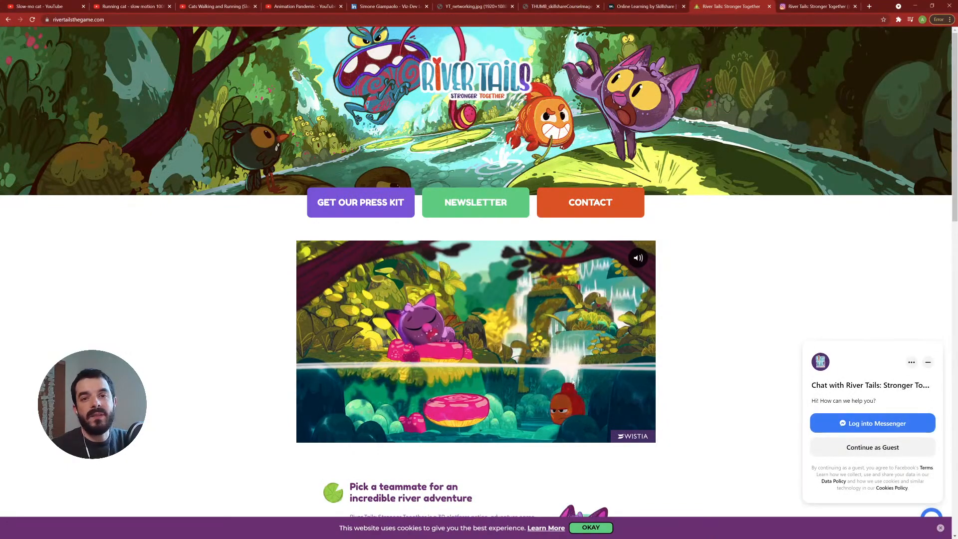
- Open the Slow-mo cat reference video, unmute it and watch it in full screen
left_click(438, 20)
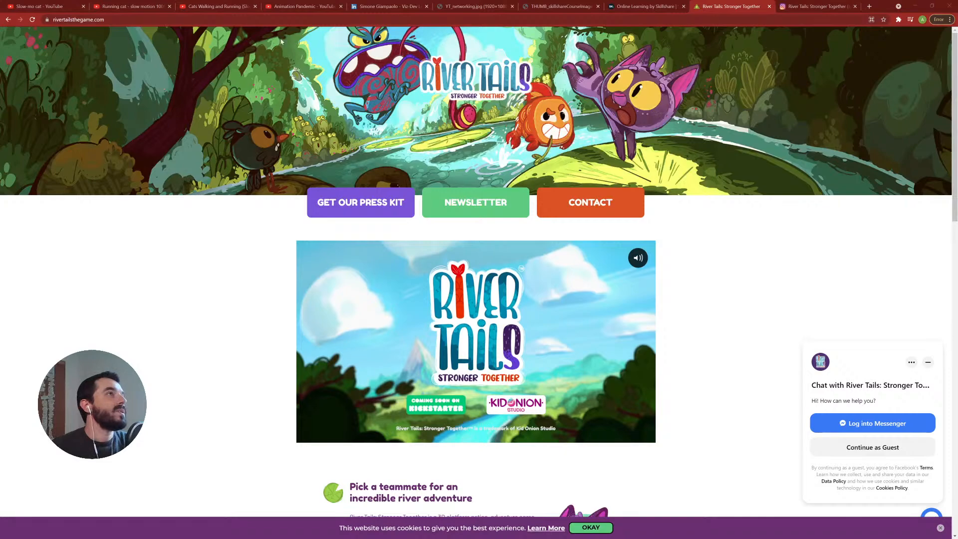
left_click(43, 10)
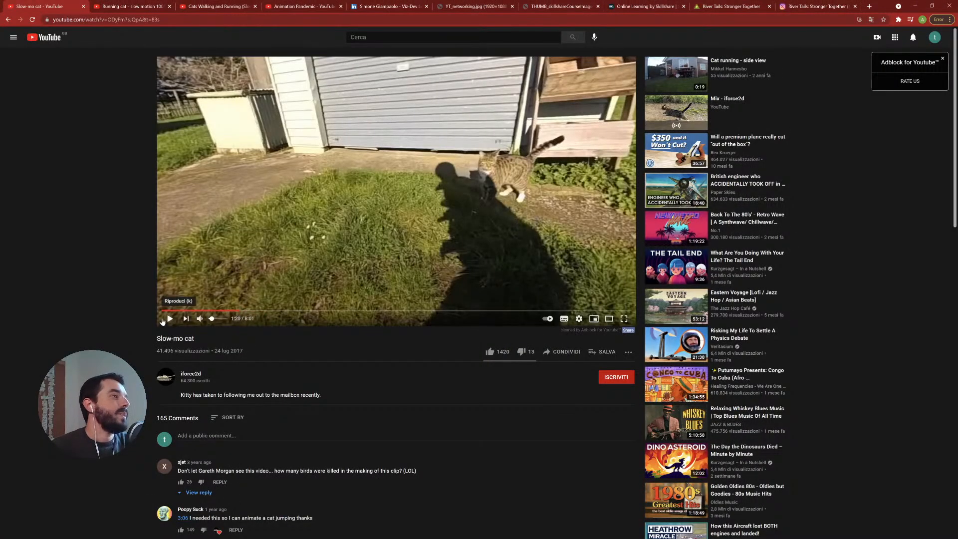
left_click(200, 319)
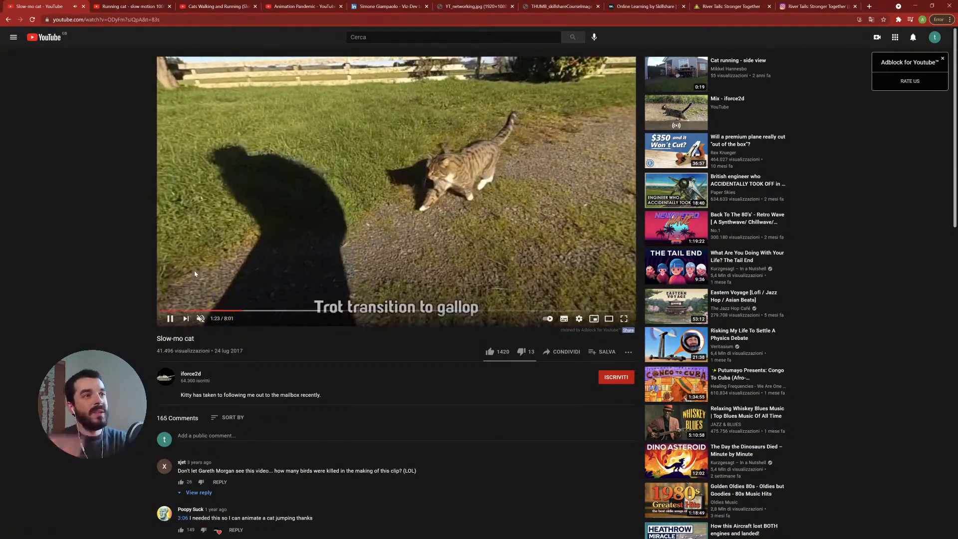
left_click(624, 321)
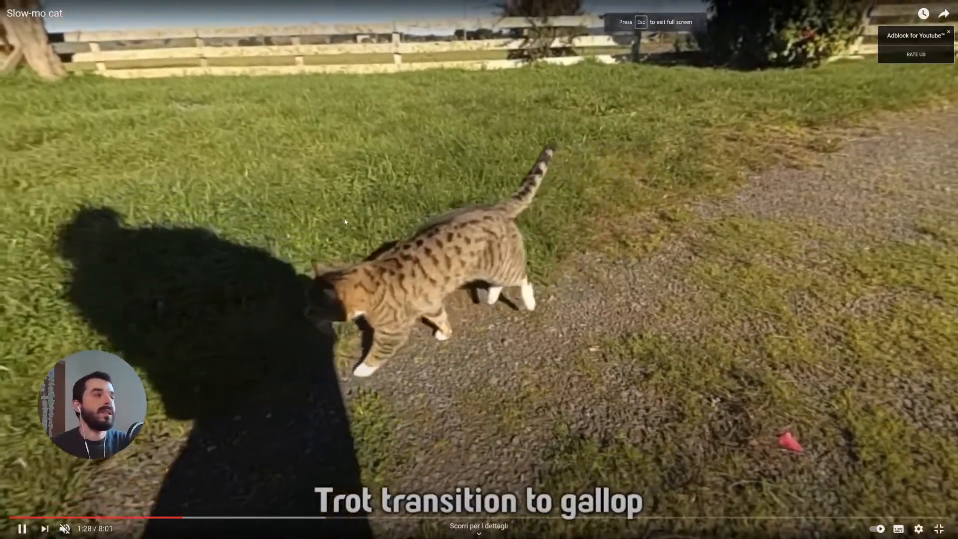
left_click(339, 199)
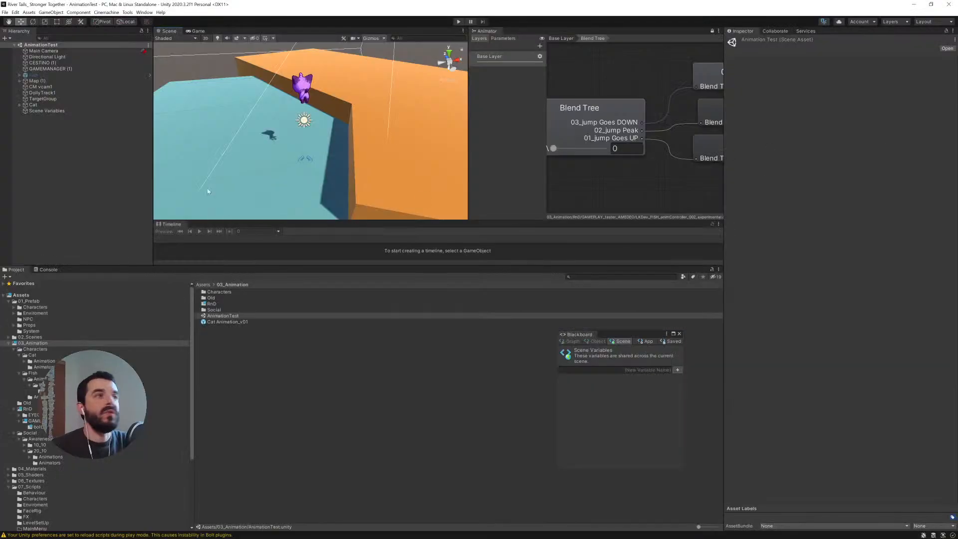
- Enter Play mode in Unity and steer the cat character left and right to review its movement
left_click(460, 22)
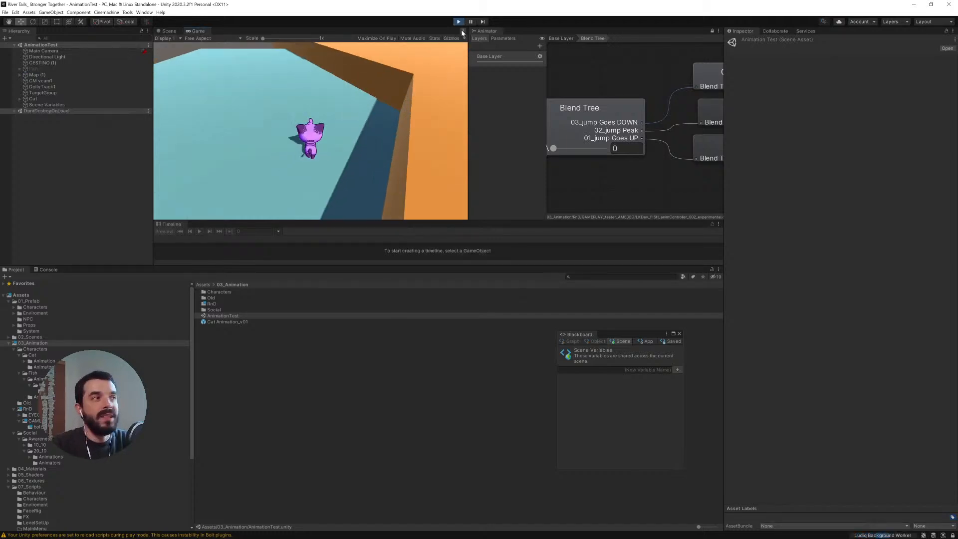
key("a")
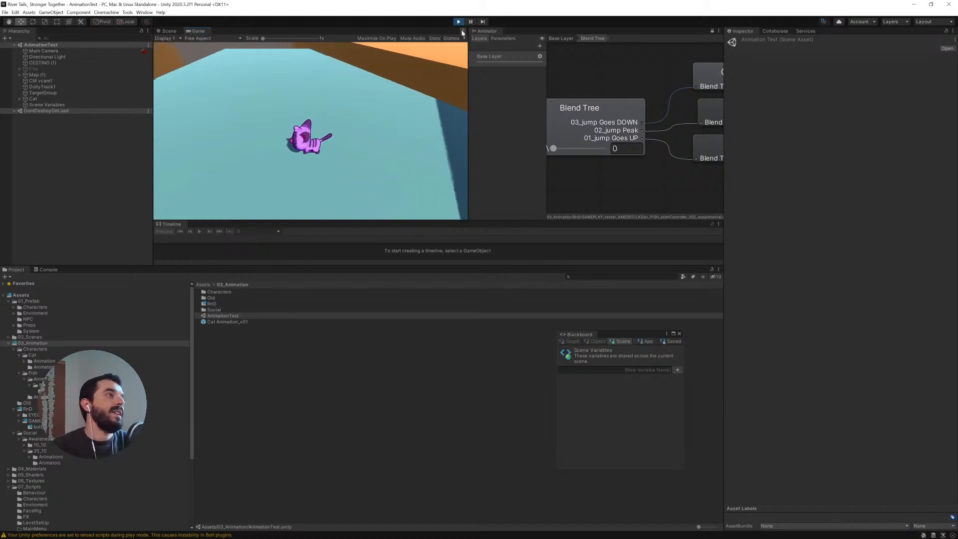
key("a")
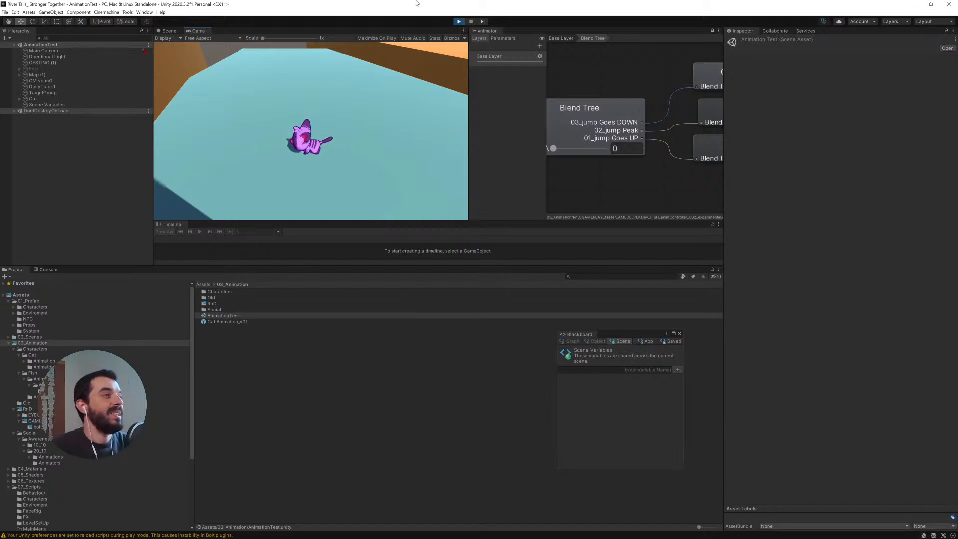
key("d")
key("a")
key("d")
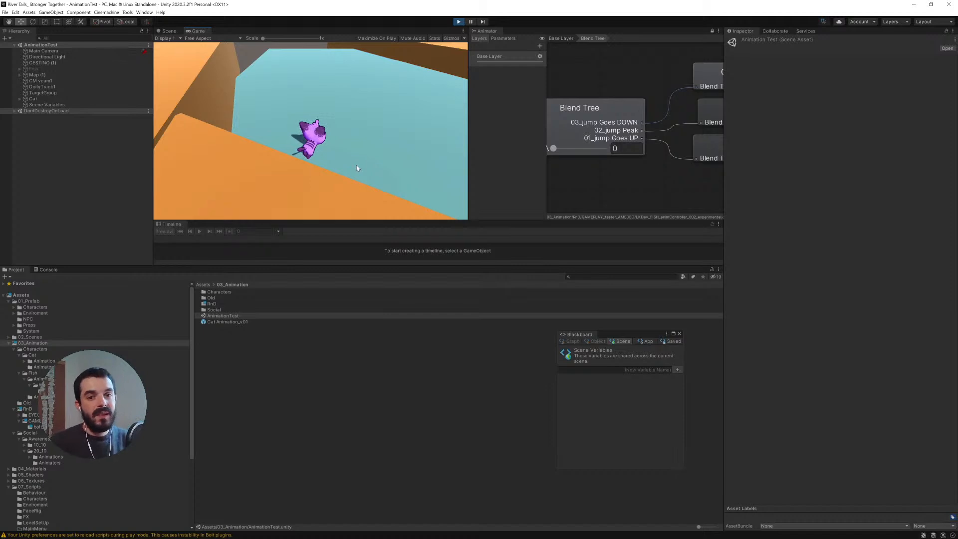
key("d")
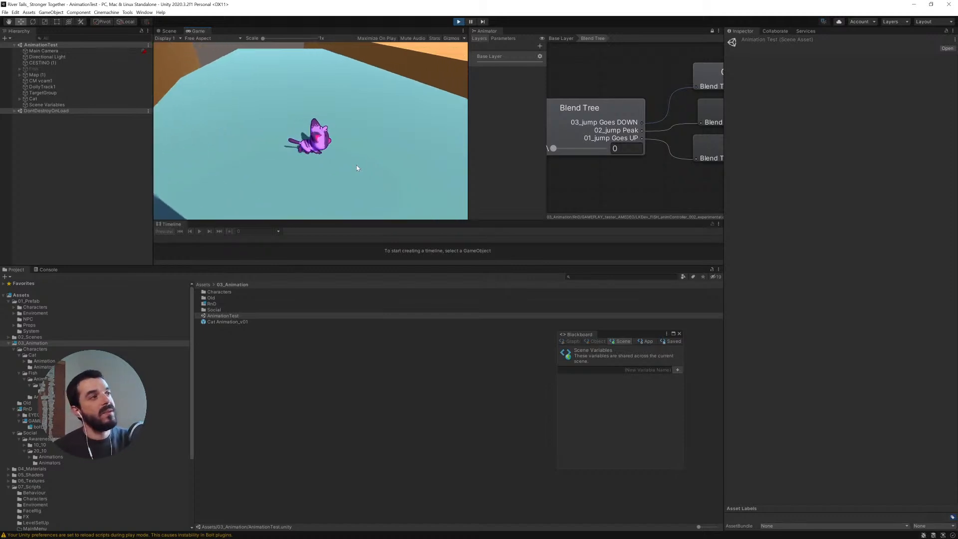
key("d")
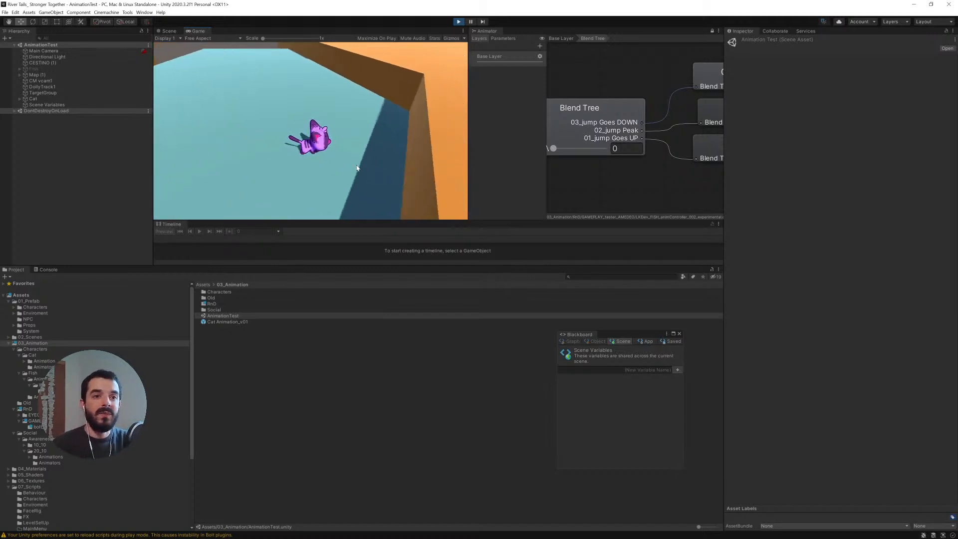
key("a")
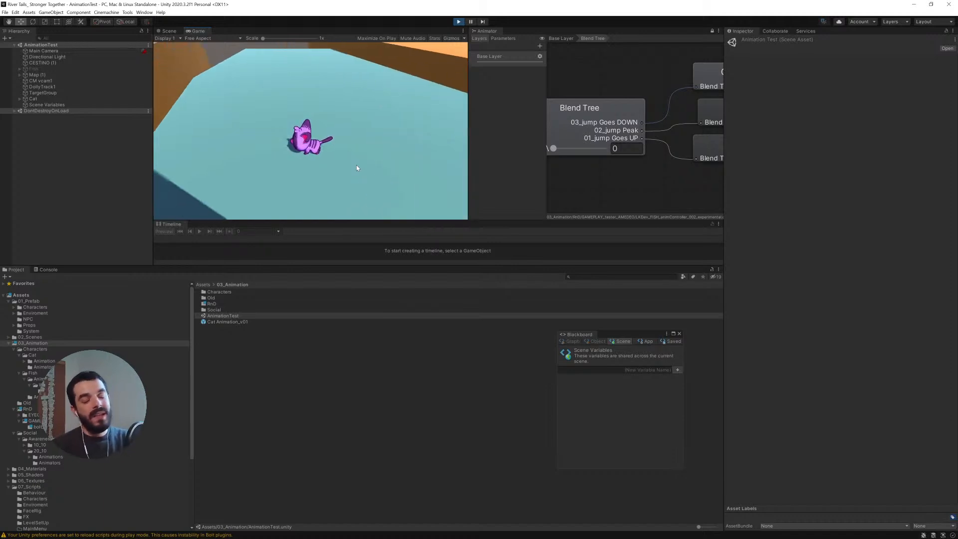
- Switch back and forth between the full-screen cat video and the running game to compare the motion
key("alt+Tab")
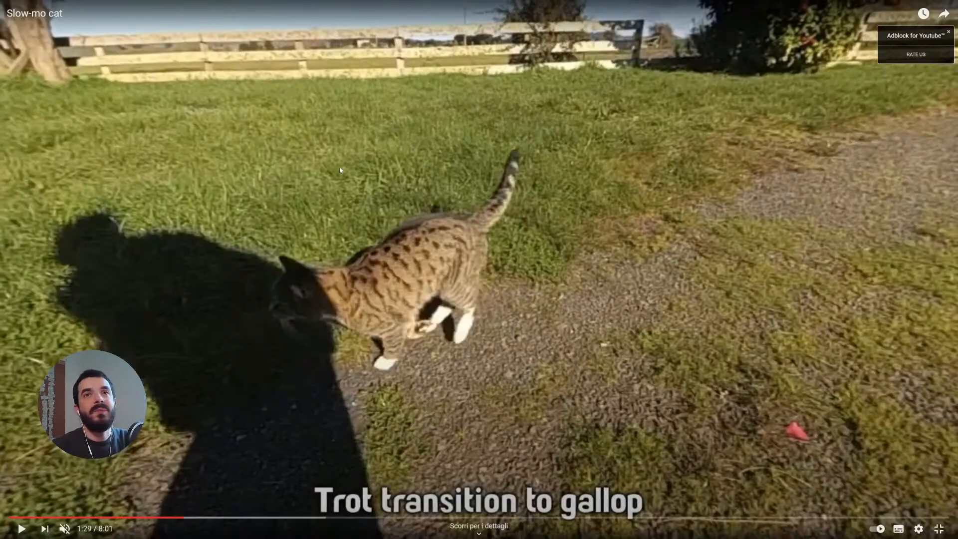
left_click(340, 167)
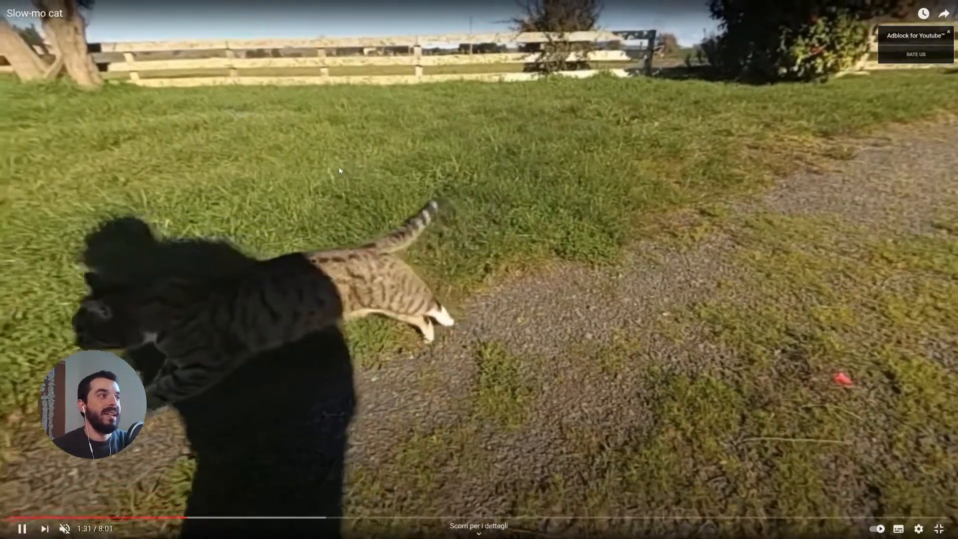
key("alt+Tab")
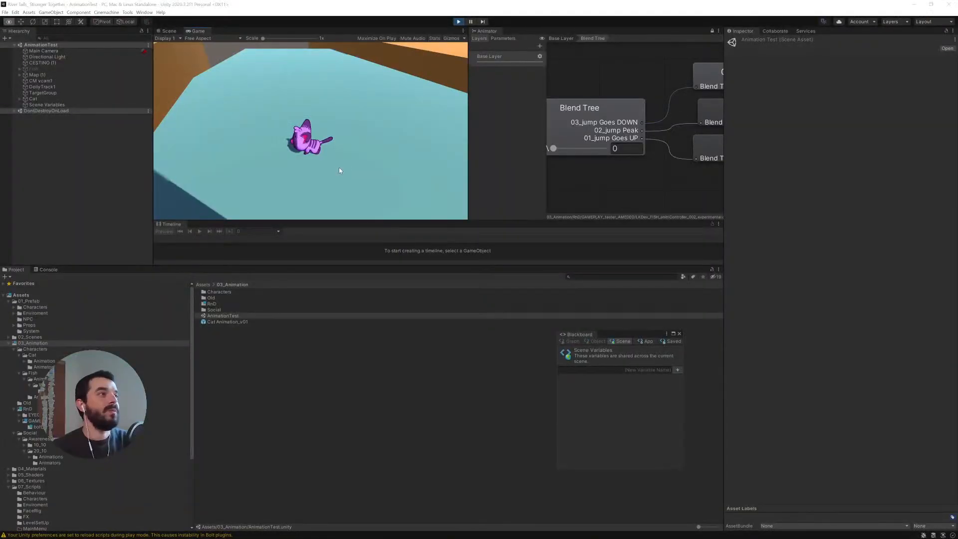
key("alt+Tab")
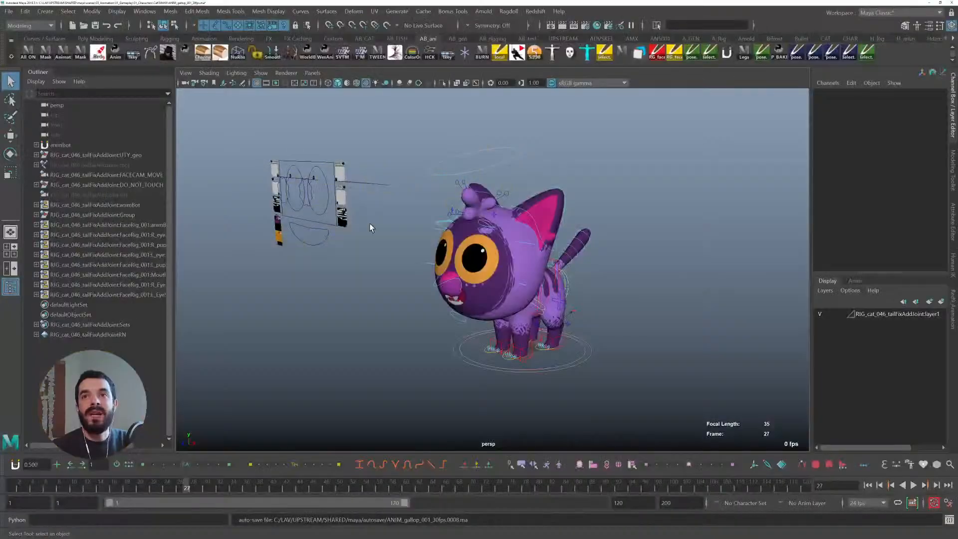
- Orbit the Maya viewport around the cat rig to examine its pose
left_click_drag(574, 287, 494, 280, "alt")
right_click_drag(494, 279, 621, 306, "alt")
left_click_drag(620, 302, 624, 312, "alt")
right_click_drag(624, 312, 611, 329, "alt")
left_click_drag(611, 329, 580, 304, "alt")
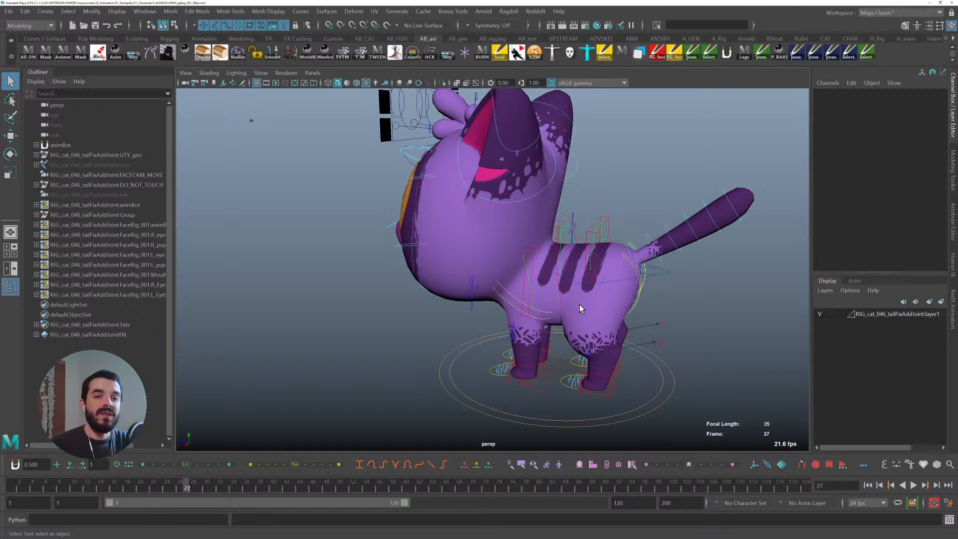
left_click_drag(646, 294, 536, 275, "alt")
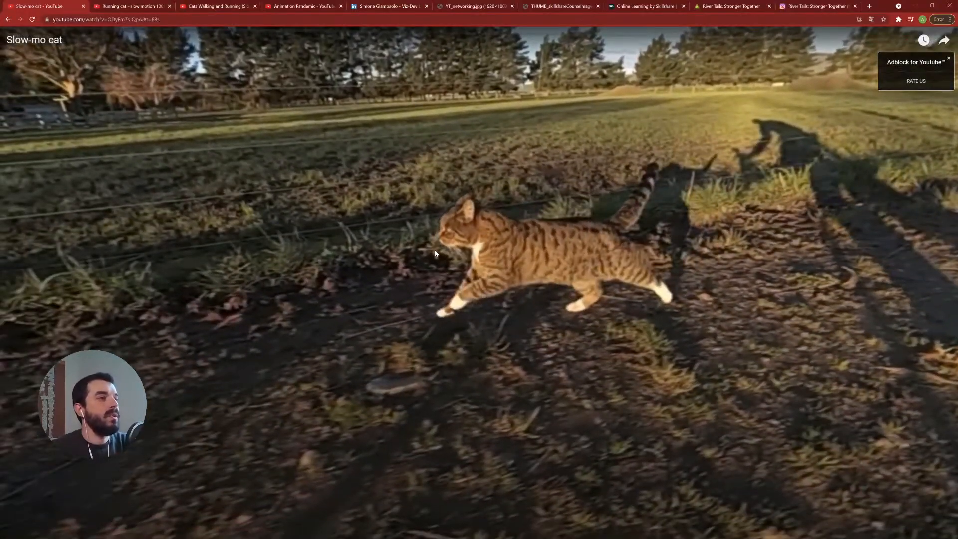
- Open the Running cat - slow motion 100fps reference and watch it in full screen
key("Escape")
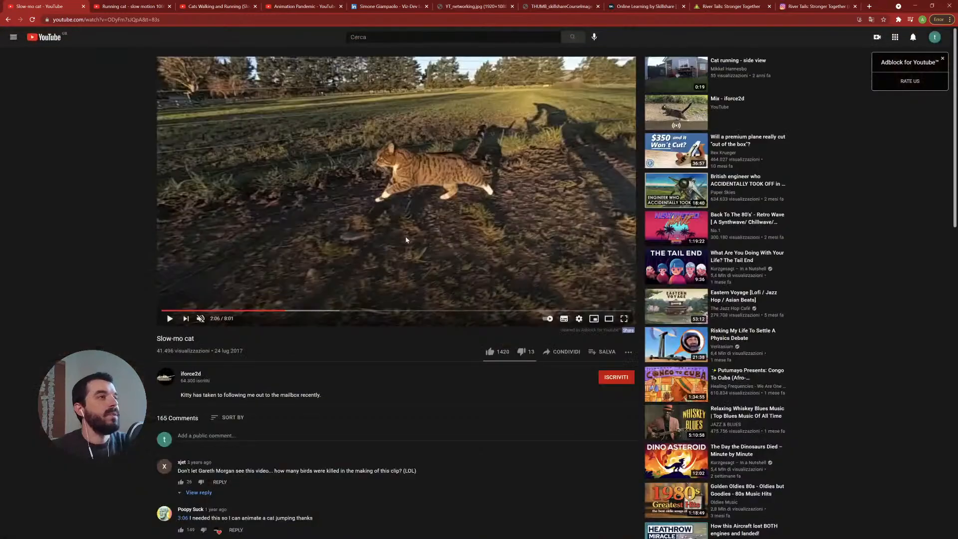
left_click(119, 7)
left_click(311, 185)
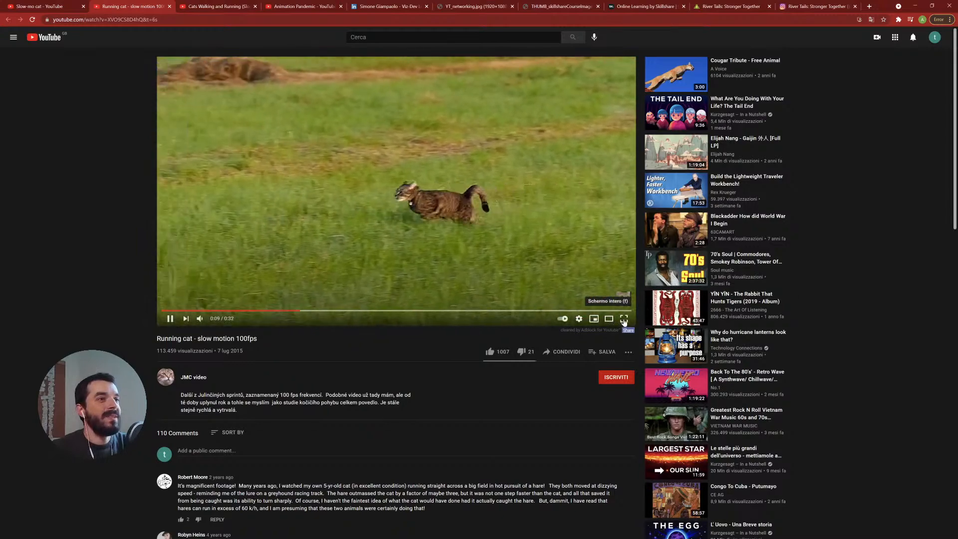
left_click(624, 319)
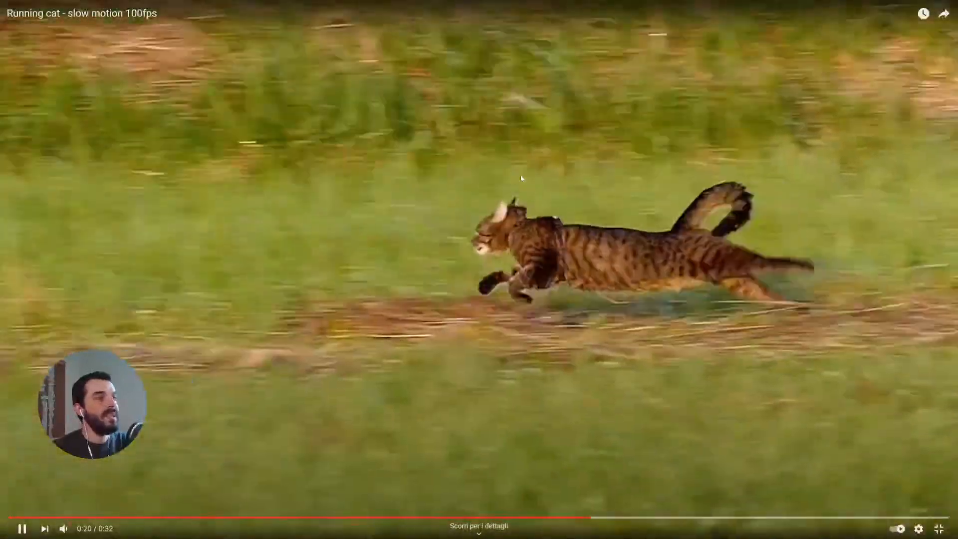
left_click(522, 178)
- Orbit the cat rig in Maya briefly and return to the running-cat video
key("alt+Tab")
mouse_move(572, 304)
left_mouse_down("alt")
mouse_move(550, 300)
mouse_move(570, 306)
left_mouse_up("alt")
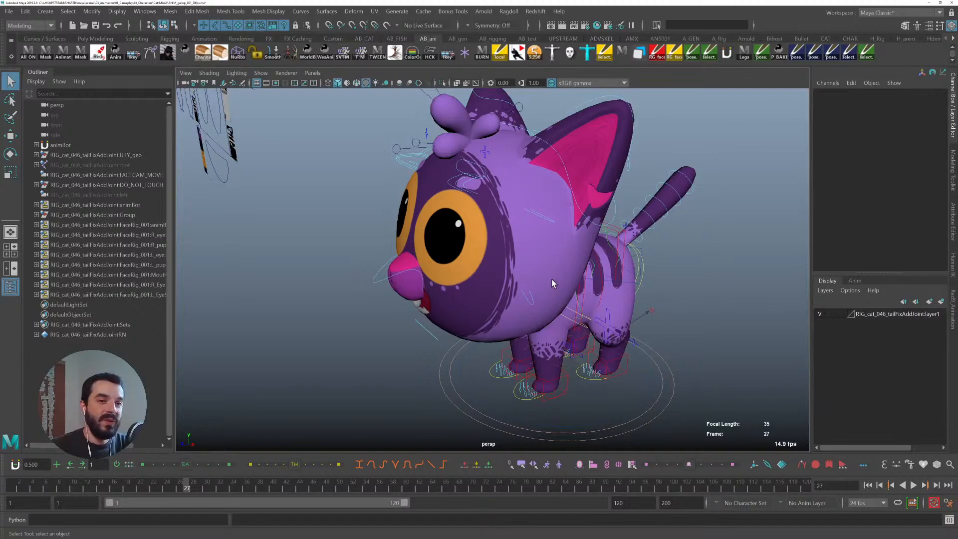
key("alt+Tab")
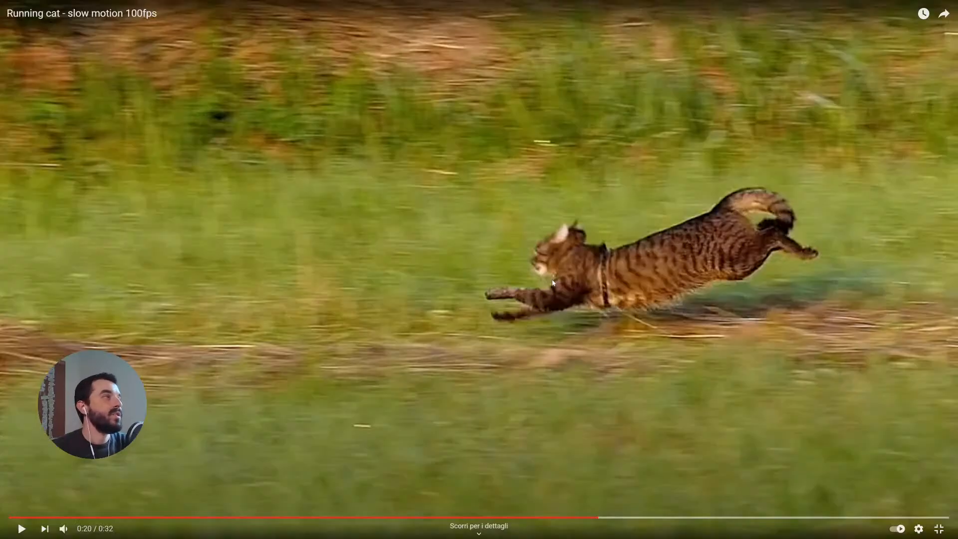
- Return to the Slow-mo cat video and scrub through the walk around the two-minute mark in full screen
key("Escape")
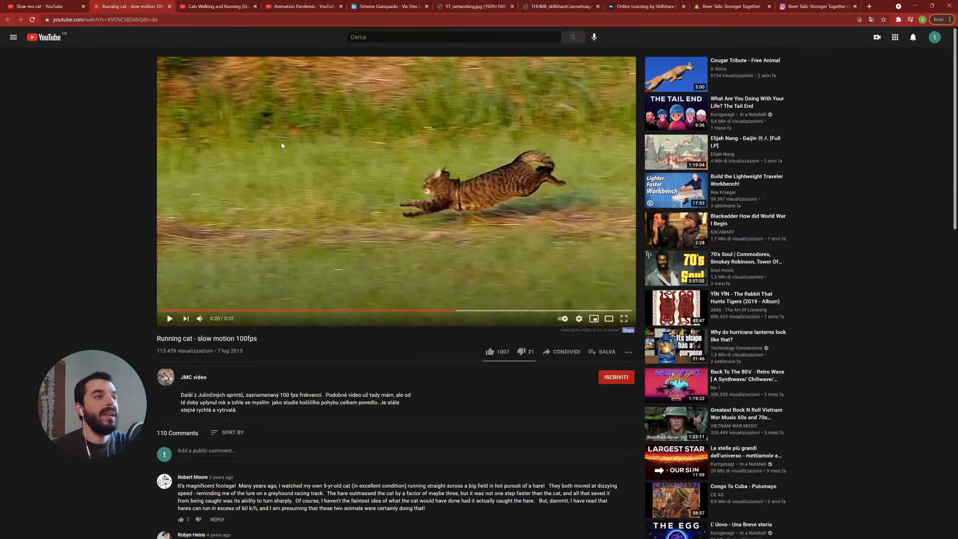
left_click(208, 8)
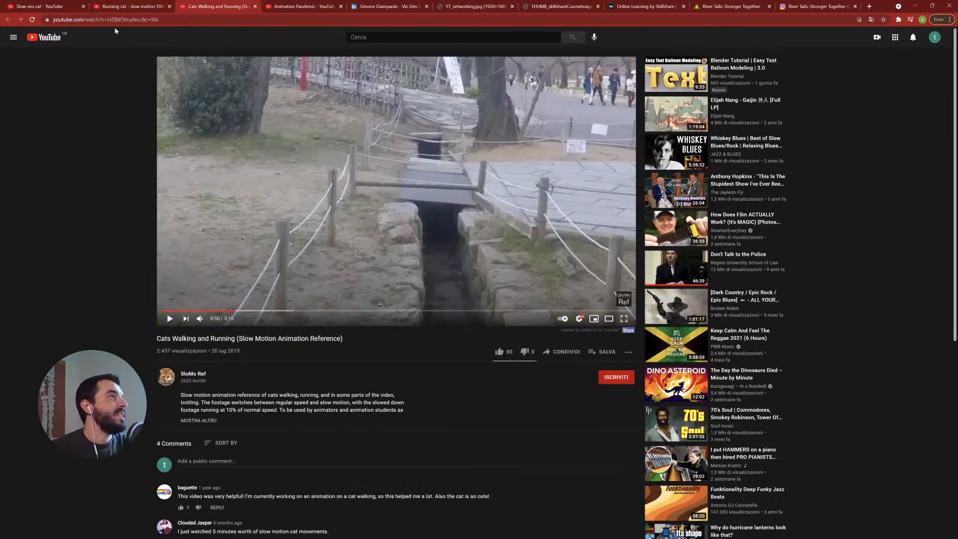
left_click(41, 7)
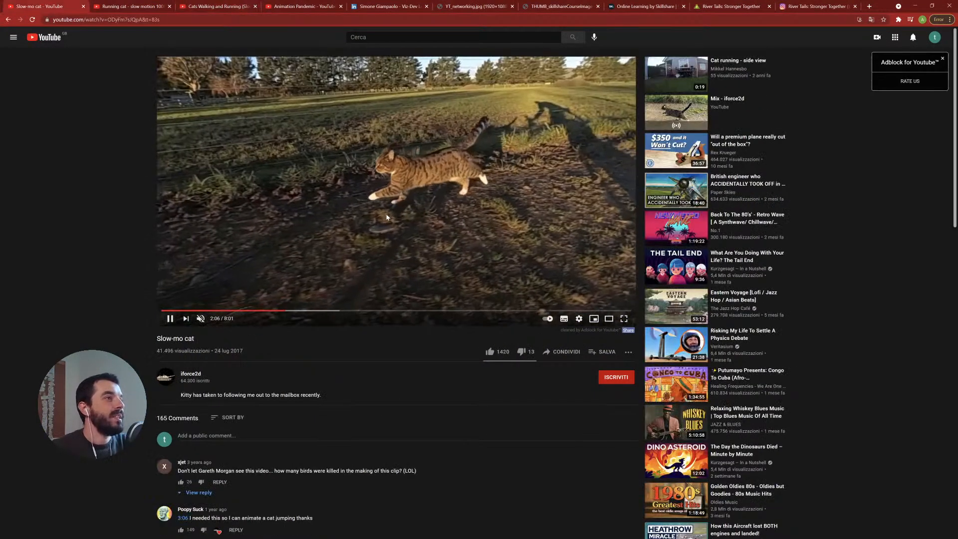
left_click(621, 319)
left_click(624, 292)
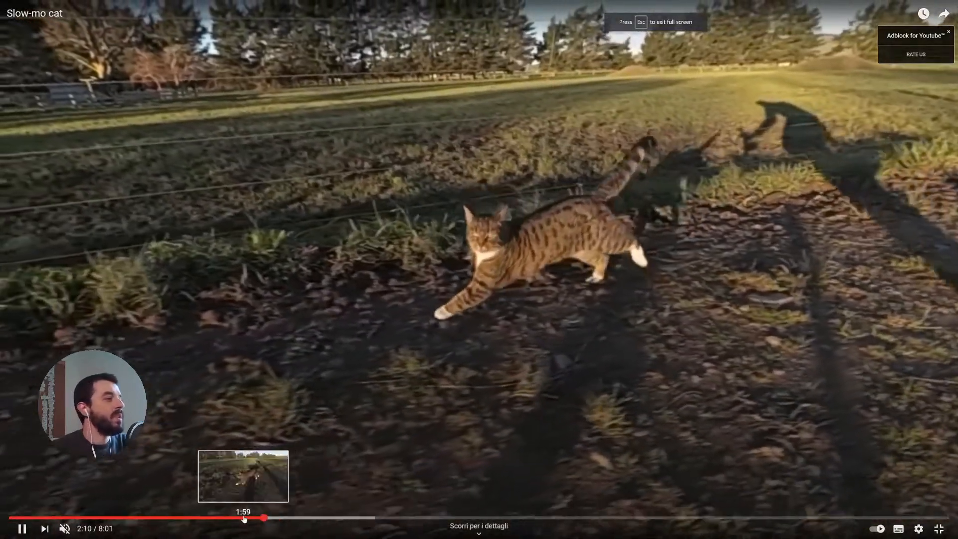
left_click(244, 518)
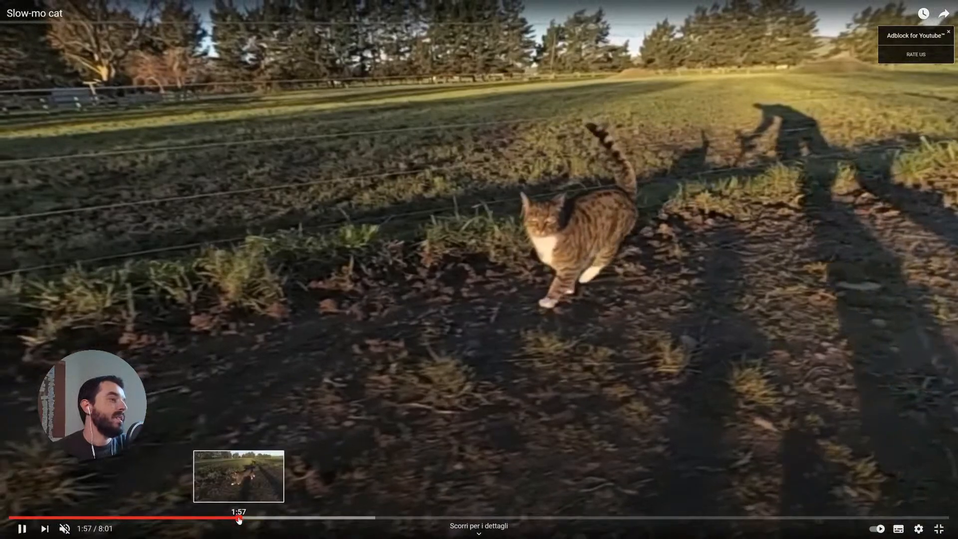
left_click(239, 517)
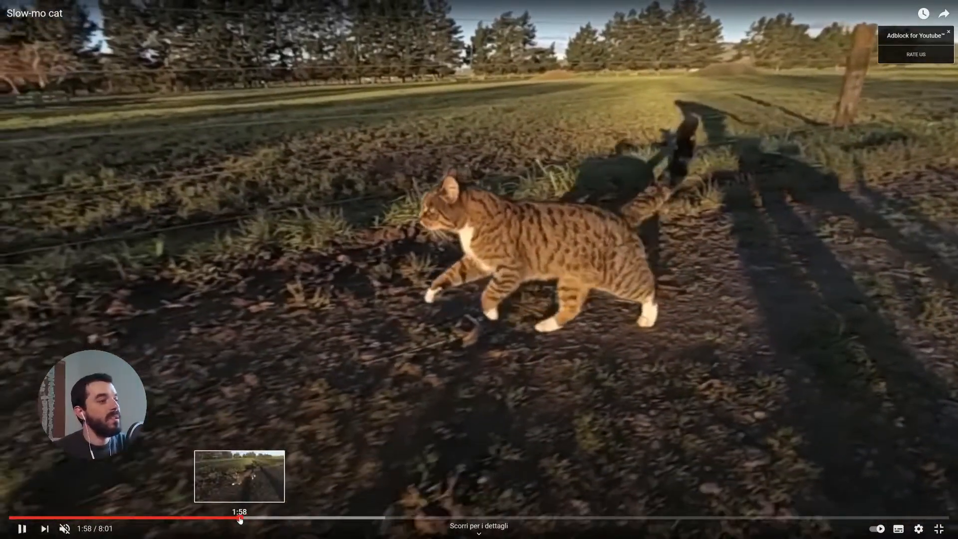
left_click(240, 519)
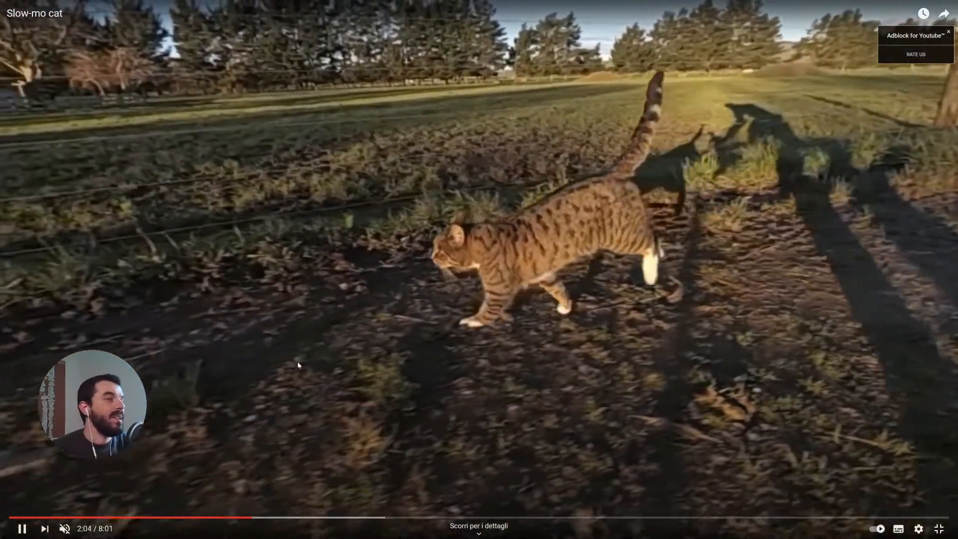
left_click(384, 499)
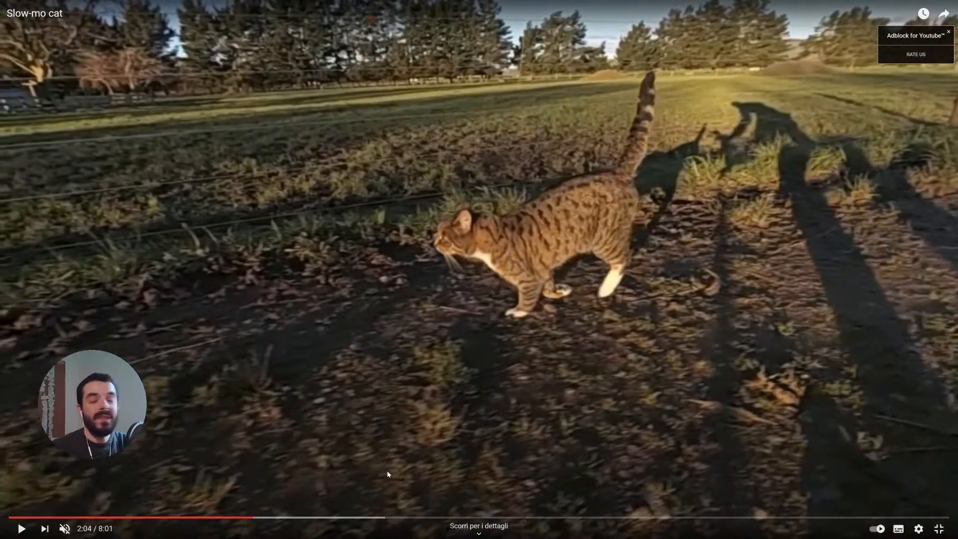
key("Escape")
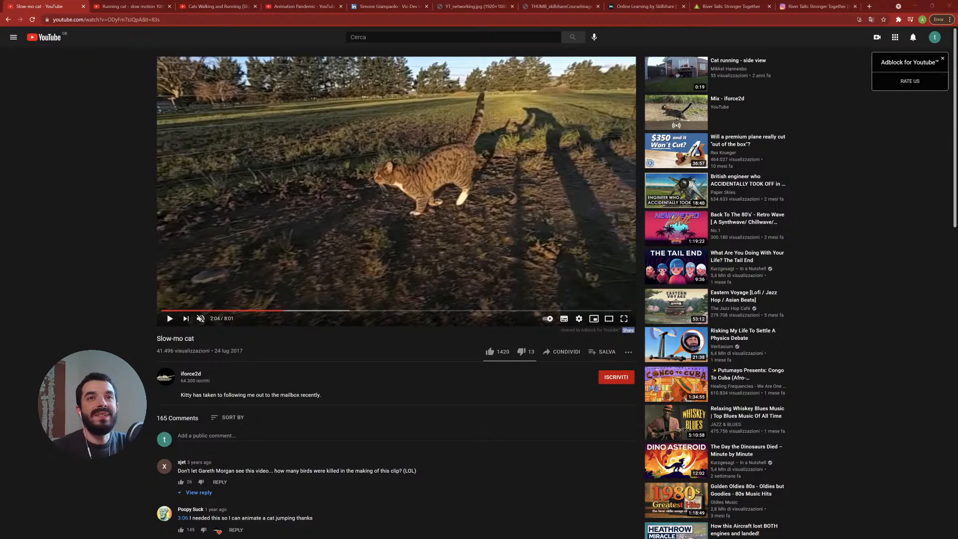
- Open the 00_references folder holding the downloaded reference videos and minimise the browser
left_click_drag(957, 111, 330, 106)
key("alt+Left")
key("alt+Up")
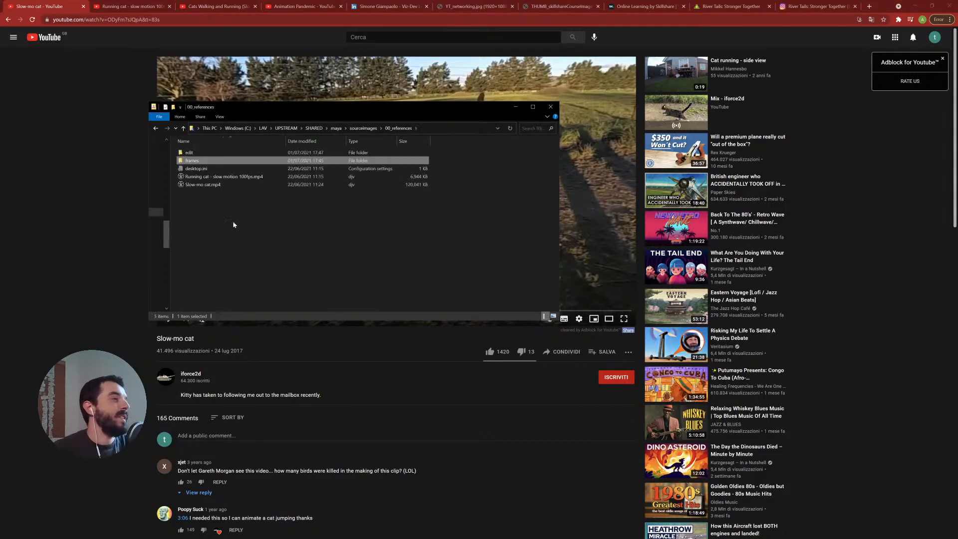
key("super+plus")
mouse_move(225, 188)
key("super+Escape")
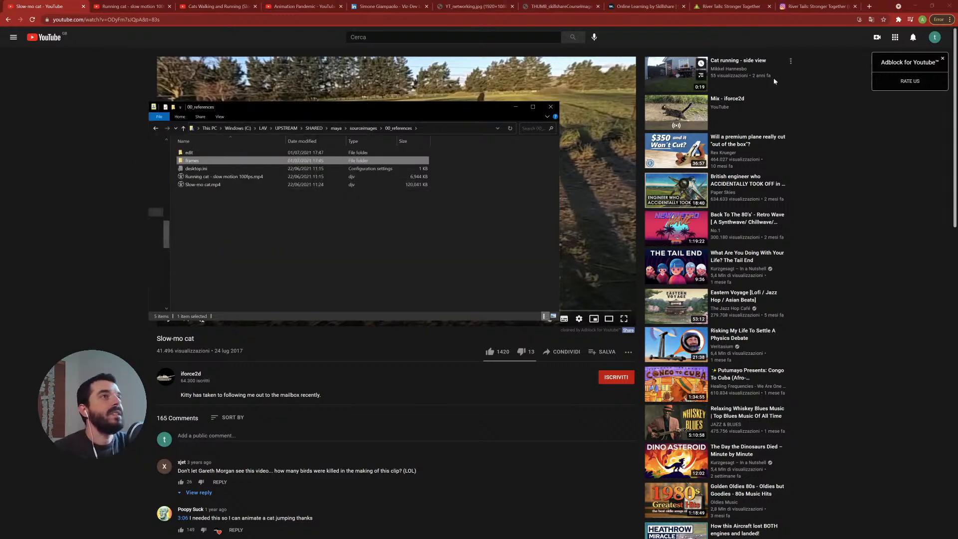
left_click(914, 6)
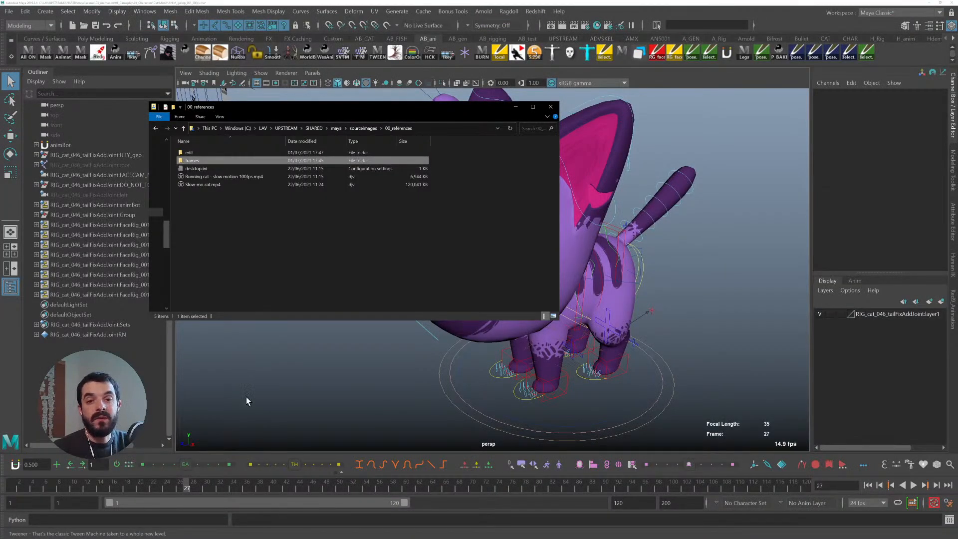
- Open the Import Movie image plane dialog and browse it to the 00_references folder by pasting the folder path
left_click(186, 73)
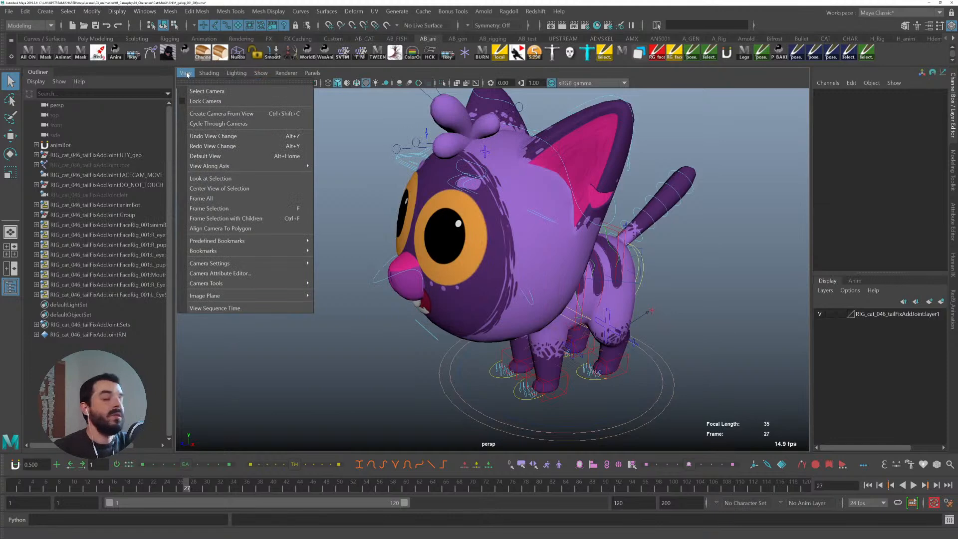
left_click(187, 75)
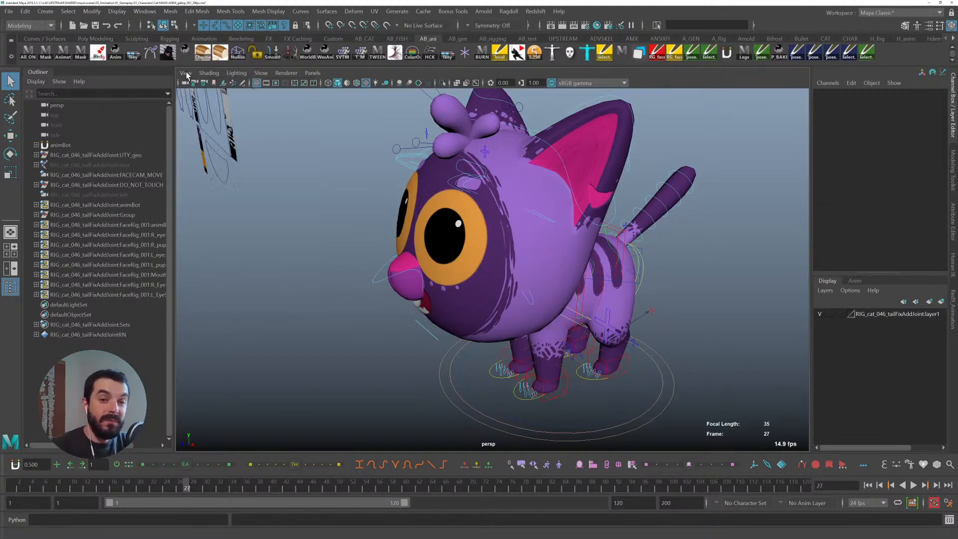
left_click(187, 75)
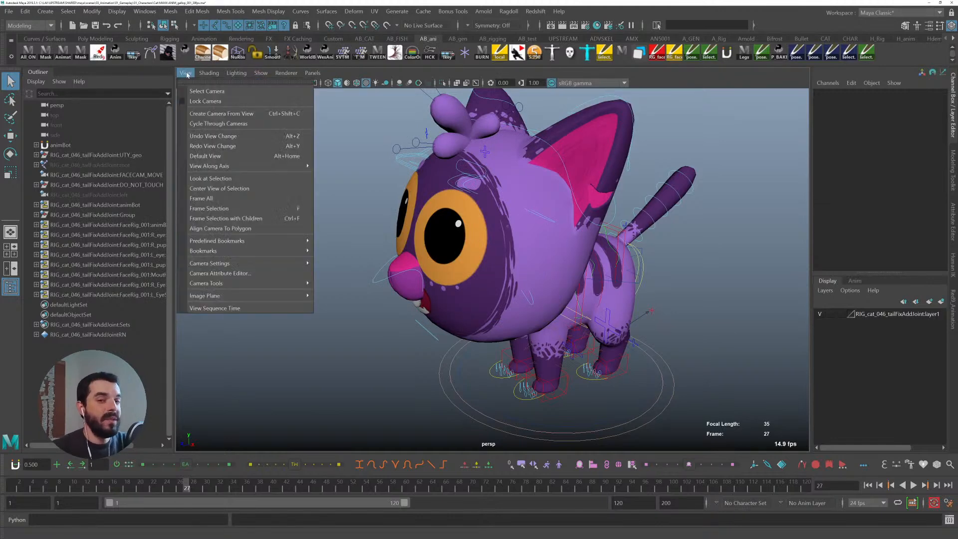
mouse_move(237, 296)
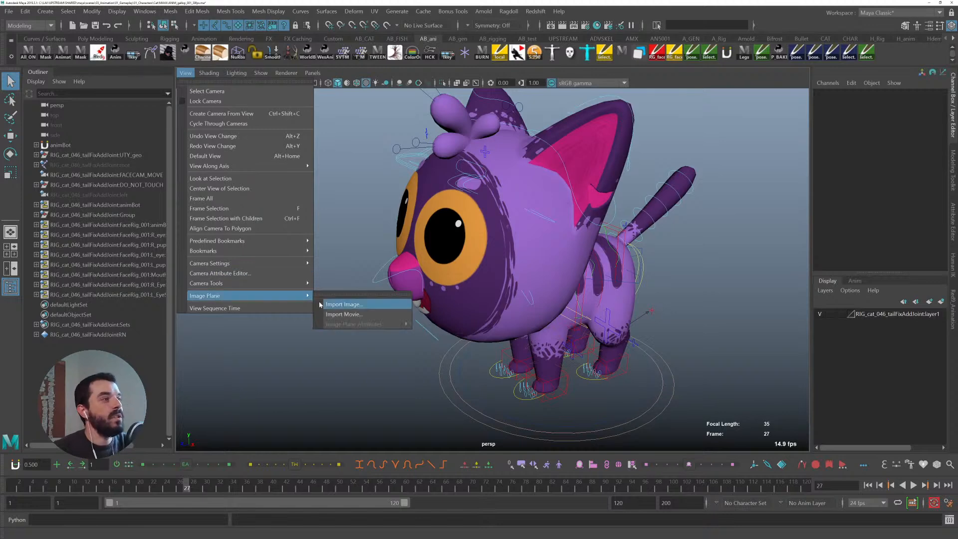
left_click(354, 315)
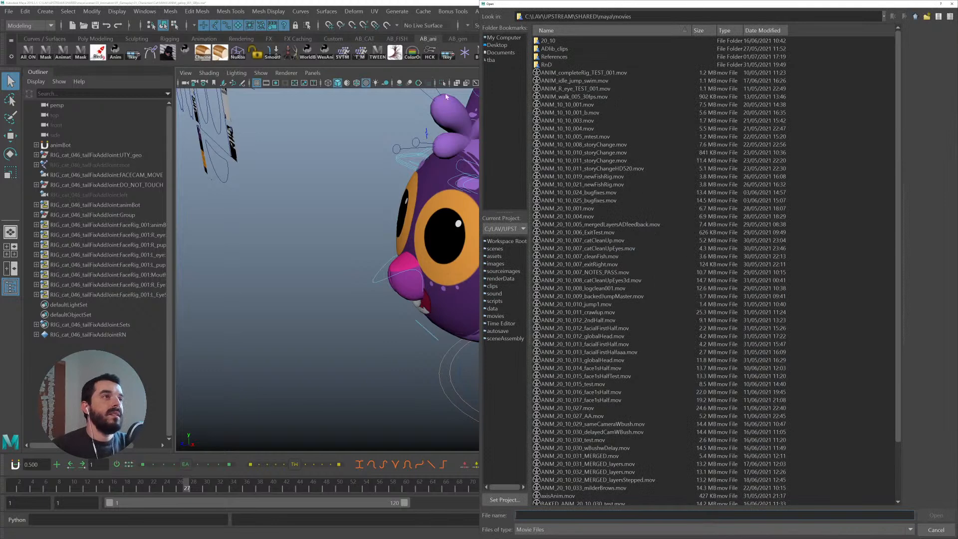
key("alt+Tab")
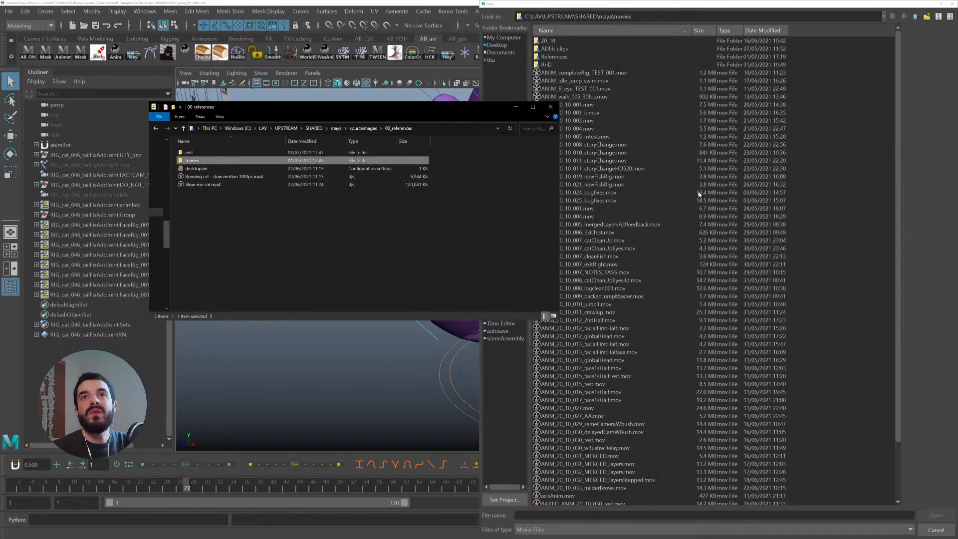
left_click(446, 129)
key("ctrl+c")
left_click(606, 514)
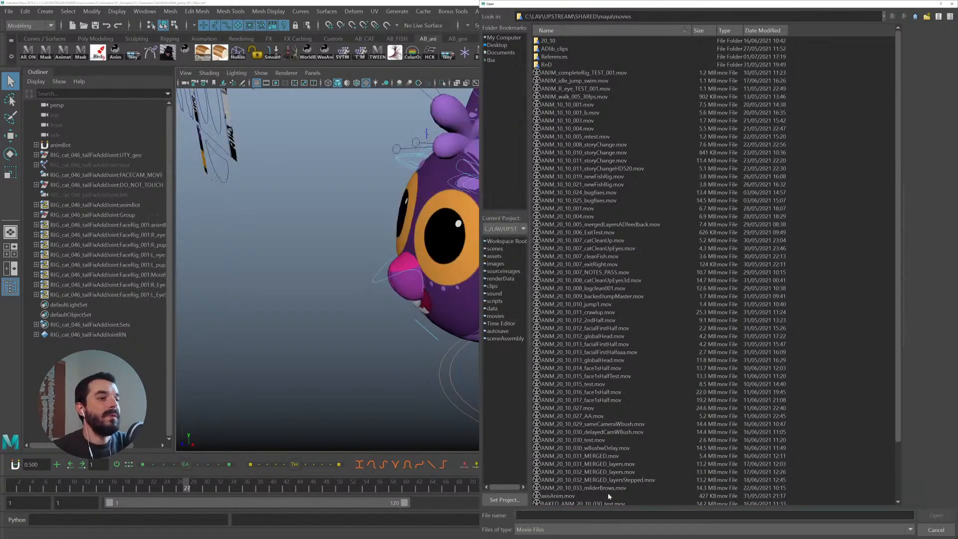
key("ctrl+v")
key("Return")
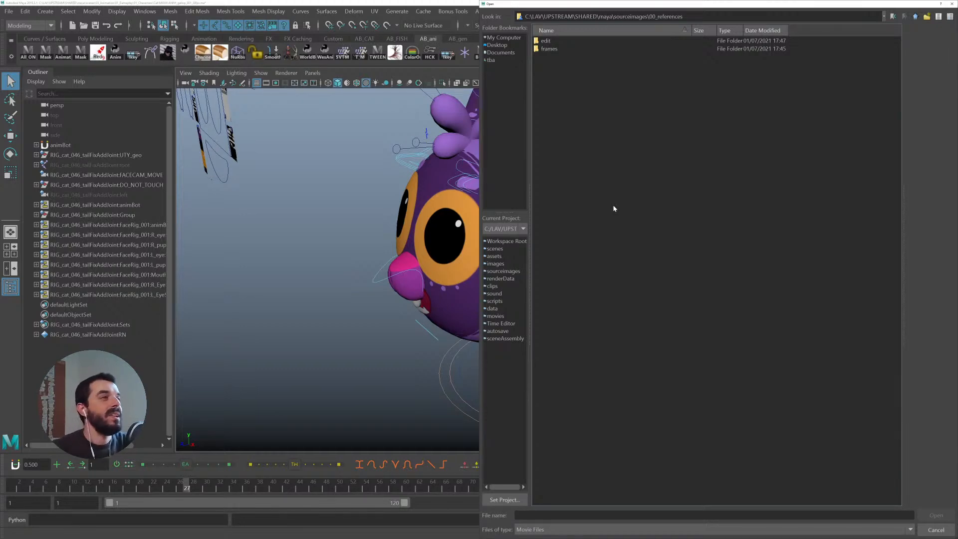
- Rename Slow-mo cat.mp4 to Slow-mo cat.mov in the references folder, accepting the extension change
key("alt+Tab")
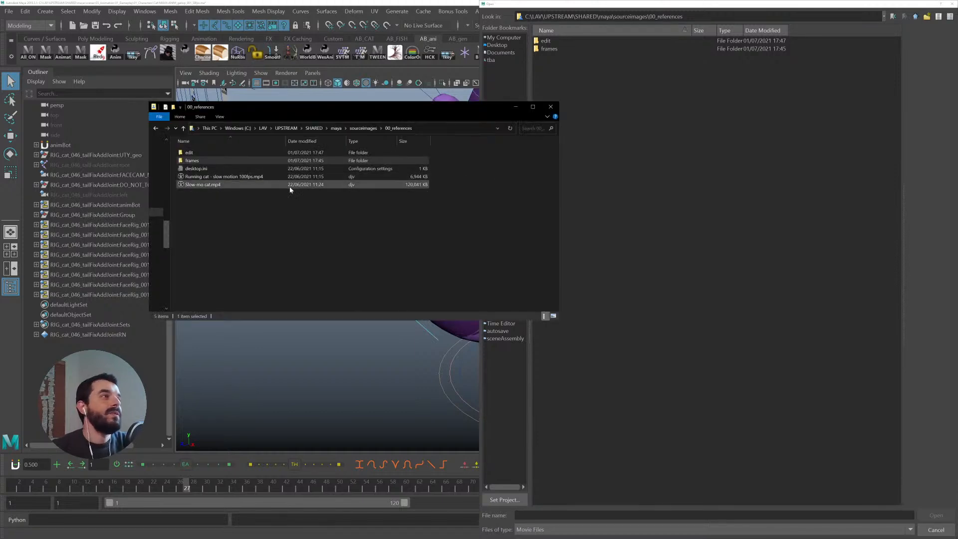
left_click(225, 185)
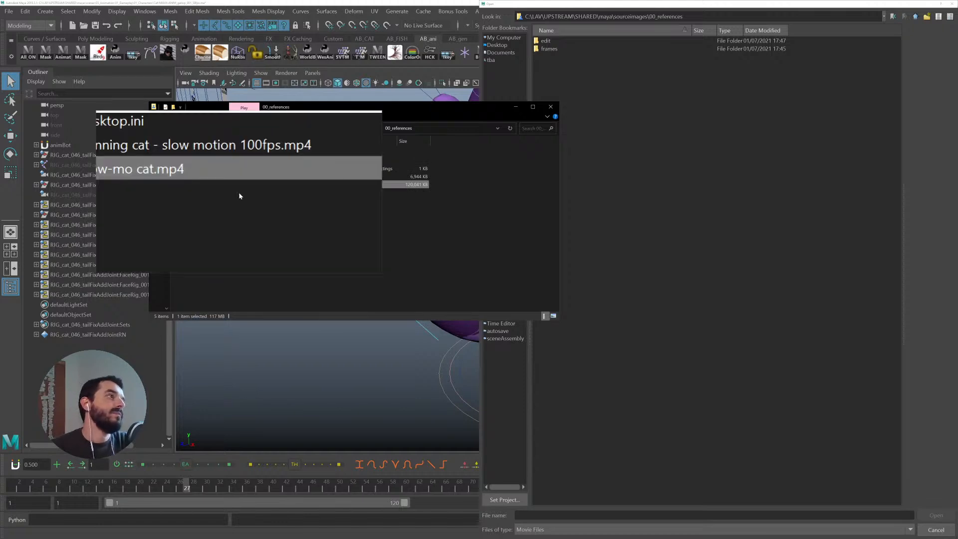
key("F2")
key("Right")
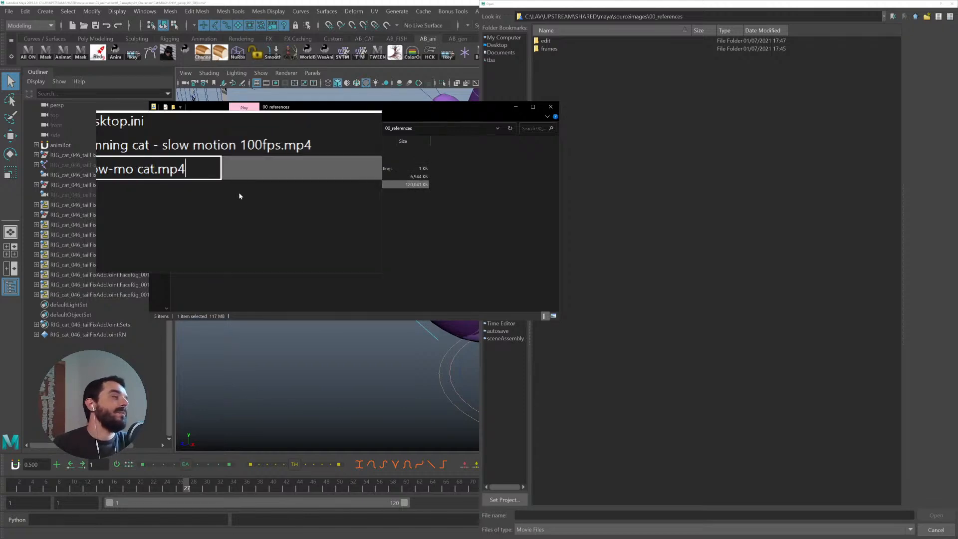
key("BackSpace")
key("BackSpace")
type("ov")
key("Return")
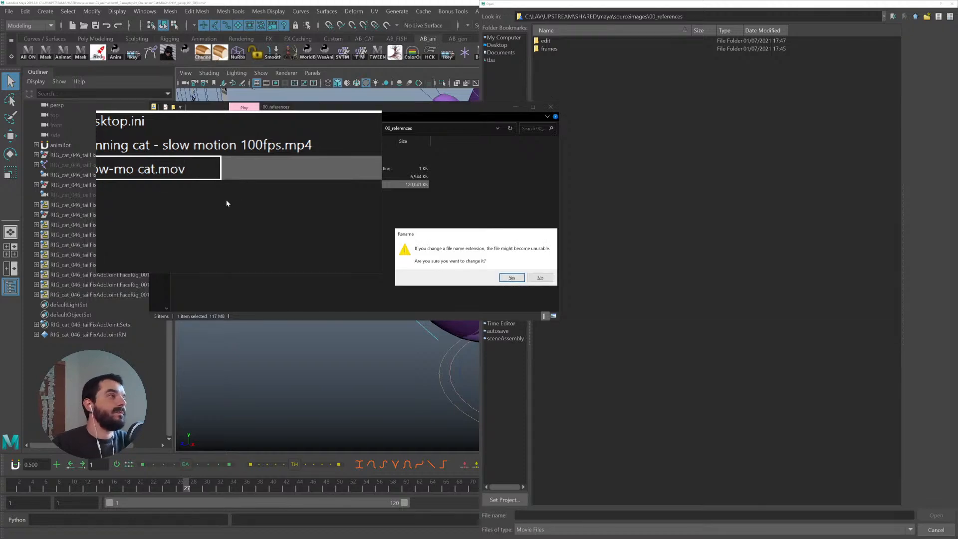
key("Return")
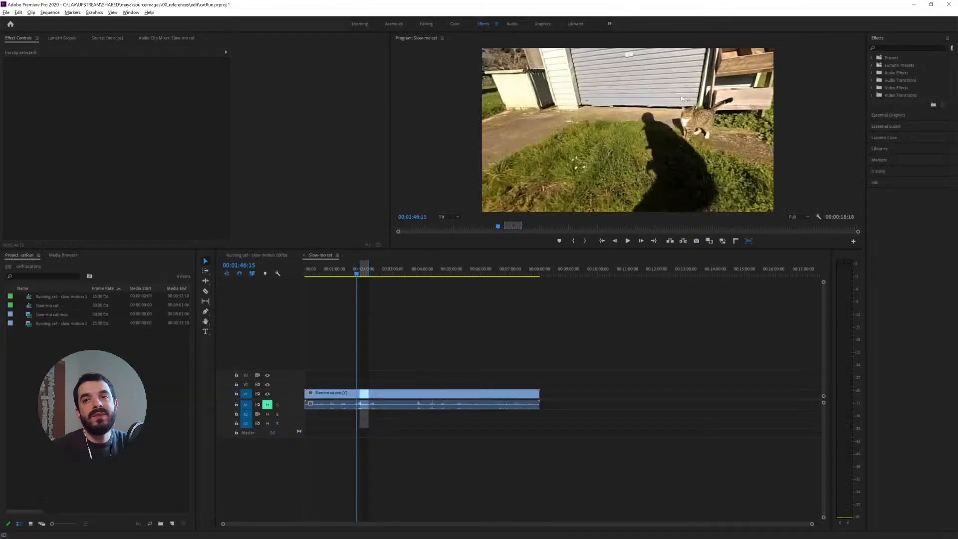
- Close Premiere Pro, saving the catRun project, and retry the file rename
left_click(949, 4)
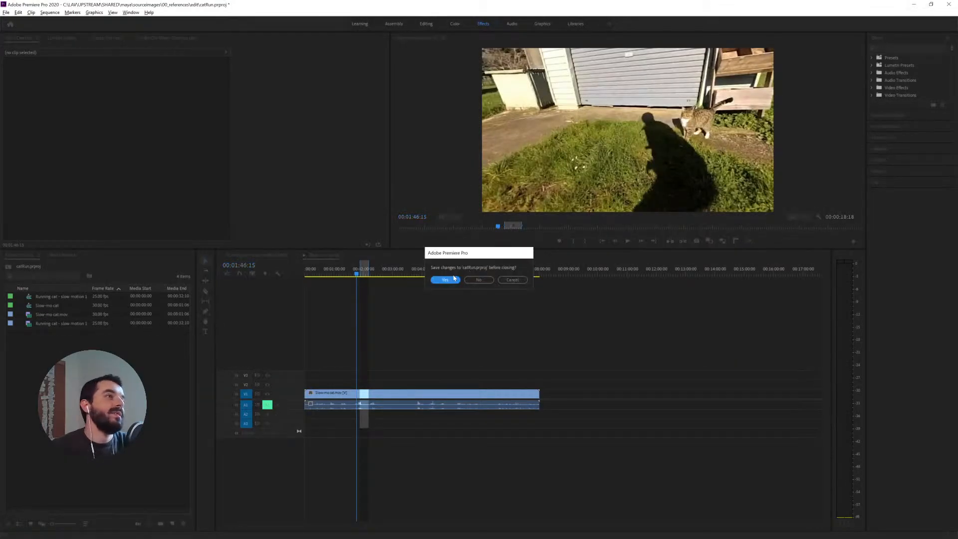
left_click(454, 279)
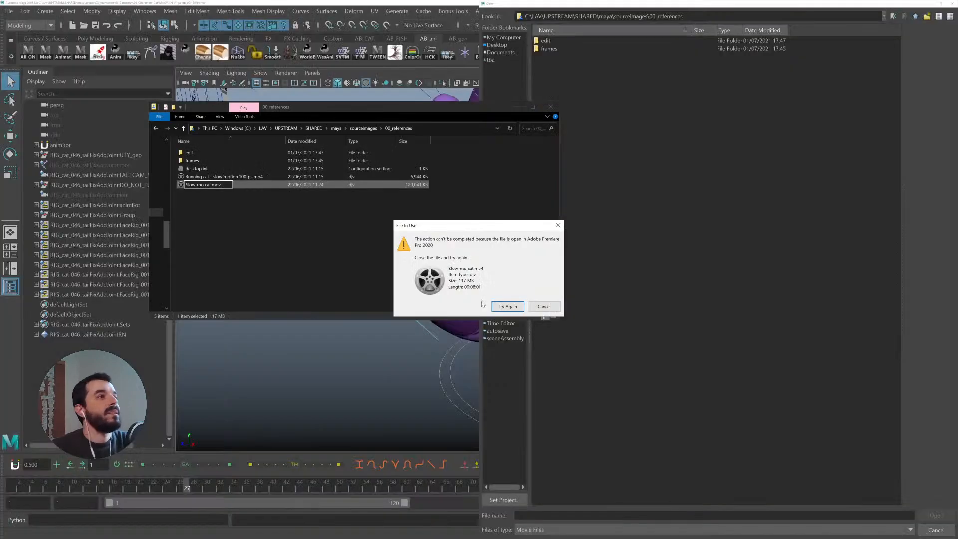
left_click(509, 308)
- Show all file types and import Running cat - slow motion 100fps.mp4 as a movie image plane, then scrub it
left_click(622, 153)
left_click(564, 58)
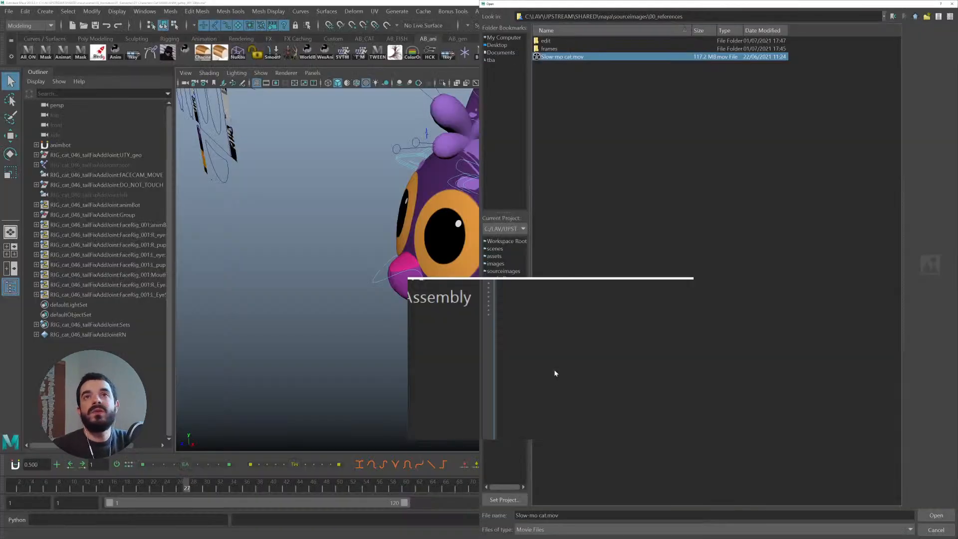
left_click(541, 531)
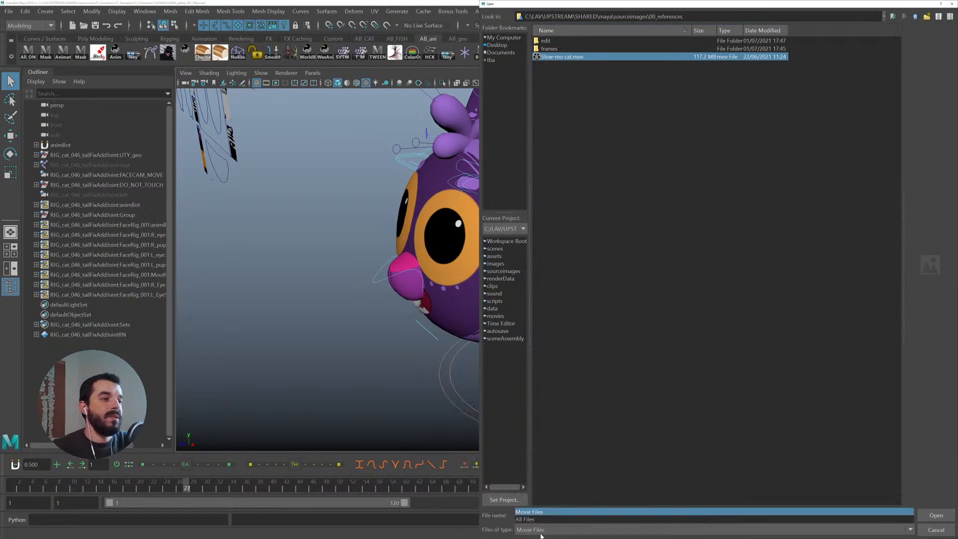
left_click(529, 519)
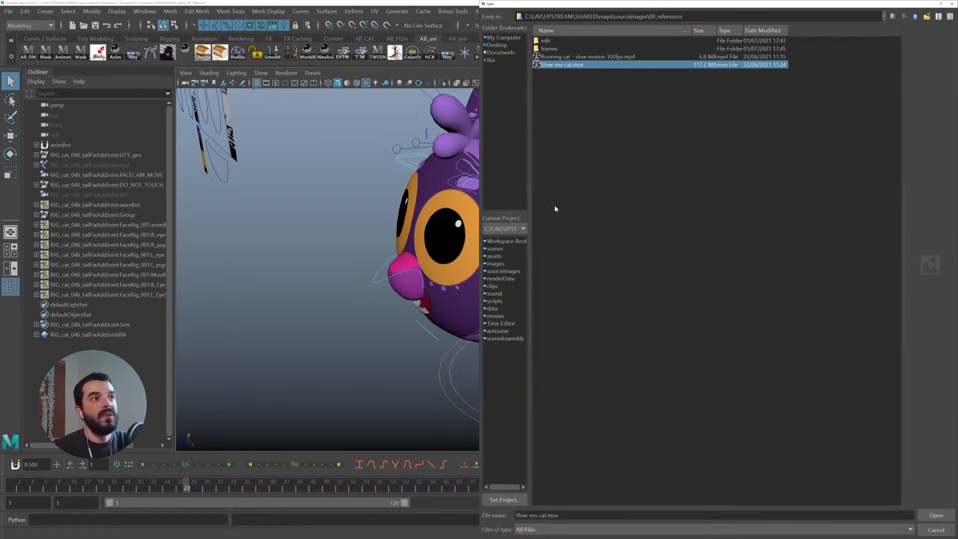
left_click(576, 57)
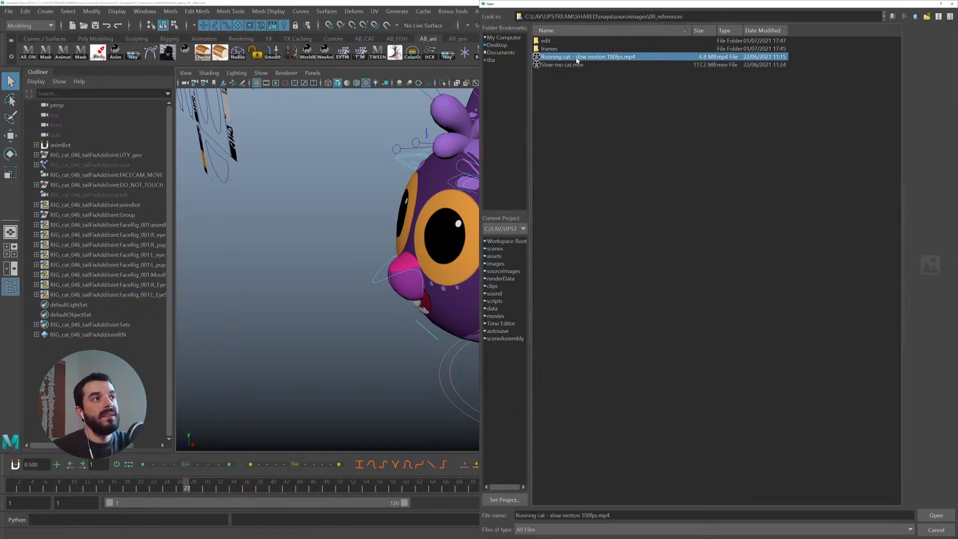
double_click(576, 57)
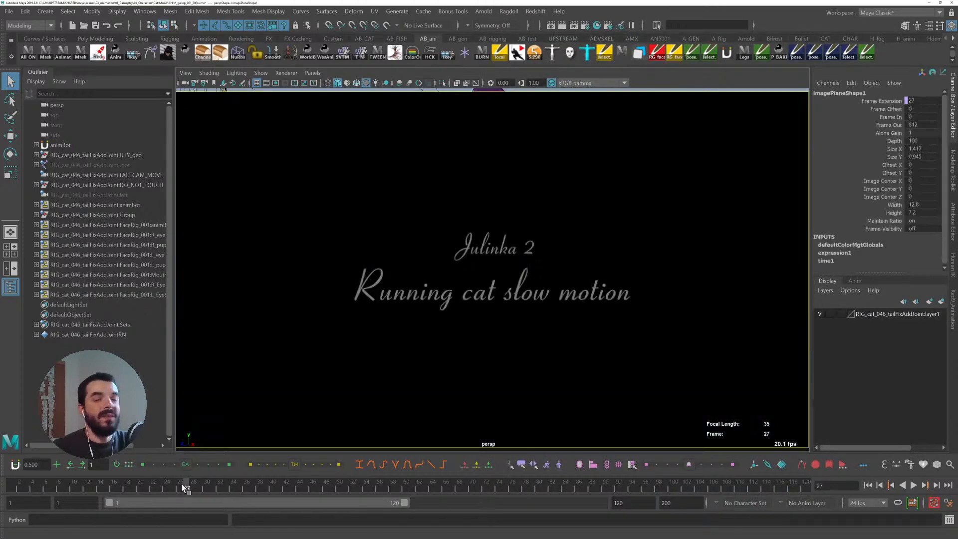
left_click_drag(184, 488, 587, 483)
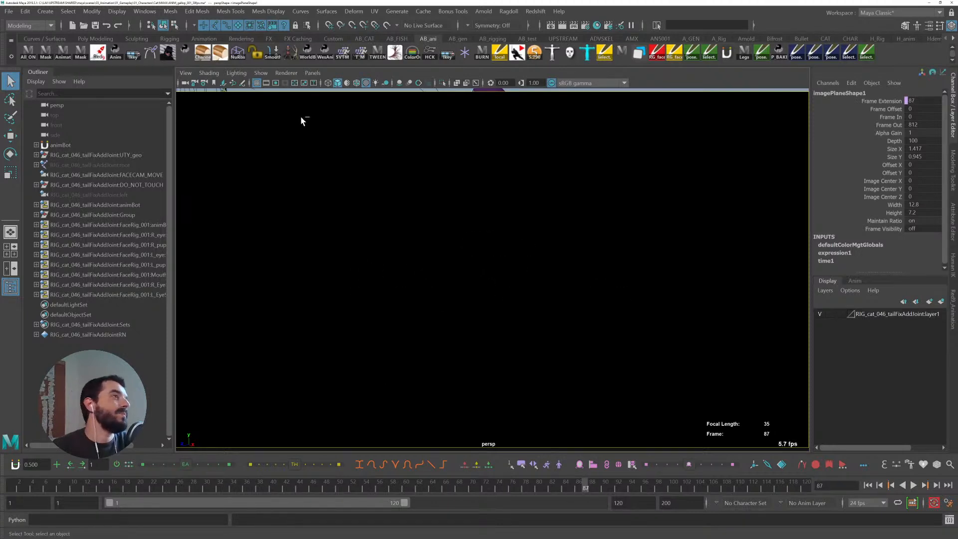
key("ctrl+a")
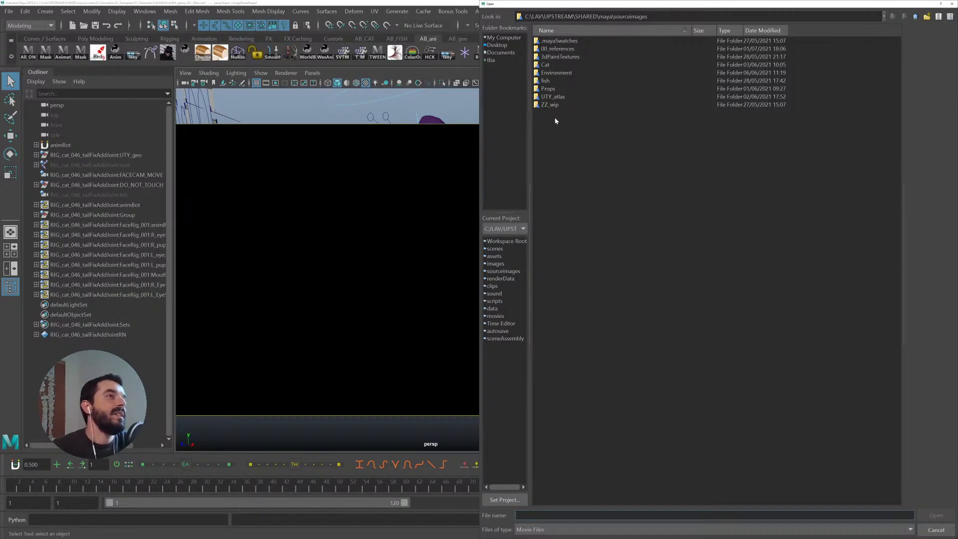
double_click(554, 48)
double_click(550, 41)
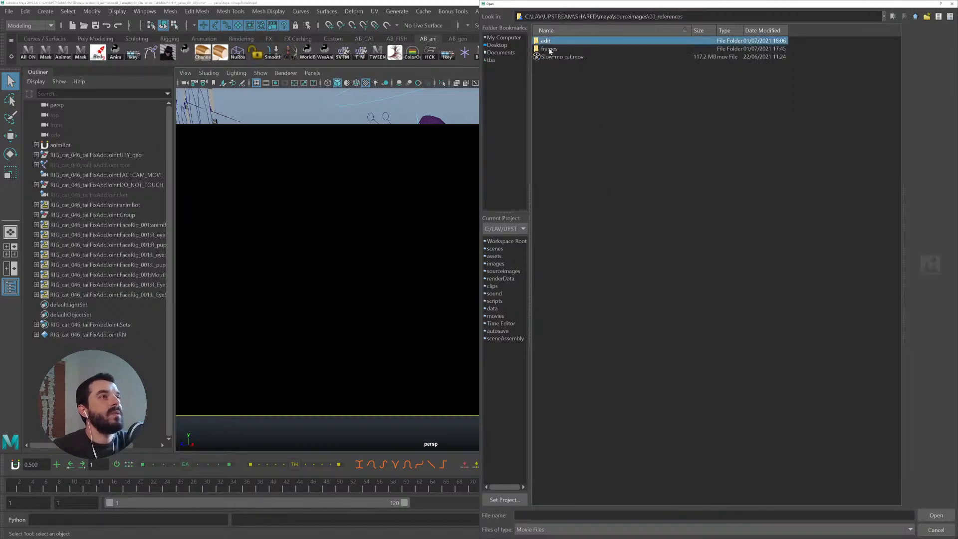
double_click(550, 41)
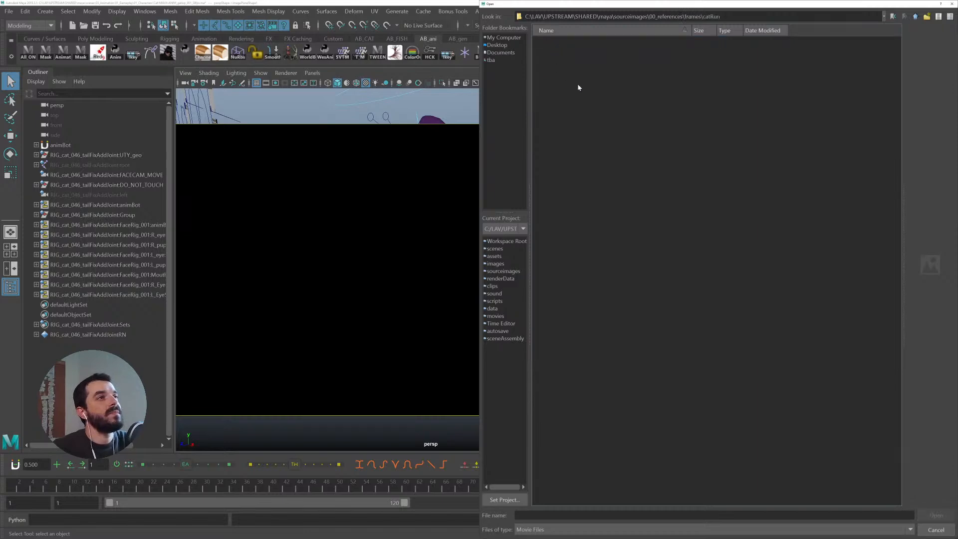
key("Escape")
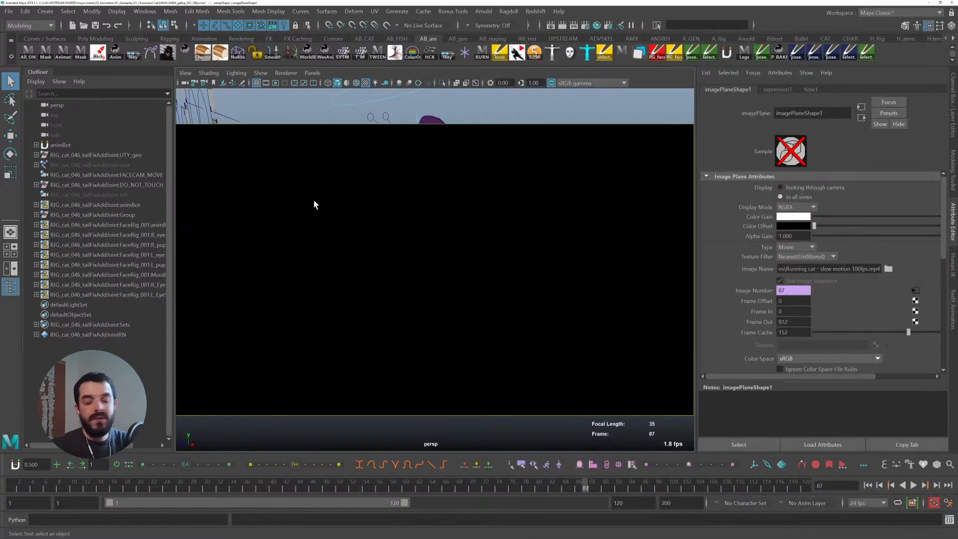
- Import Slow-mo cat000.jpg from the frames/catRun folder as an image plane in the perspective view
left_click(287, 148)
left_click(185, 73)
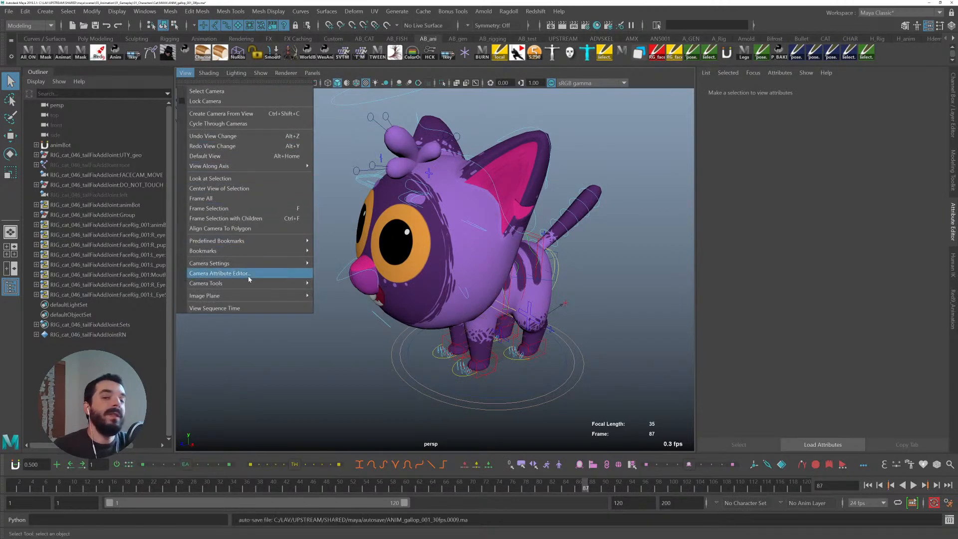
mouse_move(240, 298)
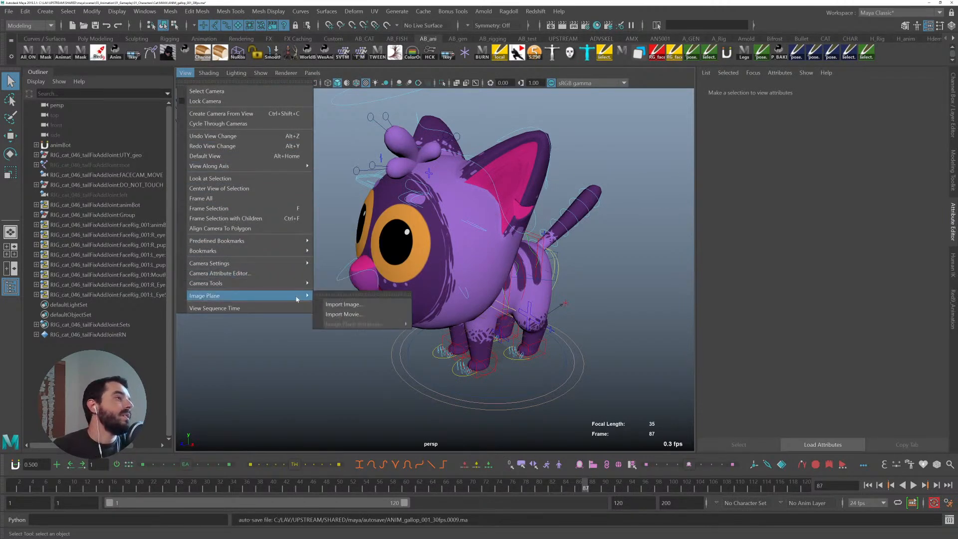
left_click(334, 305)
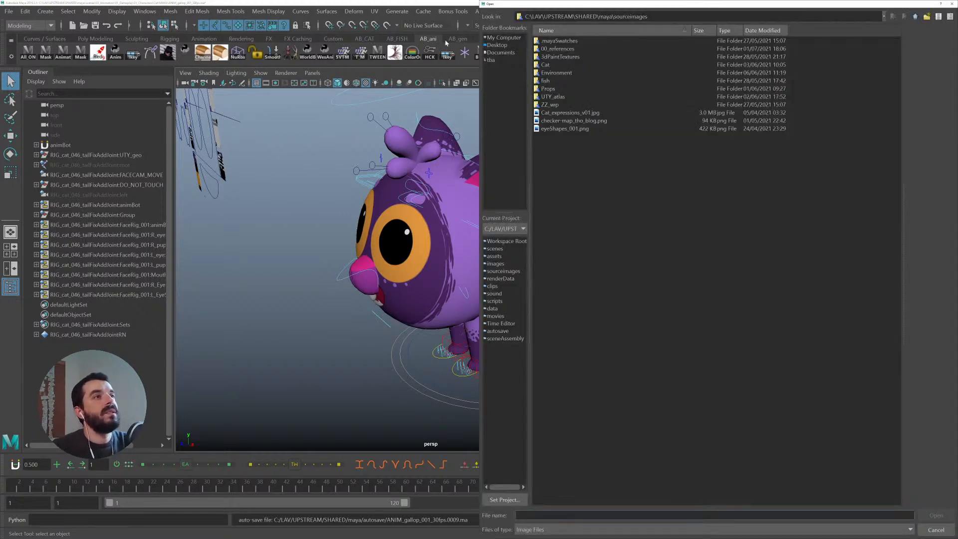
double_click(548, 50)
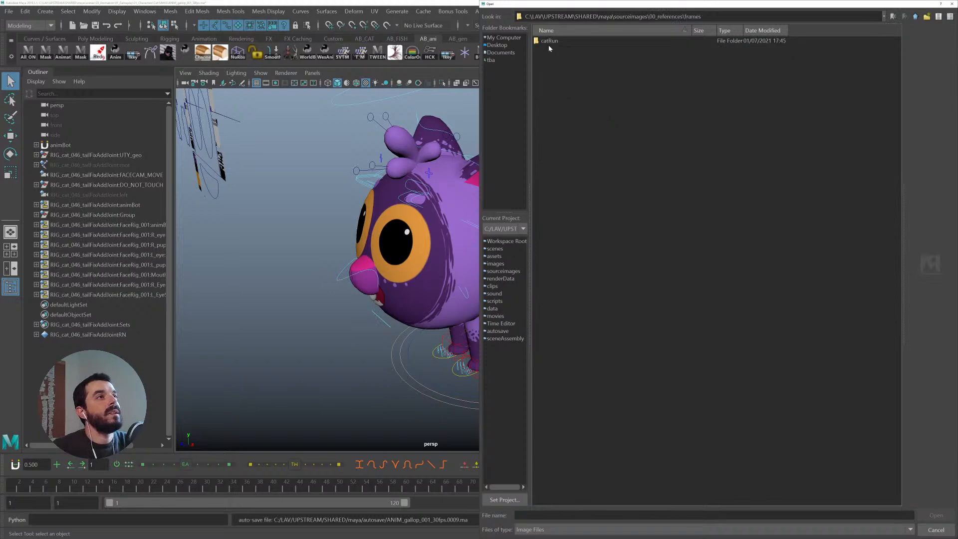
double_click(549, 48)
double_click(556, 44)
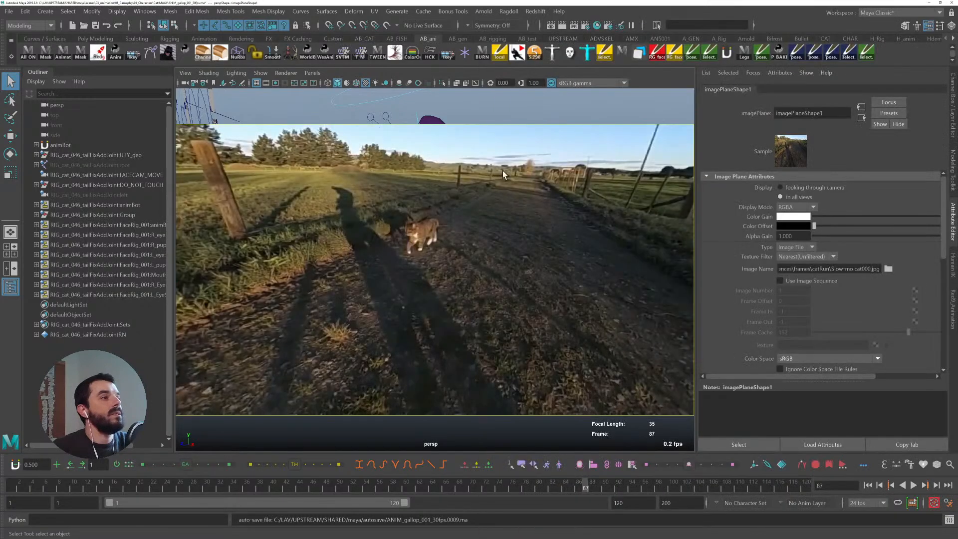
- Scrub, play and step through the timeline to review the cat run image sequence
left_click_drag(12, 490, 228, 488)
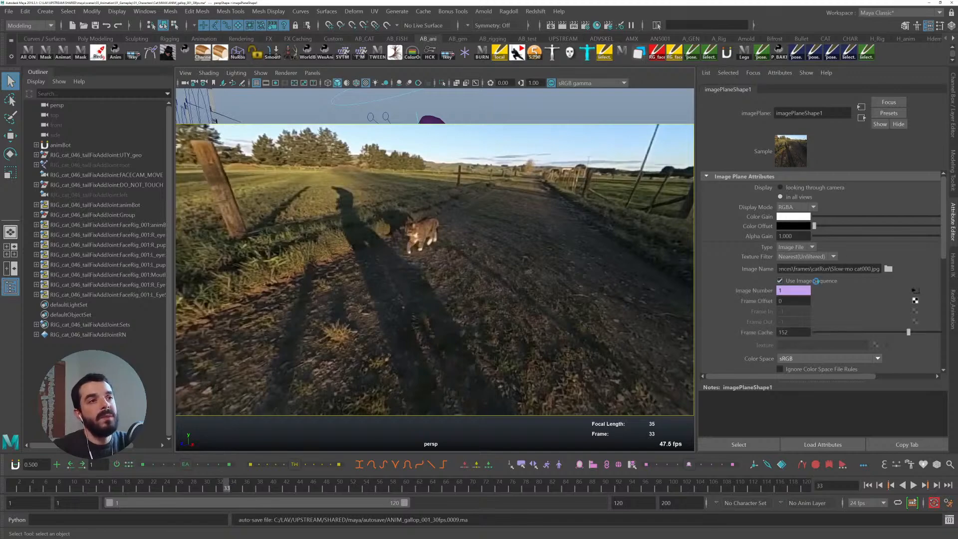
left_click_drag(30, 483, 209, 482)
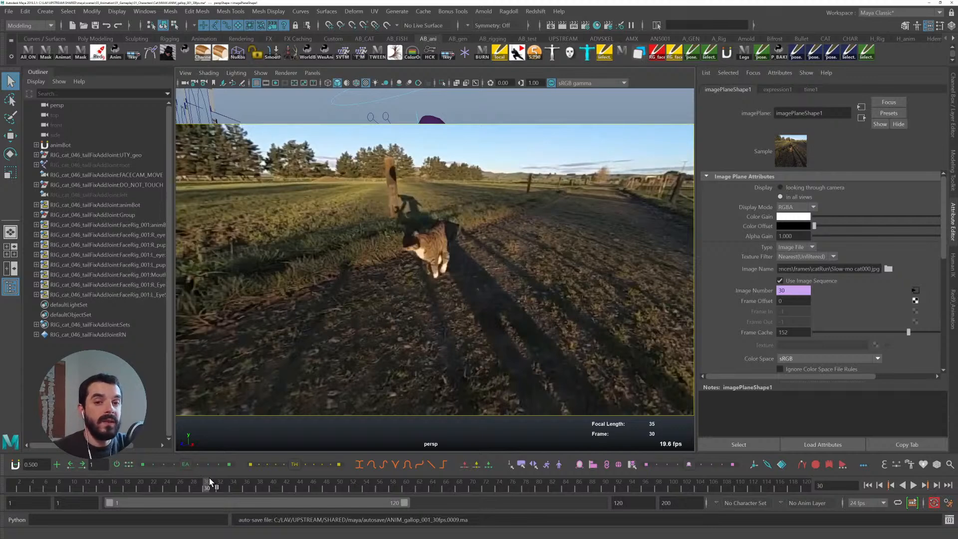
key("alt+v")
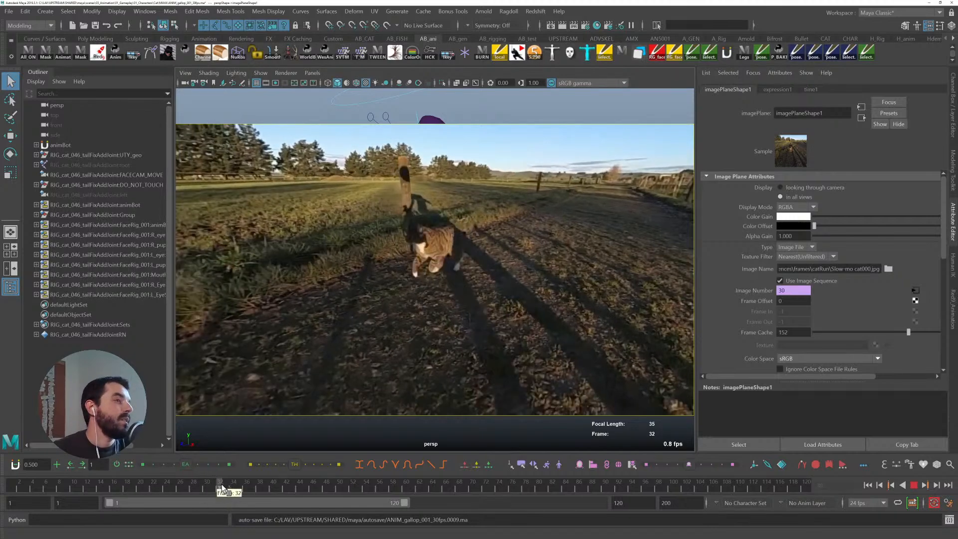
key("alt+v")
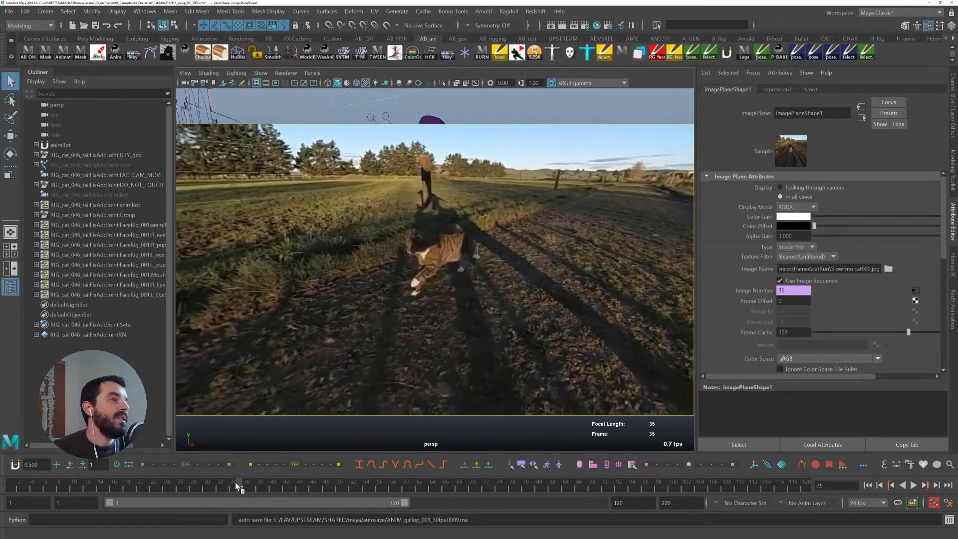
key("alt+period")
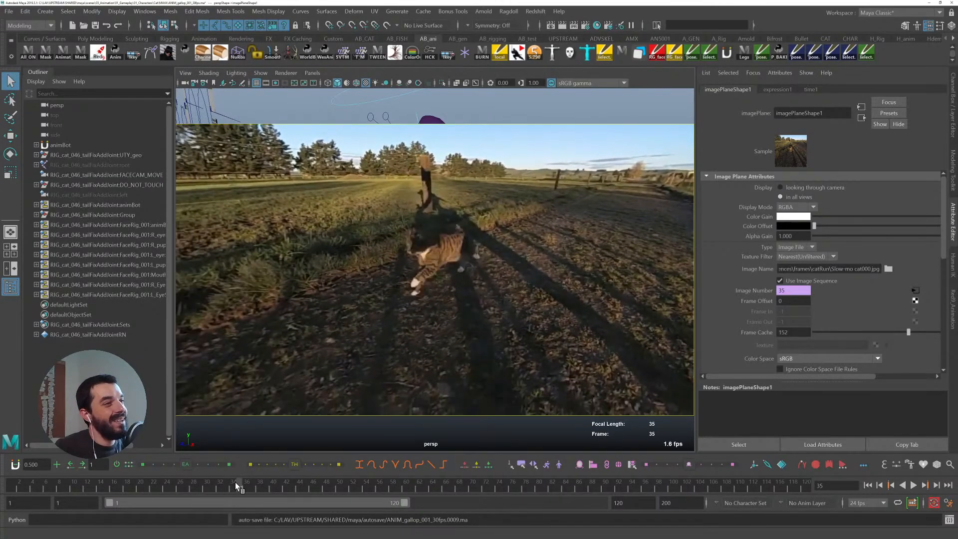
- Step back and forth frame by frame to study the cat's running poses in the image sequence
key("alt+comma")
key("alt+comma")
key("alt+comma")
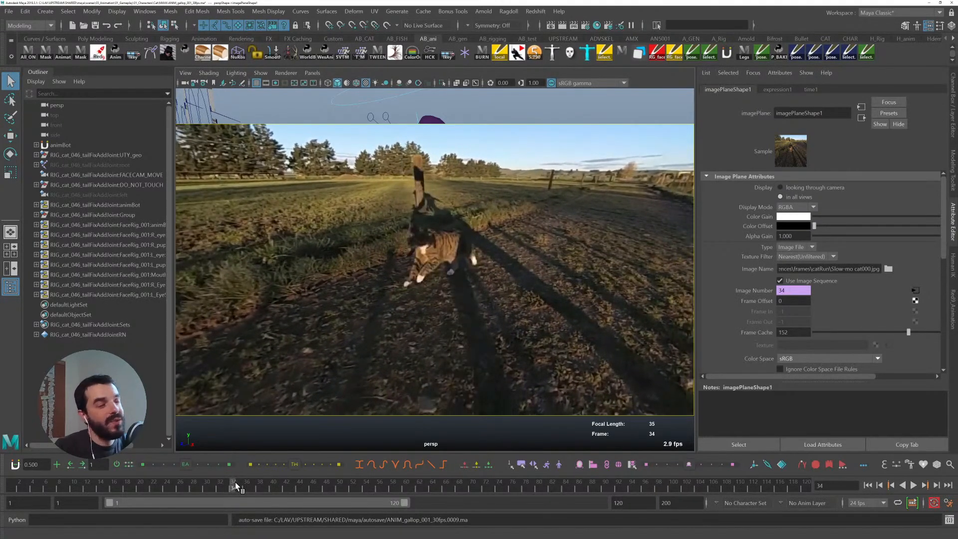
key("alt+period")
key("alt+period")
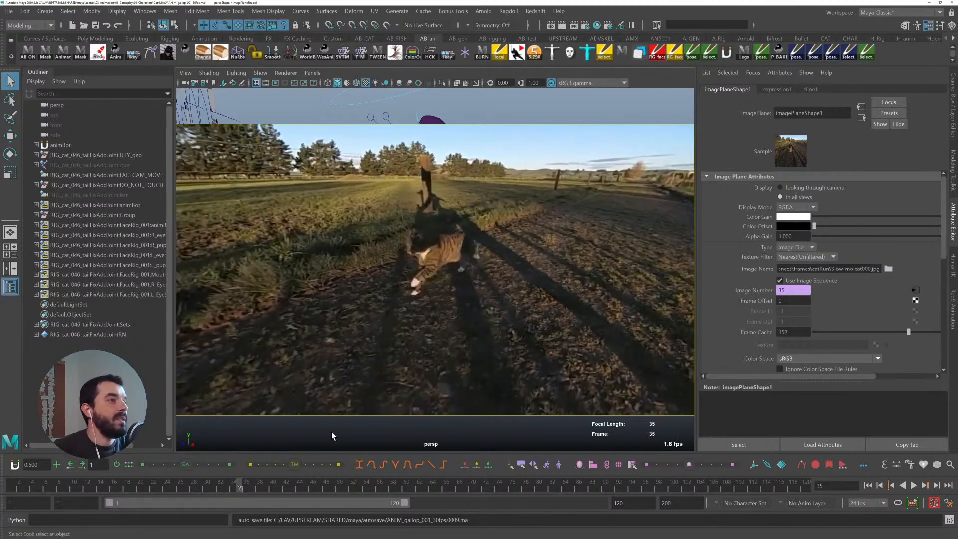
key("alt+period")
key("alt+period")
key("alt+period")
key("alt+period")
key("alt+period")
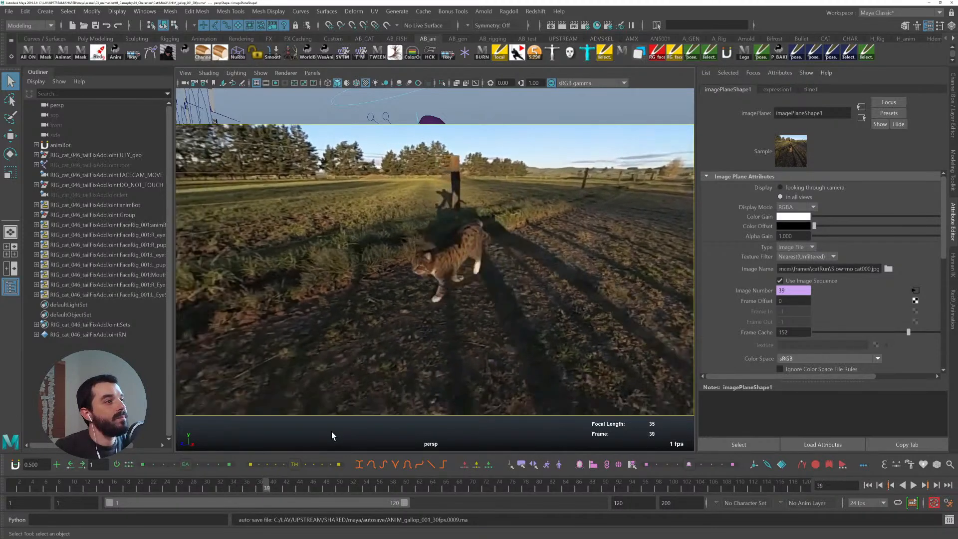
key("alt+comma")
key("alt+comma")
key("alt+comma")
key("alt+comma")
key("alt+comma")
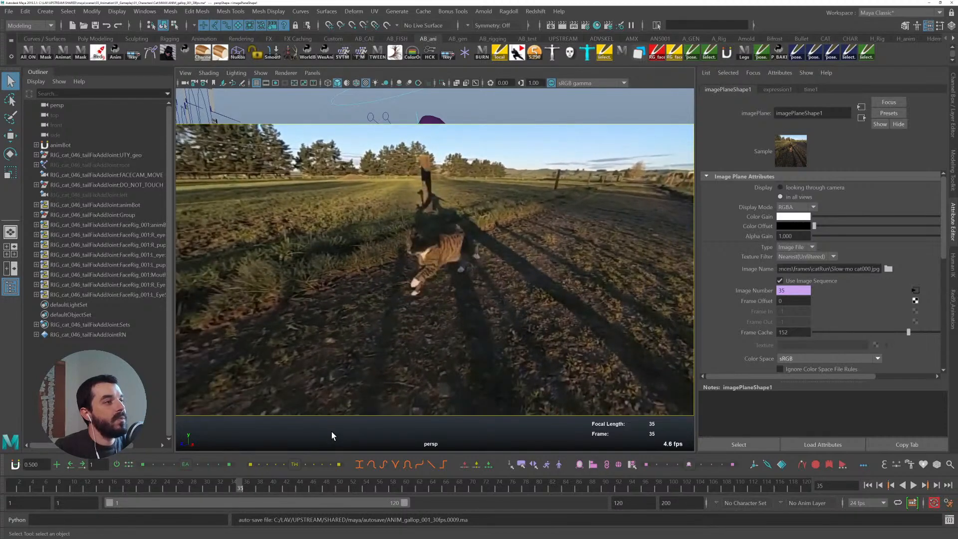
key("alt+period")
key("alt+period")
key("alt+period")
key("alt+period")
key("alt+period")
key("alt+period")
key("alt+period")
key("alt+period")
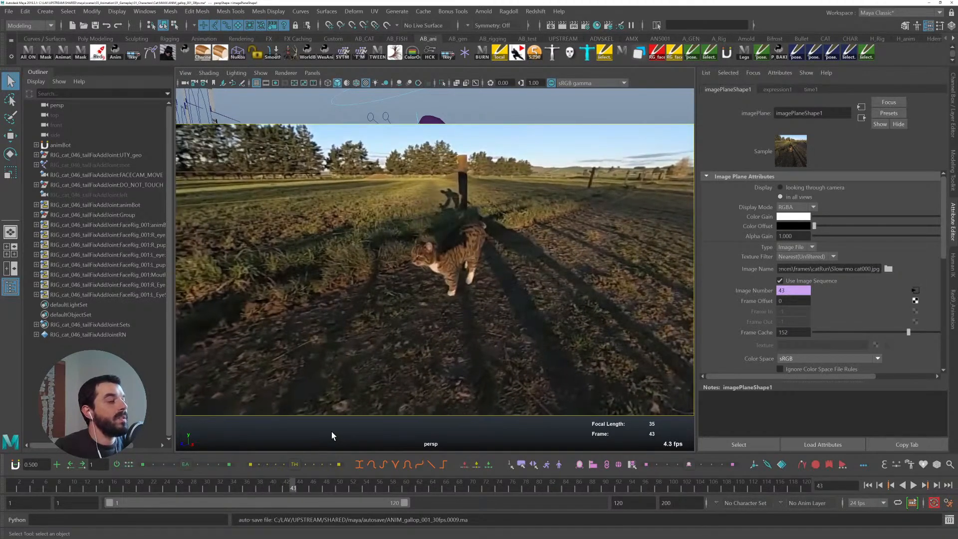
- Toggle the four-view layout and play back the reference in the perspective view, then stop playback
key("space")
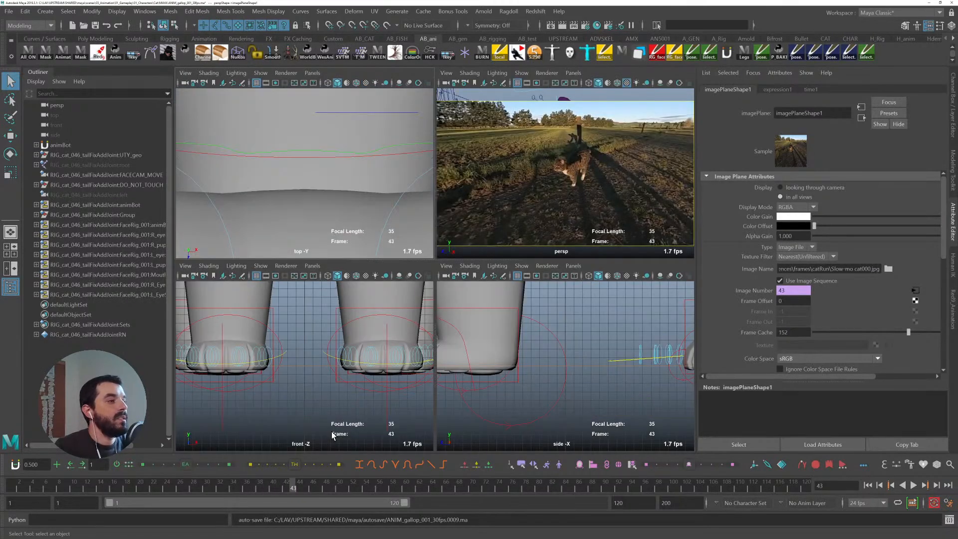
key("space")
key("alt+v")
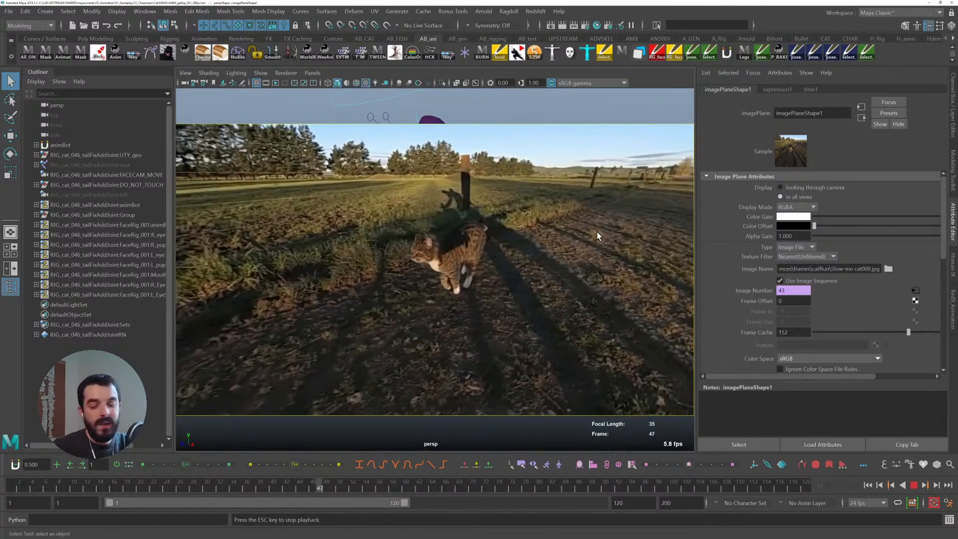
key("Escape")
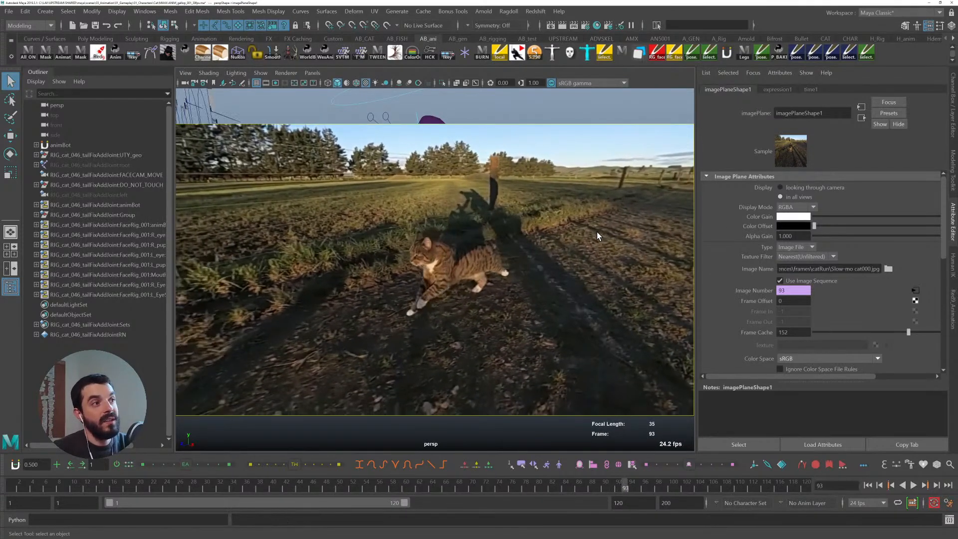
- Extend the playback range to 300 frames and scrub the timeline
left_click_drag(404, 503, 600, 503)
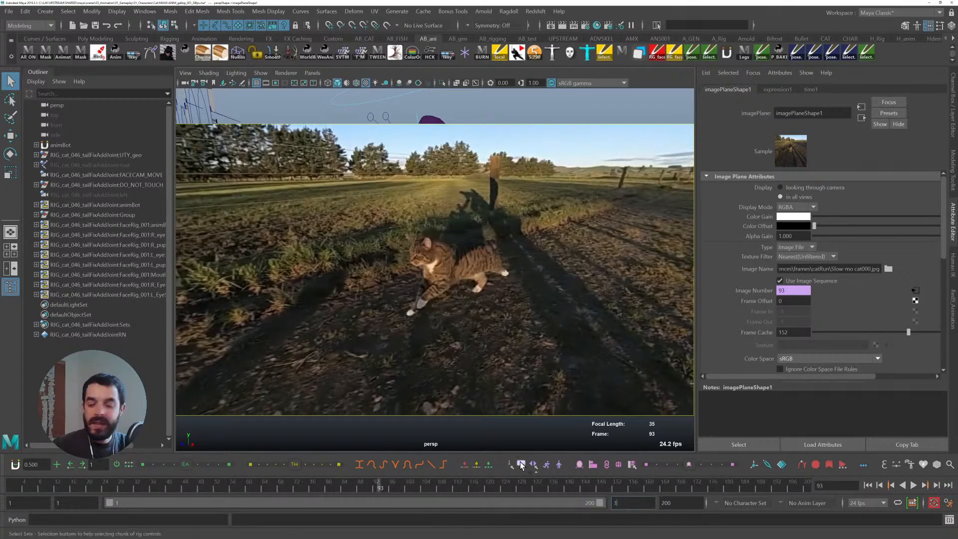
mouse_move(521, 465)
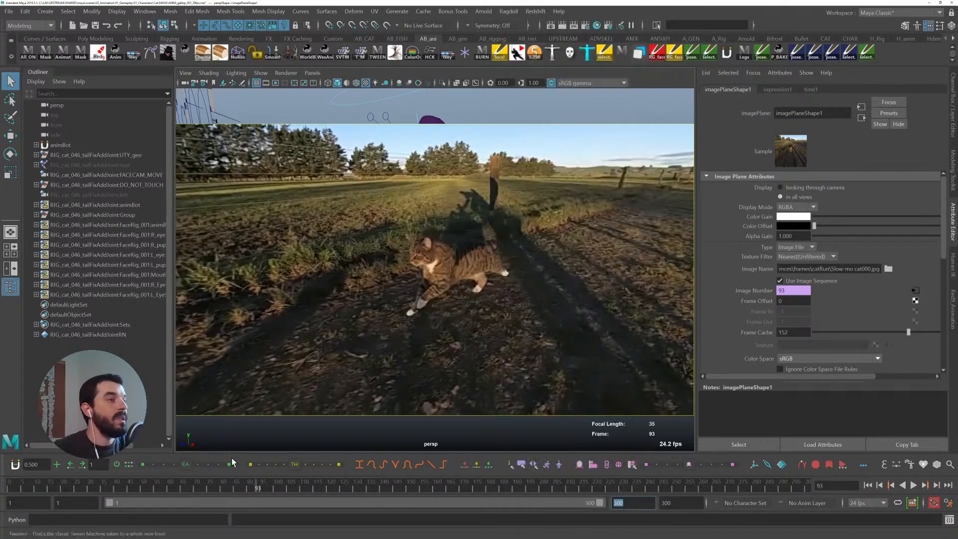
left_click_drag(222, 483, 280, 468)
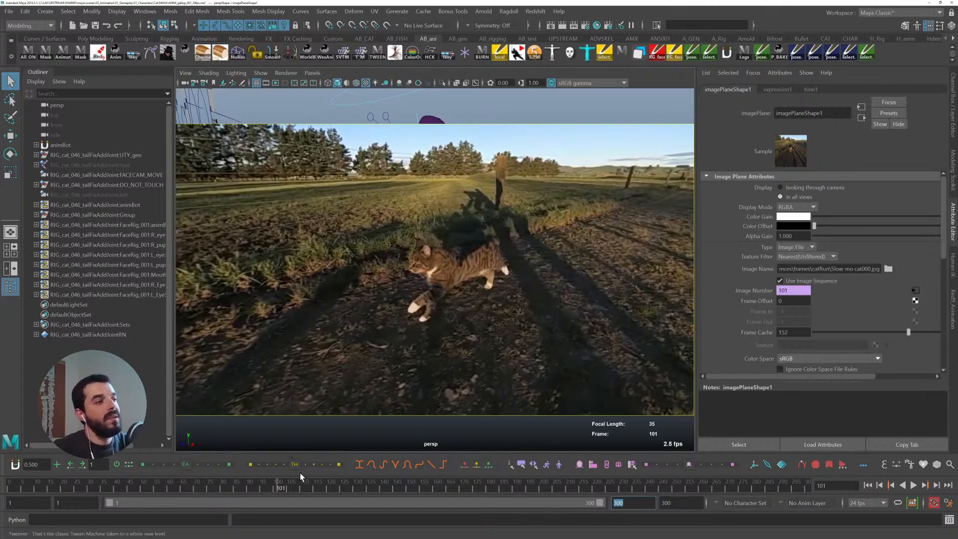
- Set the image plane's Frame Offset to 101
left_click_drag(795, 301, 736, 294)
type("101")
key("Return")
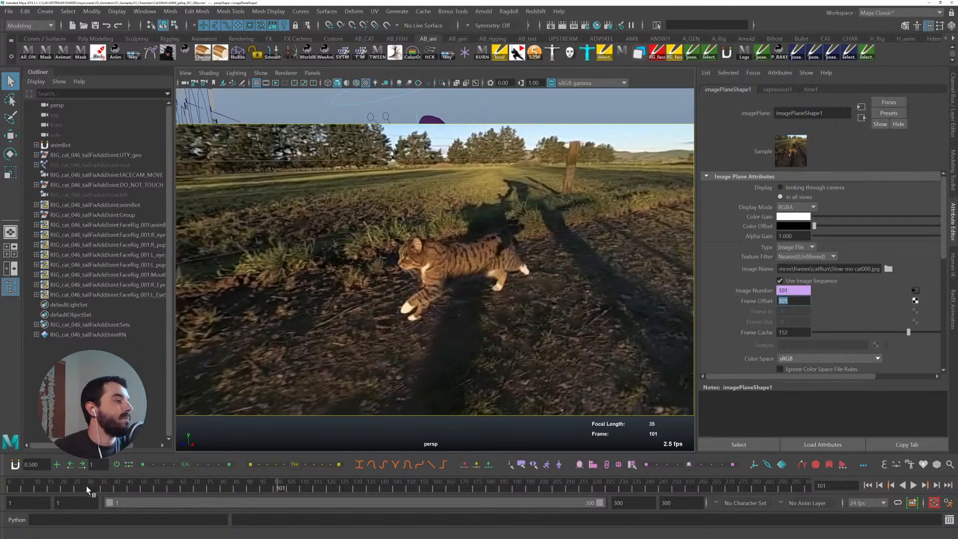
- Scrub and play back the timeline to check the offset reference footage
left_click_drag(9, 469, 280, 483)
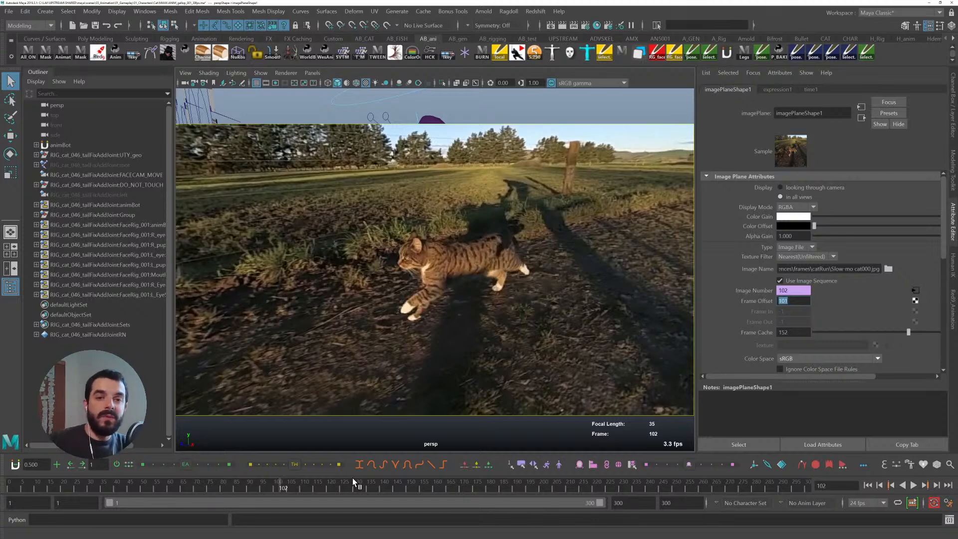
left_click_drag(41, 482, 12, 482)
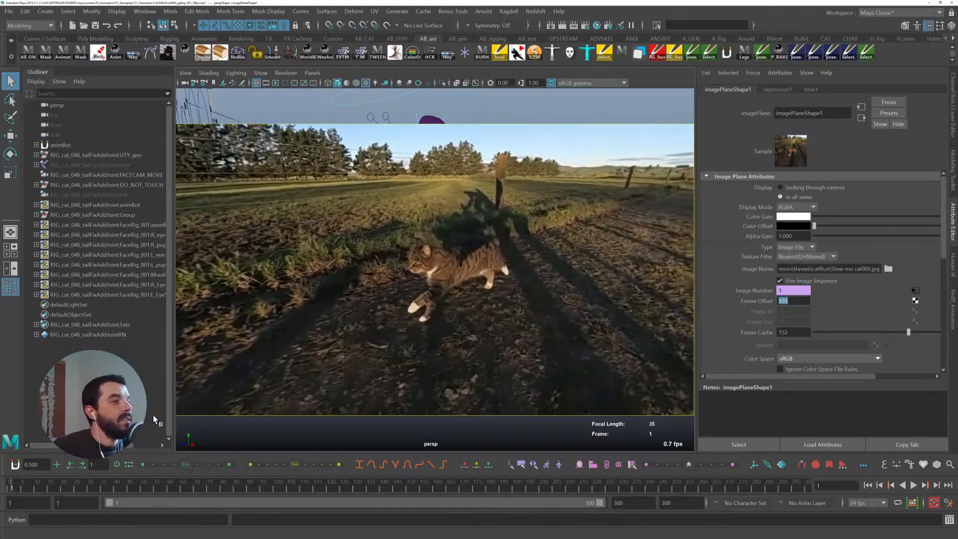
left_click(298, 439)
key("alt+v")
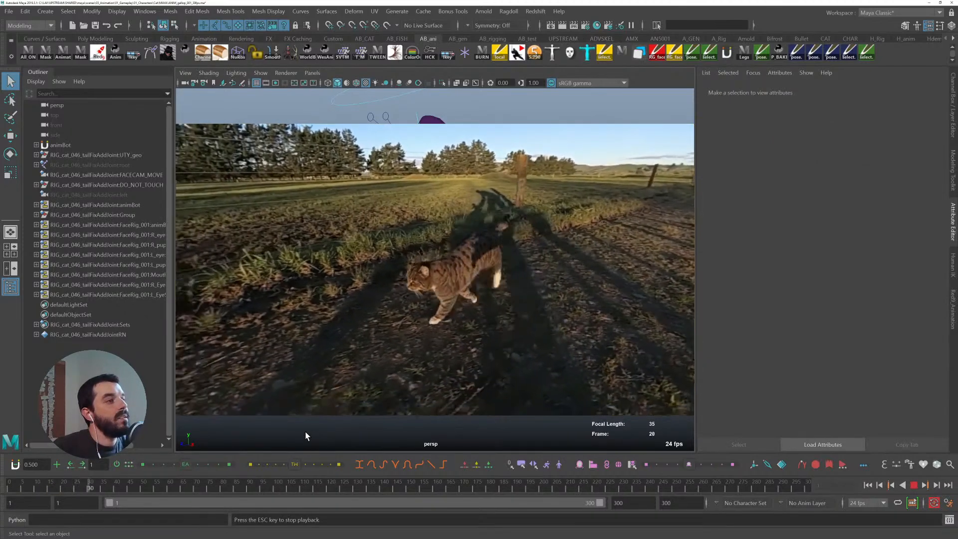
key("Escape")
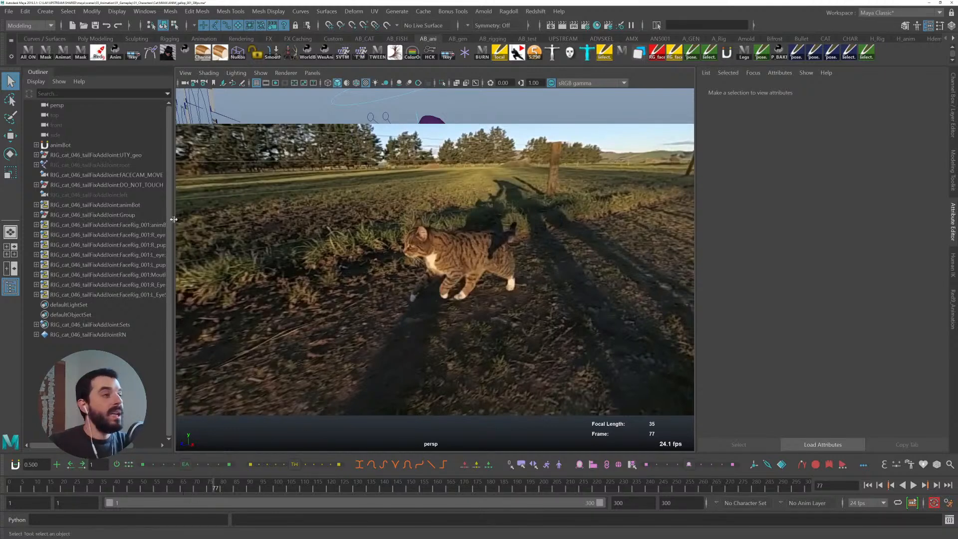
- Select the image plane and step through frames from frame 1 to frame 102 to review timing
left_click(290, 132)
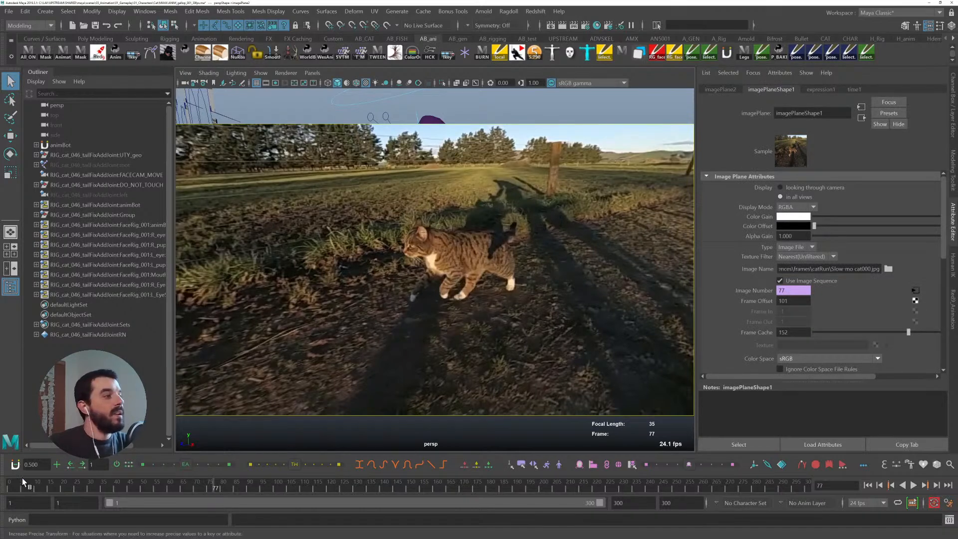
left_click(9, 485)
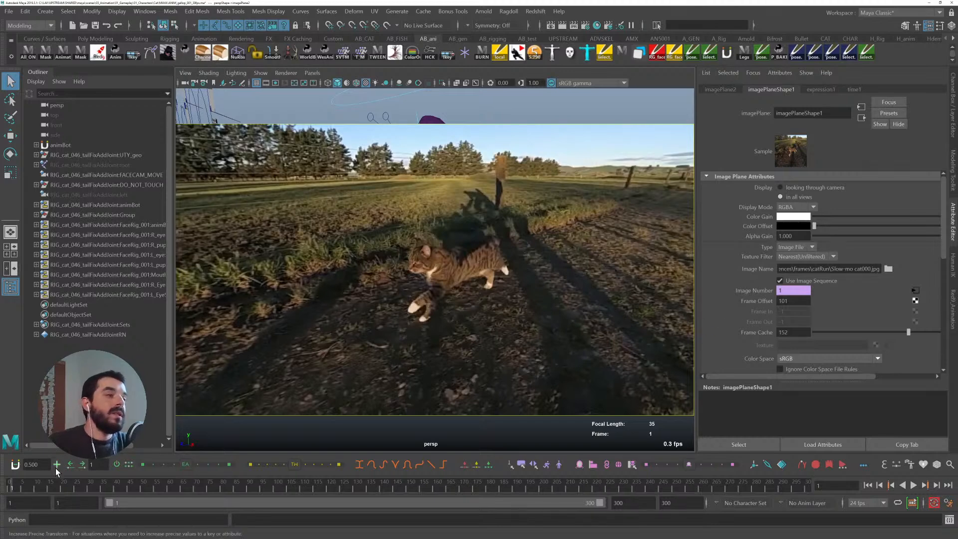
left_click_drag(32, 486, 69, 481)
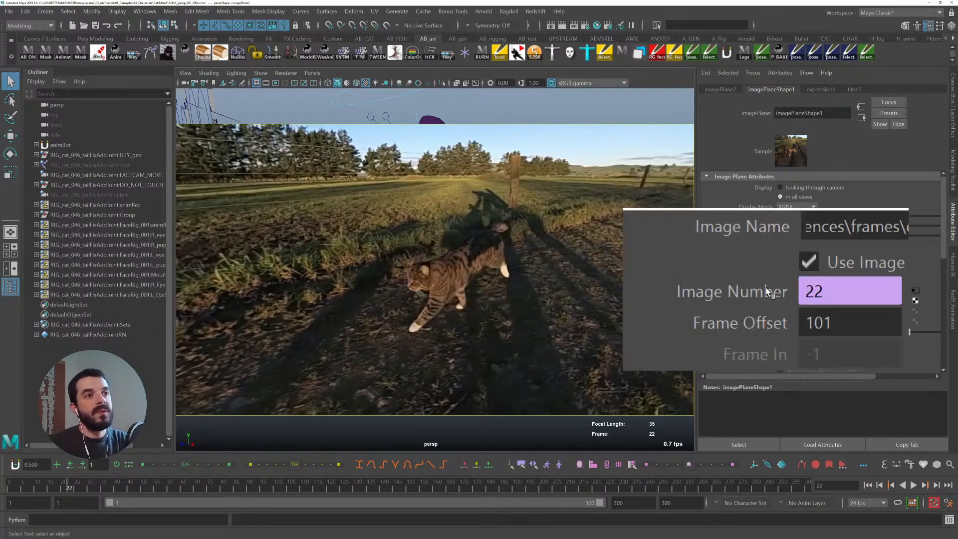
key("alt+period")
key("alt+period")
key("alt+period")
key("alt+period")
key("alt+period")
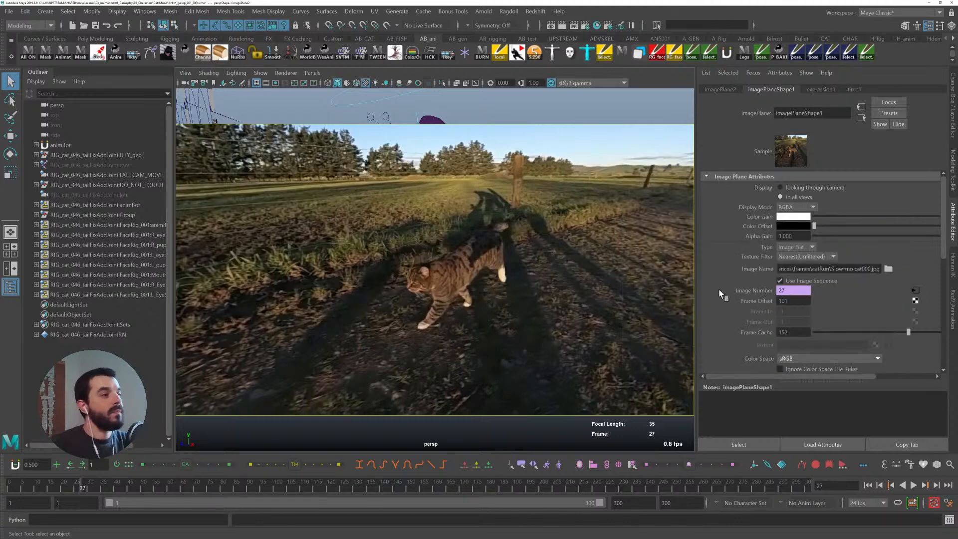
left_click(6, 486)
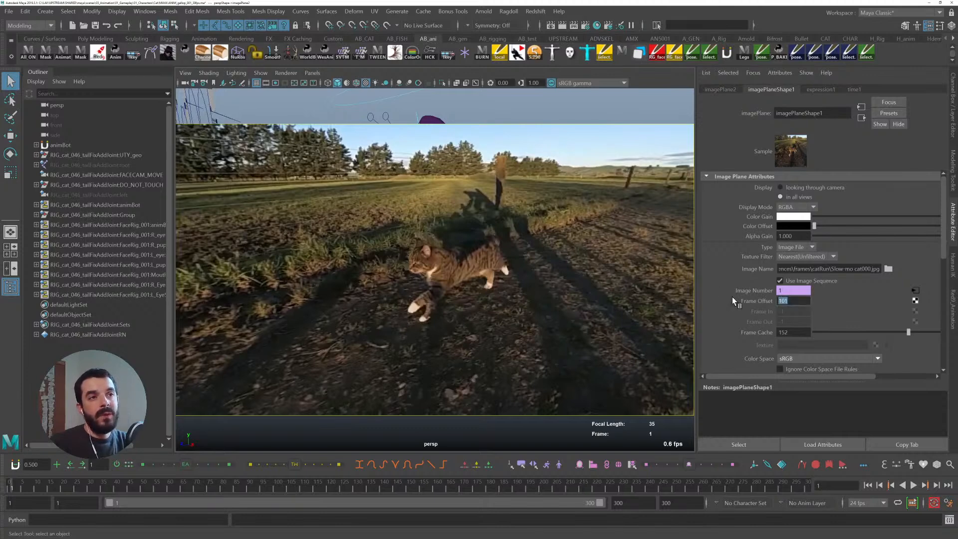
left_click(283, 489)
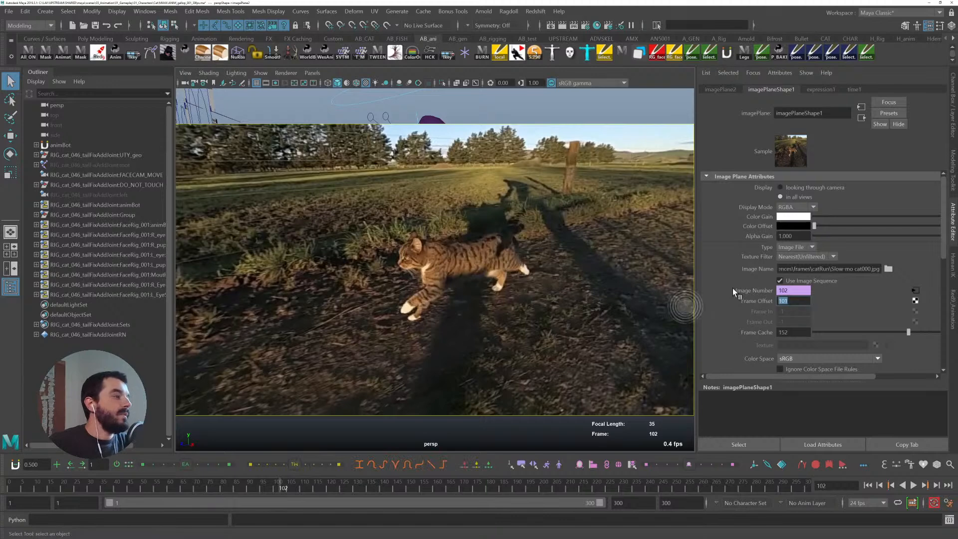
- Delete the Image Number expression and set the Image Number to 102
right_click(784, 294)
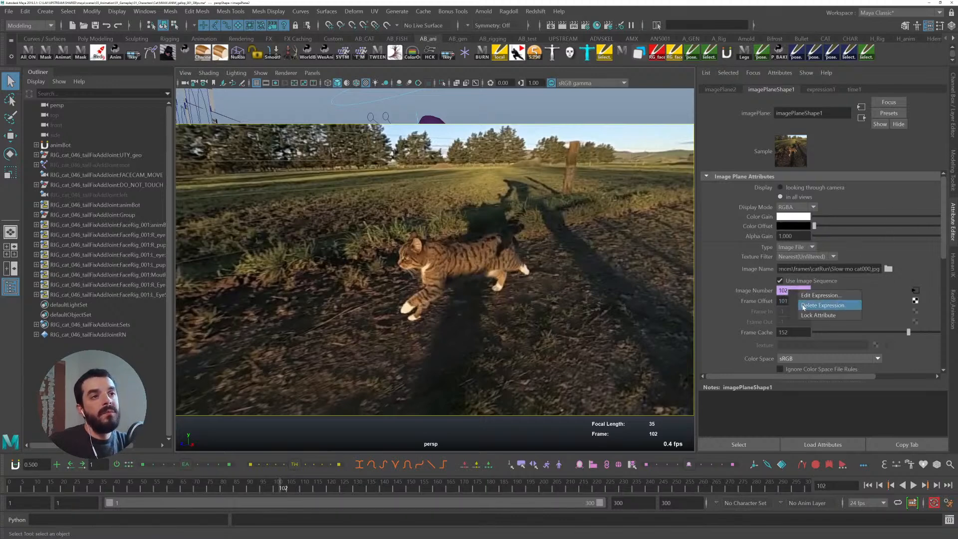
left_click(823, 306)
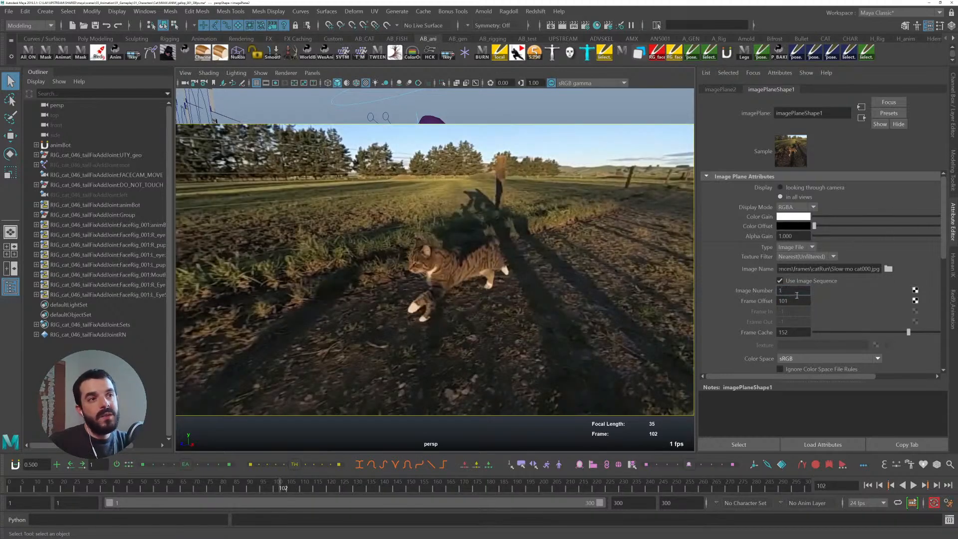
type("10")
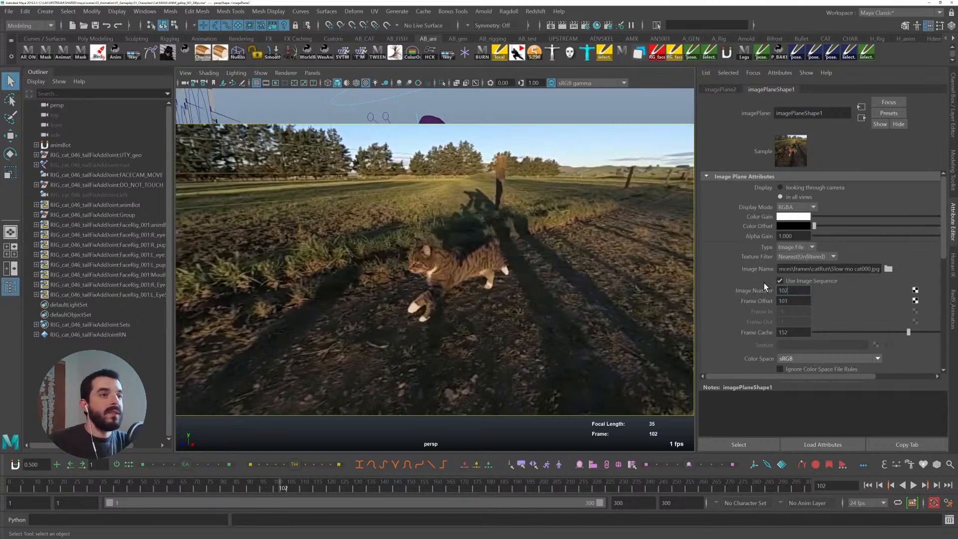
type("2")
key("Return")
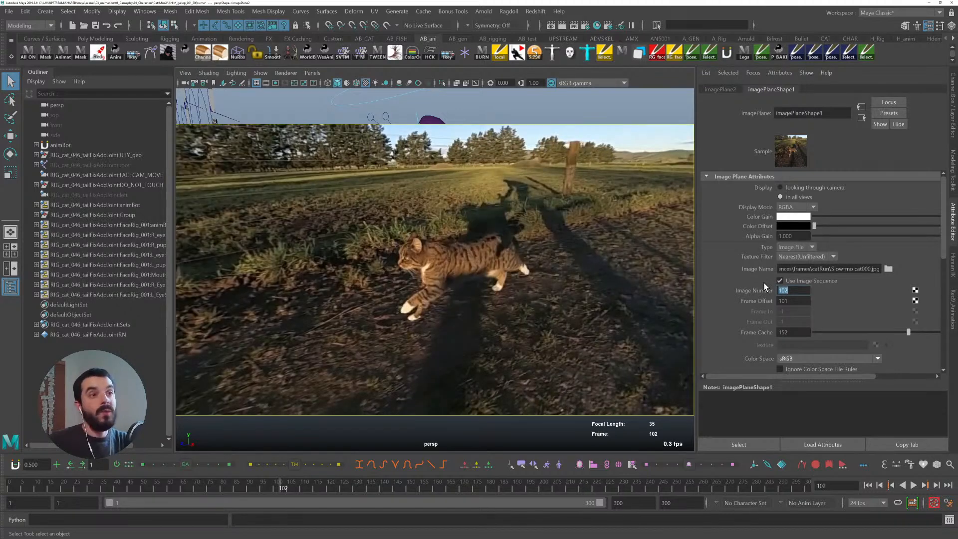
- Key the Image Number at 102 on frame 102 and at 1 on frame 1
right_click(776, 290)
left_click(819, 303)
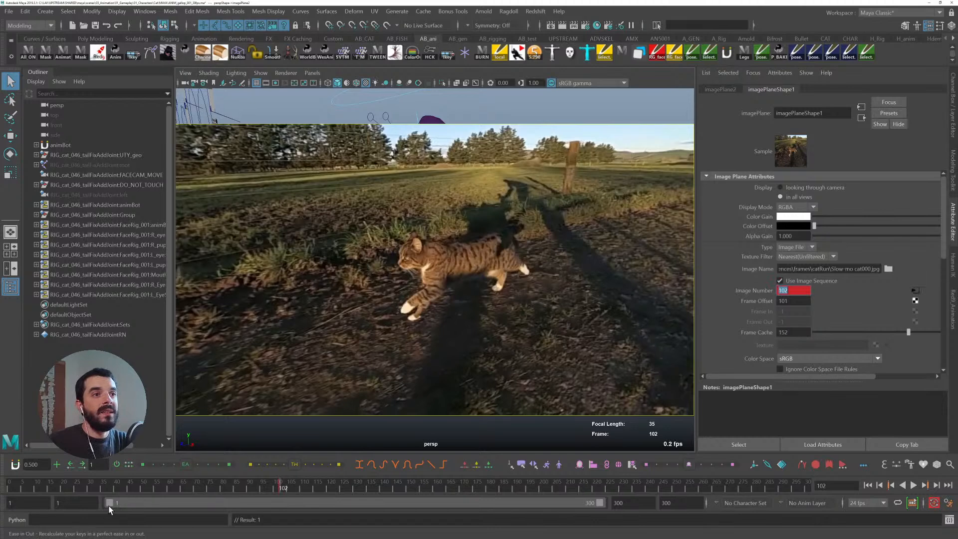
left_click_drag(58, 486, 11, 486)
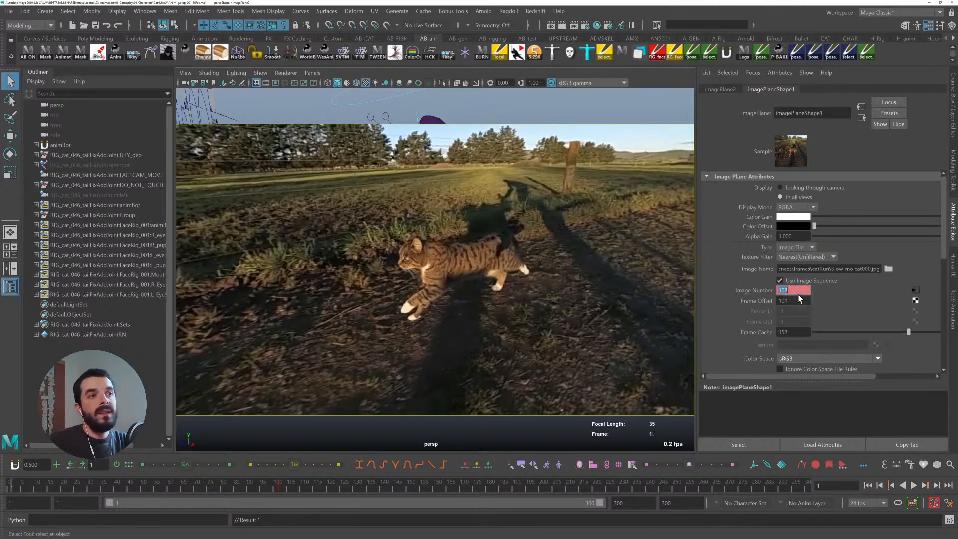
type("1")
key("Return")
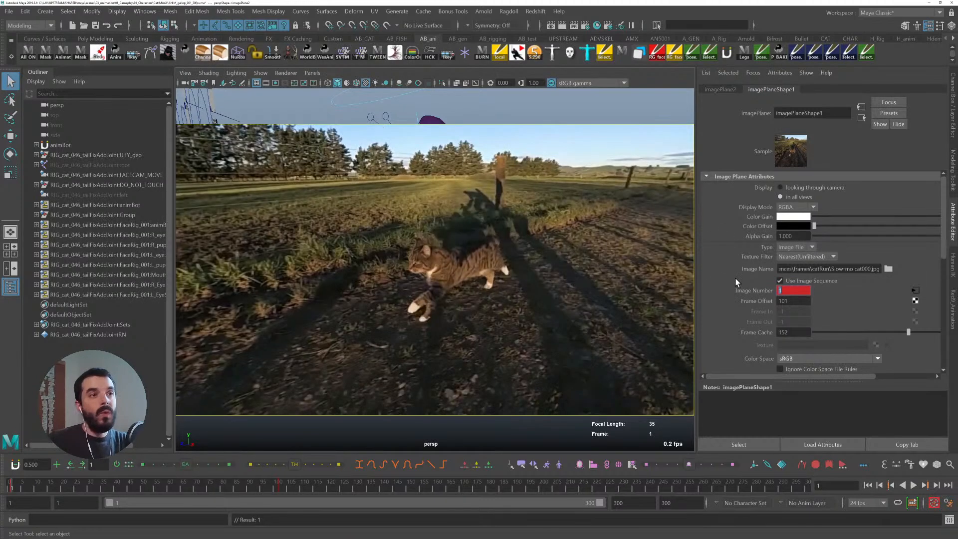
- Scrub the keyed sequence and open the Graph Editor on the image plane's Image Number curve
left_click_drag(14, 489, 214, 492)
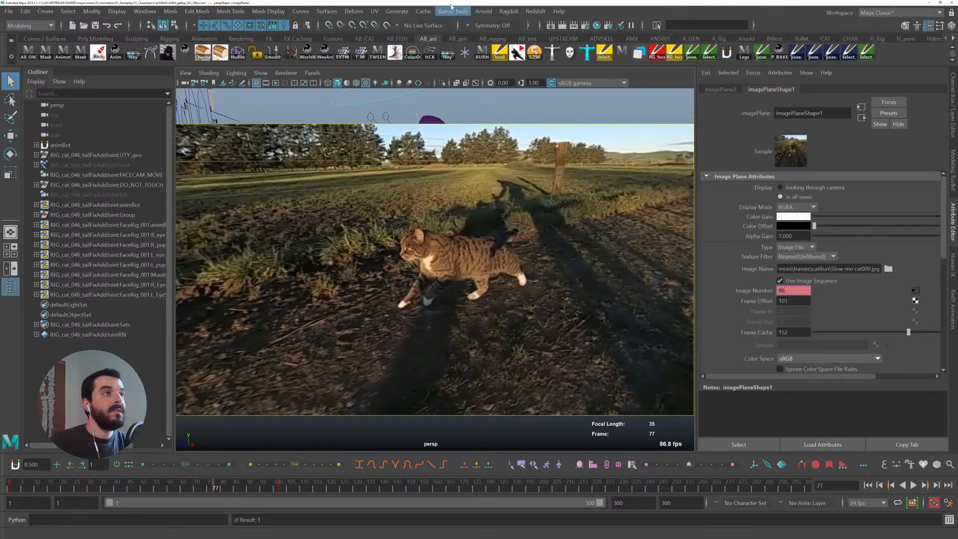
left_click_drag(319, 1, 282, 52)
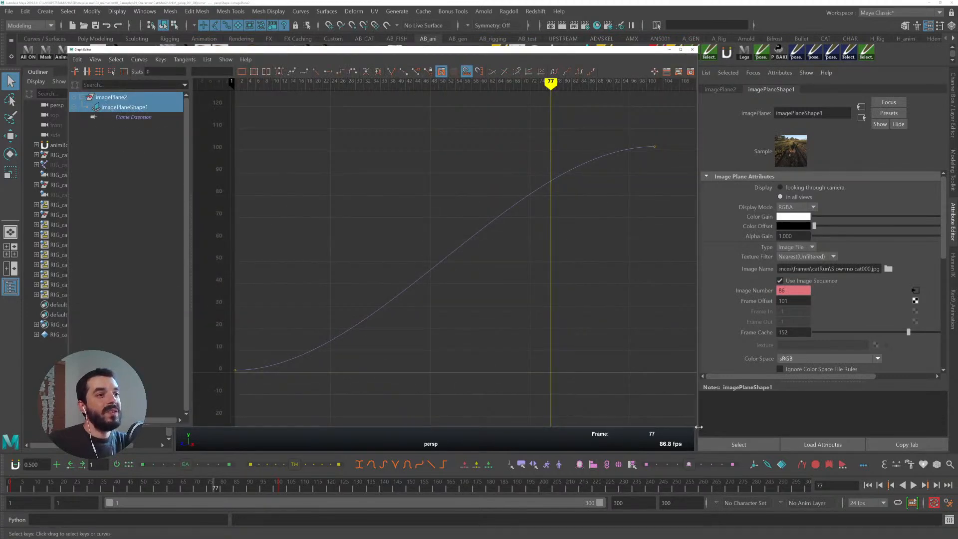
left_click_drag(699, 429, 506, 292)
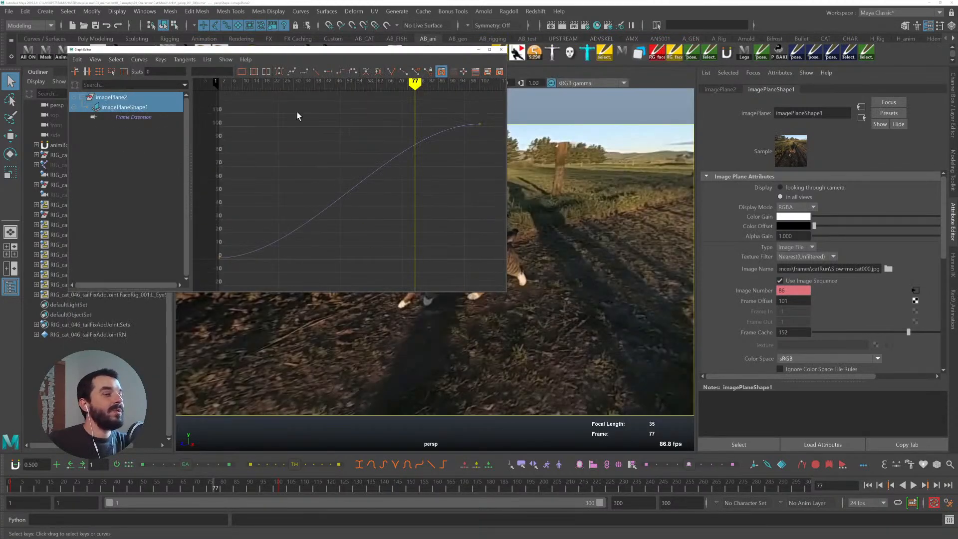
left_click_drag(270, 52, 230, 16)
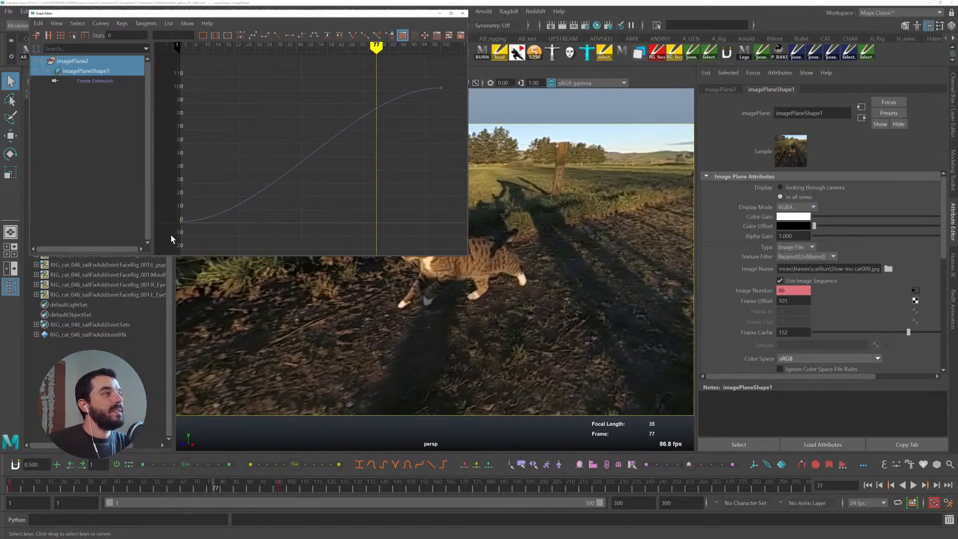
- Switch the Image Number curve to weighted tangents and stretch the first key's tangent for a slow ease-in
left_click_drag(451, 38, 452, 39)
left_click(100, 23)
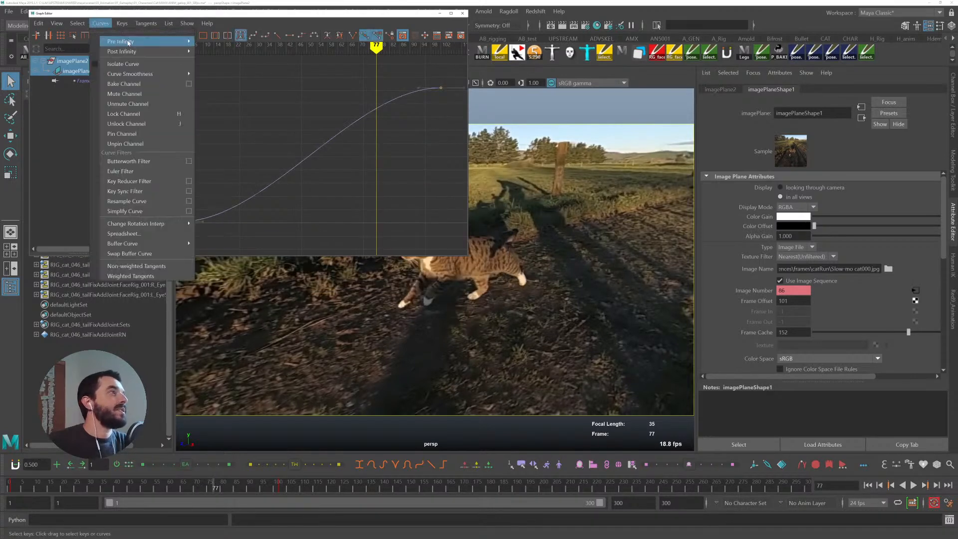
mouse_move(151, 51)
mouse_move(146, 23)
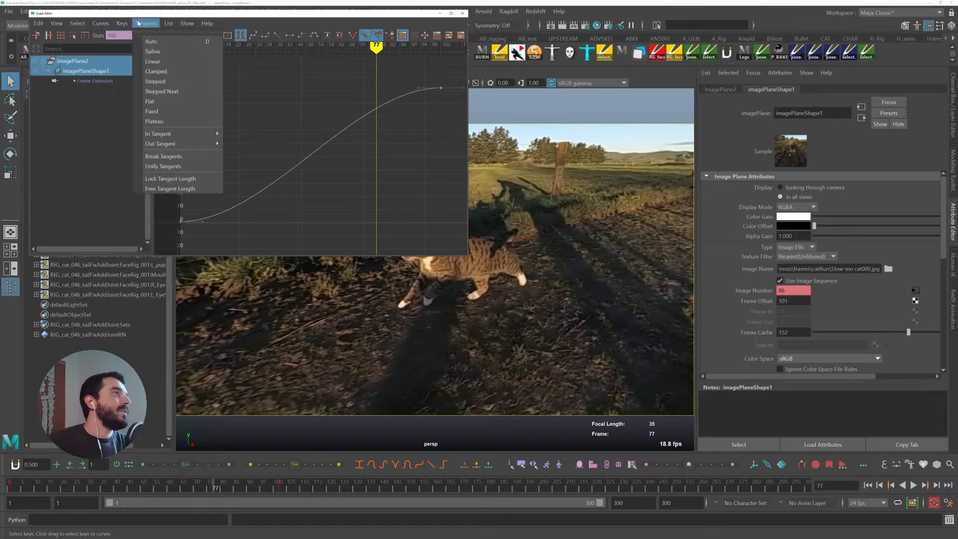
mouse_move(100, 23)
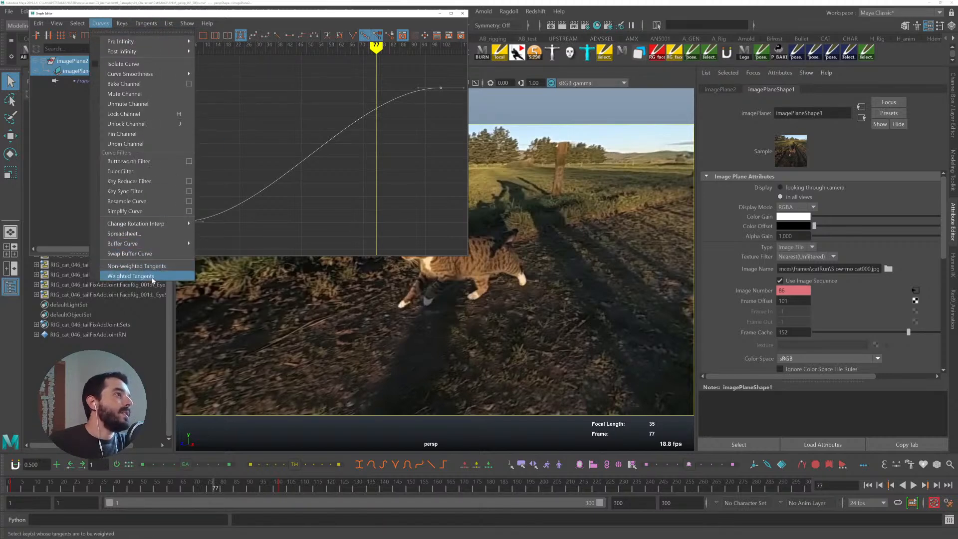
left_click(120, 276)
middle_click_drag(265, 216, 474, 213)
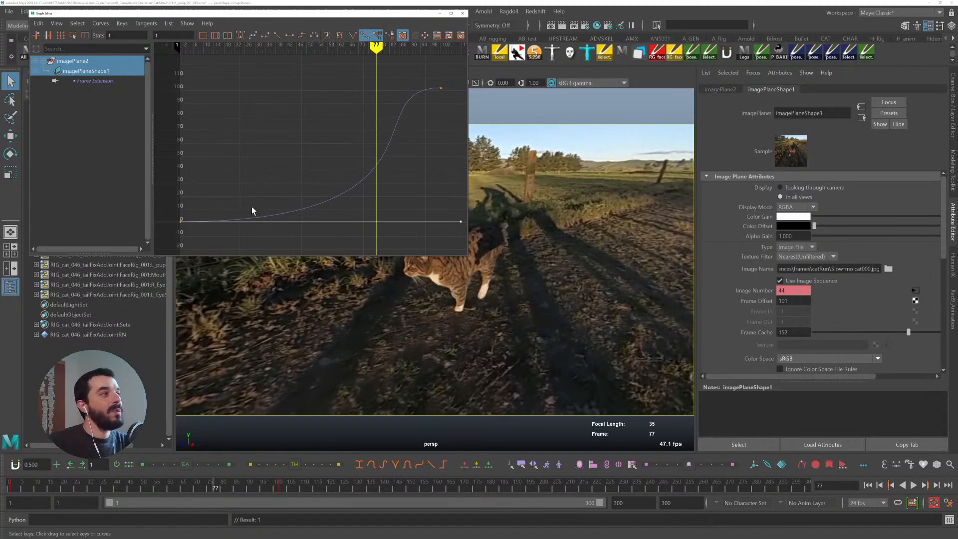
- Play back the footage from frame 1 to review the eased timing
left_click_drag(29, 489, 2, 484)
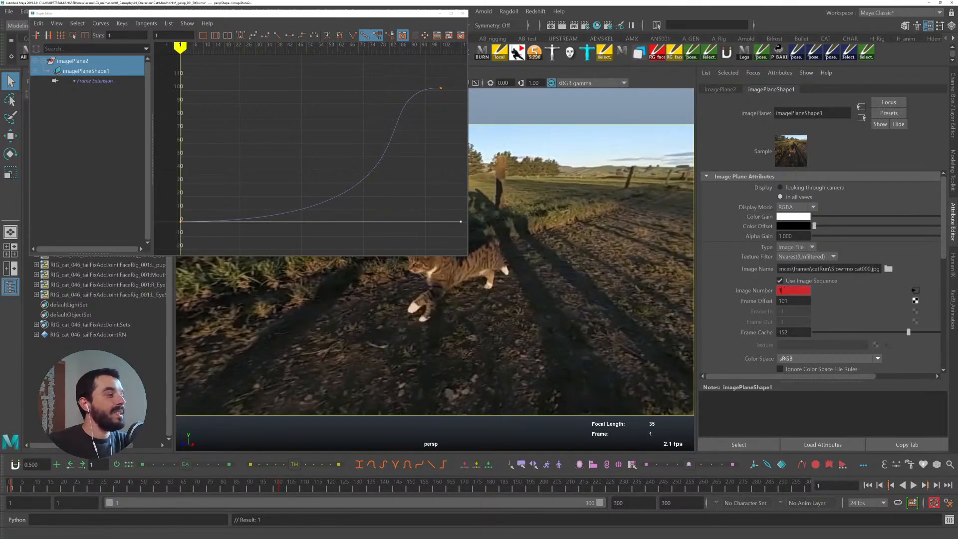
key("alt+v")
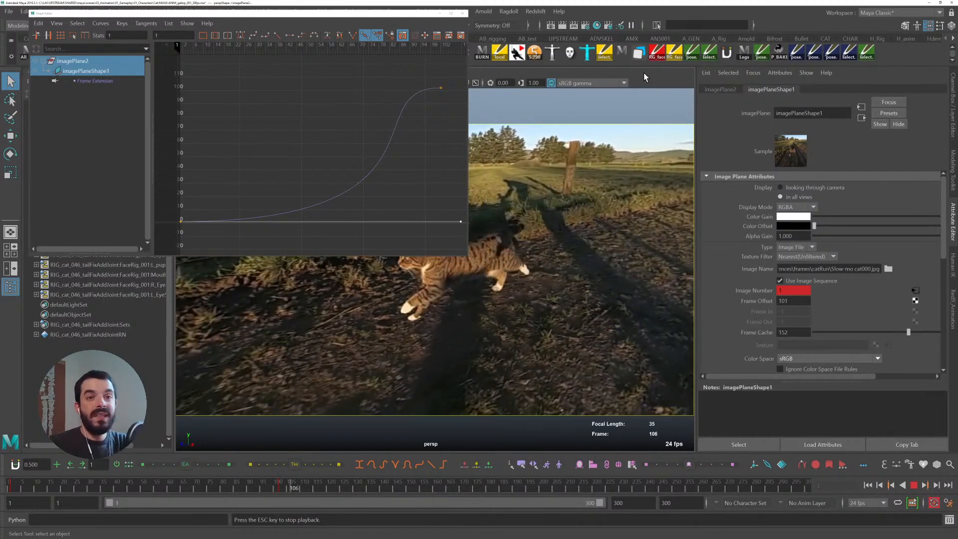
key("Escape")
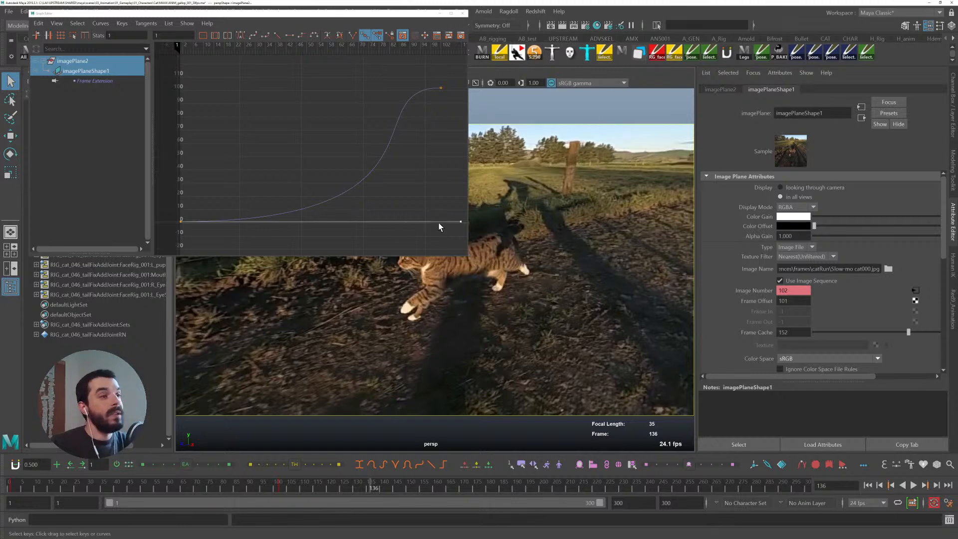
- Undo the weighted tangent edits on the Image Number curve
key("ctrl+z")
key("ctrl+z")
key("ctrl+z")
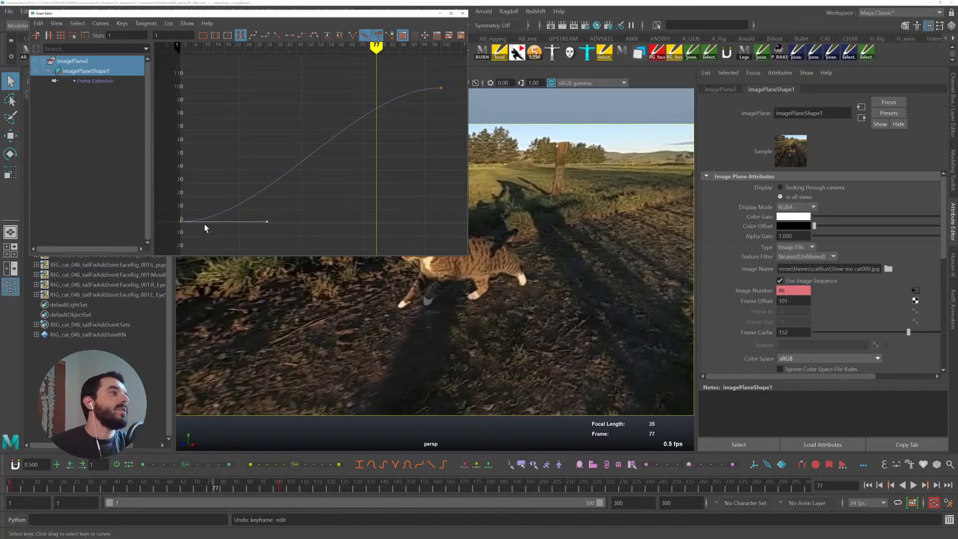
- Set the end key's tangents to linear and play back the retimed footage
left_click(441, 88)
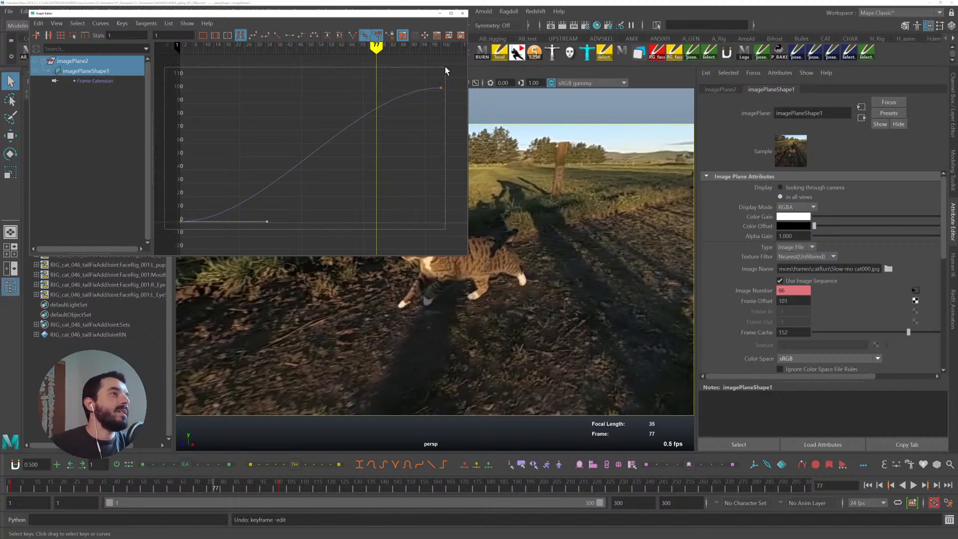
left_click(277, 36)
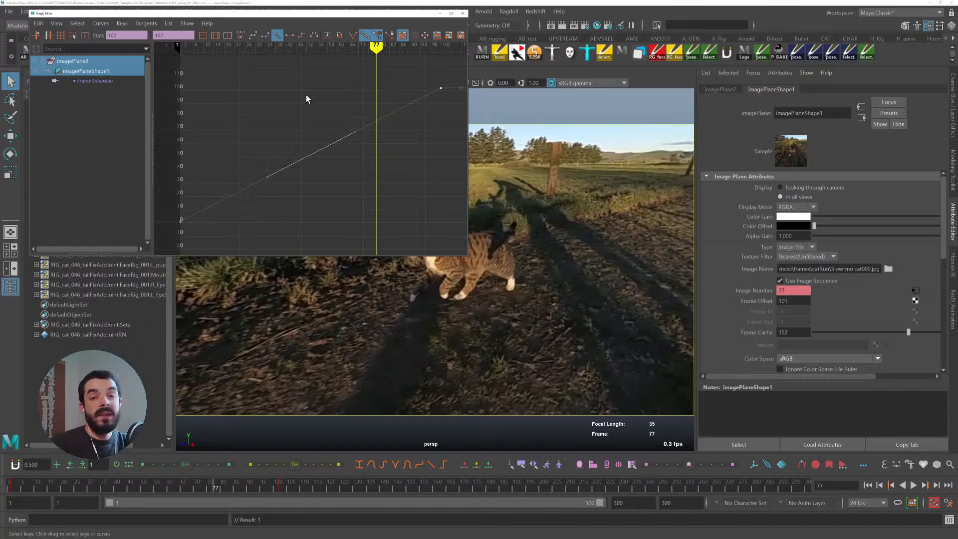
key("alt+v")
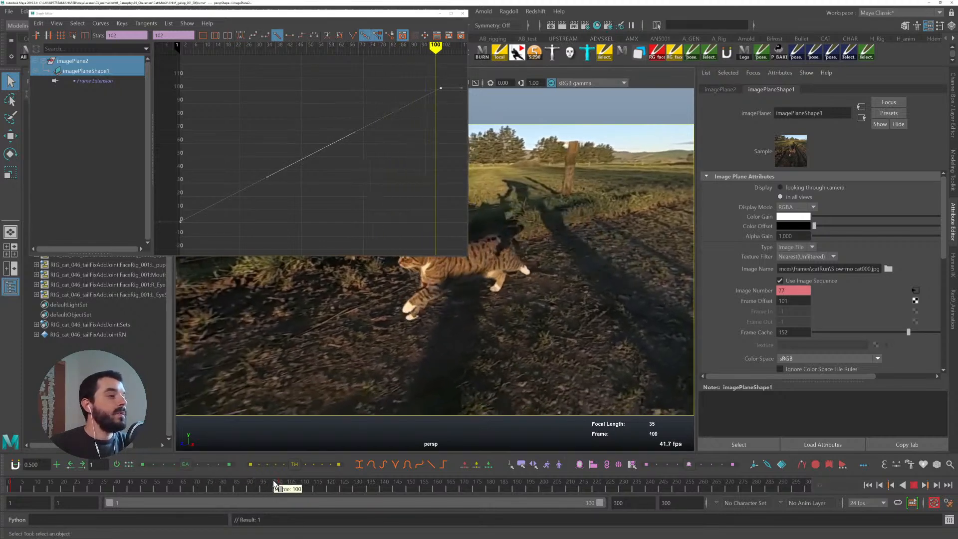
- Shift the end key to frame 55 in the timeline and replay the footage from the start
left_click(281, 482, "shift")
left_click_drag(280, 482, 154, 480)
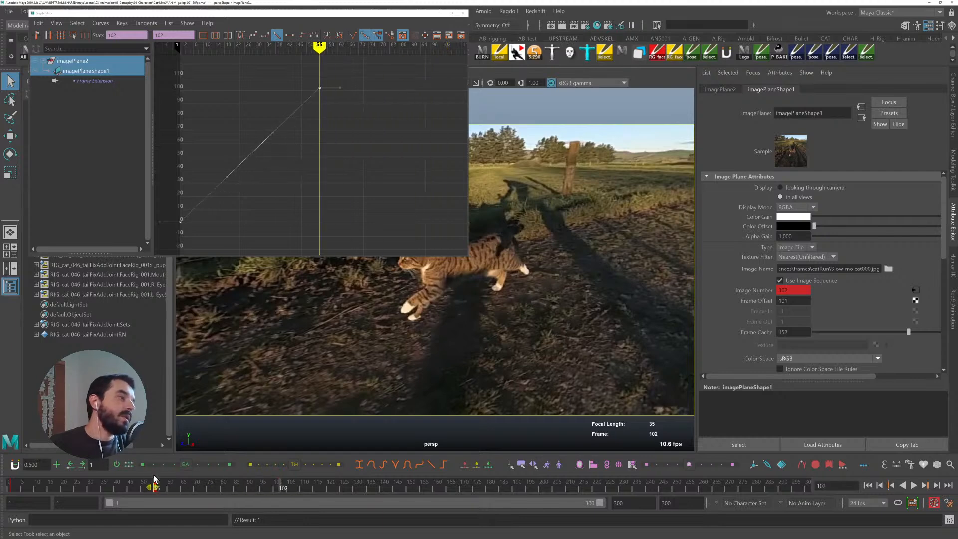
left_click_drag(30, 487, 9, 487)
key("alt+v")
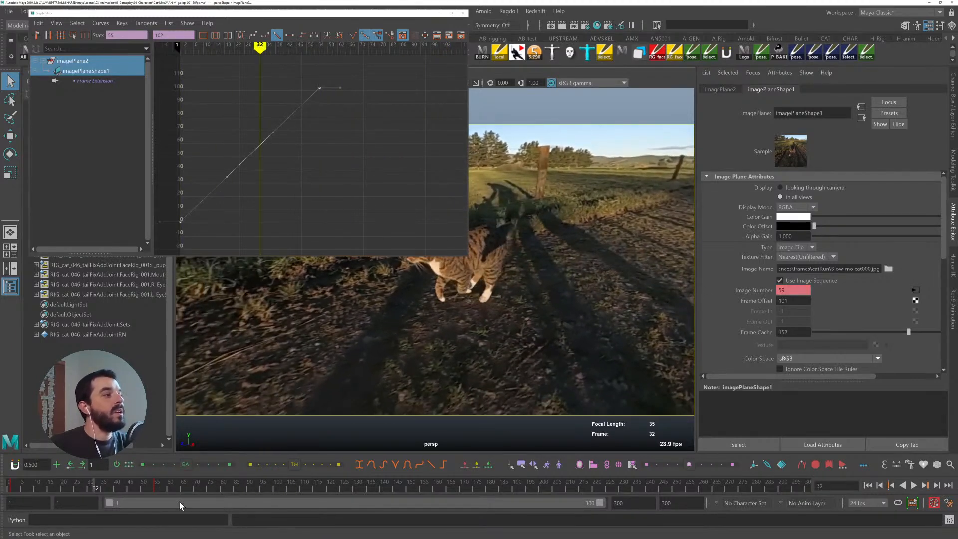
- Shift the end key to frame 26 and replay the sequence from frame 1
left_click(165, 487)
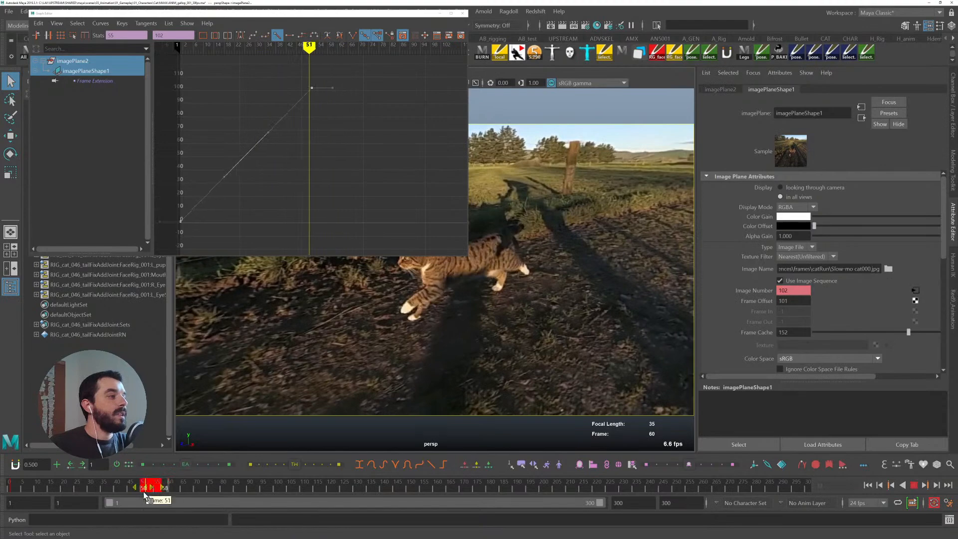
left_click_drag(163, 489, 74, 493)
left_click(11, 485)
key("alt+v")
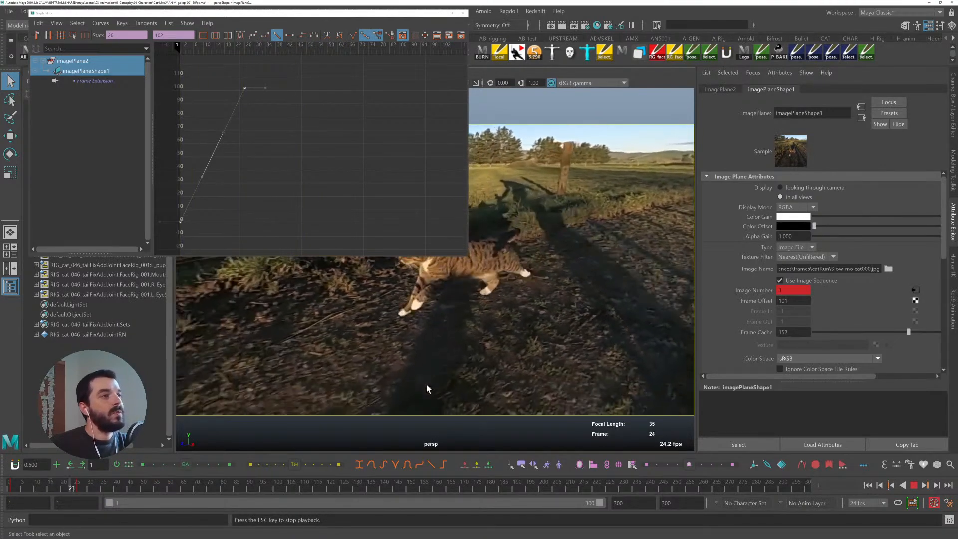
key("alt+v")
- Shift the end key to frame 21 and replay the footage
left_click_drag(67, 481, 1, 489, "shift")
key("alt+v")
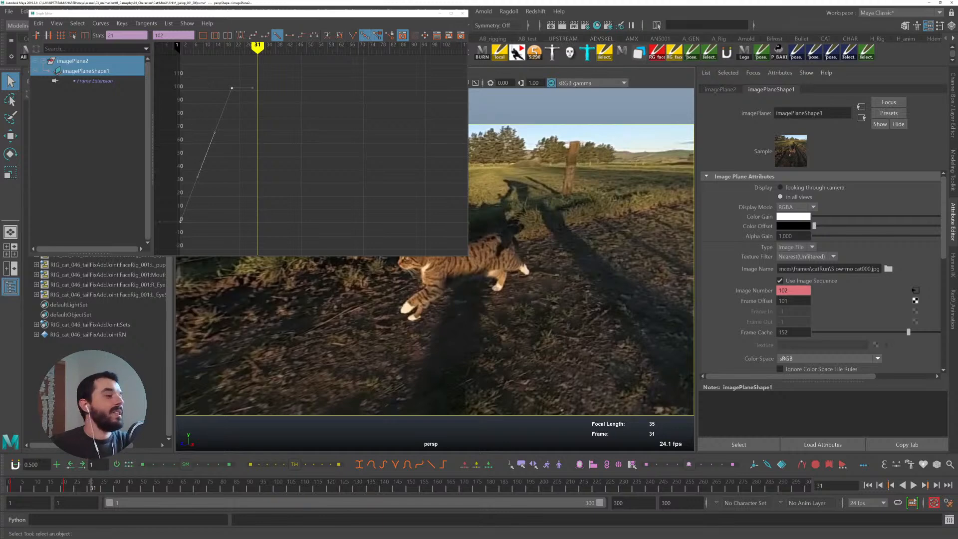
key("alt+v")
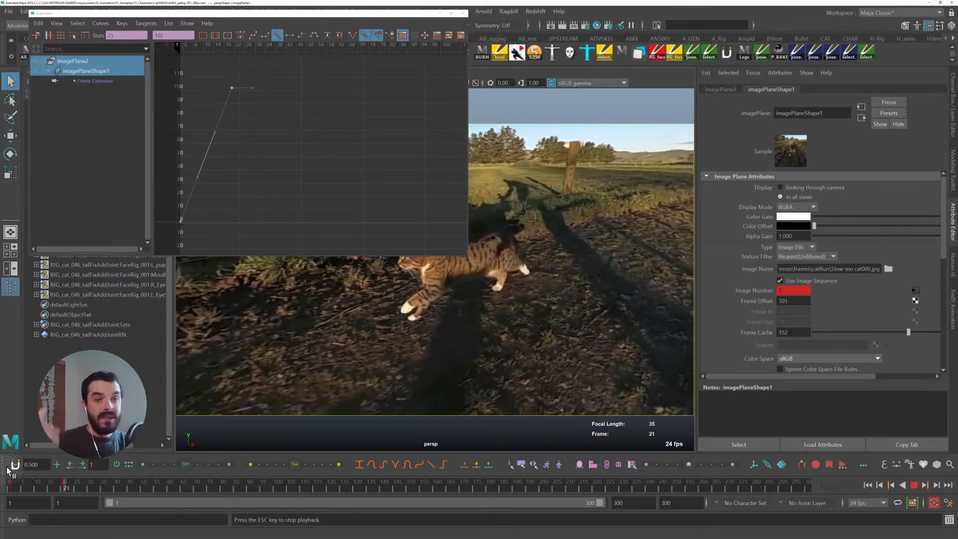
key("Escape")
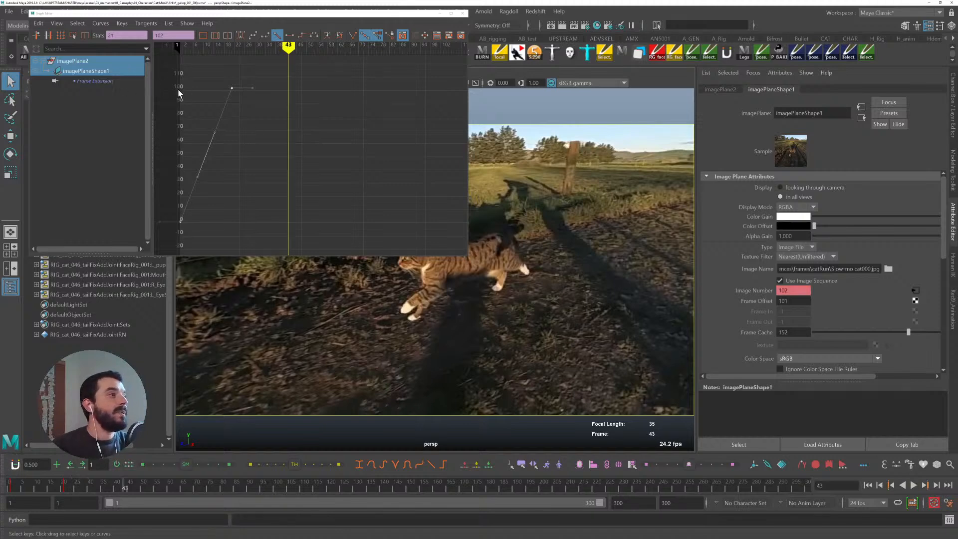
- Select the curve's keys, set its post-infinity to Cycle with Offset, and play from frame 1
left_click(56, 23)
left_click(63, 158)
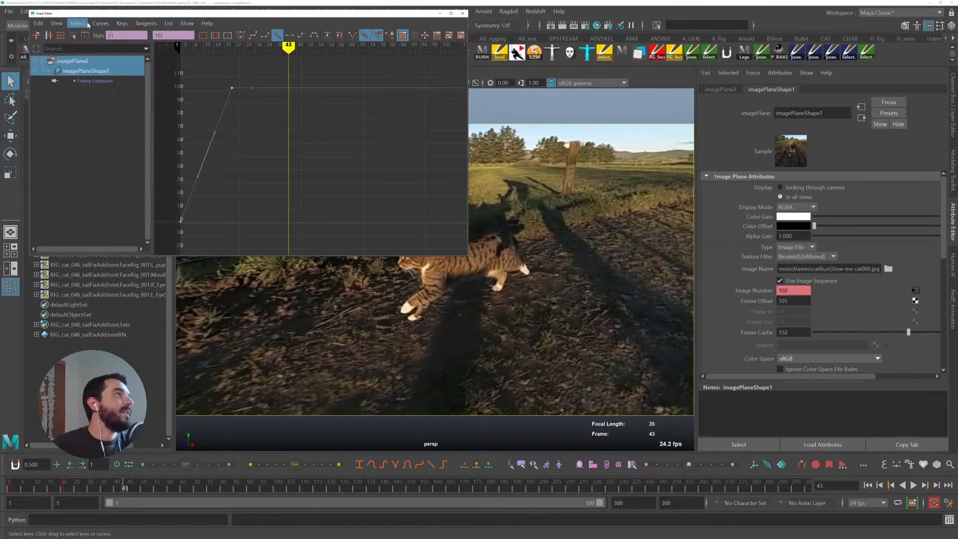
left_click(100, 24)
mouse_move(125, 52)
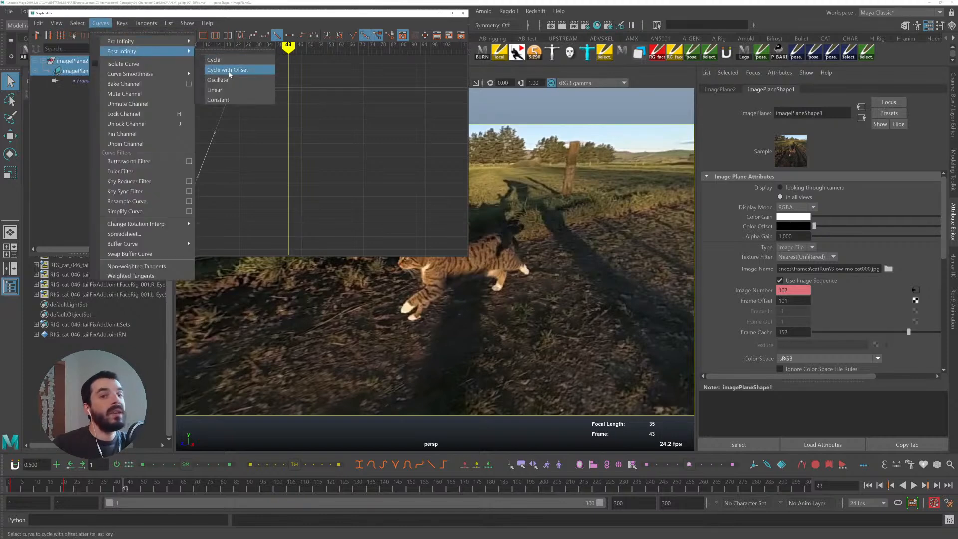
left_click(230, 70)
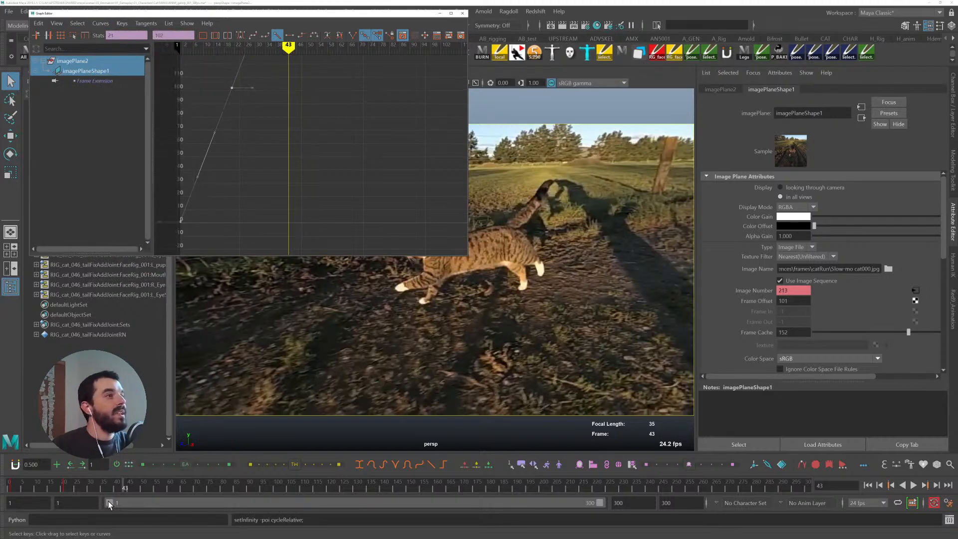
left_click(21, 485)
key("alt+v")
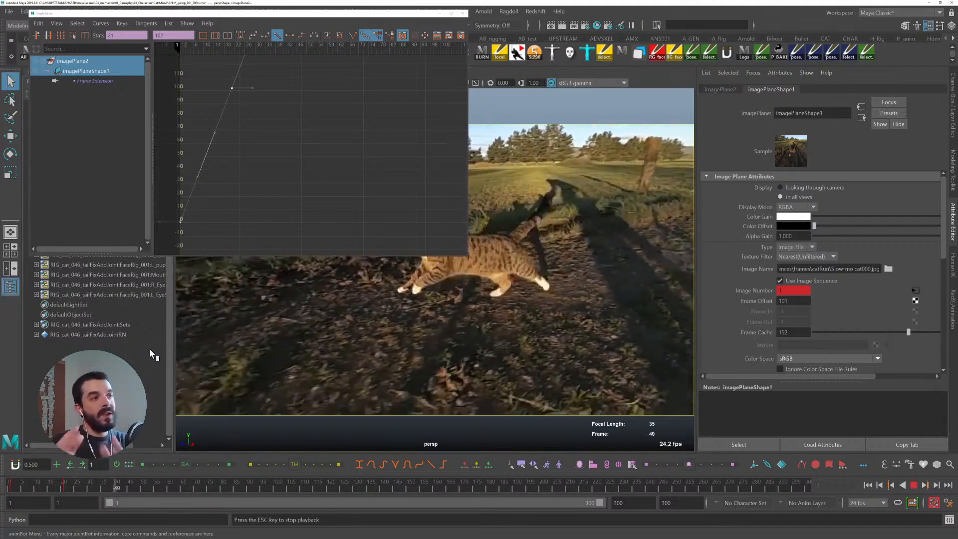
key("alt+v")
left_click_drag(218, 73, 243, 102, "shift")
middle_click_drag(242, 131, 301, 118, "shift")
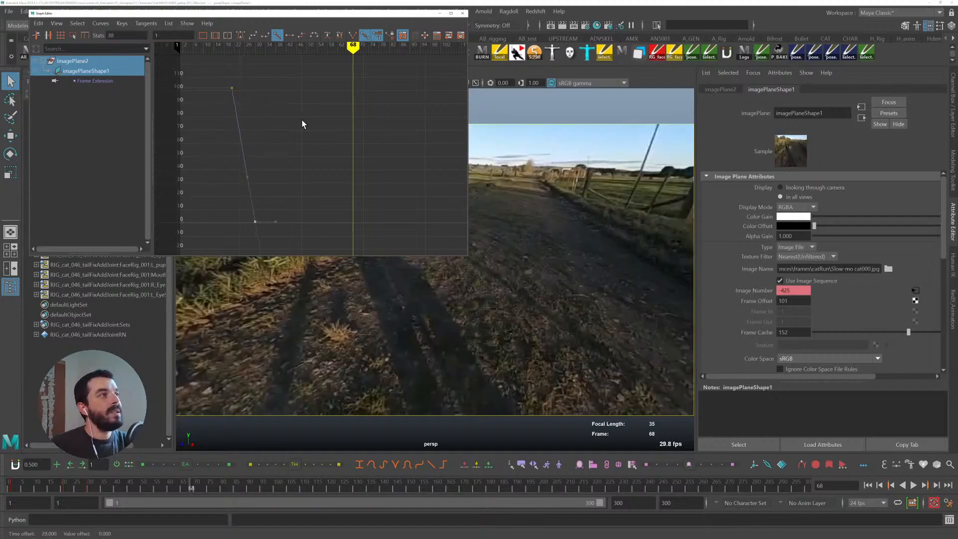
key("ctrl+z")
- Move the end key to frame 88, review playback, and settle it at frame 51
middle_click_drag(353, 114, 454, 128, "shift")
left_click(27, 484)
key("alt+v")
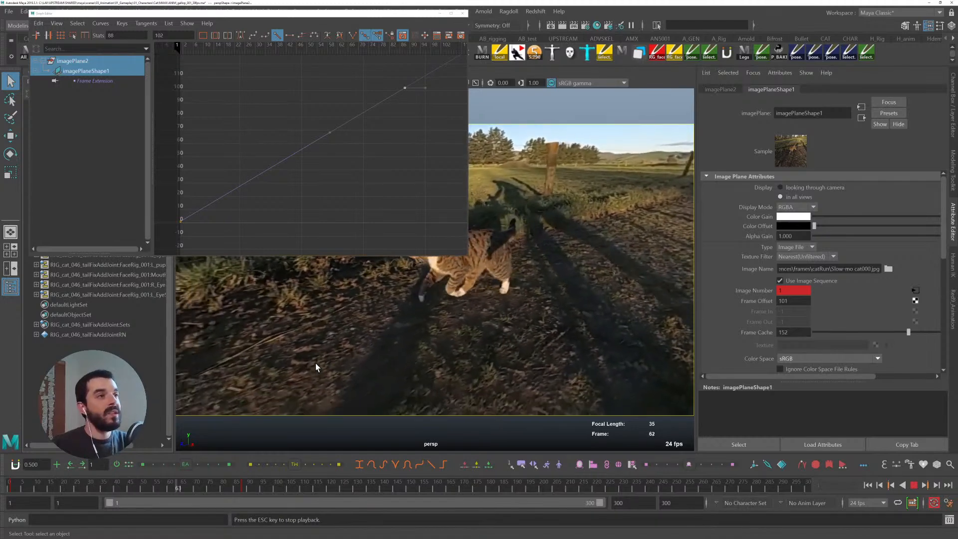
key("Escape")
middle_click_drag(418, 160, 322, 159, "shift")
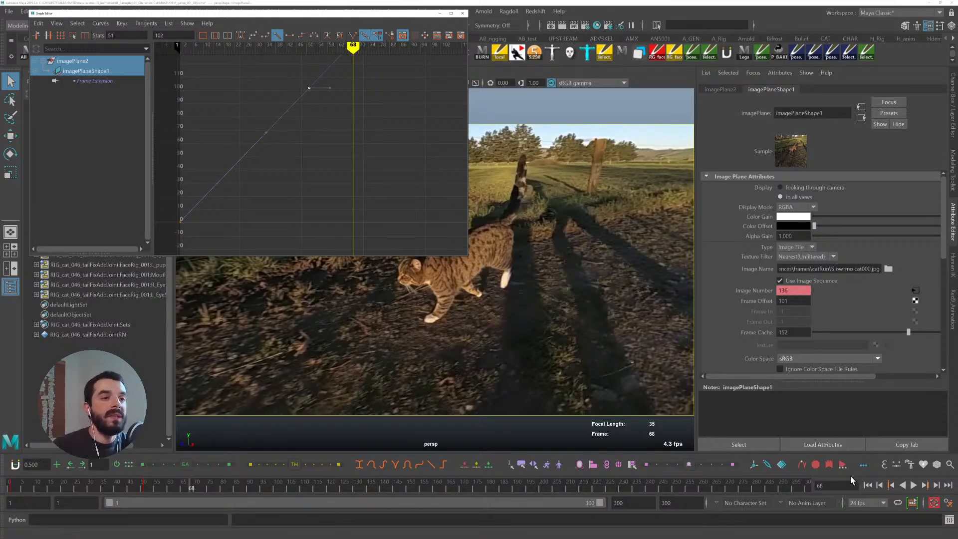
- Set the playback rate to 30 fps and the start frame to 1
left_click(868, 503)
scroll(861, 475, "down", 3)
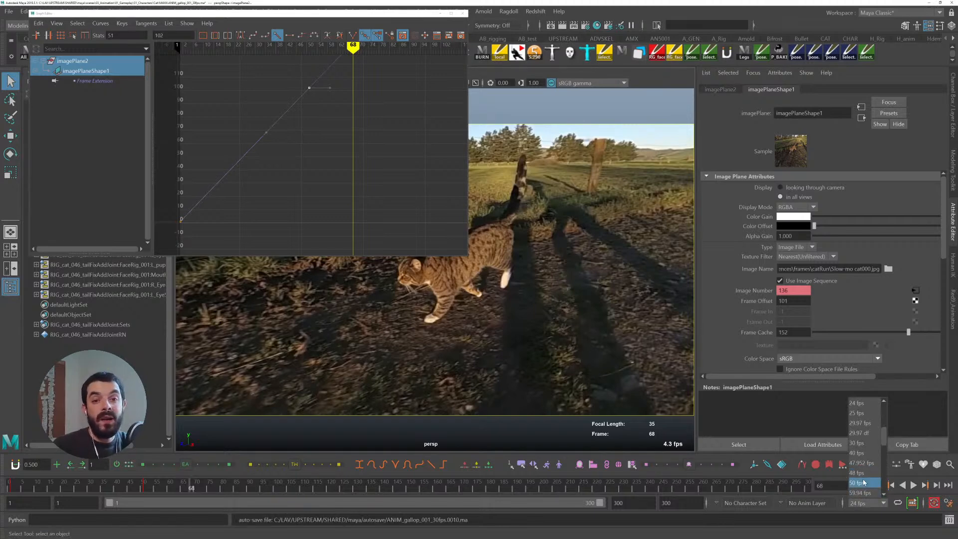
left_click(857, 442)
left_click(37, 509)
type("1")
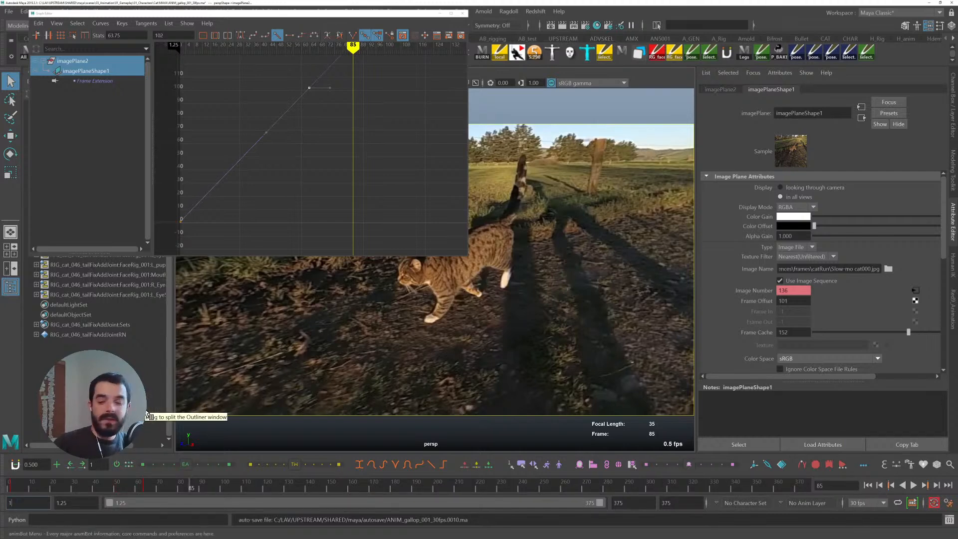
key("Tab")
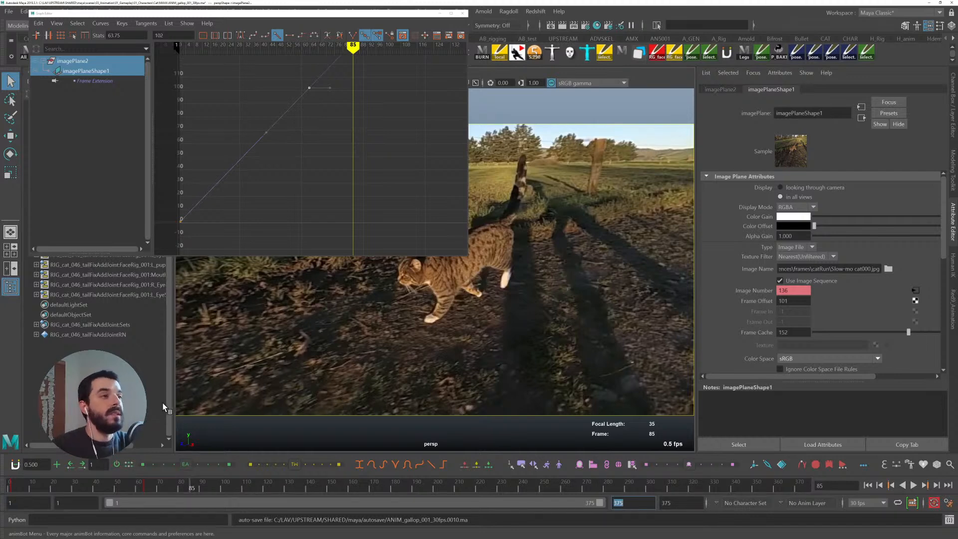
- Play the sequence from frame 1 at 30 fps to review the cat's timing
left_click(9, 482)
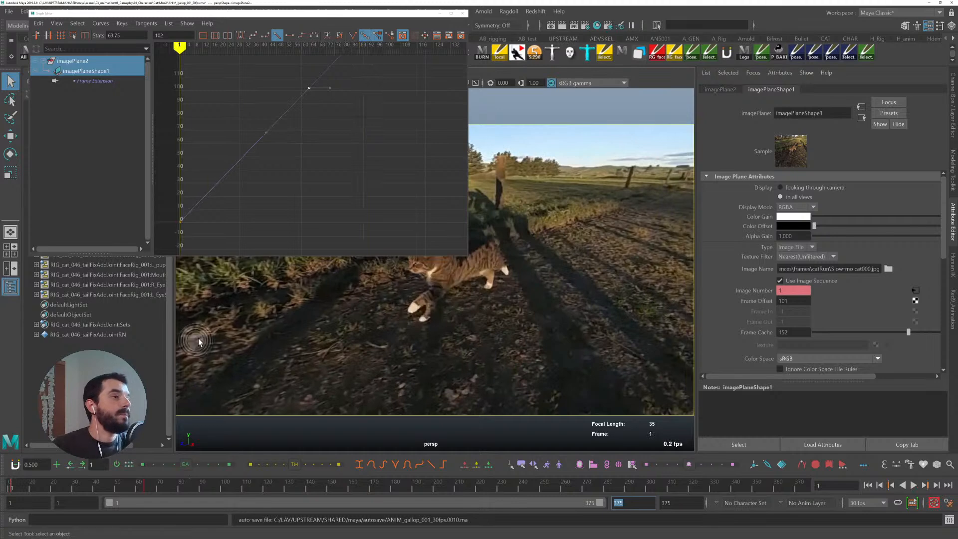
left_click(278, 241)
key("alt+v")
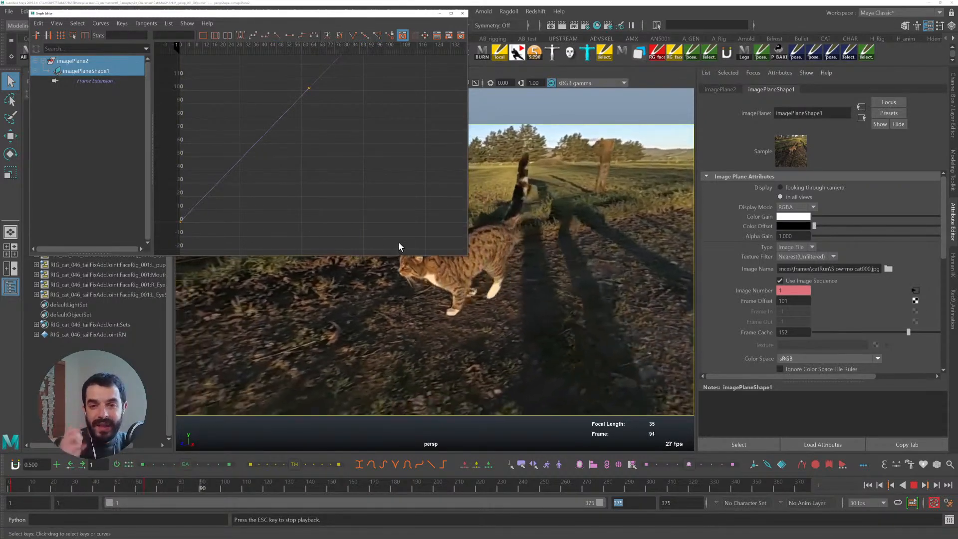
key("Escape")
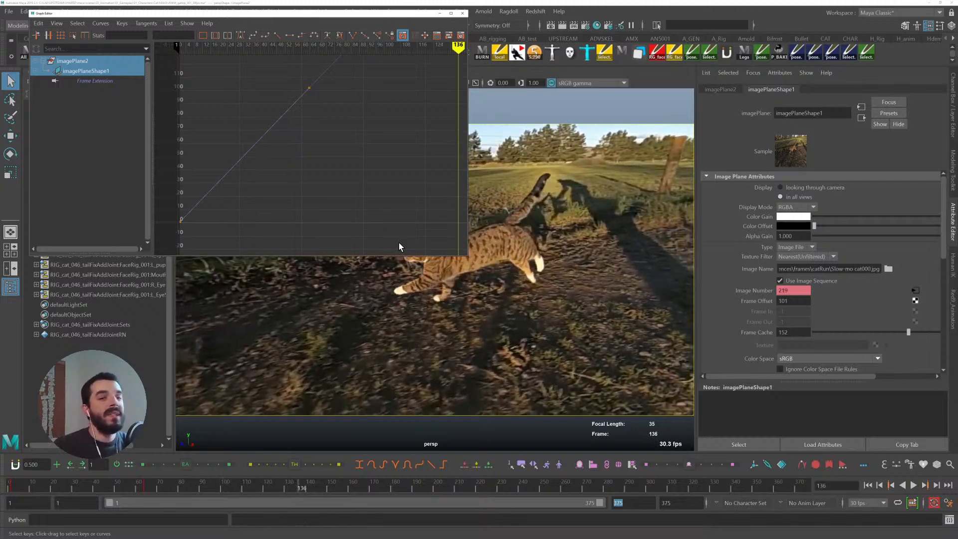
key("alt+Tab")
key("alt+Tab")
- Set the image plane's Depth to 433 in the Channel Box so the cat rig appears in front of the footage
left_click(953, 110)
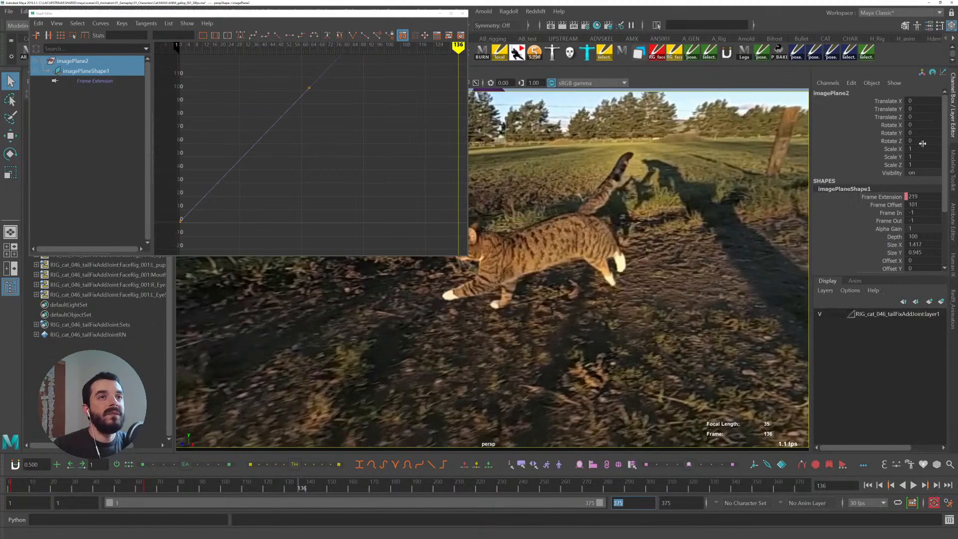
left_click(884, 236)
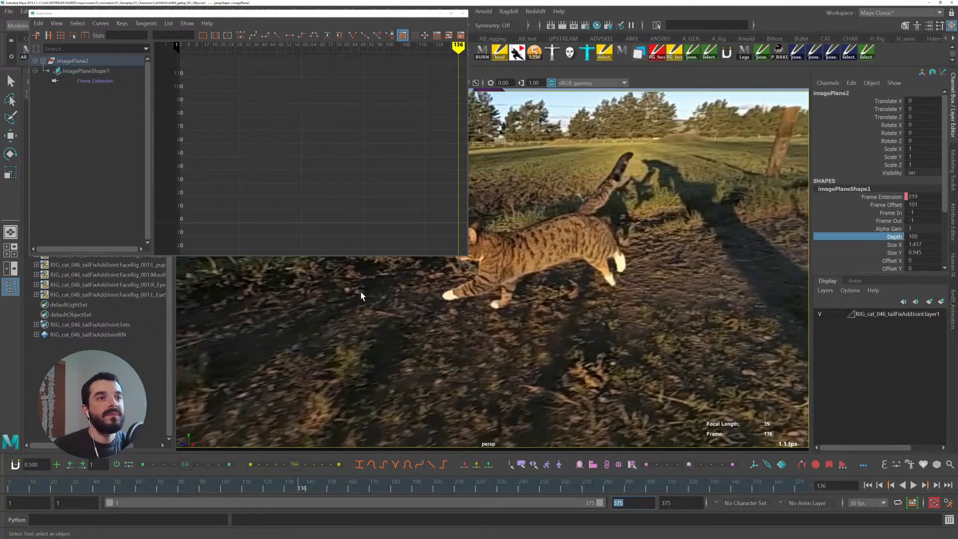
middle_click_drag(359, 367, 418, 368)
right_click_drag(678, 365, 624, 367, "alt")
mouse_move(624, 367)
left_mouse_down("alt")
mouse_move(649, 366)
mouse_move(631, 358)
left_mouse_up("alt")
middle_click_drag(504, 325, 551, 361, "alt")
left_click_drag(551, 360, 563, 358, "alt")
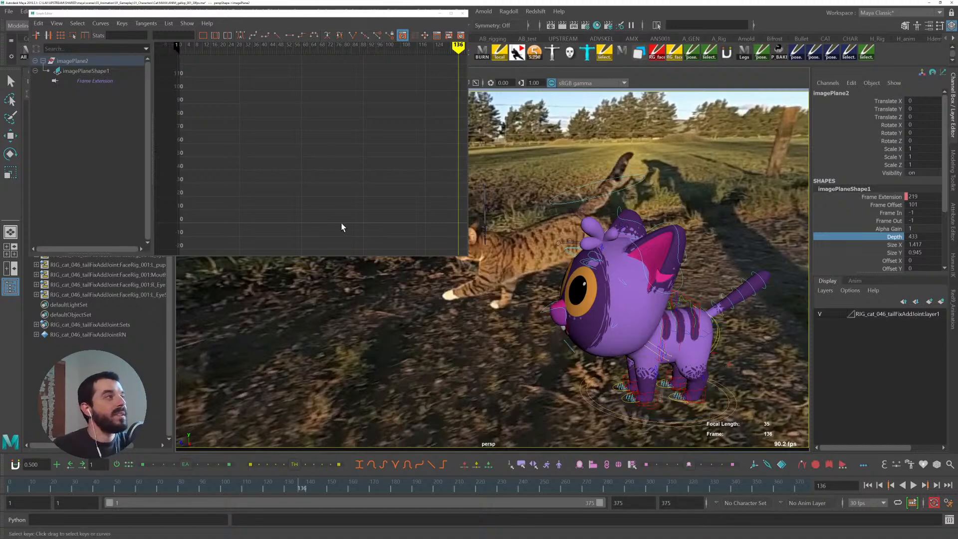
- Select the Frame Extension curve and move its end key to frame 48
left_click(104, 80)
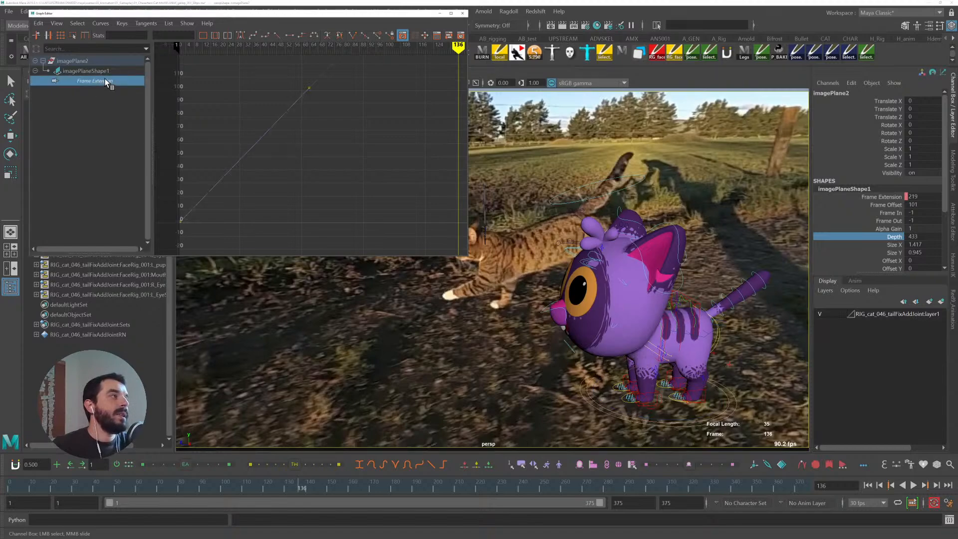
left_click_drag(269, 153, 328, 90)
middle_click_drag(330, 121, 286, 146, "shift")
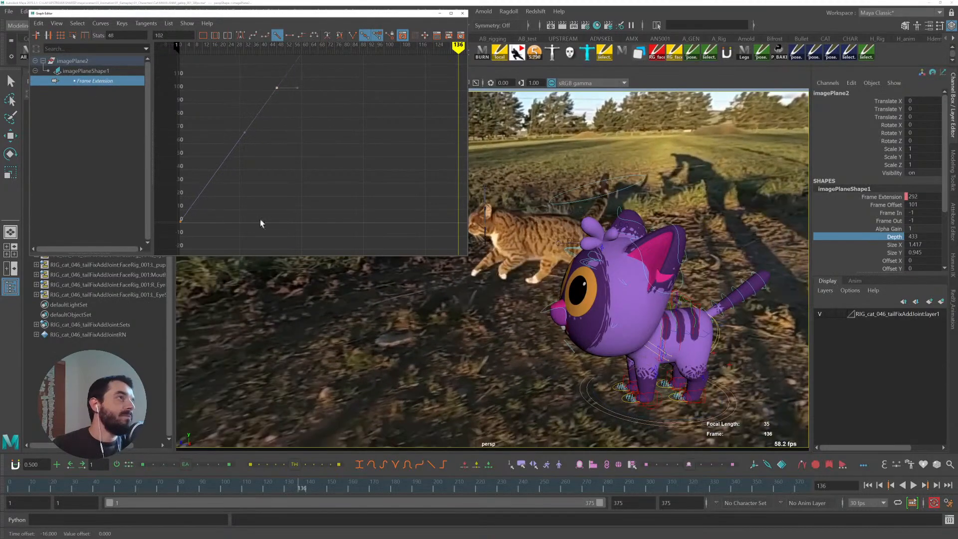
- Play the retimed footage from frame 1 to review the cat's timing
left_click(10, 491)
key("alt+v")
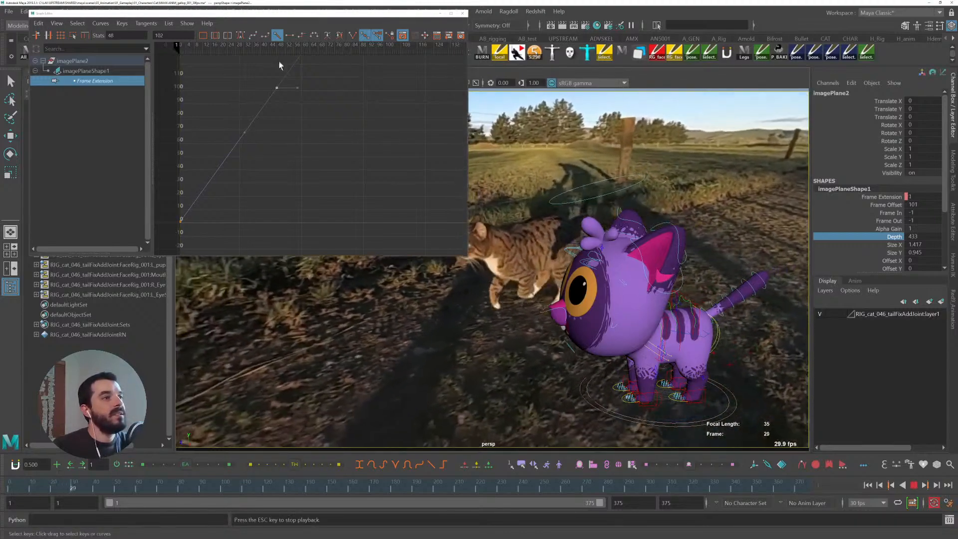
key("alt+v")
- Move the Frame Extension end key to frame 30 and play back from the start
middle_click_drag(332, 129, 295, 141, "shift")
left_click(6, 490)
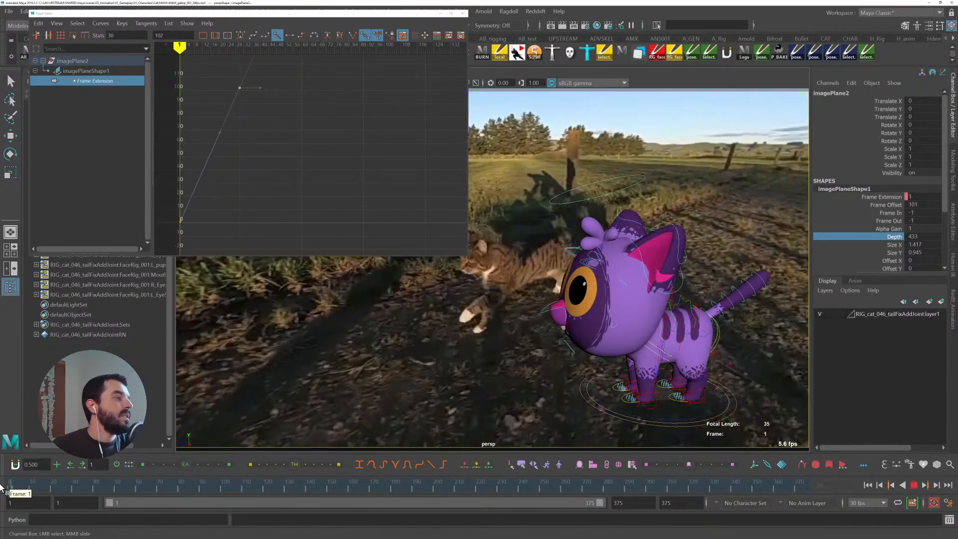
key("alt+v")
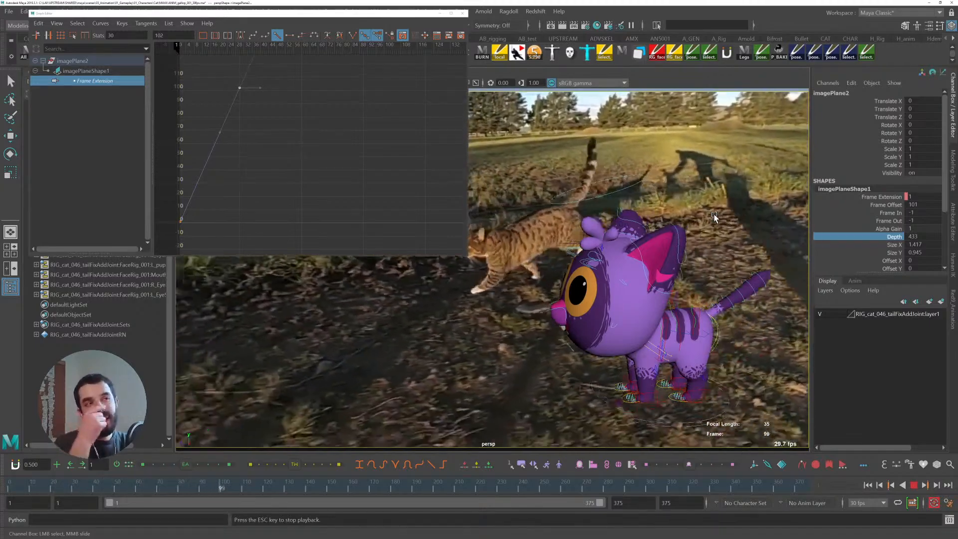
key("alt+v")
- Move the Frame Extension end key to frame 26 and play back from the start
left_click_drag(36, 486, 3, 464)
left_click(212, 78)
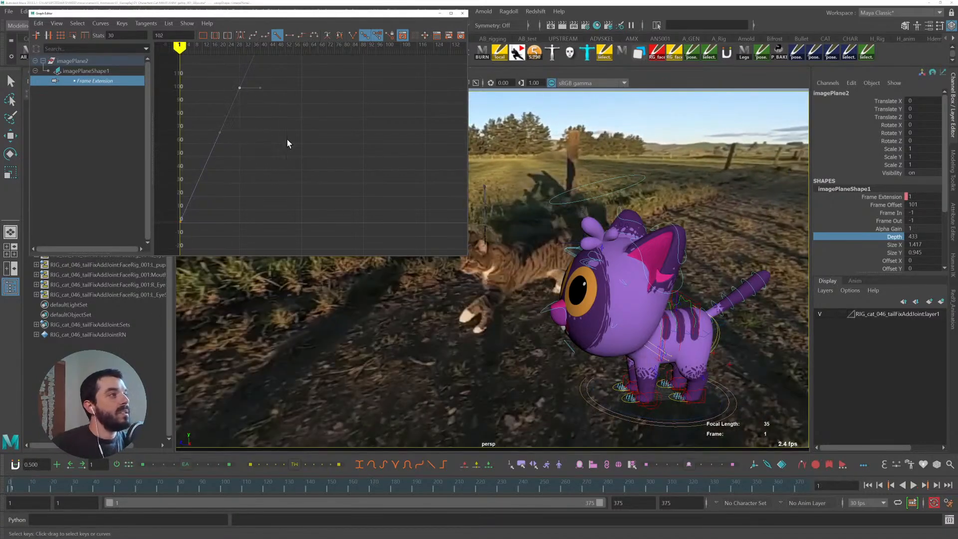
key("alt+v")
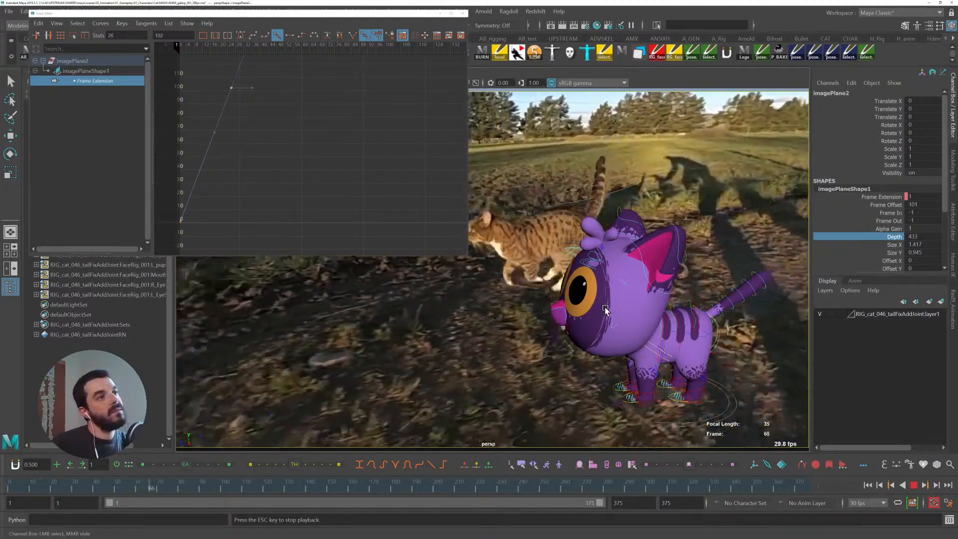
key("alt+v")
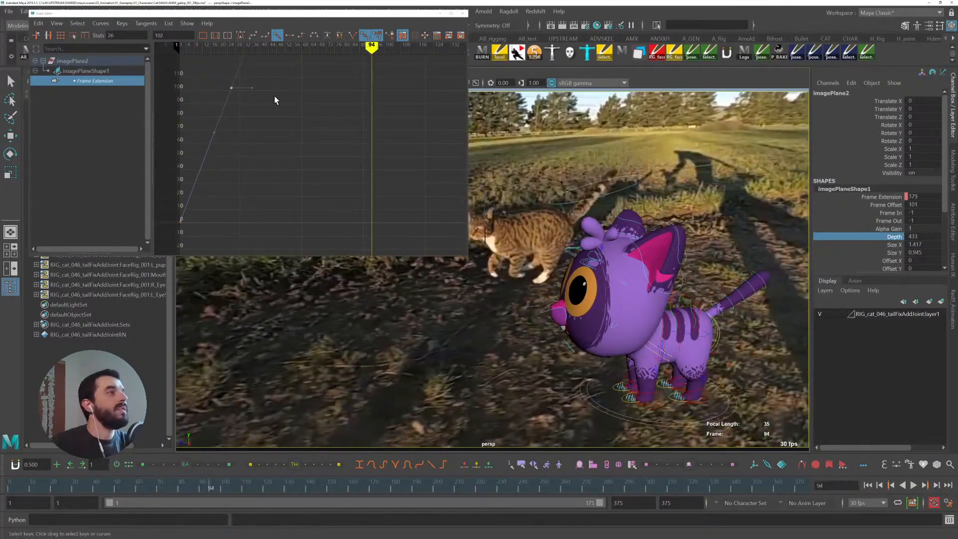
- Move the Frame Extension end key to frame 22 and play back from the start
middle_click_drag(285, 112, 276, 113, "shift")
left_click_drag(21, 485, 2, 485)
key("alt+v")
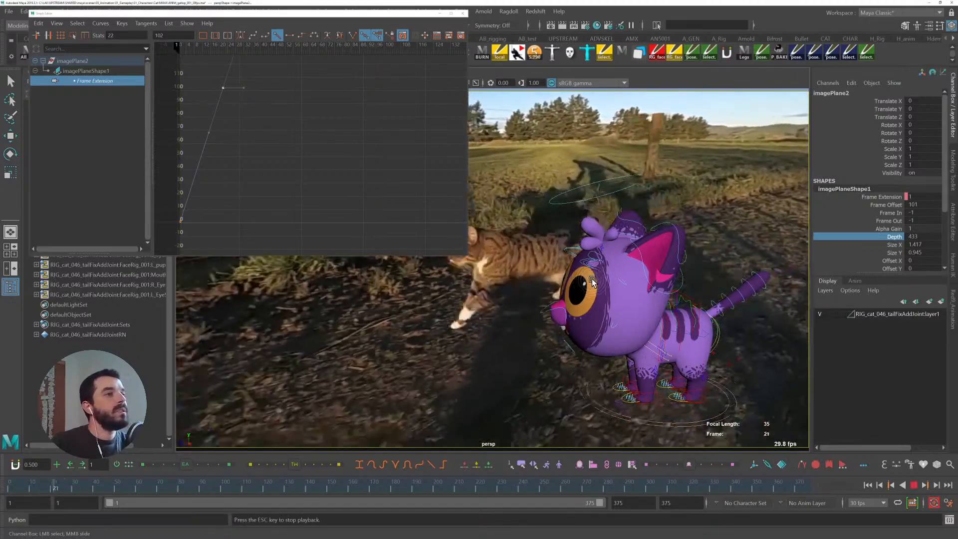
key("alt+v")
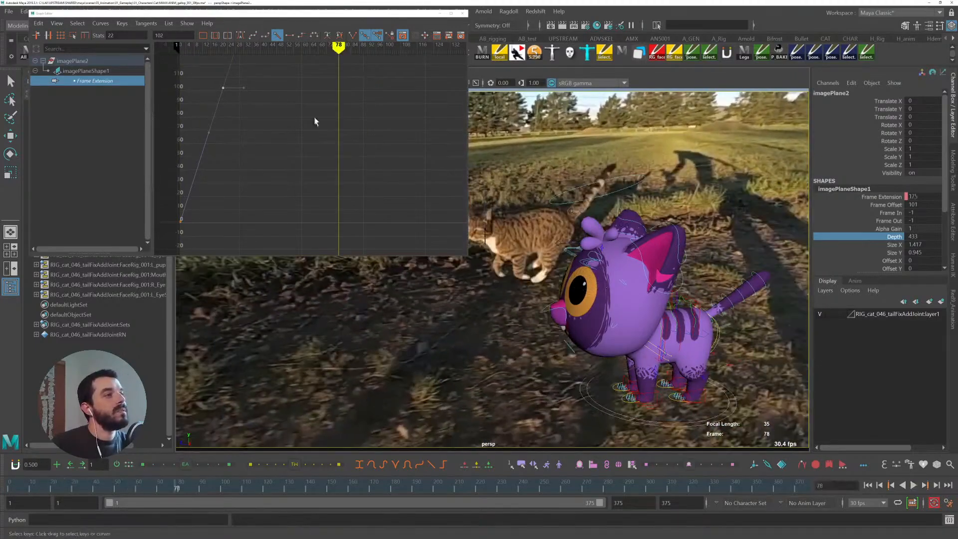
- Select the Frame Extension attribute and shorten the time range to end at frame 73
left_click(865, 197)
left_click_drag(60, 485, 56, 485)
left_click_drag(600, 502, 209, 499)
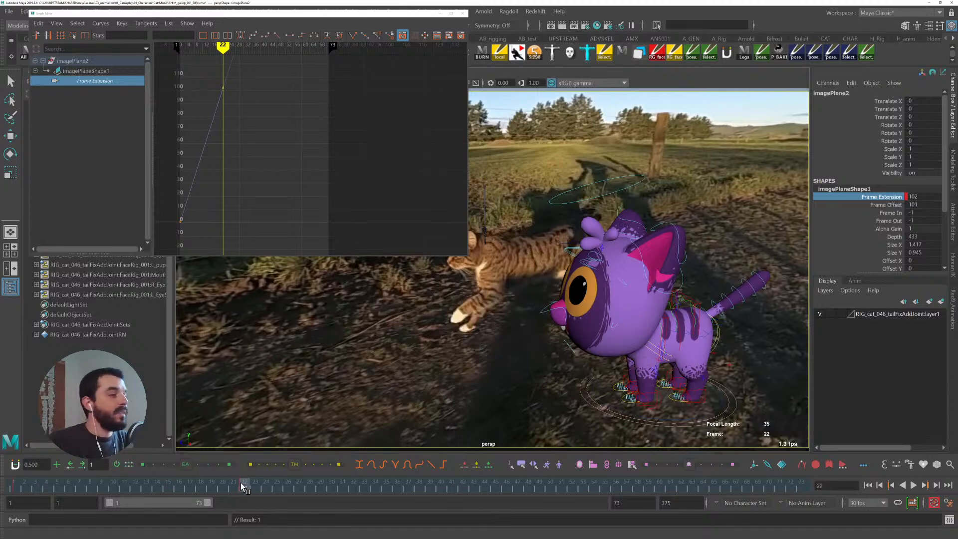
- Select the Frame Extension keys on the time slider and snap them to whole frames
left_click_drag(241, 483, 14, 483, "shift")
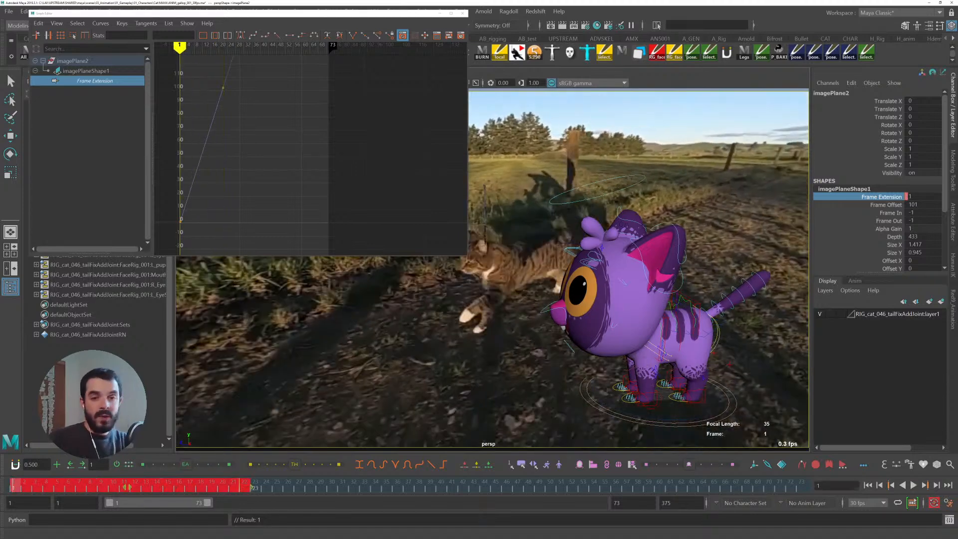
left_click(15, 486)
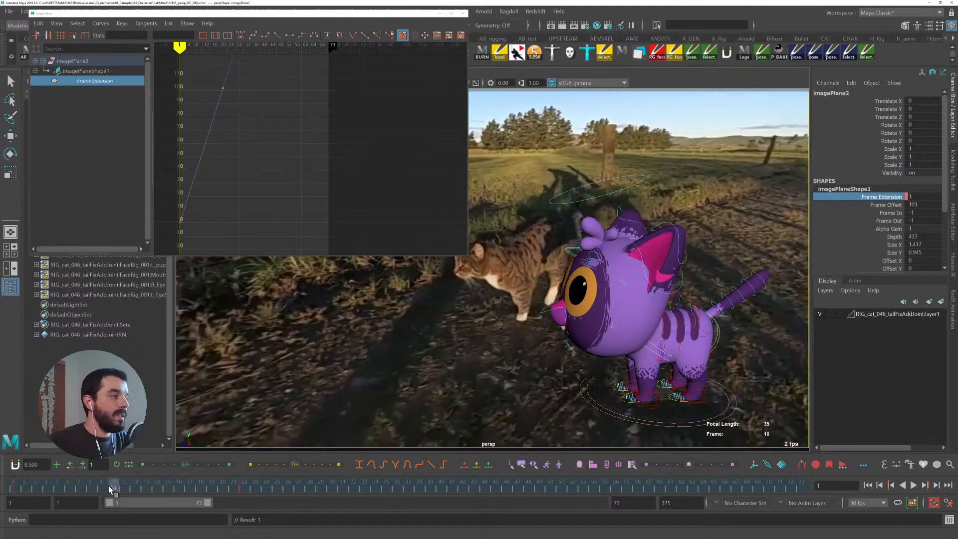
right_click(20, 485)
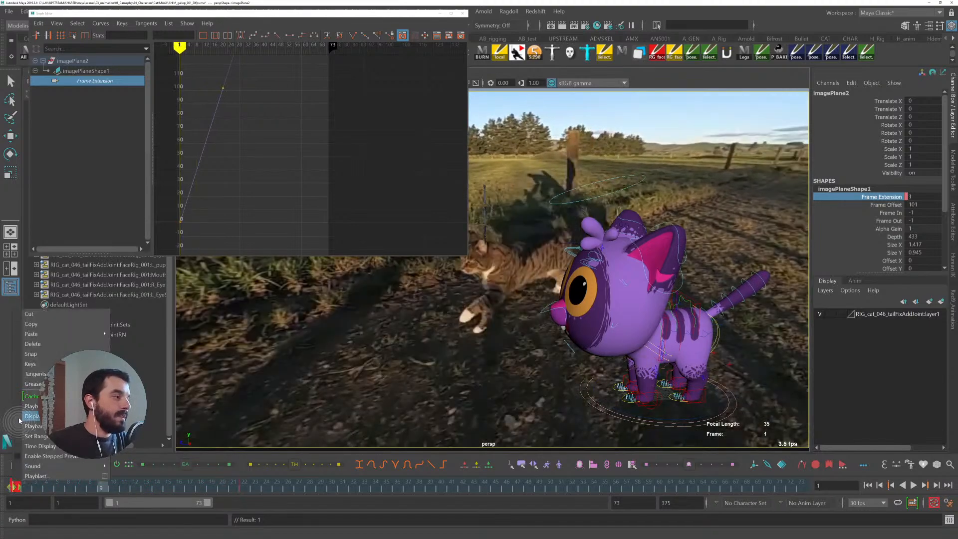
left_click(43, 352)
- Scrub and play the footage from frame 1 to review the cat's stride timing
left_click_drag(18, 487, 250, 487)
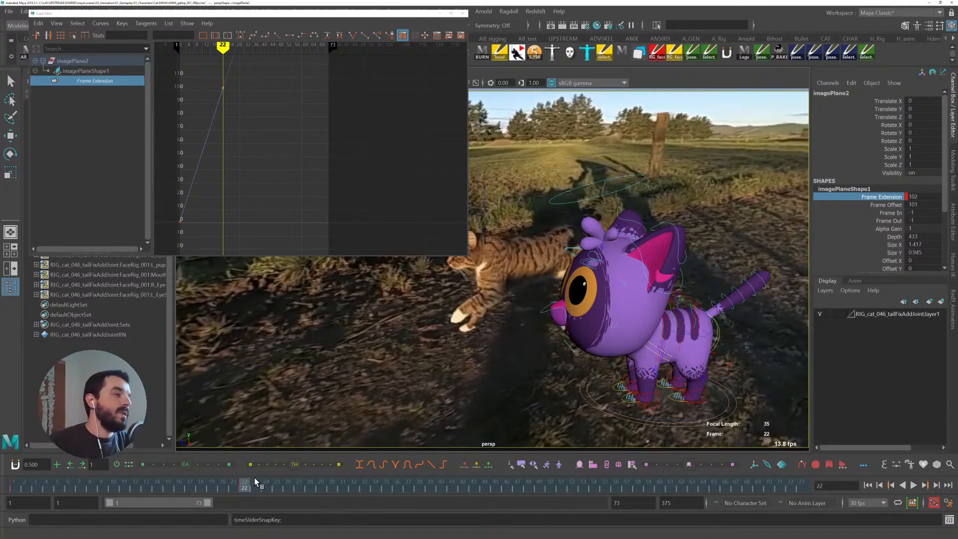
mouse_move(245, 486)
left_mouse_down()
mouse_move(2, 491)
mouse_move(78, 492)
mouse_move(11, 492)
left_mouse_up()
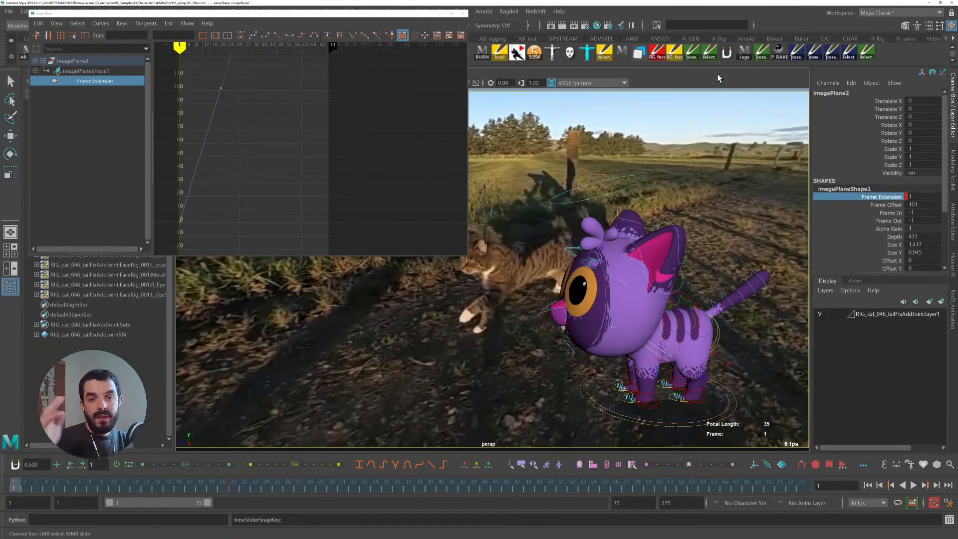
key("alt+v")
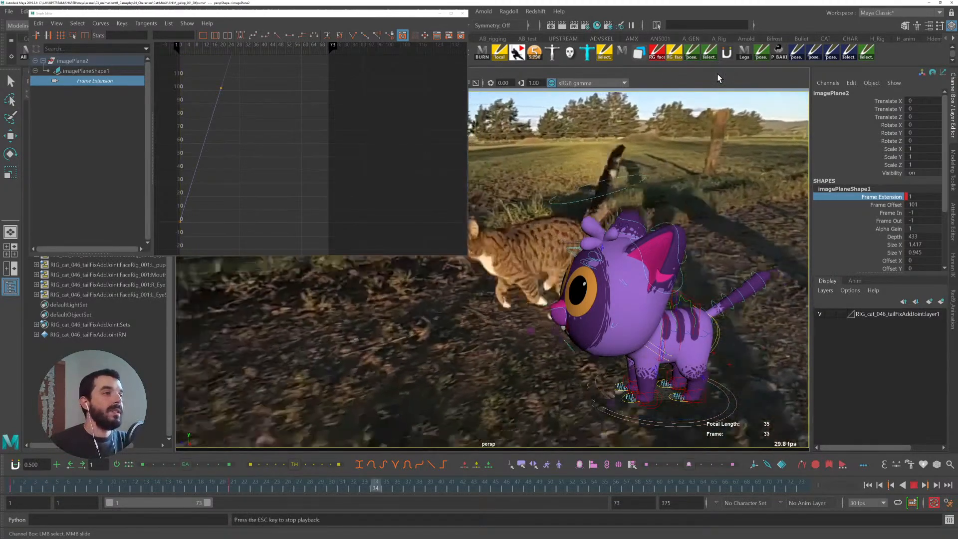
key("Escape")
left_click(45, 485)
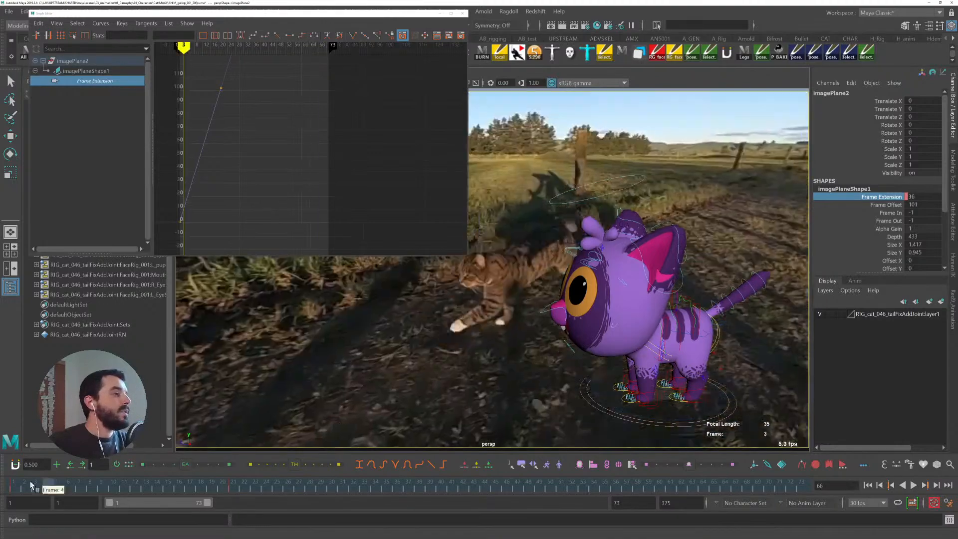
left_click_drag(45, 485, 13, 486)
key("alt+v")
key("Escape")
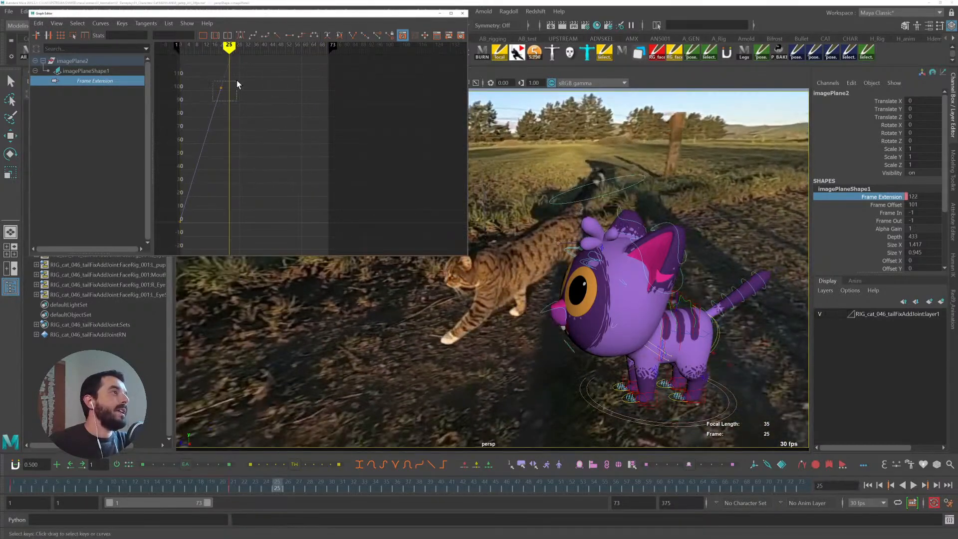
- Move the end key to frame 19 on the time slider and play back
left_click_drag(231, 484, 15, 487)
key("alt+v")
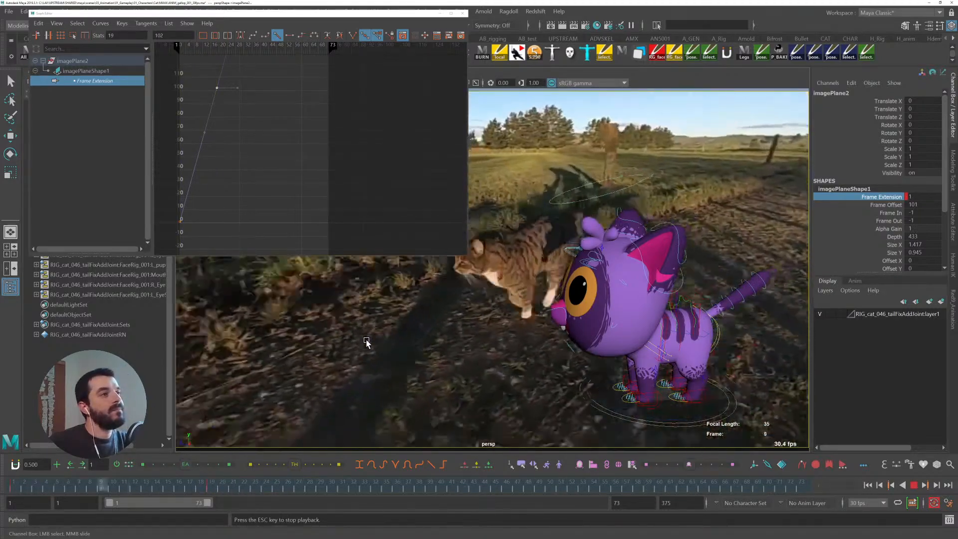
key("Escape")
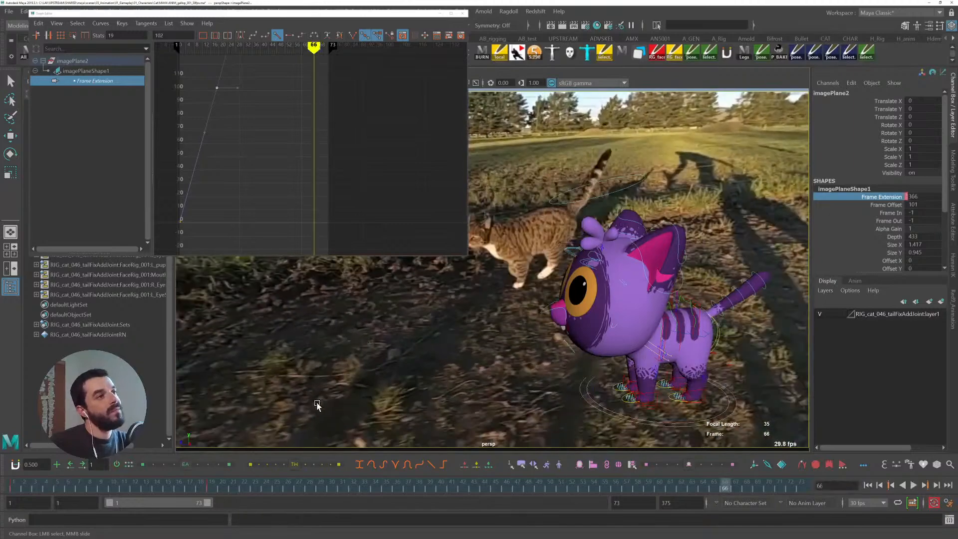
- Move the end key to frame 15 on the time slider and play back from the first frame
left_click(211, 488, "shift")
left_click_drag(210, 488, 172, 489)
left_click_drag(59, 488, 45, 493)
key("alt+shift+v")
key("alt+v")
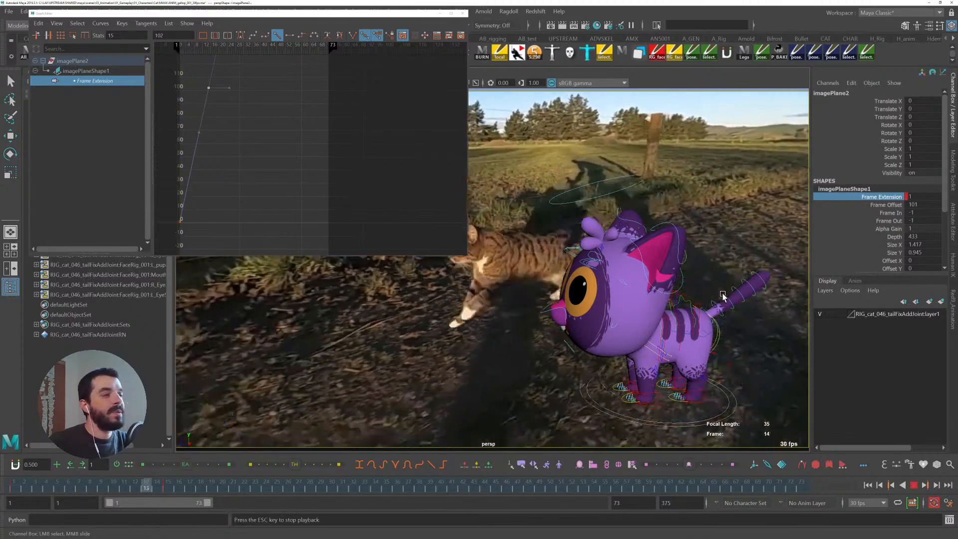
key("alt+v")
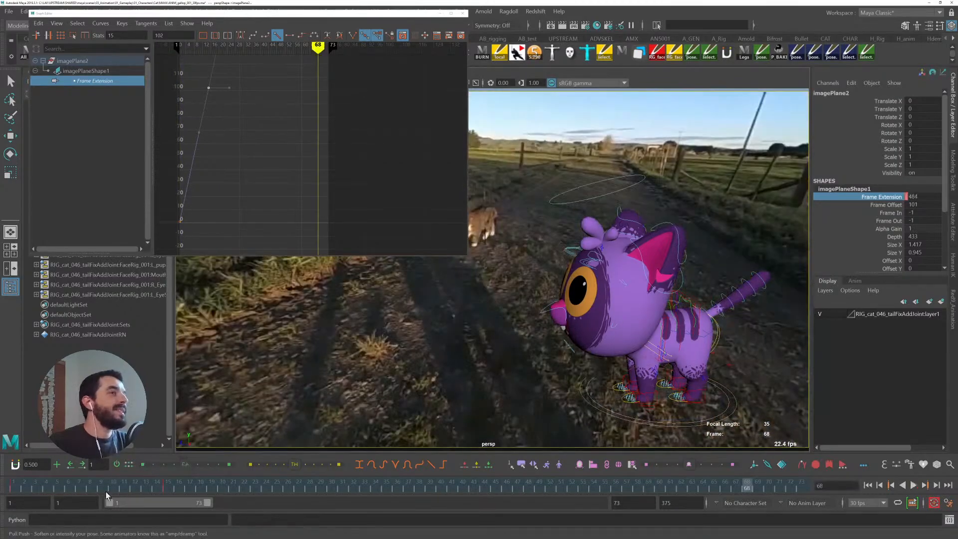
- Move the end key to frame 17 on the time slider and play back from the start
left_click(165, 490, "shift")
left_click_drag(166, 488, 188, 489)
left_click_drag(116, 488, 97, 487)
key("alt+v")
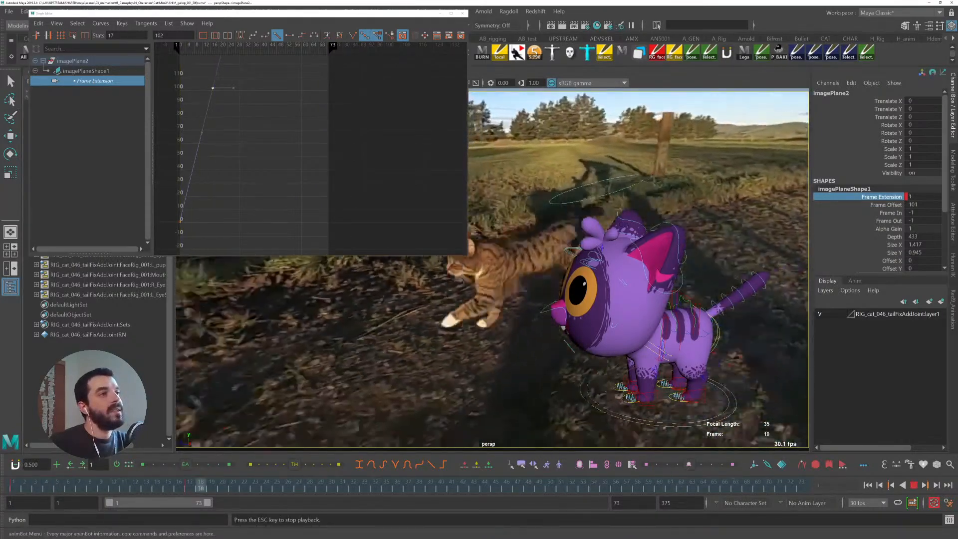
key("alt+v")
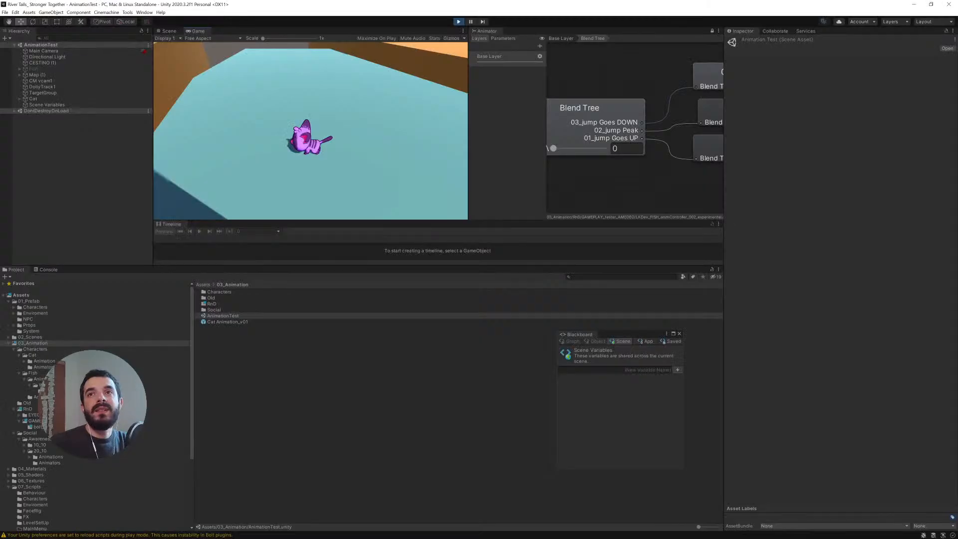
- Switch to Unity and steer the cat in play mode to compare its in-game motion
key("d")
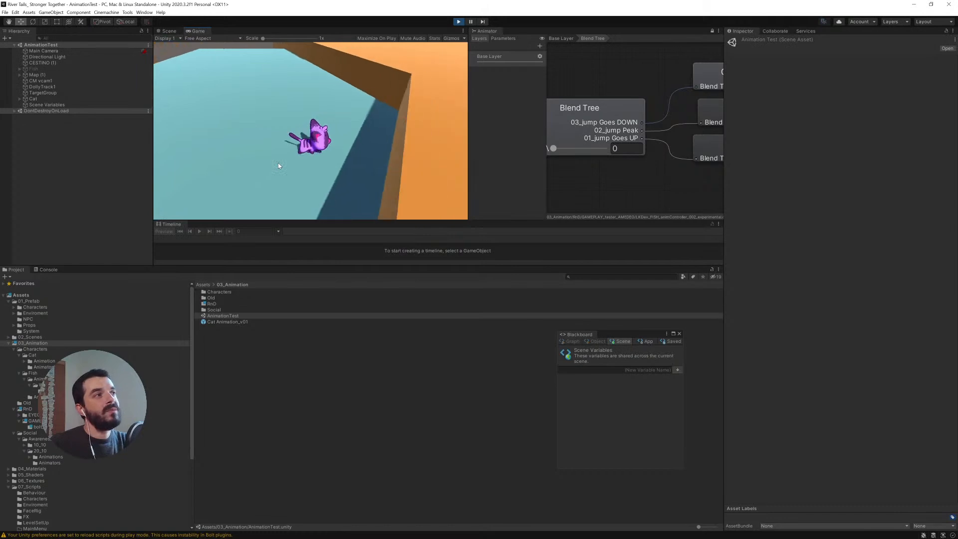
key("a")
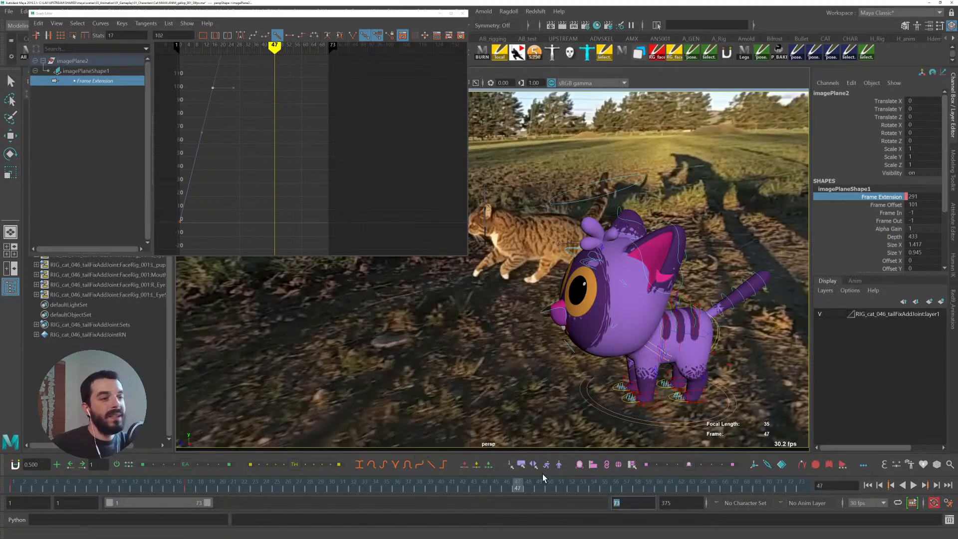
- Set the playback range end to frame 17
type("17")
key("Return")
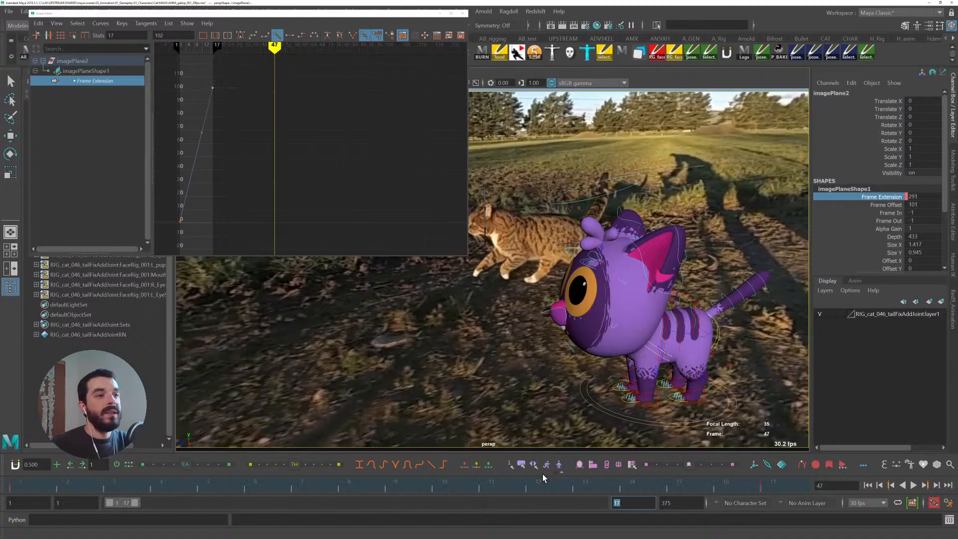
- Scale the image plane to about 1.617 by 1.145 in Size X and Size Y
mouse_move(13, 486)
left_mouse_down()
mouse_move(680, 454)
mouse_move(25, 478)
left_mouse_up()
left_click_drag(707, 353, 680, 248, "alt")
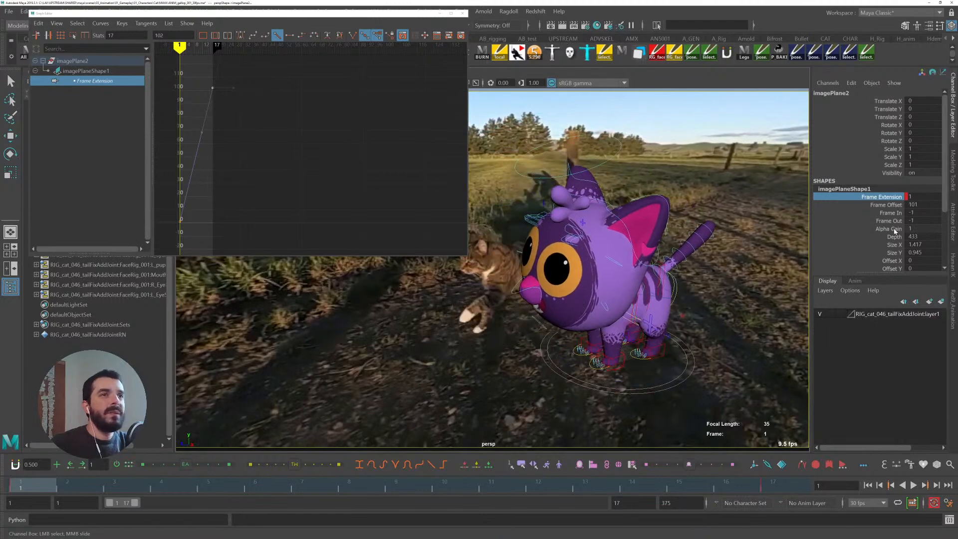
left_click_drag(883, 244, 890, 253)
middle_click_drag(715, 270, 662, 284)
- Offset the image plane to about -0.48 in X and 0.2 in Y, closing the Graph Editor
left_click(891, 260)
left_click(889, 269)
middle_click_drag(606, 267, 597, 260)
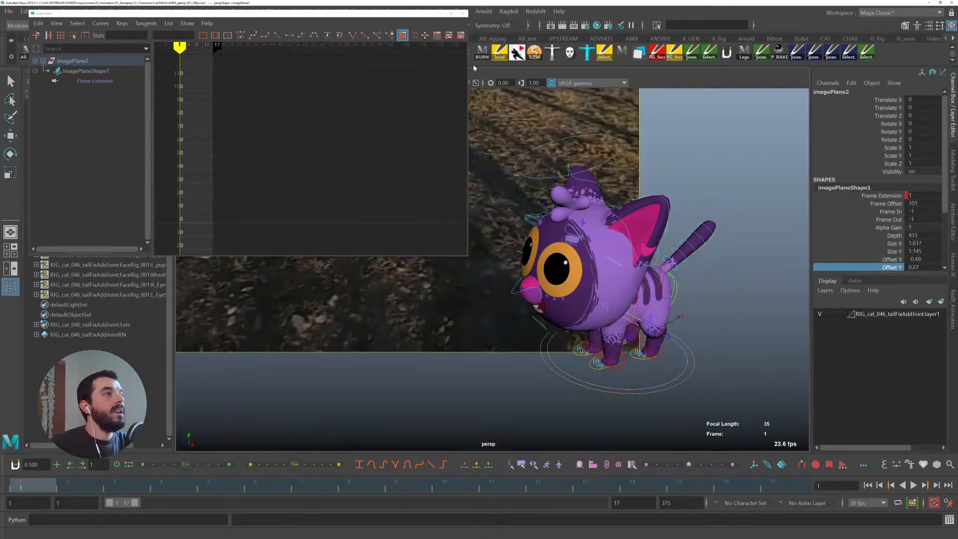
left_click(462, 13)
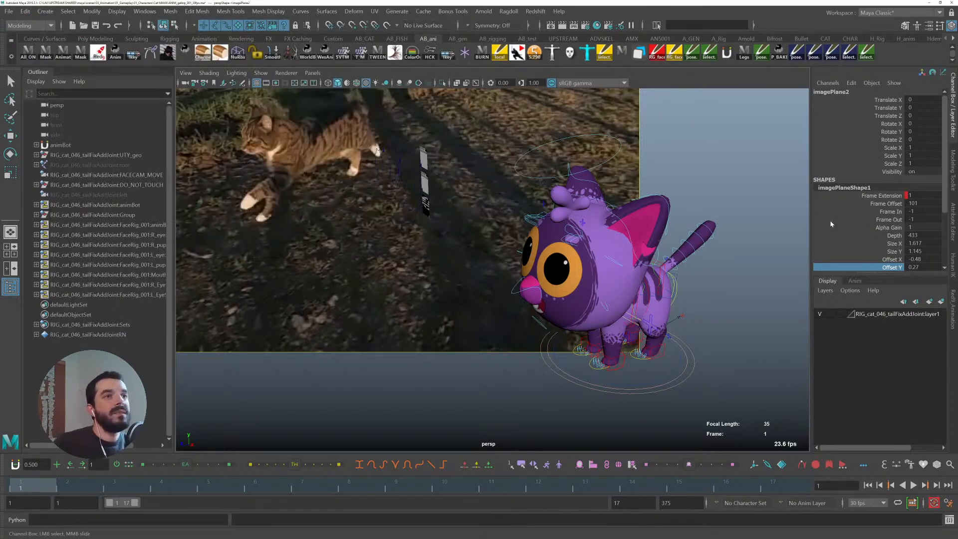
middle_click_drag(520, 199, 518, 200)
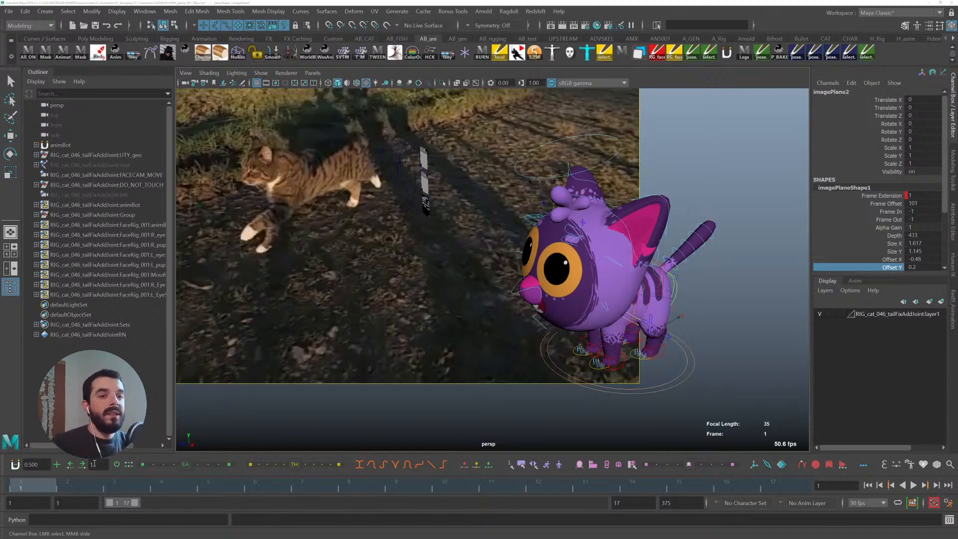
- Play the 17-frame loop and return to frame 1 to review the cycle
key("alt+v")
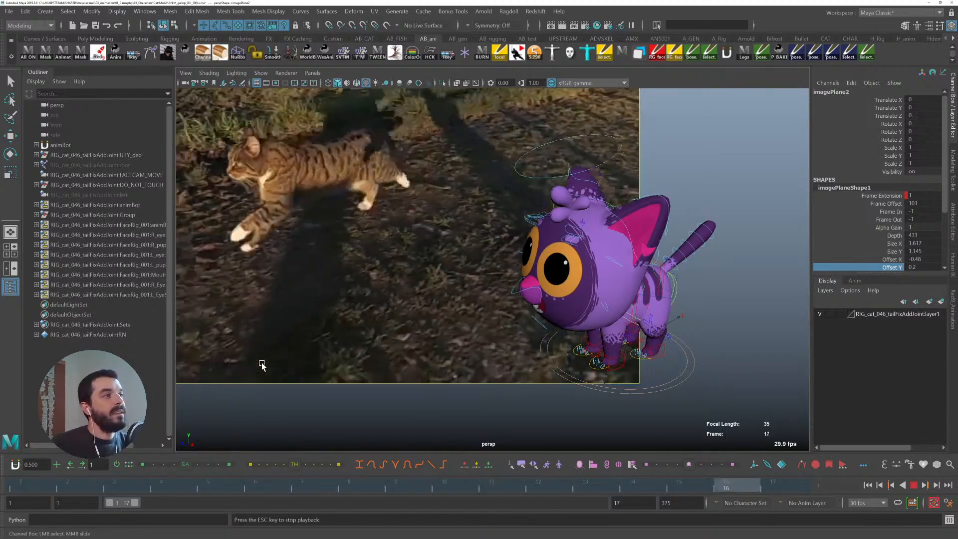
key("alt+v")
left_click(781, 488)
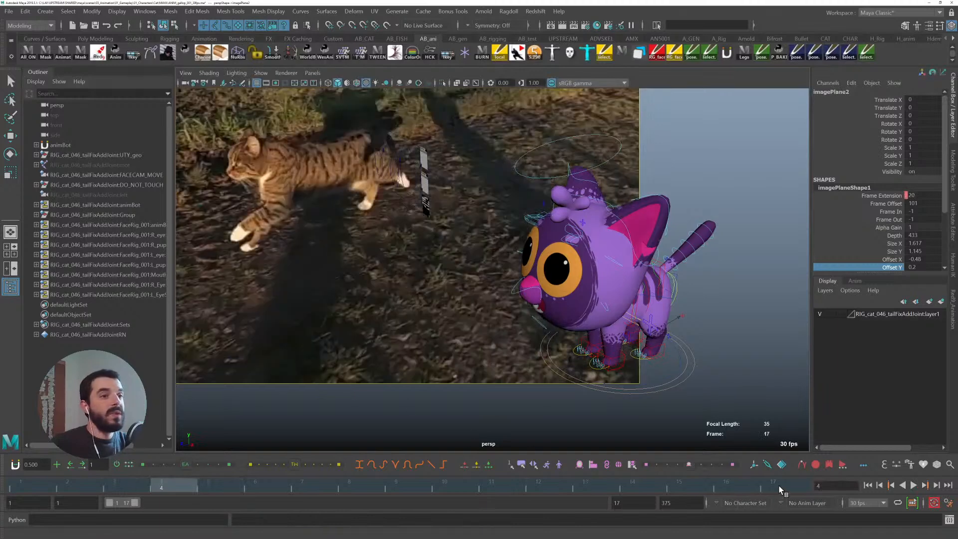
left_click(30, 486)
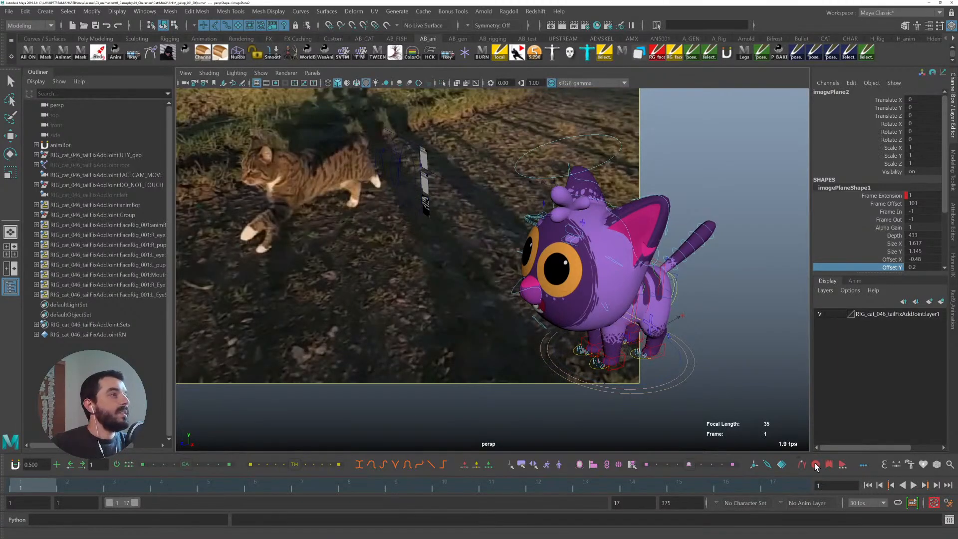
left_click(11, 488)
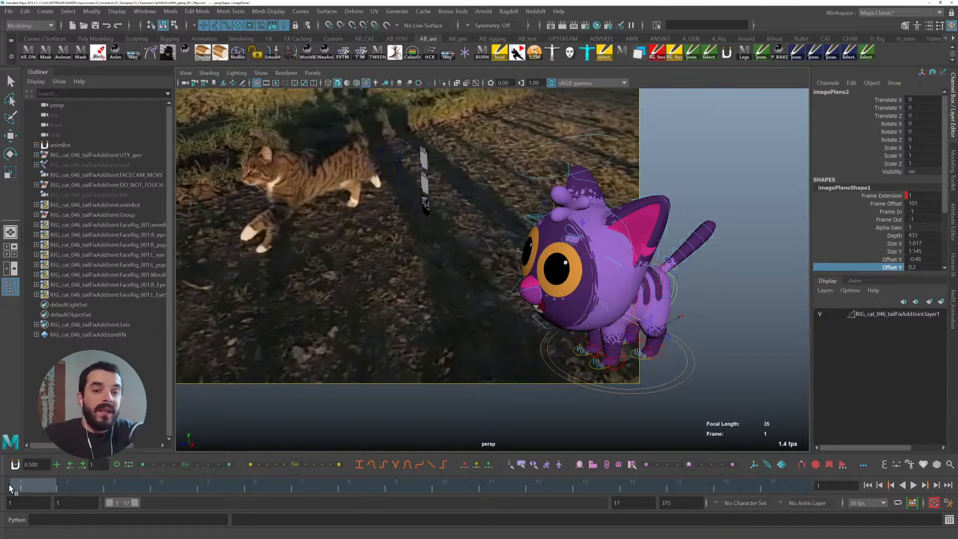
- Key the image plane's Size X and Size Y at frame 1
key("ctrl")
key("ctrl")
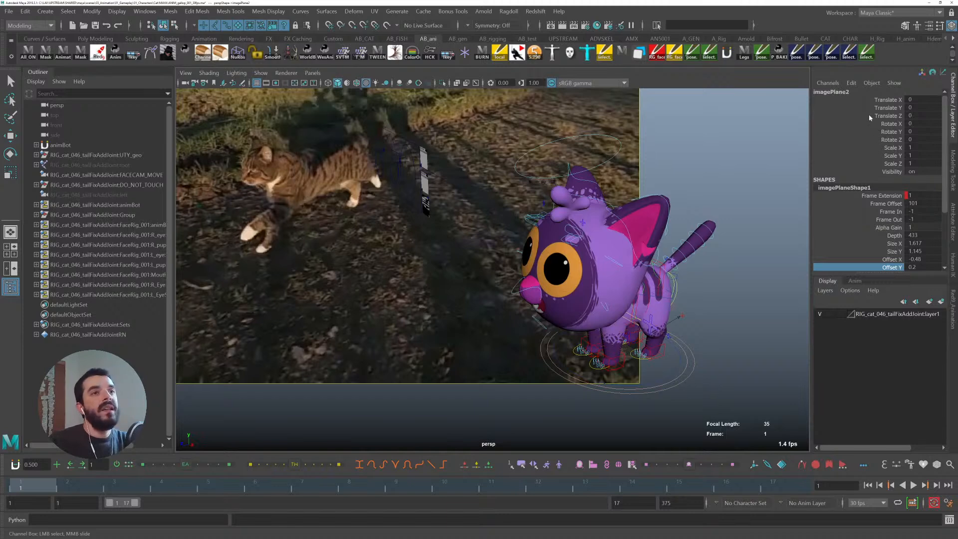
left_click_drag(893, 243, 892, 252)
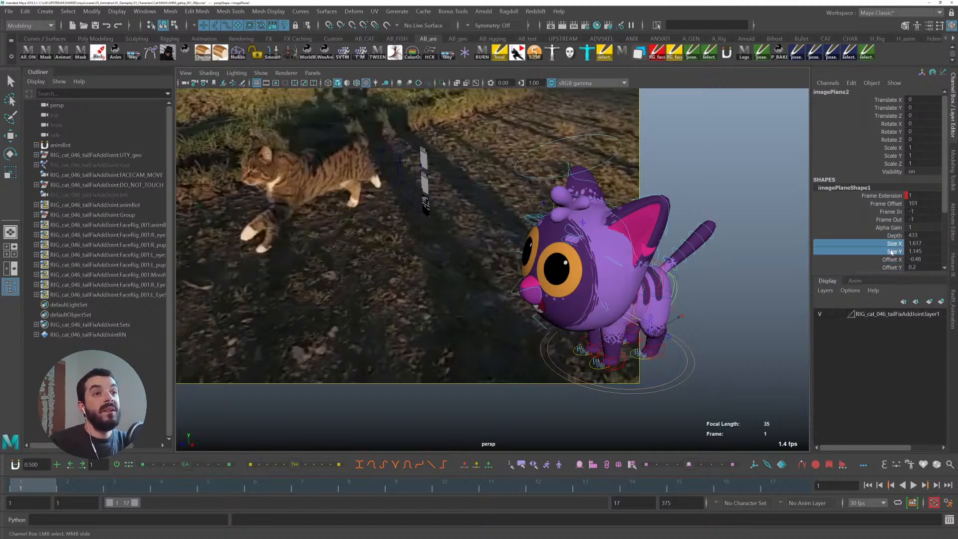
right_click(893, 244)
left_click(876, 263)
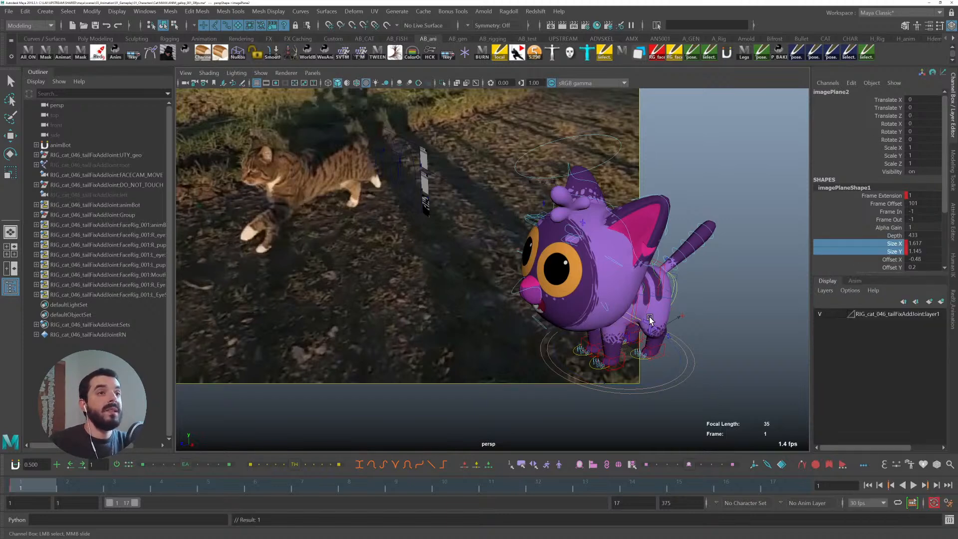
- Set the tangents of the key at frame 1 to linear
right_click(22, 492)
mouse_move(45, 380)
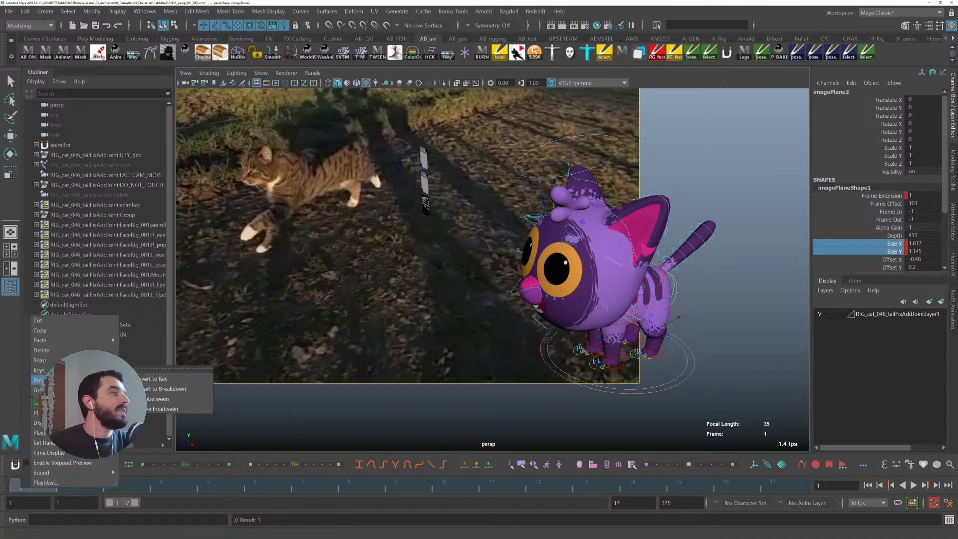
left_click(148, 408)
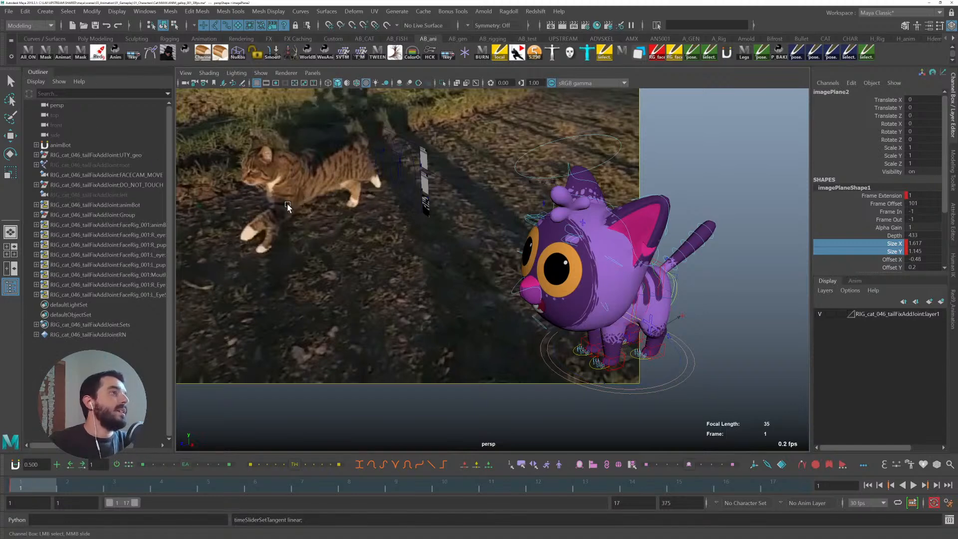
- Create a polygon cube and move and scale it beside the filmed cat's front paw as a position marker
mouse_move(360, 212)
middle_mouse_down("alt")
mouse_move(353, 195)
mouse_move(373, 218)
middle_mouse_up("alt")
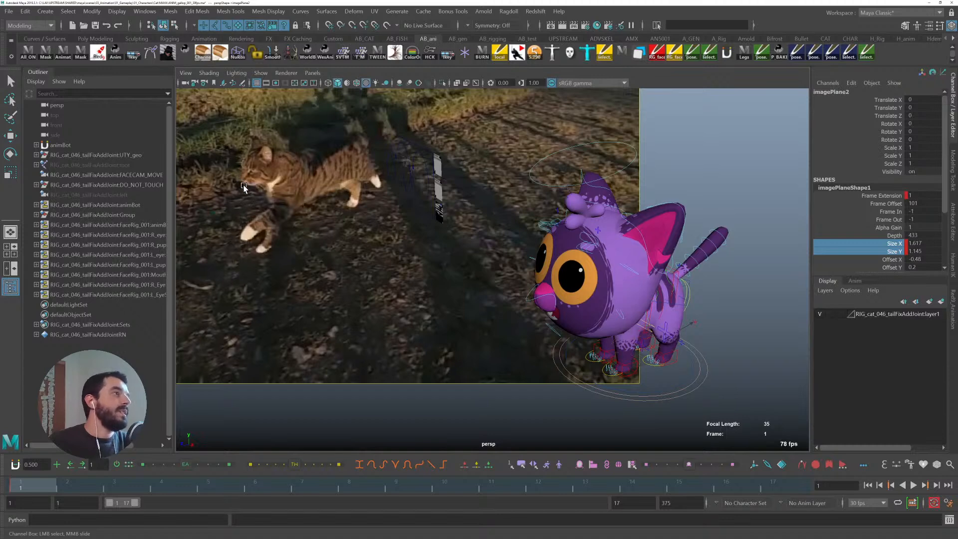
left_click(45, 11)
mouse_move(150, 56)
left_click(195, 65)
key("w")
key("v")
middle_click_drag(558, 300, 250, 245)
key("r")
left_click_drag(228, 251, 308, 236)
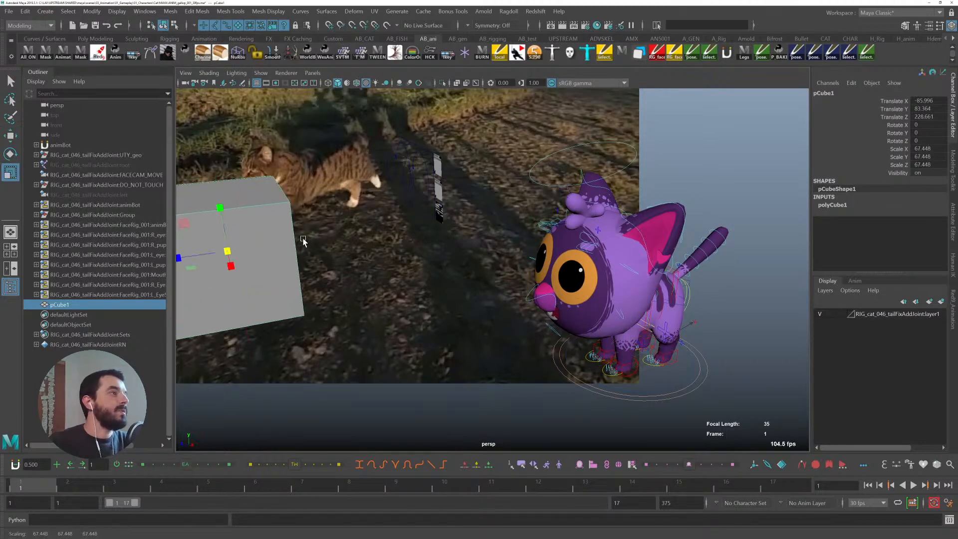
key("w")
middle_click_drag(232, 256, 180, 208)
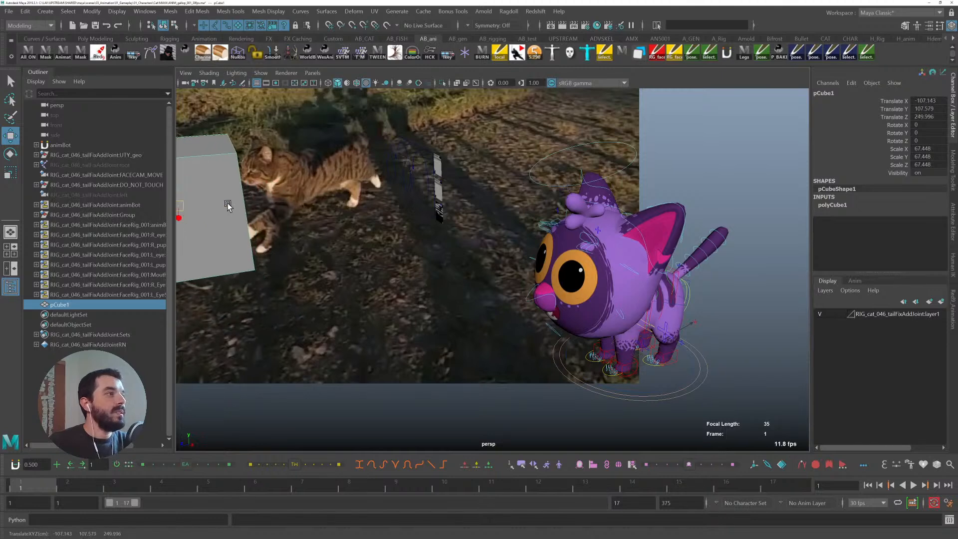
- Key the image plane's Offset X and Offset Y at frame 1 and at frame 17
left_click(384, 364)
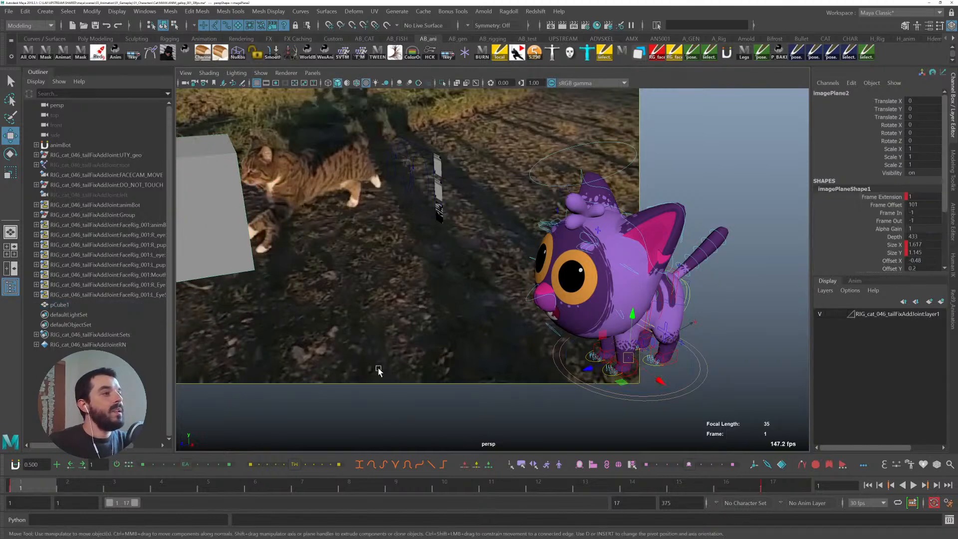
left_click(773, 485)
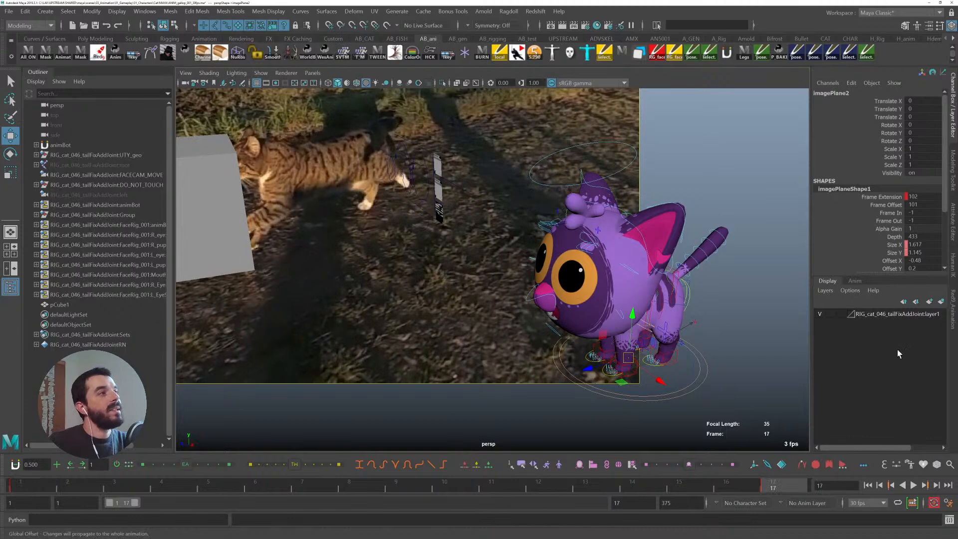
left_click(891, 245)
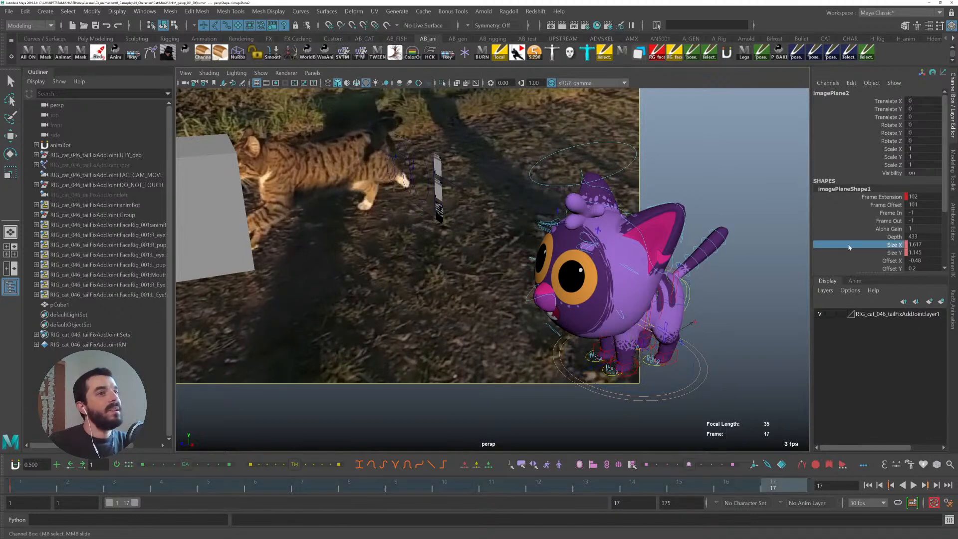
left_click(20, 485)
left_click_drag(892, 259, 895, 264)
right_click(895, 263)
left_click(885, 23)
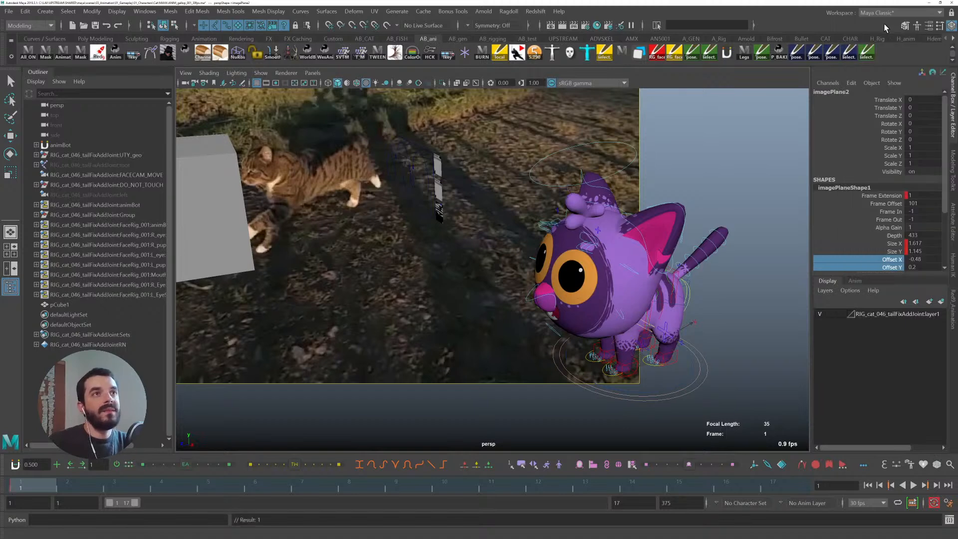
left_click(773, 485)
right_click(894, 263)
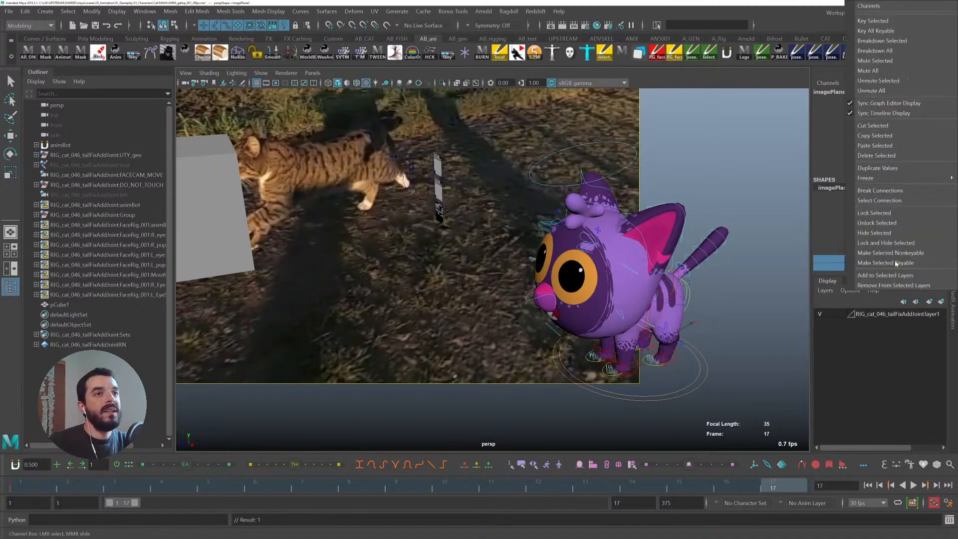
left_click(882, 23)
- Set the image plane's Offset X at frame 17 to -0.455
left_click(891, 260)
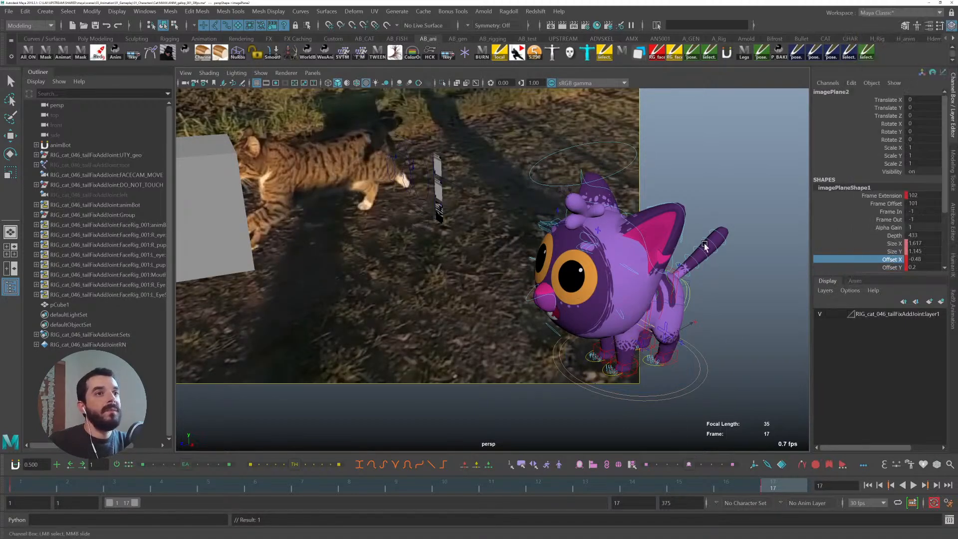
middle_click_drag(259, 216, 261, 214)
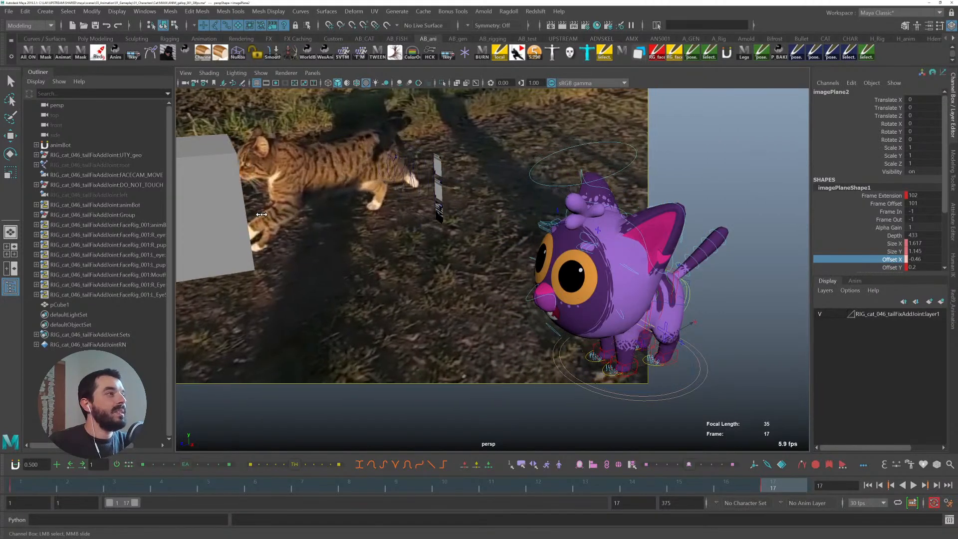
double_click(920, 259)
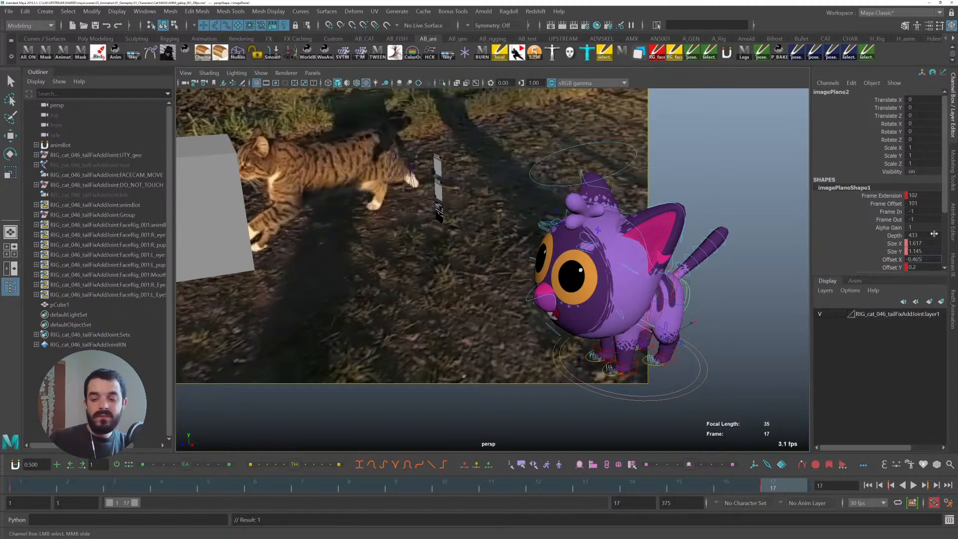
type("-0.465")
key("Return")
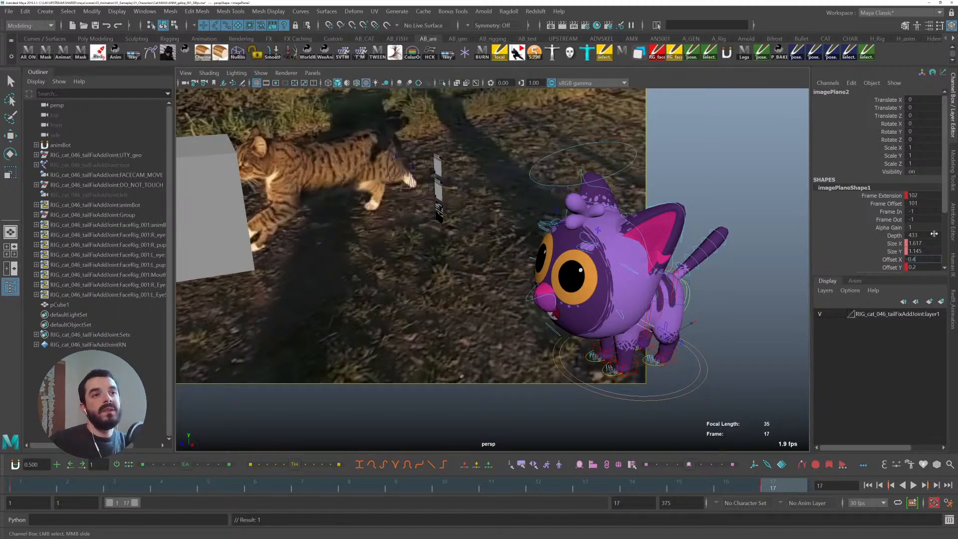
type("55")
key("Return")
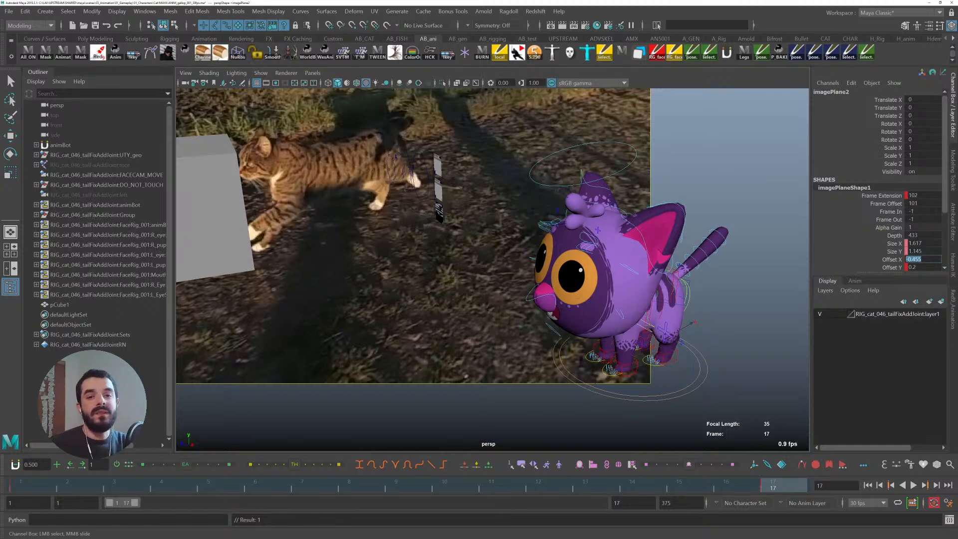
key("Return")
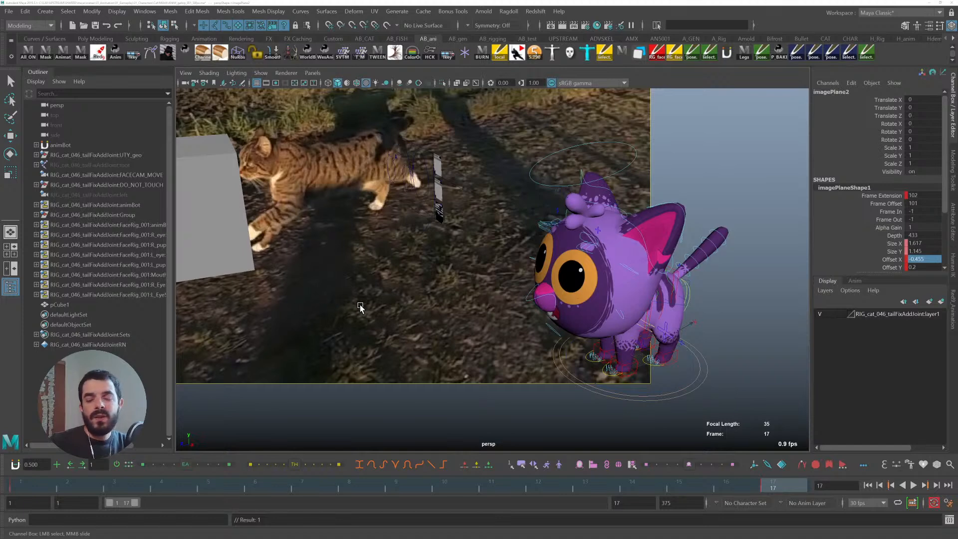
- Set the tangents of all keys across the timeline range to linear
left_click_drag(22, 488, 2, 444)
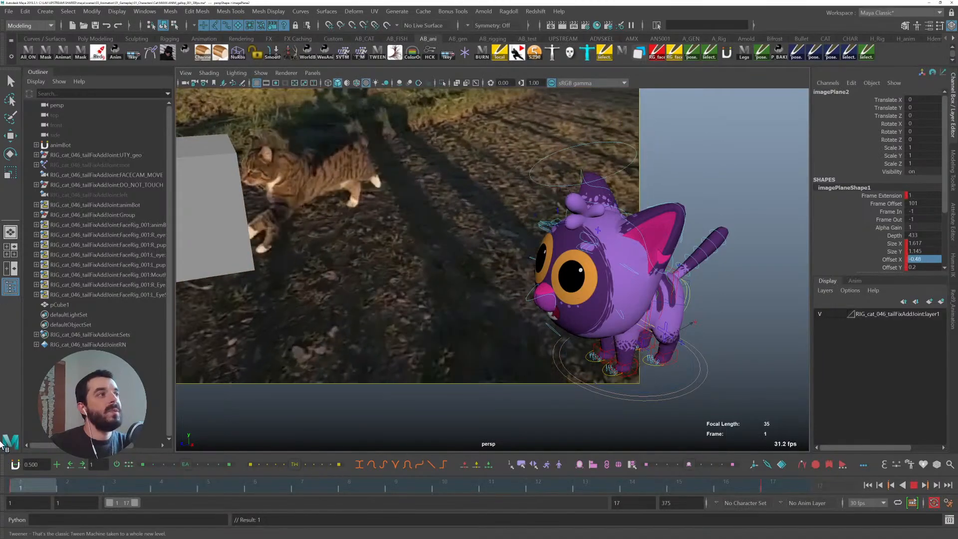
double_click(30, 485)
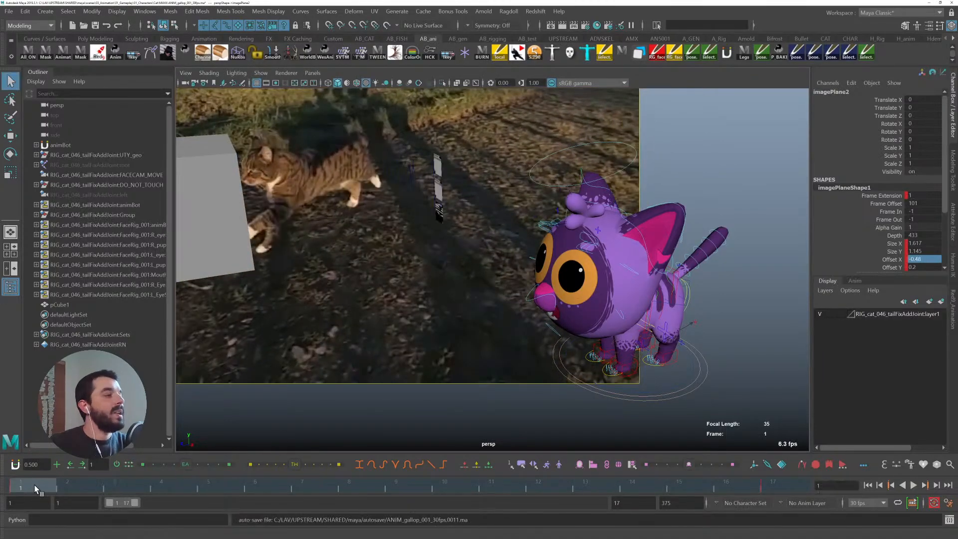
right_click(44, 483)
mouse_move(100, 387)
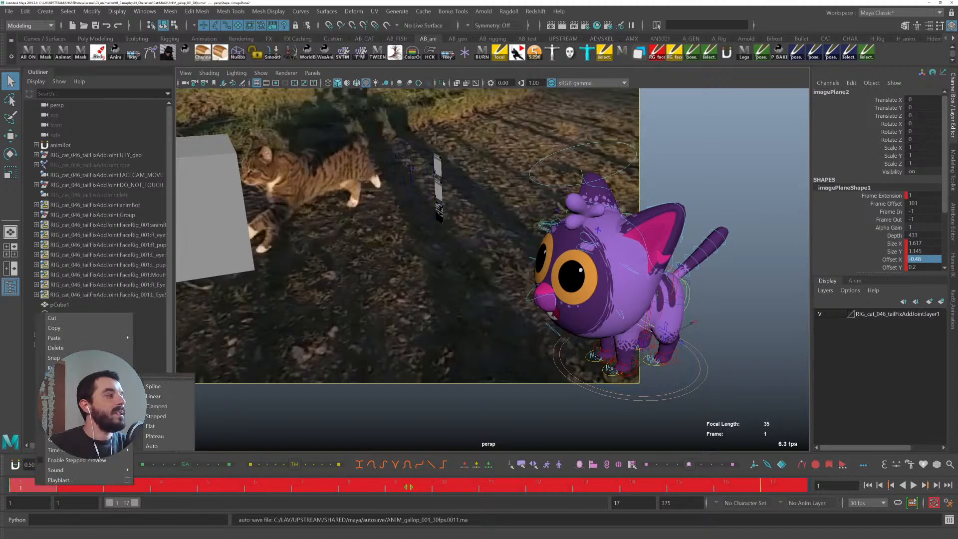
left_click(160, 407)
- Scrub and play the loop to review the image plane's drift
left_click_drag(49, 476, 348, 476)
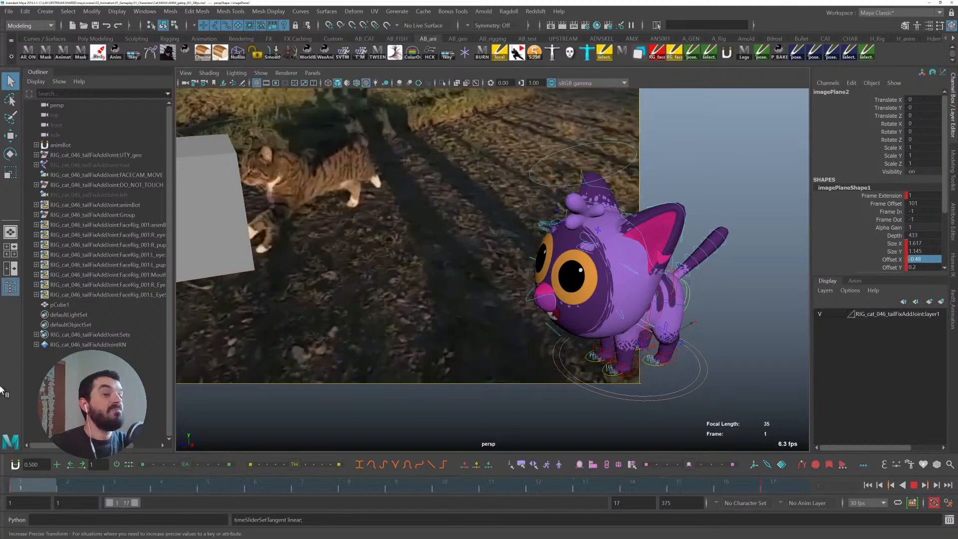
key("alt+v")
key("alt+v")
left_click(685, 135)
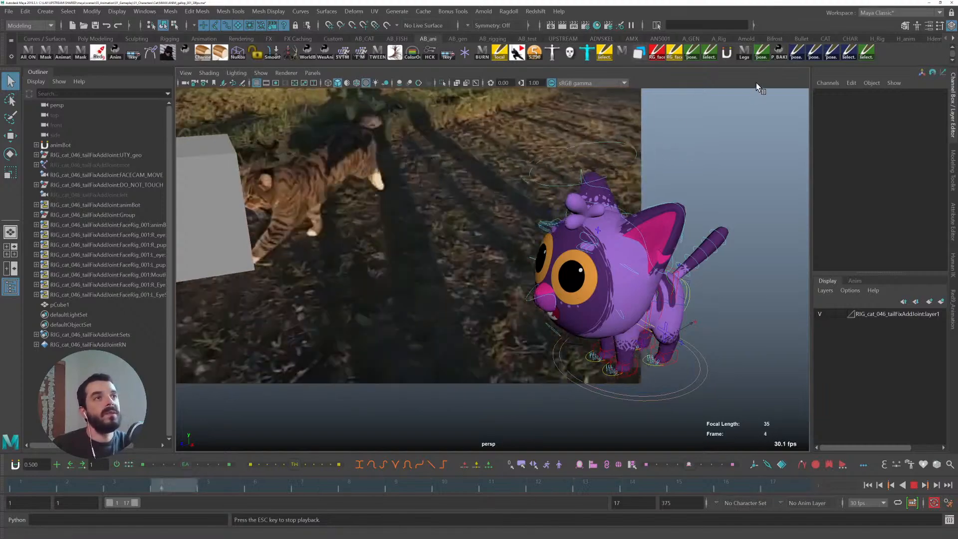
key("Escape")
- Delete the marker cube and replay the loop
left_click(200, 186)
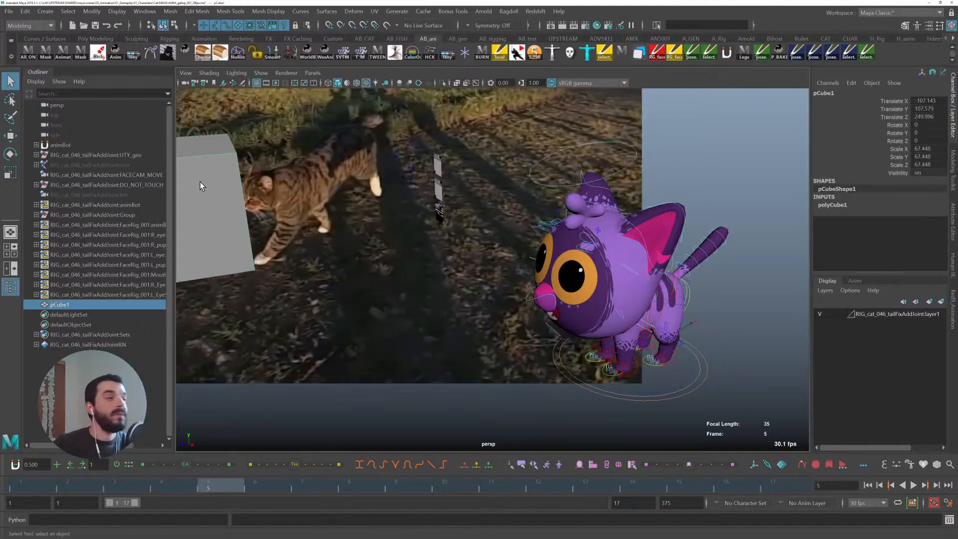
key("Delete")
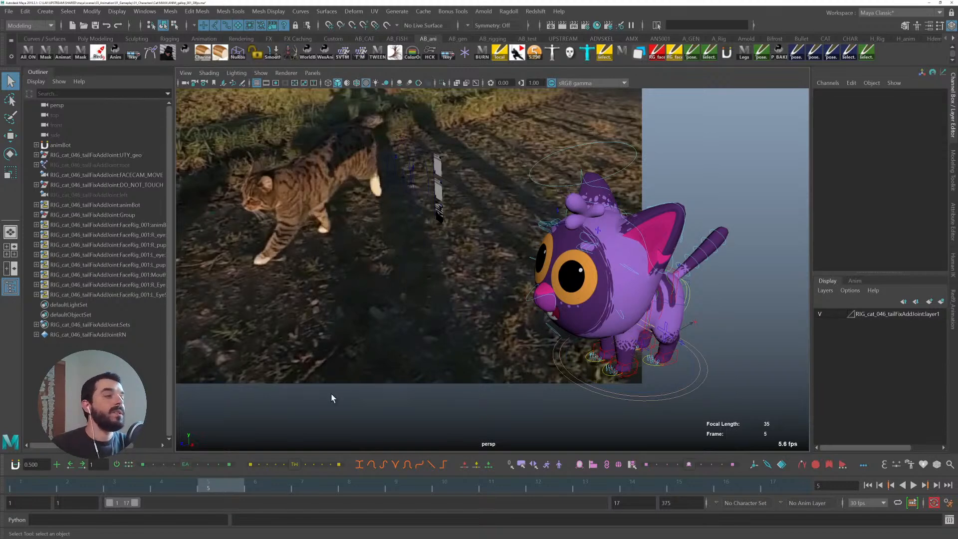
key("alt+v")
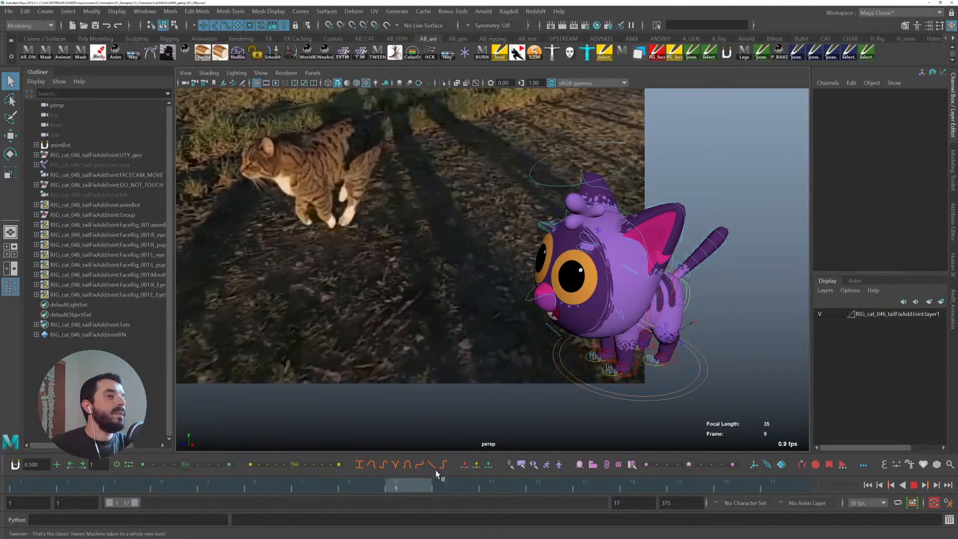
key("alt+v")
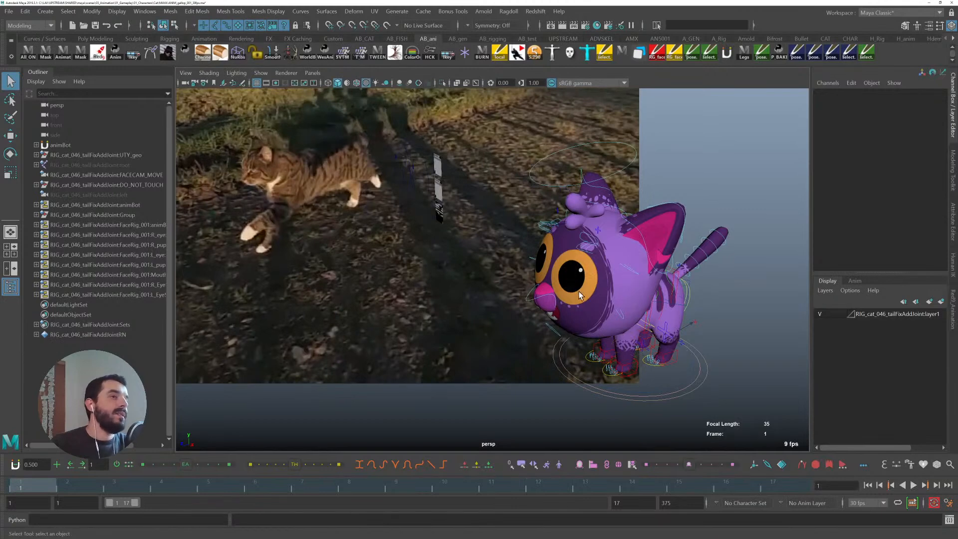
- Unload the cat rig's nested face-rig reference in the Reference Editor
left_click(8, 11)
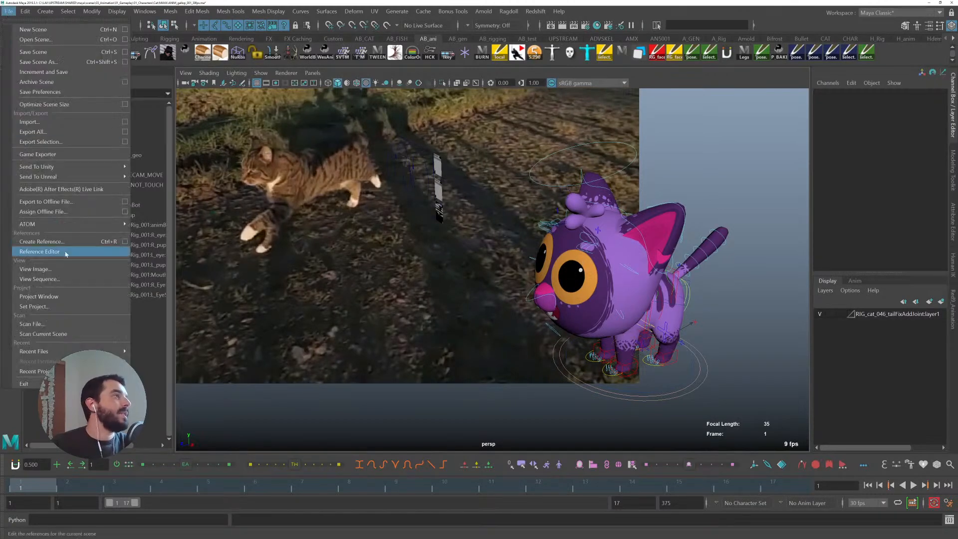
left_click(69, 251)
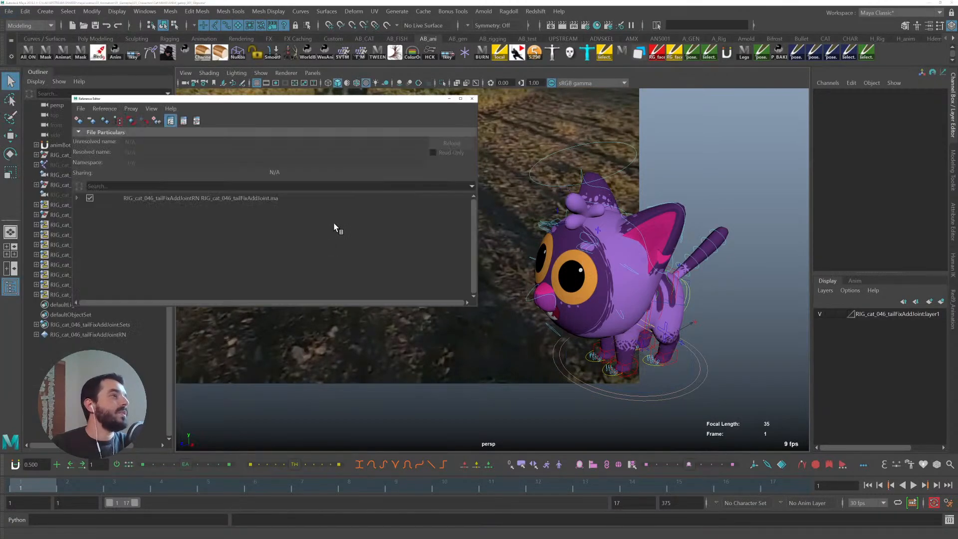
left_click(182, 199)
left_click(77, 198)
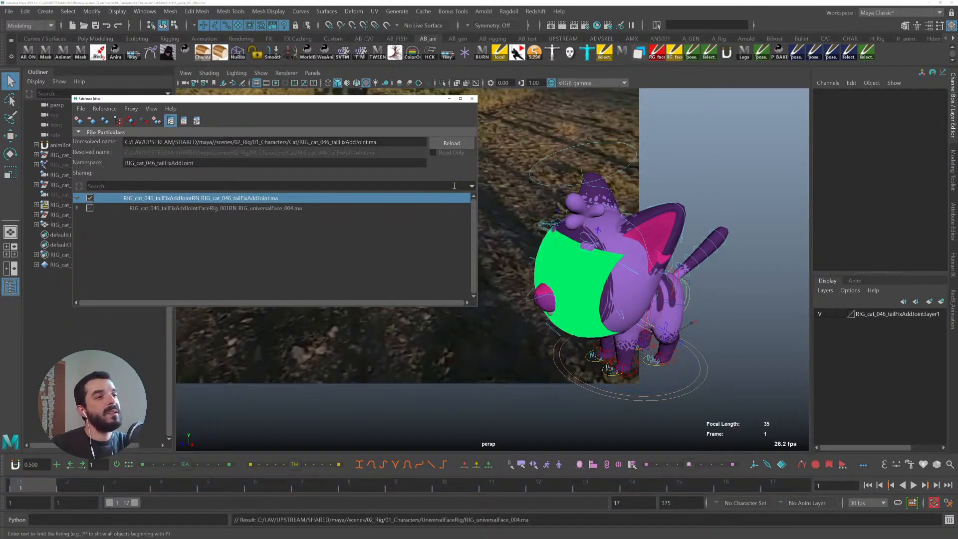
left_click(472, 98)
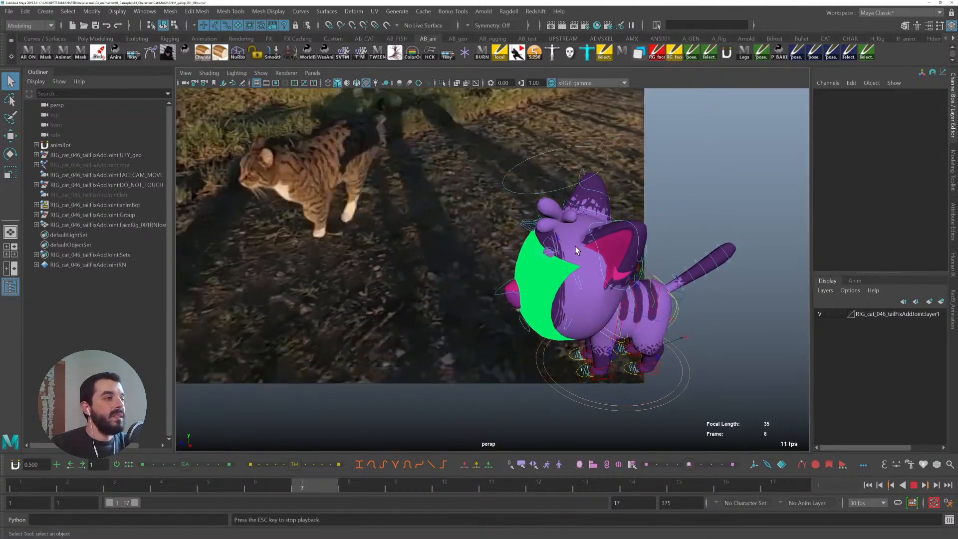
- Scrub through the reference loop beside the cat rig from a closer view
left_click_drag(447, 232, 516, 226, "alt")
middle_click_drag(453, 231, 418, 244, "alt")
right_click_drag(418, 244, 550, 293, "alt")
left_click_drag(549, 293, 653, 266, "alt")
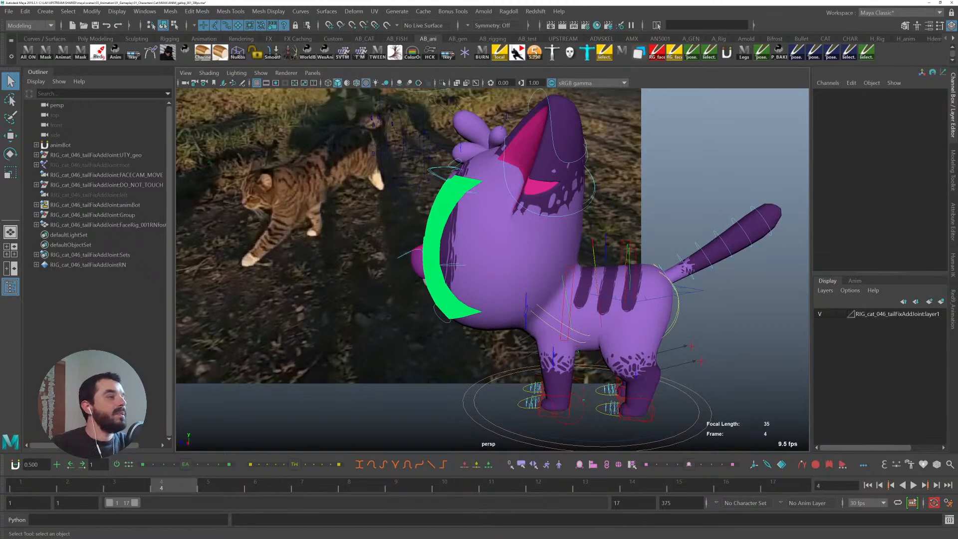
left_click(15, 488)
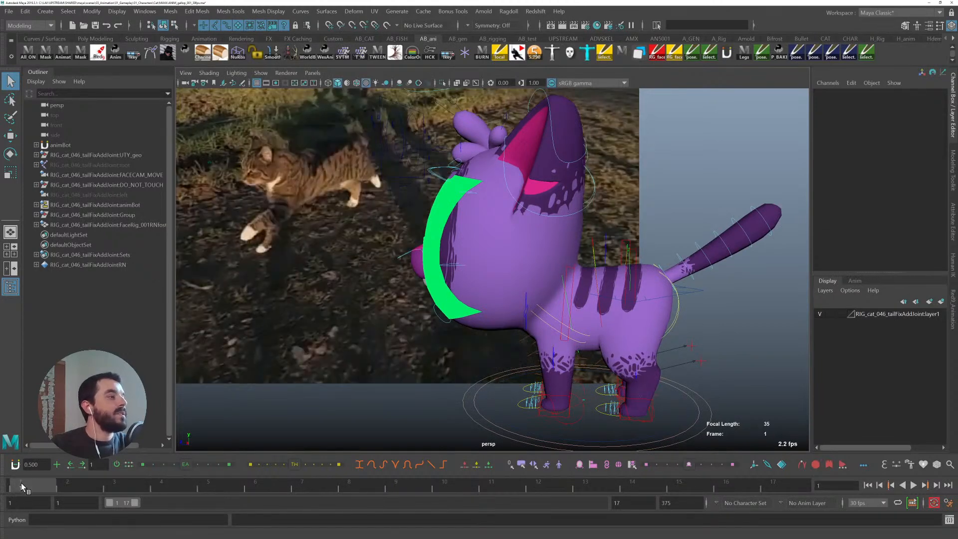
left_click_drag(29, 483, 114, 484)
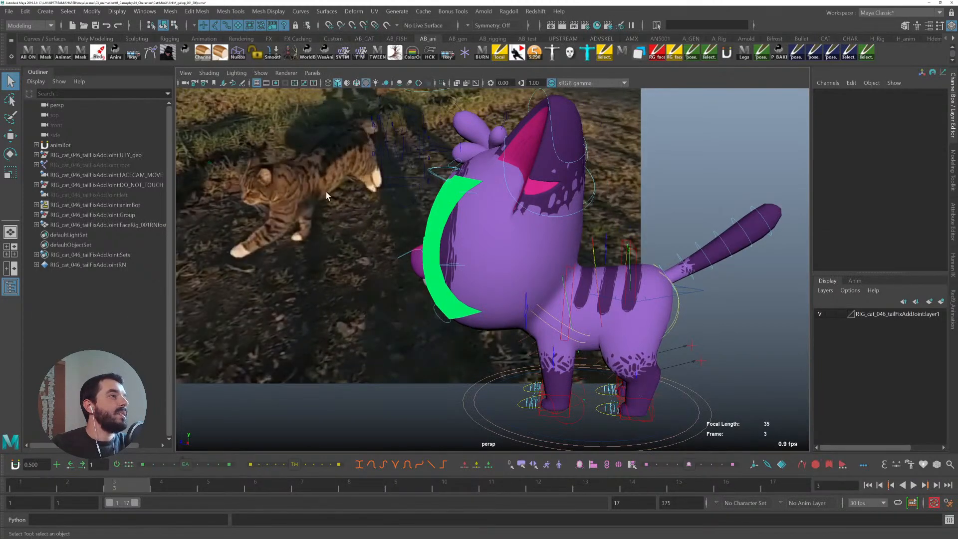
- Play the reference loop beside the cat rig and return to the first frame
key("alt+v")
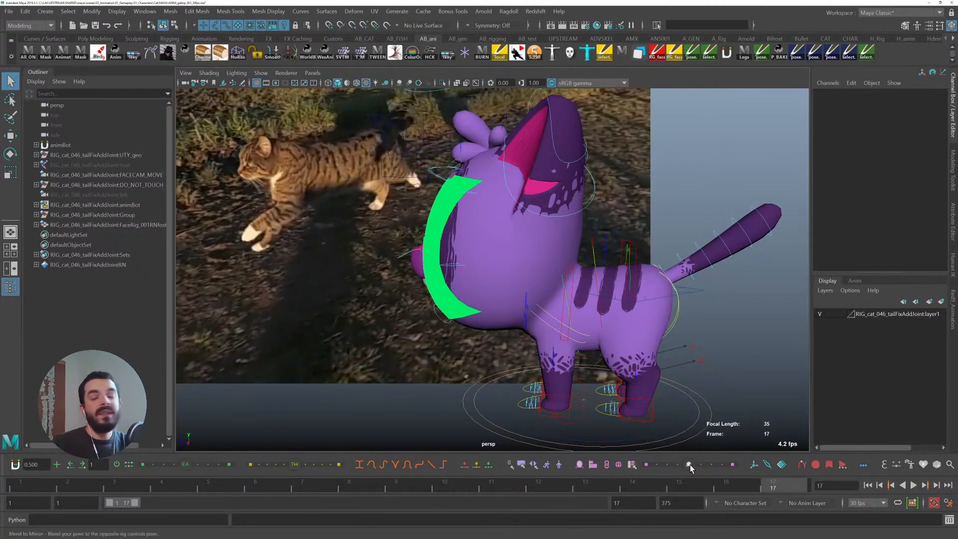
left_click(26, 480)
key("alt+v")
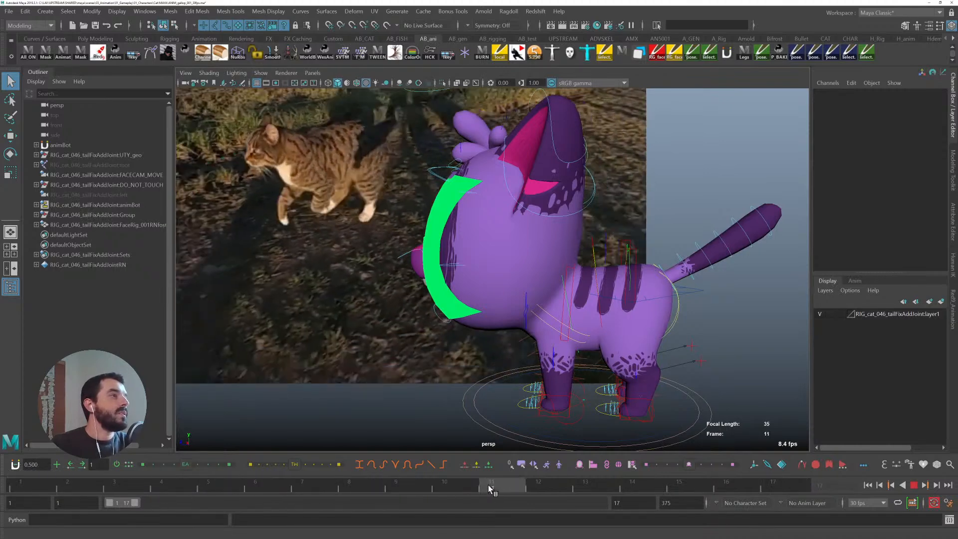
left_click(18, 480)
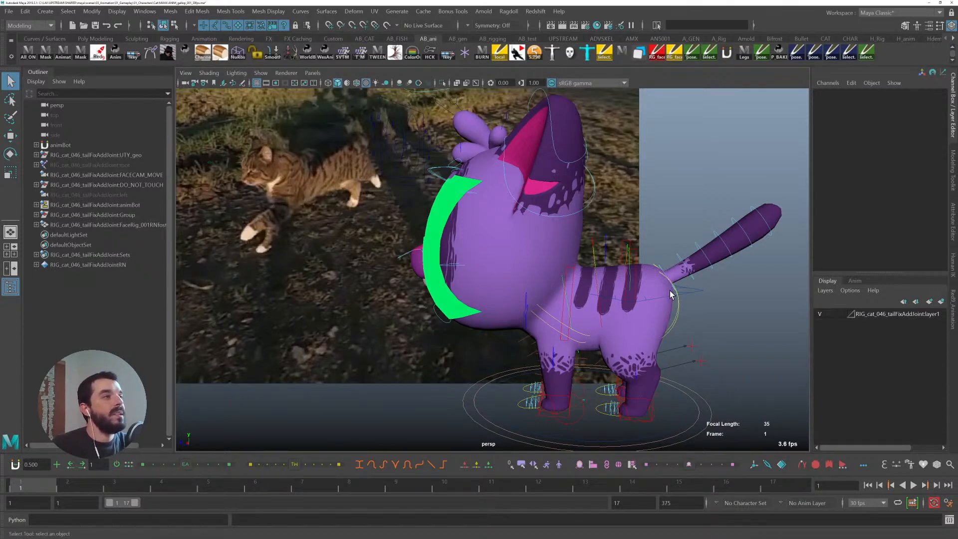
- Try moving the cat's spine IK control with the Move tool and undo the move
left_click(691, 287)
middle_click_drag(644, 262, 624, 264, "alt")
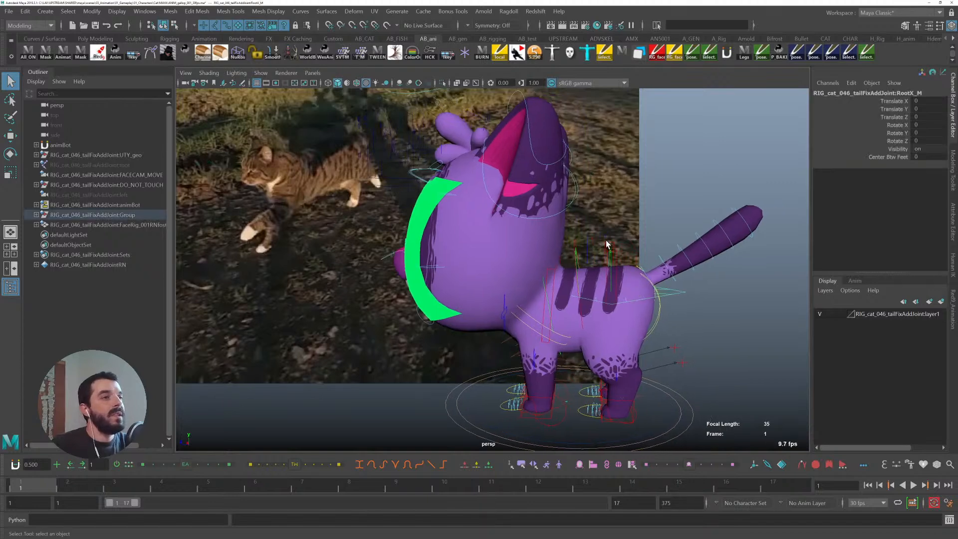
left_click(604, 240)
key("w")
right_click(202, 26)
left_click(201, 31)
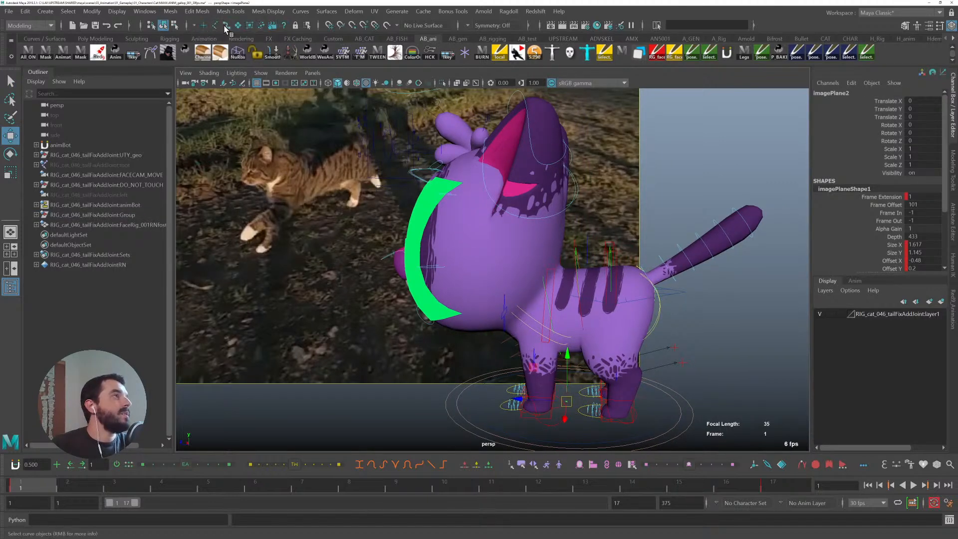
left_click(614, 244)
scroll(584, 278, "up", 3)
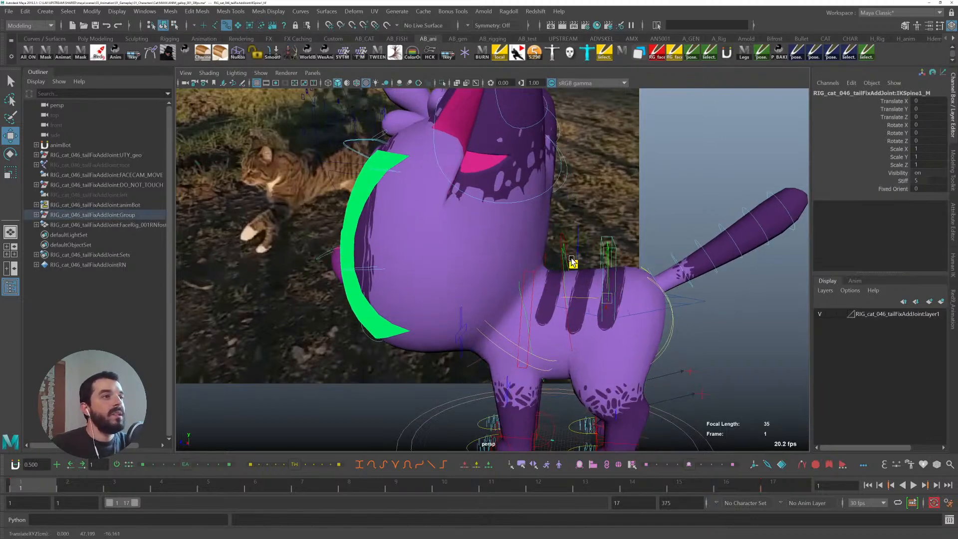
left_click_drag(572, 261, 614, 248)
key("ctrl+z")
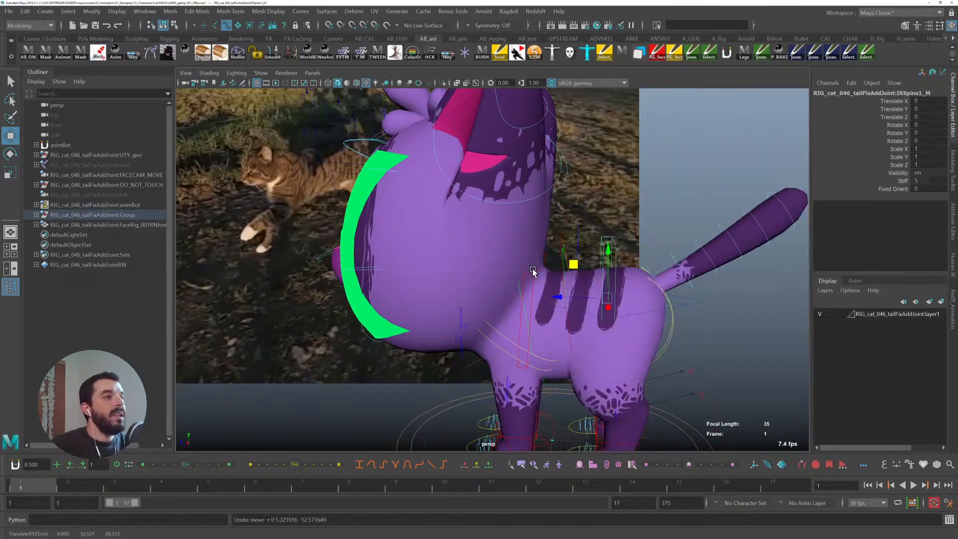
- Try moving another spine control and rotating the root control, undoing each change
left_click(532, 271)
left_click_drag(501, 271, 495, 235)
key("ctrl+z")
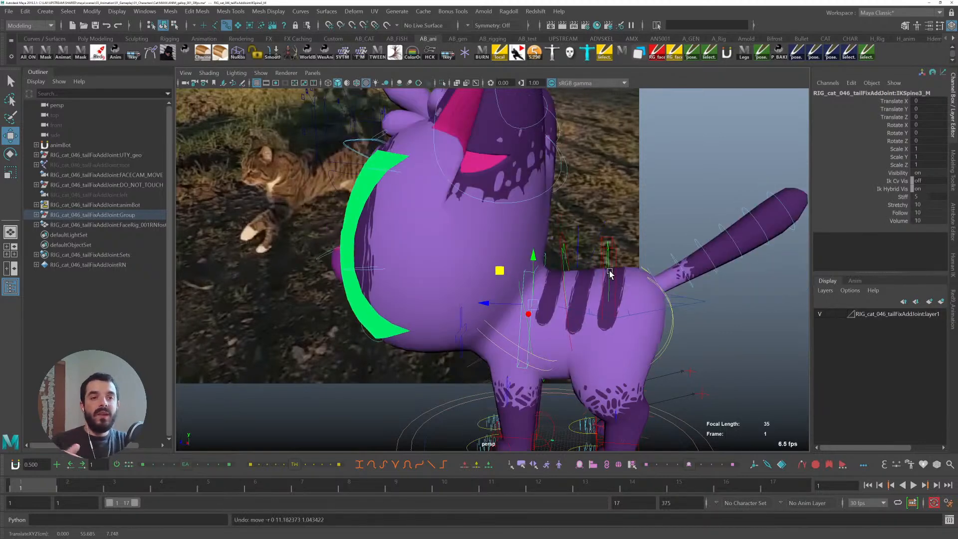
left_click(647, 314)
key("e")
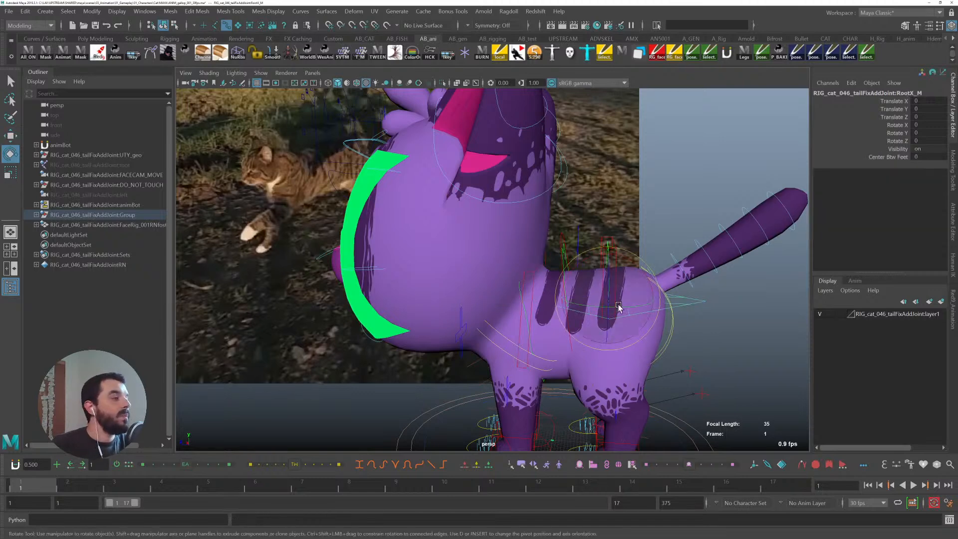
mouse_move(611, 258)
left_mouse_down()
mouse_move(577, 283)
mouse_move(620, 255)
left_mouse_up()
key("ctrl+z")
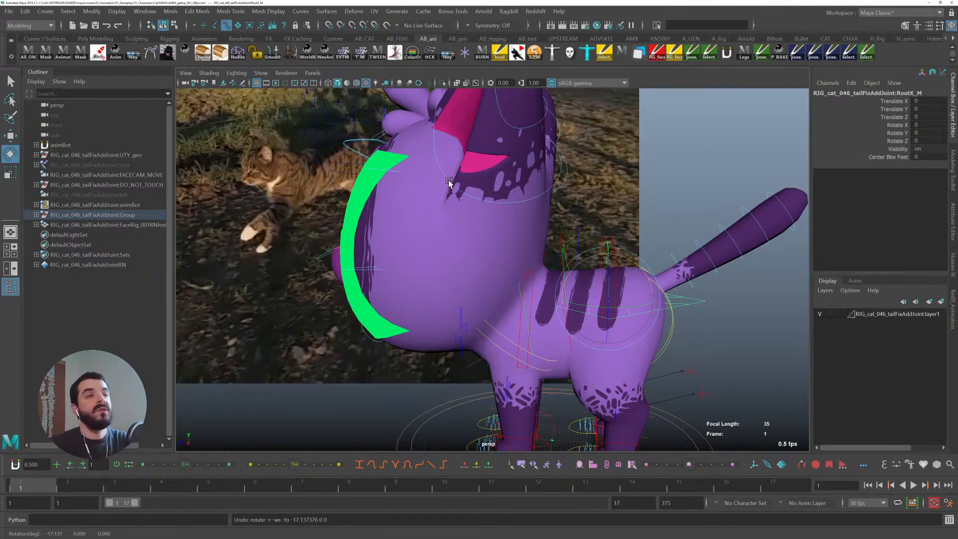
- Key the cat's root control at frame 1 and tilt it to about 12.75 on Rotate X
left_click(606, 237)
left_click(602, 239)
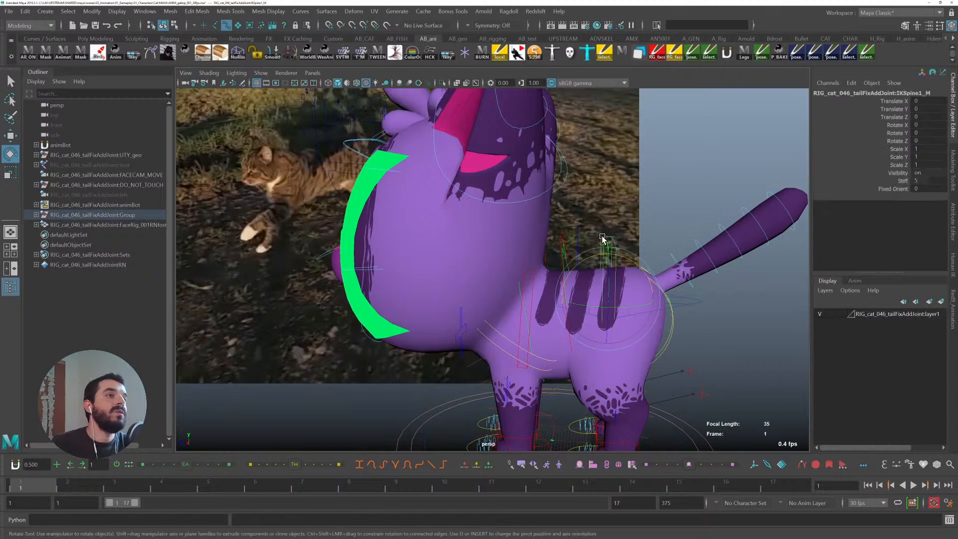
left_click(526, 272)
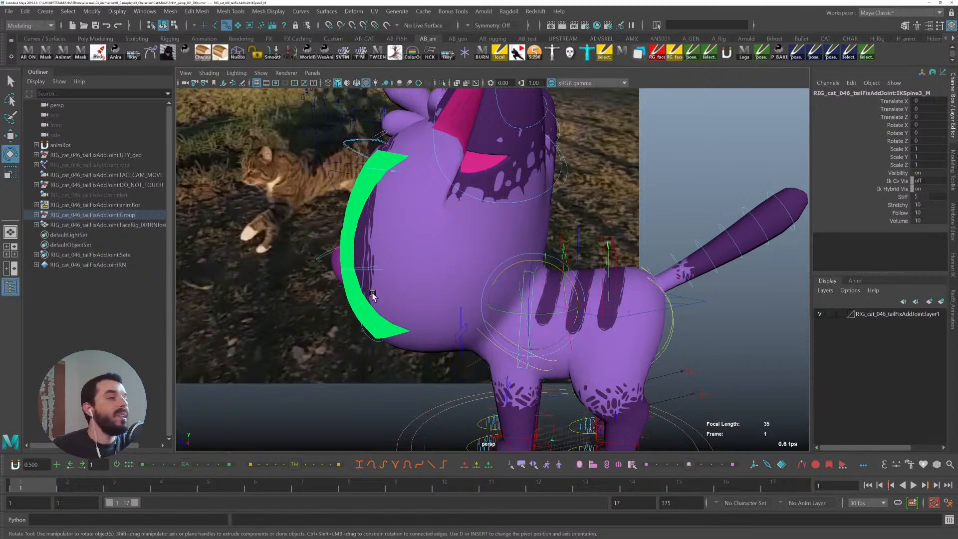
left_click(691, 302)
scroll(720, 333, "down", 3)
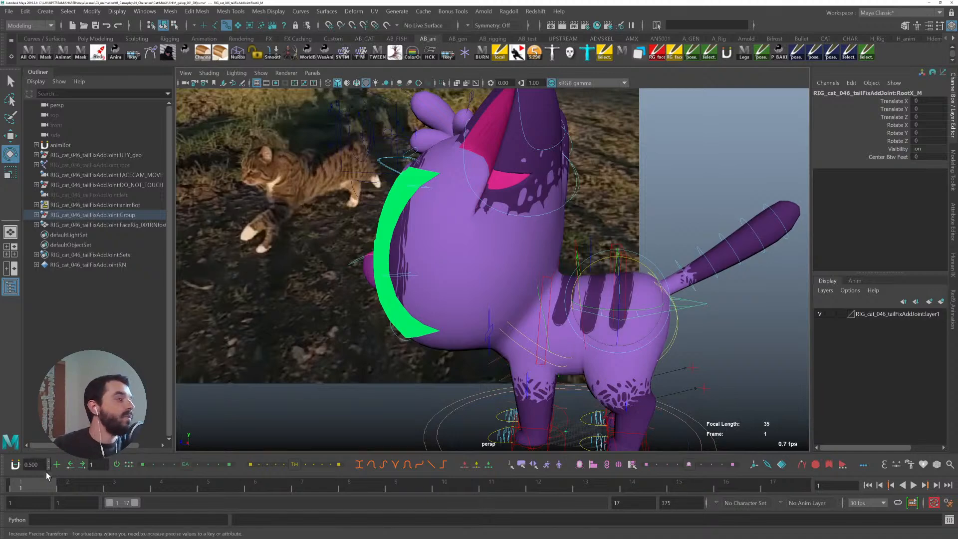
middle_click_drag(630, 386, 629, 360, "alt")
key("s")
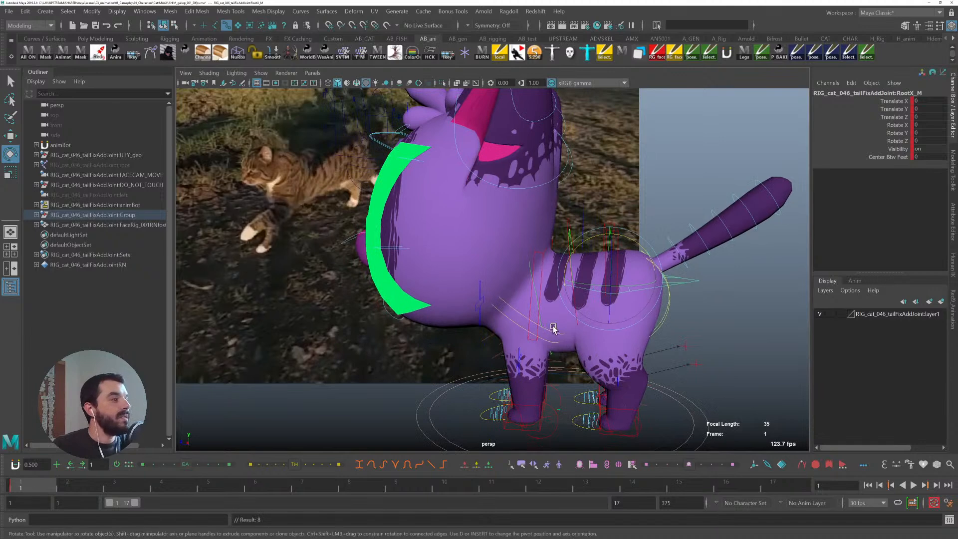
middle_click_drag(554, 327, 591, 330, "alt")
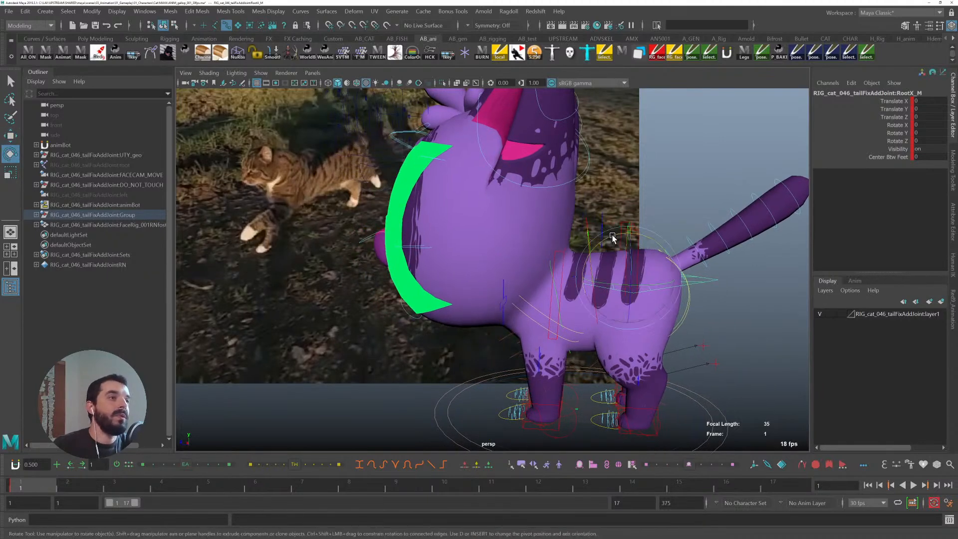
left_click_drag(612, 238, 609, 219)
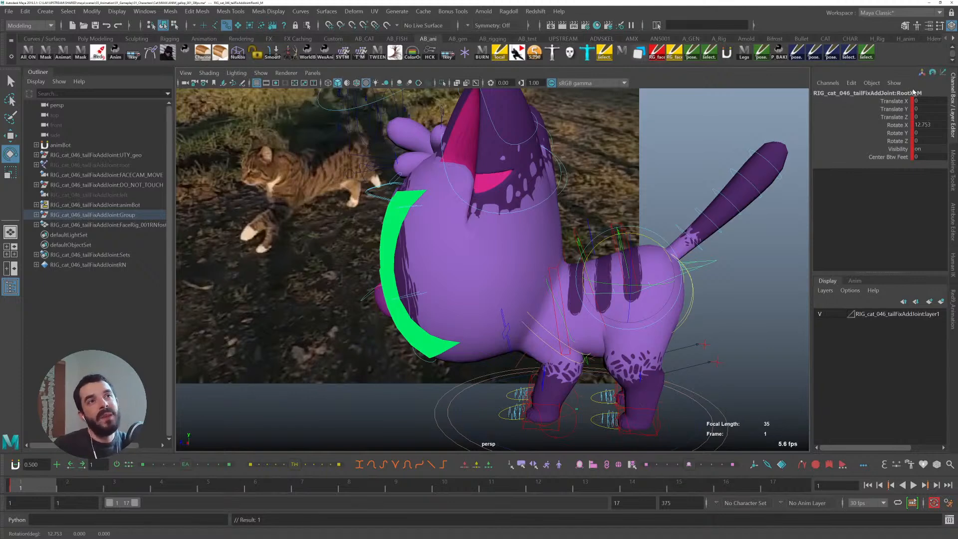
- Open the Reference Editor and change the cat rig reference's namespace to CAT
left_click(843, 93)
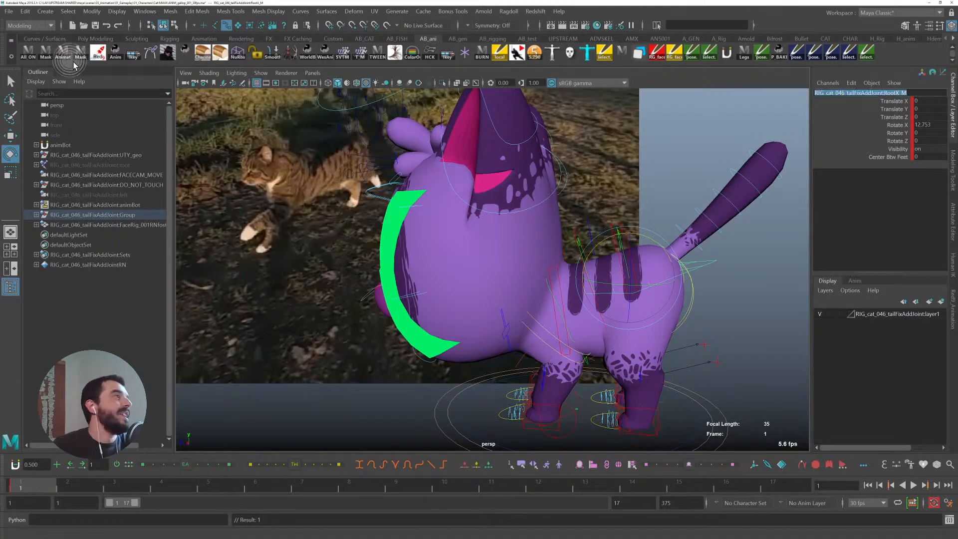
left_click(9, 11)
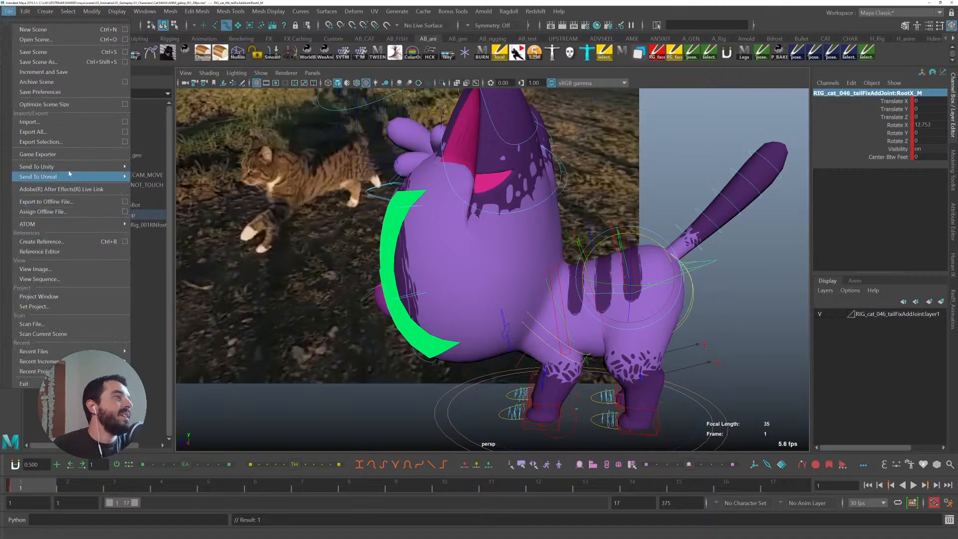
left_click(64, 252)
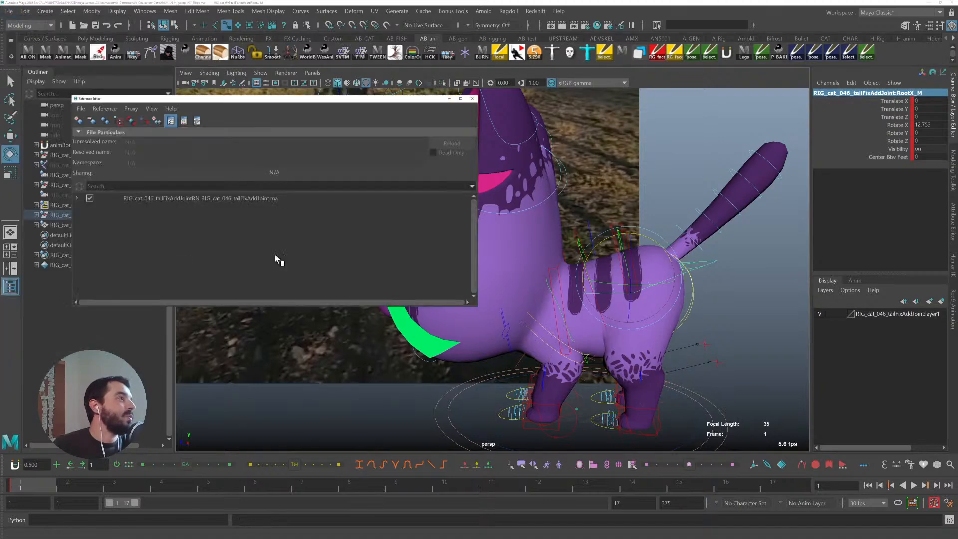
left_click(196, 202)
double_click(125, 162)
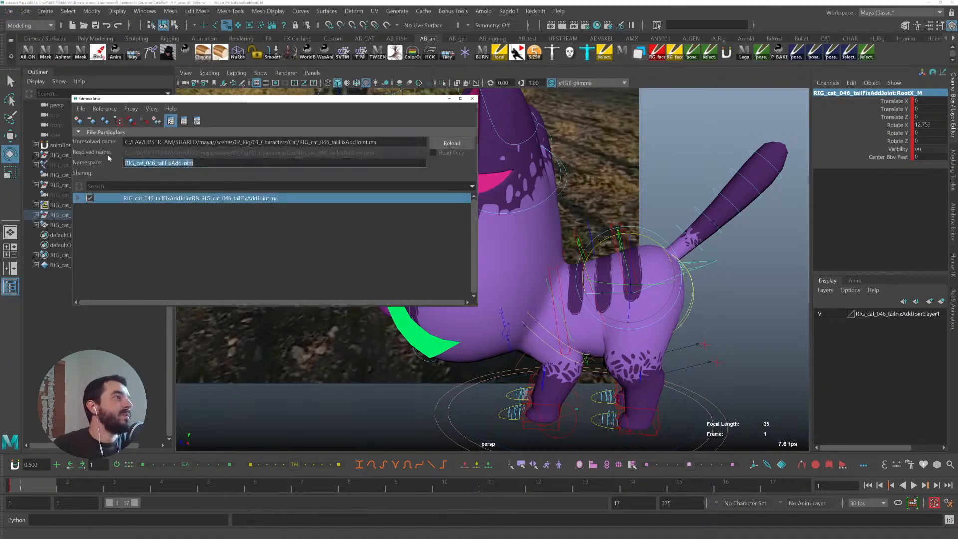
type("CAT")
key("Return")
left_click(175, 244)
left_click(172, 197)
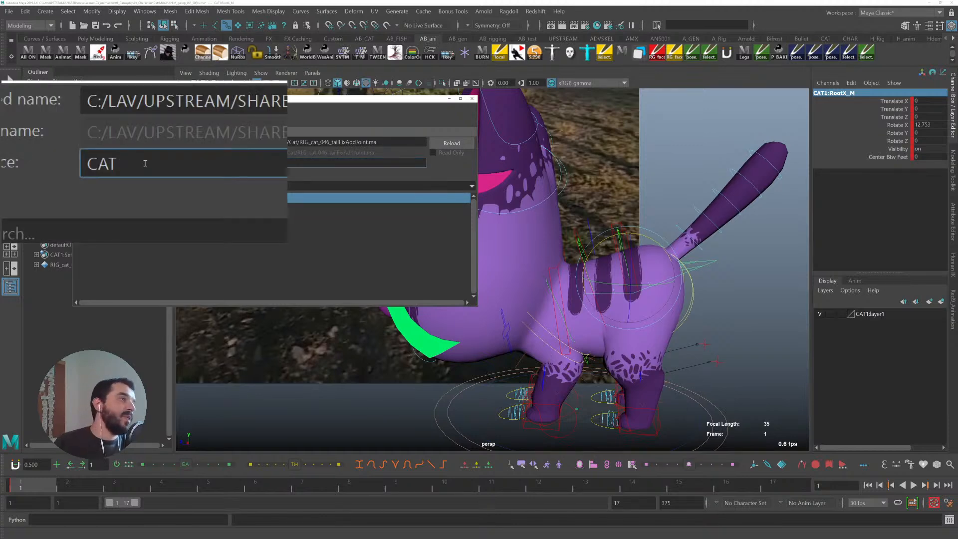
key("Return")
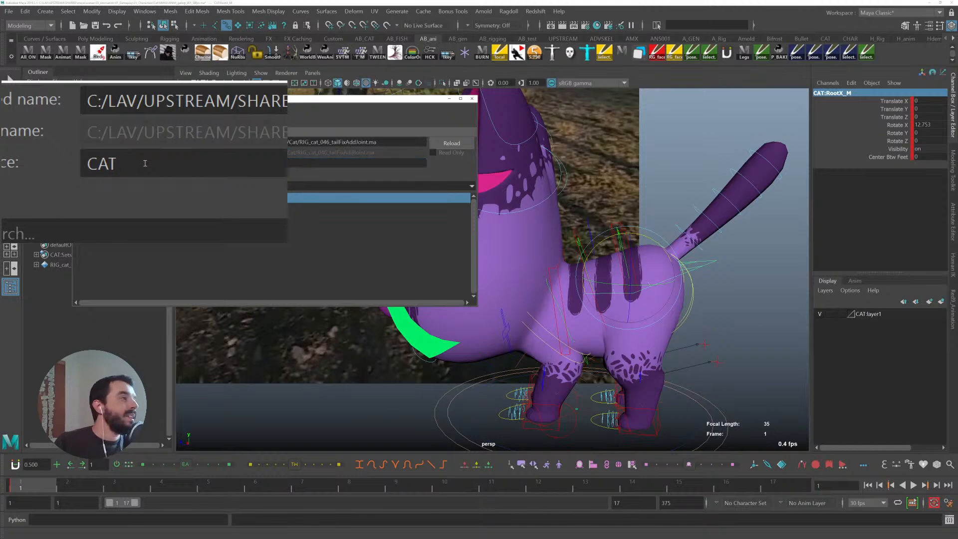
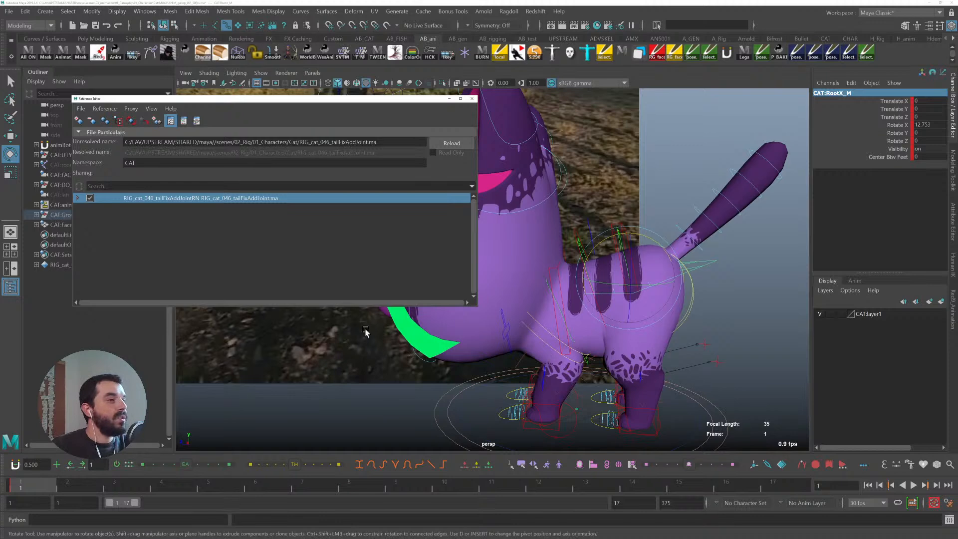
- Close the Reference Editor, open the Files/Projects section of the preferences and save the preferences
left_click(472, 99)
scroll(541, 246, "up", 3)
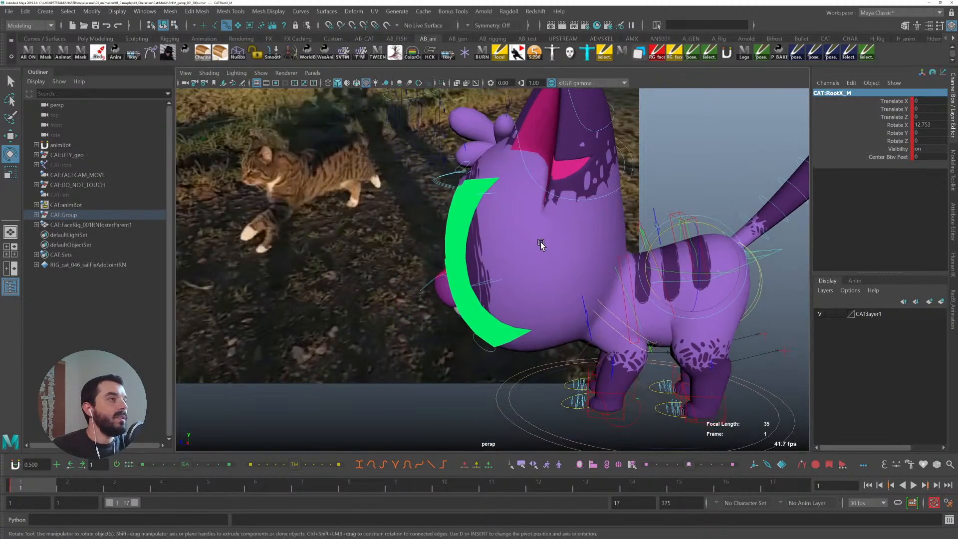
left_click(144, 11)
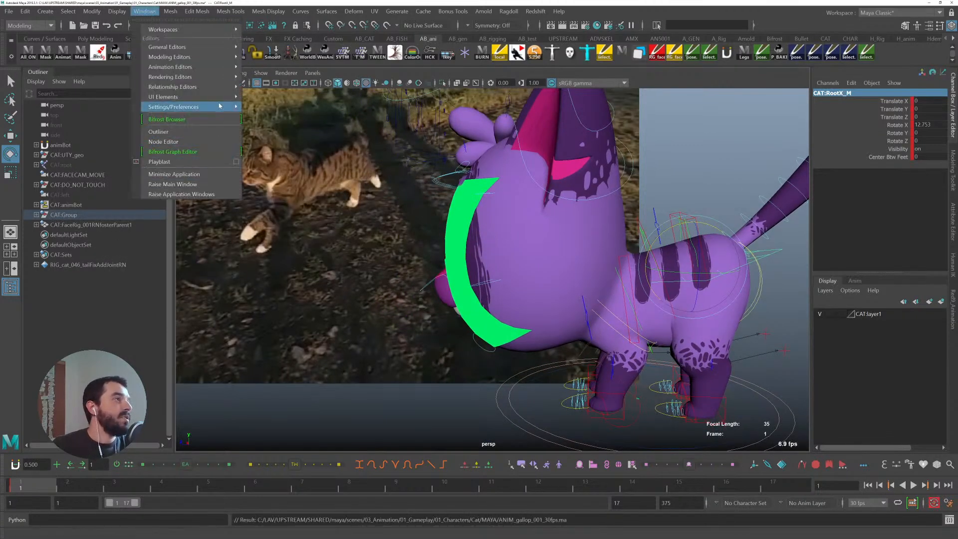
mouse_move(200, 107)
left_click(280, 117)
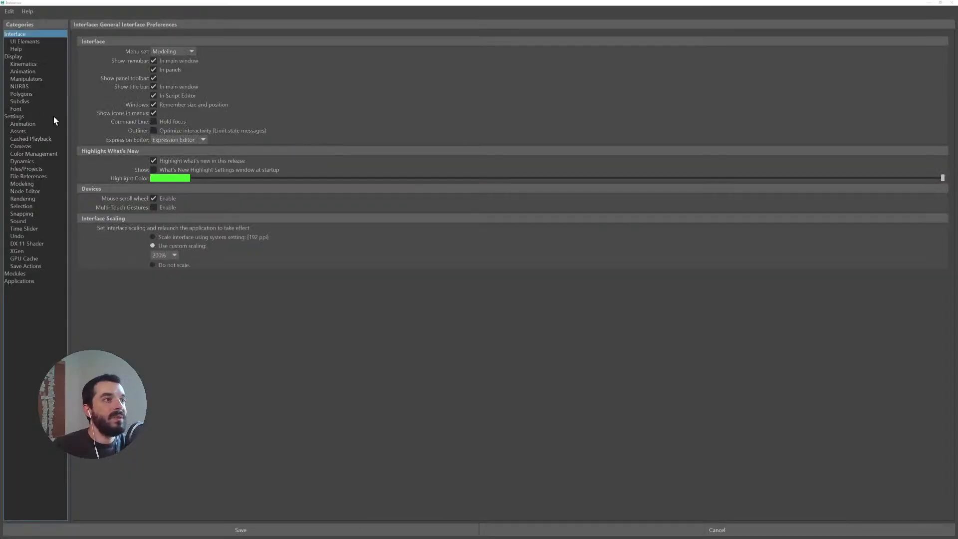
left_click(28, 124)
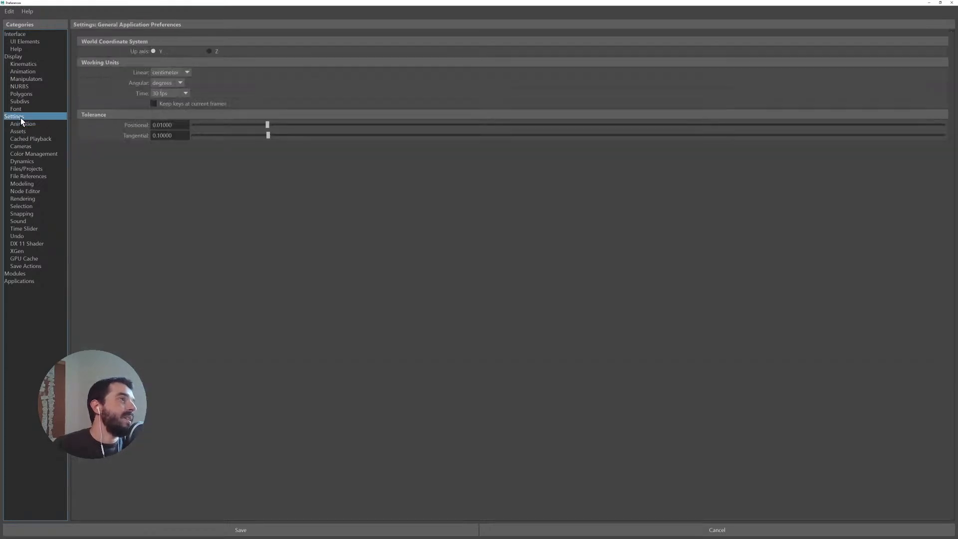
left_click(22, 125)
left_click(23, 170)
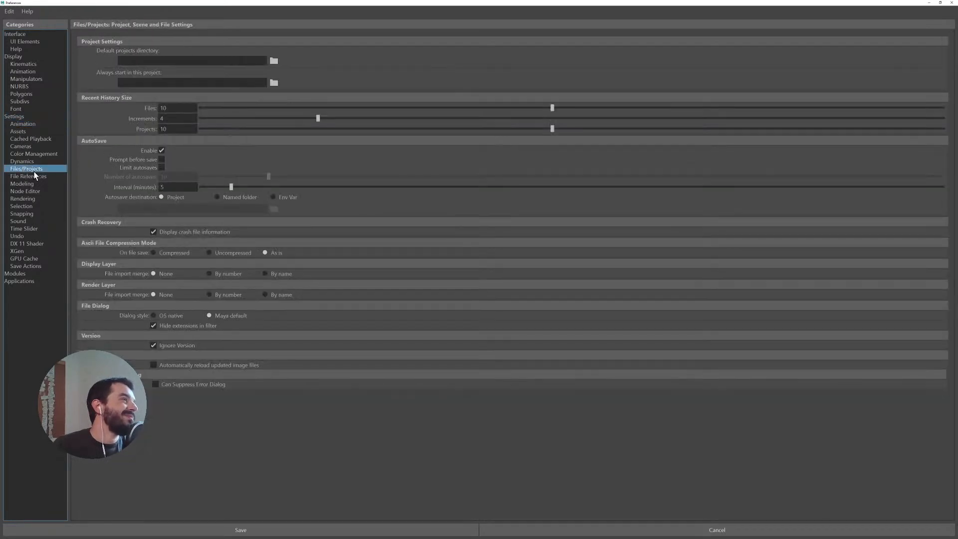
left_click(278, 530)
- Rotate the cat's root control to about 16.5 on Rotate X and raise it to about 3.4 on Translate Y
middle_click_drag(731, 295, 672, 291, "alt")
key("w")
left_click_drag(652, 230, 630, 220)
key("e")
key("q")
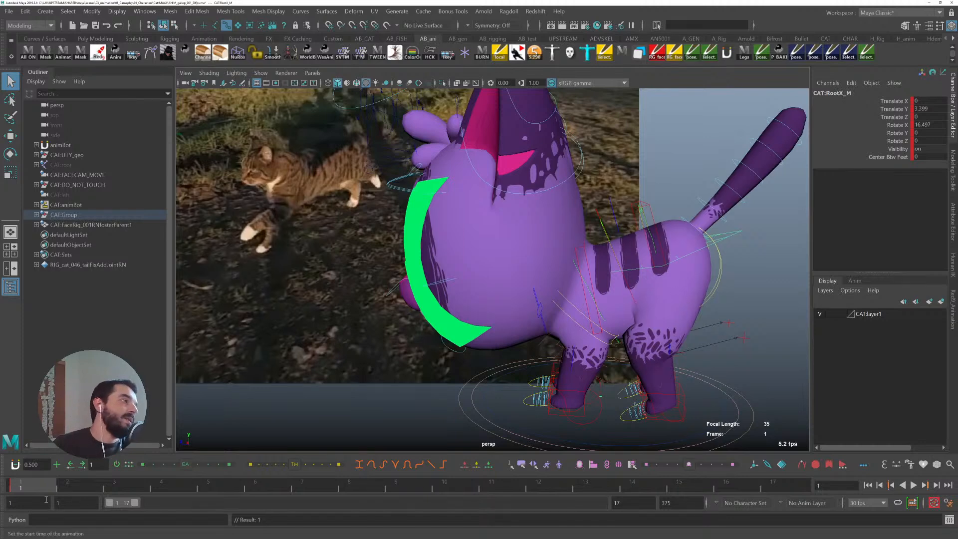
- Go to frame 4 and select faces on the cat's head mesh, growing the selection several times
key("alt+v")
key("alt+v")
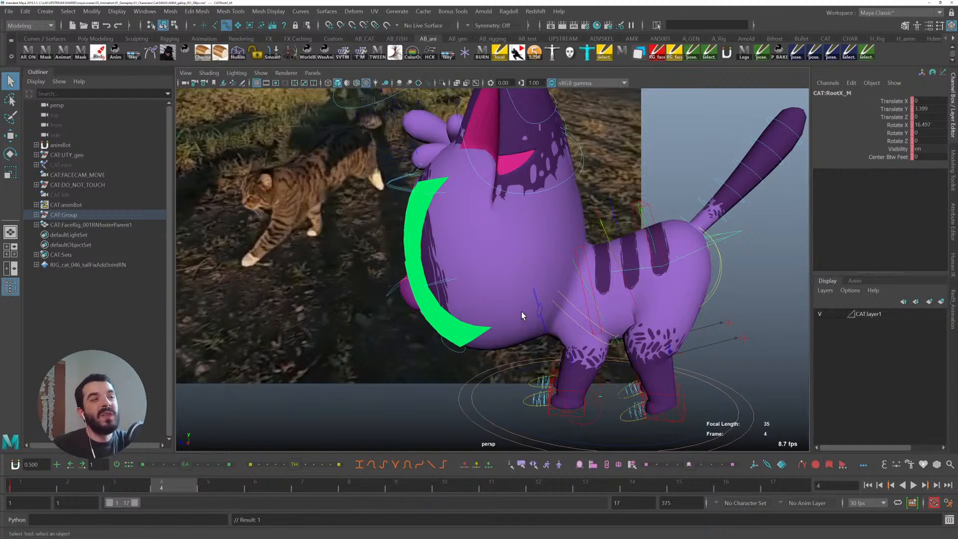
right_click_drag(519, 208, 519, 239)
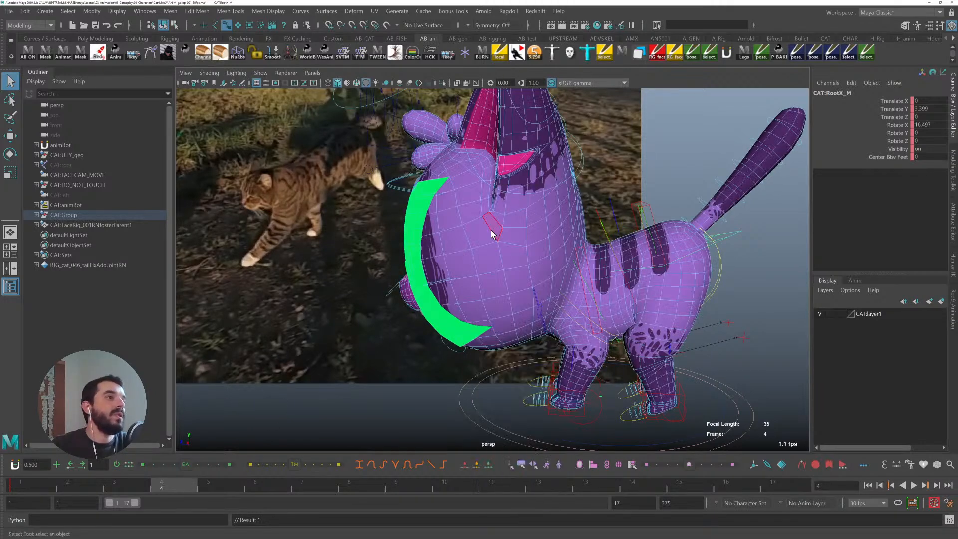
left_click(425, 161, "shift")
left_click(414, 117, "shift")
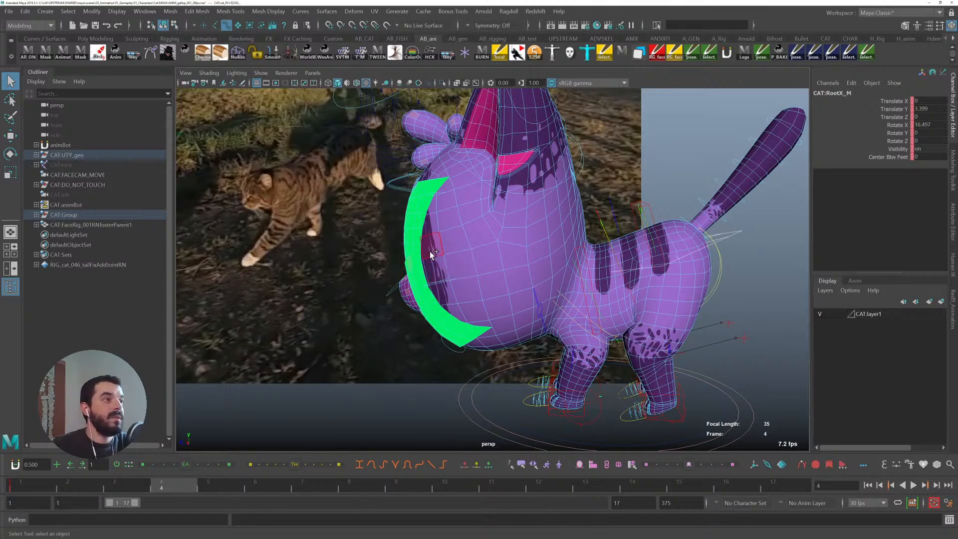
key("shift+period")
key("shift+period")
key("shift+period")
key("shift+period")
key("shift+period")
key("shift+period")
key("shift+period")
key("shift+period")
key("shift+period")
key("shift+period")
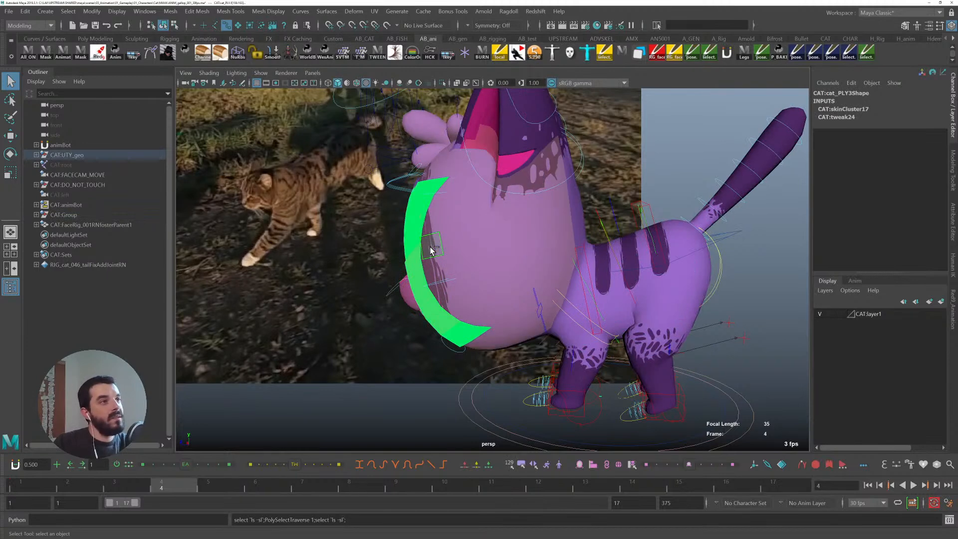
key("shift+period")
key("shift+period")
key("shift+period")
key("shift+period")
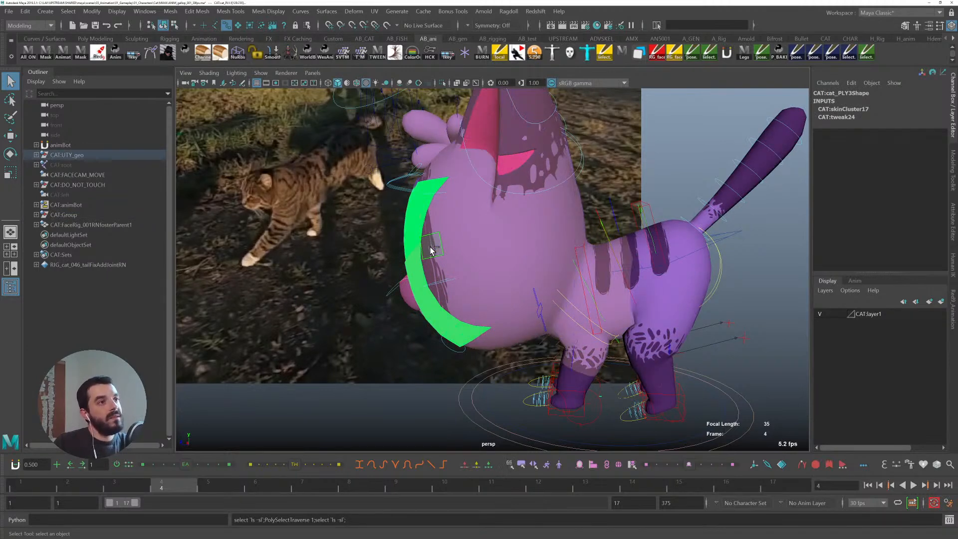
- Extend the face selection across the cat's chest and body, undoing a stray loop selection
middle_click_drag(531, 266, 486, 240, "alt")
right_click_drag(553, 244, 553, 269)
left_click_drag(518, 357, 553, 305, "ctrl")
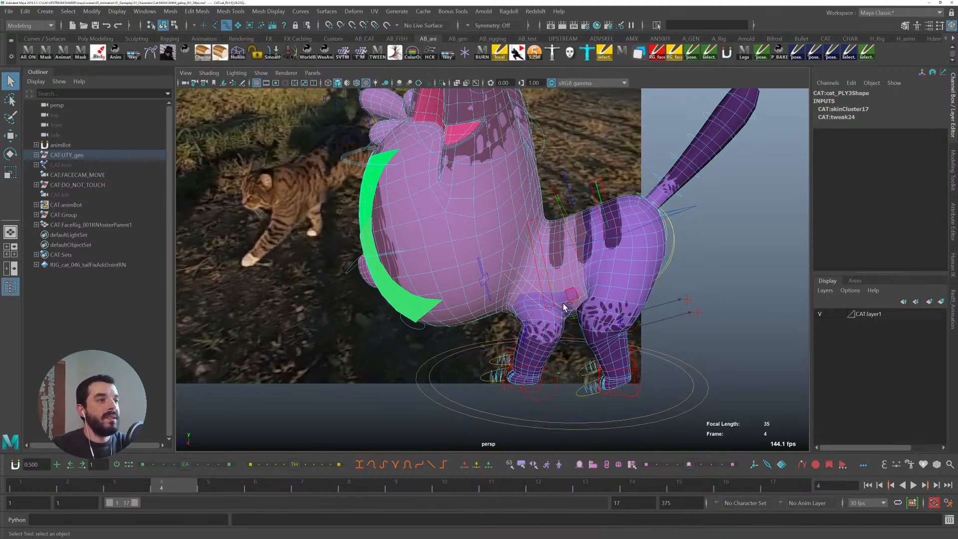
left_click_drag(602, 220, 609, 189, "ctrl")
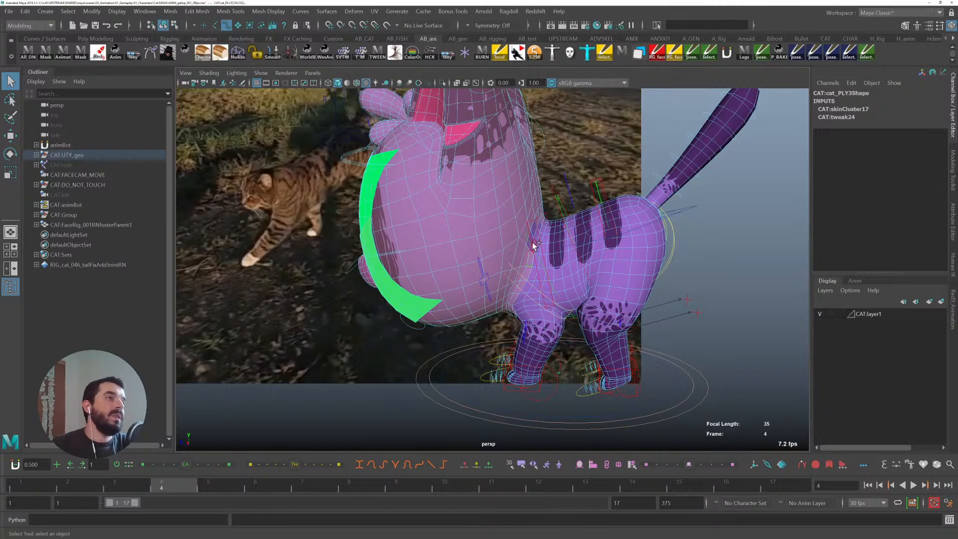
double_click(542, 222, "shift")
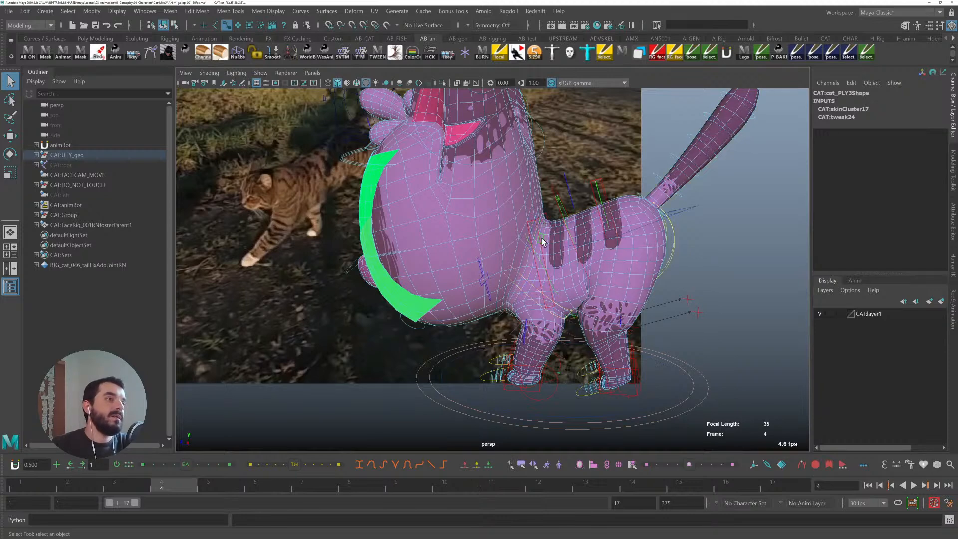
key("ctrl+z")
left_click_drag(538, 324, 618, 325, "alt")
left_click_drag(440, 137, 568, 223, "alt")
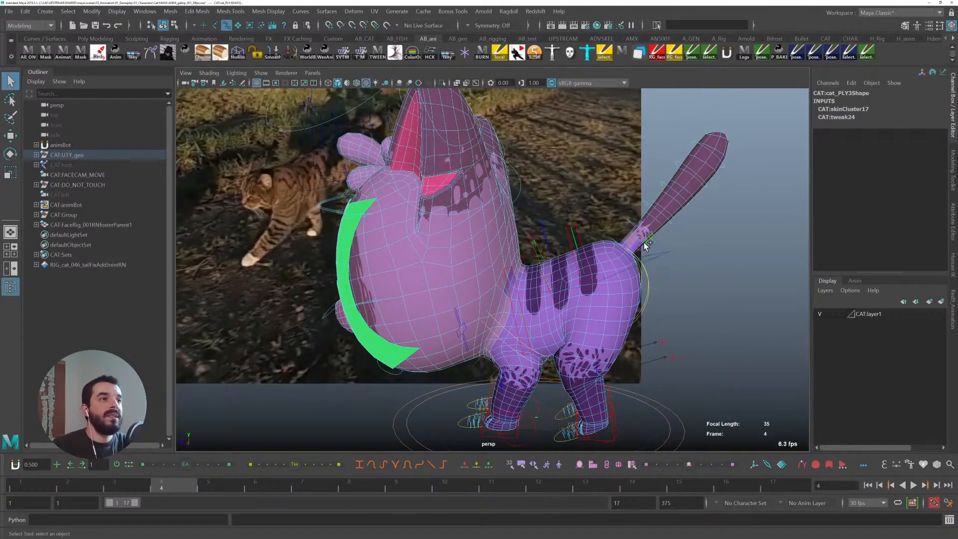
- In a side view, extend the face selection down around the tops of the front legs
middle_click_drag(572, 351, 578, 290, "alt")
key("space")
left_click_drag(577, 291, 483, 263)
right_click_drag(599, 287, 199, 243, "alt")
right_click_drag(659, 262, 532, 247, "alt")
middle_click_drag(532, 246, 192, 166, "alt")
key("space")
left_click_drag(488, 229, 584, 235)
right_click_drag(650, 304, 89, 152, "alt")
middle_click_drag(520, 200, 438, 250, "alt")
left_click_drag(408, 370, 539, 229)
left_click_drag(543, 362, 753, 211, "shift")
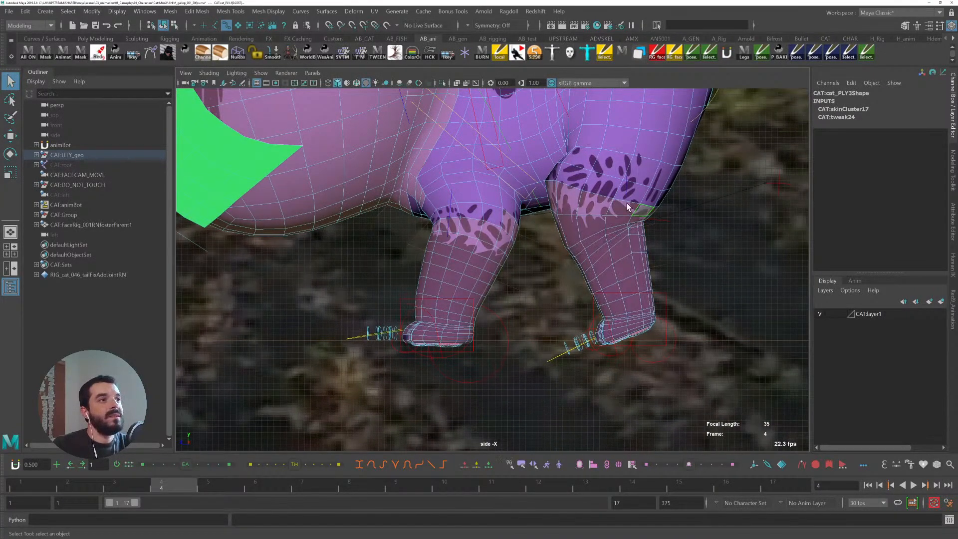
middle_click_drag(627, 208, 636, 308, "alt")
left_click(624, 271, "shift")
double_click(592, 263, "shift")
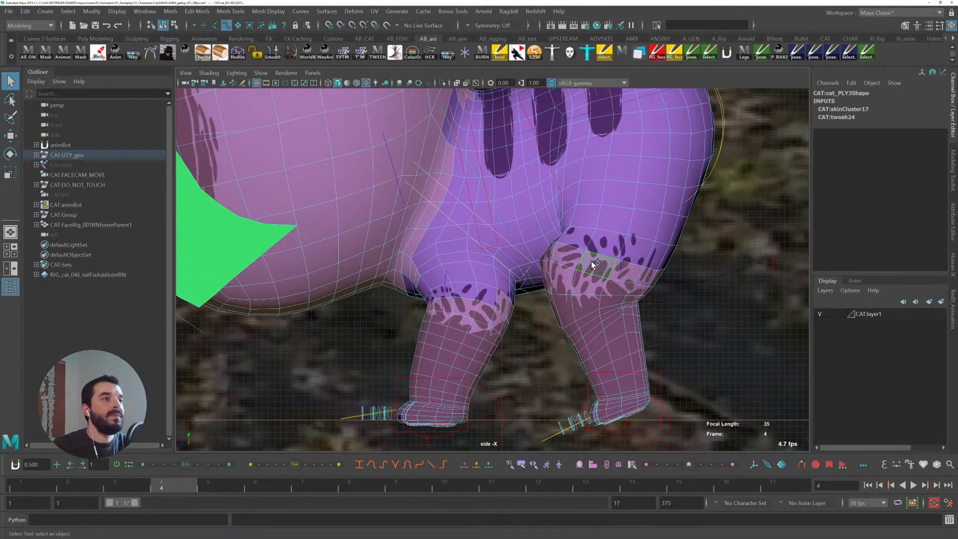
left_click(612, 246, "shift")
left_click(638, 236, "shift")
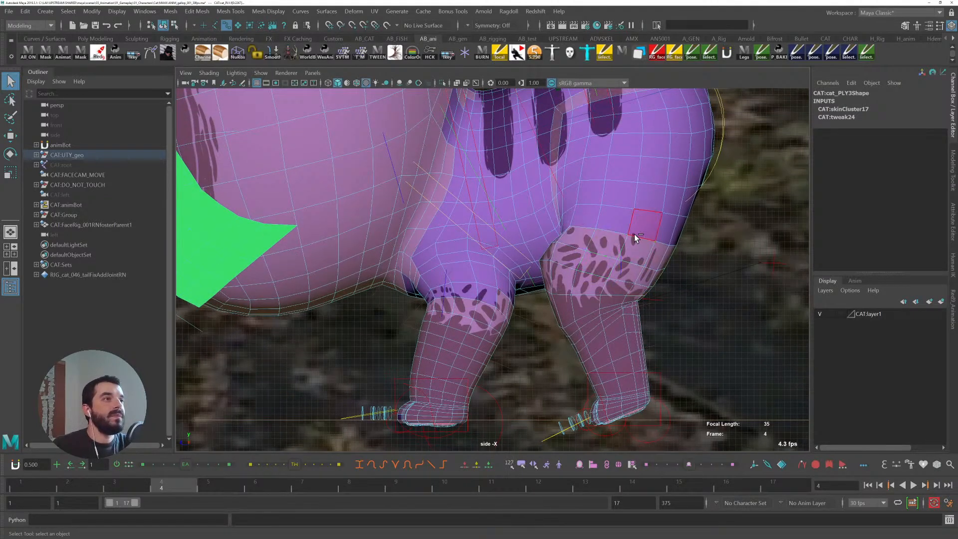
key("ctrl+z")
left_click(469, 300, "shift")
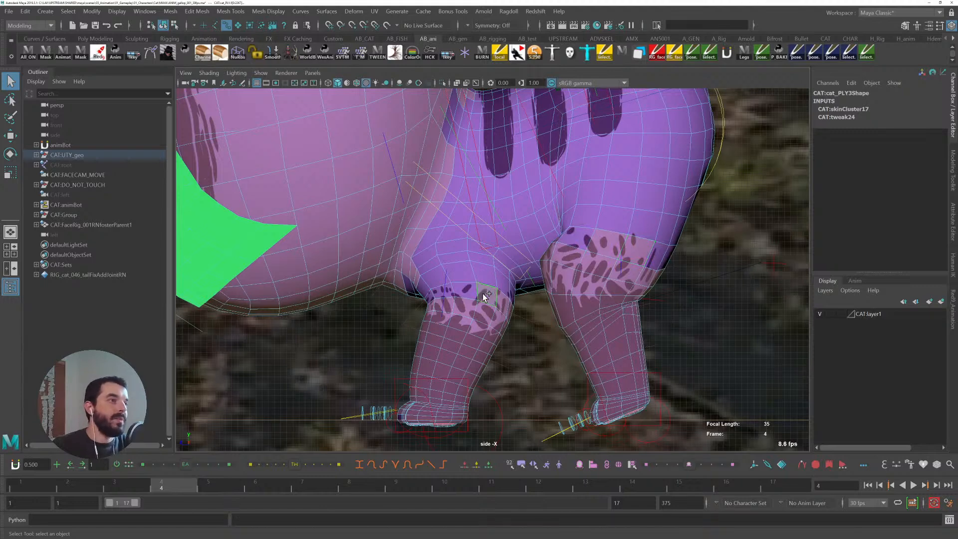
double_click(486, 295, "shift")
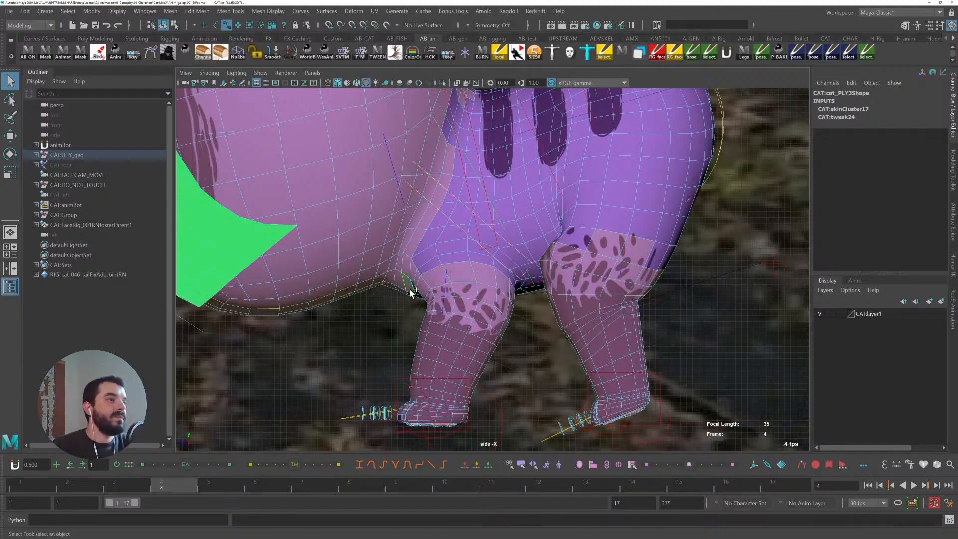
- Create a quick select set named Faces from the selected faces and add it to the shelf
scroll(500, 208, "up", 3)
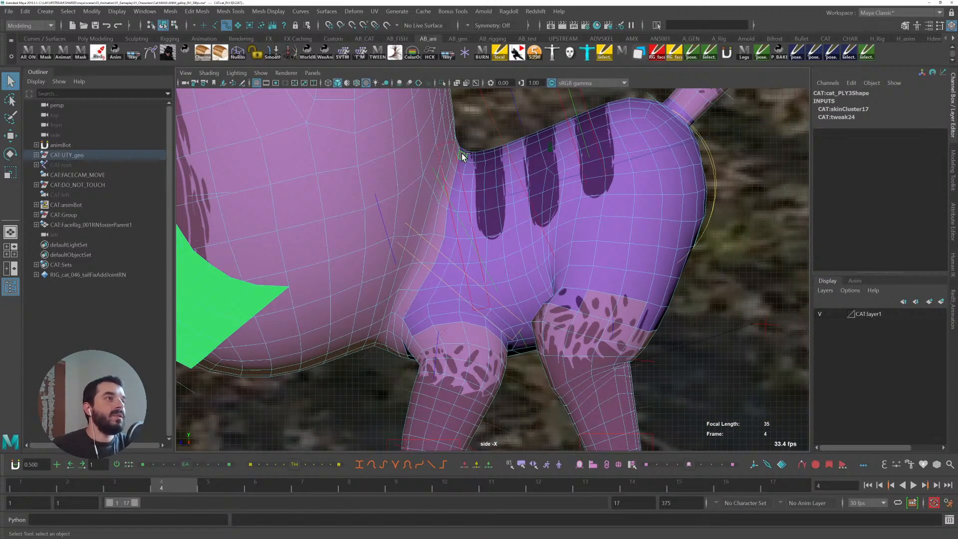
right_click_drag(553, 260, 519, 209, "alt")
middle_click_drag(519, 209, 544, 248, "alt")
right_click_drag(544, 248, 377, 209, "alt")
middle_click_drag(376, 210, 419, 235, "alt")
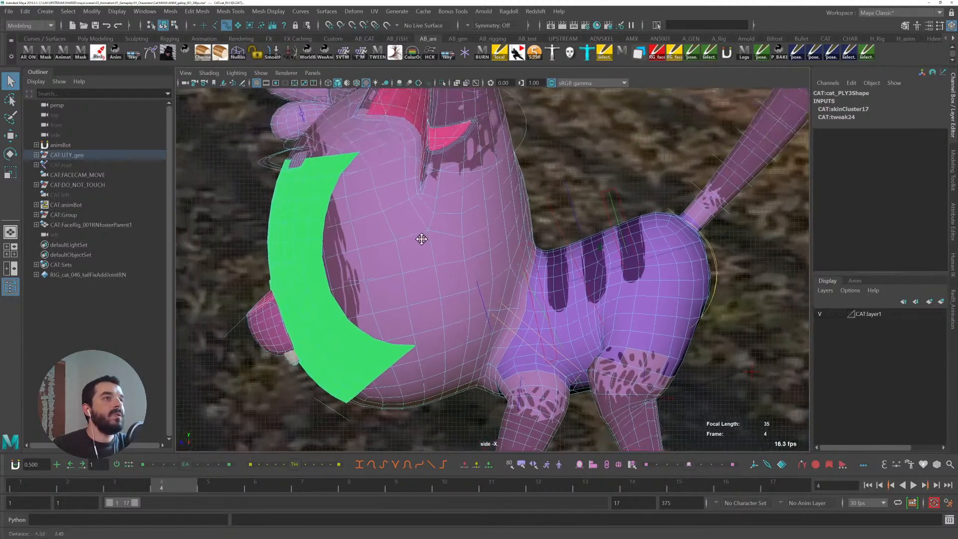
right_click_drag(419, 235, 330, 154, "alt")
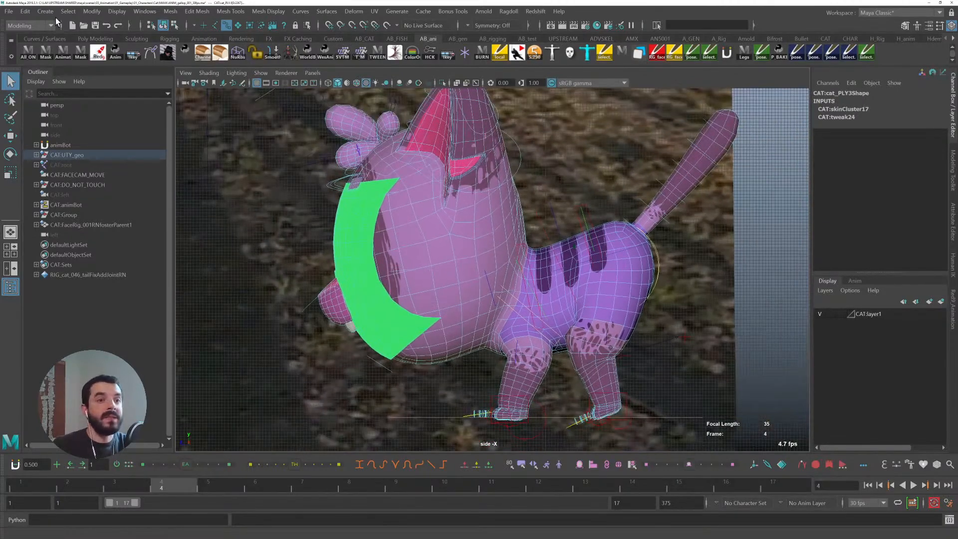
left_click(38, 13)
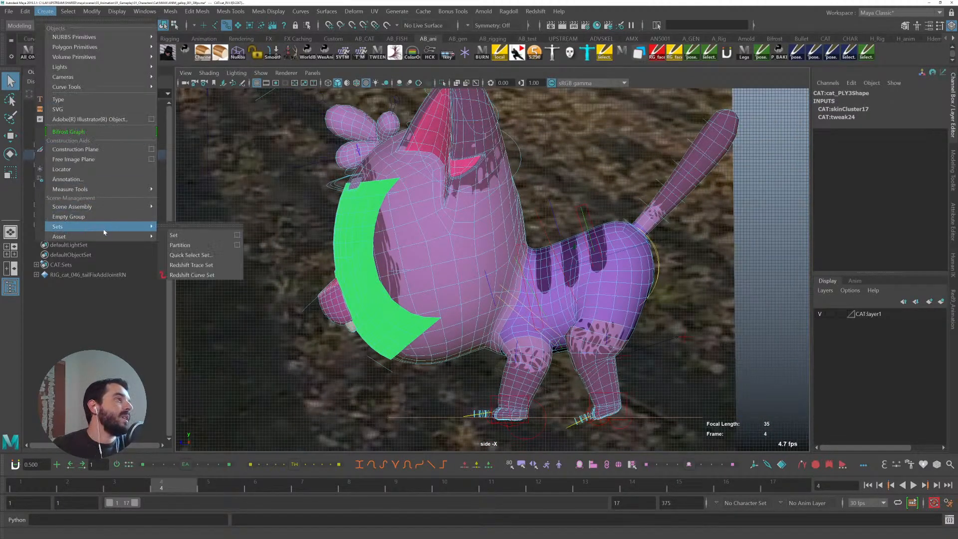
left_click(230, 256)
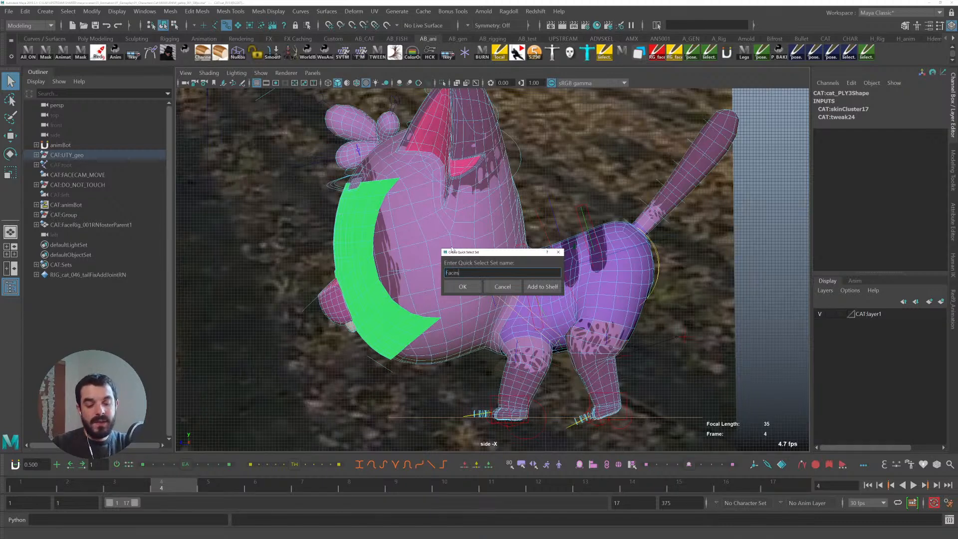
left_click(542, 290)
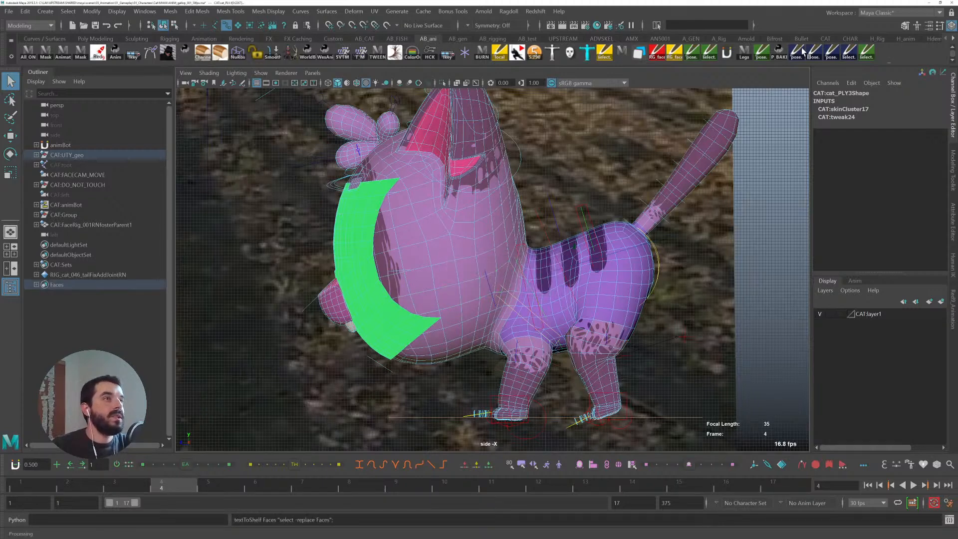
- Select the Faces set, hide the selected faces to check them, then unhide everything
left_click(10, 56)
left_click(61, 134)
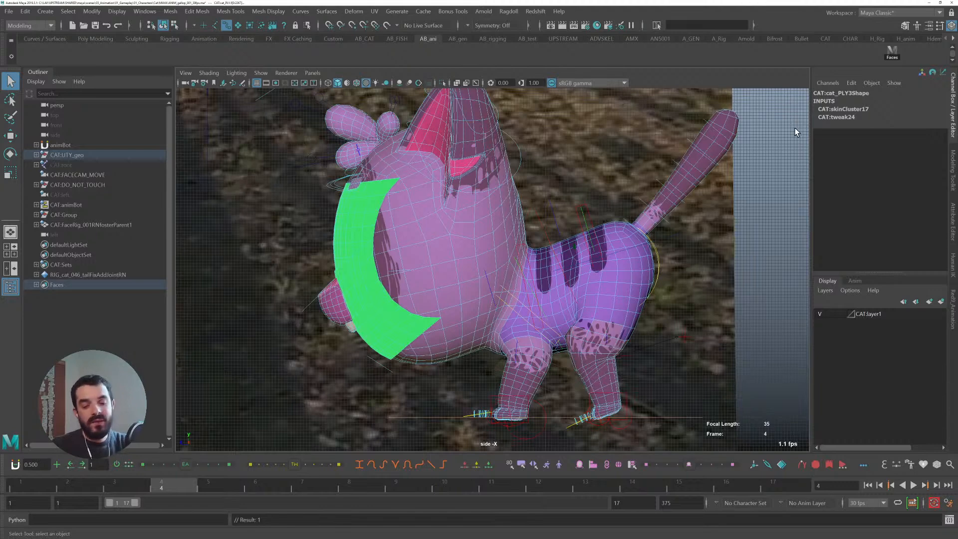
key("ctrl+h")
left_click_drag(683, 167, 508, 194, "alt")
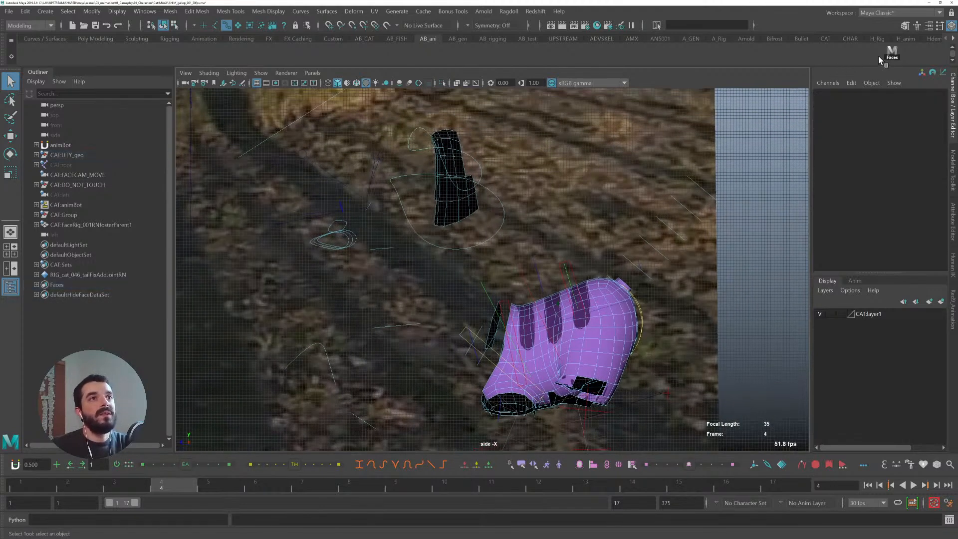
key("ctrl+shift+h")
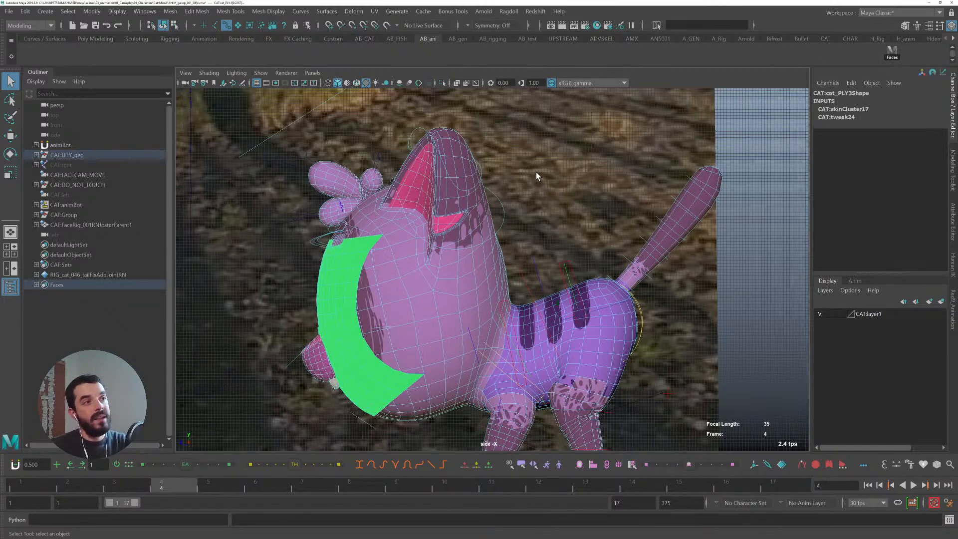
left_click_drag(513, 131, 535, 132)
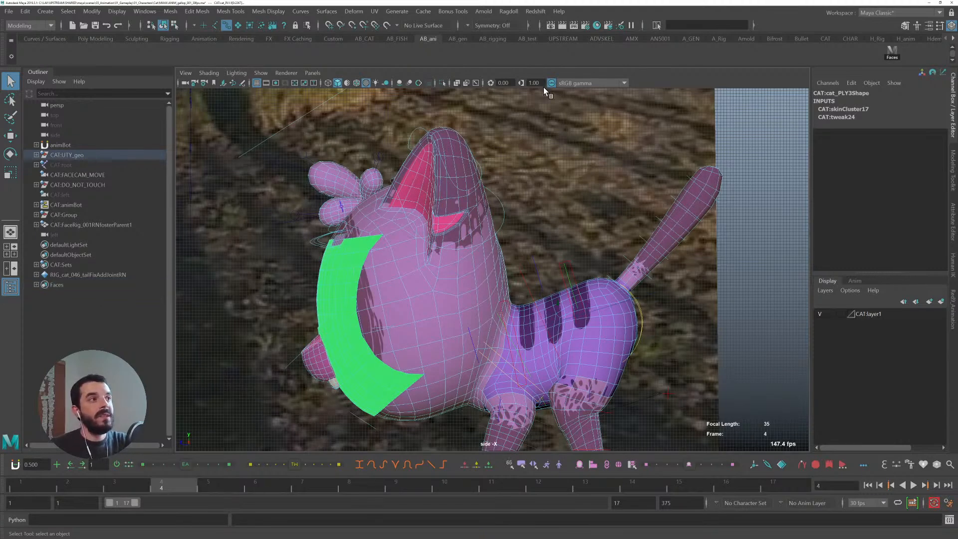
- Create another quick select set named Faces from the selection, add it to the shelf, and deselect
left_click(45, 11)
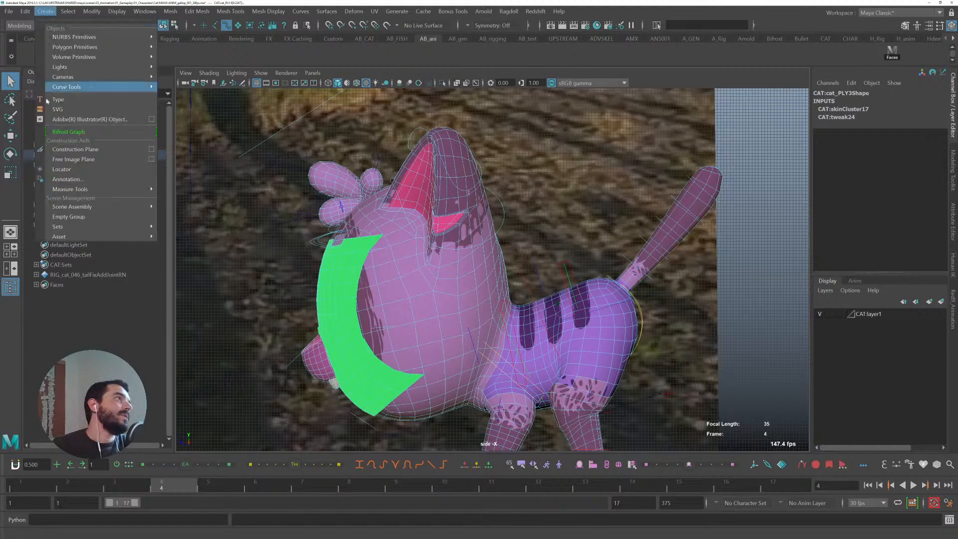
mouse_move(100, 226)
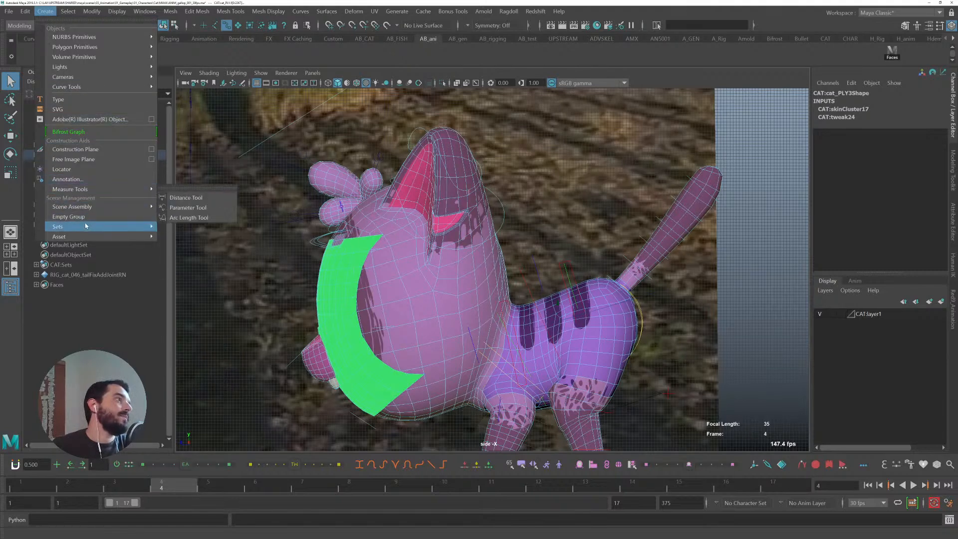
left_click(206, 253)
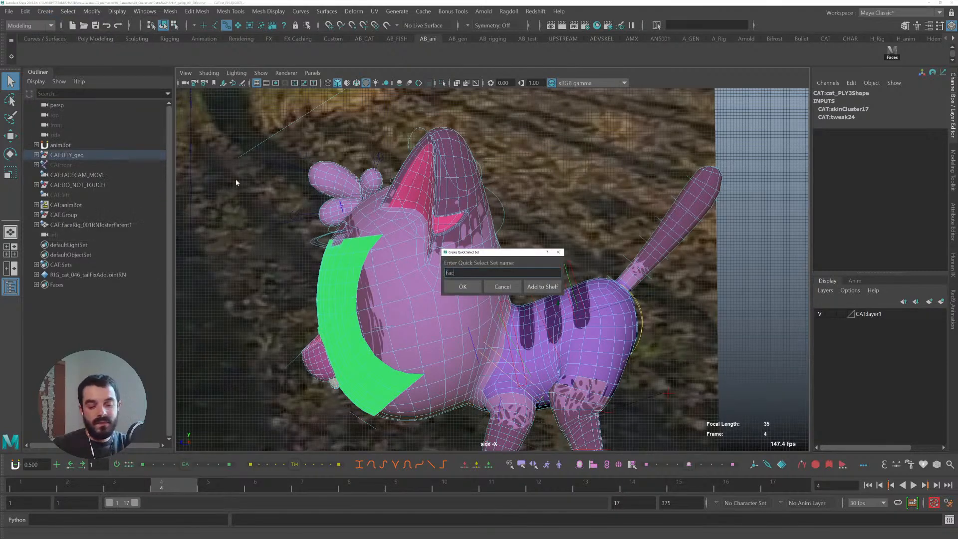
left_click(529, 288)
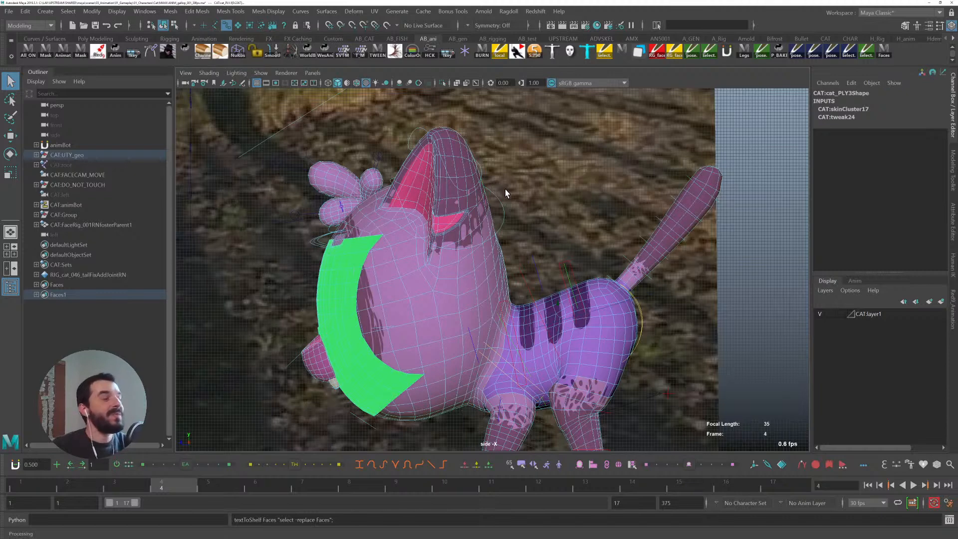
middle_click_drag(607, 223, 593, 207, "alt")
left_click(759, 142)
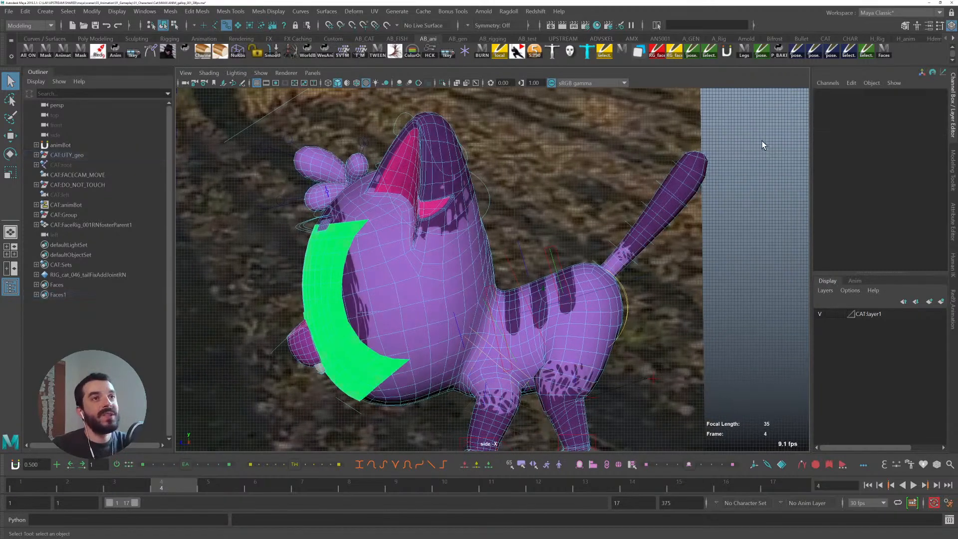
- Select the Faces selection set and hide its faces, switching the viewport to wireframe display
left_click(886, 52)
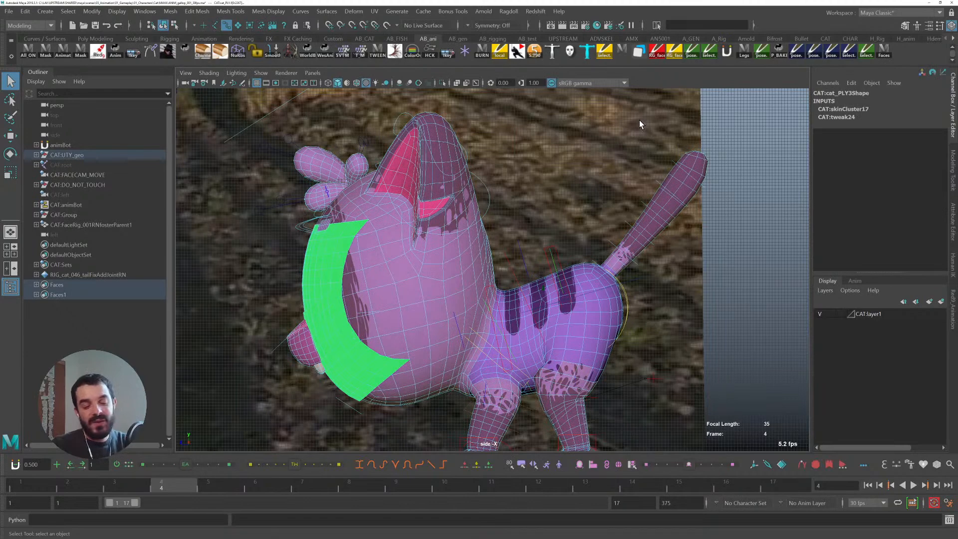
key("ctrl+h")
key("ctrl+shift+h")
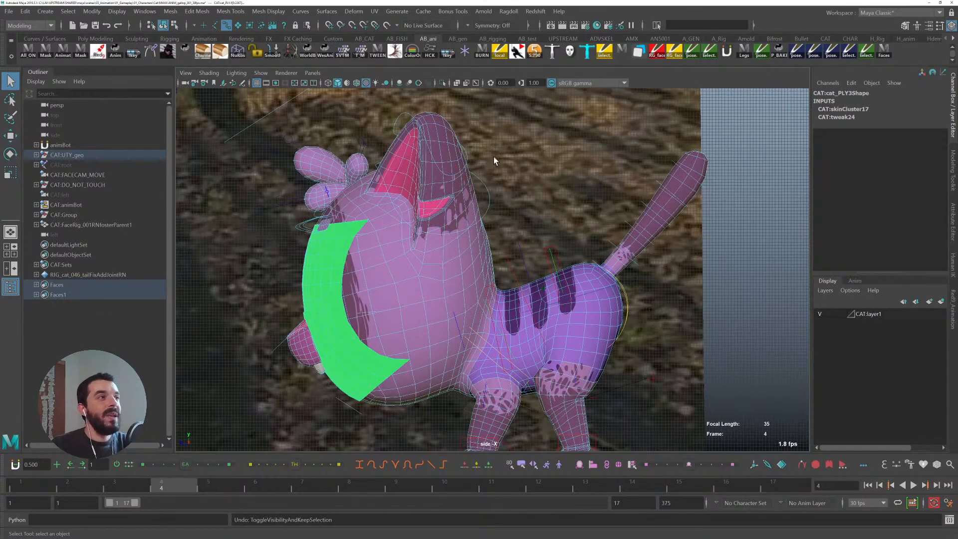
key("4")
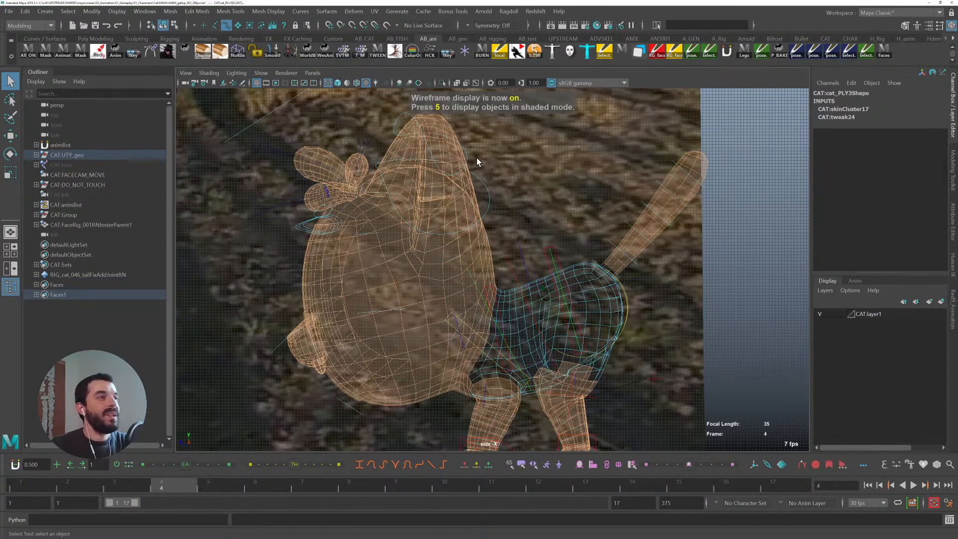
left_click(887, 52)
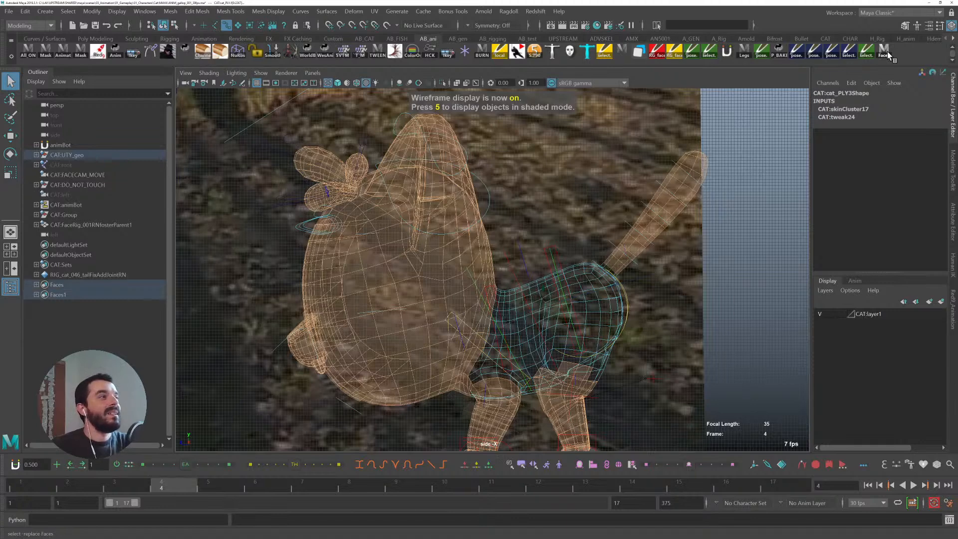
key("ctrl+z")
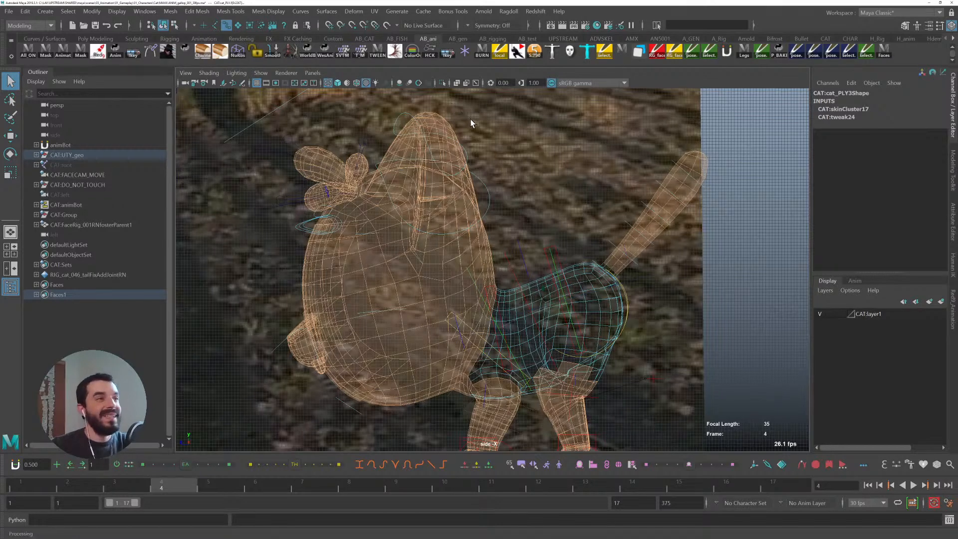
key("ctrl+h")
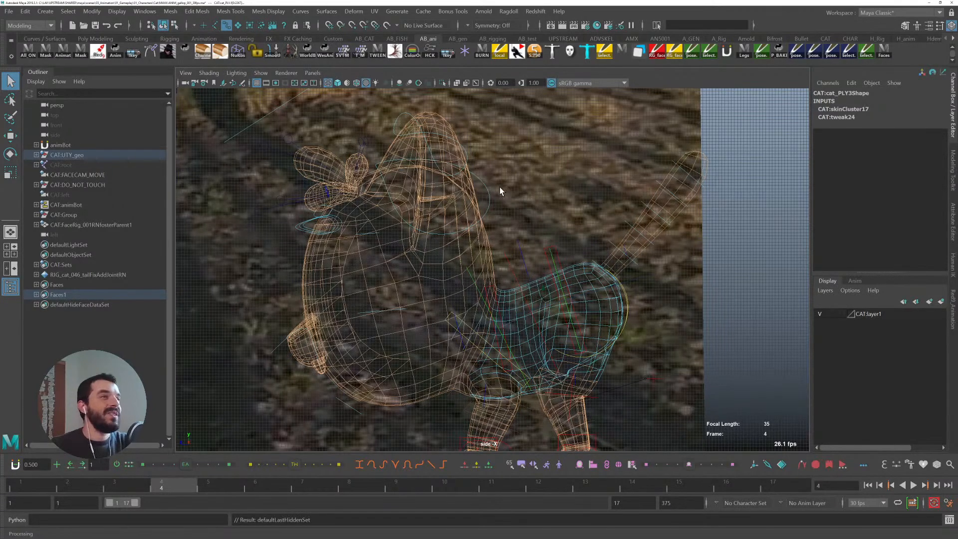
- Return to textured shaded display and, in the perspective view, hide the remaining head faces so only the torso shows
key("5")
key("6")
left_click(753, 239)
key("space")
left_click_drag(595, 291, 588, 189)
left_click_drag(466, 243, 614, 226, "alt")
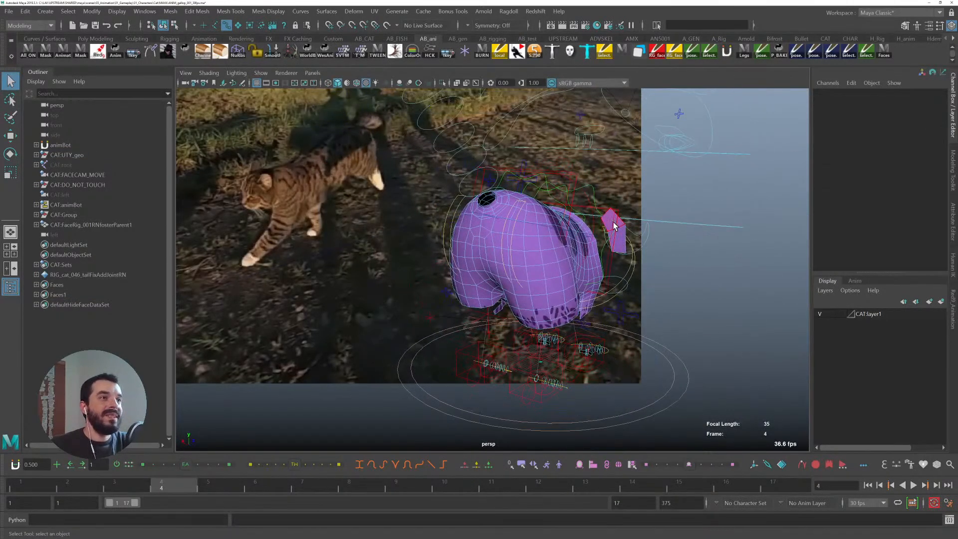
left_click(615, 226)
left_click(620, 241, "shift")
key("ctrl+h")
- Select the cat's root control and raise it slightly at frame 1
left_click(719, 293)
left_click_drag(595, 270, 629, 274, "alt")
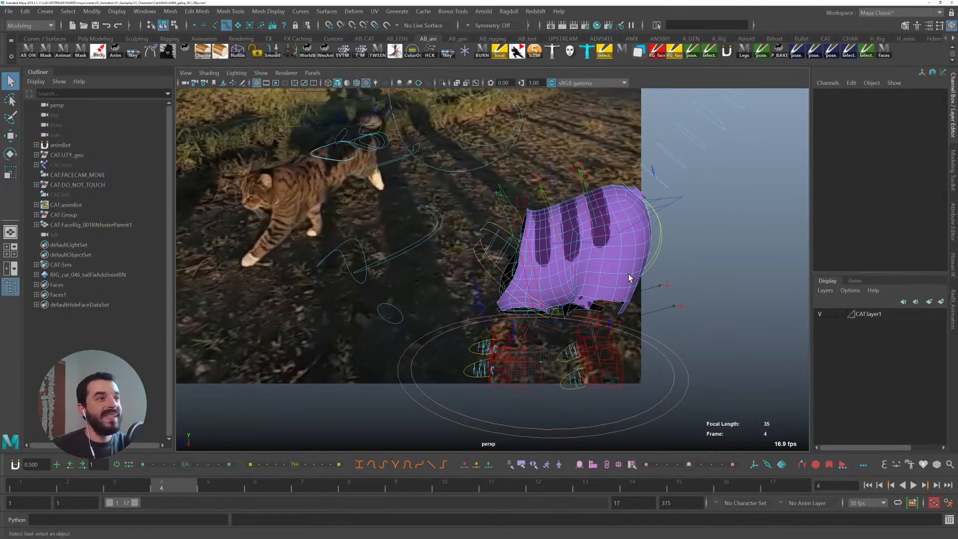
key("alt+v")
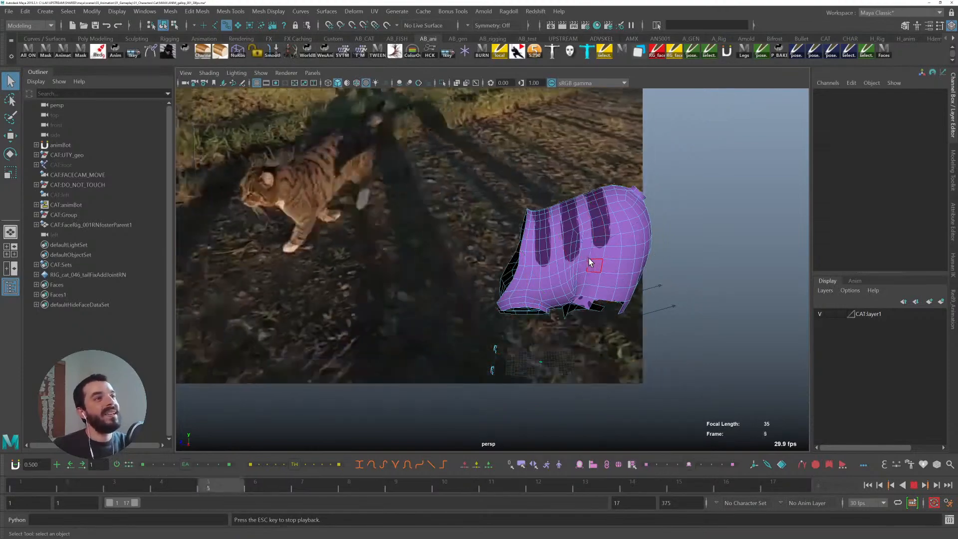
key("alt+v")
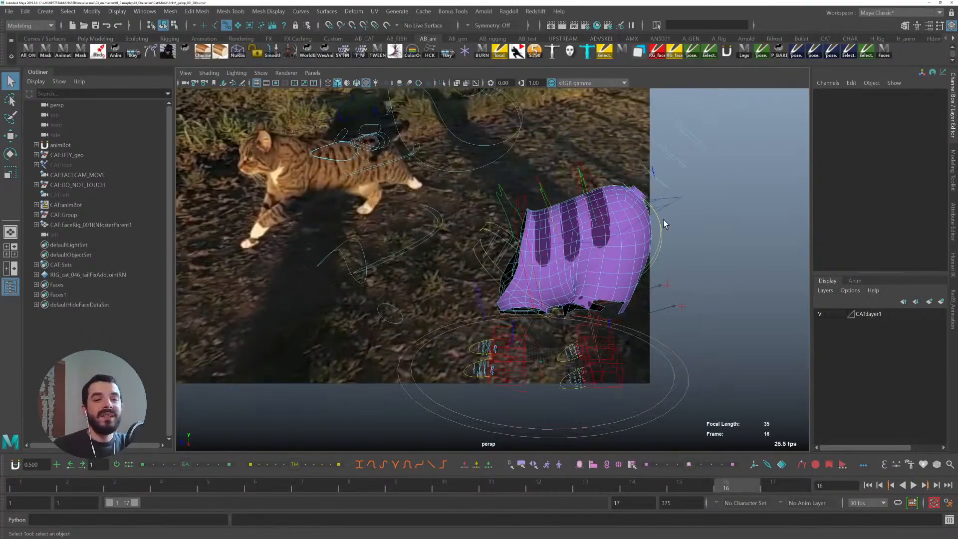
left_click(678, 196)
left_click(21, 486)
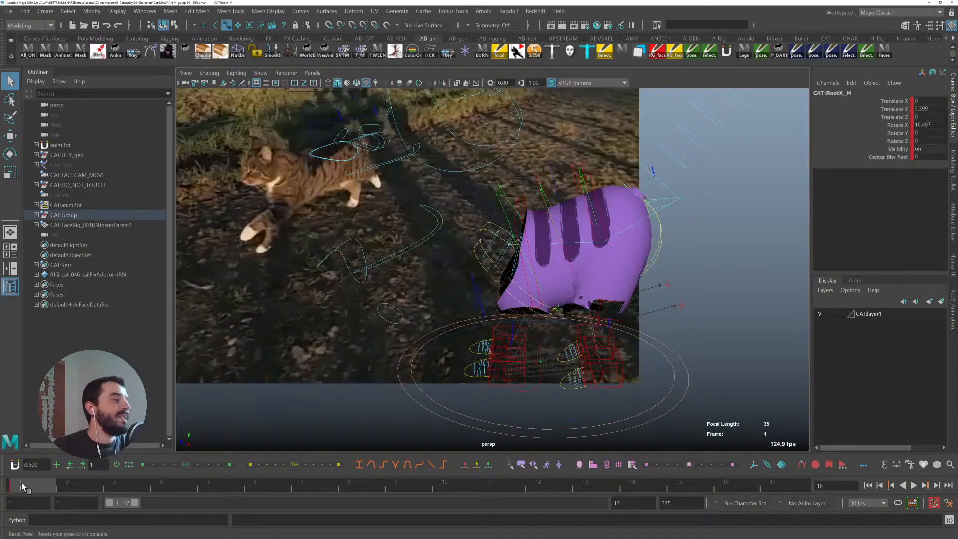
key("w")
left_click_drag(472, 317, 486, 308, "alt")
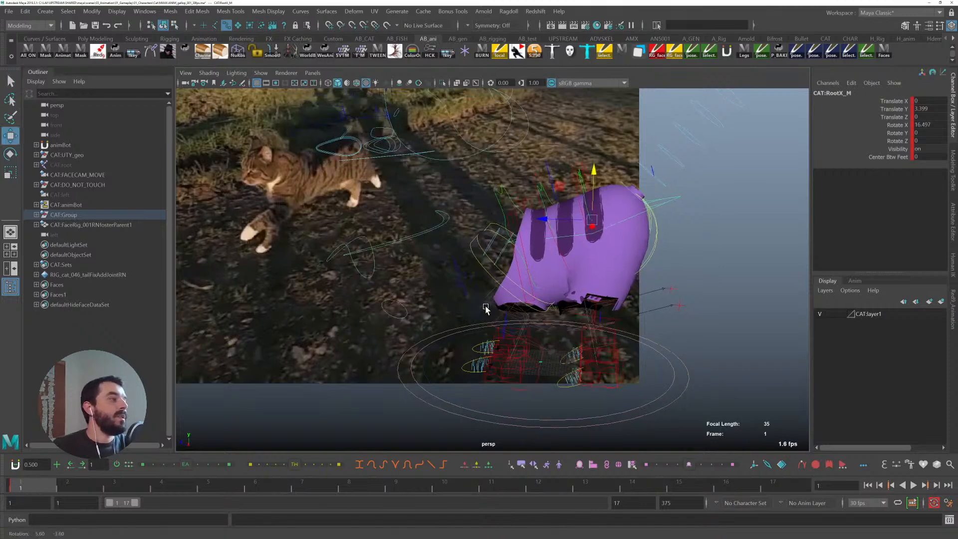
left_click_drag(591, 180, 587, 175)
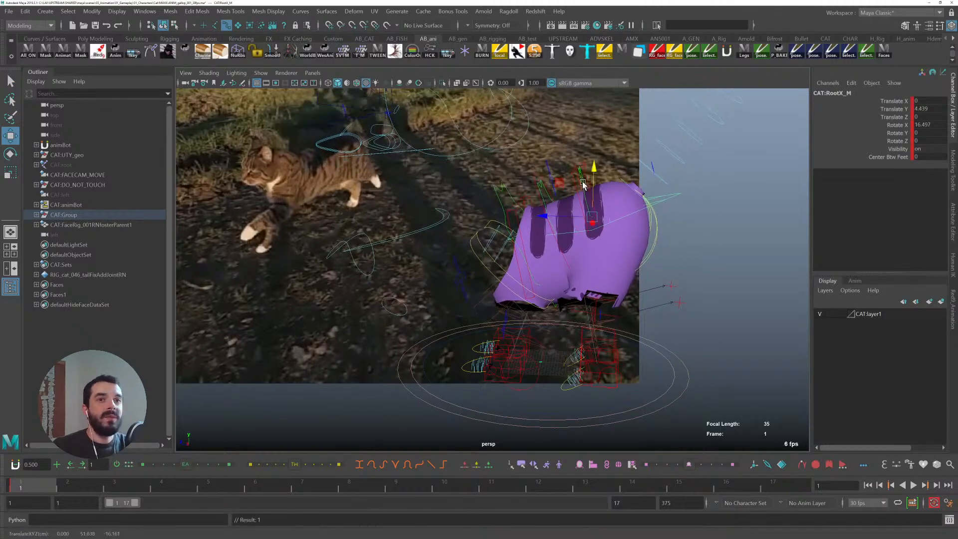
- At frame 4, rotate the root control forward to about 24 degrees and raise it, stepping between keys to compare
left_click(104, 484)
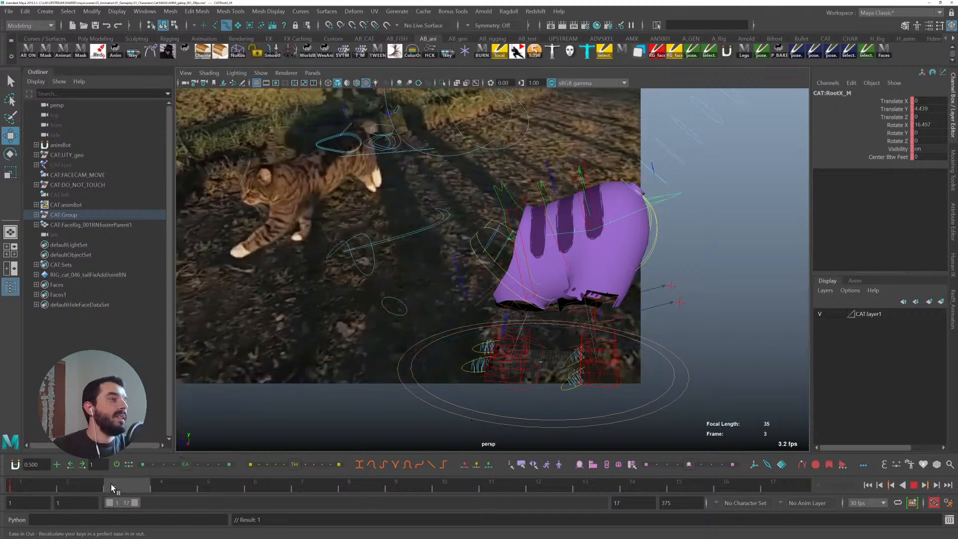
key("alt+v")
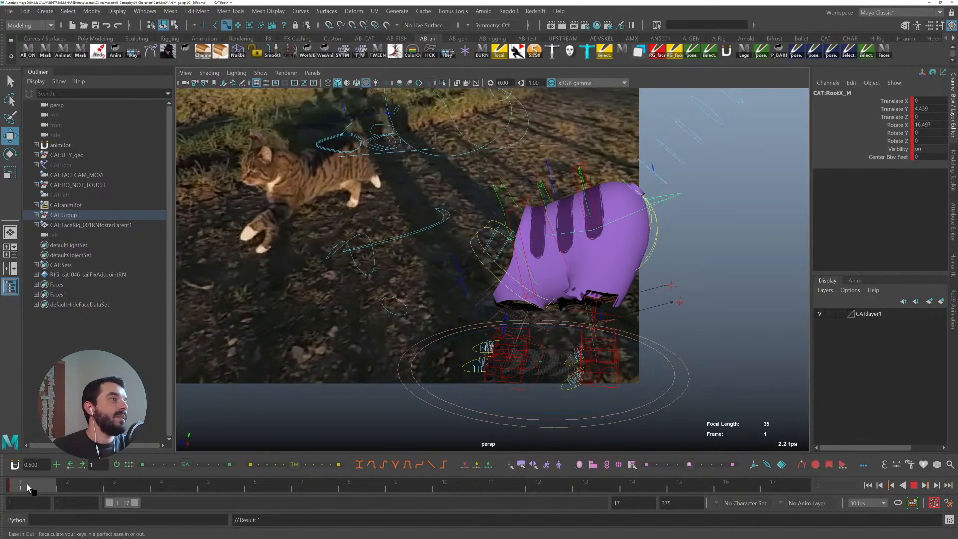
mouse_move(241, 483)
left_mouse_down()
mouse_move(43, 477)
mouse_move(161, 480)
left_mouse_up()
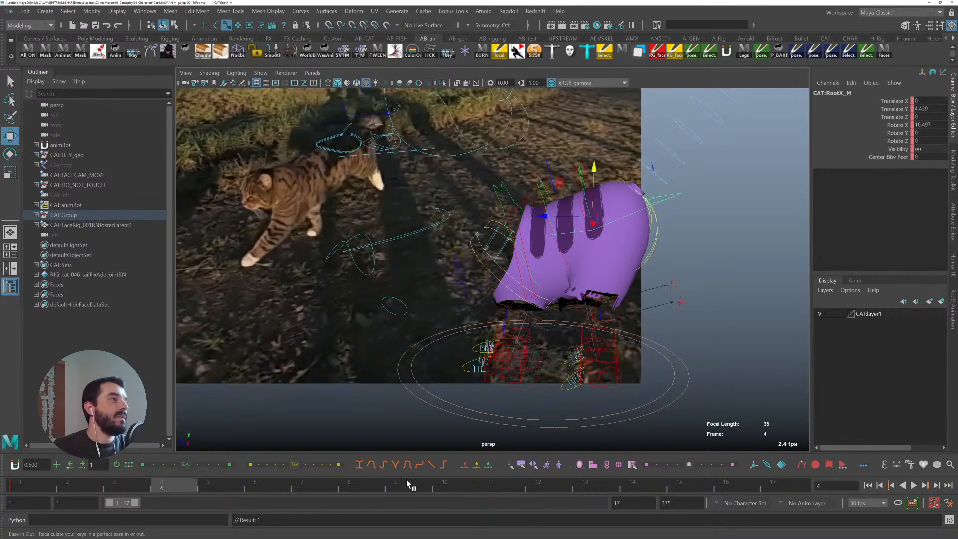
key("e")
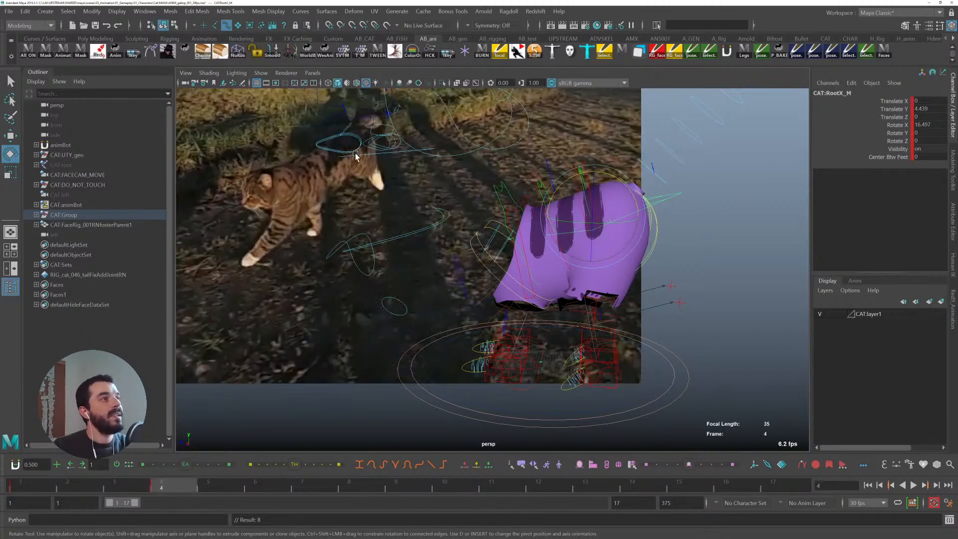
key("comma")
key("period")
key("comma")
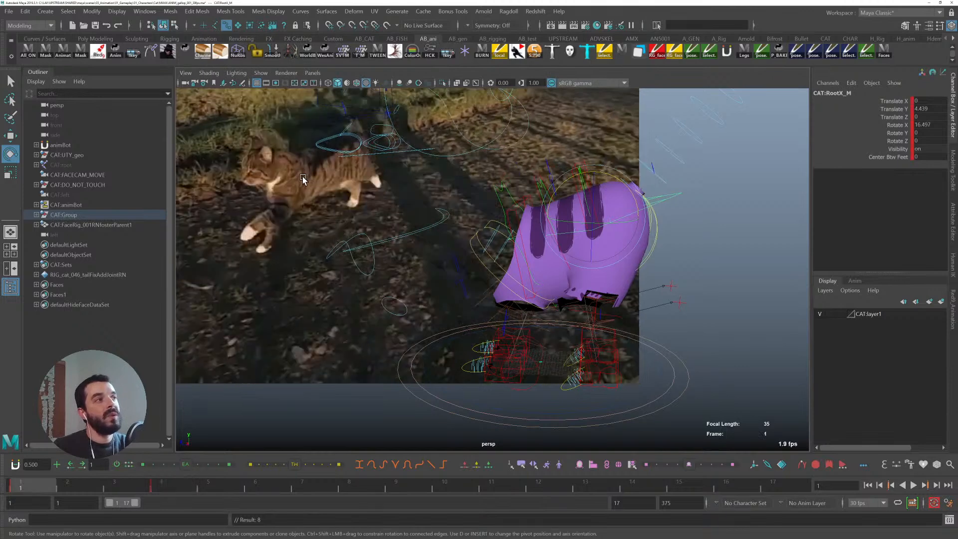
key("period")
key("w")
key("e")
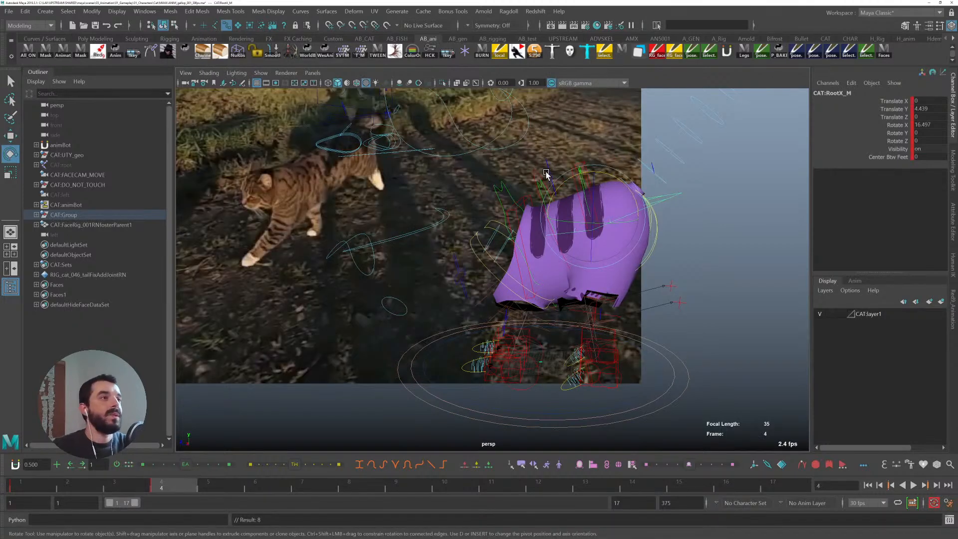
left_click_drag(559, 182, 592, 174)
key("w")
key("comma")
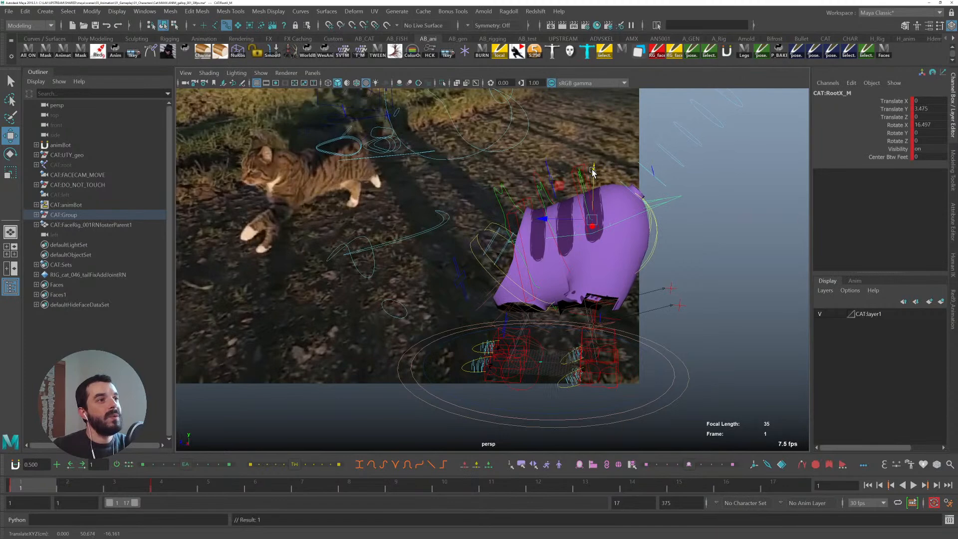
key("period")
key("comma")
key("period")
key("comma")
key("period")
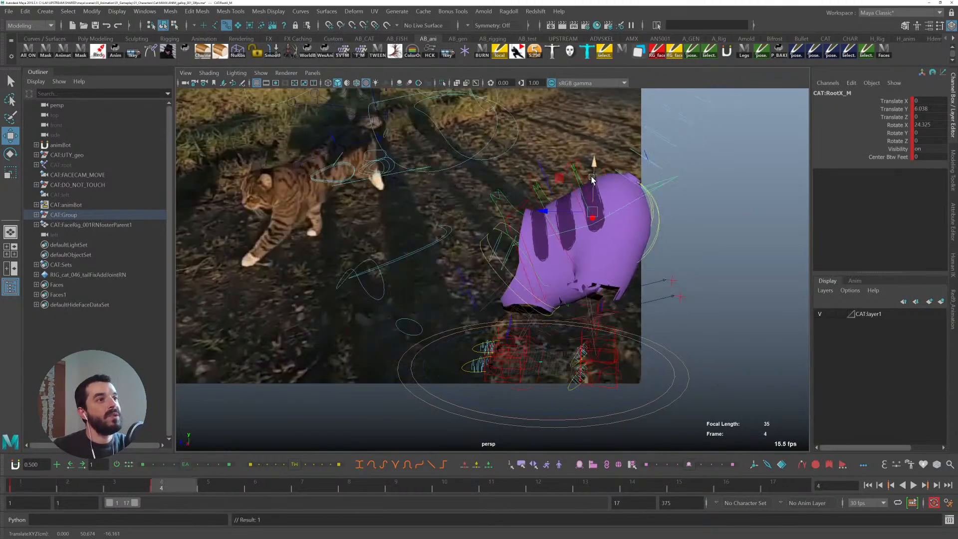
- Increase the root's forward rotation to about 26.7 degrees and lower it slightly at frame 4
key("e")
left_click_drag(607, 170, 606, 173)
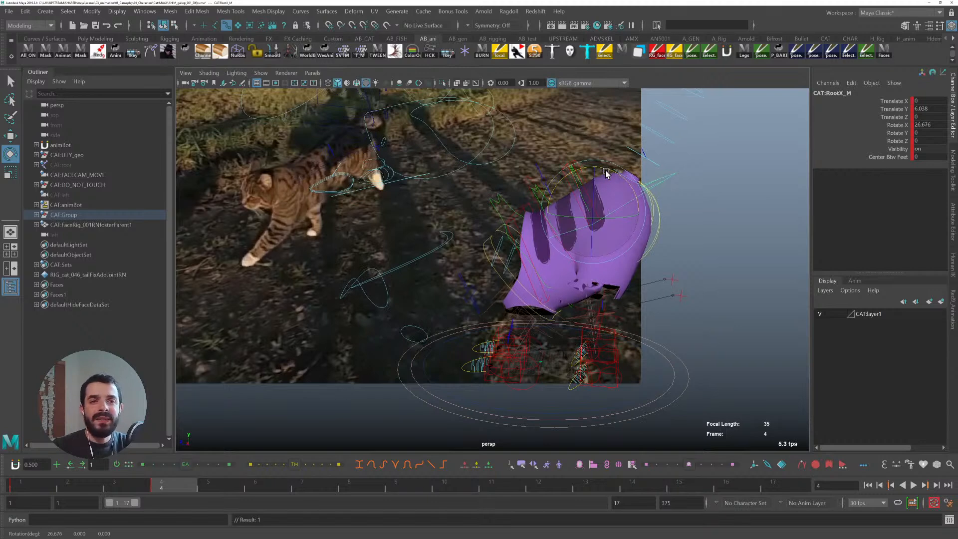
key("comma")
key("period")
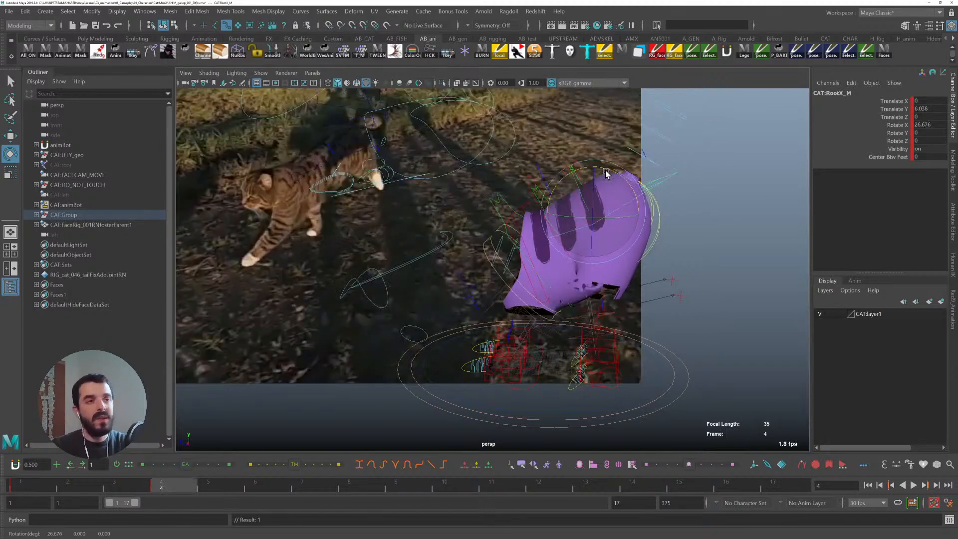
key("comma")
key("period")
key("comma")
key("period")
key("w")
left_click_drag(591, 174, 603, 179)
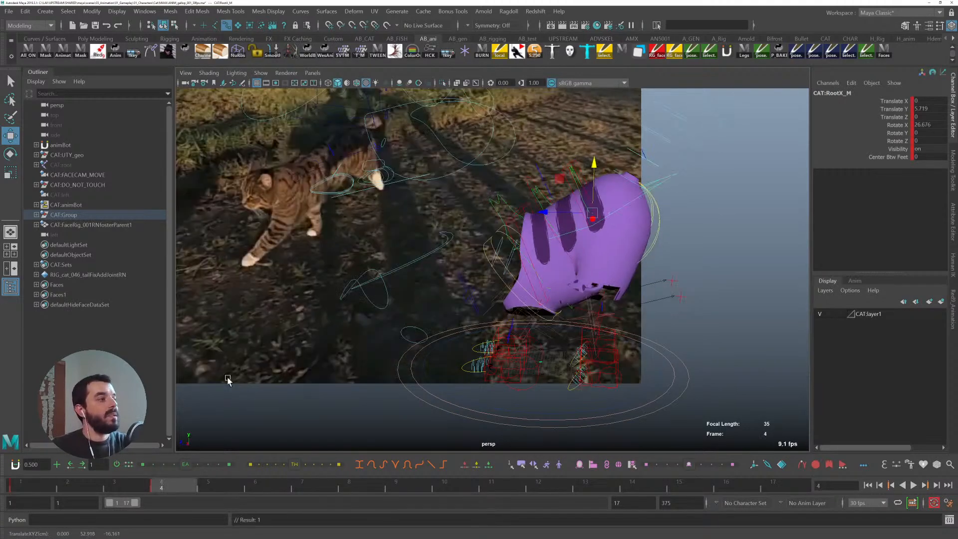
- Play back the animation and set a key on the root control at frame 17
key("alt+v")
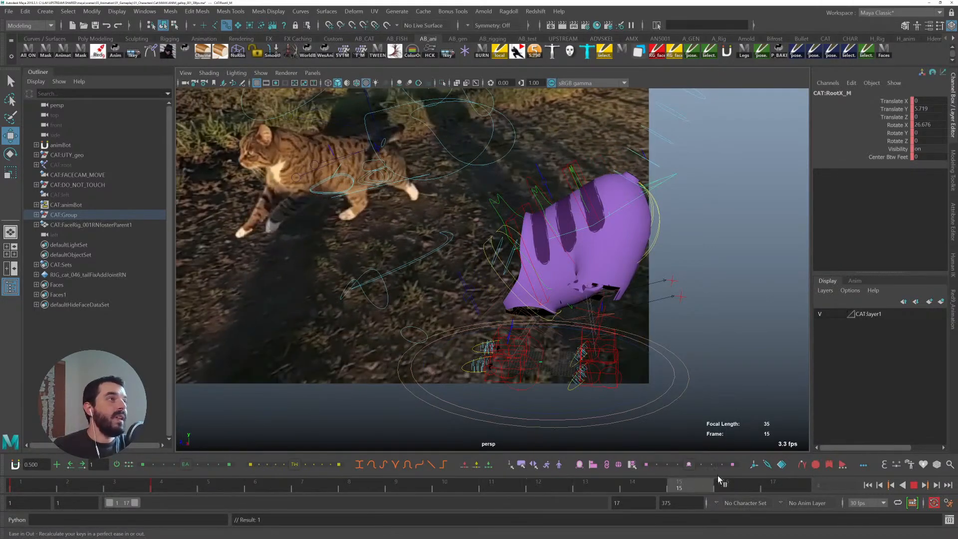
mouse_move(543, 472)
left_mouse_down()
mouse_move(447, 475)
mouse_move(723, 473)
mouse_move(663, 466)
mouse_move(717, 470)
mouse_move(701, 473)
left_mouse_up()
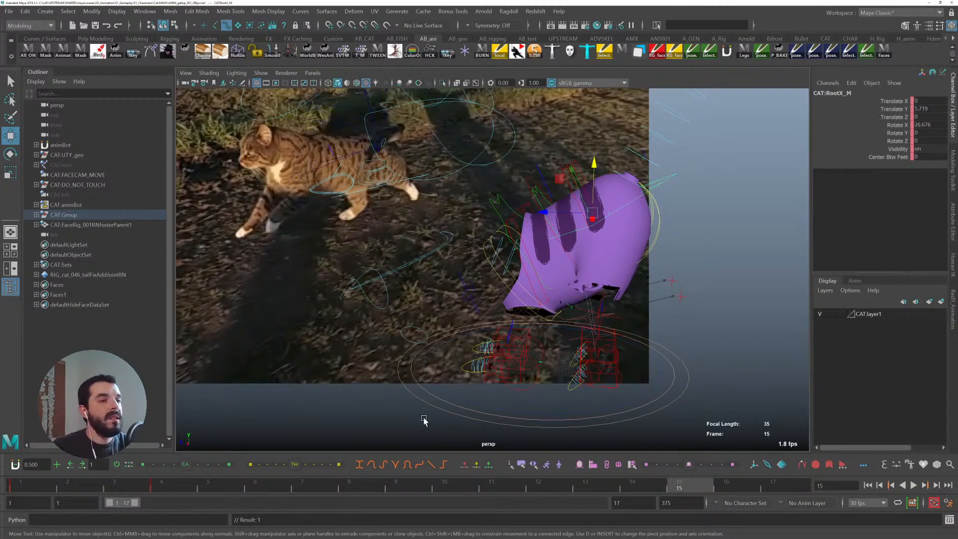
left_click(22, 484)
middle_click_drag(24, 485, 778, 485)
key("s")
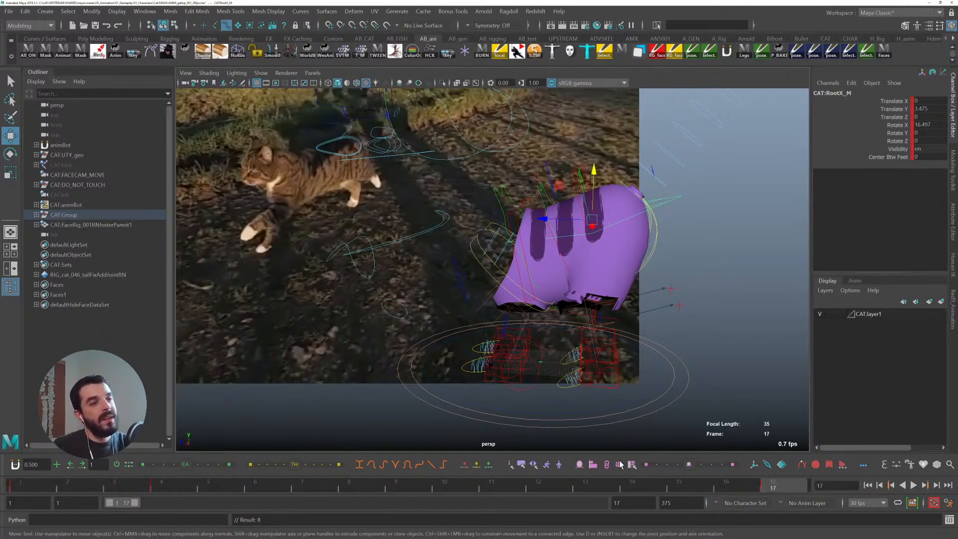
- At frame 15, set the root's Translate Y and Rotate X to 0, then raise the root by hand
left_click_drag(702, 481, 679, 482)
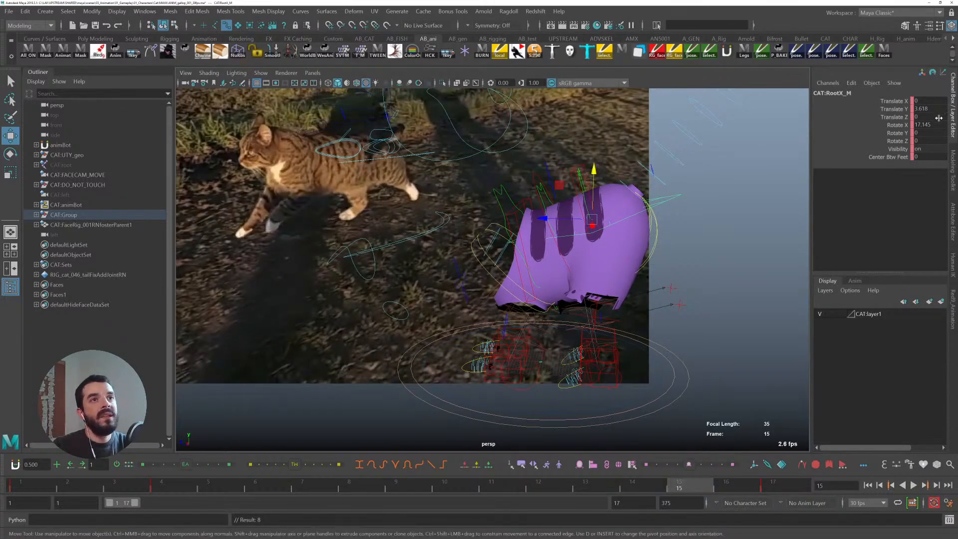
type("0")
key("Return")
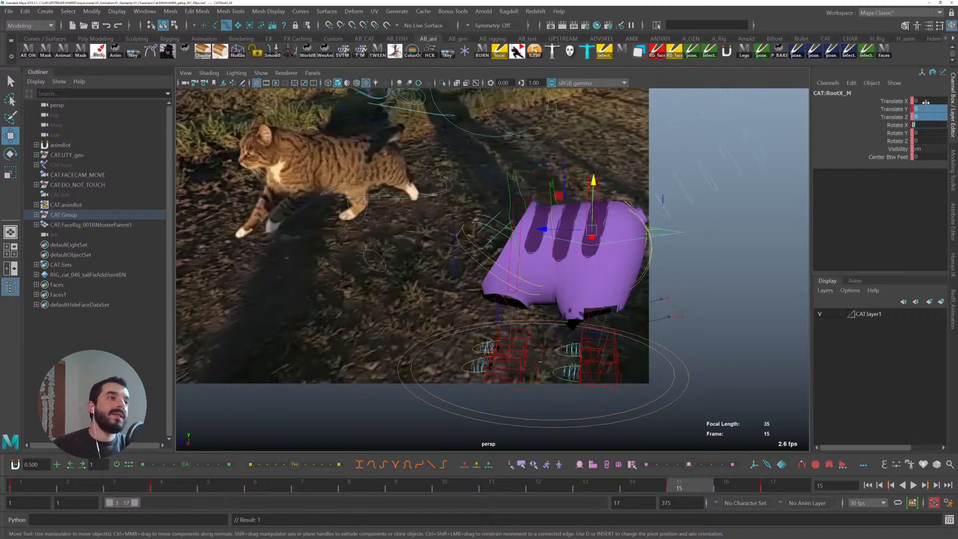
left_click_drag(593, 180, 588, 205)
key("e")
key("w")
key("period")
key("comma")
key("period")
key("alt+v")
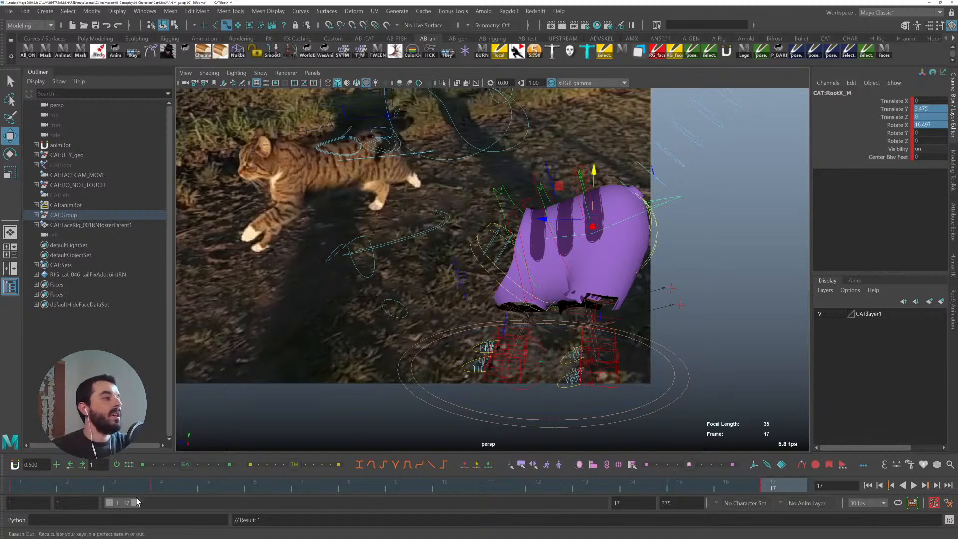
- Extend the playback range end to frame 23 and scrub through the animation against the reference
left_click_drag(135, 502, 144, 504)
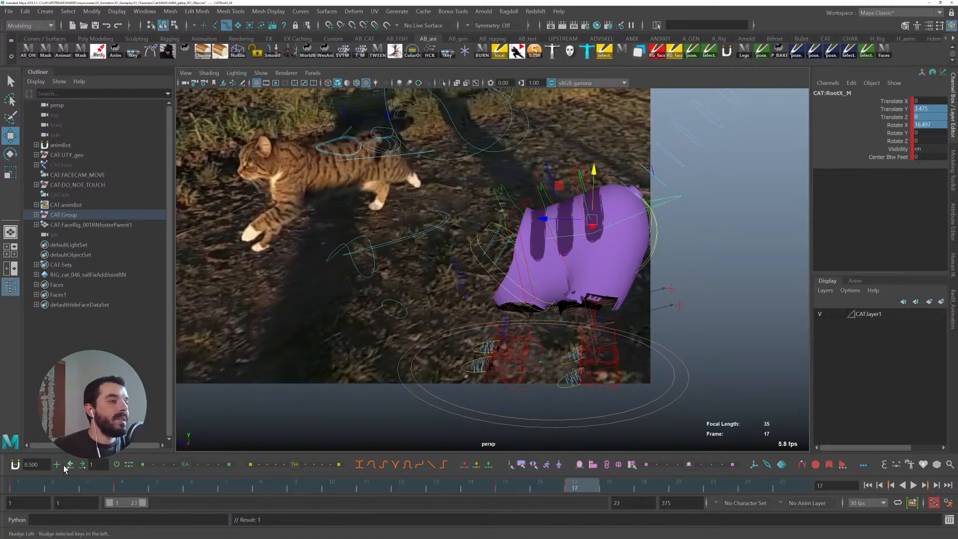
left_click(22, 488)
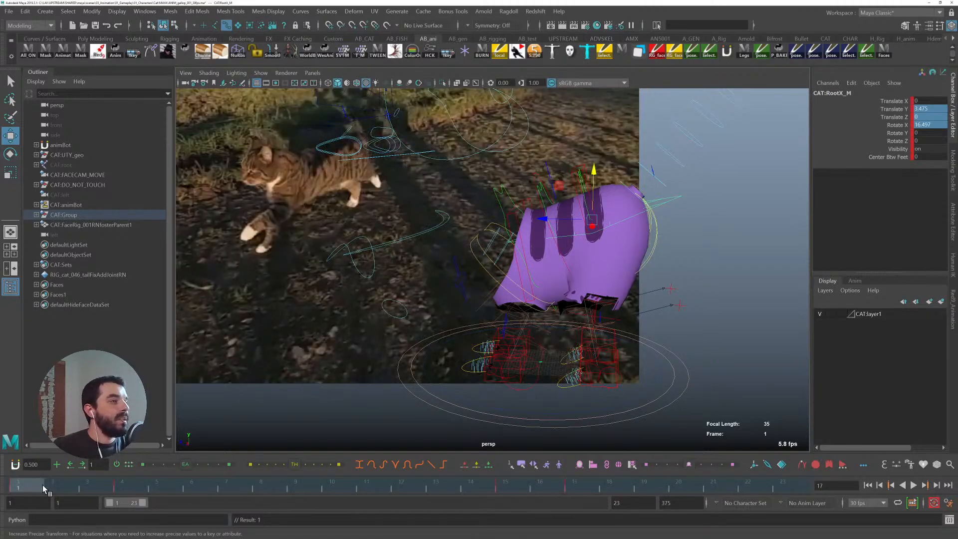
left_click_drag(43, 484, 571, 494)
left_click(129, 488)
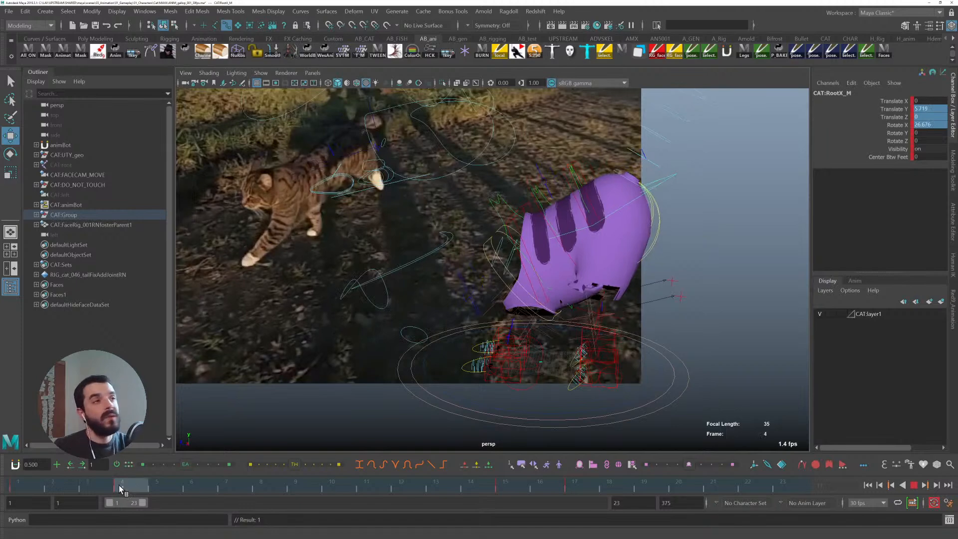
left_click(27, 485)
left_click_drag(27, 484, 567, 488)
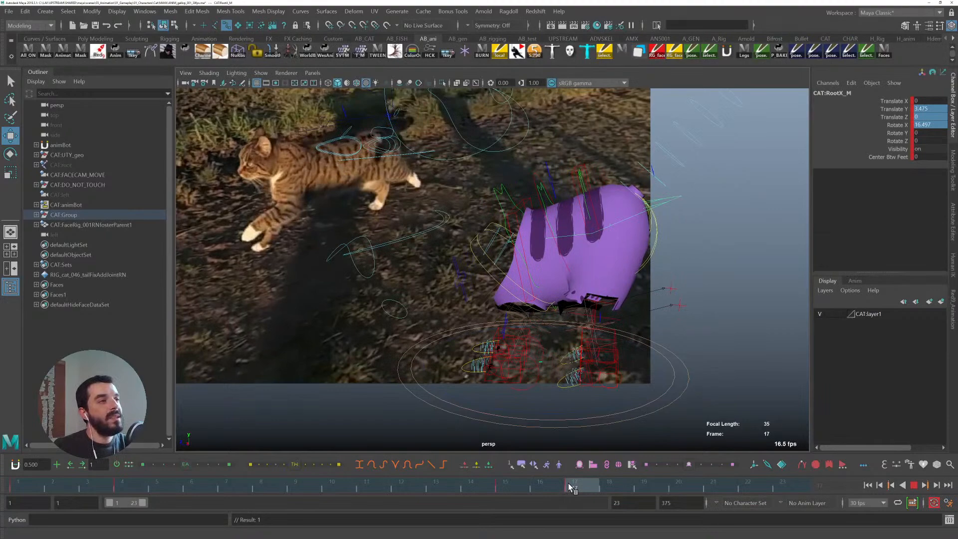
left_click(29, 486)
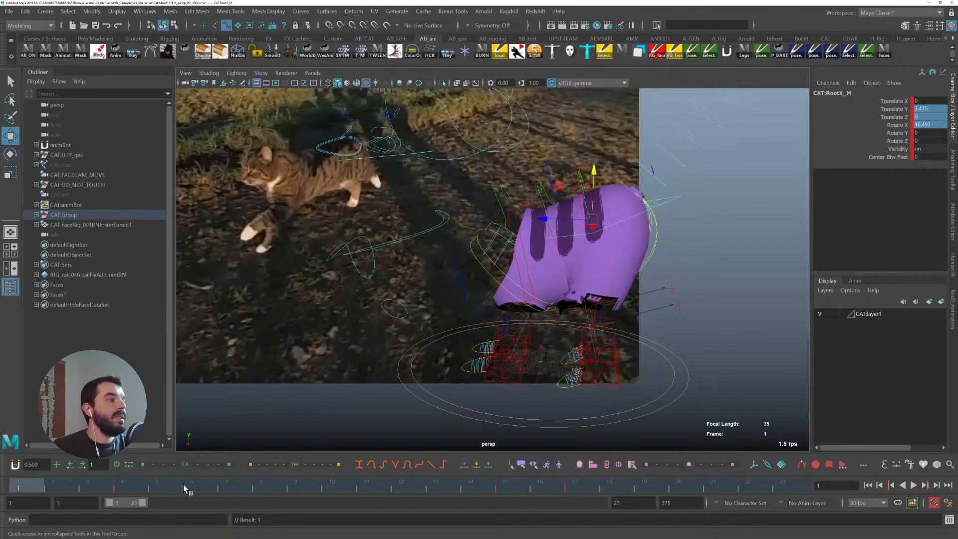
- Move the root's later keys further along the timeline toward frame 20
left_click(508, 489)
left_click_drag(512, 489, 574, 489)
left_click(118, 491)
left_click(670, 491)
mouse_move(670, 488)
left_mouse_down()
mouse_move(660, 481)
mouse_move(676, 482)
left_mouse_up()
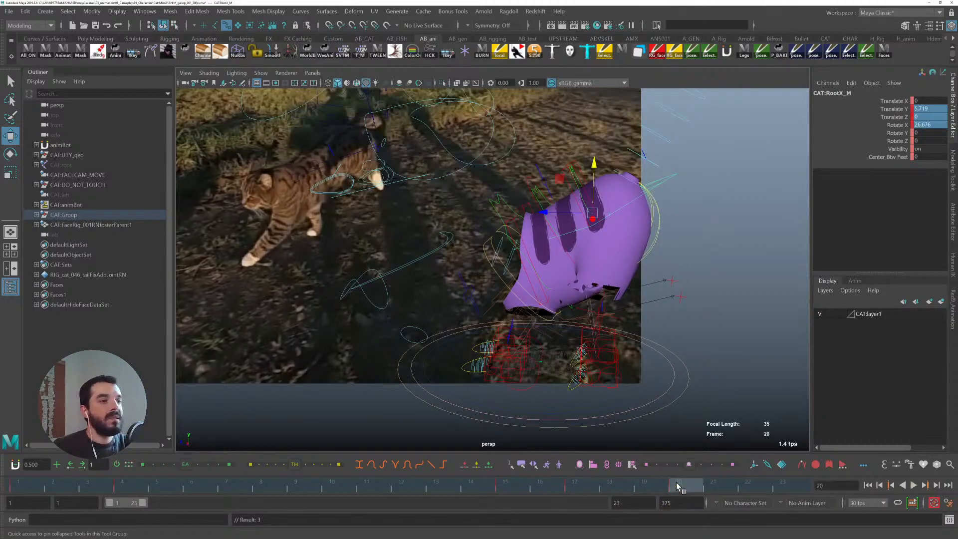
- Scrub to frame 17, clear the root's key there, and play back the animation
left_click_drag(519, 488, 576, 484)
right_click(576, 487)
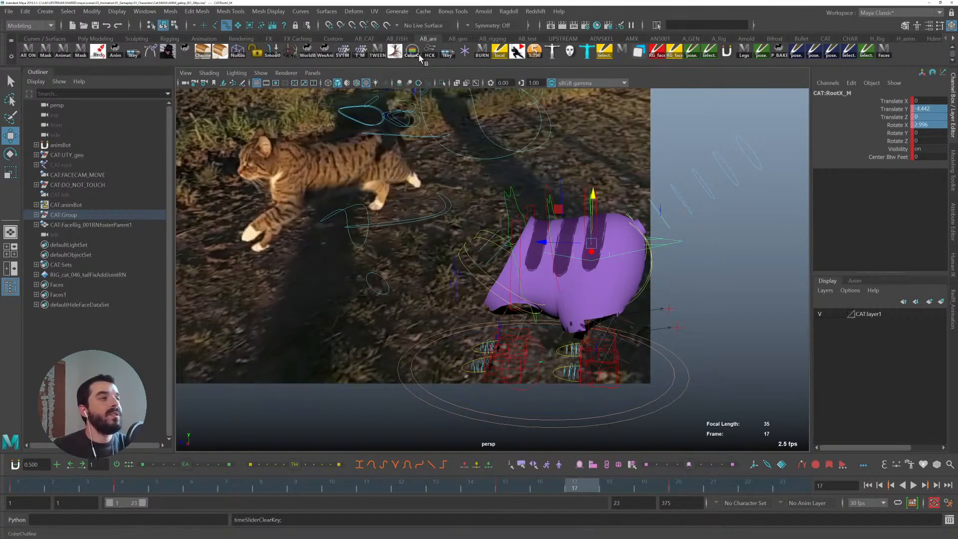
key("alt+v")
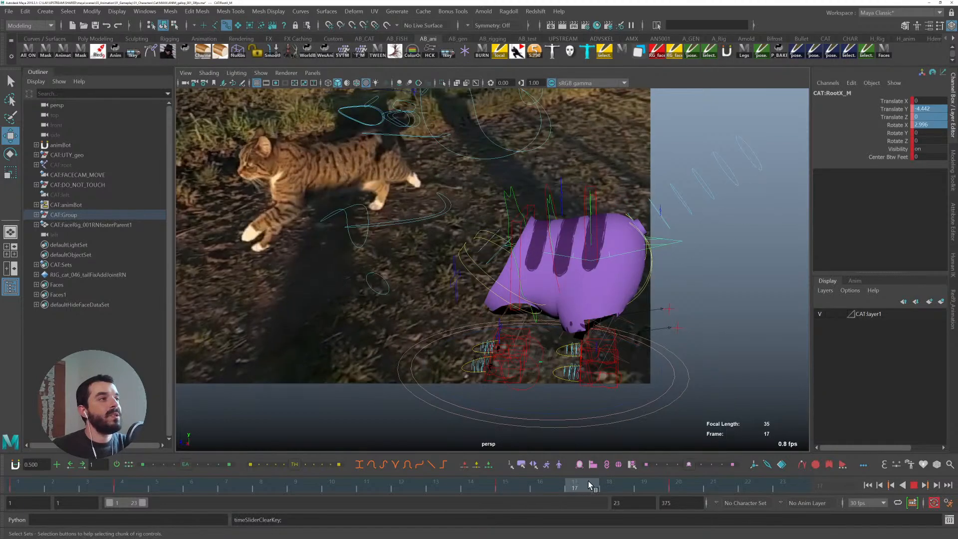
key("alt+v")
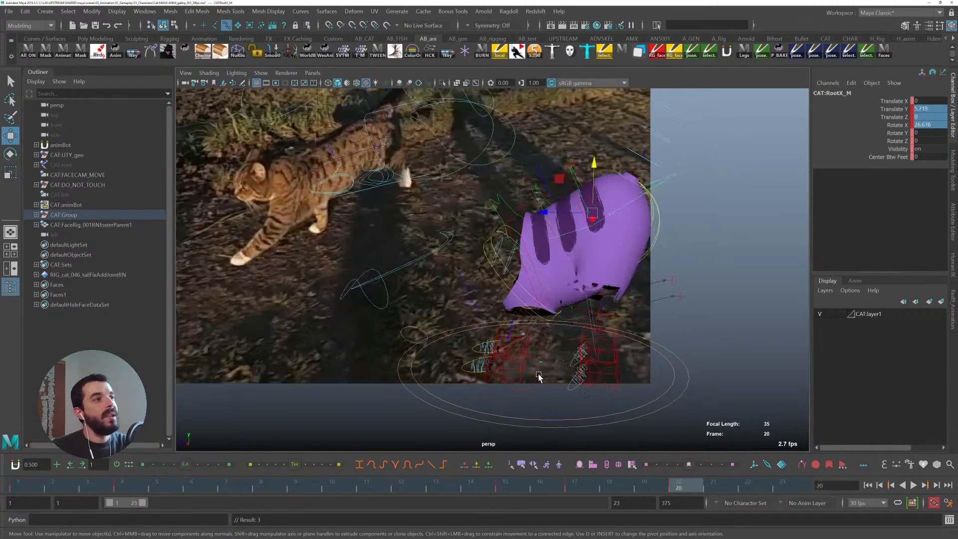
- Step between keys and, at frame 17, lower the root control and rotate it forward
key("comma")
key("period")
key("period")
key("comma")
key("comma")
key("period")
key("period")
key("comma")
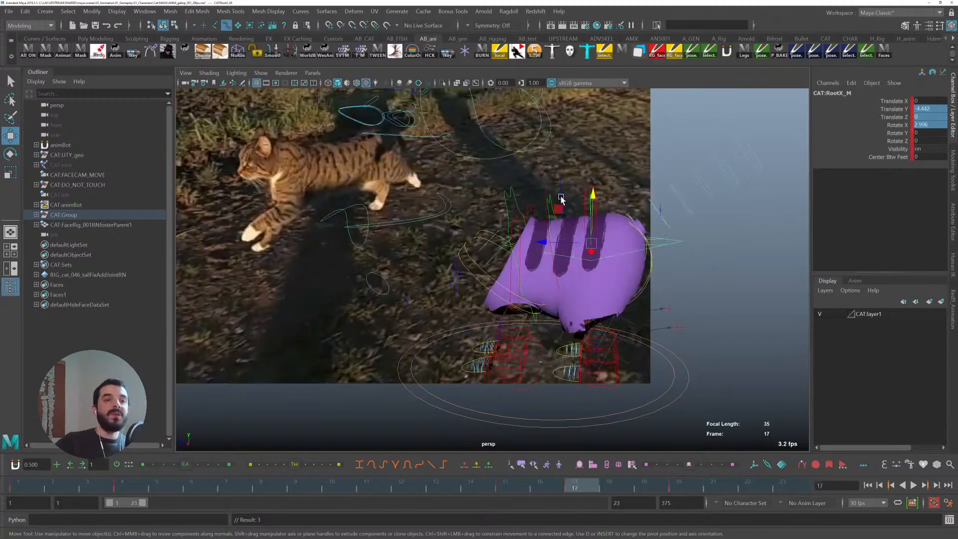
left_click_drag(604, 201, 569, 205)
key("e")
- Step back and forth between the keys at frames 17 and 20 to compare the root pose with the reference cat
key("comma")
key("period")
key("comma")
key("period")
key("period")
key("period")
key("period")
key("period")
key("period")
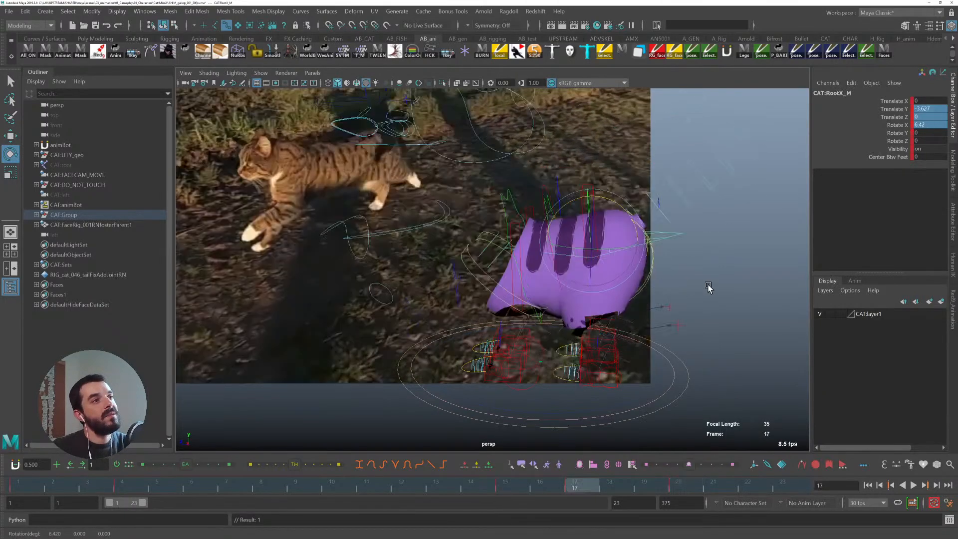
key("comma")
key("comma")
key("period")
key("period")
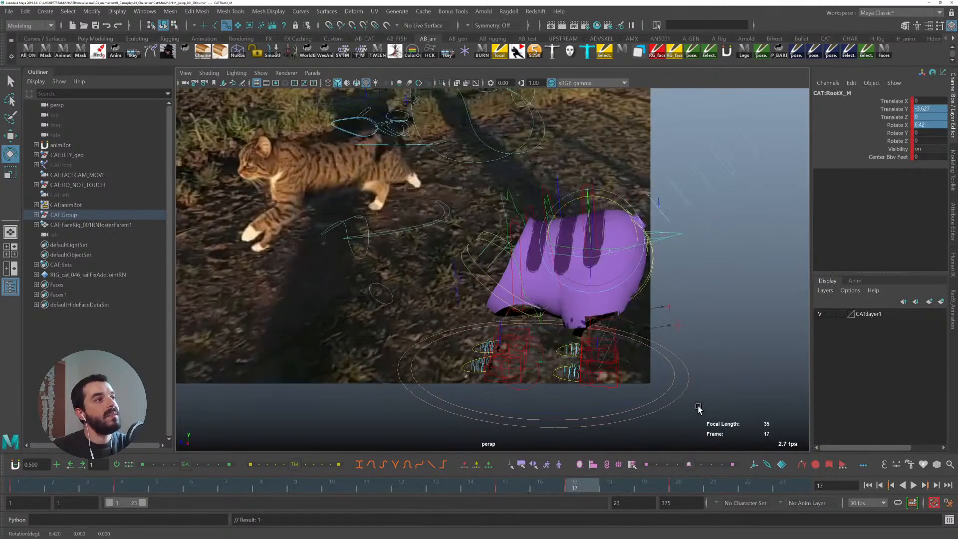
key("comma")
key("comma")
key("period")
key("comma")
key("period")
key("comma")
key("period")
key("comma")
key("period")
key("comma")
key("period")
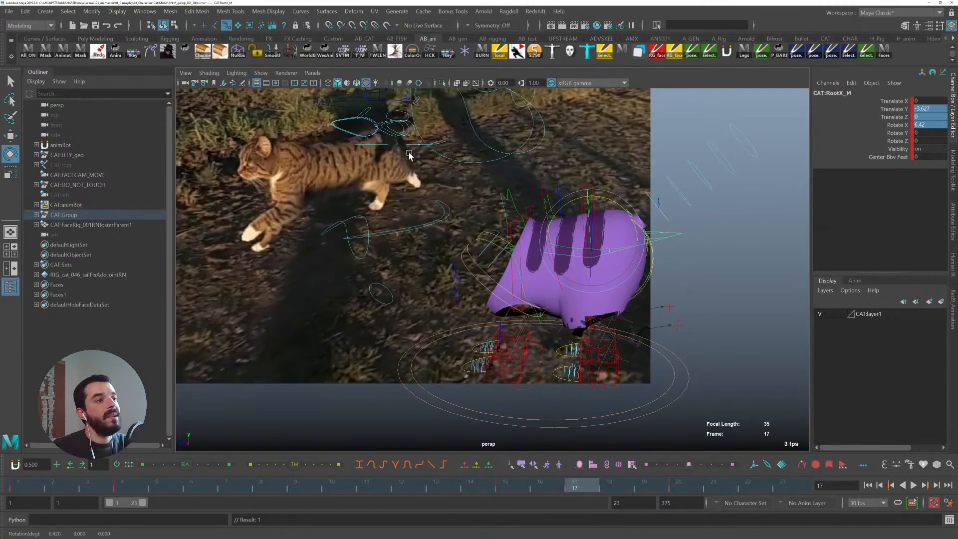
key("comma")
key("period")
key("period")
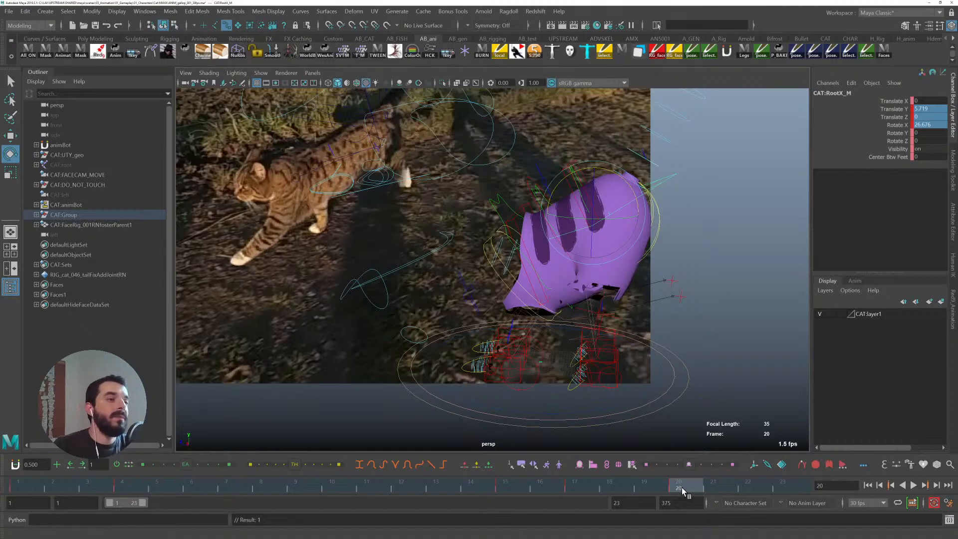
- Play back and step through the root's keys from the start to check the body bounce against the reference
key("alt+v")
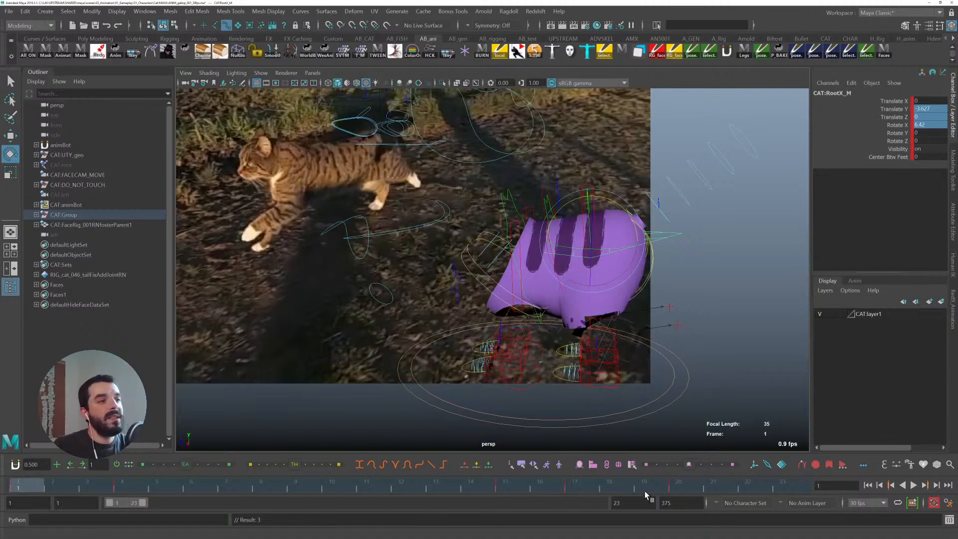
left_click(507, 483)
key("period")
key("period")
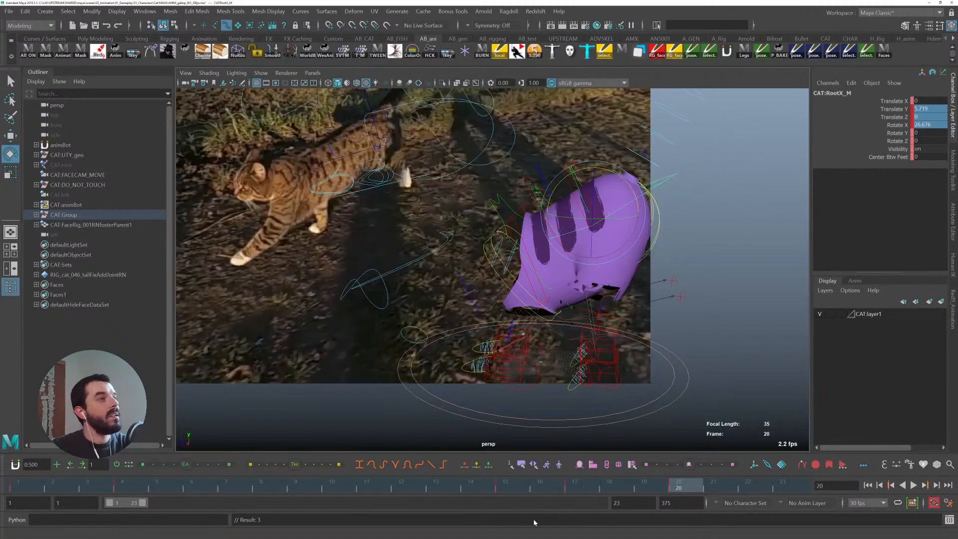
key("comma")
key("comma")
key("period")
key("period")
key("comma")
key("comma")
key("period")
key("period")
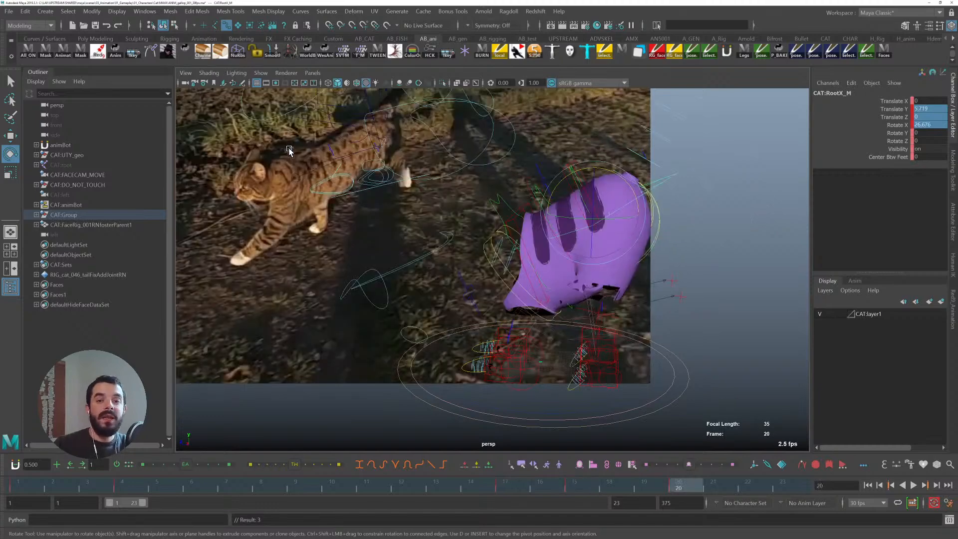
key("comma")
key("comma")
key("period")
key("period")
key("comma")
key("comma")
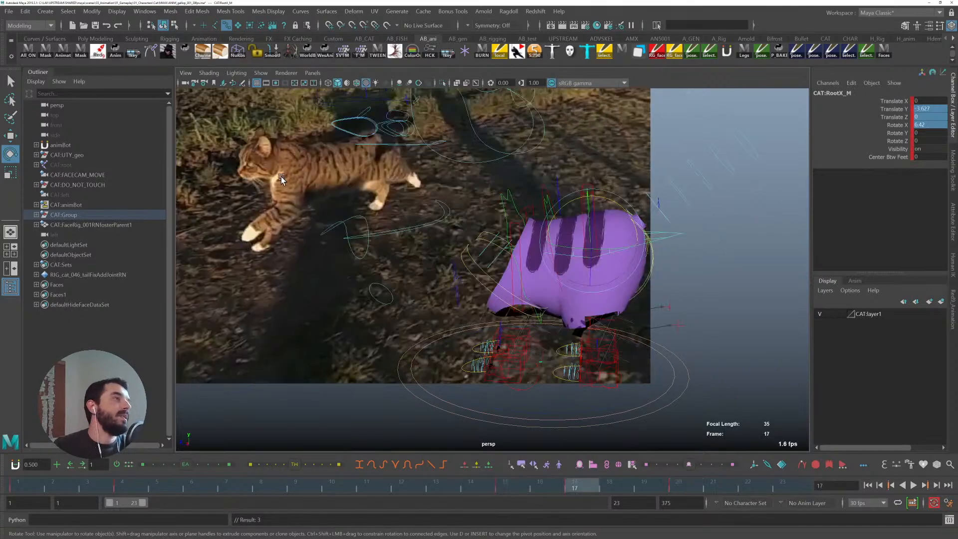
key("period")
key("period")
key("comma")
key("comma")
key("period")
key("period")
key("comma")
key("comma")
key("period")
key("period")
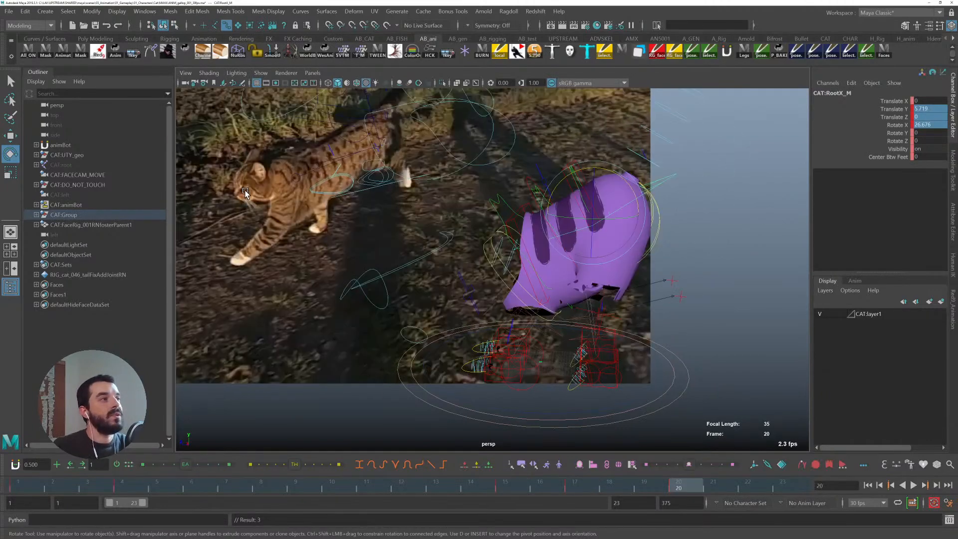
key("comma")
key("comma")
key("comma")
key("comma")
key("period")
key("period")
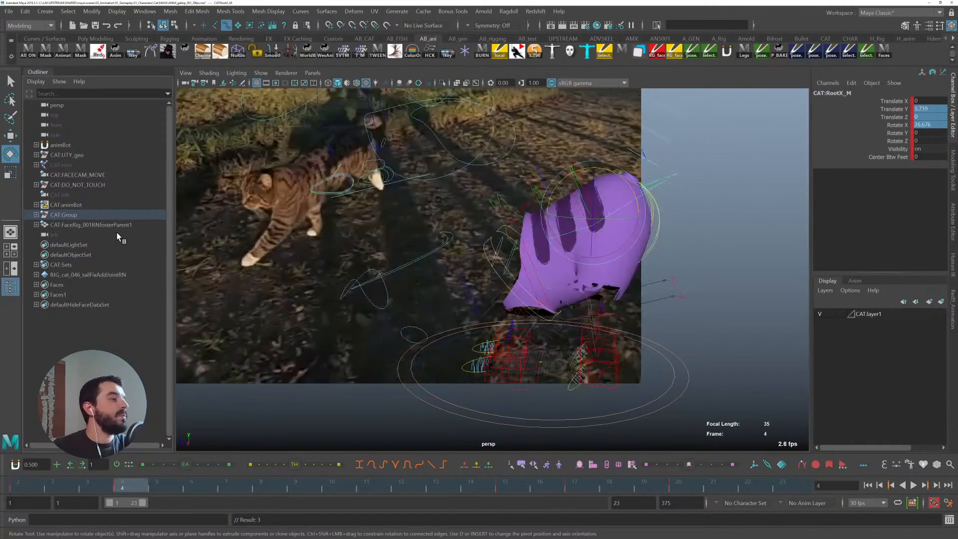
key("period")
key("period")
- Create a new animation layer for the root in the layer editor and play back the animation
left_click(855, 281)
left_click(940, 301)
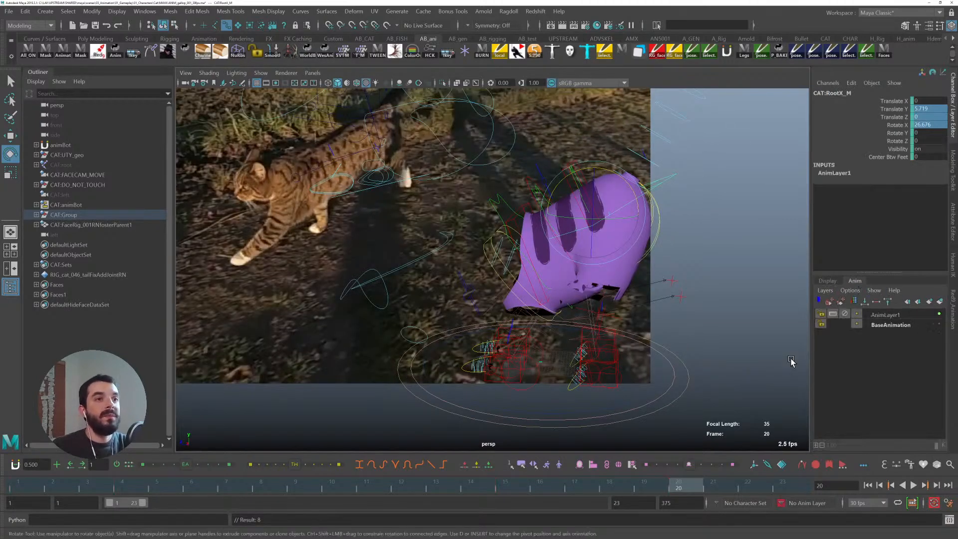
key("alt+v")
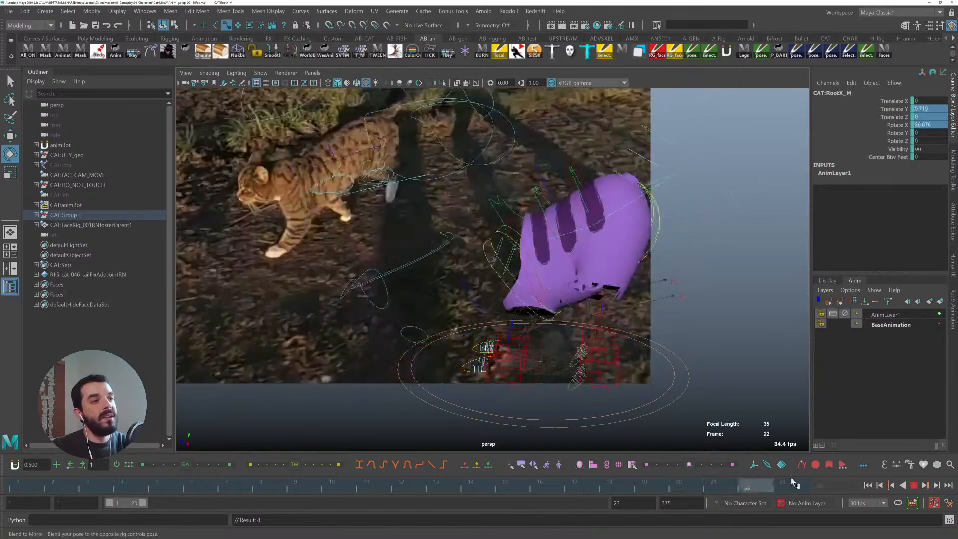
key("alt+v")
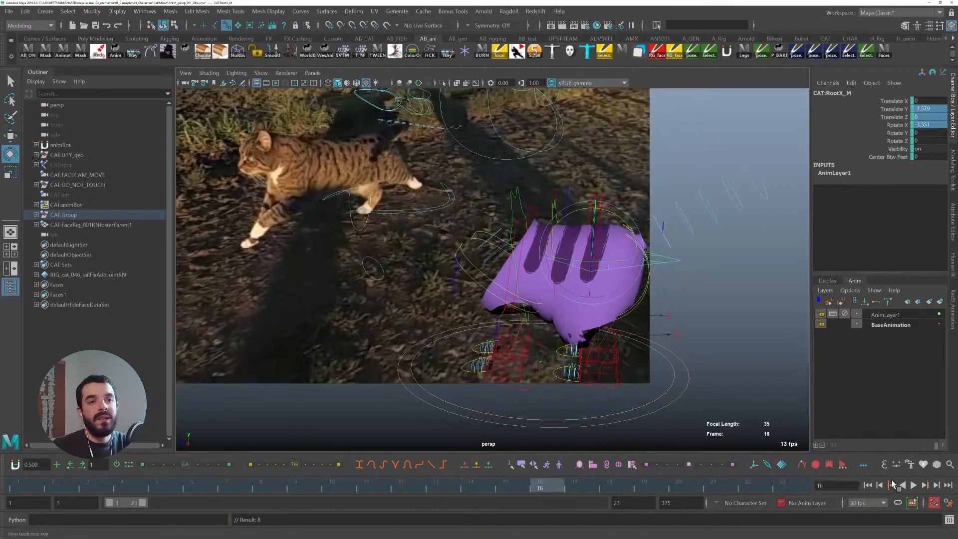
- Review the time slider and animation preferences, then save the preferences
left_click(945, 504)
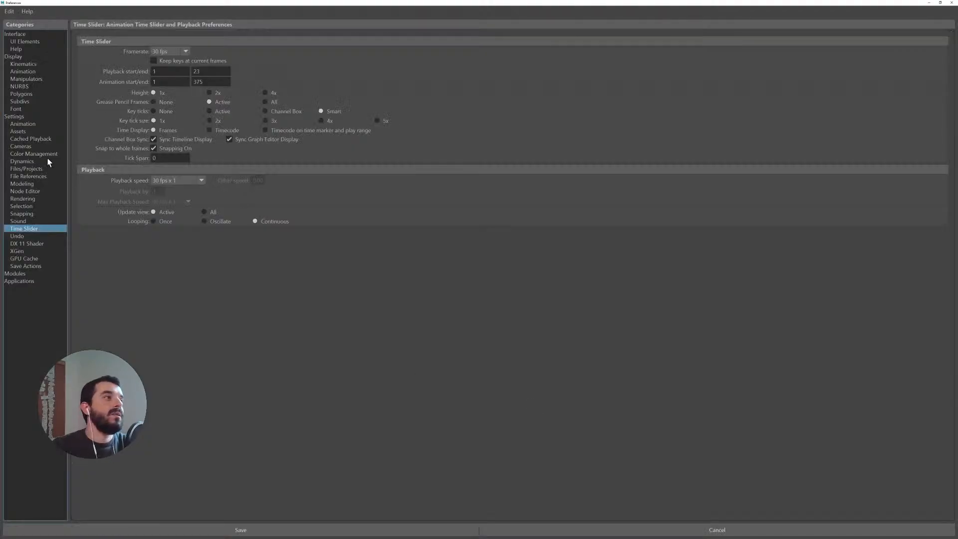
left_click(15, 116)
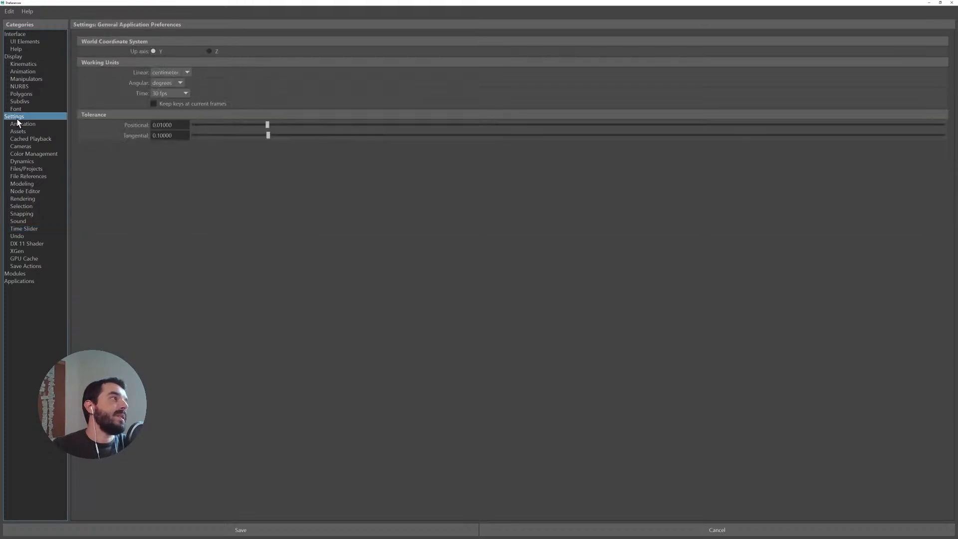
left_click(19, 124)
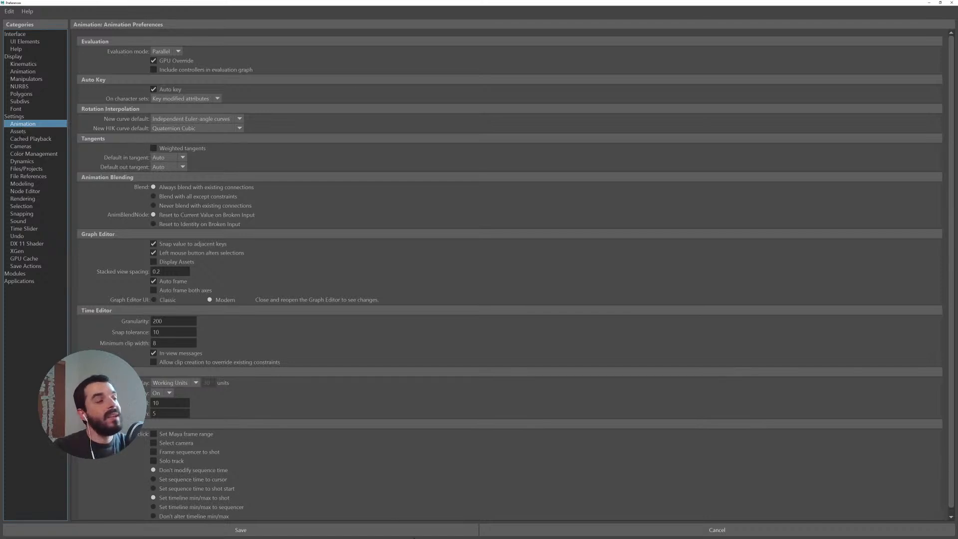
left_click(399, 528)
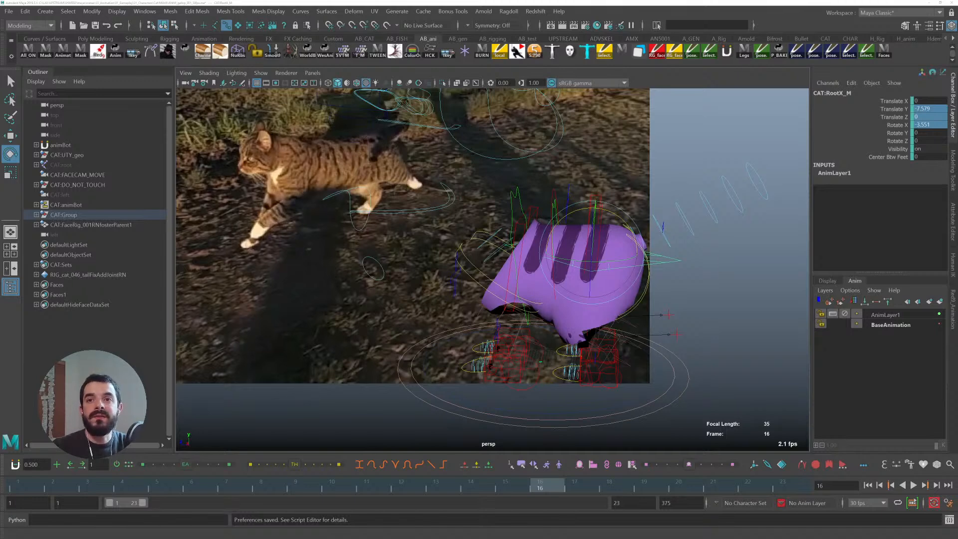
- Switch to the browser and browse the Animation Pandemic YouTube channel's video lists
key("alt+Tab")
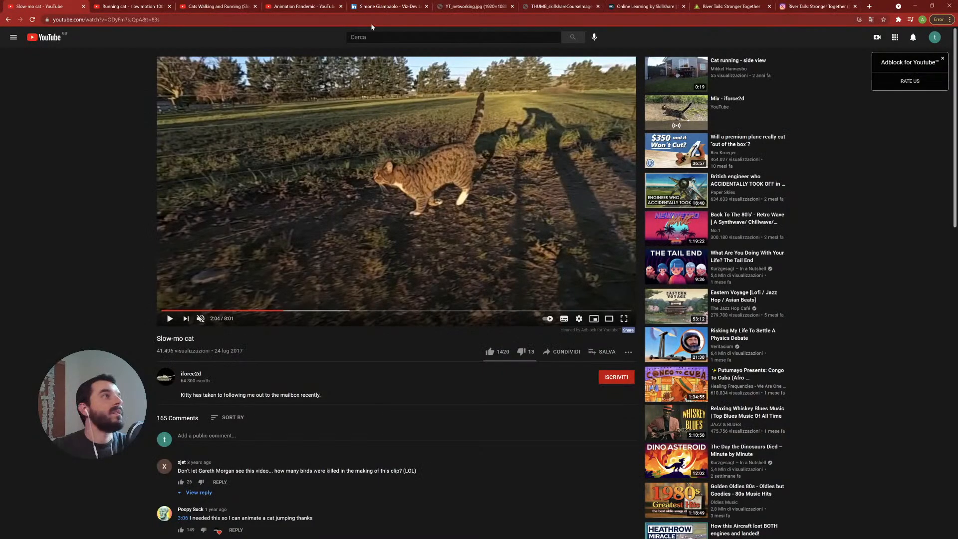
left_click(303, 7)
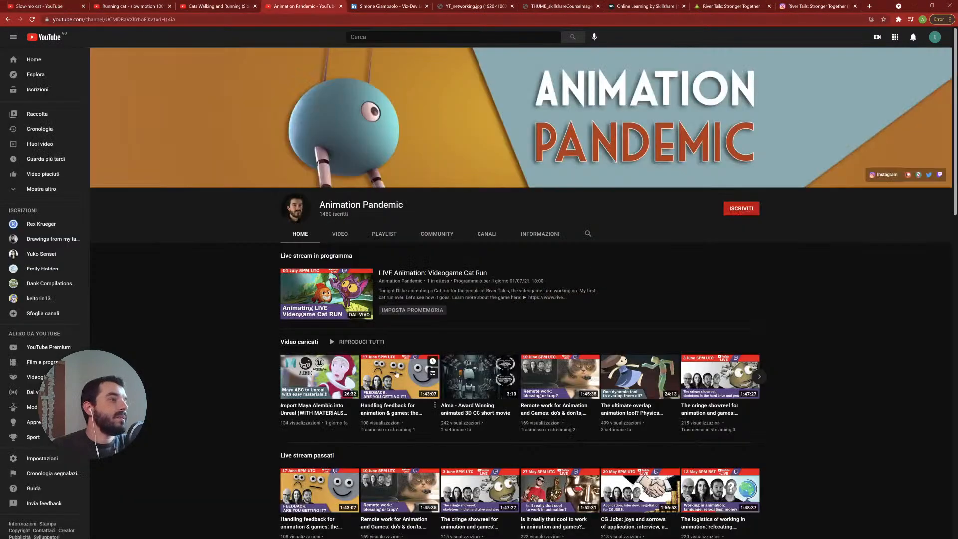
left_click(759, 376)
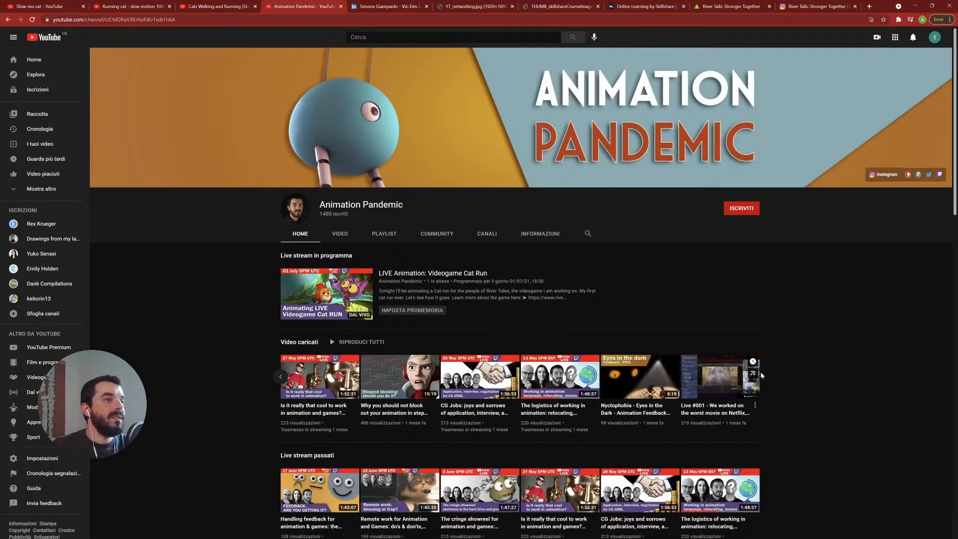
scroll(766, 381, "down", 3)
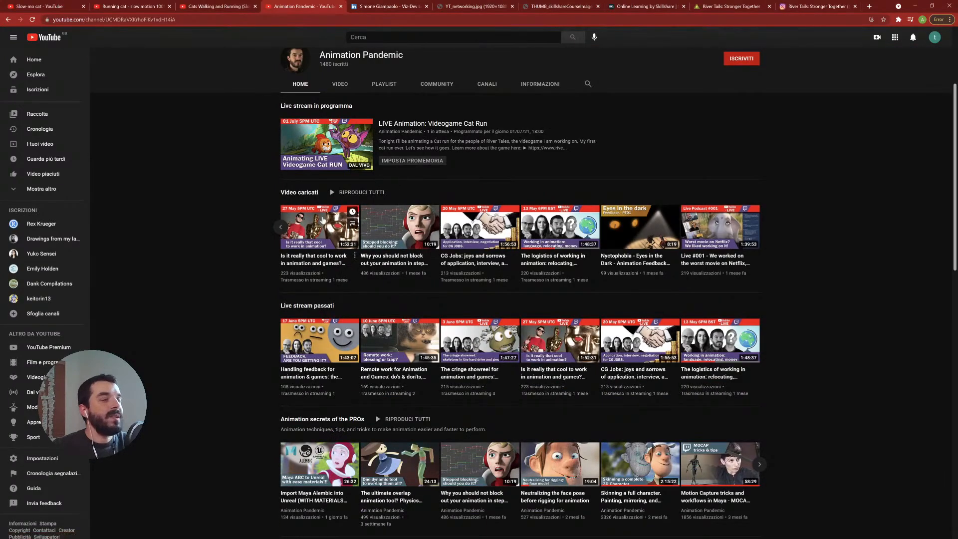
scroll(317, 229, "down", 4)
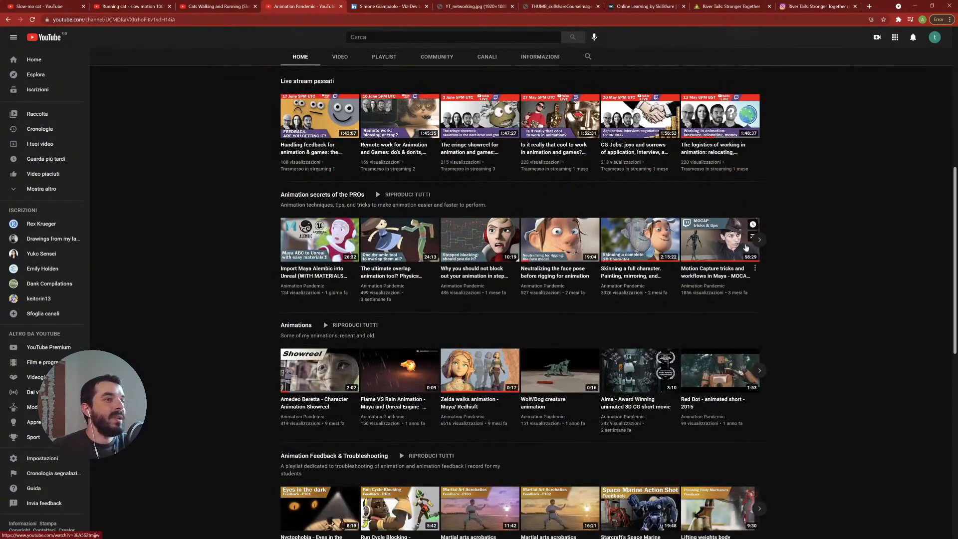
left_click(760, 240)
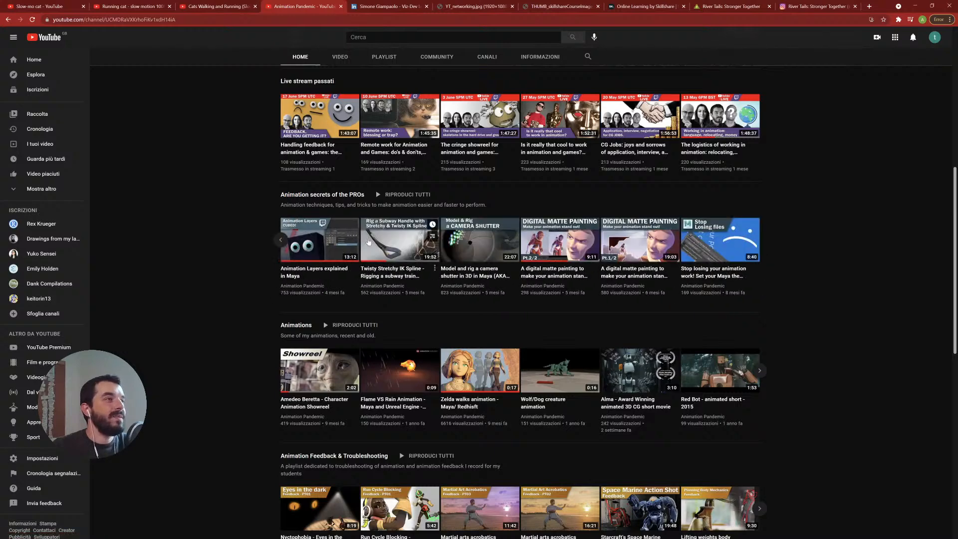
left_click(280, 240)
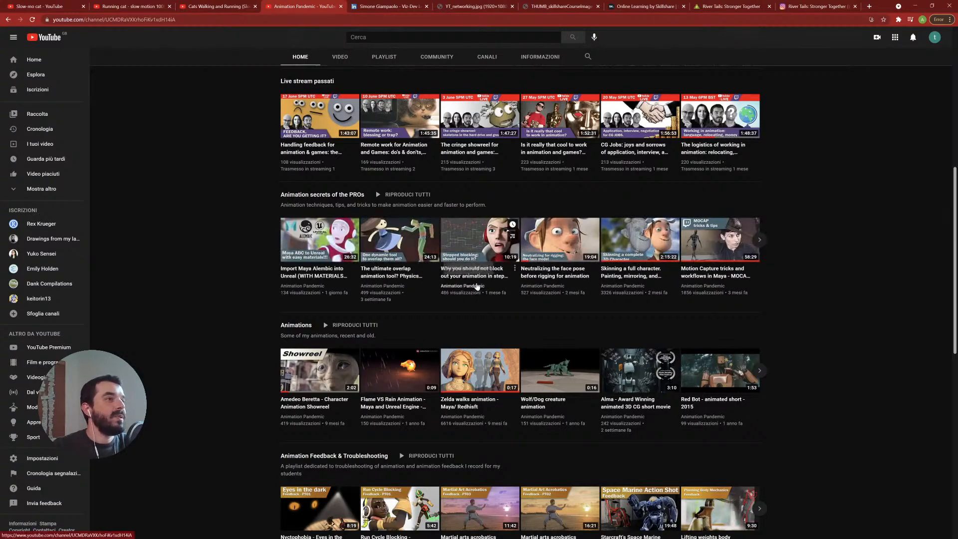
right_click(477, 274)
left_click(500, 326)
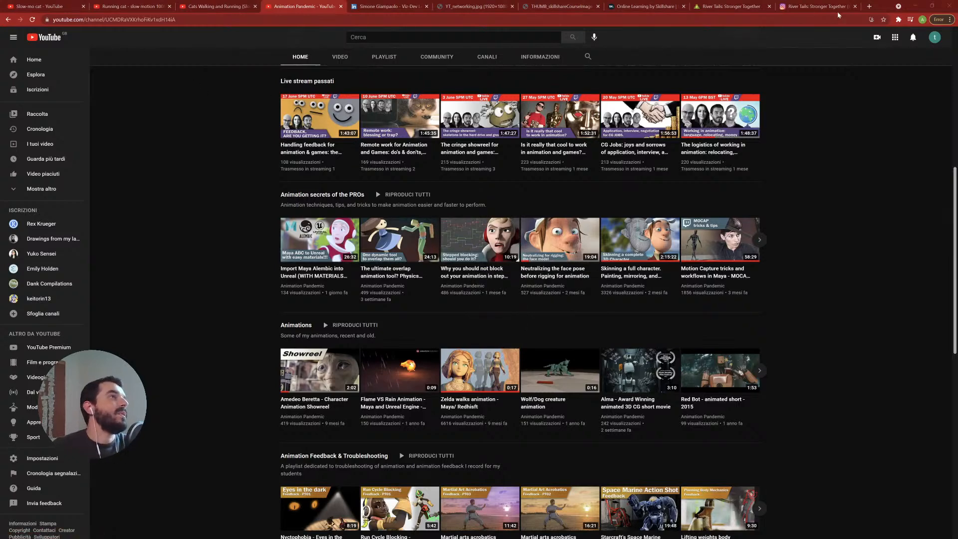
left_click(915, 7)
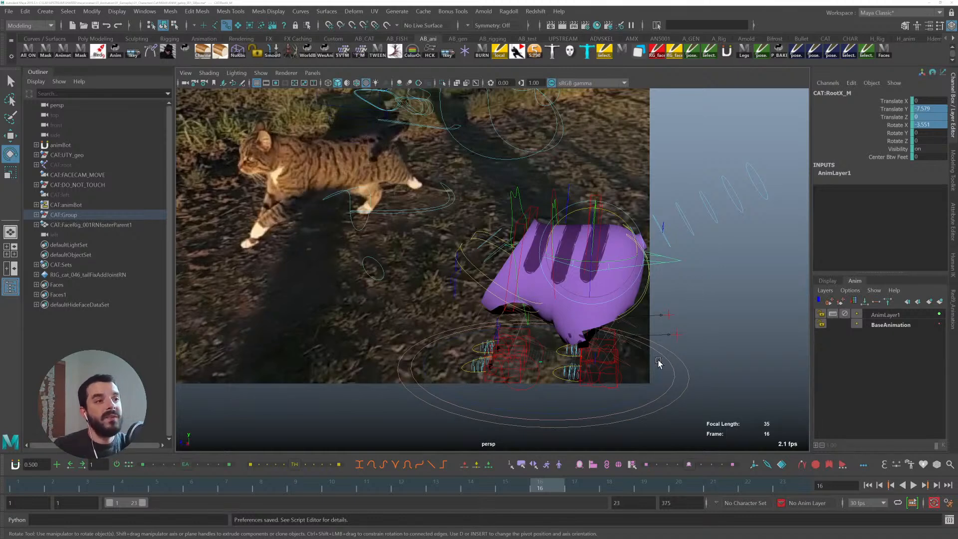
- Toggle between the BaseAnimation and AnimLayer1 layers during playback, ending with AnimLayer1 selected at frame 15
left_click(901, 324)
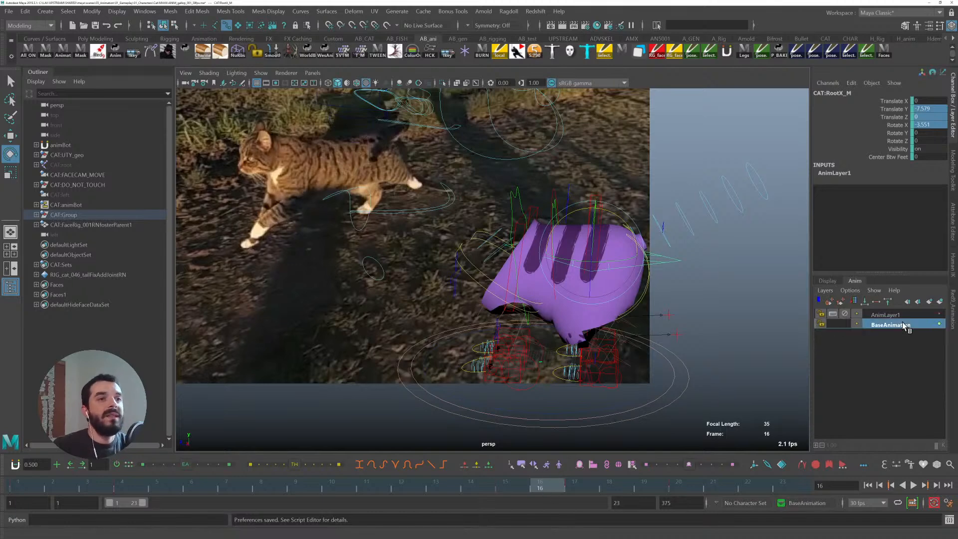
left_click(891, 316)
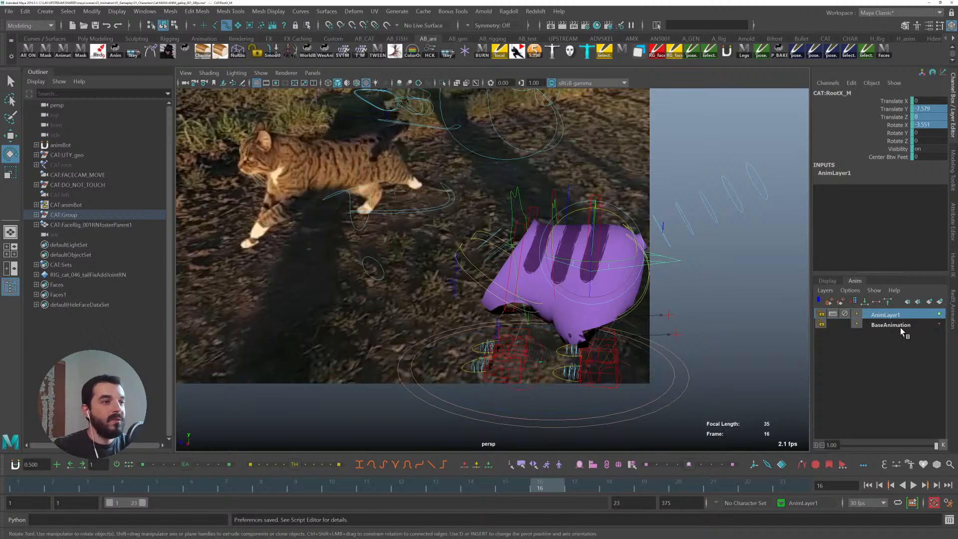
left_click(913, 325)
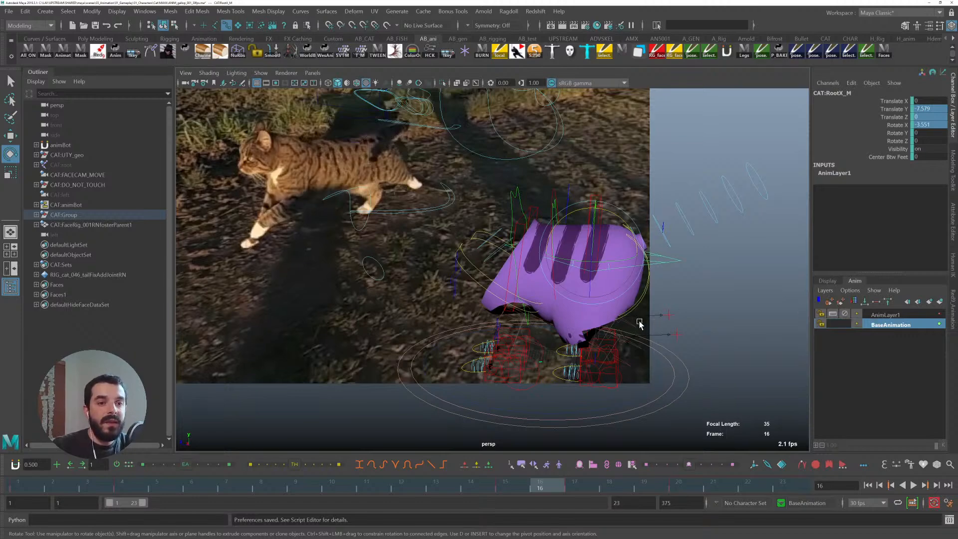
key("alt+v")
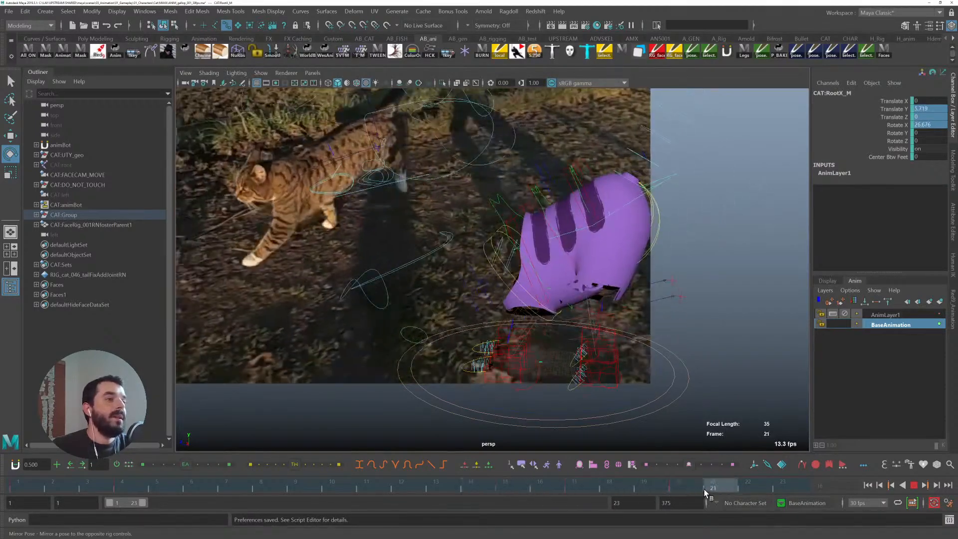
left_click(507, 478)
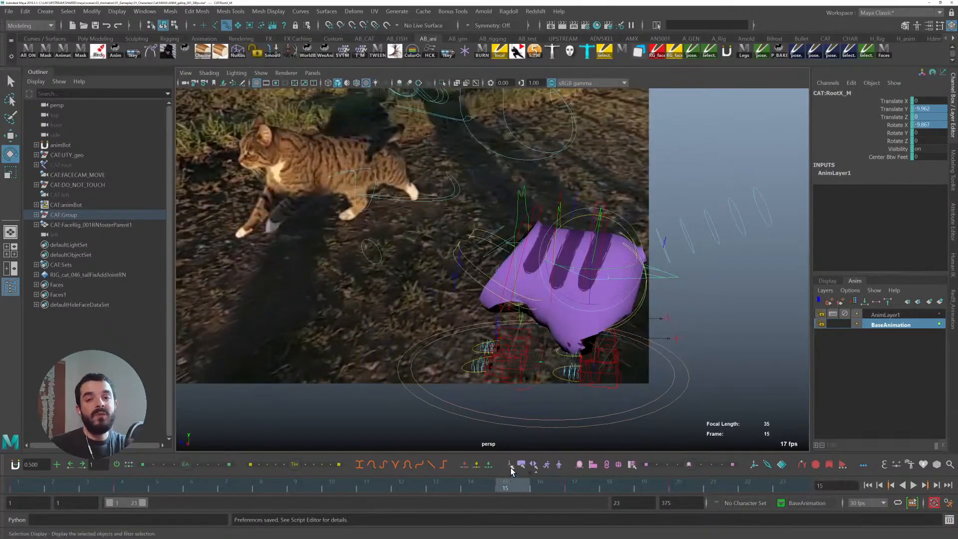
left_click(885, 315)
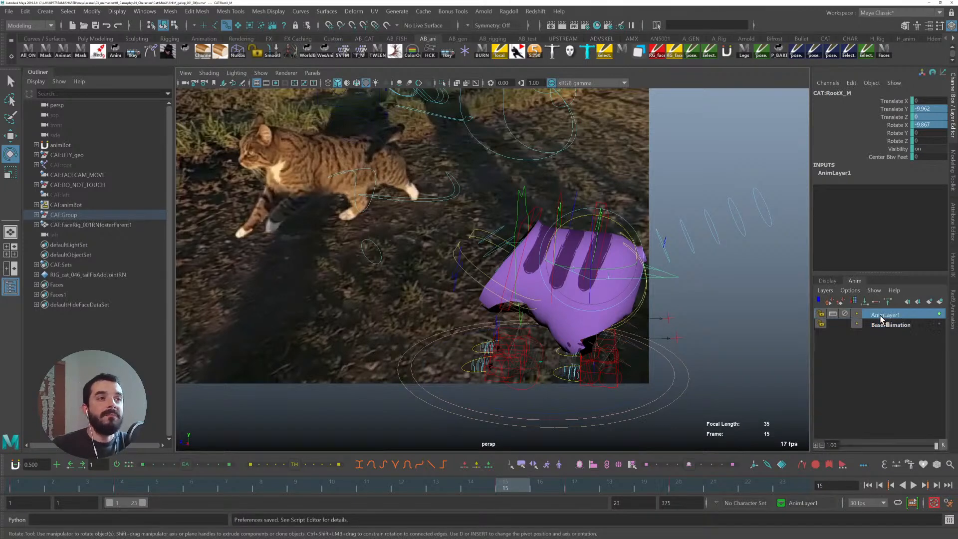
- Select the root control and step back and forth through its keys around frame 20 to review the layered bounce
left_click(671, 484)
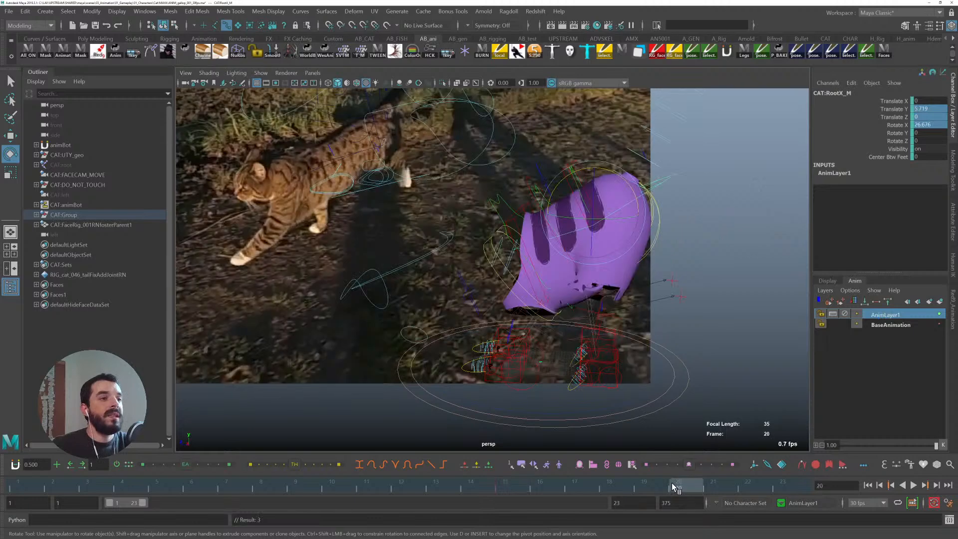
key("w")
left_click_drag(547, 215, 560, 214)
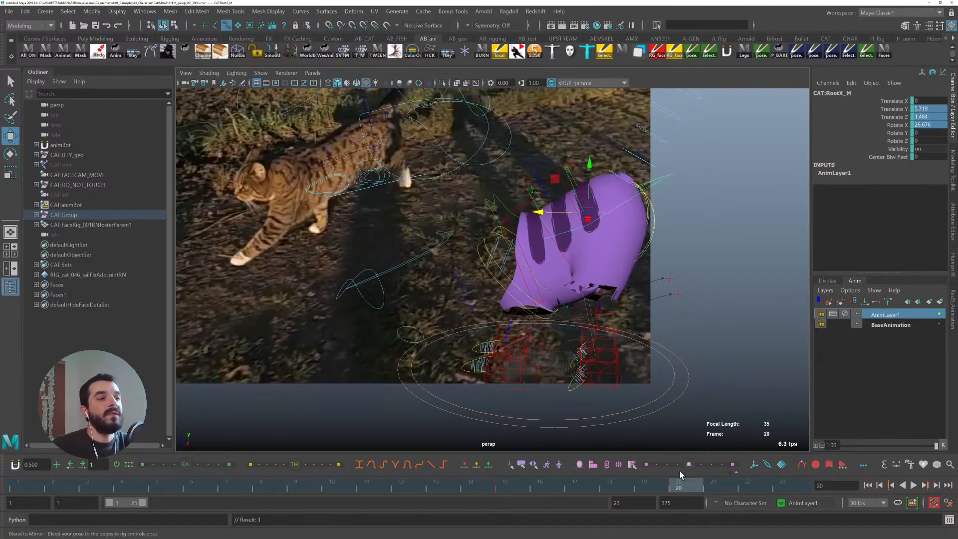
left_click(516, 487)
left_click_drag(529, 481, 691, 471)
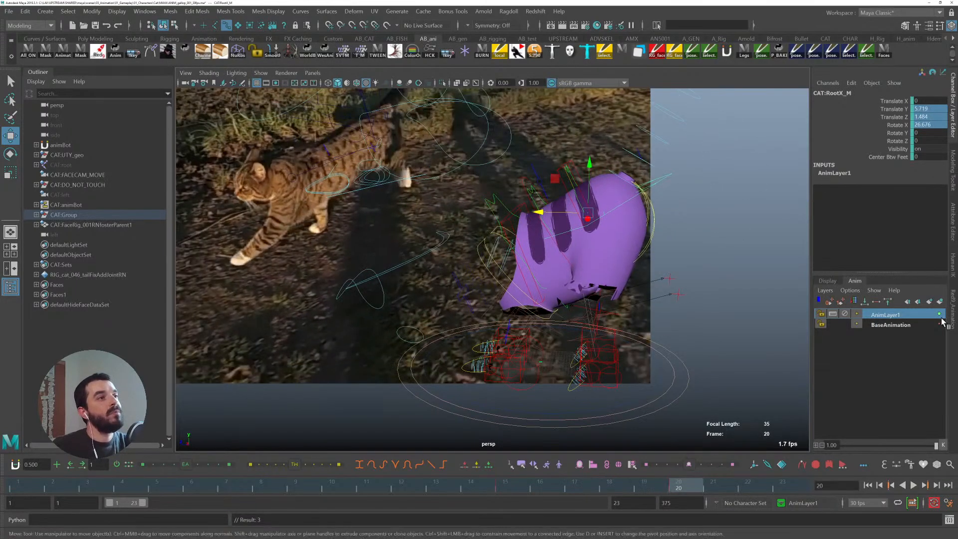
left_click(909, 327)
key("comma")
key("comma")
key("period")
key("period")
key("comma")
key("comma")
key("period")
key("period")
- Merge AnimLayer1 down into the BaseAnimation layer with the Merge Layers options
left_click(884, 315)
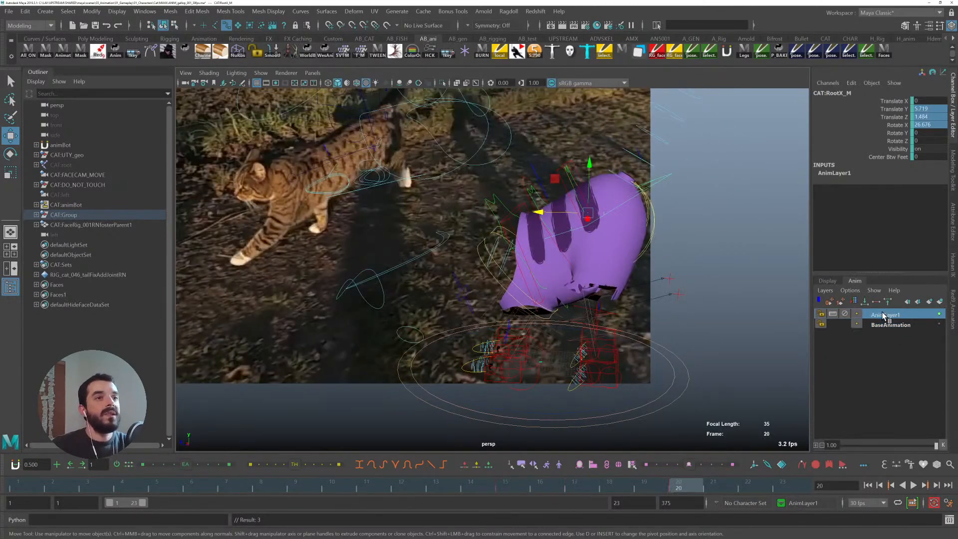
left_click(886, 326, "shift")
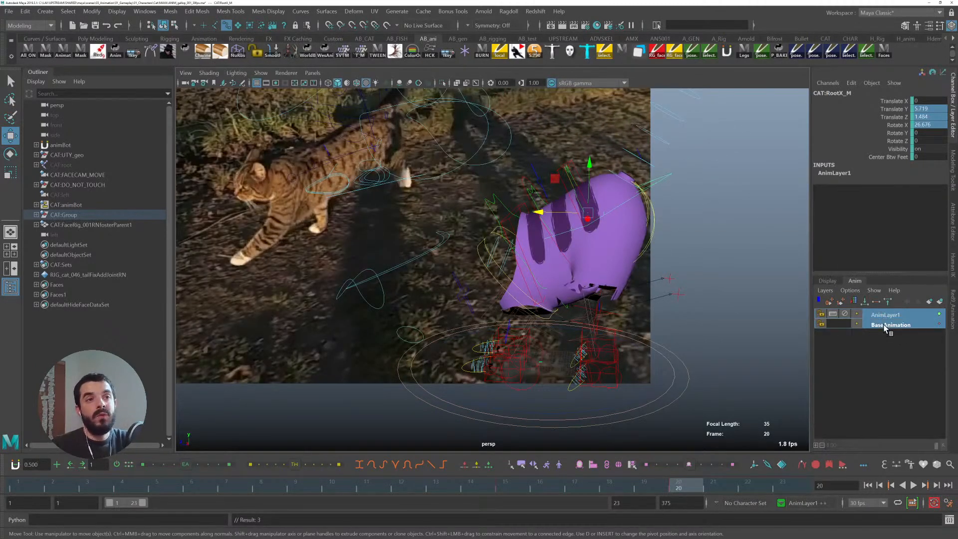
right_click(887, 327)
left_click(953, 136)
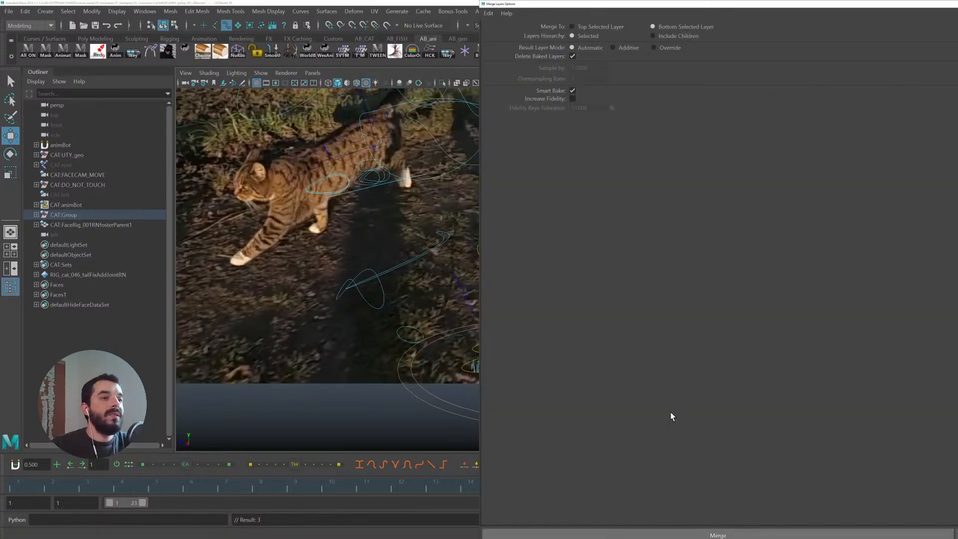
left_click(567, 533)
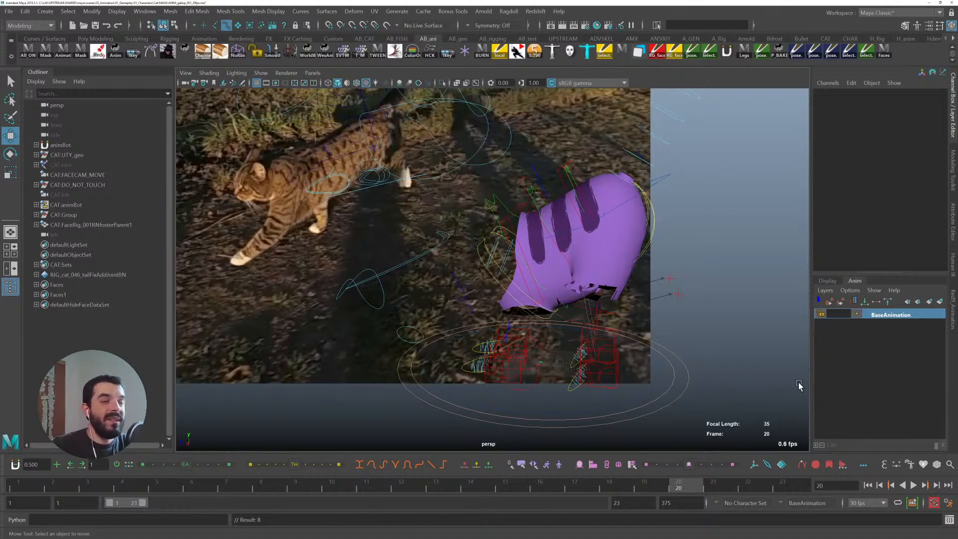
- Copy the root control's keys from the end of the cycle, about frames 17 to 21, and paste them at frame 1
left_click(668, 187)
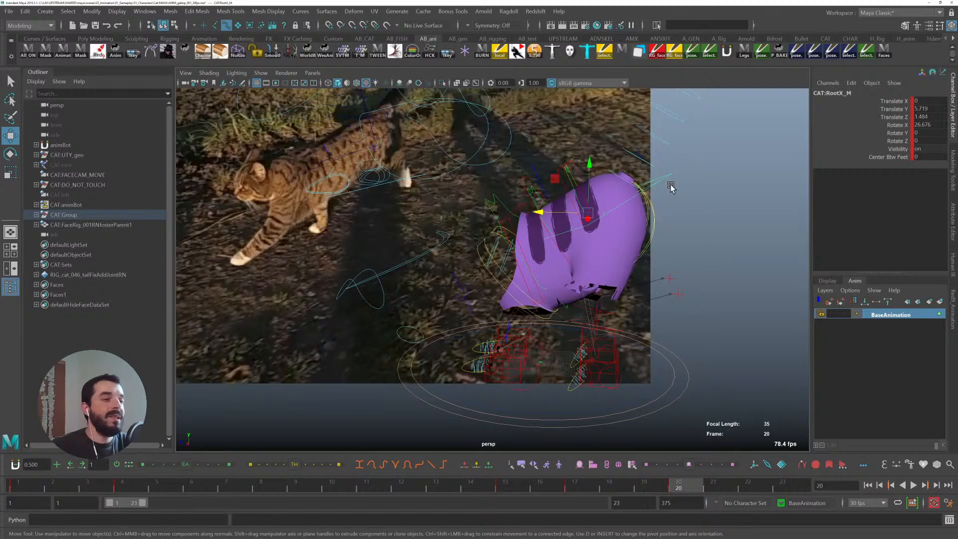
left_click(576, 488)
left_click_drag(575, 487, 713, 498, "shift")
right_click(622, 490)
left_click(636, 329)
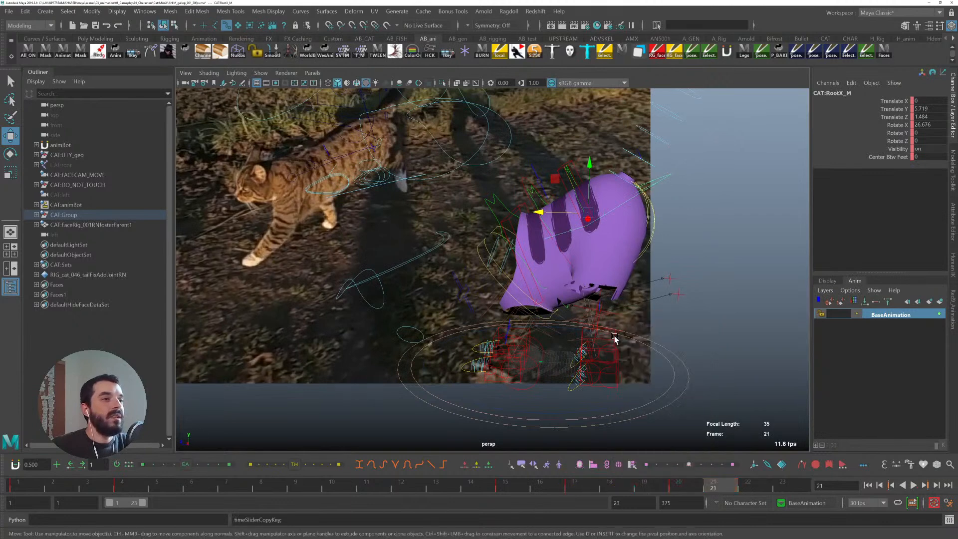
left_click(30, 488)
right_click(30, 488)
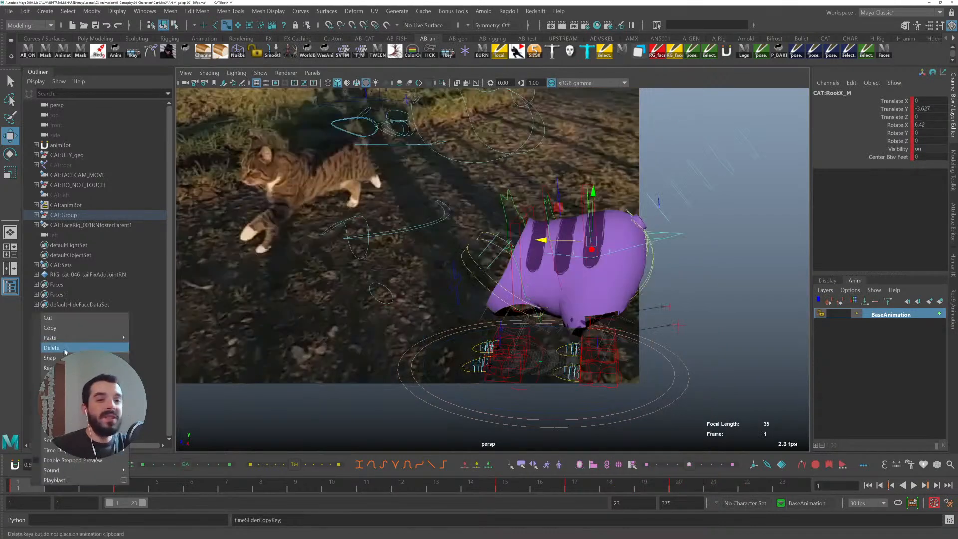
mouse_move(75, 338)
left_click(174, 345)
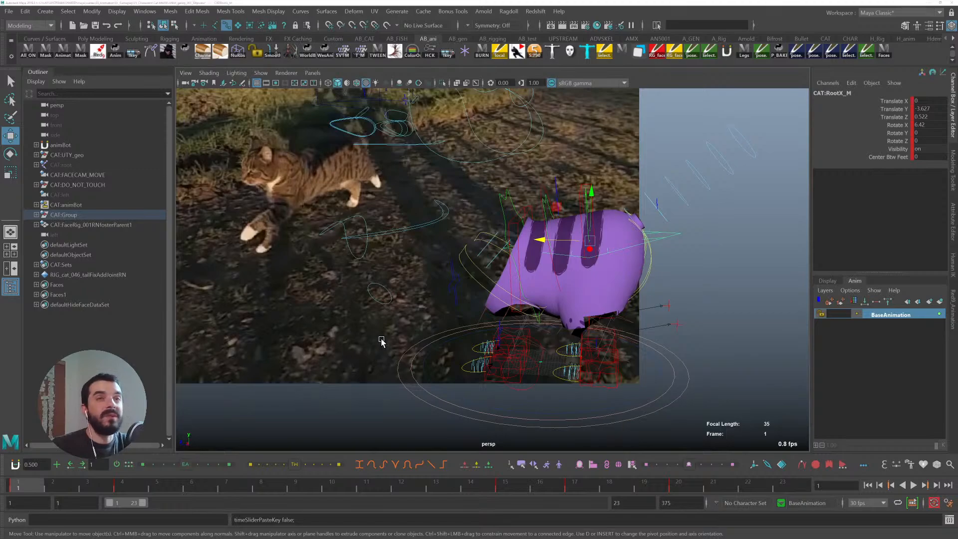
- Switch to the browser to view the River Tails game website, then return to Maya
key("alt+Tab")
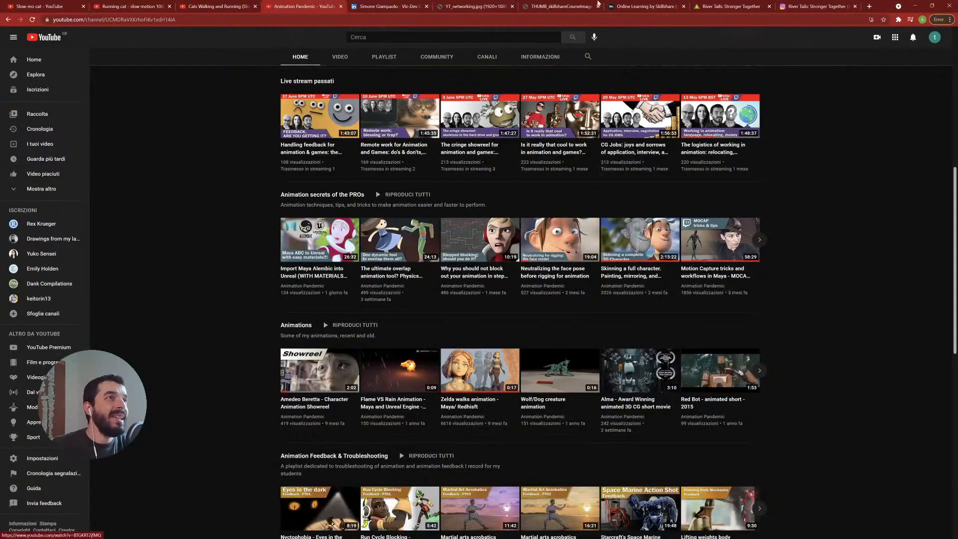
left_click(731, 6)
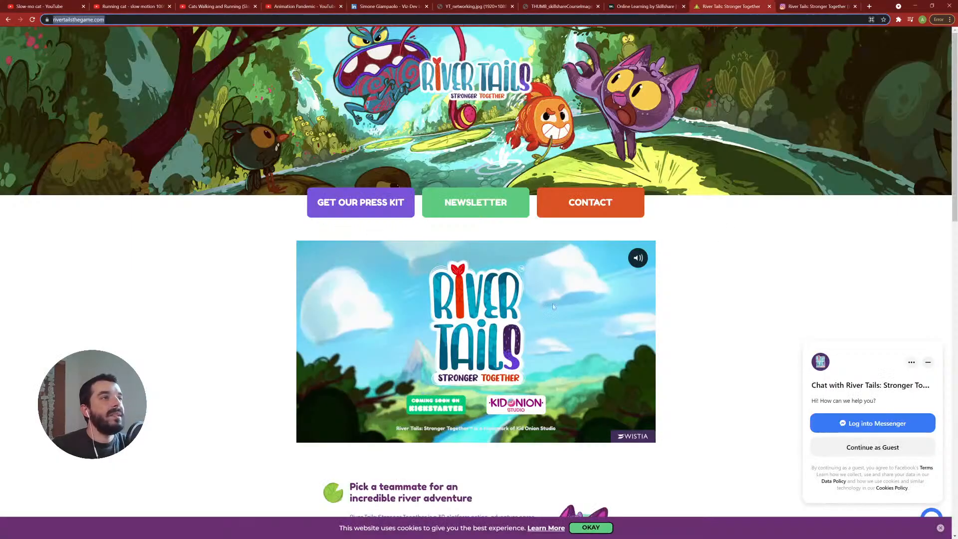
key("alt+Tab")
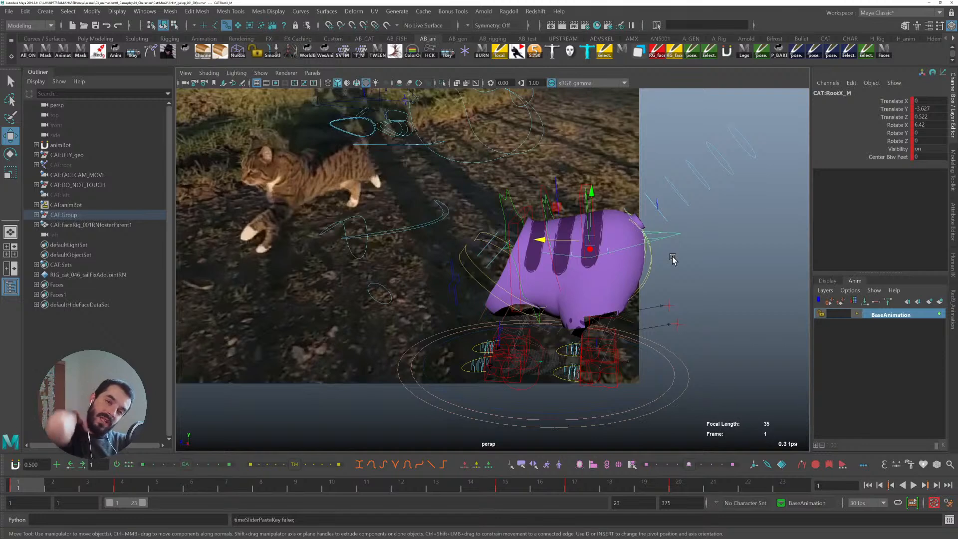
- Play back the cycle, then set a key on the root control at frame 6
left_click(88, 480)
left_click_drag(58, 488, 122, 486)
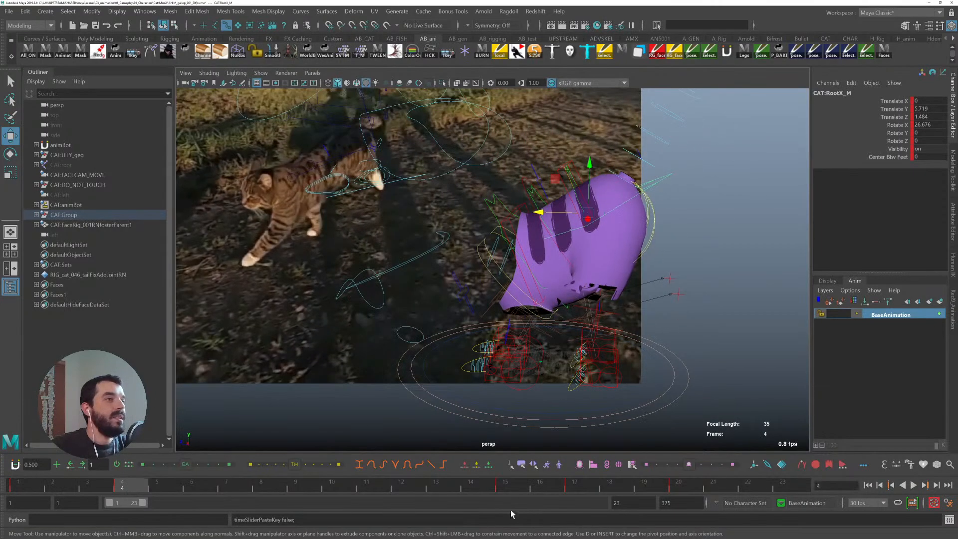
left_click_drag(521, 485, 138, 492)
key("alt+v")
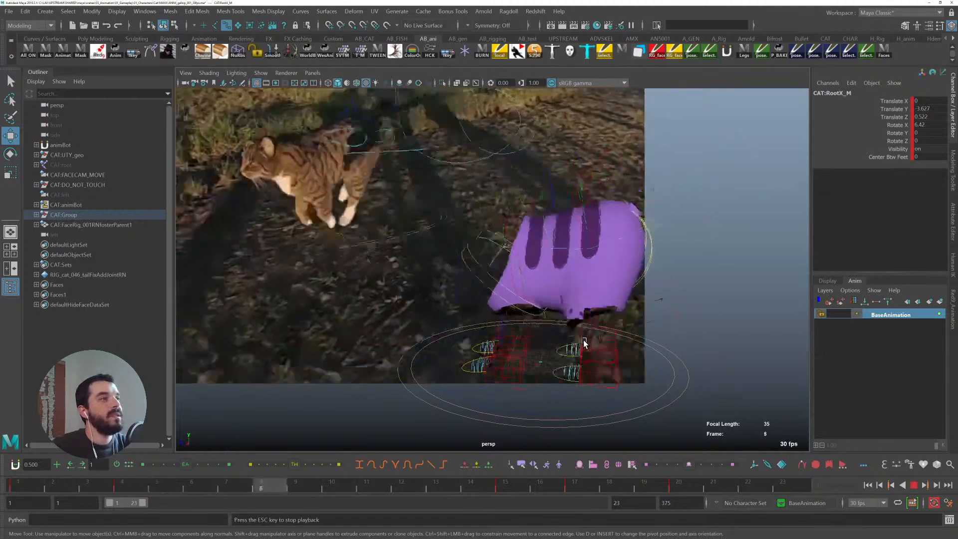
left_click_drag(64, 486, 205, 483)
left_click(585, 216)
key("s")
- Step back and forth between the root's keys around frame 6 to compare the poses
key("comma")
key("period")
key("comma")
key("period")
key("comma")
key("period")
key("comma")
key("period")
key("comma")
key("period")
key("comma")
key("period")
key("comma")
key("period")
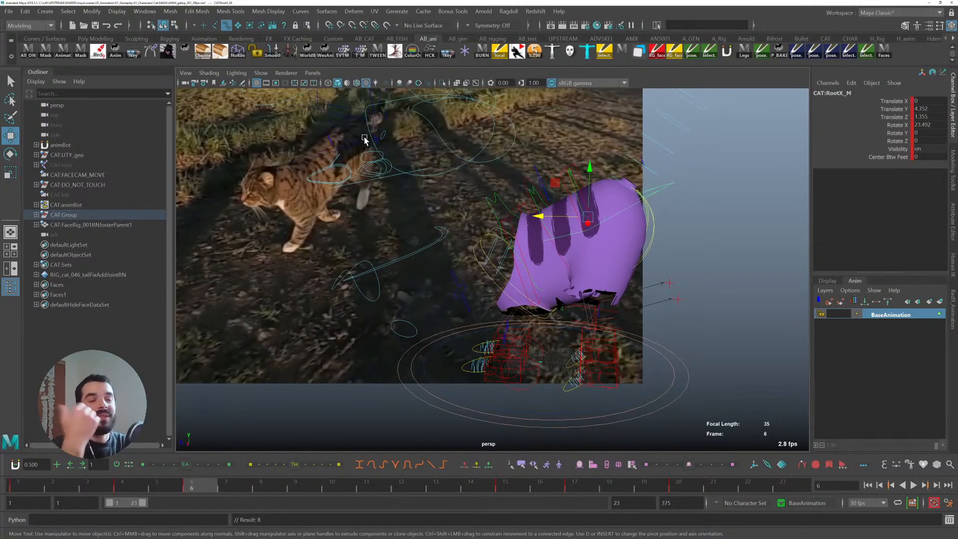
key("comma")
key("period")
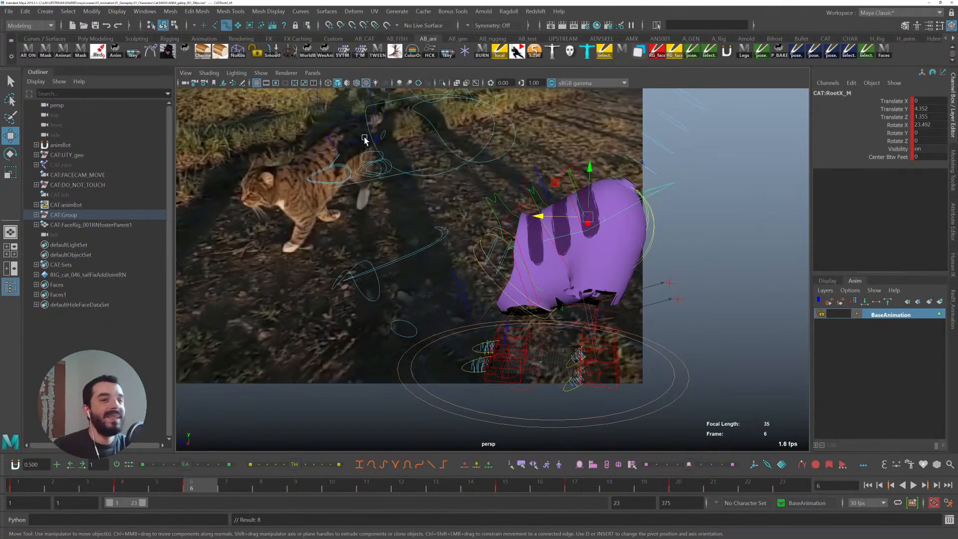
key("comma")
key("period")
key("comma")
key("period")
key("comma")
key("period")
key("comma")
key("period")
key("comma")
key("period")
key("comma")
key("period")
key("comma")
key("period")
key("comma")
key("period")
key("comma")
key("period")
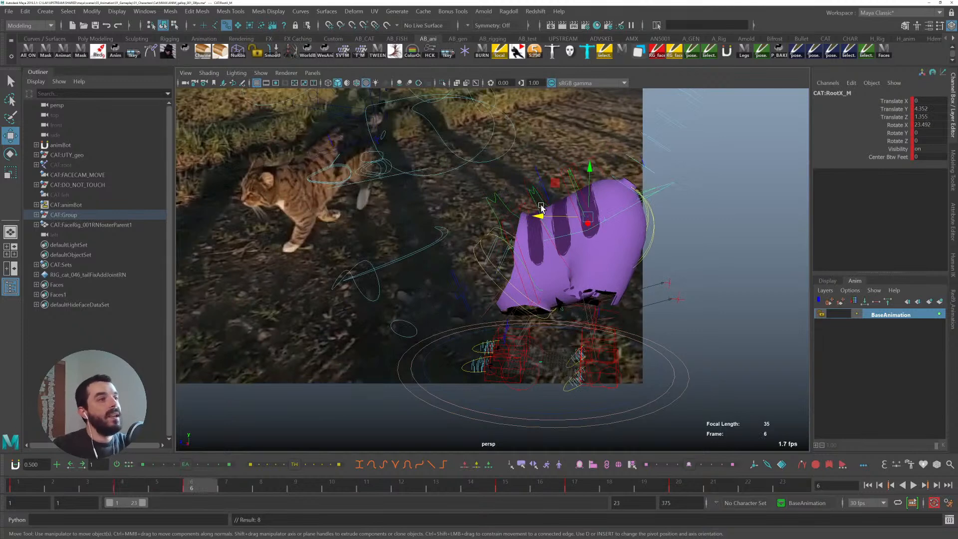
- Rotate the root control upward at frame 6 and nudge it forward, then undo the last move
key("e")
left_click_drag(549, 199, 590, 163)
key("w")
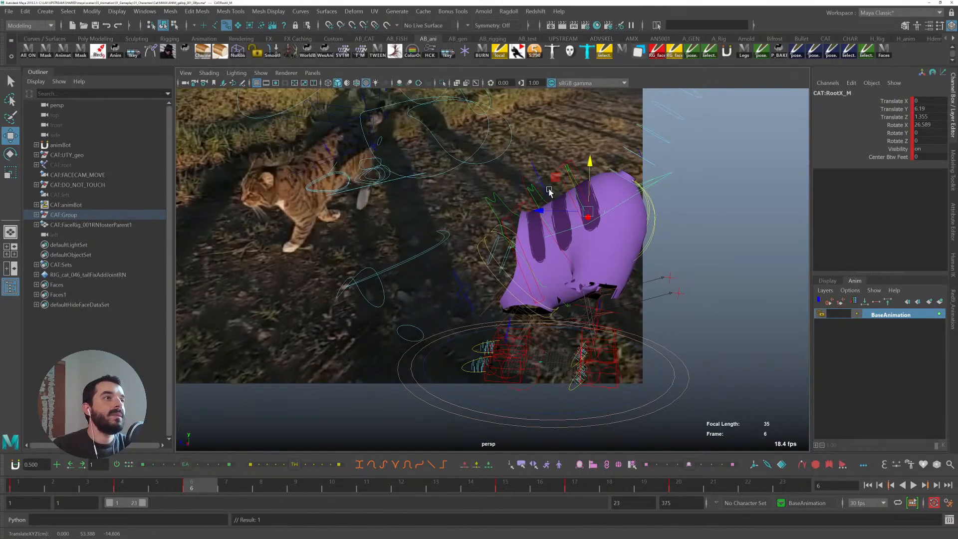
left_click_drag(539, 210, 538, 210)
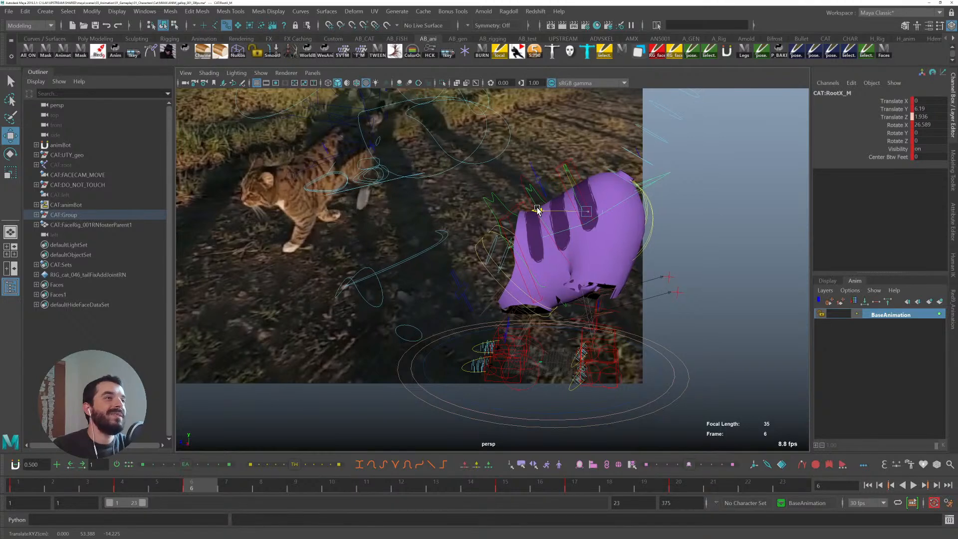
key("ctrl+z")
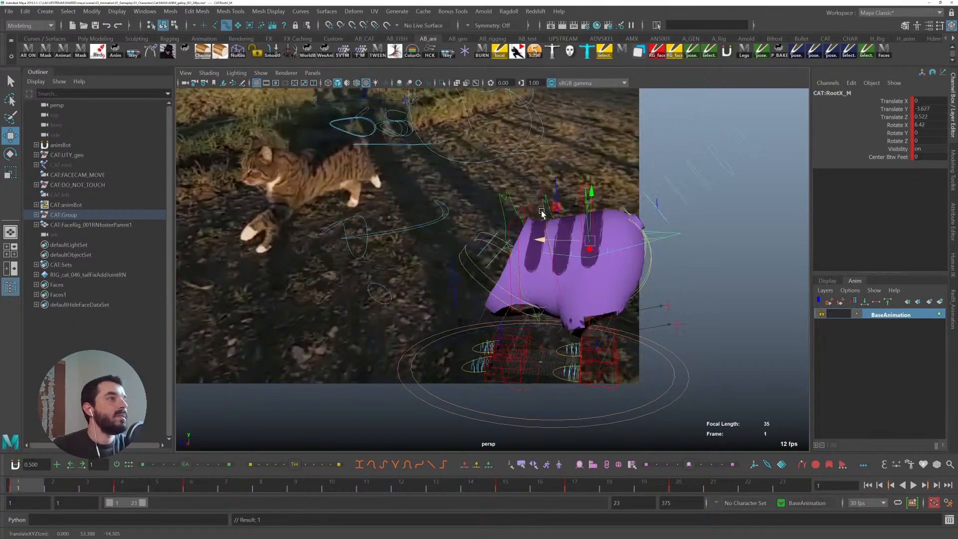
- Rotate the root control at frame 6 to about 29 degrees on X
key(".")
key("e")
left_click_drag(553, 181, 552, 185)
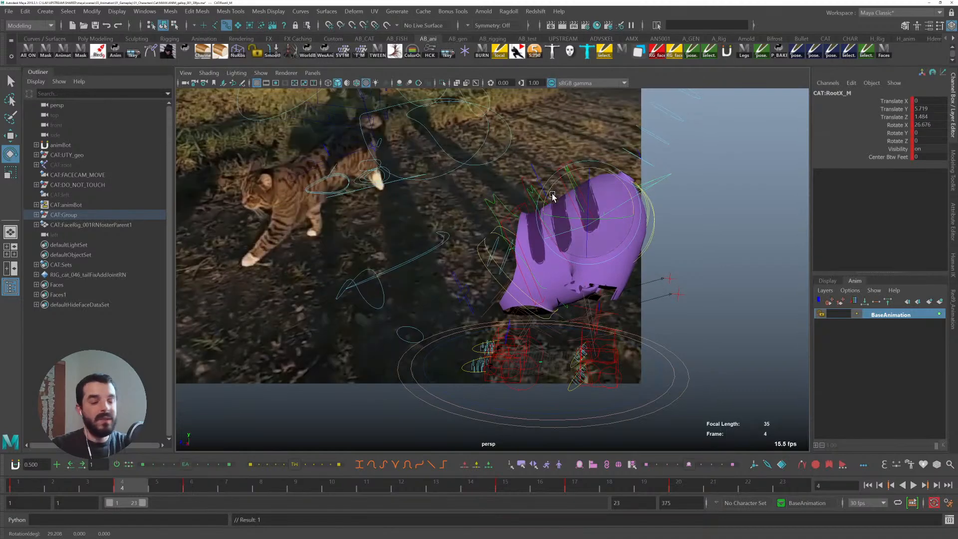
key(".")
key(".")
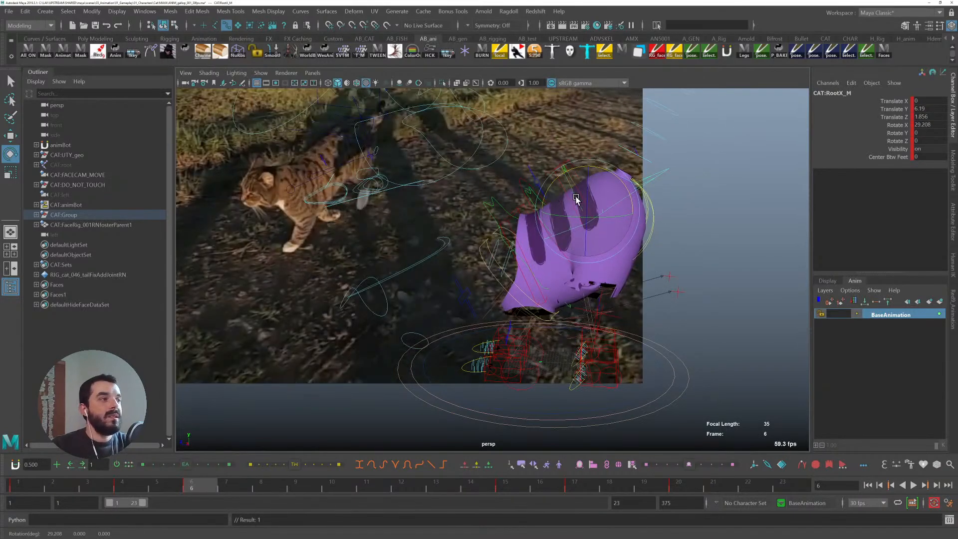
- Compare frames 4 and 6, then raise the root control at frame 6 to about 7.8 in Translate Y
key("w")
key(".")
key(".")
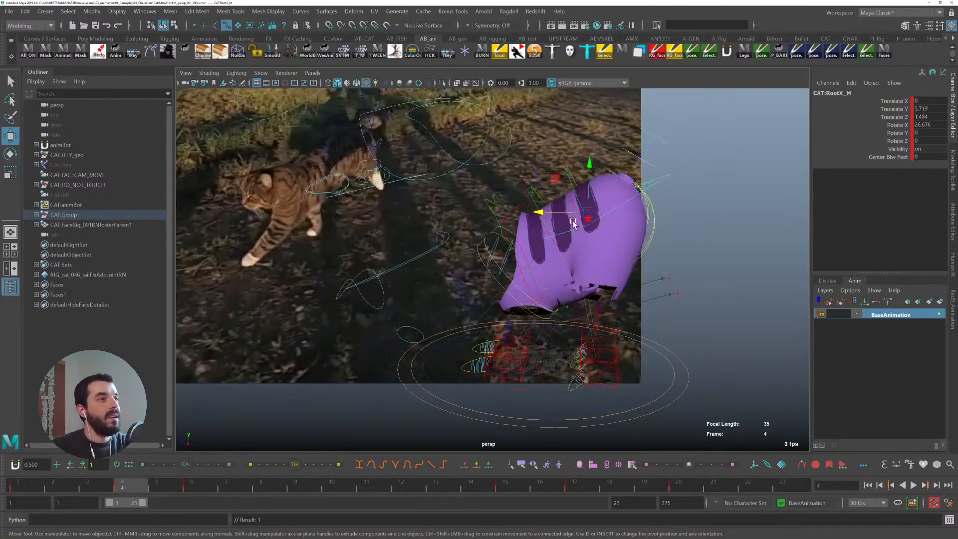
key(".")
key(".")
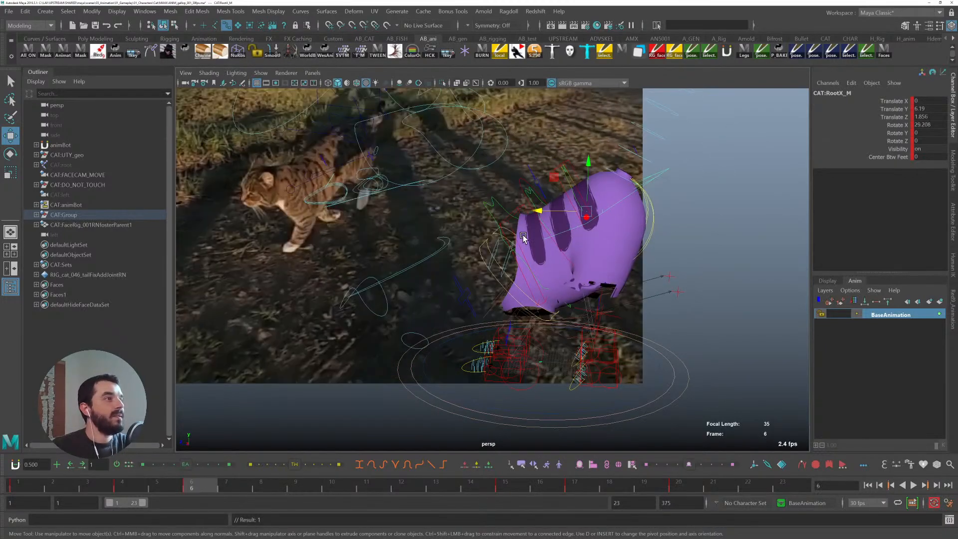
key(".")
- Tilt the root control at frame 6 to about 32 degrees on X while stepping between frames 4 and 6
key(".")
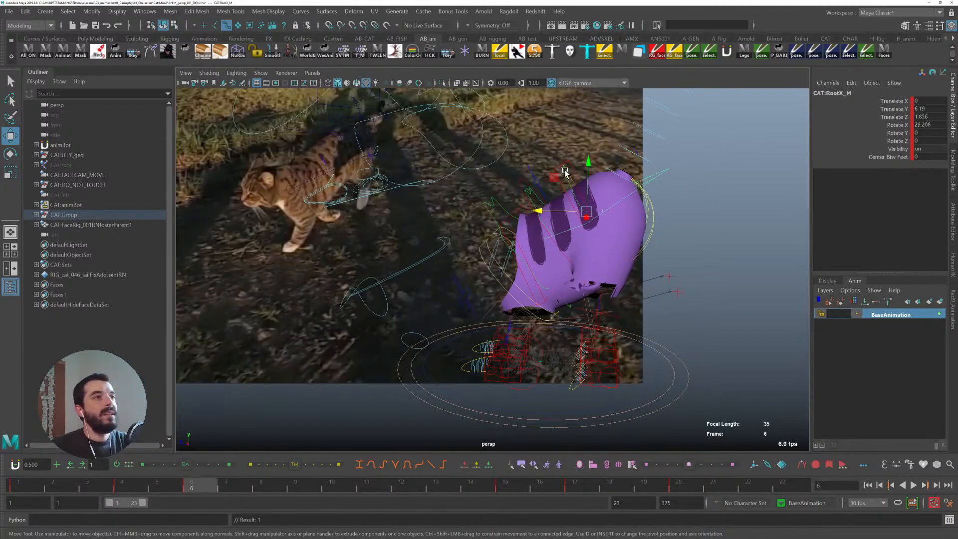
left_click_drag(589, 162, 565, 166)
key("e")
key(".")
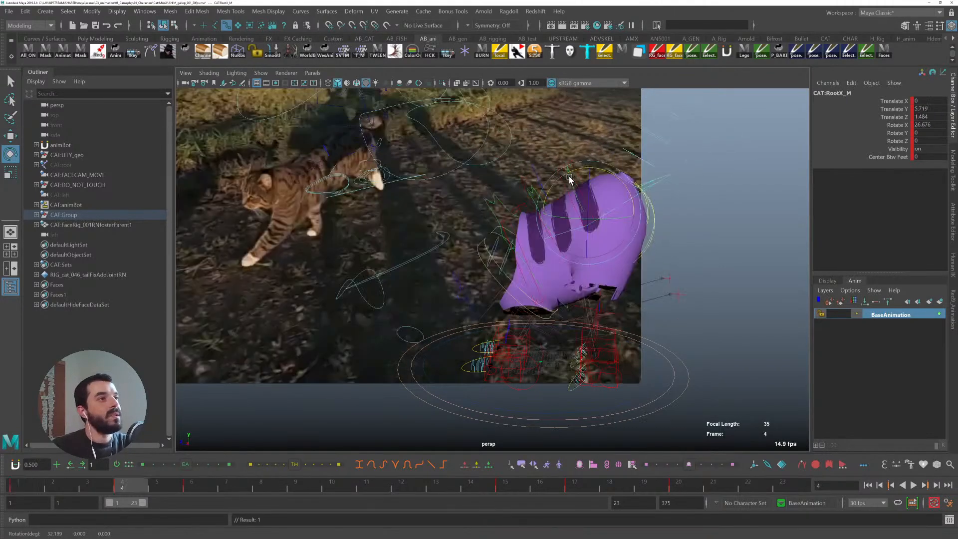
key(".")
key(".")
key(".")
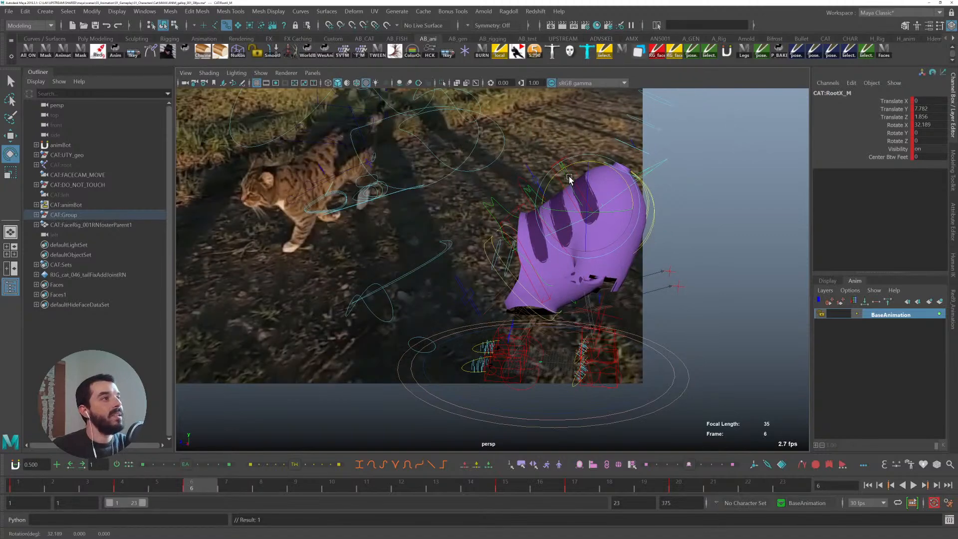
key(".")
key(".")
key(".")
key(".")
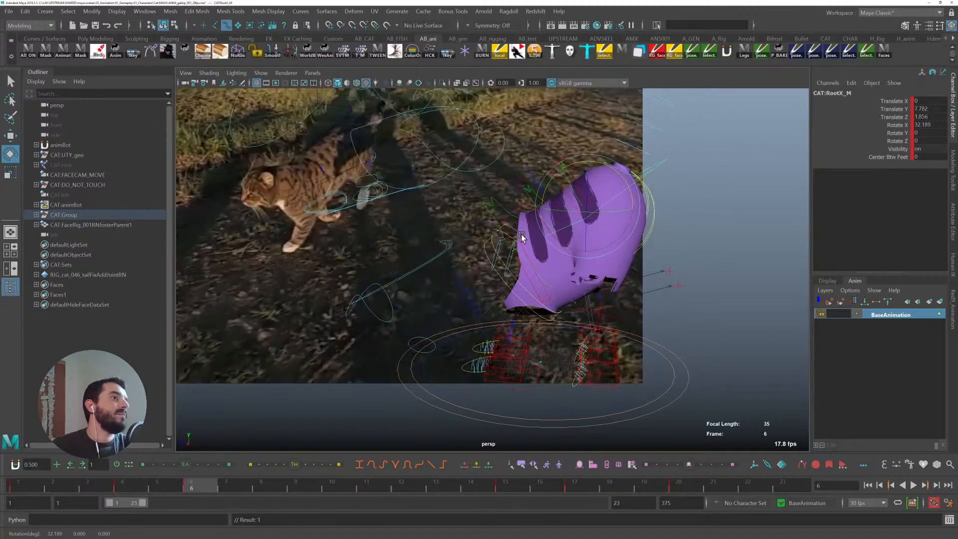
- Nudge the root control forward at frame 6, then play back and scrub the cycle
key("w")
left_click_drag(537, 203, 538, 204)
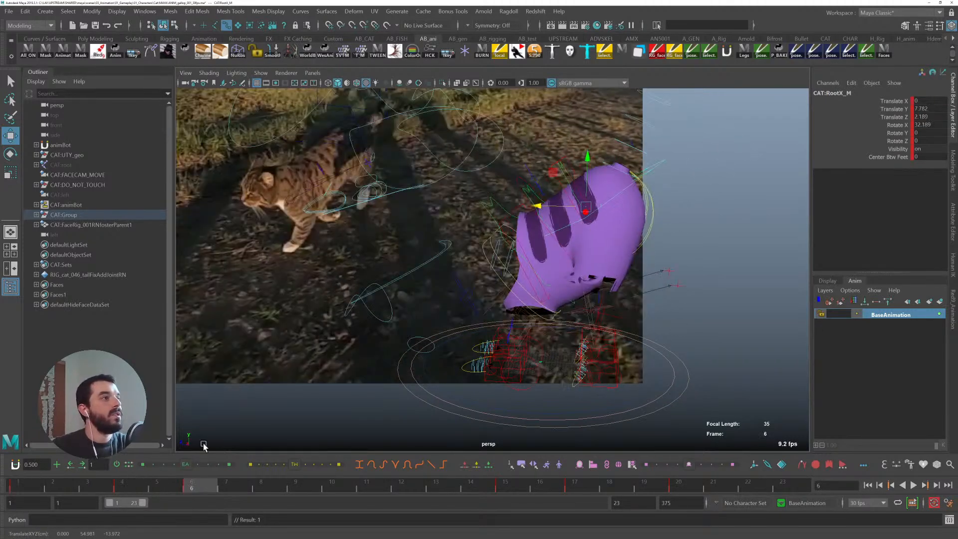
key("alt+v")
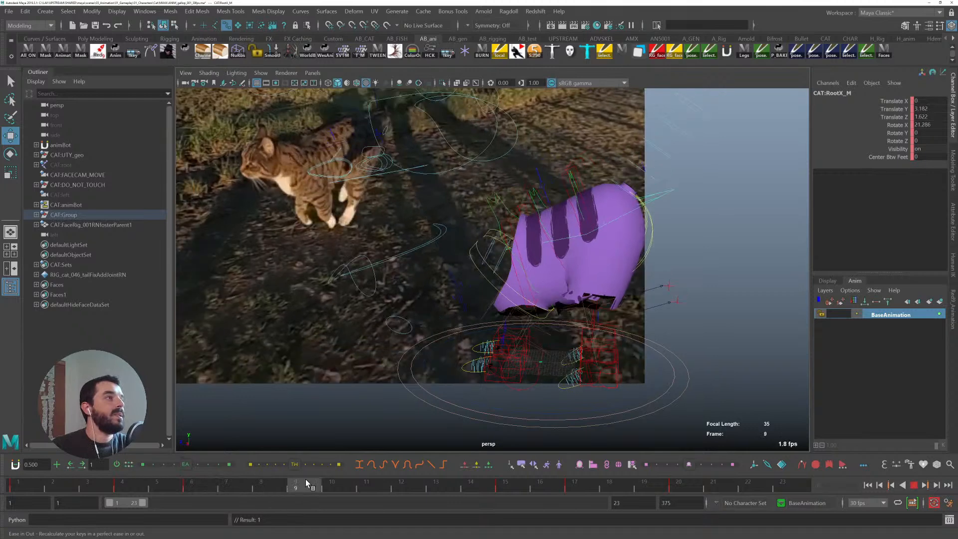
key("alt+v")
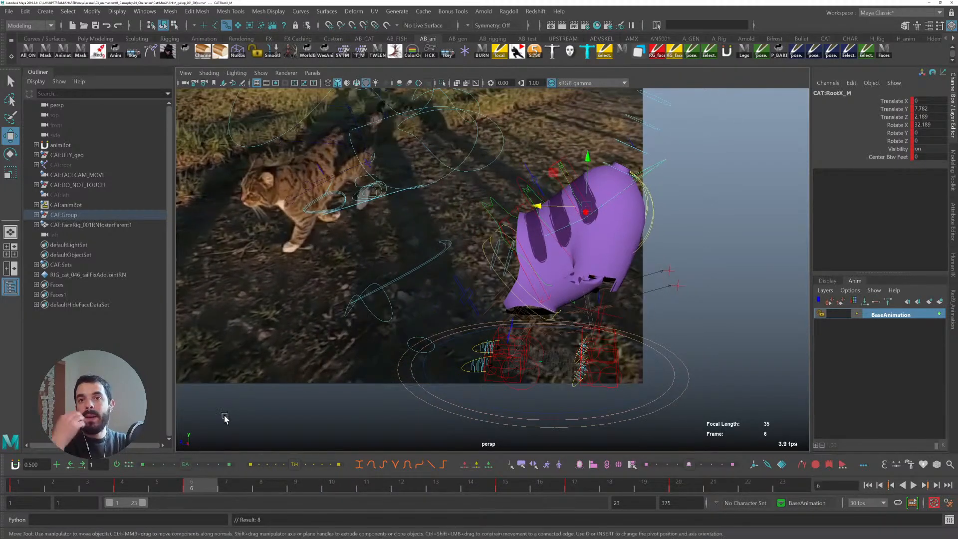
left_click_drag(201, 484, 325, 488)
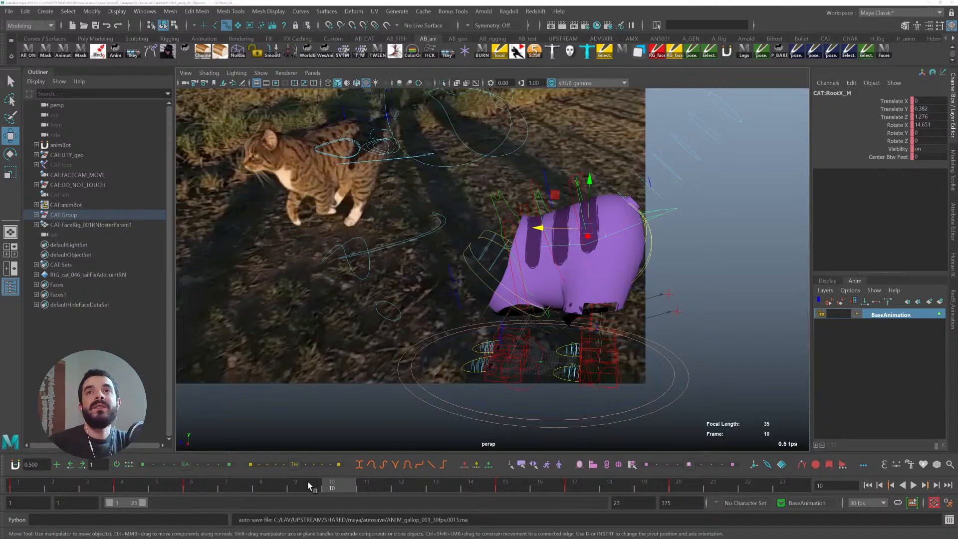
- Switch to Unity and move the cat left and right in the running game to test its animation
key("alt+Tab")
key("a")
key("d")
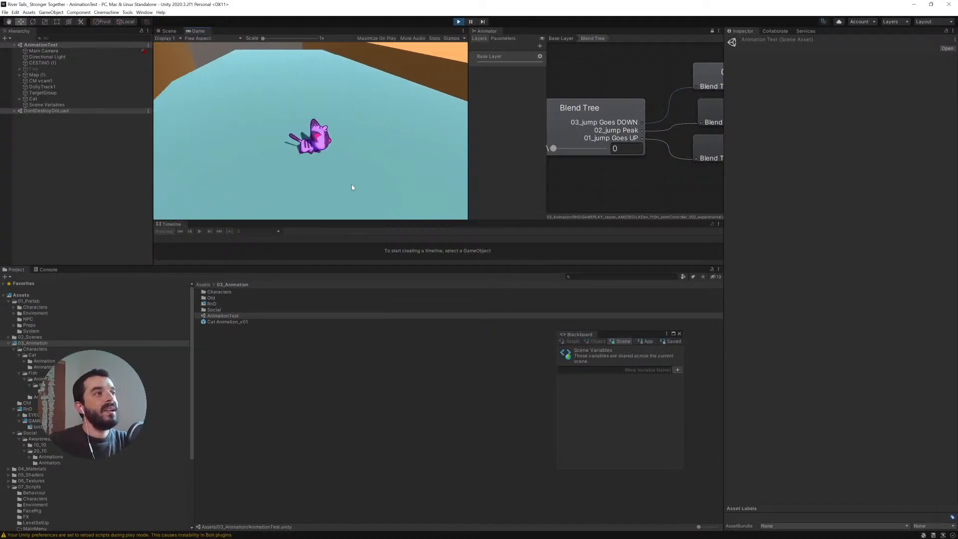
- Keep steering the cat around the running Unity game to check its run animation, then switch back to Maya
key("a")
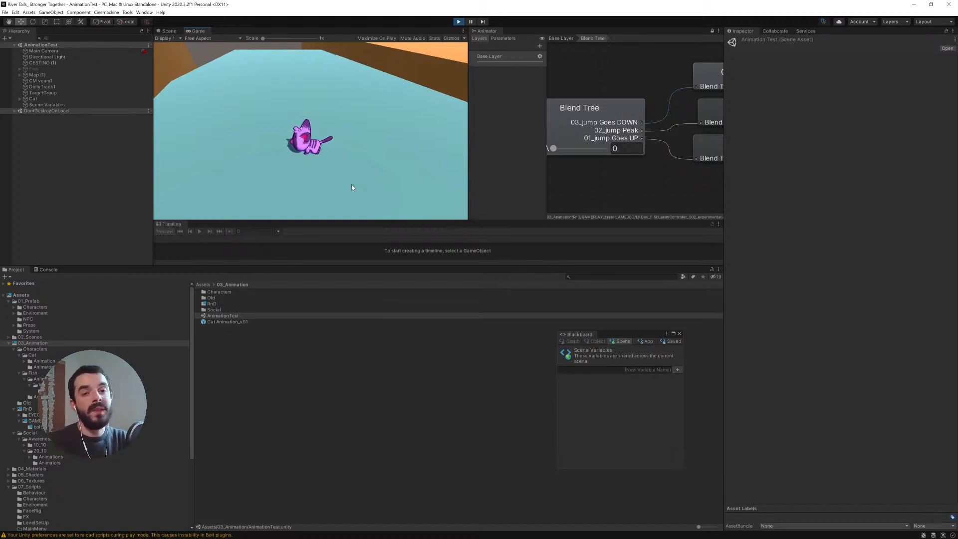
key("a")
key("w")
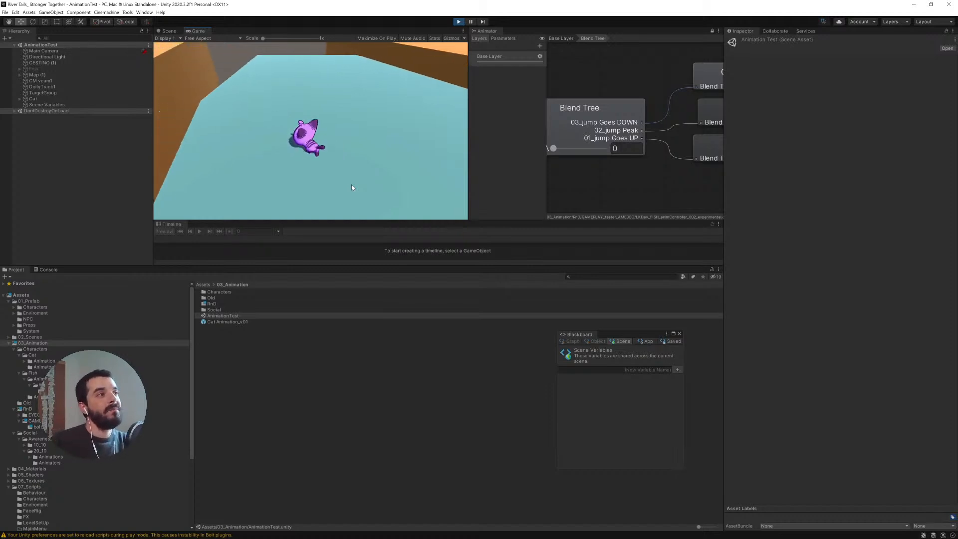
key("d")
key("w")
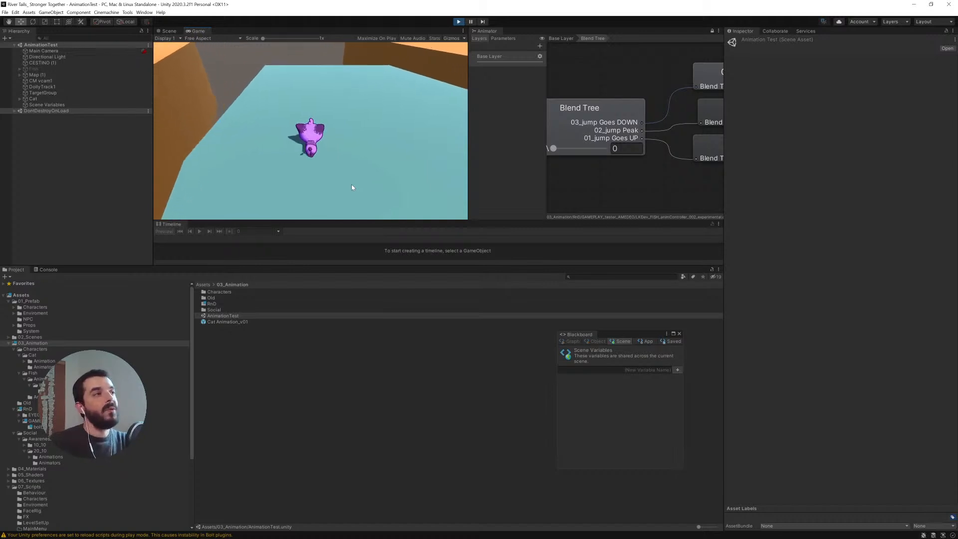
key("s")
key("a")
key("w")
key("s")
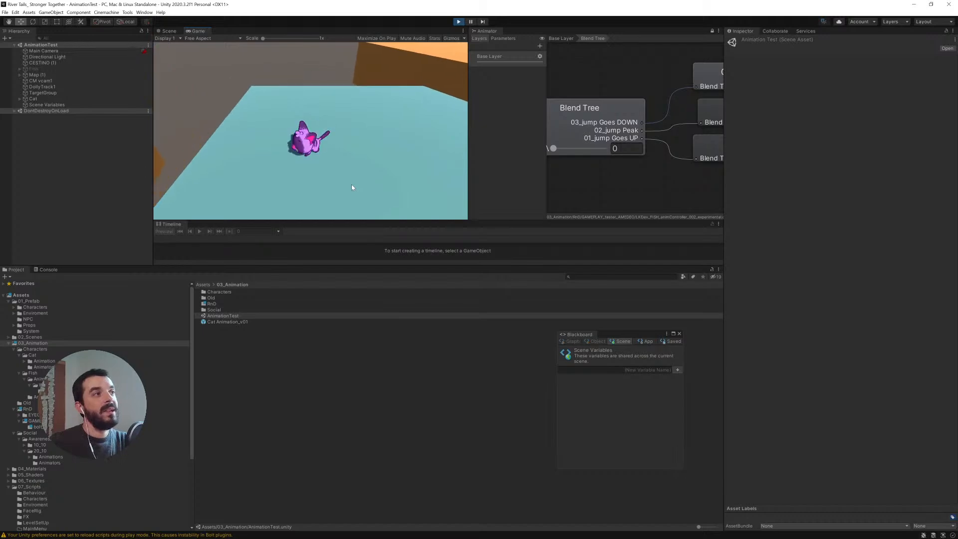
key("alt+Tab")
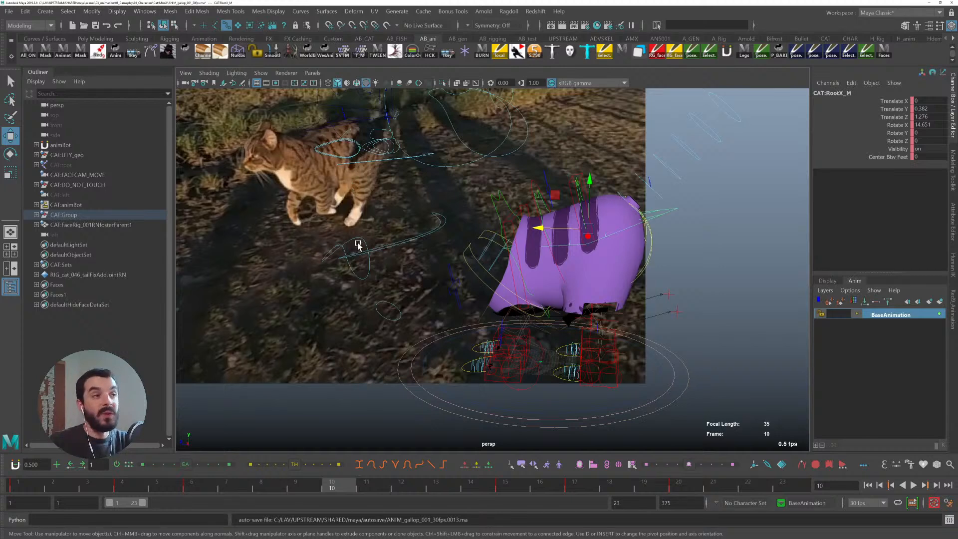
- Scrub and play the run cycle against the reference, then set a key on the root control at frame 12
left_click(194, 482)
left_click_drag(211, 485, 475, 477)
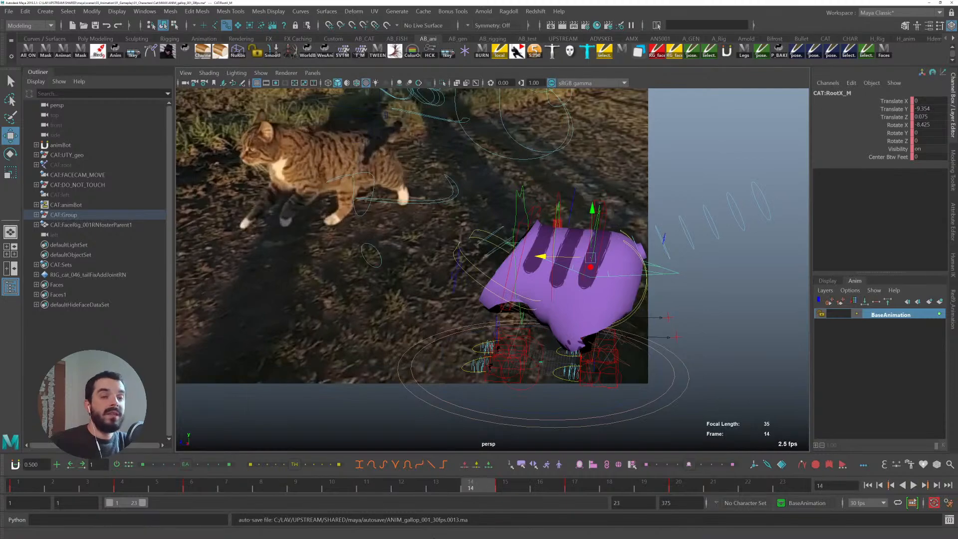
key("alt+v")
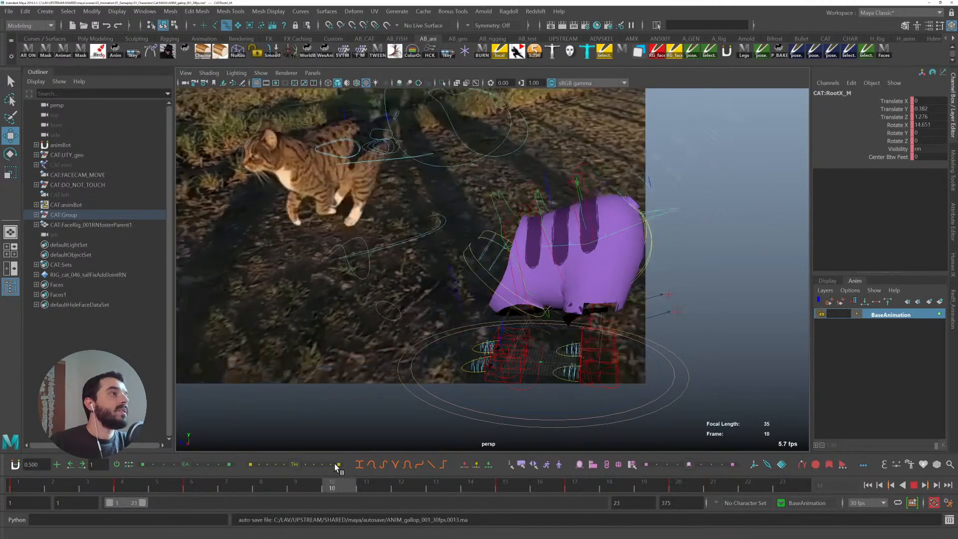
mouse_move(445, 463)
left_mouse_down()
mouse_move(471, 465)
mouse_move(398, 474)
left_mouse_up()
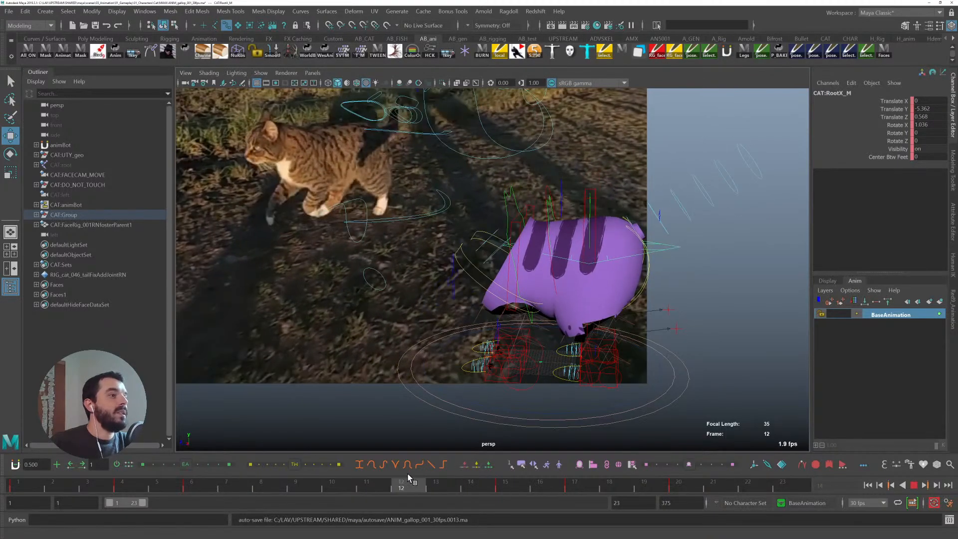
key("e")
key("s")
- Step back and forth between the keyed frames to compare the root control's pose with the reference cat
key("comma")
key("period")
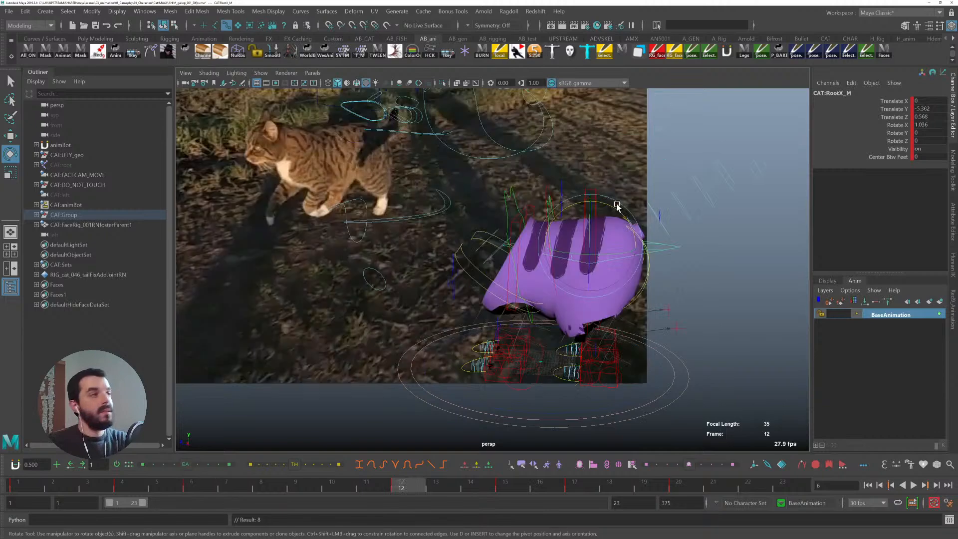
key("comma")
key("period")
key("comma")
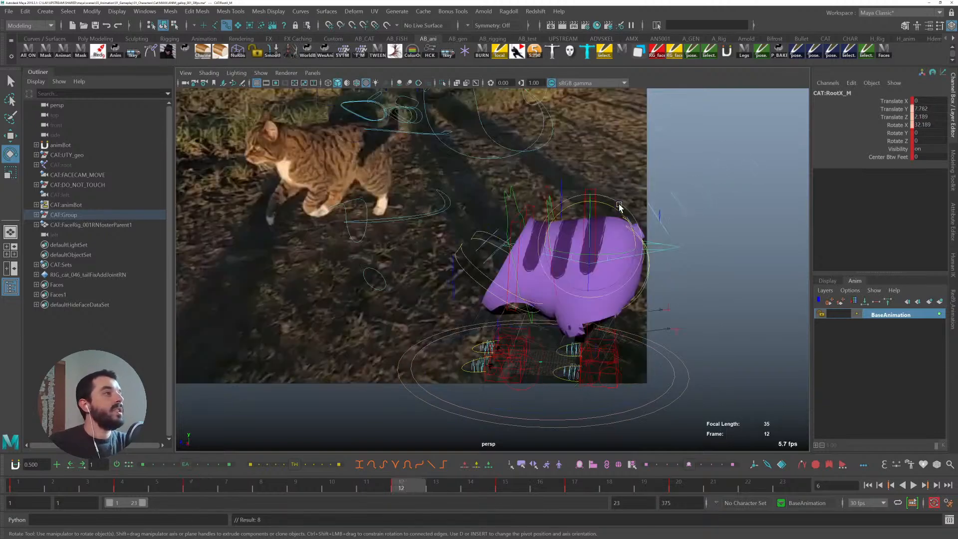
key("period")
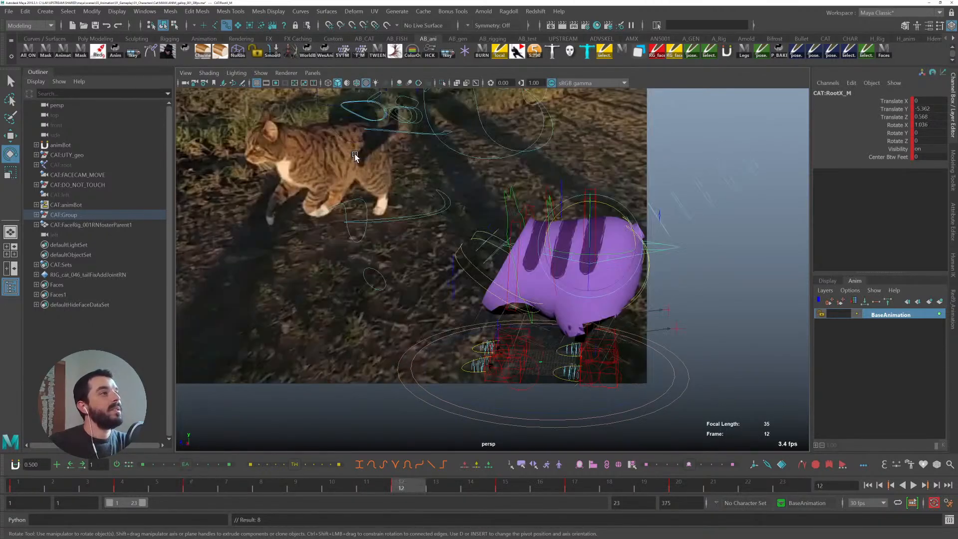
key("comma")
key("period")
key("comma")
key("period")
key("comma")
key("period")
key("comma")
key("period")
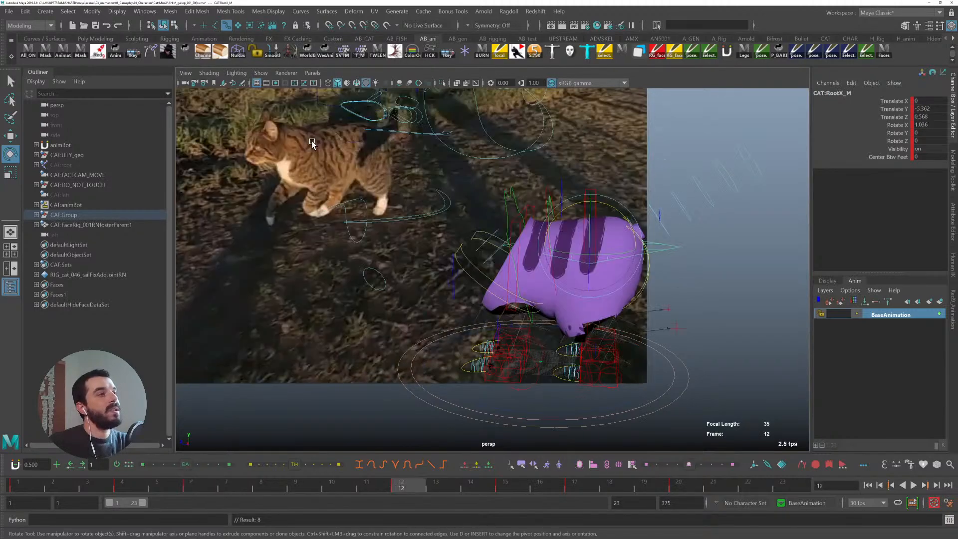
key("comma")
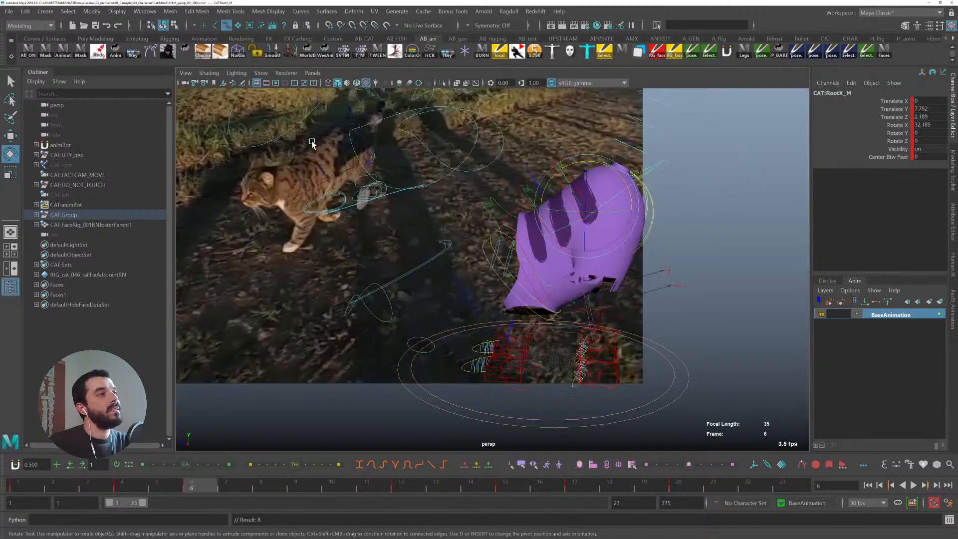
key("period")
key("comma")
key("period")
key("comma")
key("period")
key("comma")
key("period")
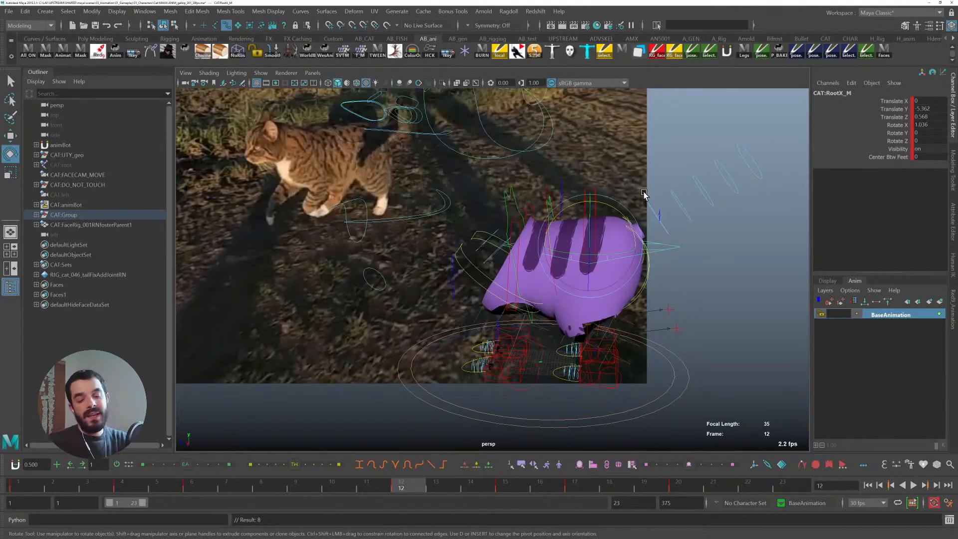
key("w")
key("comma")
key("period")
key("comma")
key("period")
key("comma")
key("period")
key("comma")
key("period")
key("comma")
key("period")
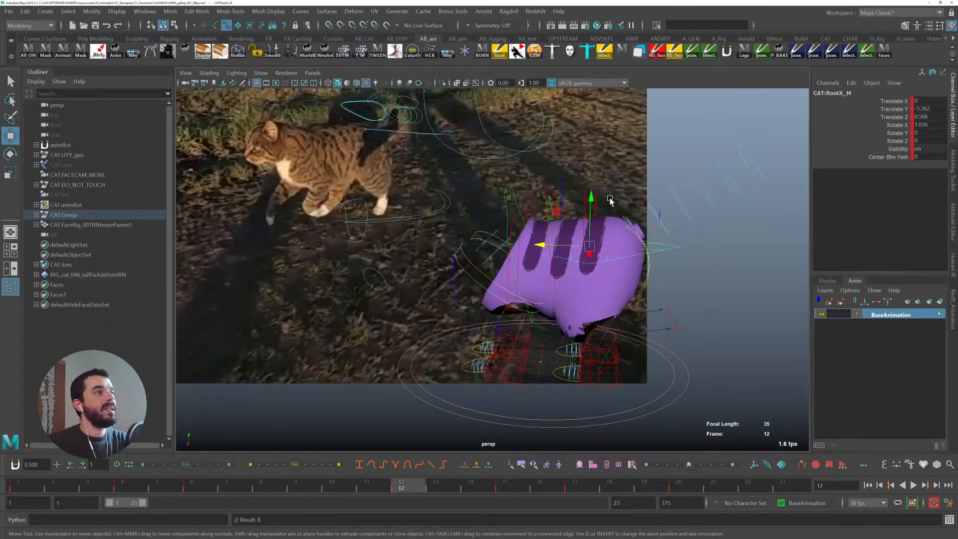
- Raise the root control slightly at frame 12 and tilt it to about 12.7 degrees on X
left_click_drag(592, 200, 593, 193)
key("e")
key("comma")
key("period")
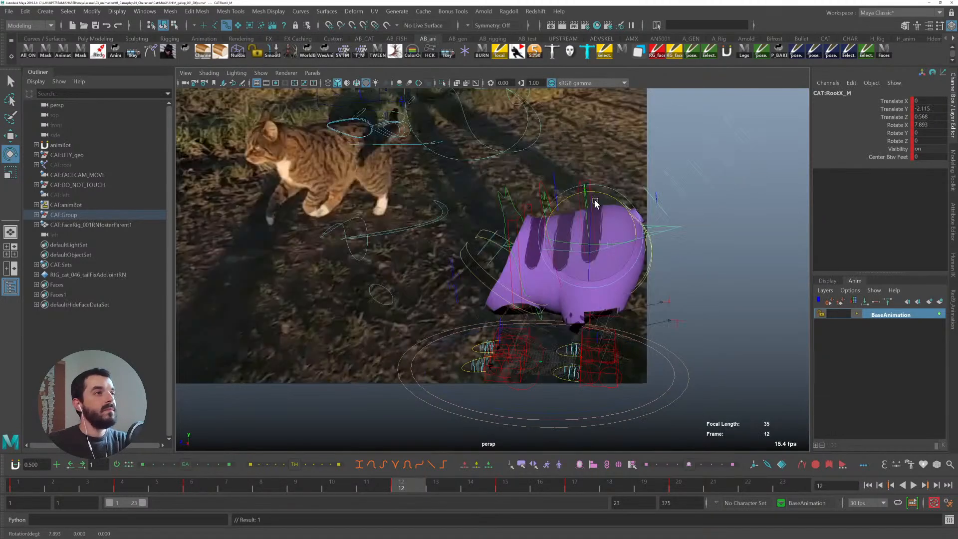
left_click_drag(609, 197, 593, 190)
key("w")
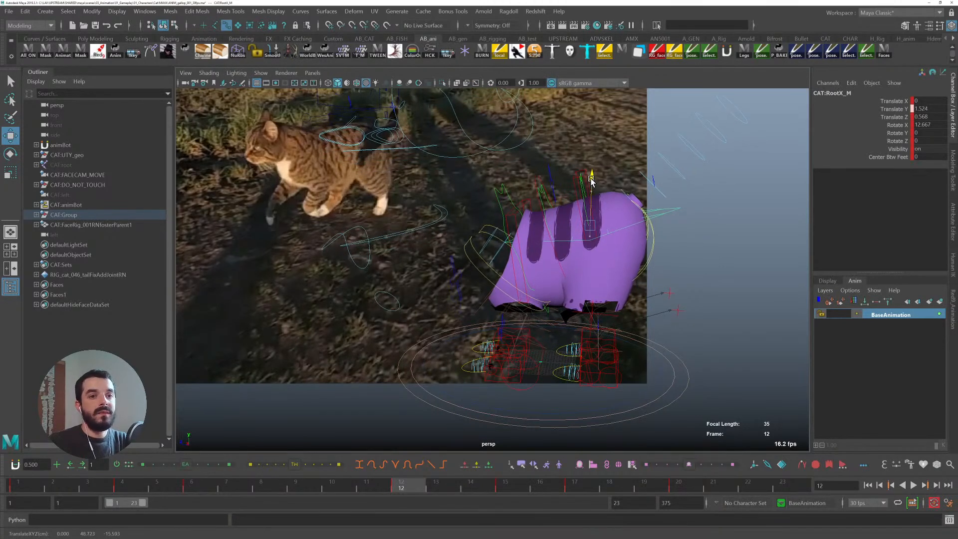
- Step between frames 6, 12 and 15 to compare the root bounce and tilt against the reference
key("comma")
key("period")
key("period")
key("comma")
key("comma")
key("period")
key("period")
key("period")
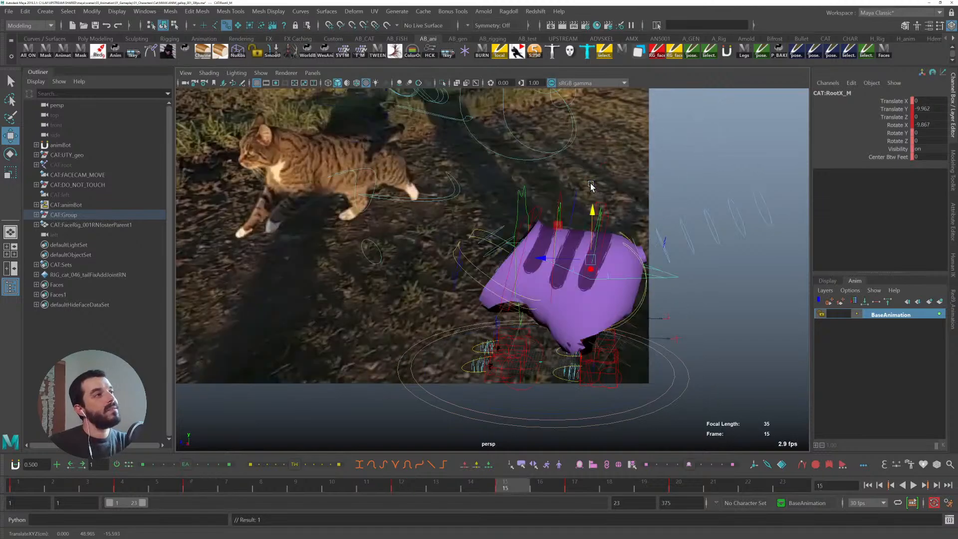
key("comma")
key("comma")
key("comma")
key("period")
key("period")
key("comma")
key("comma")
key("period")
key("comma")
key("period")
key("comma")
key("period")
key("comma")
key("period")
key("comma")
key("period")
key("comma")
key("period")
key("comma")
key("period")
key("comma")
key("period")
key("comma")
key("period")
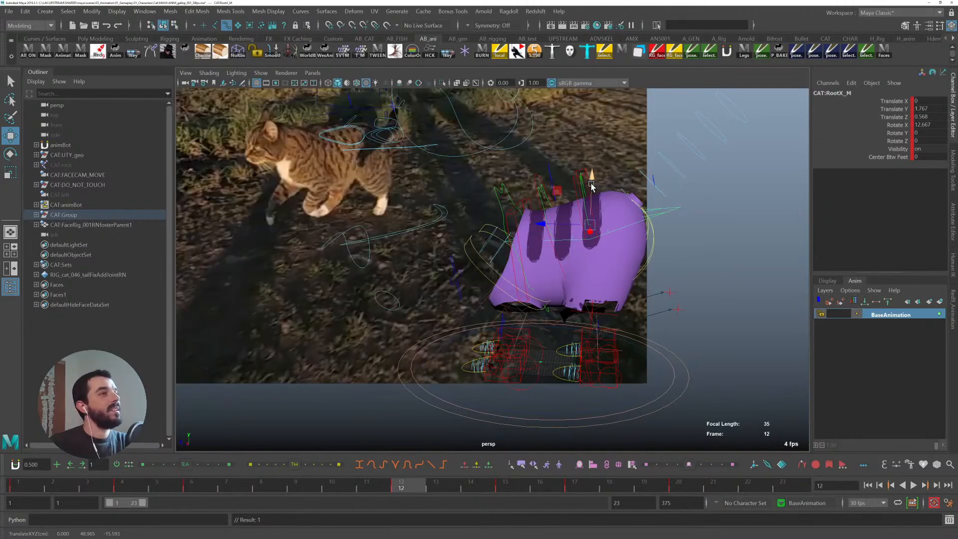
key("comma")
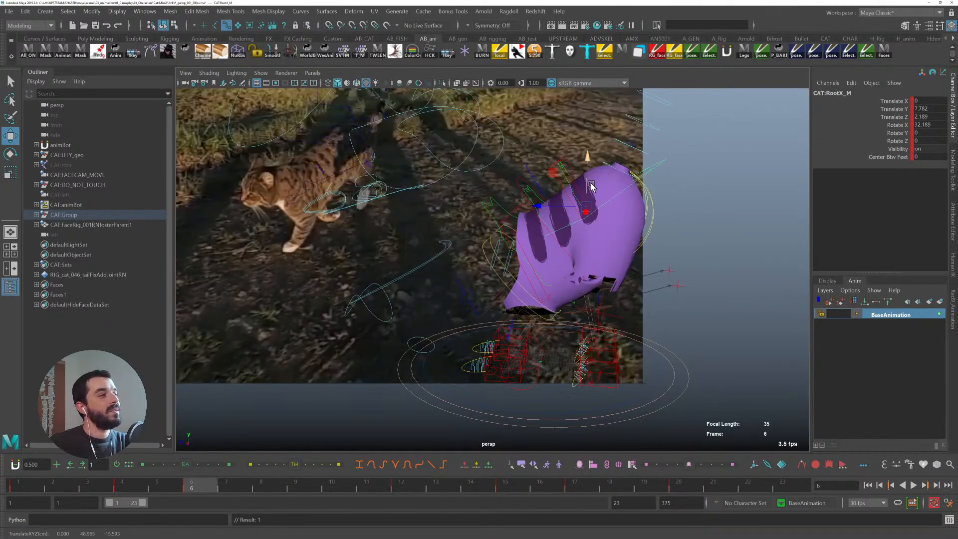
key("comma")
key("period")
key("e")
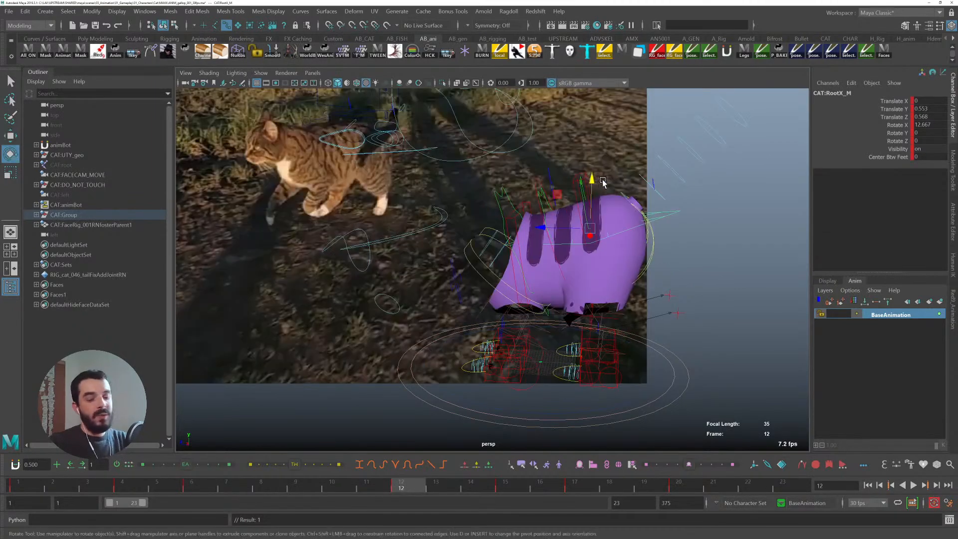
key("comma")
key("period")
key("comma")
key("period")
key("comma")
key("comma")
key("period")
key("comma")
key("period")
key("period")
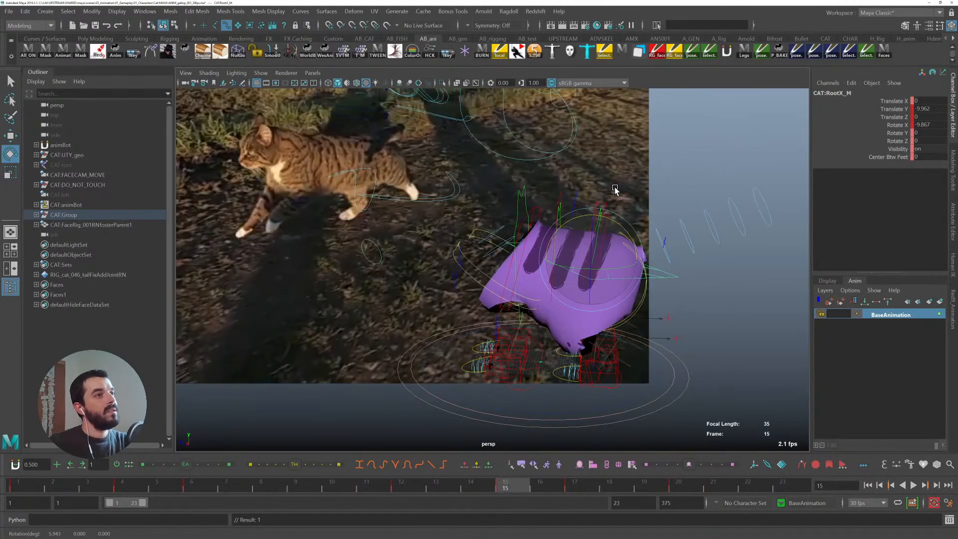
key("period")
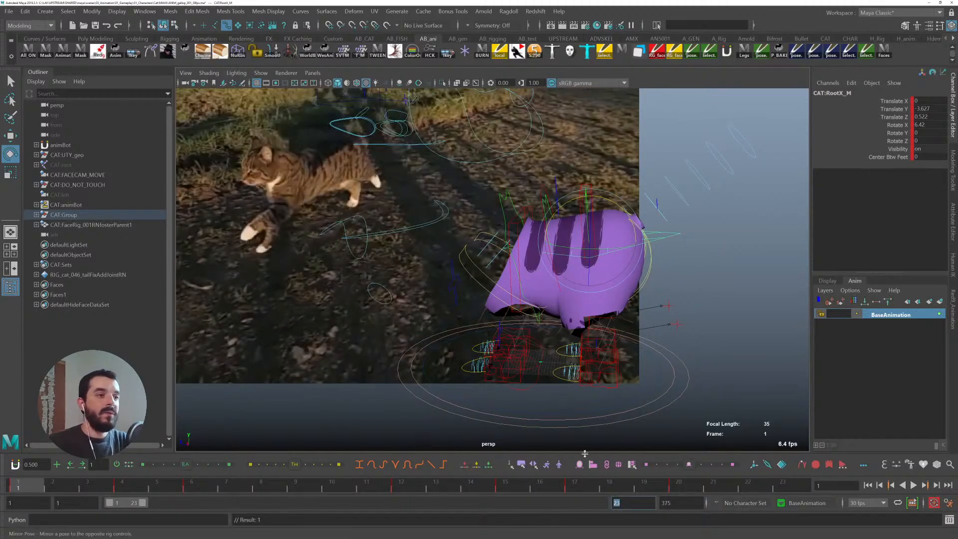
- Set the playback range to end at frame 17 and play the cycle
key("Return")
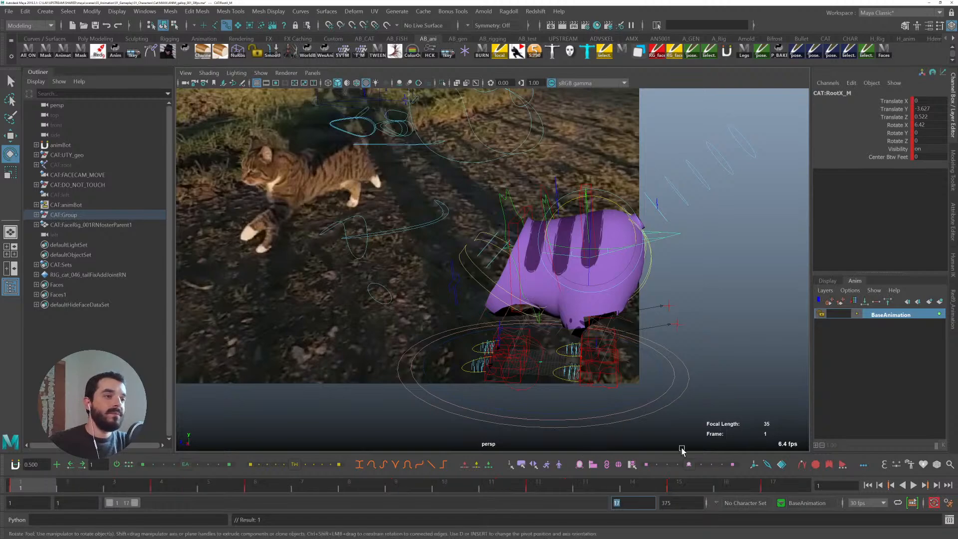
left_click(710, 258)
key("alt+v")
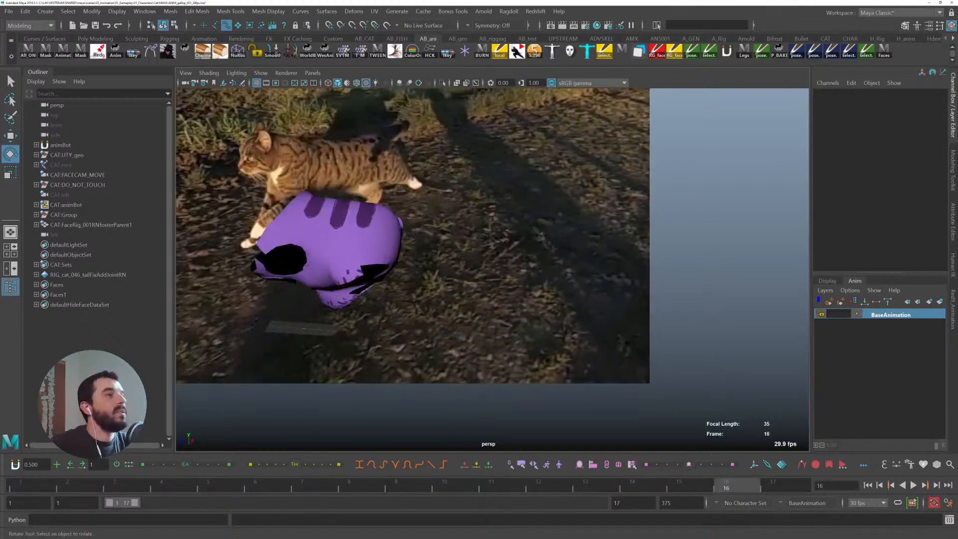
- Scrub and play the shortened cycle to review the body motion against the reference cat
left_click(54, 486)
left_click_drag(54, 485, 487, 494)
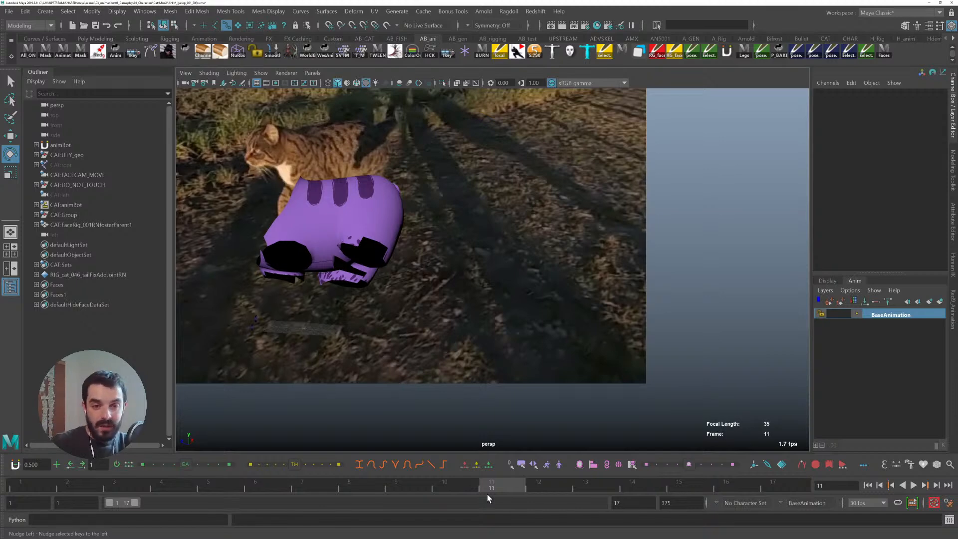
key("alt+v")
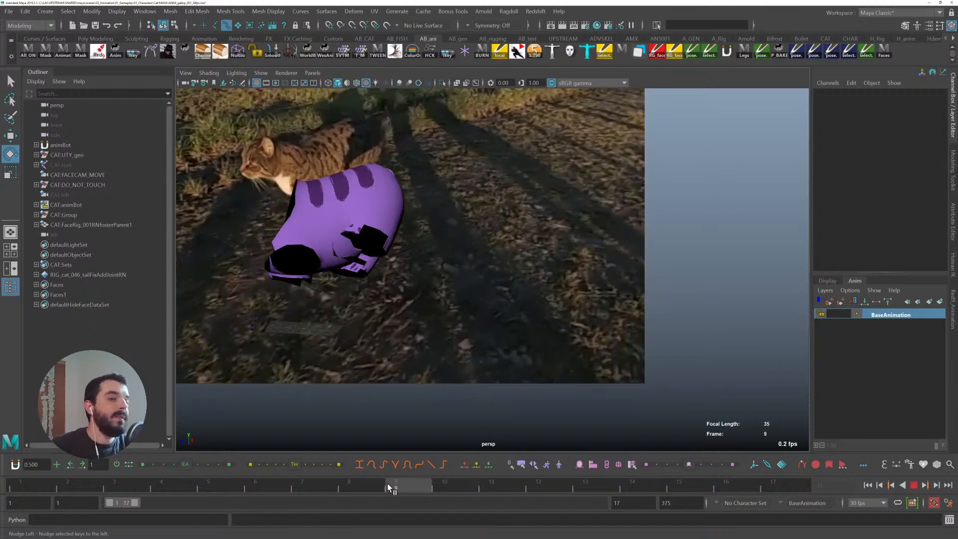
left_click_drag(138, 471, 391, 484)
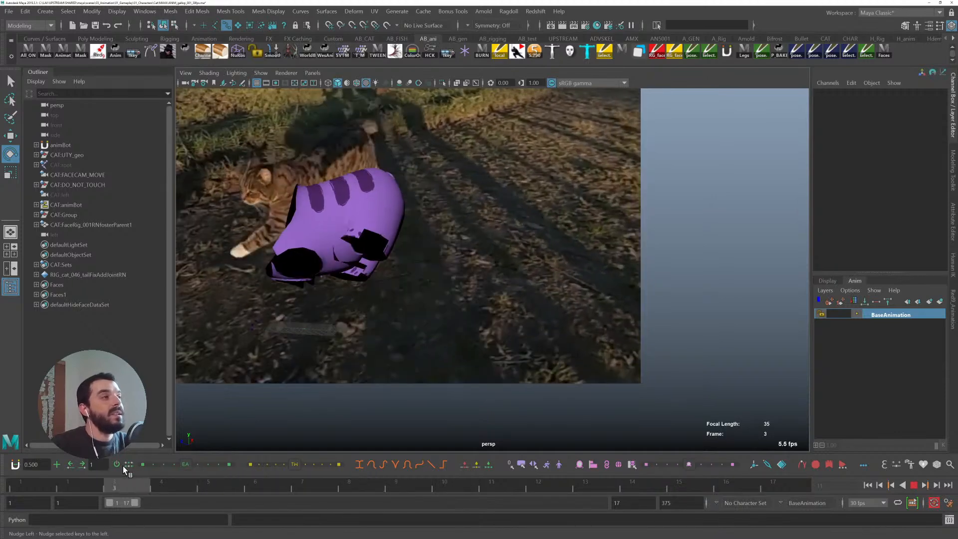
left_click_drag(267, 486, 307, 488)
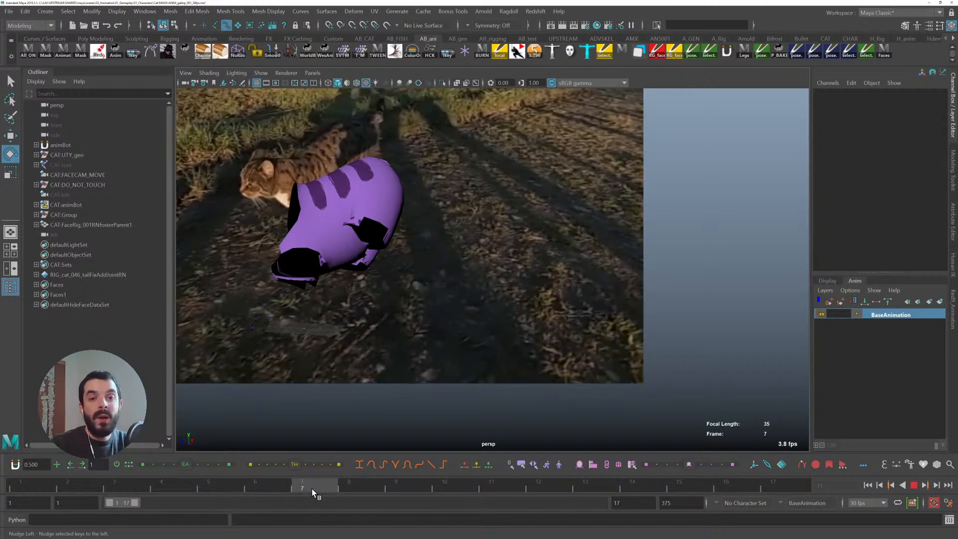
left_click(338, 481)
left_click_drag(383, 485, 352, 464)
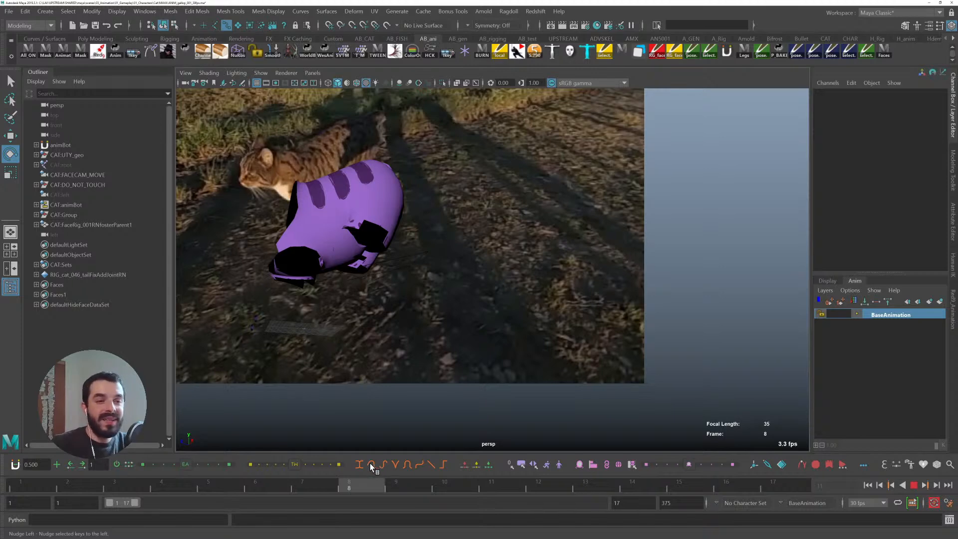
left_click_drag(370, 463, 370, 463)
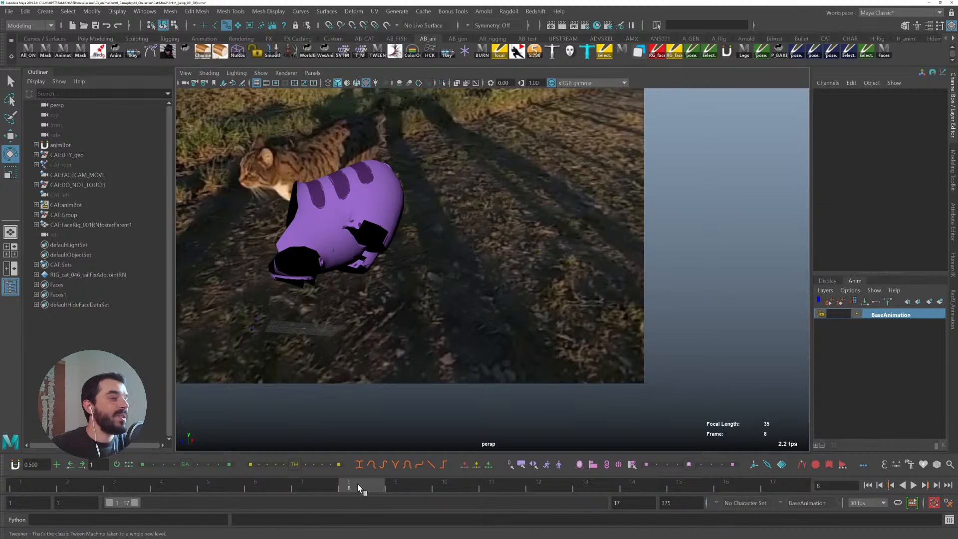
key("alt+v")
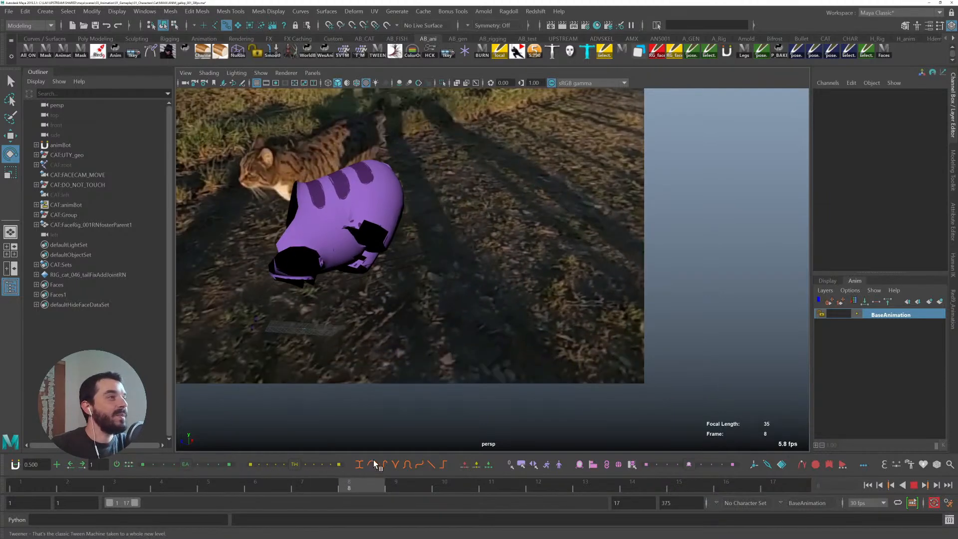
key("alt+v")
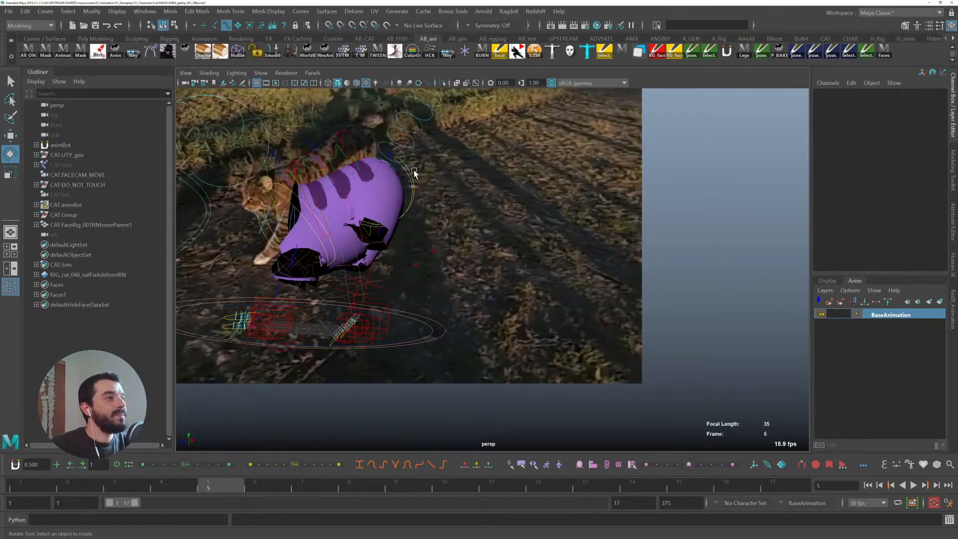
- Select the root control, go to frame 9, and tilt it to about 13 degrees on X
left_click(414, 172)
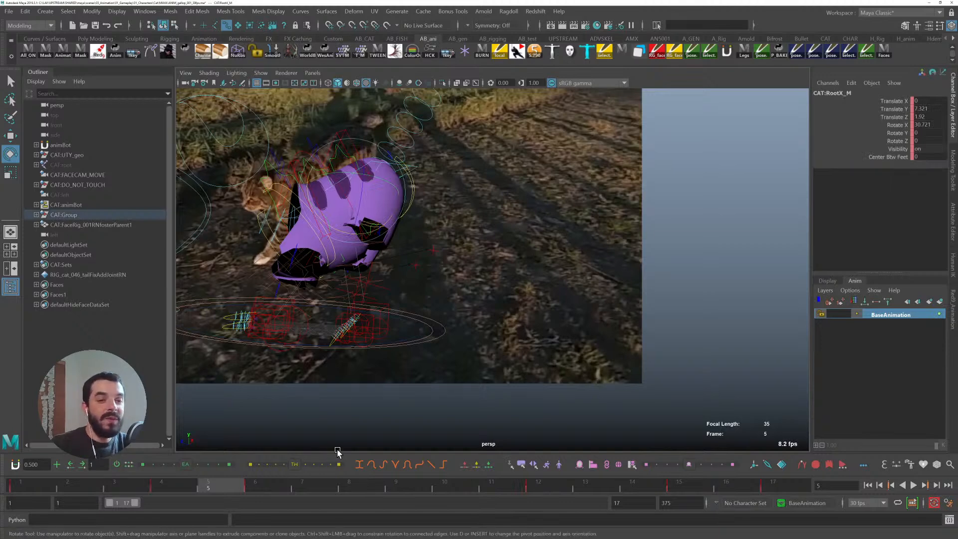
key("alt+v")
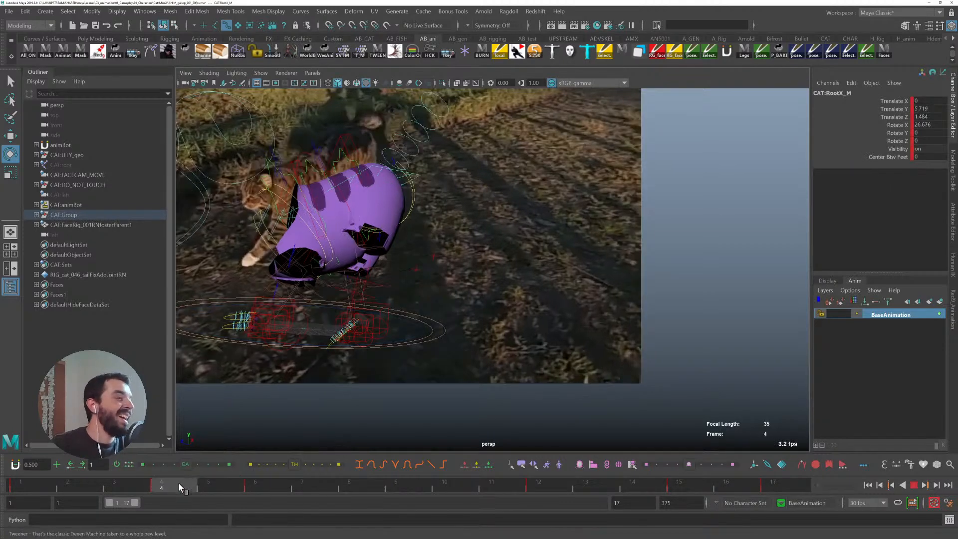
mouse_move(217, 487)
left_mouse_down()
mouse_move(509, 492)
mouse_move(13, 479)
mouse_move(482, 491)
mouse_move(288, 473)
mouse_move(326, 479)
mouse_move(224, 483)
mouse_move(519, 477)
mouse_move(293, 483)
mouse_move(389, 482)
left_mouse_up()
left_click_drag(357, 191, 319, 136, "alt")
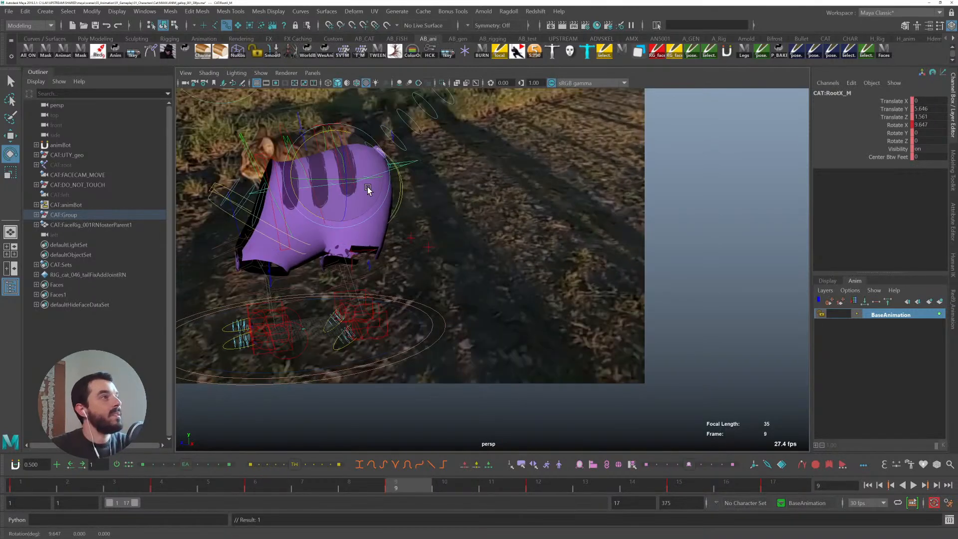
key("period")
key("comma")
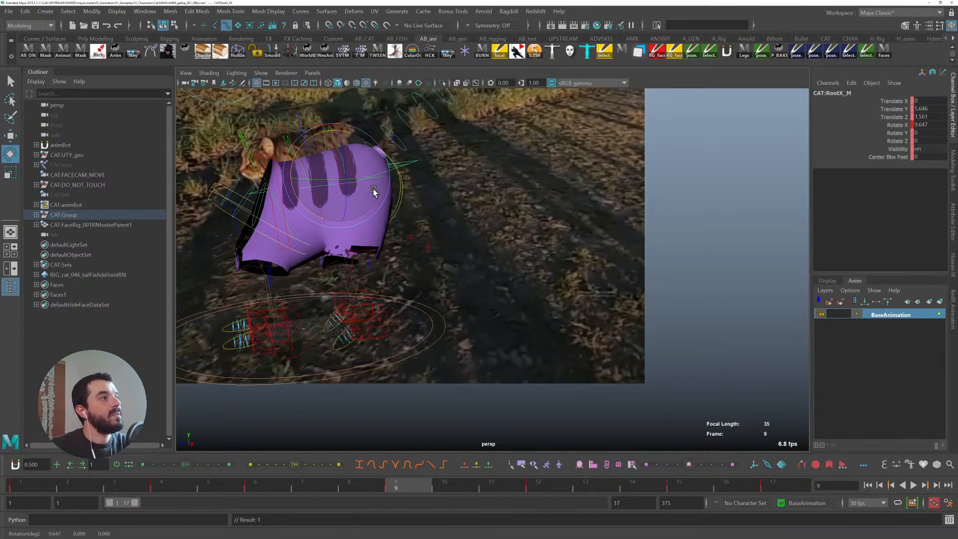
key("comma")
key("period")
left_click_drag(318, 135, 334, 125)
key("w")
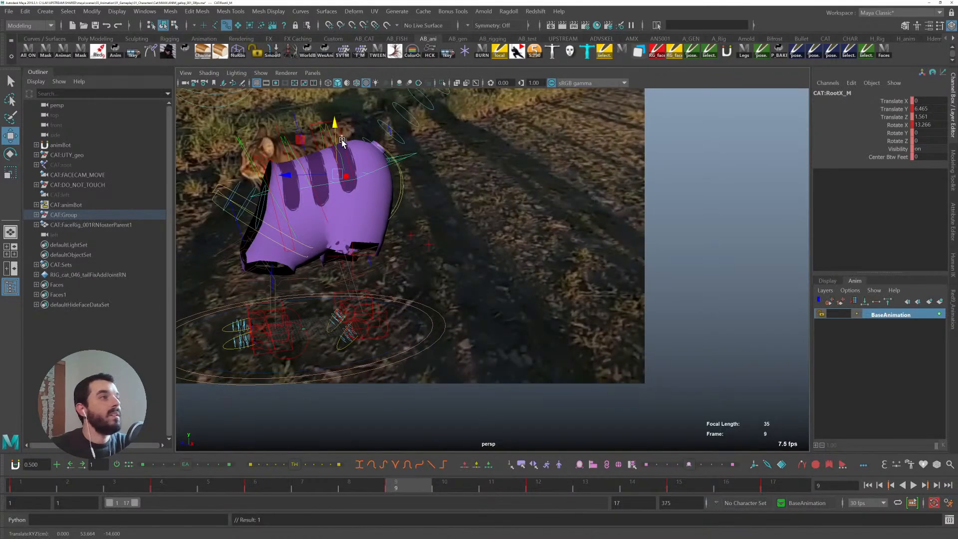
- Go to frame 12 and raise the root control to about 1.8 on Y
key("period")
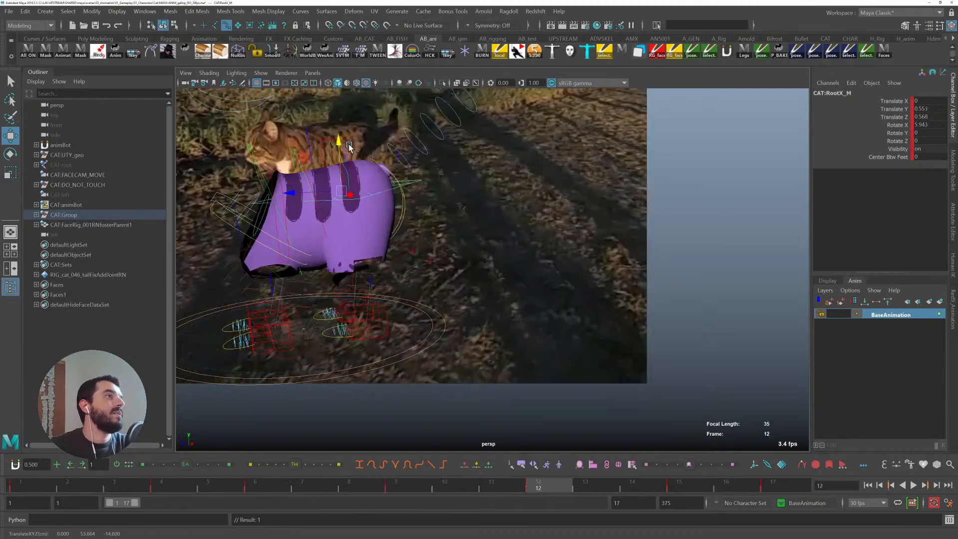
left_click_drag(349, 152, 342, 141)
key("period")
key("comma")
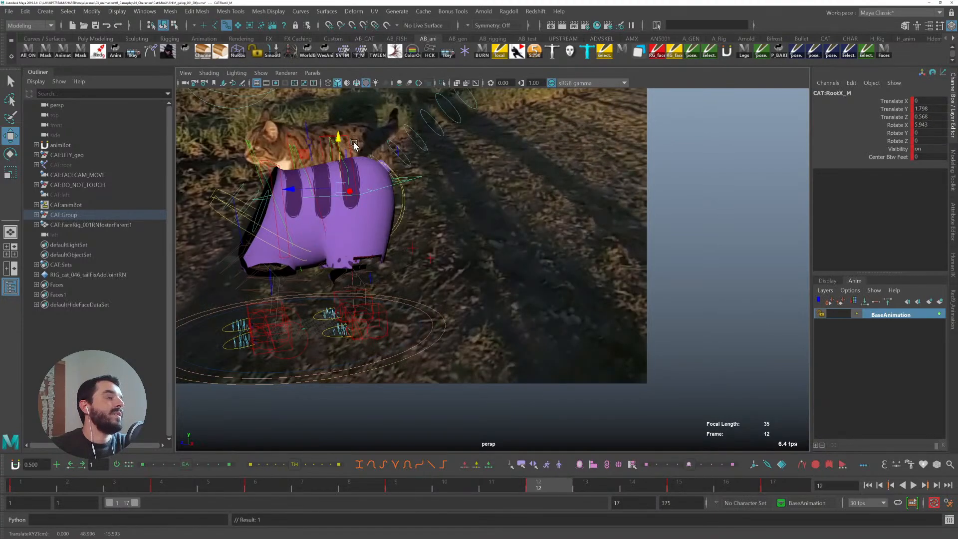
- Step through the cycle's keys and nudge the root control slightly lower on one of them
key("period")
key("period")
key("comma")
key("period")
left_click_drag(338, 156, 340, 166)
key("comma")
key("period")
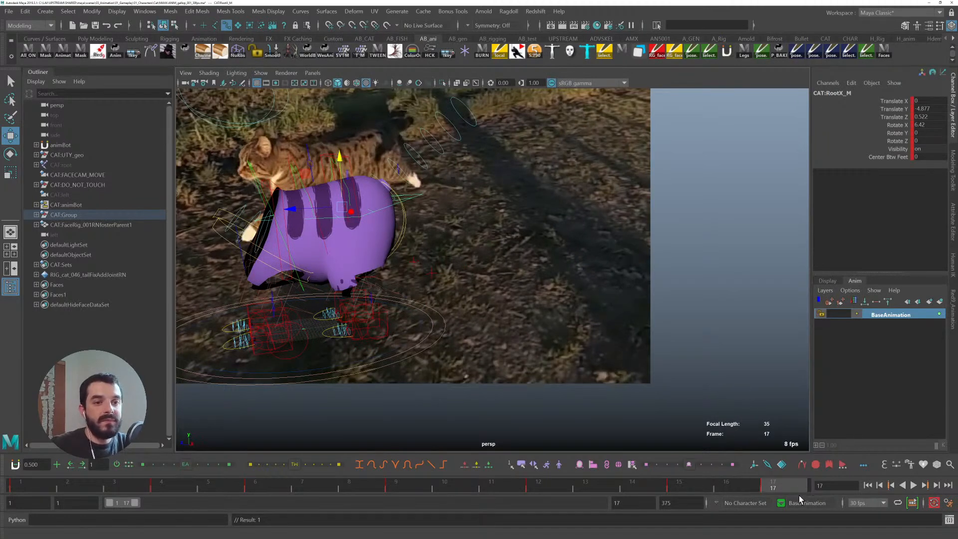
- Play and scrub the cycle to review the root bounce against the reference cat
key("alt+v")
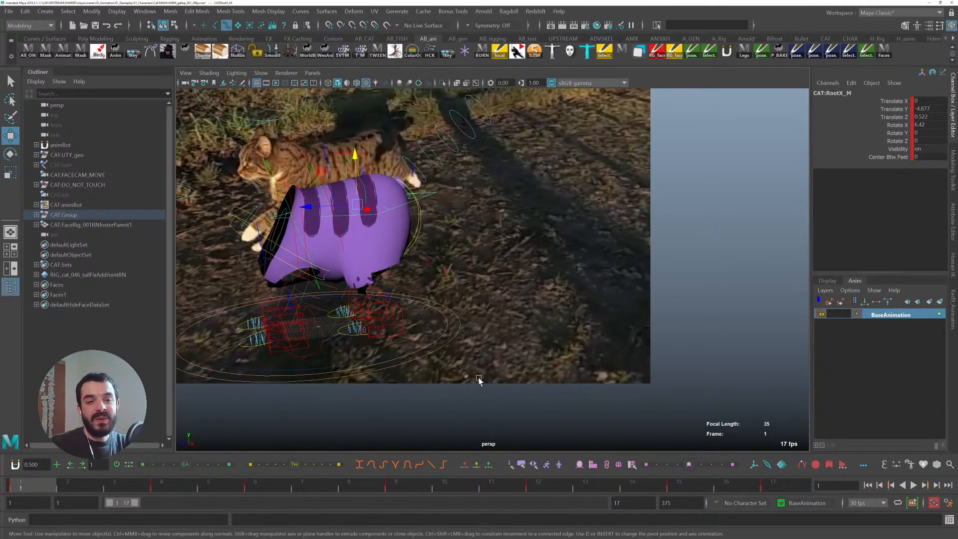
key("alt+1")
key("alt+v")
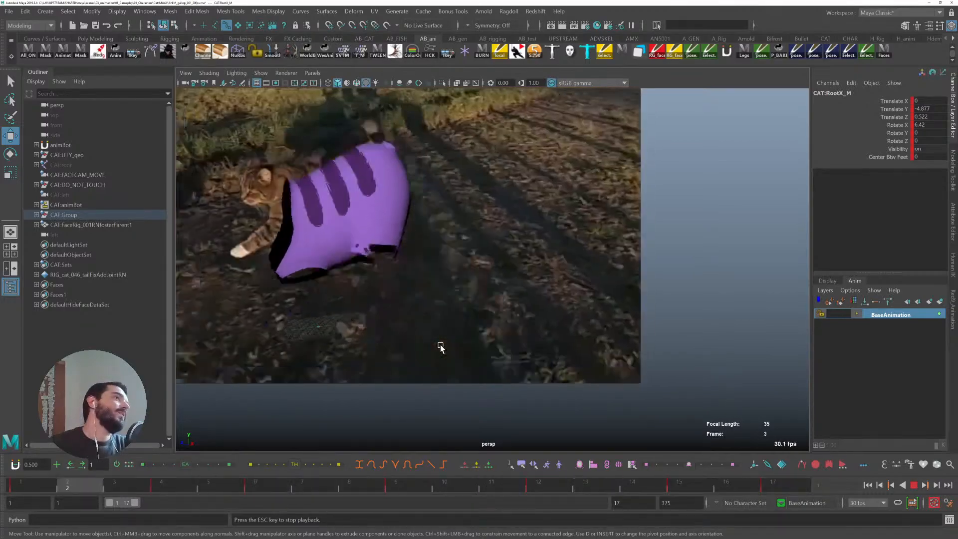
key("Escape")
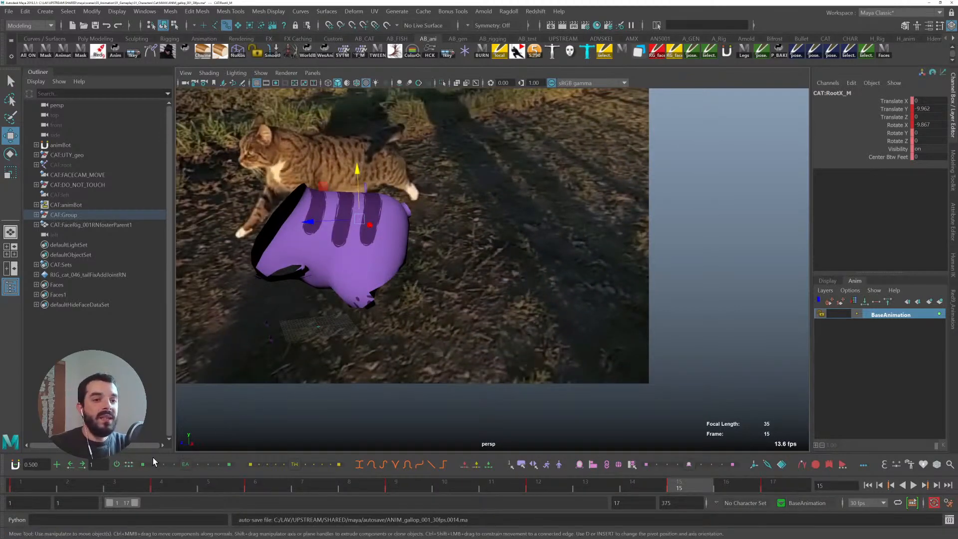
key("alt+v")
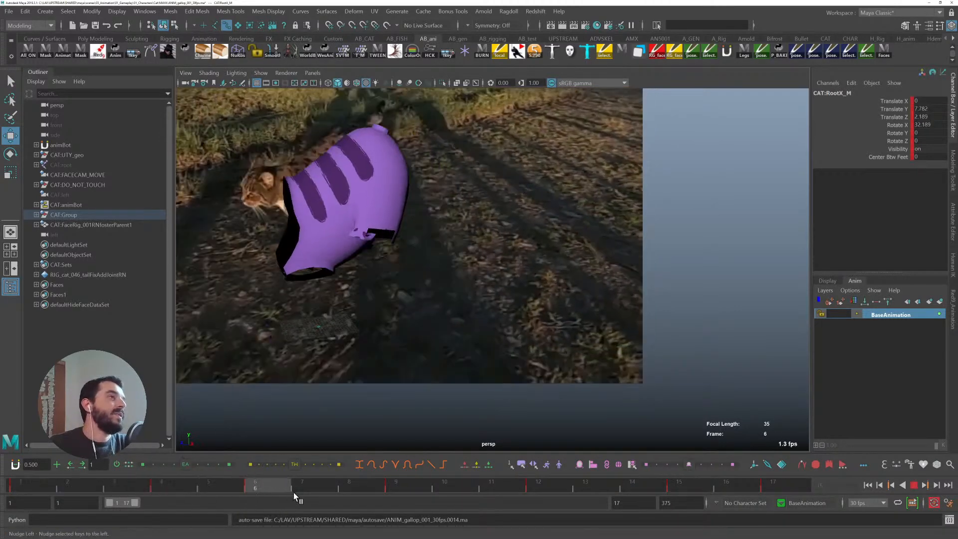
key("Escape")
left_click(179, 478)
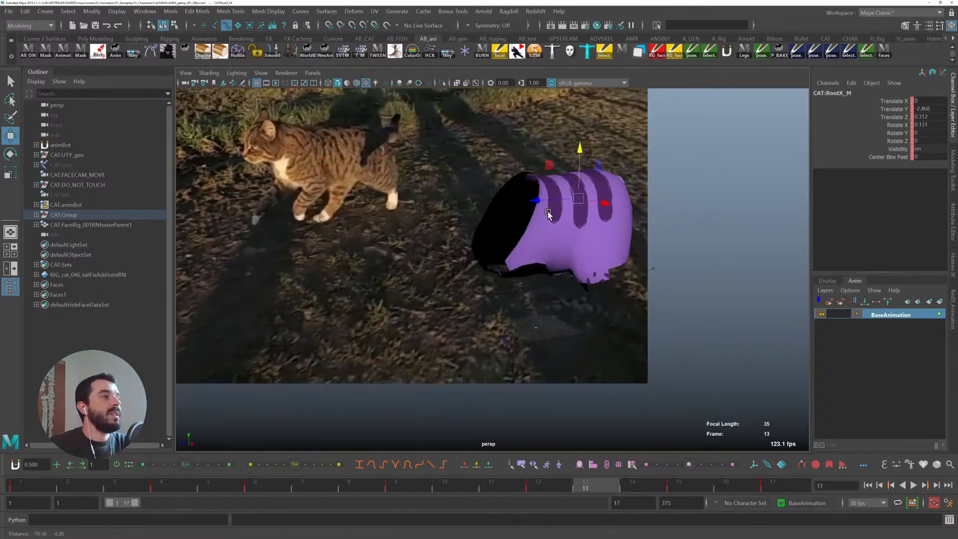
key("alt+v")
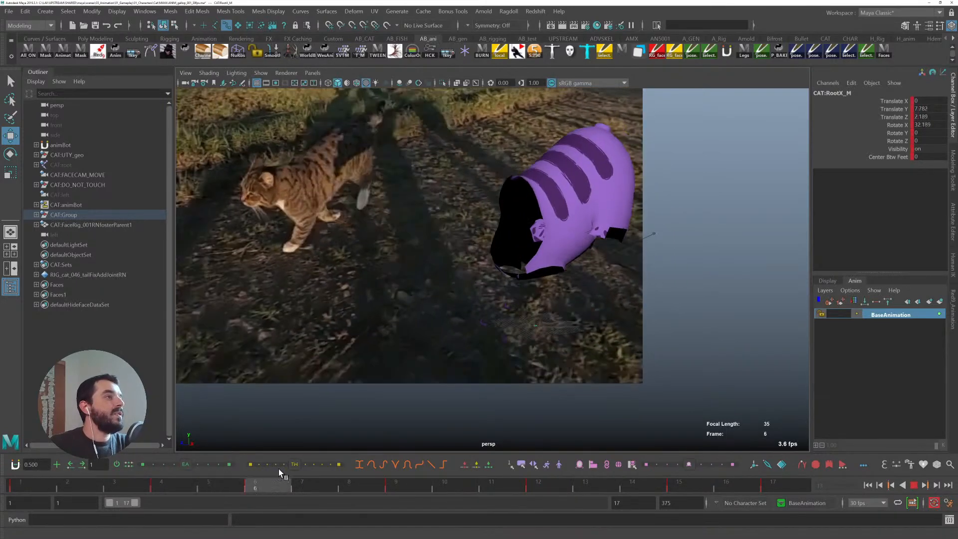
key("Escape")
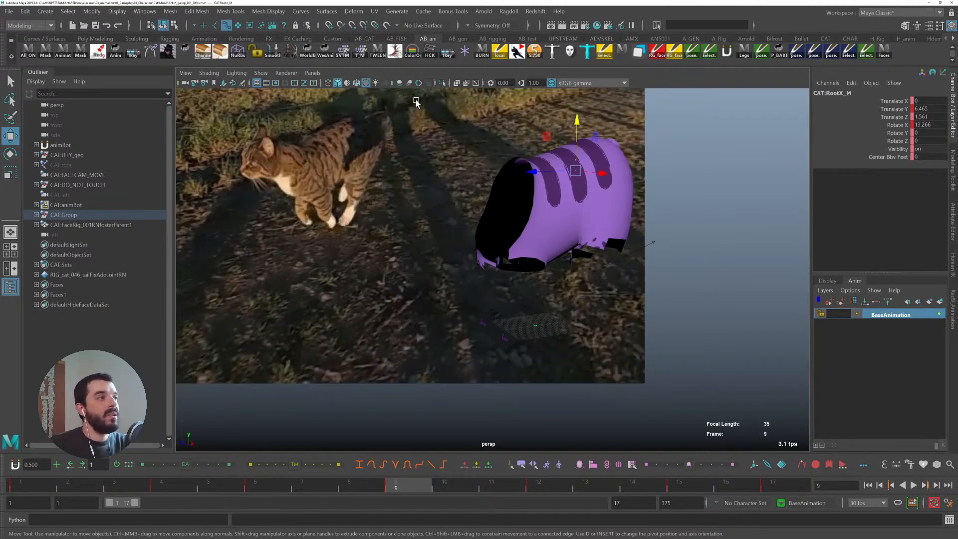
- With the Grease Pencil, draw a line along the reference cat's back curve at frame 9
left_click(242, 84)
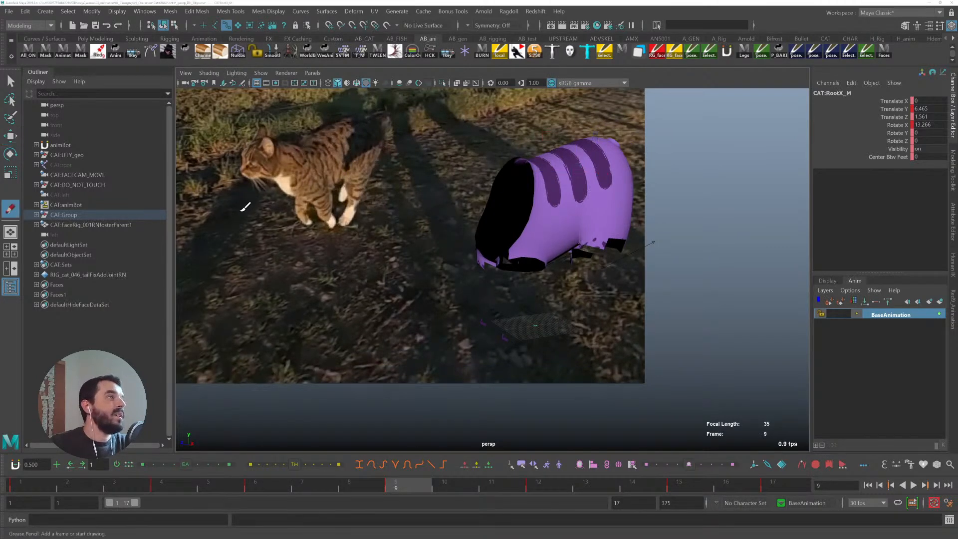
left_click_drag(282, 150, 336, 120)
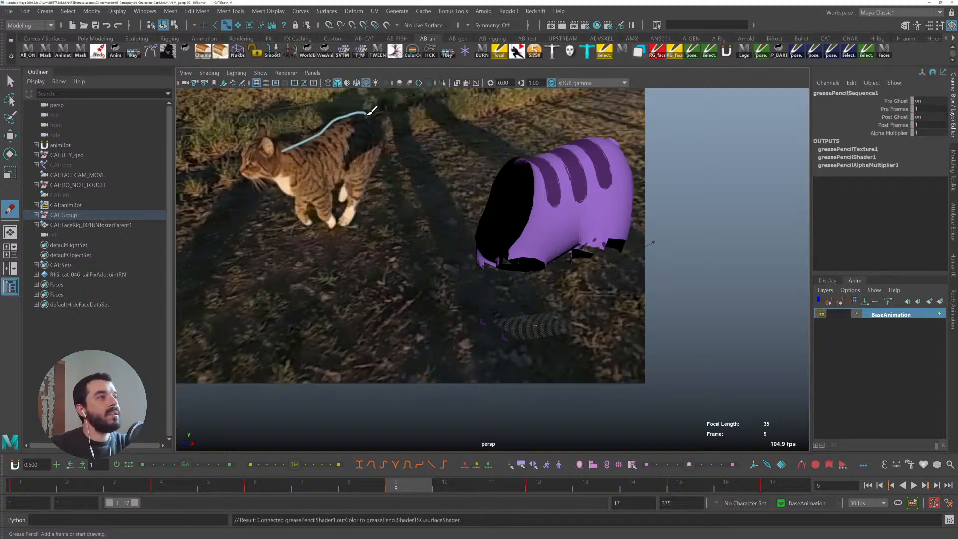
left_click_drag(277, 162, 304, 133)
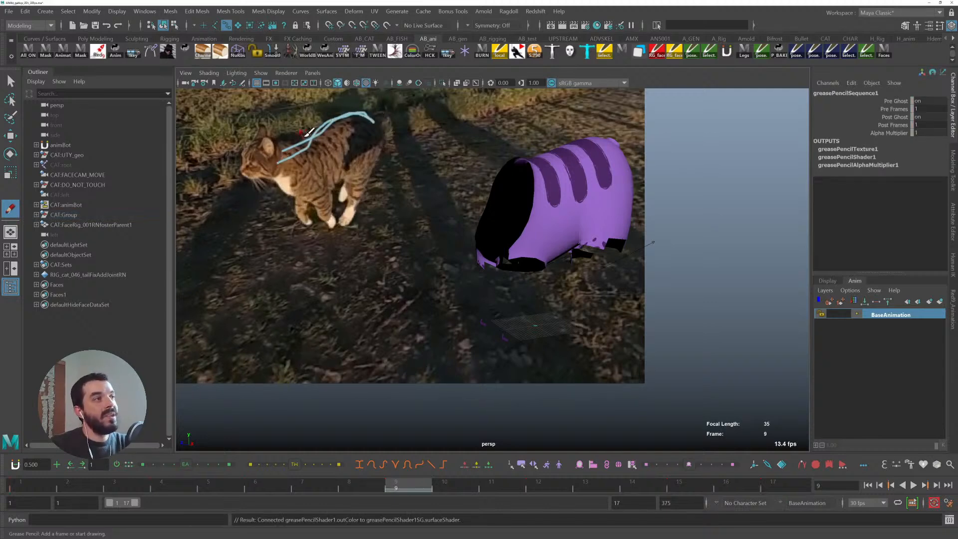
key("ctrl+z")
- At frame 16, draw another grease pencil line along the reference cat's back
left_click_drag(442, 482, 726, 483)
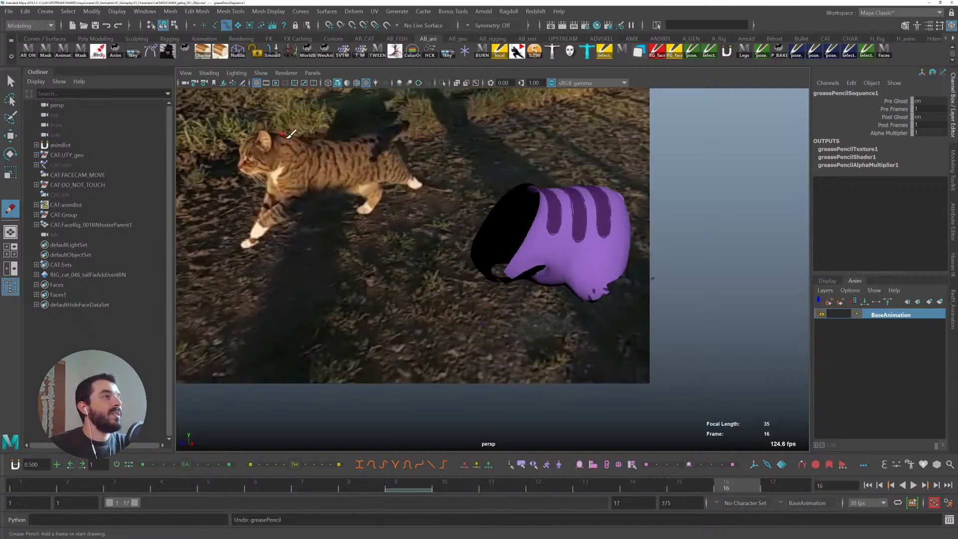
left_click_drag(278, 142, 397, 142)
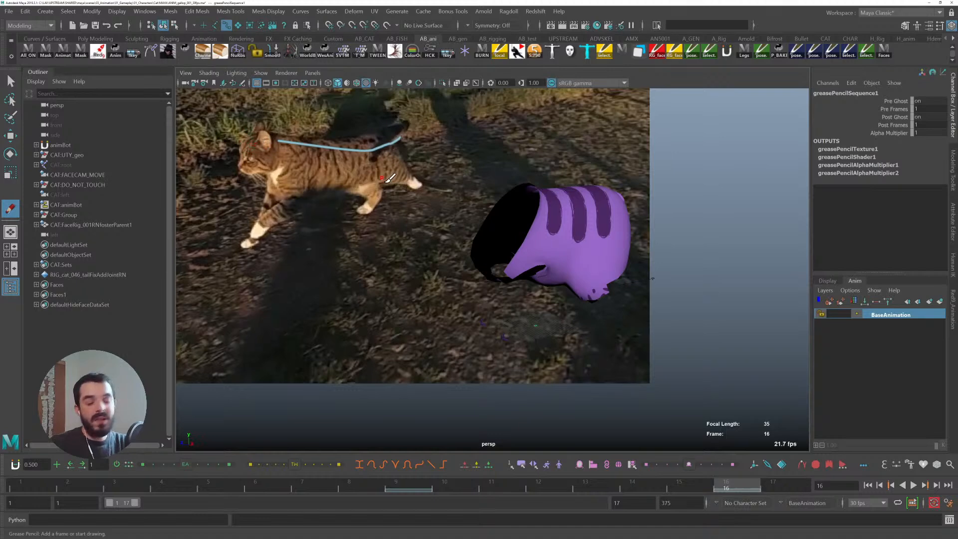
left_click(399, 491)
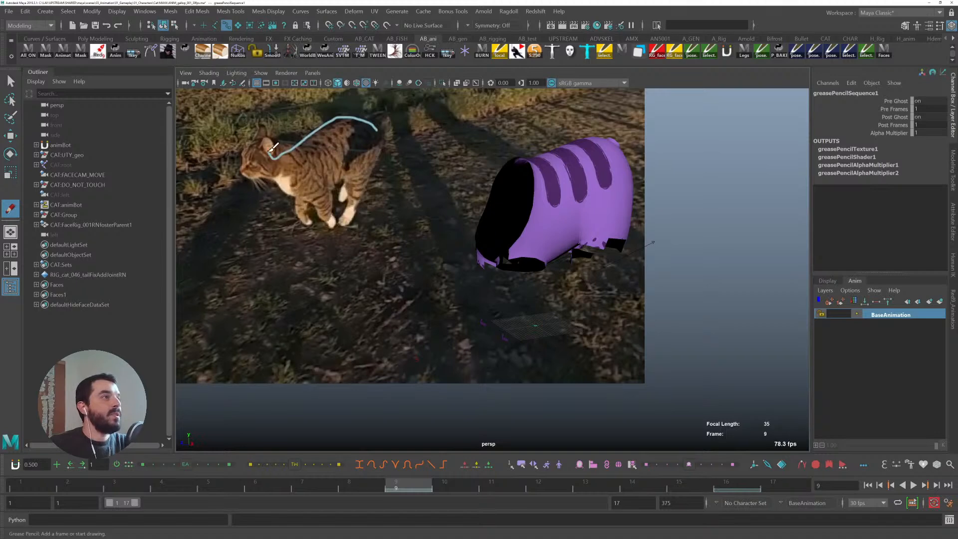
- Play the cycle to compare the rig's back against the grease pencil lines, toggling the control display
key("alt+v")
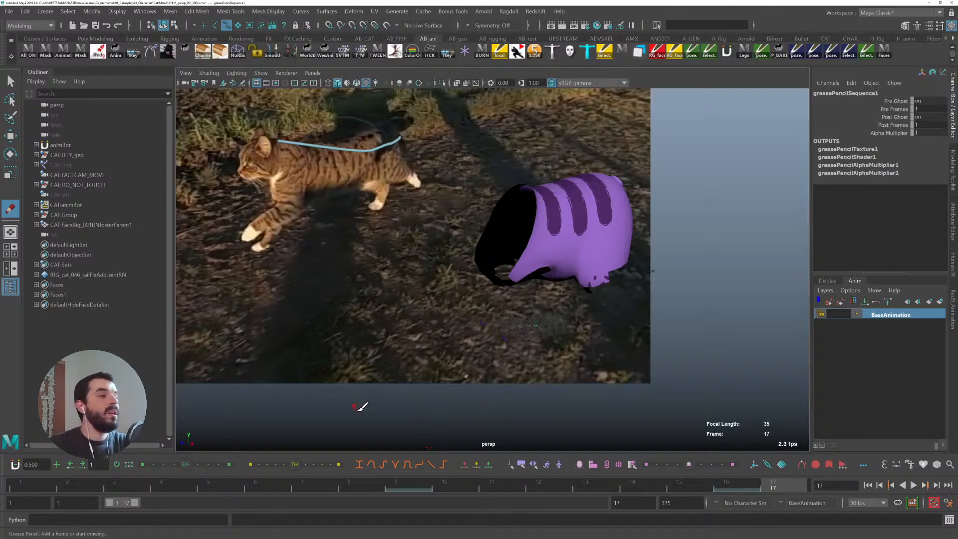
key("alt+v")
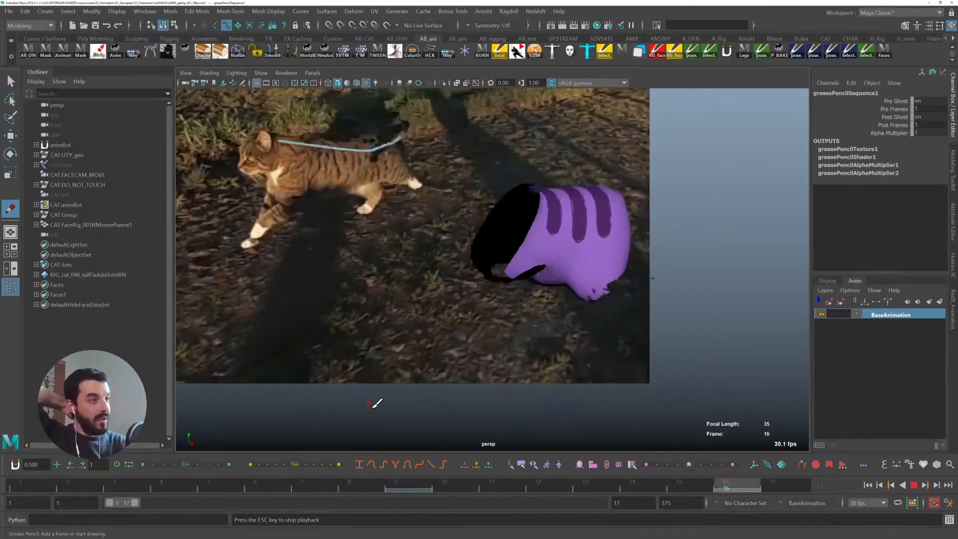
key("Escape")
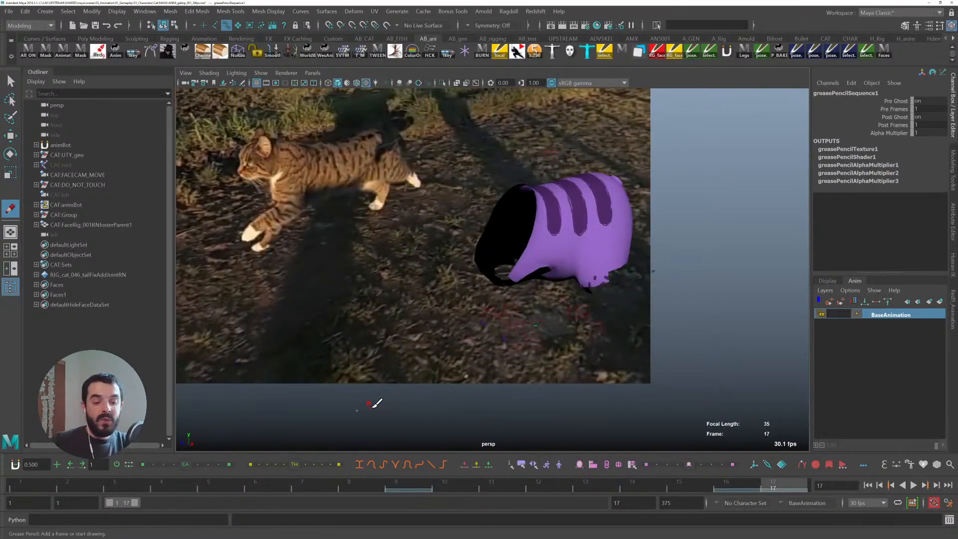
key("alt+1")
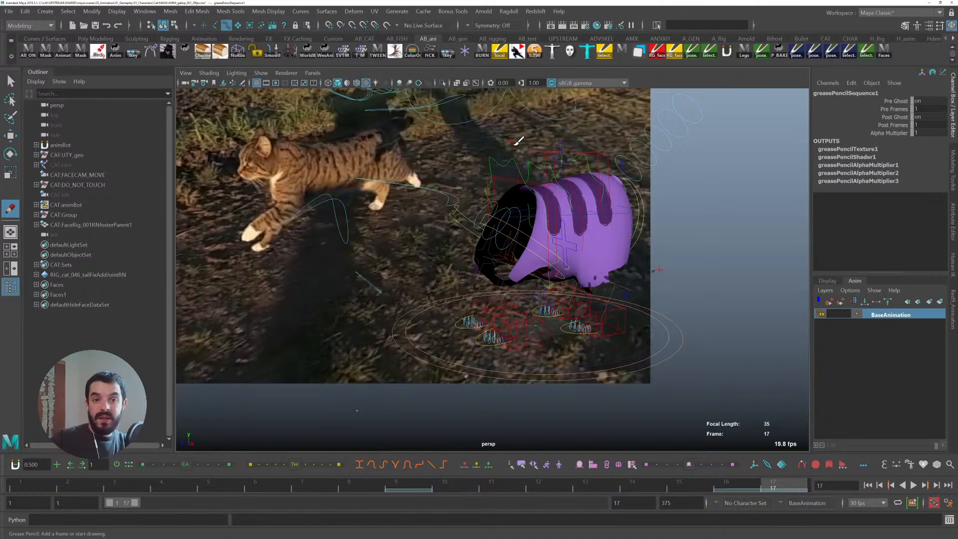
key("alt+1")
key("q")
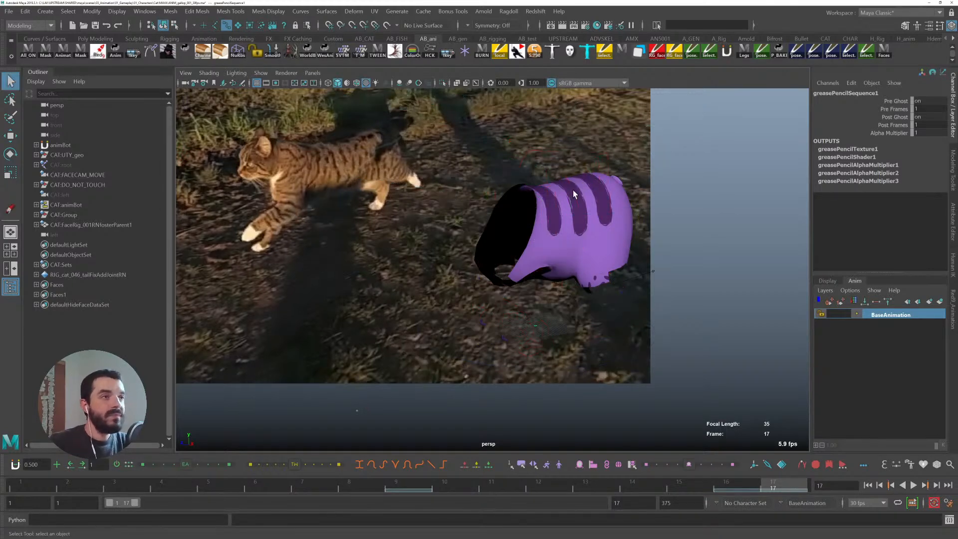
key("alt+1")
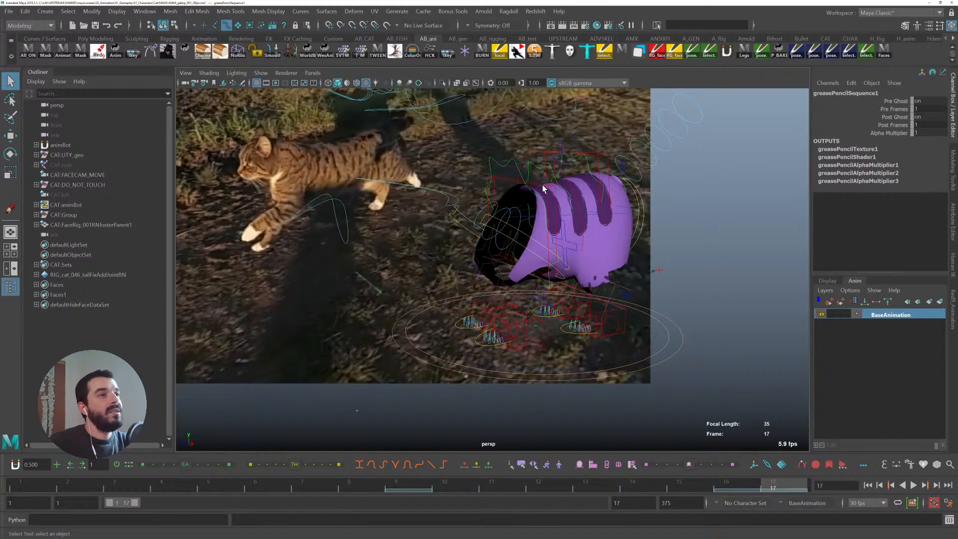
- Try baking the two spine IK controls to world-space locators, then undo the bake
left_click(542, 189)
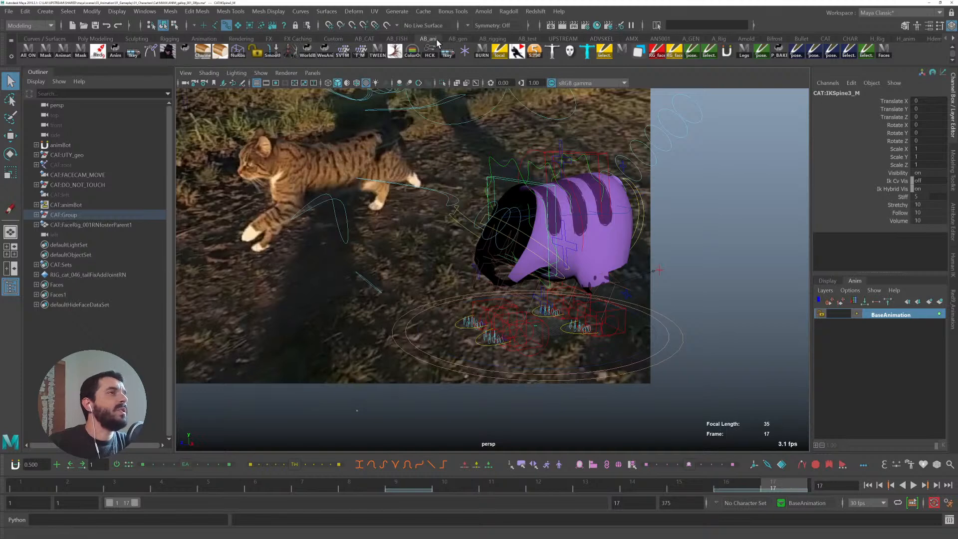
left_click(309, 50)
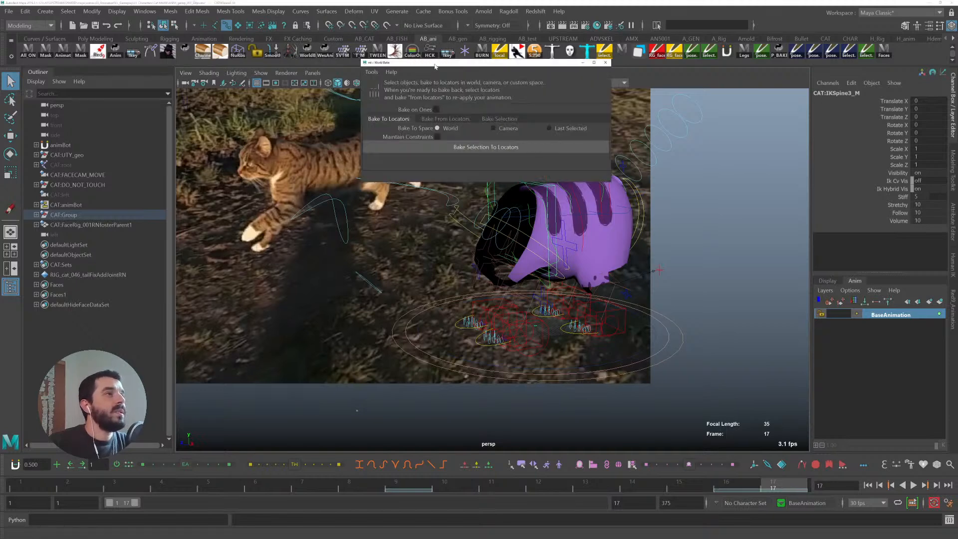
left_click_drag(435, 63, 140, 83)
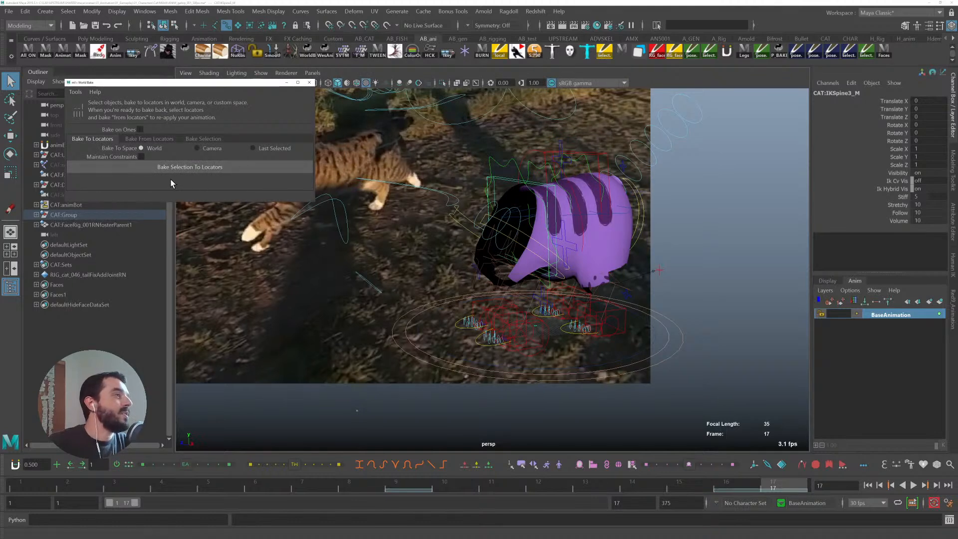
left_click(600, 156)
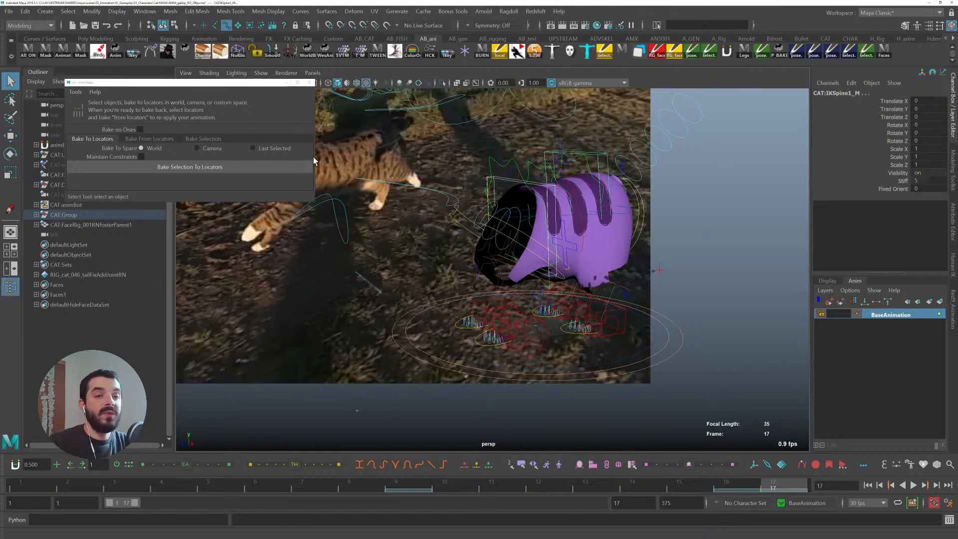
left_click(174, 167)
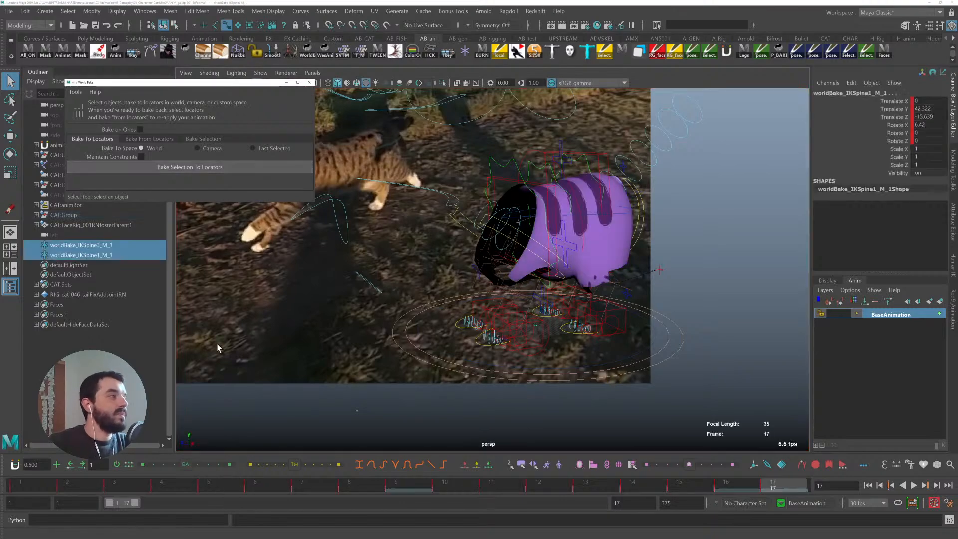
key("alt+v")
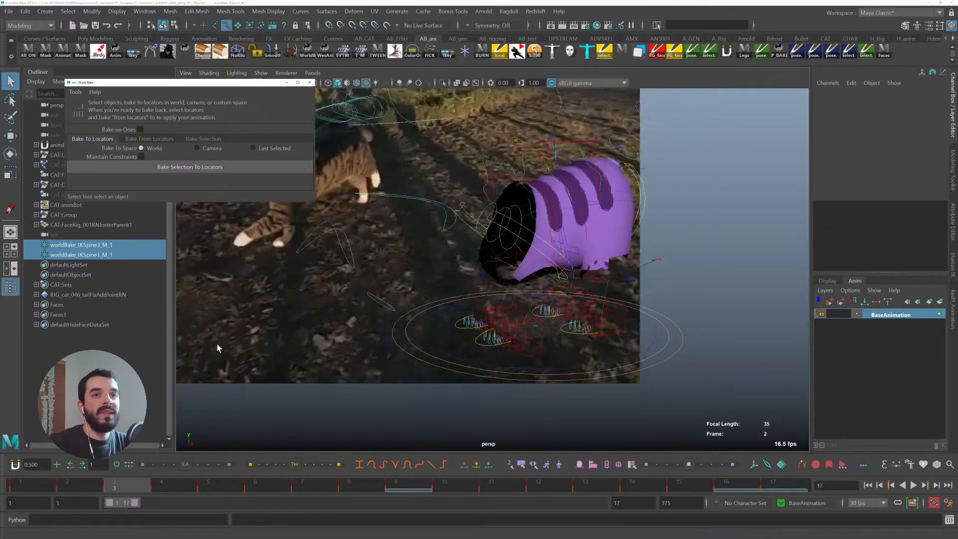
key("ctrl+z")
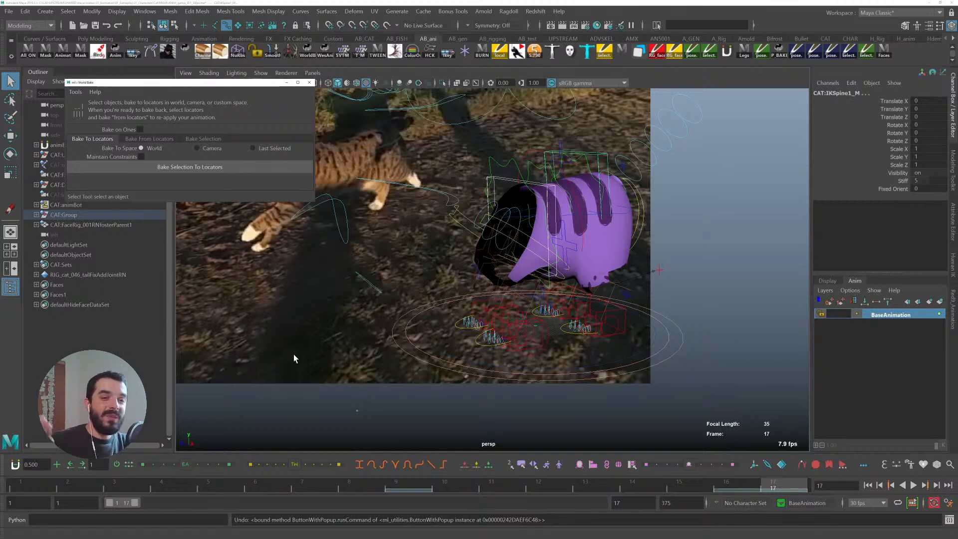
- Play and scrub the cycle from frame 1 to review the spine motion
left_click(10, 490)
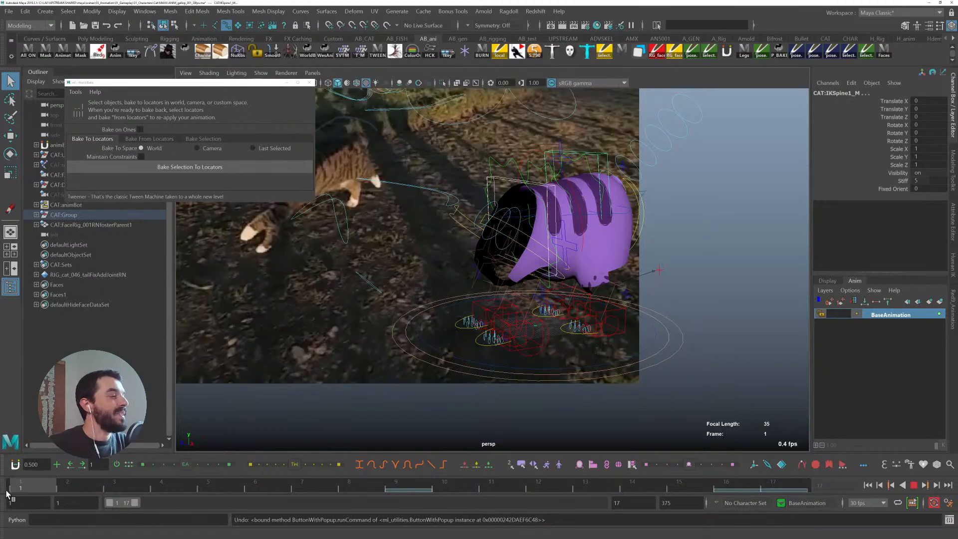
key("alt+v")
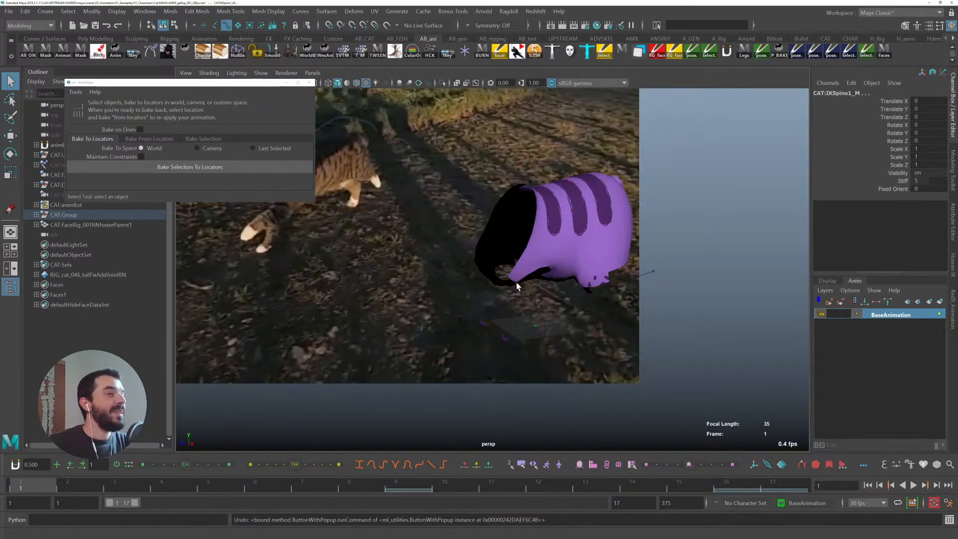
key("alt+v")
key("alt+v")
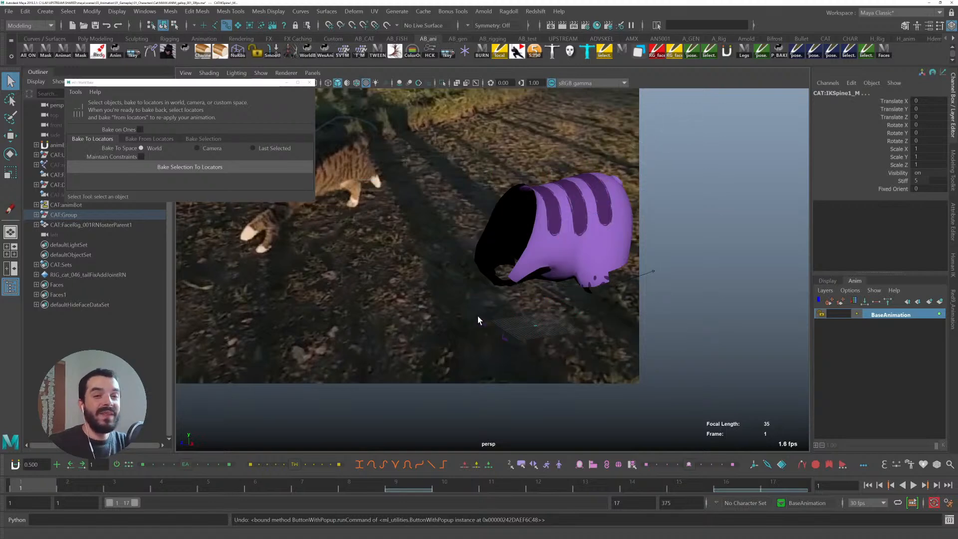
key("alt+v")
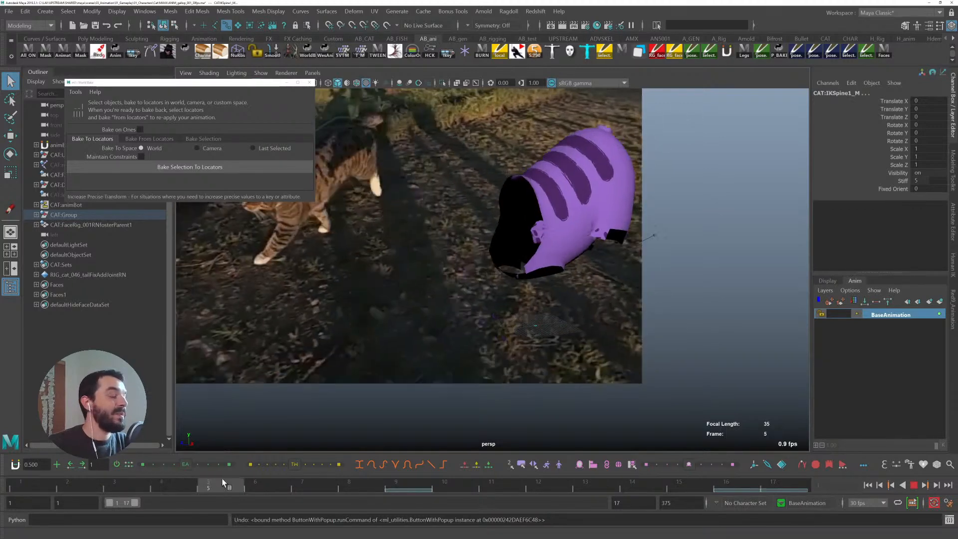
key("alt+v")
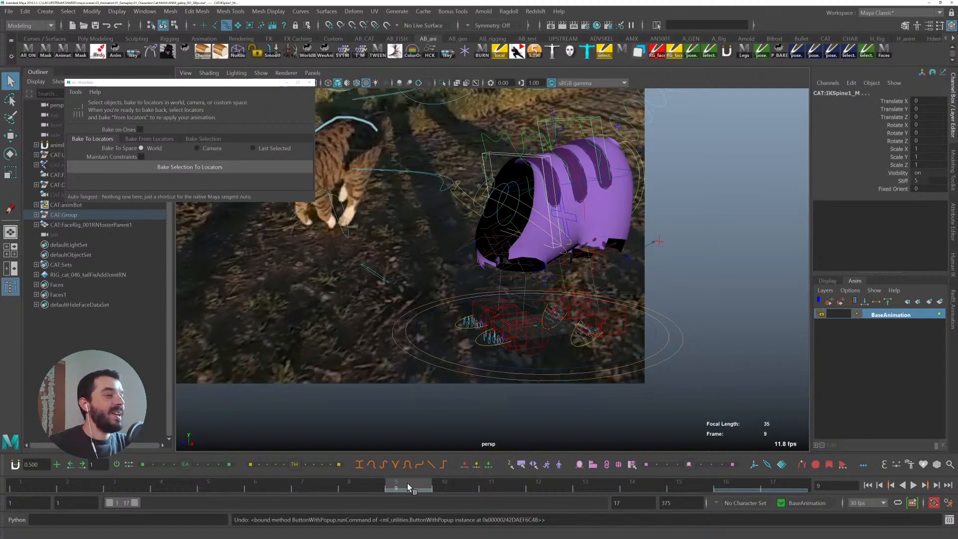
left_click_drag(418, 486, 4, 444)
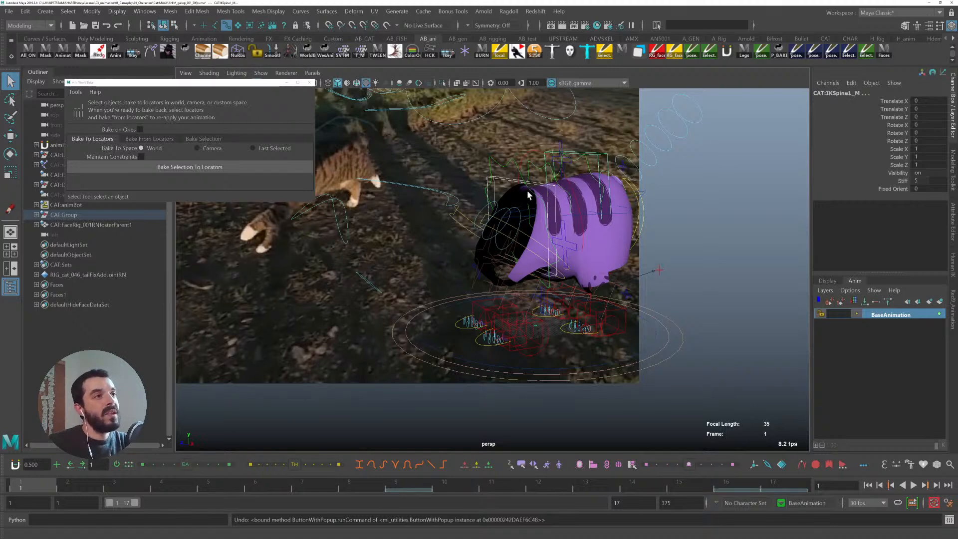
- Select the two spine IK controls and bake them to world-space locators
left_click(627, 214)
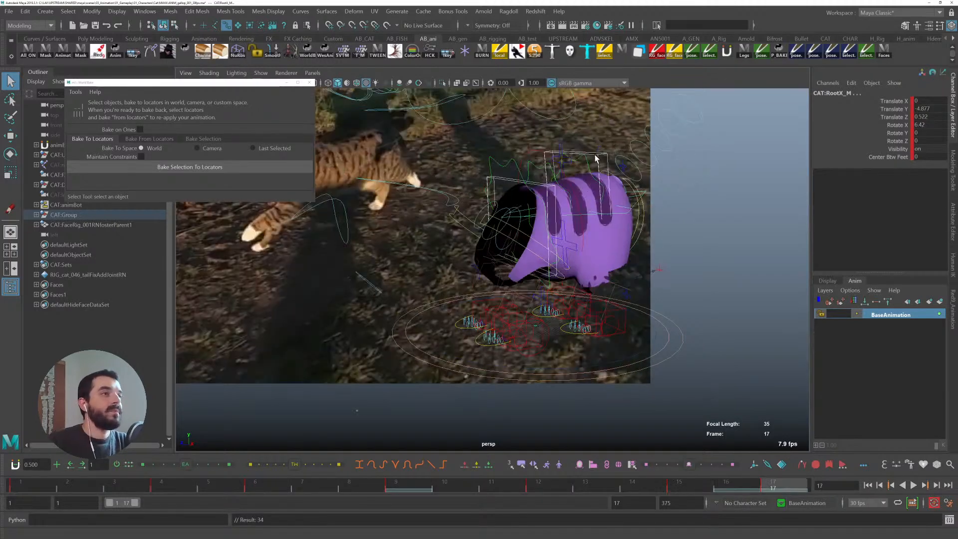
left_click(595, 158)
left_click(533, 187, "shift")
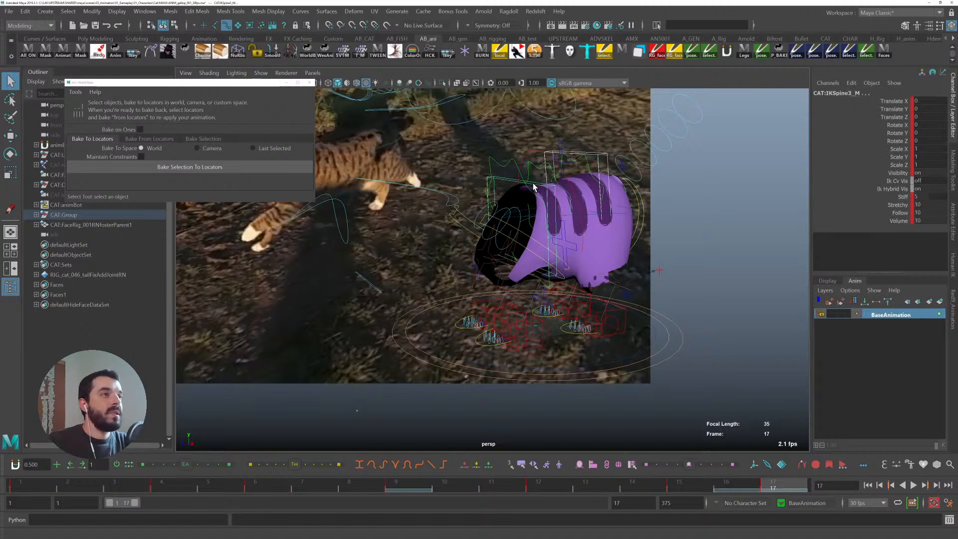
left_click(146, 166)
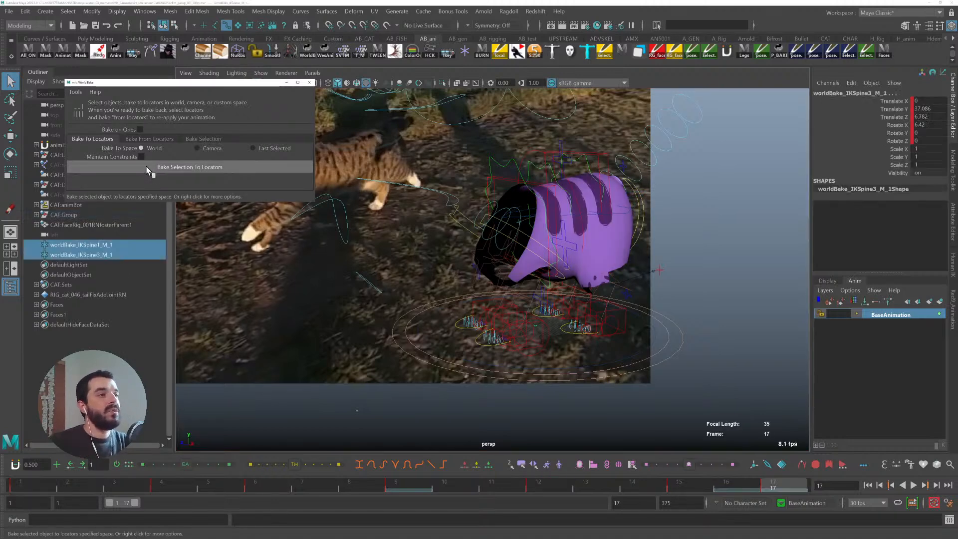
- Try scaling up the two baked locators, play the cycle, then undo the scaling
left_click(85, 245)
left_click(85, 254, "shift")
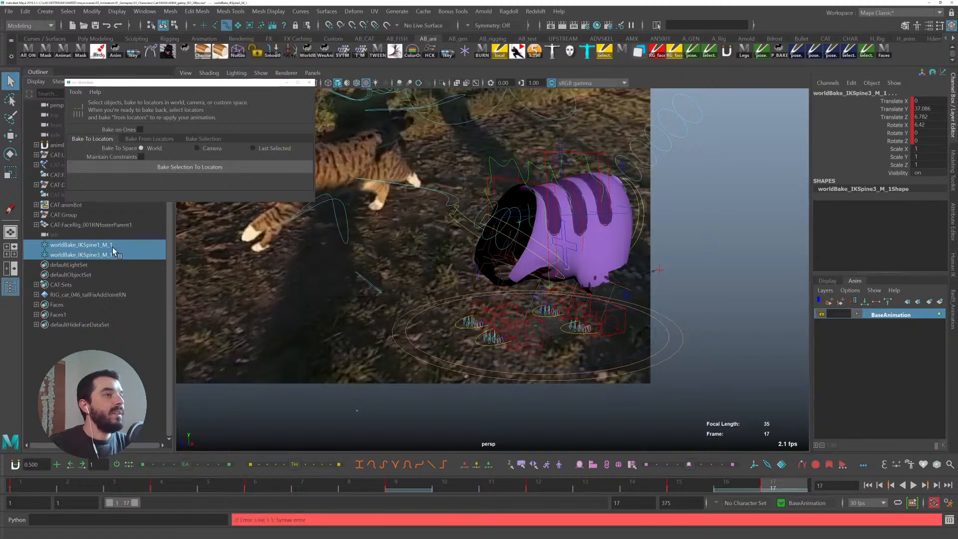
key("r")
left_click_drag(519, 222, 716, 220)
key("alt+v")
key("alt+v")
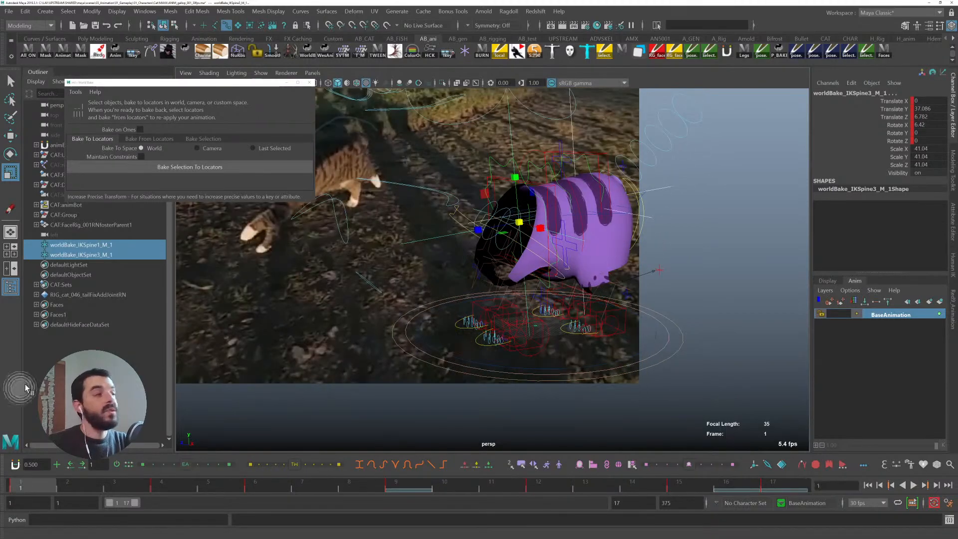
key("ctrl+z")
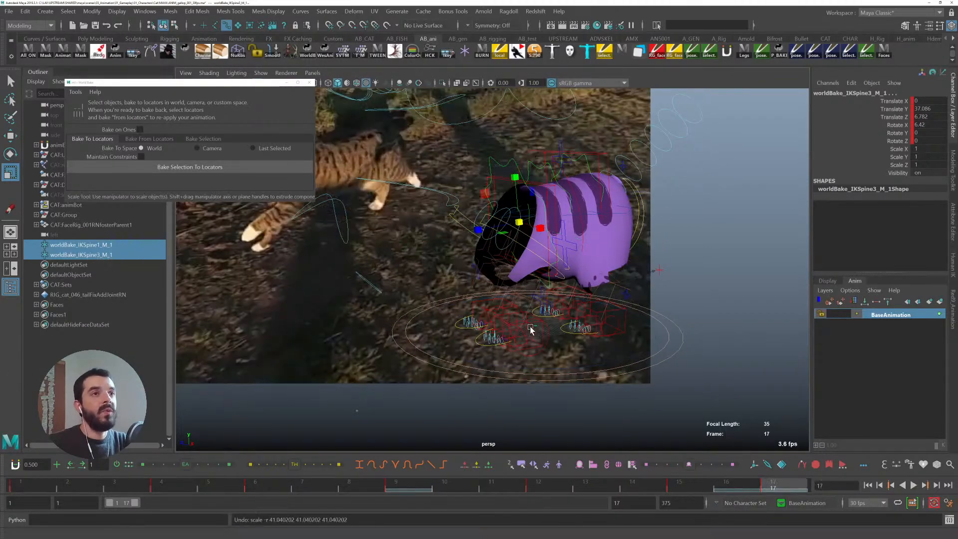
- At frame 1, zero the root control's translate channels and remove the keys from all its channels
left_click(618, 213)
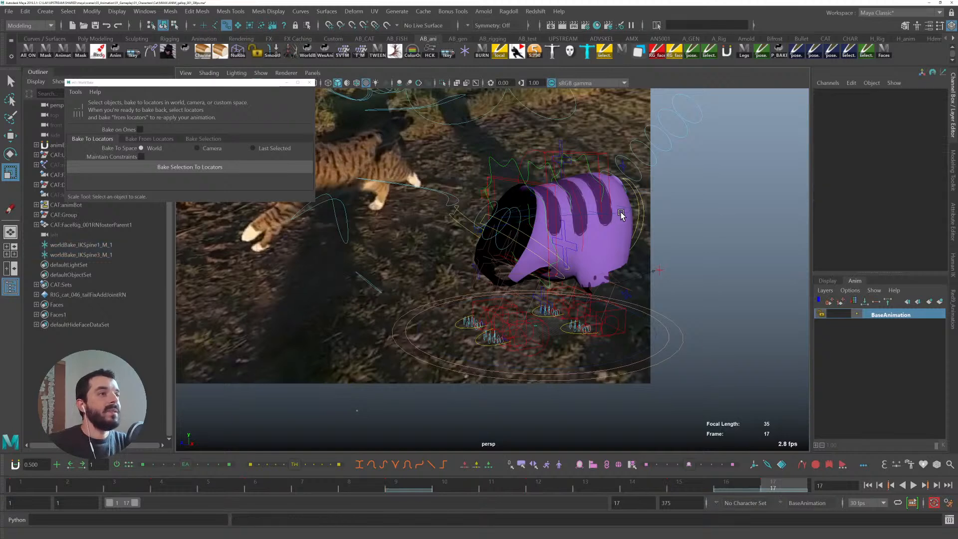
left_click(622, 215)
left_click(13, 487)
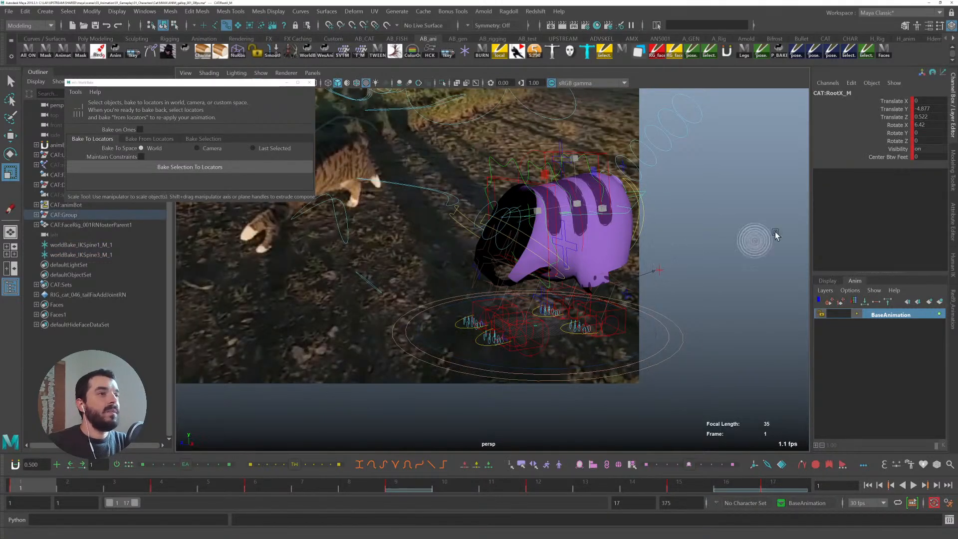
left_click_drag(923, 133, 922, 108)
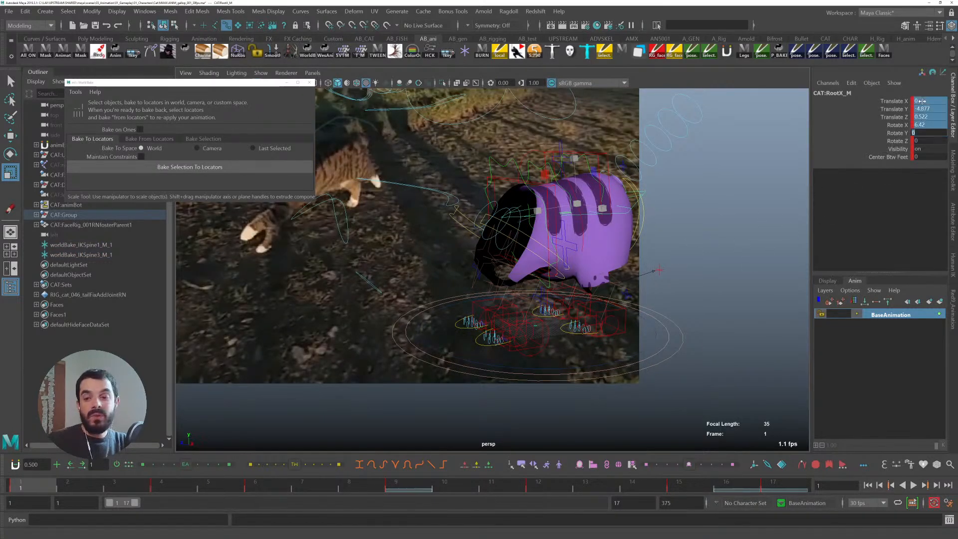
key("Return")
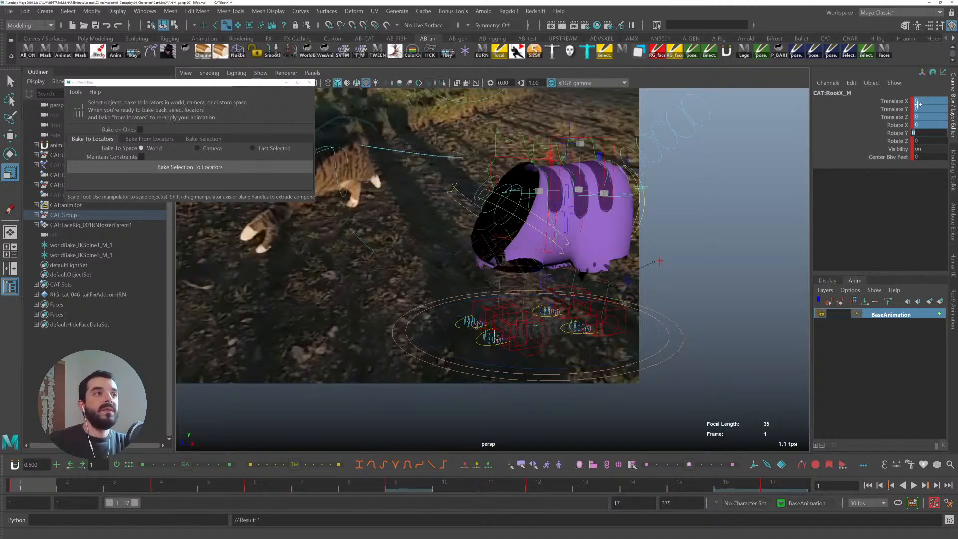
key("w")
left_click(893, 109)
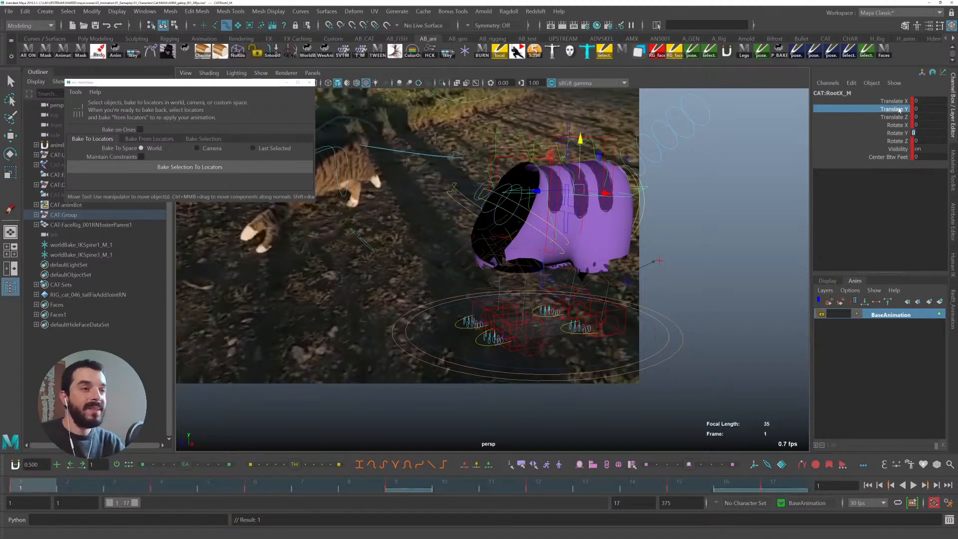
left_click_drag(903, 105, 888, 156)
right_click(854, 156)
left_click(882, 350)
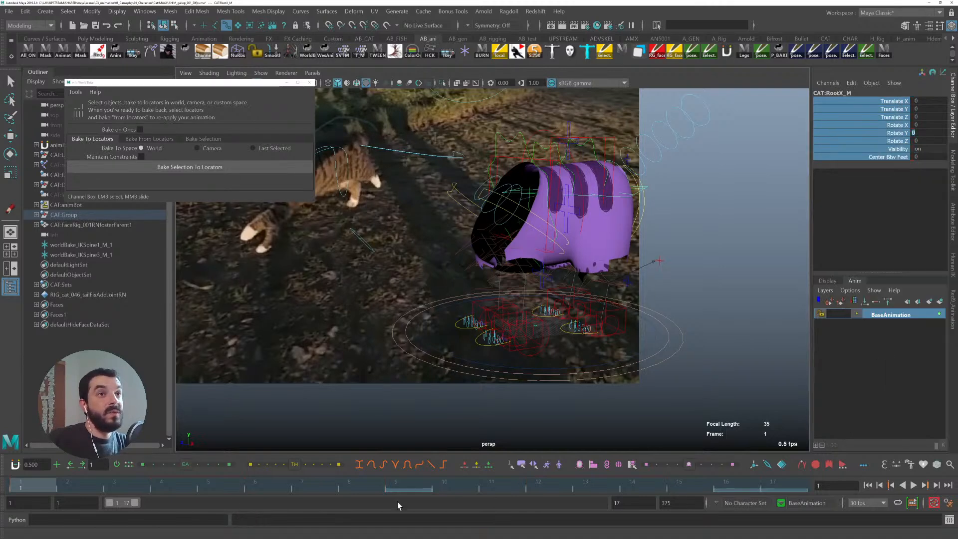
- Play the cycle, then select both world locators and bake them back onto the spine IK controls
key("alt+v")
key("alt+v")
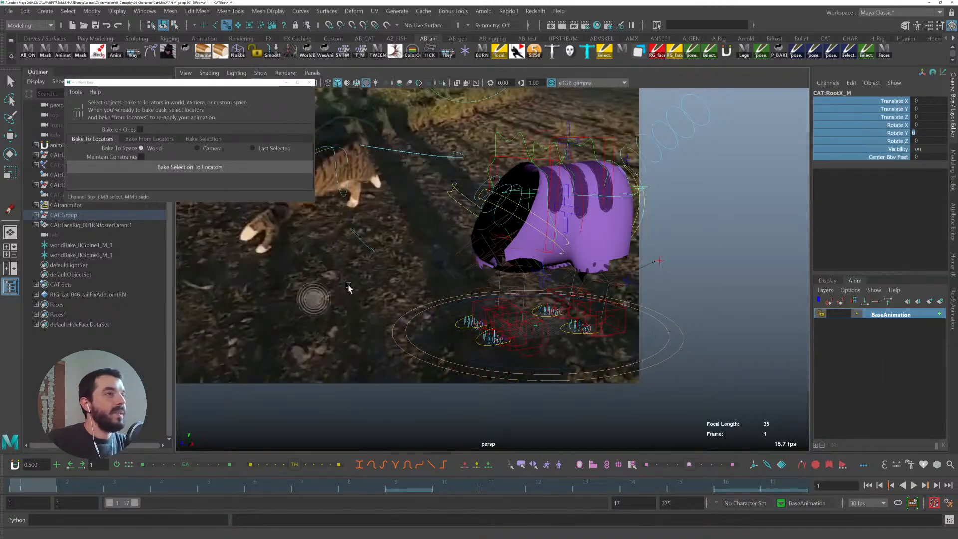
left_click(94, 246)
left_click(94, 253, "ctrl")
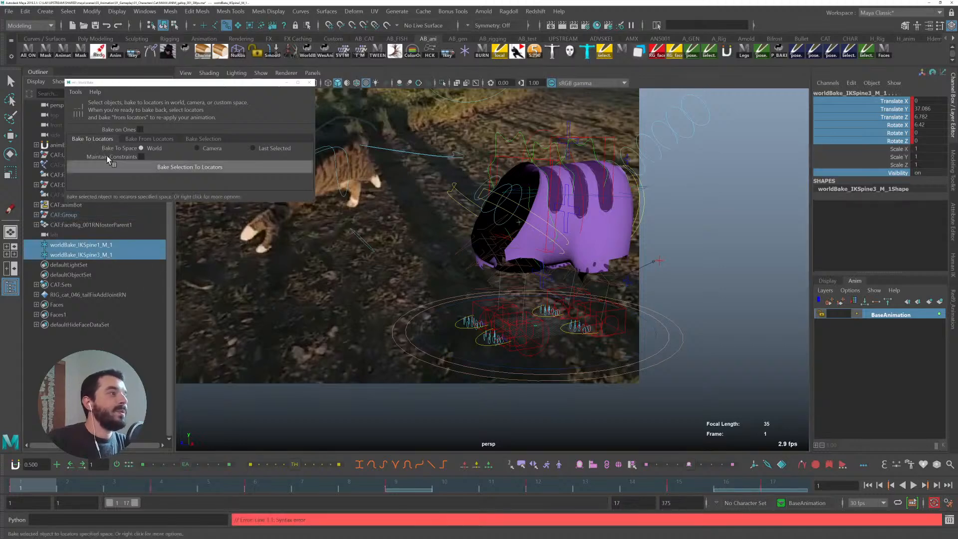
left_click(132, 140)
left_click(143, 151)
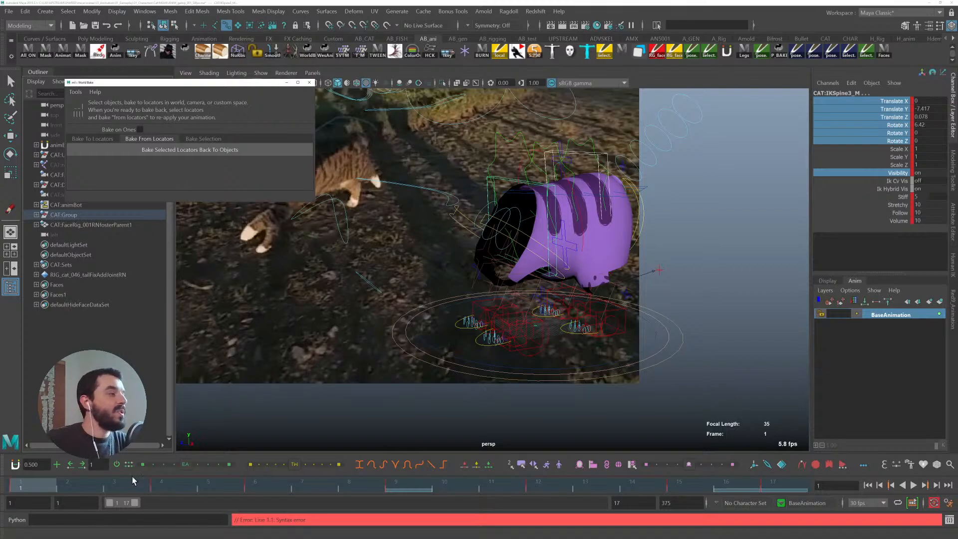
- Play the cycle, stop at frame 15, and move the front spine IK control upward
key("alt+v")
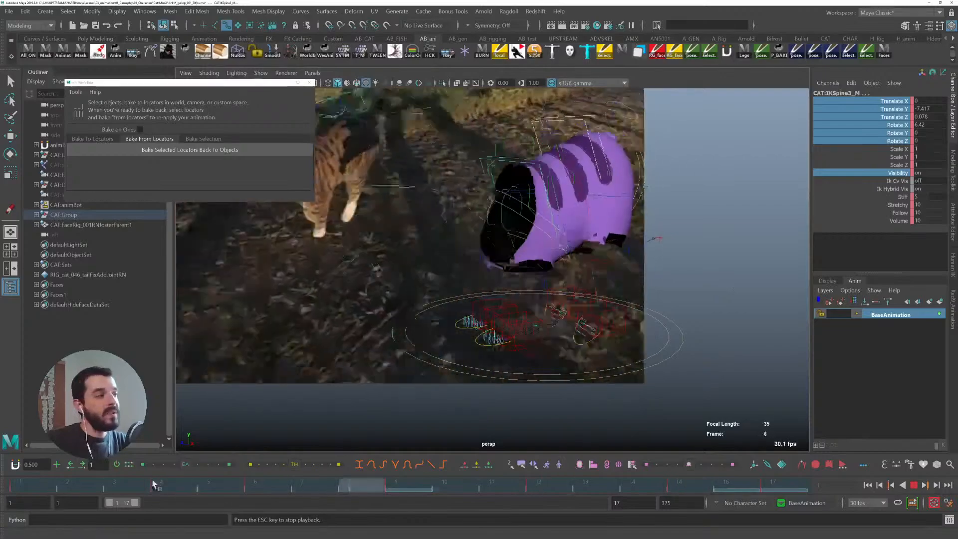
key("Escape")
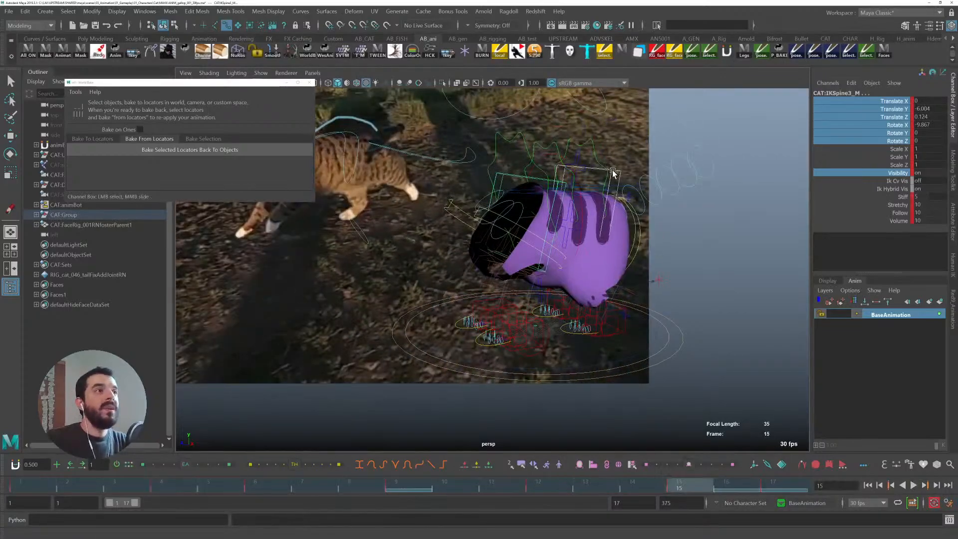
left_click(611, 169)
key("w")
left_click_drag(579, 218, 654, 188)
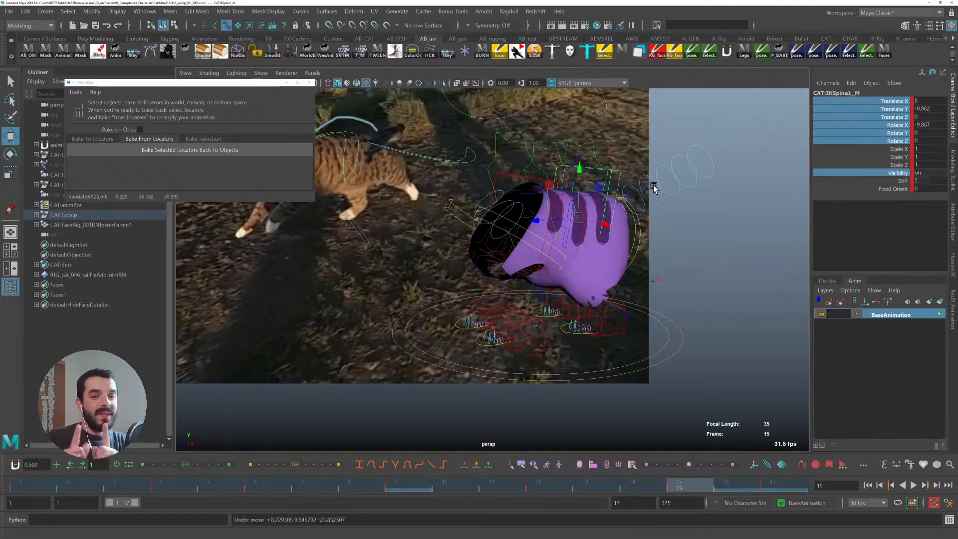
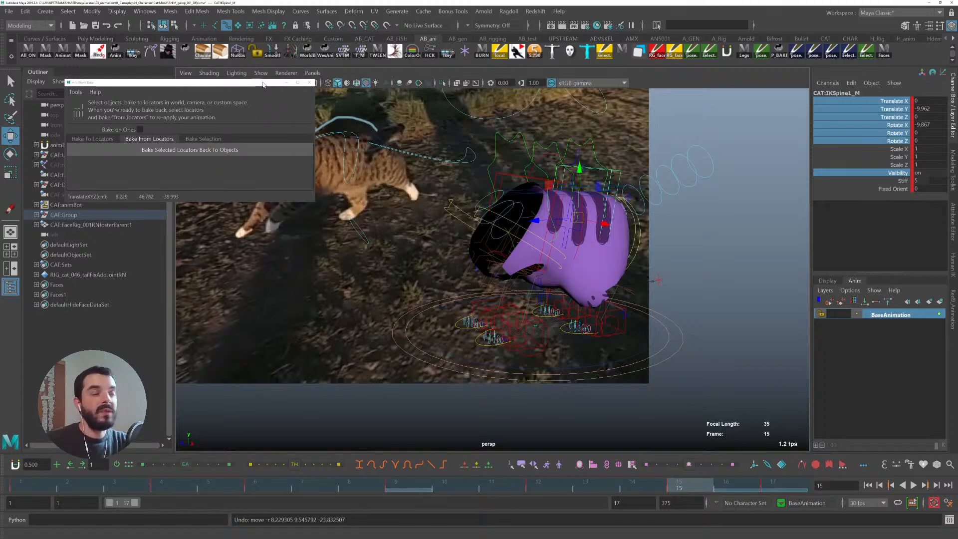
- Save the scene as ANIM_gallop_002_30fps.ma in the 03_Animation/01_Gameplay/01_Characters/Cat/MAYA folder
left_click(16, 13)
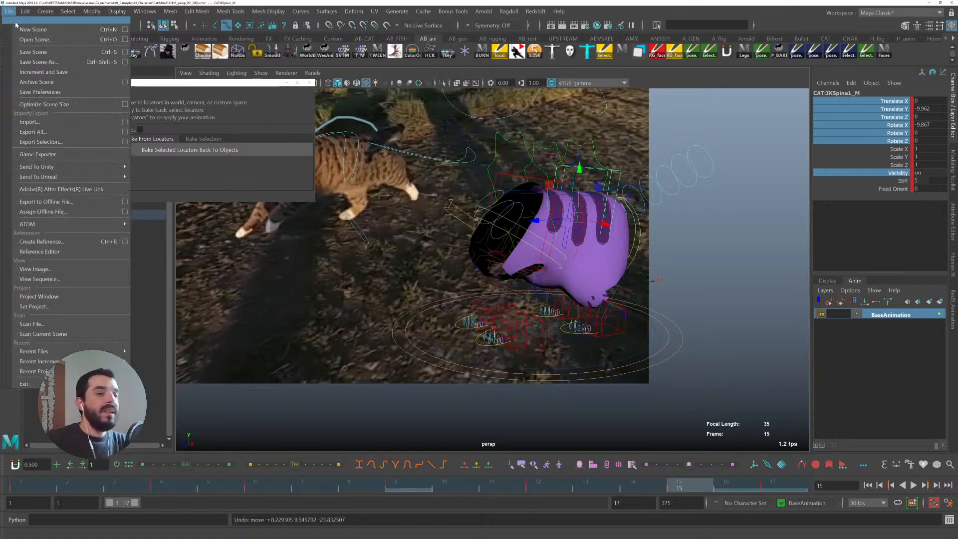
left_click(62, 65)
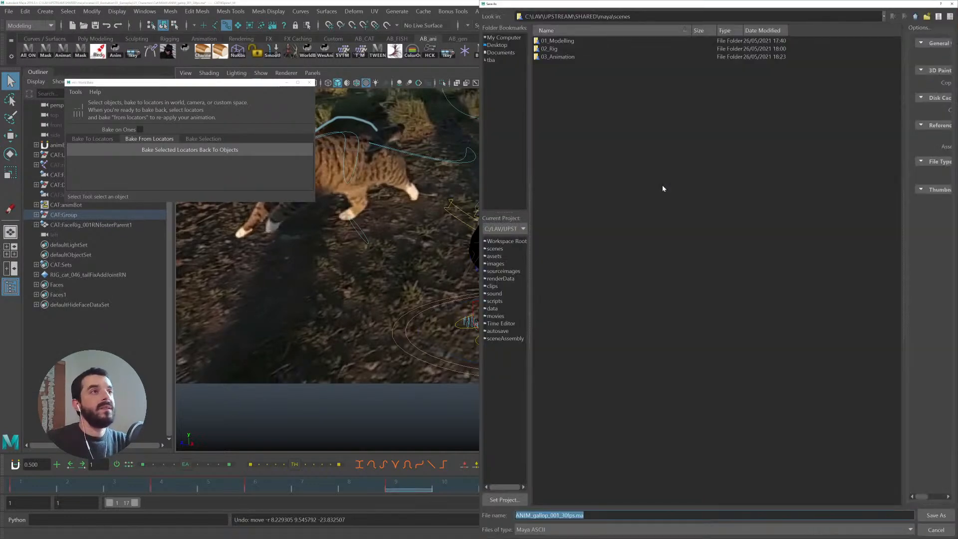
left_click(553, 59)
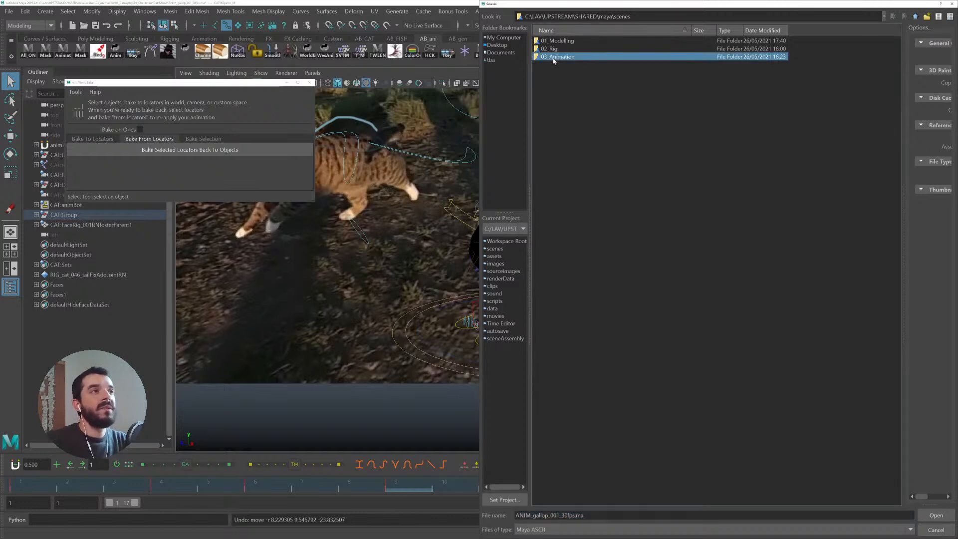
double_click(554, 58)
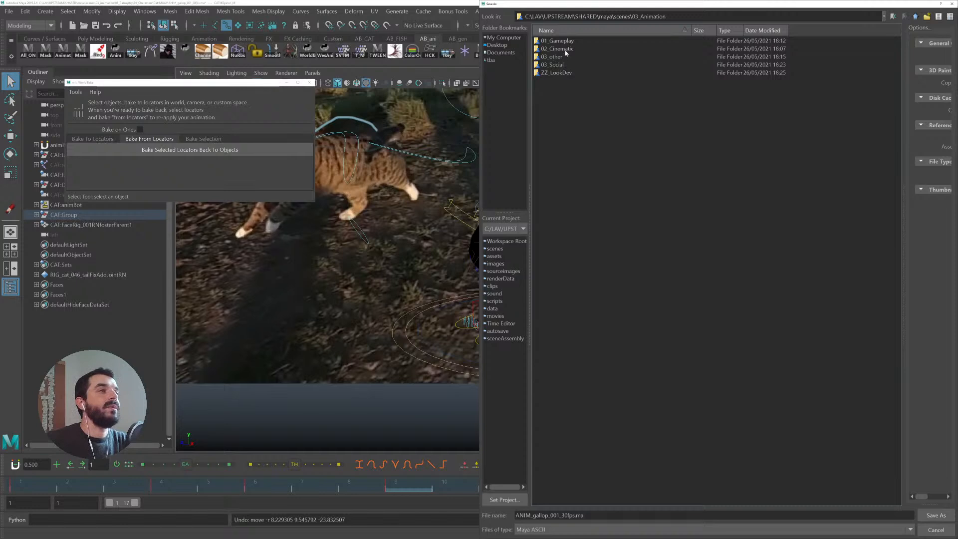
double_click(569, 42)
double_click(561, 41)
double_click(546, 41)
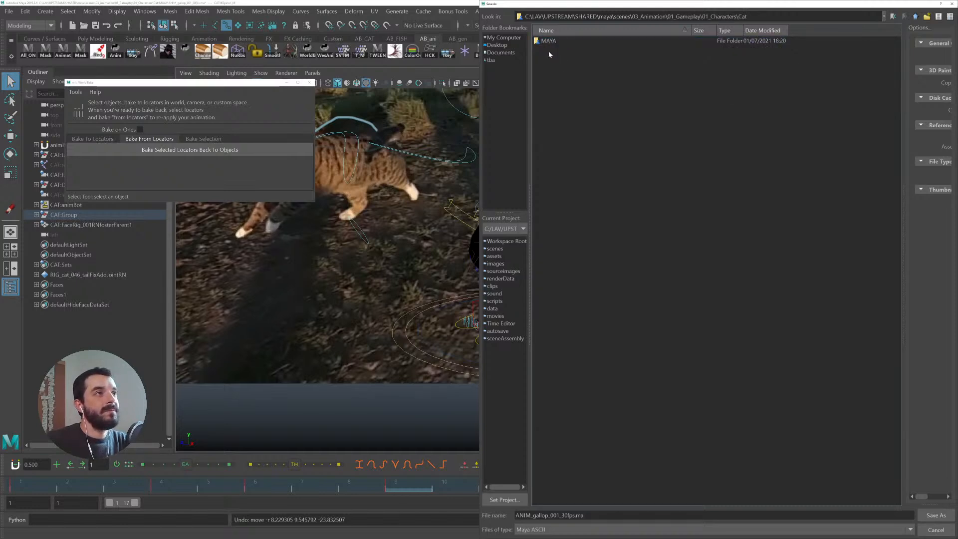
double_click(548, 41)
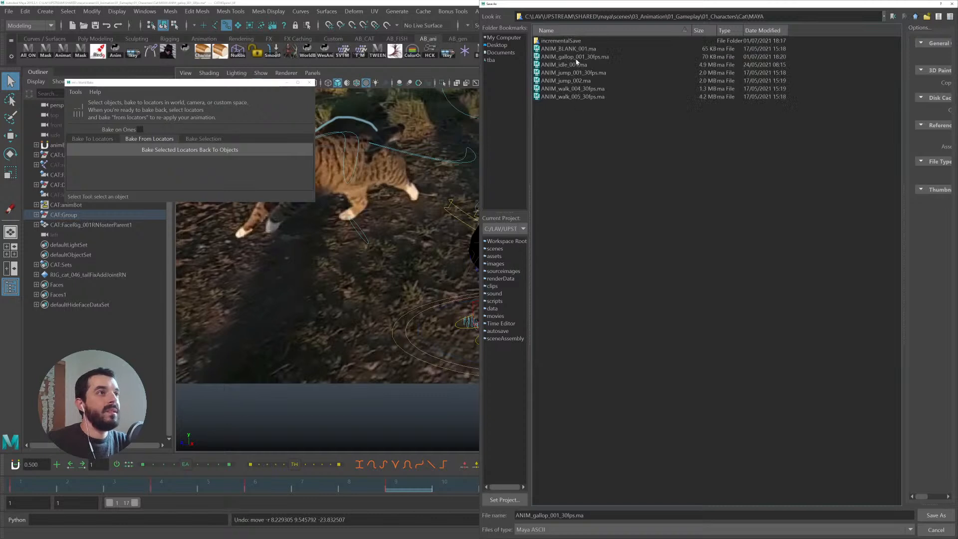
left_click(560, 515)
key("BackSpace")
type("2")
key("Return")
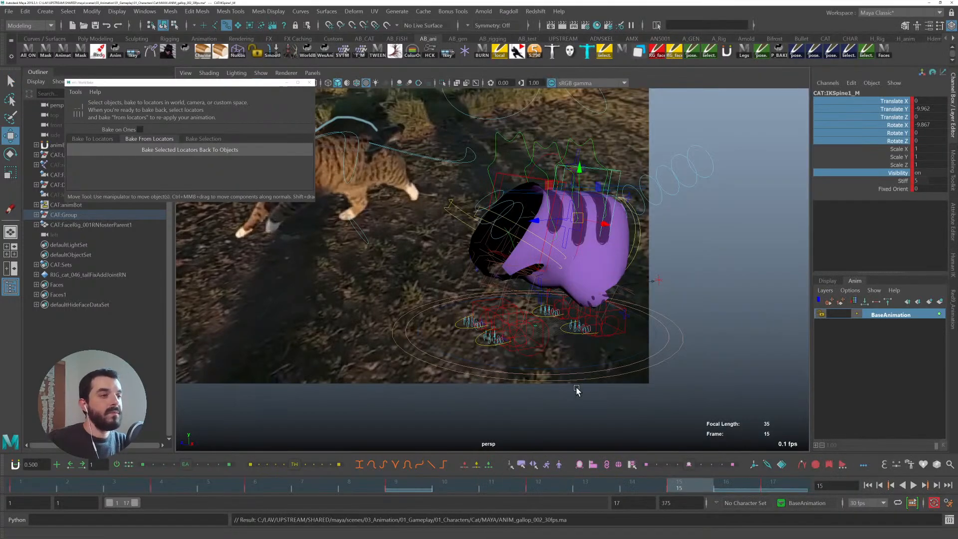
- Play the gallop cycle from frame 1 and stop it
left_click_drag(73, 489, 1, 477)
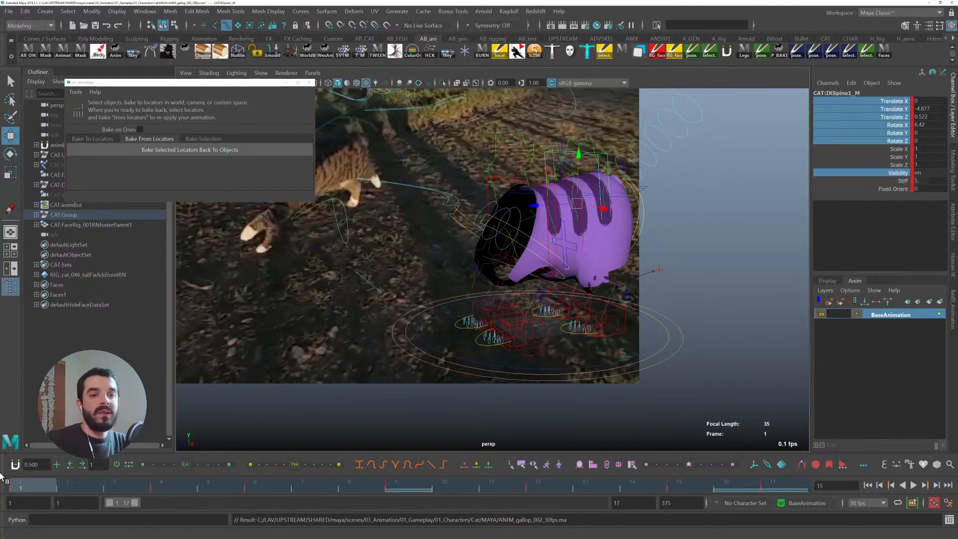
key("alt+v")
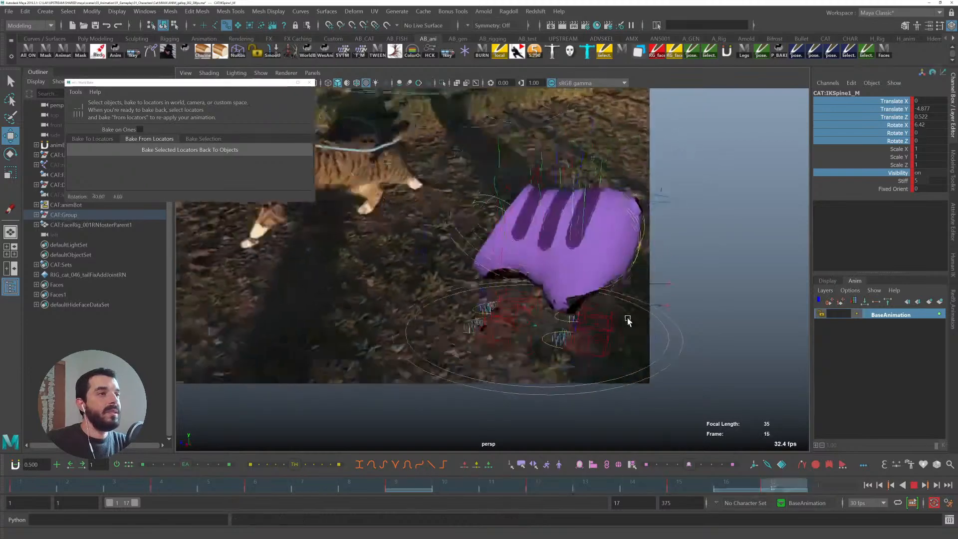
key("alt+v")
- Select the third spine IK control and close the locator baker window
middle_click_drag(475, 276, 508, 286, "alt")
left_click(563, 193)
middle_click_drag(379, 271, 304, 209, "alt")
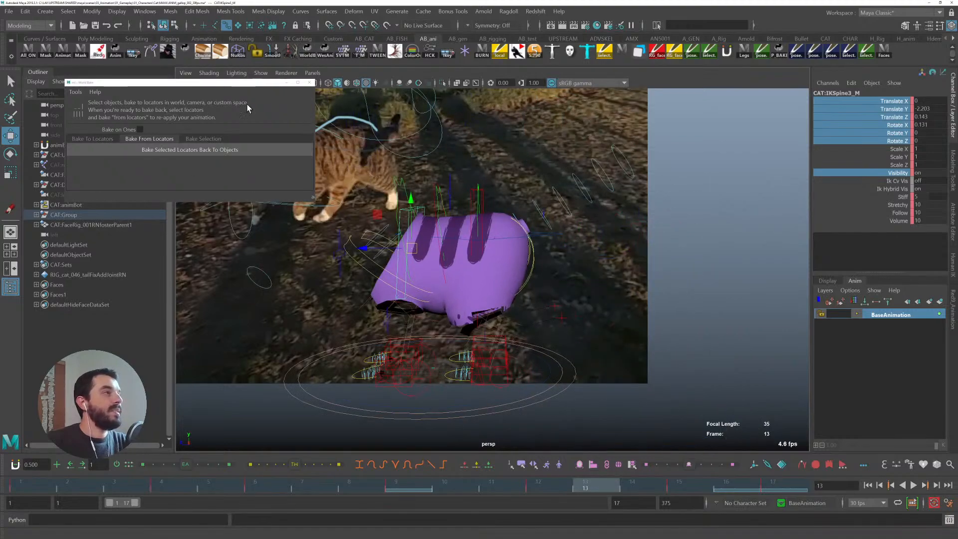
left_click(288, 84)
middle_click_drag(344, 305, 367, 329, "alt")
left_click_drag(367, 328, 373, 328, "alt")
middle_click_drag(373, 328, 273, 281, "alt")
left_click_drag(273, 282, 285, 293, "alt")
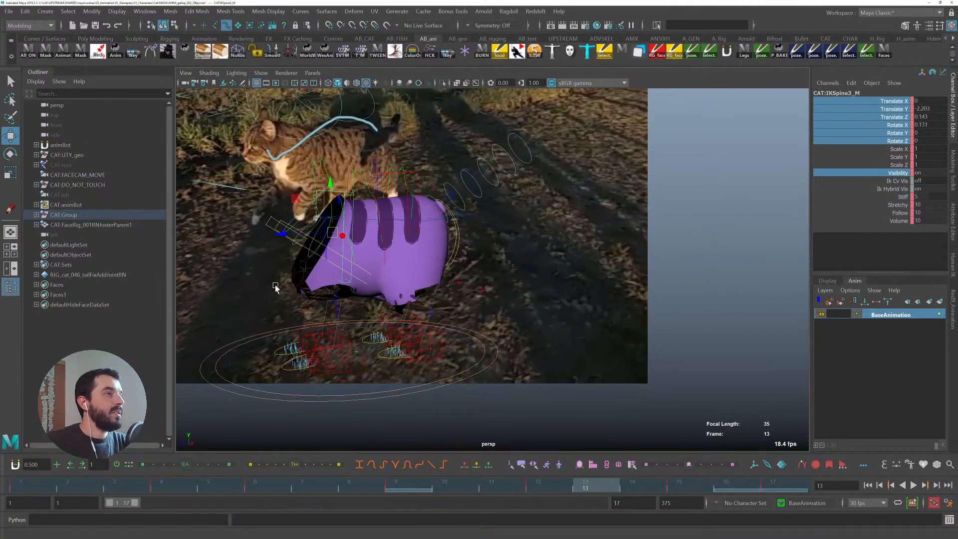
middle_click_drag(286, 295, 288, 311, "alt")
- Pose the third spine IK control at frame 4, stepping back and forth between neighbouring frames to compare
left_click_drag(20, 486, 173, 480)
left_click_drag(298, 260, 278, 265)
key("comma")
key("period")
key("comma")
key("period")
left_click_drag(277, 258, 265, 260)
key("comma")
key("period")
key("comma")
key("period")
key("comma")
key("period")
key("comma")
key("period")
key("comma")
key("period")
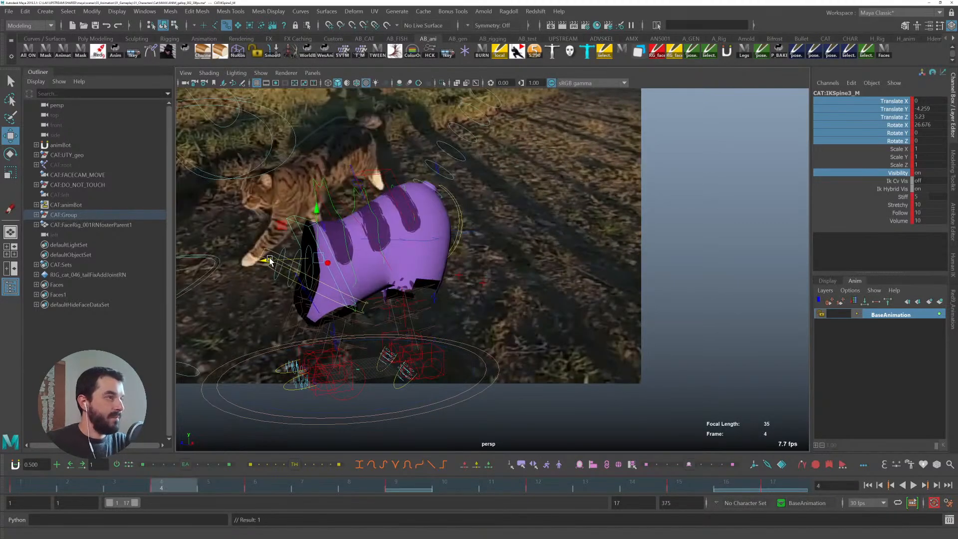
- Select the front spine IK control and move it down at frame 4, stepping between frames to compare
left_click(339, 215)
left_click_drag(338, 215, 336, 255)
key("comma")
key("period")
key("period")
key("comma")
key("period")
key("comma")
key("period")
key("comma")
key("period")
key("comma")
- Select the third spine IK control and adjust its pose at frame 6, stepping between frames
key("period")
key("comma")
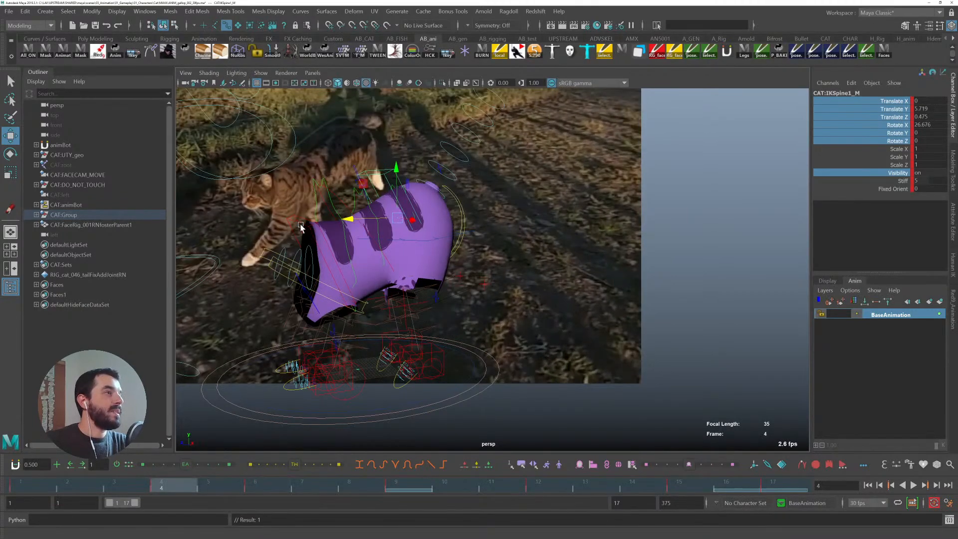
left_click(295, 218)
key("period")
left_click_drag(293, 262, 284, 260)
key("comma")
key("period")
key("comma")
key("period")
key("comma")
- Select the front spine IK control and raise it at frame 6, stepping between frames to compare
key("period")
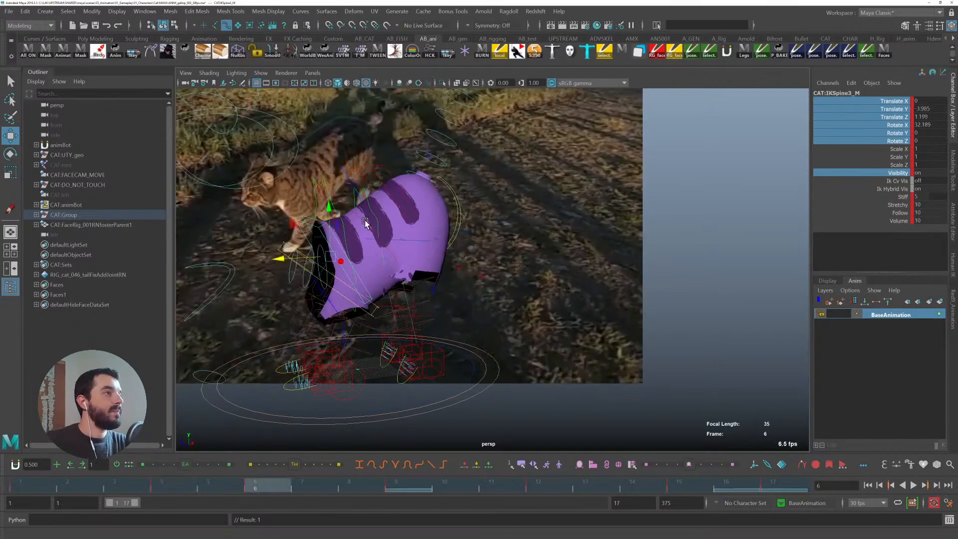
left_click(375, 172)
left_click_drag(347, 211, 384, 154)
key("comma")
key("period")
key("comma")
key("period")
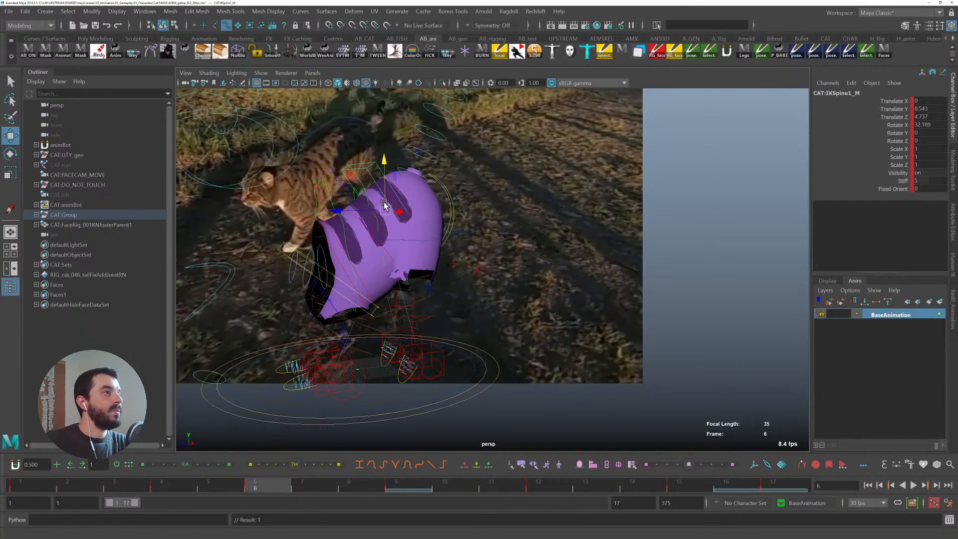
- Rotate the front spine IK control at frame 6 and step through the surrounding frames to review the motion
key("e")
mouse_move(351, 185)
left_mouse_down()
mouse_move(353, 174)
mouse_move(347, 180)
left_mouse_up()
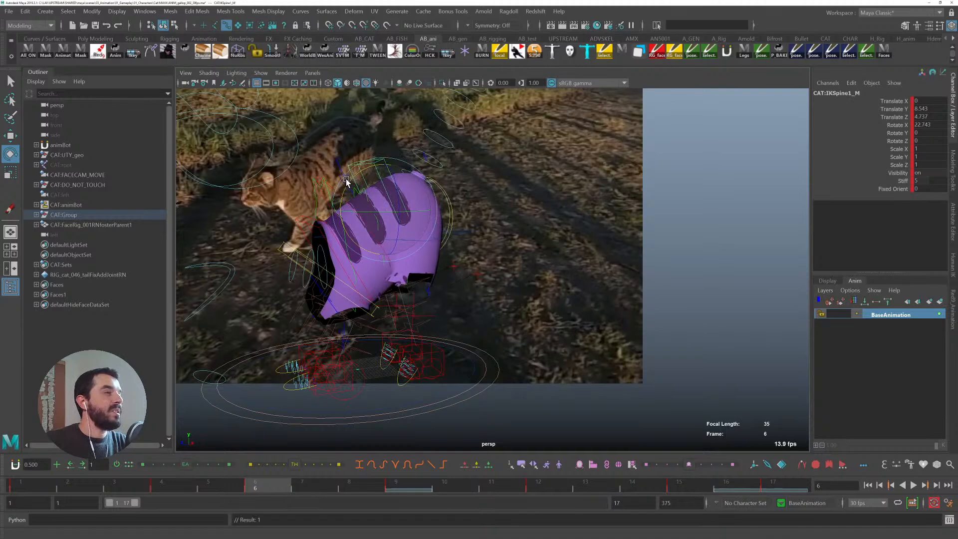
key("comma")
key("comma")
key("period")
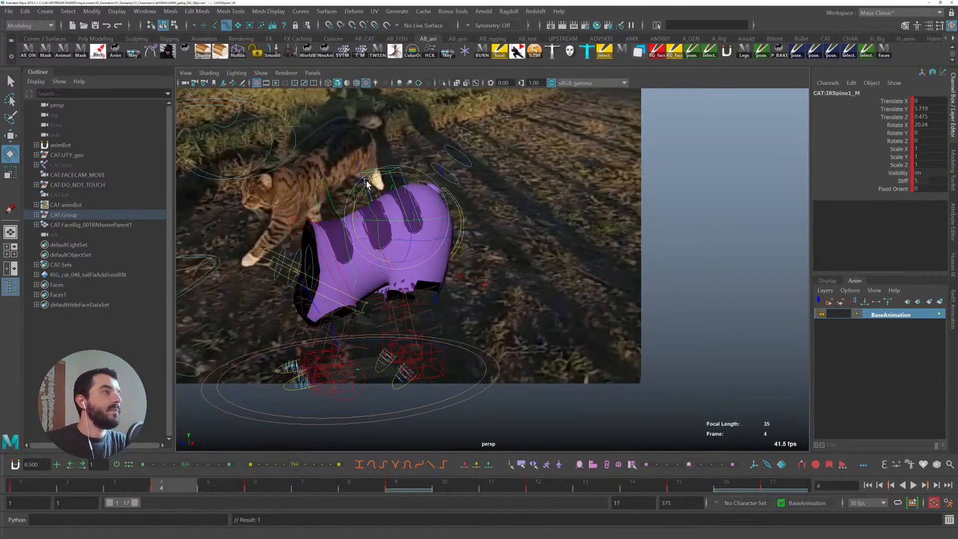
key("period")
key("period")
key("comma")
key("period")
key("comma")
key("period")
key("comma")
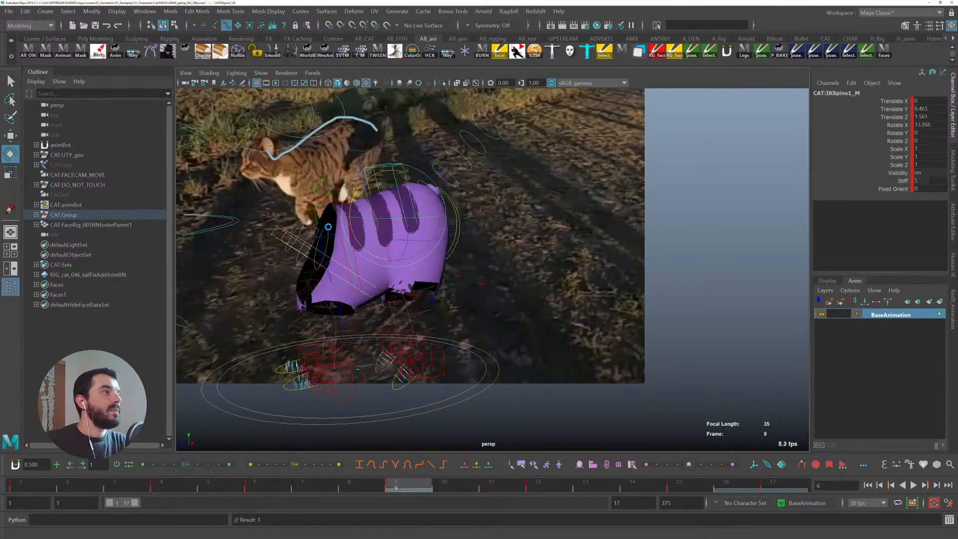
- At frame 9, select the third spine IK control and nudge its position
left_click(309, 201)
key("w")
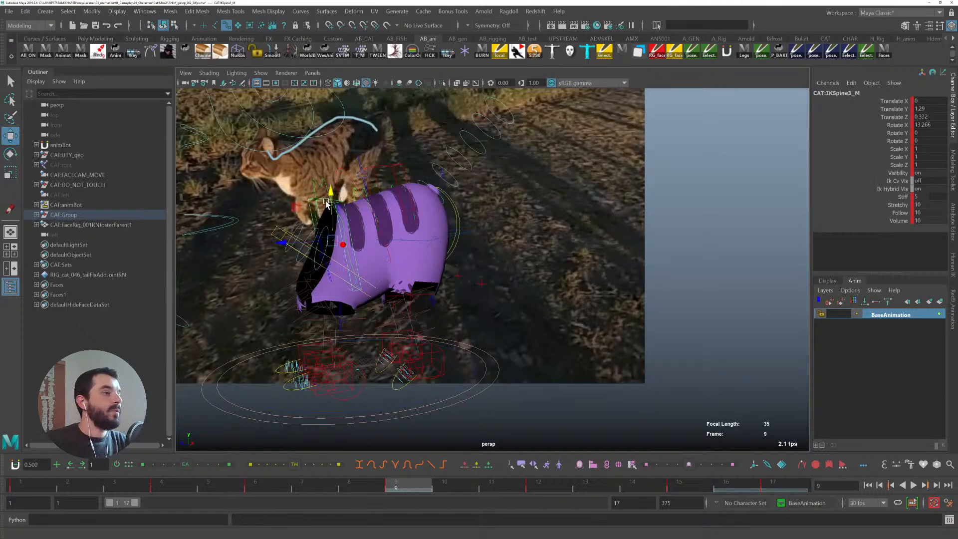
left_click_drag(330, 191, 329, 190)
key("e")
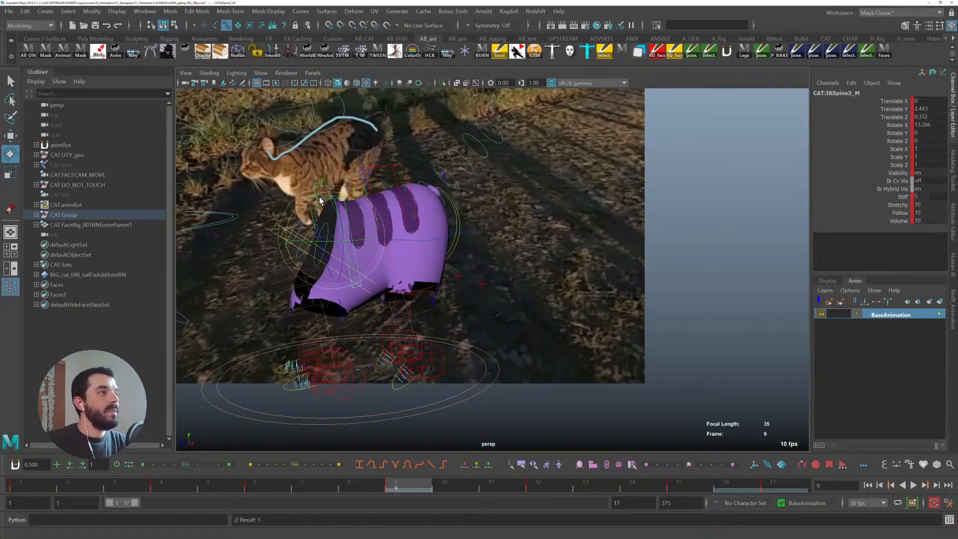
- Rotate the front spine IK control back at frame 9, then undo the last move
left_click(392, 165)
mouse_move(369, 176)
left_mouse_down()
mouse_move(378, 172)
mouse_move(374, 180)
left_mouse_up()
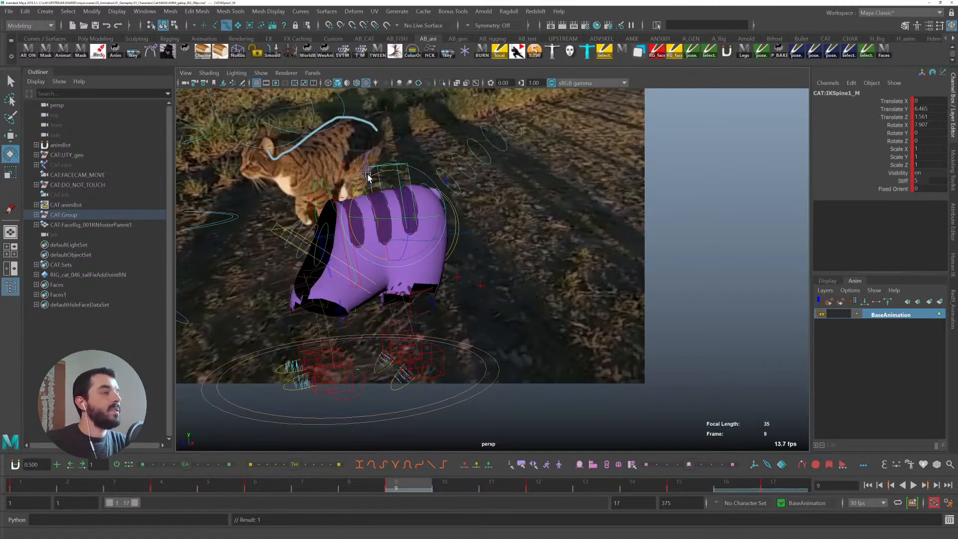
key("q")
left_click(361, 188)
key("w")
key("ctrl+z")
key("q")
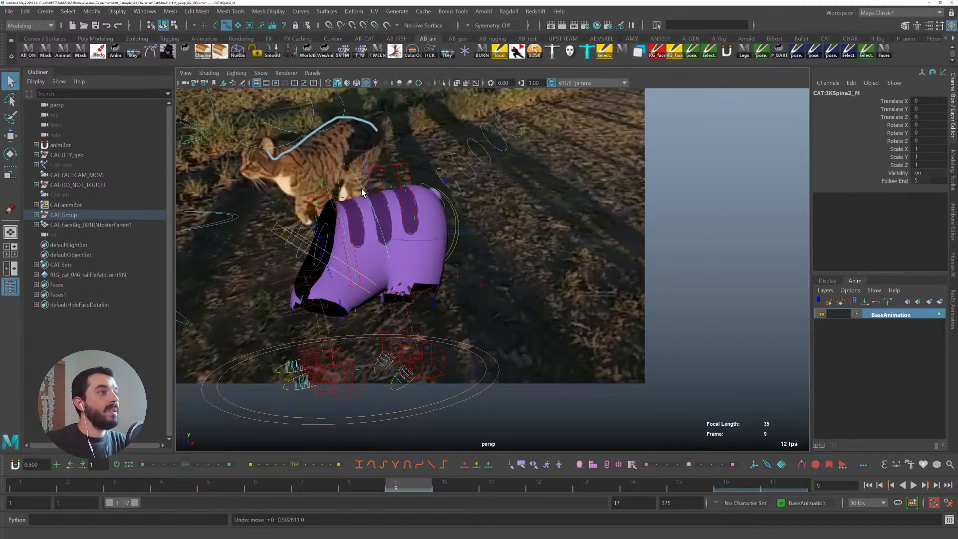
- Try raising and keying the middle spine IK control at frame 6, then undo the changes
left_click(372, 194)
left_click(326, 201)
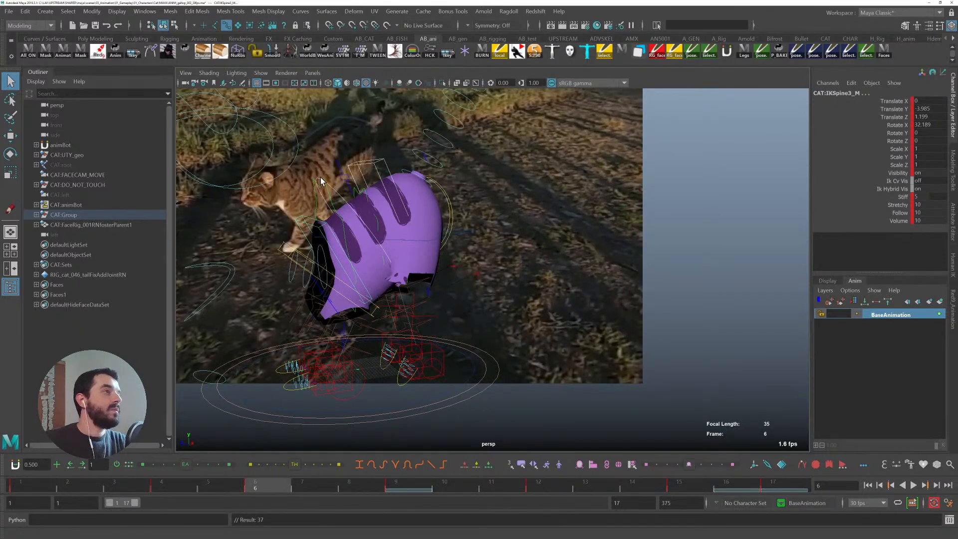
left_click(333, 190)
key("w")
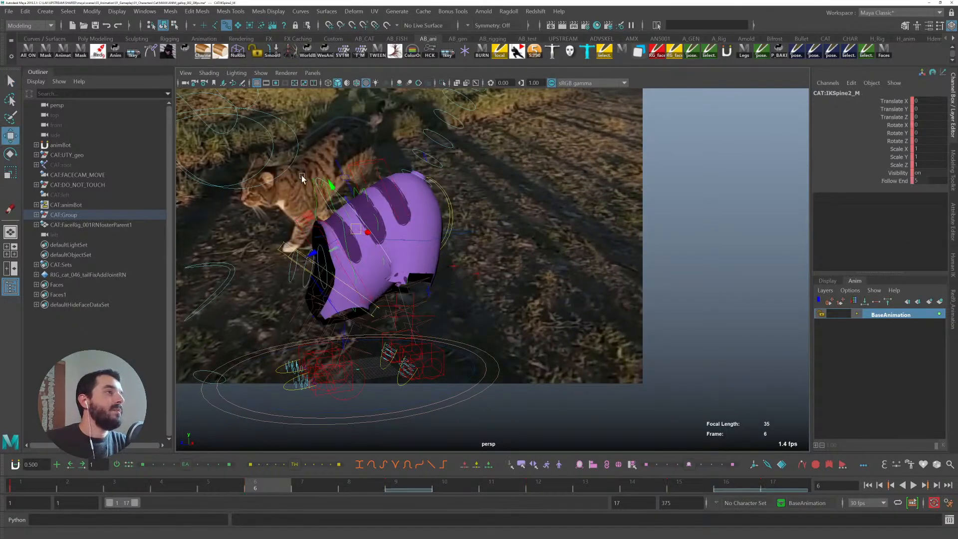
left_click_drag(329, 177, 337, 185)
key("s")
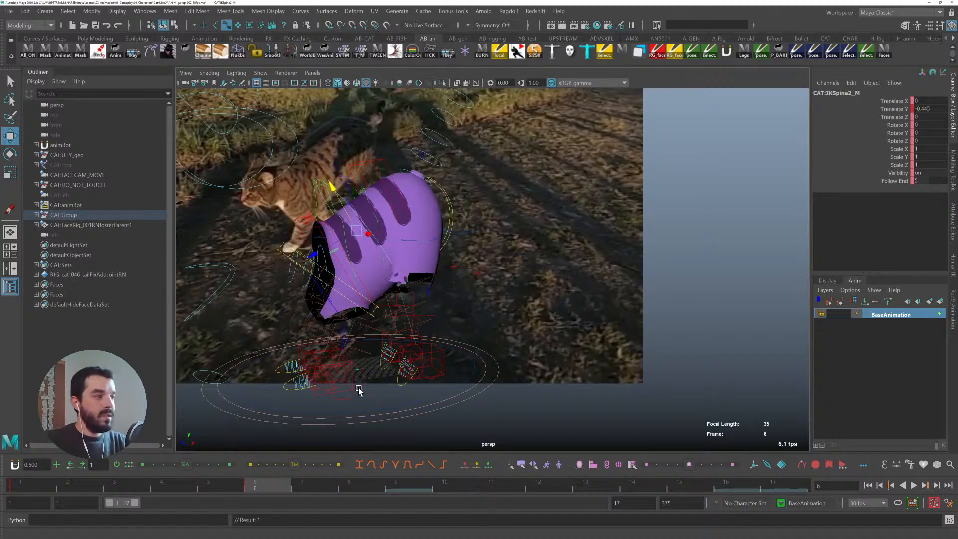
left_click(409, 482)
key("ctrl+z")
key("ctrl+z")
key("ctrl+z")
key("ctrl+z")
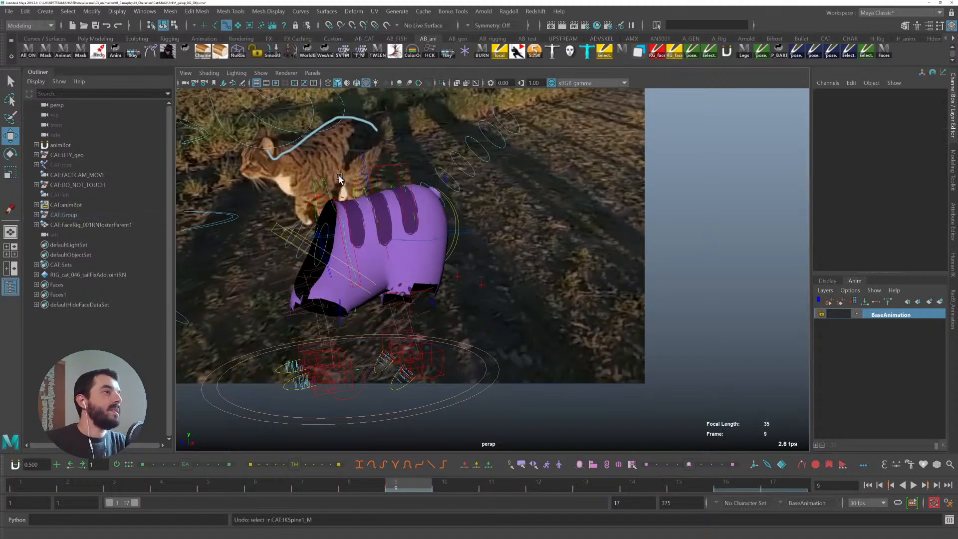
- At frame 9, move the middle spine IK control up and back, toggling the rig controls' display to check the body shape
left_click(339, 171)
left_click_drag(353, 175, 351, 170)
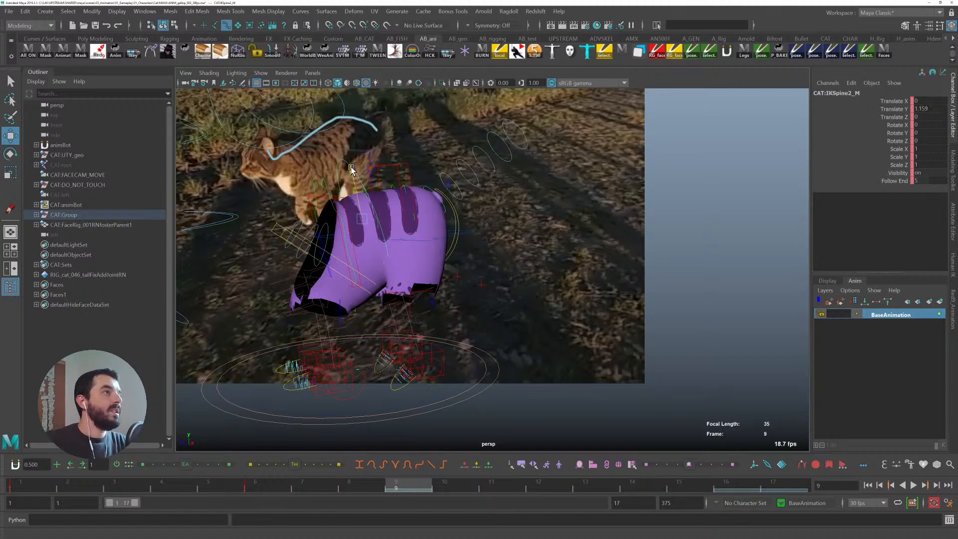
left_click(260, 73)
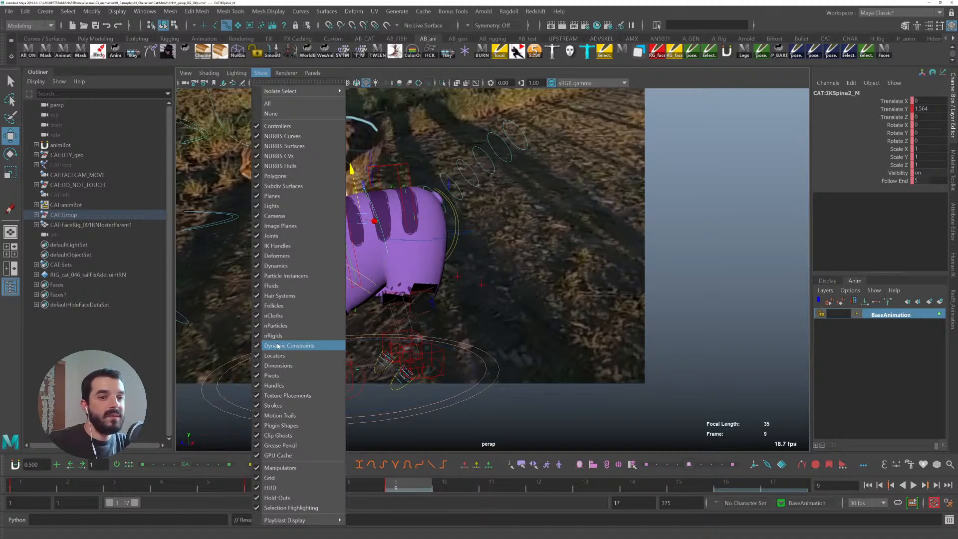
left_click(273, 438)
key("alt+1")
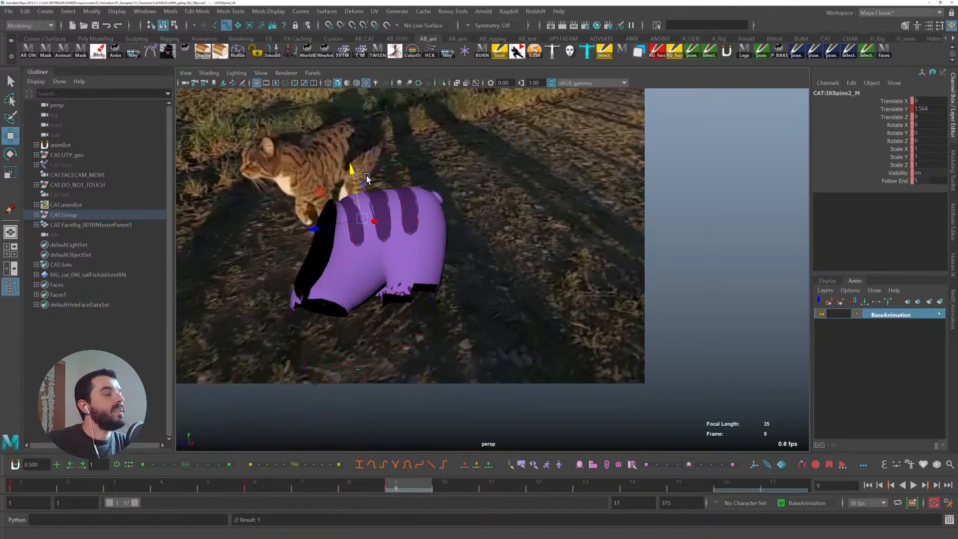
left_click_drag(352, 167, 353, 170)
key("alt+1")
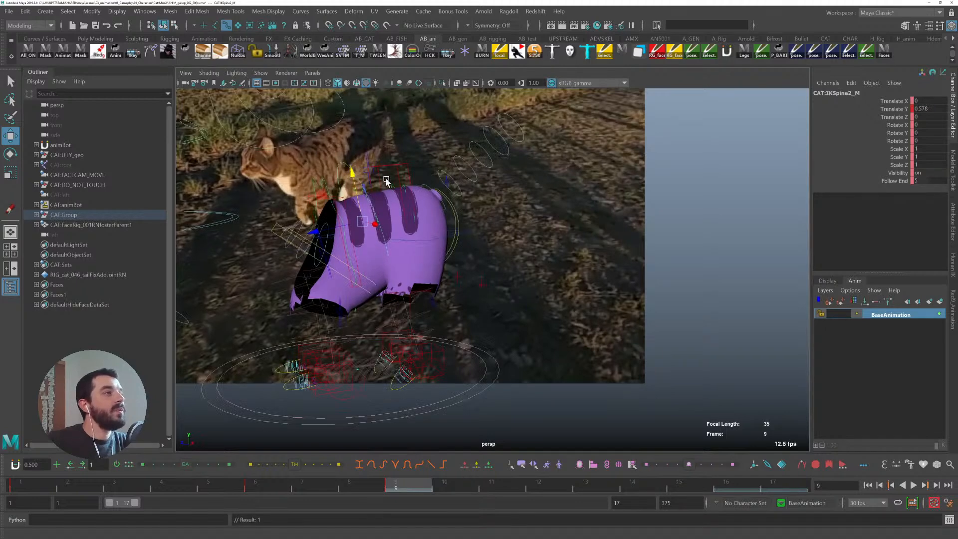
left_click_drag(322, 197, 329, 198)
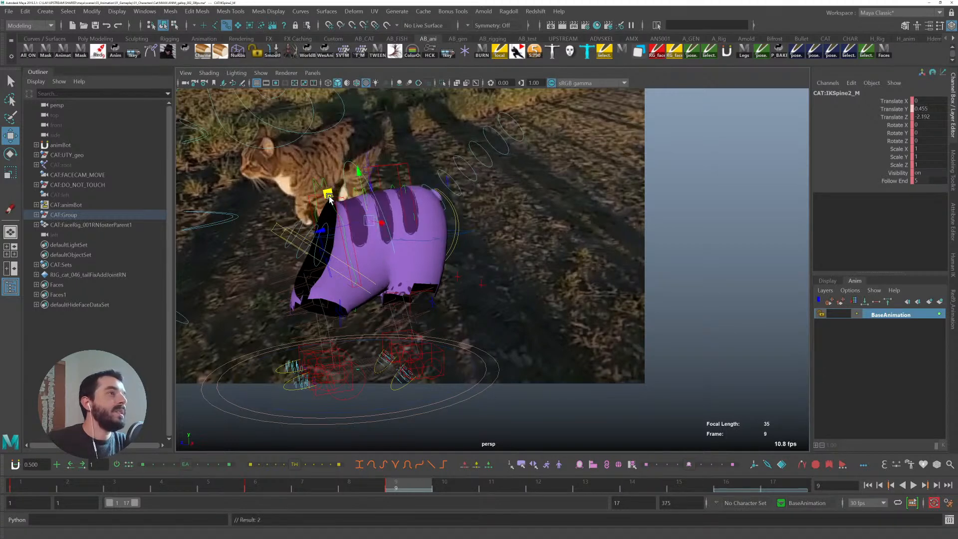
key("comma")
key("period")
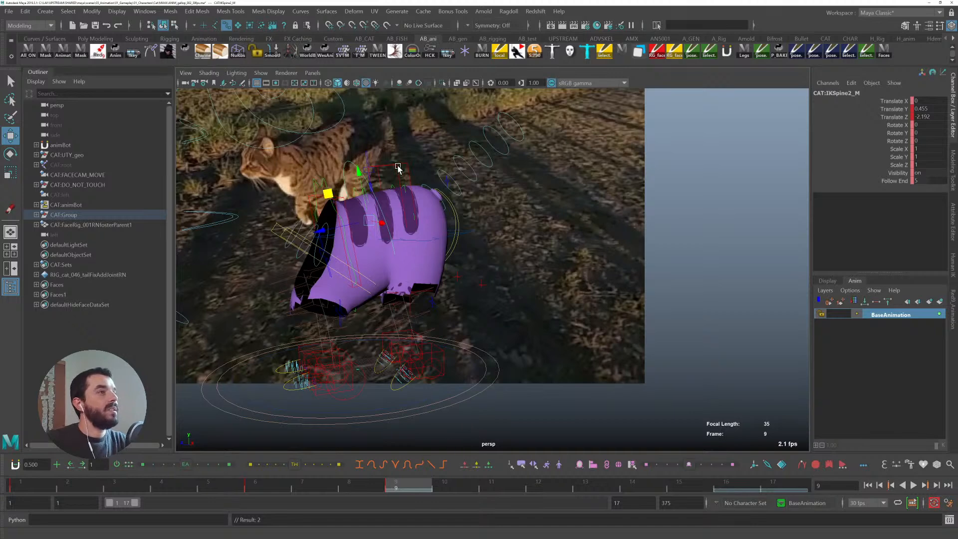
- Go to frame 12 and clear the selection
left_click(398, 168)
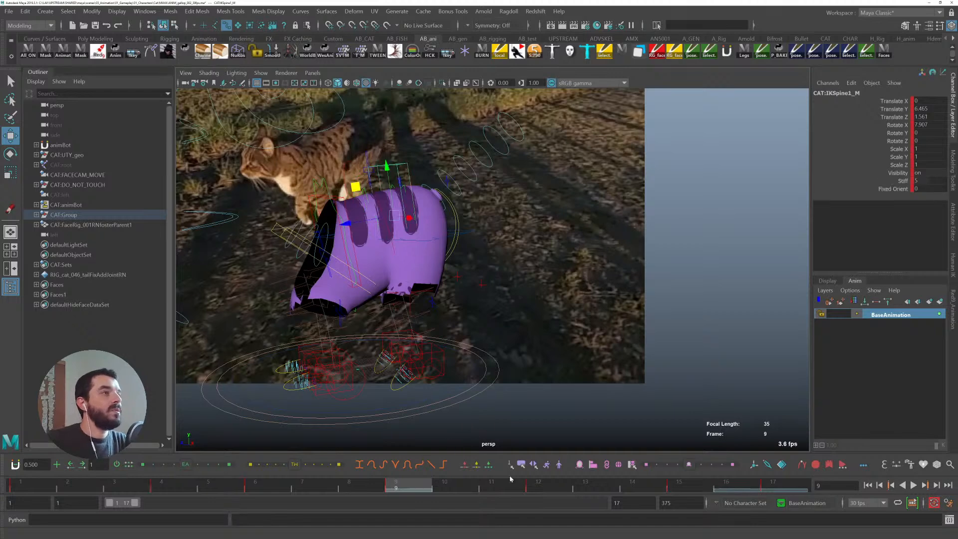
left_click(532, 487)
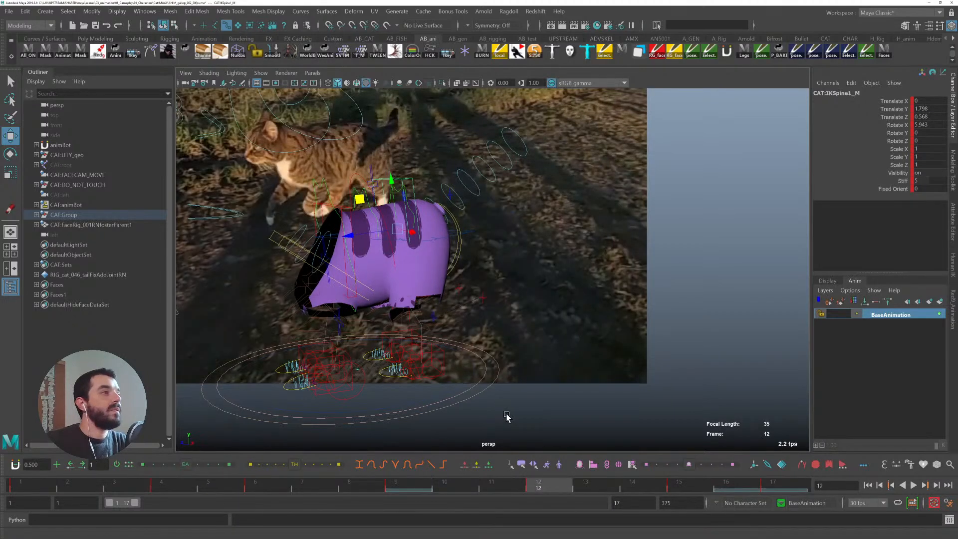
left_click(357, 174)
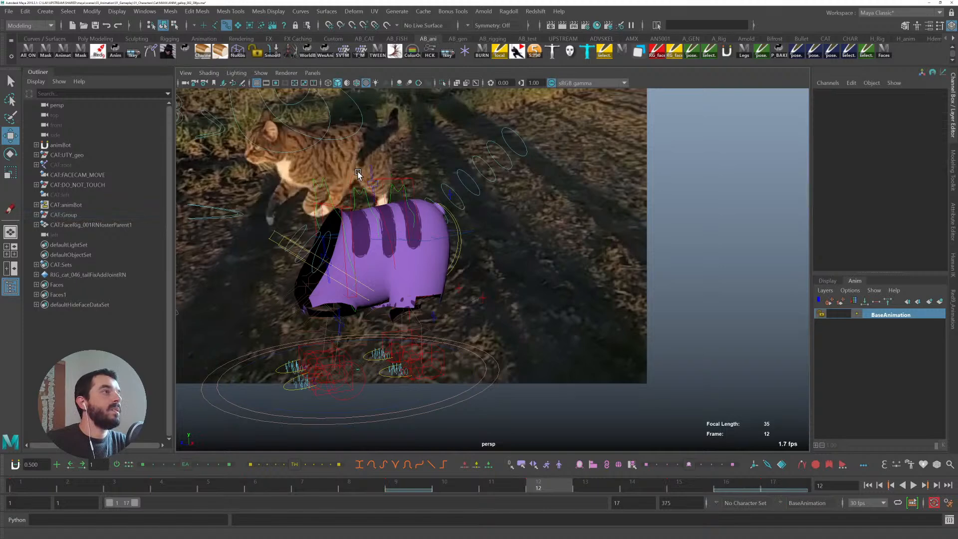
- At frame 12, select the middle and then the front spine IK control and slightly rotate the front one
left_click_drag(365, 184, 369, 179)
key("e")
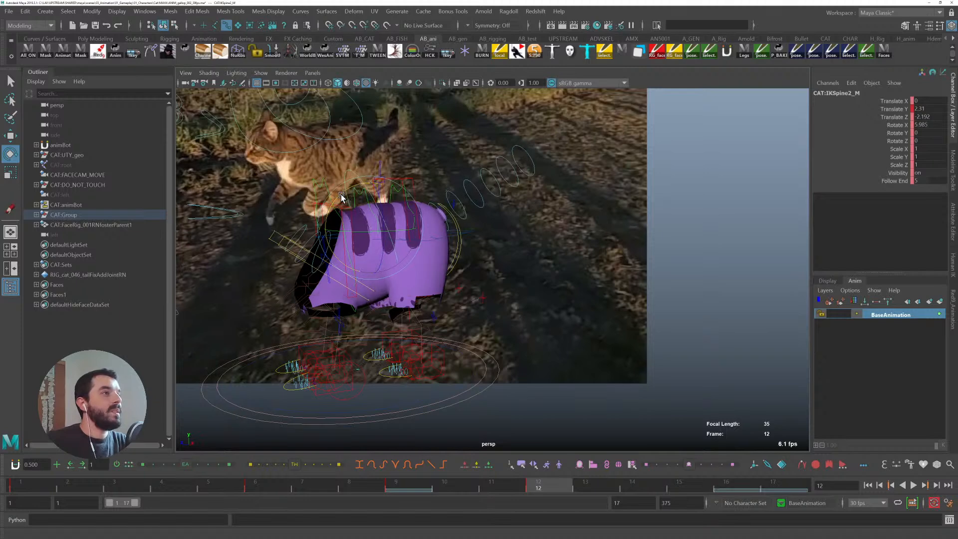
key("q")
left_click(404, 180)
key("e")
left_click_drag(380, 188, 380, 188)
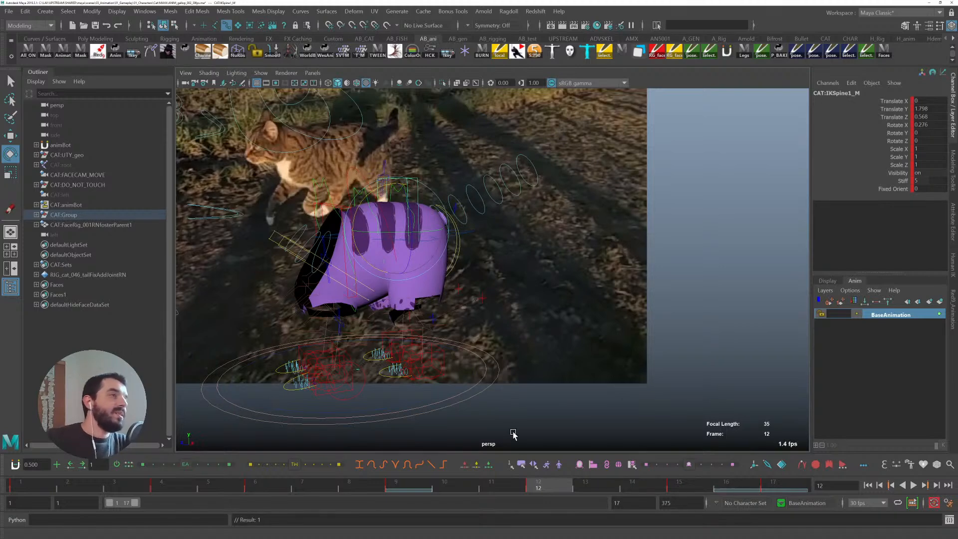
- Go to frame 17, select the rear spine IK control, scrub through the cycle, and set a key on it
left_click(689, 488)
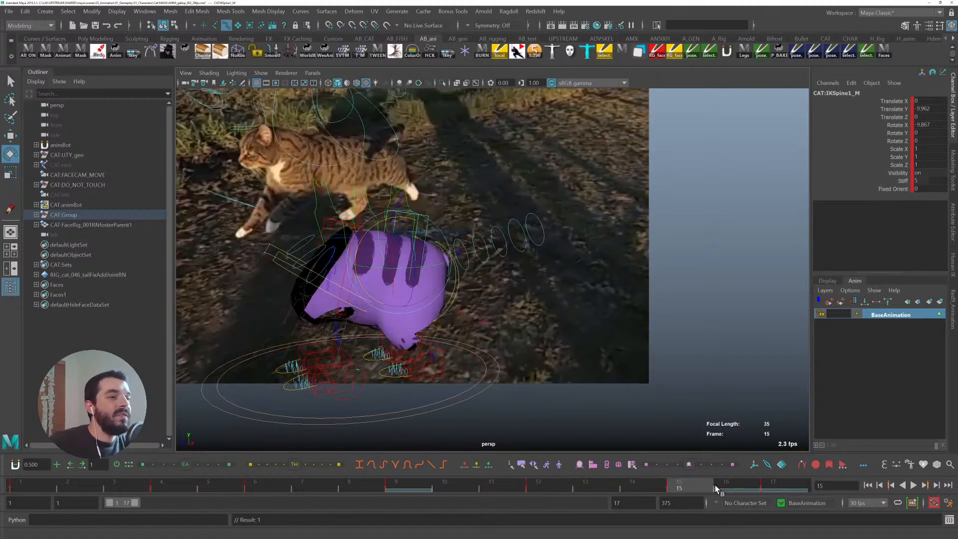
left_click(764, 483)
key("q")
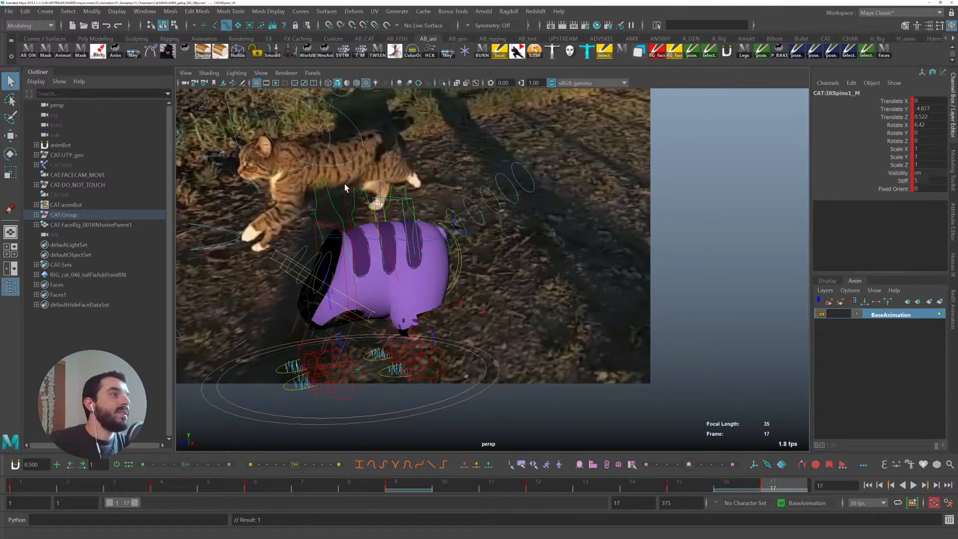
left_click(320, 230)
left_click(322, 226)
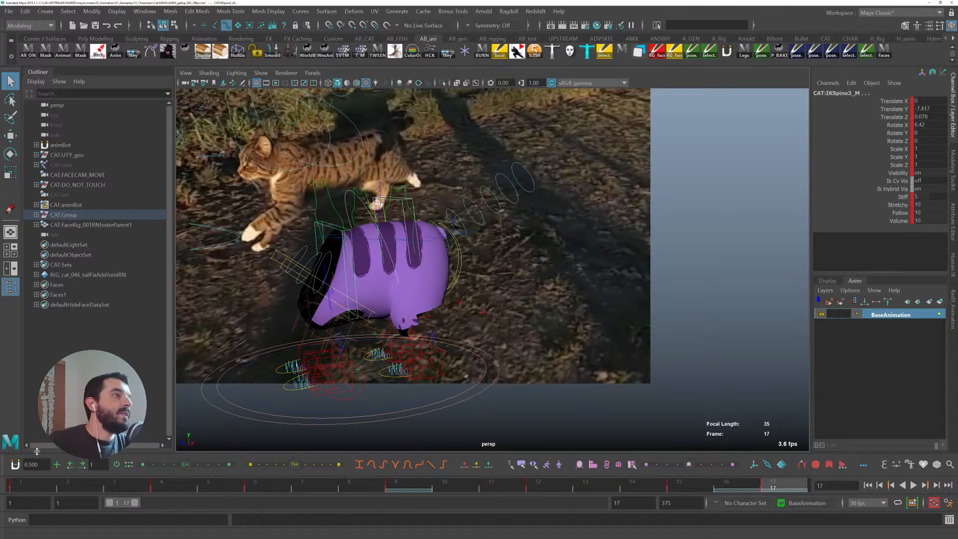
left_click(16, 484)
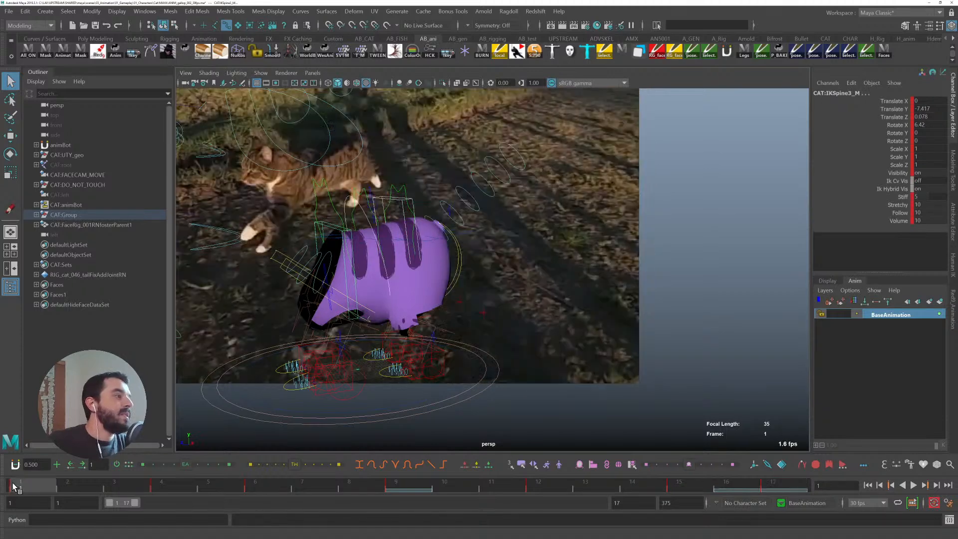
middle_click_drag(16, 484, 774, 482)
key("s")
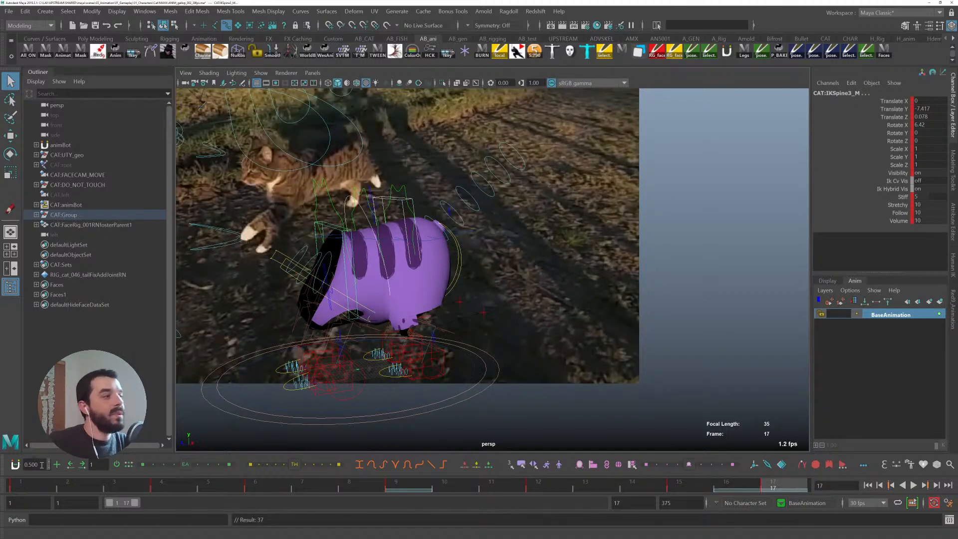
- Play back the gallop cycle from frame 1 to review the spine motion
left_click(20, 482)
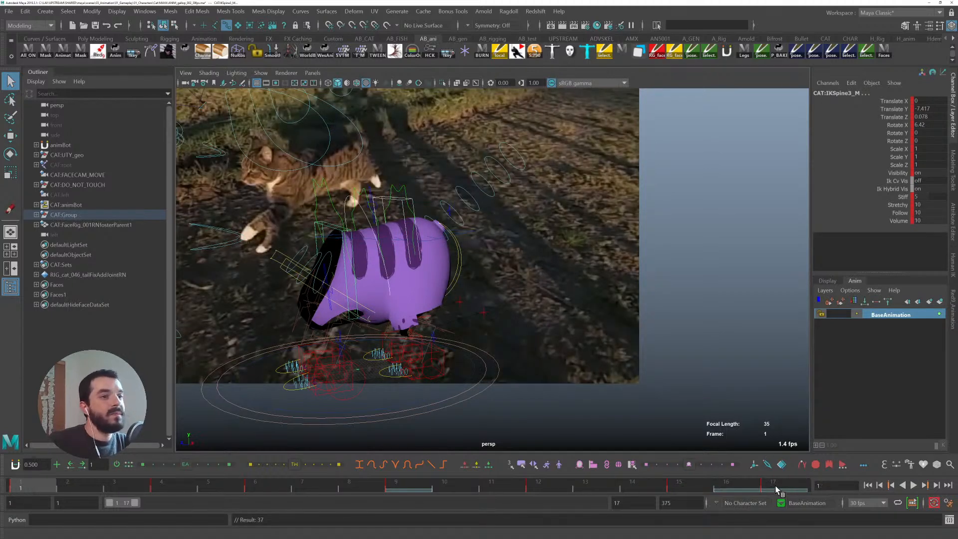
key("alt+v")
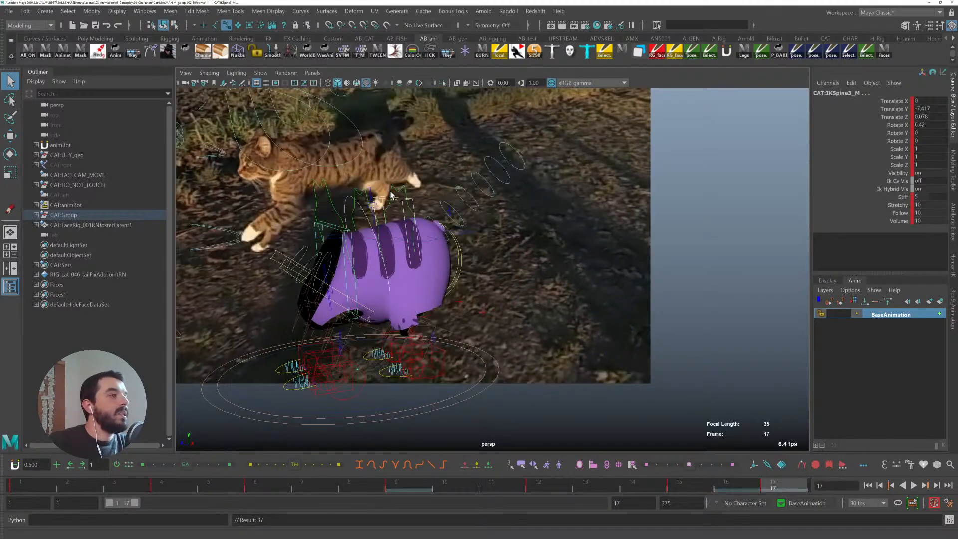
left_click(402, 203)
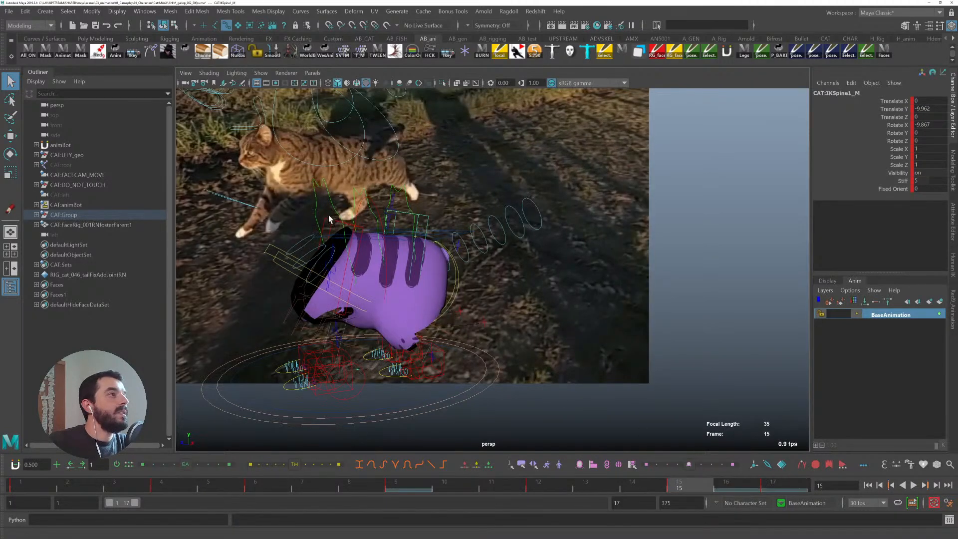
- Select the rear spine IK control and move it backward at frame 15
left_click(349, 225)
key("w")
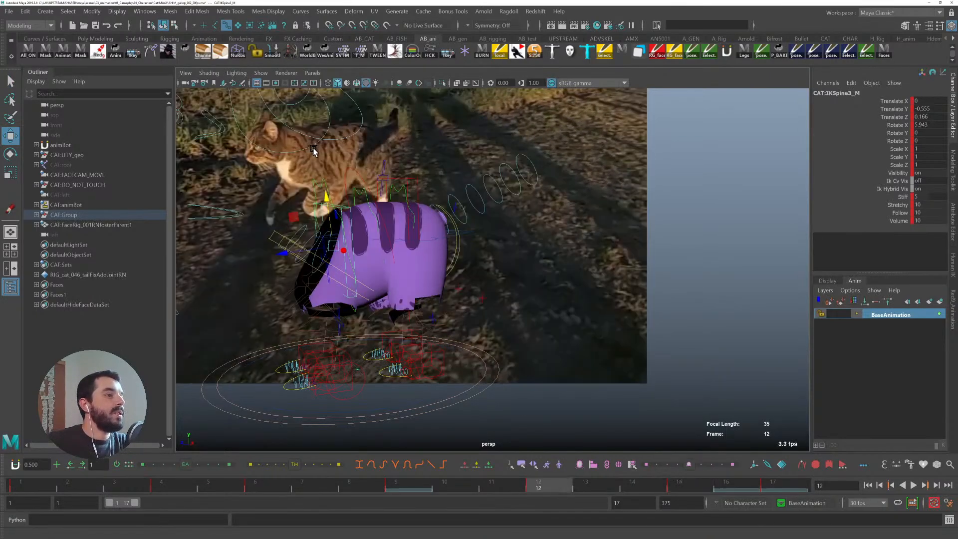
left_click_drag(288, 257, 281, 259)
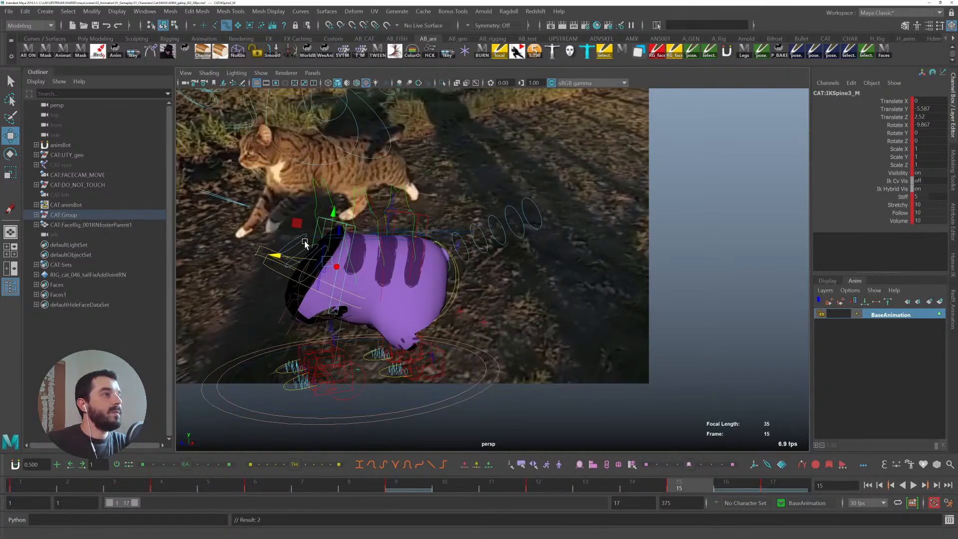
- At frame 15, select the front spine IK control, move it slightly forward and rotate it back
key("e")
key("q")
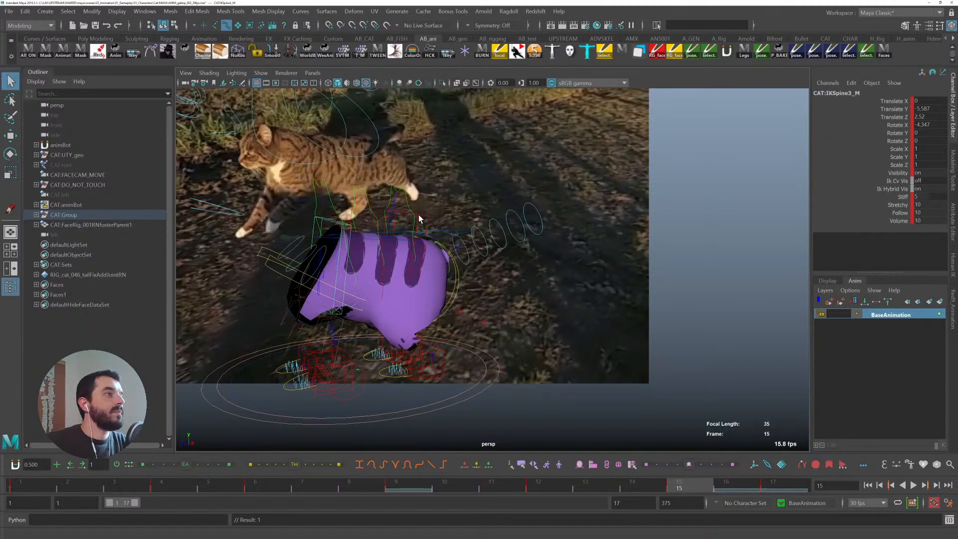
left_click(420, 218)
key("w")
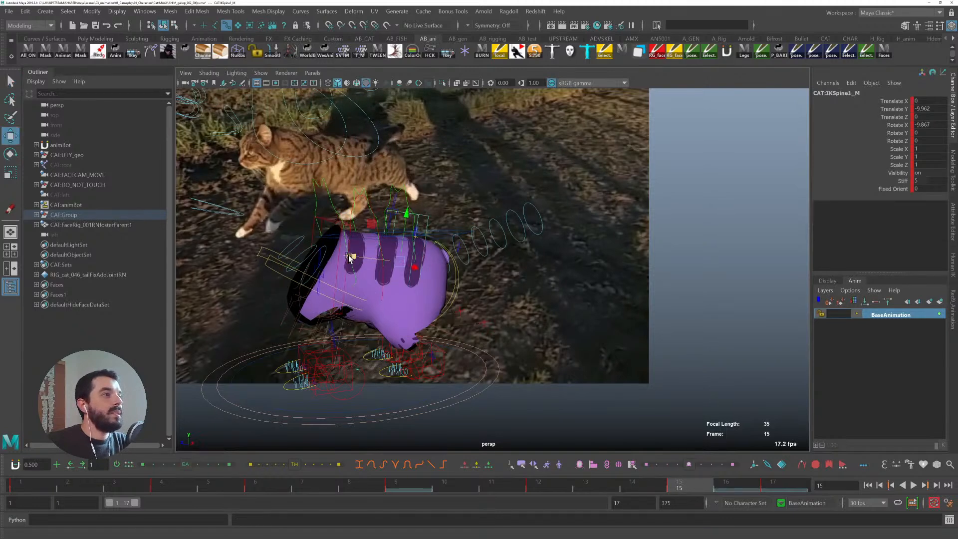
key("comma")
key("period")
key("comma")
key("period")
left_click_drag(351, 261, 358, 261)
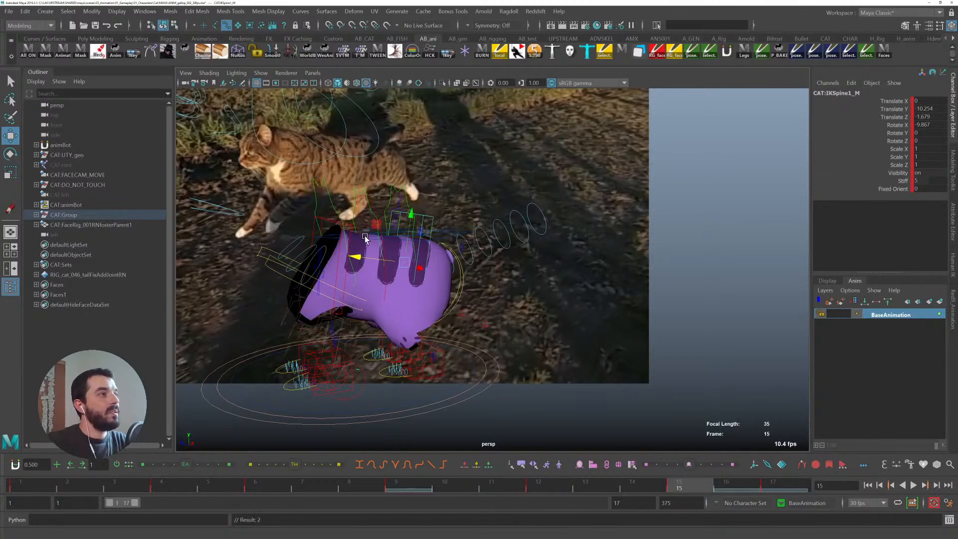
key("e")
left_click_drag(379, 225, 378, 228)
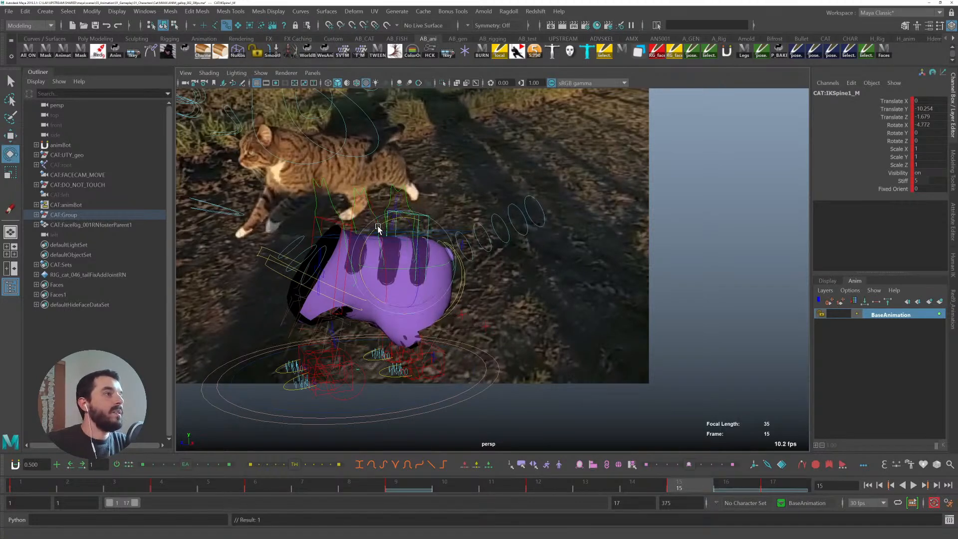
- Step to frame 17 and nudge the front spine IK control forward
key("period")
key("comma")
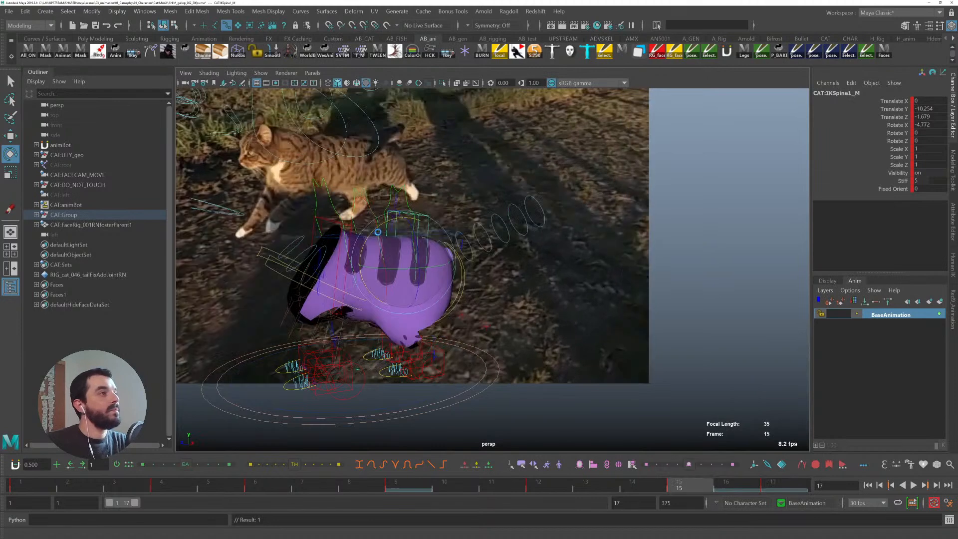
key("period")
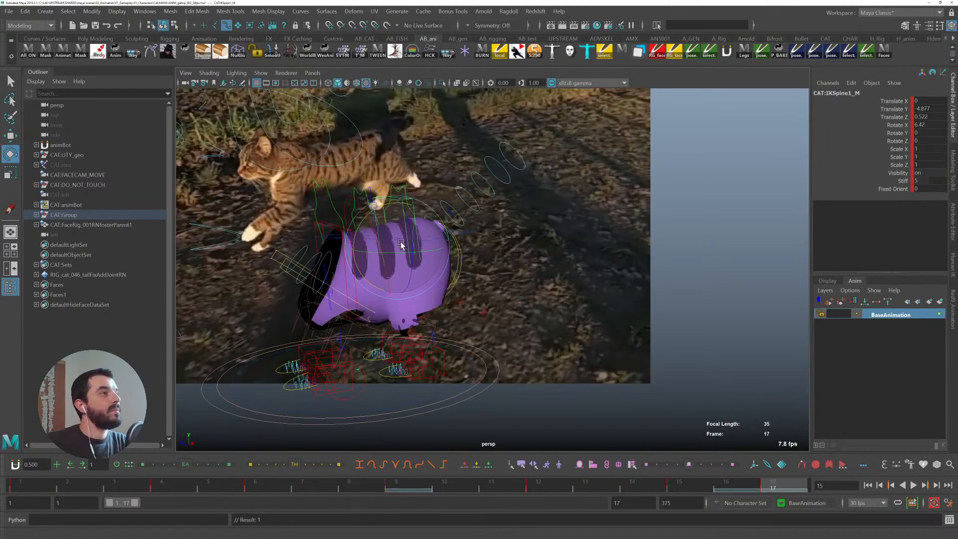
key("w")
left_click_drag(350, 257, 353, 257)
- Scrub back to frame 1, clear the selection, and play the cycle to review the body motion
left_click_drag(777, 487, 2, 513)
left_click(370, 342)
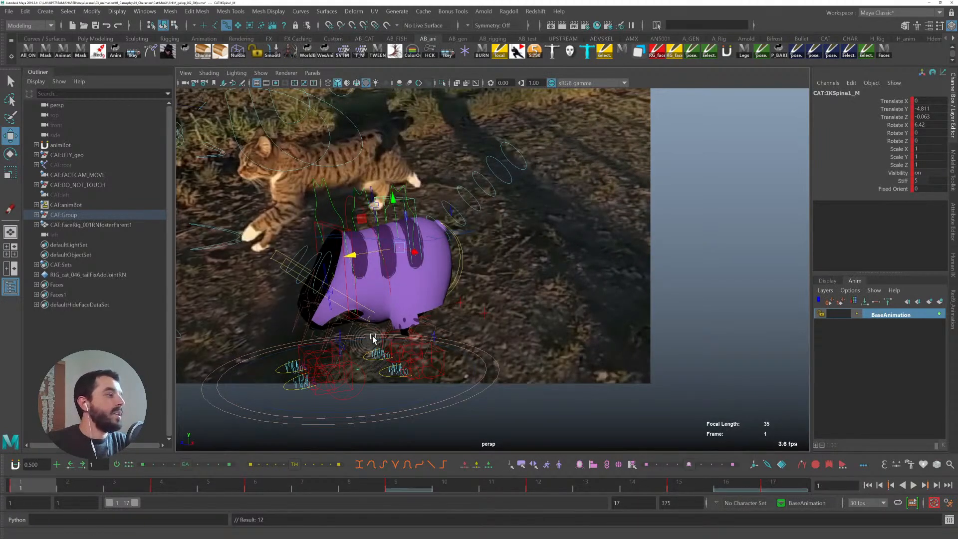
key("alt+v")
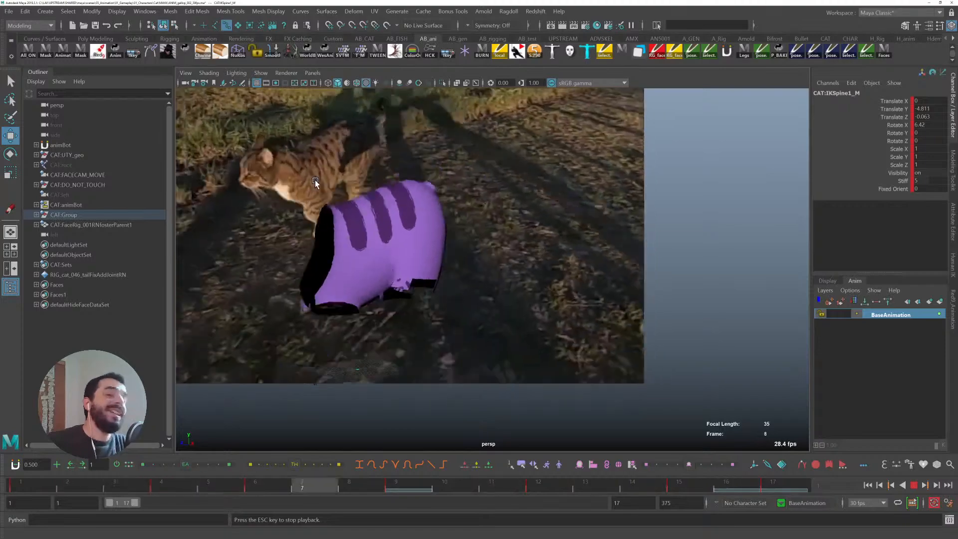
key("Escape")
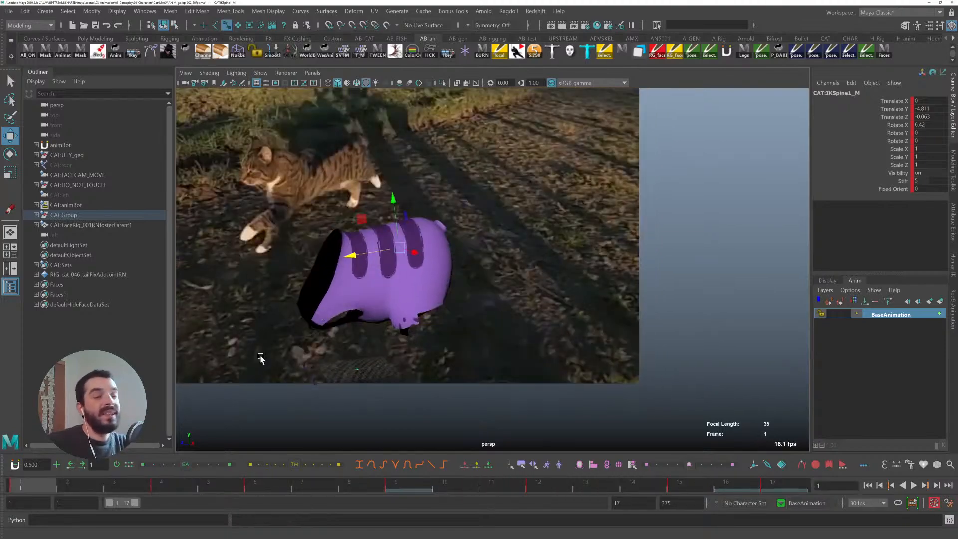
- At frame 4, select the rear spine IK control and move it down
key("alt+1")
left_click(325, 223)
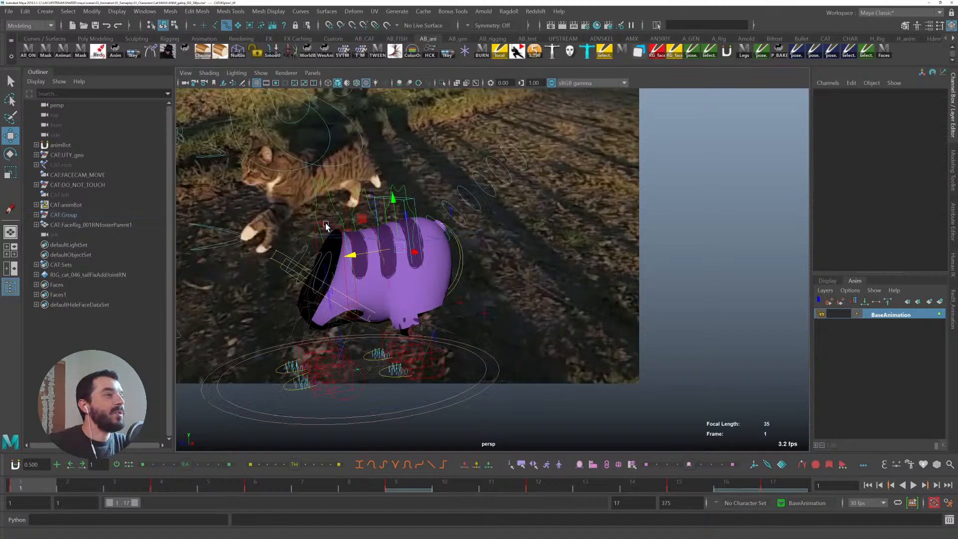
left_click(326, 223)
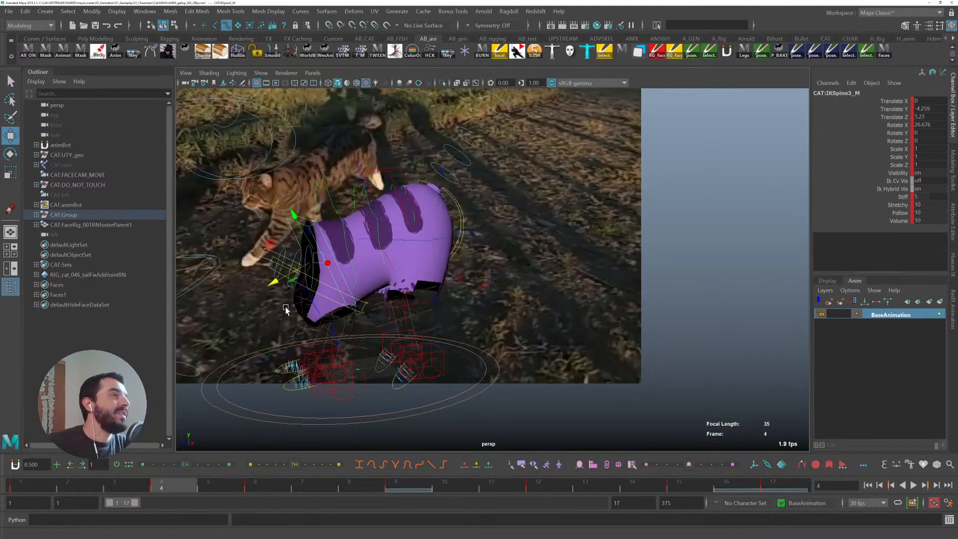
left_click_drag(276, 282, 280, 291)
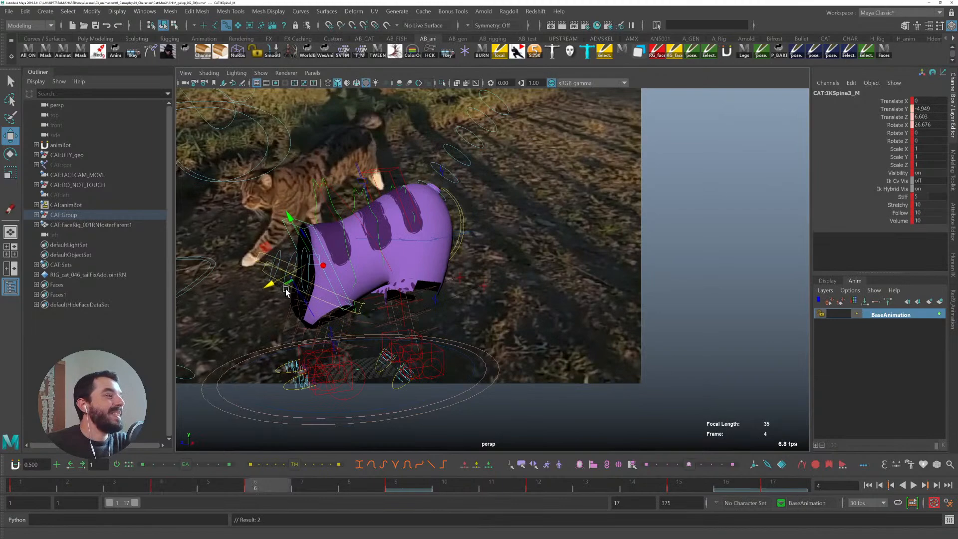
- Step to frame 9, open the Graph Editor and place it beside the viewport, then play back the cycle
key("comma")
key("period")
key("period")
key("period")
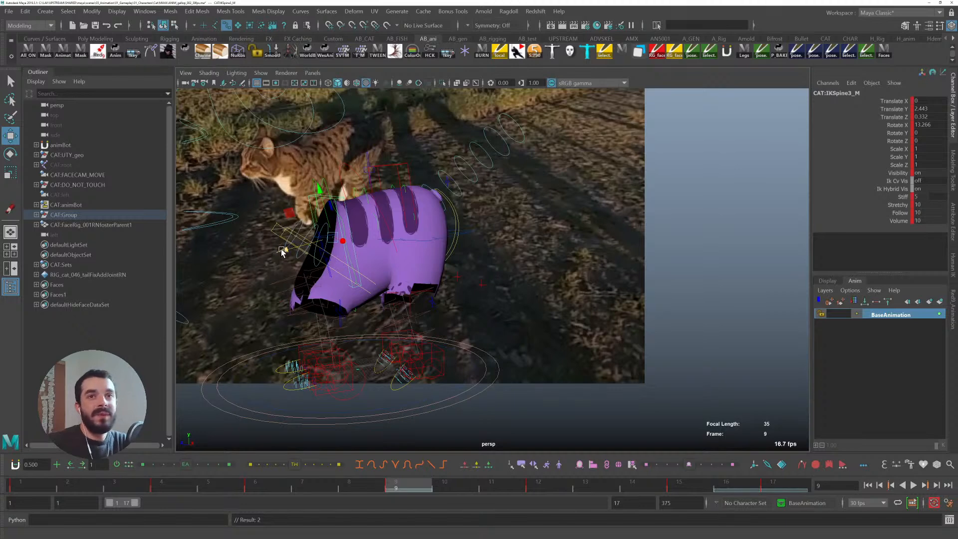
left_click(395, 50)
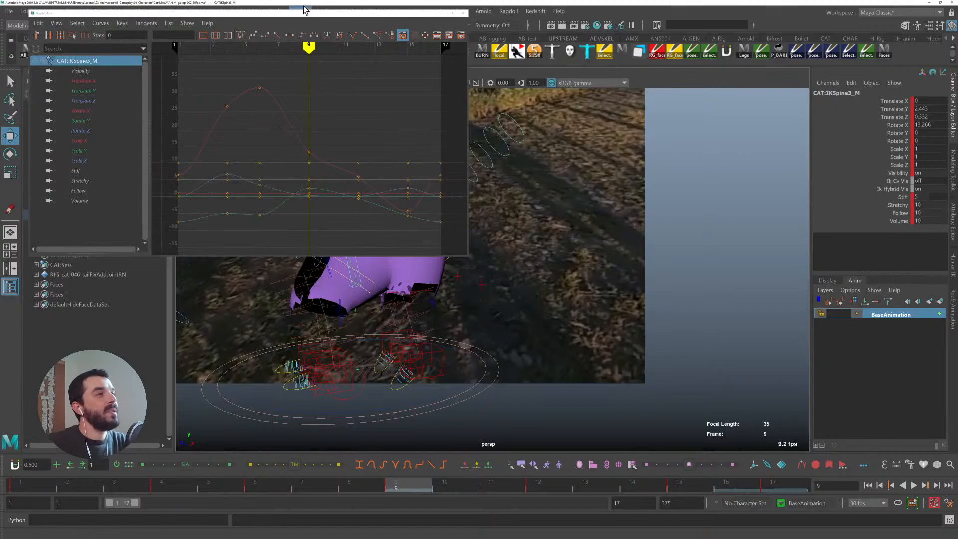
left_click_drag(304, 10, 755, 44)
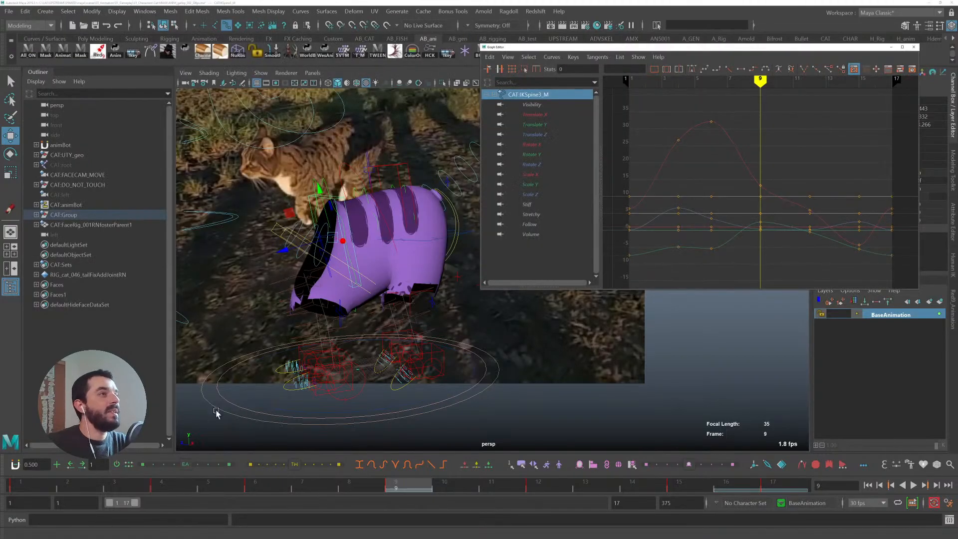
key("alt+v")
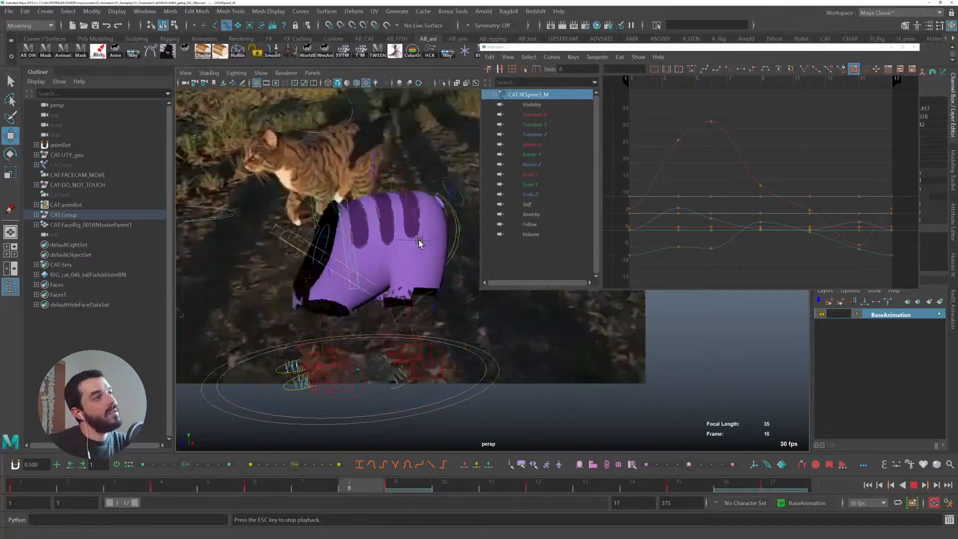
key("alt+v")
- Select the front spine IK control, isolate its Translate Z curve at frame 4, and try moving a key, then undo
left_click(419, 211)
left_click(419, 211)
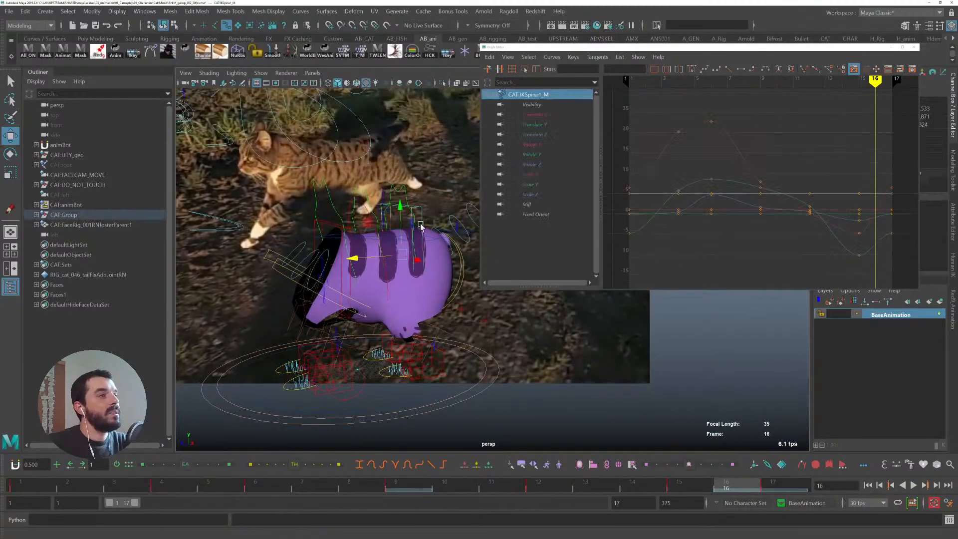
left_click_drag(81, 491, 161, 479)
key("q")
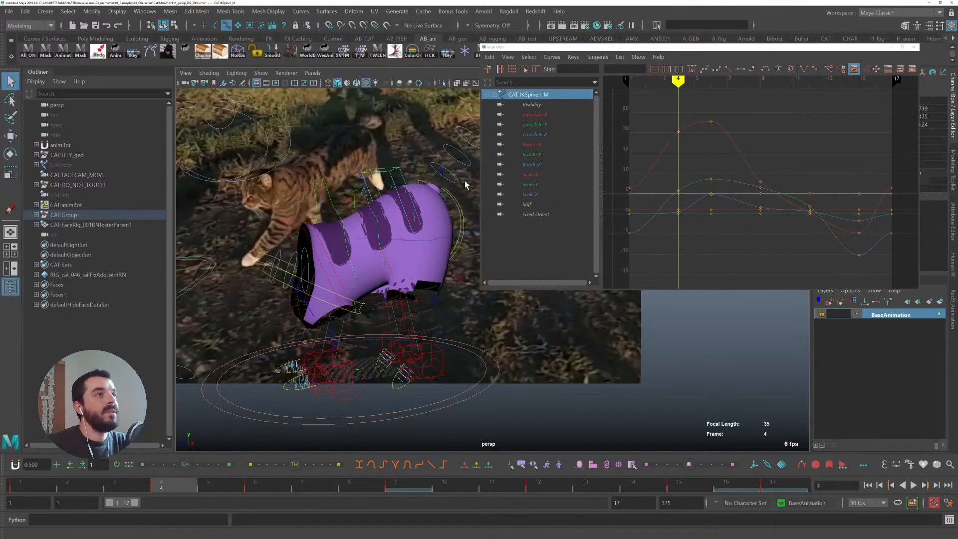
left_click(525, 134)
left_click_drag(656, 192, 692, 223)
mouse_move(680, 219)
middle_mouse_down()
mouse_move(676, 180)
mouse_move(679, 203)
middle_mouse_up()
key("ctrl+z")
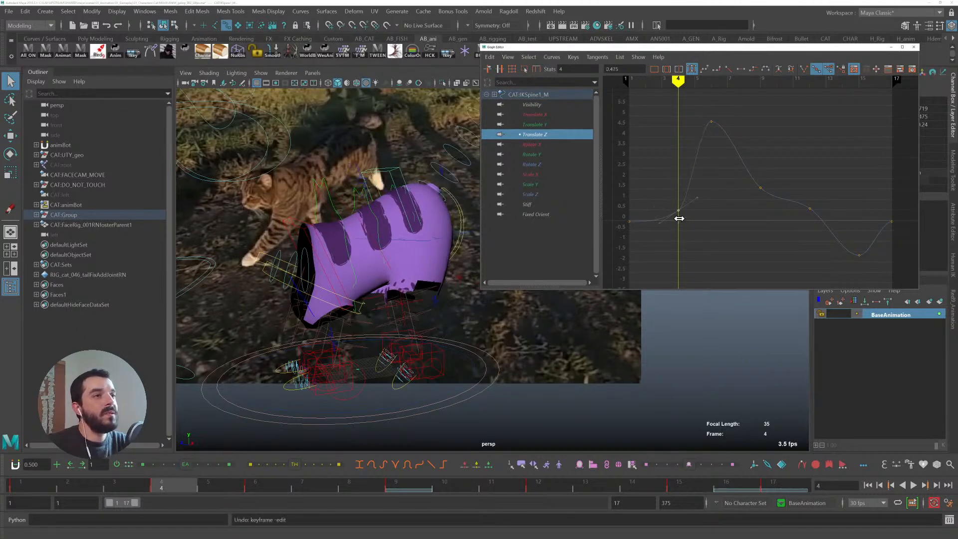
- Raise the frame 4 key and lower the peak key on the front spine's Translate Z curve
middle_click_drag(671, 229, 674, 226)
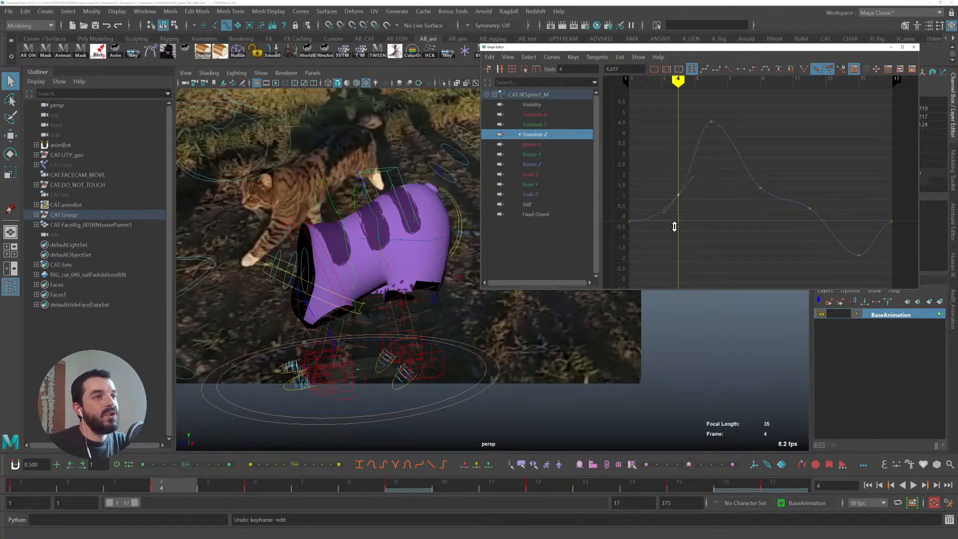
middle_click_drag(665, 194, 666, 196)
mouse_move(148, 479)
left_mouse_down()
mouse_move(12, 480)
mouse_move(397, 484)
left_mouse_up()
left_click_drag(688, 145, 722, 113)
middle_click_drag(702, 113, 703, 131, "shift")
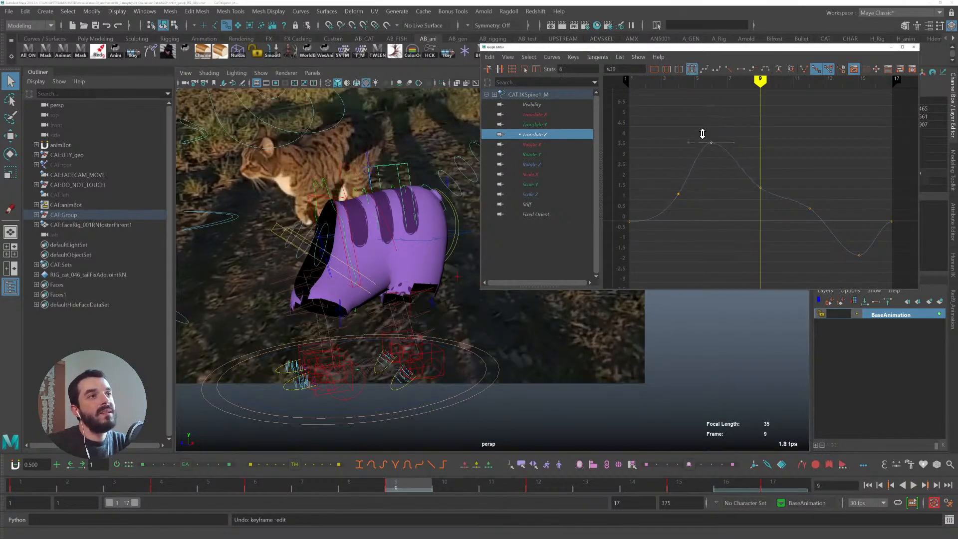
- Raise the frame 9 key on the front spine's Translate Z curve
left_click_drag(734, 206, 781, 159)
middle_click_drag(744, 193, 751, 153, "shift")
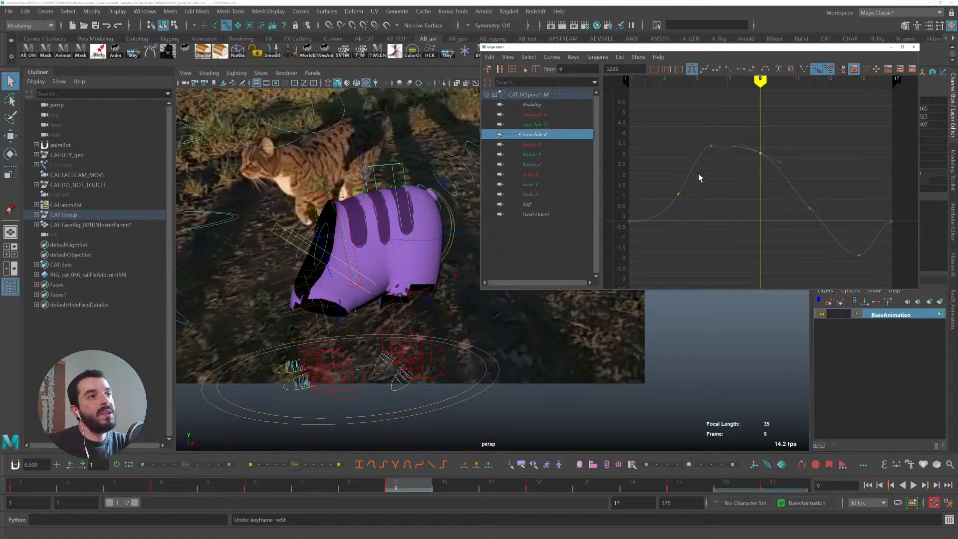
- Smooth the Translate Z curve by adjusting the peak and frame 12 keys, then clear the key selection
middle_click_drag(700, 120, 753, 124, "shift")
left_click_drag(772, 198, 830, 222)
left_click_drag(801, 180, 805, 178)
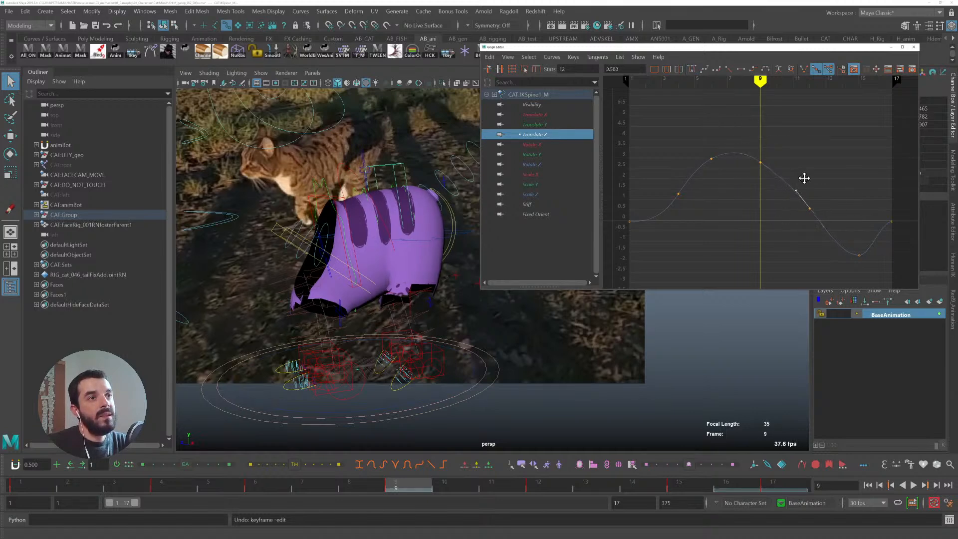
middle_click_drag(825, 190, 820, 179, "shift")
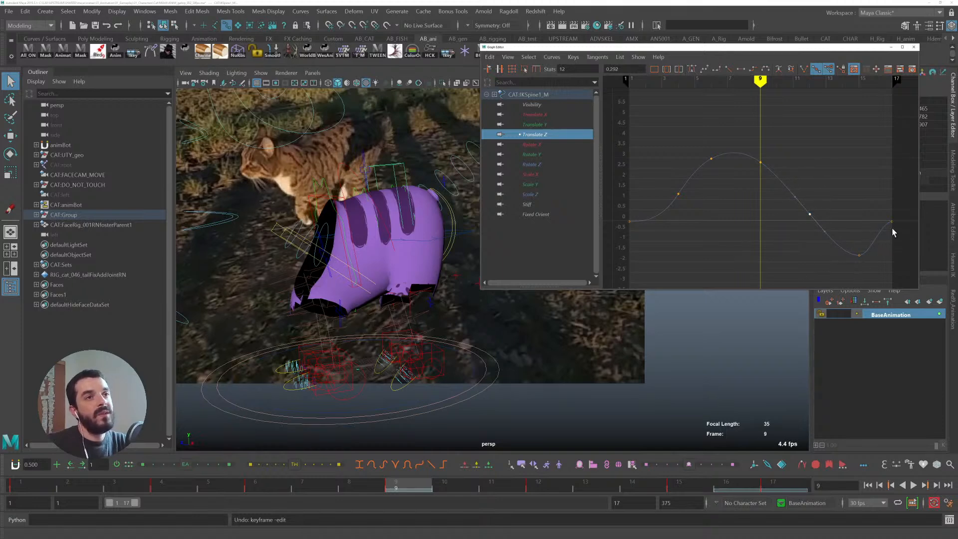
left_click_drag(613, 208, 614, 209)
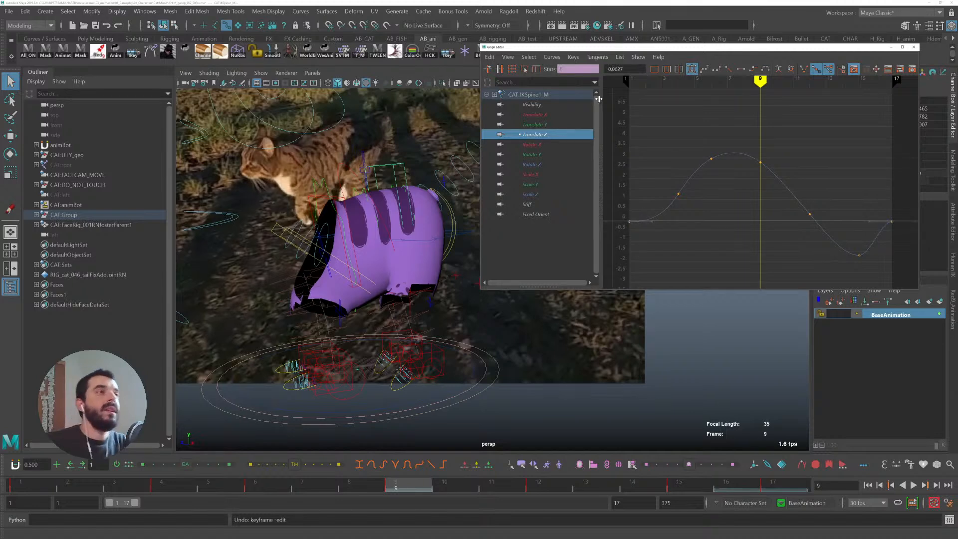
- Set the front spine's Translate Z curve pre-infinity to Cycle and frame the curve in the Graph Editor
left_click(490, 57)
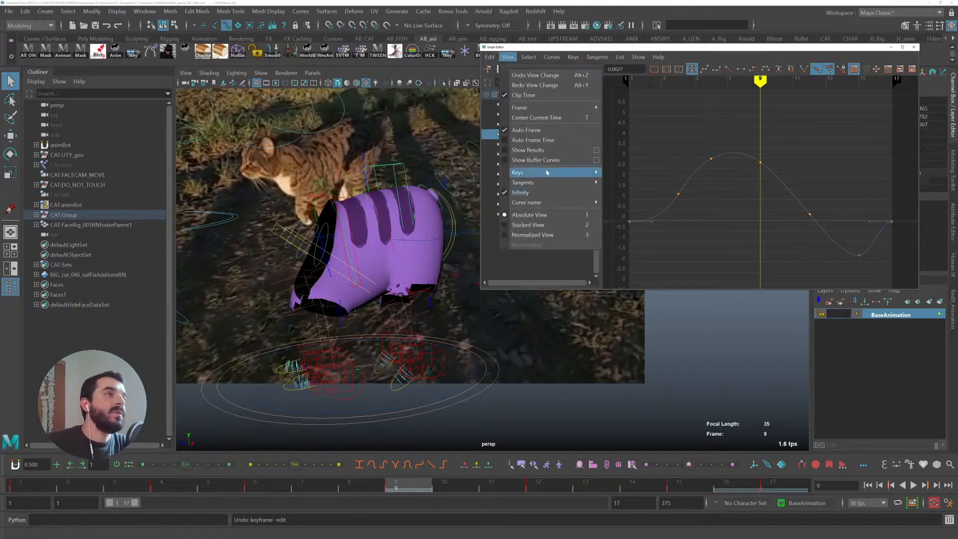
left_click(673, 96)
left_click(550, 57)
mouse_move(573, 74)
left_click(667, 85)
middle_click_drag(738, 220, 714, 204, "alt")
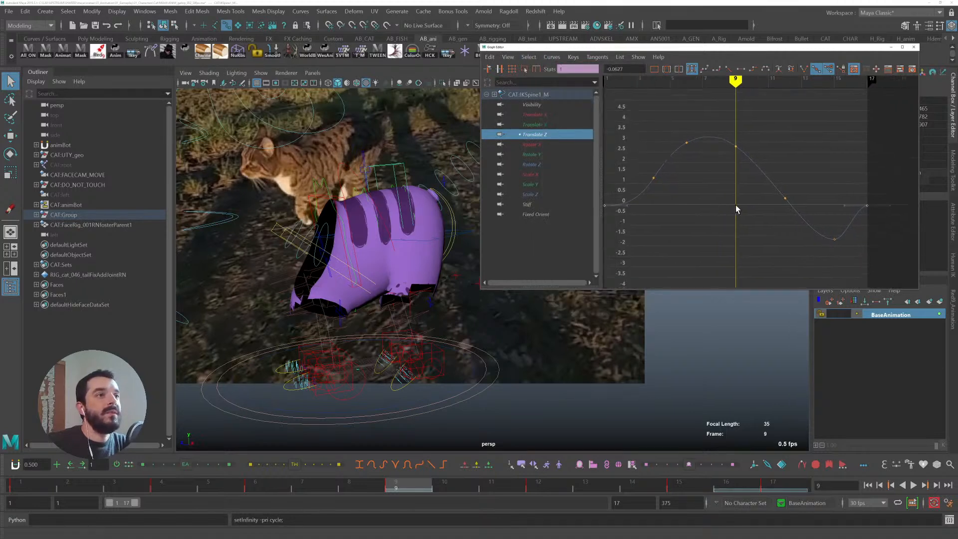
right_click_drag(713, 208, 755, 202, "alt+shift")
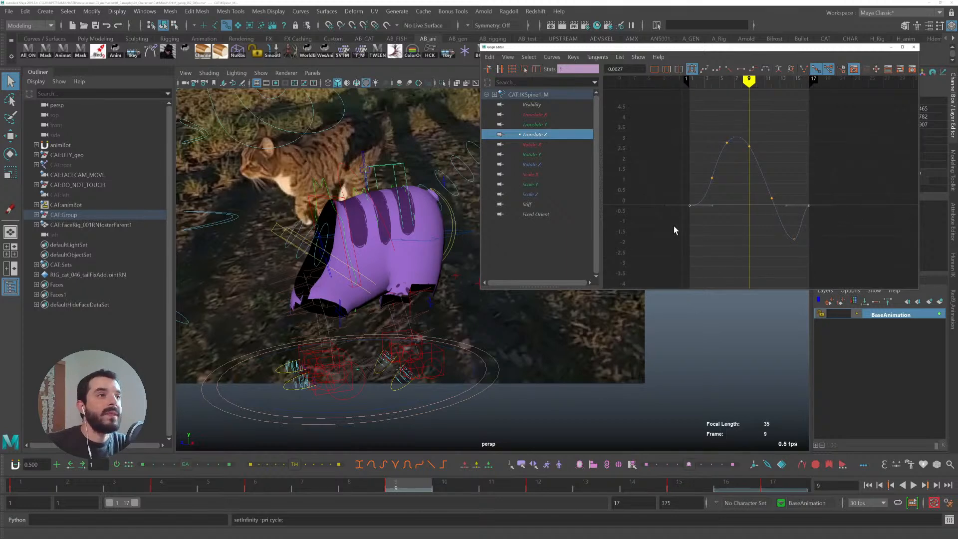
- Lower the first and last keys of the Translate Z curve at frames 1 and 17
left_click_drag(725, 216, 839, 197)
left_click_drag(784, 227, 798, 196, "shift")
middle_click_drag(850, 208, 854, 182)
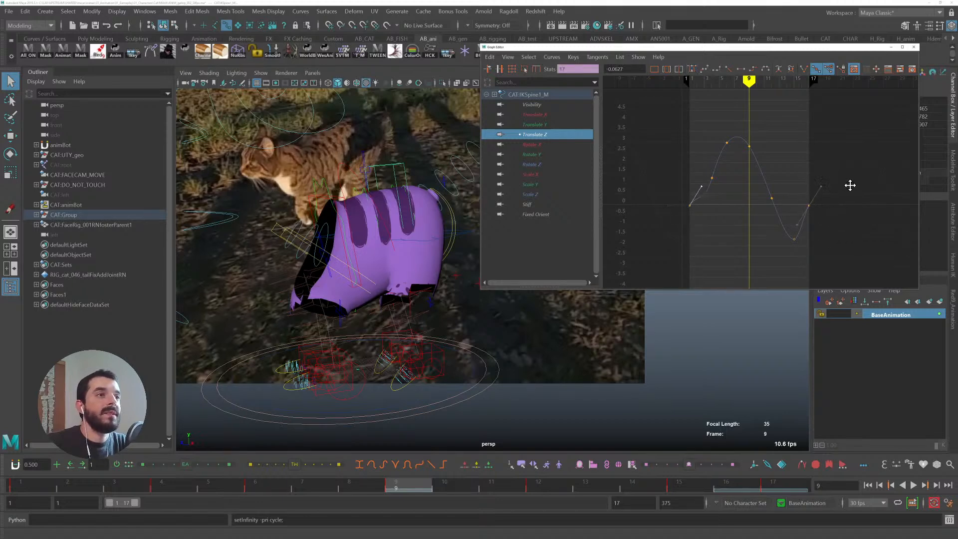
left_click_drag(682, 190, 727, 216)
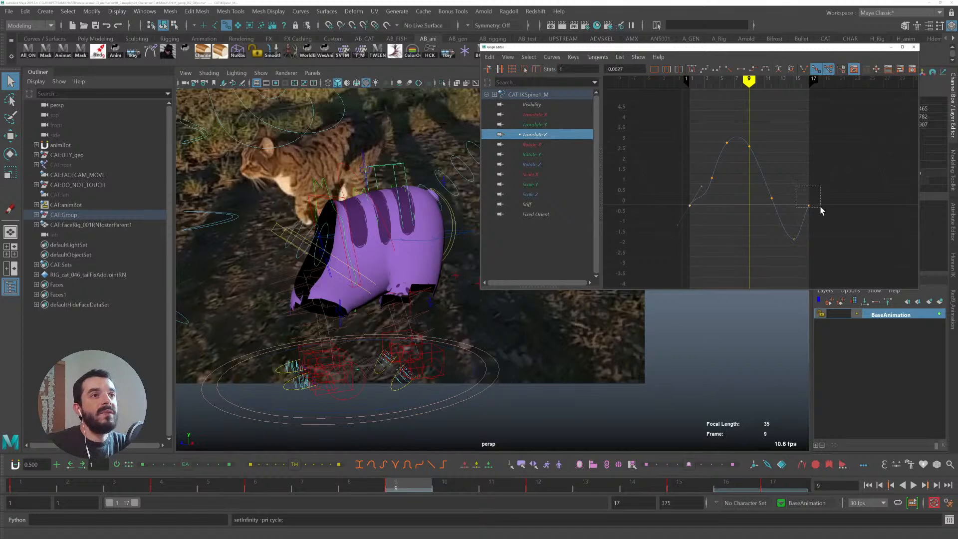
left_click_drag(821, 207, 821, 207, "shift")
middle_click_drag(778, 169, 780, 184)
key("ctrl+z")
left_click(769, 486)
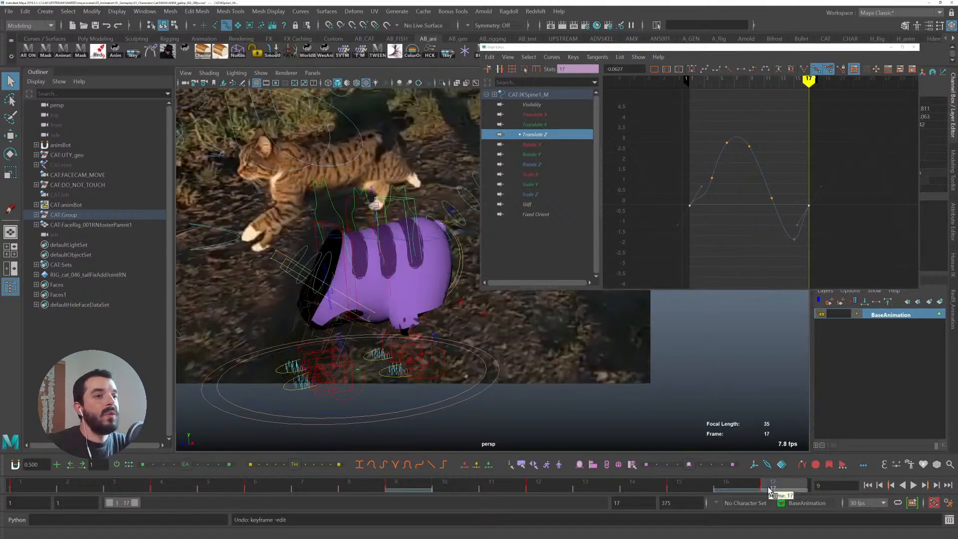
middle_click_drag(770, 145, 771, 158)
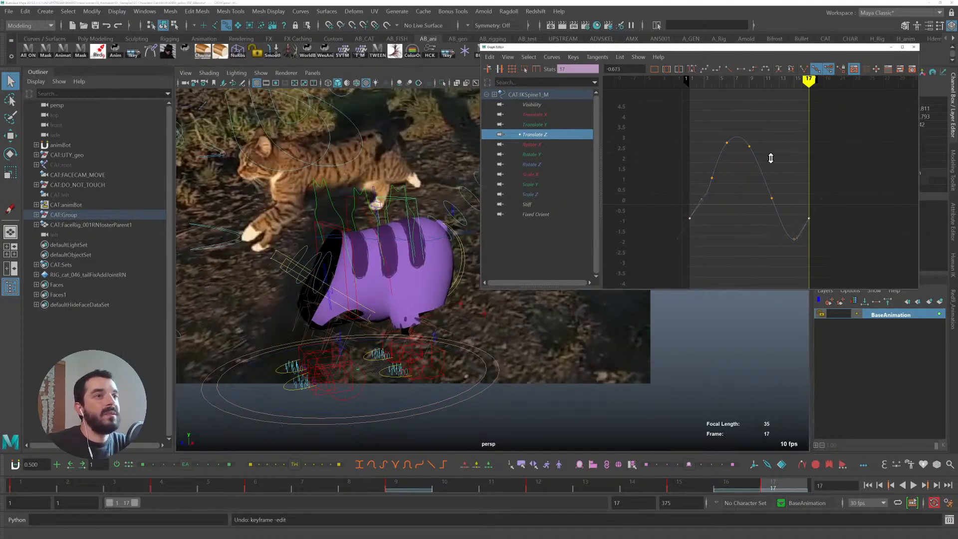
- Try adjusting the frame 4 key on the Translate Z curve, then undo
left_click(712, 178)
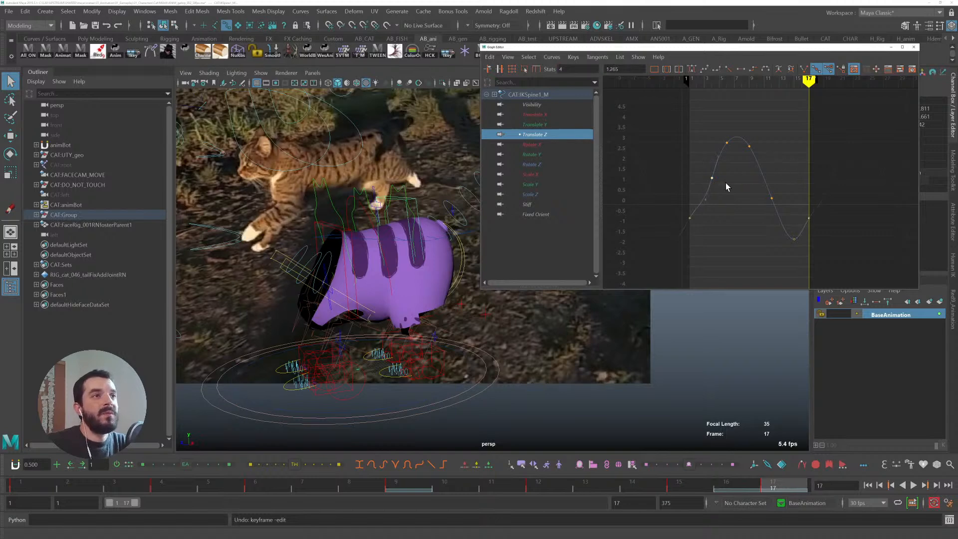
left_click(714, 163)
left_click_drag(727, 142, 727, 142)
left_click(713, 161)
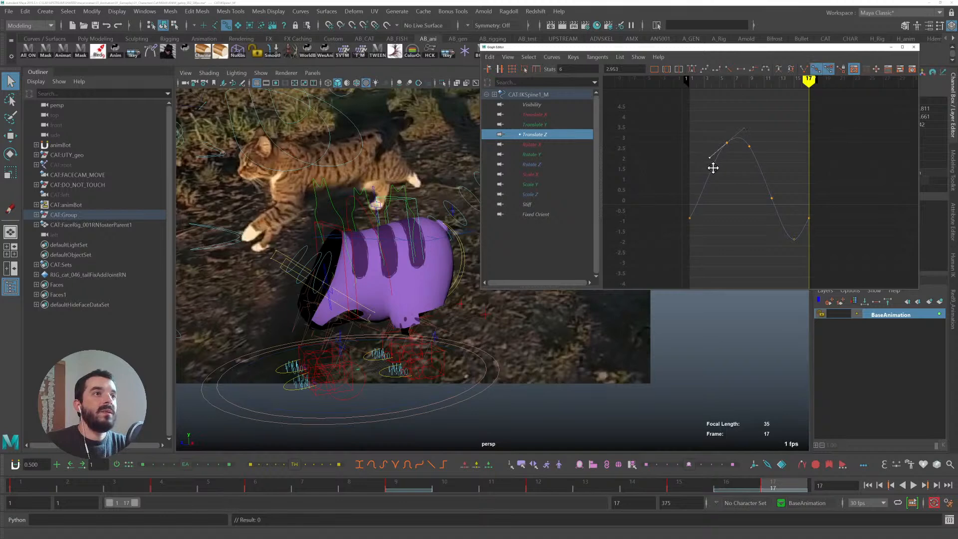
key("ctrl+z")
- Play back the gallop cycle to review the front spine's Translate Z motion
left_click_drag(680, 211, 704, 227)
left_click_drag(829, 223, 806, 211, "shift")
left_click_drag(677, 204, 705, 228)
left_click_drag(779, 202, 831, 231, "shift")
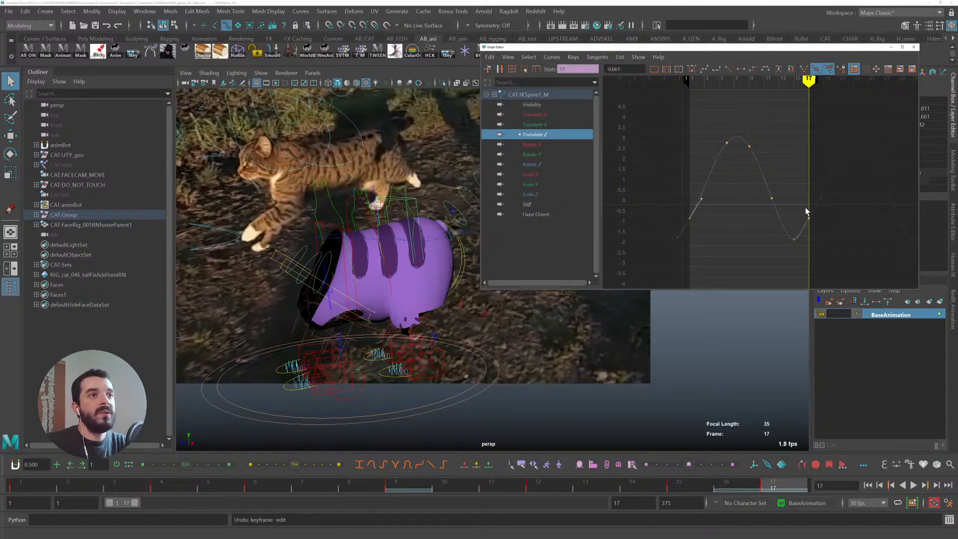
key("alt+v")
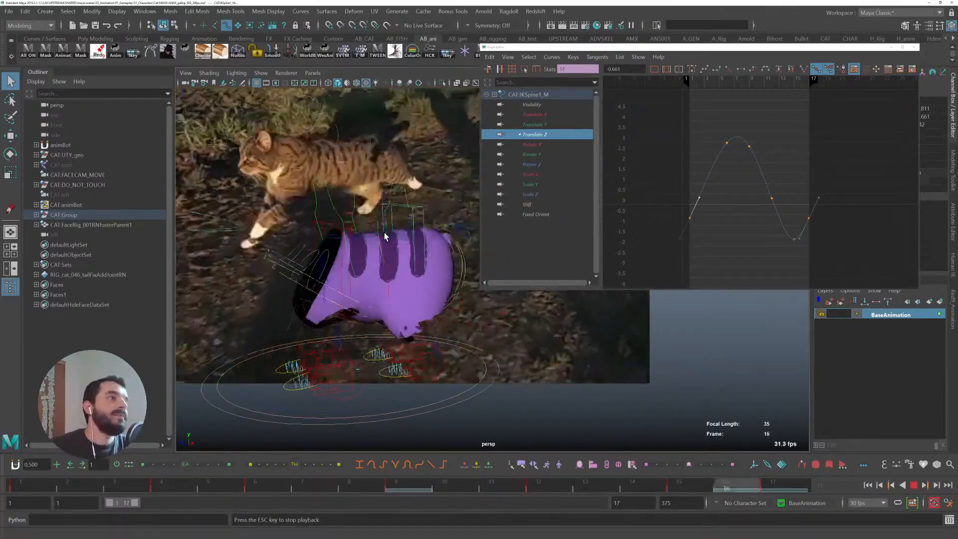
- Isolate the front spine's Translate Y curve, raise its frame 9 key, and slightly lower the frame 4 and 6 keys
left_click(533, 125)
key("f")
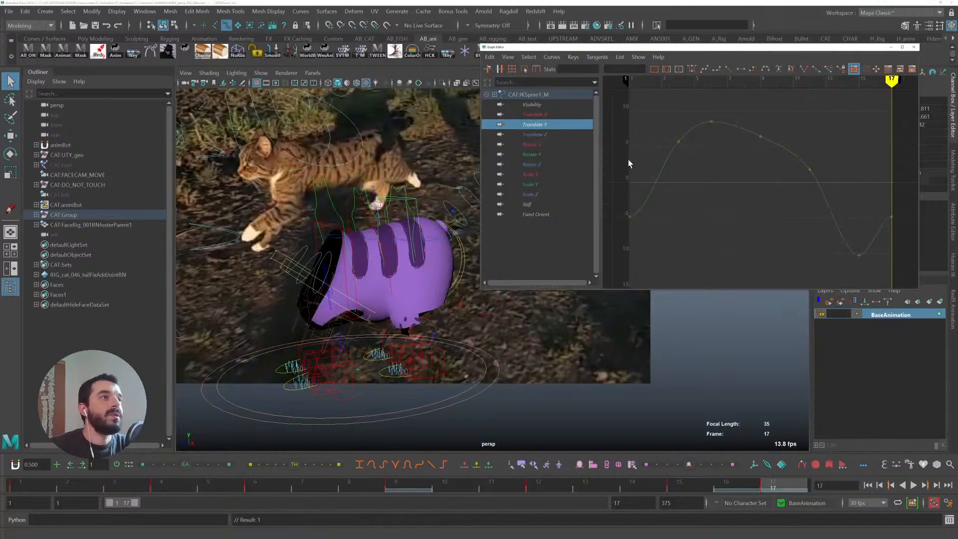
key("alt+v")
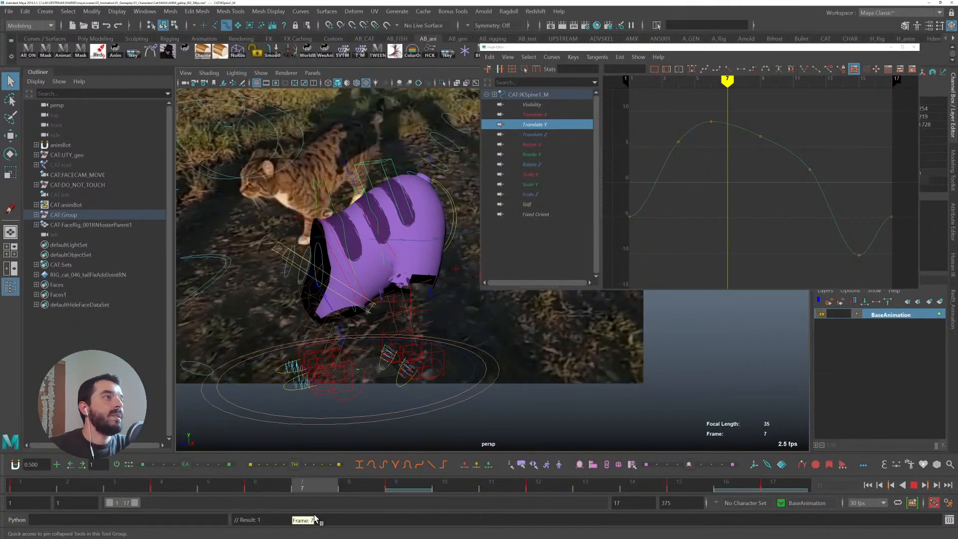
left_click(395, 491)
left_click_drag(745, 155, 776, 108)
middle_click_drag(737, 166, 739, 153, "shift")
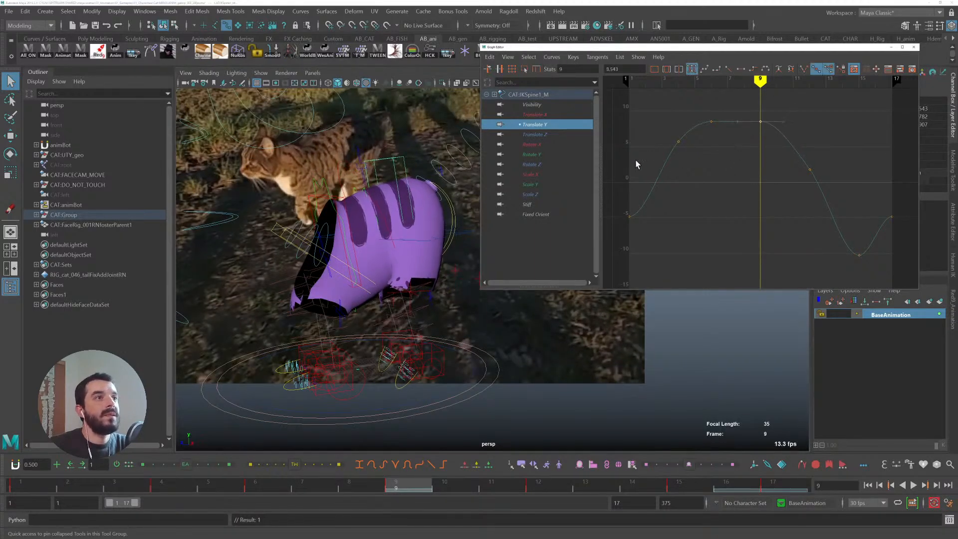
left_click_drag(639, 168, 750, 91)
middle_click_drag(668, 126, 669, 134, "shift")
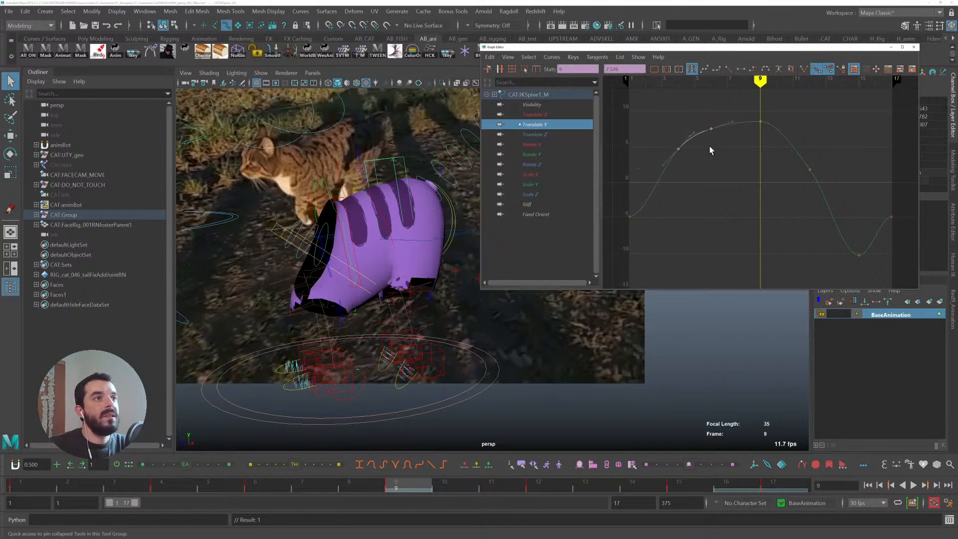
- Lower the frame 12 key on the front spine's Translate Y curve
left_click(471, 481)
left_click_drag(471, 482, 555, 485)
left_click_drag(792, 189, 837, 149)
middle_click_drag(838, 150, 805, 147)
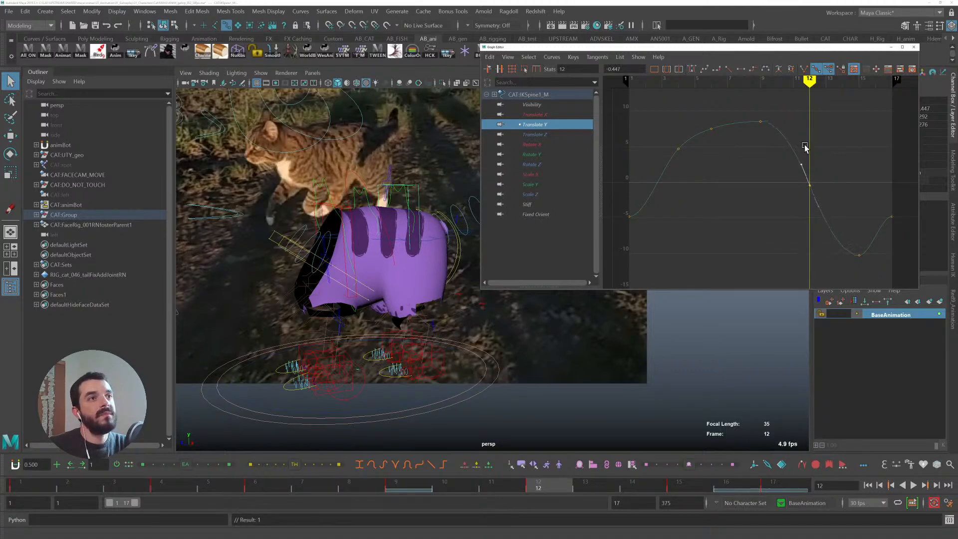
- Adjust the tangents of the first and last keys on the Translate Y curve
left_click(877, 237)
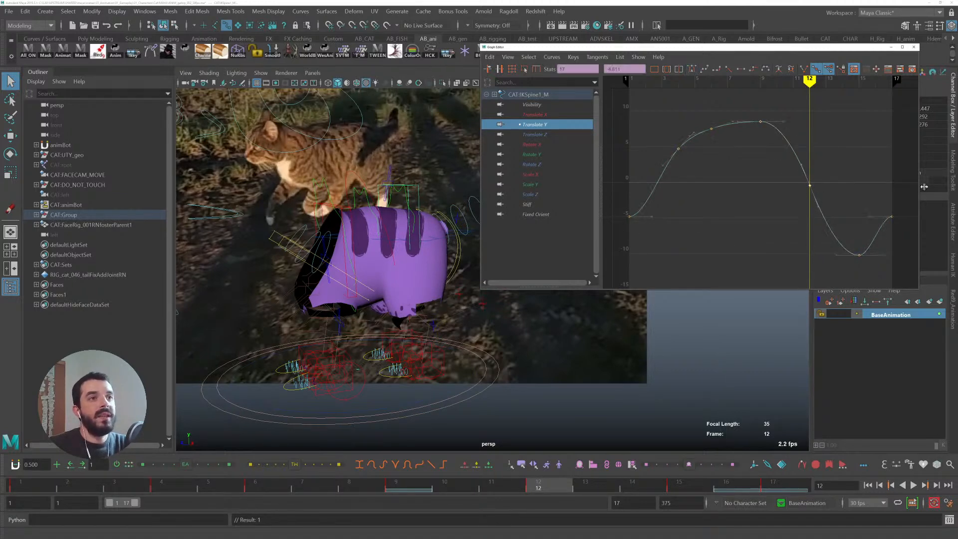
left_click_drag(895, 236, 862, 182, "shift")
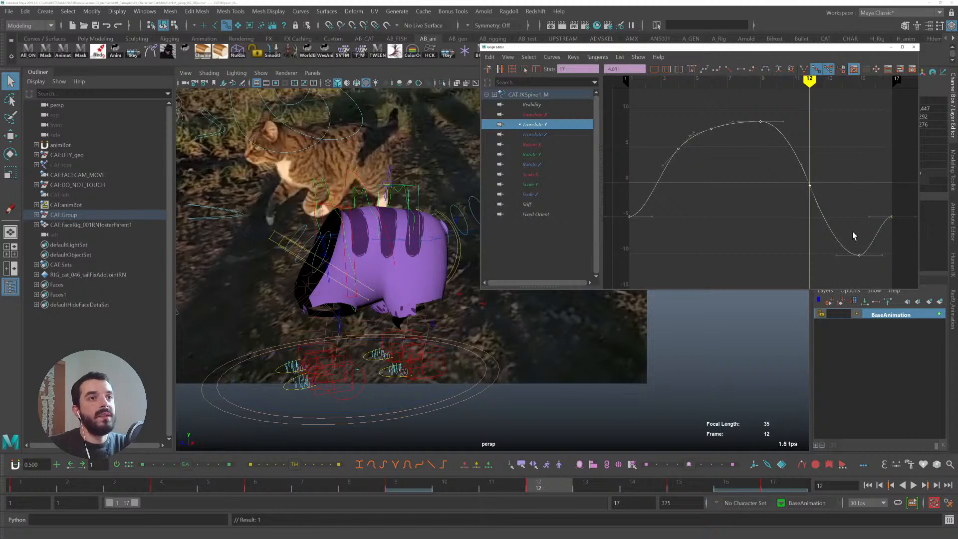
left_click_drag(614, 244, 641, 180, "shift")
middle_click_drag(620, 179, 622, 200)
key("ctrl+z")
key("w")
left_click_drag(613, 233, 639, 179)
left_click_drag(608, 237, 638, 181)
left_click_drag(897, 238, 866, 192, "shift")
middle_click_drag(882, 192, 879, 214)
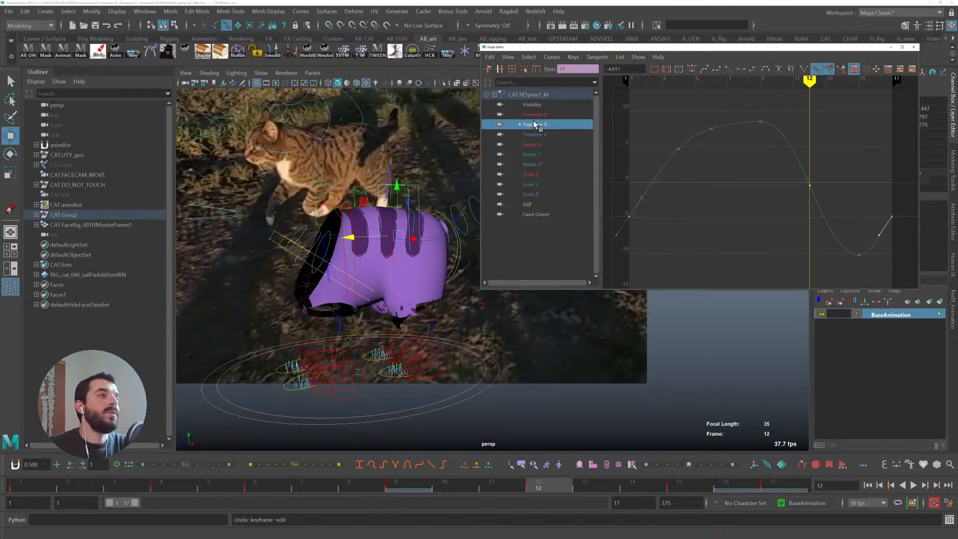
- Select all the front spine's channels and set their pre- and post-infinity to Cycle
key("Up")
left_click(533, 216, "shift")
key("f")
left_click(552, 56)
mouse_move(599, 85)
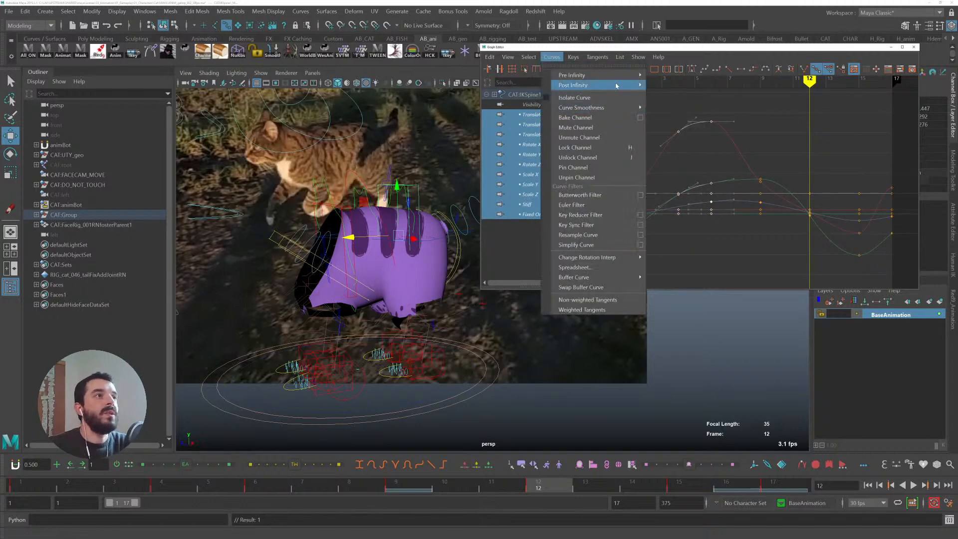
left_click(659, 97)
left_click(551, 57)
left_click(664, 85)
- Inspect the front spine's Translate Y, Translate X and Translate Z curves one at a time
left_click(553, 125)
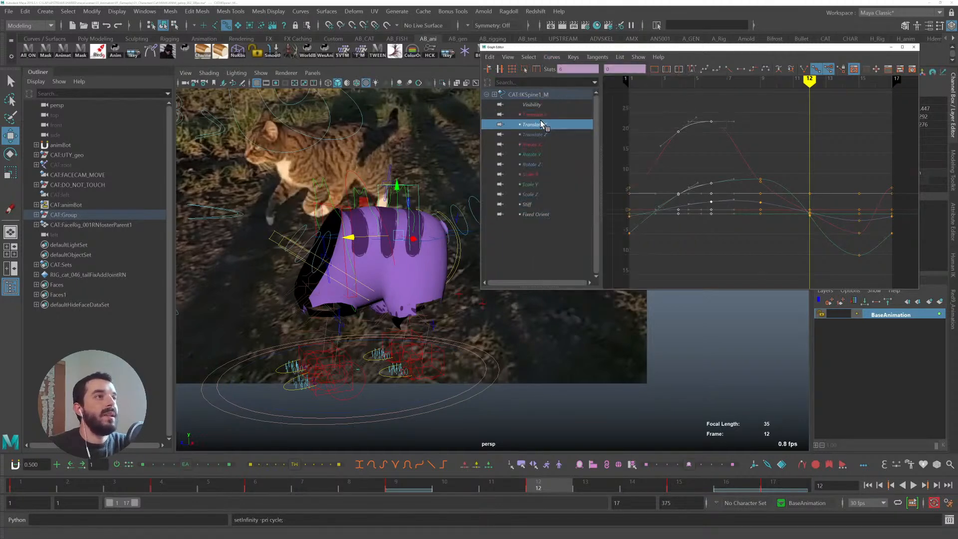
middle_click_drag(897, 247, 761, 209, "alt")
right_click_drag(804, 206, 832, 190, "alt+shift")
key("f")
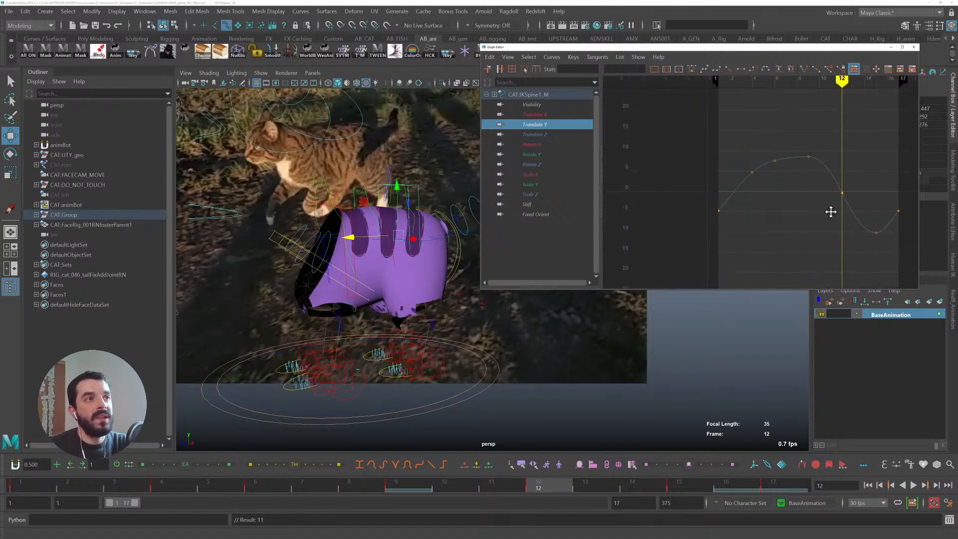
left_click(550, 114)
key("f")
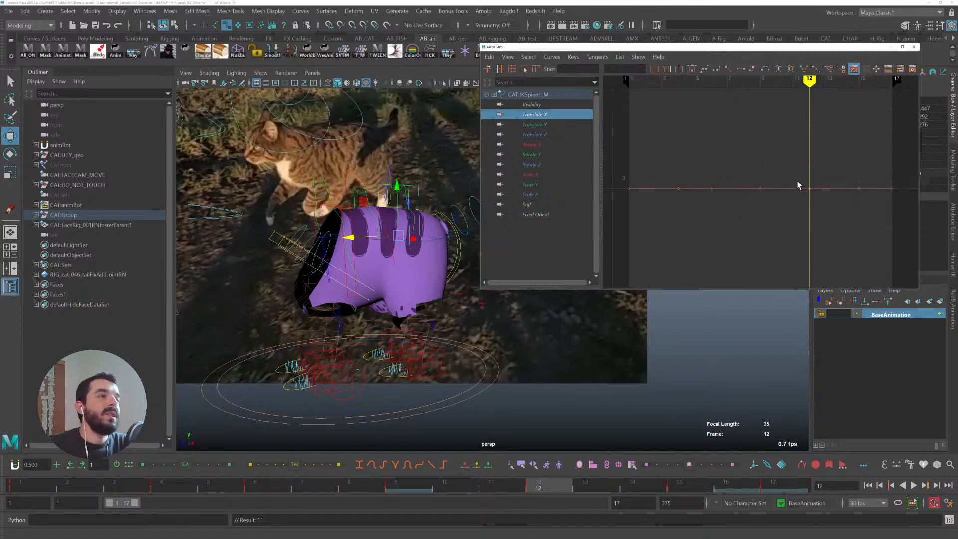
left_click(558, 136)
key("f")
- Isolate the front spine's Rotate X curve, play it back, and delete its frame 12 key
left_click(534, 146)
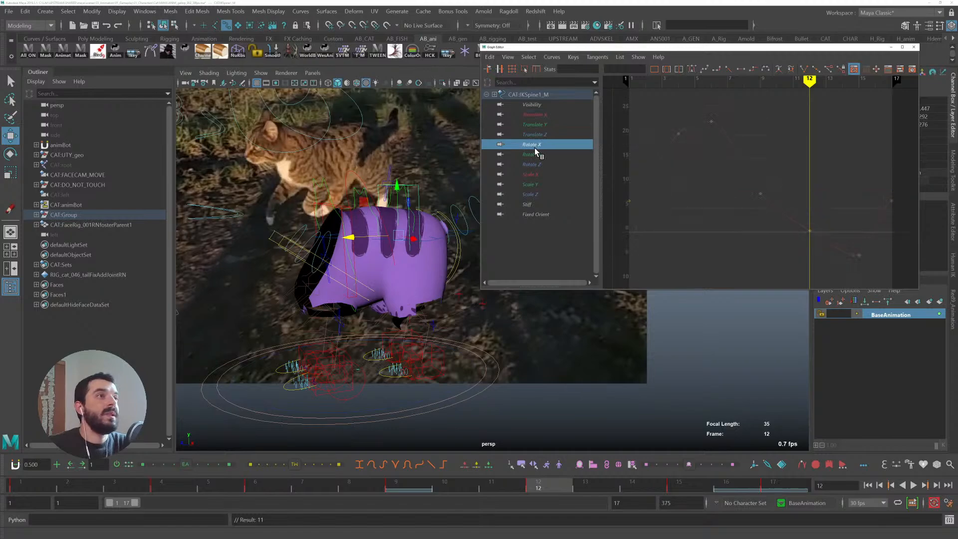
key("alt+v")
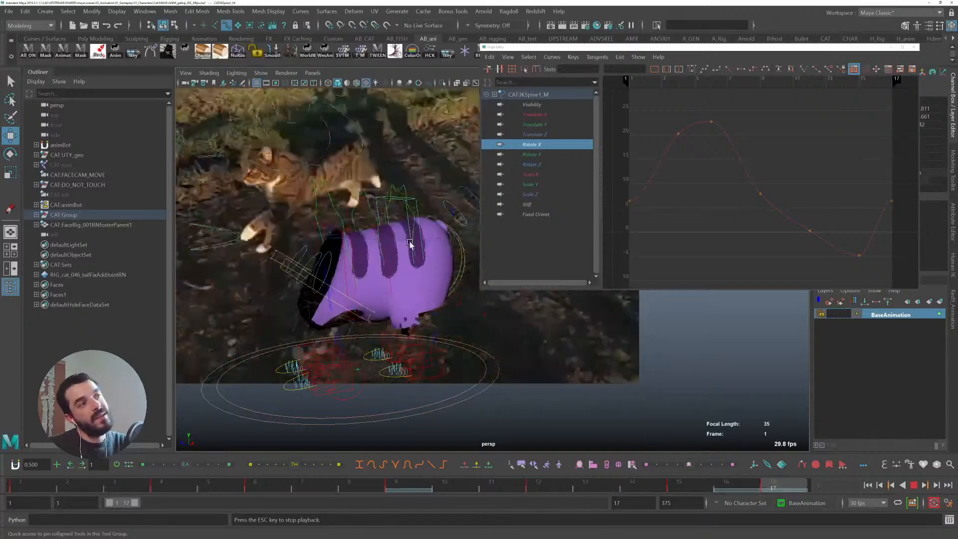
key("Escape")
left_click_drag(742, 249, 822, 157)
left_click_drag(795, 252, 815, 209)
key("Delete")
- Check the Rotate Y, Rotate Z and Scale X curves and play back the gallop
left_click_drag(879, 223, 905, 184)
left_click_drag(635, 211, 620, 191, "shift")
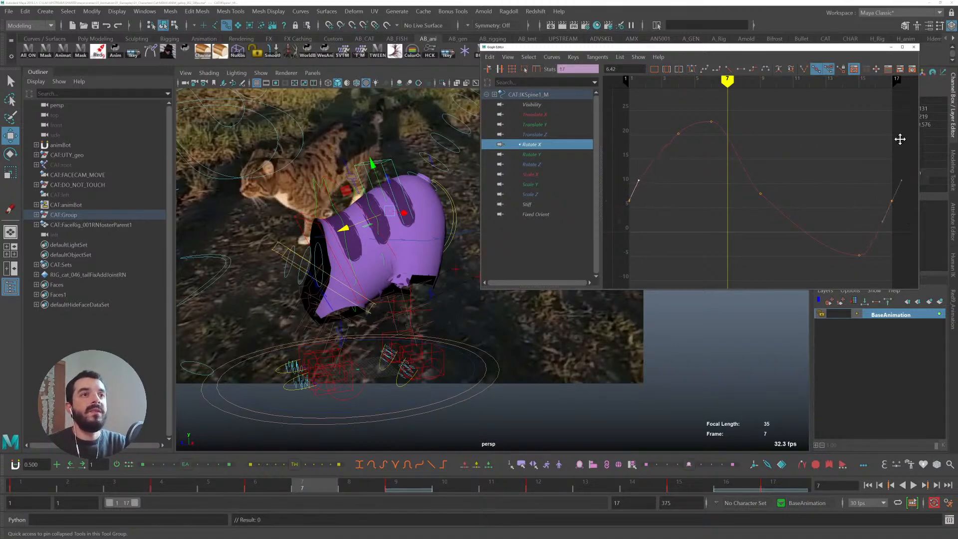
middle_click_drag(900, 139, 903, 143)
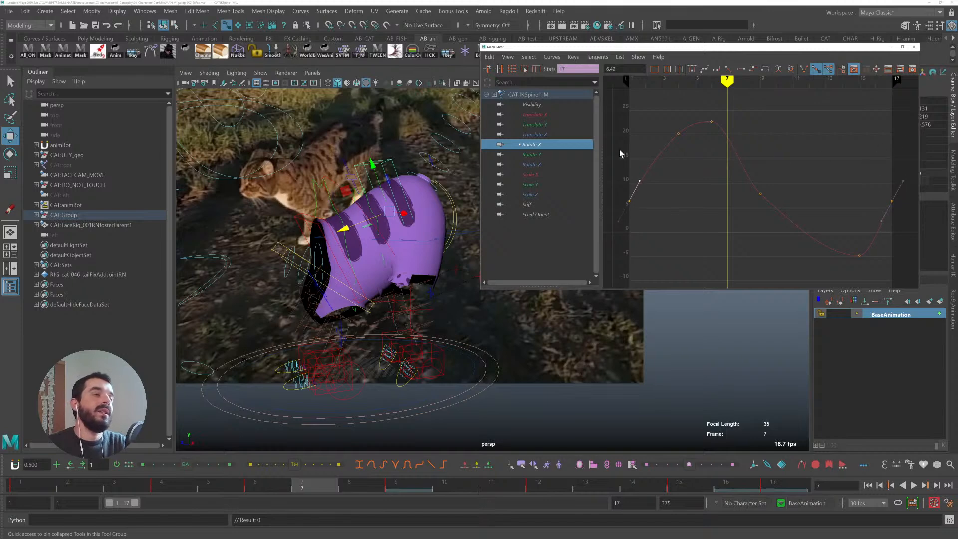
left_click(526, 156)
left_click(538, 165)
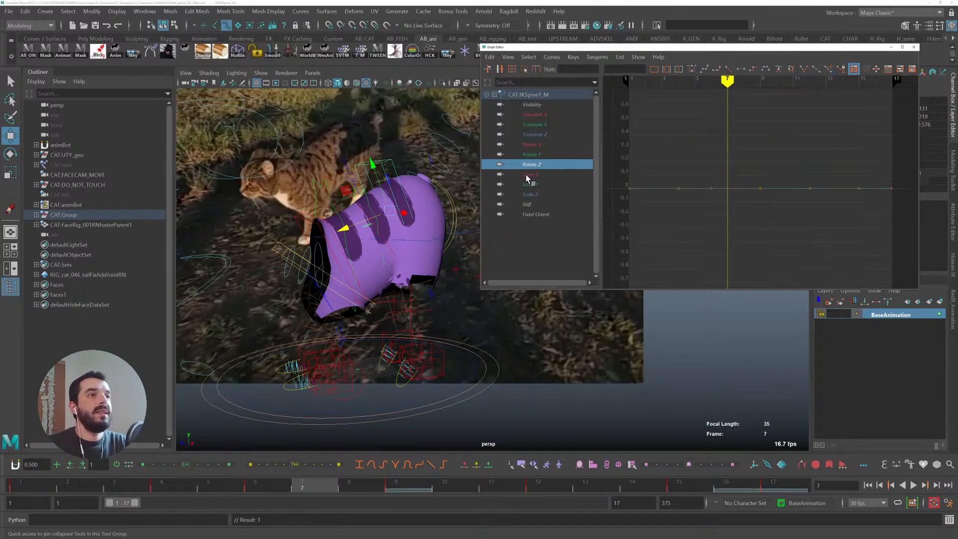
left_click(526, 175)
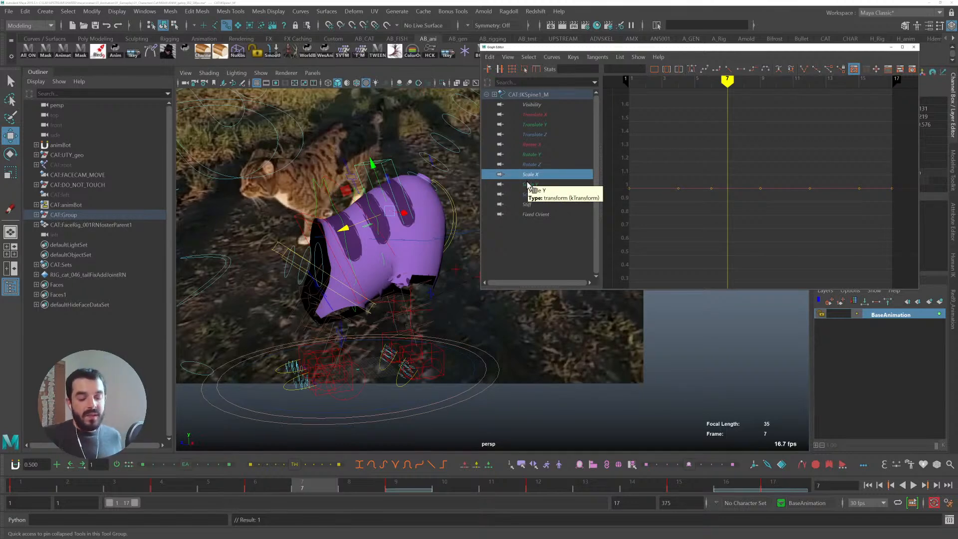
left_click(367, 301)
key("alt+v")
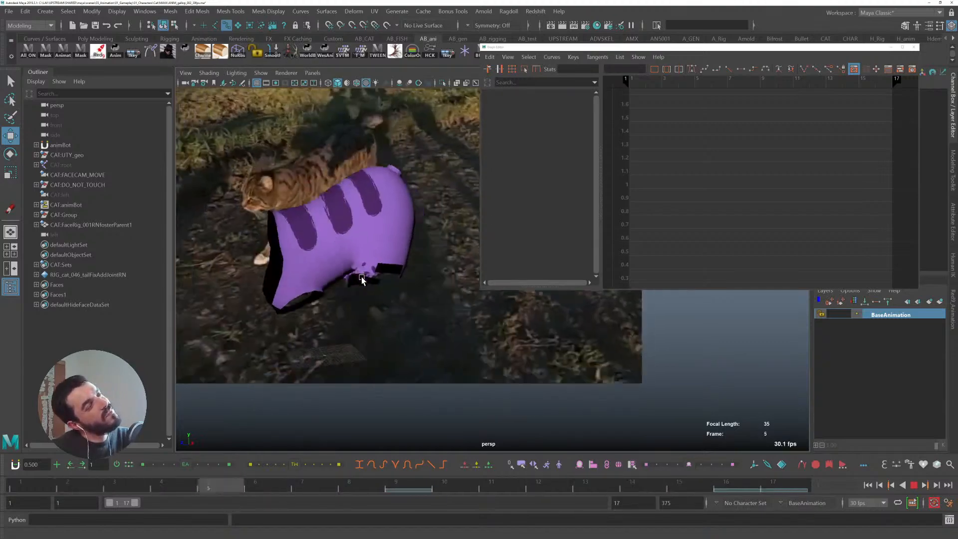
- Select the rear spine IK control, isolate its Translate Z curve, and raise the frame 6 key
left_click(11, 482)
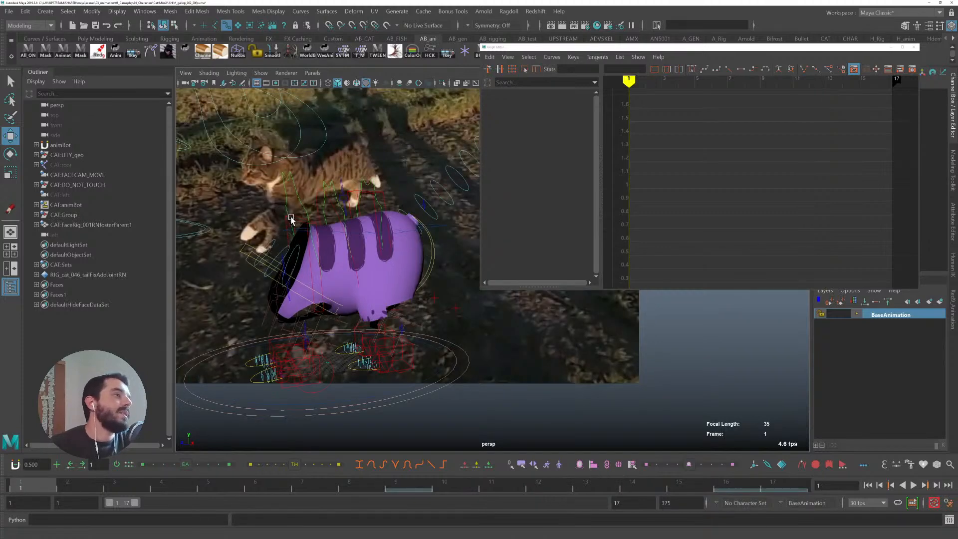
left_click(313, 303)
left_click(538, 135)
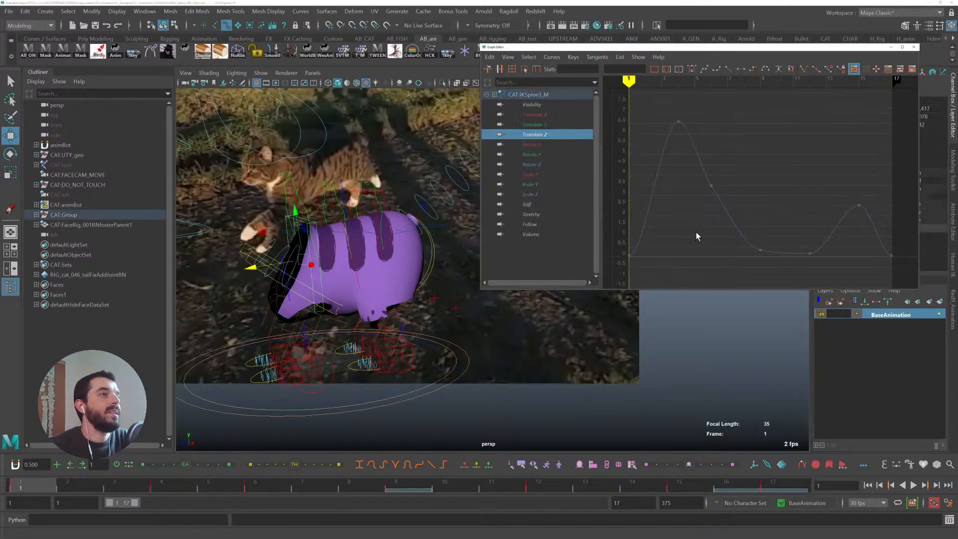
key("alt+v")
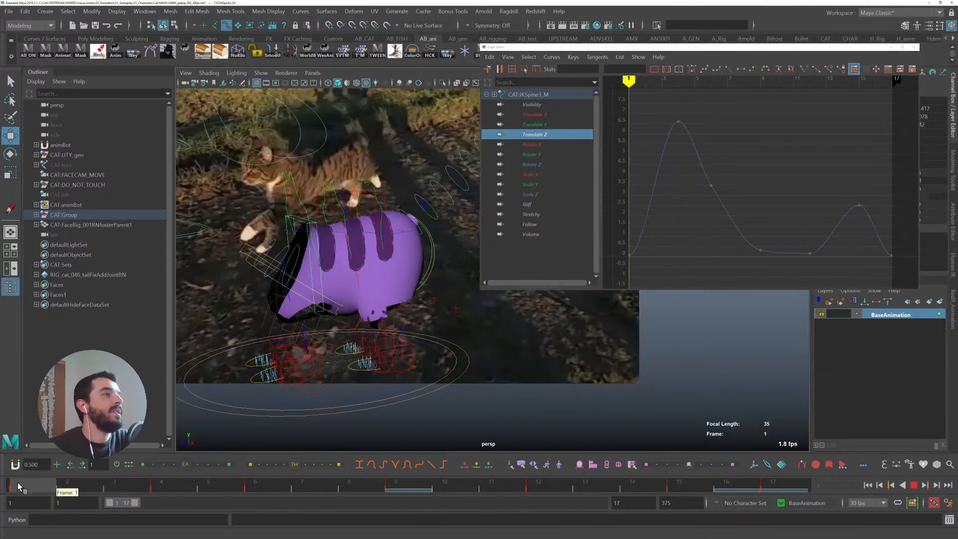
left_click_drag(211, 492, 272, 487)
left_click_drag(695, 201, 744, 130)
middle_click_drag(713, 203, 719, 154, "shift")
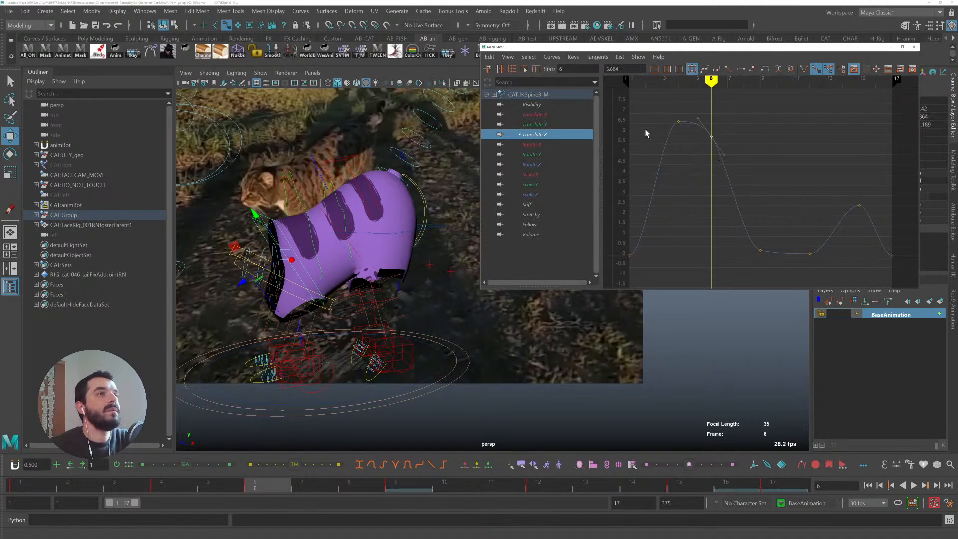
- Delete the rear spine's Translate Z key at frame 12
mouse_move(269, 488)
left_mouse_down()
mouse_move(674, 484)
mouse_move(539, 484)
left_mouse_up()
left_click_drag(707, 213, 776, 264)
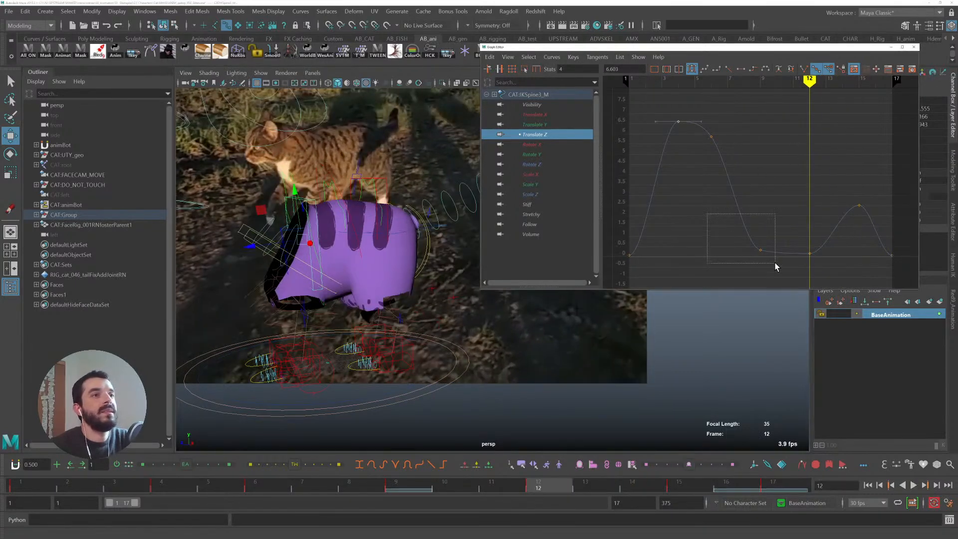
key("Delete")
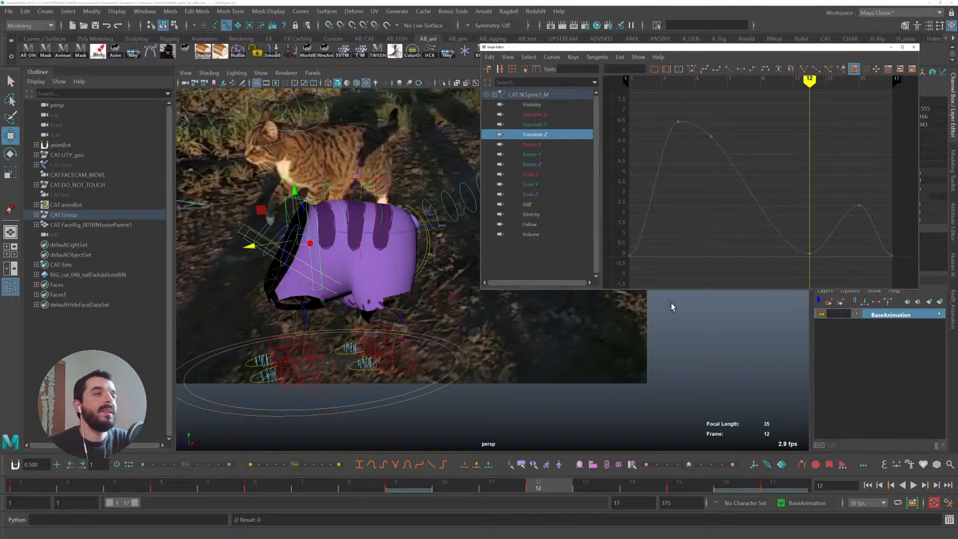
- Select the first and last Translate Z keys and raise them to about 4.2
left_click_drag(549, 480, 772, 476)
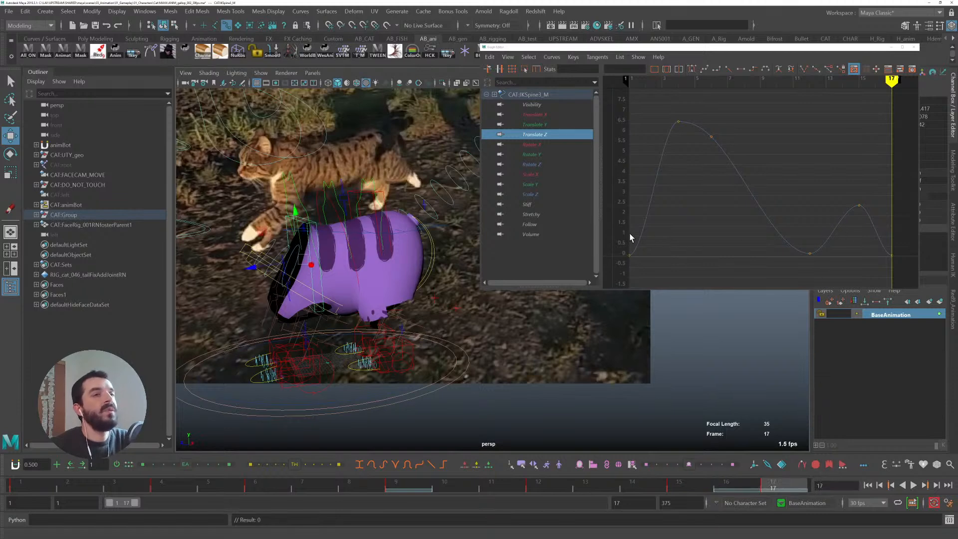
left_click_drag(618, 228, 688, 288)
left_click_drag(872, 247, 909, 294, "shift")
middle_click_drag(861, 261, 855, 170, "shift")
left_click_drag(635, 192, 671, 155)
middle_click_drag(904, 160, 805, 172, "alt")
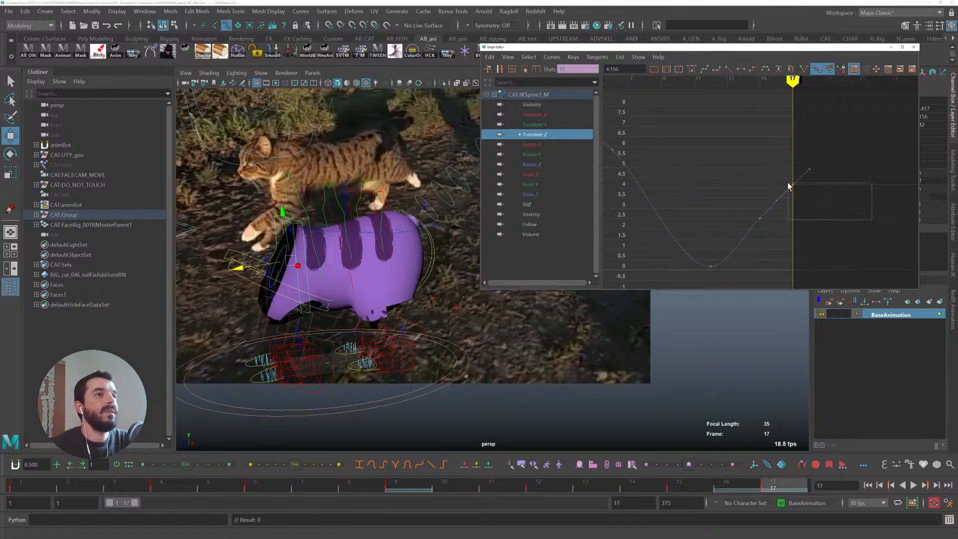
- Set the Translate Z curve's pre and post infinity to Cycle
left_click(558, 56)
mouse_move(574, 75)
left_click(669, 98)
left_click(553, 57)
left_click(674, 105)
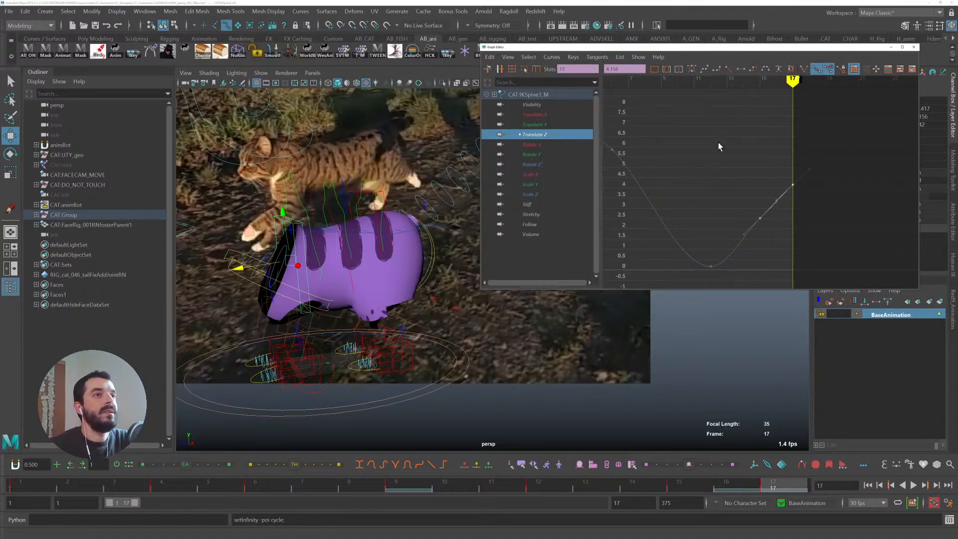
- Reshape the Translate Z keys and tangents near frame 17 so the curve flows smoothly into the cycle
middle_click_drag(696, 186, 768, 177, "alt")
right_click_drag(775, 174, 768, 167, "alt+shift")
mouse_move(769, 156)
middle_mouse_down("shift")
mouse_move(772, 165)
mouse_move(772, 155)
middle_mouse_up("shift")
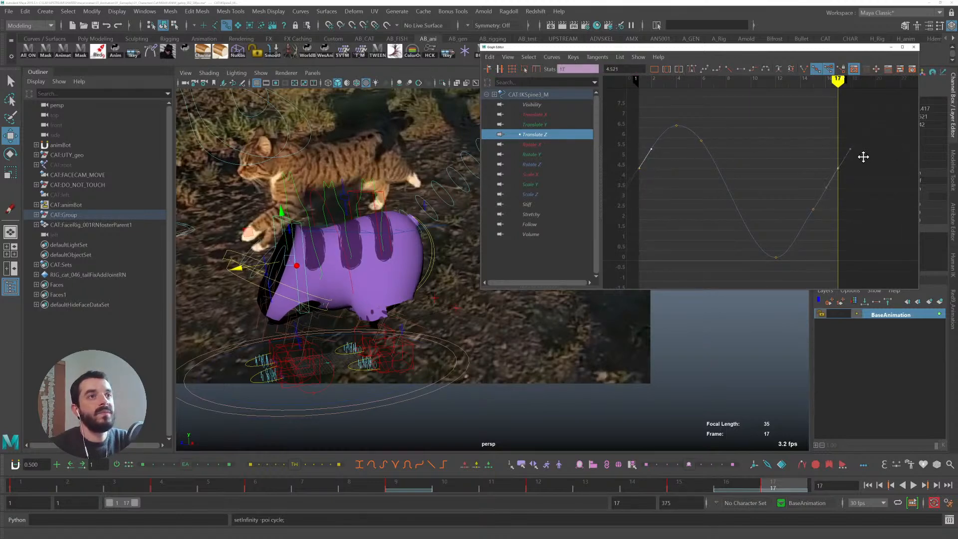
left_click_drag(805, 214, 817, 205)
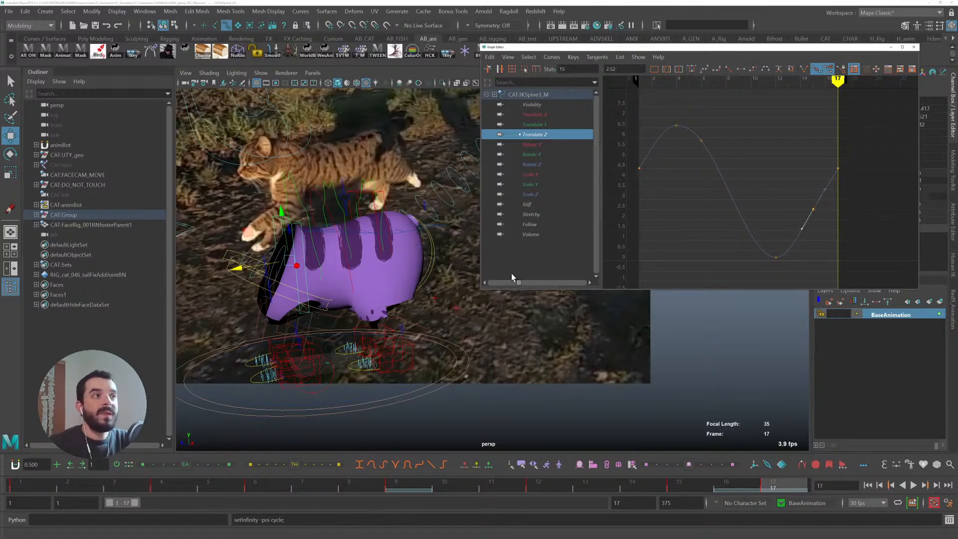
- Play back the gallop to review the rear spine's motion against the reference
key("alt+v")
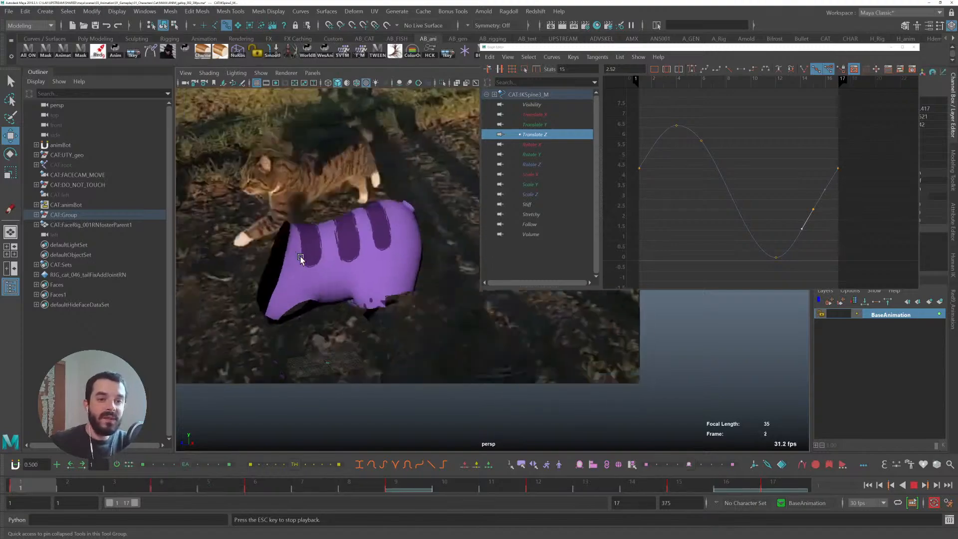
key("Escape")
key("alt+v")
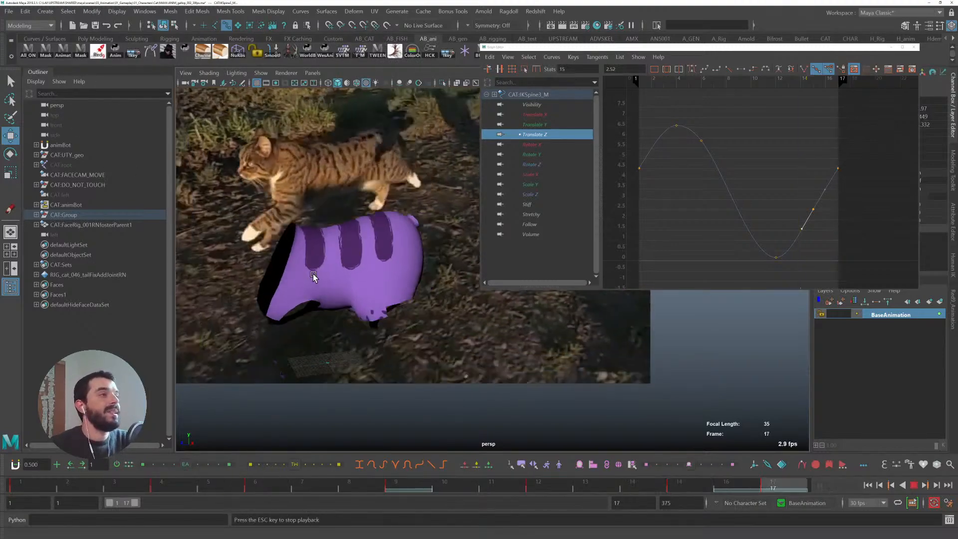
key("Escape")
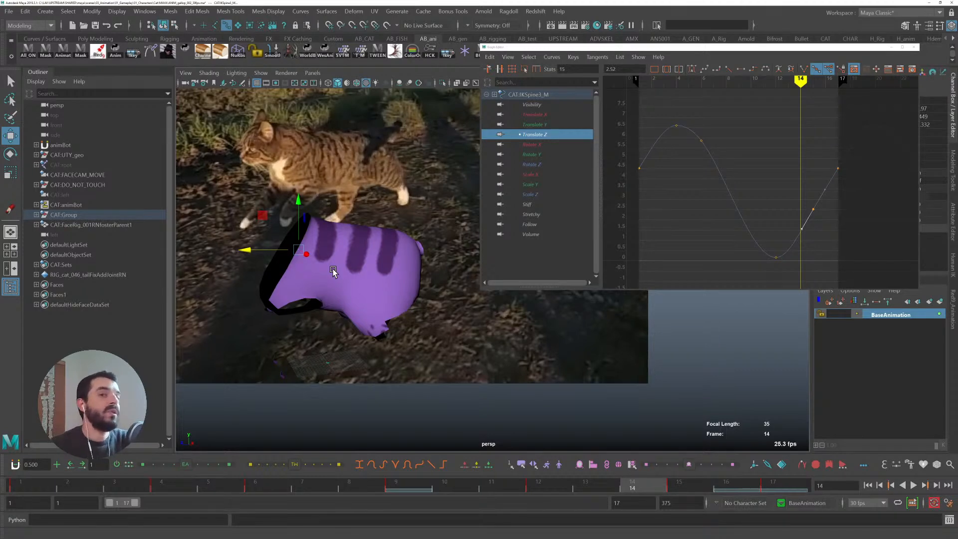
- Check the rear spine's Rotate X, Translate Z and Translate Y curves at frame 4
left_click(534, 144)
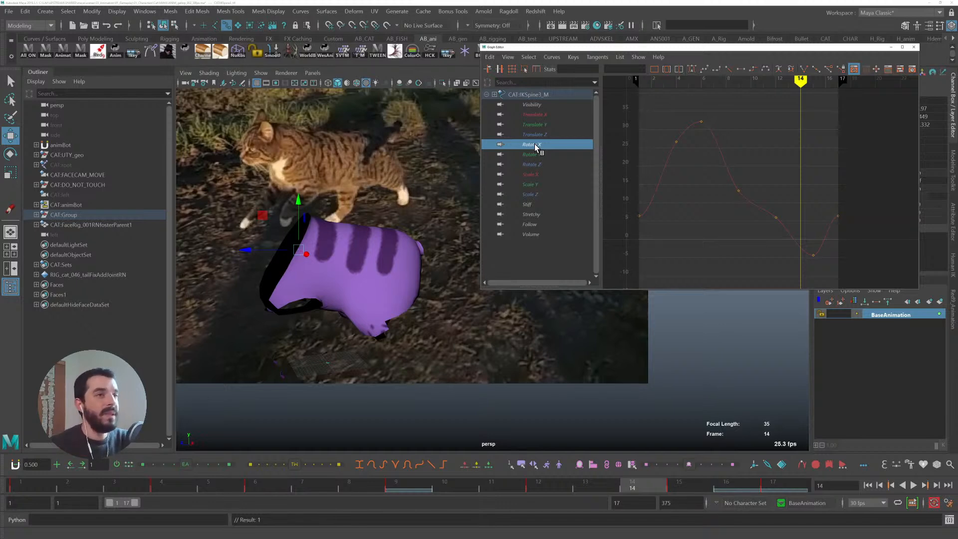
left_click_drag(26, 484, 158, 496)
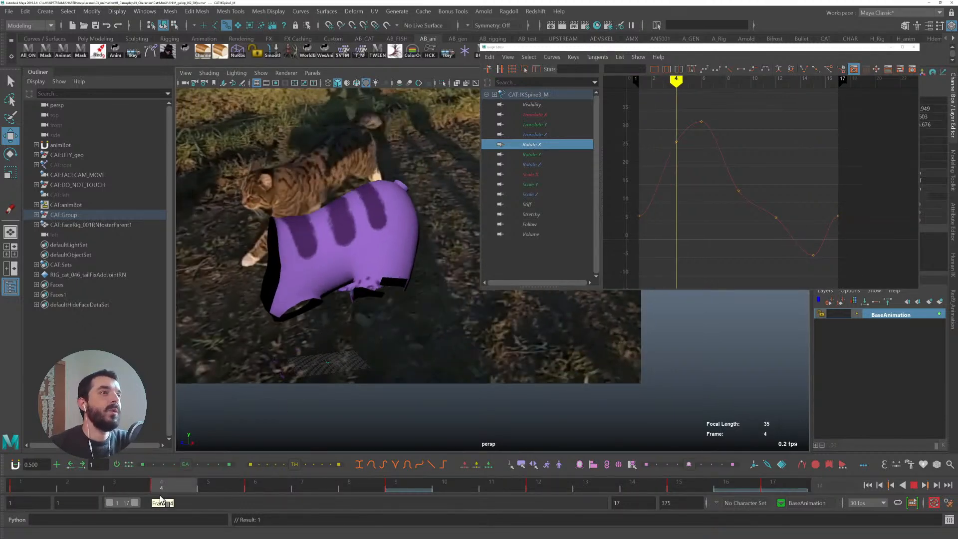
left_click(538, 134)
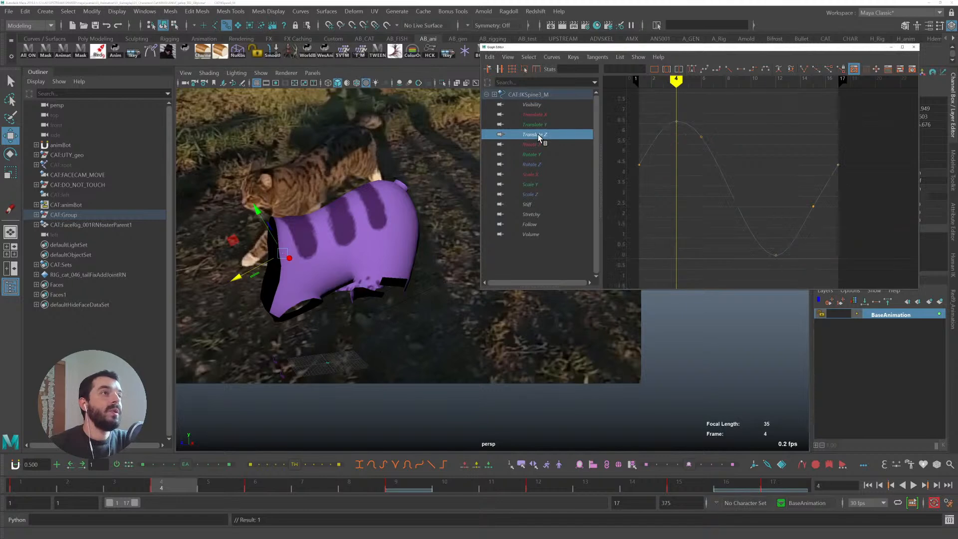
left_click(546, 126)
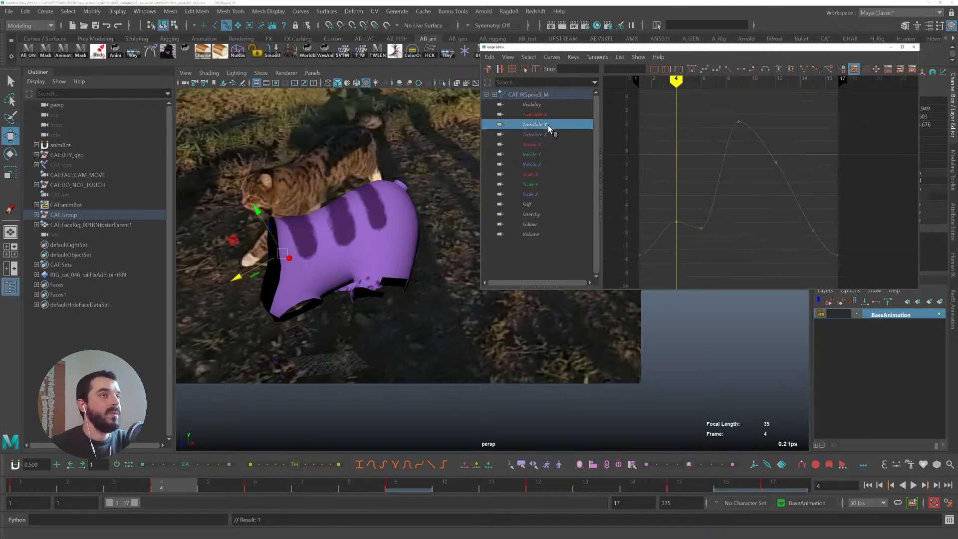
mouse_move(161, 486)
left_mouse_down()
mouse_move(22, 486)
mouse_move(161, 487)
left_mouse_up()
- Try moving the Translate Y key at frame 4, undoing each attempt
left_click_drag(682, 209, 667, 243)
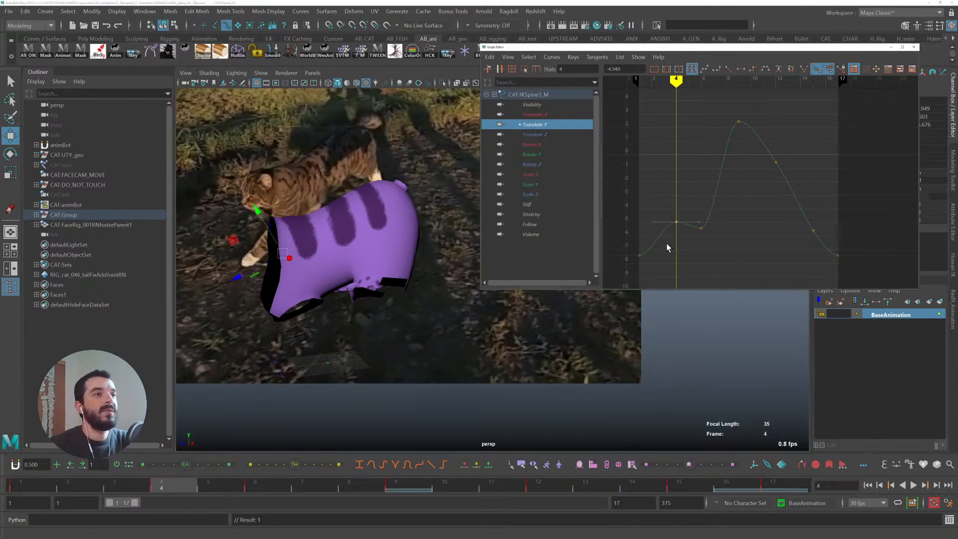
key("ctrl+z")
middle_click_drag(665, 235, 666, 165, "shift")
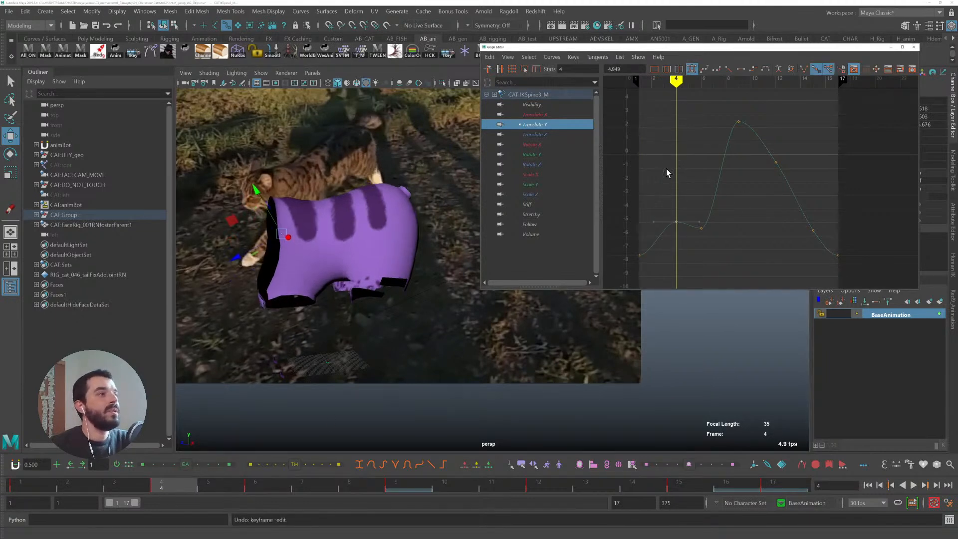
key("ctrl+z")
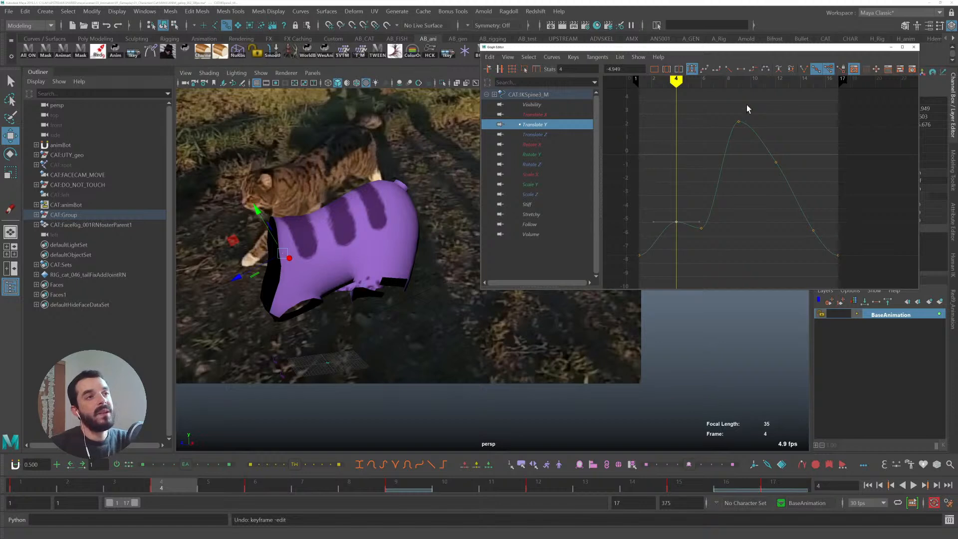
- Lower the rear spine's Translate Y key at frame 4
left_click_drag(46, 487, 184, 488)
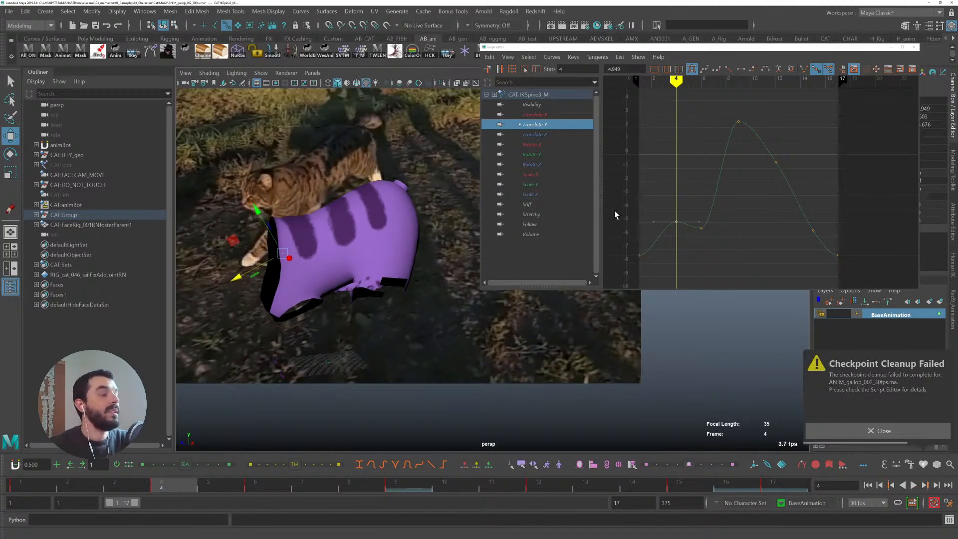
left_click_drag(665, 213, 680, 230)
middle_click_drag(663, 161, 670, 218, "shift")
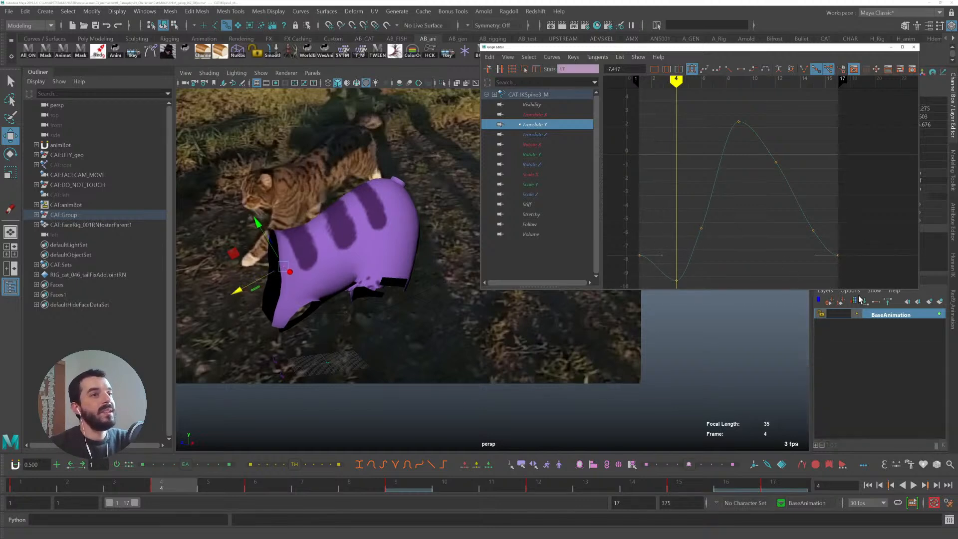
- Select all the rear spine's channels and keys and set their pre and post infinity to Cycle
left_click(551, 57)
mouse_move(562, 86)
left_click(669, 94)
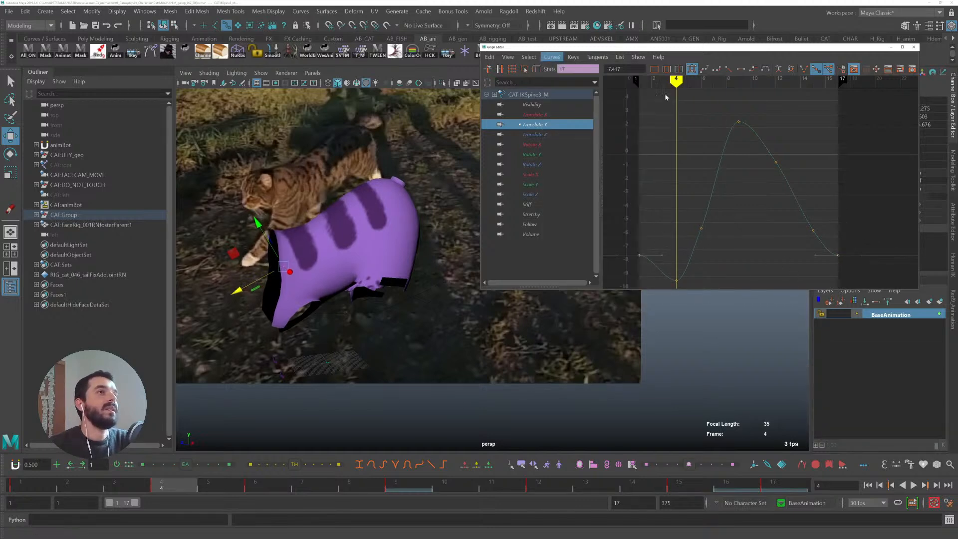
left_click(571, 57)
left_click(567, 57)
left_click(534, 114)
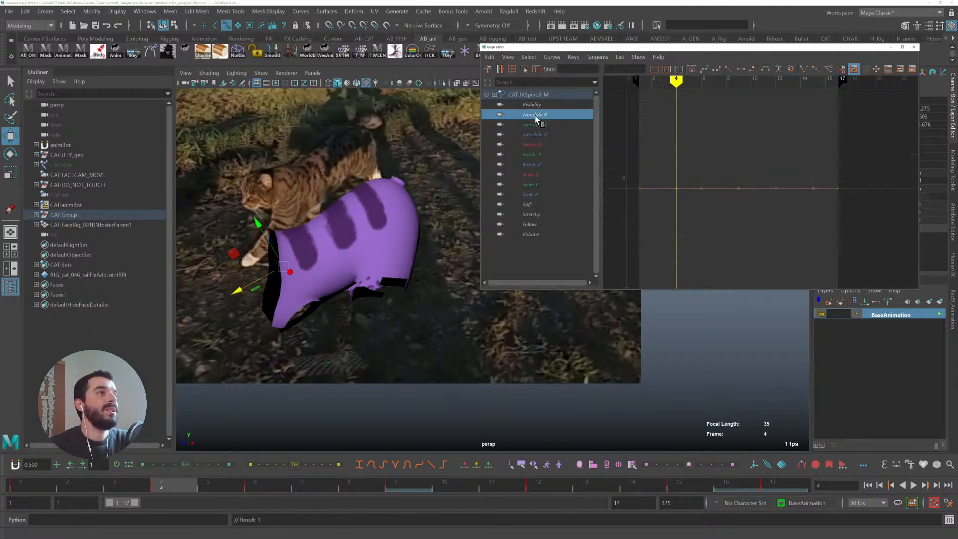
left_click(532, 234, "shift")
left_click_drag(795, 261, 848, 187)
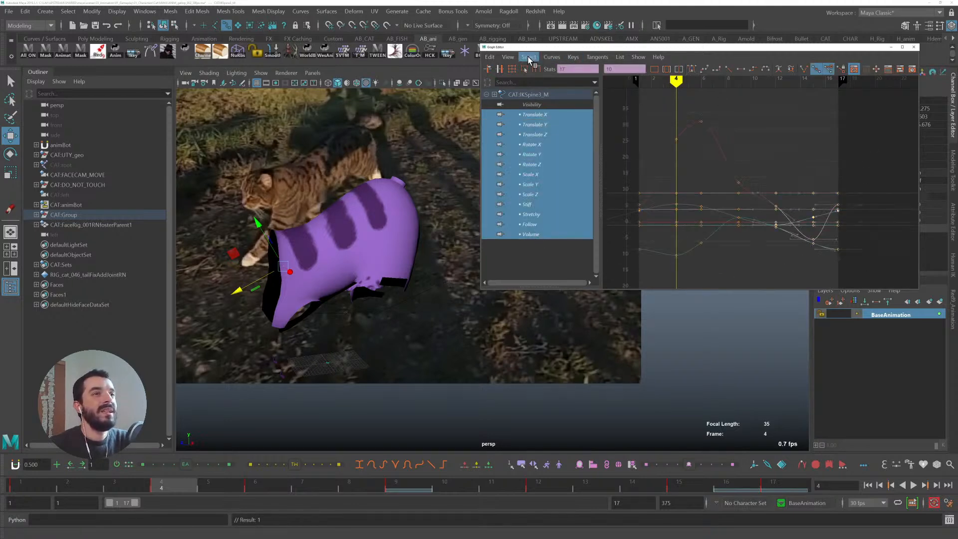
left_click(551, 57)
mouse_move(561, 85)
left_click(669, 94)
left_click(551, 57)
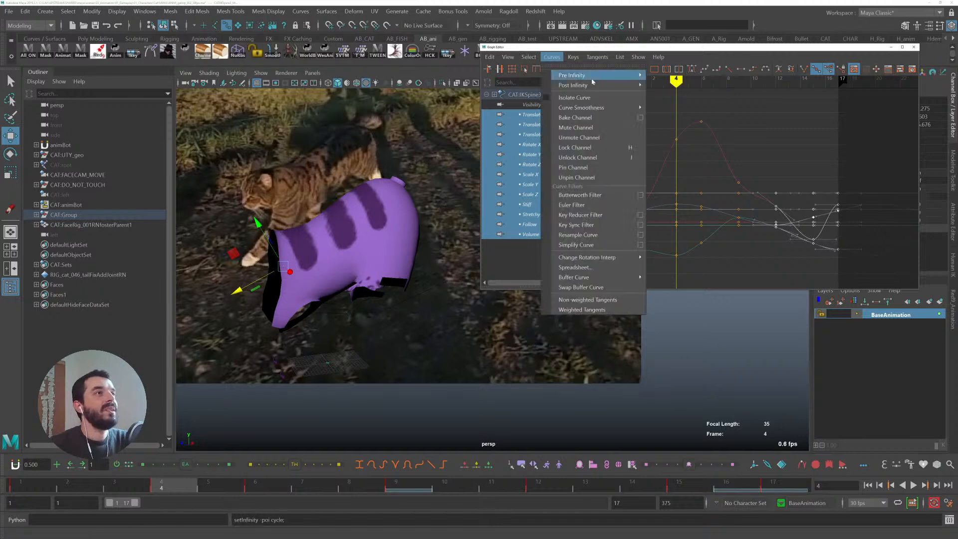
left_click(669, 84)
- Isolate the rear spine's Translate Y curve and frame its keys
left_click(524, 121)
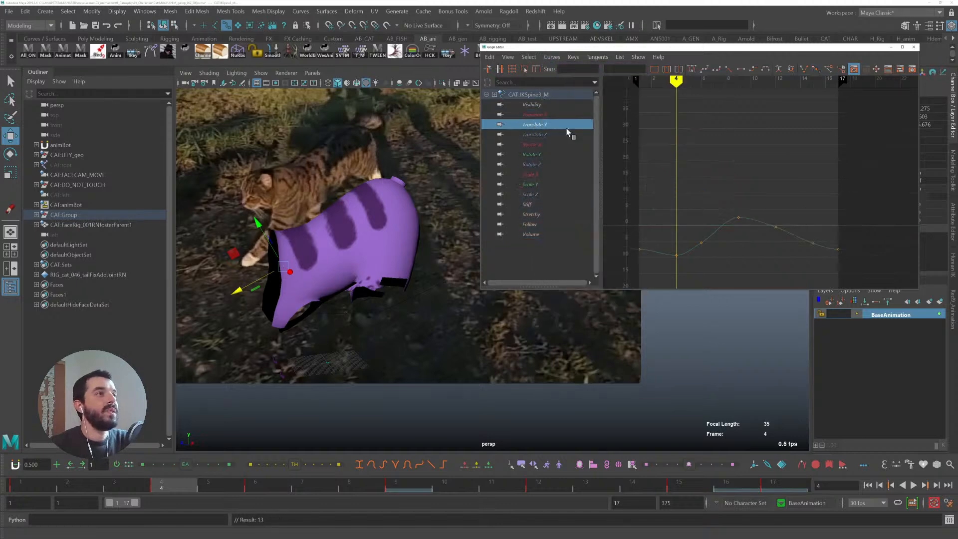
left_click_drag(633, 270, 849, 198)
key("f")
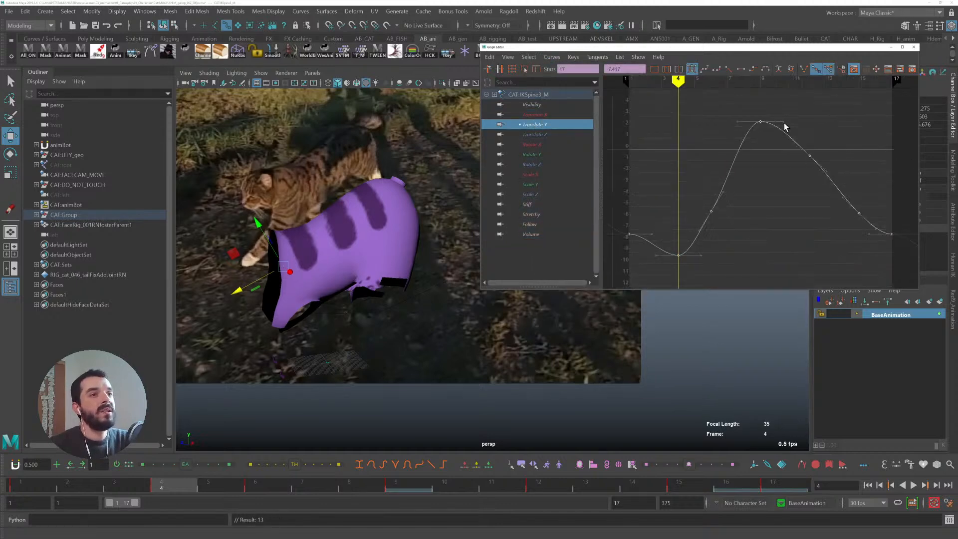
middle_click_drag(839, 218, 797, 190, "alt")
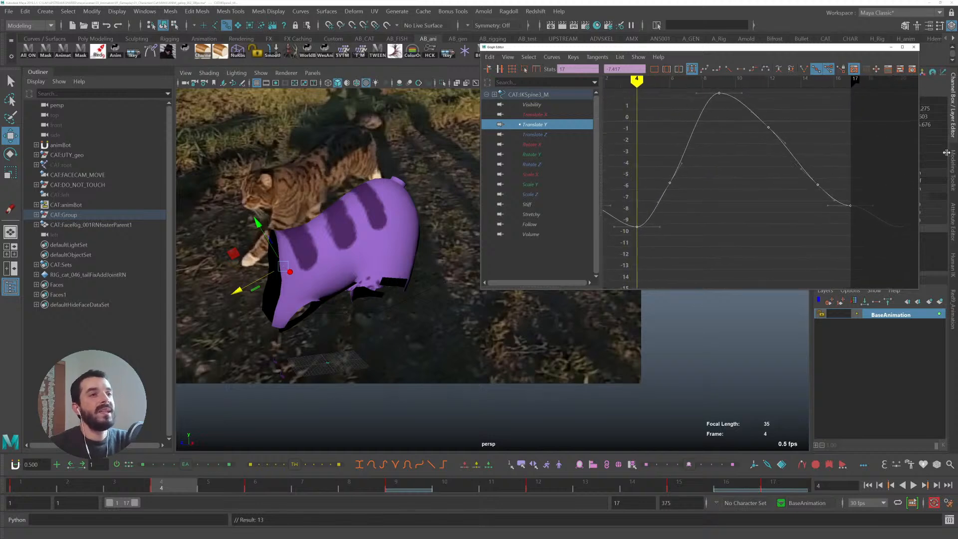
left_click_drag(829, 221, 884, 197)
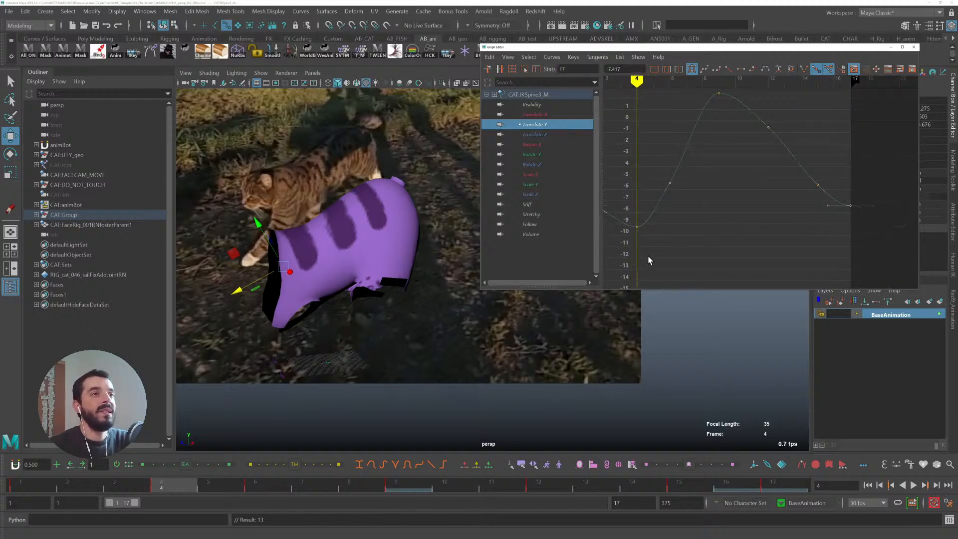
left_click_drag(642, 227, 641, 226)
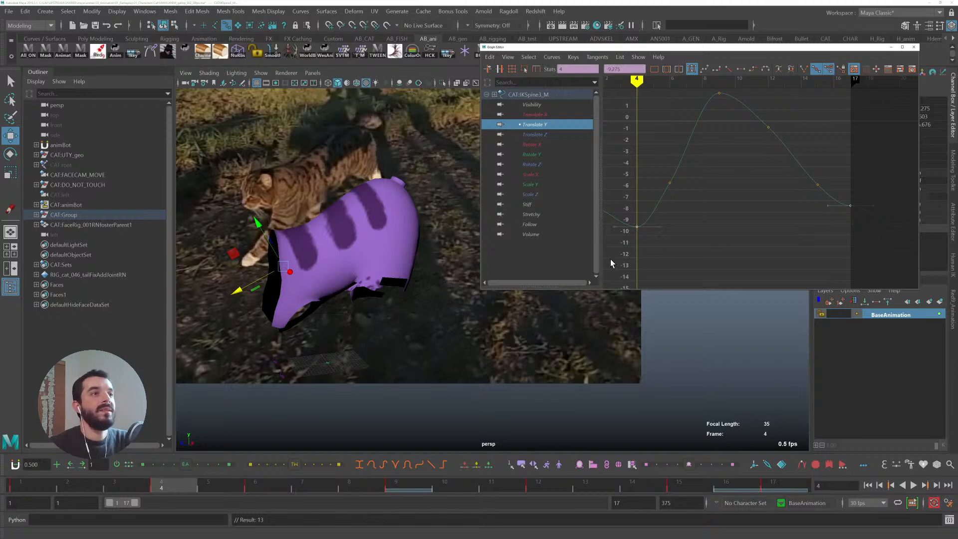
- Try lowering the Translate Y end key and deleting a key, undoing both changes
left_click_drag(766, 256, 892, 197)
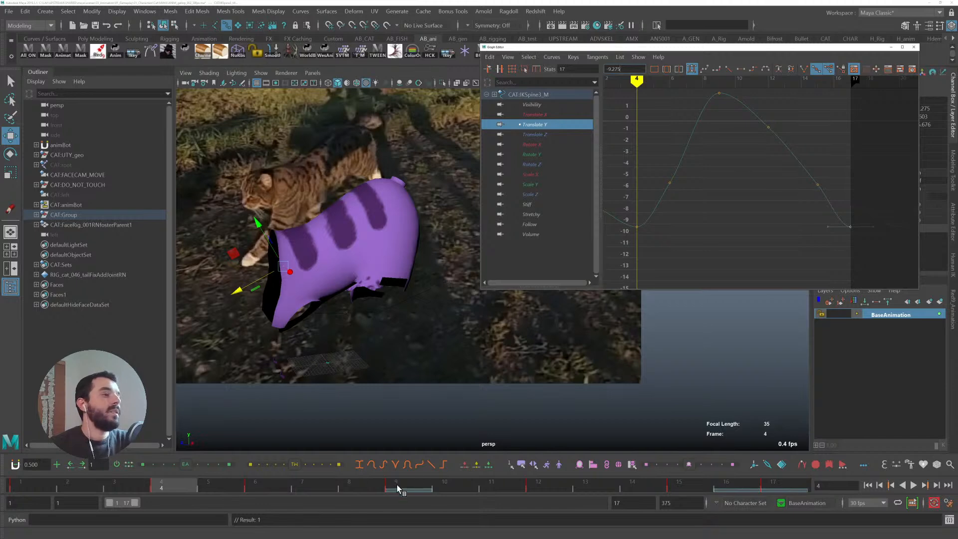
left_click(40, 486)
key("alt+v")
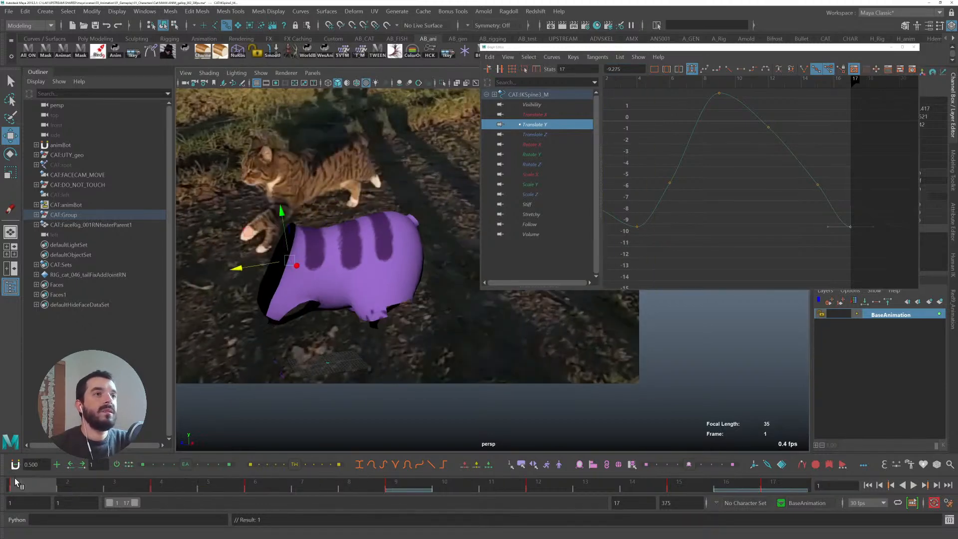
key("ctrl+z")
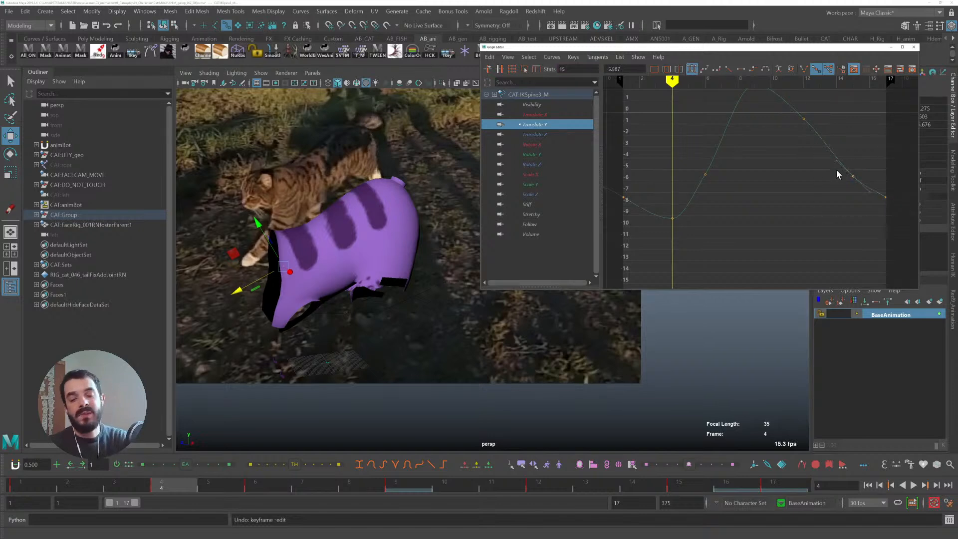
key("Delete")
middle_click_drag(730, 151, 736, 173, "alt")
key("ctrl+z")
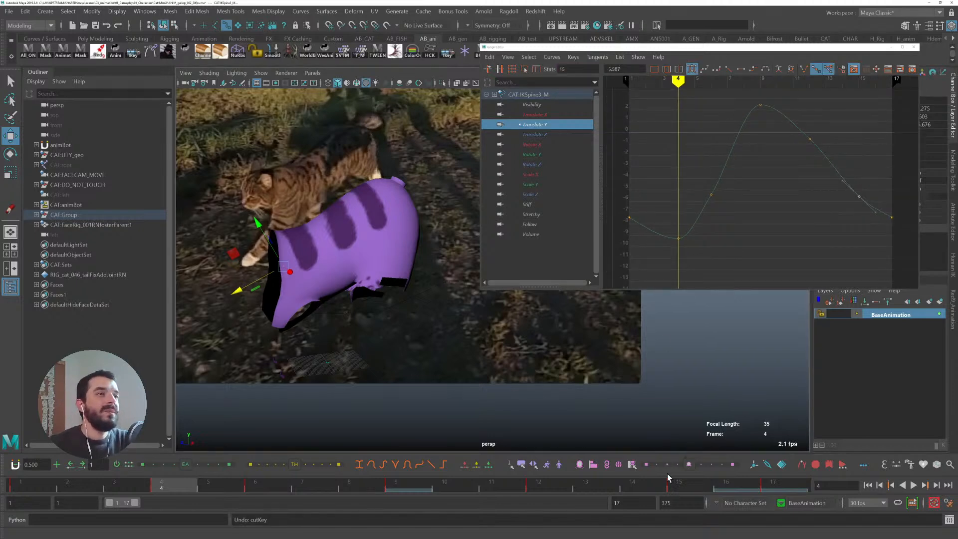
- Delete the Translate Y key at frame 15 and play back the gallop
left_click(679, 483)
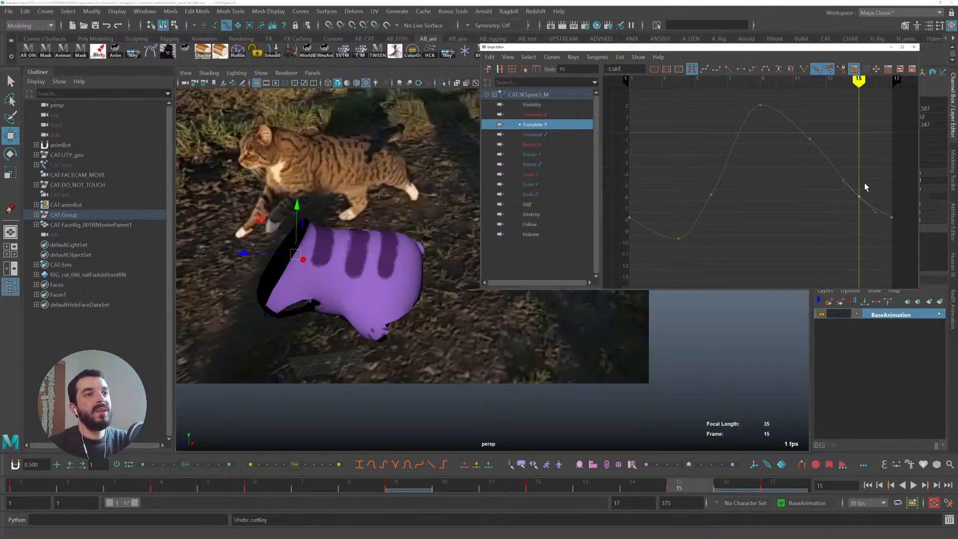
key("Delete")
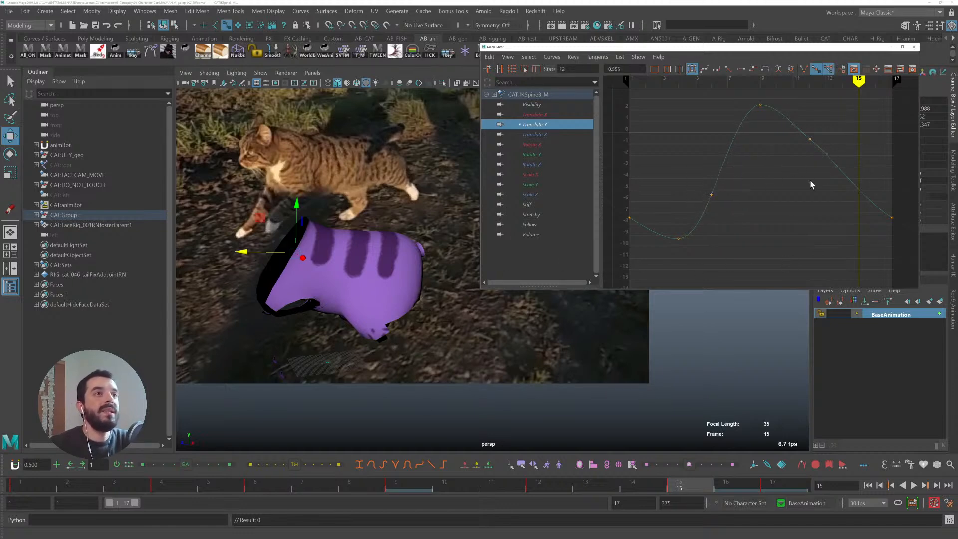
key("alt+v")
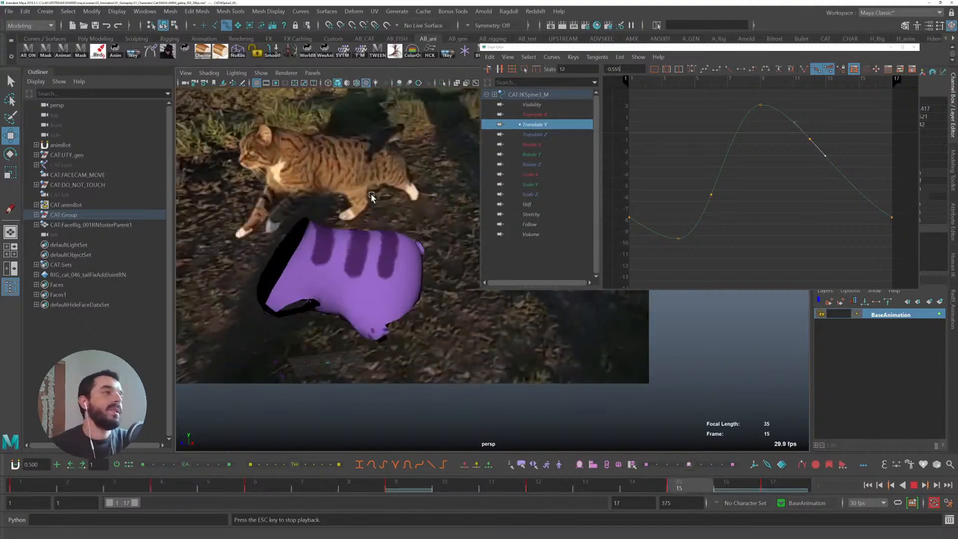
- Scrub and play back the gallop to compare the rear spine against the reference
left_click(191, 485)
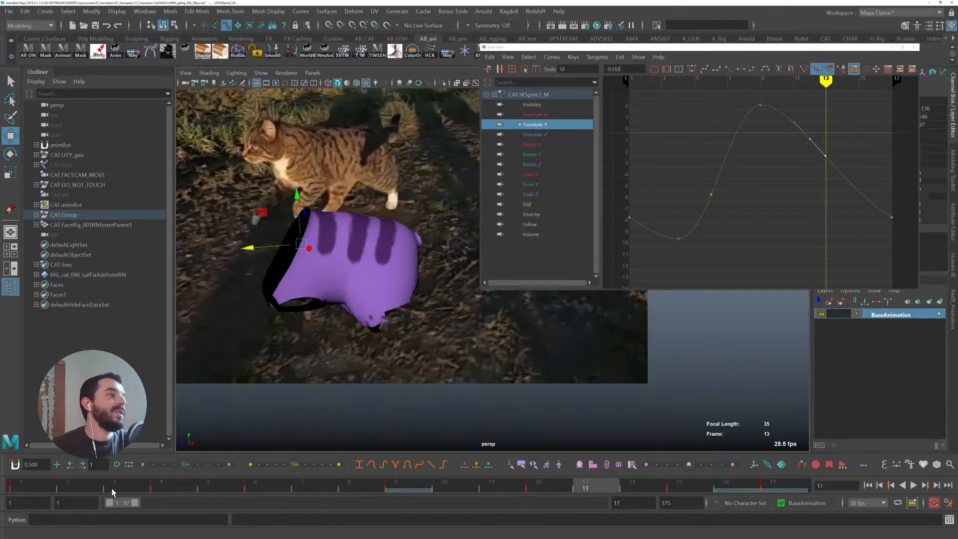
left_click_drag(190, 483, 373, 389)
key("alt+v")
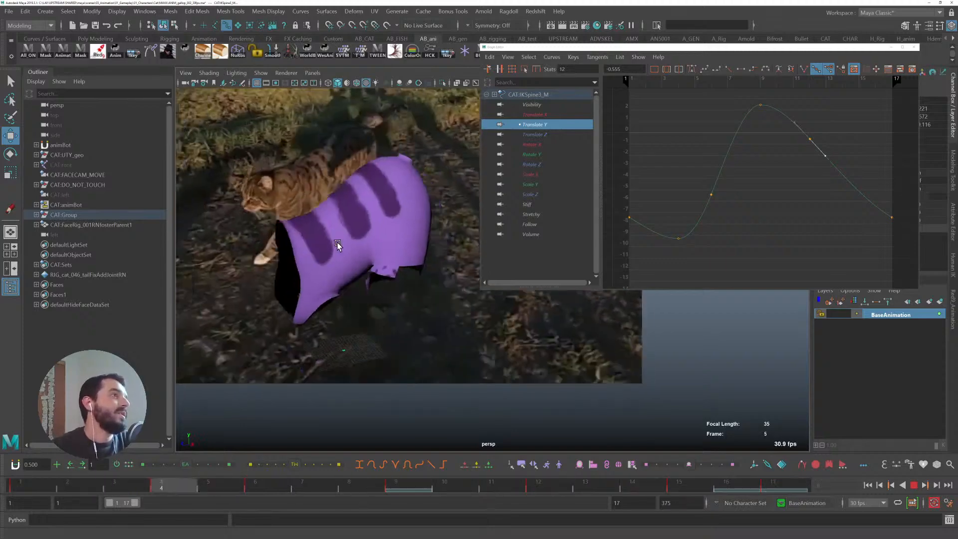
key("alt+v")
- Lower the rear spine's Translate Y key at frame 4, adjust the end keys, and play back the gallop
left_click_drag(26, 486, 194, 486)
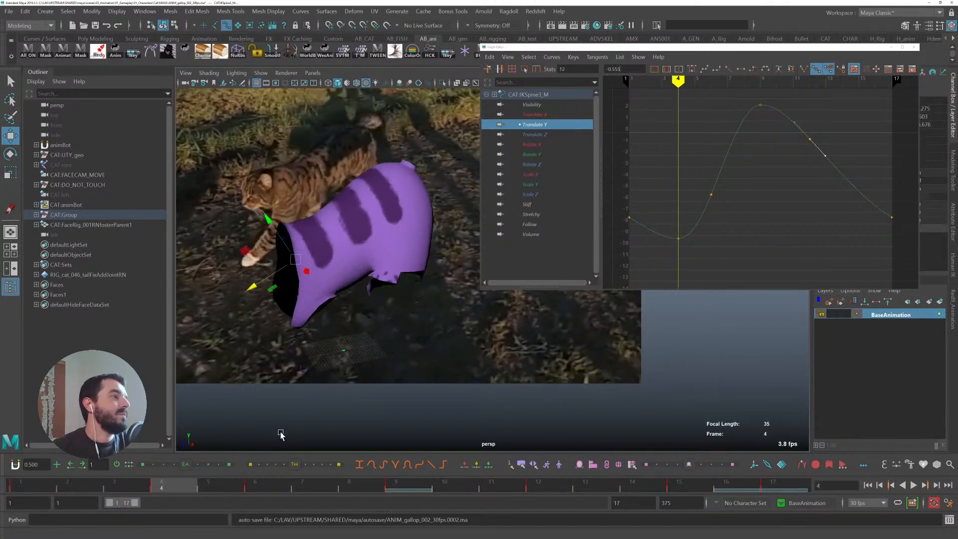
left_click_drag(645, 219, 731, 272)
middle_click_drag(734, 241, 734, 243, "shift")
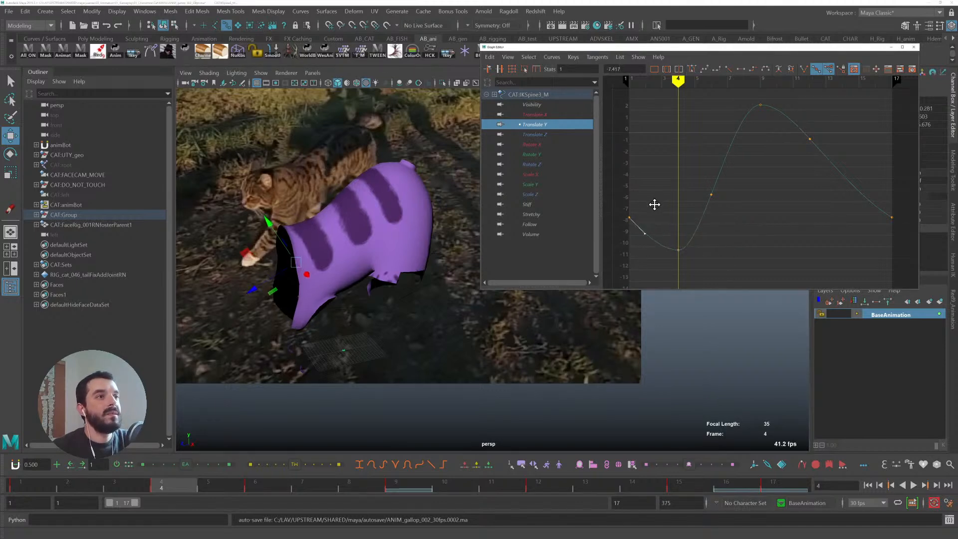
key("ctrl+z")
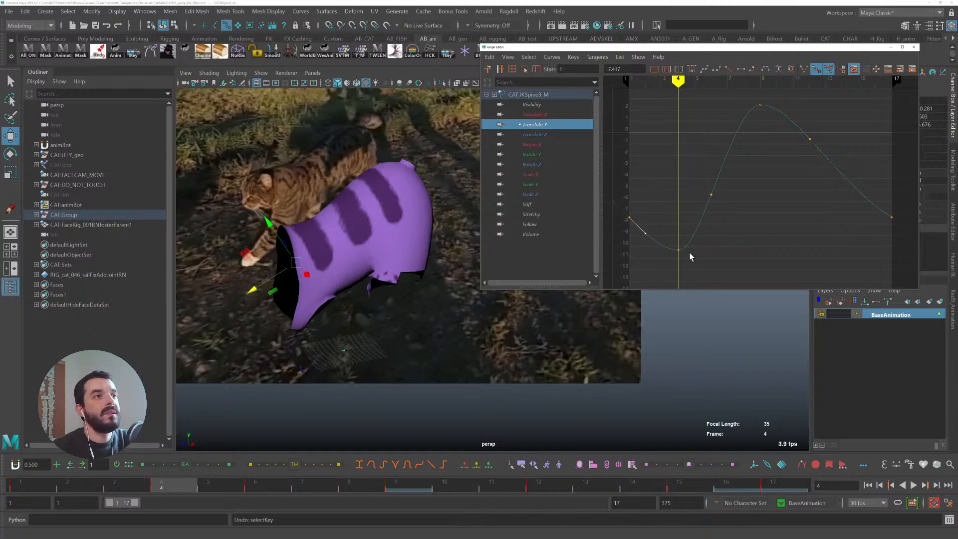
left_click_drag(904, 198, 897, 235)
left_click_drag(887, 251, 901, 245)
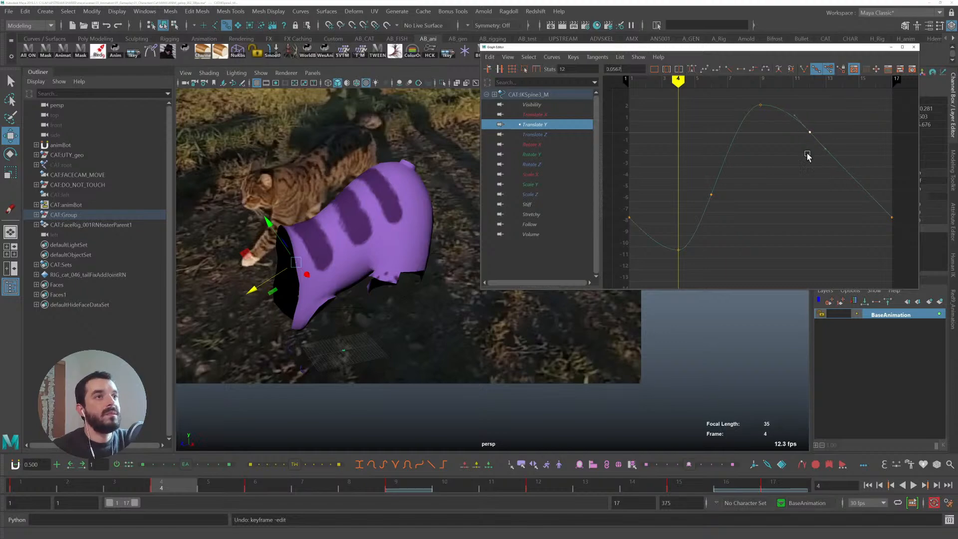
key("alt+v")
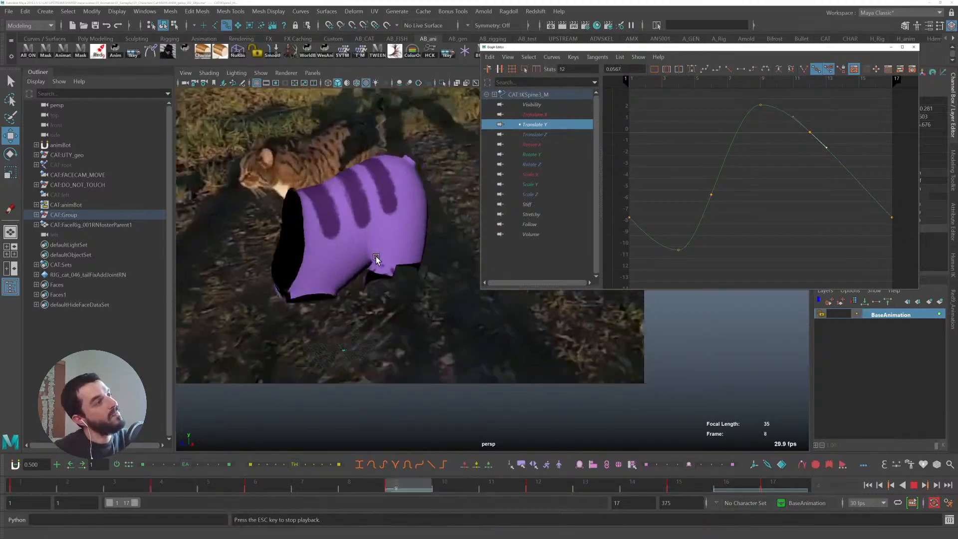
key("Escape")
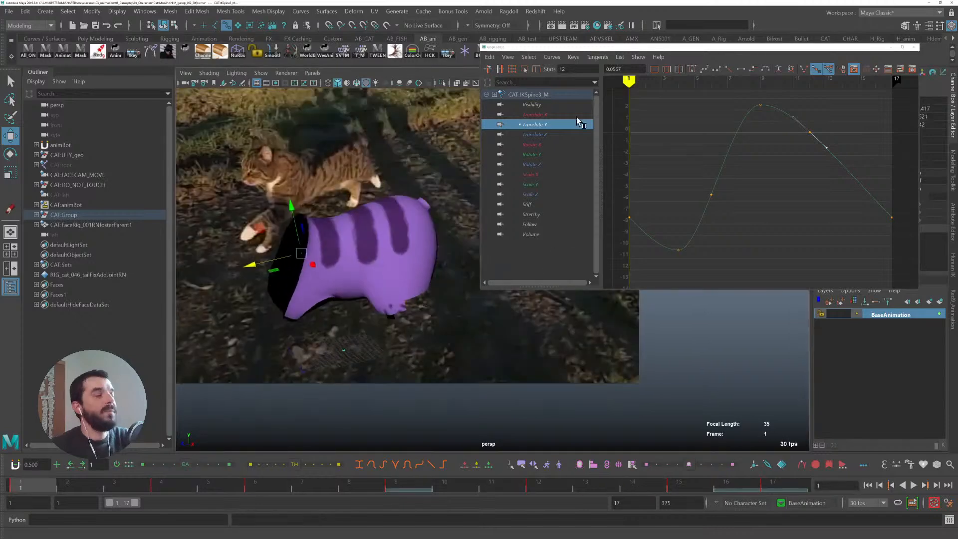
- Show the rear spine's Rotate X curve in the Graph Editor and play back the gallop
left_click(536, 136)
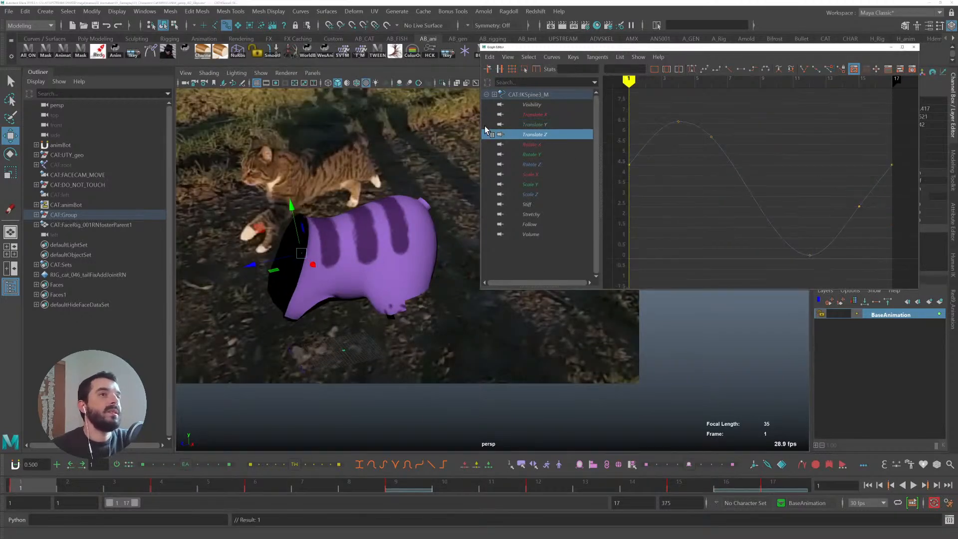
left_click(535, 144)
key("e")
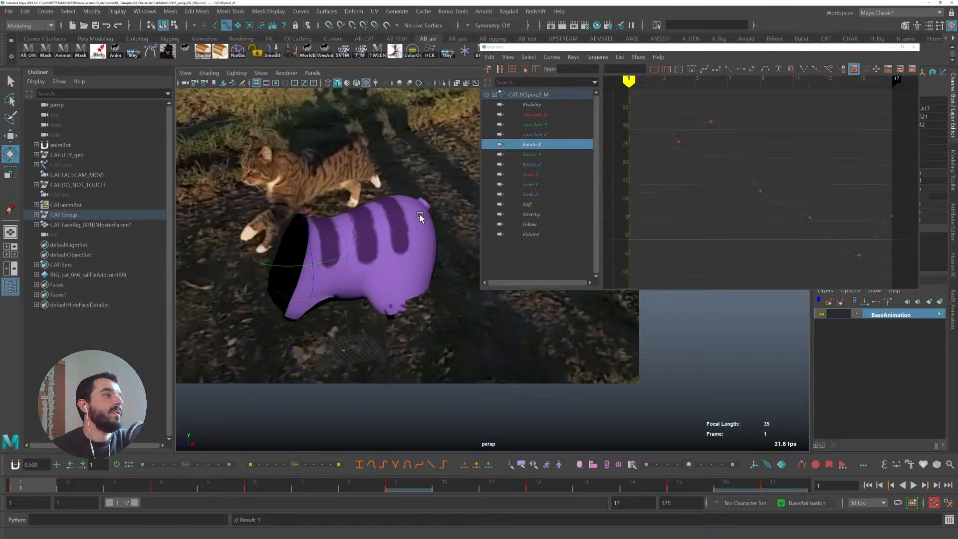
left_click_drag(362, 204, 429, 206)
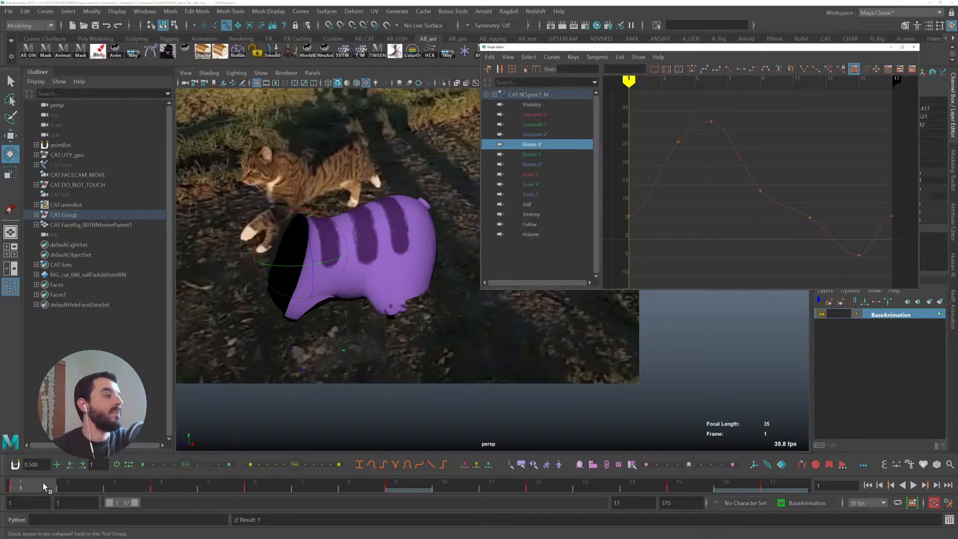
key("alt+v")
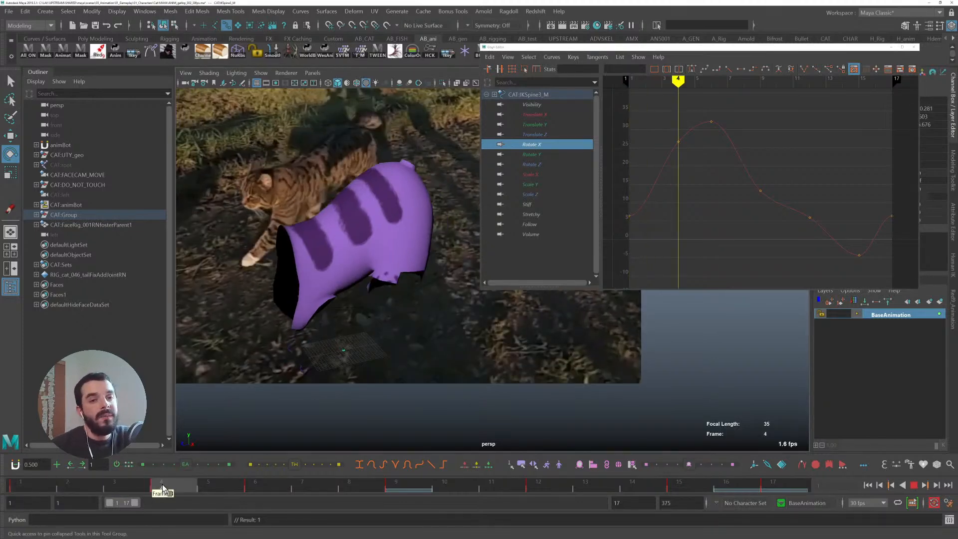
- Scrub to frame 4 and save the scene
left_click(28, 481)
left_click_drag(36, 481, 180, 481)
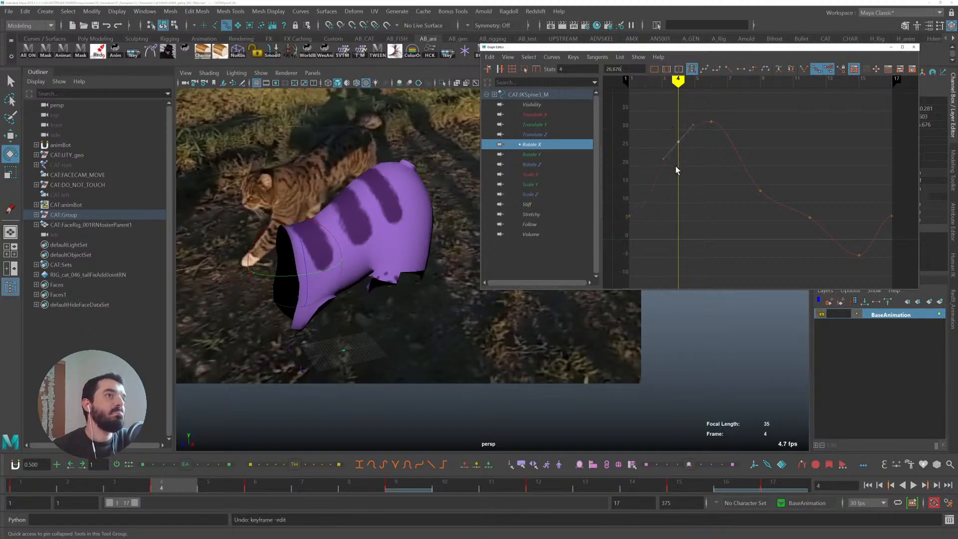
key("ctrl+s")
- Flatten the Rotate X key at frame 6 and play back the gallop
left_click_drag(181, 480, 266, 476)
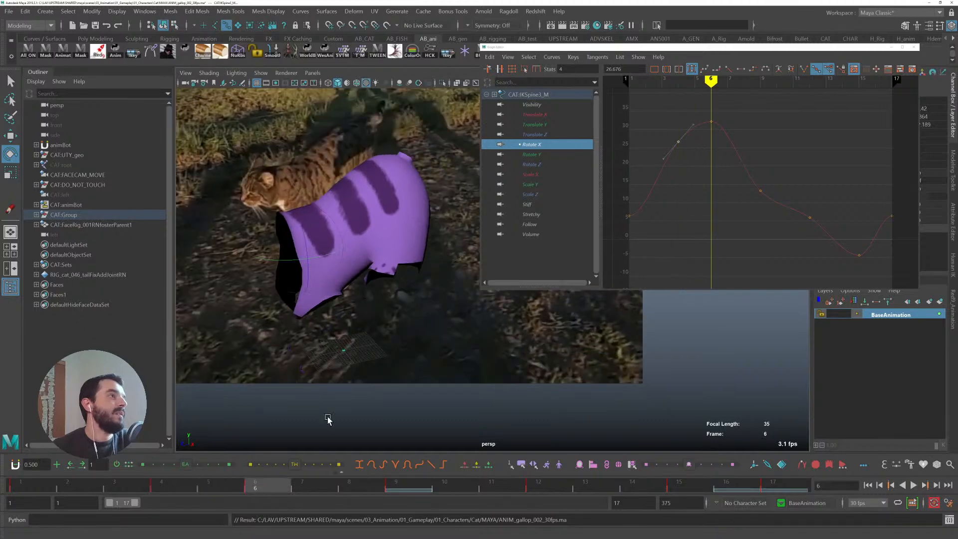
middle_click_drag(698, 169, 695, 171)
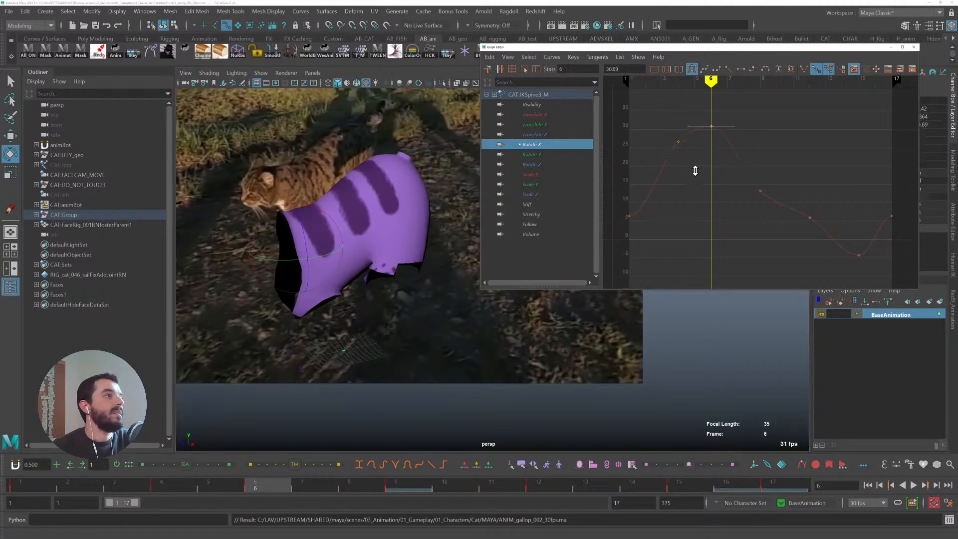
key("alt+v")
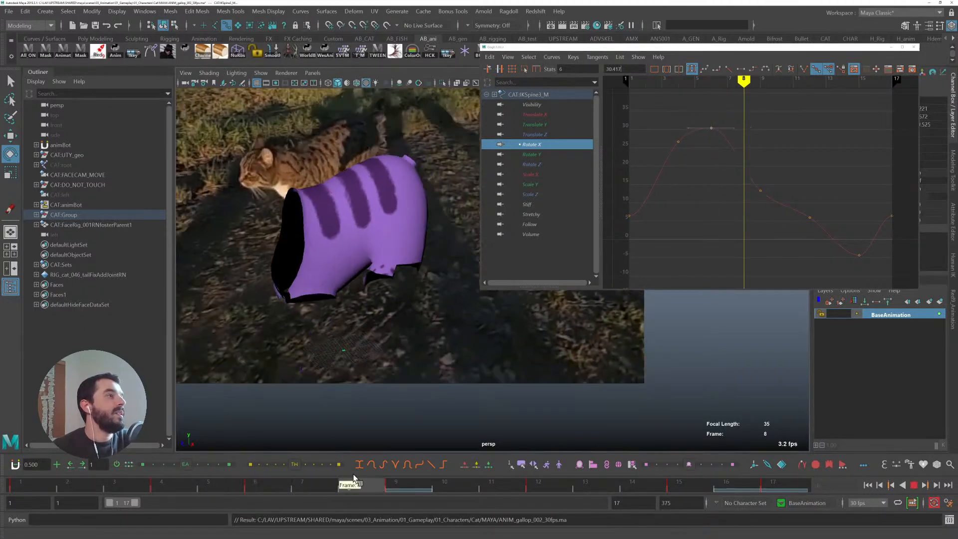
- Raise the Rotate X keys around frames 8 to 10, undoing and redoing the move
left_click_drag(794, 254, 700, 179)
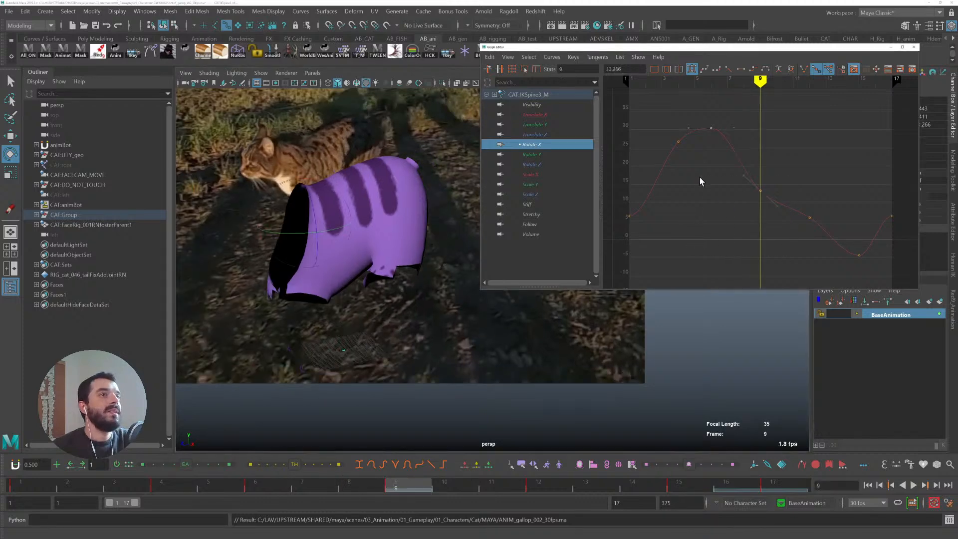
middle_click_drag(738, 224, 740, 195)
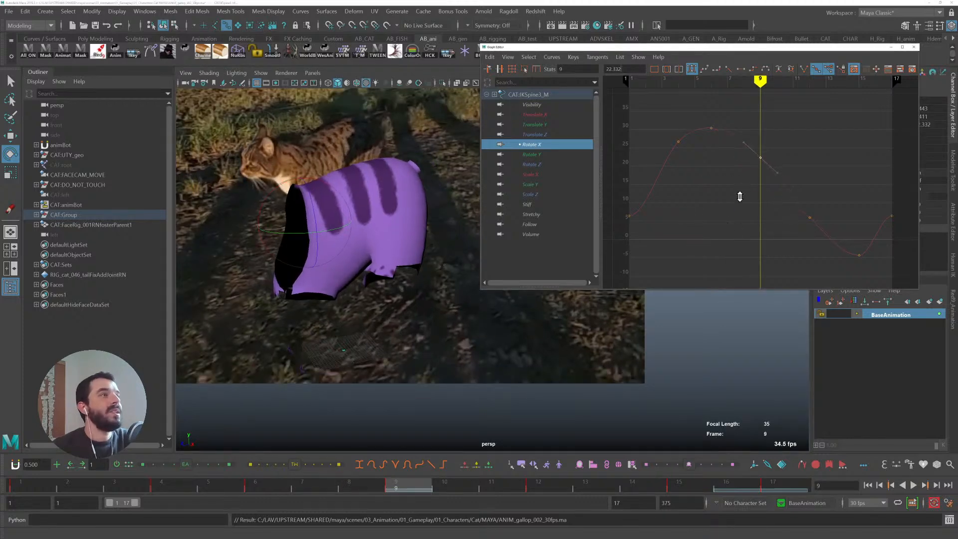
key("ctrl+z")
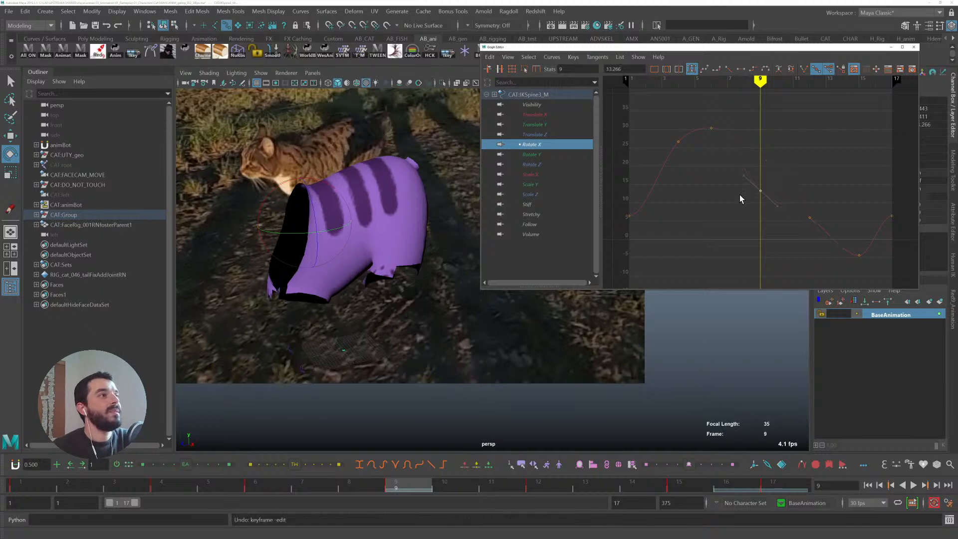
key("ctrl+y")
- Raise the Rotate X key just before frame 12 to smooth the descent
left_click_drag(391, 478, 546, 478)
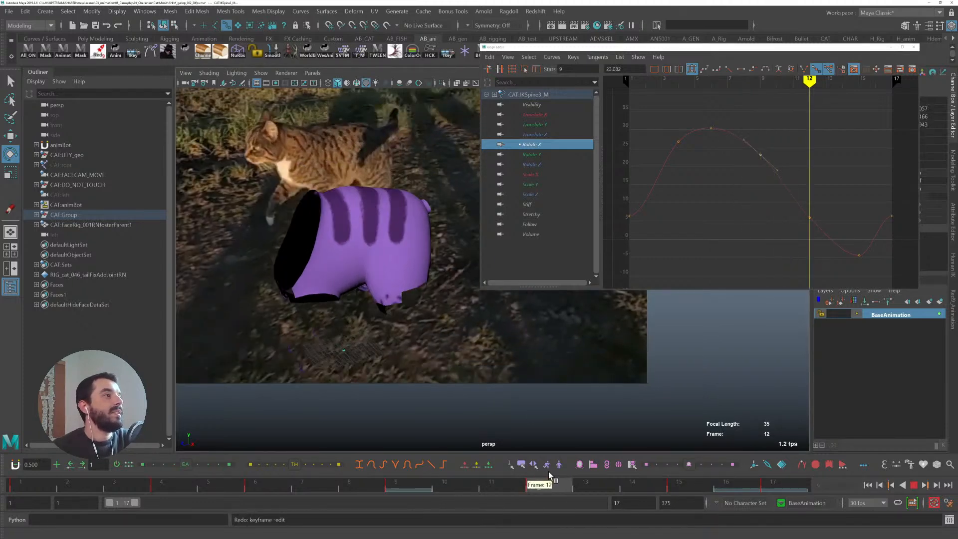
left_click_drag(785, 240, 808, 216)
middle_click_drag(772, 231, 771, 213)
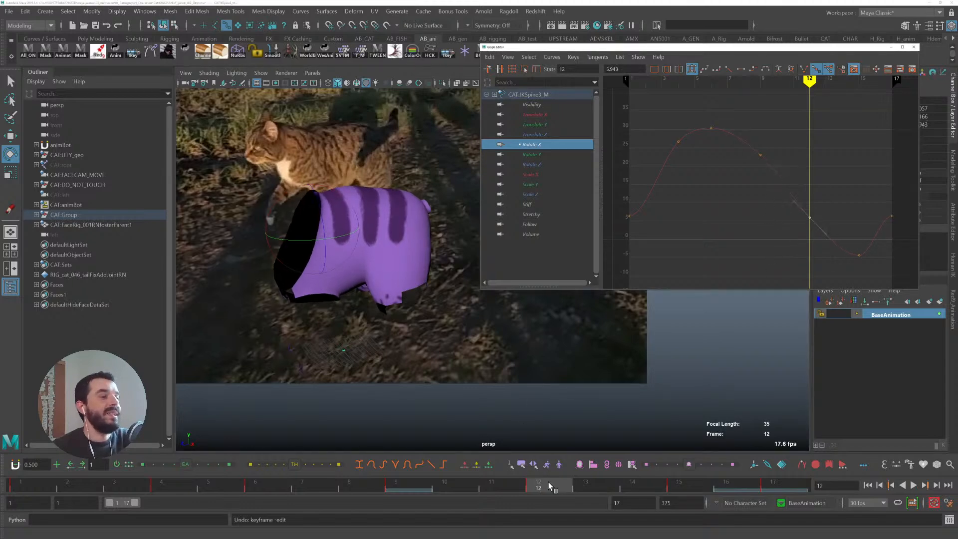
- Adjust the tangents of the Rotate X curve's first and last keys and play back the gallop
left_click(631, 486)
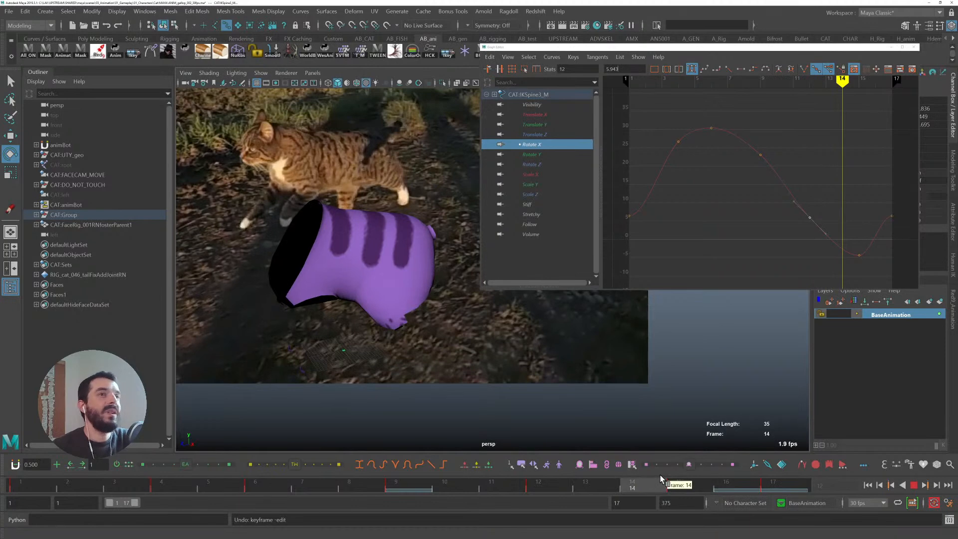
left_click(688, 476)
left_click(767, 482)
left_click_drag(616, 228, 627, 217)
left_click_drag(902, 207, 902, 208)
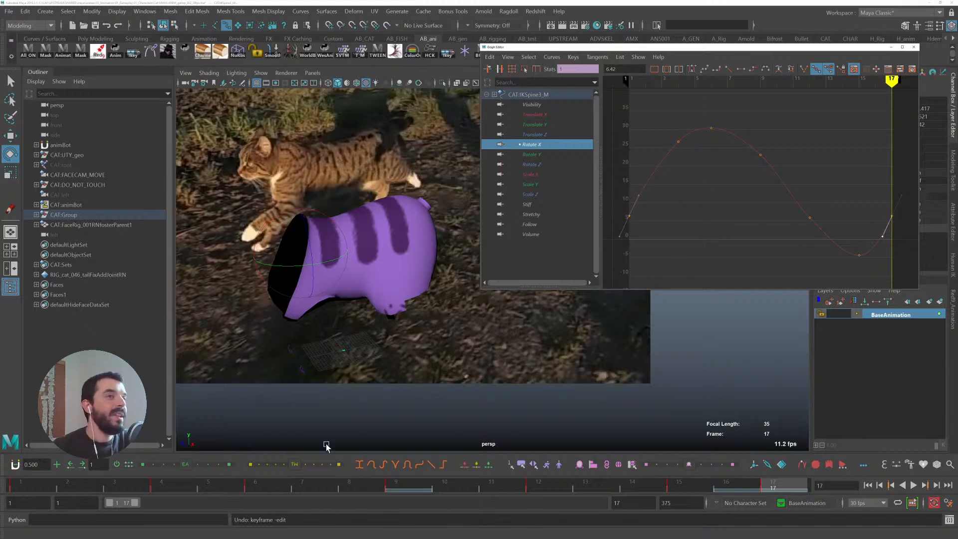
key("alt+v")
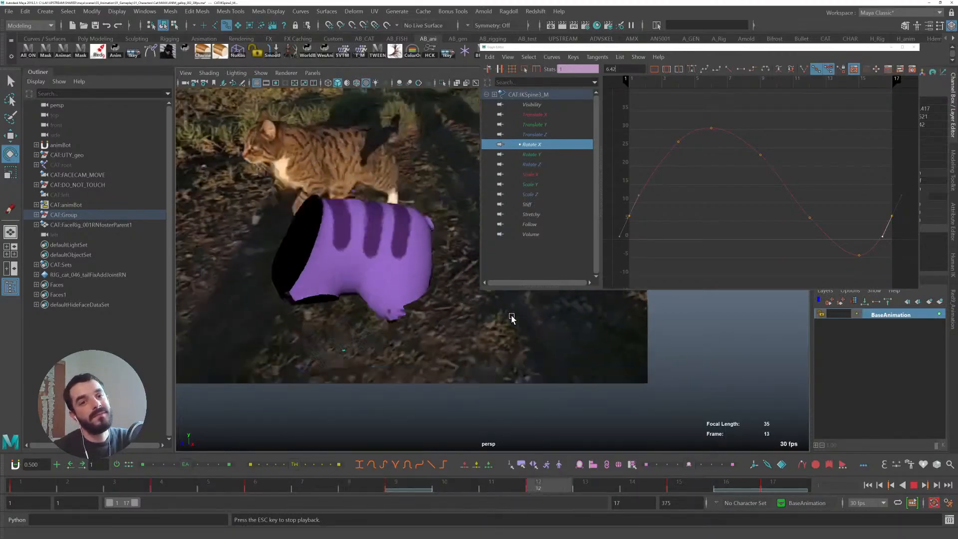
key("Escape")
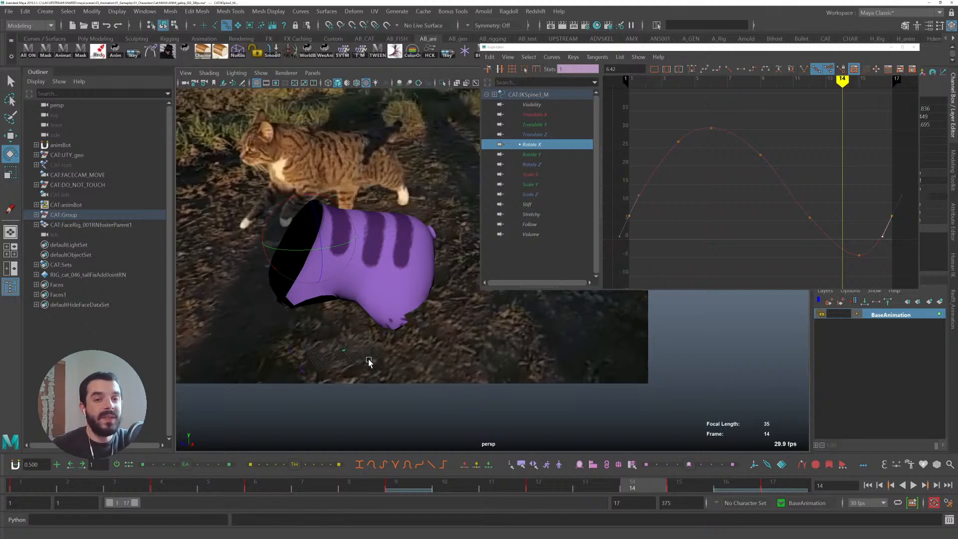
- Play back the gallop from frame 1 with all rig controls displayed
left_click(34, 489)
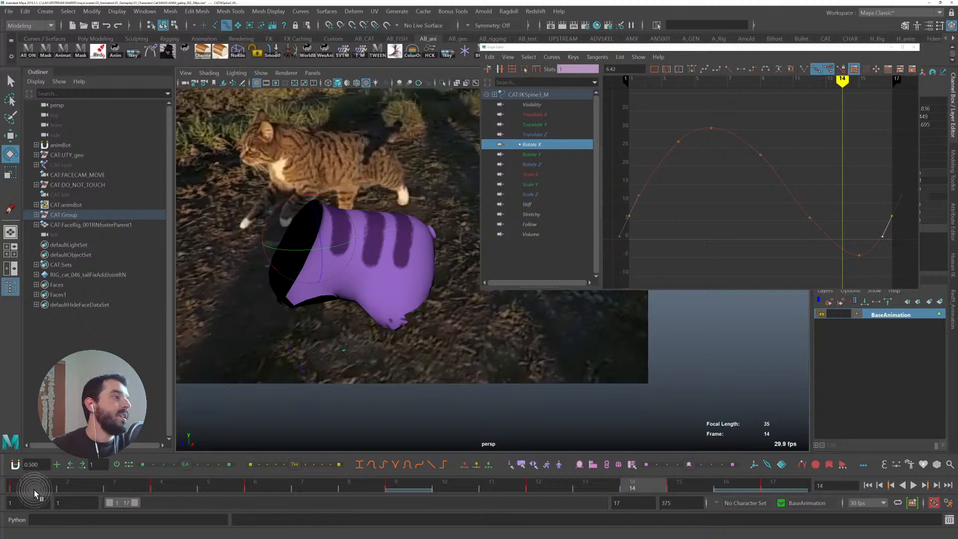
left_click_drag(477, 313, 391, 347, "alt")
key("alt+v")
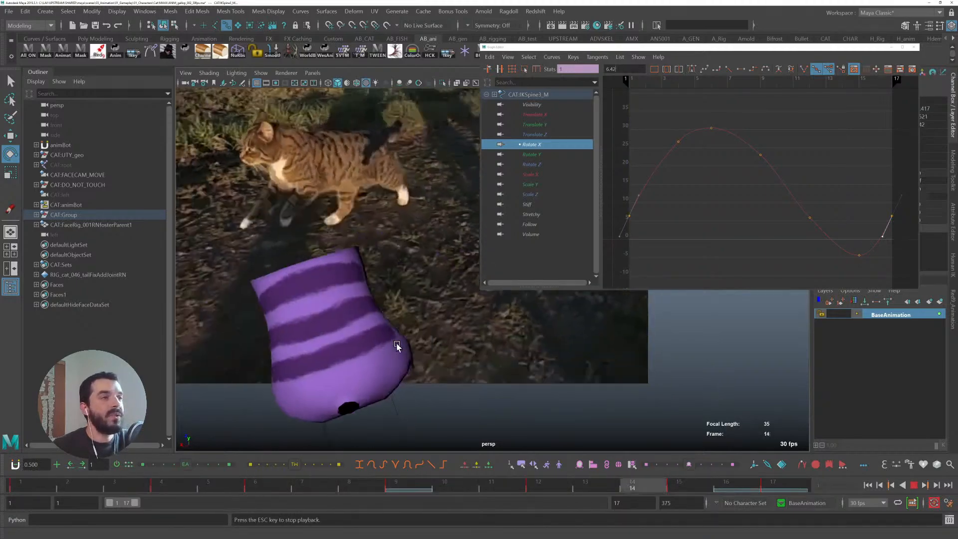
key("alt+v")
key("alt+1")
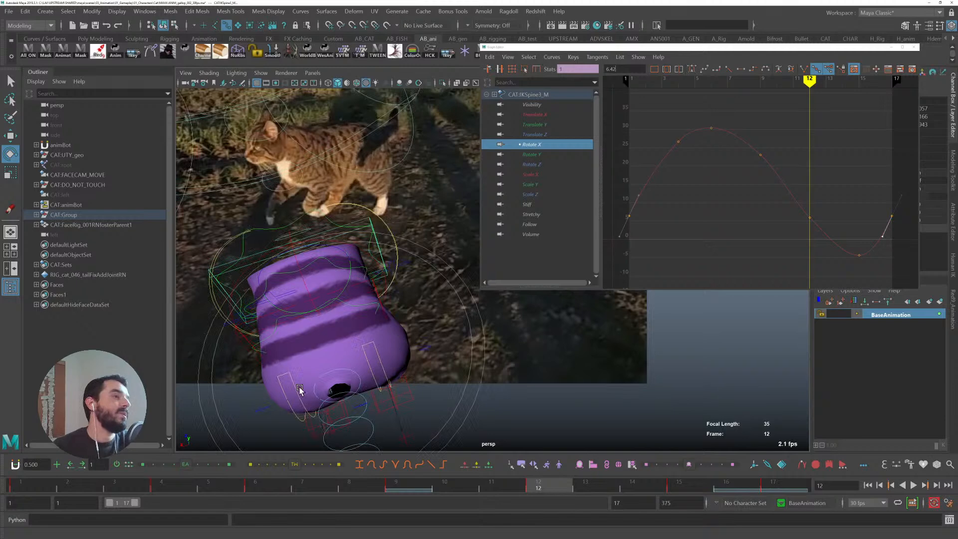
- Select the front spine IK control and create a new animation layer
left_click(236, 339)
left_click(50, 481)
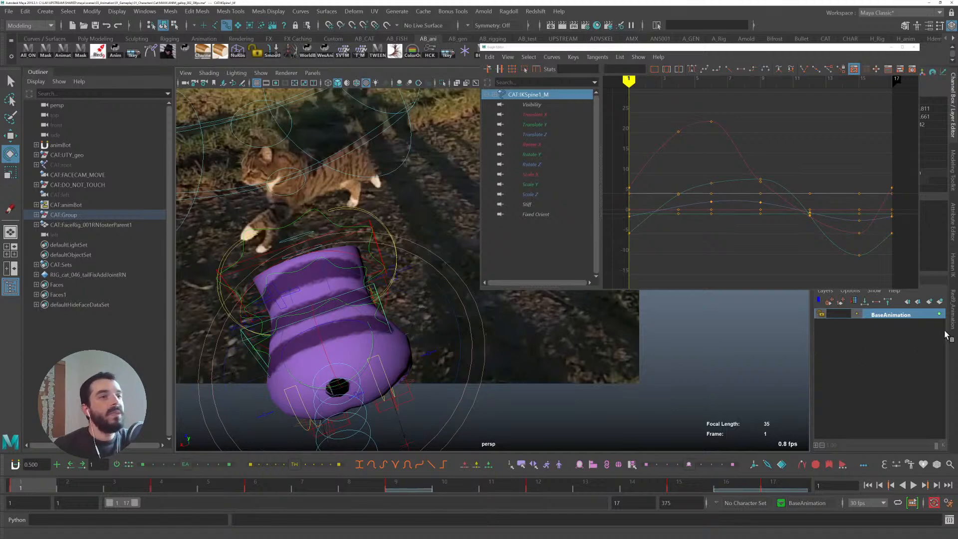
left_click(941, 302)
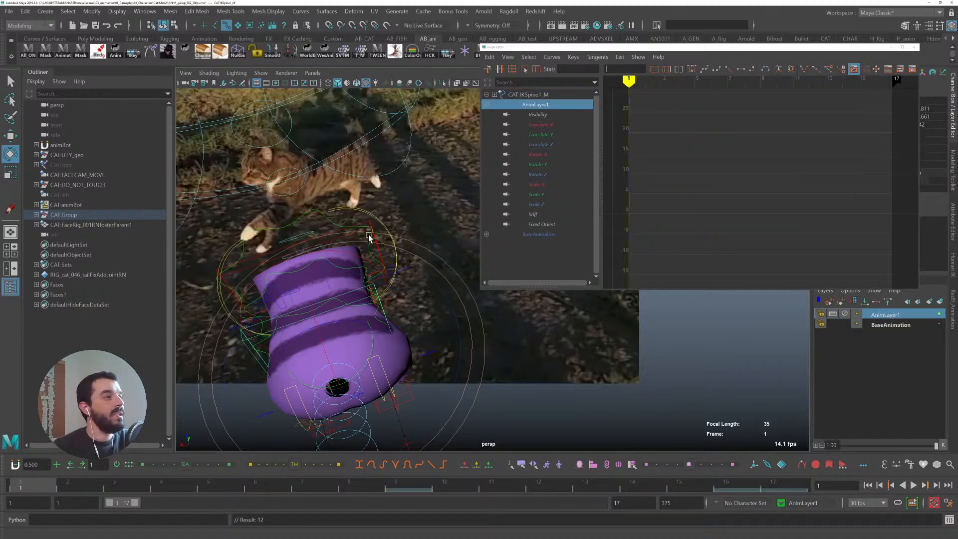
- Add the selected spine control to the new animation layer
left_click(369, 222, "shift")
right_click(900, 317)
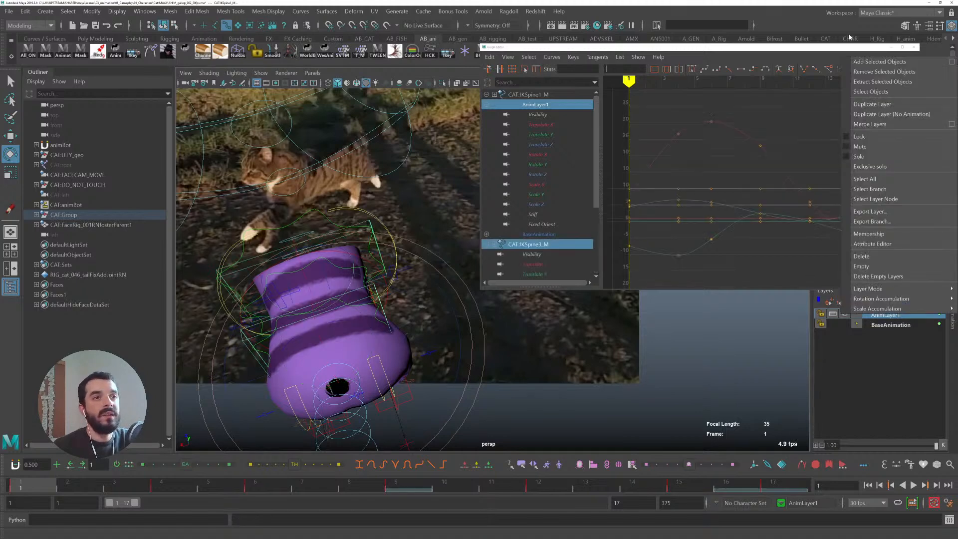
left_click(891, 61)
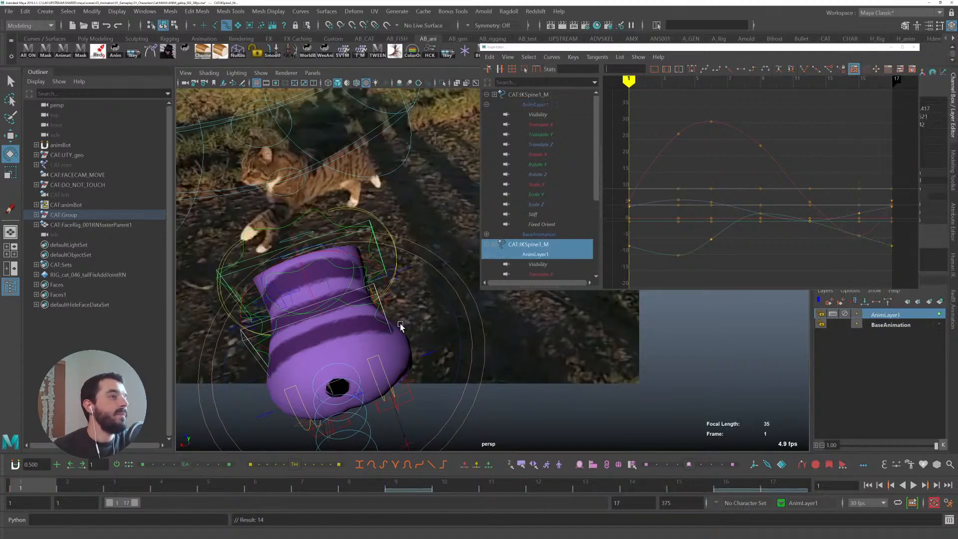
- Select the front spine IK control alone and rotate it slightly on the animation layer, checking frames 17 and 1
left_click(376, 290)
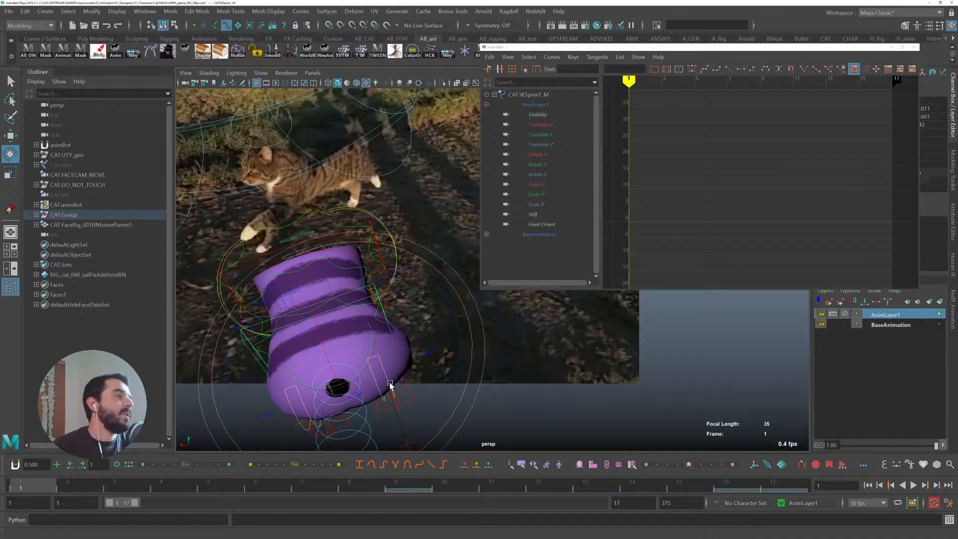
left_click_drag(358, 375, 365, 371)
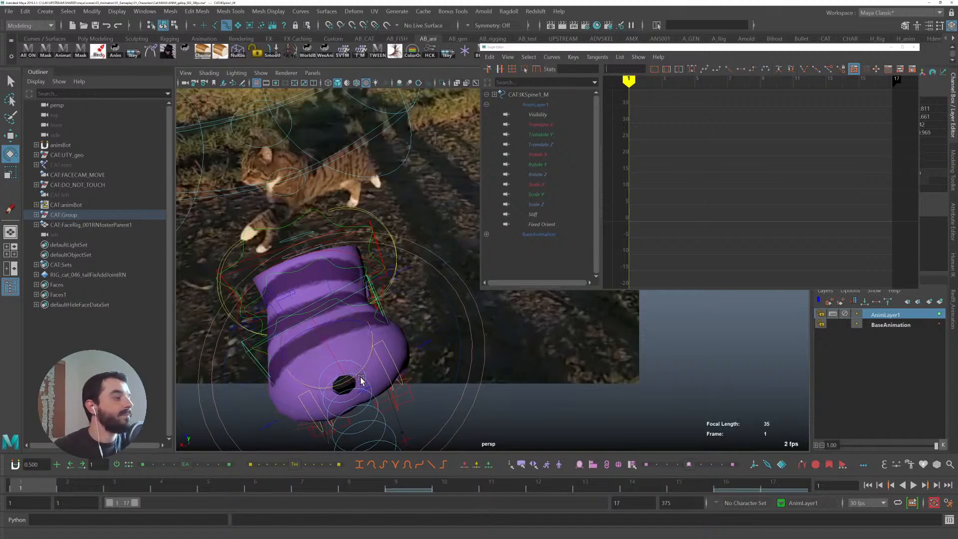
left_click(783, 480)
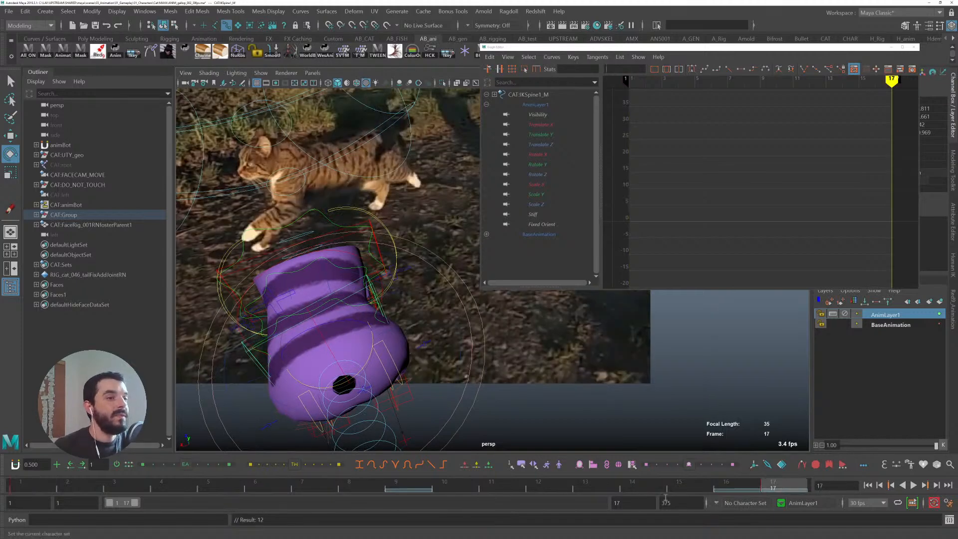
left_click(34, 481)
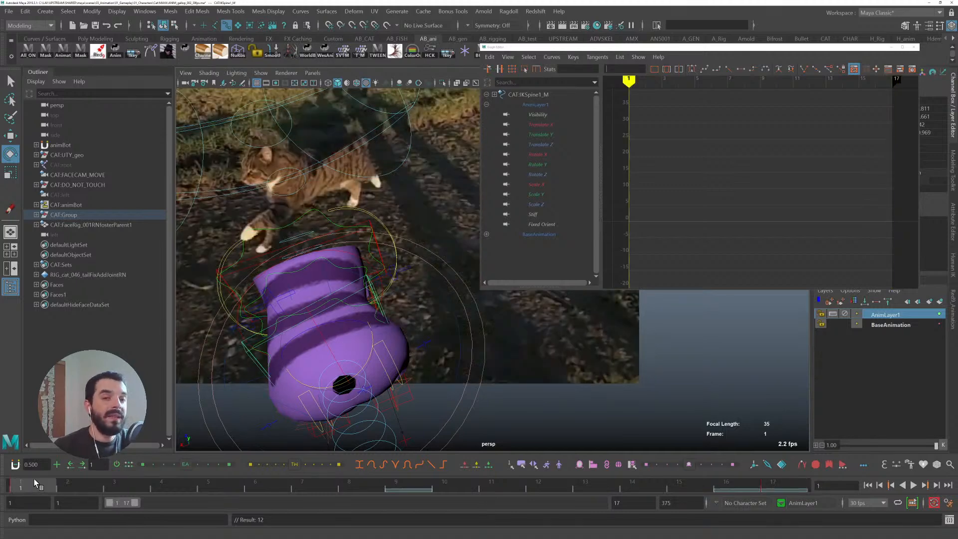
- Reselect the front spine IK control and rotate it a little further, checking the pose at frames 17 and 1
key("q")
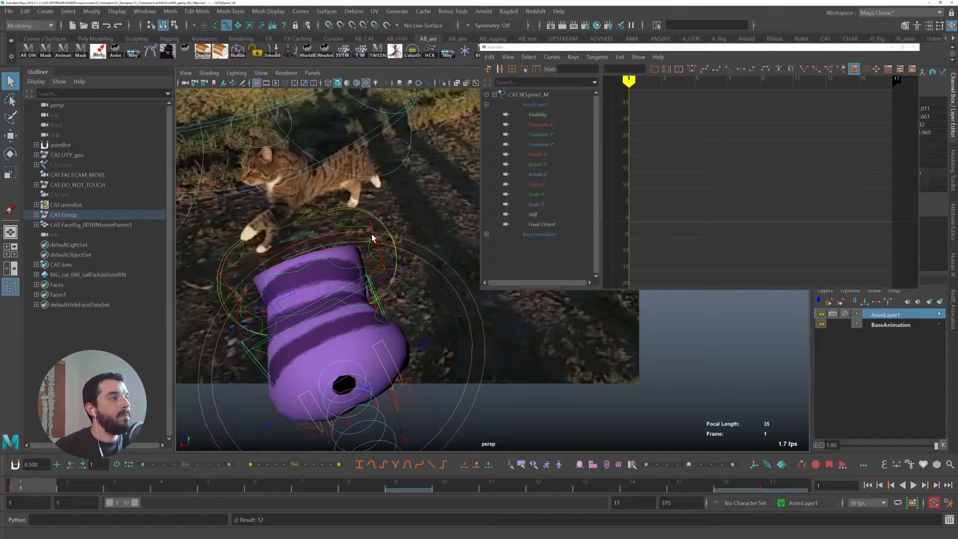
left_click(373, 280)
key("e")
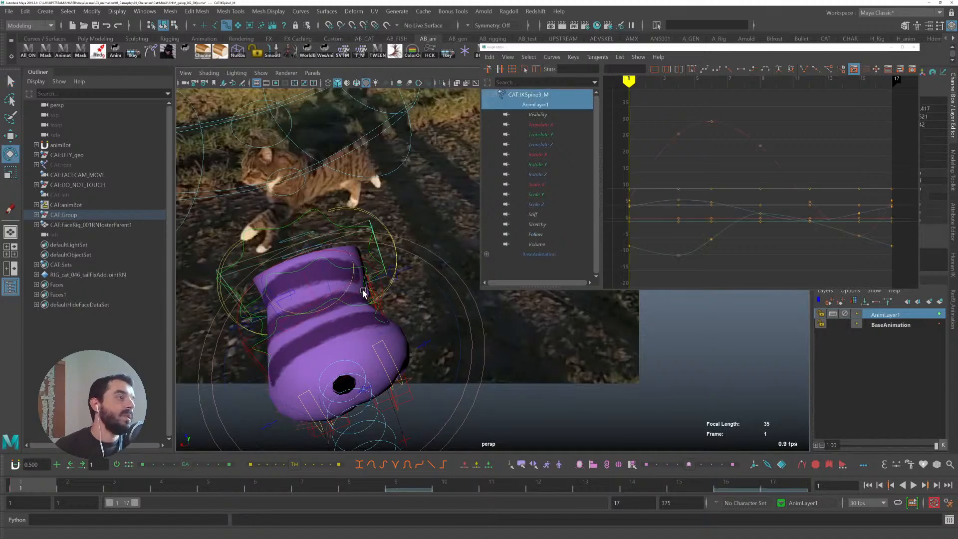
left_click_drag(359, 293, 345, 291)
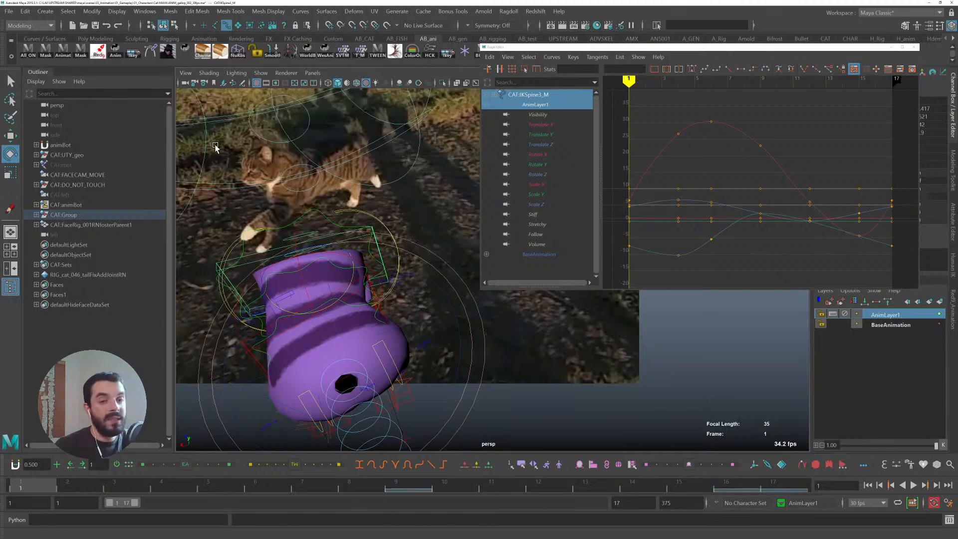
left_click(782, 481)
left_click(48, 487)
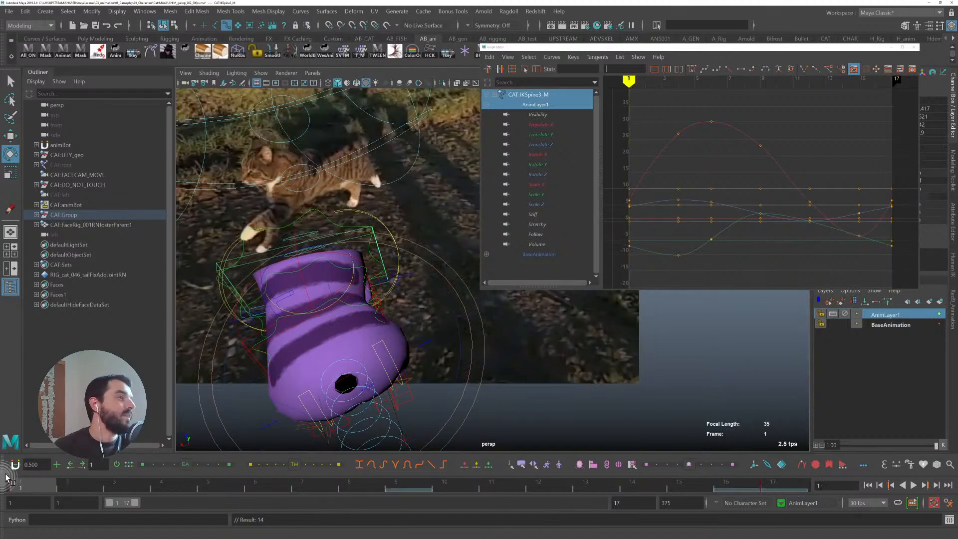
- Switch to the top view, adjust the spine control from above and unlock AnimLayer1
key("space")
left_click_drag(384, 303, 330, 311)
right_click_drag(517, 366, 220, 272, "alt")
middle_click_drag(515, 328, 313, 283, "alt")
right_click_drag(322, 313, 368, 277, "alt")
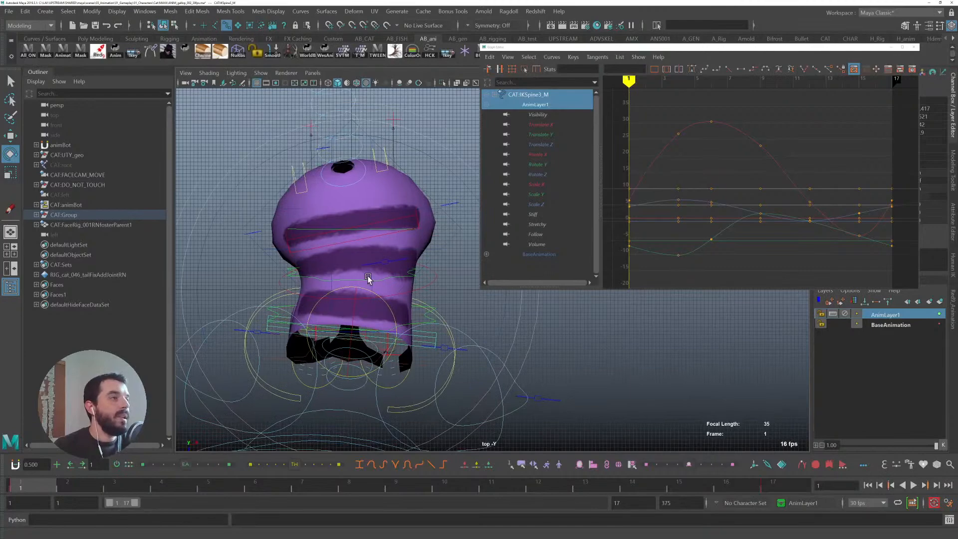
left_click(845, 314)
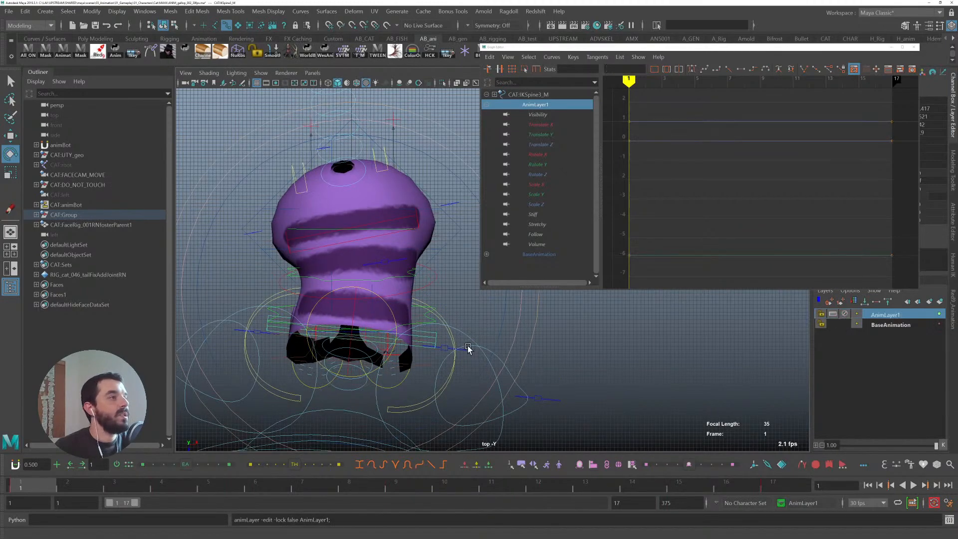
- Return to the perspective view and rotate the front spine IK control on AnimLayer1 at frame 1
key("space")
left_click_drag(506, 329, 507, 269)
left_click_drag(509, 340, 542, 341, "alt")
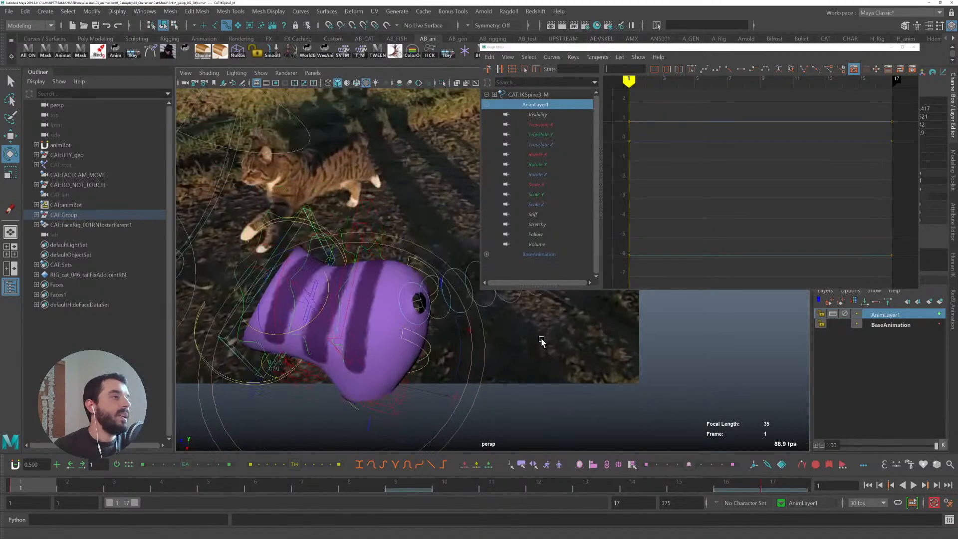
- Select the objects belonging to AnimLayer1 through the layer's context menu
right_click(886, 316)
left_click(921, 96)
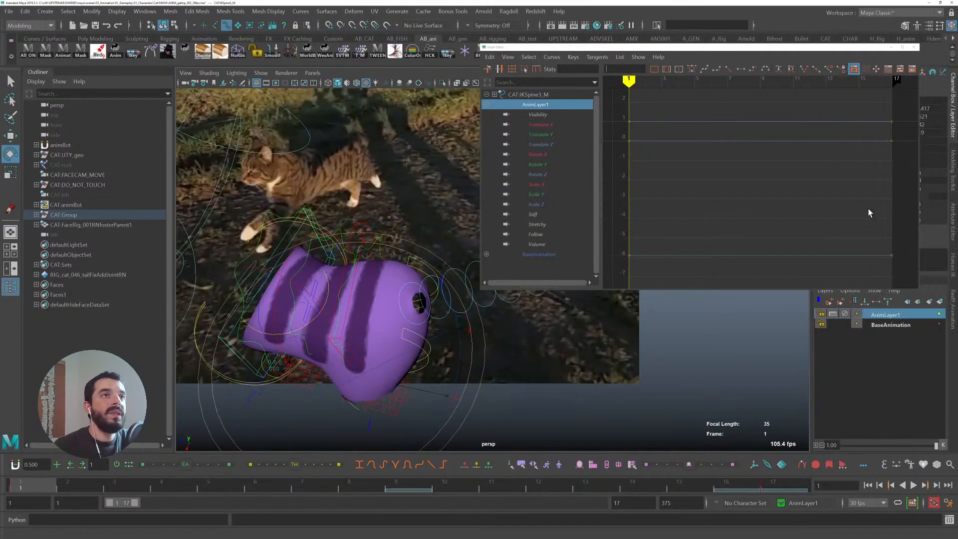
right_click(871, 316)
left_click(898, 98)
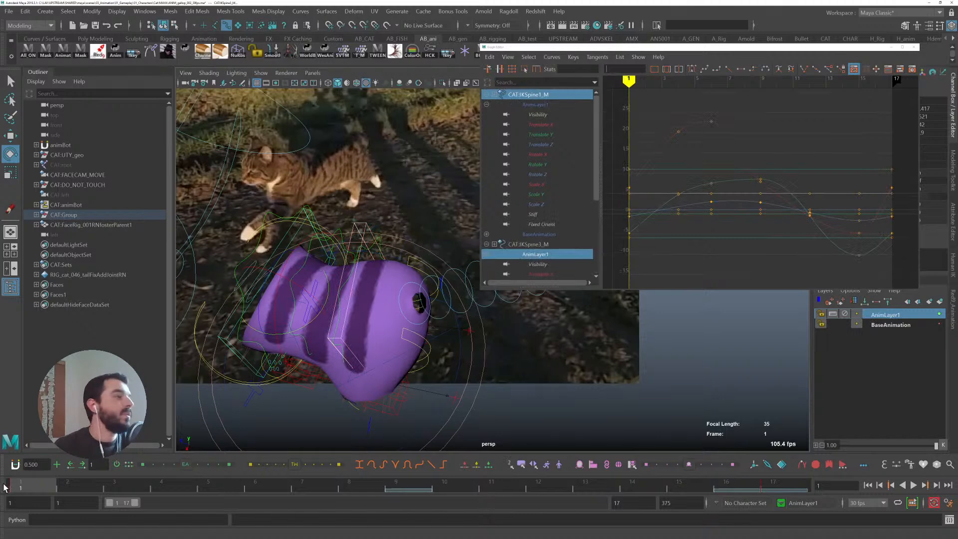
- Go to frame 10, select a spine control and rotate it to match the reference pose
left_click_drag(45, 488, 438, 479)
key("q")
left_click(208, 322)
key("e")
middle_click_drag(265, 334, 361, 304, "alt")
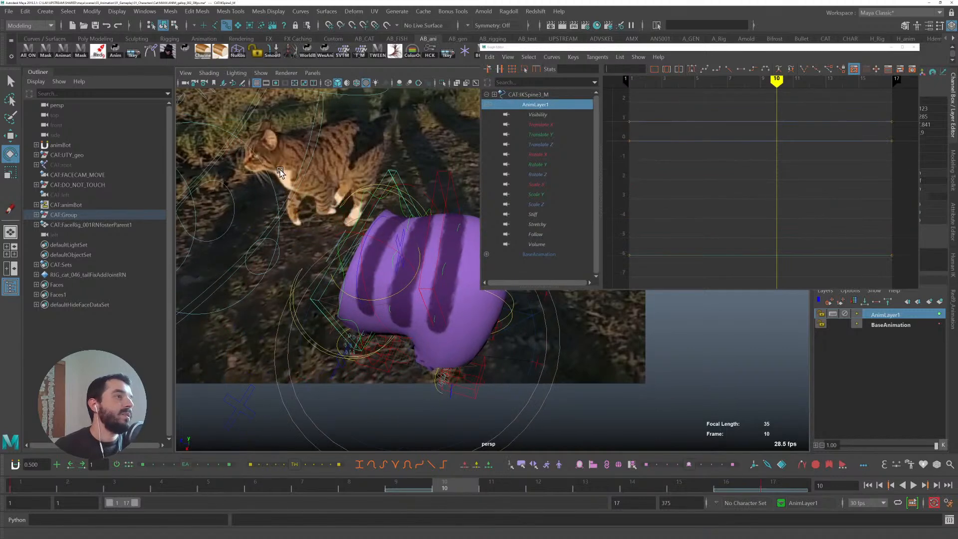
left_click_drag(454, 338, 427, 260, "alt")
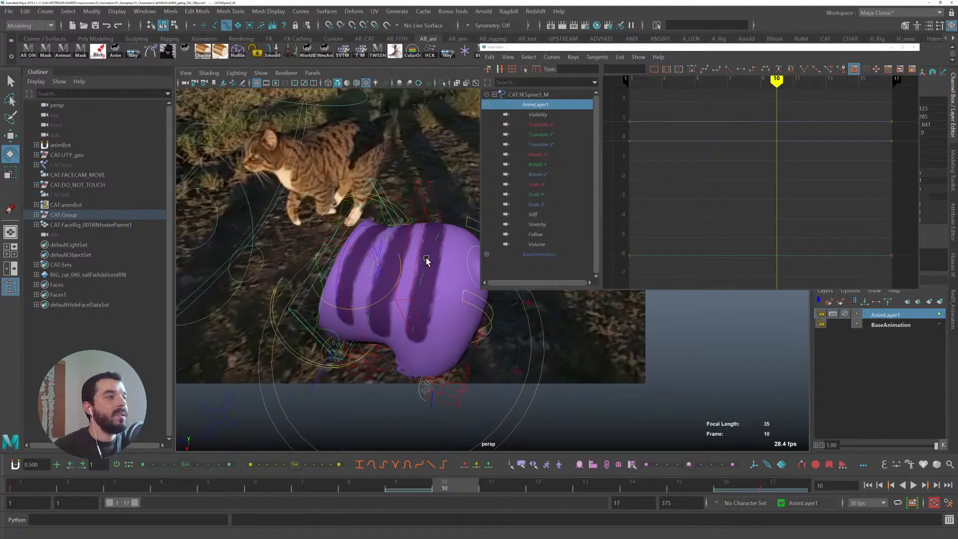
- Reselect the spine controls, toggle the animation layer's lock, and rotate the spine at frame 10
left_click(428, 185, "shift")
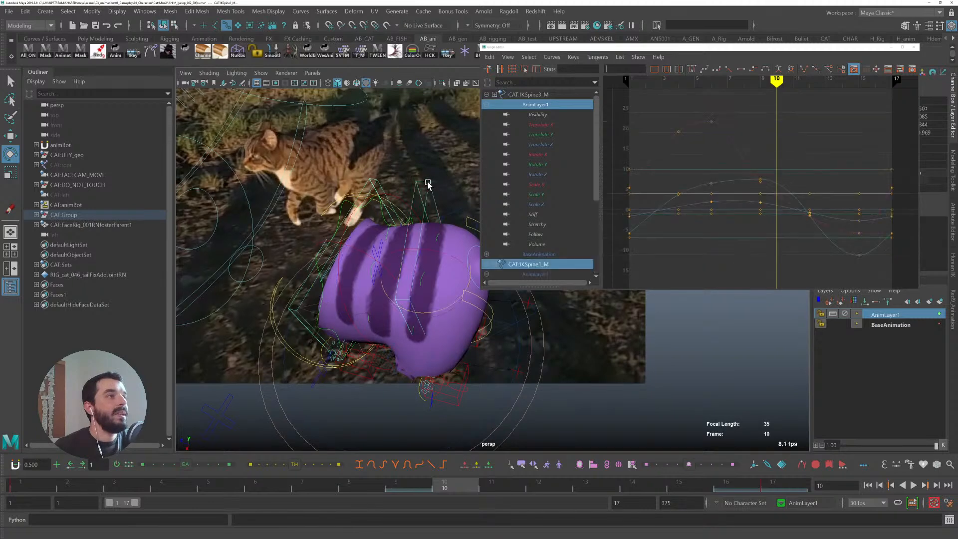
left_click(818, 302)
left_click_drag(300, 293, 358, 251, "alt")
left_click(374, 208)
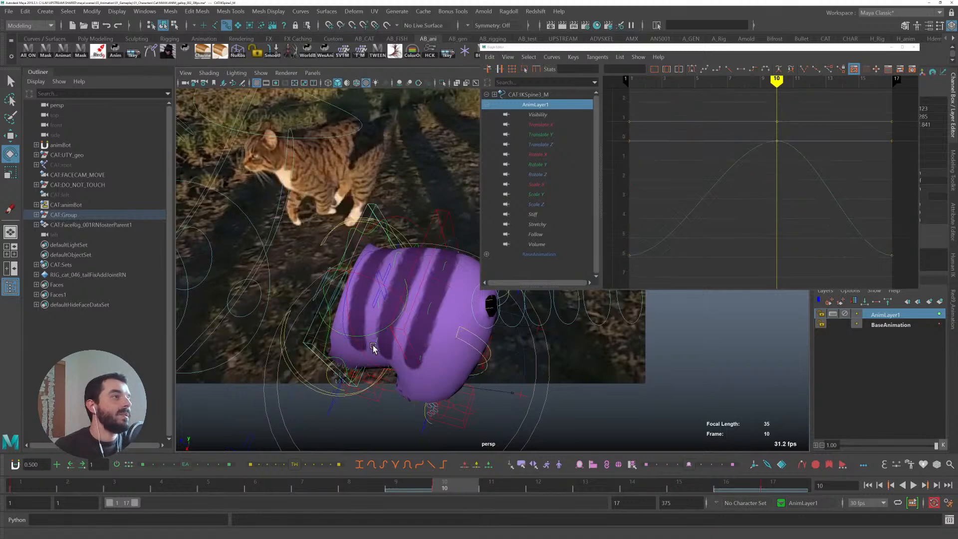
left_click_drag(375, 332, 381, 329)
- Select the front spine IK control again and scrub the timeline around frame 10
key("q")
left_click(433, 216)
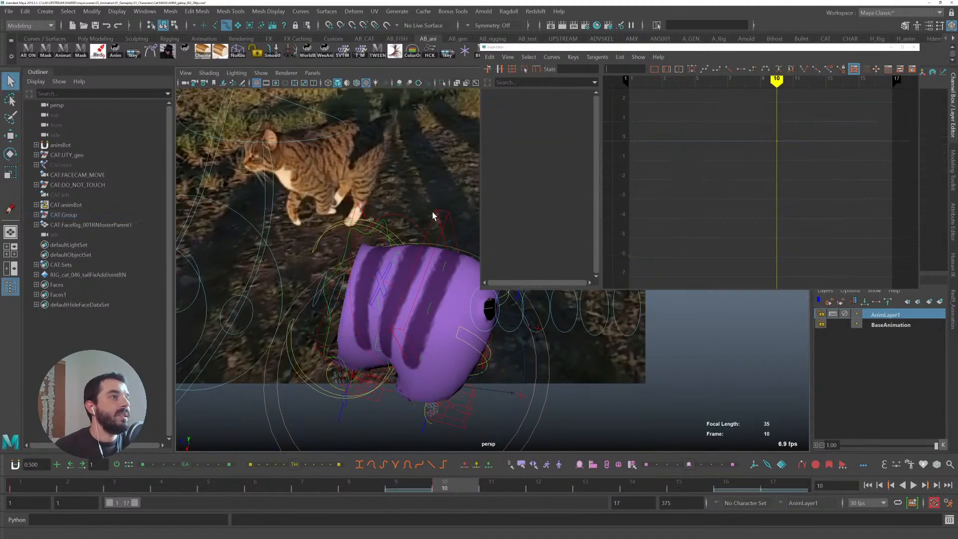
left_click(437, 213)
key("e")
mouse_move(398, 486)
left_mouse_down()
mouse_move(324, 479)
mouse_move(439, 482)
left_mouse_up()
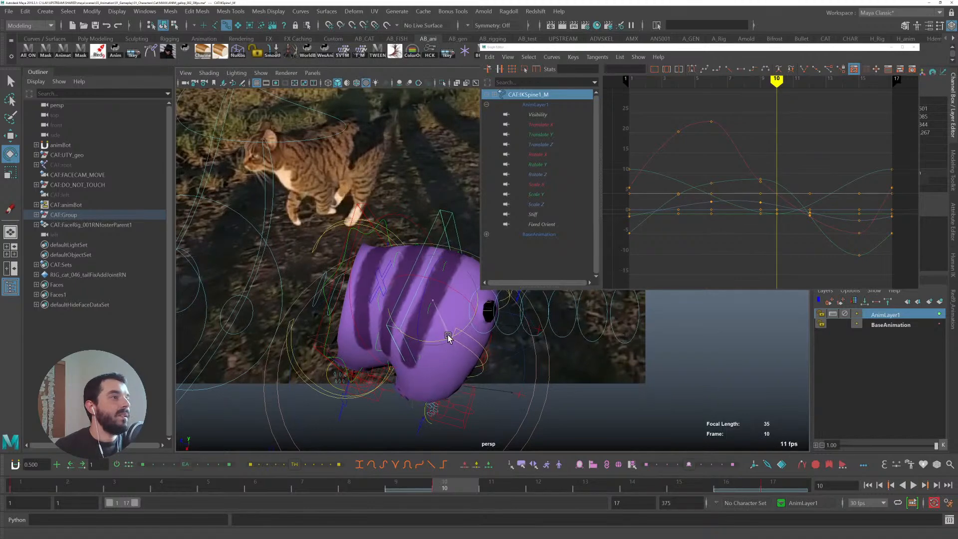
- Play back the gallop in the top view and the perspective view to review the spine motion
key("alt+v")
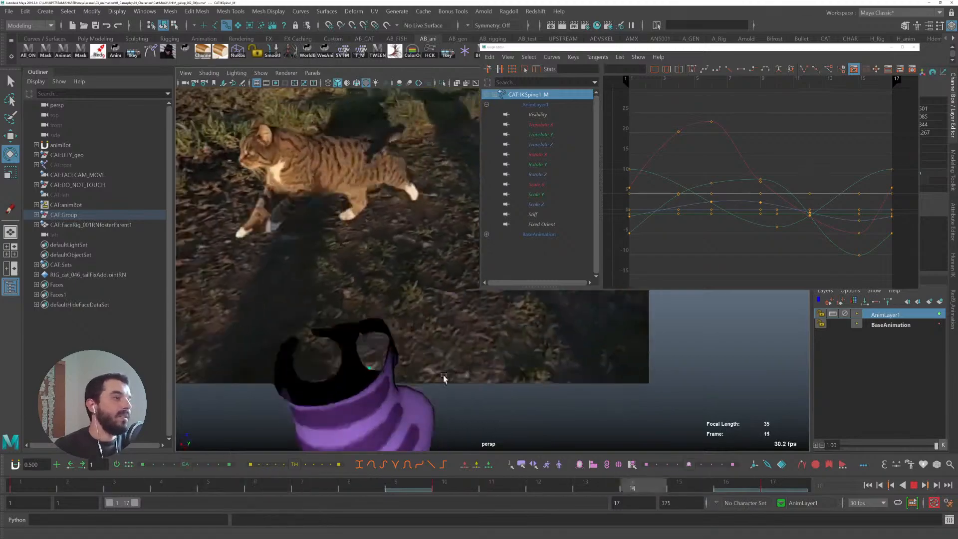
key("alt+v")
key("space")
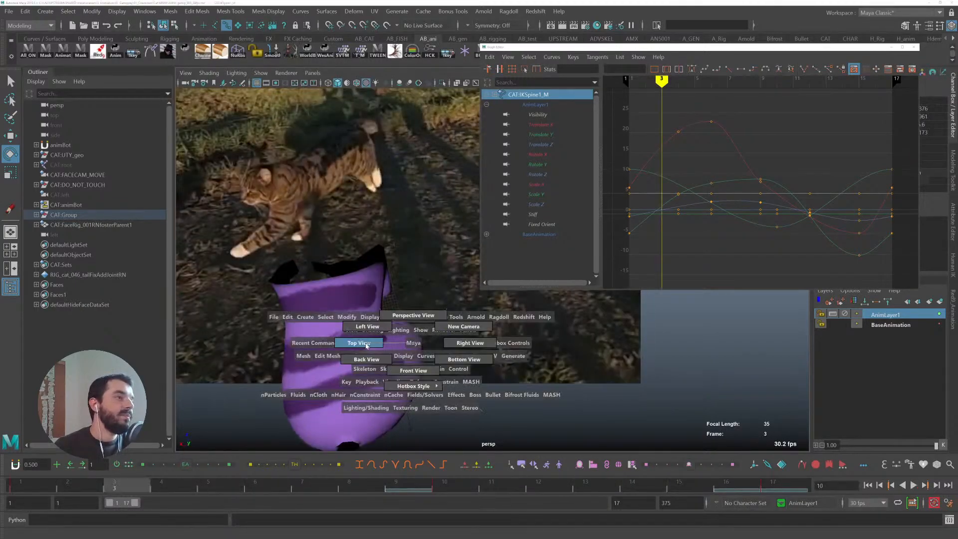
left_click(365, 344)
key("alt+v")
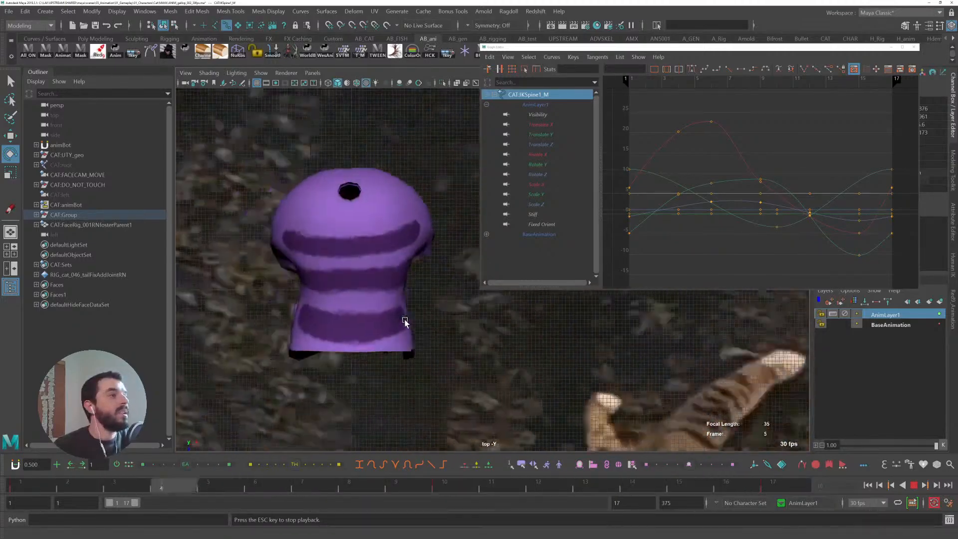
key("space")
left_click_drag(385, 322, 375, 225)
left_click_drag(423, 310, 320, 319, "alt")
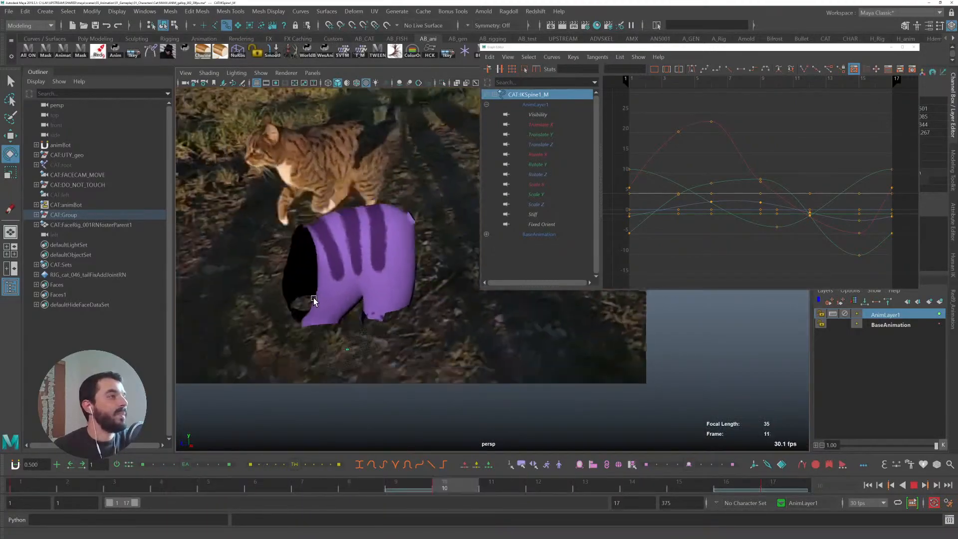
key("Escape")
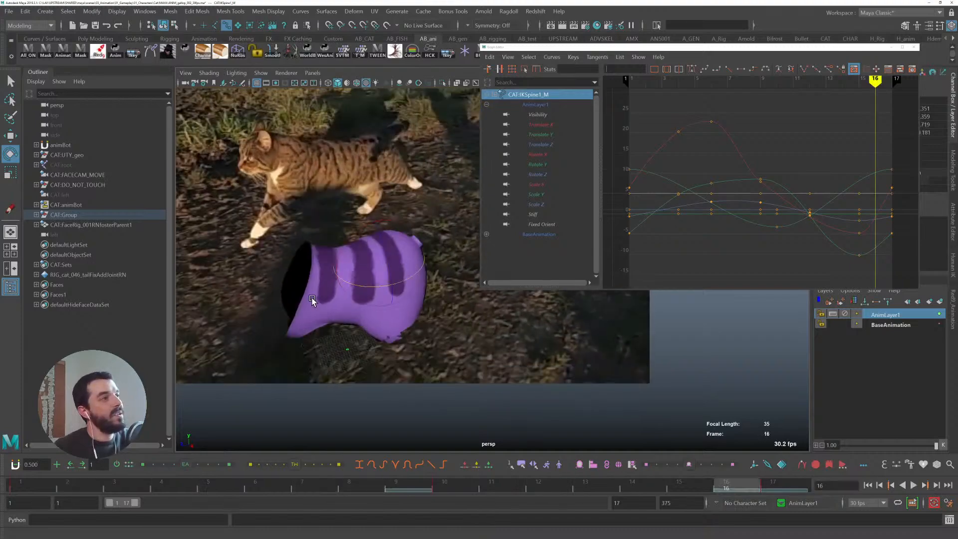
- Save the scene and close the Graph Editor
key("ctrl+s")
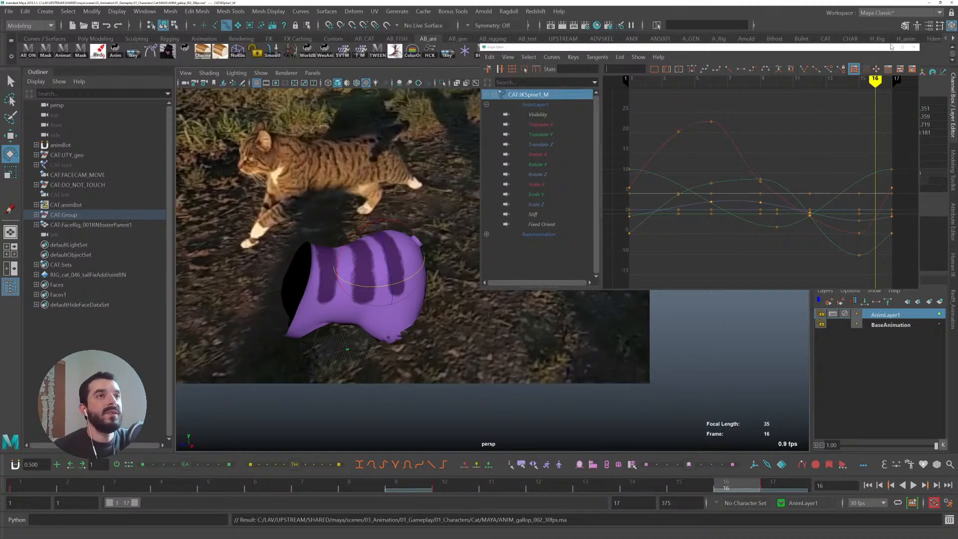
left_click(910, 40)
left_click(913, 47)
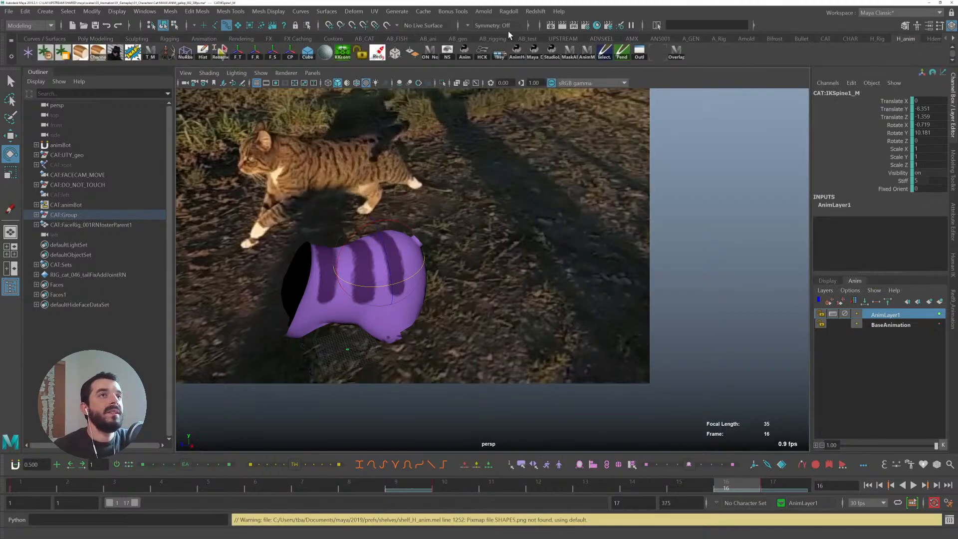
left_click(431, 39)
left_click(884, 51)
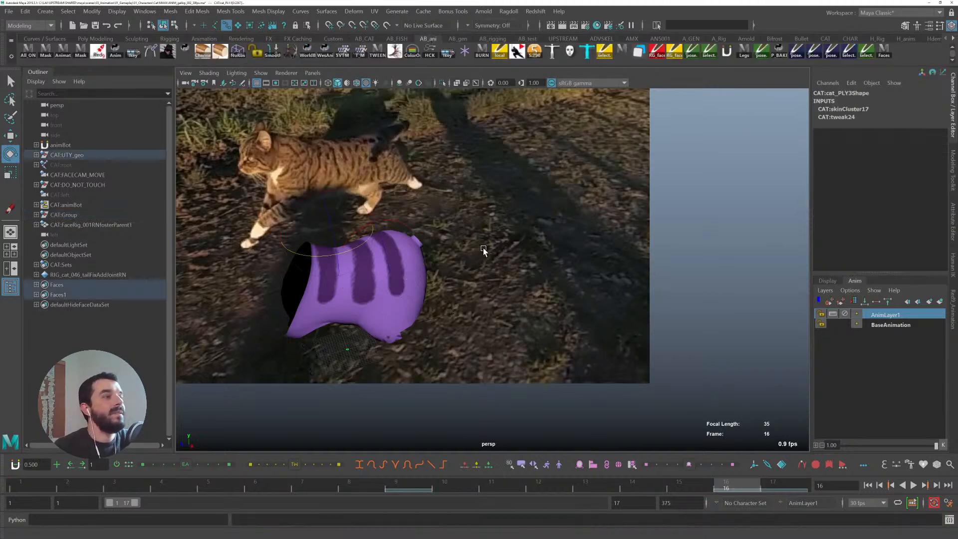
- Show the cat's full geometry in the viewport
key("ctrl+1")
left_click_drag(408, 273, 461, 273, "alt")
key("alt+1")
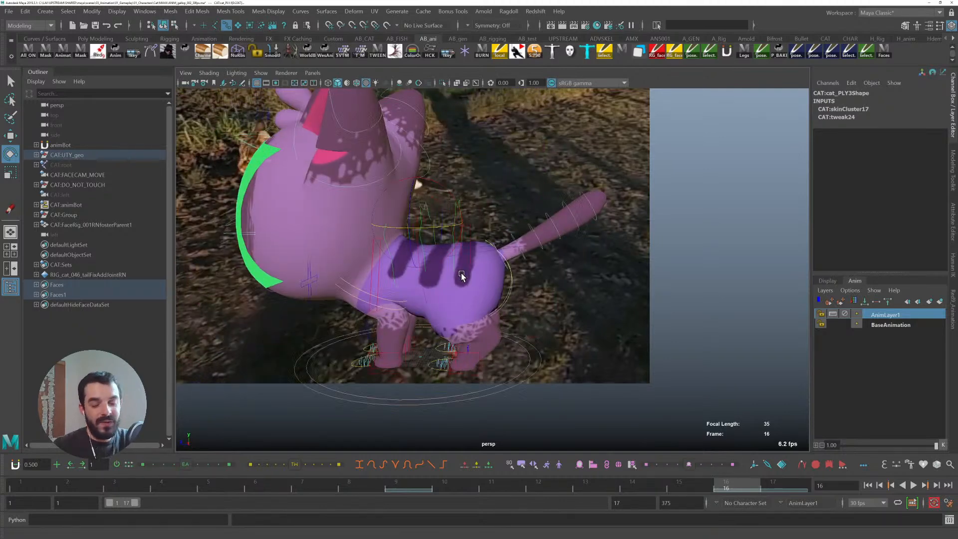
- Switch the viewport to wireframe and select the neck FK control
left_click(479, 355)
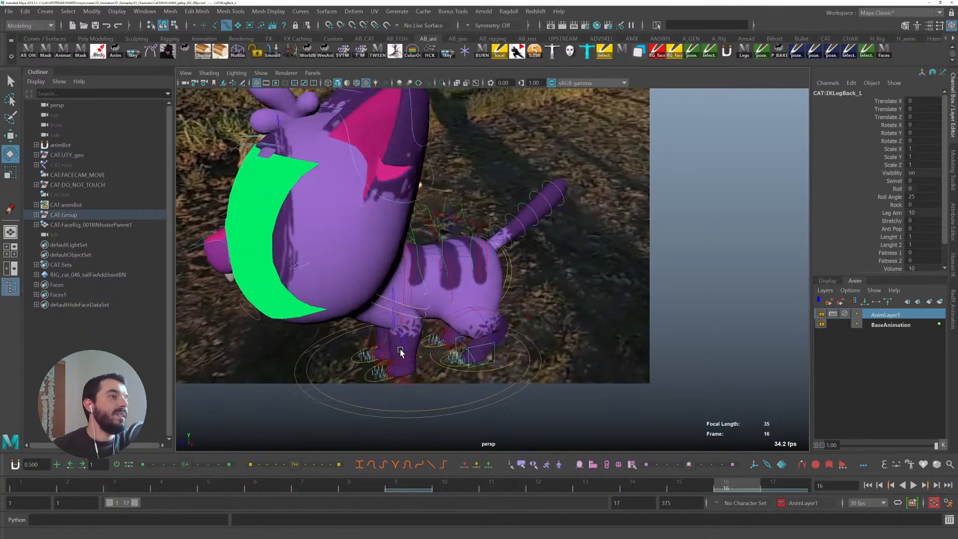
middle_click_drag(324, 339, 517, 305, "alt")
mouse_move(517, 306)
left_mouse_down("alt")
mouse_move(540, 310)
mouse_move(504, 287)
mouse_move(497, 295)
mouse_move(549, 281)
mouse_move(498, 267)
mouse_move(517, 263)
mouse_move(524, 274)
mouse_move(532, 265)
mouse_move(522, 271)
mouse_move(494, 254)
mouse_move(500, 220)
mouse_move(396, 111)
left_mouse_up("alt")
key("4")
left_click(544, 278)
- Select the head FK control and return the viewport to shaded display
key("q")
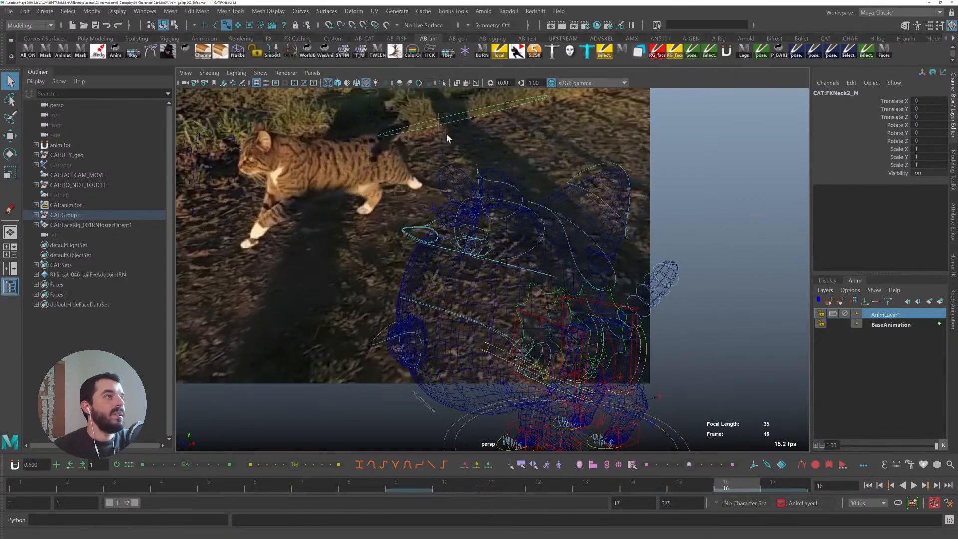
left_click(457, 175)
key("5")
mouse_move(463, 196)
left_mouse_down("alt")
mouse_move(480, 259)
mouse_move(495, 259)
mouse_move(486, 218)
left_mouse_up("alt")
left_click_drag(505, 252, 494, 248, "alt")
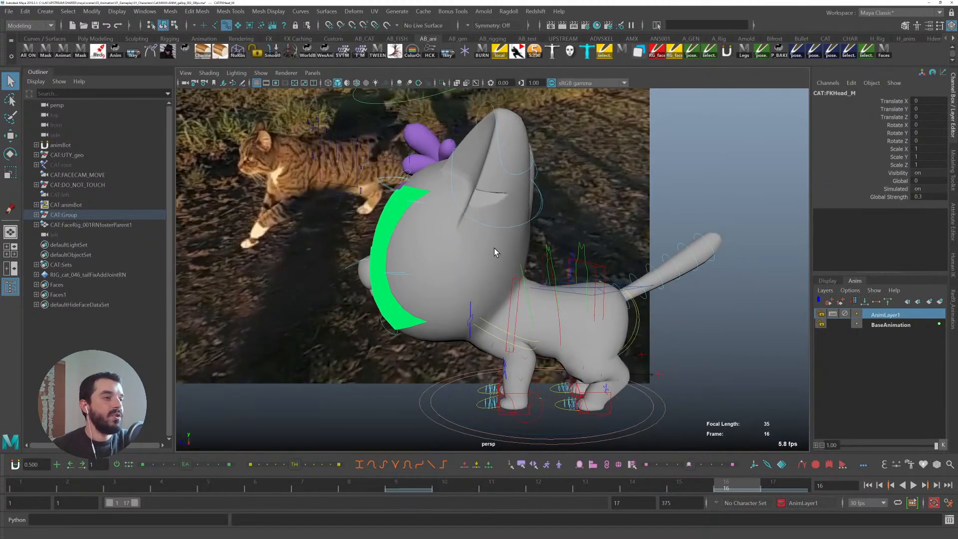
- Set the head control's Global attribute to 10 and play back the gallop
left_click_drag(41, 488, 30, 434)
key("alt+v")
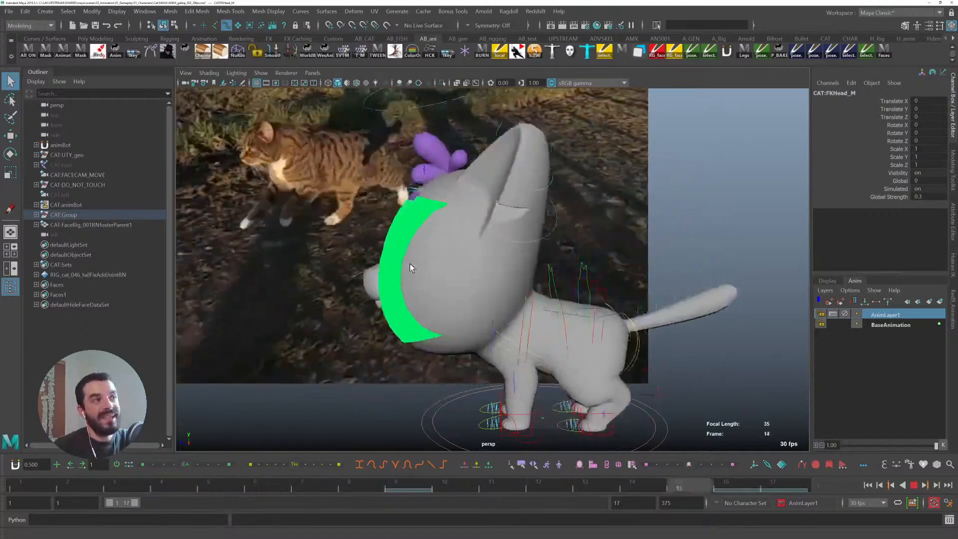
key("Escape")
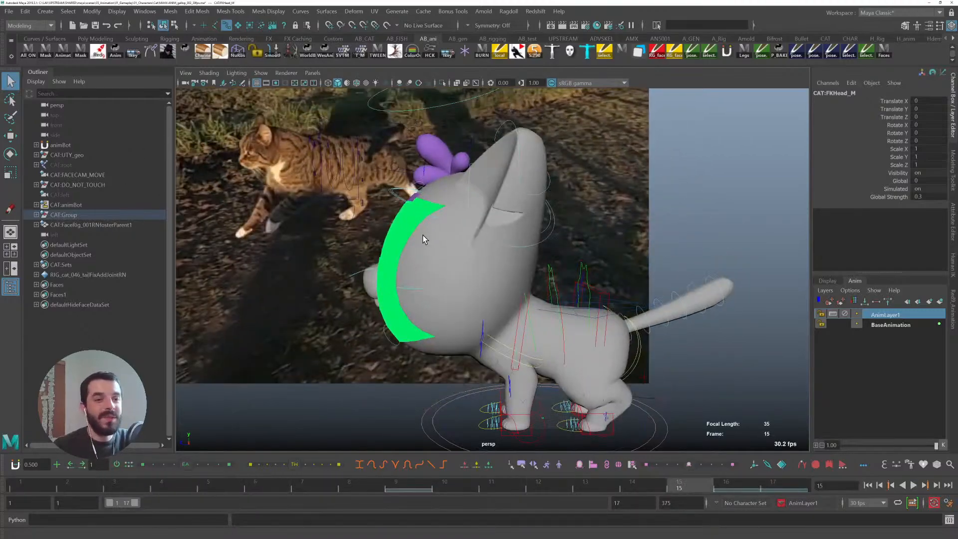
left_click(881, 182)
middle_click_drag(479, 188, 504, 188)
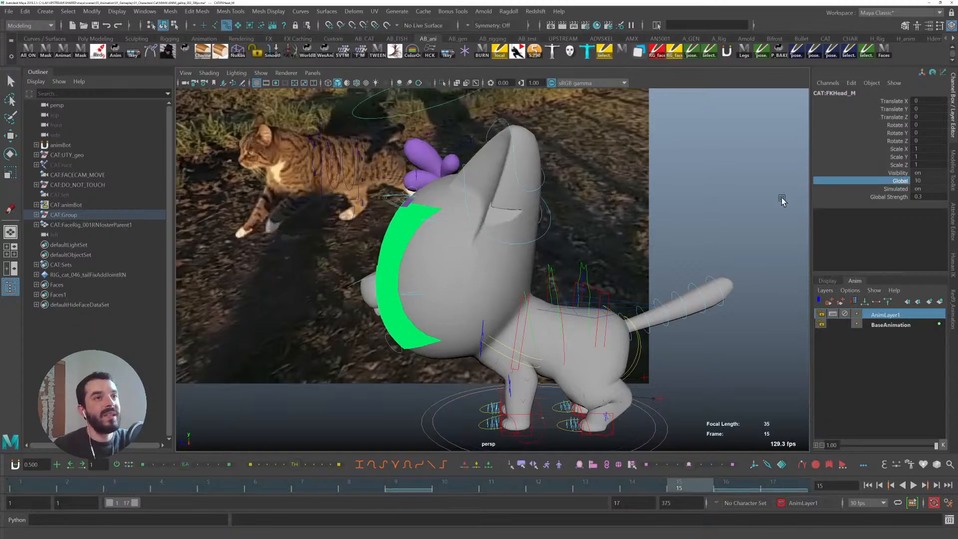
key("alt+v")
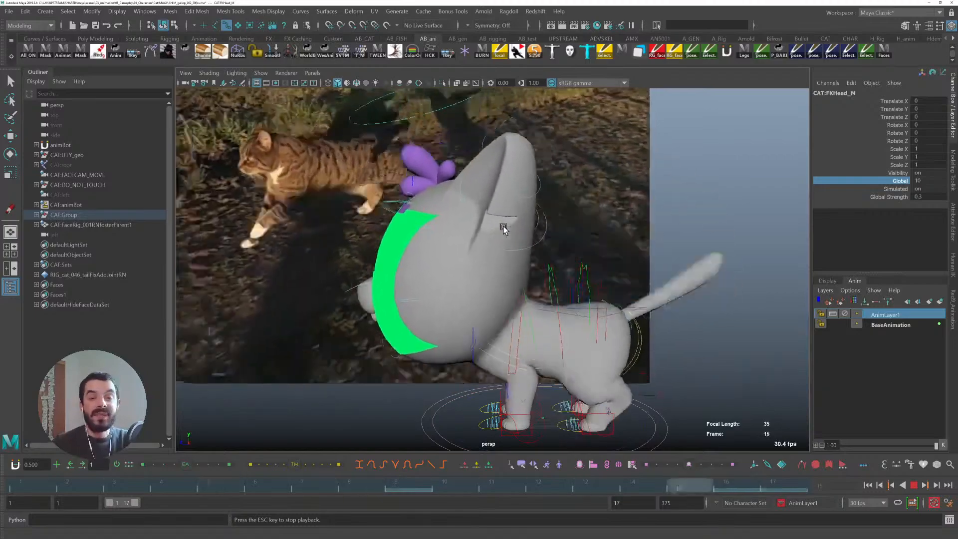
- Select the upper IK spine control and try setting its Follow attribute to 0 while playing the gallop, then undo it
key("Escape")
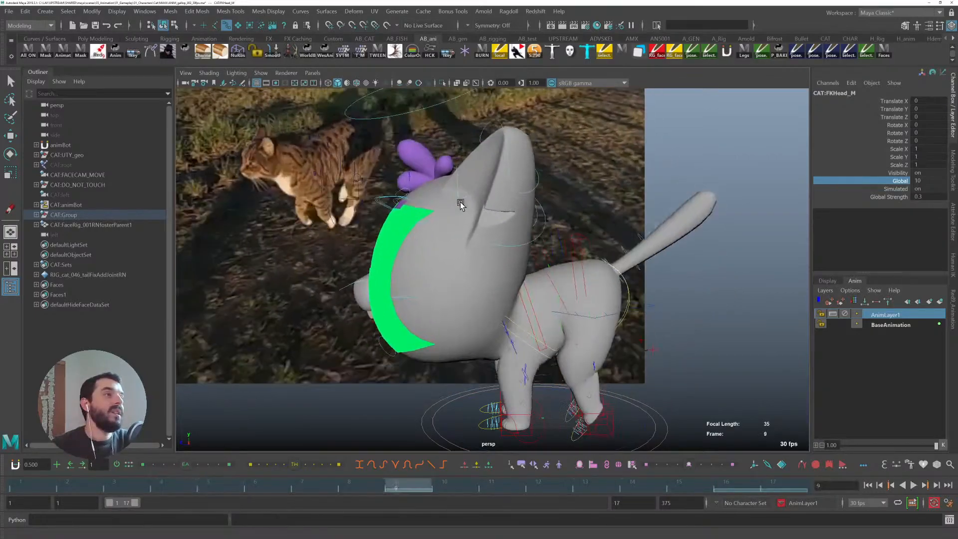
right_click_drag(453, 242, 522, 261, "alt")
middle_click_drag(522, 261, 507, 252, "alt")
left_click_drag(507, 253, 402, 307, "alt")
middle_click_drag(438, 328, 637, 225)
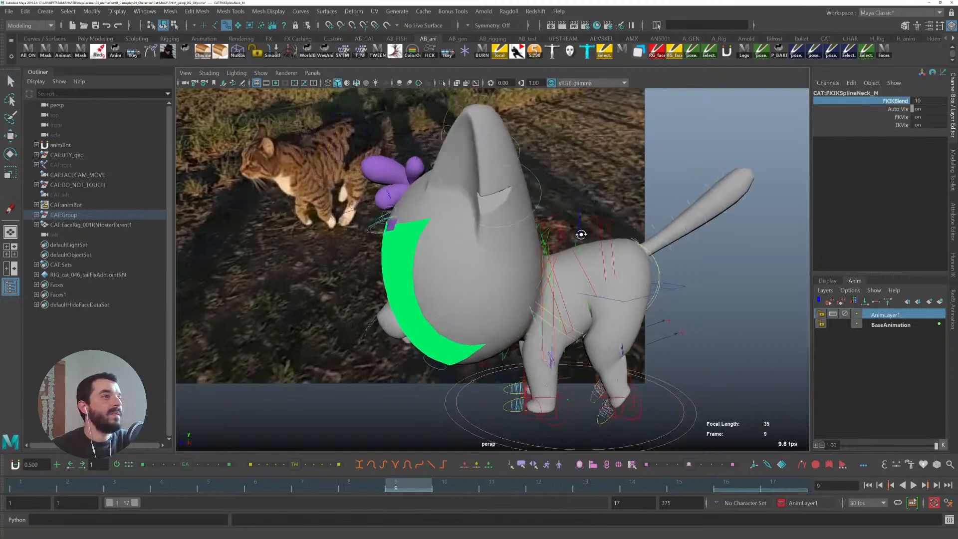
key("q")
left_click(517, 232)
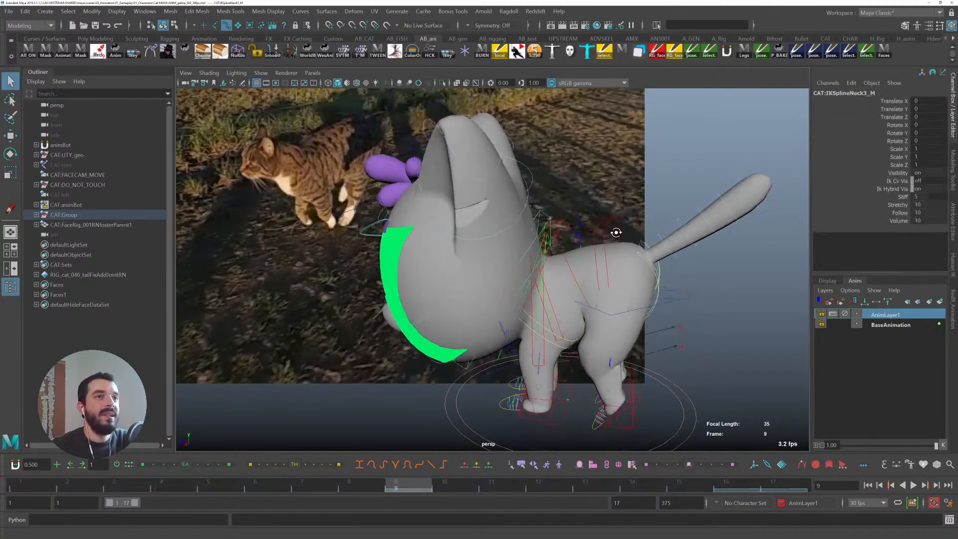
key("alt+v")
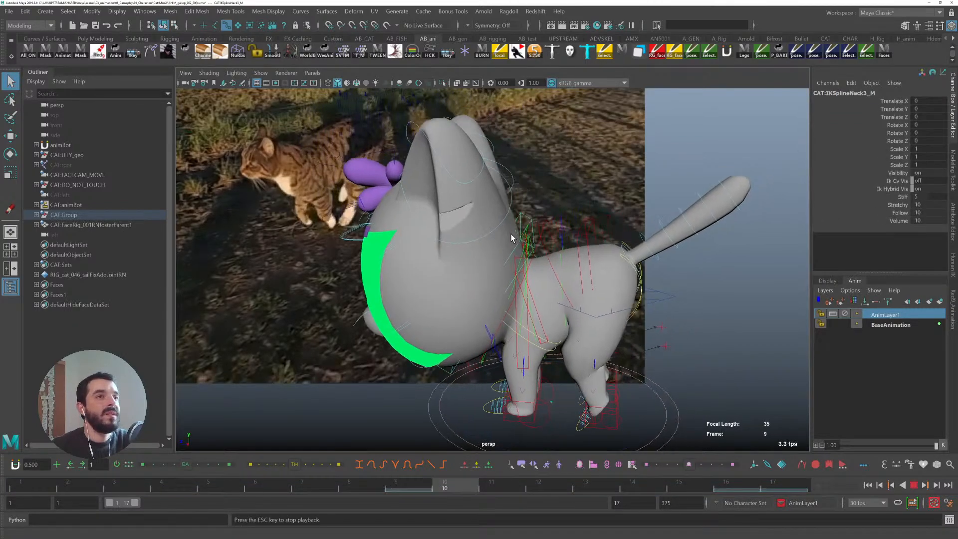
left_click(898, 213)
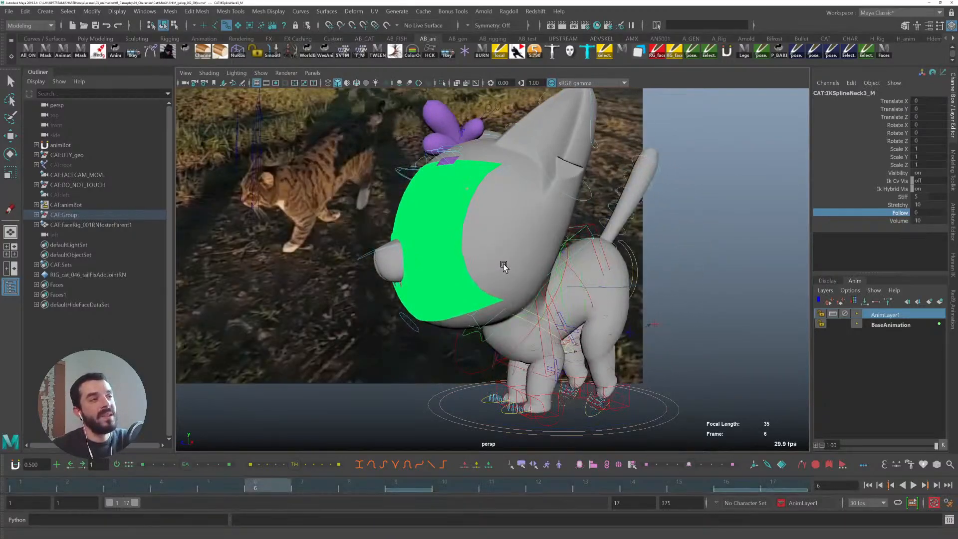
key("Escape")
key("ctrl+z")
- Inspect the rig in wireframe and shaded views from behind, then select the head FK control
mouse_move(481, 285)
left_mouse_down("alt")
mouse_move(385, 248)
mouse_move(398, 173)
left_mouse_up("alt")
key("4")
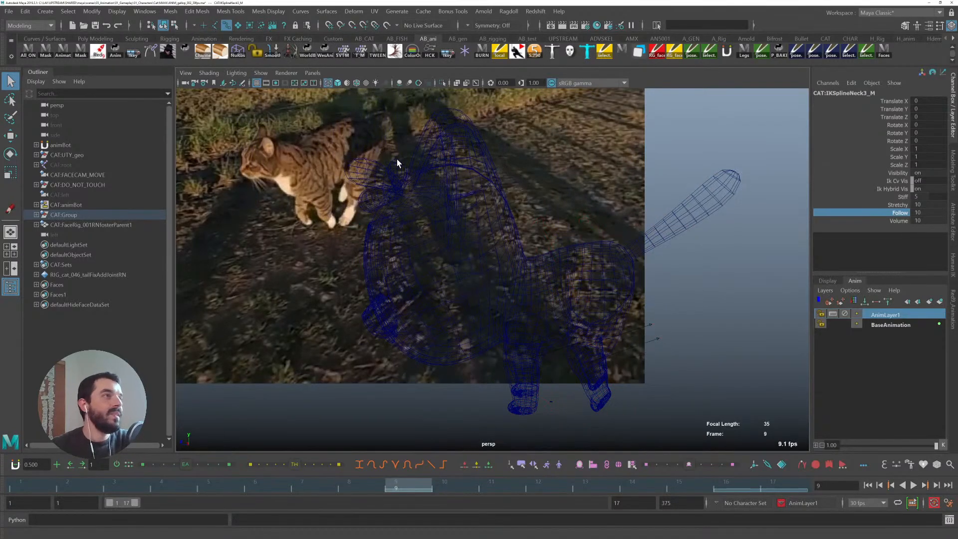
key("5")
right_click_drag(382, 210, 344, 192, "alt")
left_click_drag(345, 192, 424, 199, "alt")
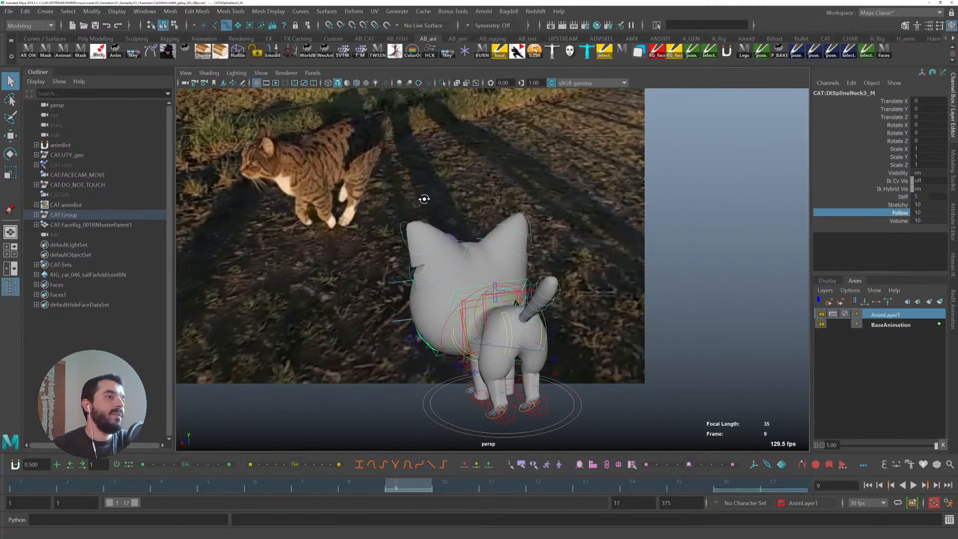
left_click(403, 345)
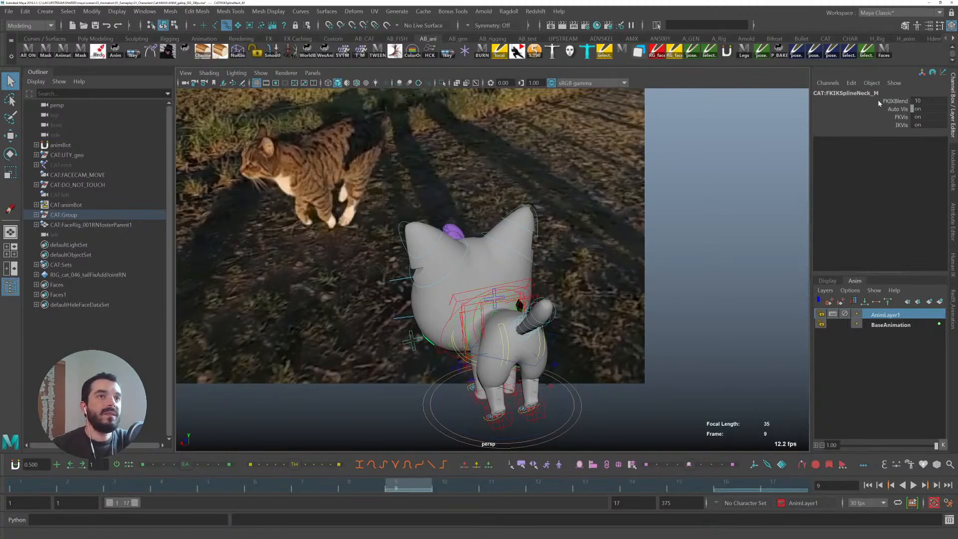
middle_click_drag(504, 178, 106, 193)
left_click(461, 189)
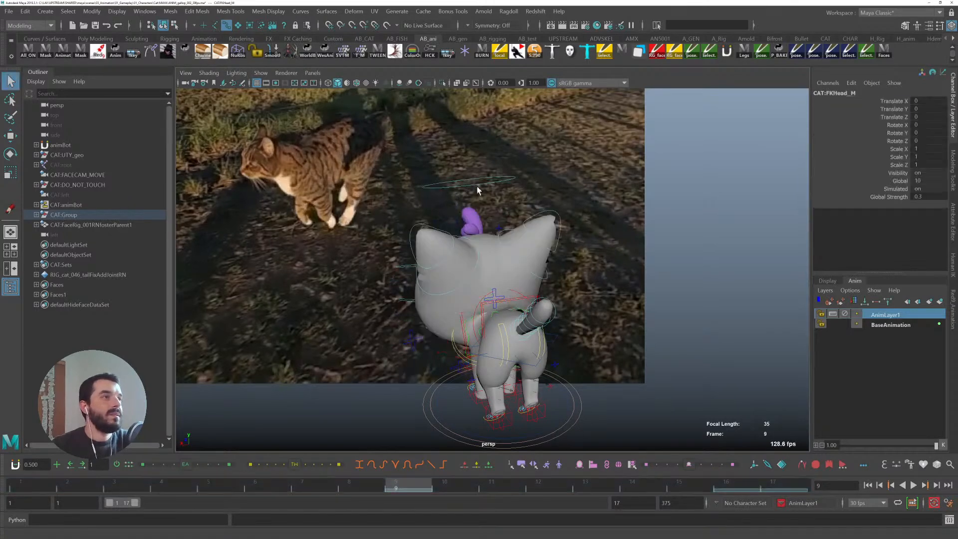
- Review the head's motion from several angles, jumping to frame 1 and playing and stopping the gallop
left_click_drag(409, 234, 549, 252, "alt")
key("e")
left_click_drag(476, 261, 424, 249, "alt")
left_click(34, 486)
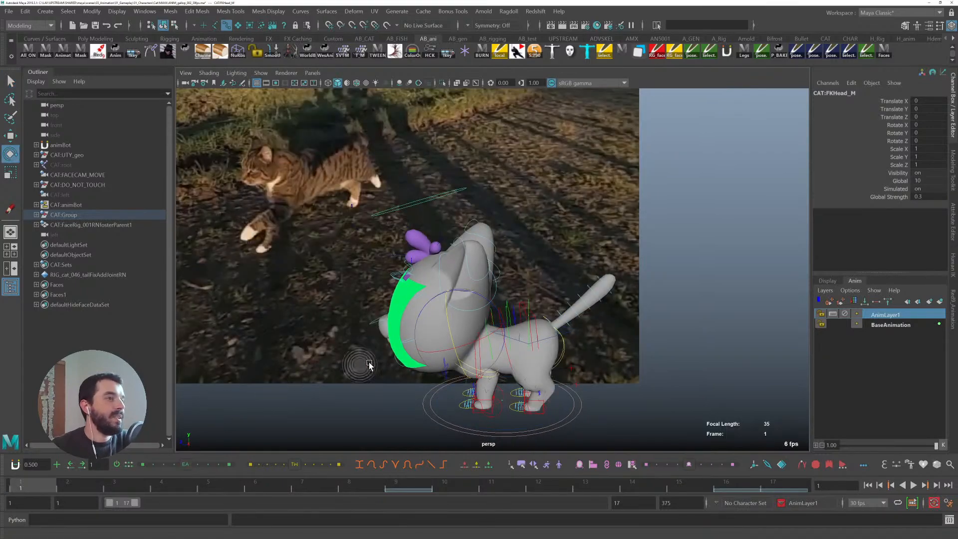
middle_click_drag(346, 366, 403, 323, "alt")
right_click_drag(403, 322, 569, 326, "alt")
key("alt+v")
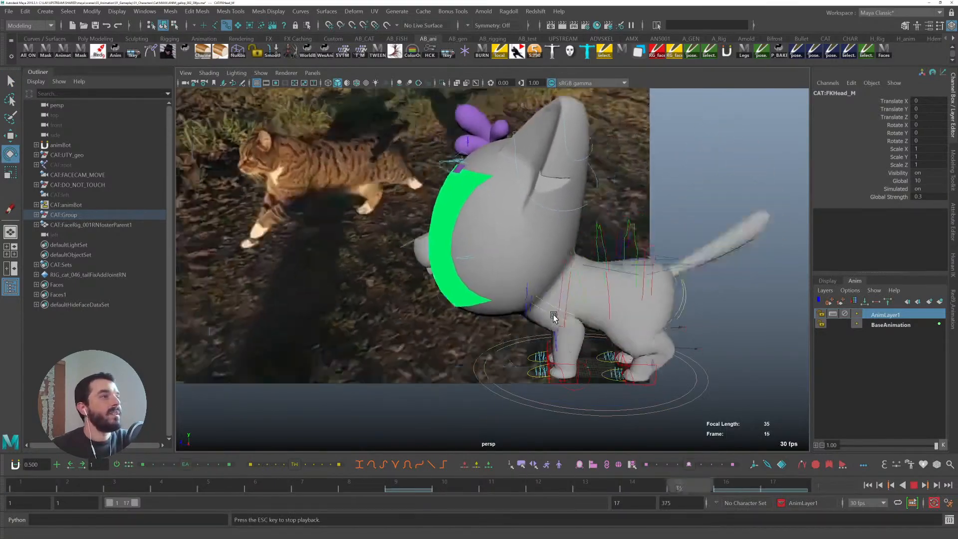
key("alt+v")
middle_click_drag(558, 304, 509, 331, "alt")
key("w")
left_click_drag(466, 304, 491, 302, "alt")
middle_click_drag(492, 302, 426, 321, "alt")
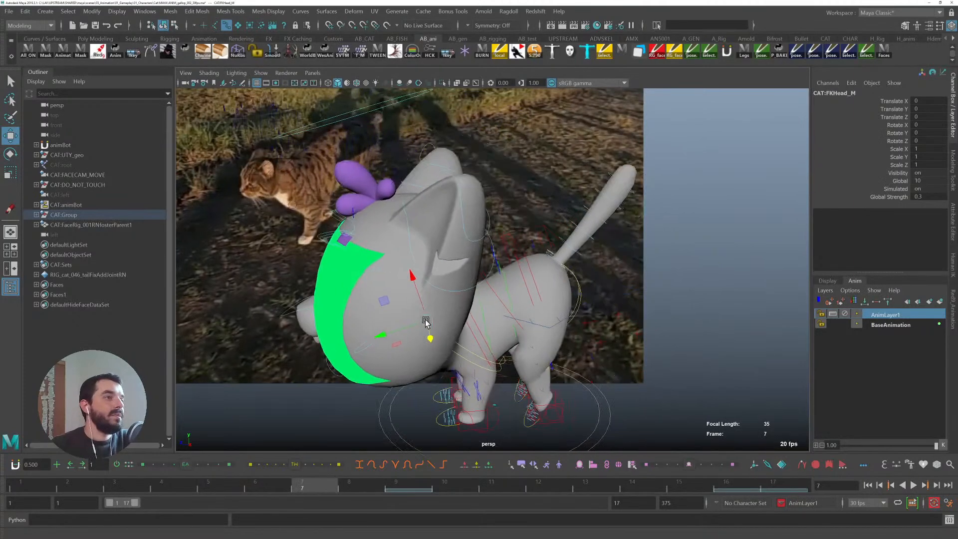
- Turn on wireframe-on-shaded display and scrub the first frames to compare the head against the body
left_click(33, 483)
middle_click_drag(282, 366, 308, 346, "alt")
right_click_drag(308, 346, 441, 357, "alt")
left_click_drag(442, 356, 482, 315, "alt")
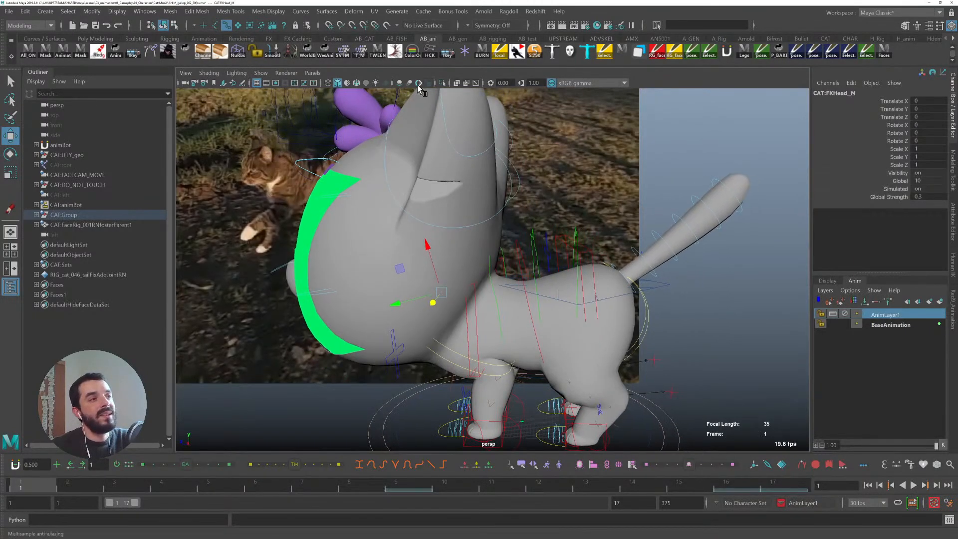
left_click(357, 83)
right_click_drag(473, 341, 555, 355, "alt")
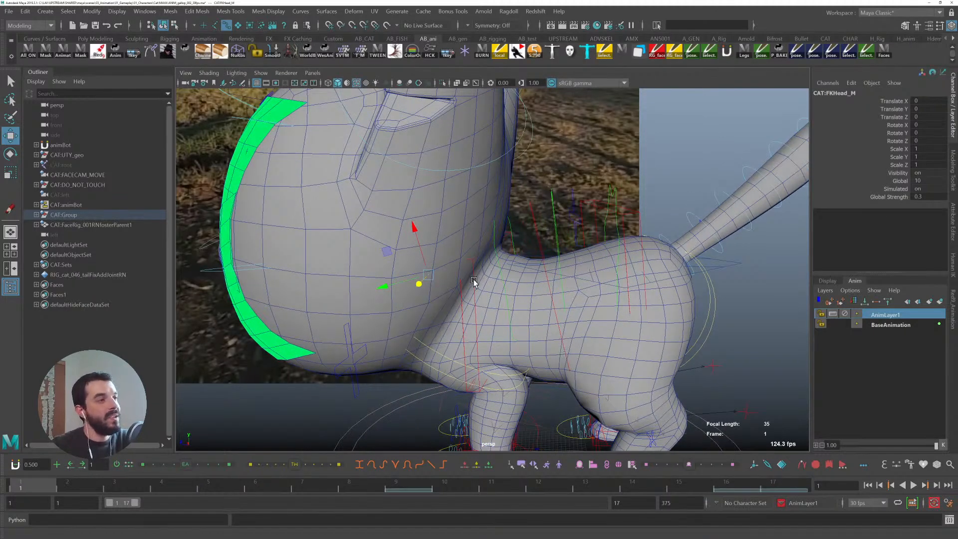
left_click_drag(64, 481, 165, 483)
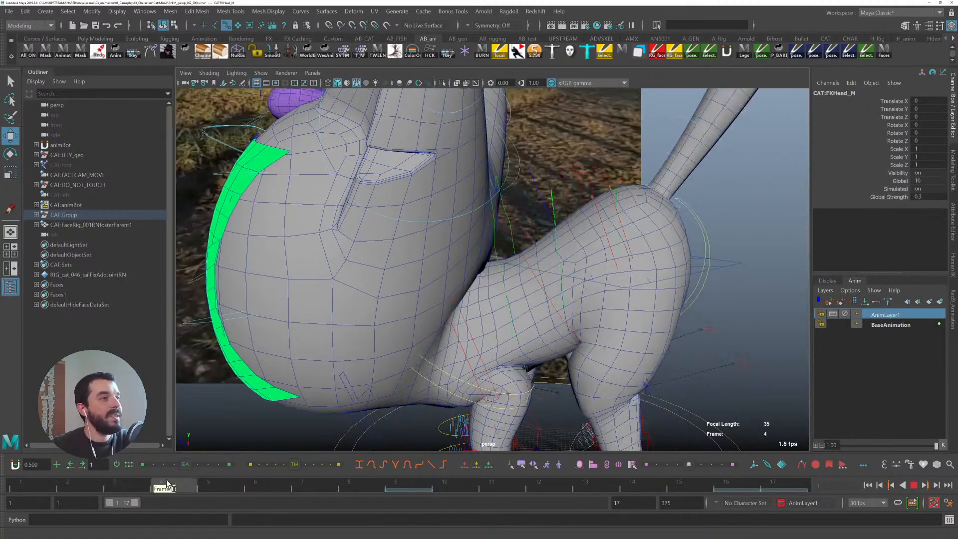
left_click_drag(634, 263, 434, 286, "alt")
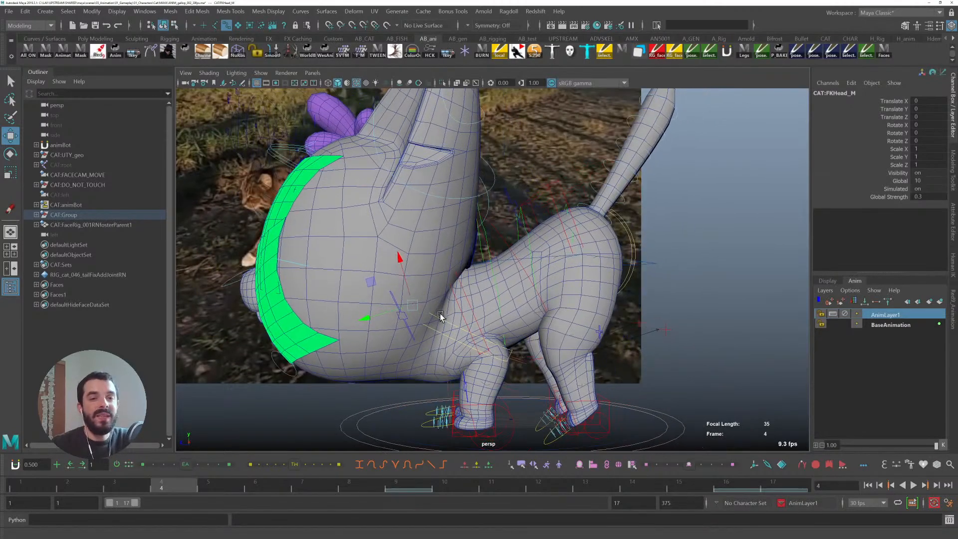
left_click(29, 487)
right_click_drag(588, 292, 319, 277, "alt")
middle_click_drag(430, 279, 498, 325, "alt")
left_click_drag(498, 325, 481, 341, "alt")
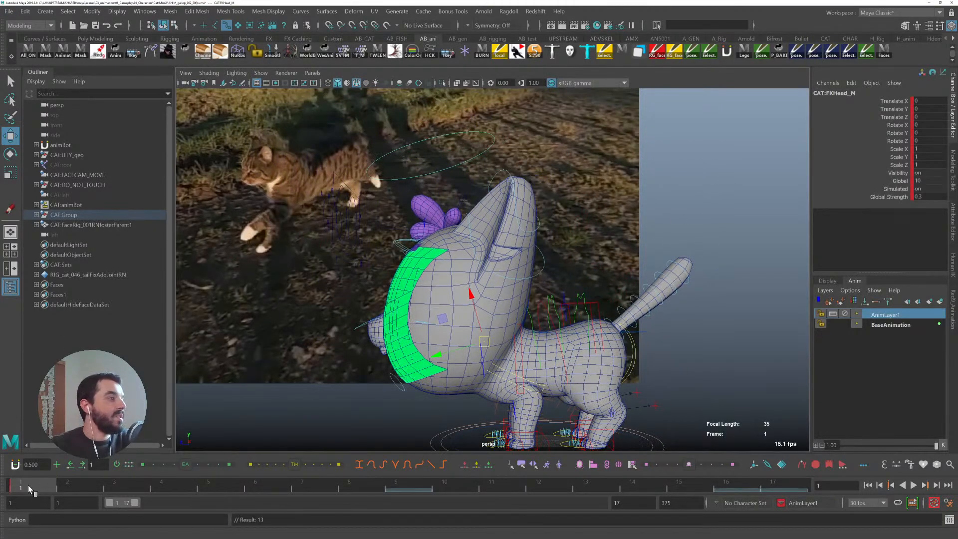
- Offset the head FK control at frame 1 to about -3.5 in Translate X and 1.9 in Translate Y
key("alt+v")
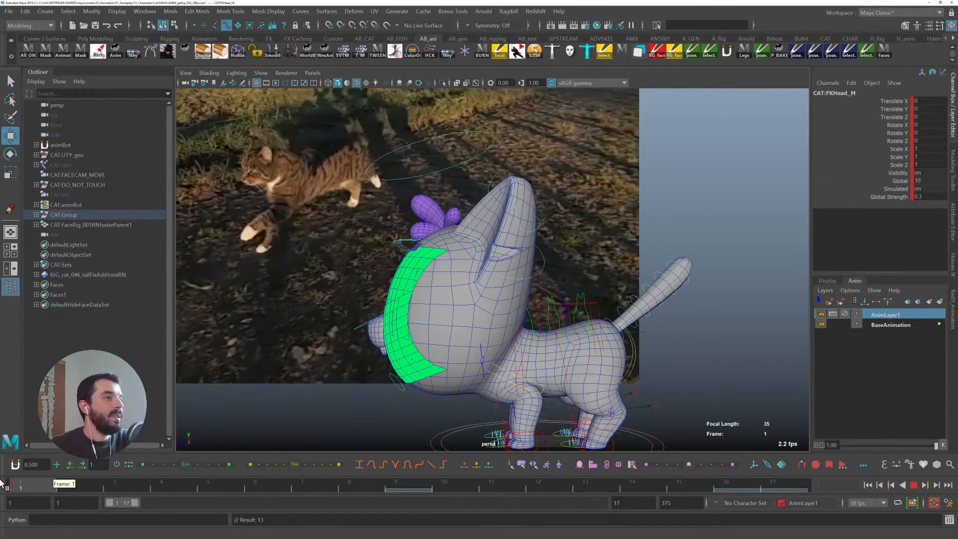
left_click_drag(449, 320, 454, 332)
key("e")
middle_click_drag(471, 353, 441, 337, "alt")
scroll(441, 337, "up", 1)
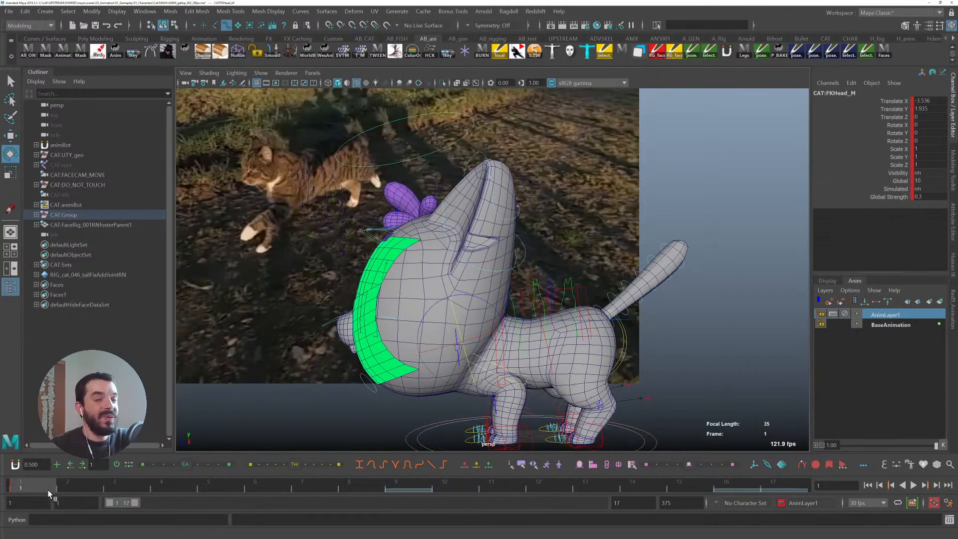
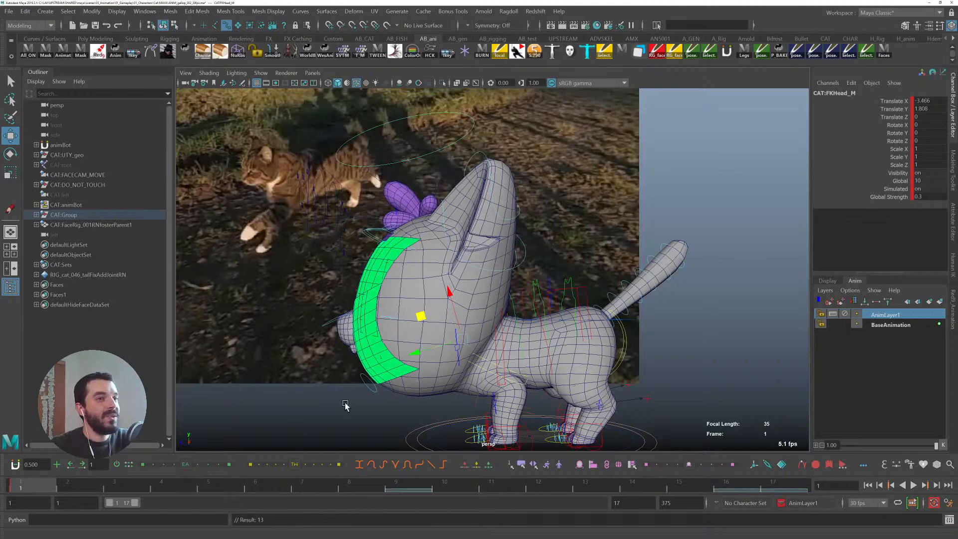
- Select the spine IK control and scrub the gallop from frame 1 through frame 17 and back
key("q")
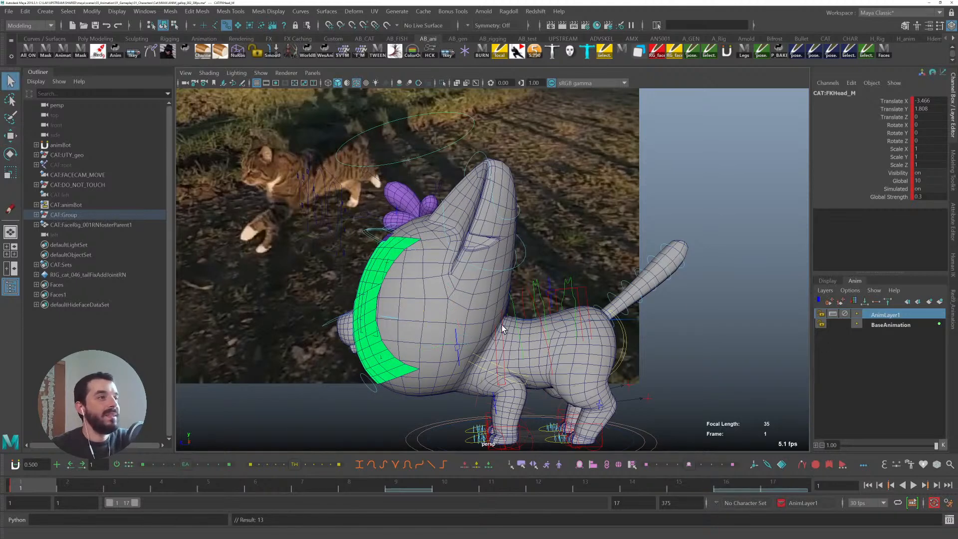
left_click(502, 322)
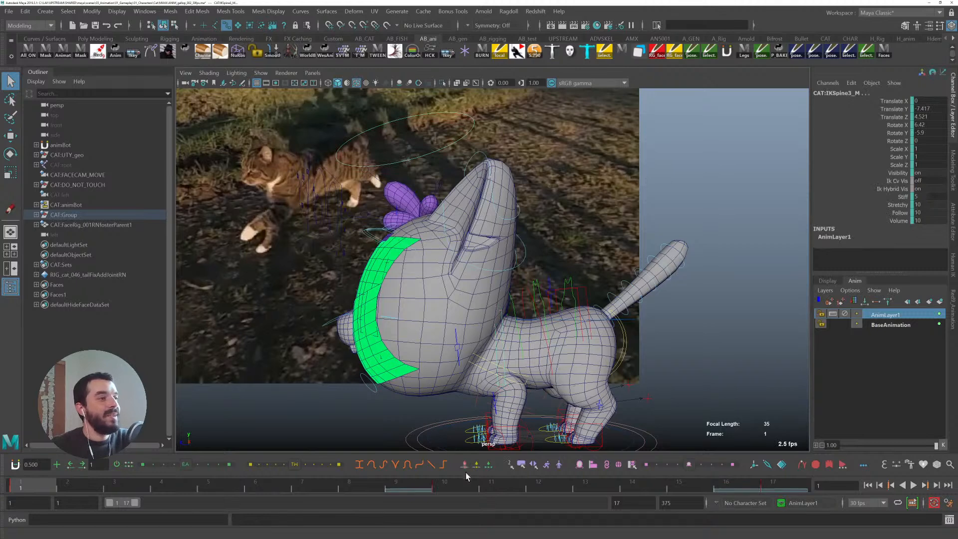
left_click_drag(149, 488, 247, 484)
left_click_drag(375, 493, 670, 488)
left_click(764, 483)
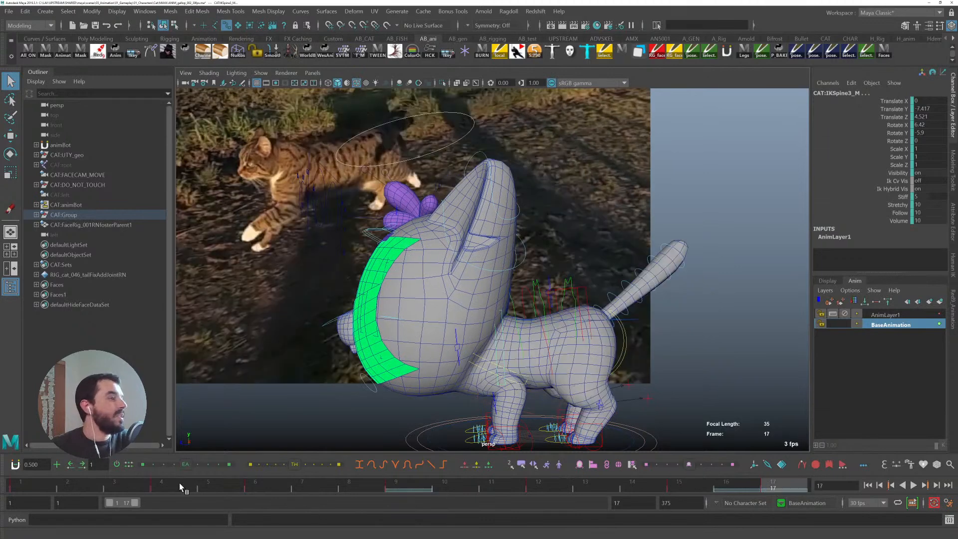
left_click(21, 482)
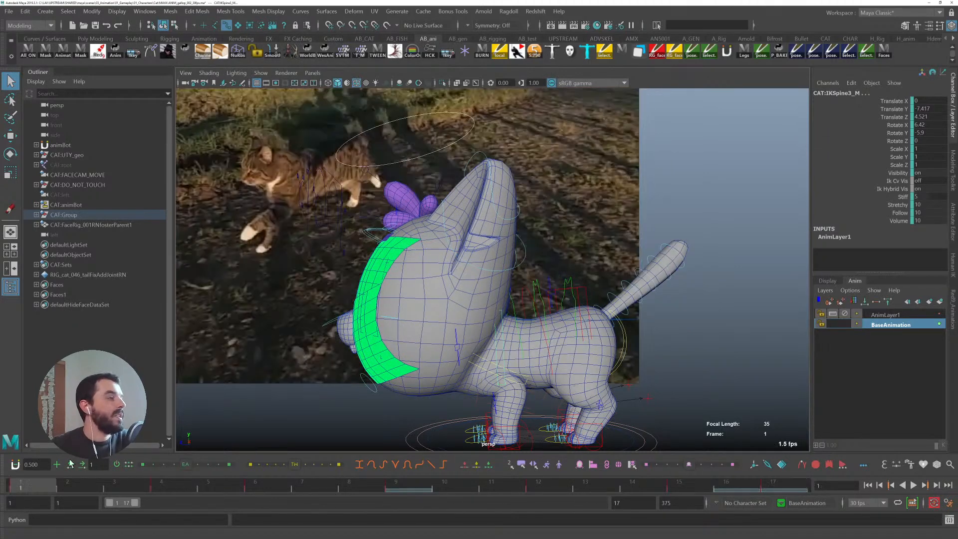
- Select the head FK control and jump across several timeline frames to review its motion, ending at frame 1
left_click(347, 343)
left_click(168, 486)
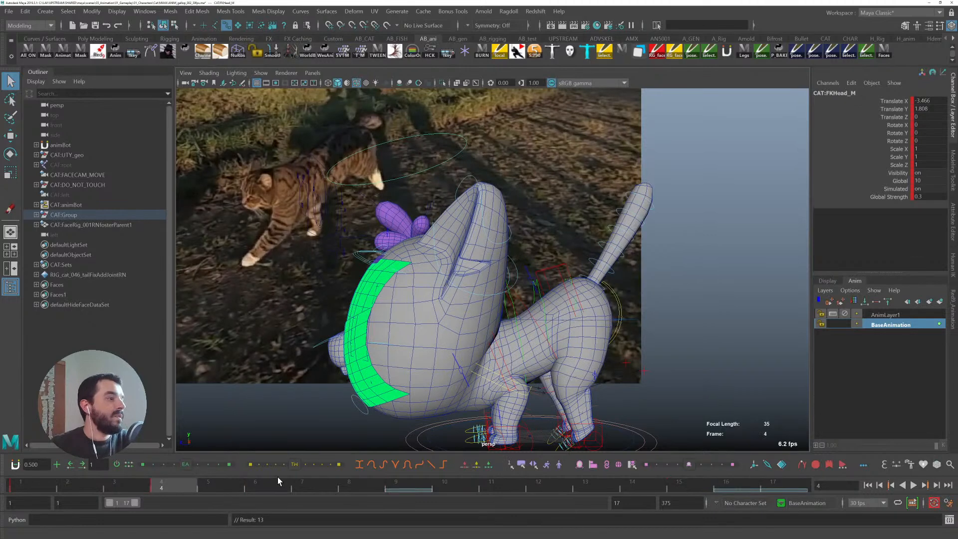
left_click(278, 482)
left_click(398, 487)
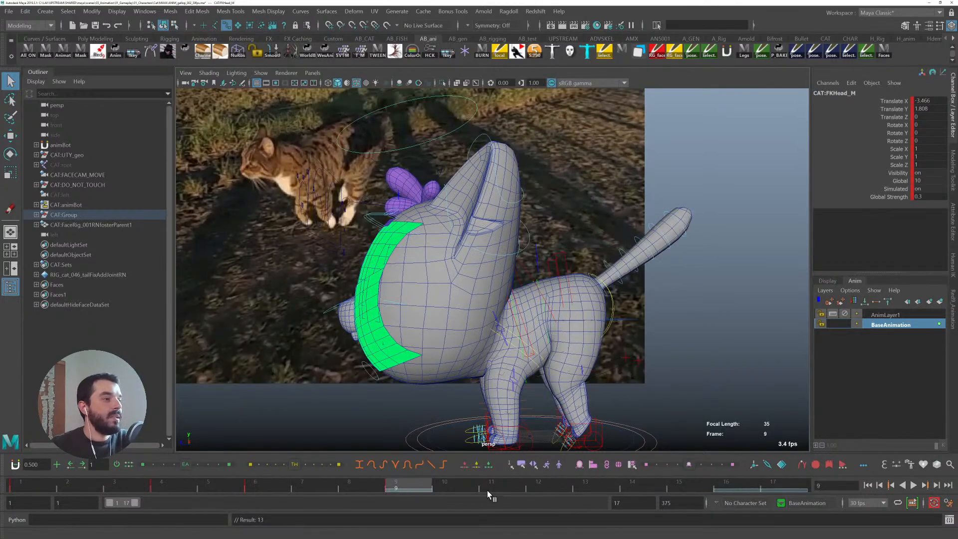
left_click(536, 487)
left_click(689, 493)
left_click(775, 483)
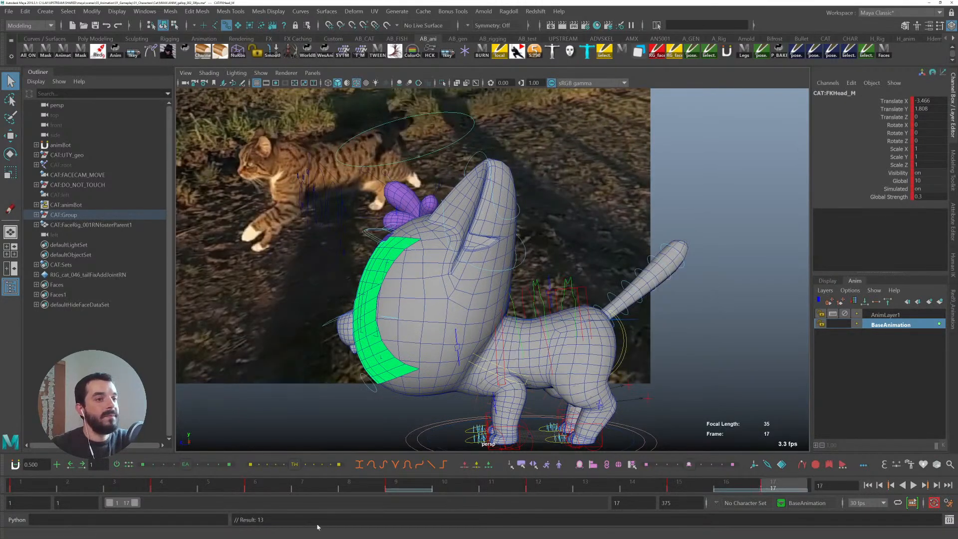
left_click(43, 487)
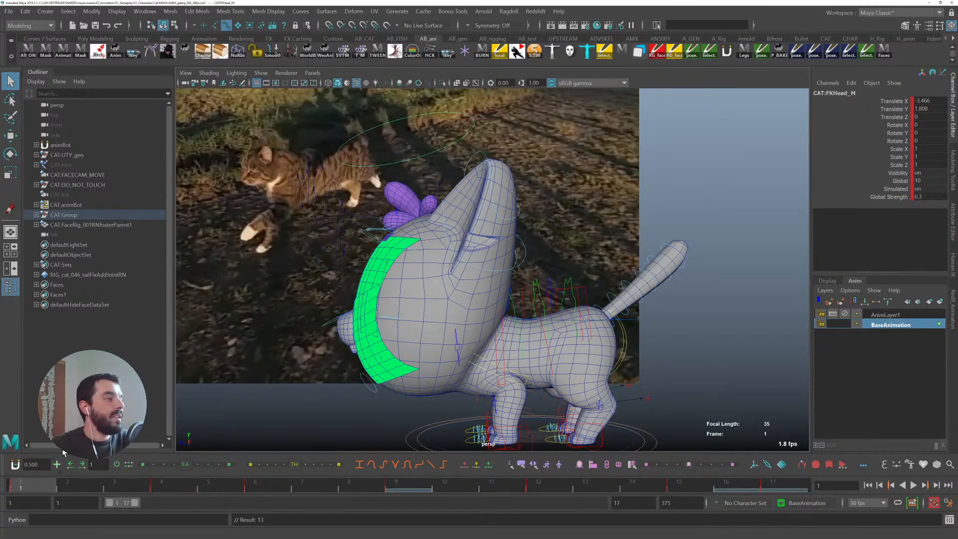
- Step to frame 4 and nudge the head FK control slightly upward with the Move tool
key("period")
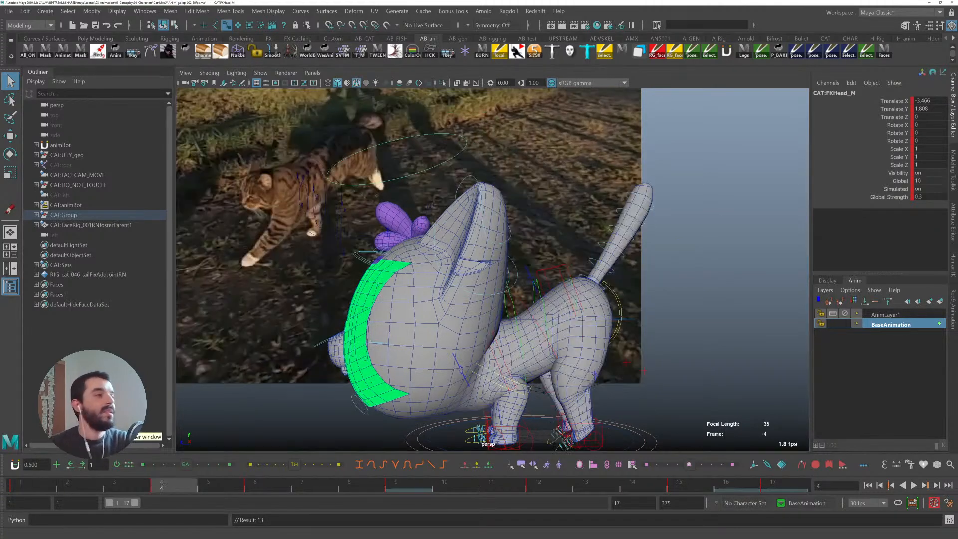
key("w")
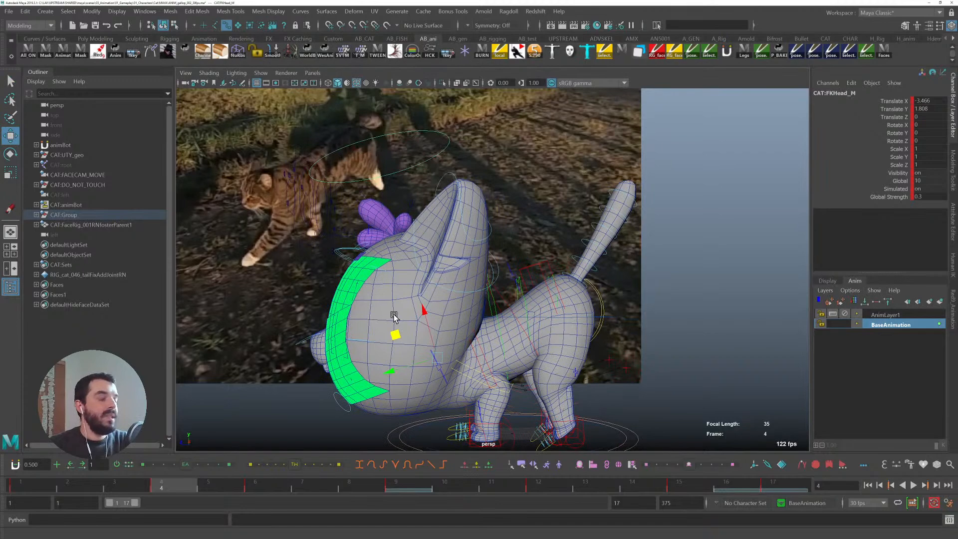
key("e")
key("comma")
key("period")
key("w")
left_click_drag(395, 335, 399, 324)
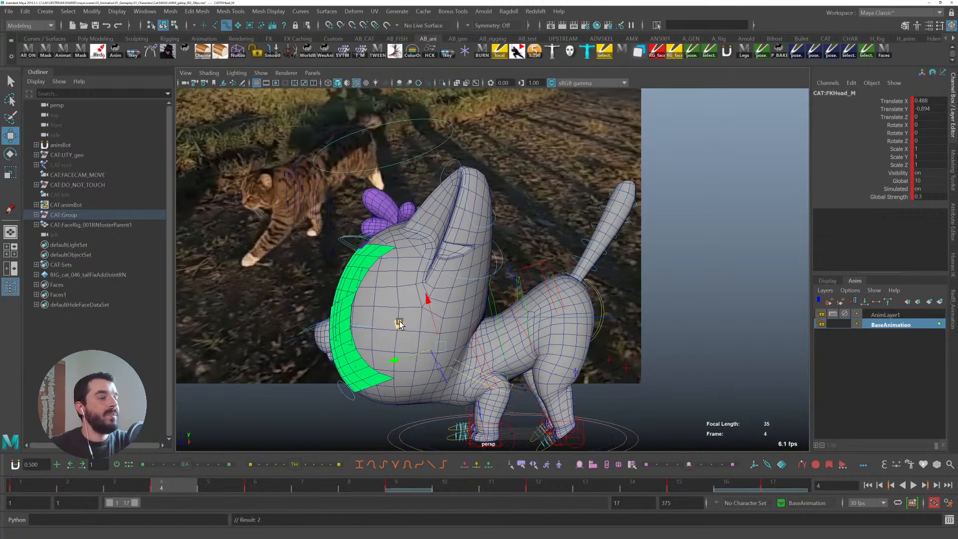
- Step back and forth through the head keys and nudge the head FK control upward at frame 6
key("comma")
key("period")
key("comma")
key("period")
key("comma")
key("period")
key("period")
key("comma")
key("comma")
key("period")
- Step through the head keys again and nudge the head FK control slightly down at a later key
key("period")
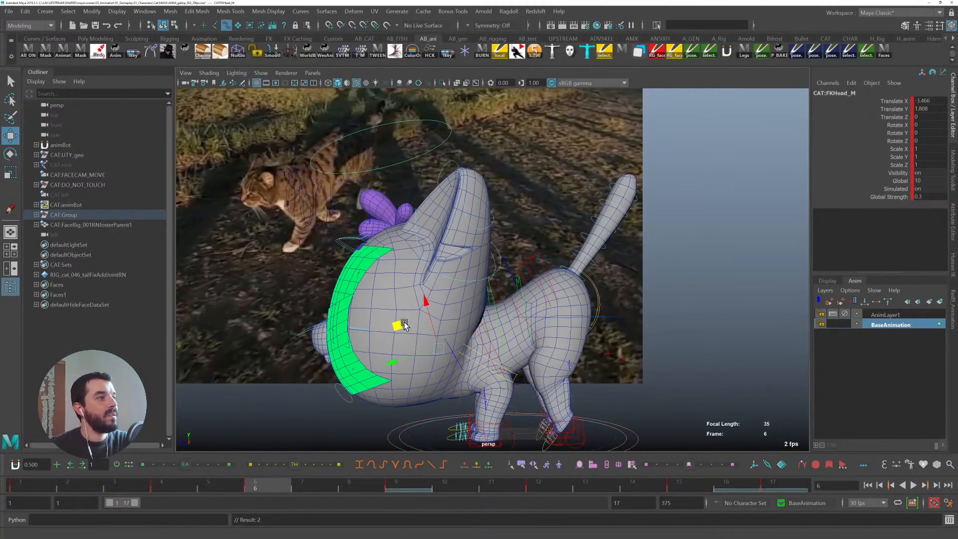
left_click_drag(399, 327, 402, 323)
key("comma")
key("comma")
key("period")
key("period")
key("comma")
key("comma")
key("period")
- Clear the key at frame 9 on the time slider and move the head FK control up into a new pose there
key("period")
key("period")
key("comma")
key("period")
key("comma")
key("period")
key("comma")
left_click_drag(406, 299, 405, 305)
key("comma")
key("period")
right_click(415, 488)
left_click(443, 351)
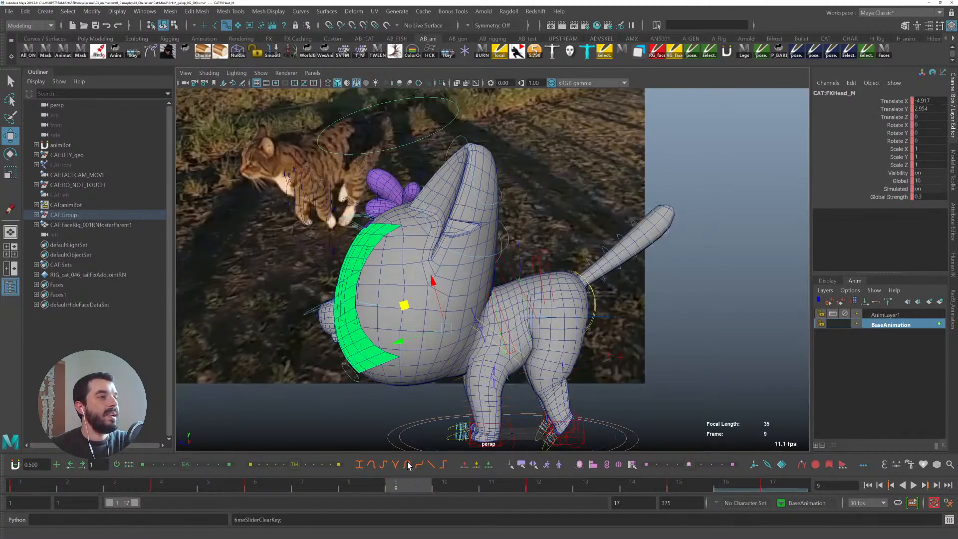
left_click_drag(405, 306, 420, 294)
- Step through the keys to frame 15 and offset the head FK control to about -2.8 Translate X, 1.6 Translate Y
key("comma")
key("period")
key("period")
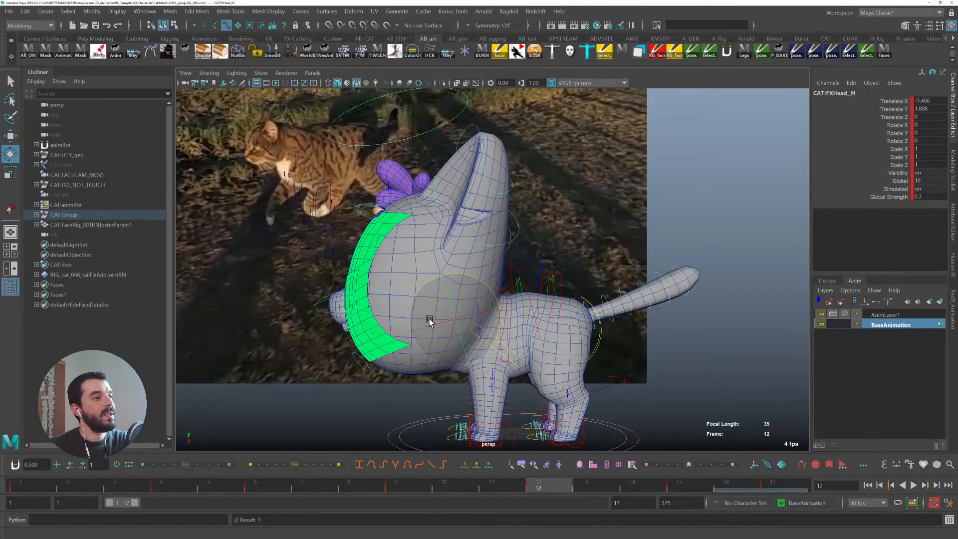
key("period")
key("comma")
key("comma")
key("period")
key("period")
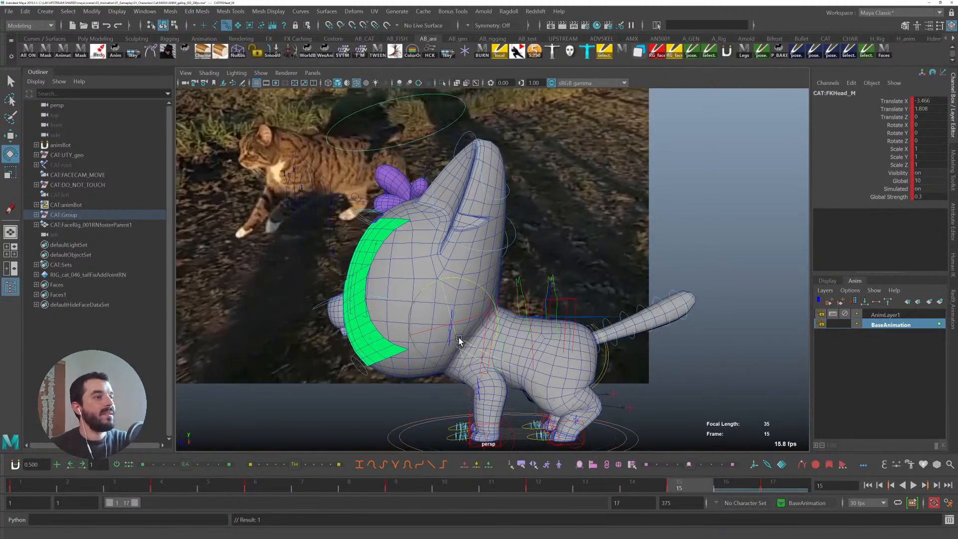
key("w")
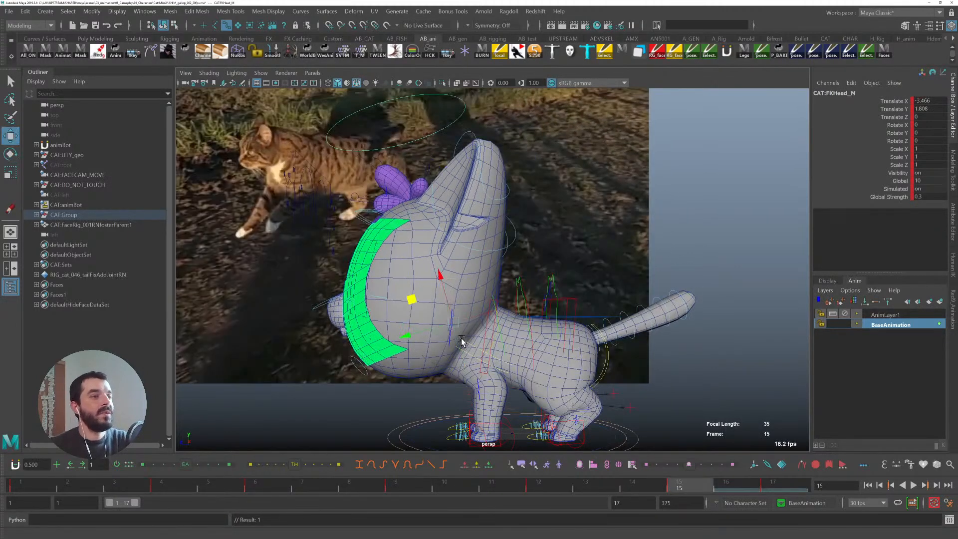
left_click_drag(416, 301, 415, 299)
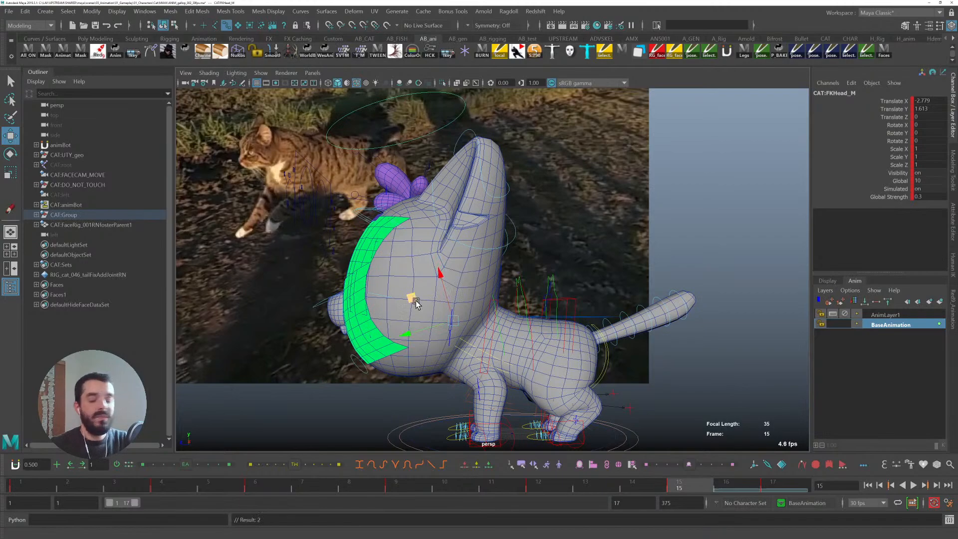
- Step through the remaining head keys, then play and stop the gallop to review the head
key("comma")
key("comma")
key("period")
key("period")
key("period")
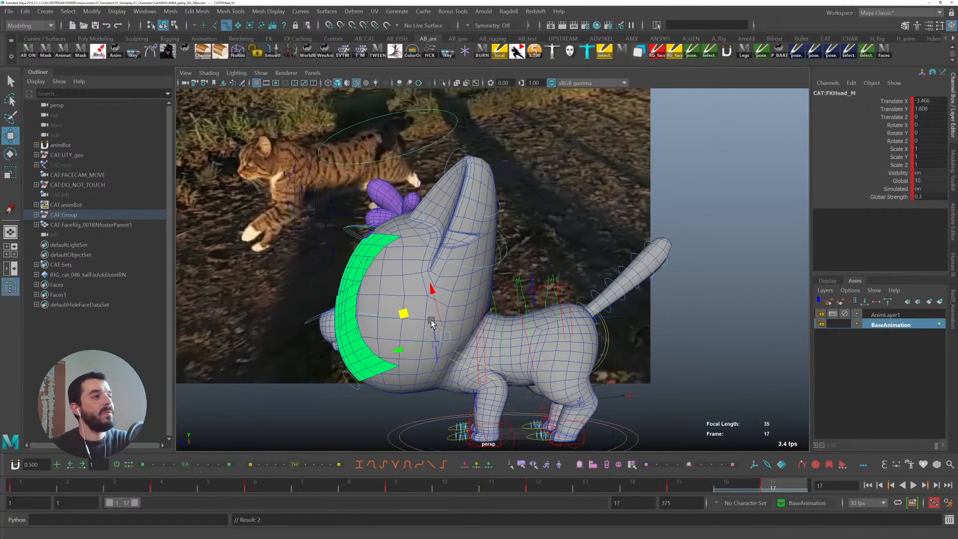
key("alt+v")
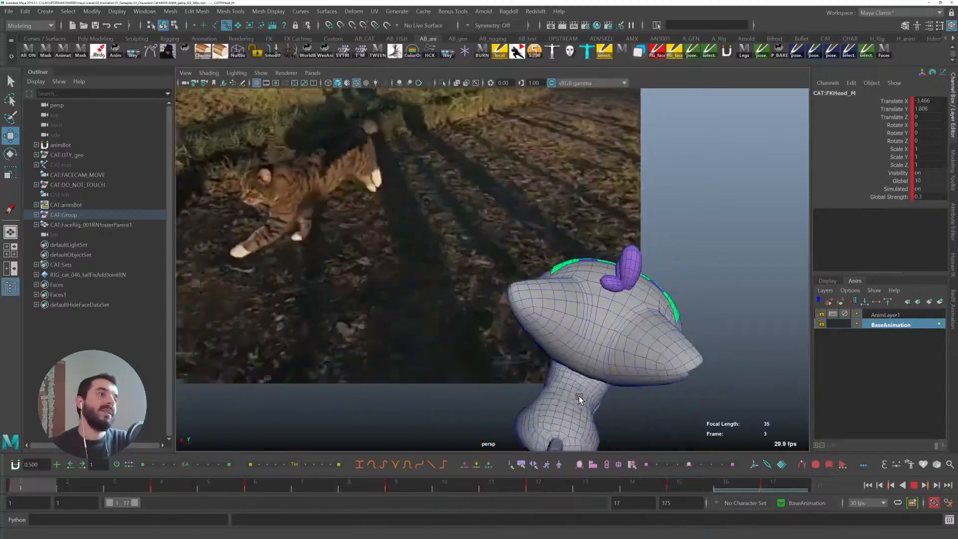
key("alt+v")
- Switch the viewport to the top view, play and stop the gallop, and return to frame 1
key("space")
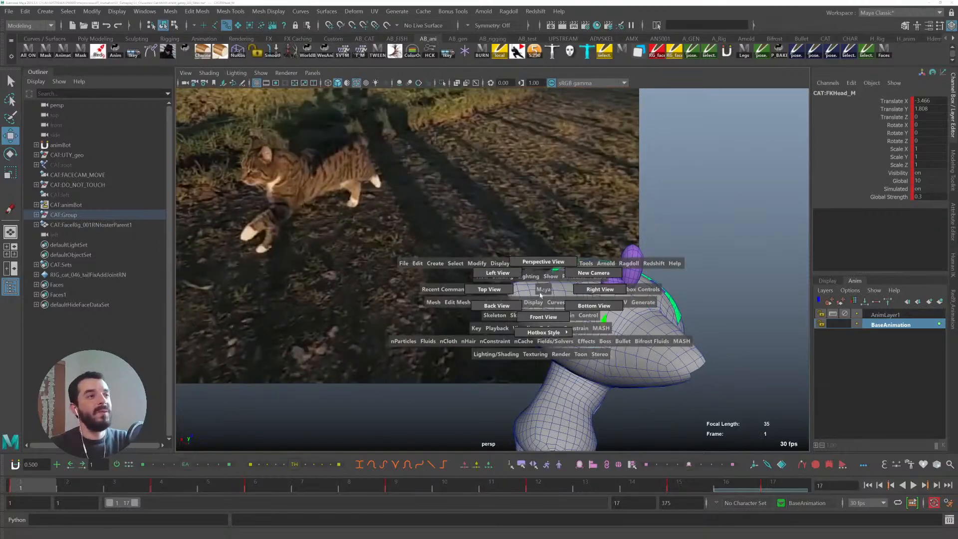
left_click(504, 296)
key("alt+v")
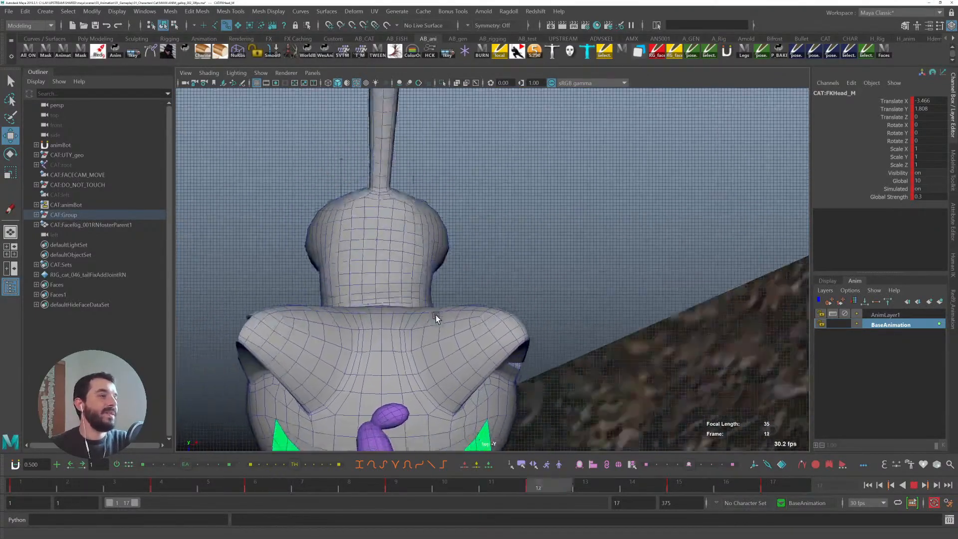
key("alt+v")
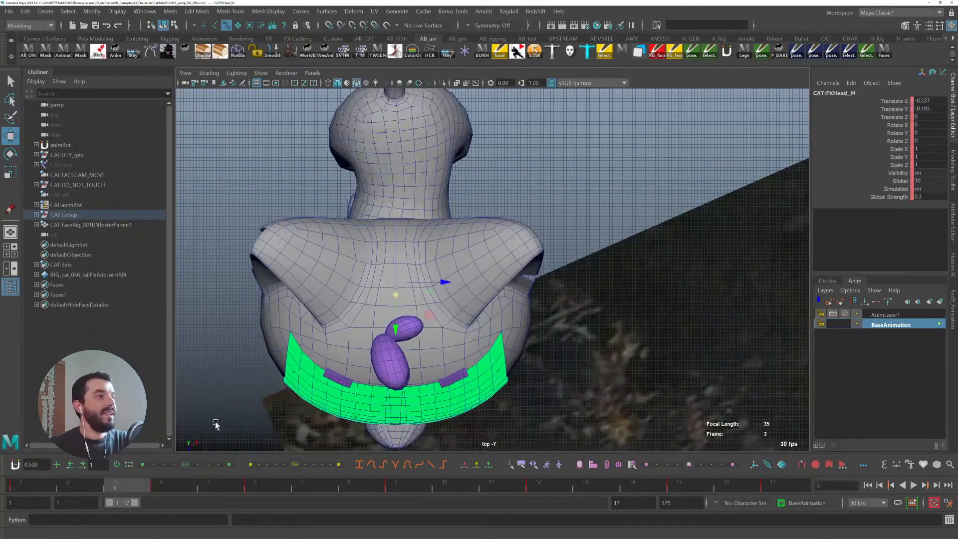
left_click_drag(84, 482, 41, 479)
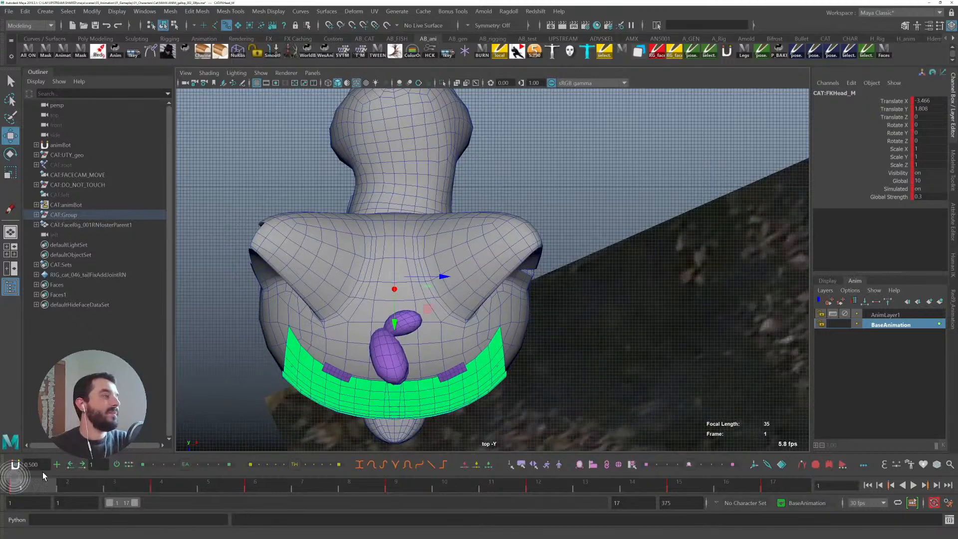
- Add a new animation layer above AnimLayer1 and offset the head FK control at frame 9 to about -1.98 Translate Z
left_click(893, 316)
left_click(941, 301)
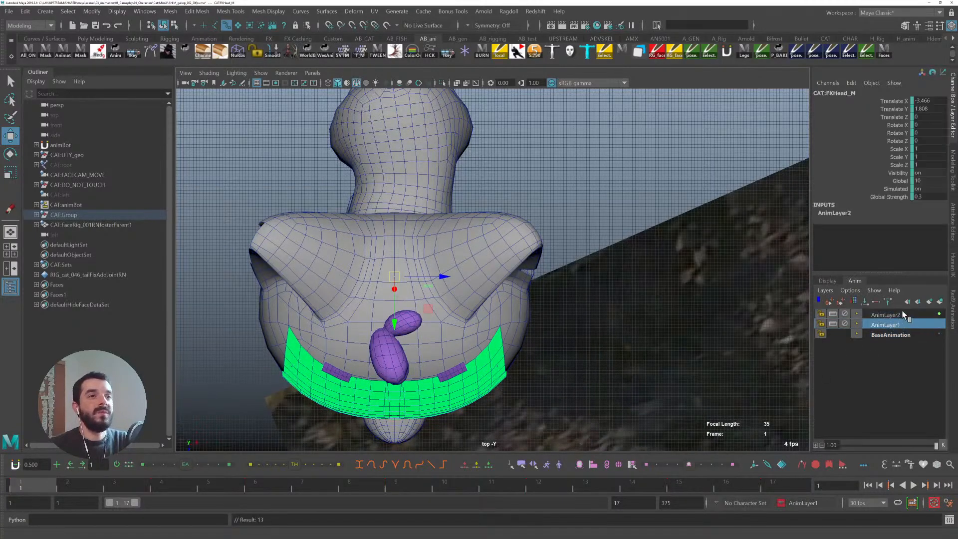
left_click_drag(81, 492, 428, 488)
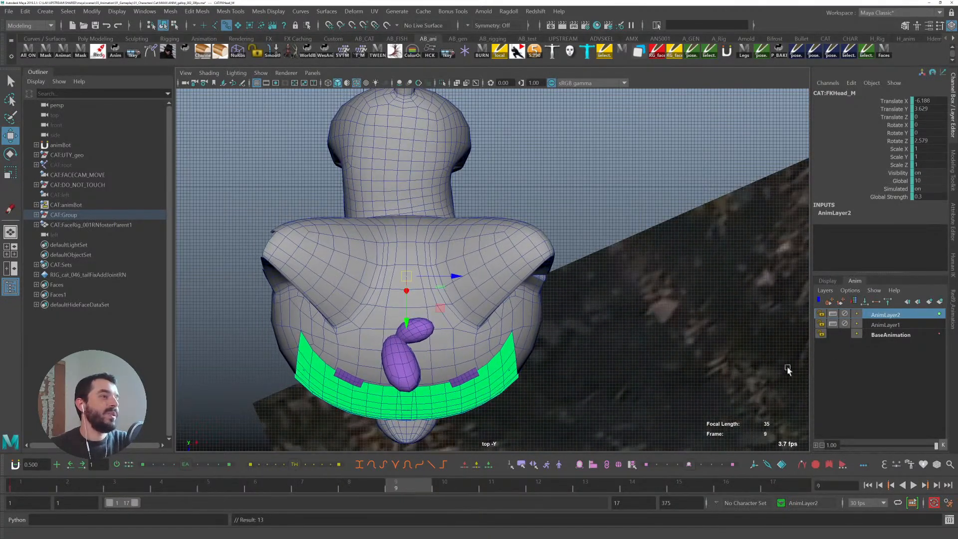
left_click_drag(454, 278, 451, 279)
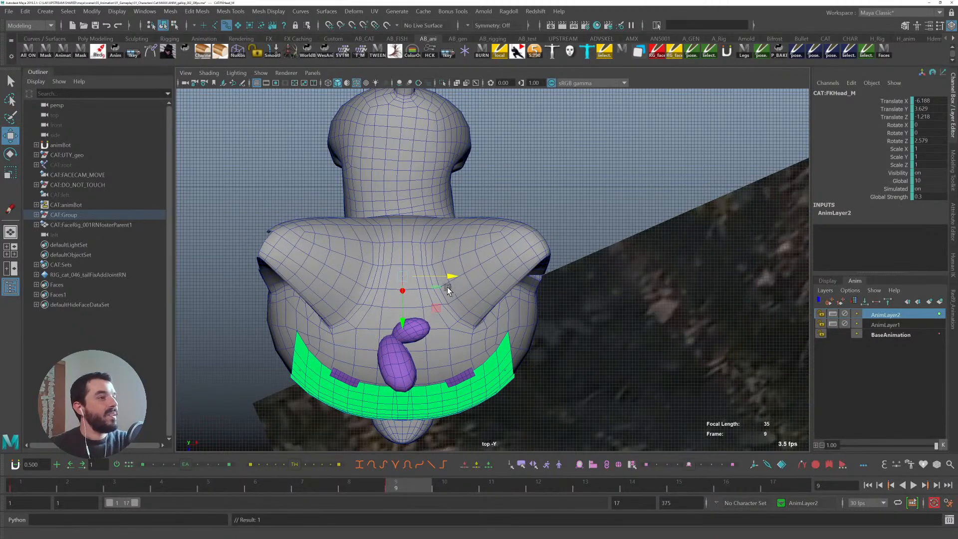
left_click_drag(449, 274, 442, 302)
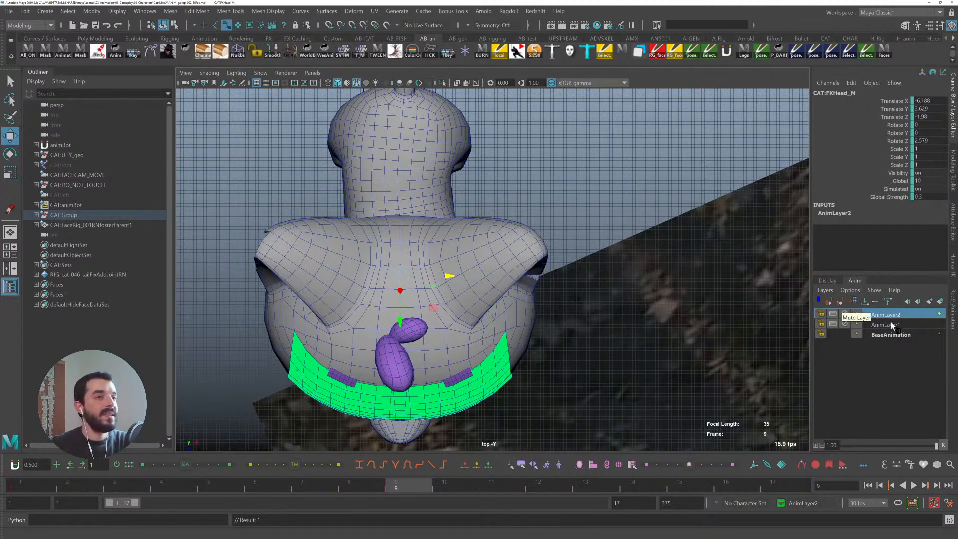
- Select the objects of AnimLayer1, then the objects of AnimLayer2
right_click(907, 325)
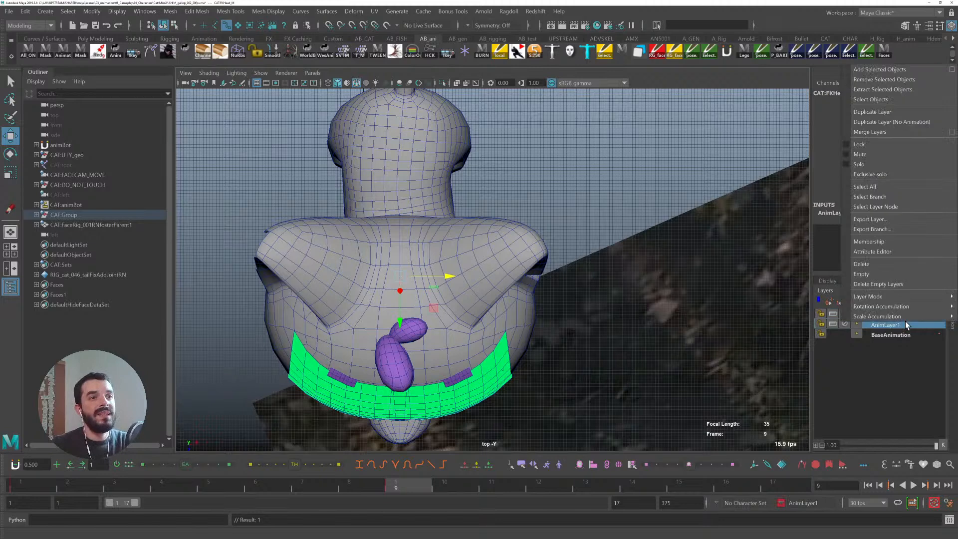
left_click(873, 97)
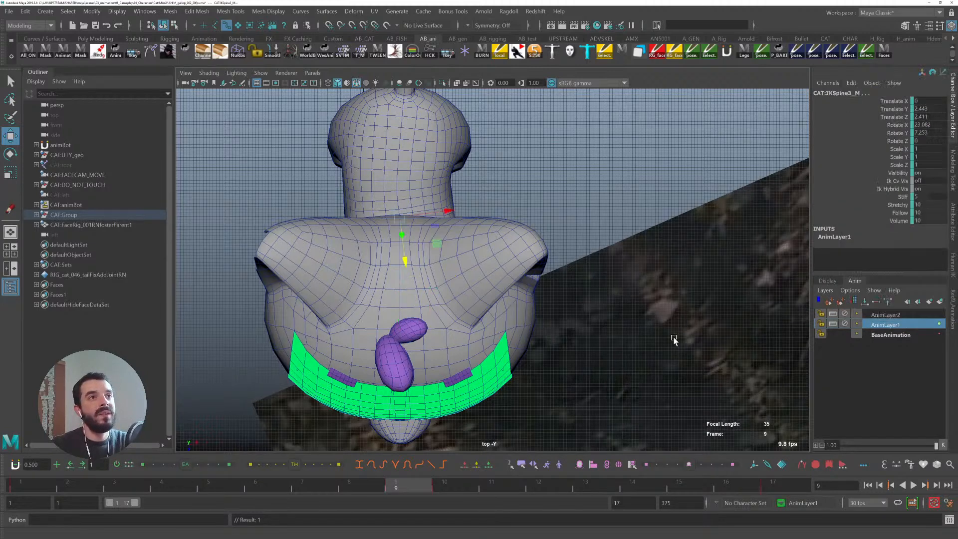
right_click(894, 313)
left_click(859, 98)
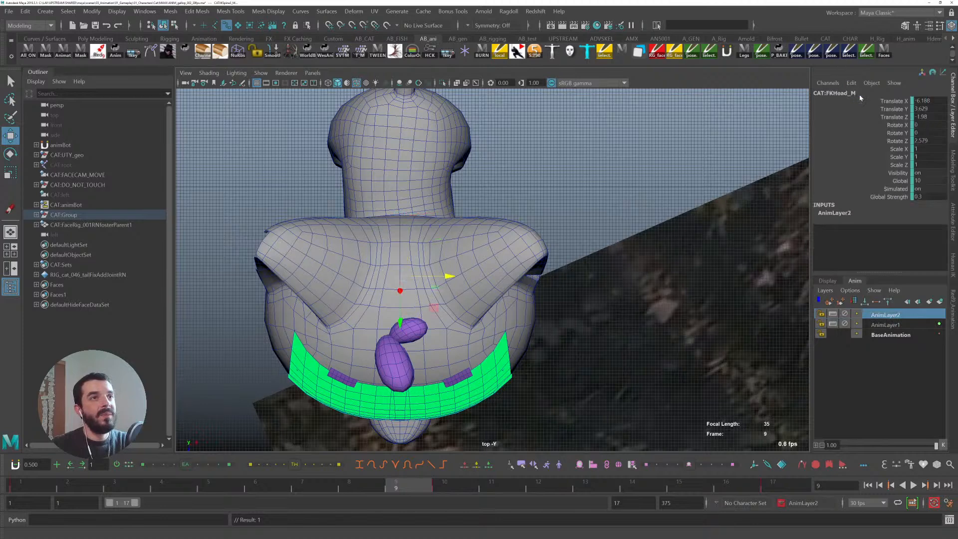
- Highlight frames 9 to 10 on the timeline, then play and stop the gallop from frame 17
left_click(399, 483, "shift")
left_click_drag(400, 483, 438, 488)
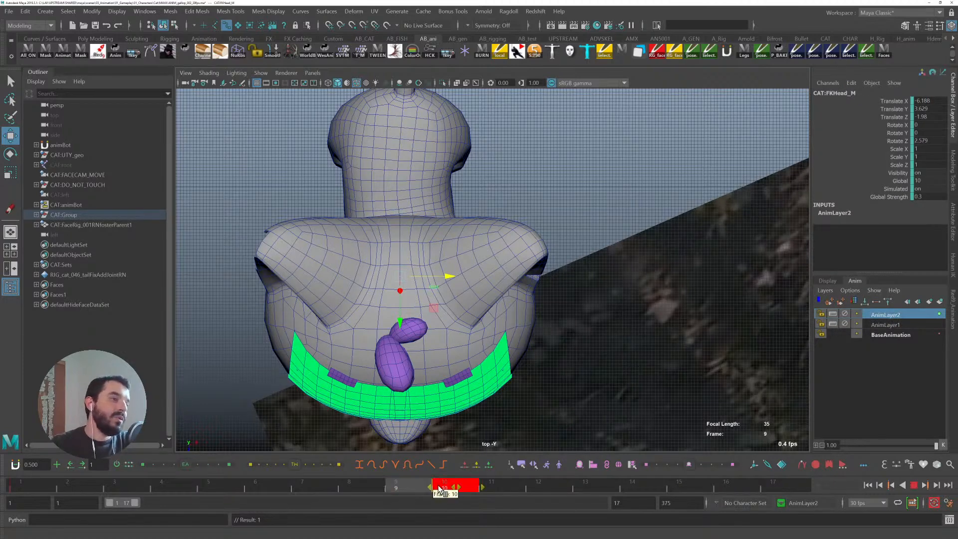
left_click(794, 483)
key("alt+v")
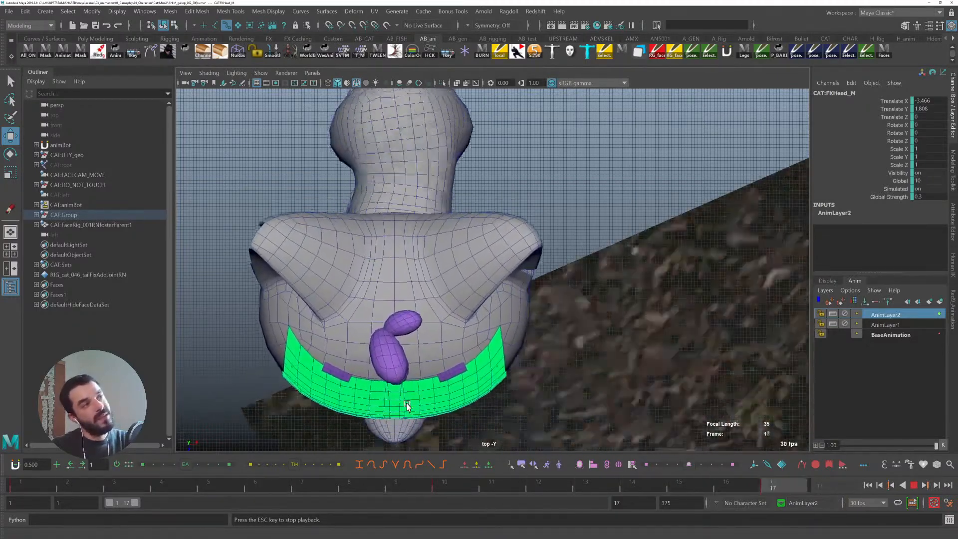
key("Escape")
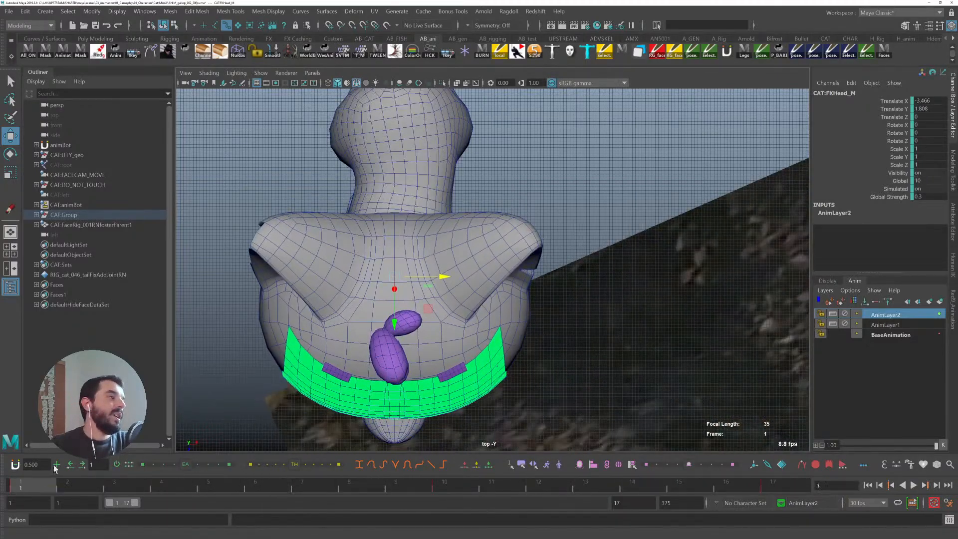
- Rotate the head FK control at frame 1 to about 1.5 in Rotate X, then scrub the cycle to frame 10
key("e")
left_click_drag(415, 236, 415, 238)
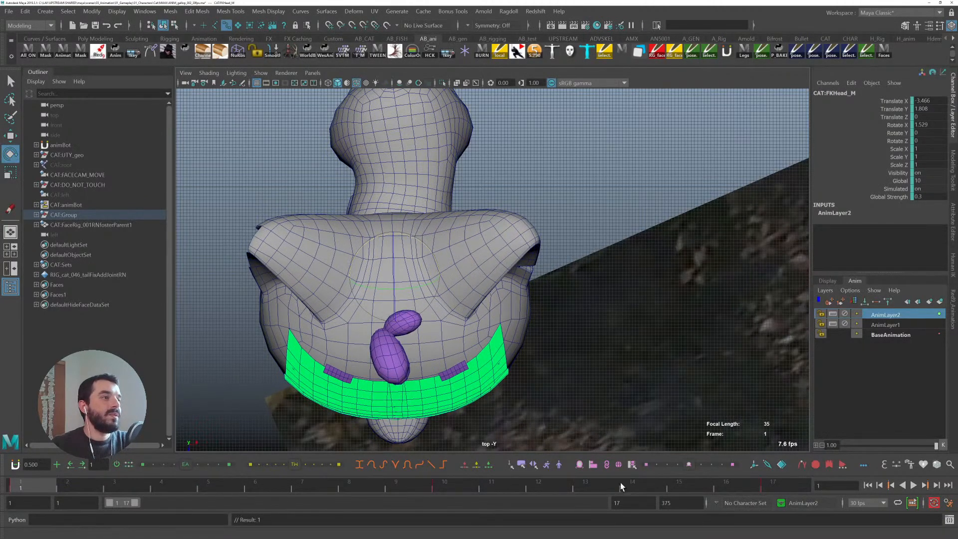
left_click_drag(55, 483, 776, 485)
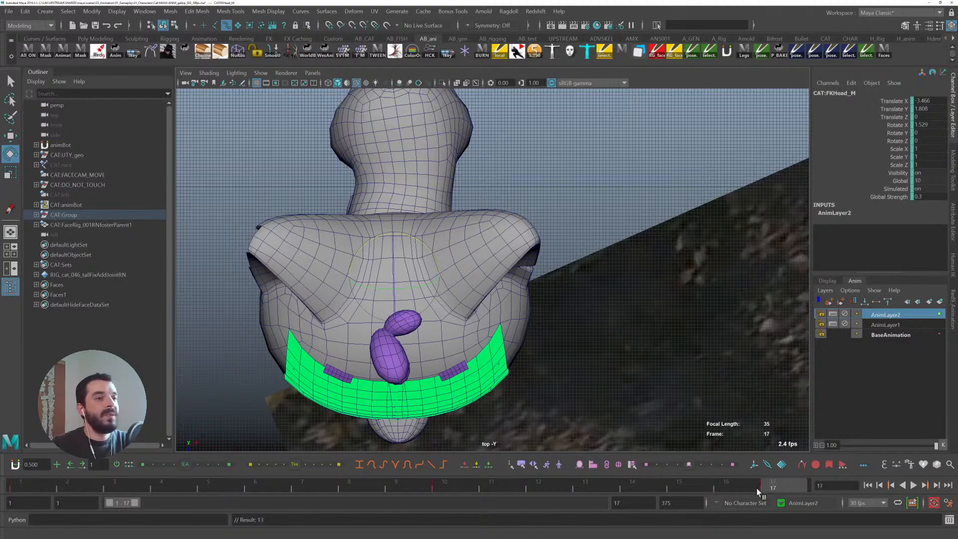
left_click(441, 486)
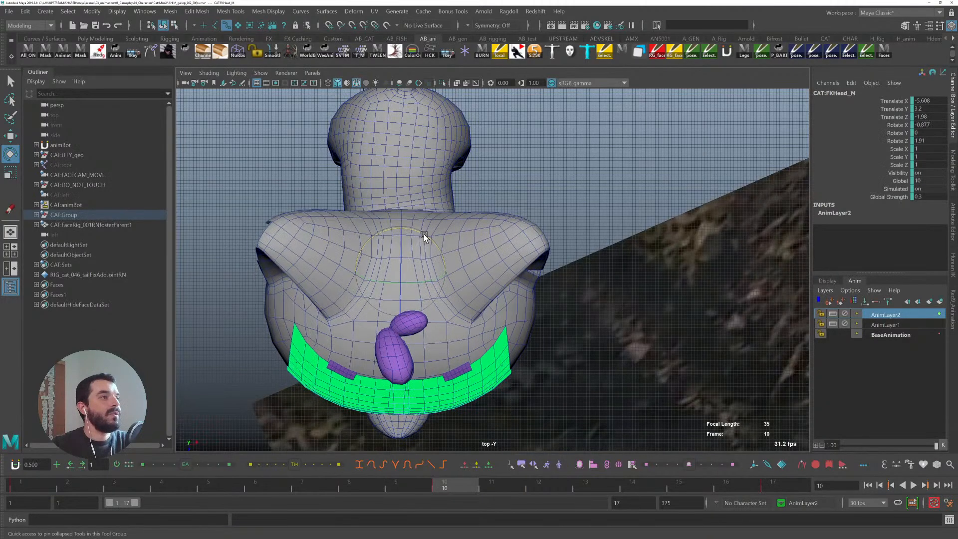
- Play the gallop cycle and view the cat from a perspective angle beside the reference footage
key("alt+v")
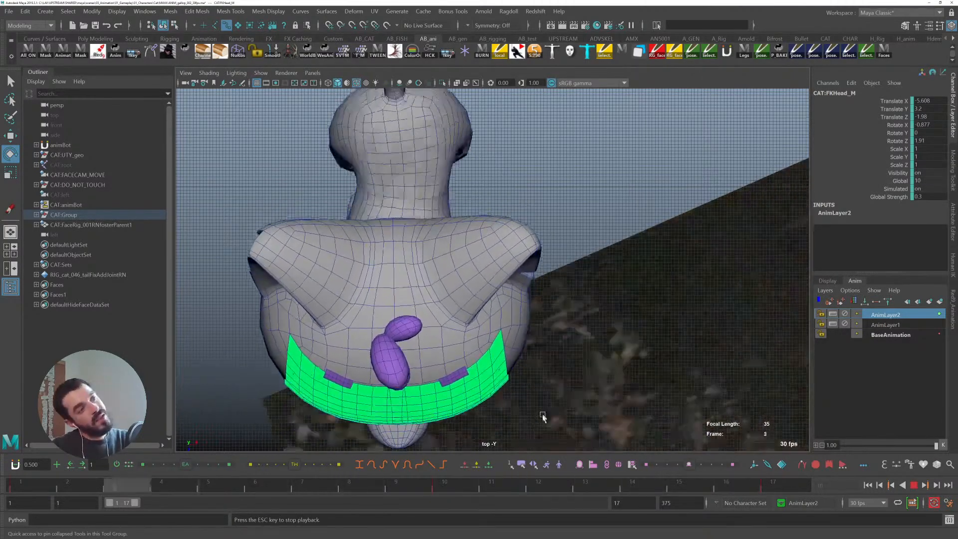
key("space")
left_click_drag(451, 423, 446, 349)
right_click_drag(611, 378, 490, 383, "alt")
left_click_drag(489, 383, 655, 374, "alt")
right_click_drag(654, 374, 694, 382, "alt")
middle_click_drag(693, 382, 556, 393, "alt")
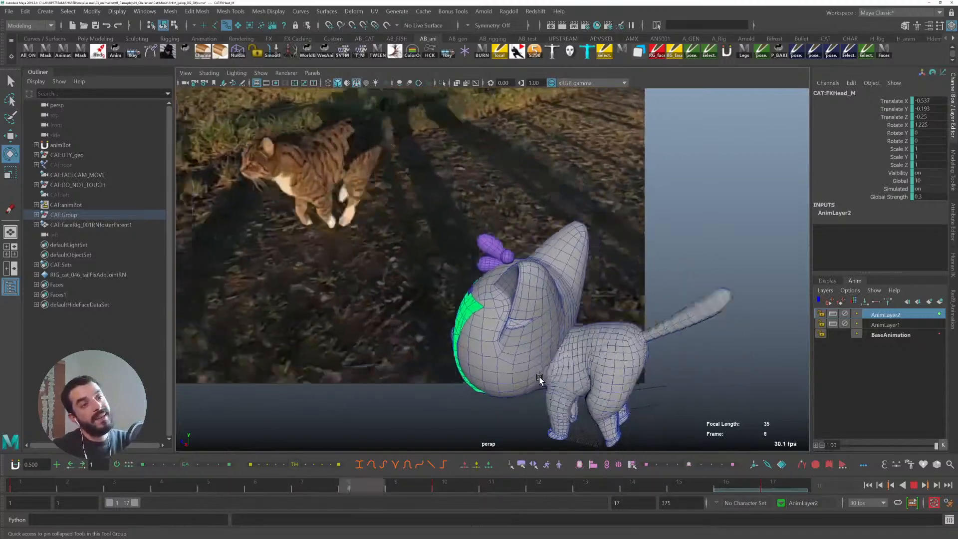
left_click_drag(538, 379, 504, 321, "alt")
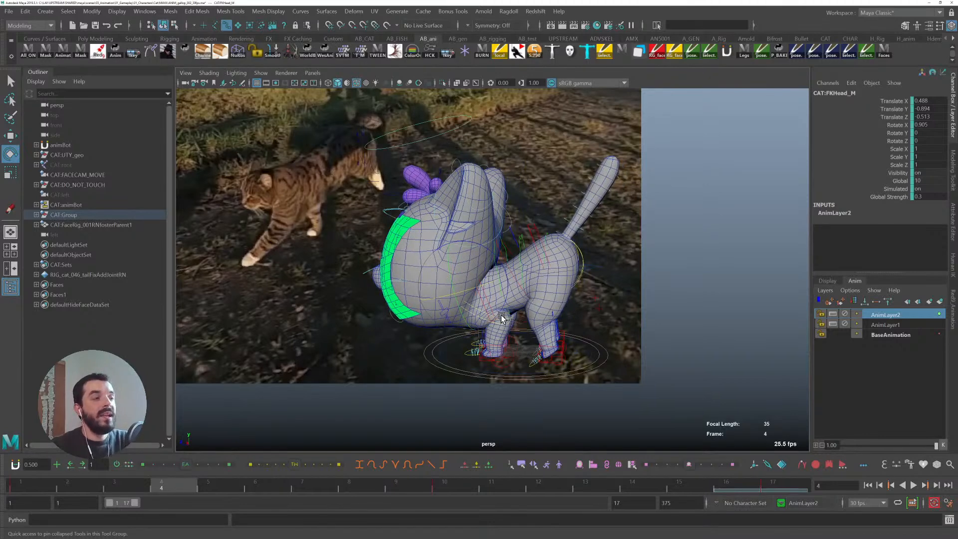
- Select the IK spine control and make BaseAnimation the active animation layer
key("q")
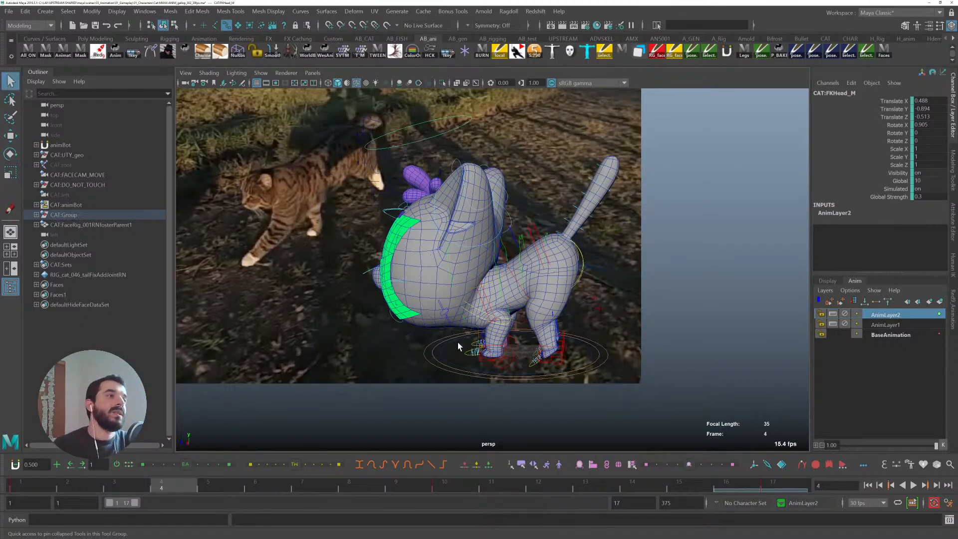
left_click(482, 295)
left_click_drag(482, 295, 519, 344, "alt")
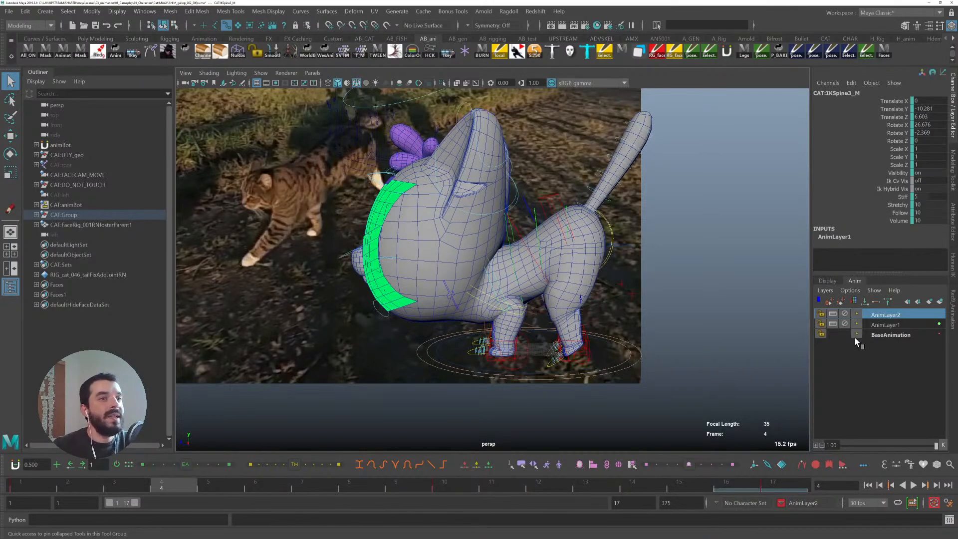
left_click(887, 335)
- Try rotating the IK spine control at frame 4, then undo that rotation
key("alt+v")
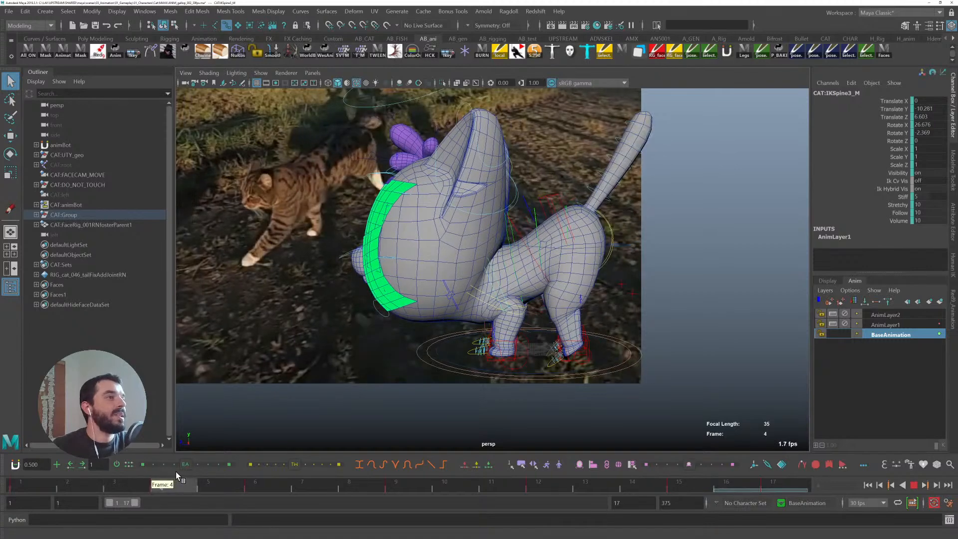
left_click_drag(199, 474, 193, 473)
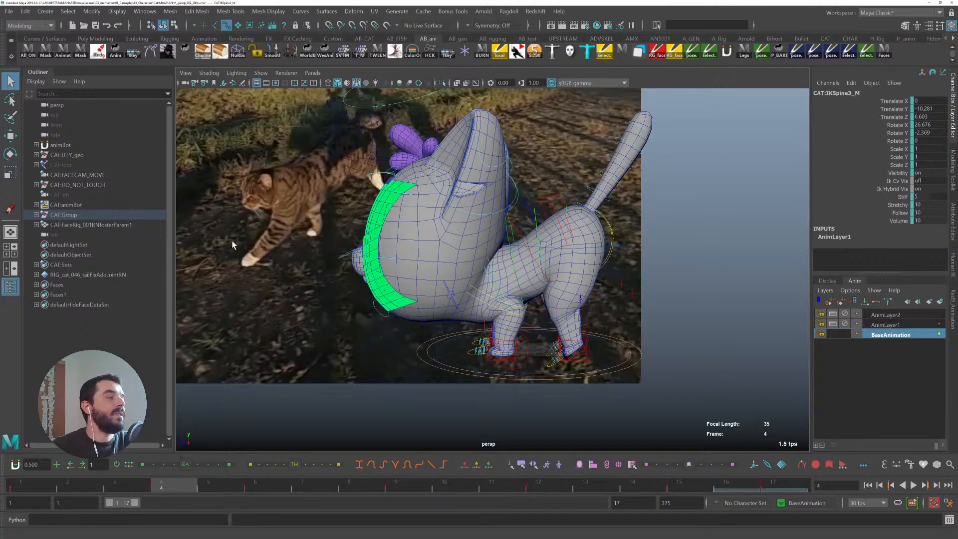
key("e")
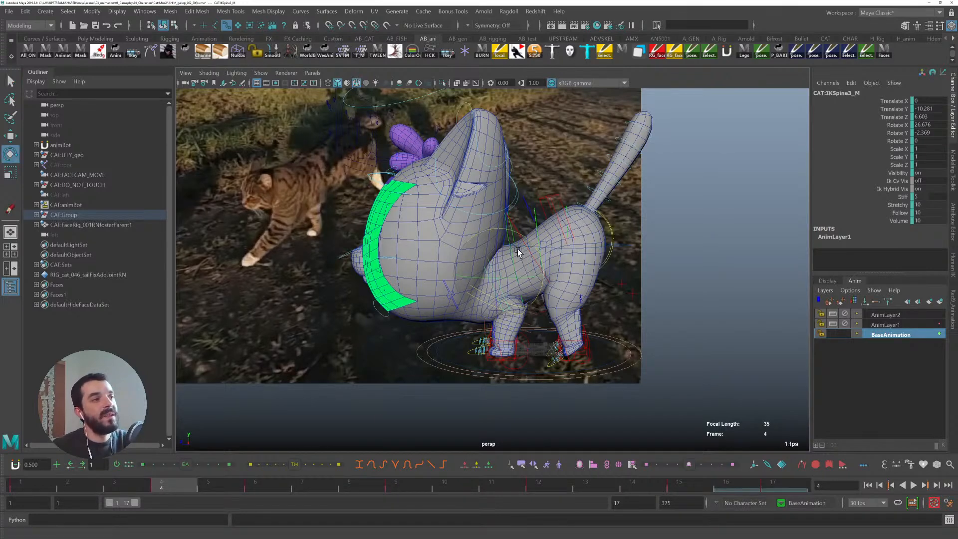
left_click_drag(529, 238, 544, 254)
key("ctrl+z")
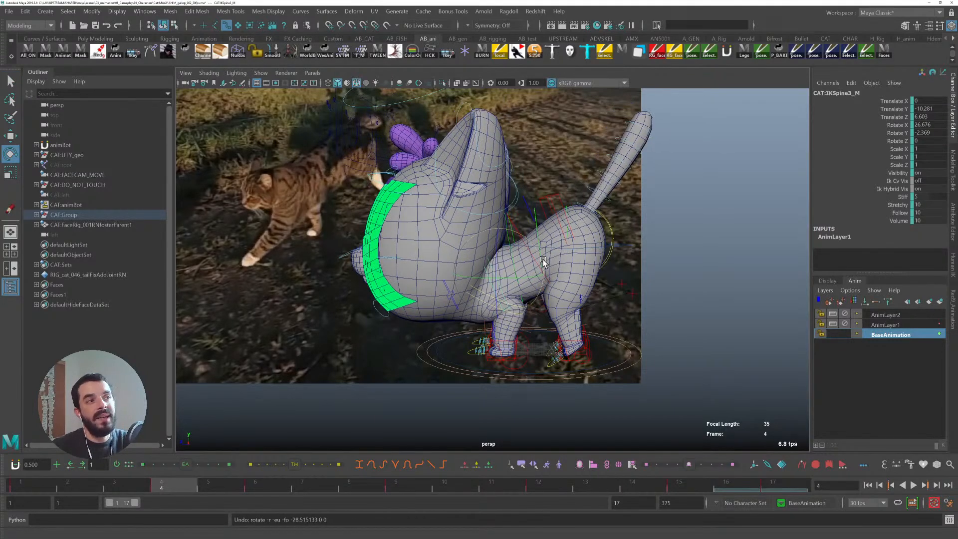
- Inspect the back and front leg IK controls at frame 1 from around the feet
key("q")
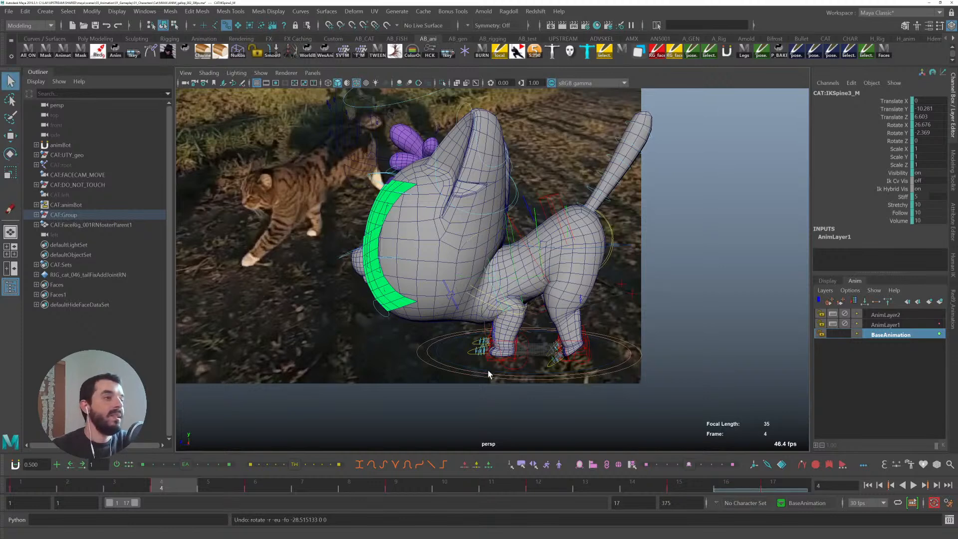
left_click(57, 480)
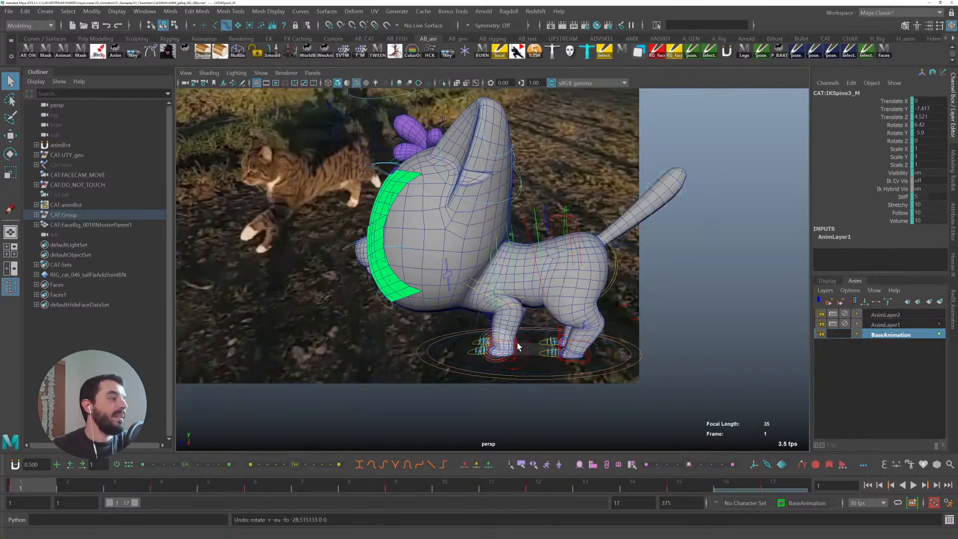
left_click(590, 344)
left_click_drag(520, 358, 547, 354, "alt")
middle_click_drag(547, 354, 577, 357, "alt")
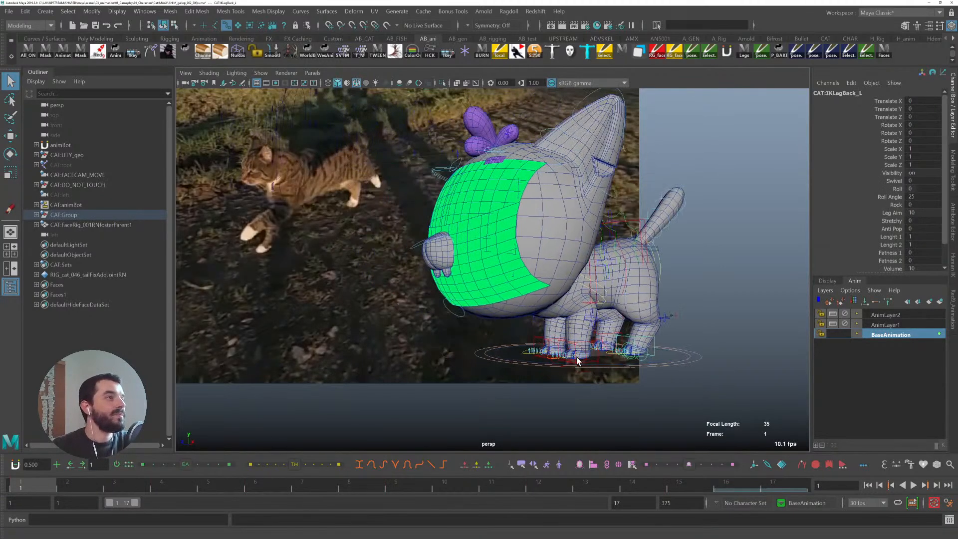
left_click(535, 342)
key("w")
left_click_drag(535, 343, 619, 368, "alt")
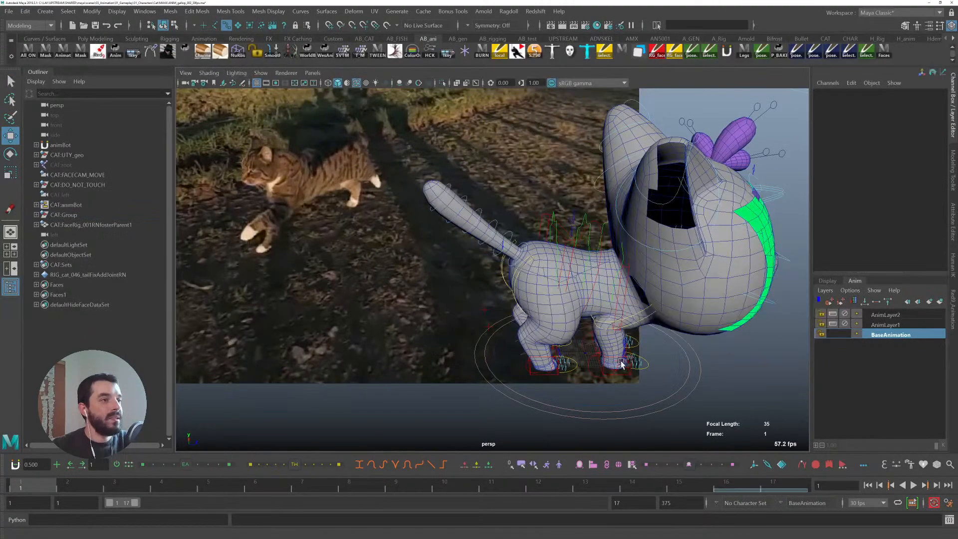
left_click(623, 361)
middle_click_drag(644, 366, 584, 333, "alt")
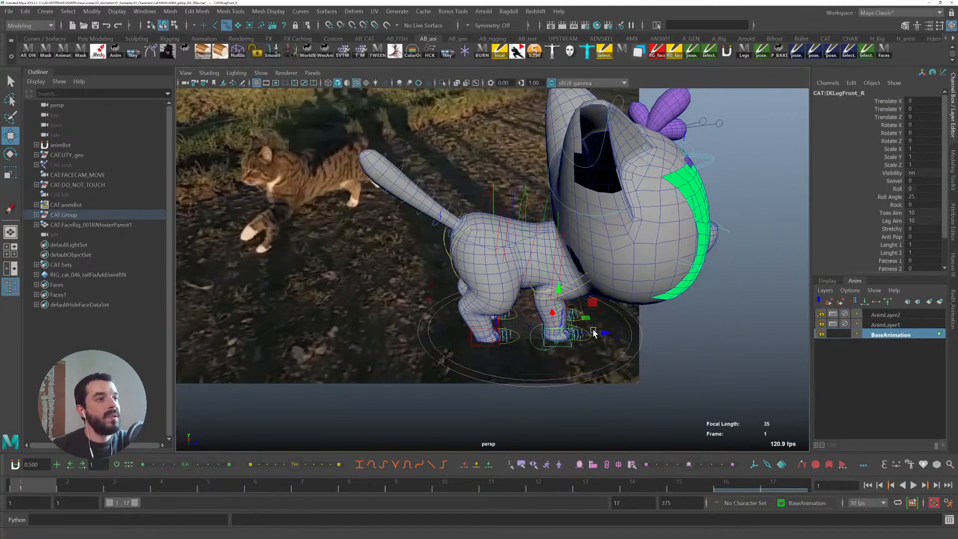
right_click_drag(584, 333, 623, 333, "alt")
left_click_drag(589, 334, 654, 346)
- Raise the root X control at frame 1 to about 1.975 in Translate Y
left_click(562, 254)
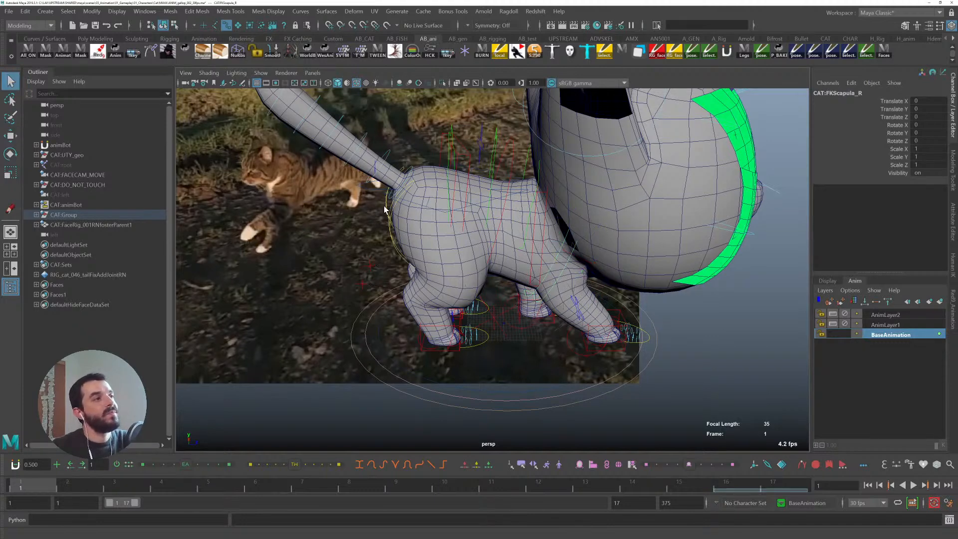
left_click(397, 197)
key("w")
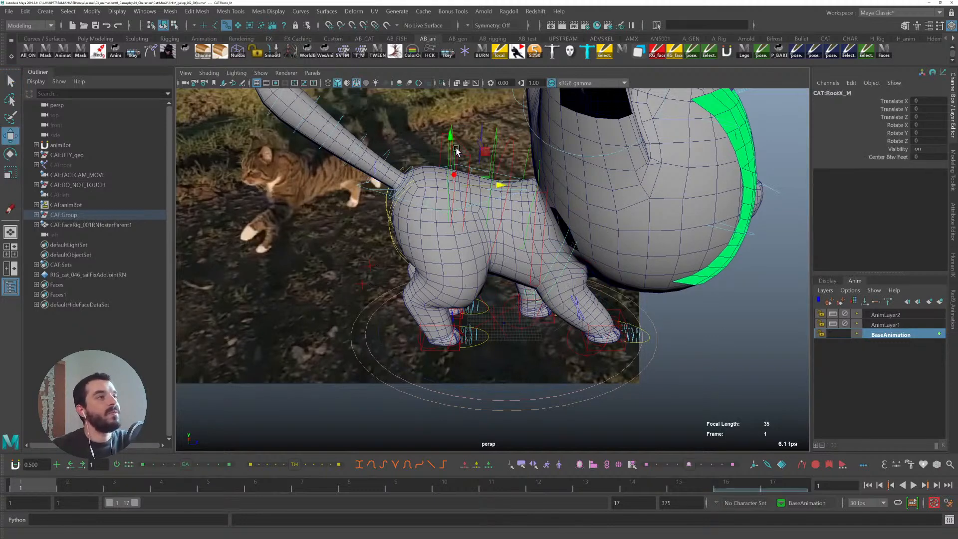
left_click_drag(451, 137, 450, 130)
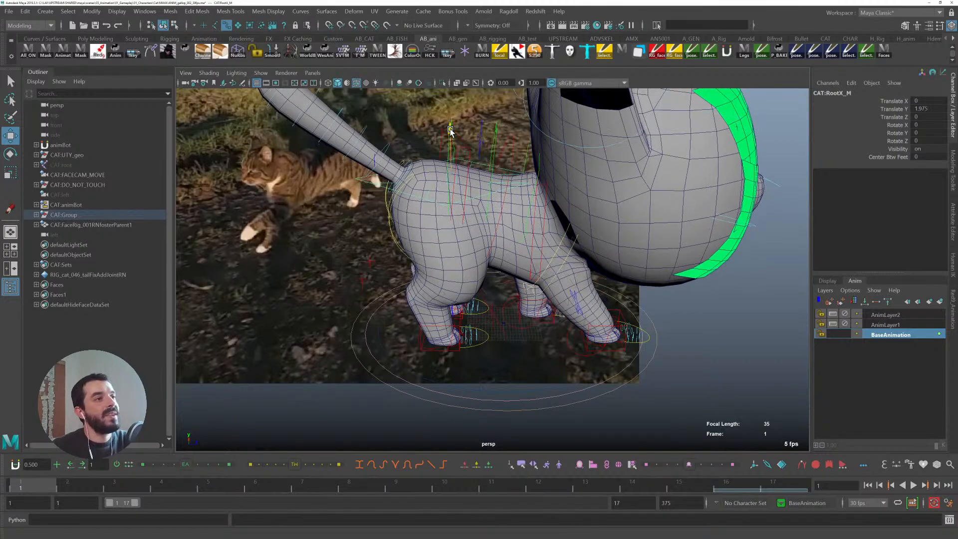
- Play the cycle and check the front right leg IK control at frame 1
key("alt+v")
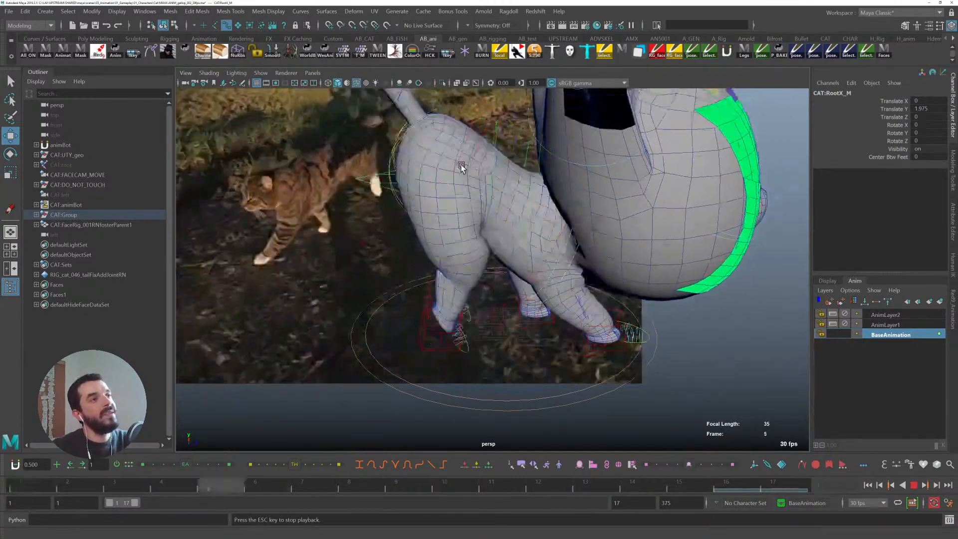
key("alt+v")
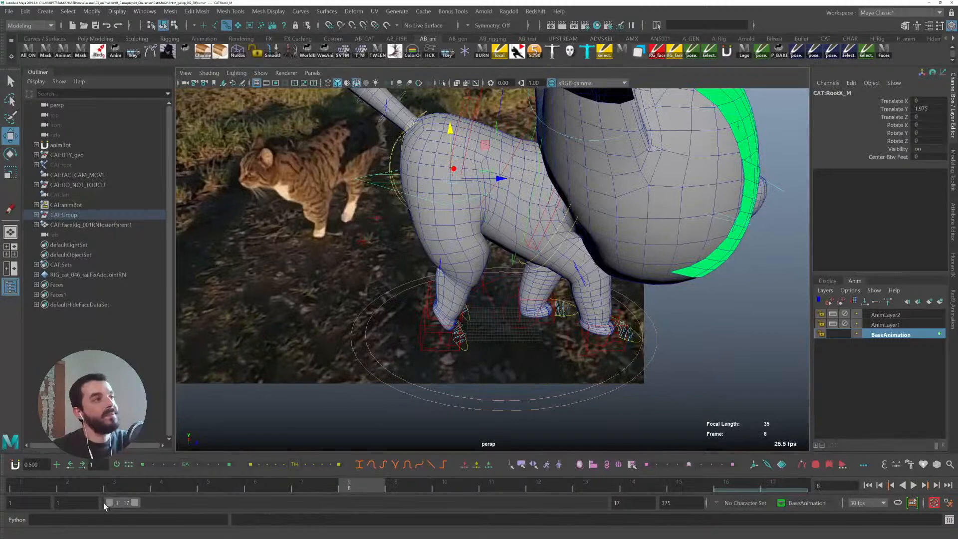
left_click(54, 486)
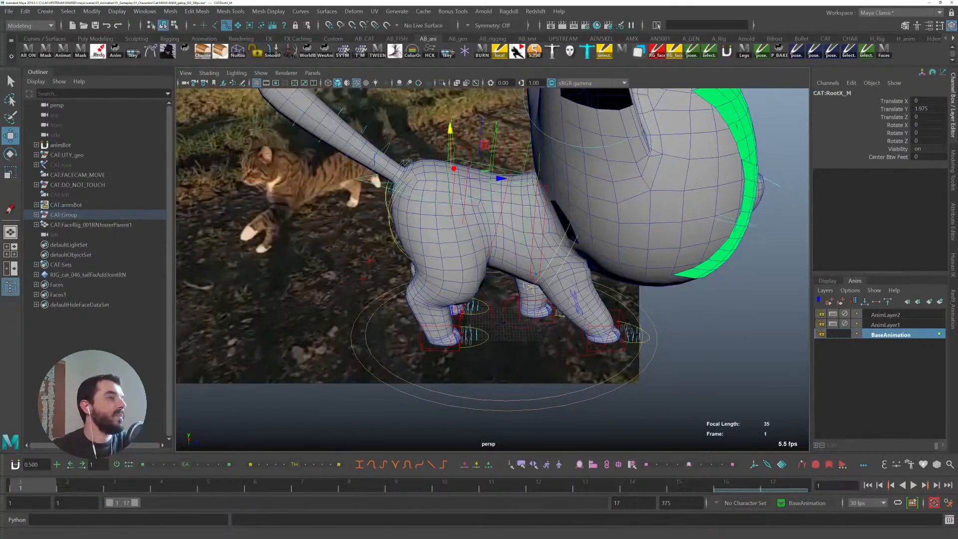
left_click(617, 313)
left_click(622, 314)
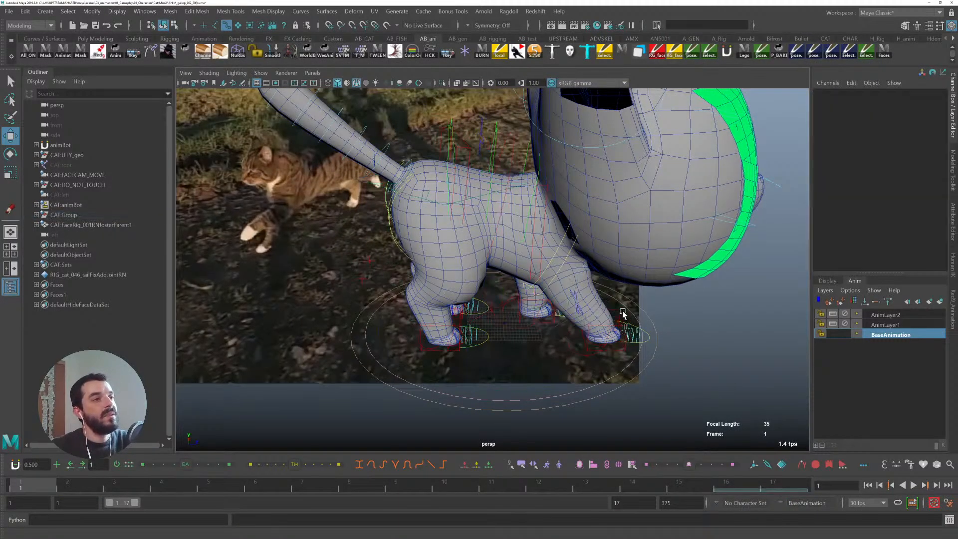
left_click(622, 324)
left_click_drag(654, 333, 655, 333)
left_click_drag(598, 276, 518, 281, "alt")
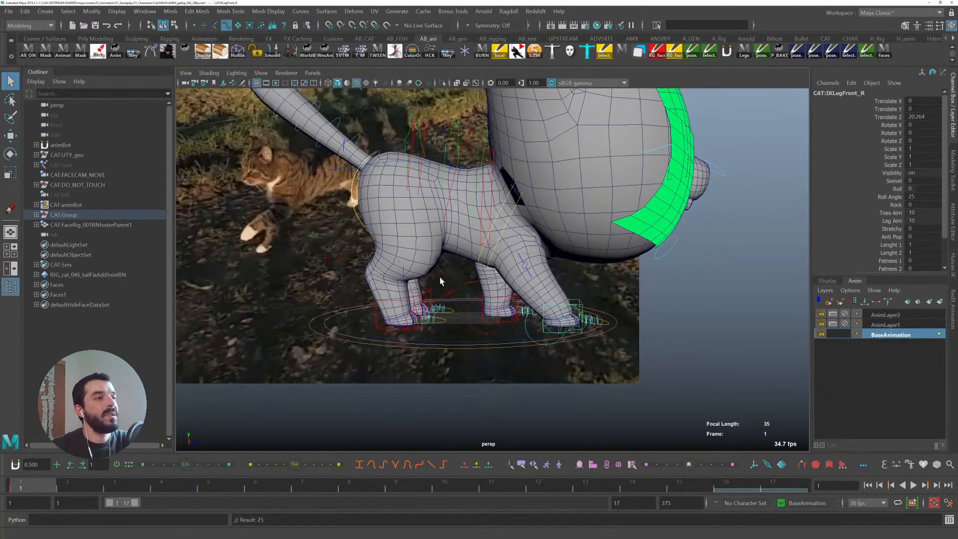
- Create a polygon plane as a ground and scale it to about 124.5 uniformly
left_click(46, 11)
mouse_move(75, 47)
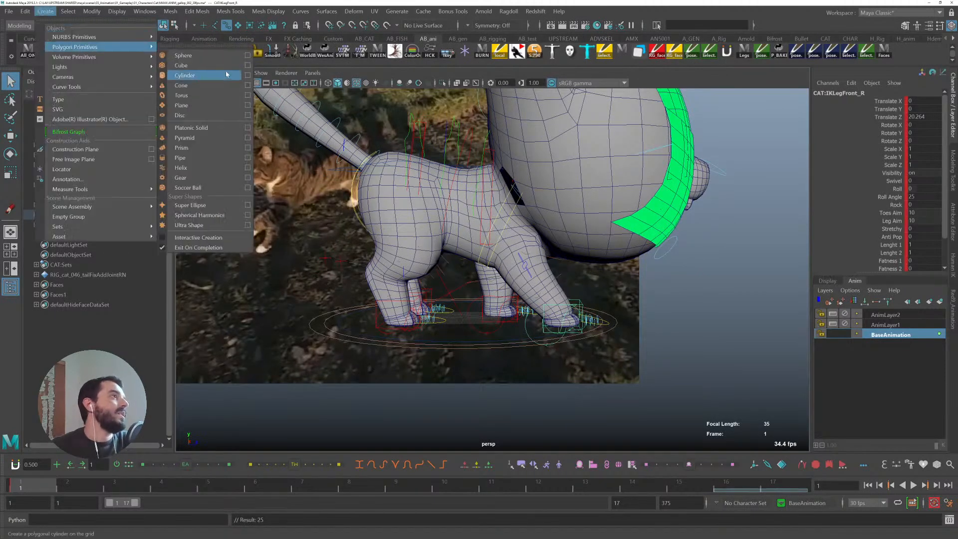
left_click(214, 106)
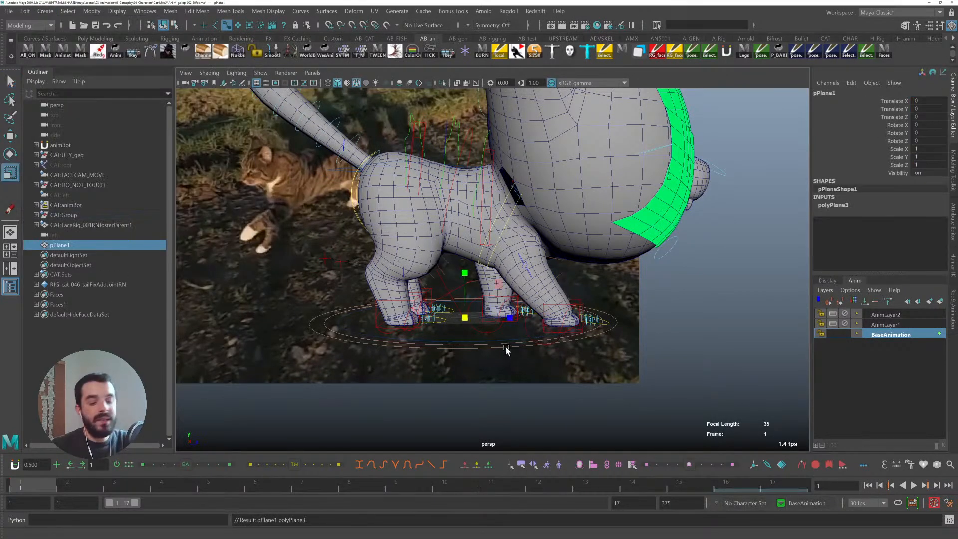
middle_click_drag(506, 350, 584, 327)
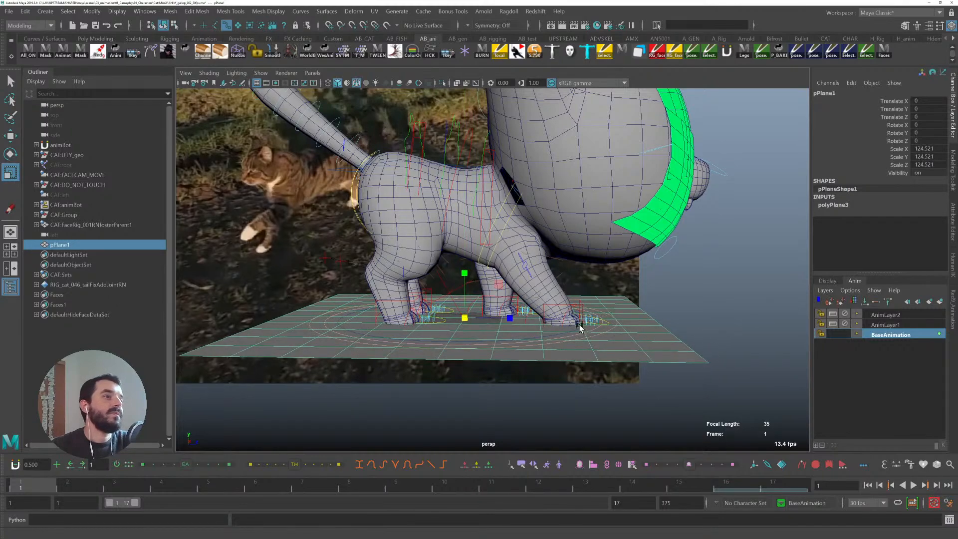
scroll(583, 326, "up", 5)
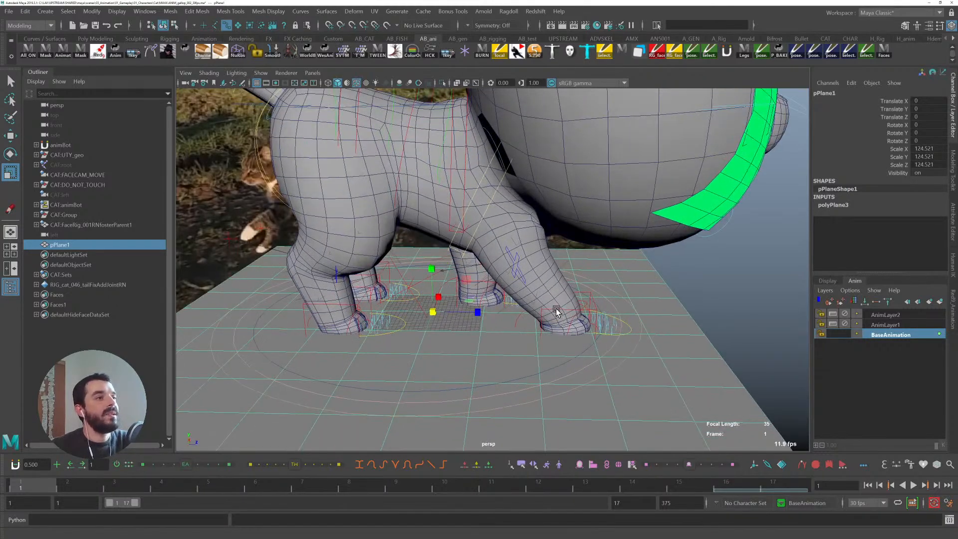
- Move the front right leg IK control at frame 5 to about -19.09 in Translate Z
left_click(556, 309)
middle_click_drag(559, 313, 675, 330, "alt")
right_click_drag(675, 331, 588, 317, "alt")
middle_click_drag(587, 317, 558, 318, "alt")
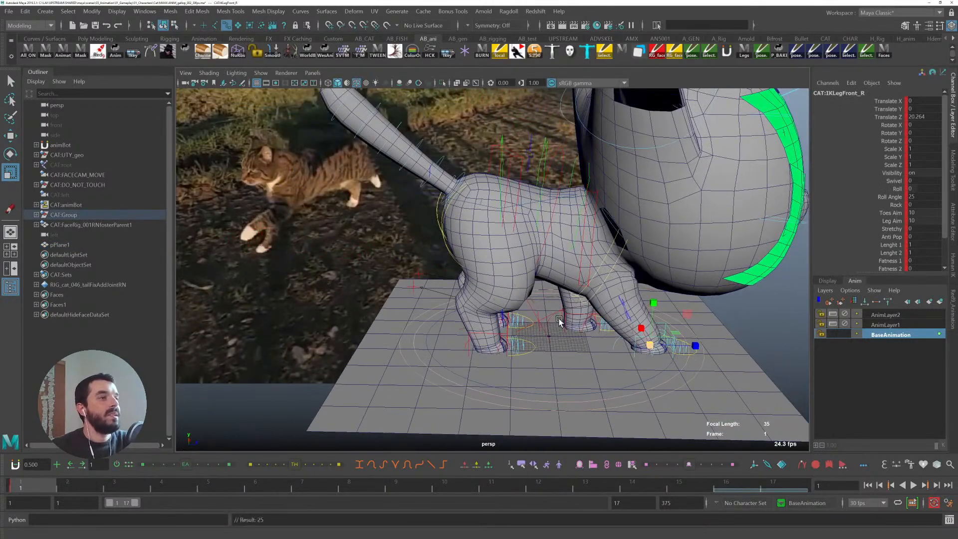
left_click_drag(38, 483, 235, 482)
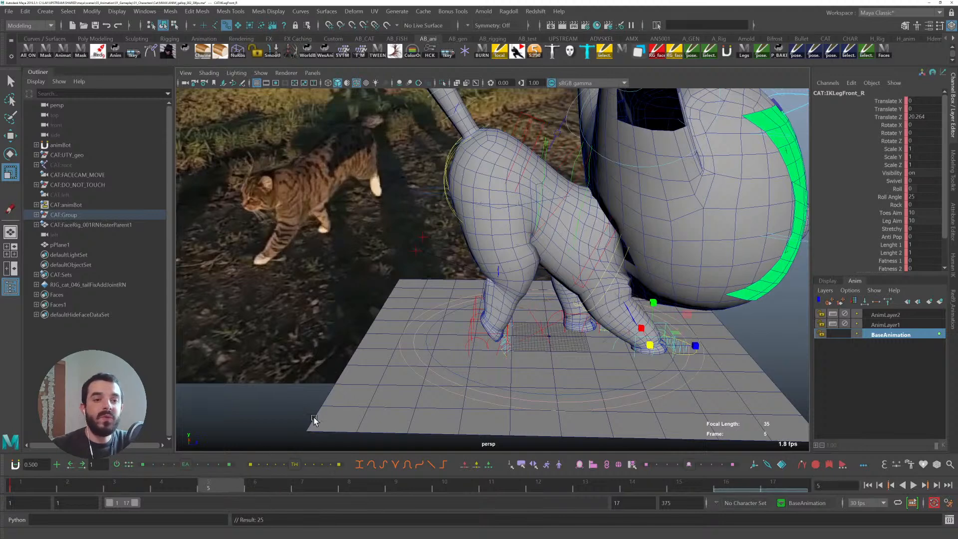
key("w")
left_click_drag(700, 345, 578, 346)
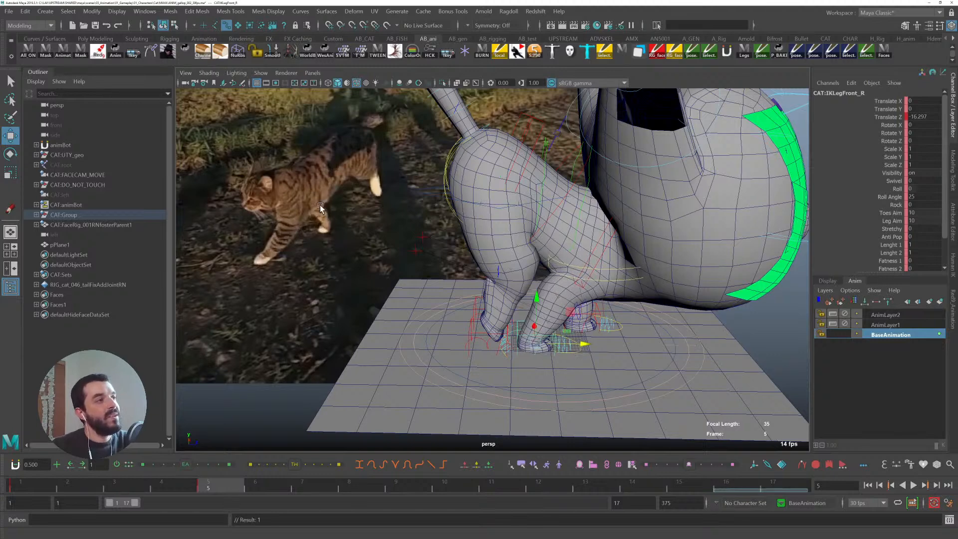
left_click_drag(585, 346, 581, 342)
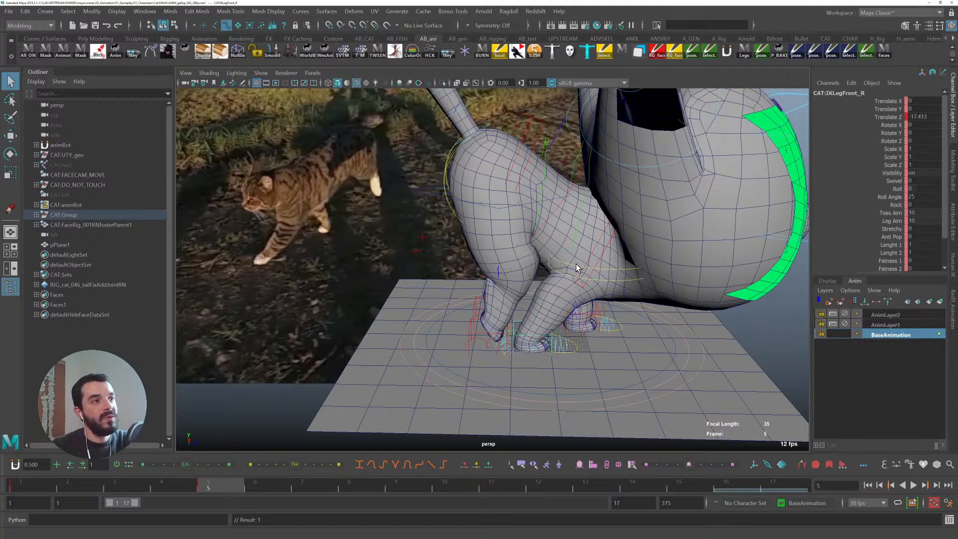
key("w")
left_click_drag(569, 344, 577, 339)
key("q")
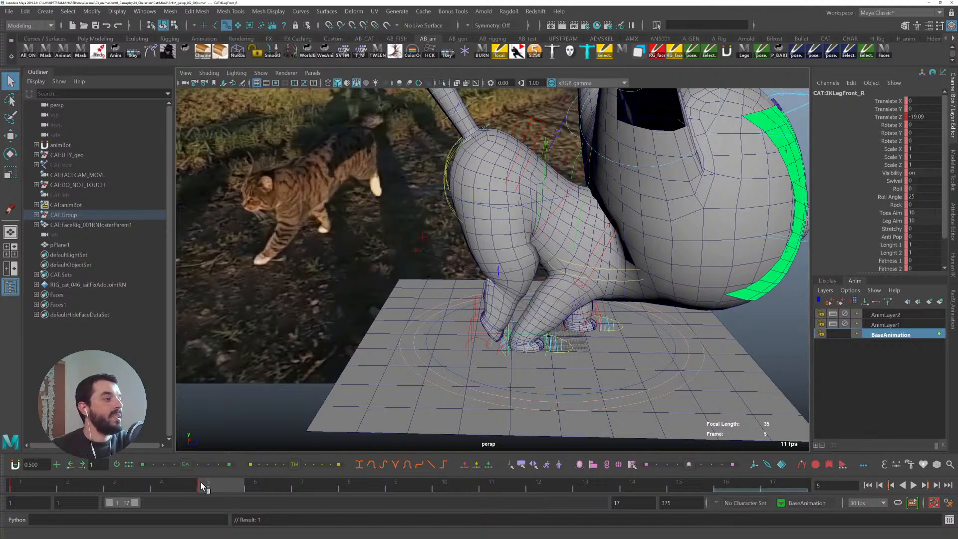
- Set the tangents of the keys on the time slider to linear
left_click(21, 484)
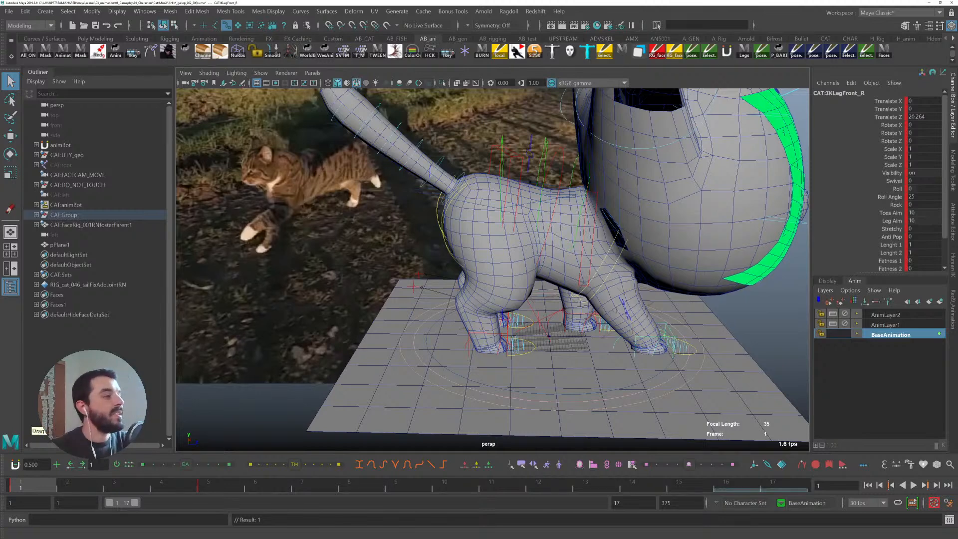
double_click(45, 486)
right_click(45, 486)
mouse_move(127, 379)
left_click(171, 398)
left_click(32, 485)
- Play back the gallop cycle and return to frame 1 with the main control selected
key("alt+v")
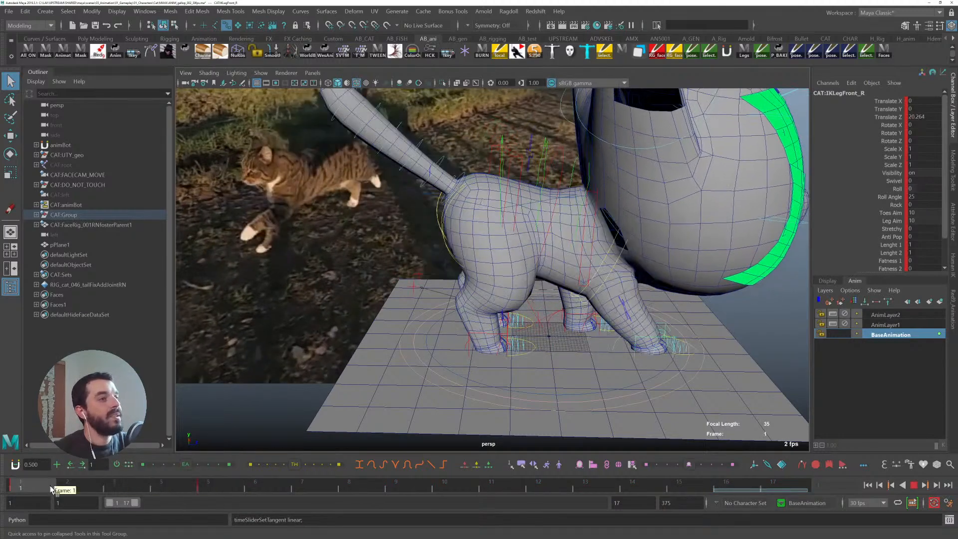
key("alt+v")
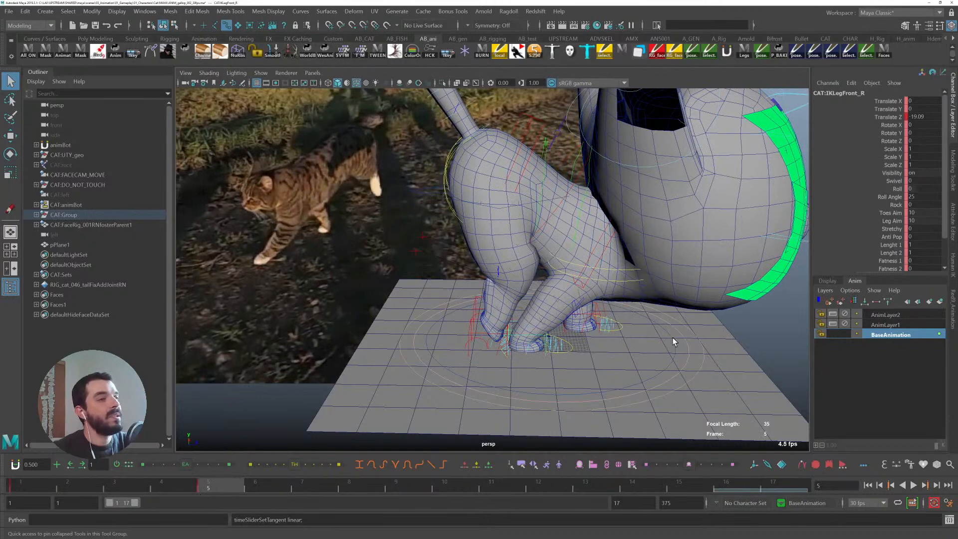
left_click(674, 350)
key("w")
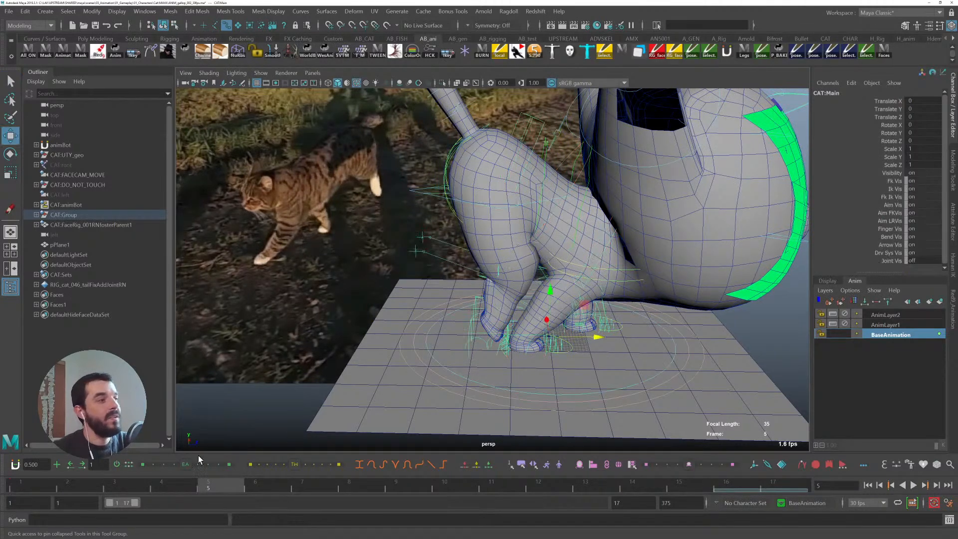
left_click(22, 484)
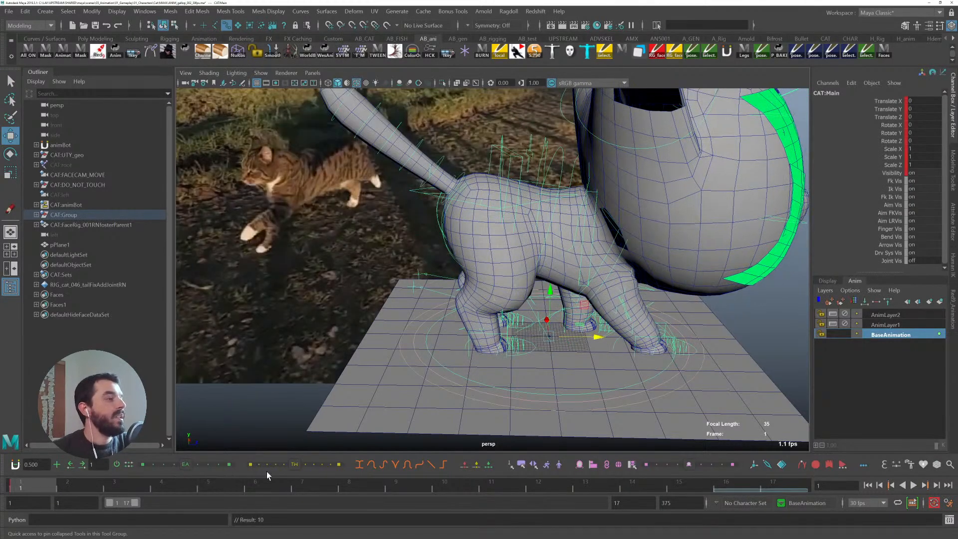
- Unparent the front right leg IK control from the rig hierarchy and attempt to delete it in the Outliner
left_click(638, 338)
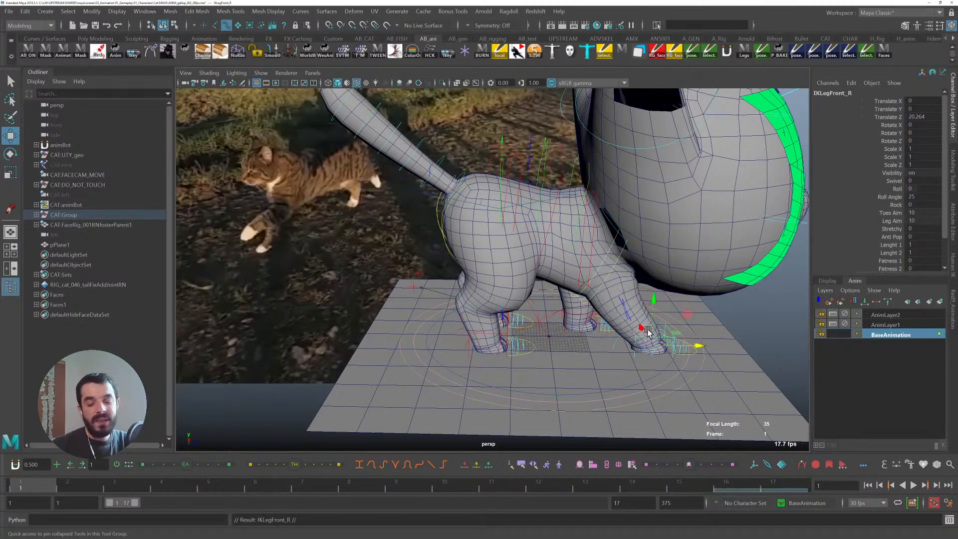
key("shift+p")
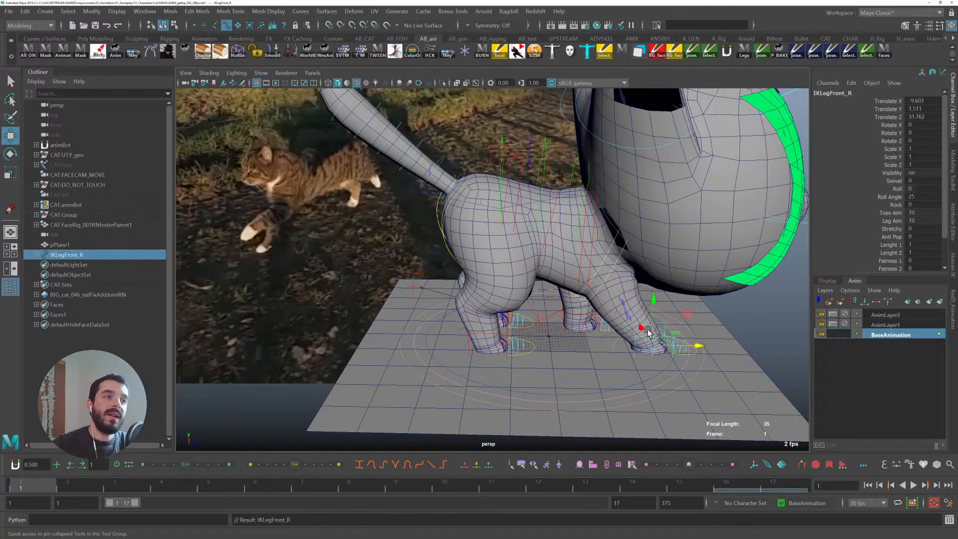
left_click(36, 254)
left_click_drag(75, 264, 76, 279)
key("Delete")
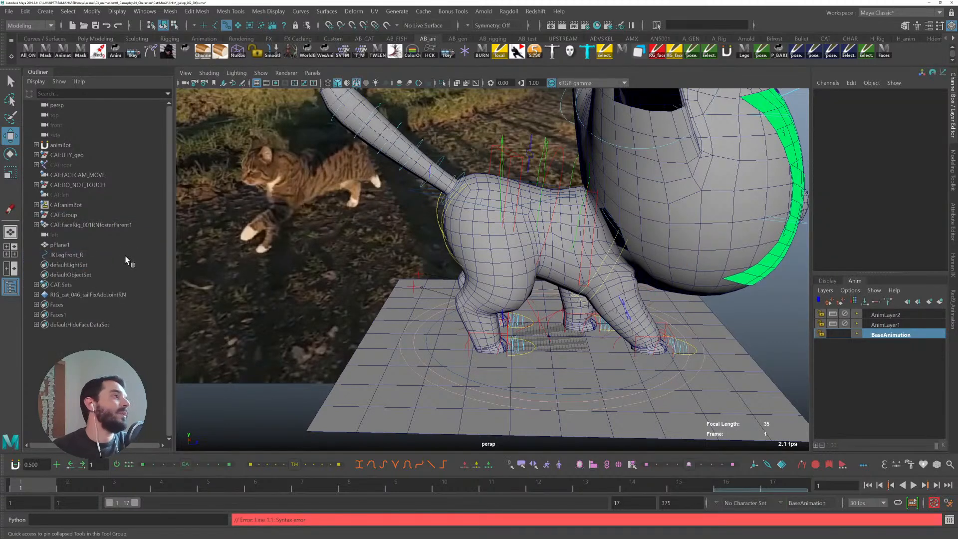
- At frame 5, move the rig's main control forward to about 39.34 in Translate Z
left_click(79, 254)
left_click_drag(49, 484, 247, 482)
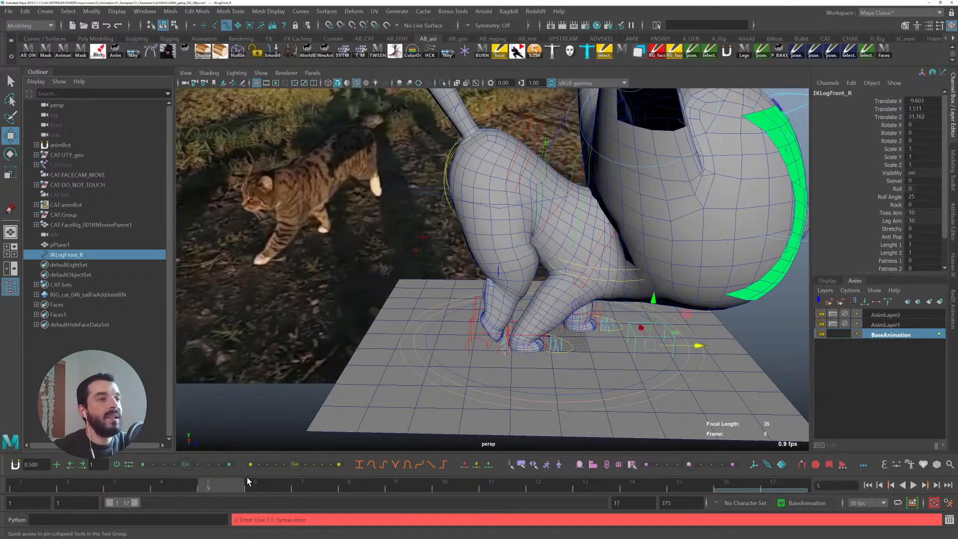
left_click(661, 370)
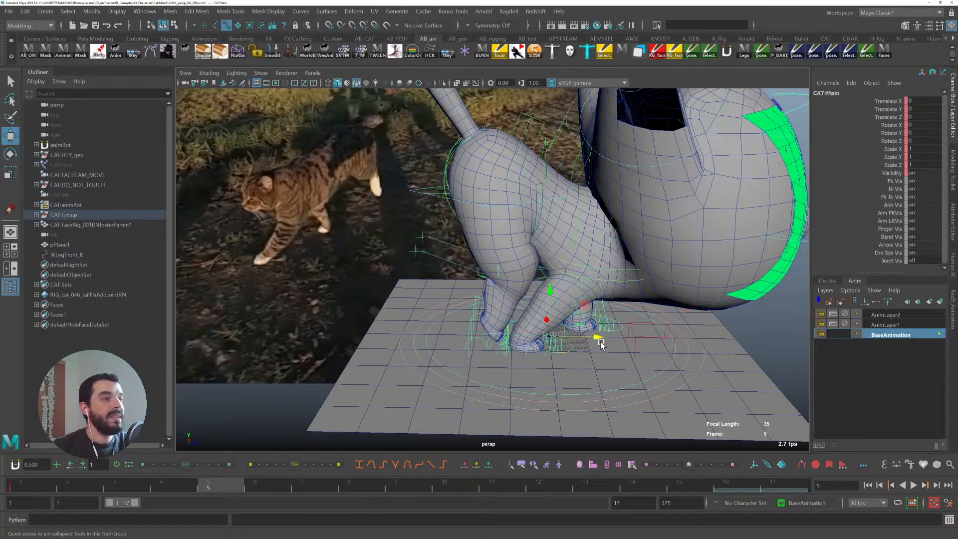
left_click_drag(601, 344, 722, 341)
middle_click_drag(696, 341, 549, 331, "alt")
right_click_drag(550, 331, 567, 346, "alt")
middle_click_drag(567, 347, 622, 344, "alt")
left_click_drag(612, 326, 591, 323)
right_click_drag(682, 392, 539, 329, "alt")
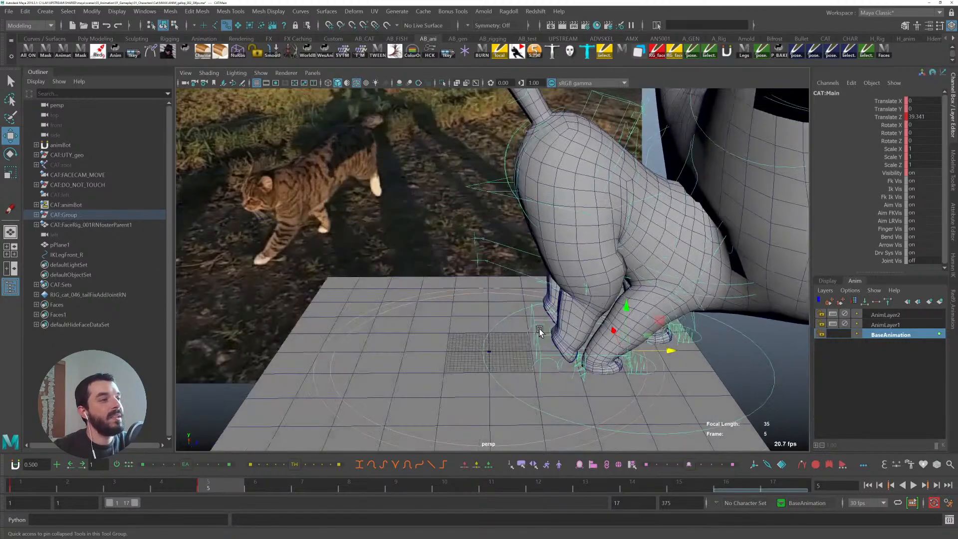
middle_click_drag(539, 327, 424, 295, "alt")
- Set the tangents of the main control's Translate Z keys to linear in the Graph Editor
key("alt+v")
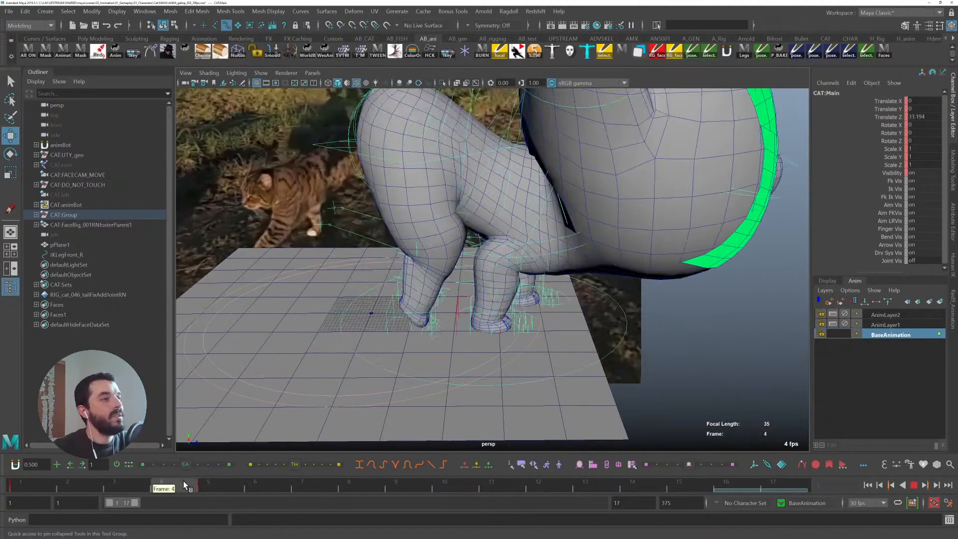
left_click(67, 483)
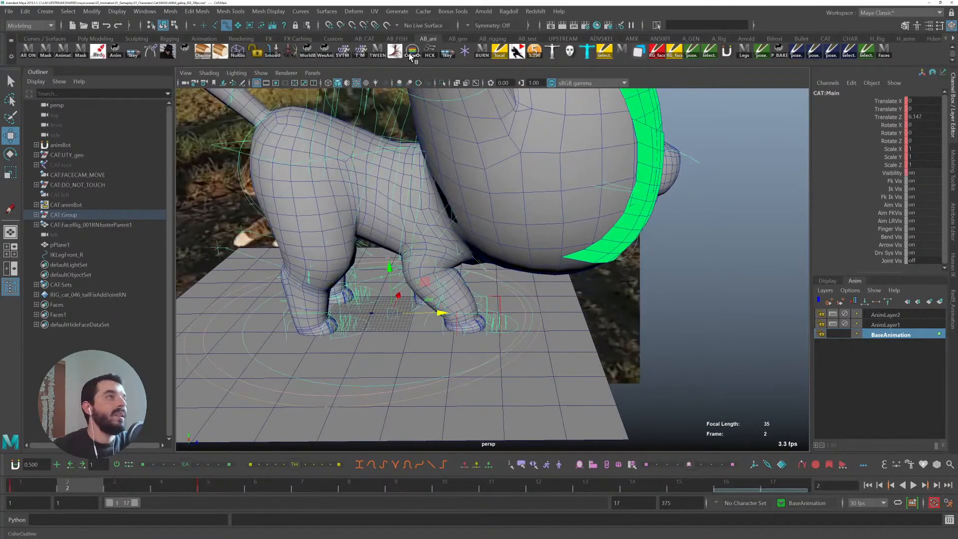
left_click(395, 50)
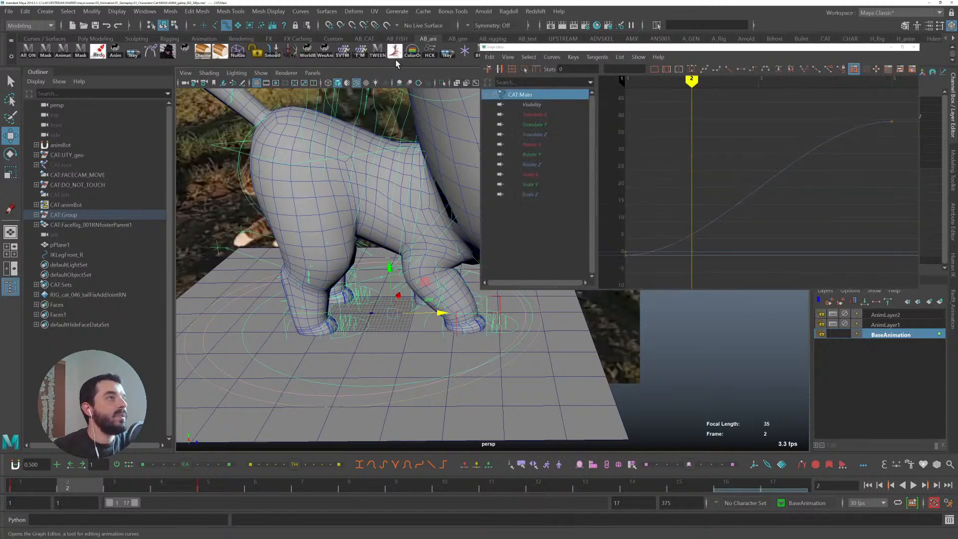
left_click(532, 135)
left_click_drag(615, 263, 889, 96)
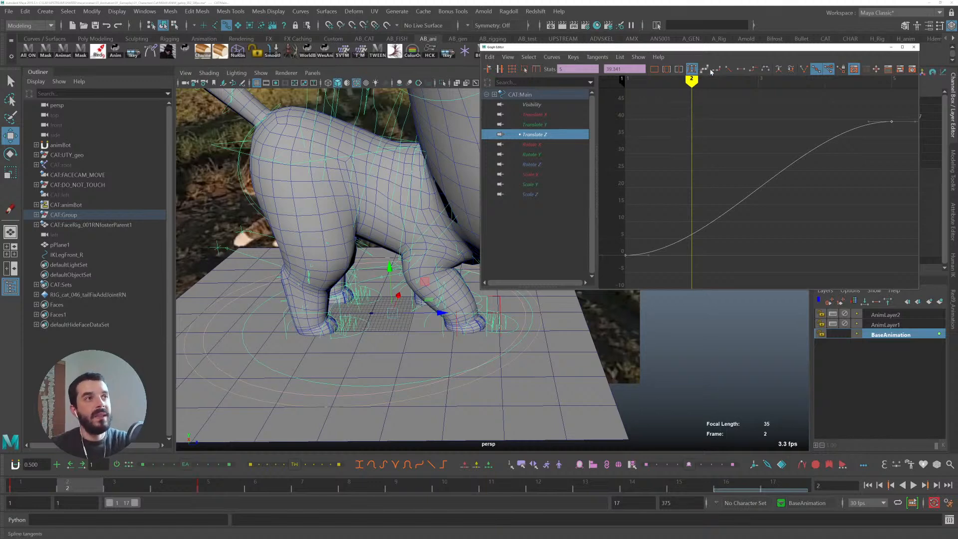
left_click(729, 70)
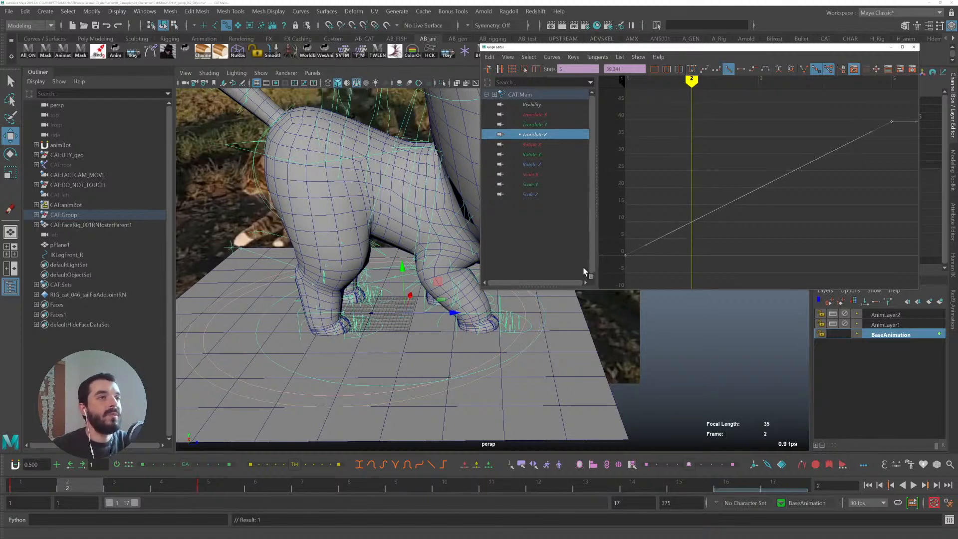
left_click(47, 484)
left_click_drag(72, 483, 222, 483)
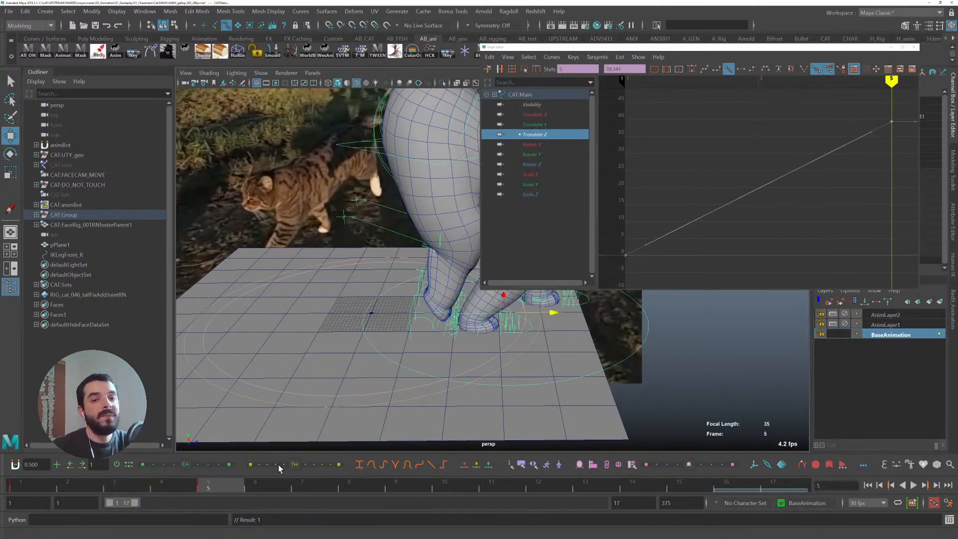
left_click(915, 47)
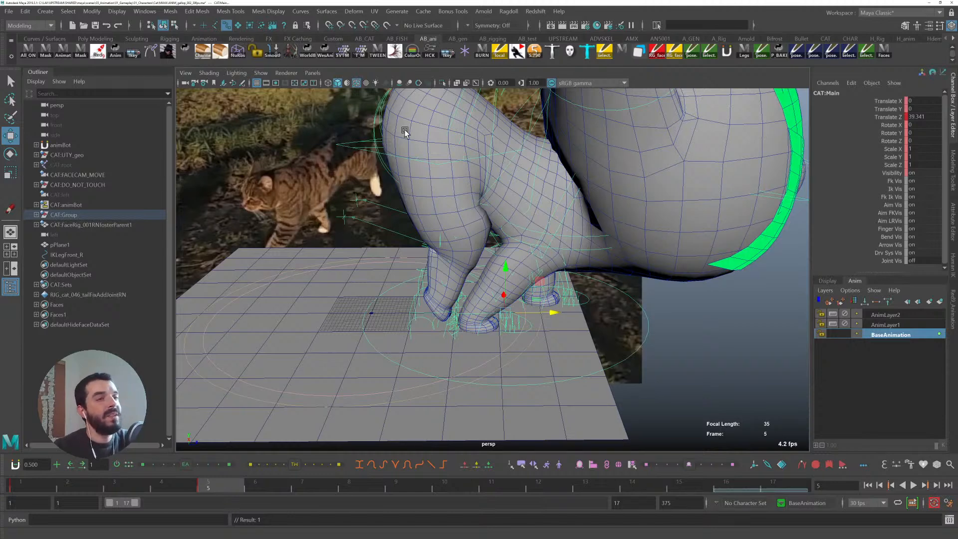
- Set the main control's Translate Z post-infinity to Cycle with Offset in the Graph Editor
left_click(151, 51)
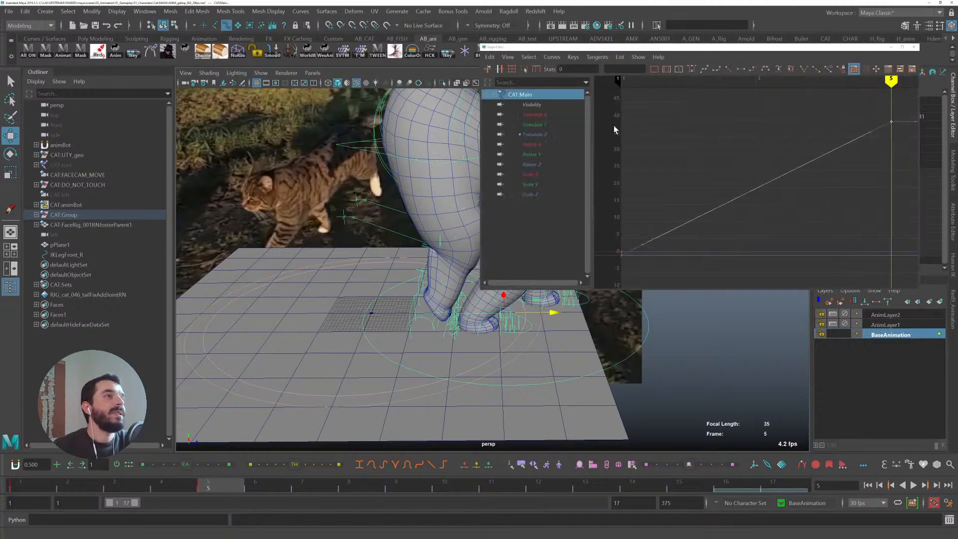
left_click_drag(880, 126, 900, 112)
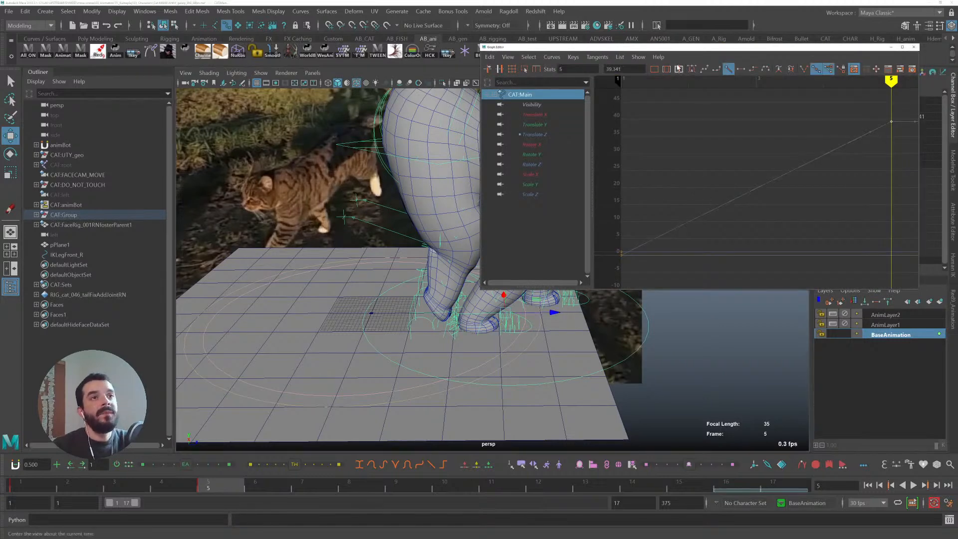
left_click(545, 59)
mouse_move(592, 82)
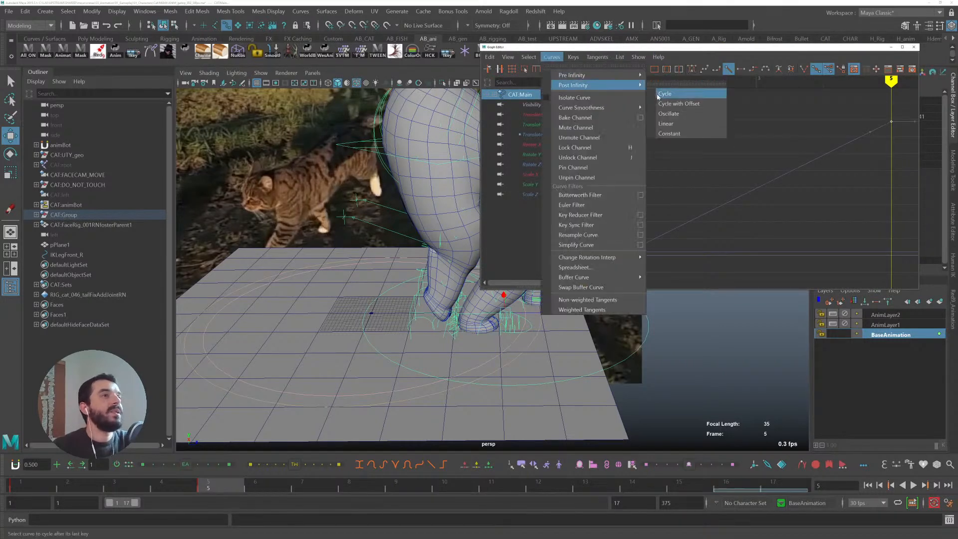
left_click(667, 104)
left_click(890, 47)
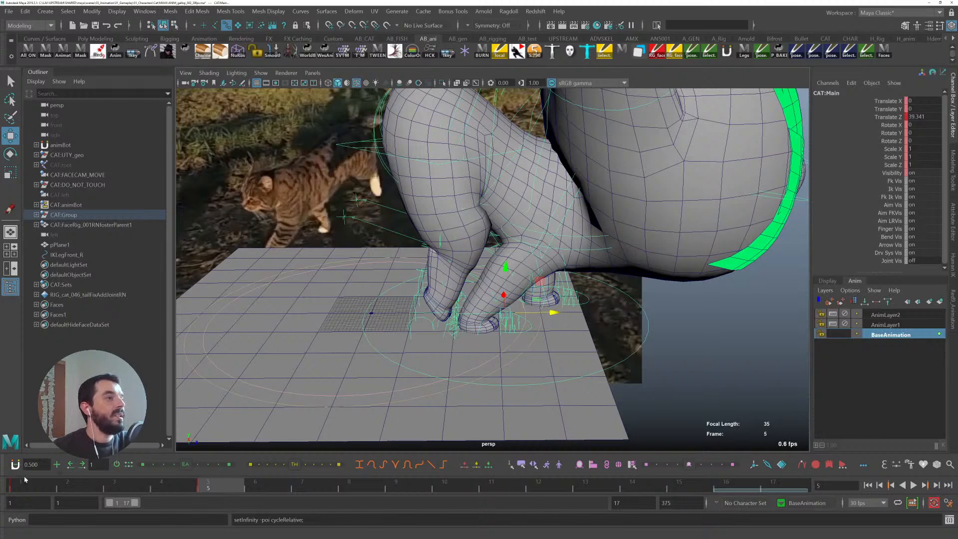
- Mute all of the main control's channels at the first frame and save the scene
key("alt+v")
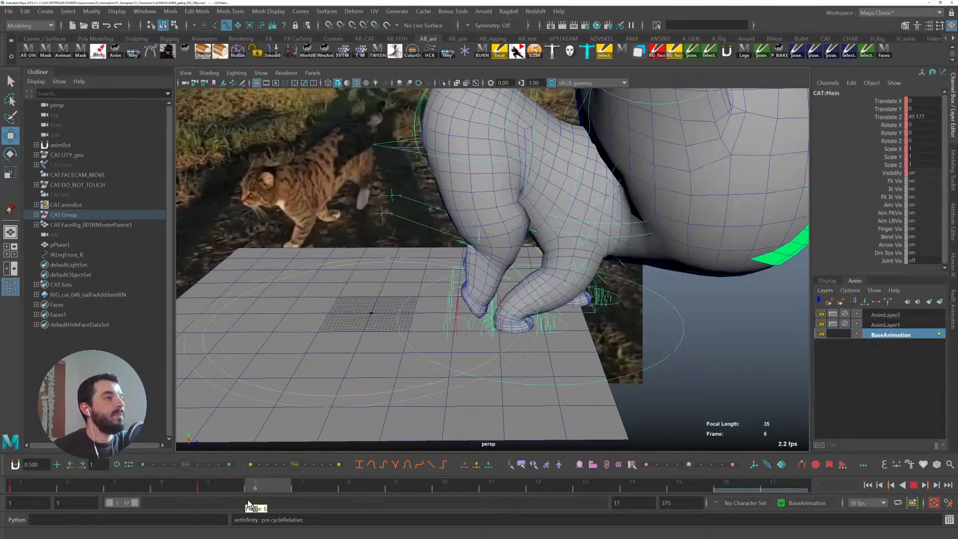
key("alt+v")
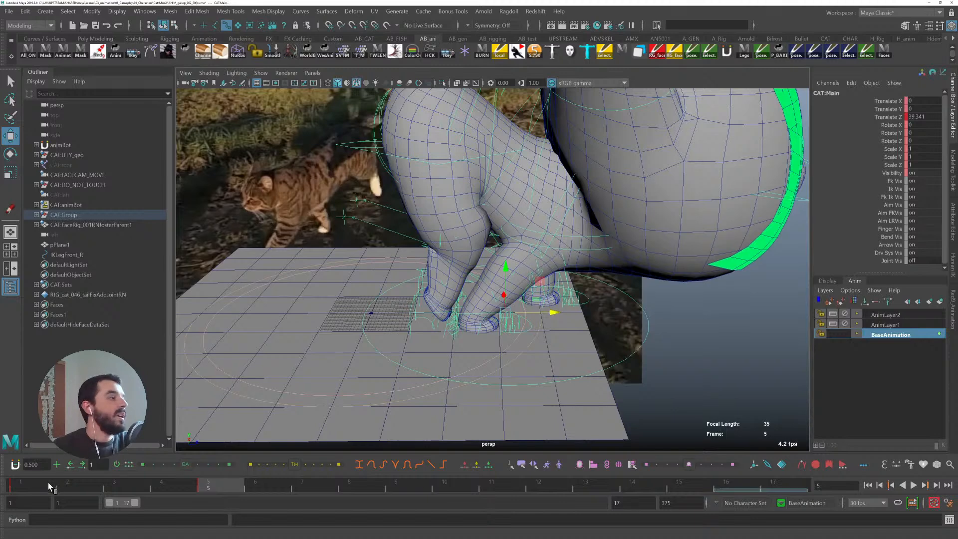
key("alt+shift+v")
left_click(891, 124)
right_click(891, 130)
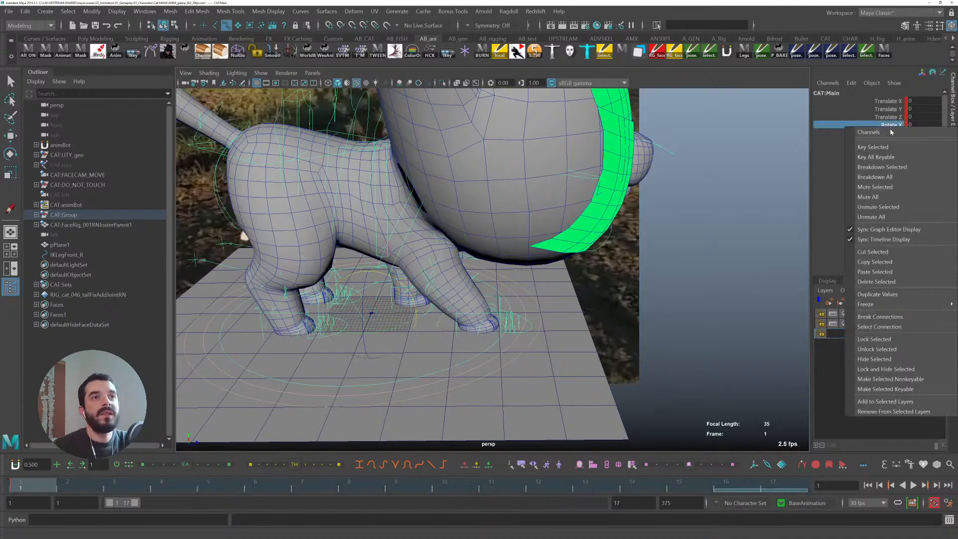
left_click(874, 197)
key("ctrl+s")
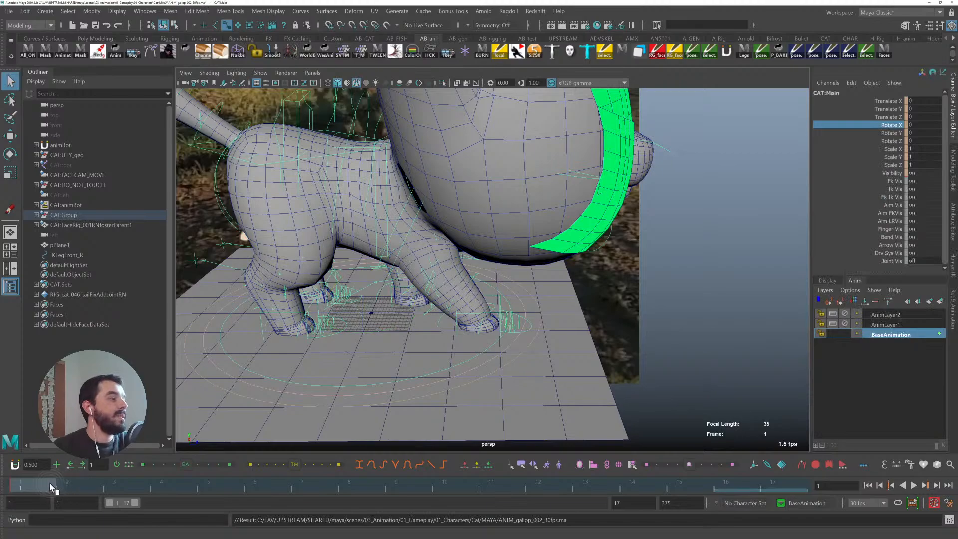
- At frame 1, move the front left leg IK control to about 9.94 in Translate Y and 35.08 in Translate Z
key("alt+v")
left_click_drag(1, 438, 26, 469)
middle_click_drag(494, 310, 586, 328, "alt")
left_click_drag(586, 328, 452, 342, "alt")
left_click(443, 341)
middle_click_drag(443, 341, 484, 280, "alt")
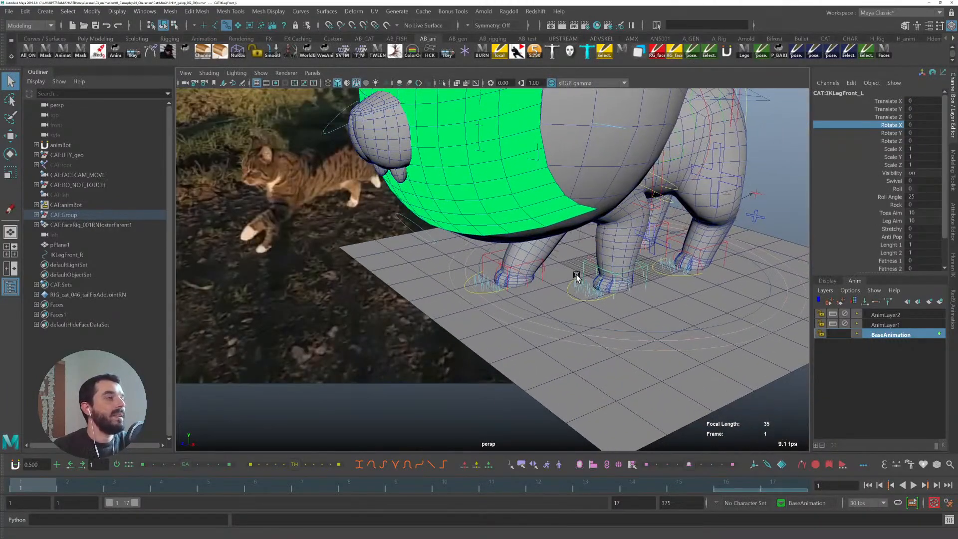
key("w")
left_click_drag(666, 254, 640, 260, "alt")
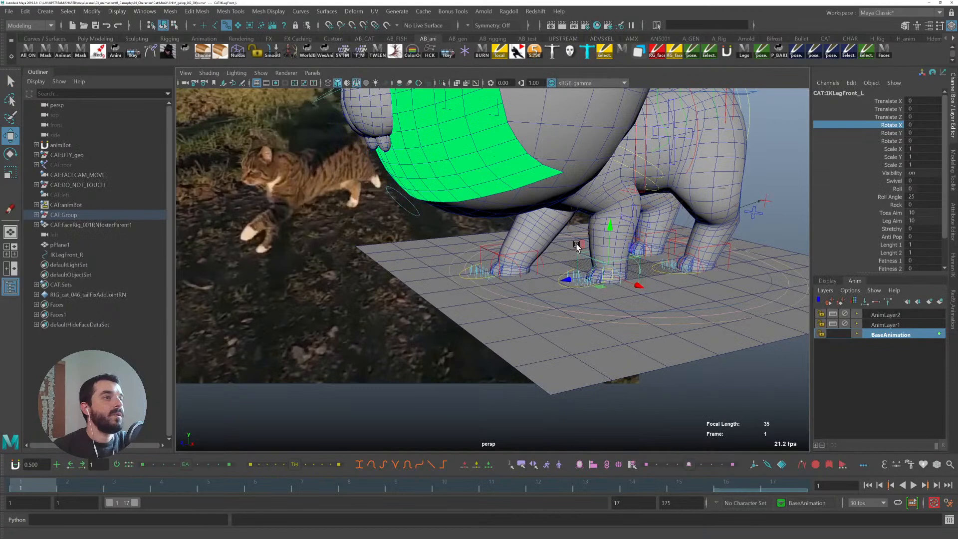
left_click_drag(581, 244, 545, 236)
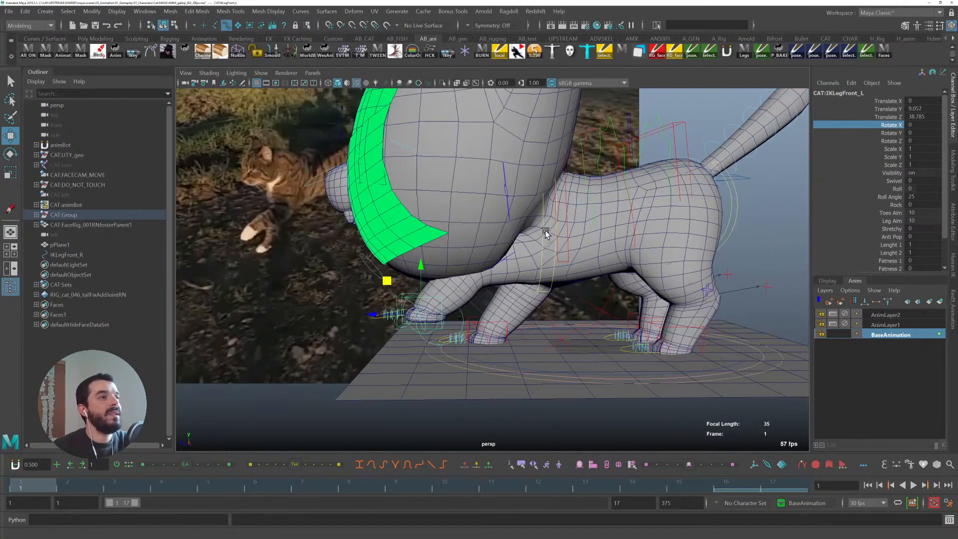
left_click(542, 225)
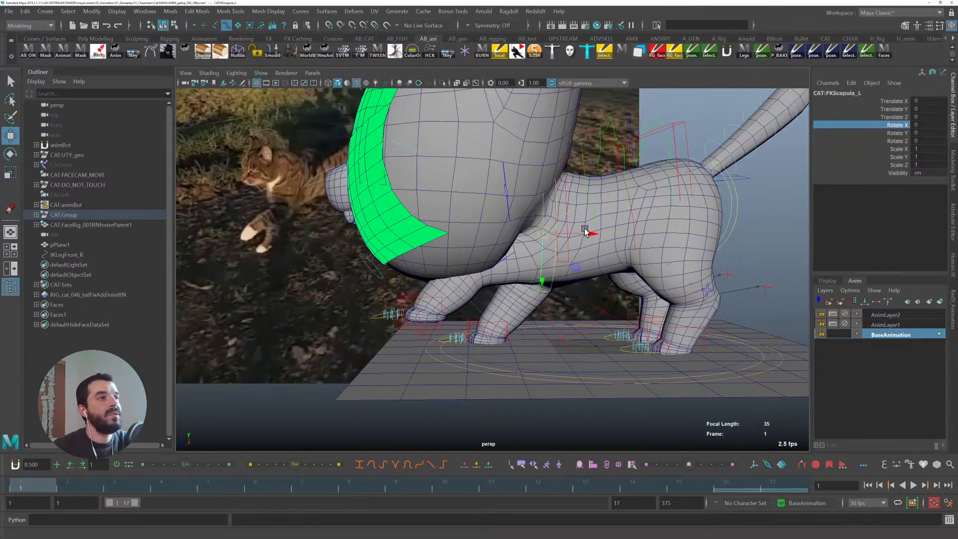
left_click_drag(585, 239, 562, 236)
left_click_drag(449, 307, 454, 342, "alt")
left_click(395, 330)
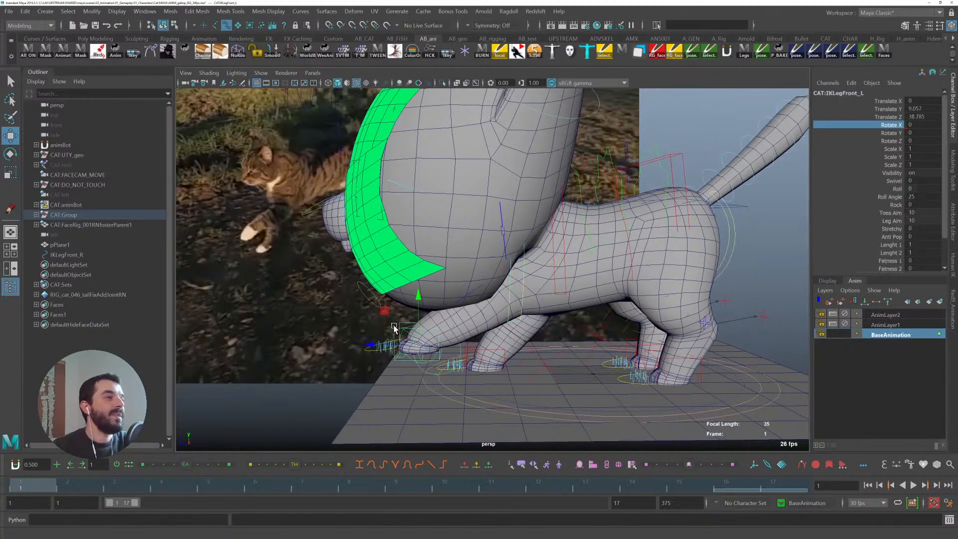
scroll(474, 322, "up", 2)
left_click_drag(431, 320, 595, 323)
- Orbit around the rig to examine the front left leg pose against the reference from several angles
key("e")
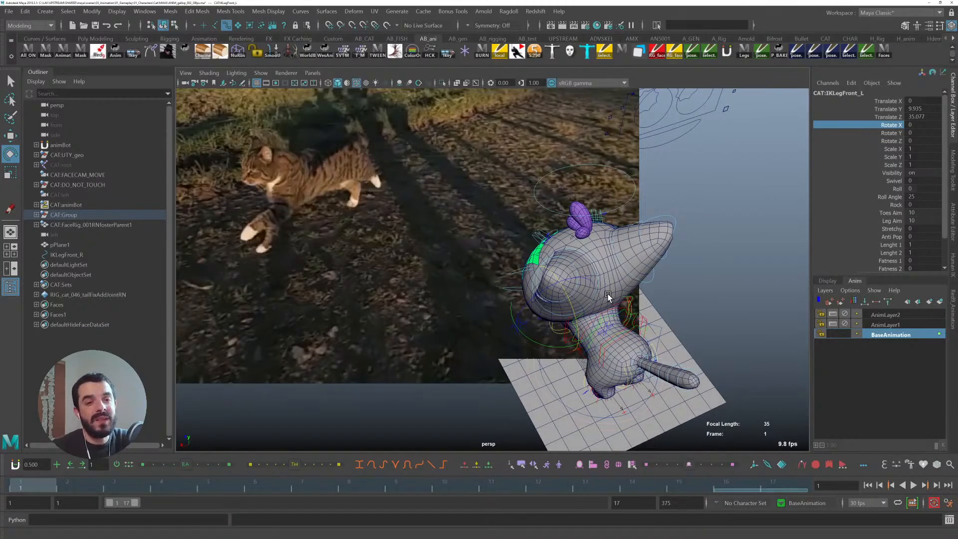
left_click_drag(524, 325, 595, 294, "alt")
right_click_drag(631, 337, 686, 335, "alt")
left_click_drag(686, 336, 651, 341, "alt")
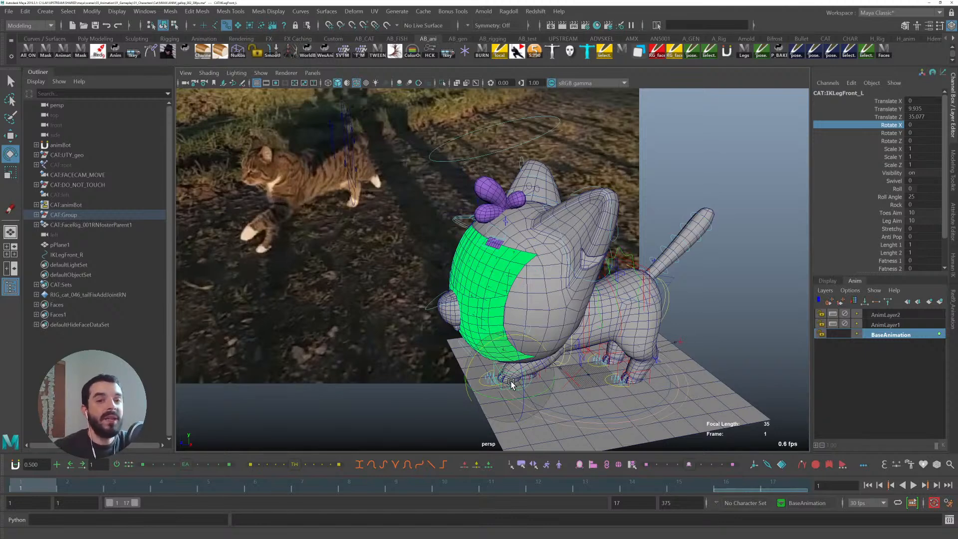
middle_click_drag(528, 379, 488, 336, "alt")
right_click_drag(488, 335, 528, 346, "alt")
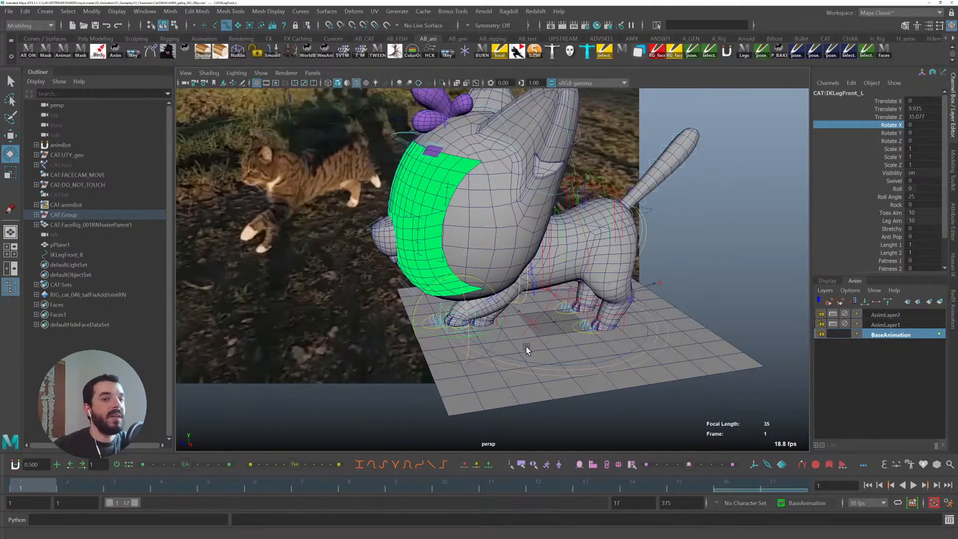
right_click_drag(461, 340, 549, 351, "alt")
key("q")
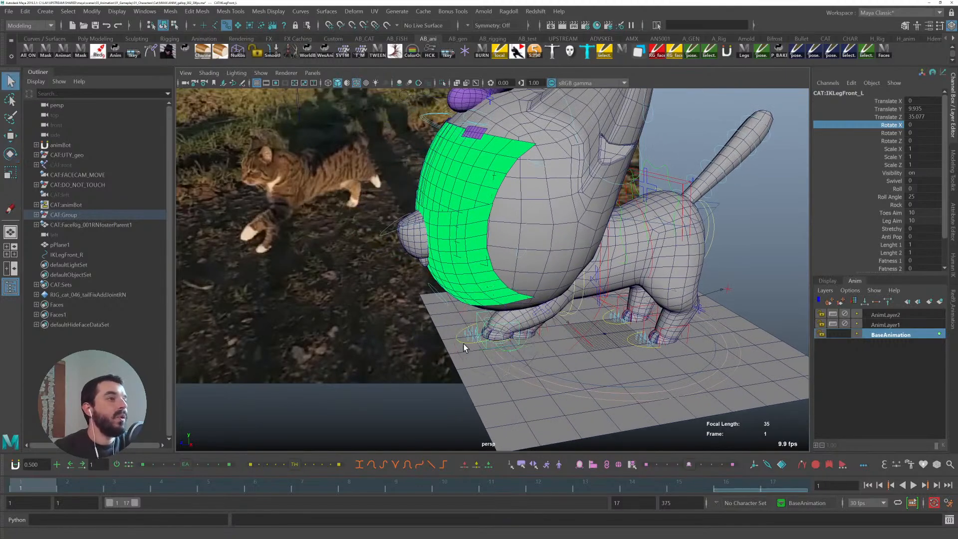
right_click_drag(471, 342, 504, 354, "alt")
left_click(457, 337)
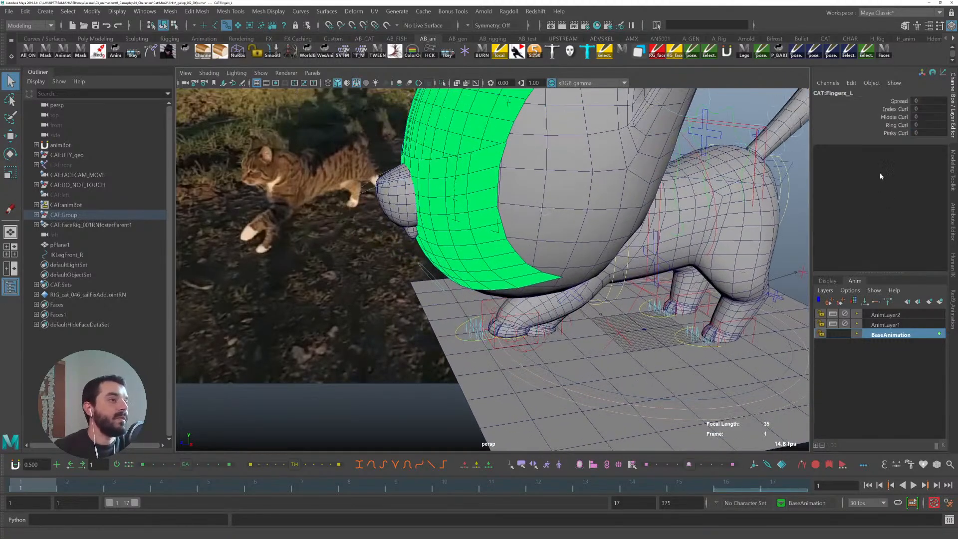
- Set the left fingers' Index, Middle, Ring and Pinky Curl to about 1.1
left_click(896, 103)
left_click_drag(892, 109, 888, 135)
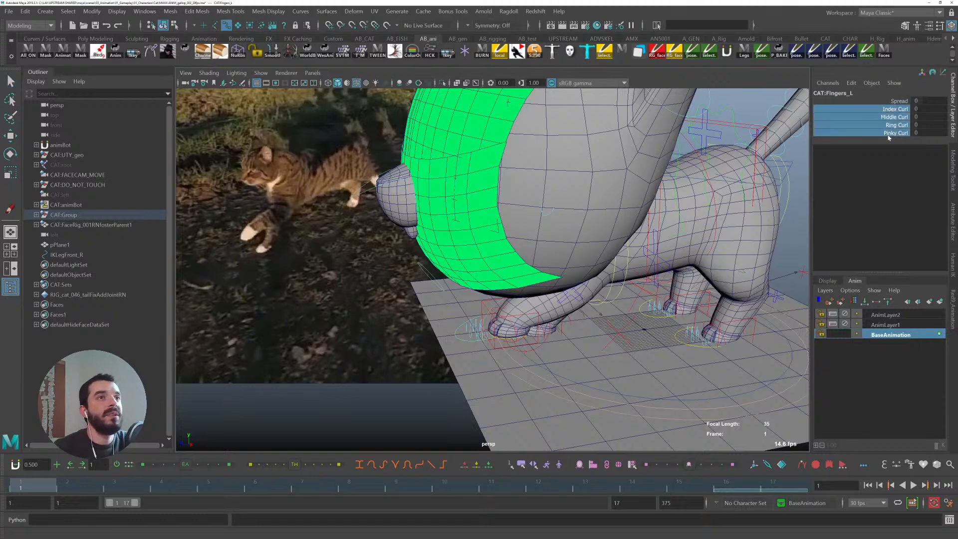
middle_click_drag(577, 234, 582, 226)
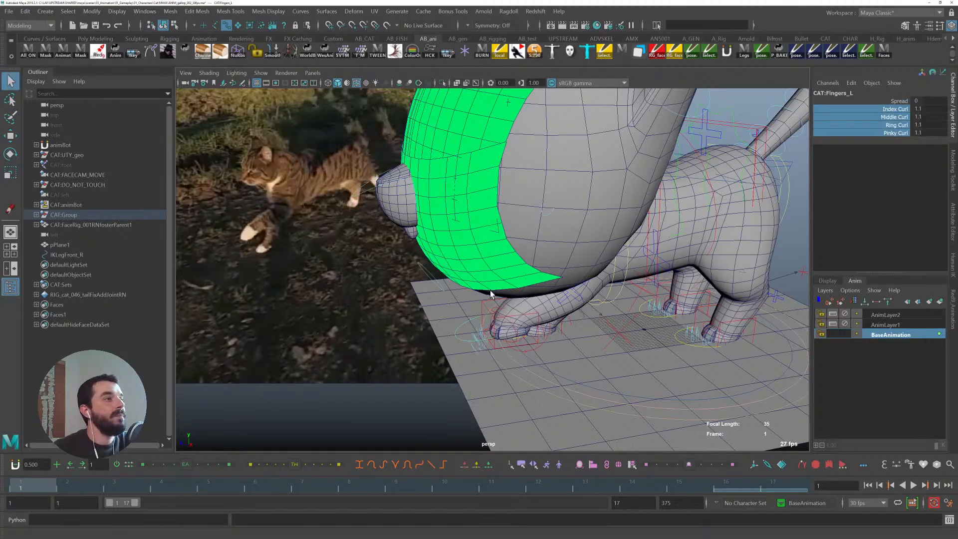
- Rotate the front left leg IK control to about 5.9 in Rotate X at frame 1
left_click(483, 304)
key("e")
left_click_drag(585, 337, 739, 305, "alt")
key("q")
key("w")
key("e")
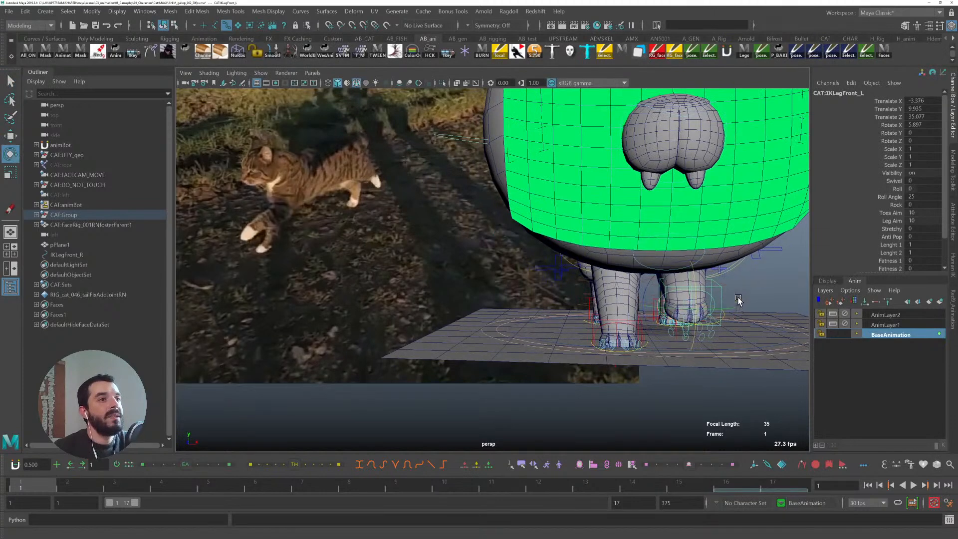
- Play back and scrub the animation to review the front leg pose against the reference
left_click_drag(715, 273, 709, 315)
left_click_drag(754, 311, 556, 248, "alt")
key("q")
left_click(554, 251)
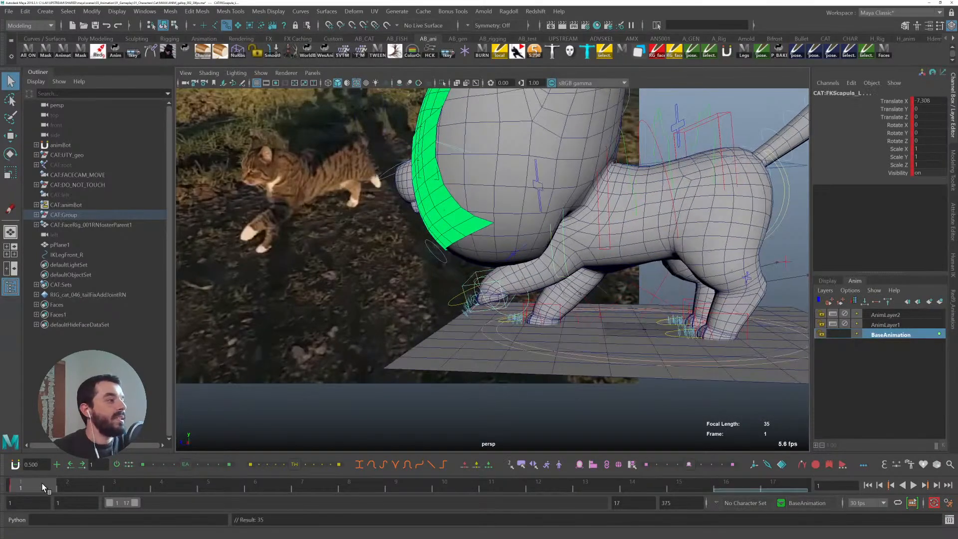
key("alt+v")
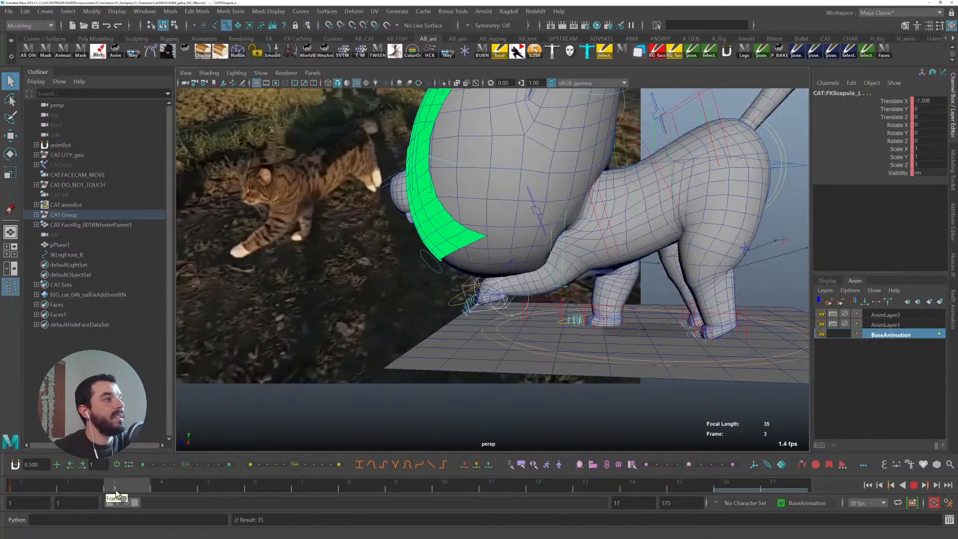
left_click_drag(198, 492, 8, 470)
middle_click_drag(704, 336, 615, 350, "alt")
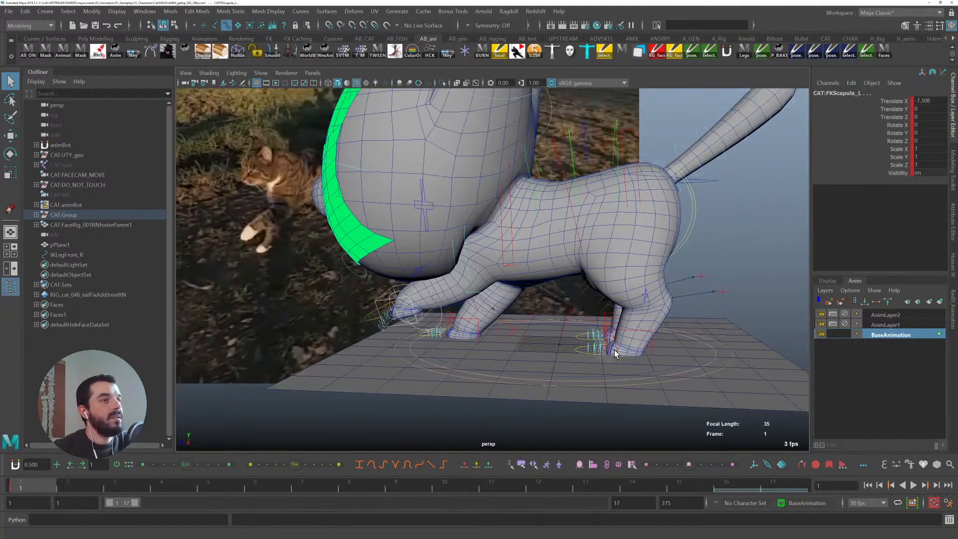
- Select the back left leg IK control and scrub the timeline from several angles to compare it with the reference
left_click(649, 335)
left_click(652, 333)
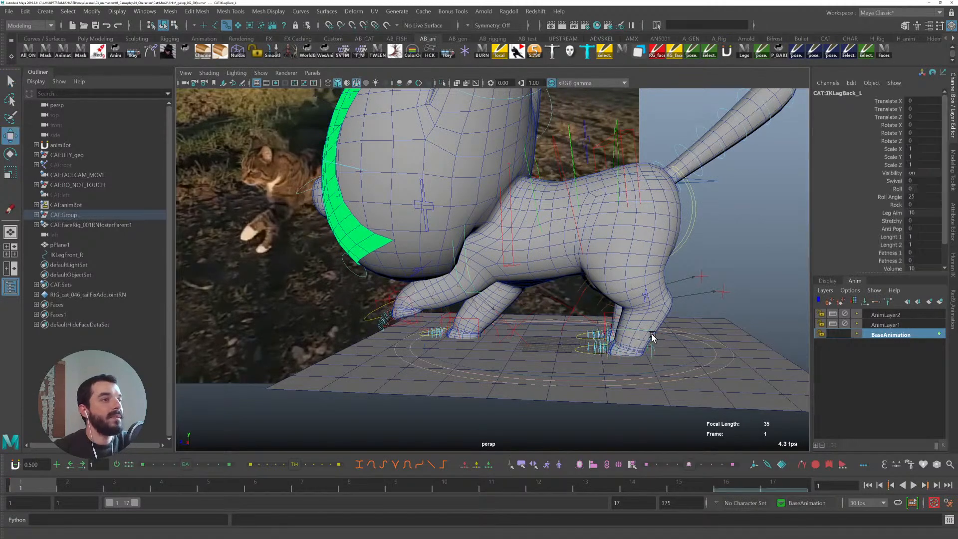
key("w")
middle_click_drag(652, 333, 614, 346, "alt")
left_click_drag(614, 345, 639, 372, "alt")
right_click_drag(640, 372, 500, 330, "alt")
left_click_drag(500, 329, 466, 317, "alt")
middle_click_drag(467, 317, 273, 265, "alt")
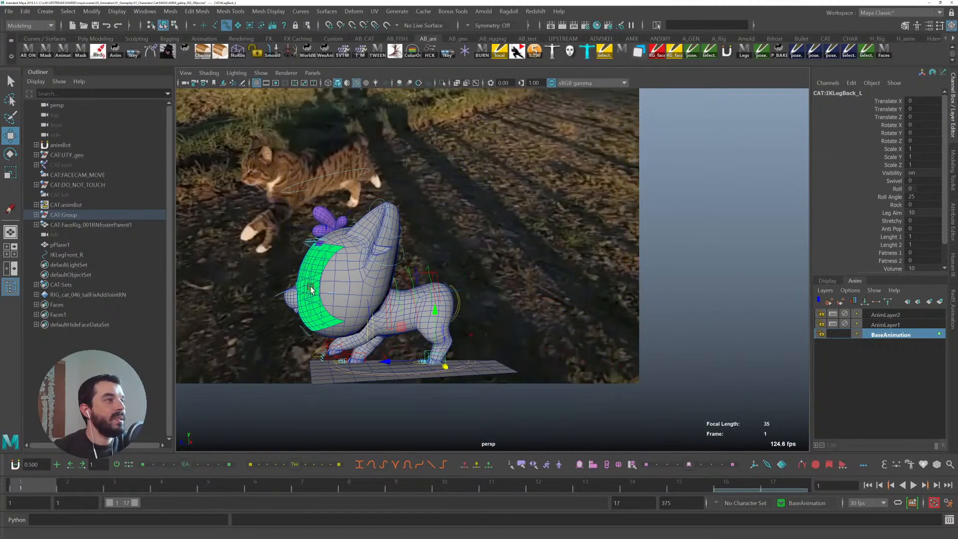
left_click_drag(358, 209, 492, 325, "alt")
left_click_drag(37, 490, 116, 491)
middle_click_drag(411, 297, 553, 314, "alt")
left_click_drag(96, 483, 677, 491)
mouse_move(16, 482)
left_mouse_down()
mouse_move(287, 487)
mouse_move(5, 488)
left_mouse_up()
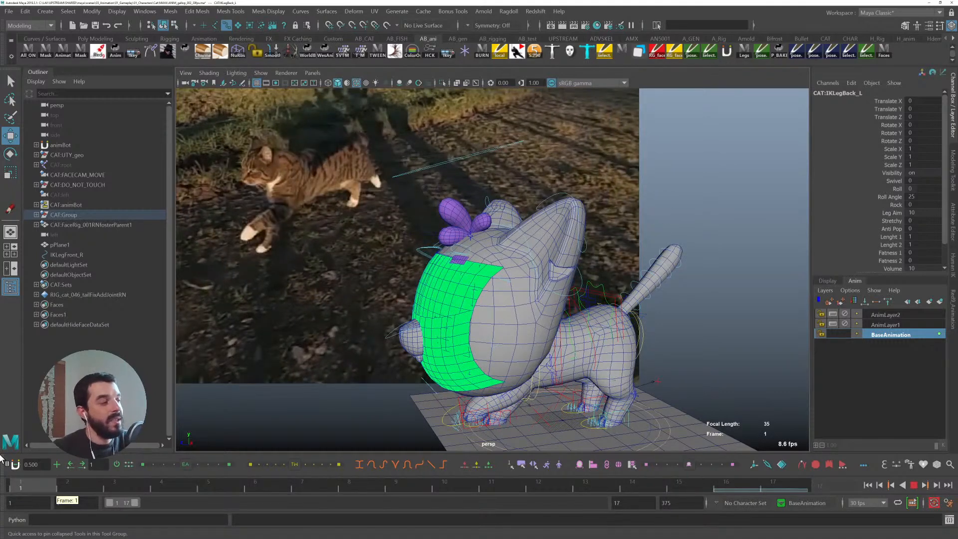
left_click_drag(20, 486, 843, 481)
left_click_drag(29, 481, 49, 490)
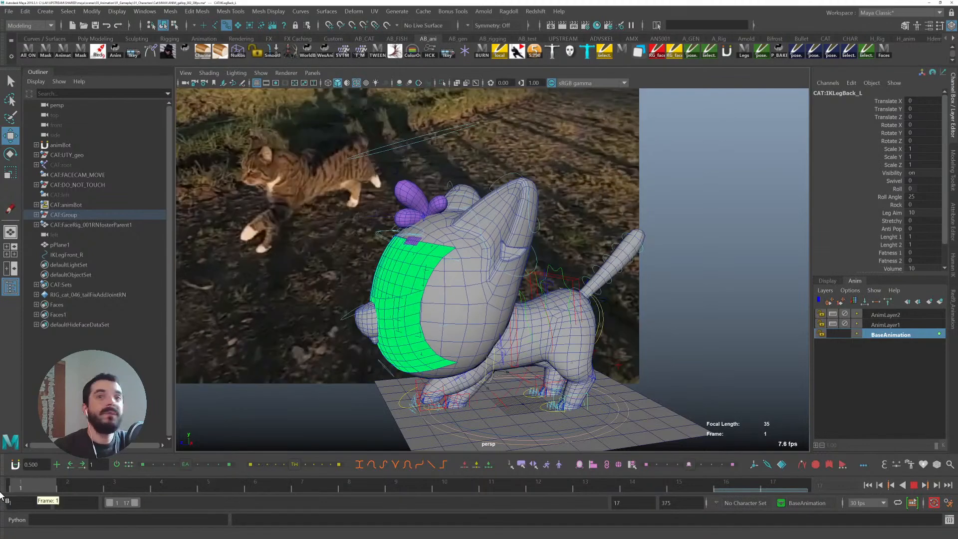
right_click_drag(449, 419, 594, 372, "alt")
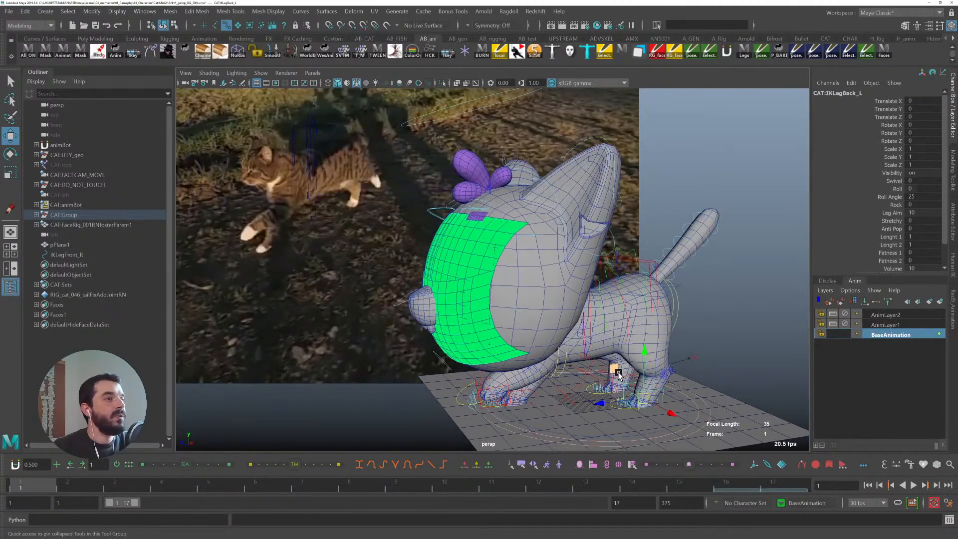
- Move the back left leg IK control to about 13.1 in Translate Y and -37.0 in Translate Z
left_click(651, 355)
key("ctrl+z")
left_click_drag(618, 371, 653, 341)
key("e")
key("w")
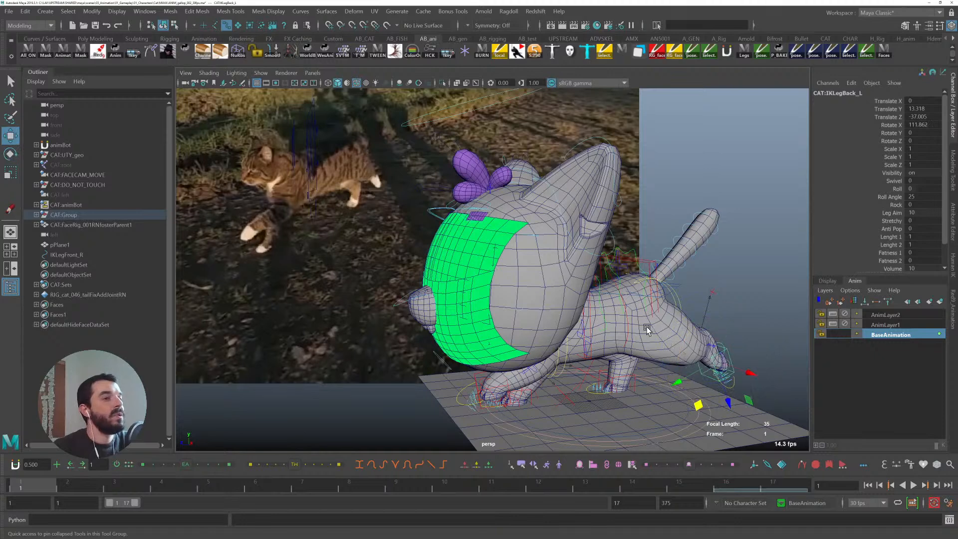
- Reposition the left hip FK control to about 1.46 in Translate X and -1.96 in Translate Y
key("q")
left_click(673, 309)
key("w")
left_click_drag(652, 324, 655, 273)
key("e")
key("q")
middle_click_drag(694, 366, 641, 344, "alt")
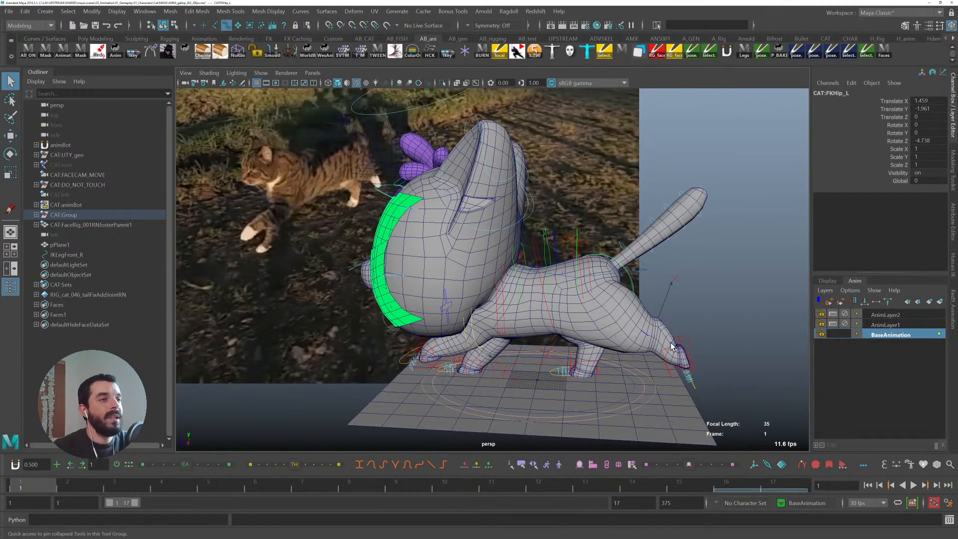
- Raise the back left leg IK control to about 16.6 in Translate Y and -38.3 in Translate Z
left_click(676, 344)
left_click(677, 348)
key("w")
left_click_drag(657, 395, 658, 387)
key("q")
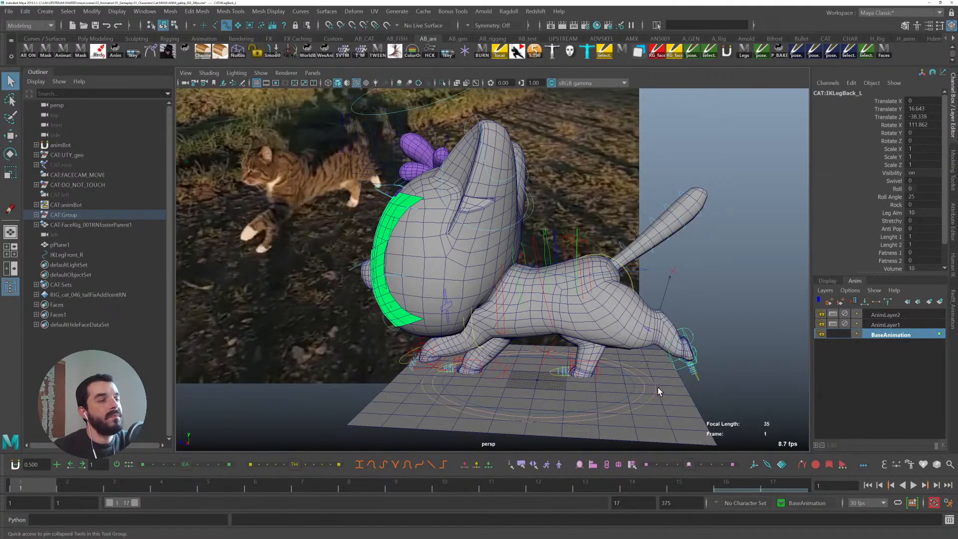
middle_click_drag(588, 376, 588, 370, "alt")
key("w")
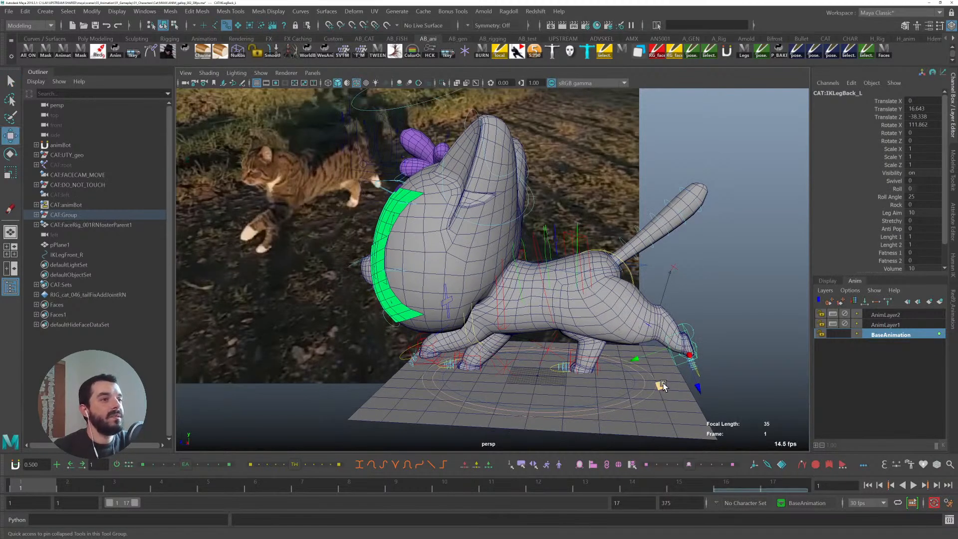
- Refine the back left leg IK control to about -2.45, 16.87, -38.13 translate and 113.1, 9.9, -10.9 rotate
left_click(631, 278)
left_click_drag(630, 277, 617, 327, "alt")
left_click(668, 264)
middle_click_drag(520, 398, 487, 354, "alt")
key("q")
left_click(519, 352)
key("w")
key("e")
mouse_move(537, 349)
left_mouse_down()
mouse_move(555, 326)
mouse_move(549, 362)
left_mouse_up()
key("w")
middle_click_drag(486, 366, 488, 366)
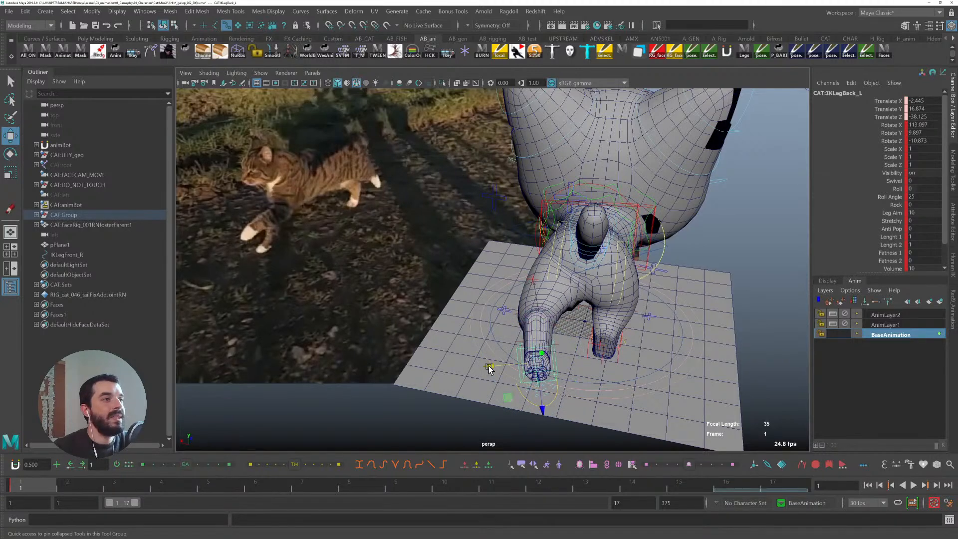
- Select and examine the root and left hip controls up close
key("q")
left_click(530, 282)
left_click_drag(470, 331, 555, 305, "alt")
left_click(648, 217)
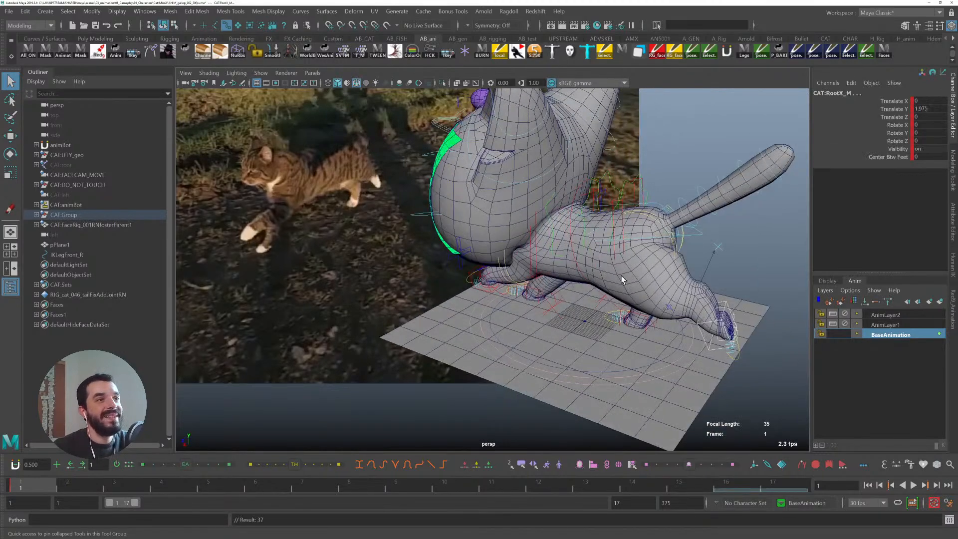
left_click(645, 216)
left_click_drag(563, 357, 613, 319, "alt")
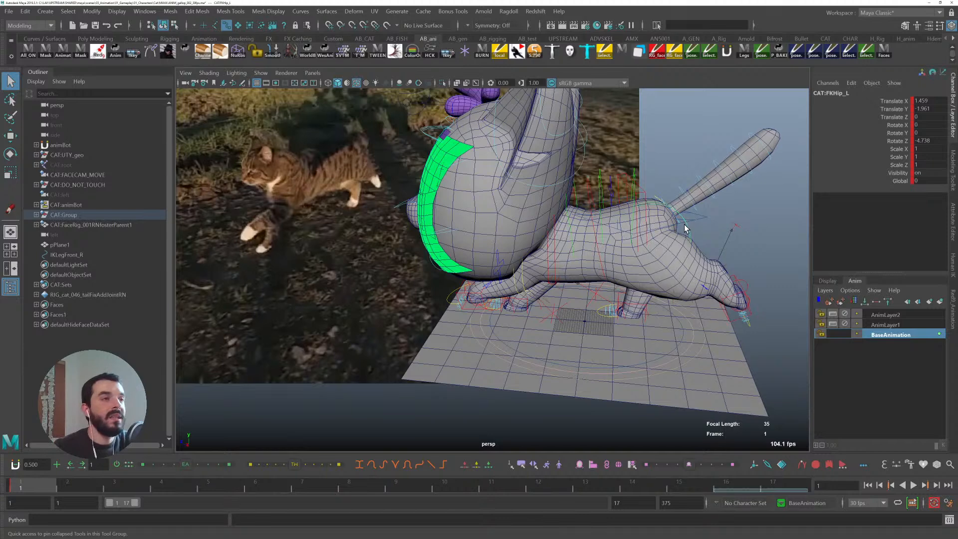
scroll(688, 226, "up", 4)
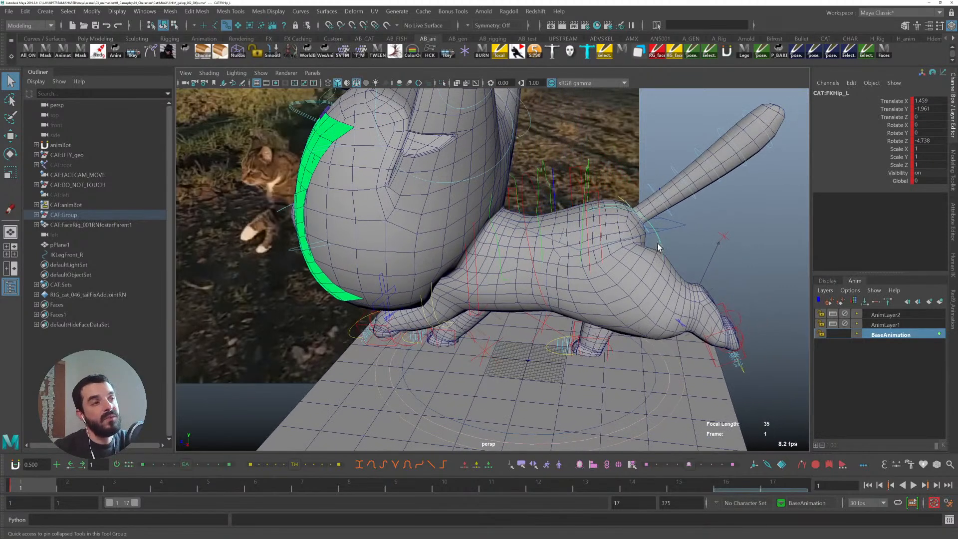
key("w")
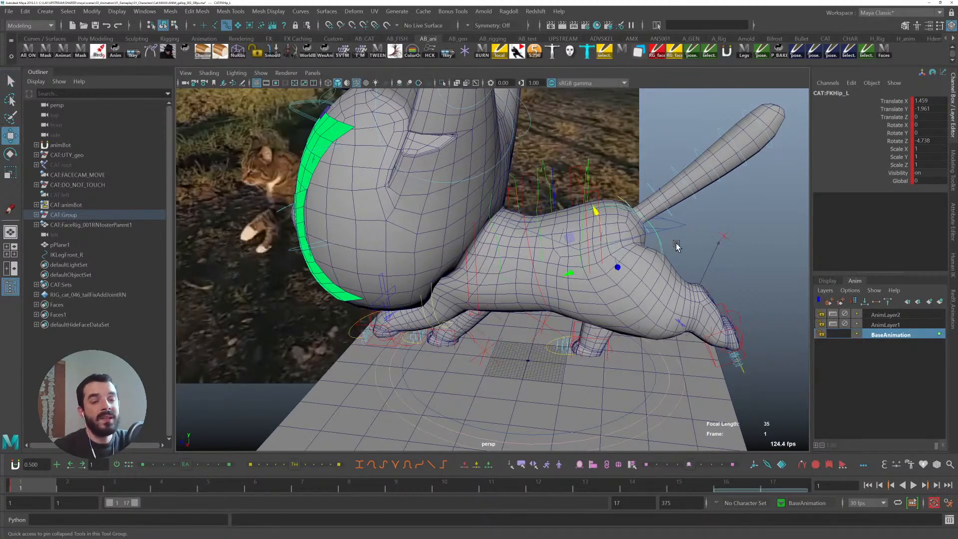
left_click_drag(722, 278, 588, 263, "alt")
key("q")
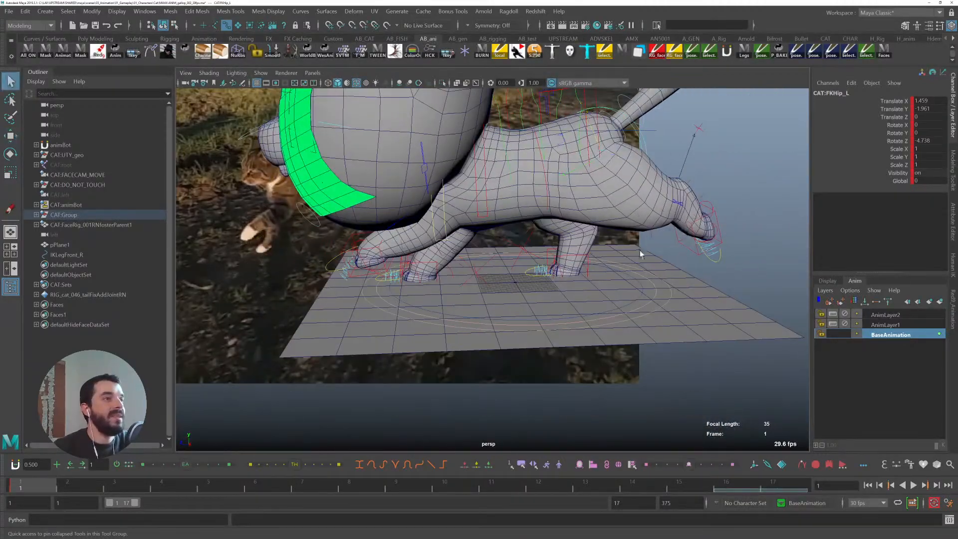
left_click(590, 266)
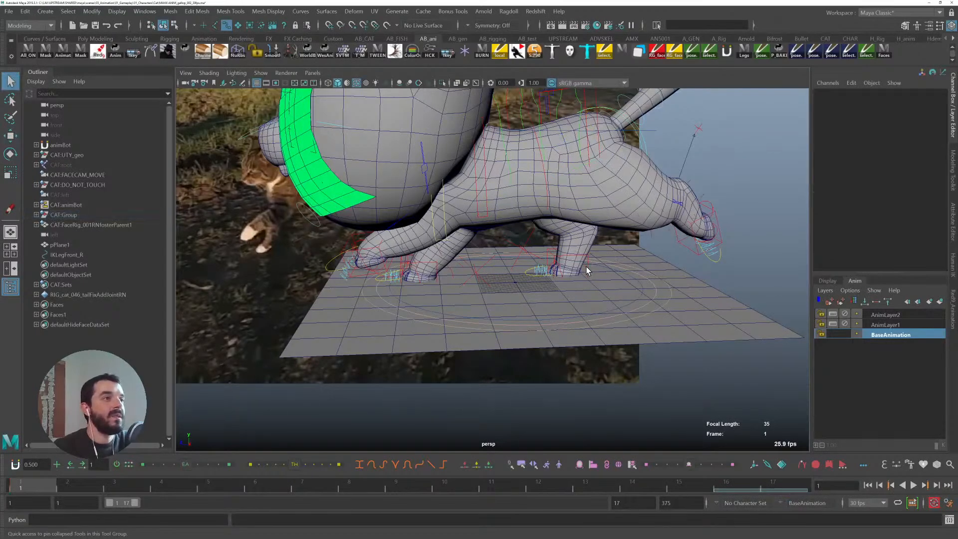
left_click(586, 267)
key("w")
key("q")
- Move the back right leg IK control to about 7.85 in Translate Z and key it
left_click(588, 266)
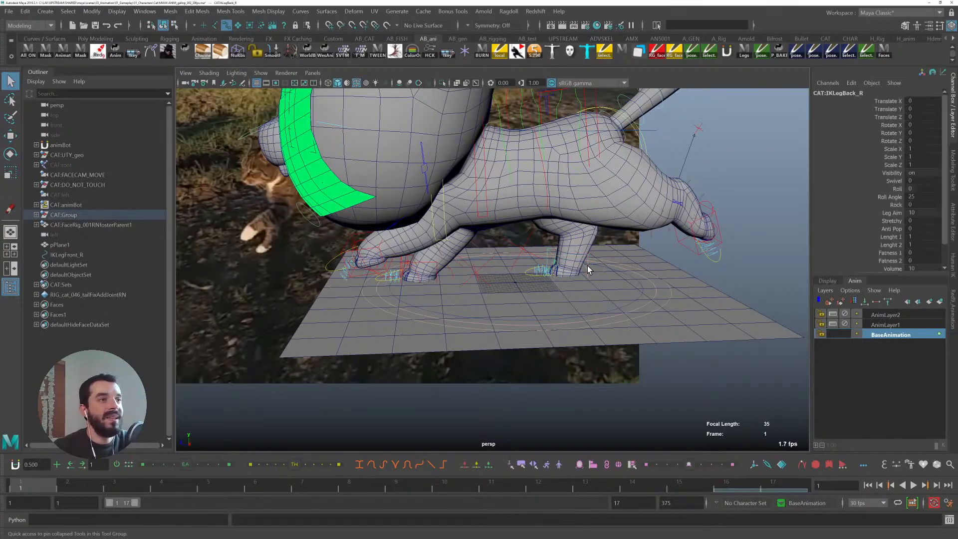
key("w")
left_click_drag(588, 265, 614, 287, "alt")
right_click_drag(656, 318, 564, 282, "alt")
key("s")
left_click_drag(699, 274, 529, 268, "alt")
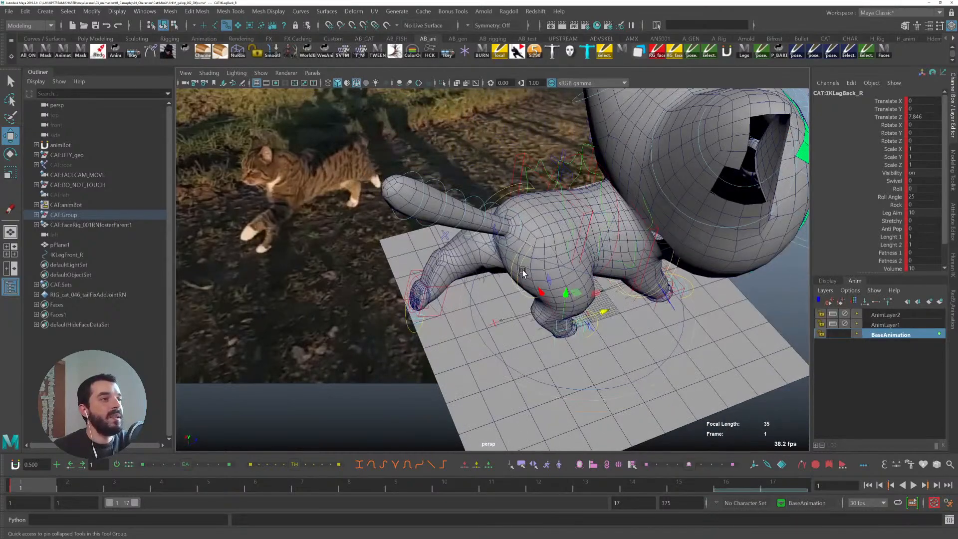
- Select and inspect the hip, pole vector, toe, leg IK and scapula controls in turn while orbiting the rig
key("q")
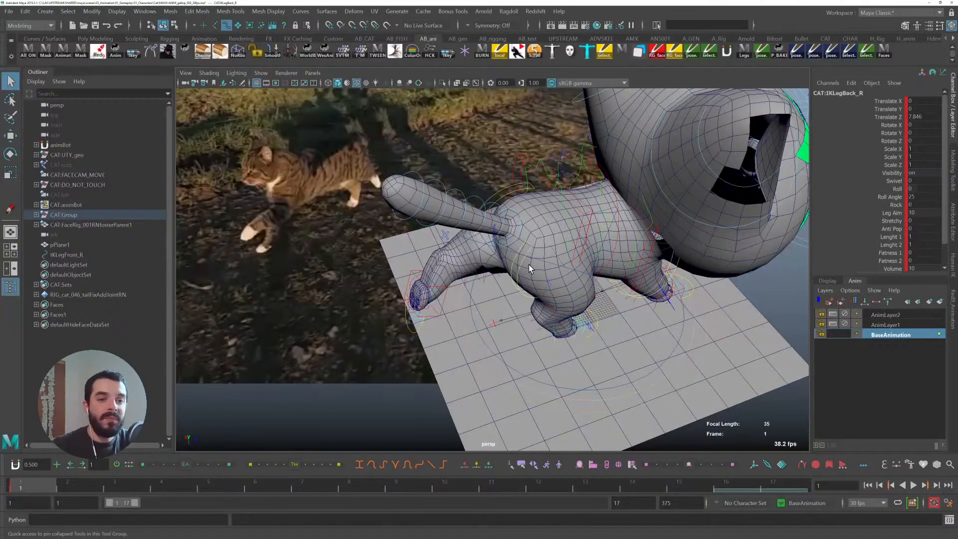
left_click_drag(529, 268, 510, 306, "alt")
left_click(481, 291)
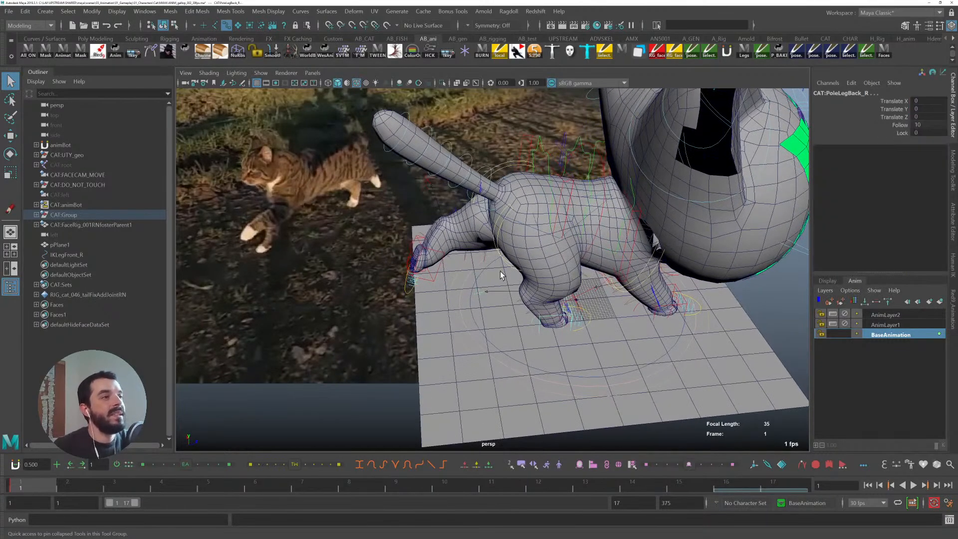
left_click(499, 236)
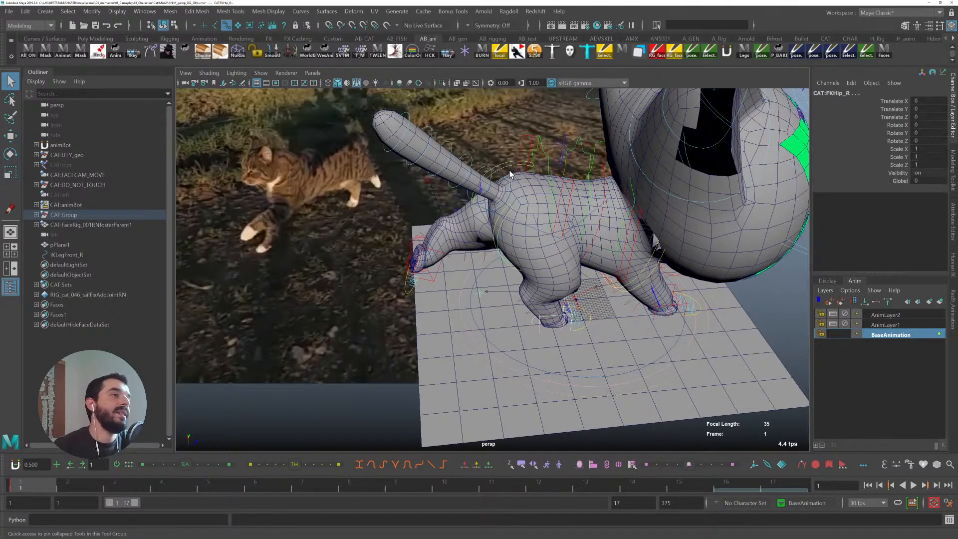
left_click(507, 166)
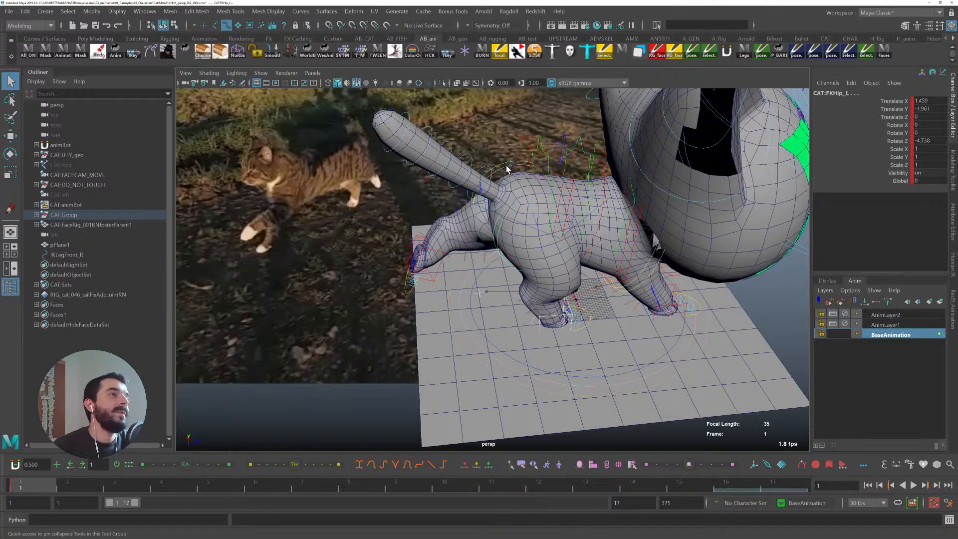
left_click(431, 185)
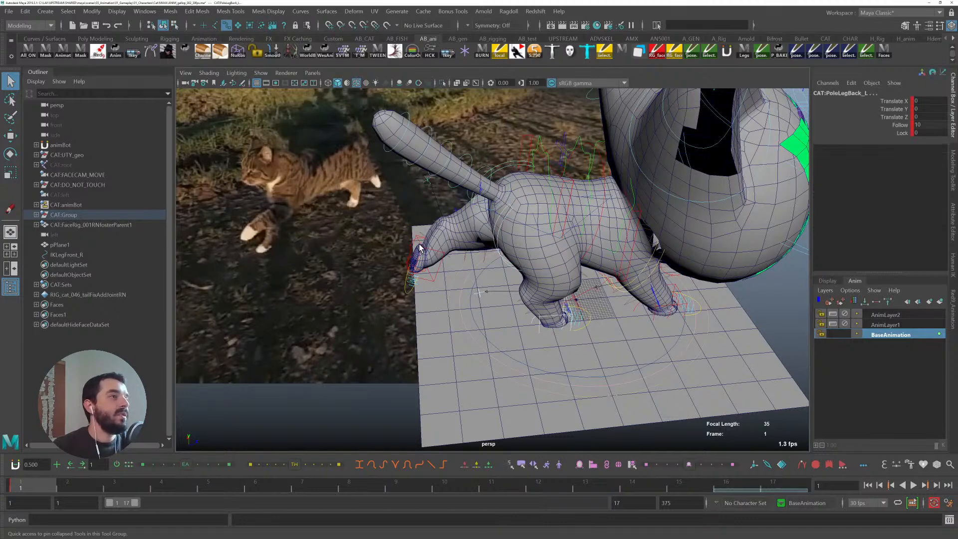
left_click(412, 288)
left_click(407, 295)
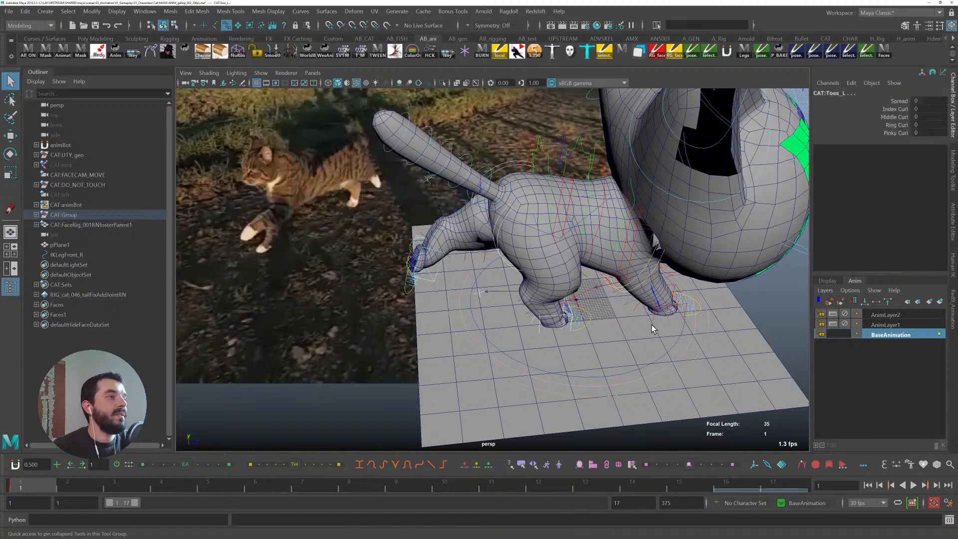
left_click(592, 317)
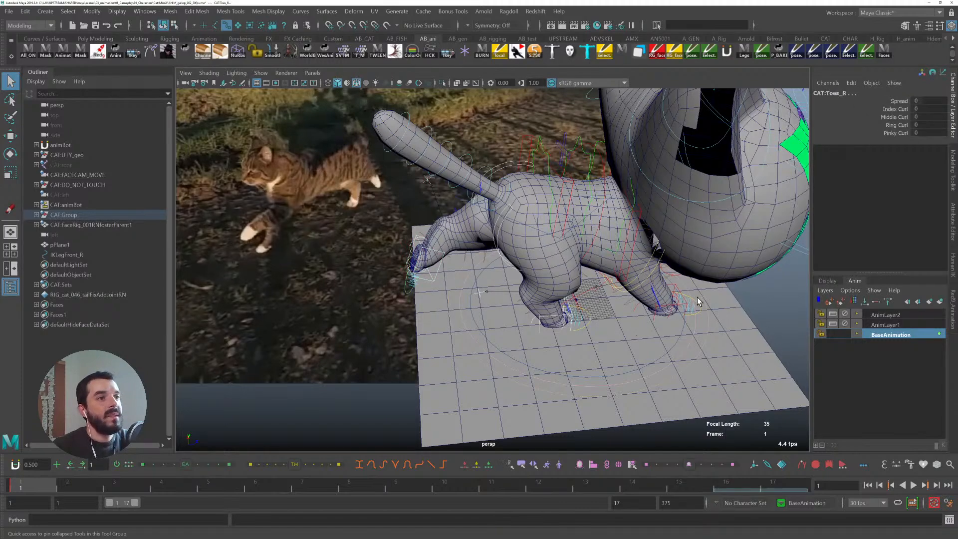
left_click(656, 309)
left_click_drag(708, 316, 609, 312, "alt")
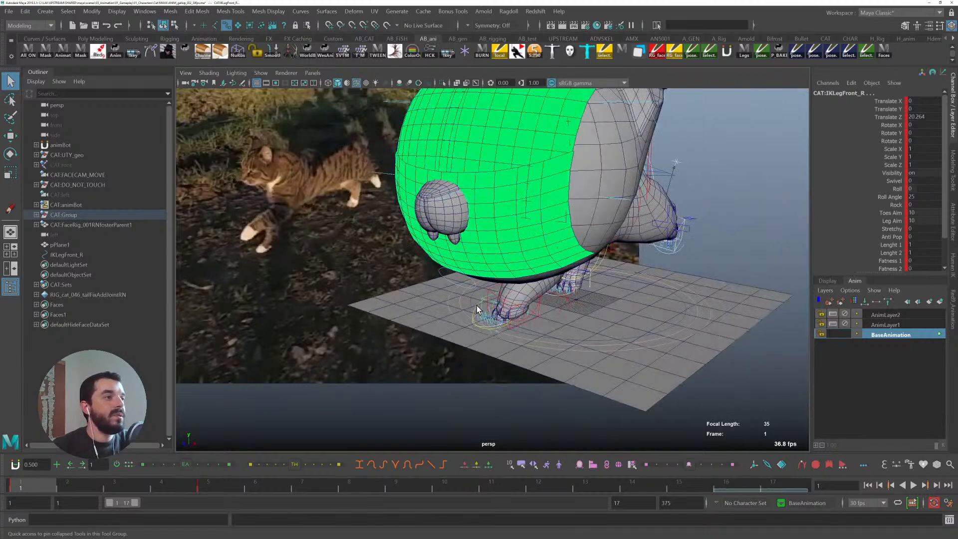
left_click(497, 307)
left_click_drag(490, 294, 537, 295, "alt")
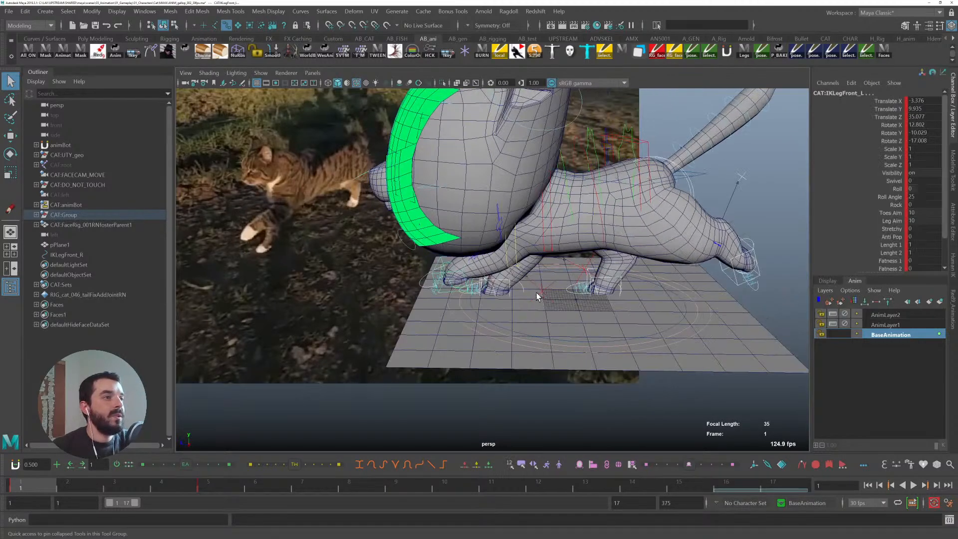
left_click(541, 291)
left_click(588, 266)
left_click_drag(613, 324, 585, 313, "alt")
left_click(484, 219)
left_click_drag(483, 220, 564, 258, "alt")
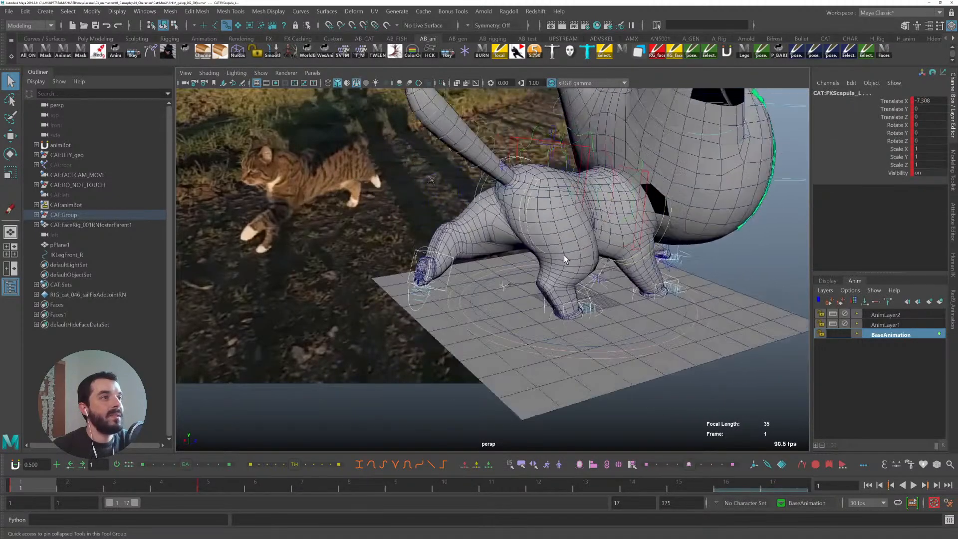
left_click(664, 221)
mouse_move(686, 250)
left_mouse_down("alt")
mouse_move(709, 252)
mouse_move(674, 257)
left_mouse_up("alt")
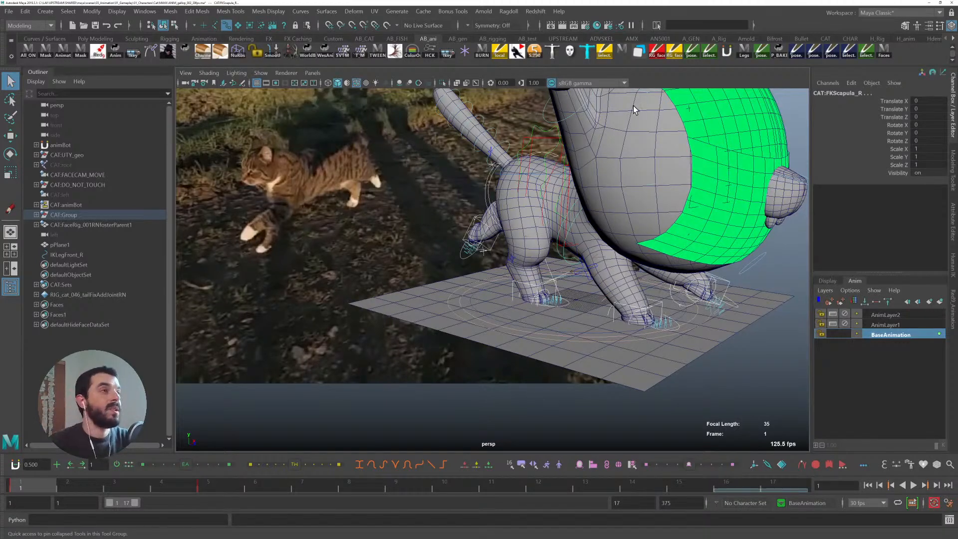
- Create a blue Legs shelf button on the AB_CAT shelf that selects the leg IK controls, and test it
left_click(295, 52)
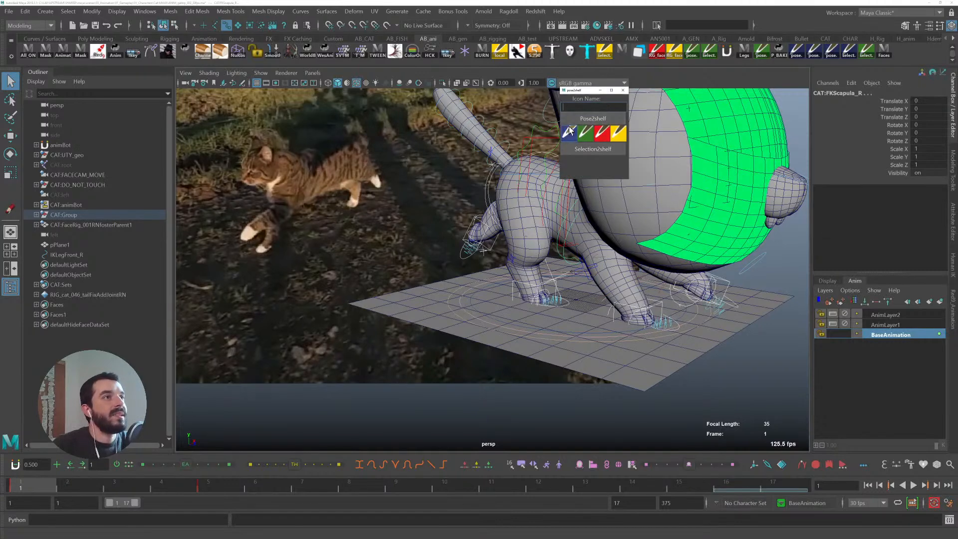
left_click(364, 38)
left_click(594, 109)
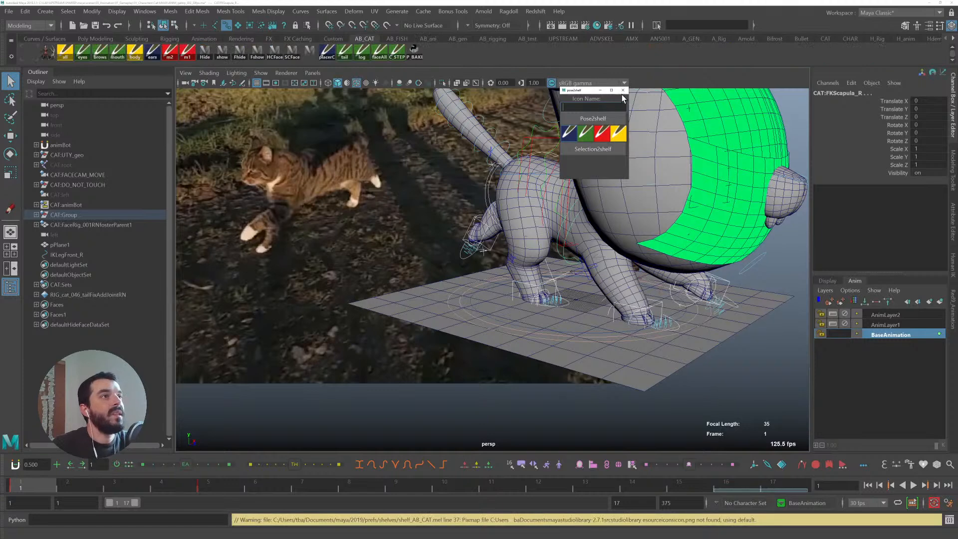
left_click(586, 133)
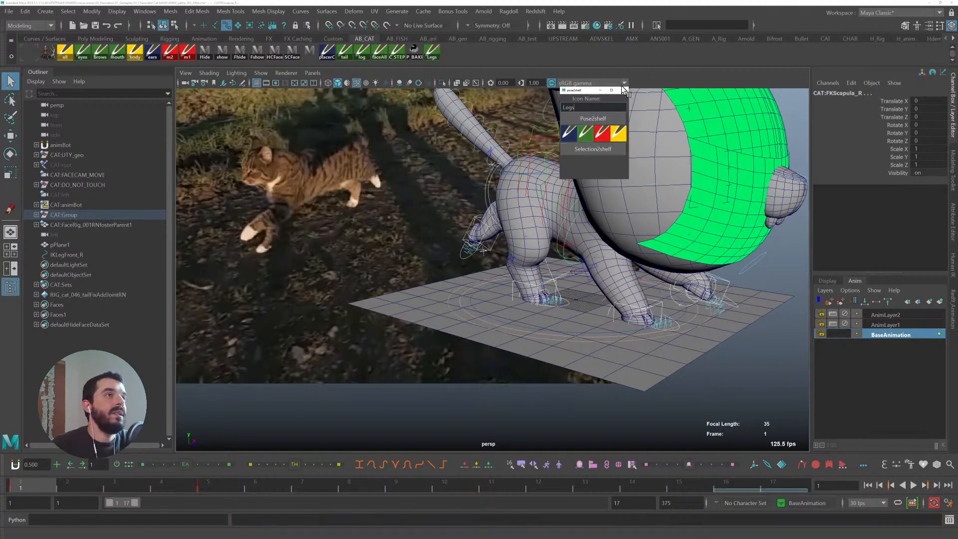
left_click(622, 88)
left_click(432, 51)
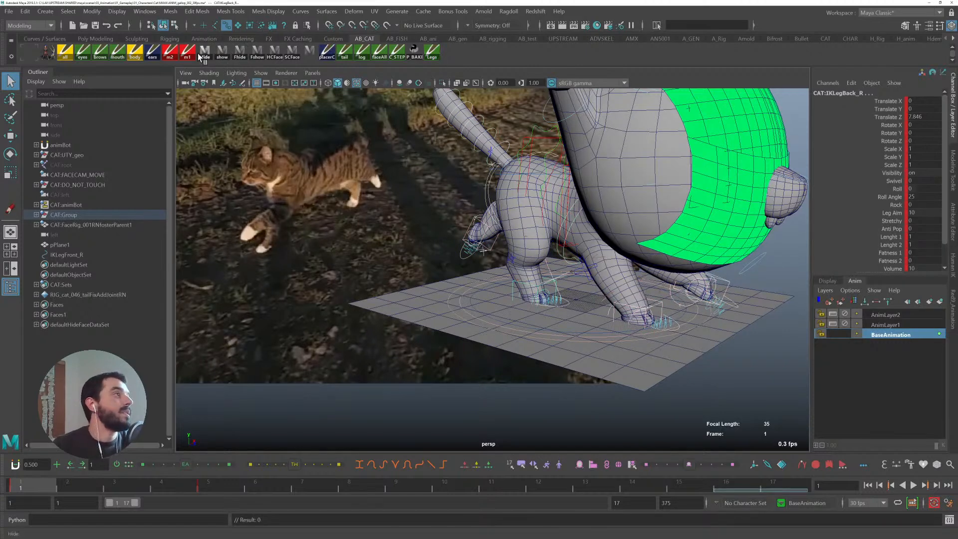
left_click(44, 51)
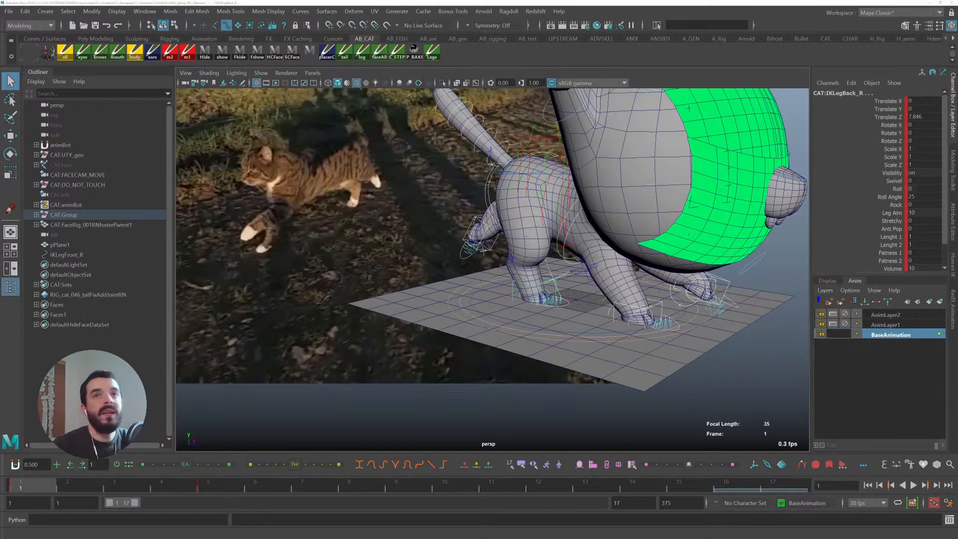
left_click(502, 130)
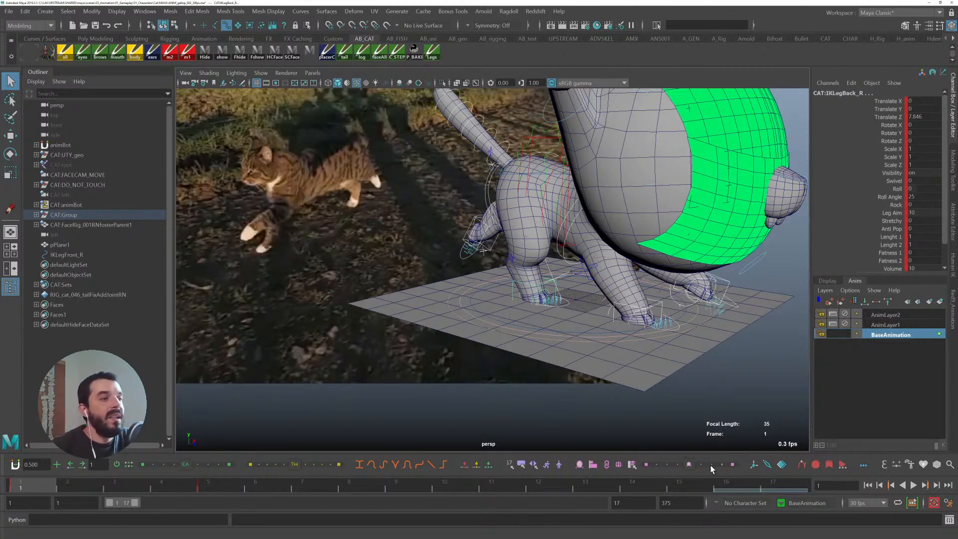
mouse_move(522, 465)
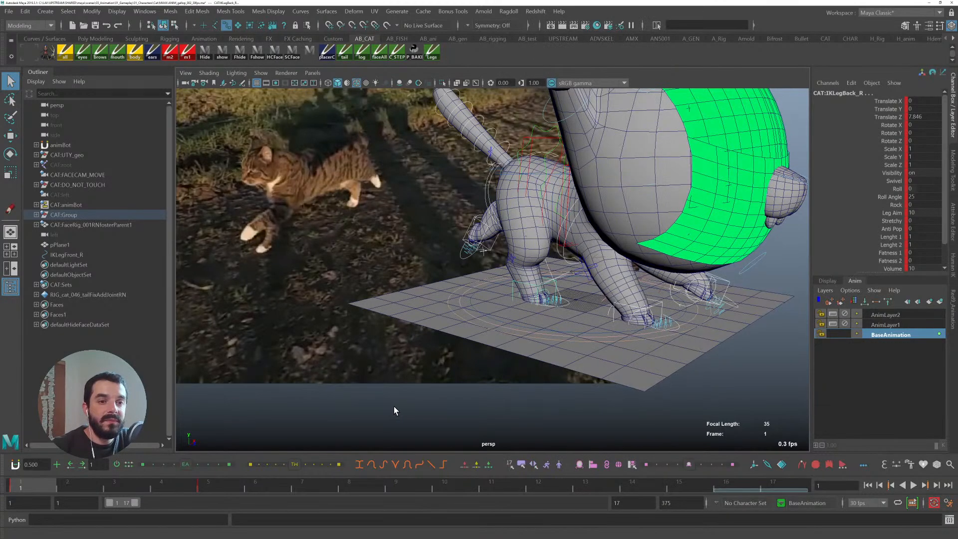
left_click(521, 464)
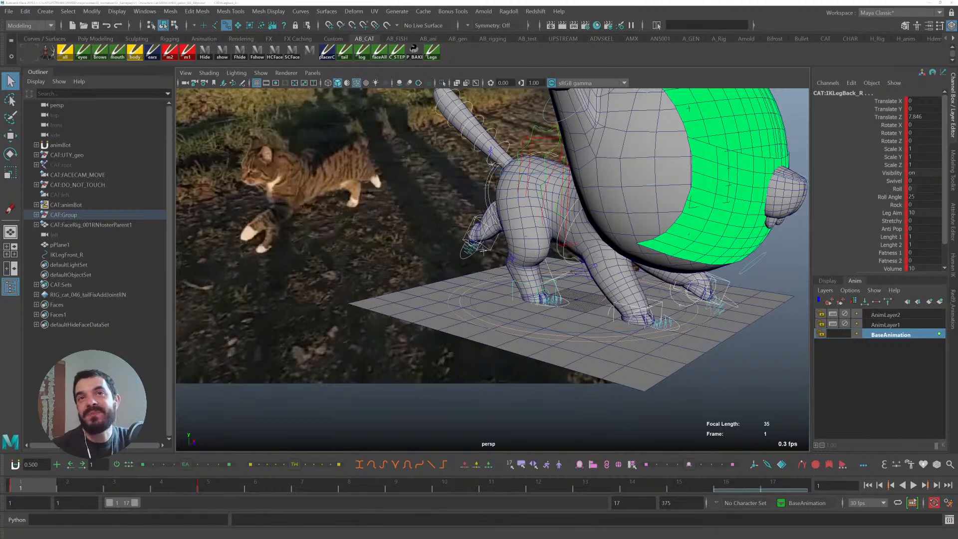
key("alt+Tab")
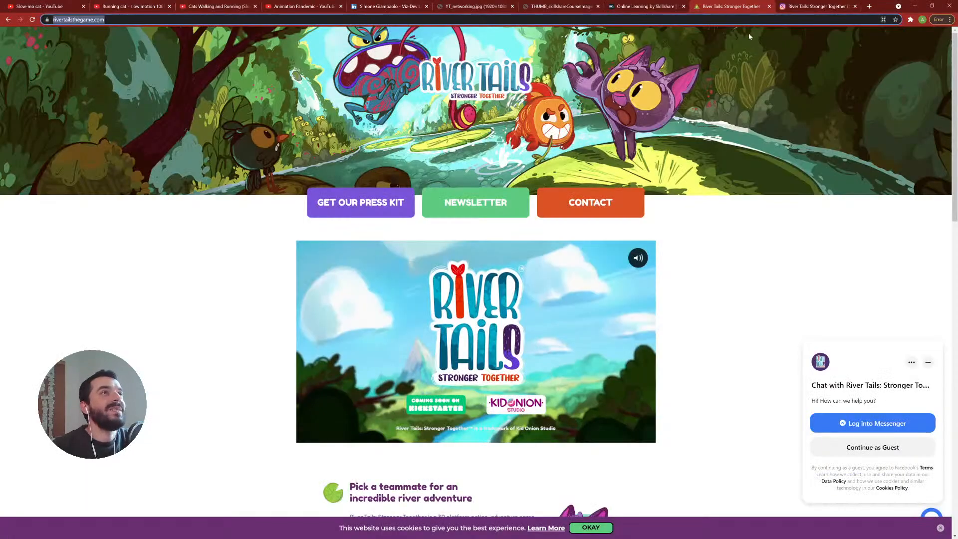
left_click(572, 6)
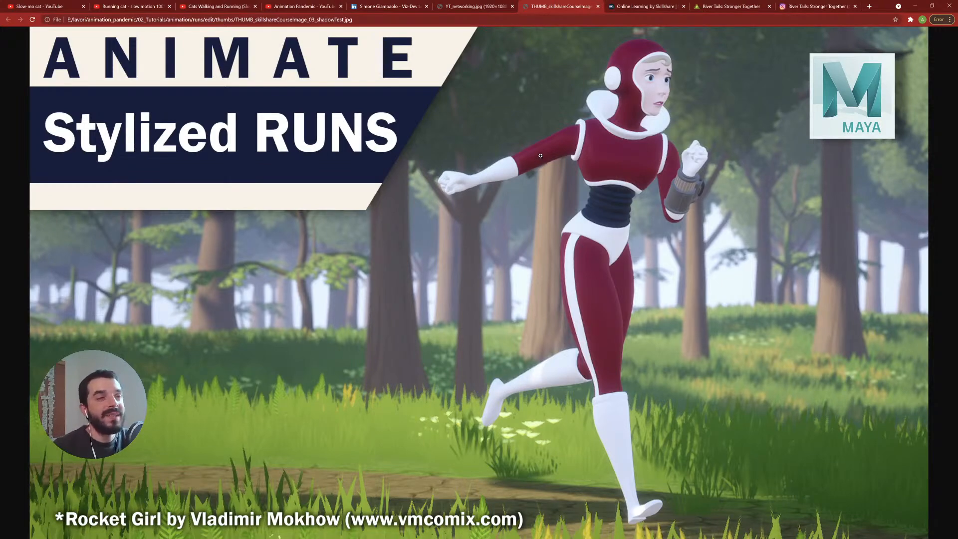
left_click(652, 6)
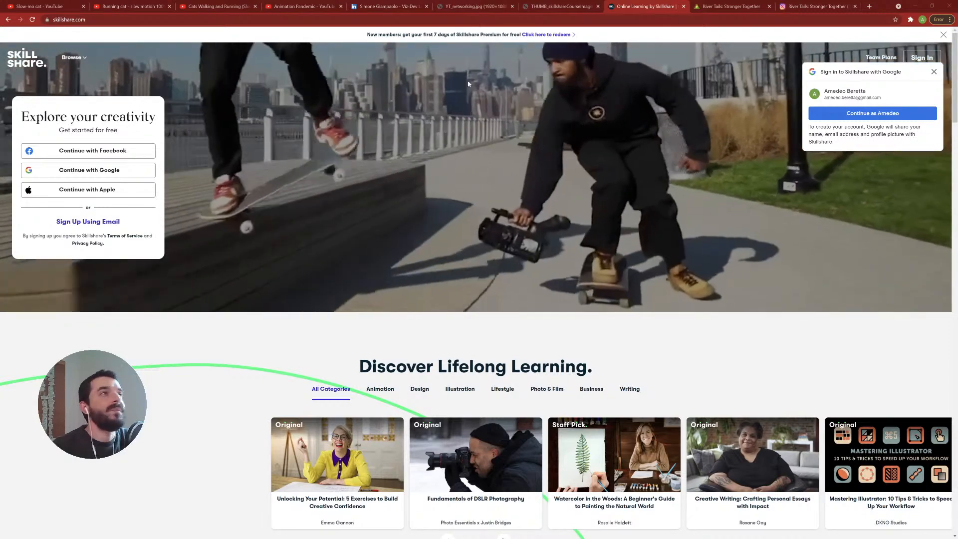
left_click(538, 10)
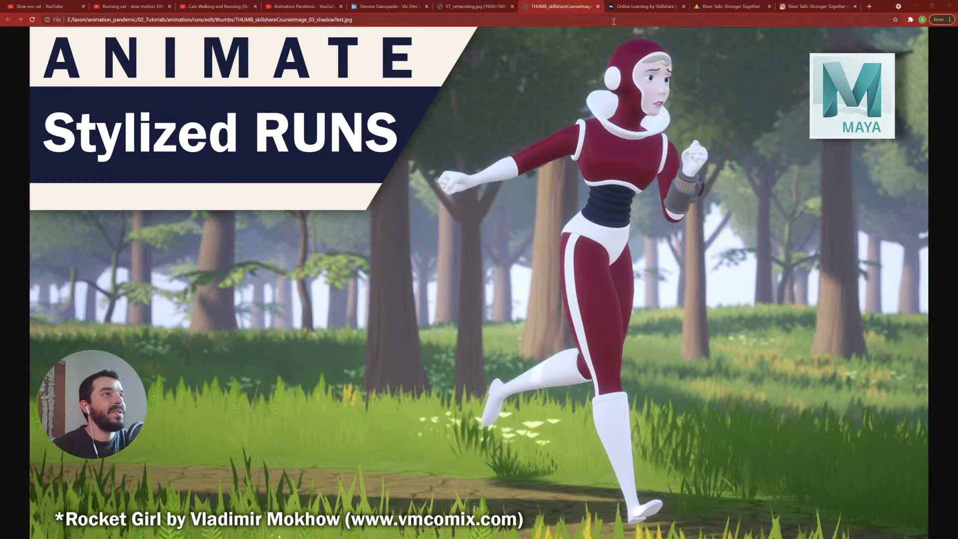
left_click(915, 6)
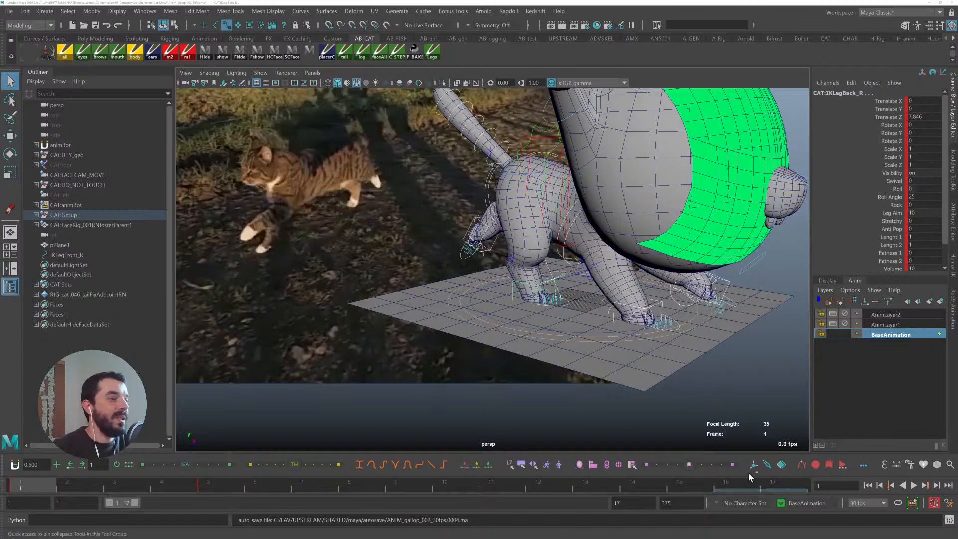
- Play the gallop and inspect the front right leg IK control while scrubbing to frame 17
key("alt+v")
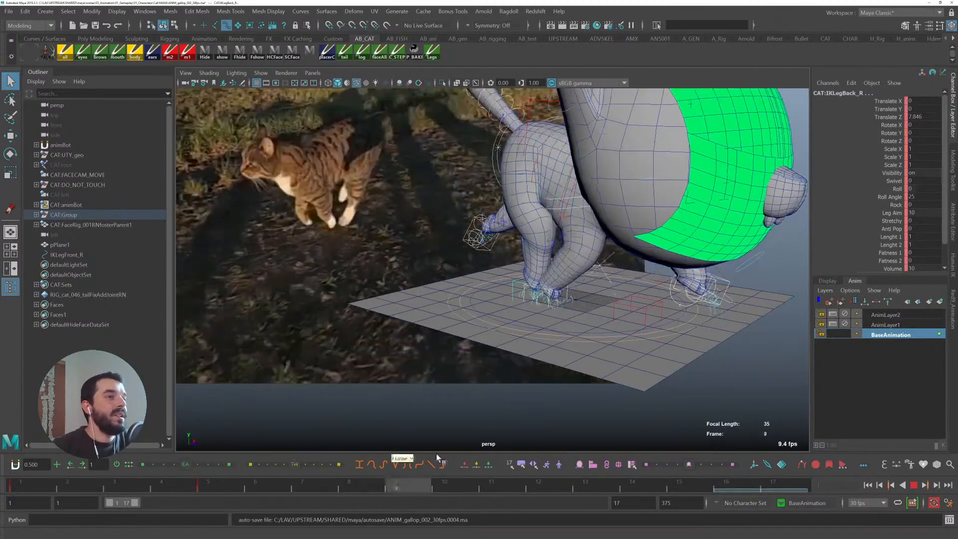
key("alt+v")
left_click_drag(769, 255, 663, 281, "alt")
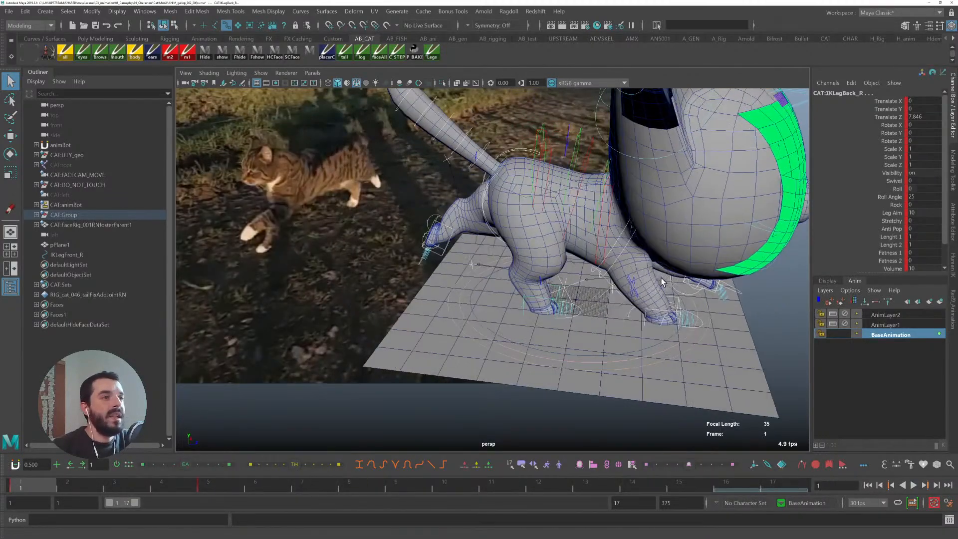
middle_click_drag(663, 281, 571, 263, "alt")
right_click_drag(571, 263, 614, 306, "alt")
left_click(552, 306)
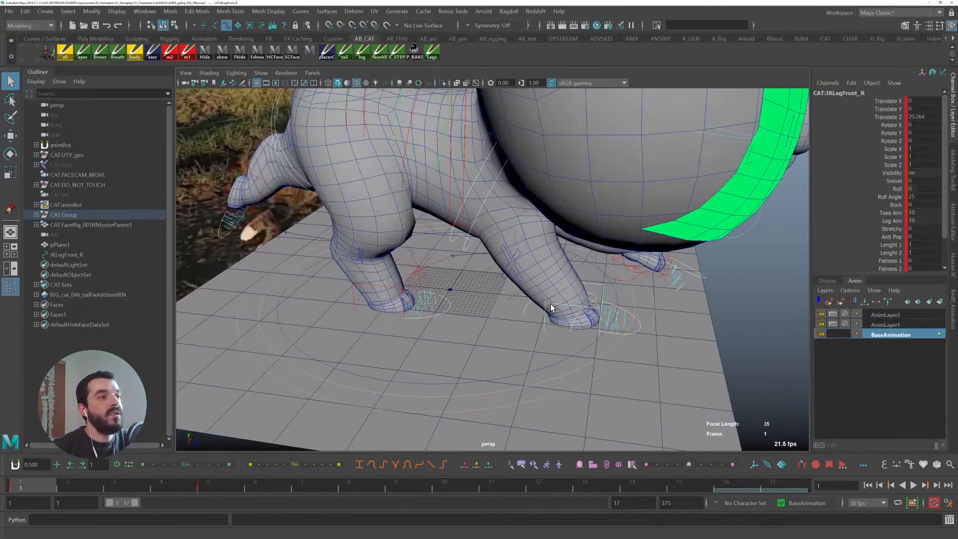
key("w")
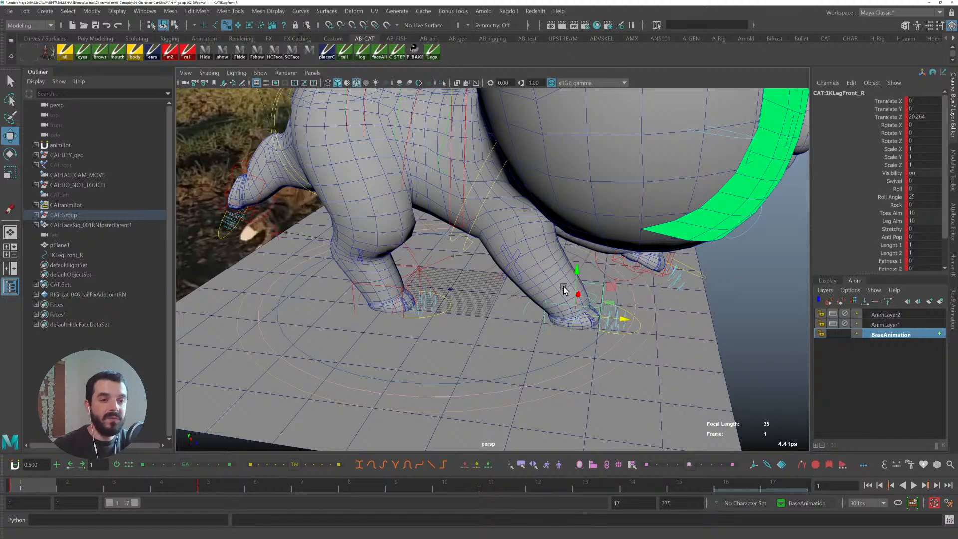
left_click_drag(75, 485, 785, 492)
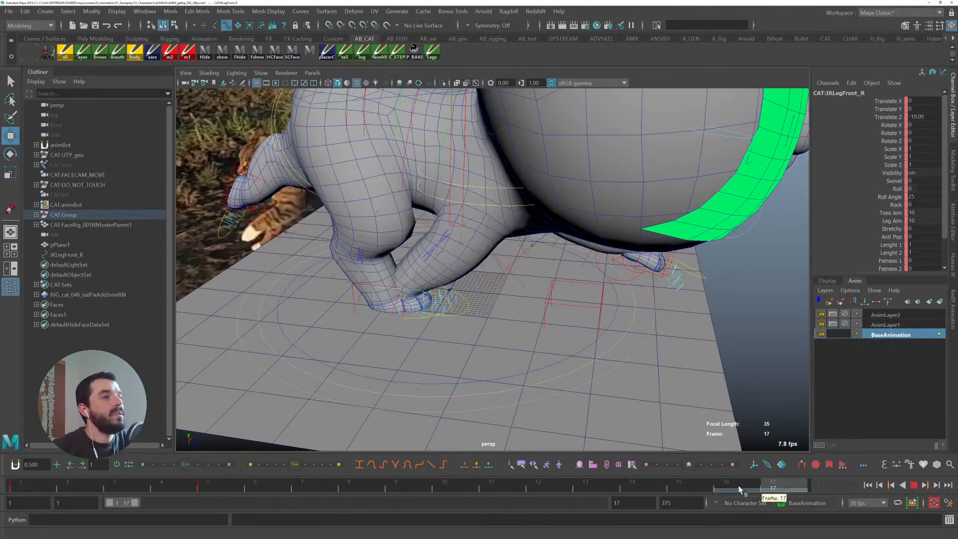
- Try to move the front right leg IK control at the first frame, undoing both moves
key("alt+shift+v")
left_click_drag(630, 286, 565, 323, "alt")
left_click(612, 315)
key("ctrl+z")
left_click_drag(502, 328, 492, 310)
key("ctrl+z")
left_click(370, 298)
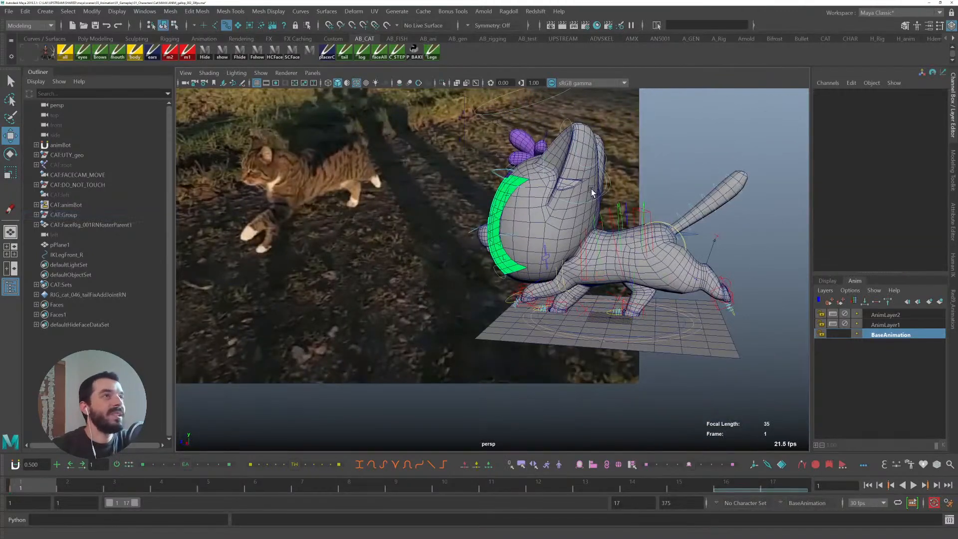
- Try to save the back leg selection as an animBot selection set named Legs
left_click(433, 53)
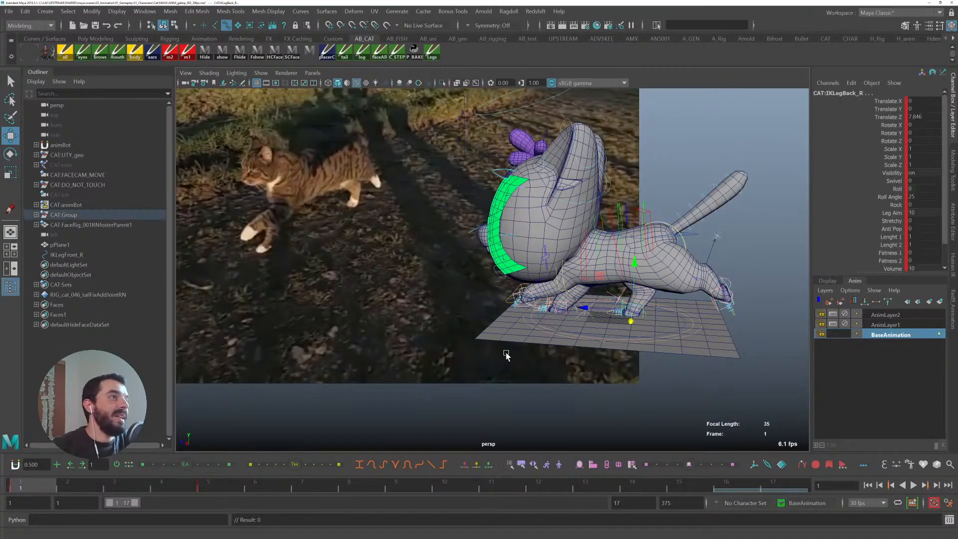
left_click(521, 465)
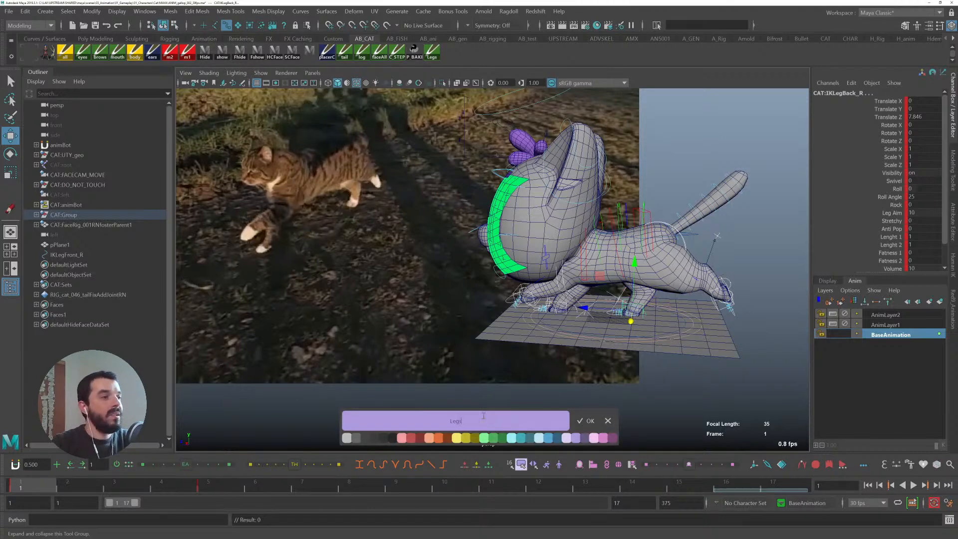
left_click(591, 422)
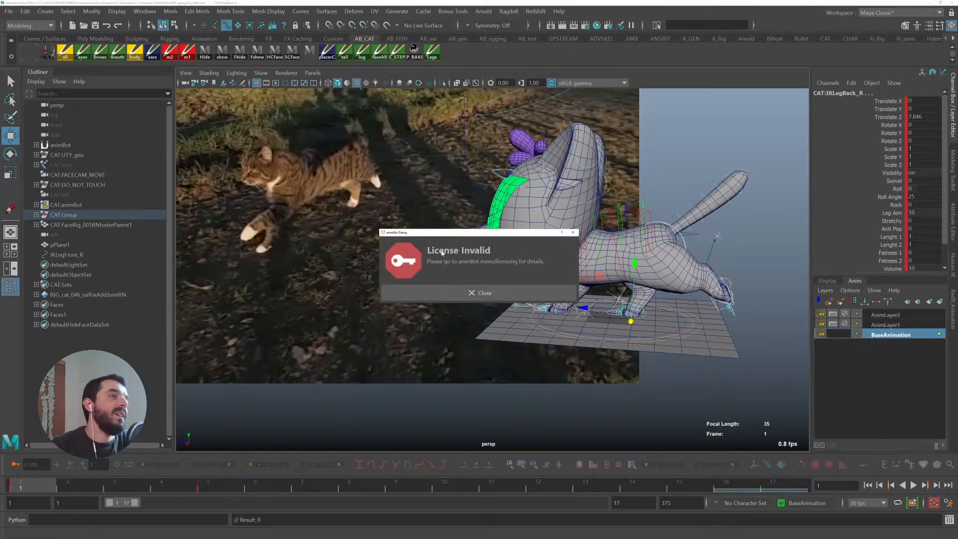
left_click(462, 290)
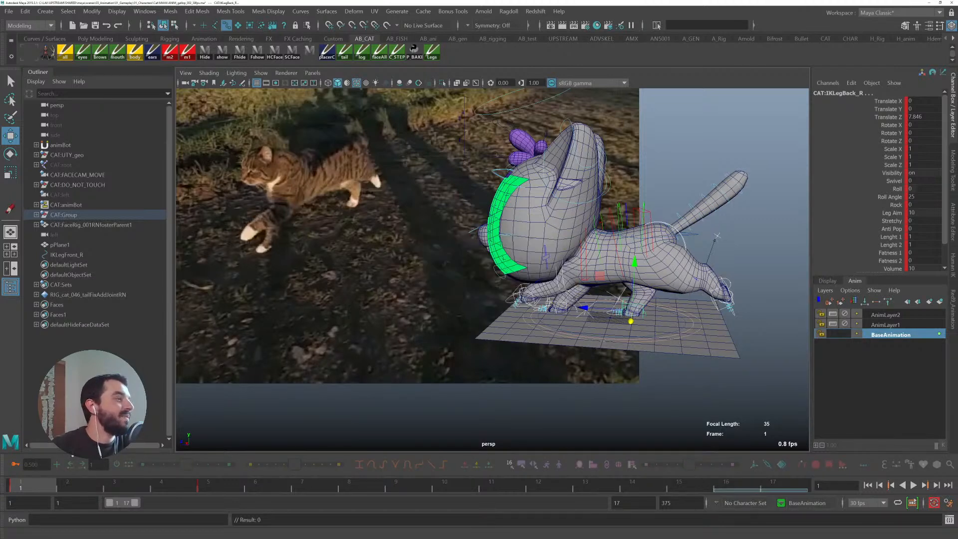
left_click(14, 465)
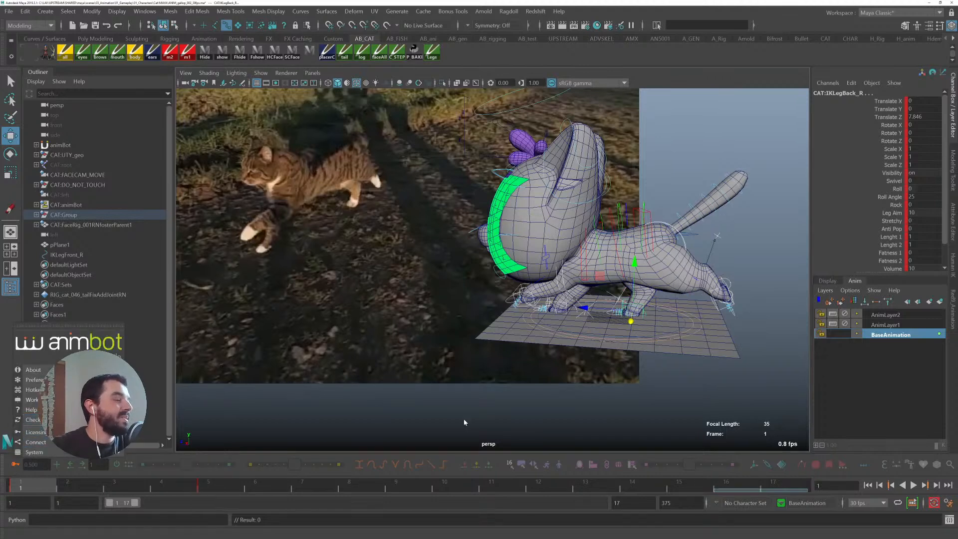
left_click(493, 423)
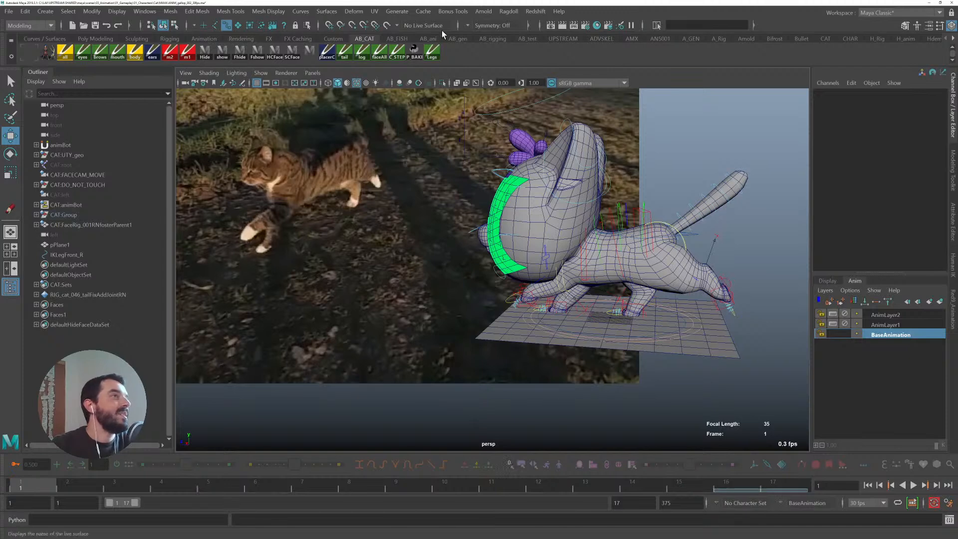
left_click(427, 38)
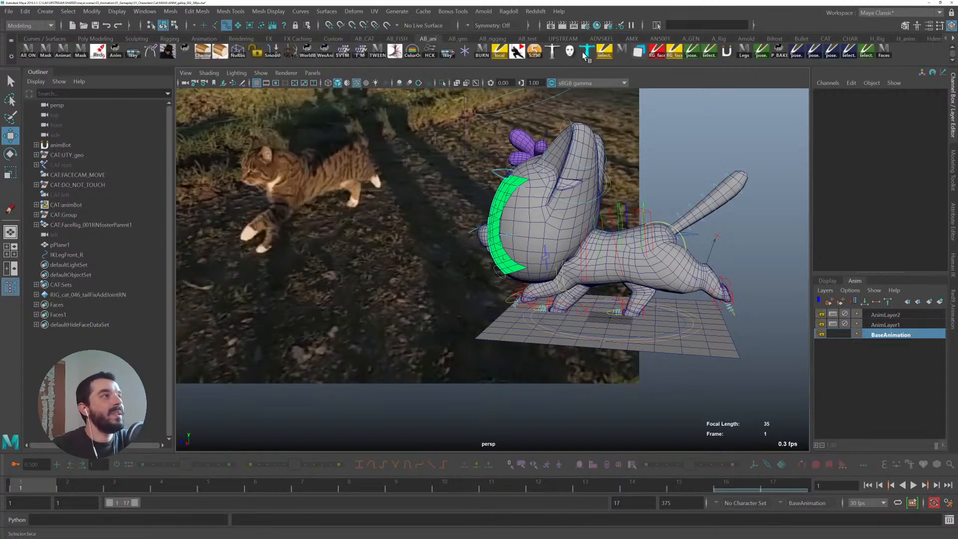
left_click(725, 52)
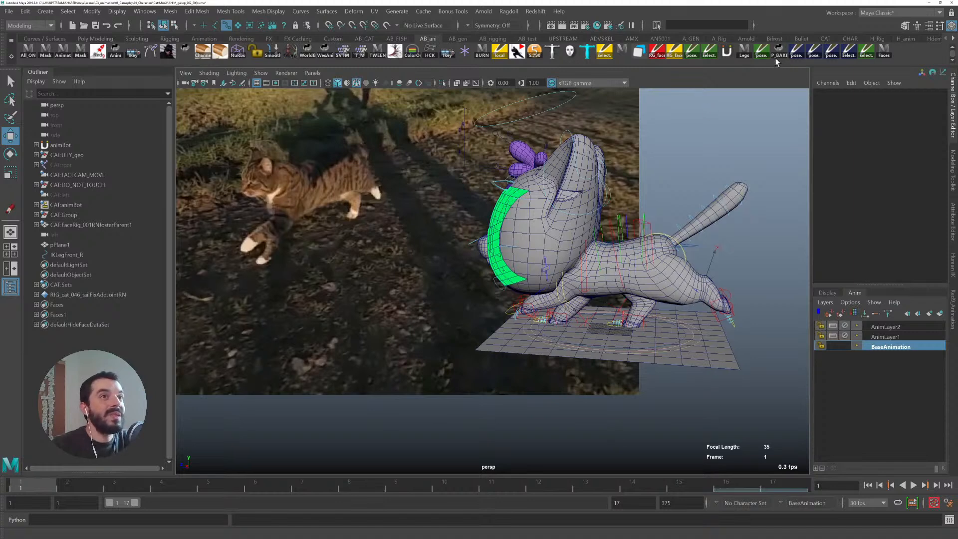
left_click(454, 39)
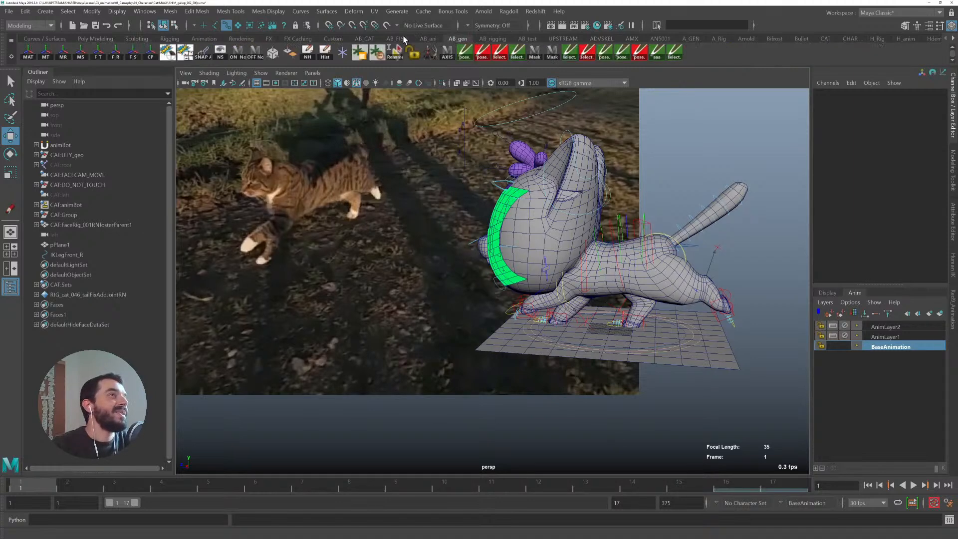
left_click(428, 39)
left_click(457, 39)
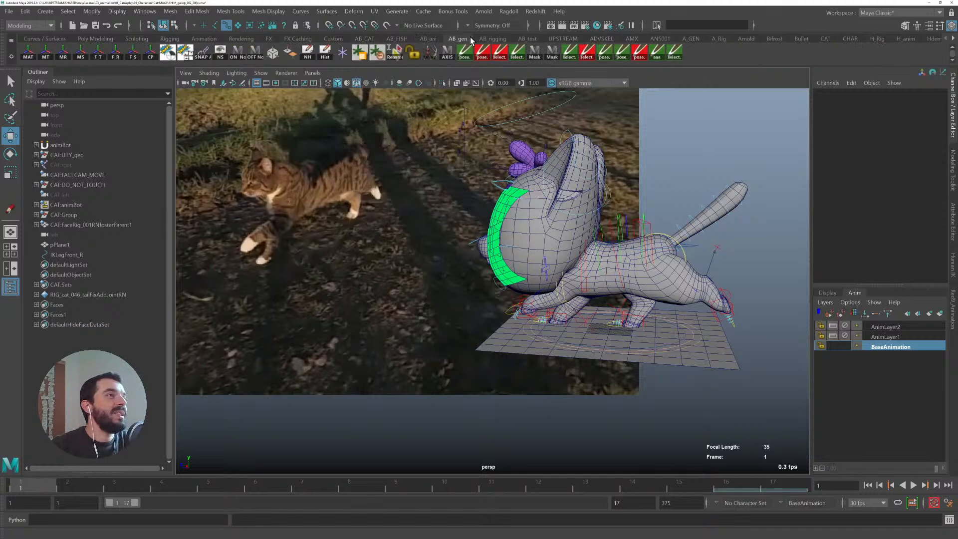
left_click_drag(704, 133, 579, 166, "alt")
left_click(681, 58)
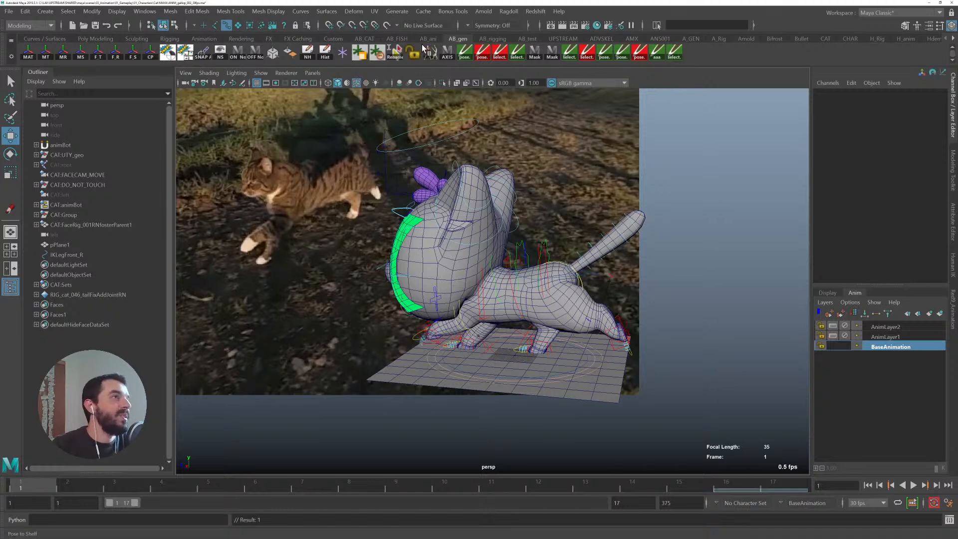
- Select the leg controls with the Legs shelf button and review the gallop, stopping at frame 4
left_click(375, 40)
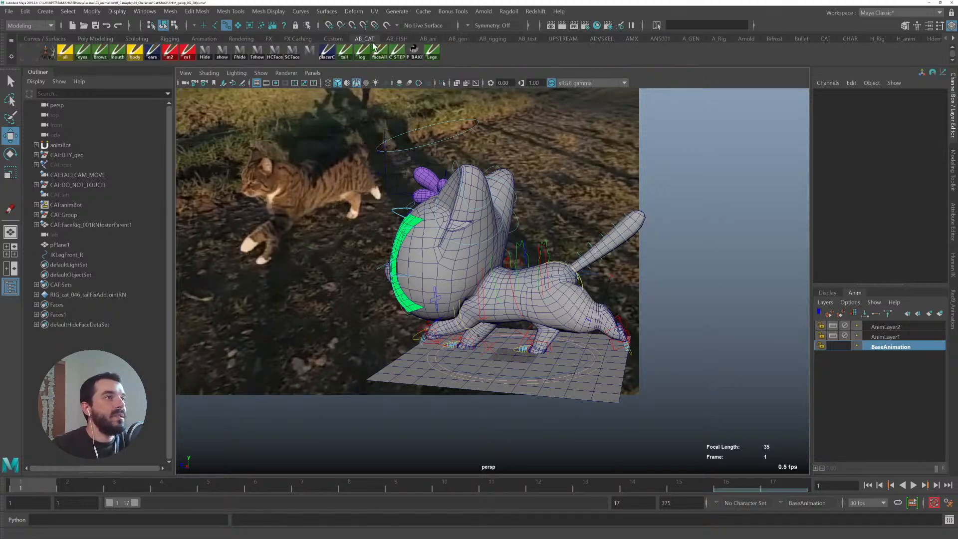
left_click(432, 55)
left_click_drag(534, 342, 558, 367, "alt")
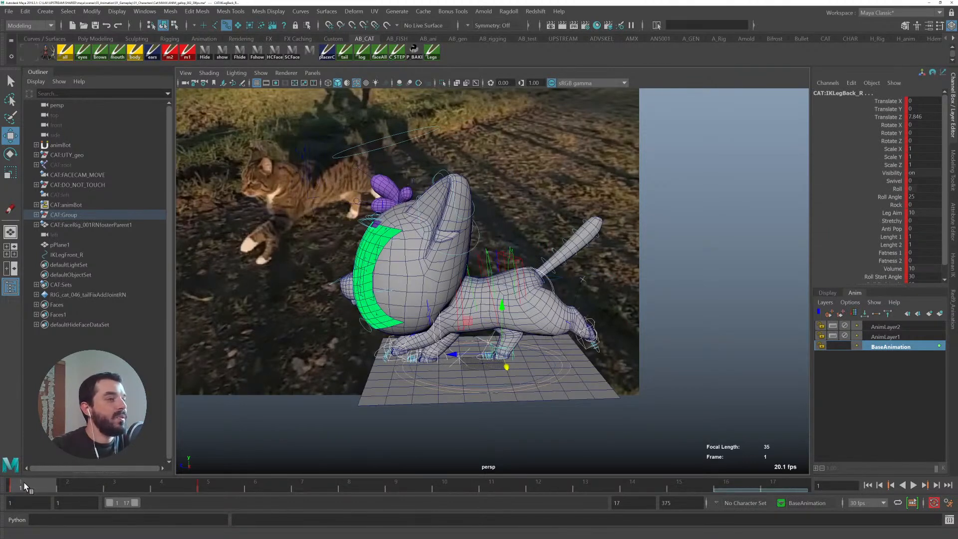
left_click_drag(22, 487, 788, 493)
left_click_drag(522, 324, 555, 335, "alt")
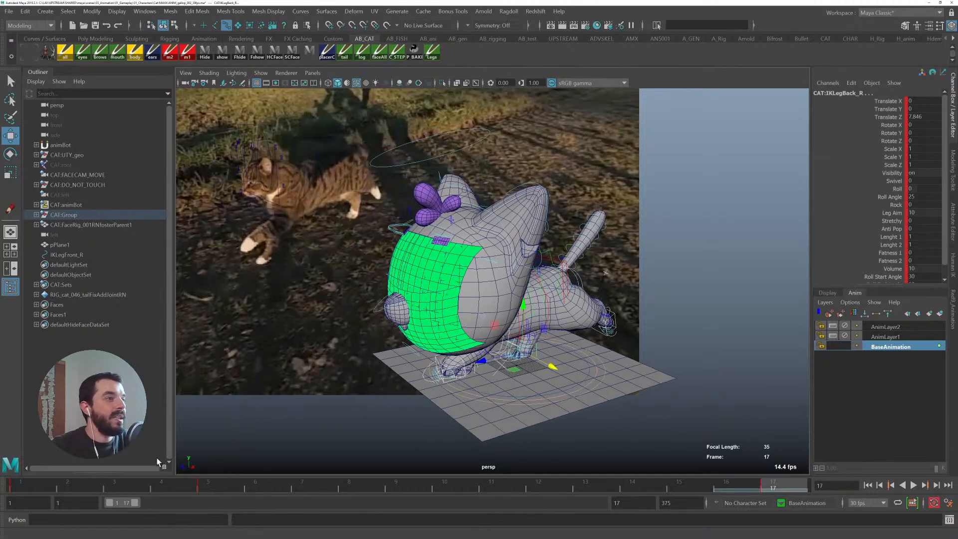
key("alt+v")
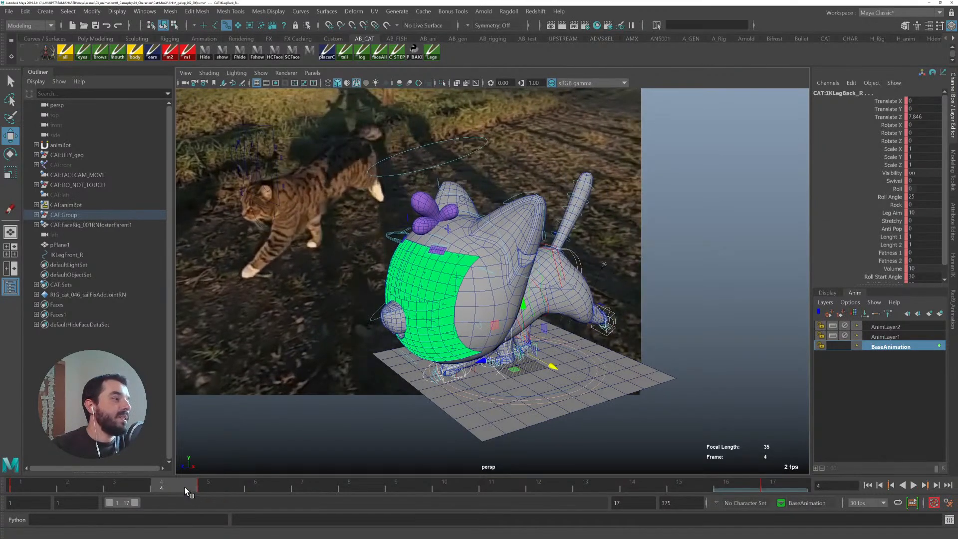
left_click(175, 485)
key("q")
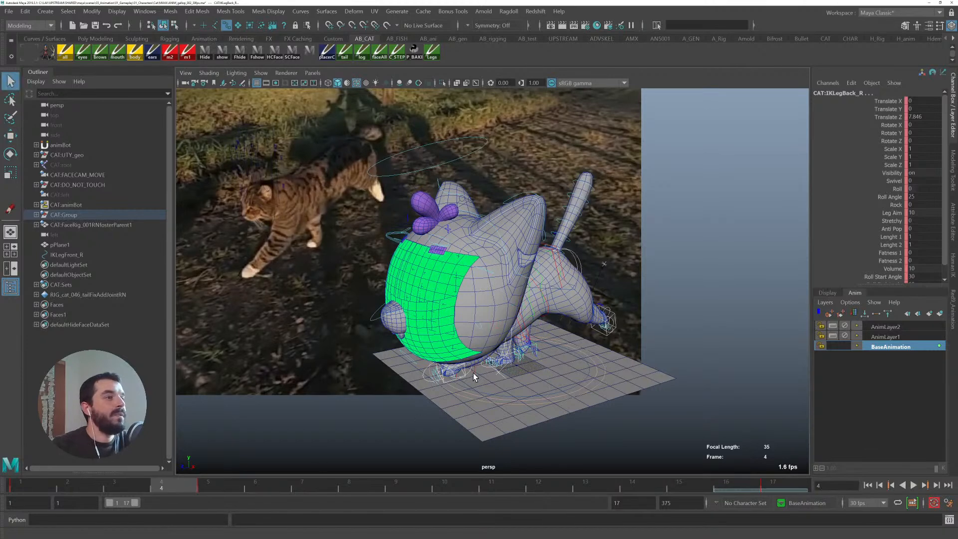
- Select the front left finger control and set its spread and all finger curl attributes to 0
left_click(462, 372)
key("w")
left_click_drag(468, 375, 456, 362, "alt")
left_click_drag(423, 308, 430, 331)
right_click_drag(414, 372, 536, 399, "alt")
scroll(510, 388, "up", 6)
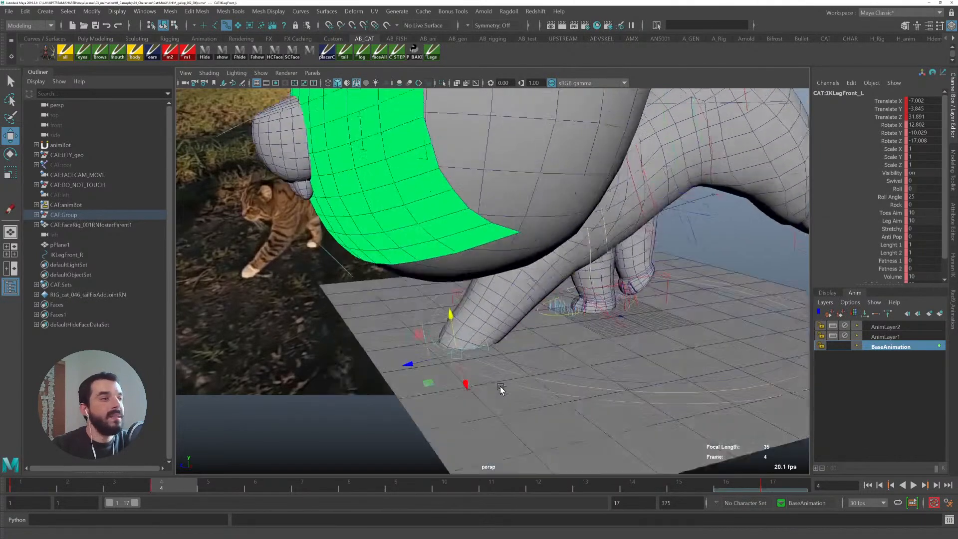
key("q")
key("4")
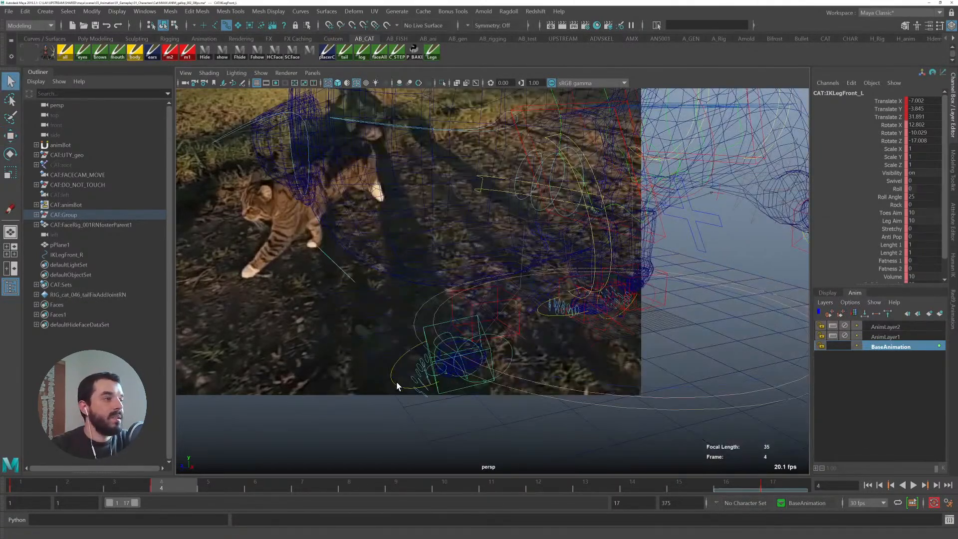
left_click(396, 386)
key("5")
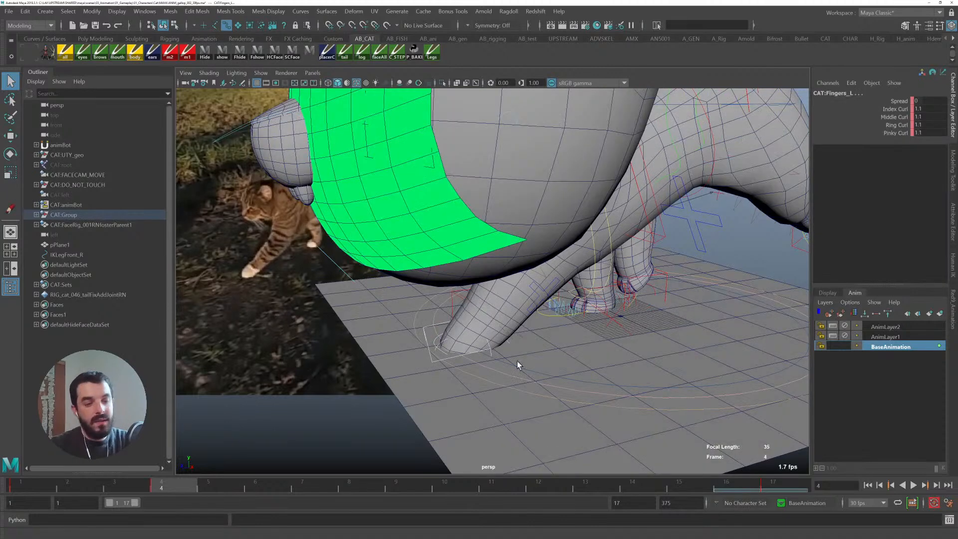
left_click_drag(922, 134, 927, 101)
type("0")
key("Return")
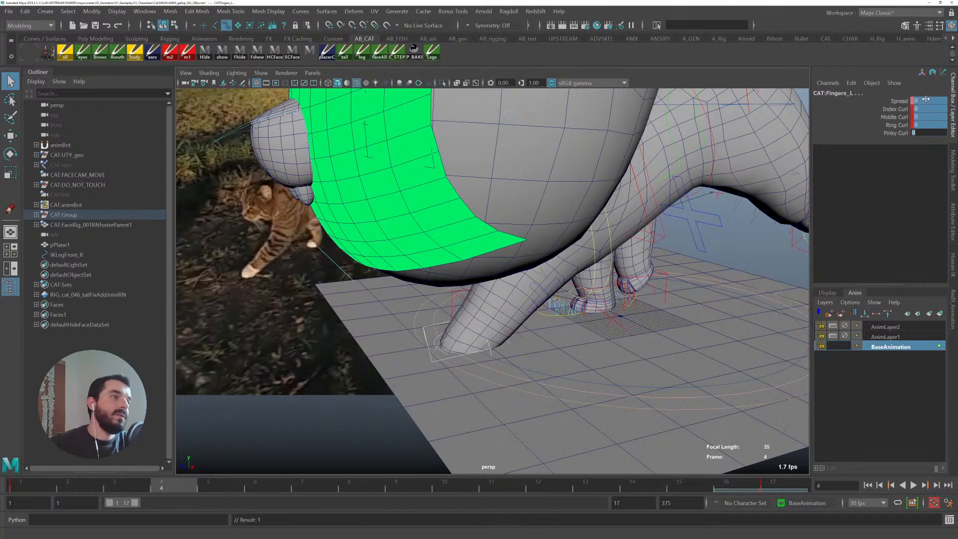
- Set the front left leg IK control's Translate Y to 0 at frame 4
left_click(424, 331)
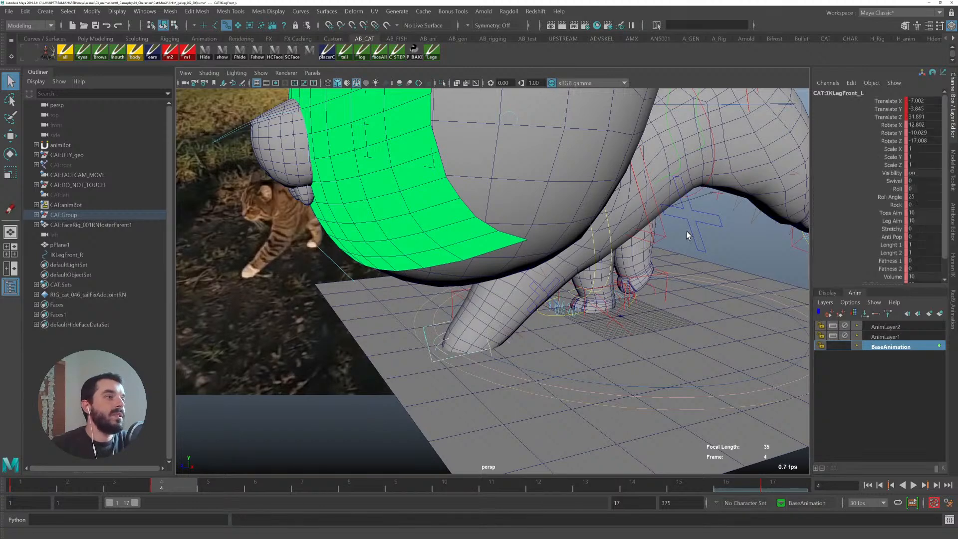
double_click(924, 110)
type("0")
key("Return")
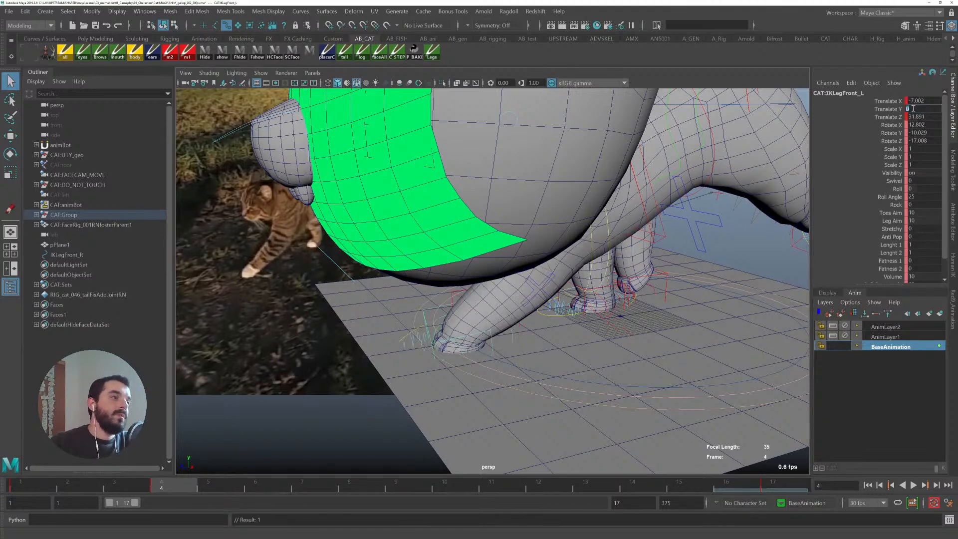
- Rotate the front left leg IK control to flatten the paw and nudge it into place on the ground
middle_click_drag(445, 307, 423, 285, "alt")
key("e")
left_click_drag(424, 281, 645, 282)
left_click_drag(709, 301, 599, 322, "alt")
key("w")
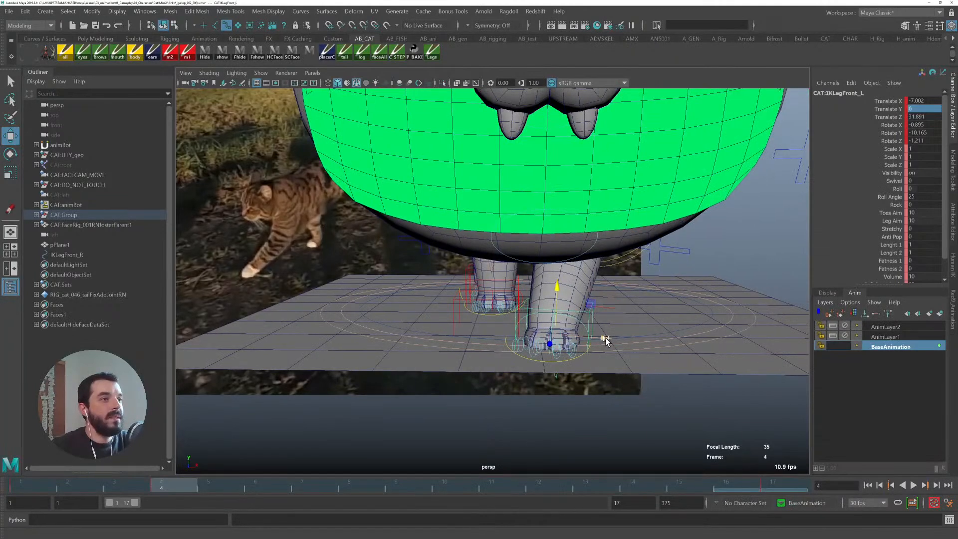
left_click_drag(605, 334, 609, 336)
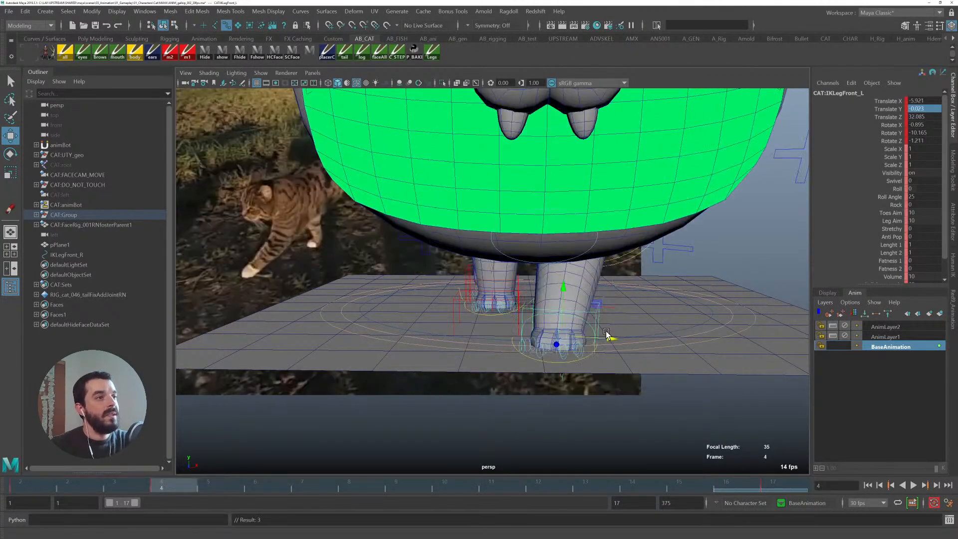
left_click_drag(625, 306, 473, 311, "alt")
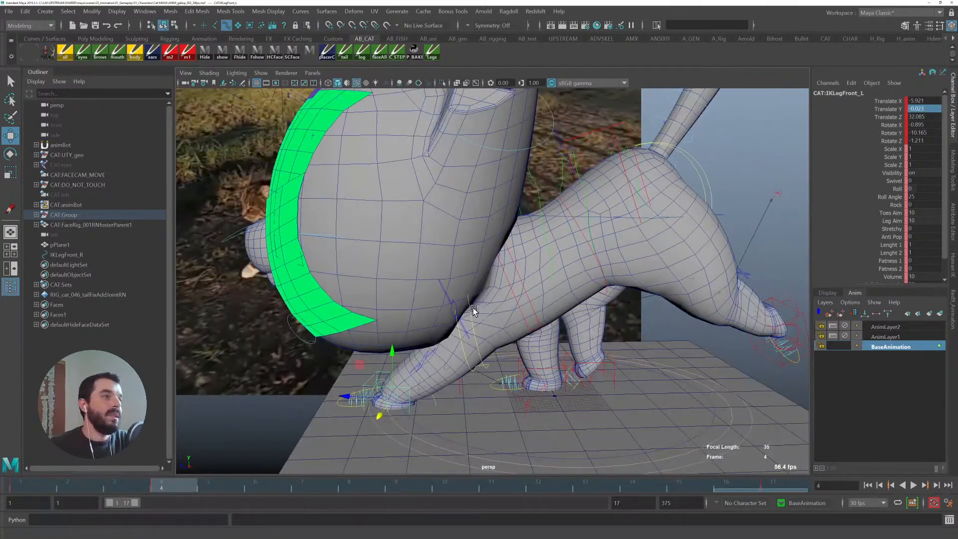
- Try to reposition the front left scapula FK control, undoing the moves
left_click(472, 317)
left_click(471, 319)
middle_click_drag(478, 322, 575, 300, "alt")
left_click_drag(624, 302, 618, 313)
key("ctrl+z")
key("ctrl+z")
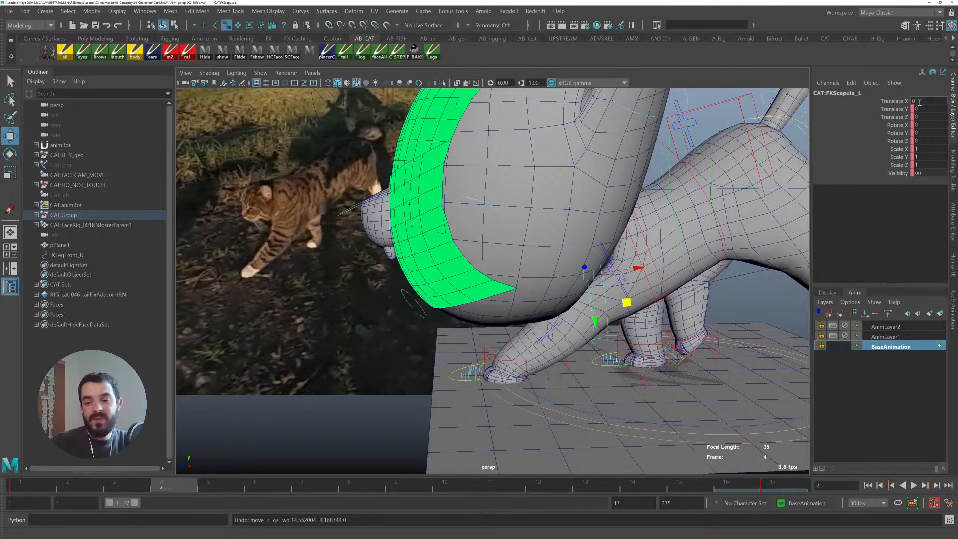
type("0")
key("Return")
middle_click_drag(610, 311, 557, 310, "alt")
key("ctrl+z")
left_click_drag(309, 399, 485, 365, "alt")
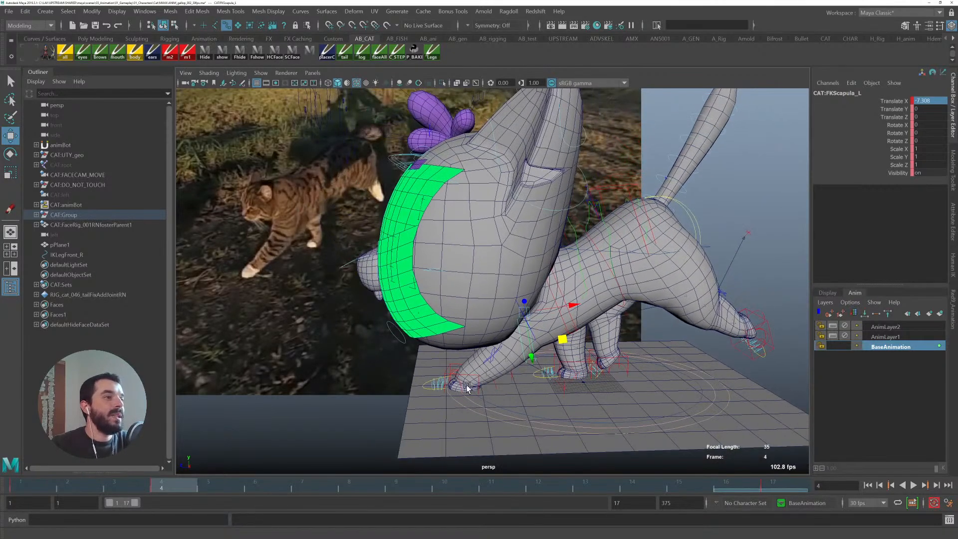
- Try rotating the front left heel roll controls, undoing each rotation
scroll(469, 388, "up", 5)
left_click(458, 359)
key("e")
mouse_move(487, 339)
left_mouse_down()
mouse_move(527, 366)
mouse_move(504, 379)
mouse_move(546, 371)
left_mouse_up()
key("ctrl+z")
key("q")
left_click(523, 376)
left_click(529, 360)
key("e")
key("ctrl+z")
key("q")
key("4")
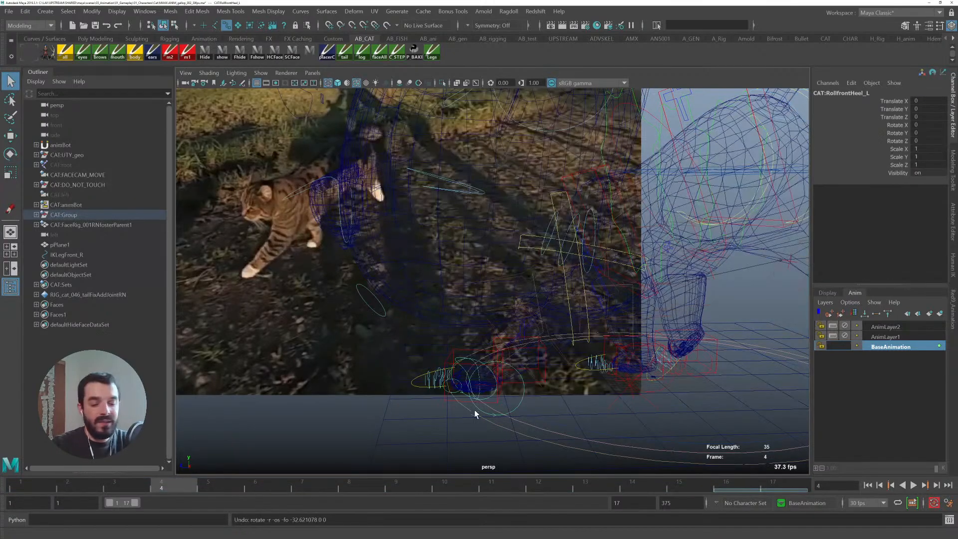
- Try rotating the front left finger roll controls, undoing the change and reselecting the leg IK control
right_click_drag(479, 414, 593, 448, "alt")
left_click(437, 365)
key("e")
mouse_move(519, 359)
left_mouse_down("alt")
mouse_move(531, 352)
mouse_move(522, 363)
left_mouse_up("alt")
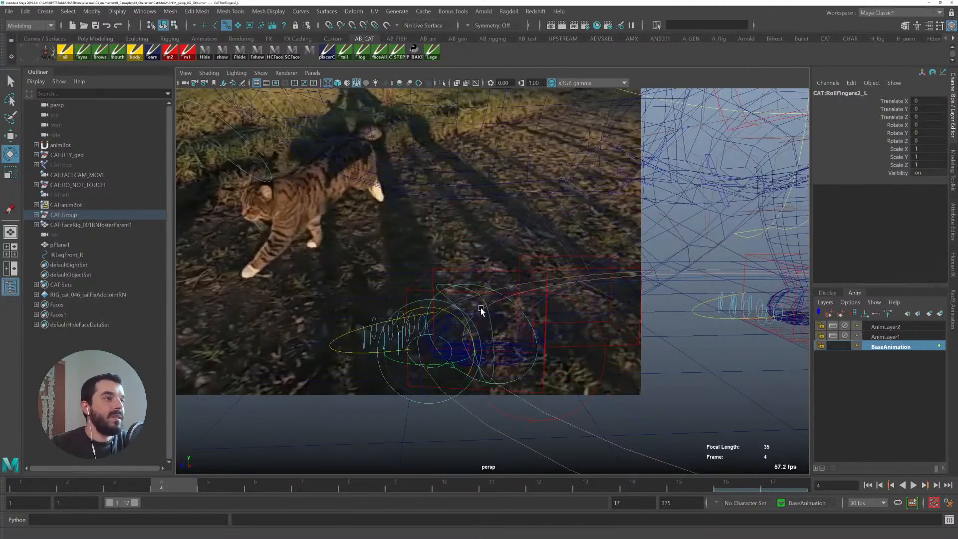
left_click(482, 288)
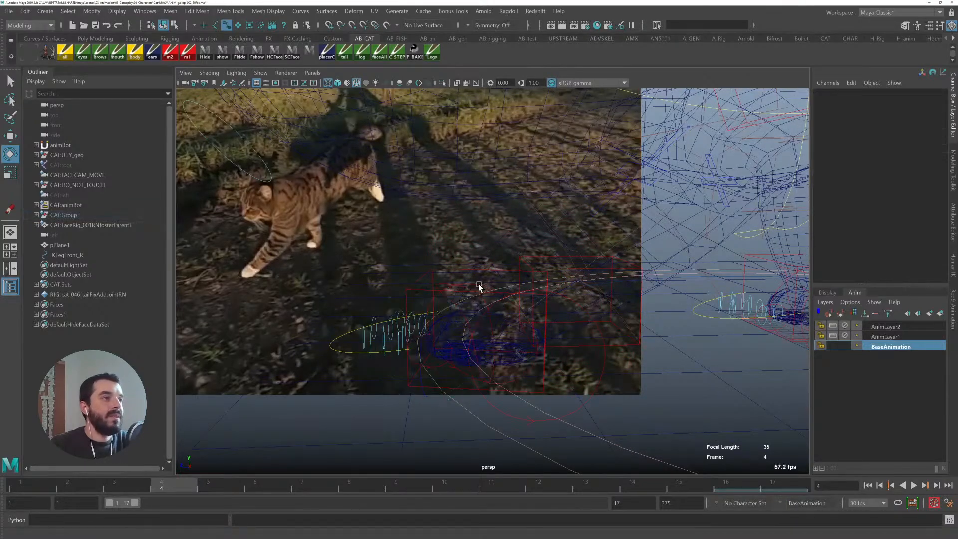
left_click(478, 285)
key("5")
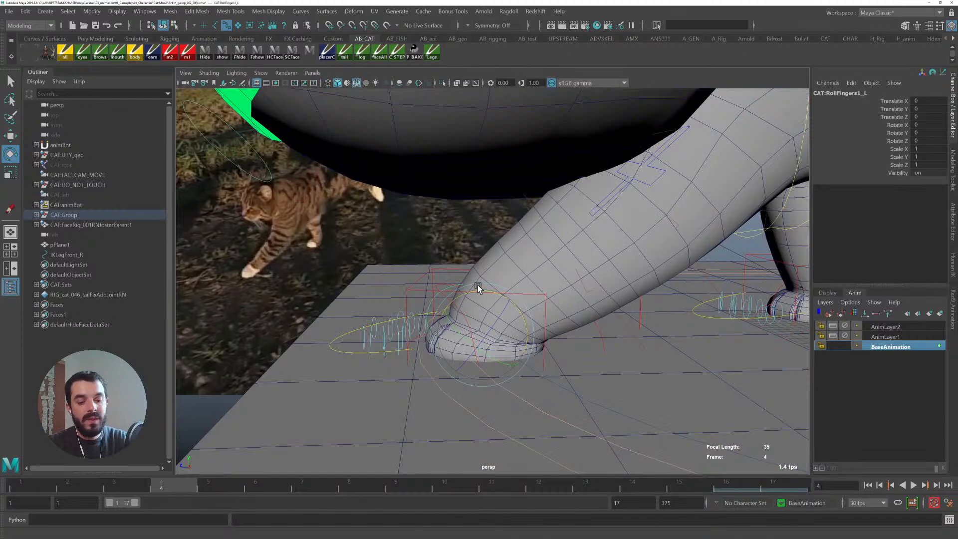
left_click_drag(475, 294, 522, 286)
key("ctrl+z")
right_click_drag(604, 324, 490, 274, "alt")
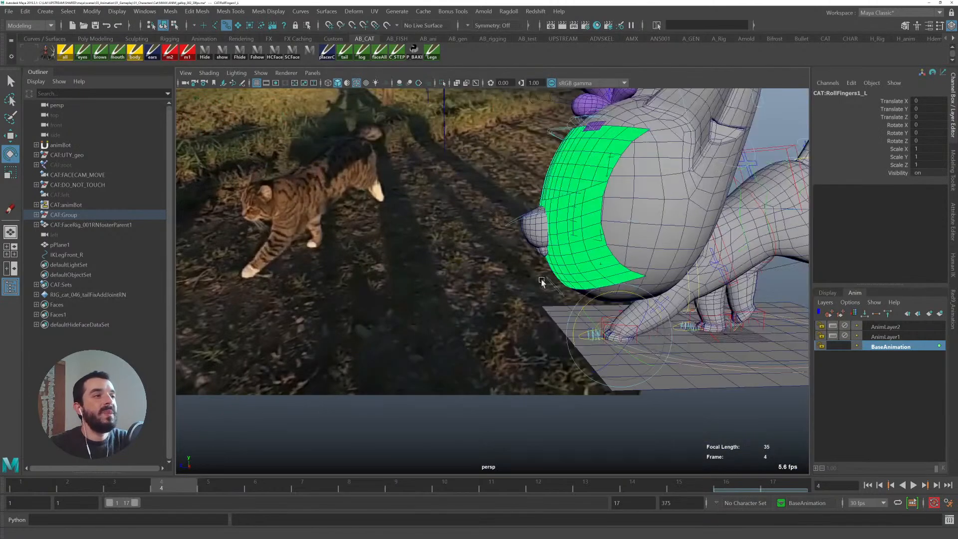
left_click_drag(490, 274, 529, 327, "alt")
key("q")
left_click(532, 358)
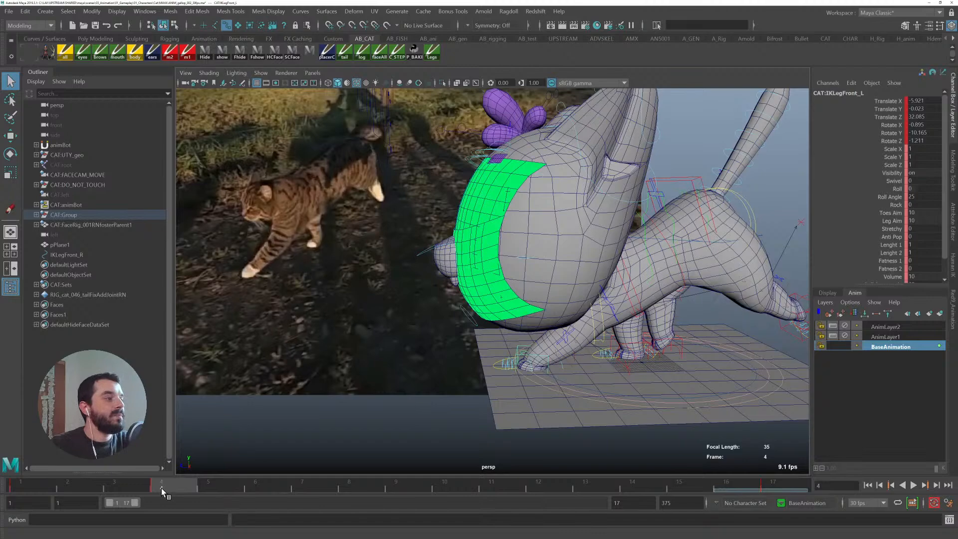
- Scrub to frame 9, inspect the main control's Translate Z channel, and return to frame 4
left_click_drag(161, 488, 415, 493)
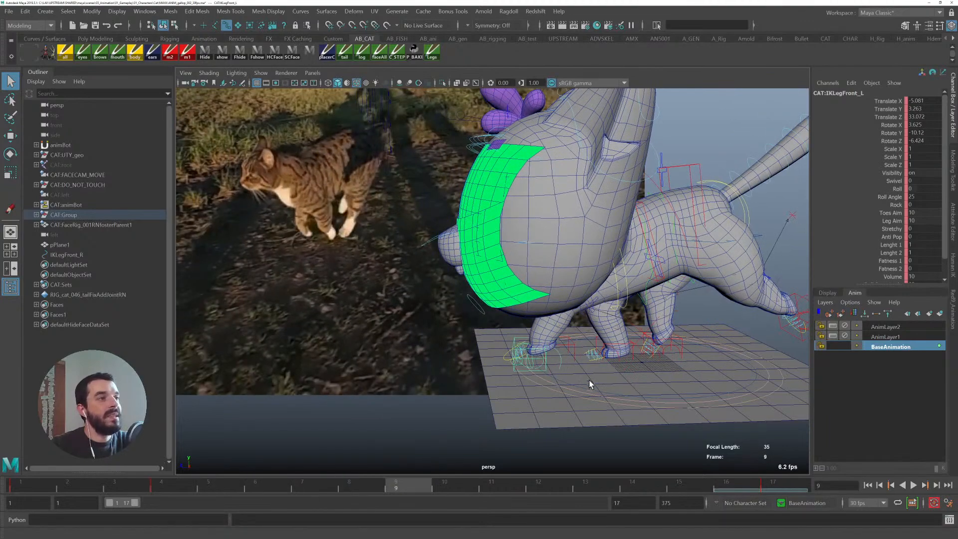
left_click(567, 382)
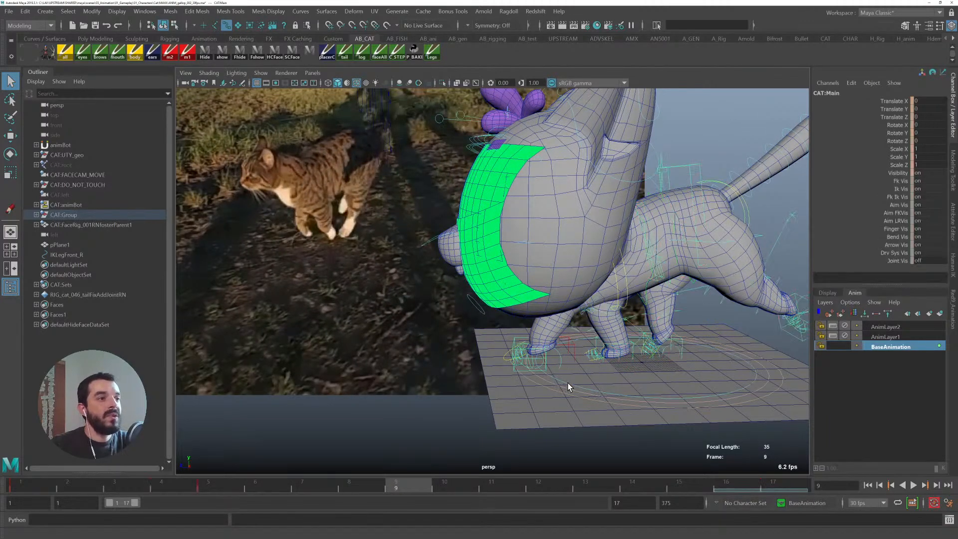
right_click(887, 116)
left_click(888, 207)
middle_click_drag(565, 352, 330, 359)
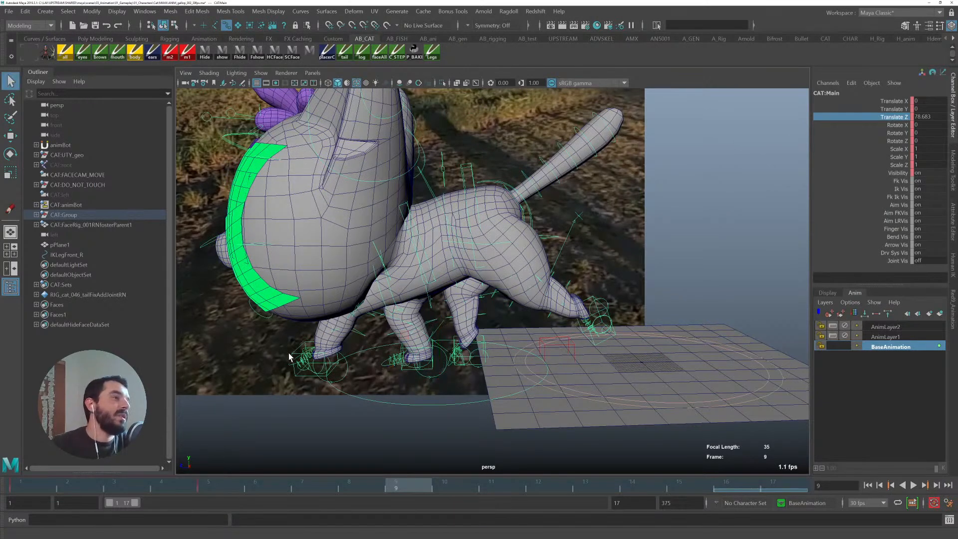
left_click(292, 352)
left_click(159, 484)
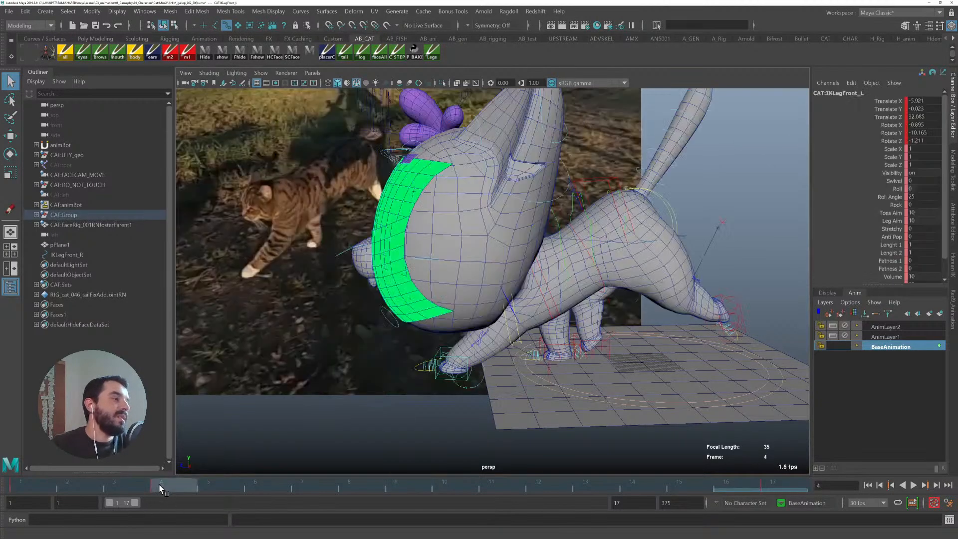
- Duplicate the front left leg IK control at frame 4 and unparent the copy to the world
middle_click_drag(417, 353, 396, 339, "alt")
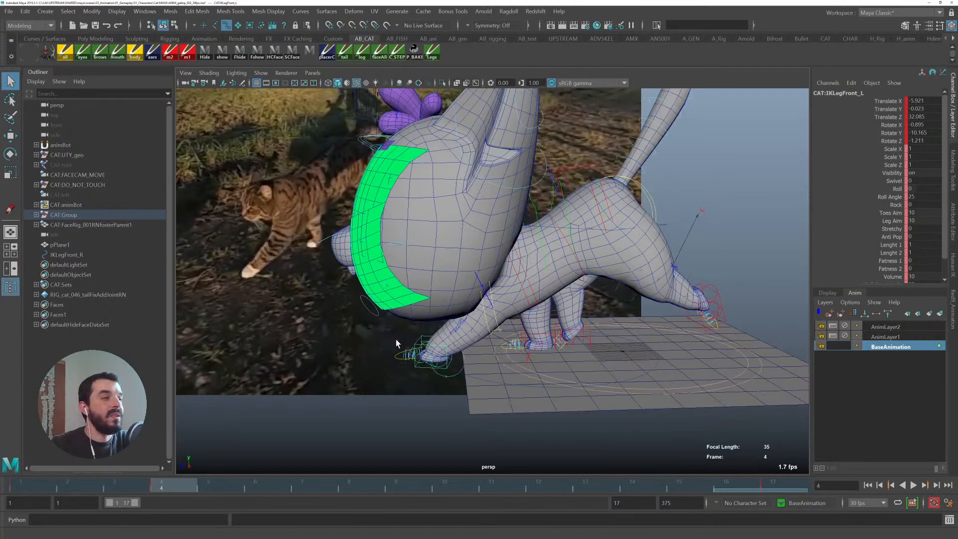
right_click_drag(396, 339, 445, 362, "alt")
middle_click_drag(445, 362, 494, 371, "alt")
key("ctrl+d")
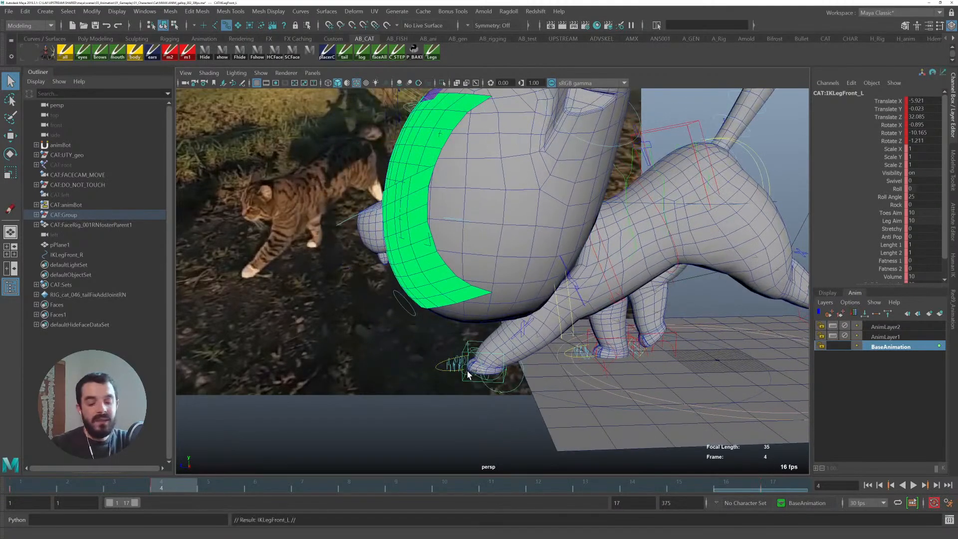
key("shift+p")
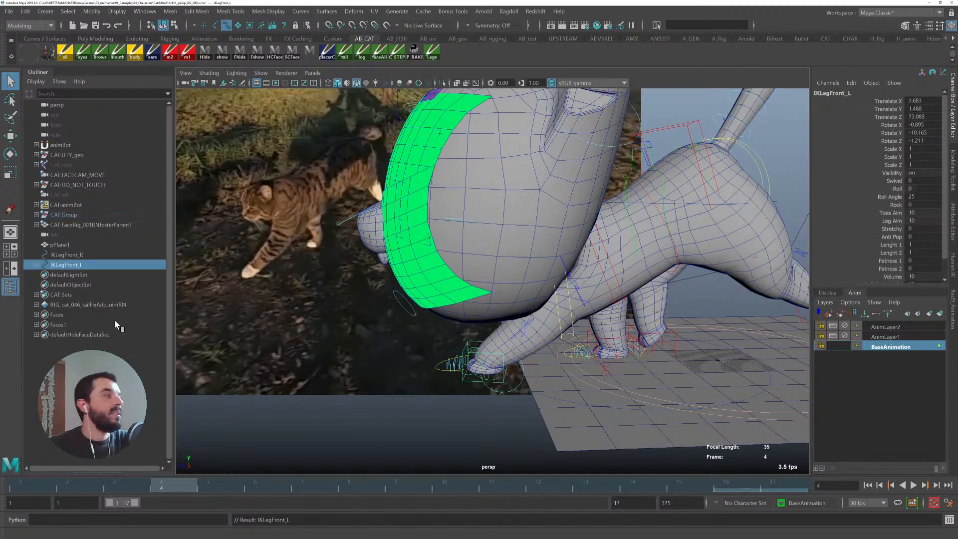
left_click(36, 265)
left_click(89, 275)
left_click(98, 295, "shift")
key("Delete")
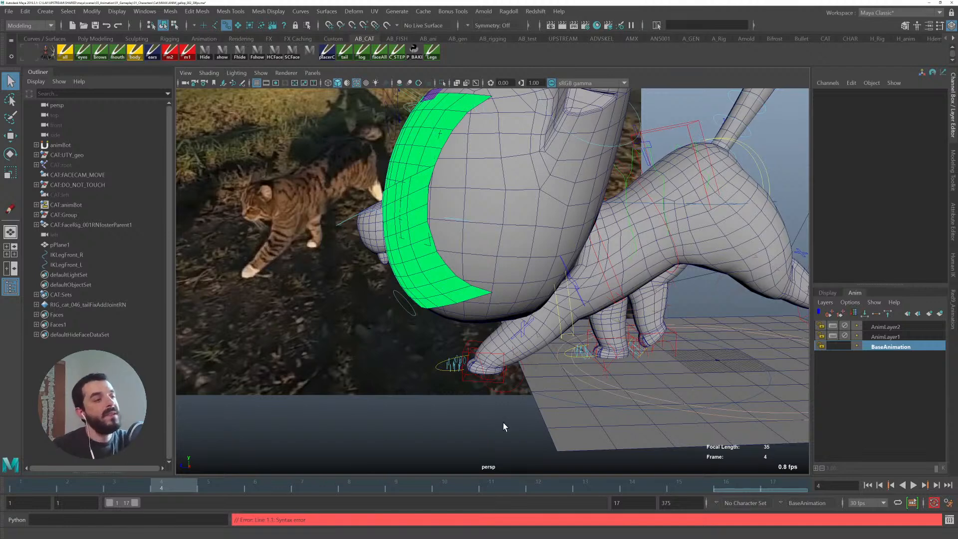
- At frame 8, snap the front left leg IK control to the duplicated copy's position with the match-translation tool
middle_click_drag(511, 416, 387, 421, "alt")
left_click_drag(388, 421, 428, 423, "alt")
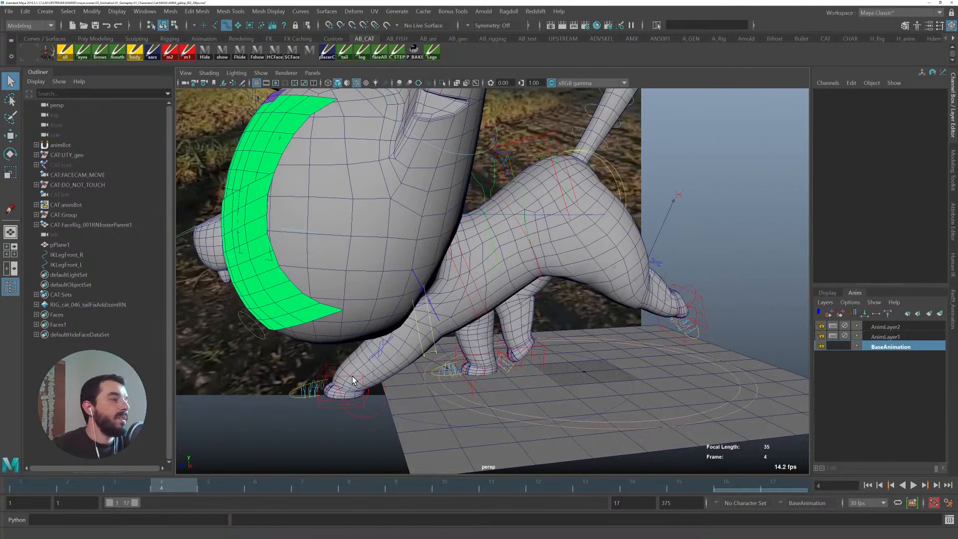
left_click(392, 414)
left_click_drag(182, 484, 311, 483)
left_click(288, 369)
middle_click_drag(319, 409, 498, 368, "alt")
right_click_drag(498, 369, 407, 355, "alt")
left_click_drag(352, 485, 378, 485)
left_click_drag(644, 369, 501, 367, "alt")
key("w")
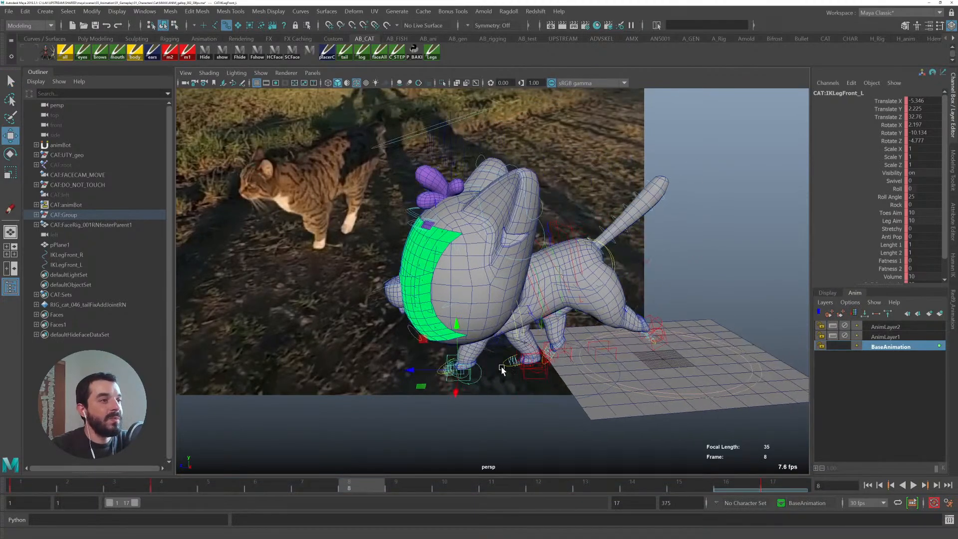
right_click_drag(501, 369, 602, 399, "alt")
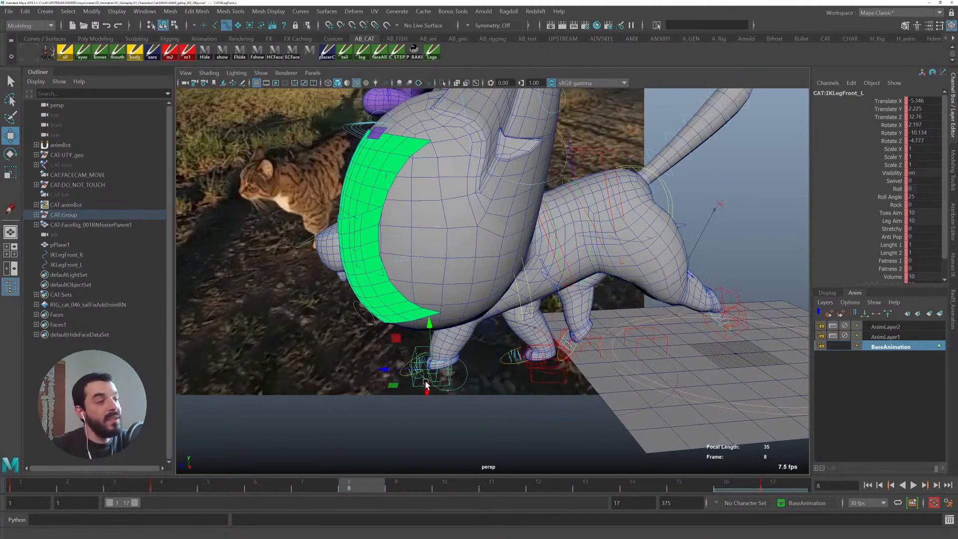
left_click(549, 385)
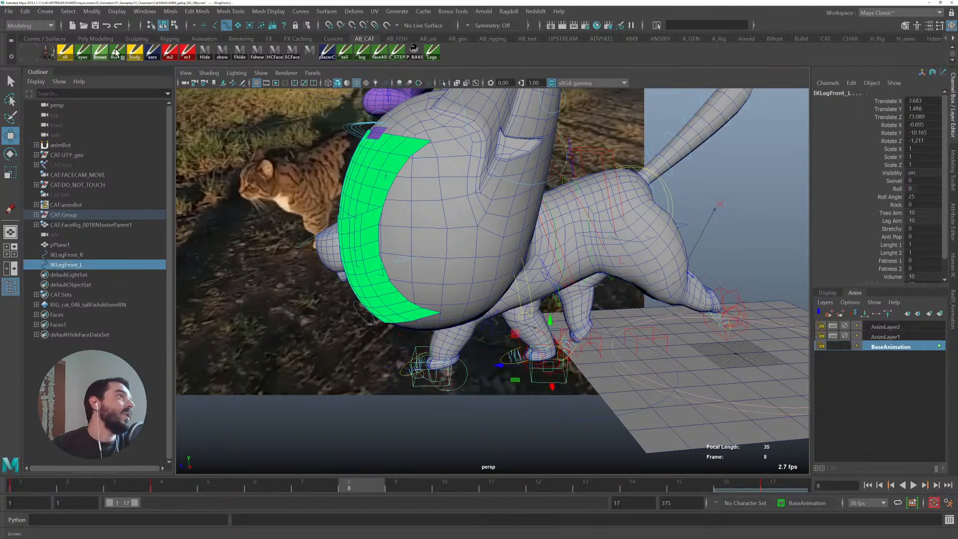
left_click(428, 38)
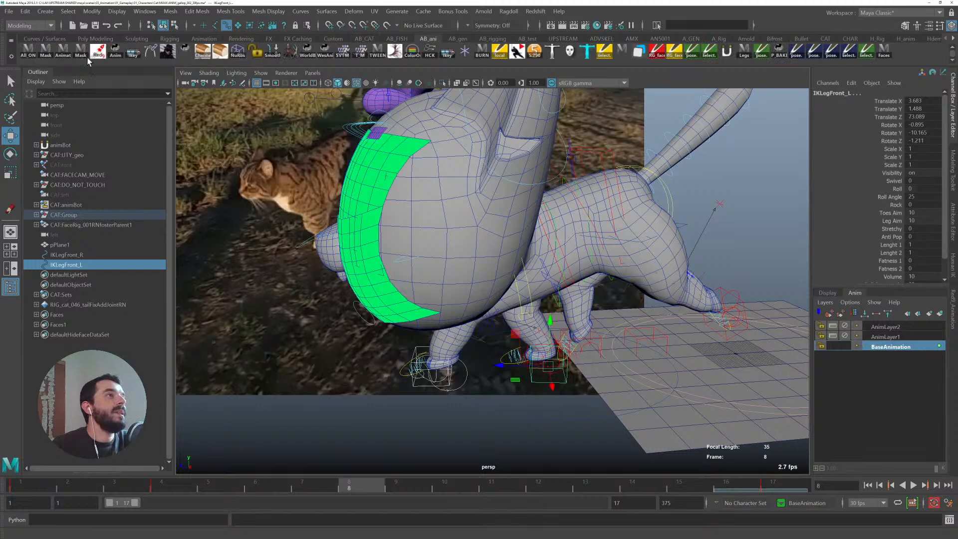
left_click(457, 38)
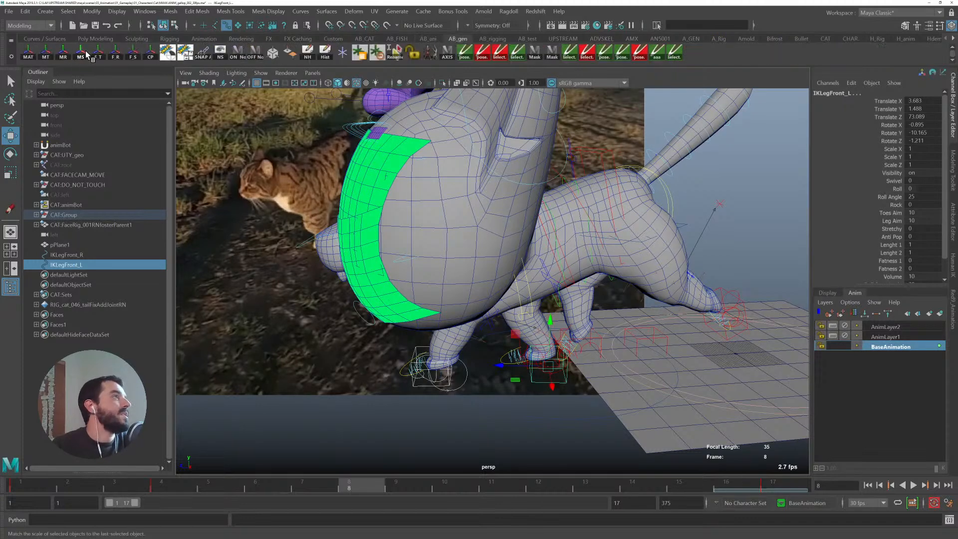
left_click(45, 53)
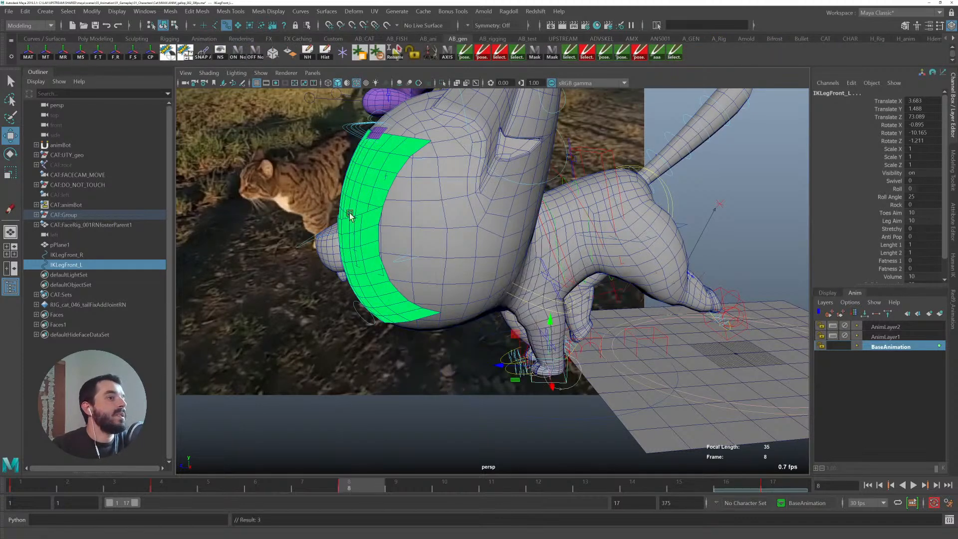
- Set the front left leg IK keys on the timeline to linear tangents and play back the gallop
left_click_drag(335, 477, 67, 483)
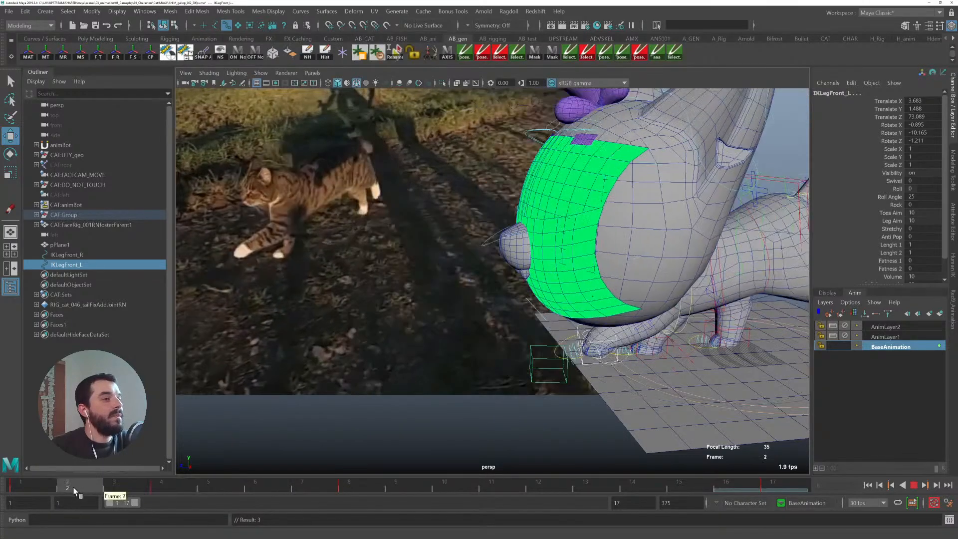
left_click(577, 329)
left_click_drag(155, 484, 385, 483, "shift")
right_click(355, 486)
mouse_move(379, 379)
left_click(477, 389)
left_click(159, 484)
key("alt+v")
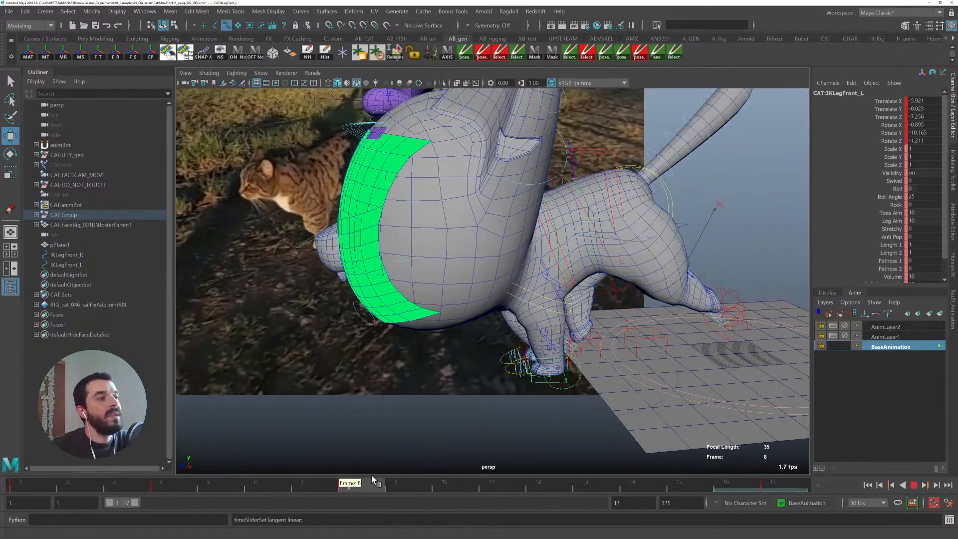
key("alt+v")
- Inspect the planted front left paw pose from several angles
scroll(582, 283, "up", 3)
middle_click_drag(582, 284, 492, 231, "alt")
left_click_drag(492, 231, 513, 252, "alt")
middle_click_drag(388, 336, 549, 333, "alt")
right_click_drag(550, 333, 434, 294, "alt")
left_click_drag(434, 295, 537, 328, "alt")
left_click(587, 325)
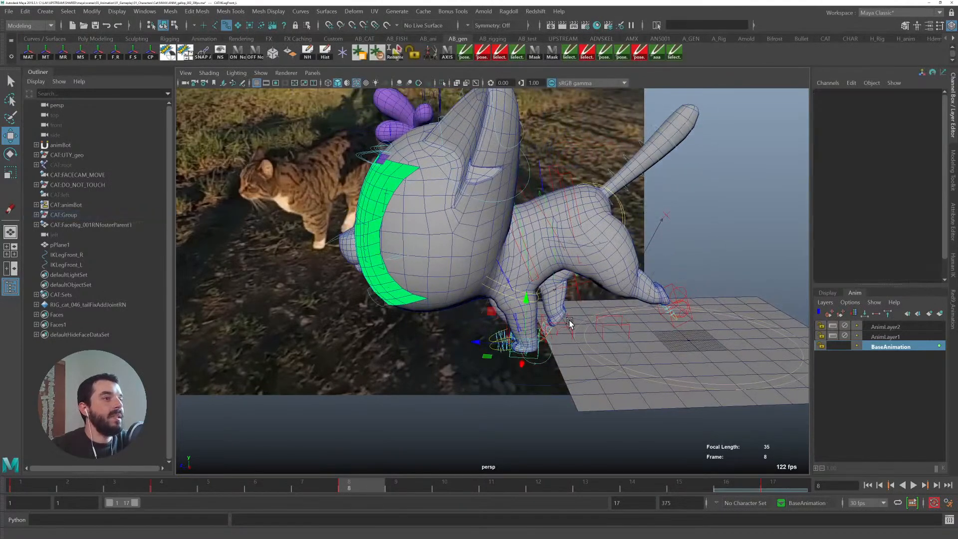
- Unparent the back right leg IK control copy to the world at frame 1
left_click(554, 330)
left_click_drag(79, 483, 1, 472)
left_click_drag(527, 298, 536, 364, "alt")
left_click_drag(781, 293, 593, 316, "alt")
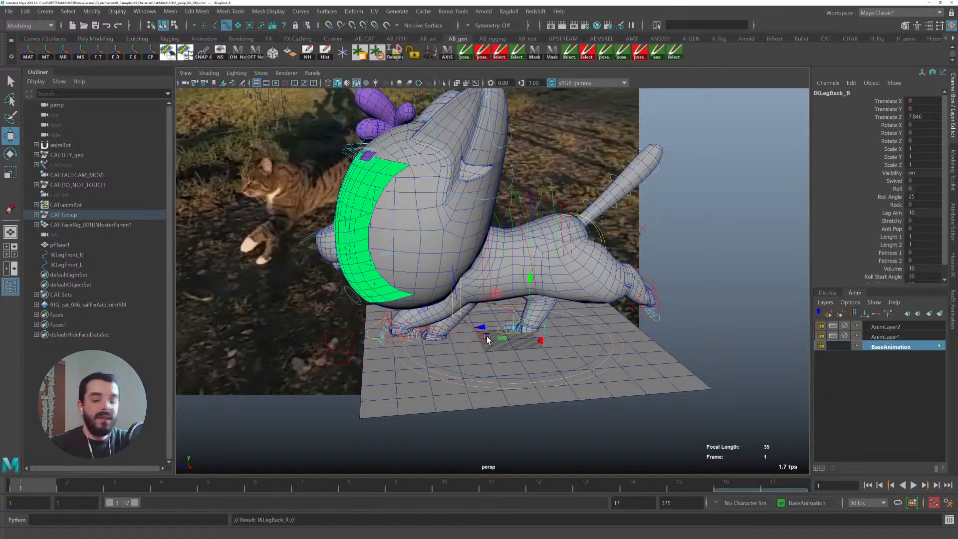
key("shift+p")
- Play back the gallop and review the back right leg against the reference from other angles
key("alt+v")
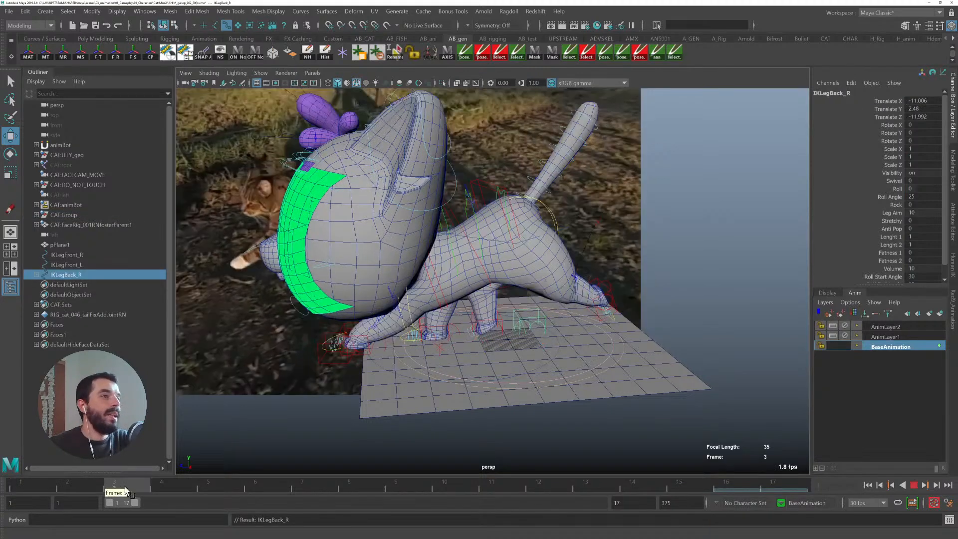
left_click_drag(186, 490, 231, 491)
middle_click_drag(309, 355, 591, 346, "alt")
key("alt+v")
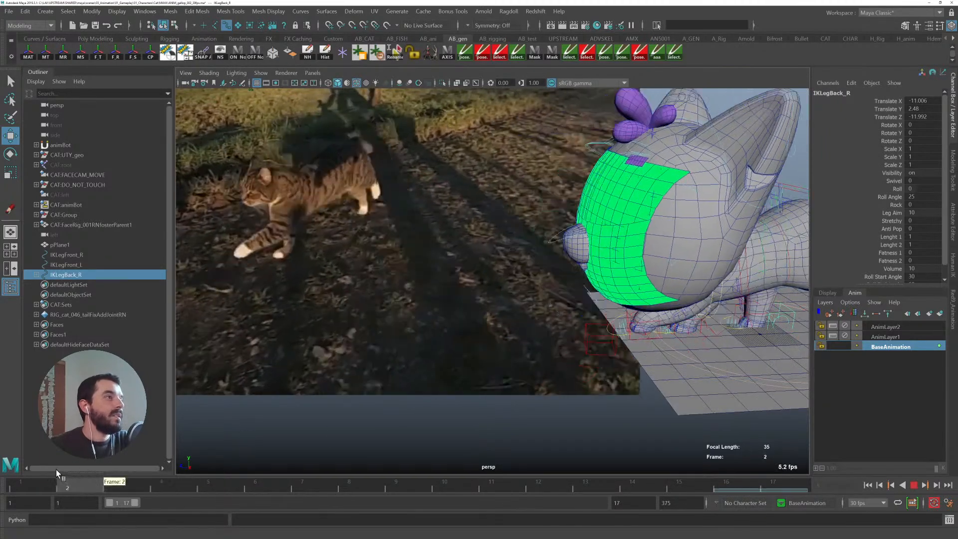
mouse_move(101, 469)
left_mouse_down()
mouse_move(110, 468)
mouse_move(94, 468)
left_mouse_up()
middle_click_drag(763, 316, 465, 326, "alt")
left_click_drag(408, 343, 435, 350, "alt")
key("q")
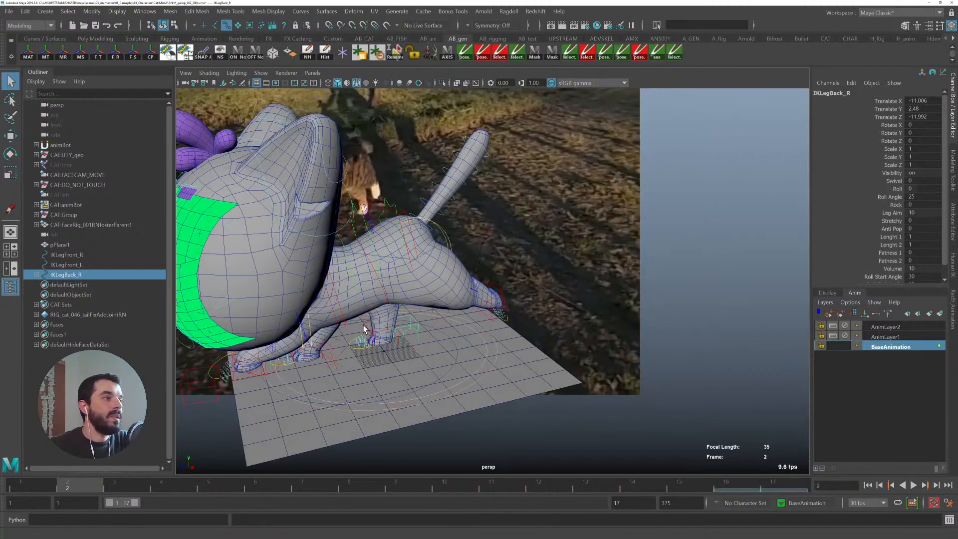
- At frame 2, snap the back right leg IK control to its duplicated copy with the match tools
left_click(365, 331)
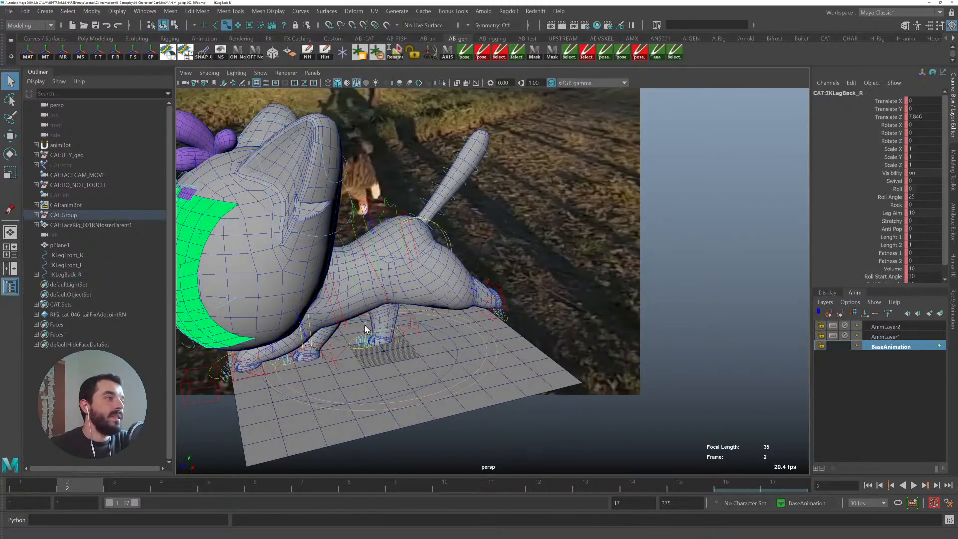
left_click(417, 326)
left_click(52, 55)
left_click(69, 56)
middle_click_drag(499, 298, 594, 261, "alt")
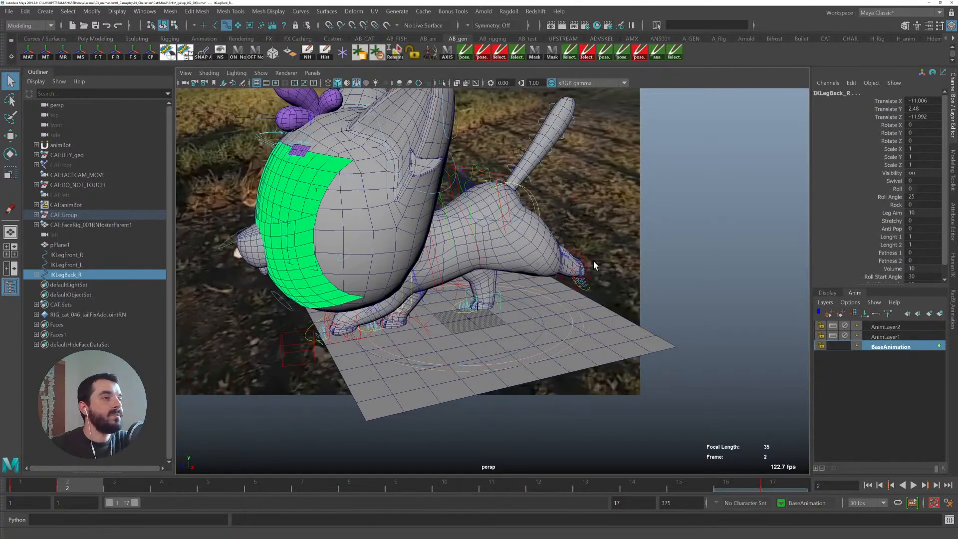
- Select the back left leg IK control and play back the gallop
left_click(585, 256)
left_click(53, 481)
key("alt+v")
left_click_drag(53, 478, 76, 477)
middle_click_drag(516, 276, 669, 274, "alt")
middle_click_drag(607, 278, 533, 279, "alt")
left_click(111, 486)
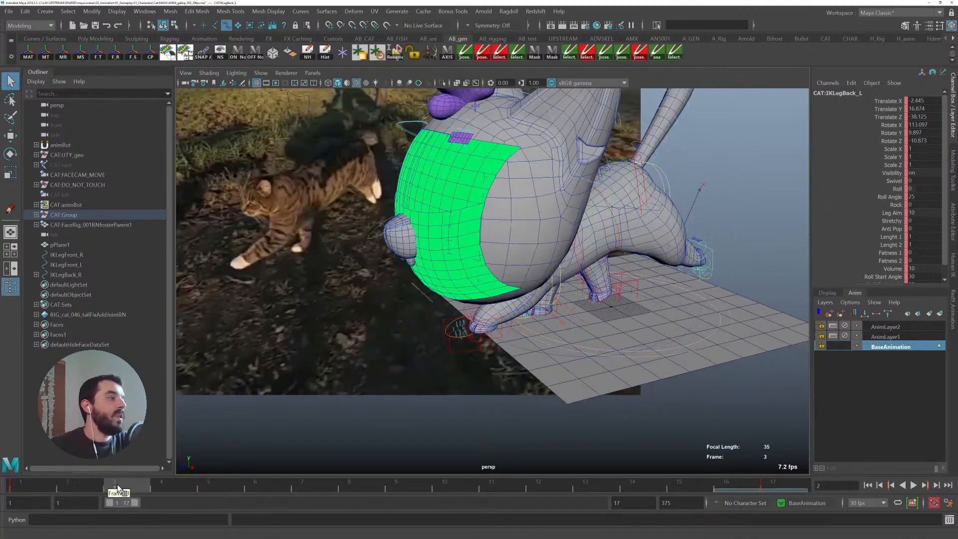
- Scrub to frame 9 and examine the back left leg against the reference from several angles
left_click_drag(112, 486, 238, 487)
left_click_drag(481, 291, 447, 284, "alt")
right_click_drag(448, 284, 424, 292, "alt")
left_click_drag(424, 292, 435, 288, "alt")
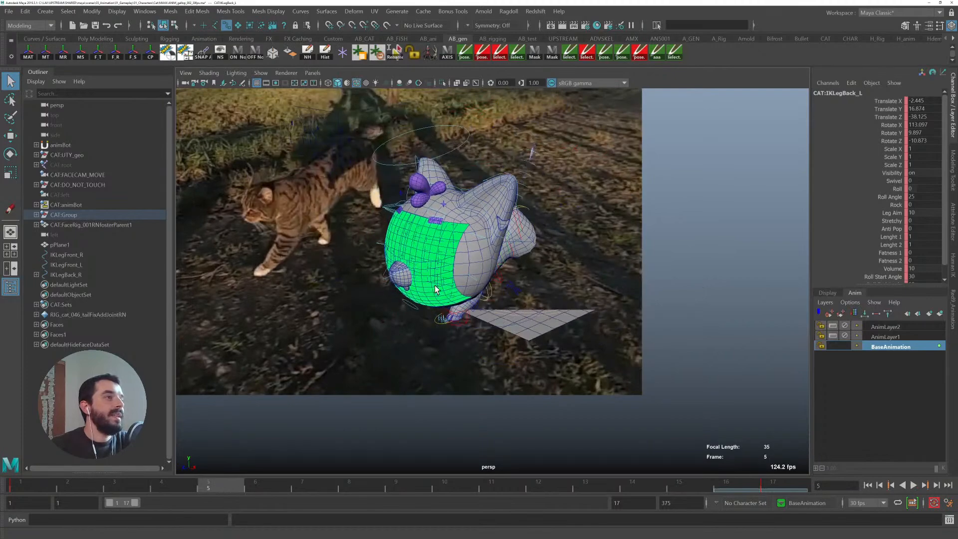
left_click_drag(222, 485, 396, 479)
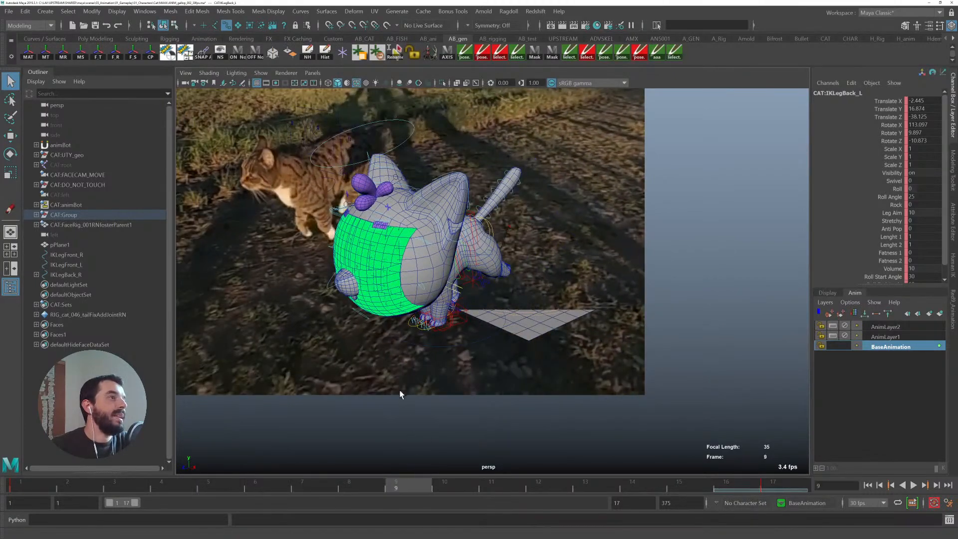
middle_click_drag(403, 399, 491, 421, "alt")
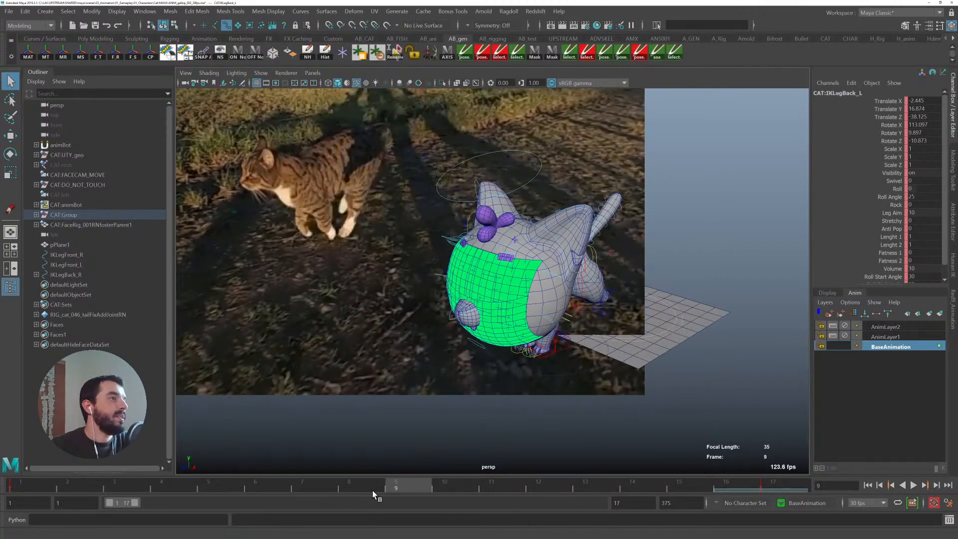
left_click_drag(372, 490, 412, 478)
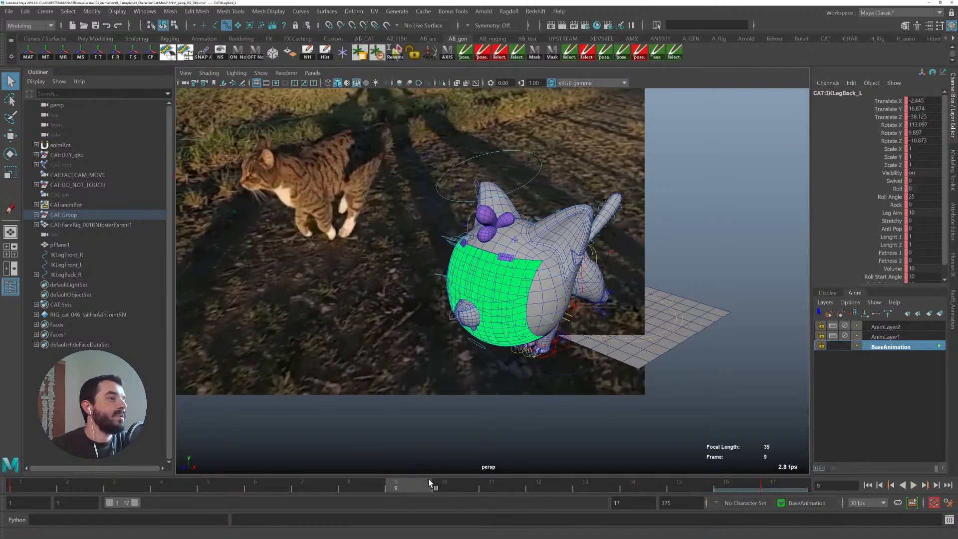
mouse_move(616, 356)
left_mouse_down("alt")
mouse_move(594, 349)
mouse_move(600, 356)
left_mouse_up("alt")
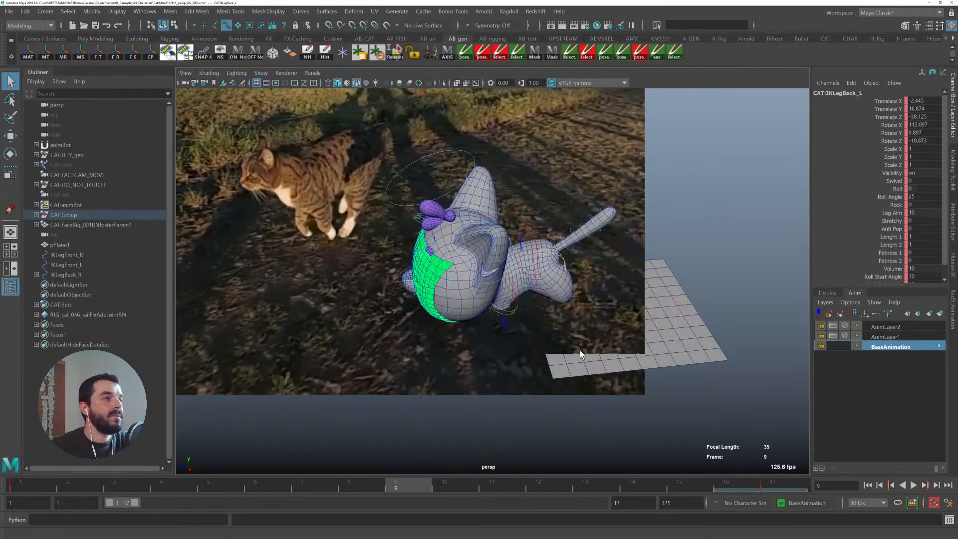
middle_click_drag(600, 357, 518, 398, "alt")
right_click_drag(518, 397, 609, 378, "alt")
left_click(660, 188)
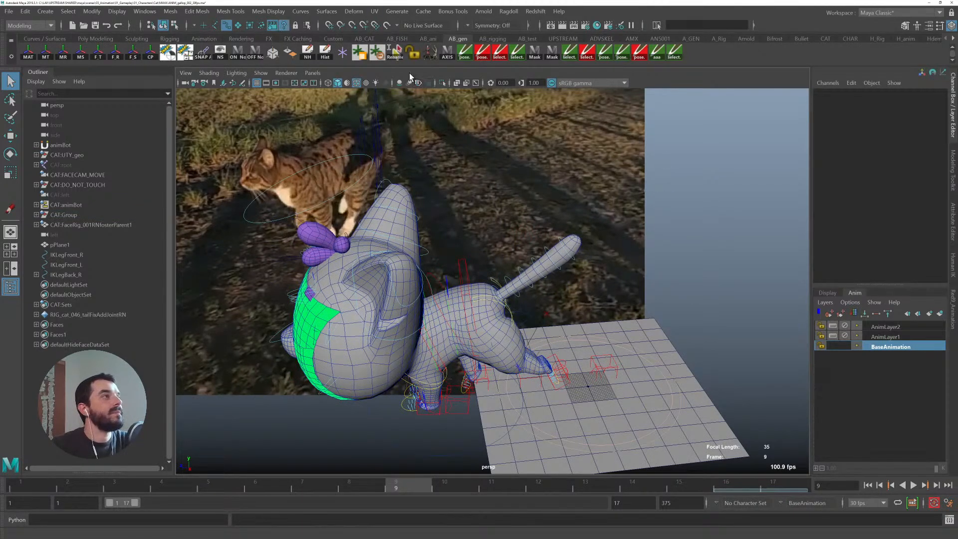
left_click(375, 142)
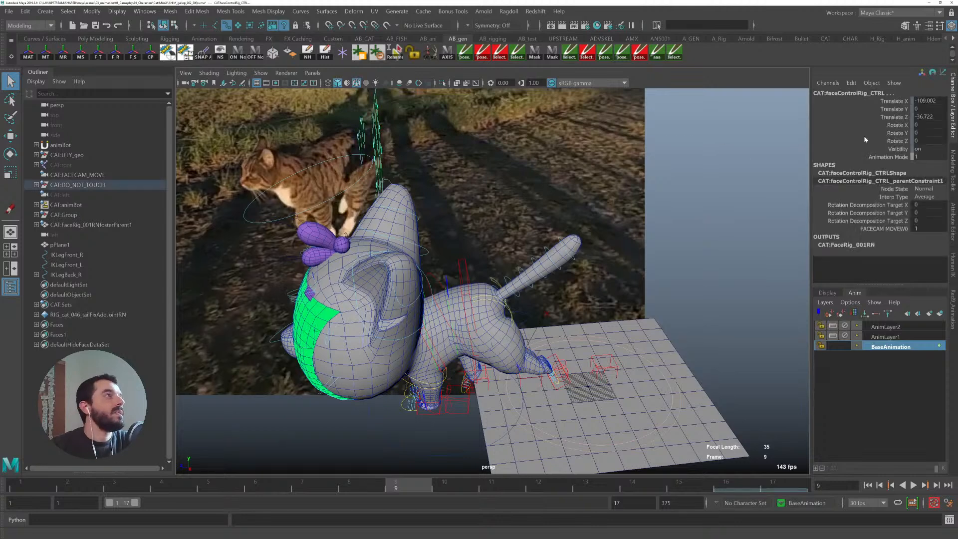
left_click(533, 146)
left_click(184, 72)
mouse_move(239, 295)
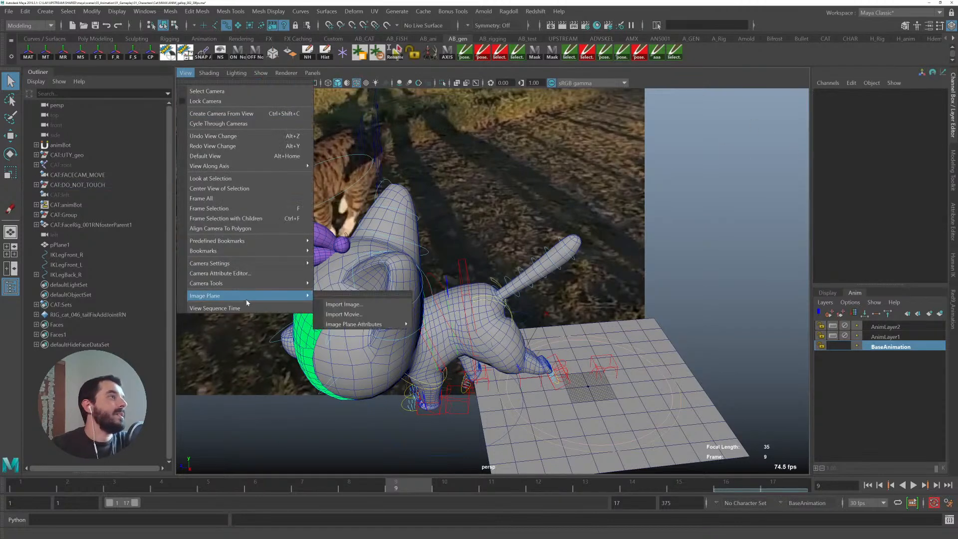
mouse_move(369, 324)
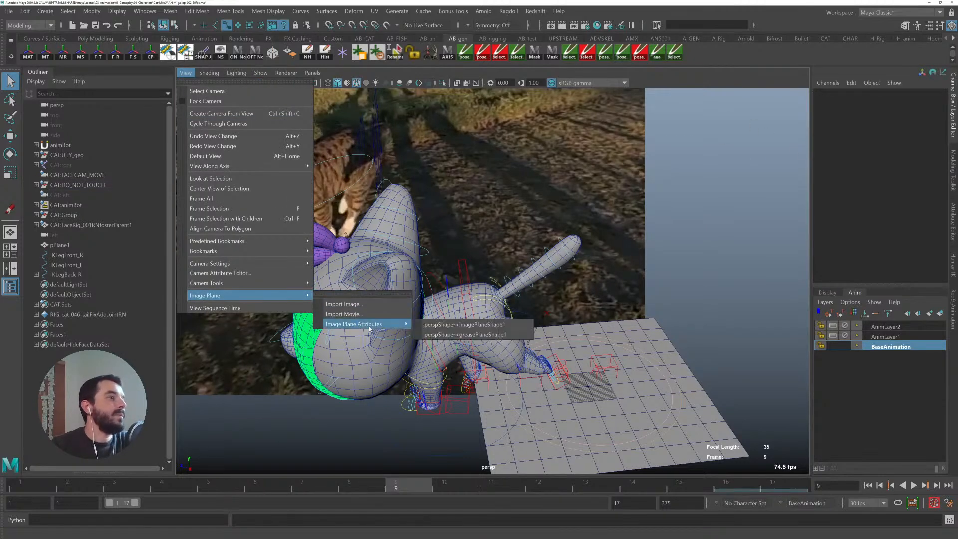
left_click(465, 334)
left_click(954, 97)
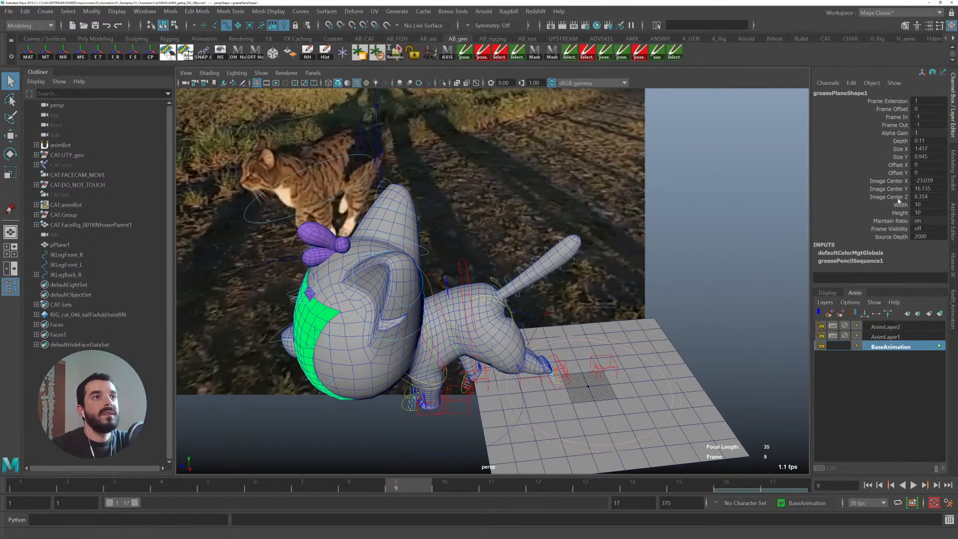
left_click(899, 140)
key("ctrl+z")
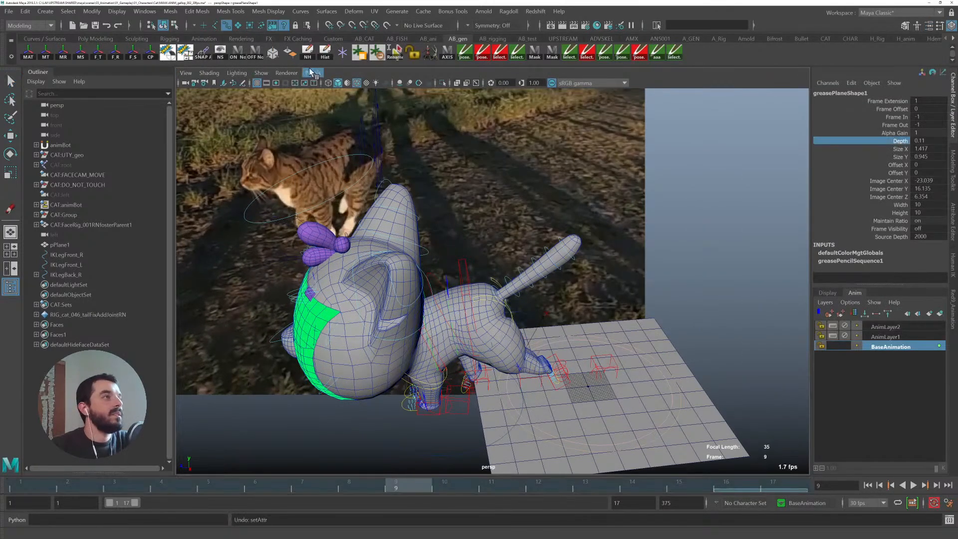
- Open the reference image plane's attributes and increase its depth to about 860
left_click(186, 73)
mouse_move(280, 295)
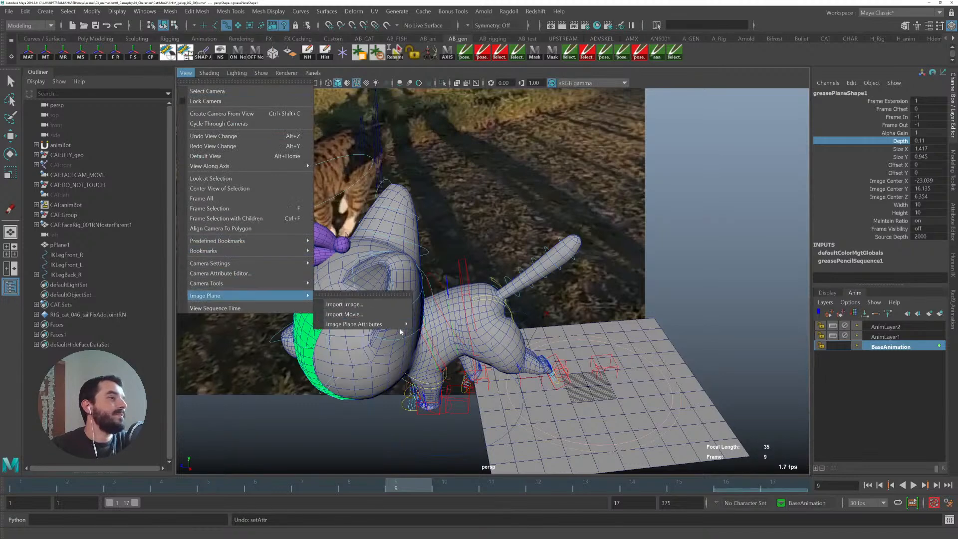
mouse_move(379, 324)
left_click(442, 328)
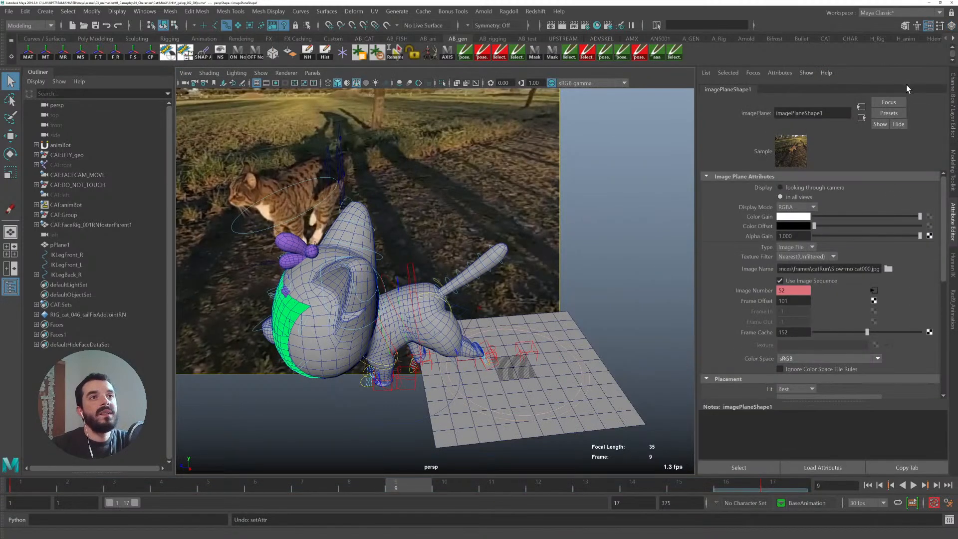
left_click(952, 104)
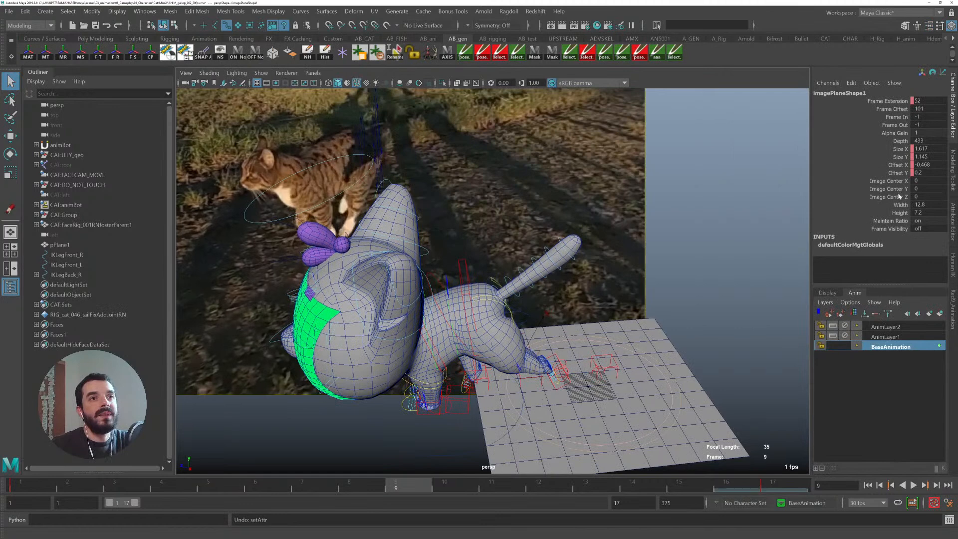
left_click(902, 141)
middle_click_drag(388, 203, 619, 197)
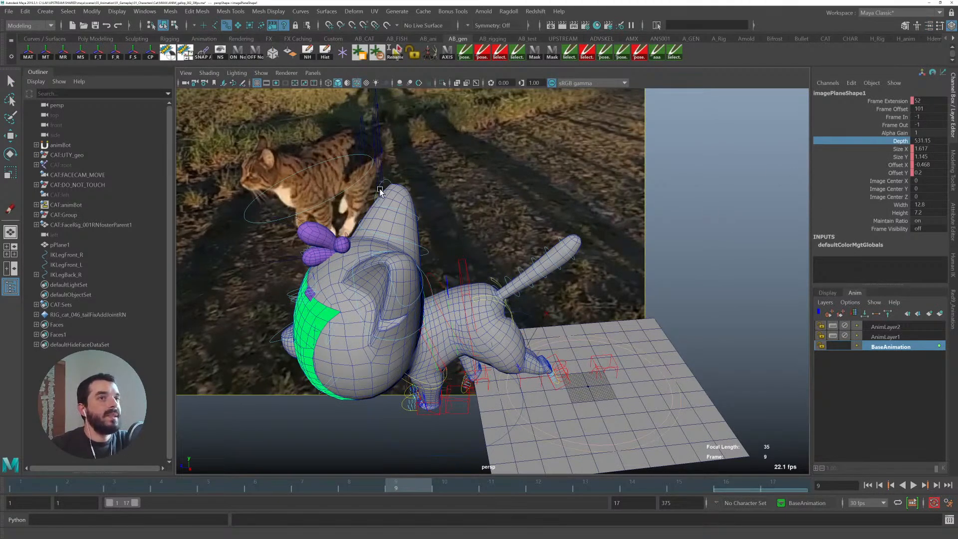
- Move and rotate the back left leg IK control at frame 9 to plant the paw
key("q")
left_click(560, 370)
middle_click_drag(545, 334, 646, 275, "alt")
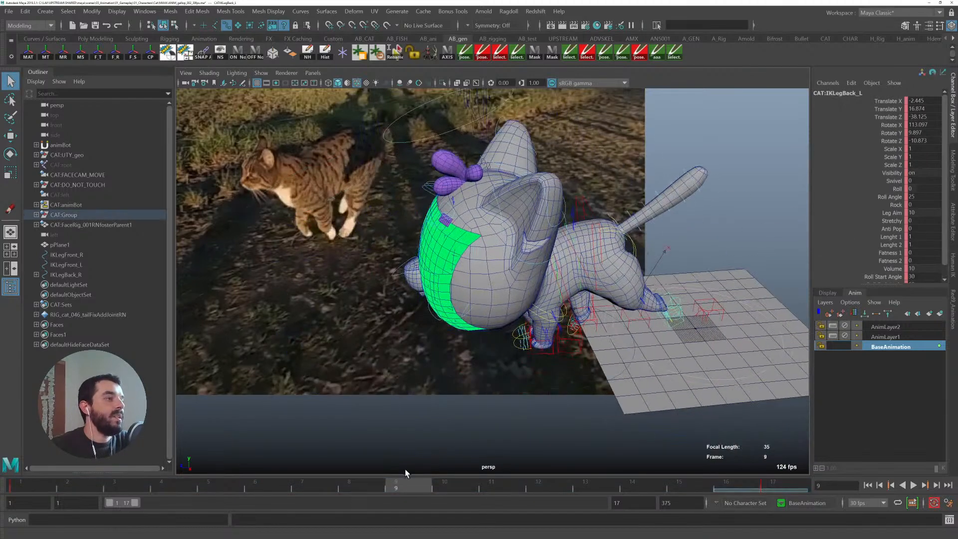
key("w")
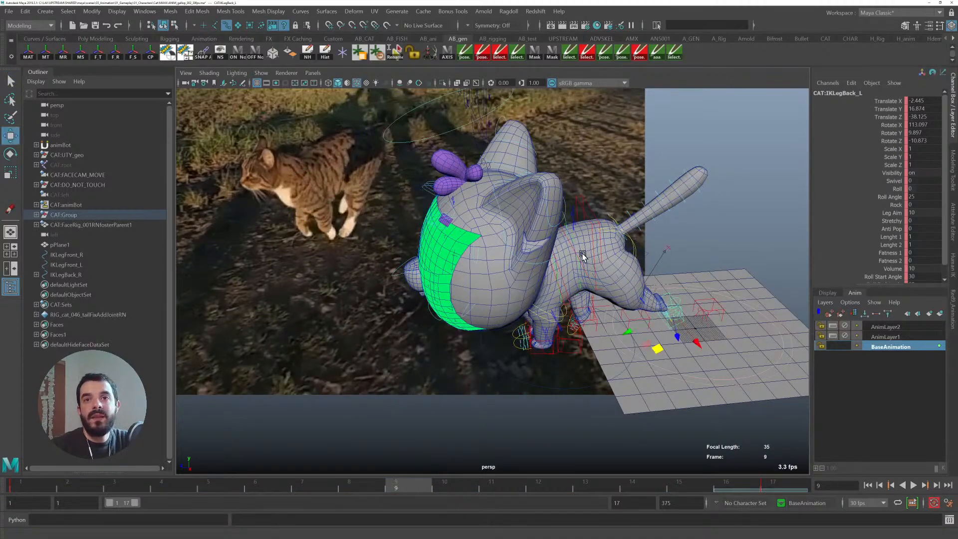
left_click_drag(594, 265, 614, 270, "alt")
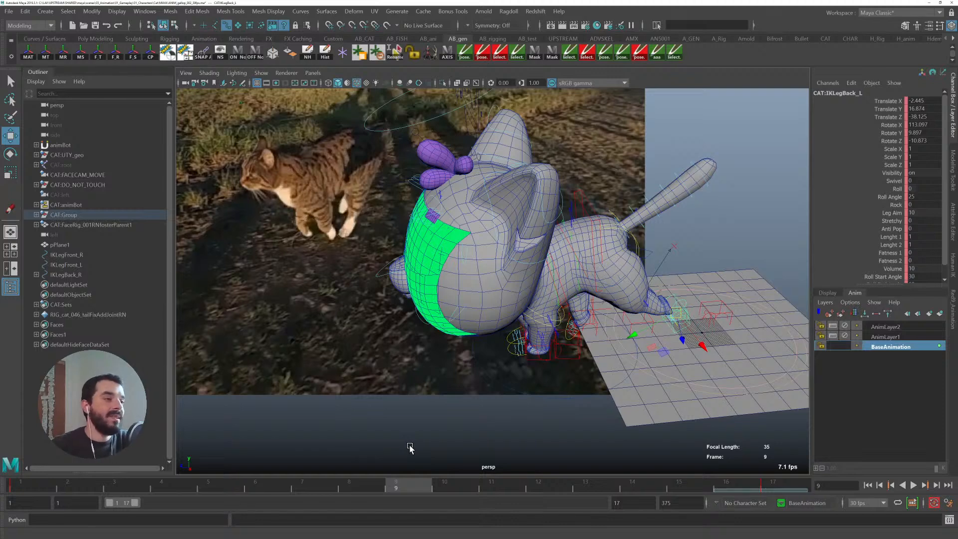
left_click_drag(676, 366, 556, 348, "alt")
key("e")
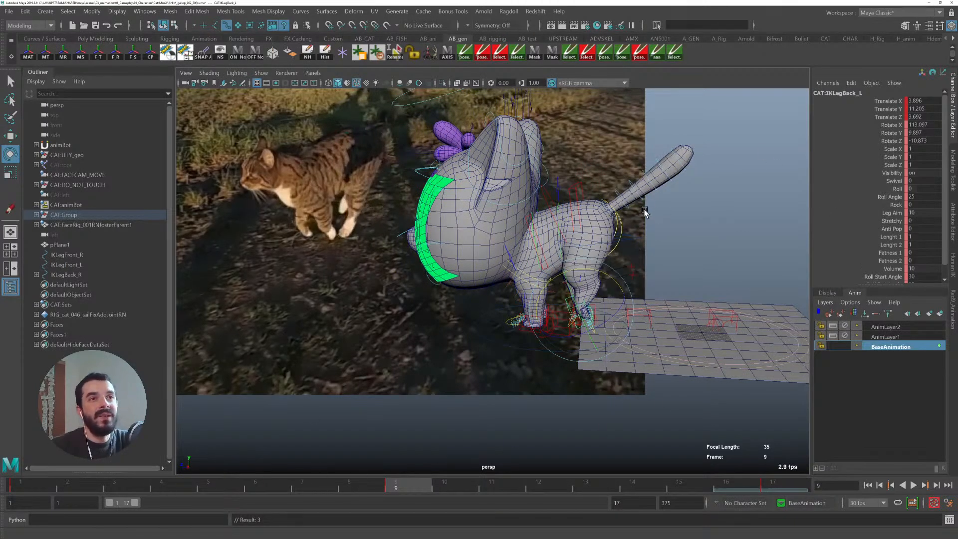
left_click_drag(626, 284, 666, 366)
key("w")
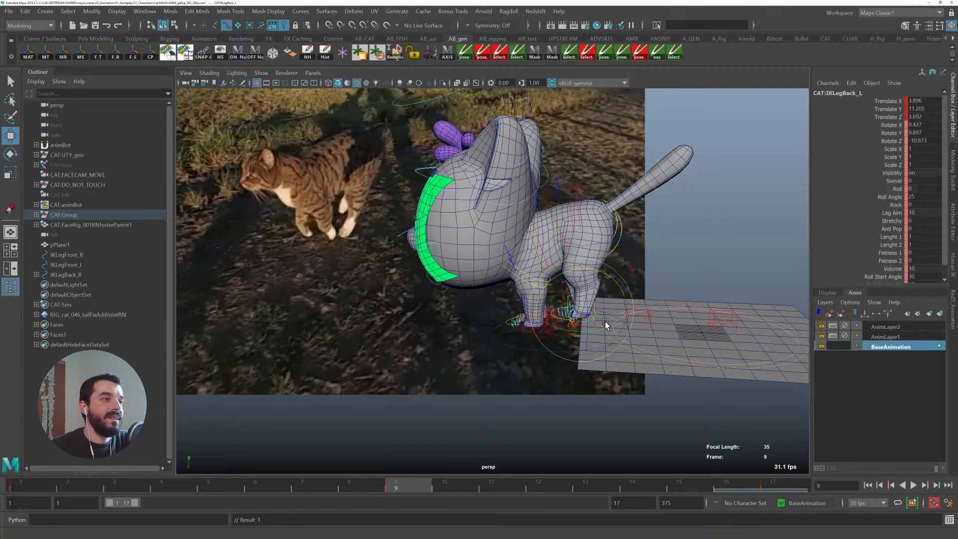
left_click_drag(604, 323, 623, 316, "alt")
right_click_drag(623, 315, 640, 344, "alt")
- Stretch the ground plane along Z to a scale of about 301
left_click(707, 395)
right_click_drag(708, 397, 687, 355, "alt")
middle_click_drag(687, 355, 648, 372, "alt")
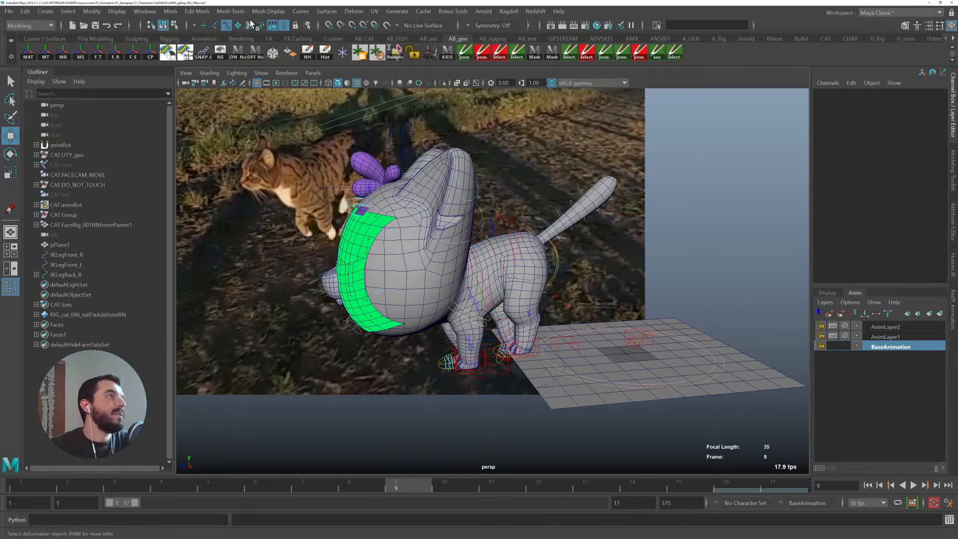
left_click_drag(788, 342, 779, 402)
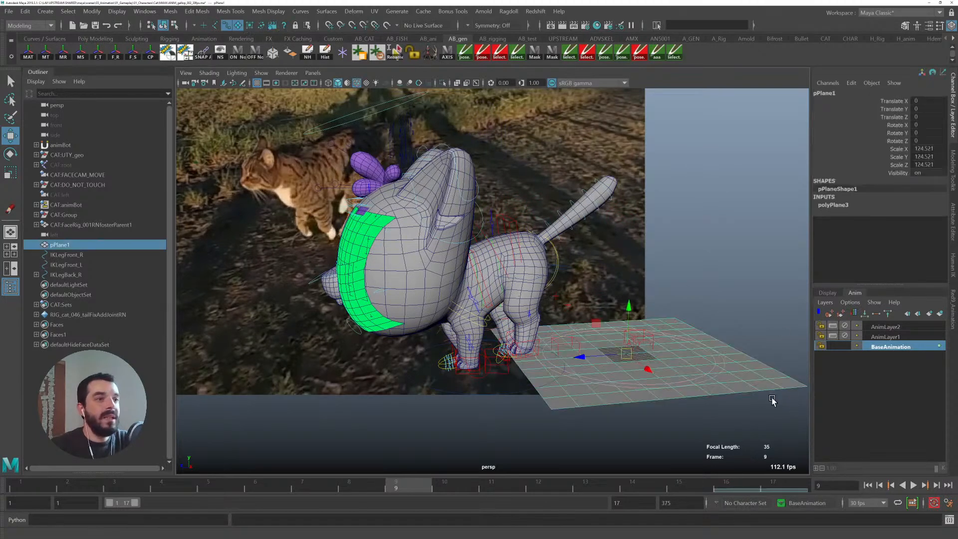
key("r")
left_click_drag(586, 355, 516, 365)
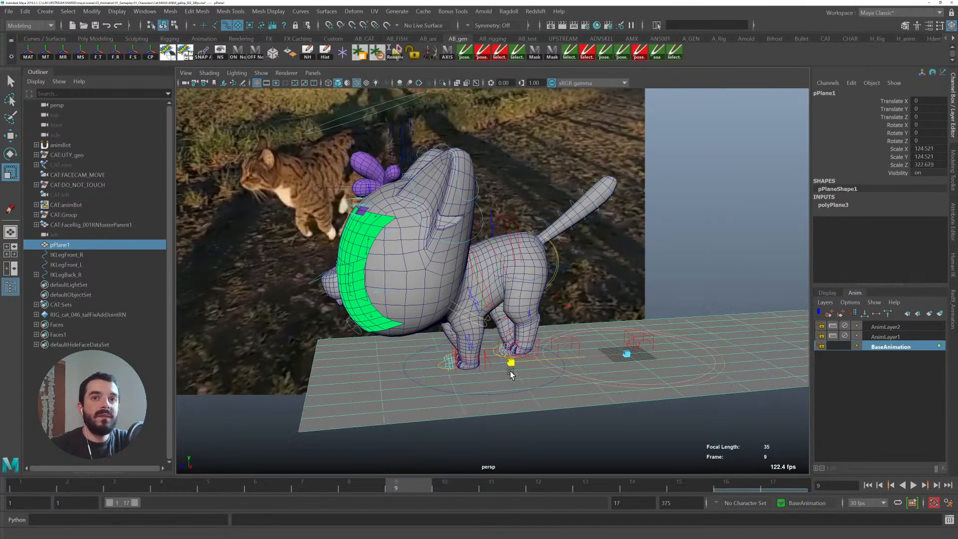
key("q")
right_click_drag(522, 367, 550, 395, "alt")
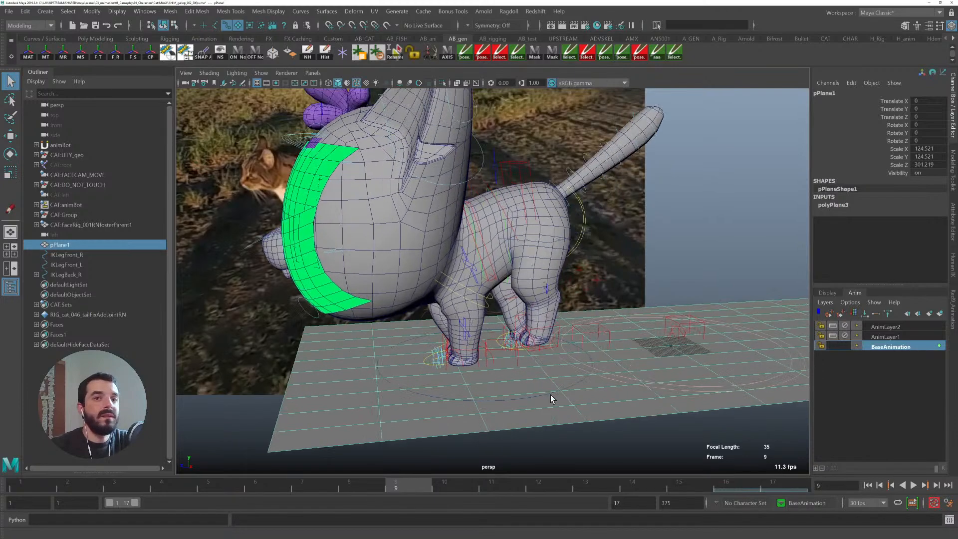
- Move the back left leg IK control forward under the body, to about X 4.5 and Z 15.7
left_click(549, 326)
key("w")
middle_click_drag(474, 332, 608, 332, "alt")
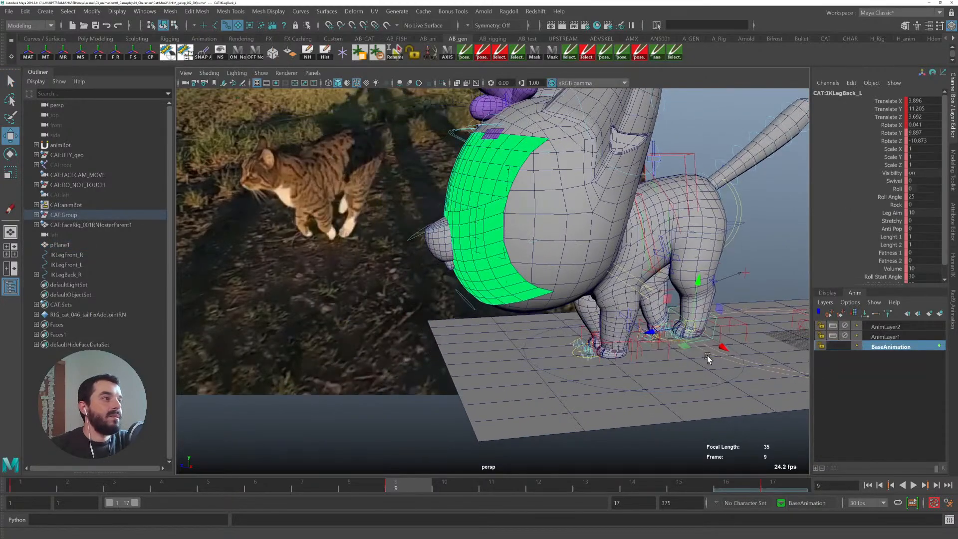
left_click_drag(707, 355, 692, 356, "alt")
left_click_drag(682, 275, 680, 294)
left_click_drag(631, 346, 602, 339)
left_click_drag(669, 355, 647, 341, "alt")
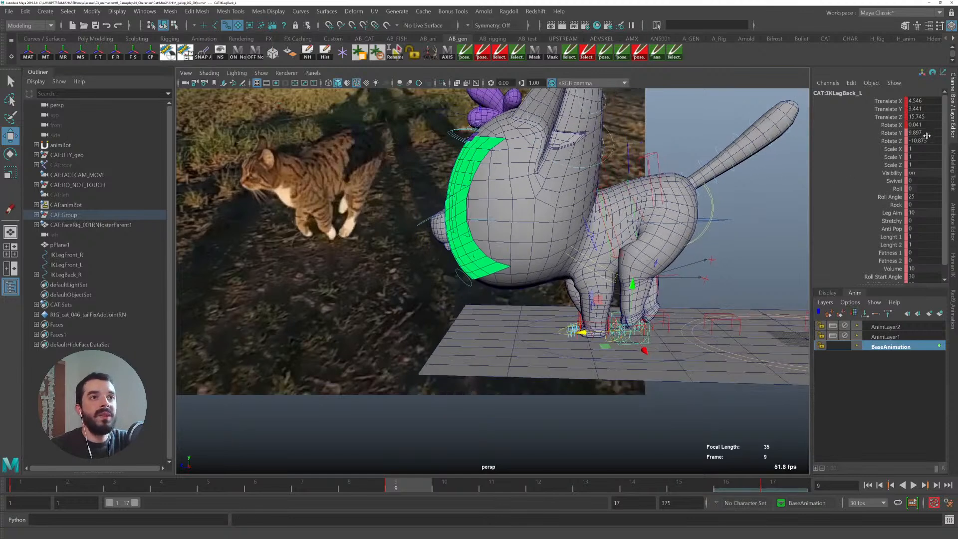
- Set the back left leg IK control's Rotate Z, Rotate Y and Translate Y to 0
type("0")
key("Return")
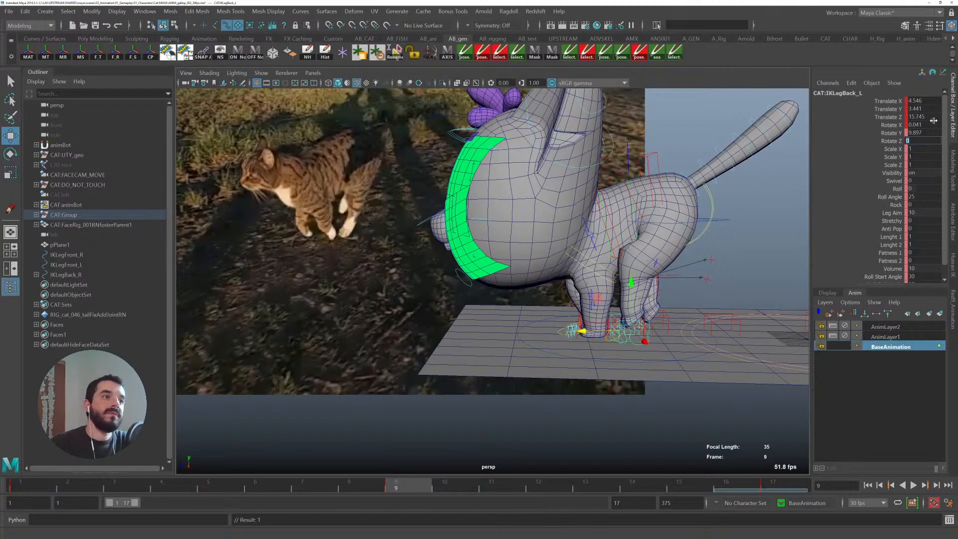
left_click(918, 133)
type("0")
key("Return")
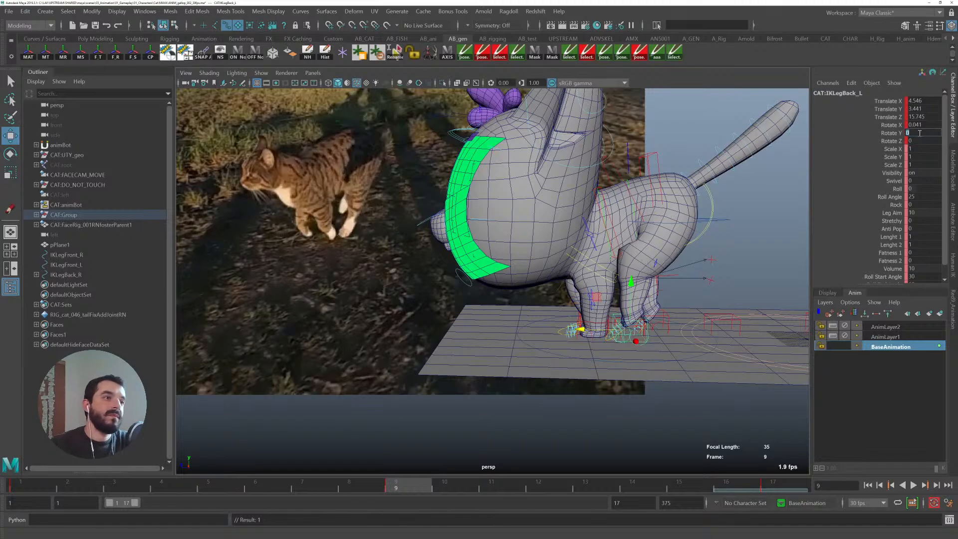
left_click_drag(728, 254, 573, 297, "alt")
double_click(916, 108)
type("0")
key("Return")
left_click_drag(349, 216, 389, 202, "alt")
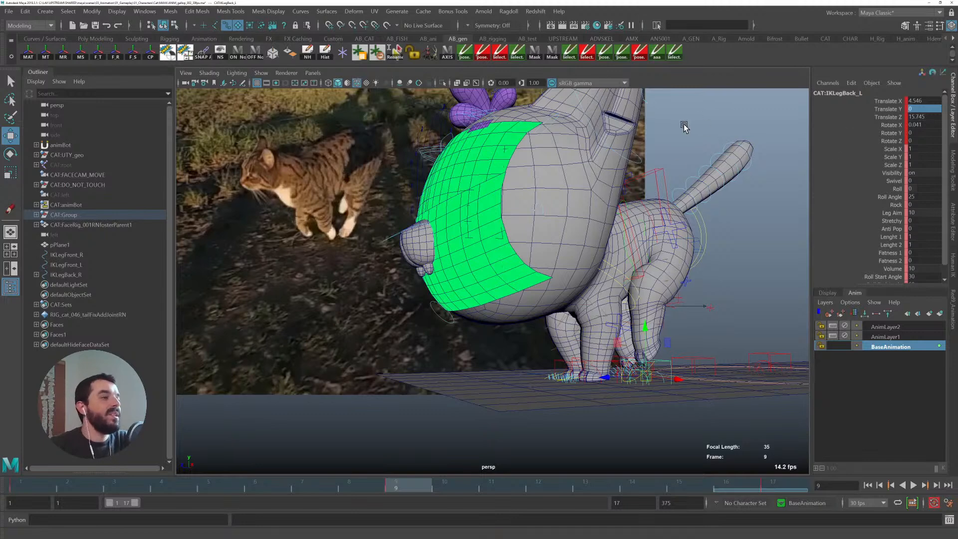
- On AnimLayer1, rotate the spine IK control at frame 10 to about 20 degrees in Rotate Z
left_click(620, 340)
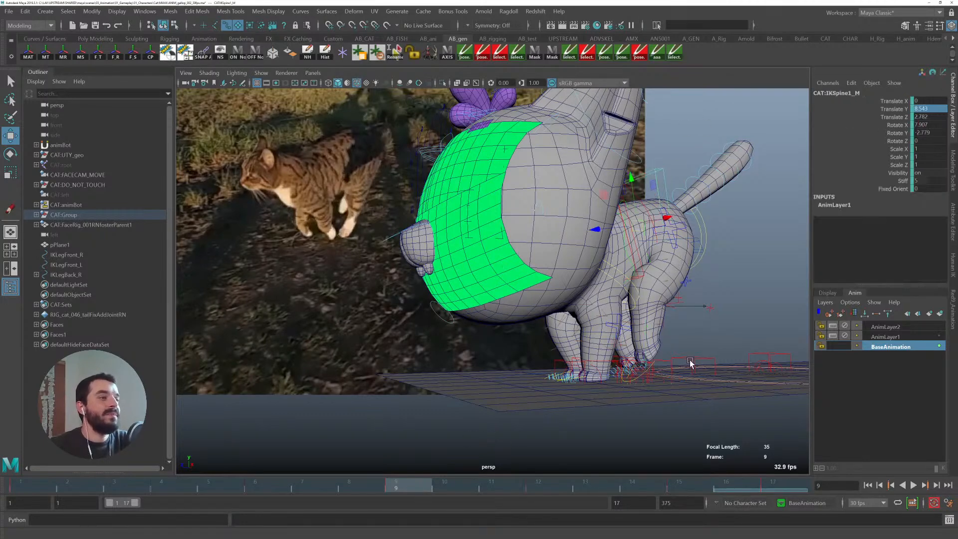
left_click(902, 336)
left_click(444, 483)
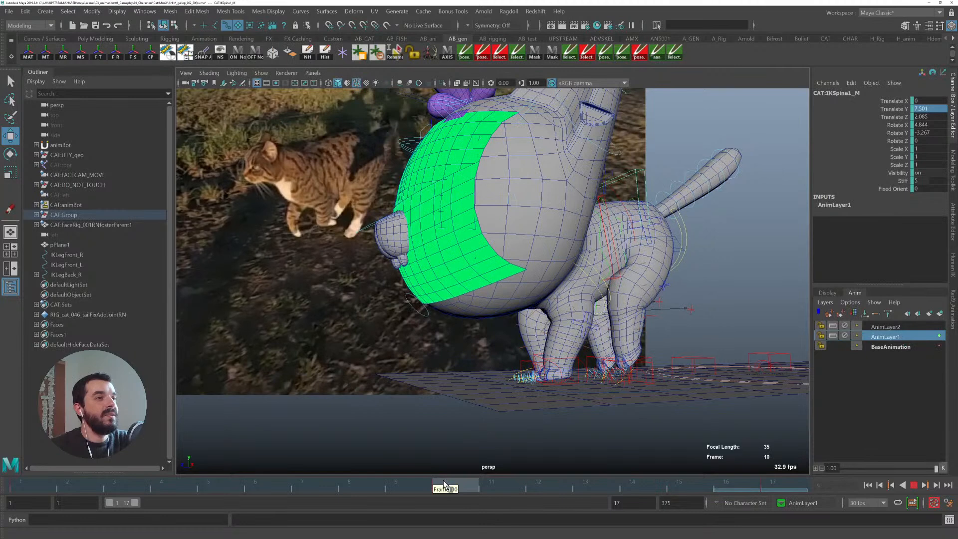
key("e")
left_click_drag(632, 191, 633, 202)
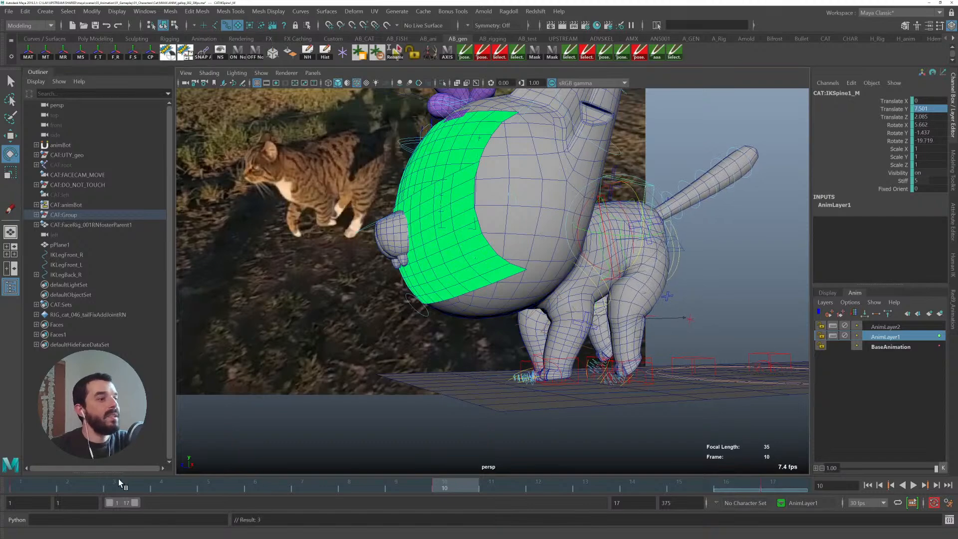
- Rotate the spine IK control slightly forward at frame 1 and play back the cycle
left_click(20, 484)
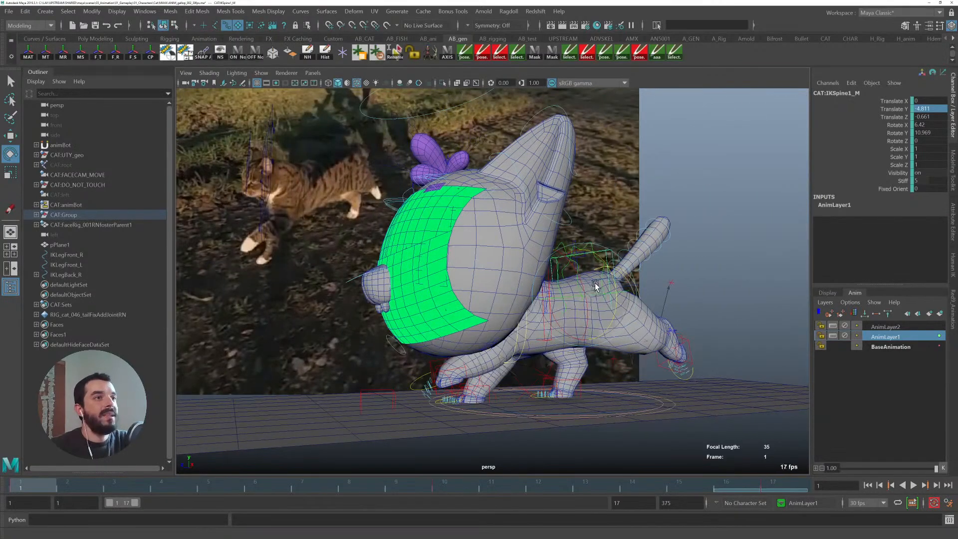
left_click_drag(603, 268, 602, 261)
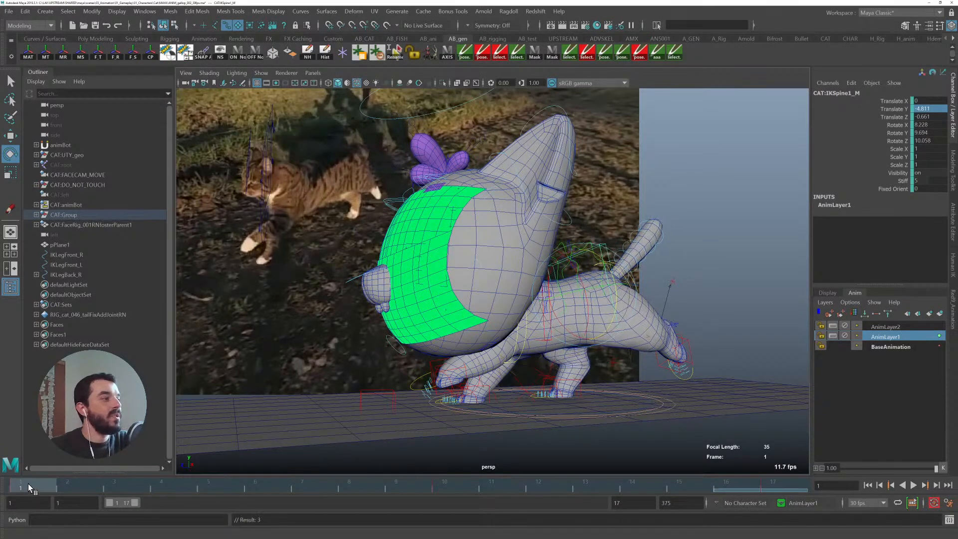
key("alt+v")
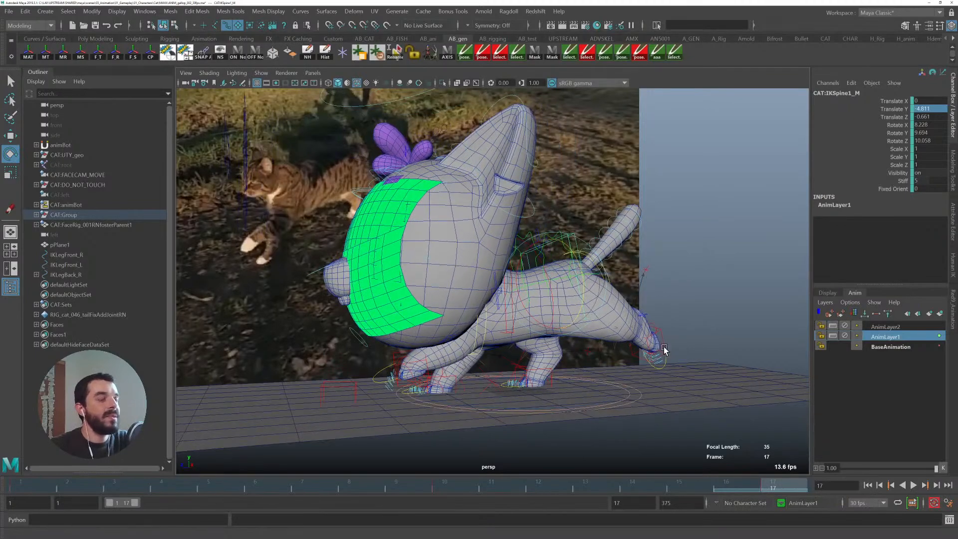
left_click(658, 326)
left_click(660, 329)
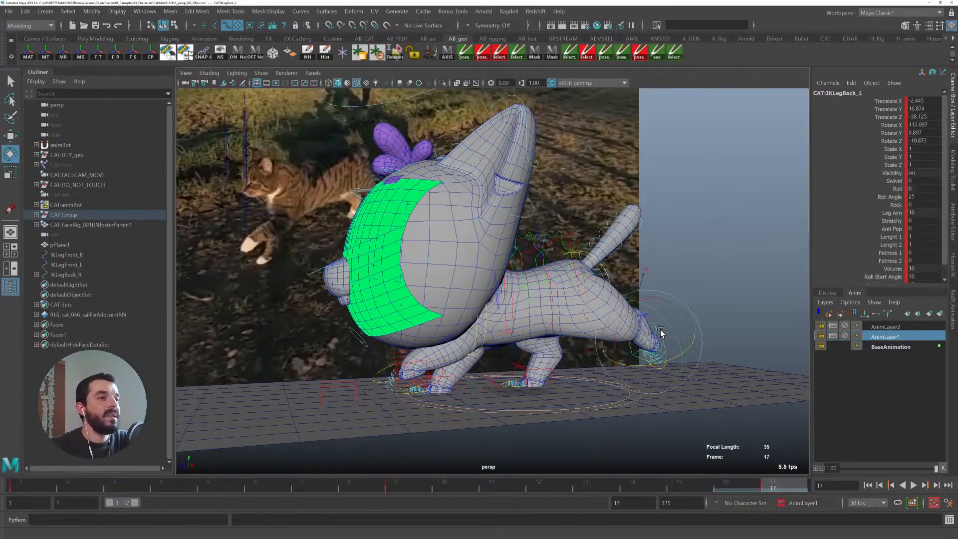
- At frame 9, set the left FK hip control's translate and rotate channels to 0
left_click(412, 486)
left_click_drag(452, 442, 621, 402, "alt")
key("q")
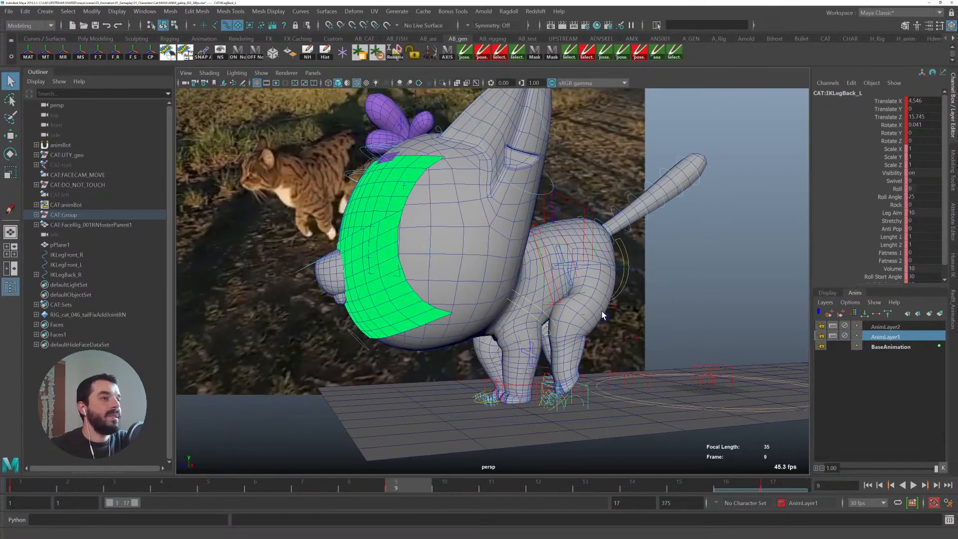
left_click_drag(606, 308, 614, 262, "alt")
left_click(615, 263)
left_click_drag(922, 140, 915, 97)
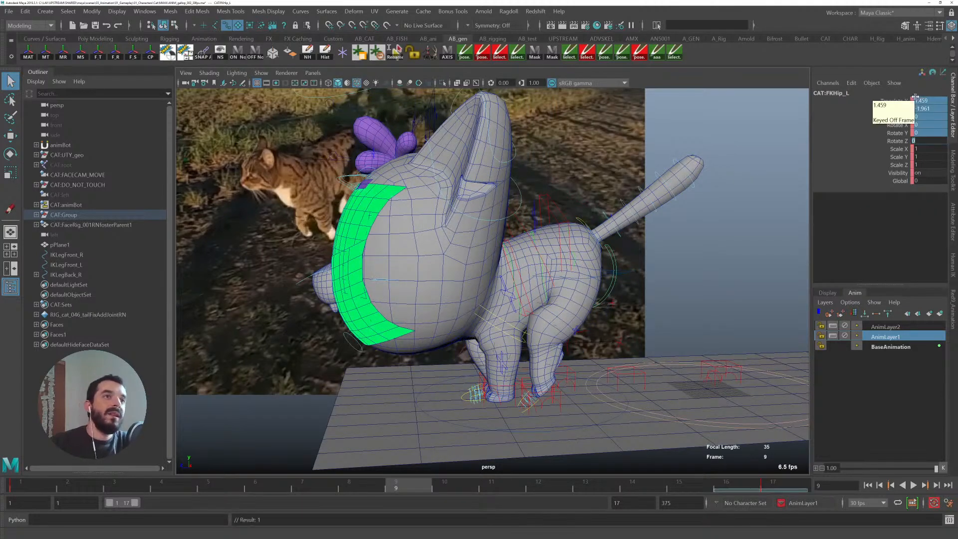
type("0")
key("Return")
- In the front view, slide the back left leg IK control inward to about X 0.9
key("w")
left_click_drag(624, 255, 601, 271, "alt")
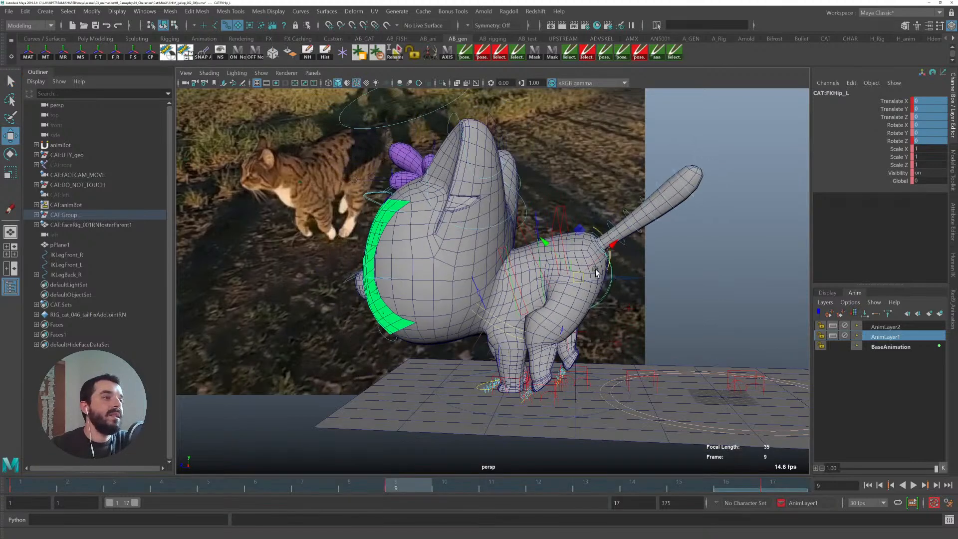
left_click_drag(577, 226, 566, 253)
left_click_drag(575, 300, 574, 258, "alt")
left_click_drag(548, 307, 572, 384, "alt")
key("q")
left_click(687, 412)
key("w")
left_click_drag(684, 412, 710, 353, "alt")
key("space")
scroll(666, 359, "down", 4)
right_click_drag(707, 300, 374, 277, "alt")
middle_click_drag(496, 290, 450, 303, "alt")
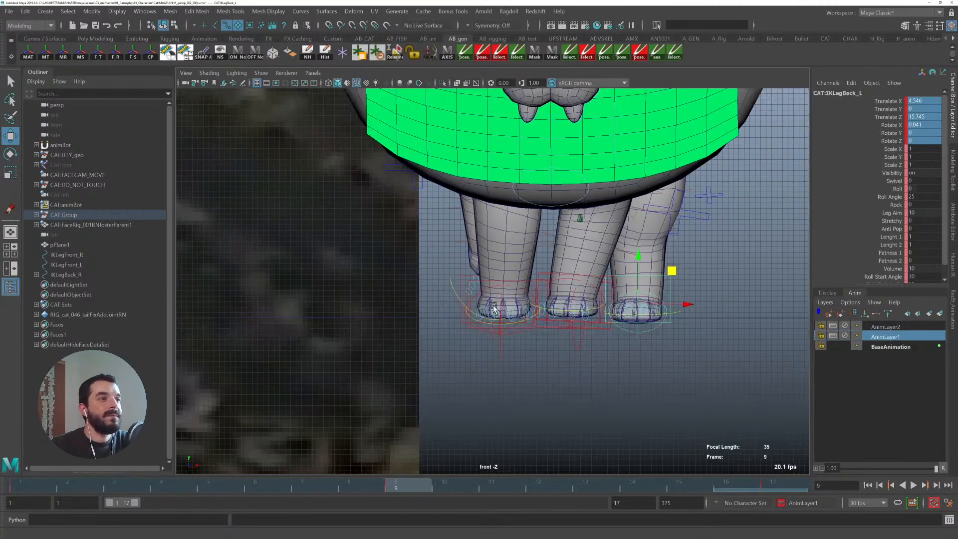
left_click_drag(678, 306, 666, 304)
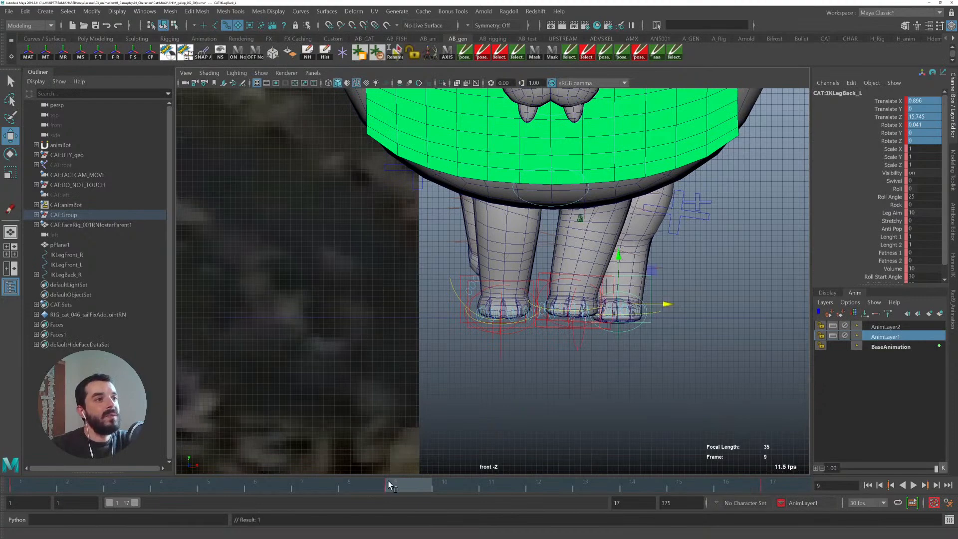
- Scrub and play back the cycle between frames 9 and 14 to review the back left leg
key("space")
key("space")
key("space")
left_click_drag(741, 208, 650, 249, "alt")
left_click_drag(666, 292, 596, 306, "alt")
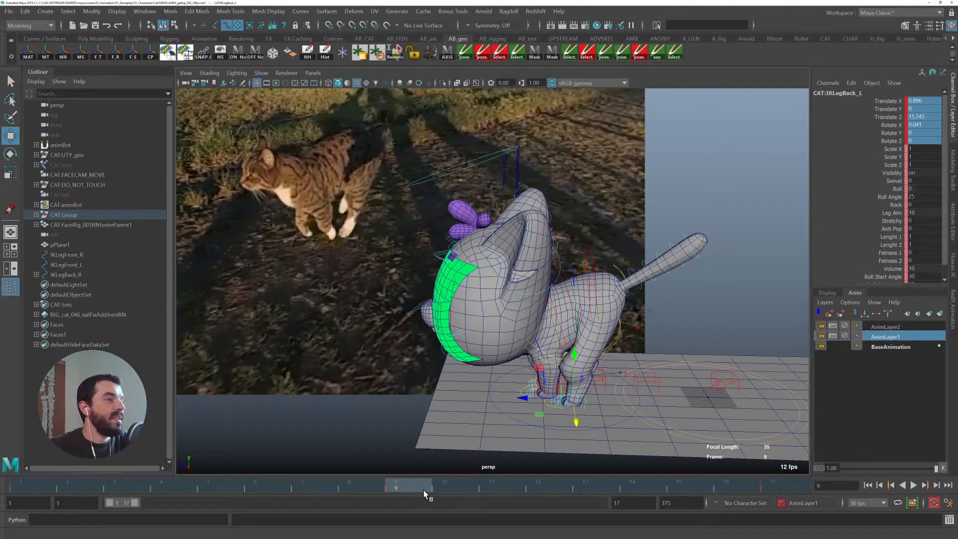
left_click_drag(412, 484, 757, 483)
left_click_drag(295, 356, 450, 334, "alt")
mouse_move(657, 483)
left_mouse_down()
mouse_move(599, 480)
mouse_move(678, 472)
mouse_move(661, 477)
left_mouse_up()
left_click_drag(666, 408, 543, 406, "alt")
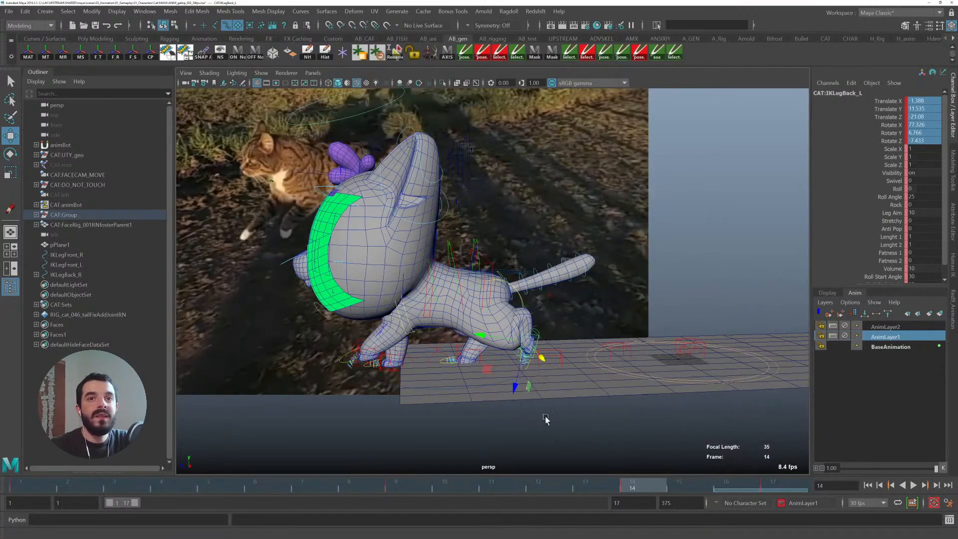
left_click(398, 482)
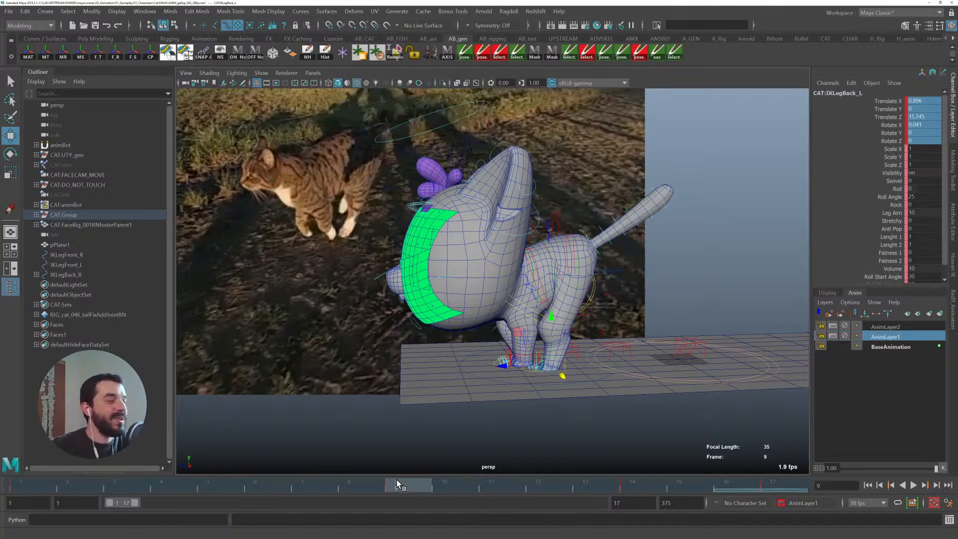
key("alt+v")
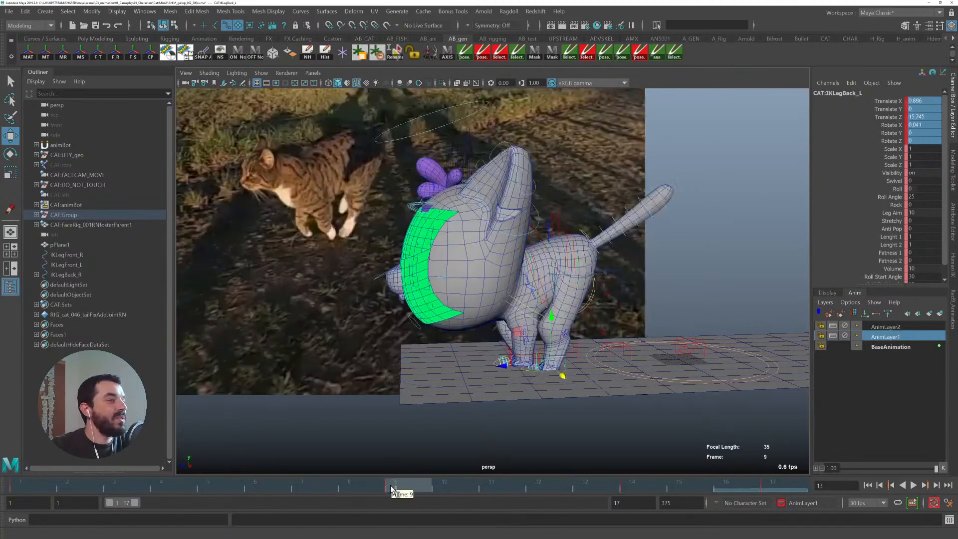
key("alt+v")
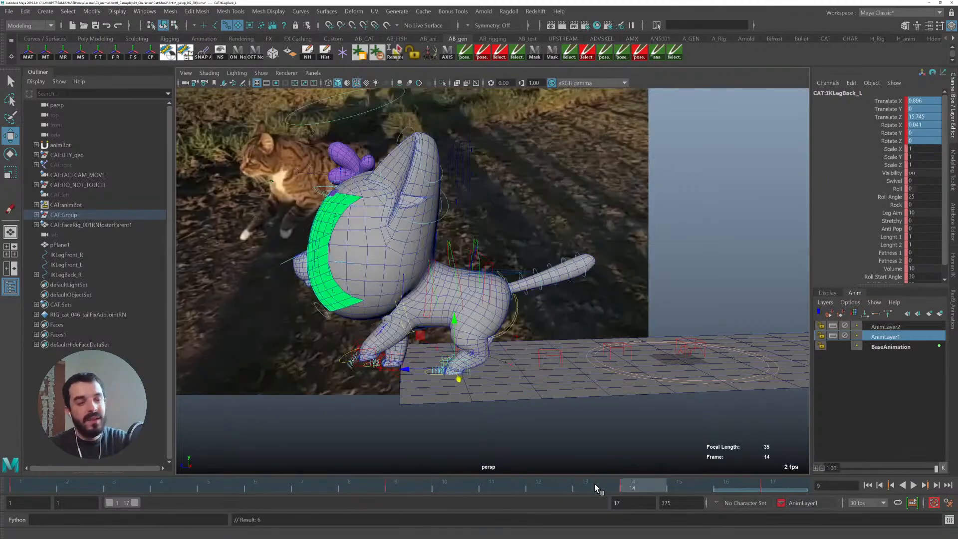
key("period")
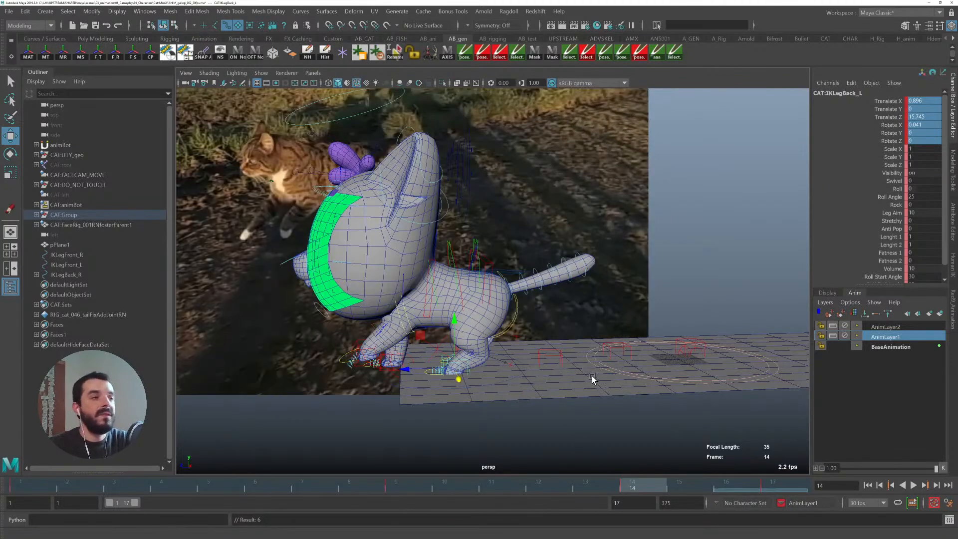
- Duplicate the back left leg IK control at frame 9 and unparent the copy as a paw position marker
left_click(400, 491)
left_click_drag(514, 414, 526, 412, "alt")
right_click_drag(526, 412, 601, 424, "alt")
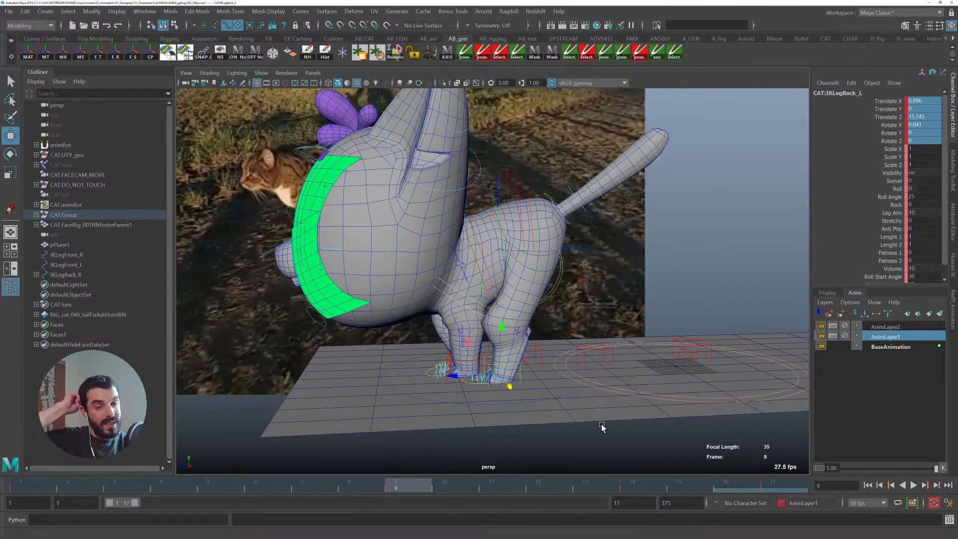
key("ctrl+d")
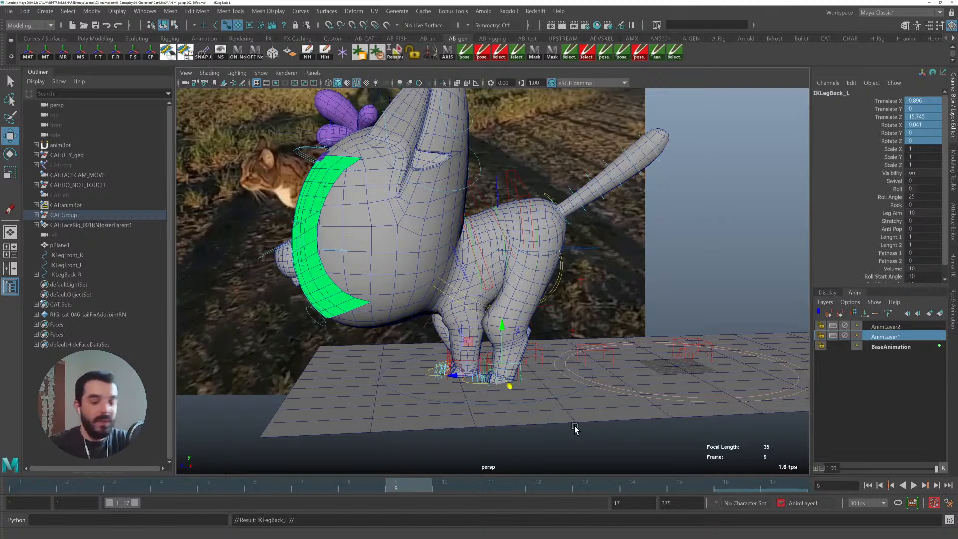
key("shift+p")
left_click(628, 490)
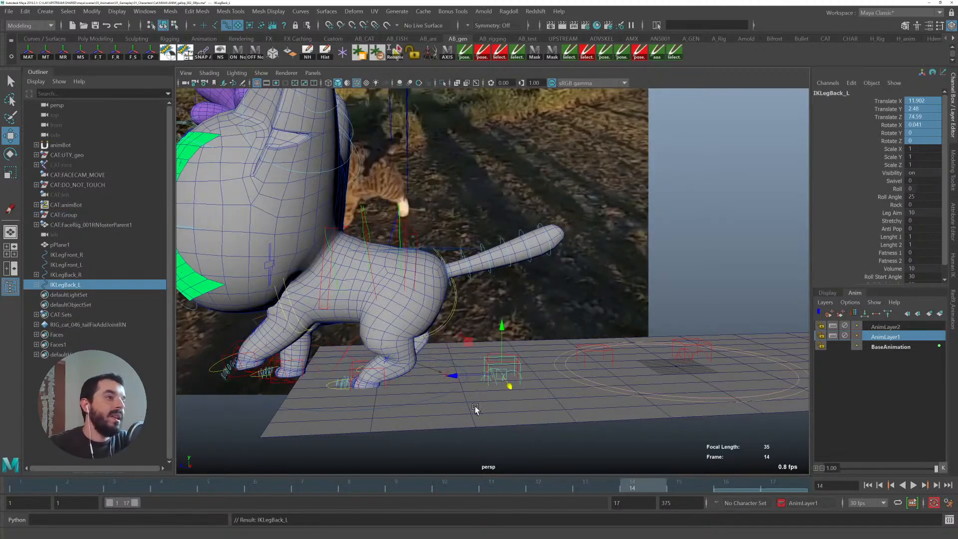
- Inspect the back left paw at frame 14 against the duplicated marker from several angles
key("q")
left_click(349, 368)
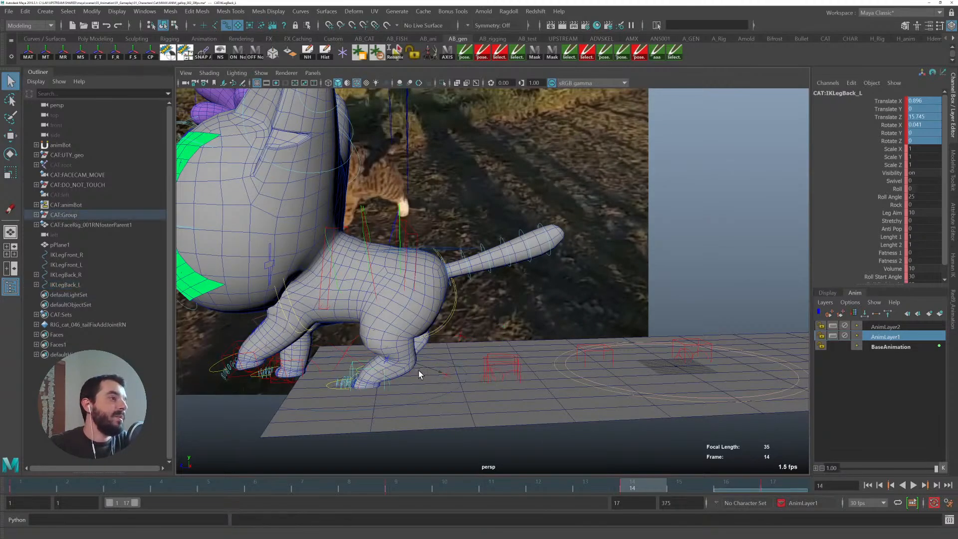
left_click_drag(505, 377, 502, 430, "alt")
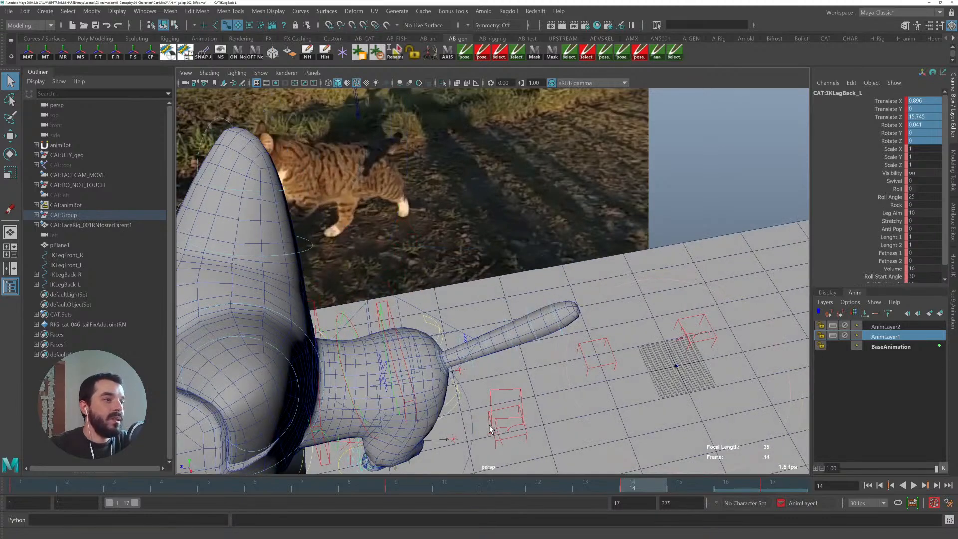
left_click(491, 425, "shift")
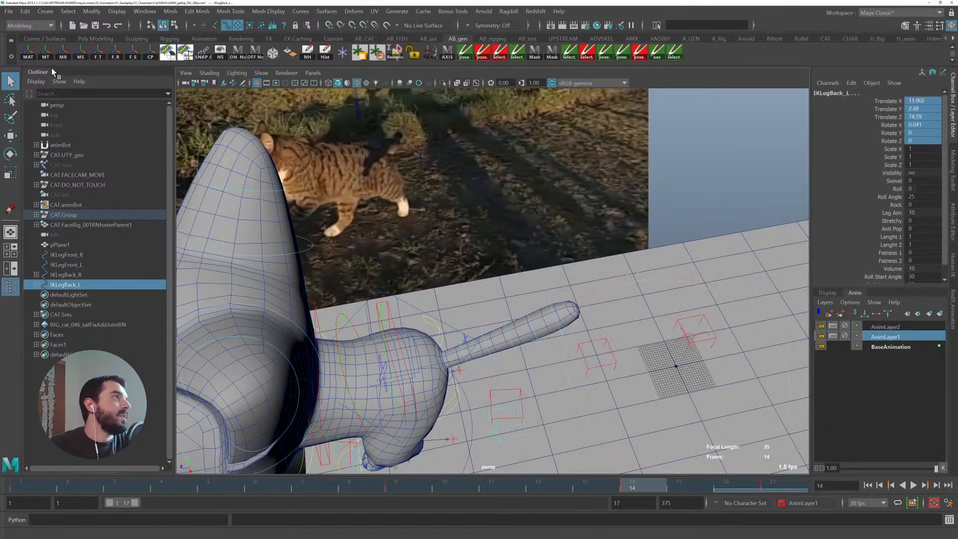
left_click_drag(539, 237, 481, 195, "alt")
middle_click_drag(481, 195, 547, 233, "alt")
left_click_drag(548, 233, 449, 190, "alt")
middle_click_drag(449, 190, 562, 229, "alt")
left_click_drag(562, 230, 502, 249, "alt")
left_click(515, 266)
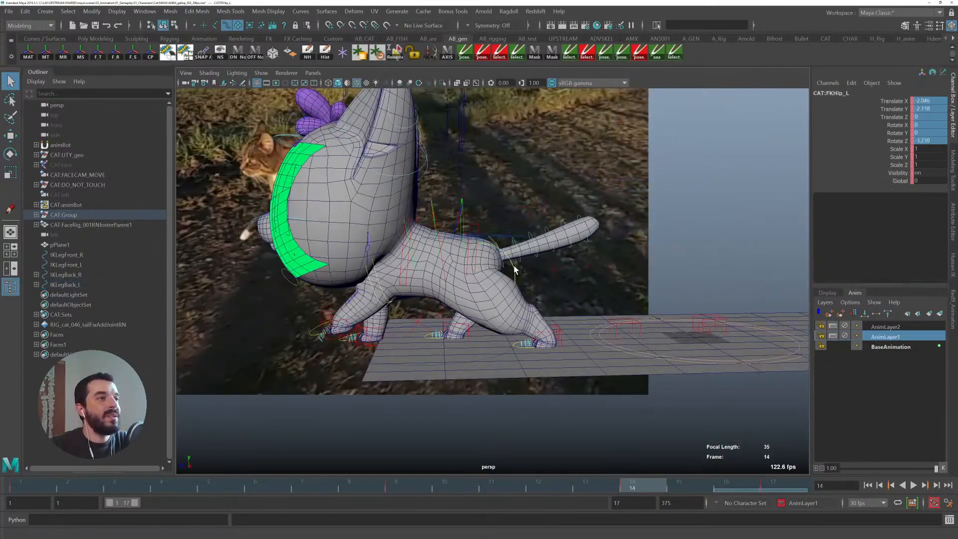
mouse_move(651, 483)
left_mouse_down()
mouse_move(430, 479)
mouse_move(671, 478)
mouse_move(498, 469)
mouse_move(653, 479)
left_mouse_up()
left_click_drag(473, 228, 473, 231)
key("ctrl+z")
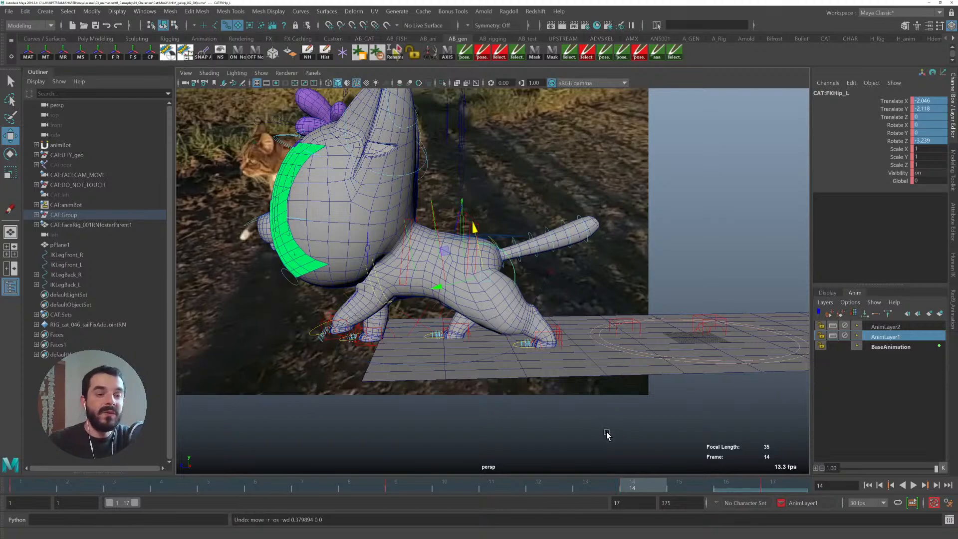
- Play back and scrub the gallop cycle to review the paw contacts and right back leg
left_click_drag(543, 334, 612, 399, "alt")
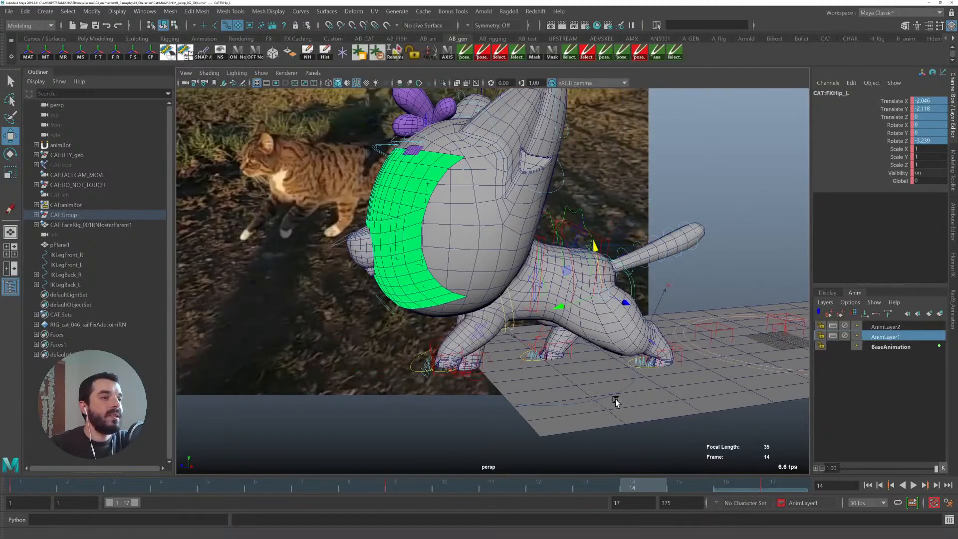
left_click(613, 394)
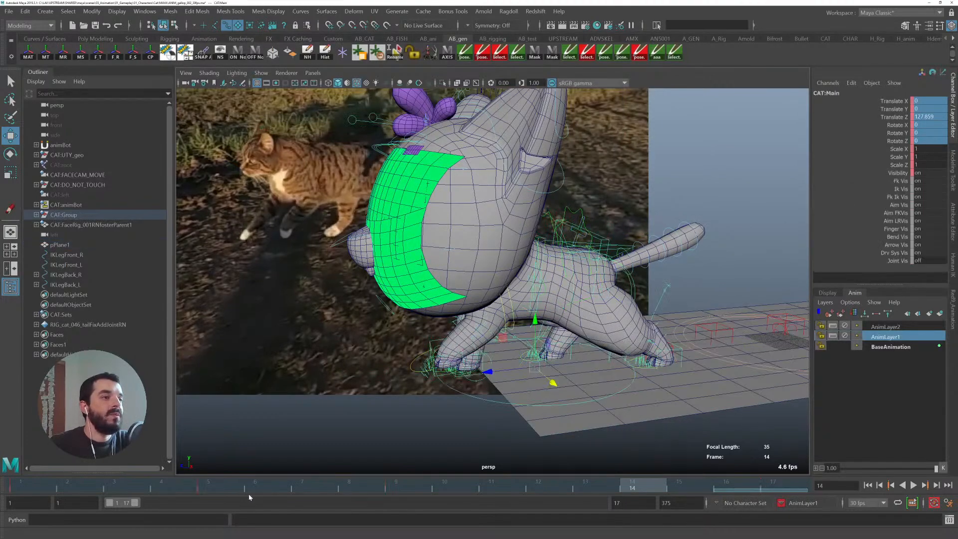
key("alt+v")
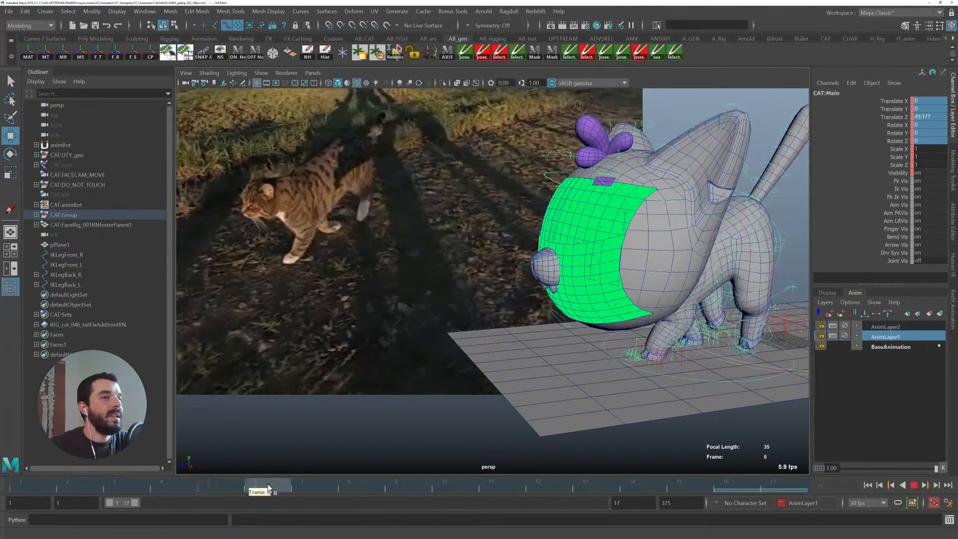
left_click_drag(214, 480, 568, 479)
mouse_move(360, 382)
left_mouse_down("alt")
mouse_move(391, 384)
mouse_move(405, 365)
mouse_move(355, 383)
left_mouse_up("alt")
key("q")
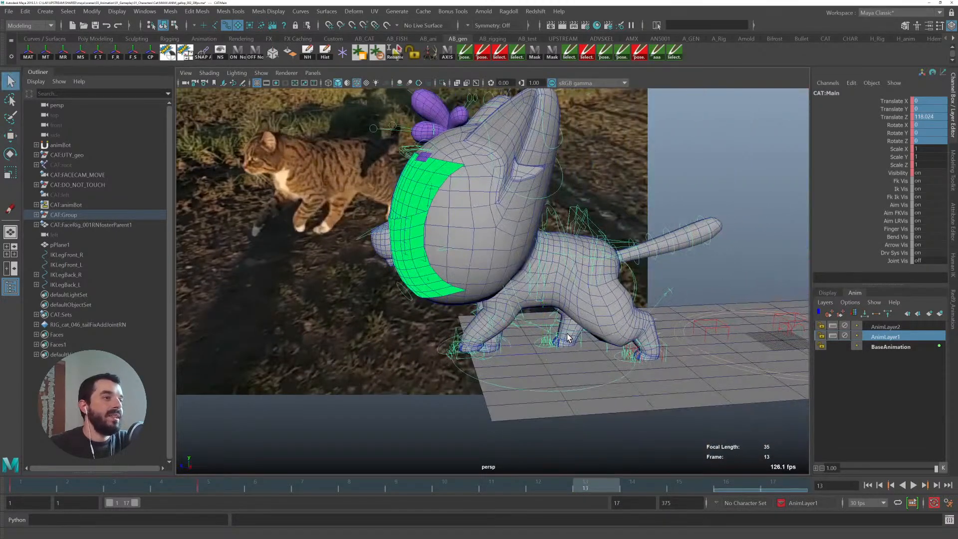
left_click(569, 337)
left_click_drag(536, 480, 574, 467)
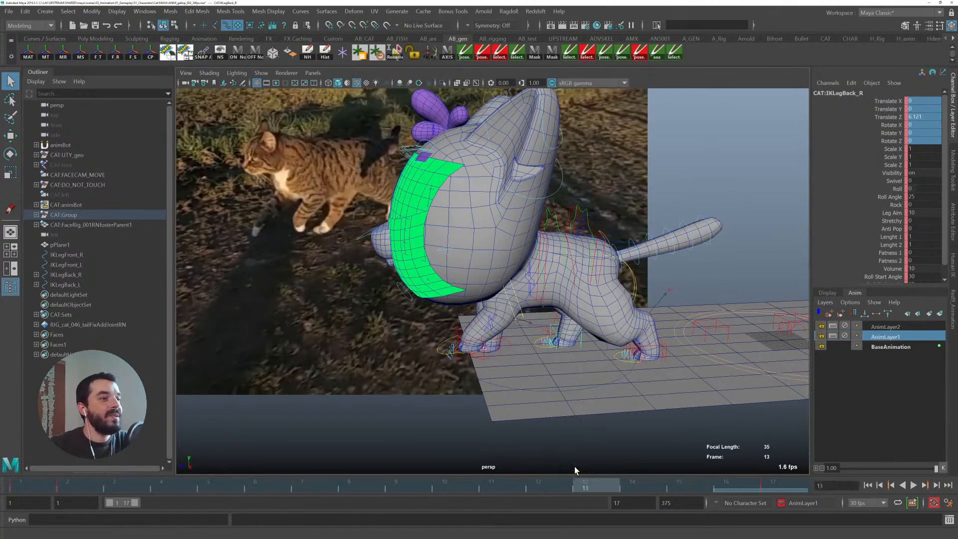
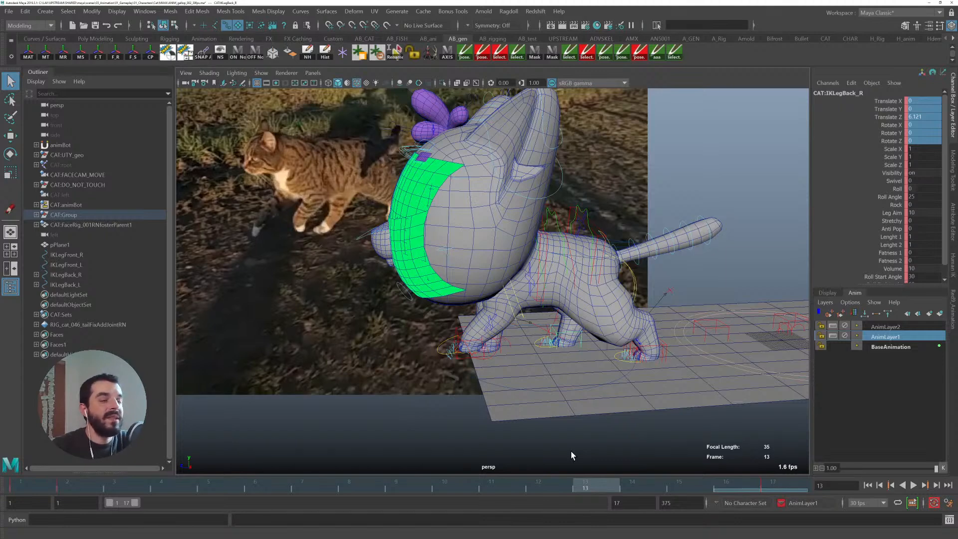
- Scrub the timeline and orbit around the cat rig to review its walk against the reference video
middle_click_drag(537, 381, 514, 374, "alt")
right_click_drag(514, 374, 591, 399, "alt")
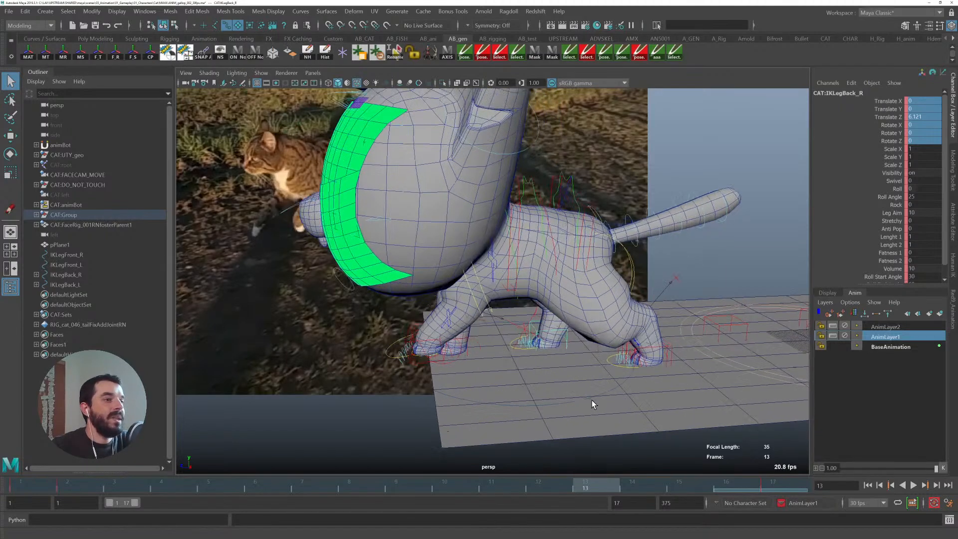
middle_click_drag(578, 410, 631, 381, "alt")
left_click_drag(565, 483, 89, 478)
middle_click_drag(519, 364, 531, 349, "alt")
right_click_drag(530, 349, 484, 335, "alt")
middle_click_drag(484, 334, 386, 336, "alt")
left_click_drag(538, 483, 726, 480)
mouse_move(18, 488)
left_mouse_down()
mouse_move(136, 485)
mouse_move(17, 490)
left_mouse_up()
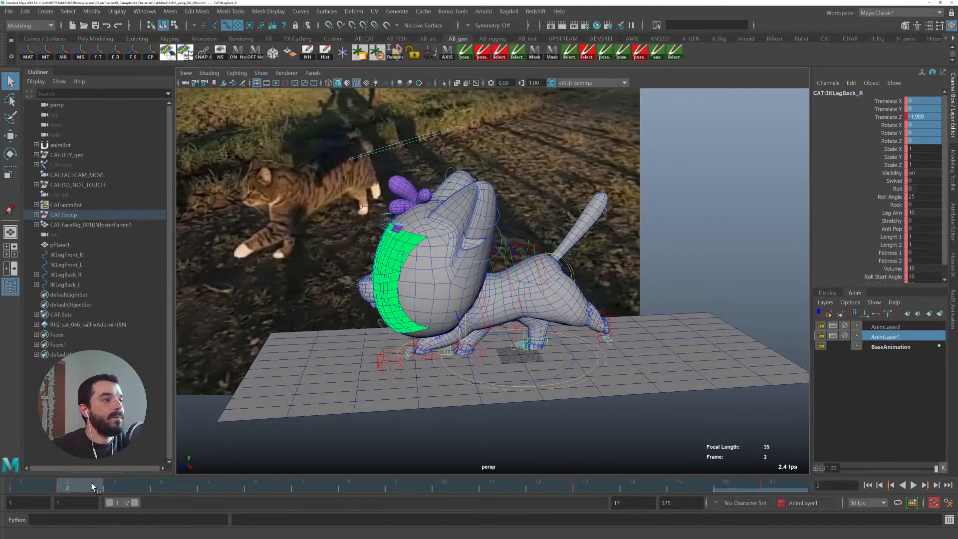
left_click(773, 483)
left_click_drag(769, 484, 594, 489)
left_click_drag(332, 392, 375, 378, "alt")
left_click_drag(610, 487, 810, 483)
left_click_drag(682, 330, 663, 335, "alt")
left_click_drag(34, 484, 57, 476)
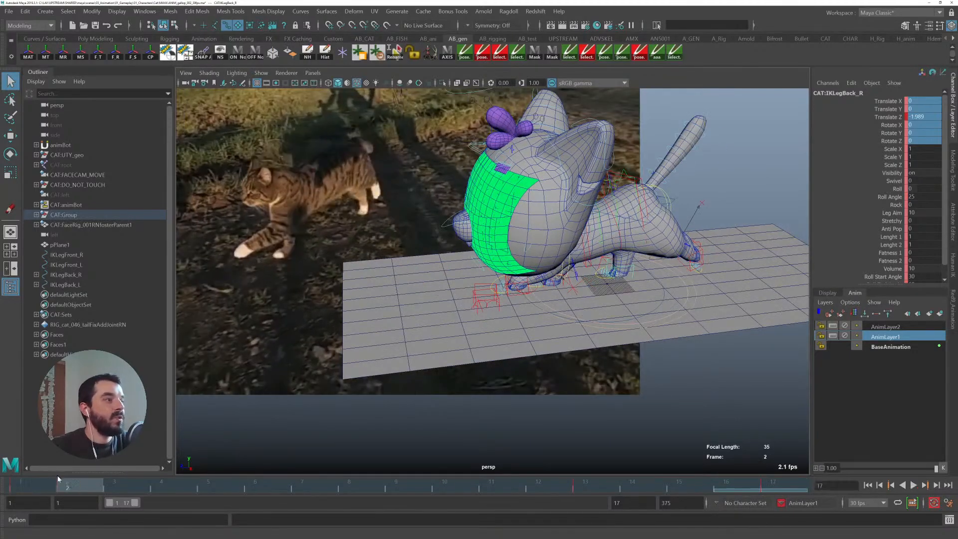
mouse_move(766, 481)
left_mouse_down()
mouse_move(601, 480)
mouse_move(776, 486)
left_mouse_up()
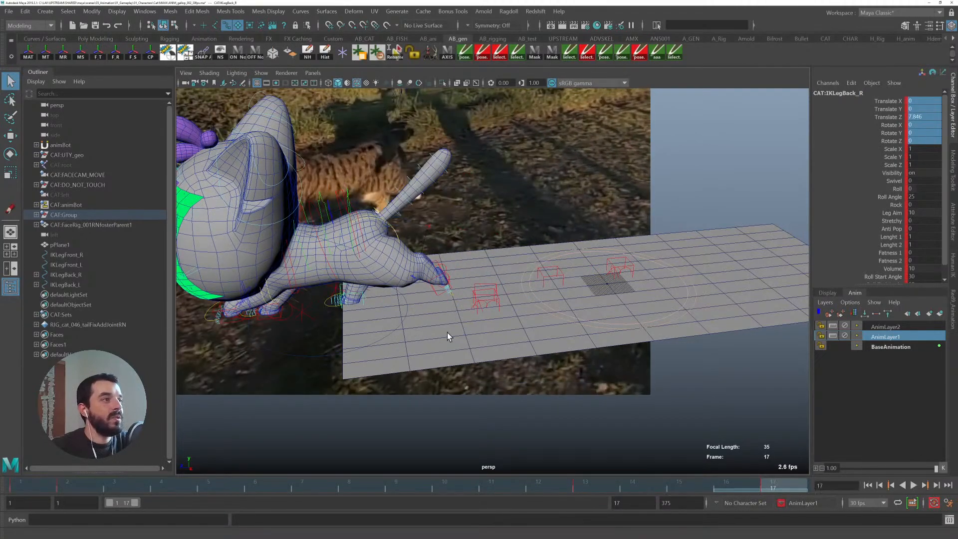
- Duplicate the right back leg IK control as a foot marker and delete the old leg marker copies
key("ctrl+d")
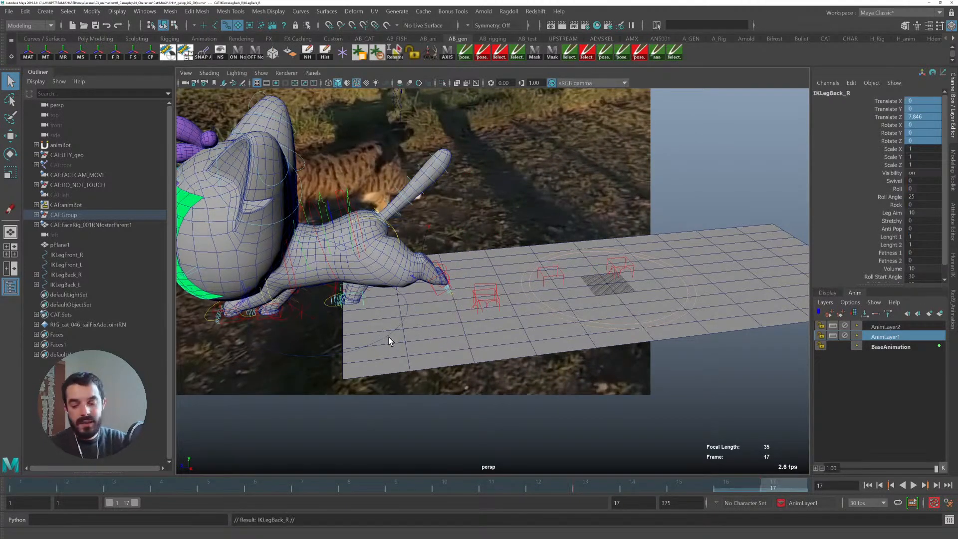
key("ctrl+d")
left_click(54, 285)
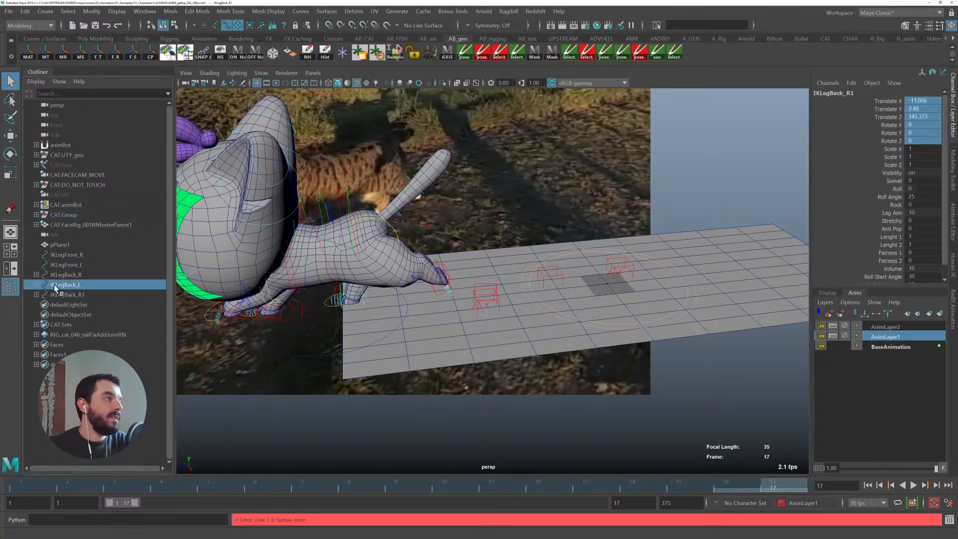
left_click(66, 255, "shift")
key("Delete")
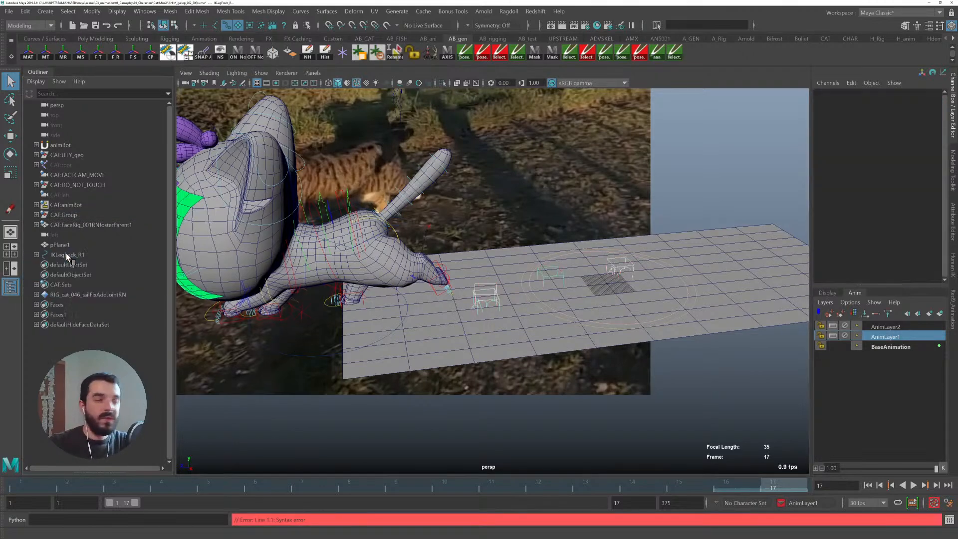
- At frame 13, match the right back leg IK control's translation to the duplicated marker IKLegBack_R1
left_click(358, 299)
left_click(584, 480)
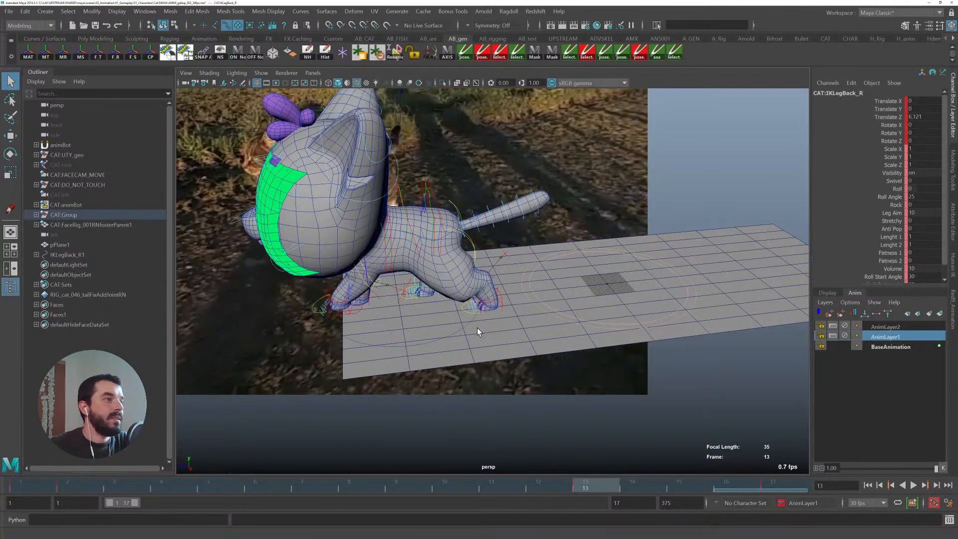
left_click_drag(391, 289, 401, 288, "alt")
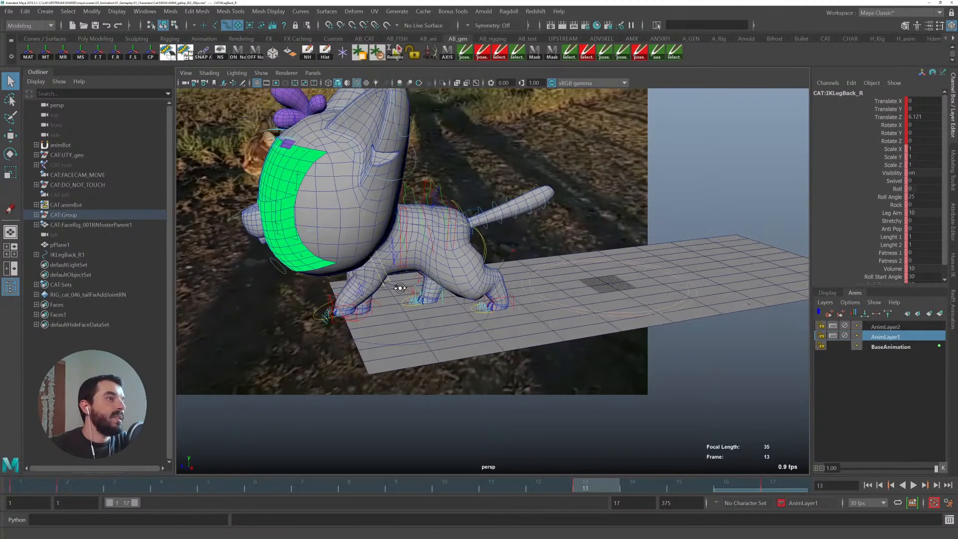
left_click(68, 255)
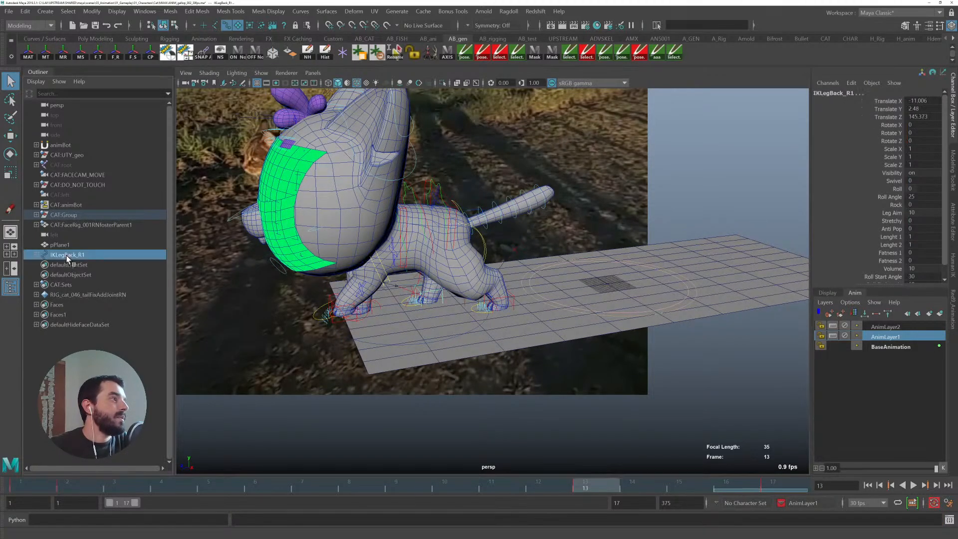
left_click(45, 56)
- Orbit around the cat and play back the animation to check the planted back foot
left_click_drag(354, 208, 437, 280, "alt")
middle_click_drag(479, 278, 449, 271, "alt")
right_click_drag(449, 271, 569, 302, "alt")
middle_click_drag(498, 306, 466, 283, "alt")
middle_click_drag(429, 247, 480, 309, "alt")
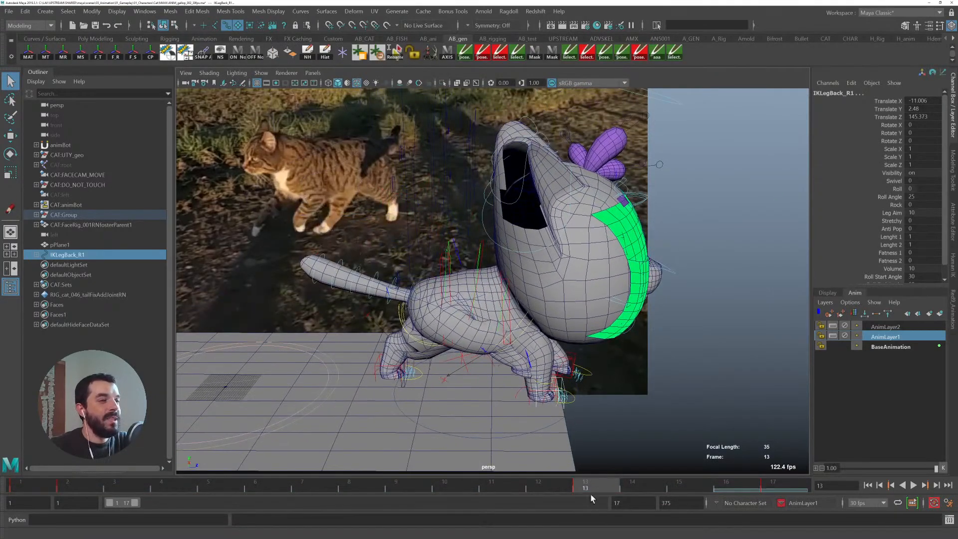
key("alt+v")
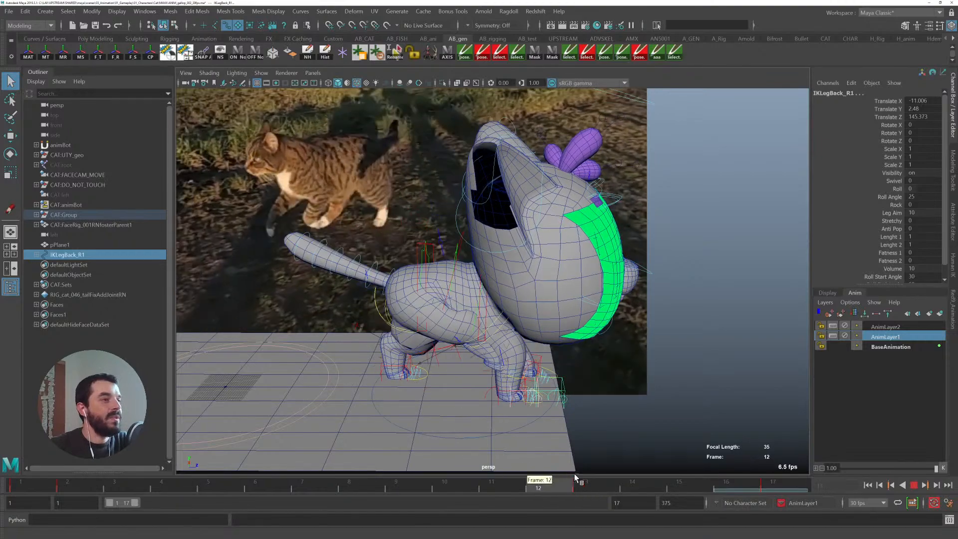
left_click_drag(603, 477, 810, 483)
key("alt+v")
- Set the keys from frame 13 to frame 17 to linear tangents
left_click_drag(588, 485, 784, 485, "shift")
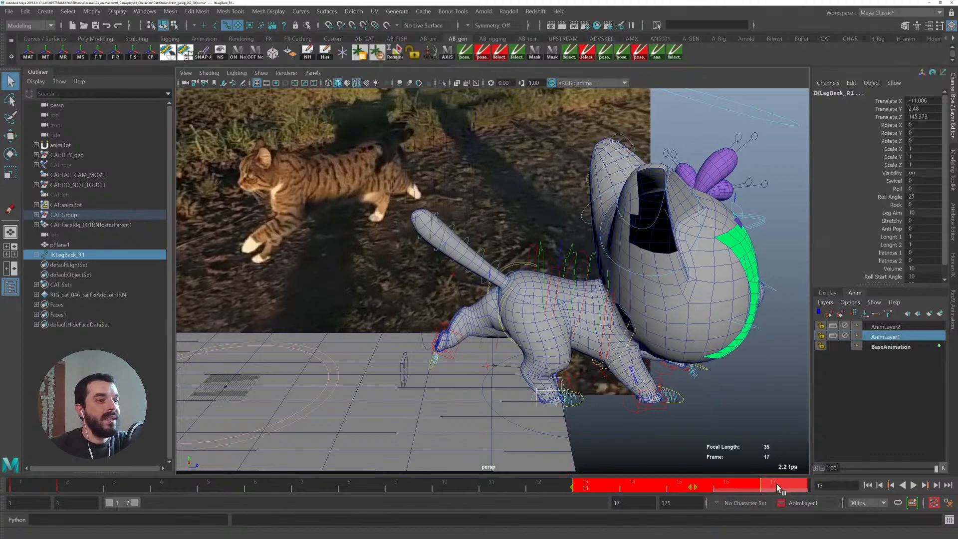
right_click(785, 485)
mouse_move(798, 375)
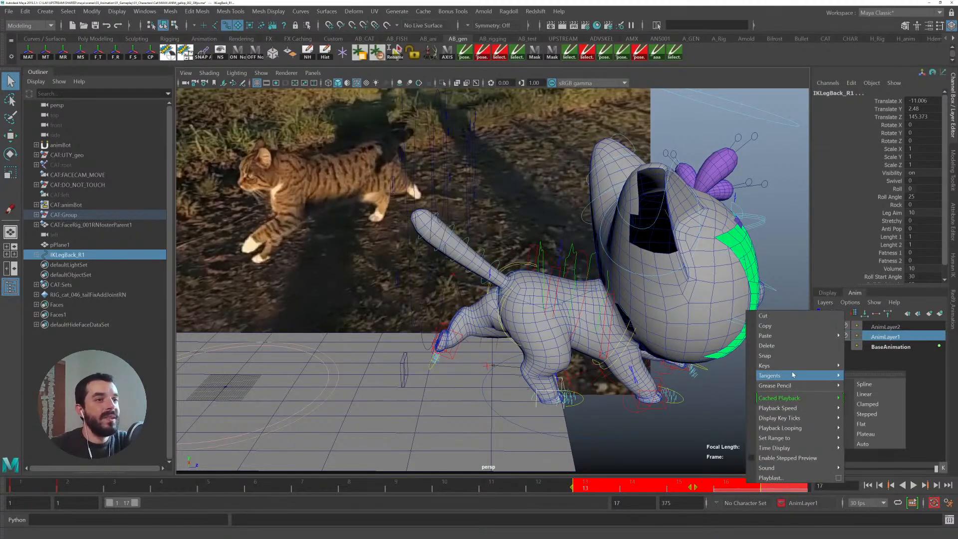
left_click(864, 394)
- Play back and scrub around frame 14 to review the back leg motion
left_click(660, 478)
key("alt+v")
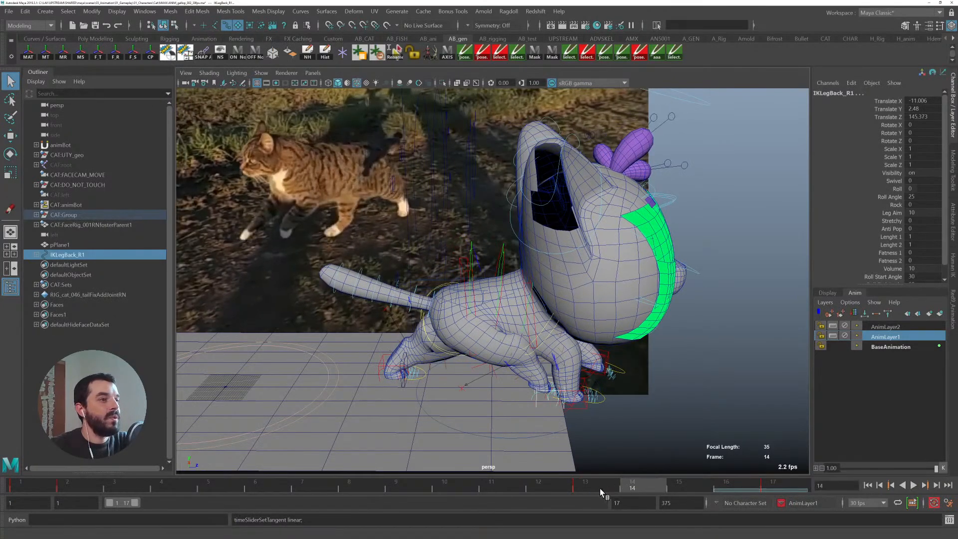
left_click(603, 488)
key("alt+v")
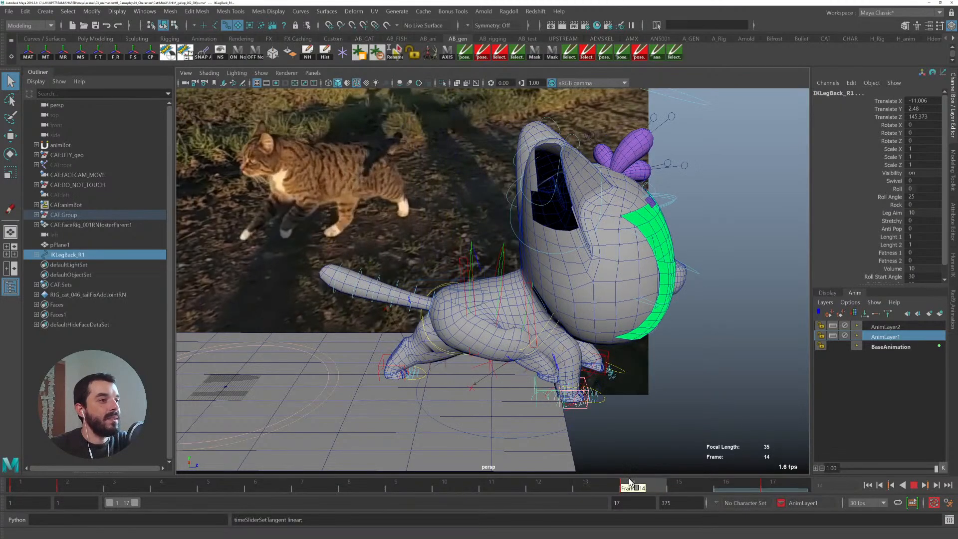
left_click(634, 484)
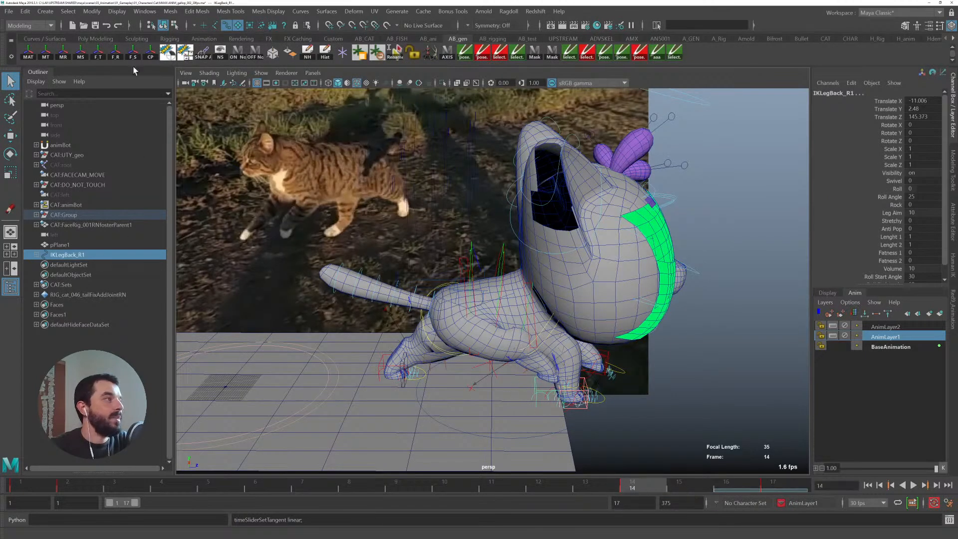
left_click(65, 55)
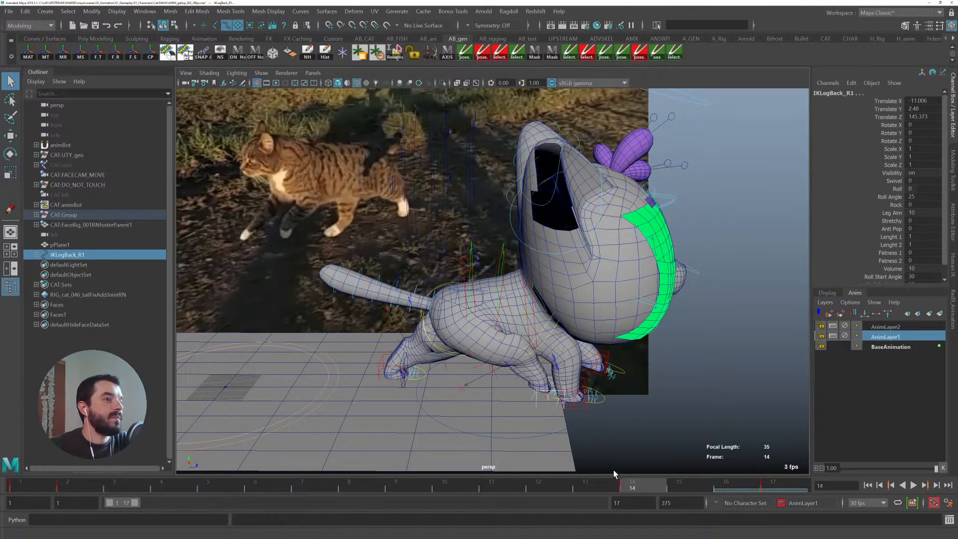
- Select the right hip FK control and move it slightly at frame 14
left_click_drag(447, 293, 467, 358, "alt")
left_click(432, 317)
key("w")
middle_click_drag(484, 376, 461, 356, "alt")
scroll(461, 355, "up", 1)
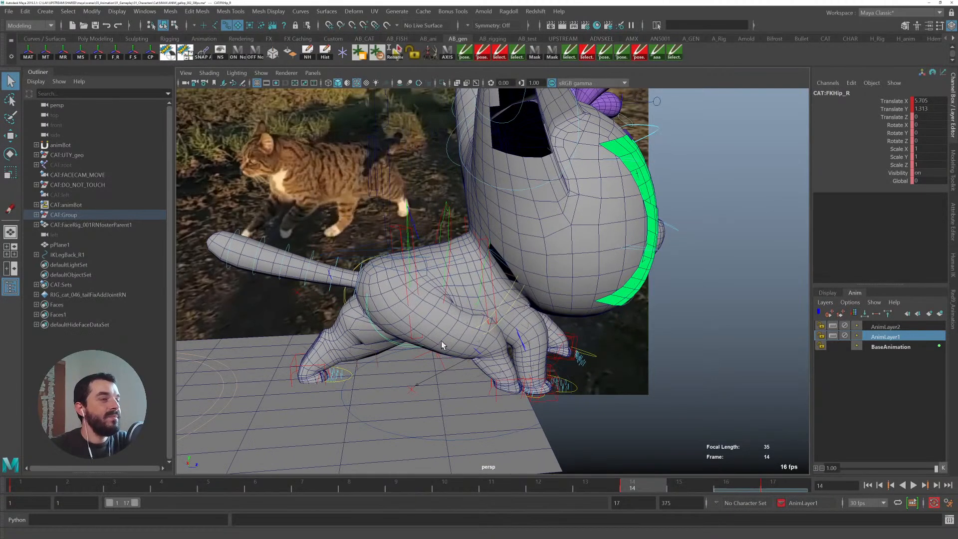
- Rotate the IK spine control to bend the cat's back at frame 14
left_click(422, 250)
key("e")
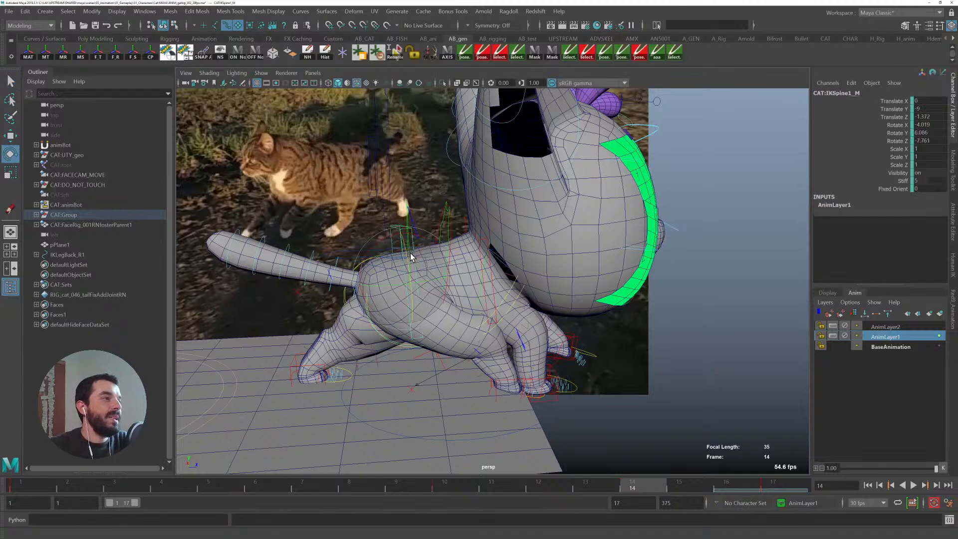
left_click_drag(405, 259, 409, 275)
key("ctrl+z")
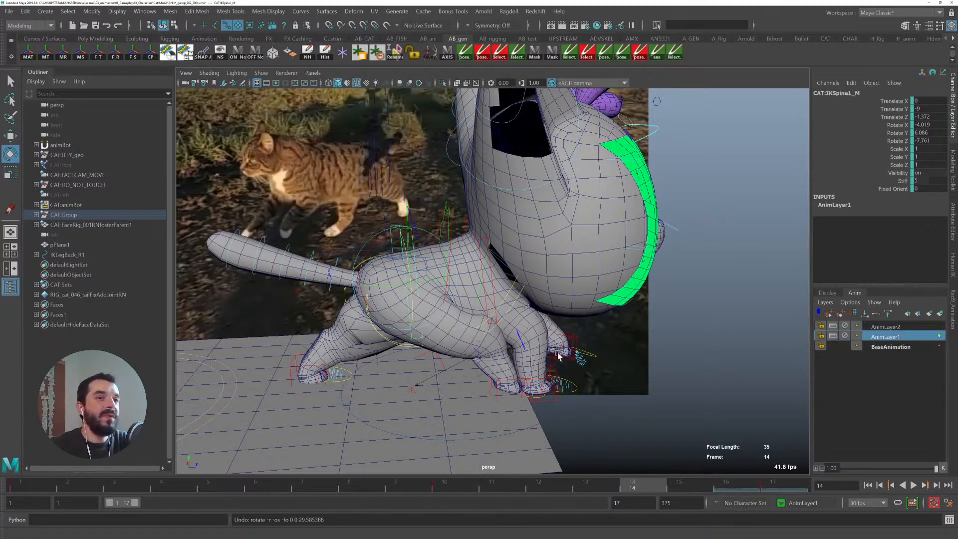
left_click(408, 251)
left_click_drag(408, 252, 409, 255)
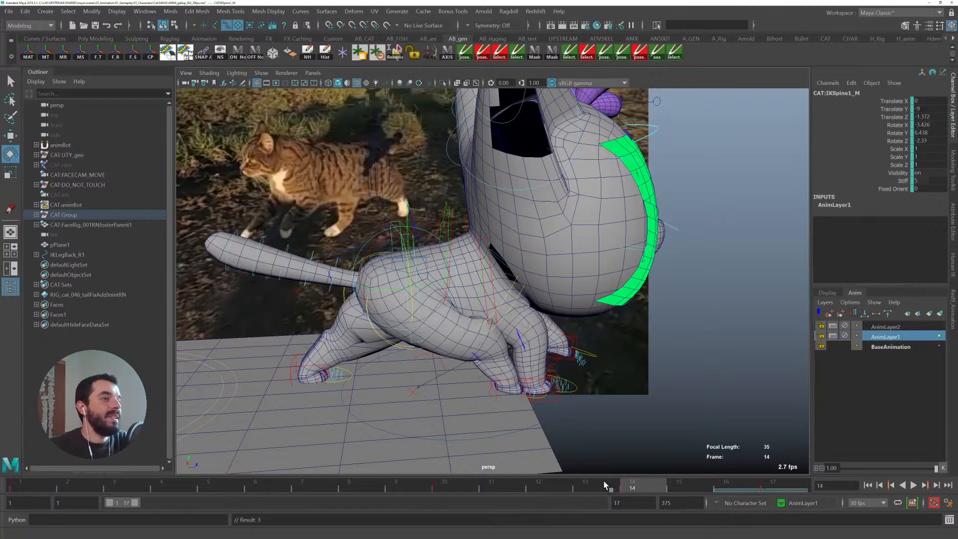
- Scrub back to frame 1, play the animation and orbit around the cat to review the walk
left_click_drag(608, 488, 4, 485)
middle_click_drag(357, 402, 528, 399, "alt")
right_click_drag(528, 400, 413, 377, "alt")
middle_click_drag(413, 377, 591, 345, "alt")
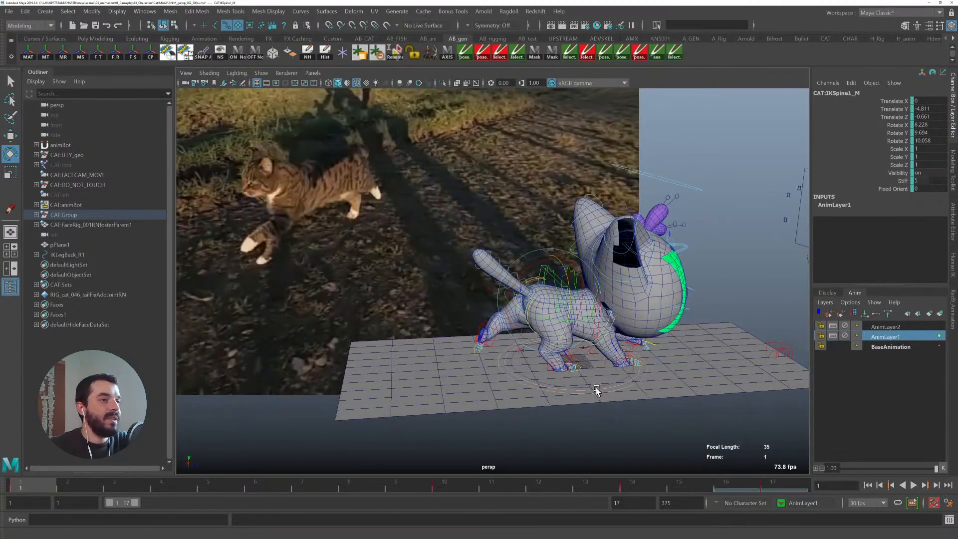
key("alt+v")
middle_click_drag(607, 394, 691, 397, "alt")
right_click_drag(691, 396, 655, 378, "alt")
middle_click_drag(654, 379, 547, 389, "alt")
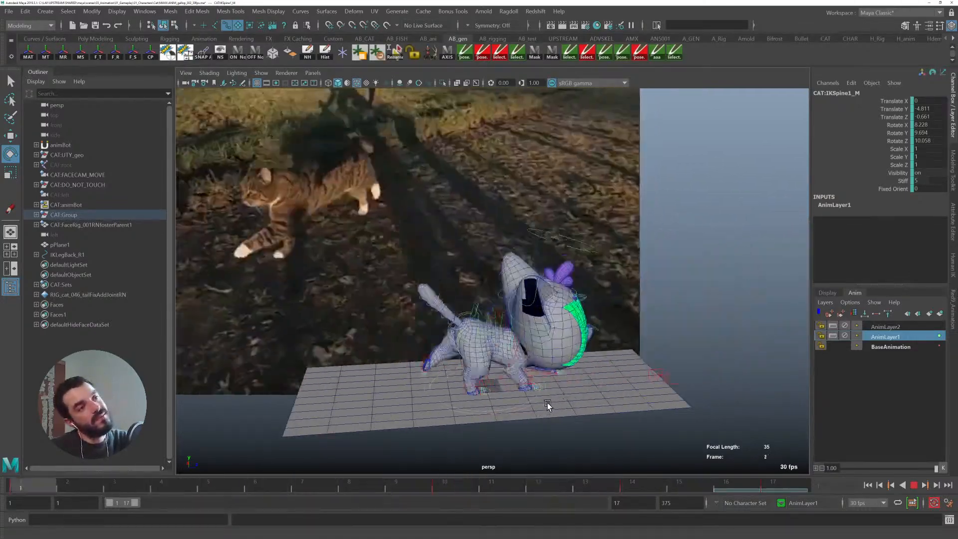
key("alt+v")
left_click(31, 488)
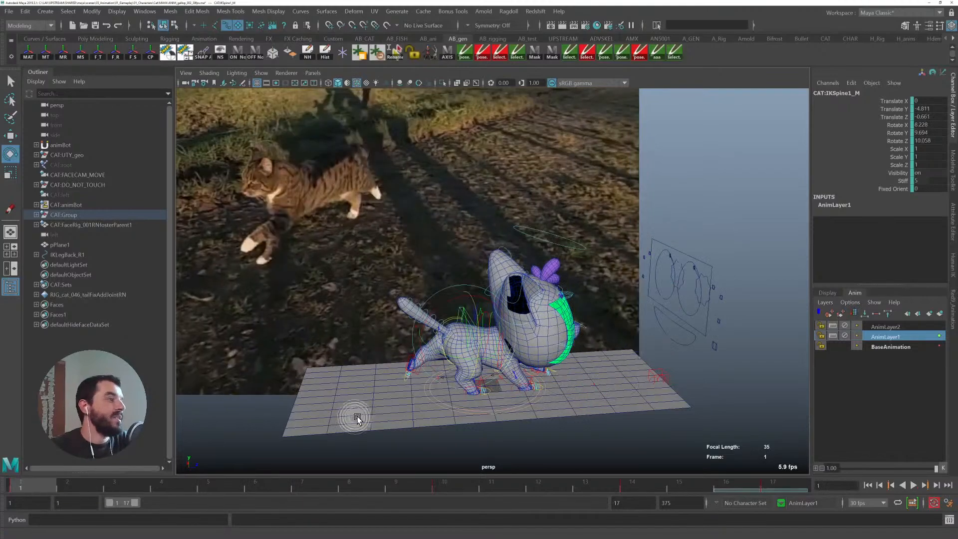
middle_click_drag(348, 417, 411, 347, "alt")
right_click_drag(410, 346, 488, 427, "alt")
middle_click_drag(481, 428, 361, 447, "alt")
- Select the right back leg IK control and play back the walk to review its motion up to frame 2
key("q")
left_click(428, 387)
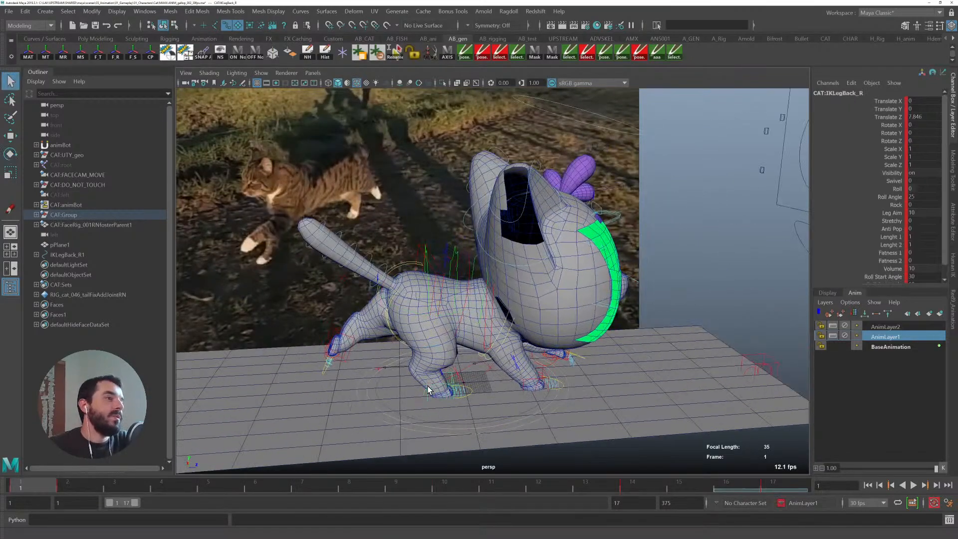
key("alt+v")
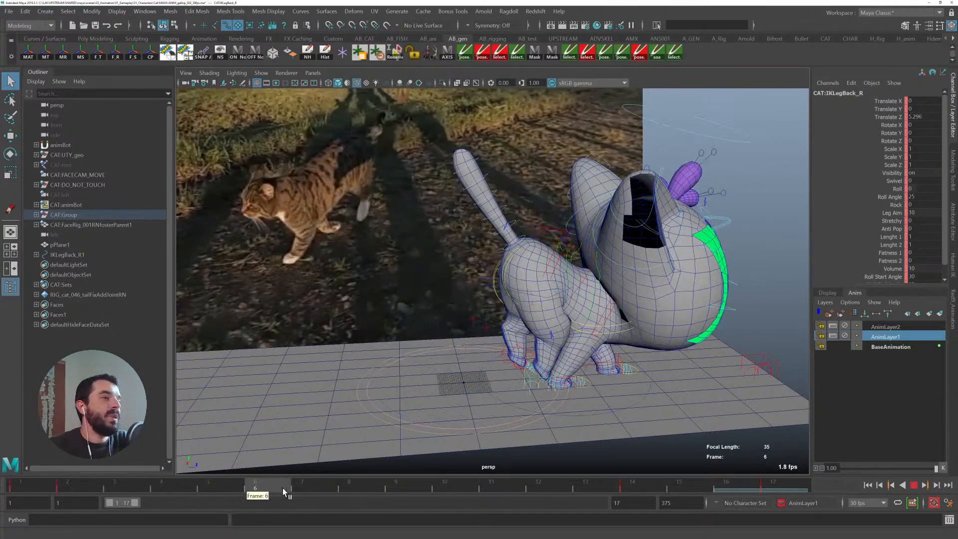
left_click_drag(100, 478, 4, 467)
middle_click_drag(439, 333, 542, 338, "alt")
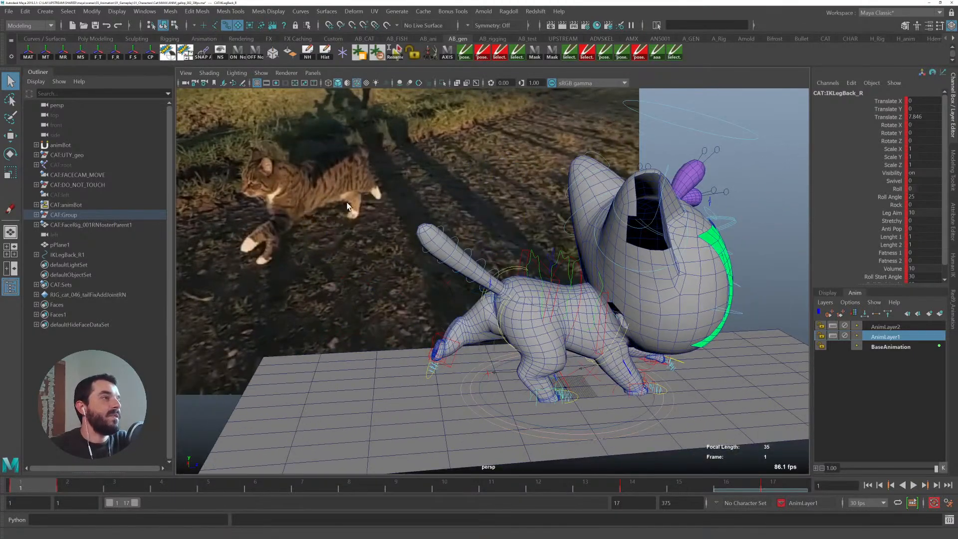
key("alt+v")
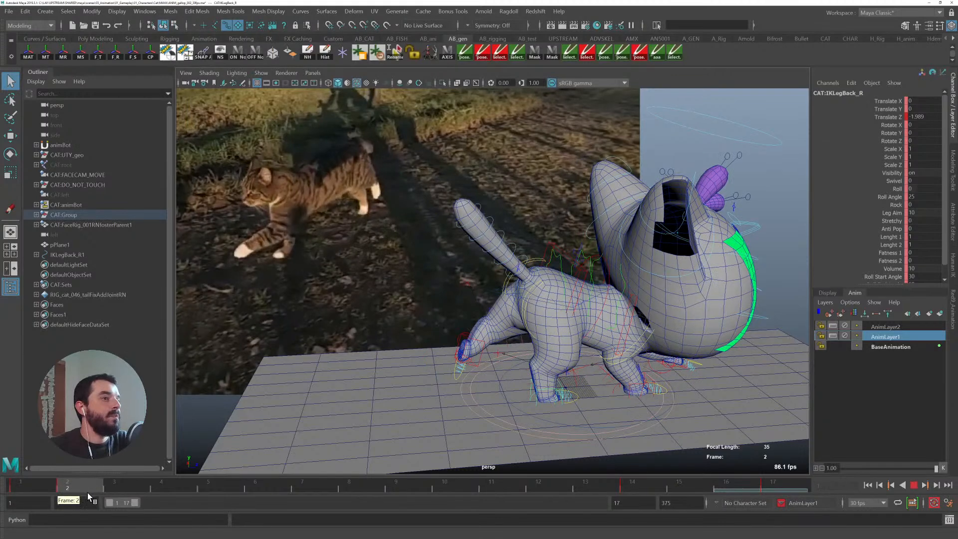
left_click(81, 487)
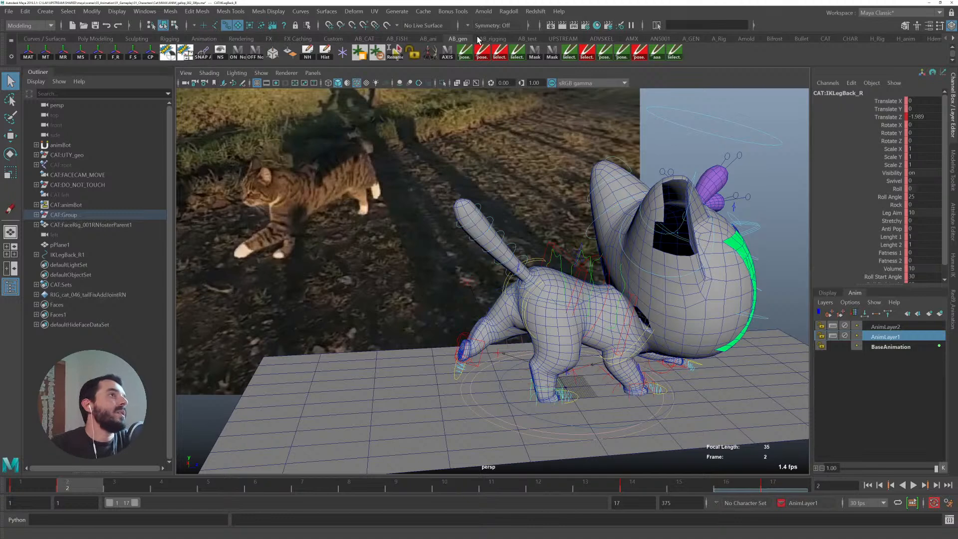
- Open the Graph Editor and reshape the right back leg control's Translate Z curve around frame 2
left_click(428, 39)
left_click(395, 50)
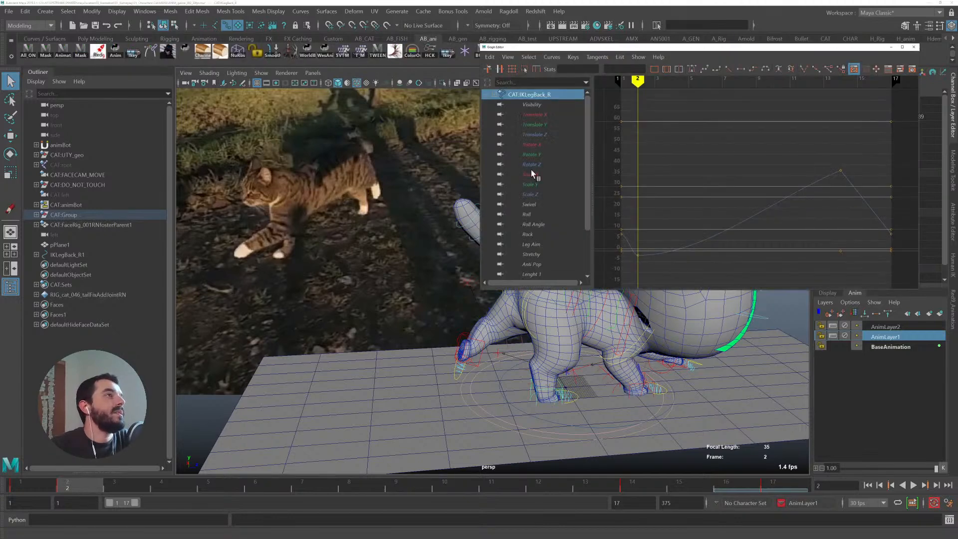
left_click(536, 134)
left_click_drag(613, 277, 909, 86)
middle_click_drag(687, 152, 696, 181, "shift")
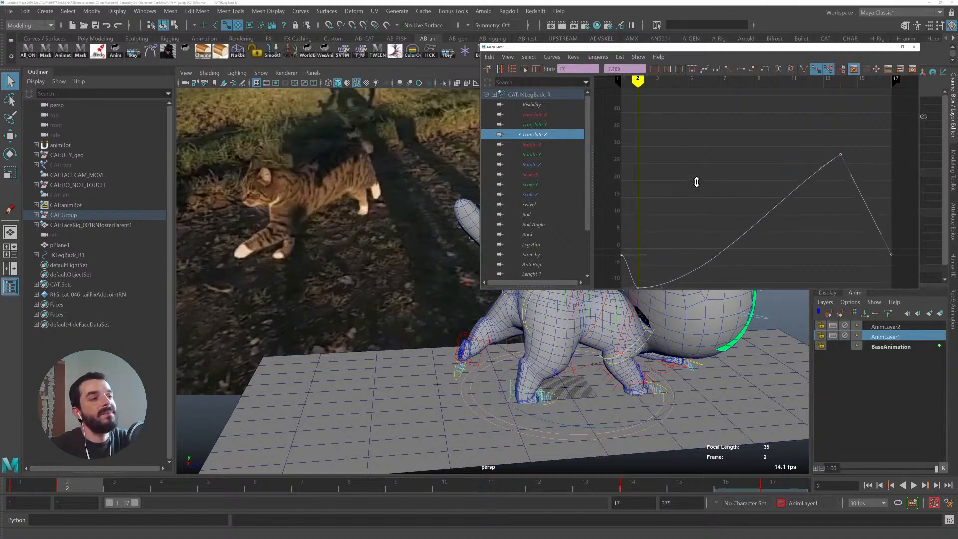
left_click(892, 48)
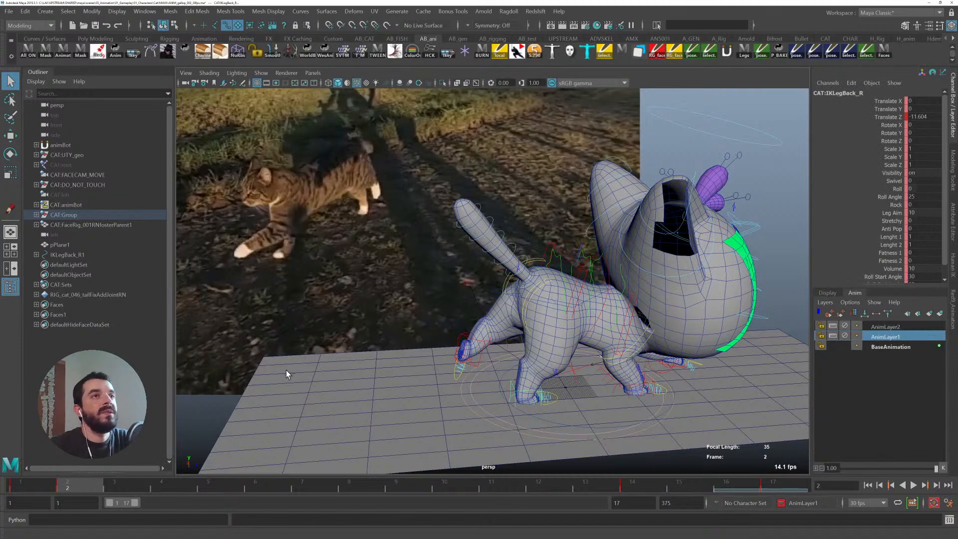
- Play back the animation and go to frame 14 to review the result
key("alt+v")
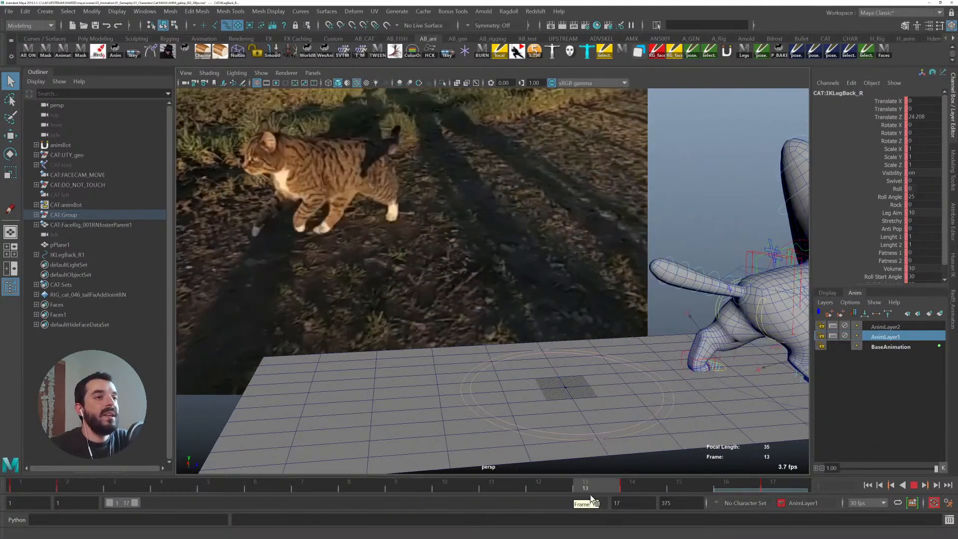
middle_click_drag(674, 383, 462, 363, "alt")
left_click(642, 480)
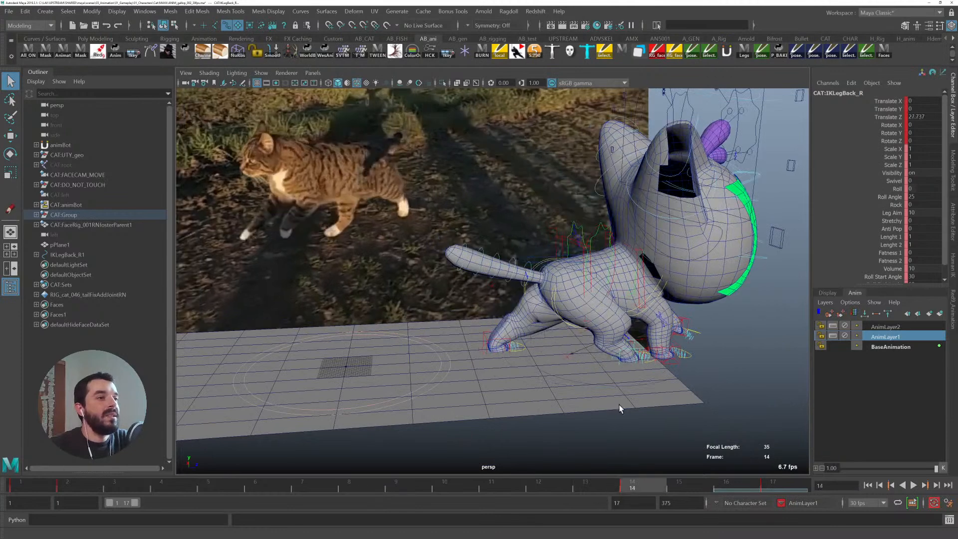
- Select the right FK hip control and move it to adjust the back leg pose at frame 14
middle_click_drag(621, 415, 552, 332, "alt")
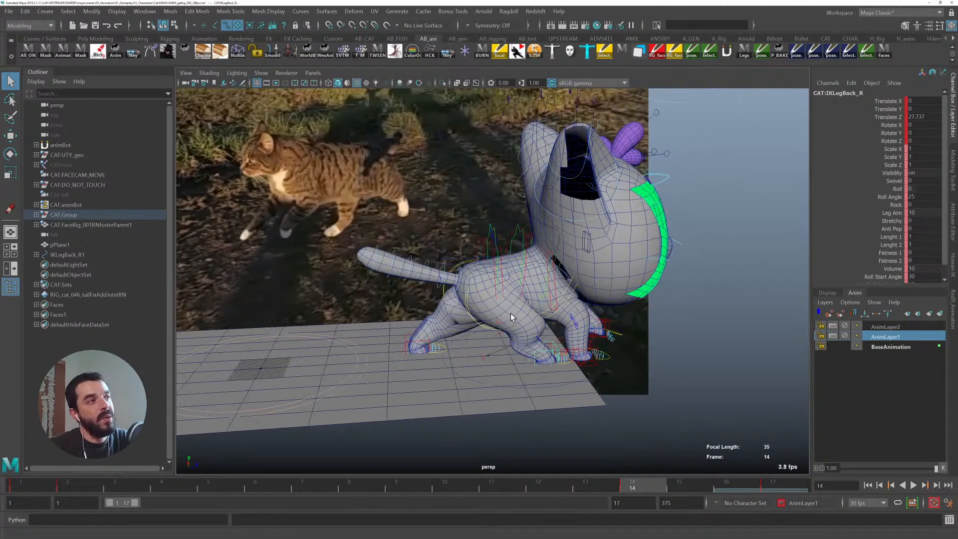
left_click(468, 316)
key("w")
left_click_drag(469, 320, 506, 351, "alt")
- Play back the walk and orbit around the cat to review the hip adjustment
key("alt+v")
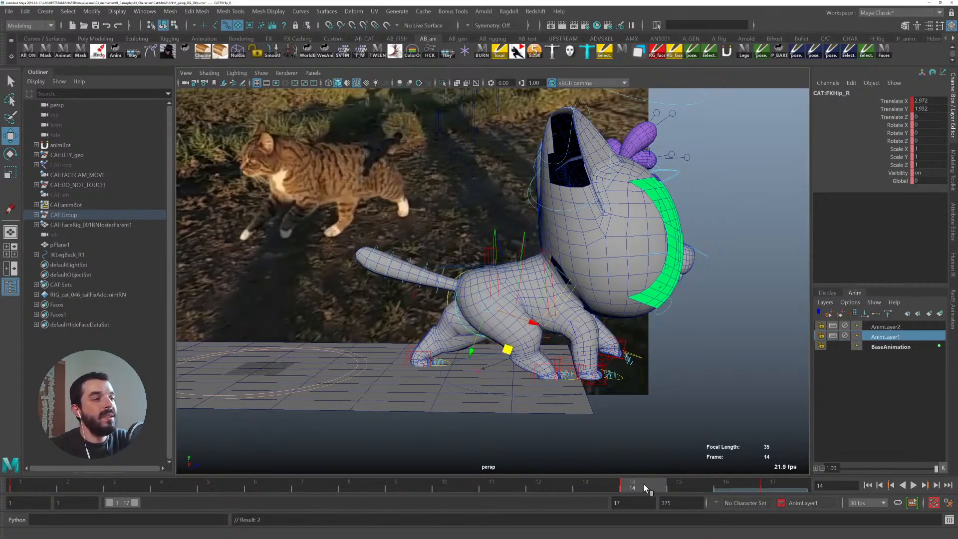
key("alt+v")
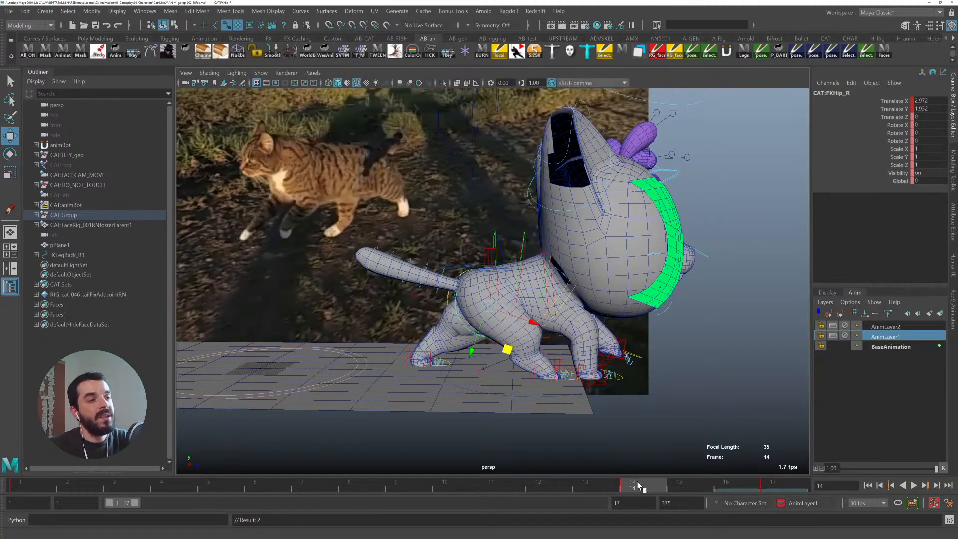
key("alt+v")
key("alt+v")
left_click_drag(328, 299, 474, 310, "alt")
key("alt+v")
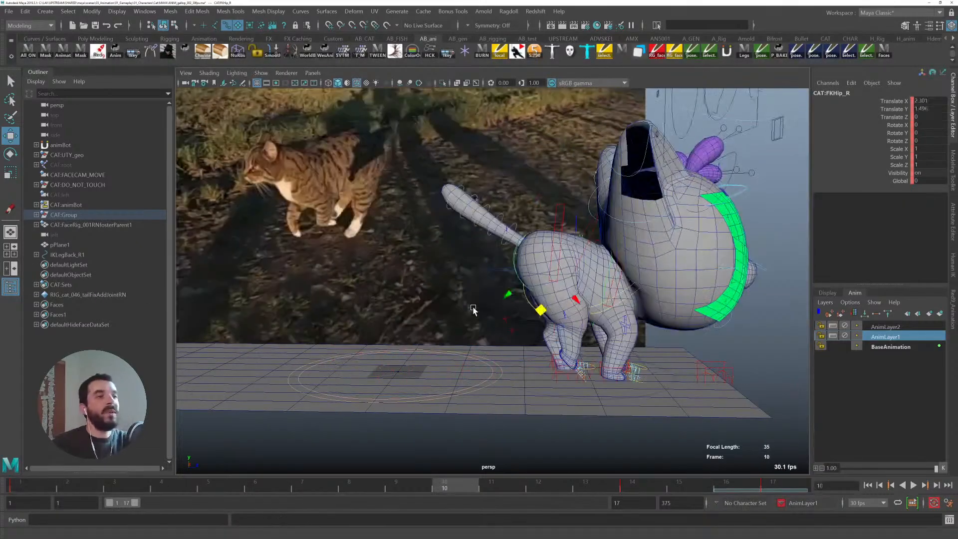
- Select the main rig control at frame 1 and mute its Translate Z channel
left_click(521, 388)
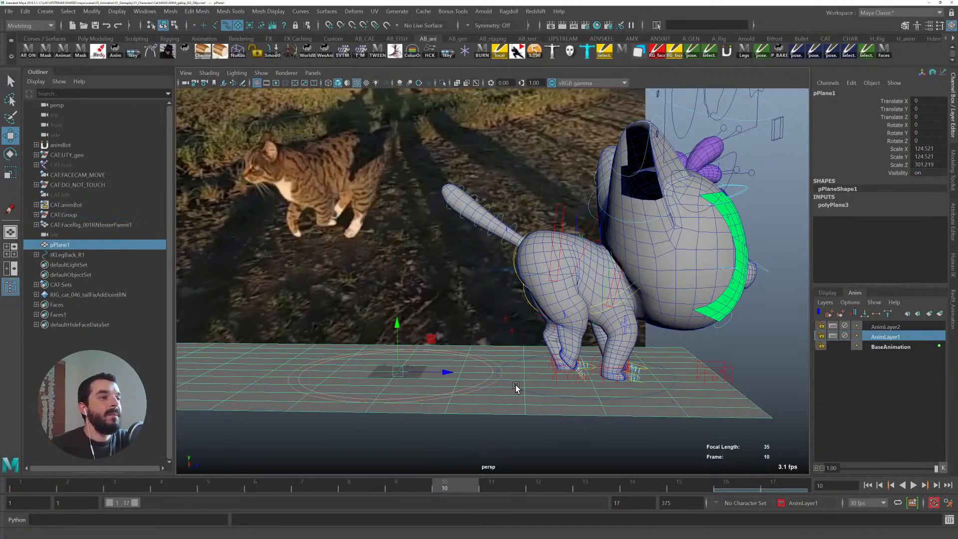
left_click(514, 388)
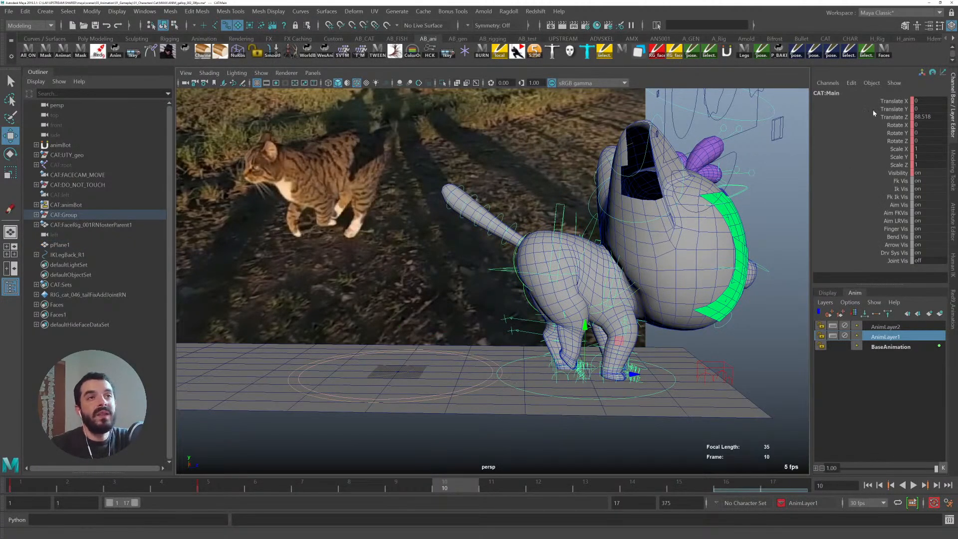
left_click_drag(77, 489, 23, 488)
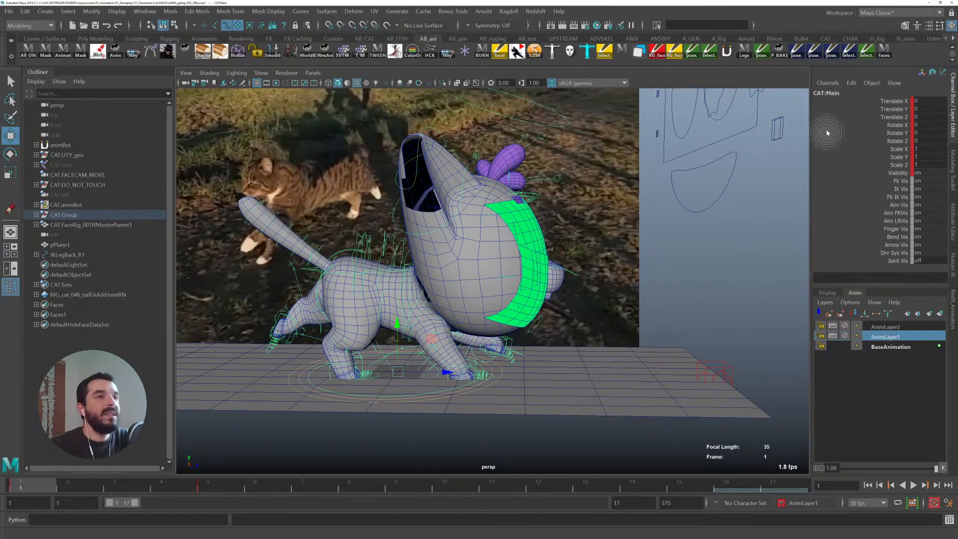
right_click(855, 118)
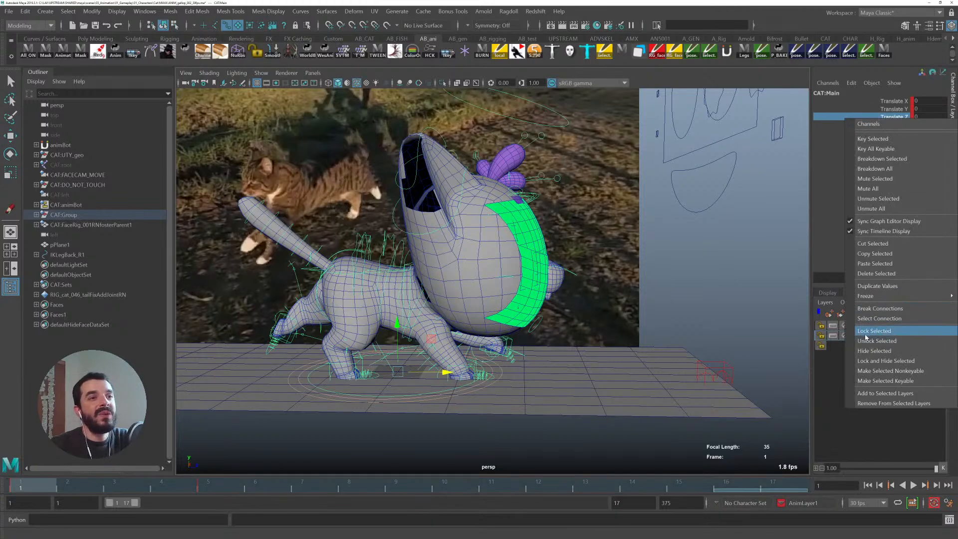
left_click(878, 189)
- Orbit around the cat and play back the walk in place to review the legs
left_click_drag(359, 345, 389, 341, "alt")
key("alt+v")
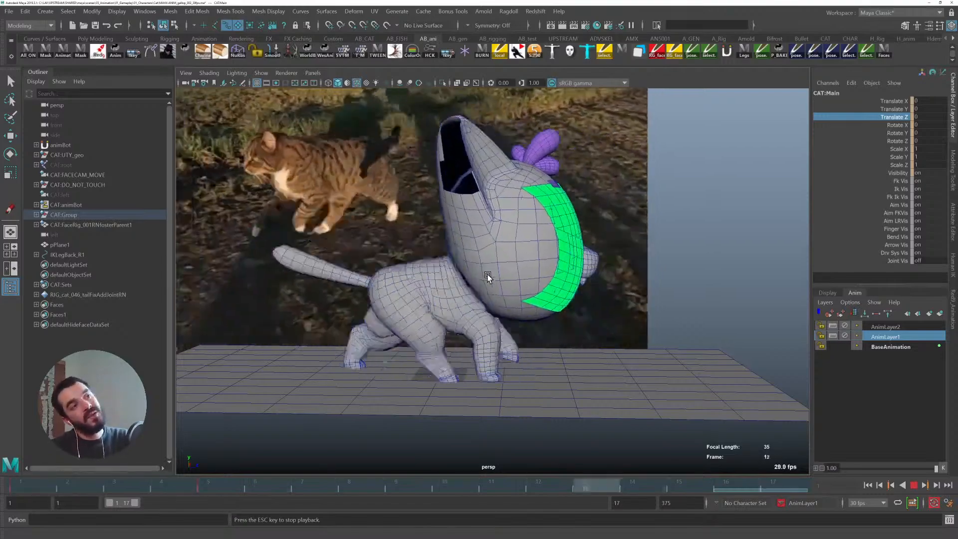
left_click_drag(487, 274, 410, 341, "alt")
right_click_drag(409, 340, 573, 353, "alt")
middle_click_drag(511, 337, 458, 342, "alt")
key("alt+1")
- Select the left back leg IK control and move it at frame 3
left_click(564, 338)
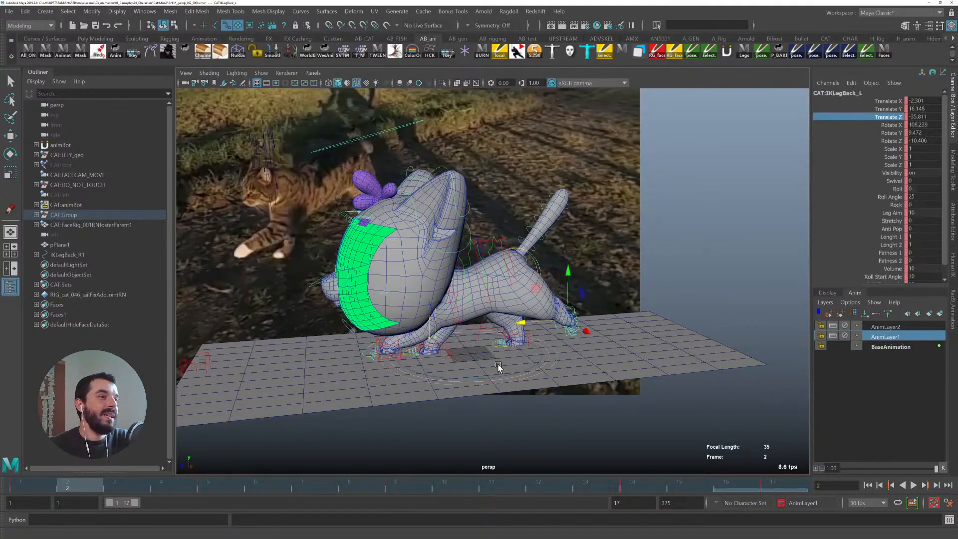
middle_click_drag(383, 264, 458, 261, "alt")
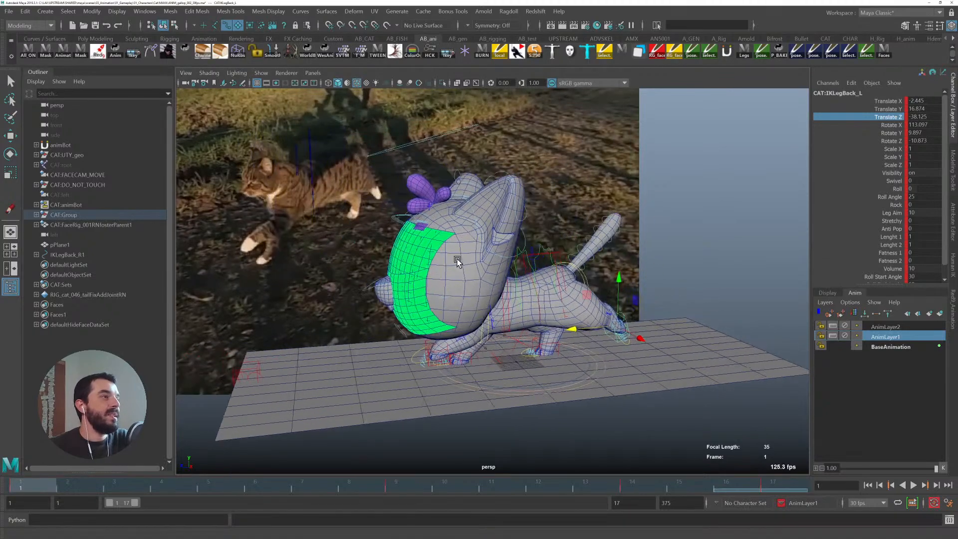
left_click_drag(45, 484, 146, 466)
key("w")
left_click_drag(646, 319, 577, 368, "alt")
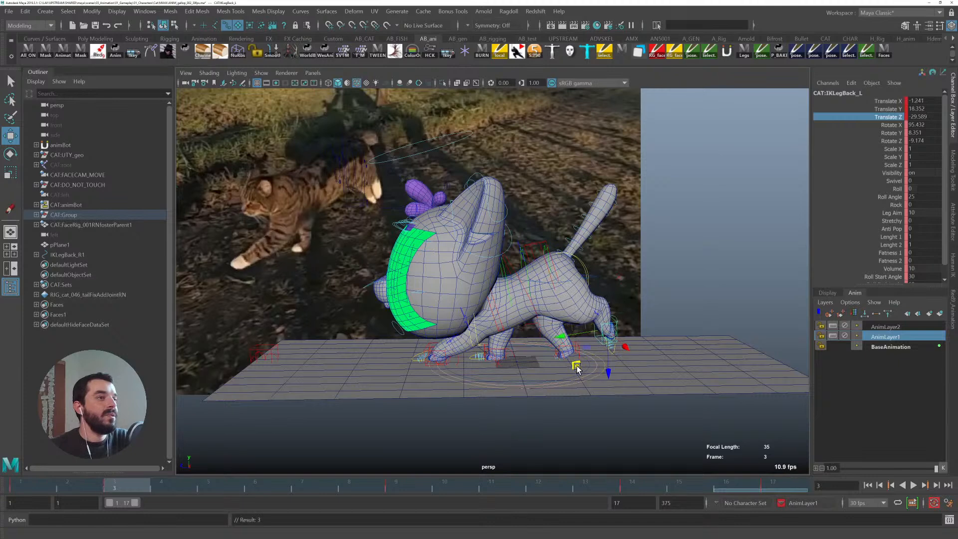
- Go to frame 7 and reposition the left back leg IK control
key("alt+v")
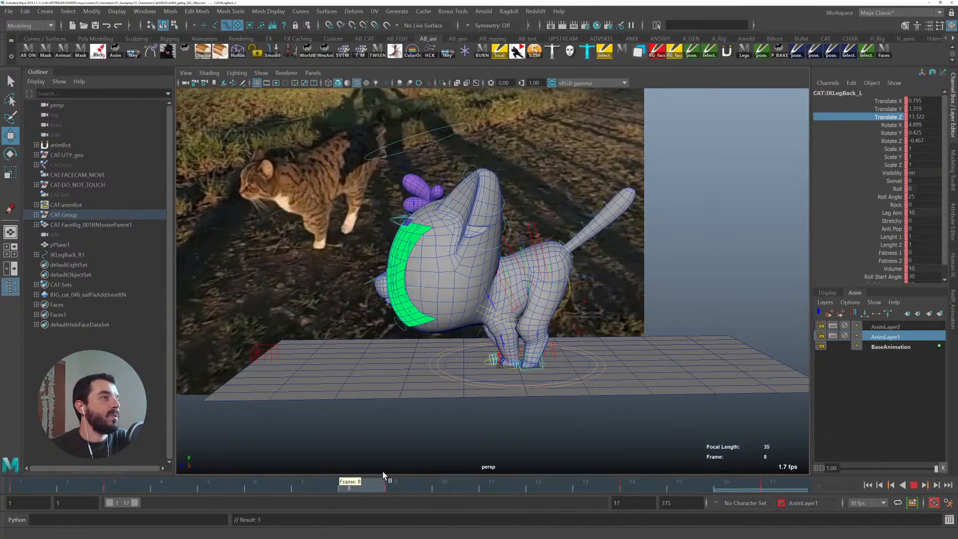
left_click_drag(406, 475, 320, 473)
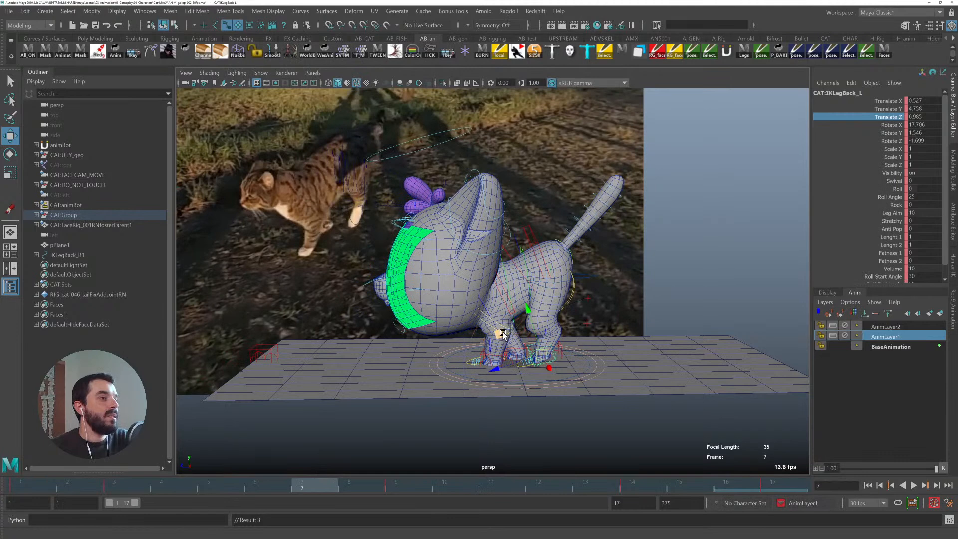
left_click_drag(501, 333, 519, 313)
key("e")
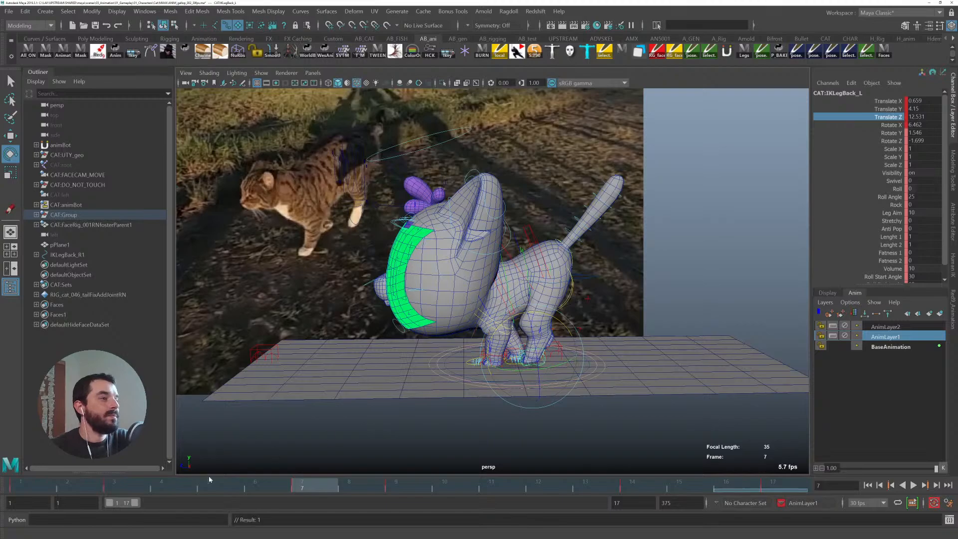
- Select the left front leg IK control and rotate it at frame 1
key("alt+v")
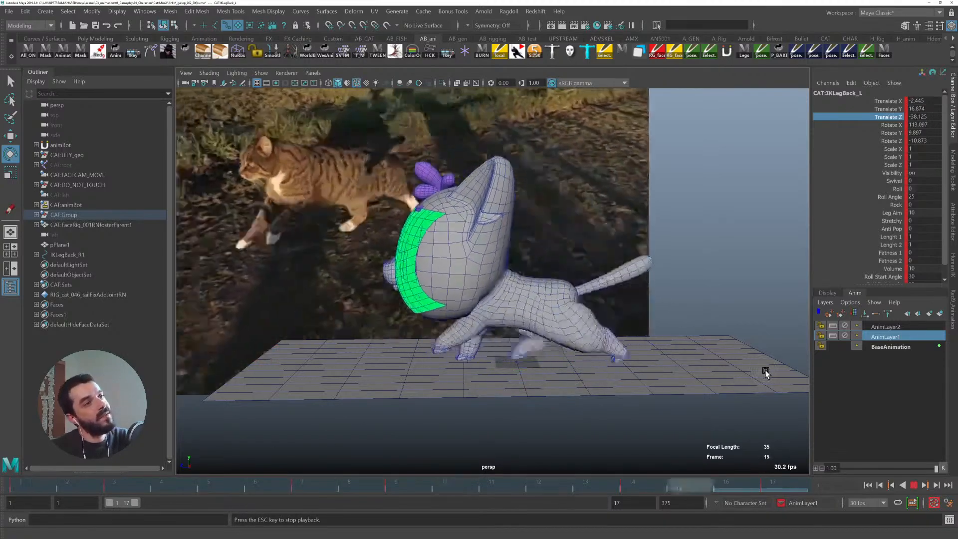
key("Escape")
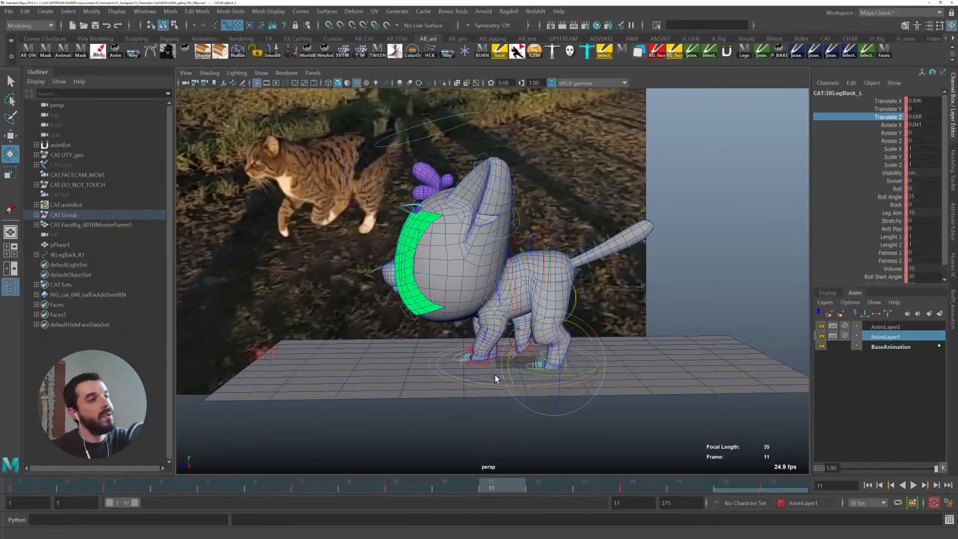
left_click(467, 348)
left_click_drag(470, 385, 488, 392, "alt")
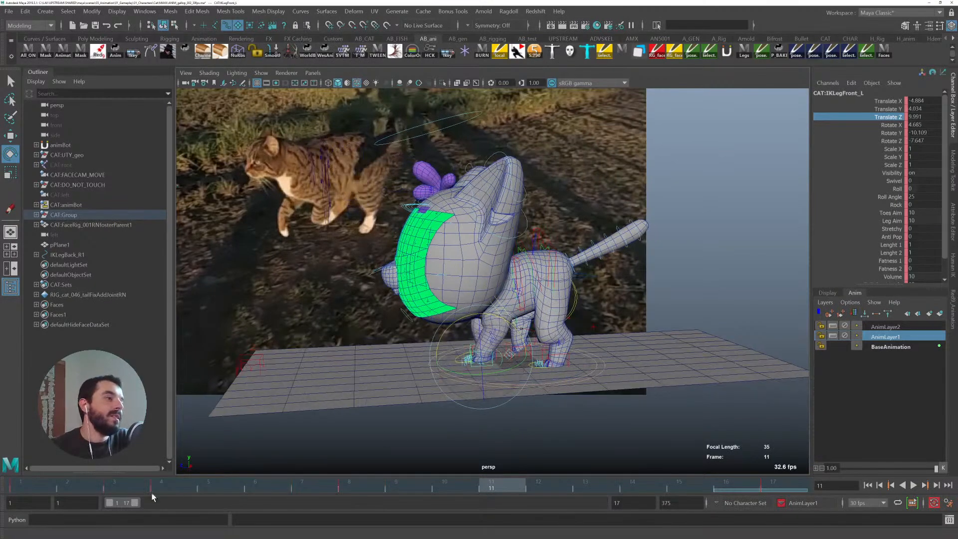
left_click(47, 483)
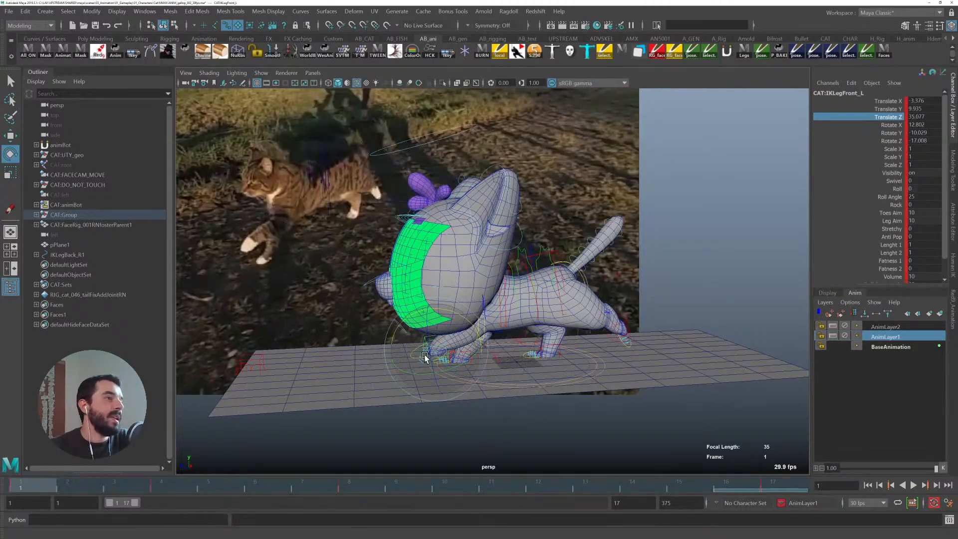
left_click_drag(452, 313, 477, 320)
key("w")
middle_click_drag(31, 486, 777, 462)
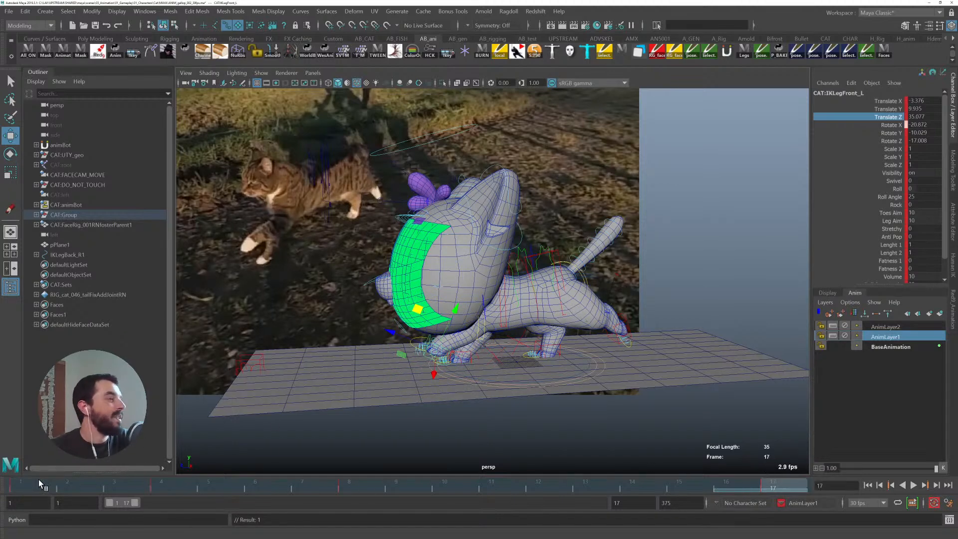
- Review frames 2 to 4 and rotate the left front leg IK control at frame 3
key("alt+v")
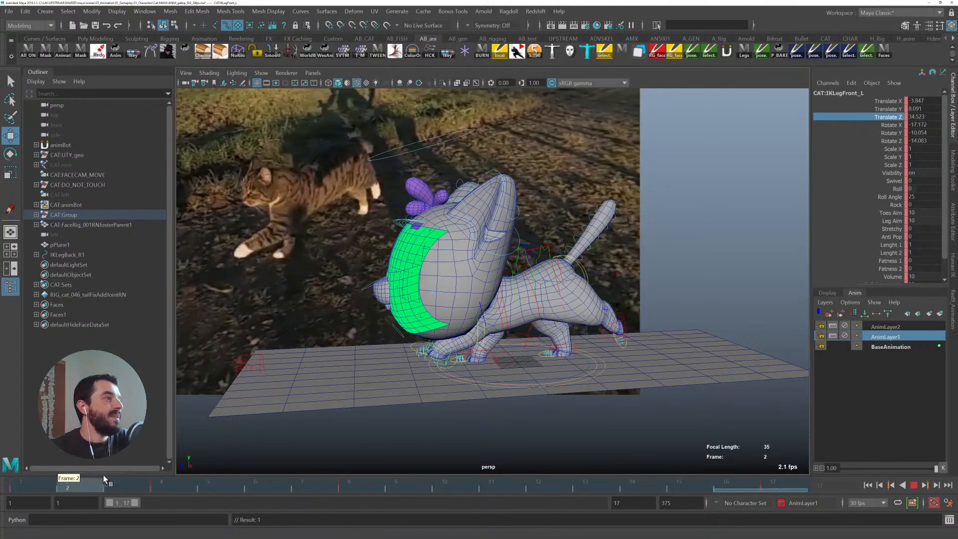
key("alt+v")
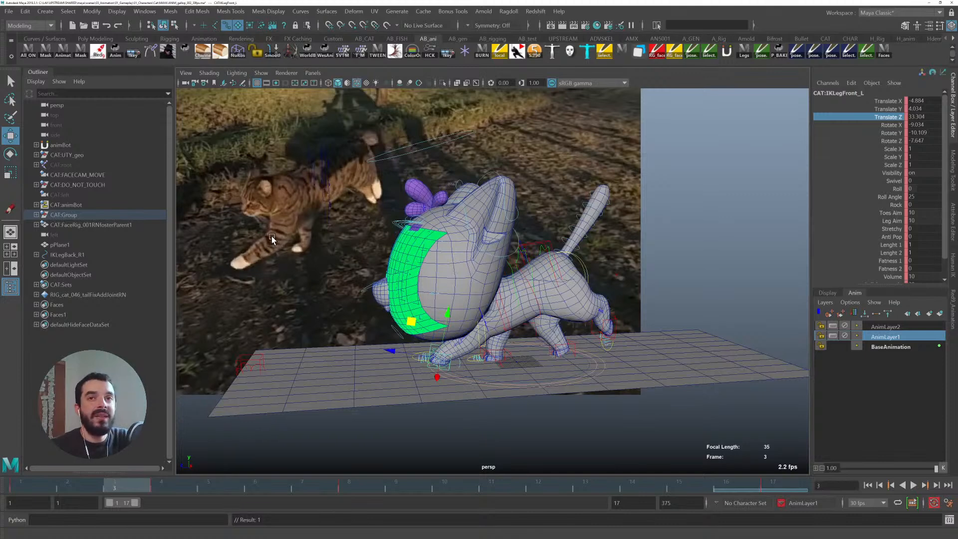
mouse_move(82, 486)
left_mouse_down()
mouse_move(21, 474)
mouse_move(88, 484)
left_mouse_up()
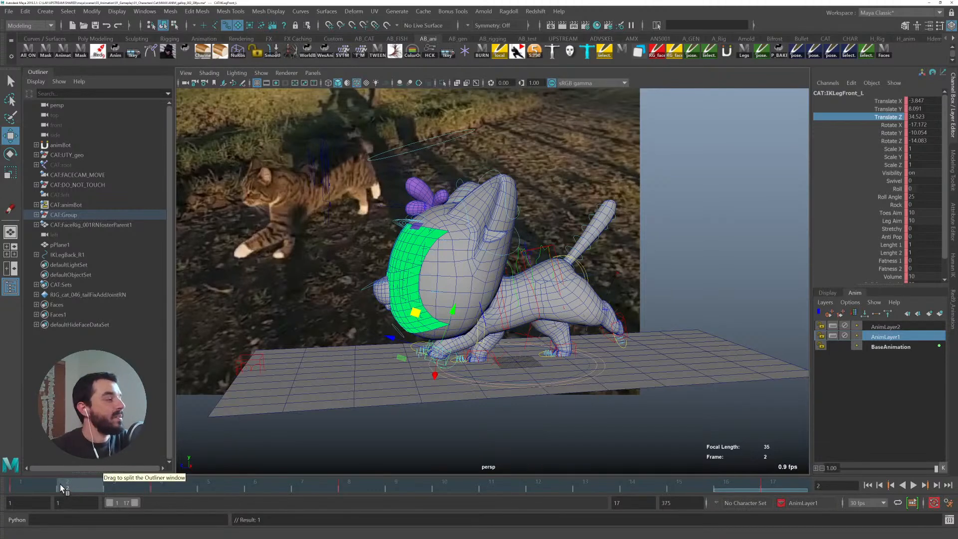
key("alt+v")
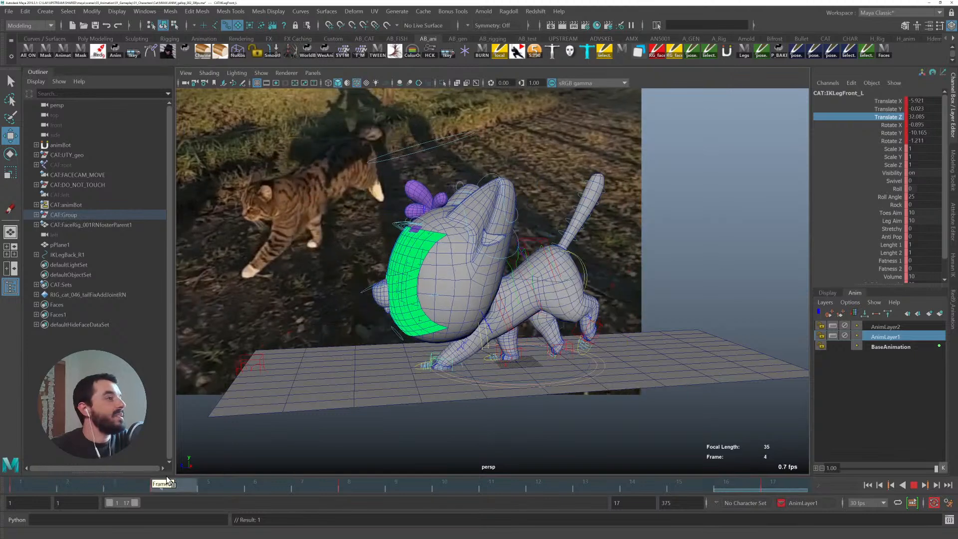
key("alt+v")
key("e")
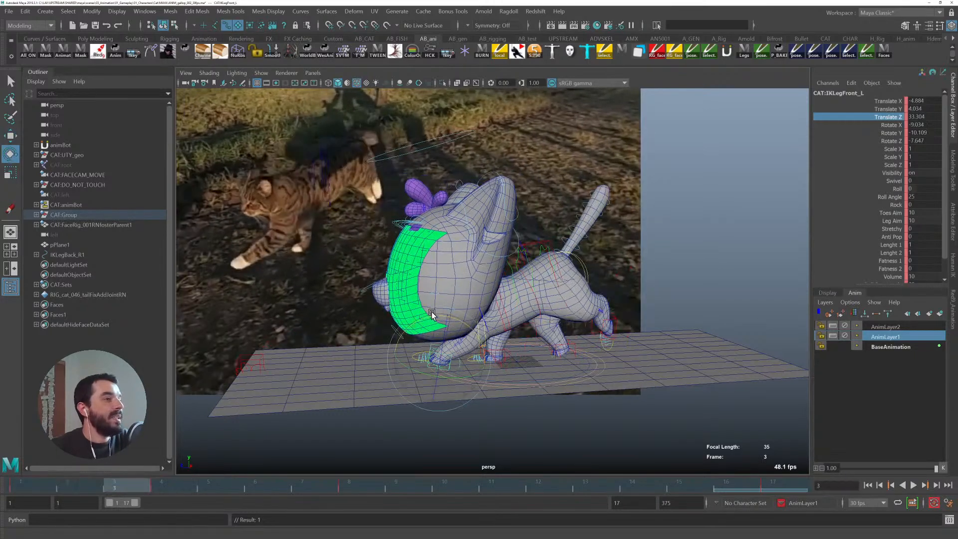
left_click_drag(435, 318, 482, 330)
key("q")
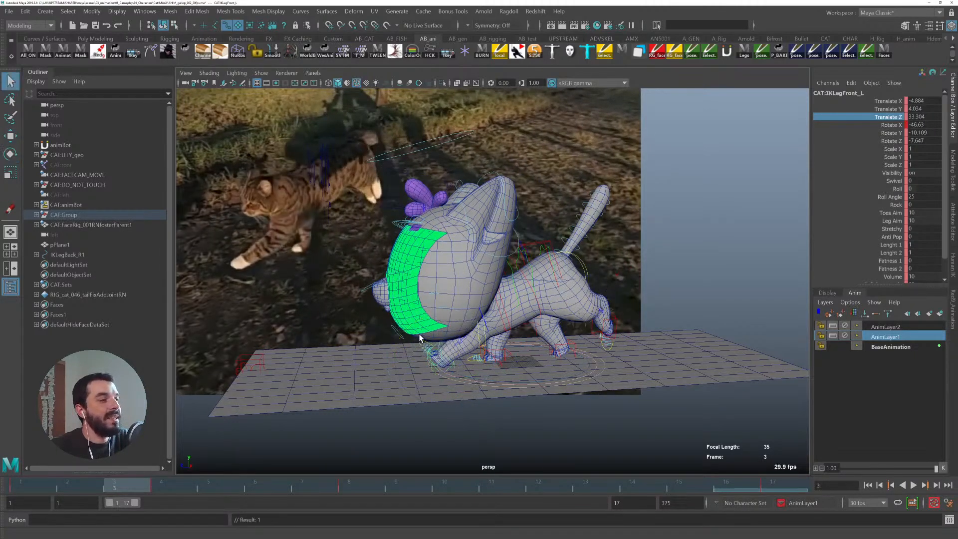
- Select the left fingers control and set Index, Middle, Ring and Pinky Curl to -1.315 at frame 3
left_click(421, 342)
left_click(901, 101)
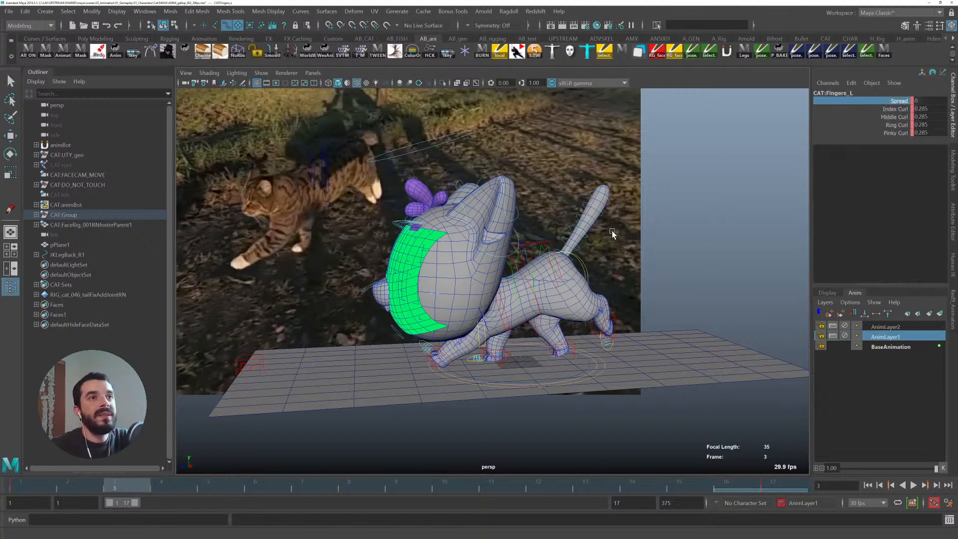
left_click_drag(893, 109, 891, 126)
middle_click_drag(502, 221, 503, 221)
left_click_drag(48, 485, 113, 469)
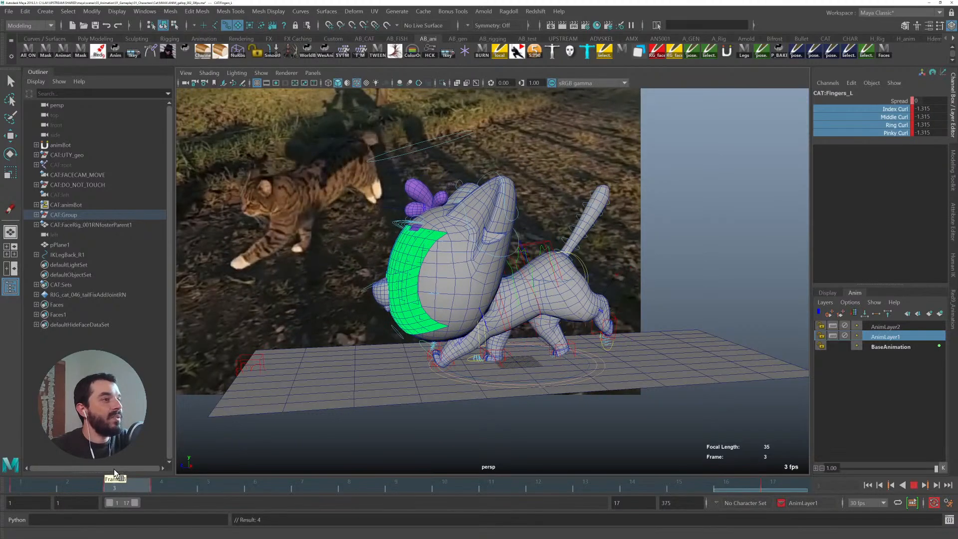
- Zoom in on the front paw, play back, and clear the key on frame 4
right_click_drag(379, 394, 513, 415, "alt")
middle_click_drag(513, 415, 481, 402, "alt")
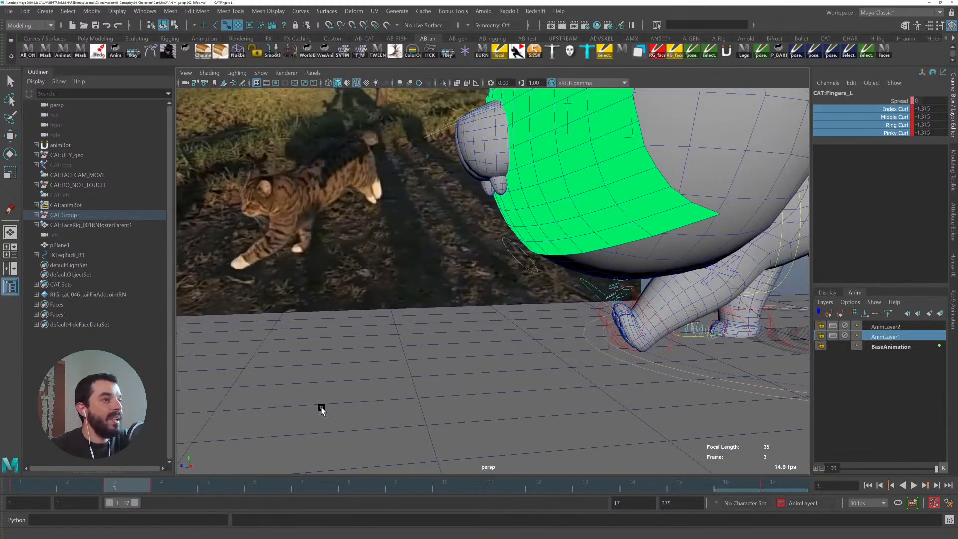
key("alt+v")
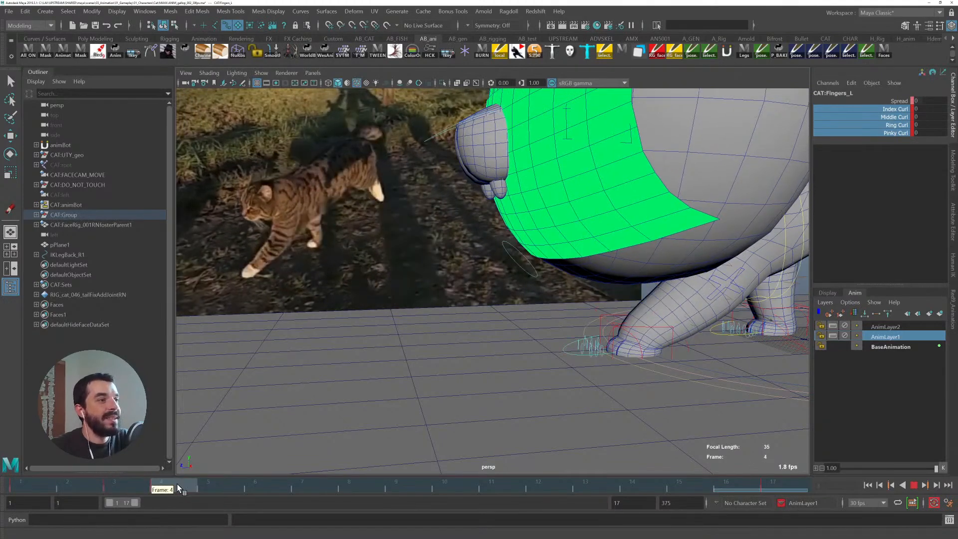
left_click(164, 487)
right_click(161, 486)
left_click(200, 349)
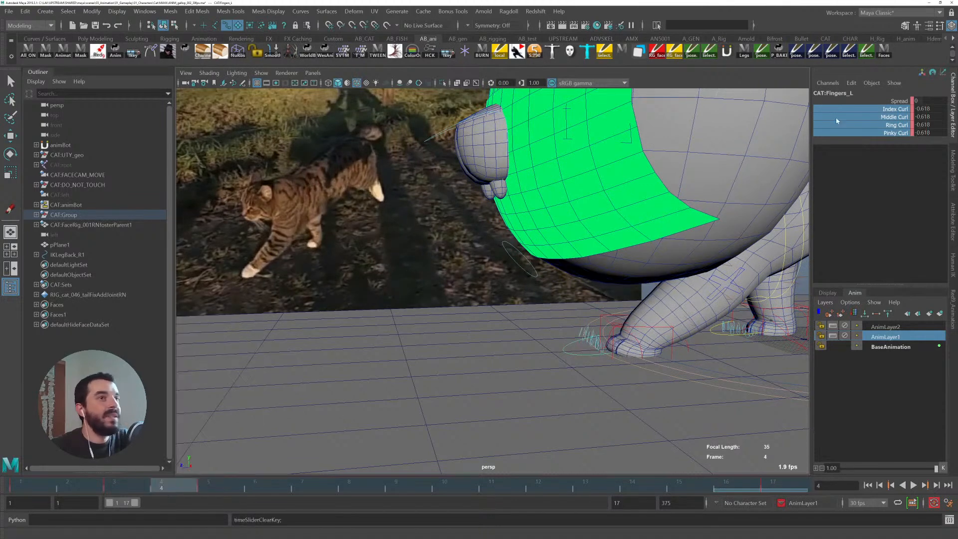
- Orbit around the front paw and play back to review the finger curl
middle_click_drag(614, 235, 474, 387)
key("alt+v")
left_click_drag(511, 321, 624, 329, "alt")
left_click(469, 303)
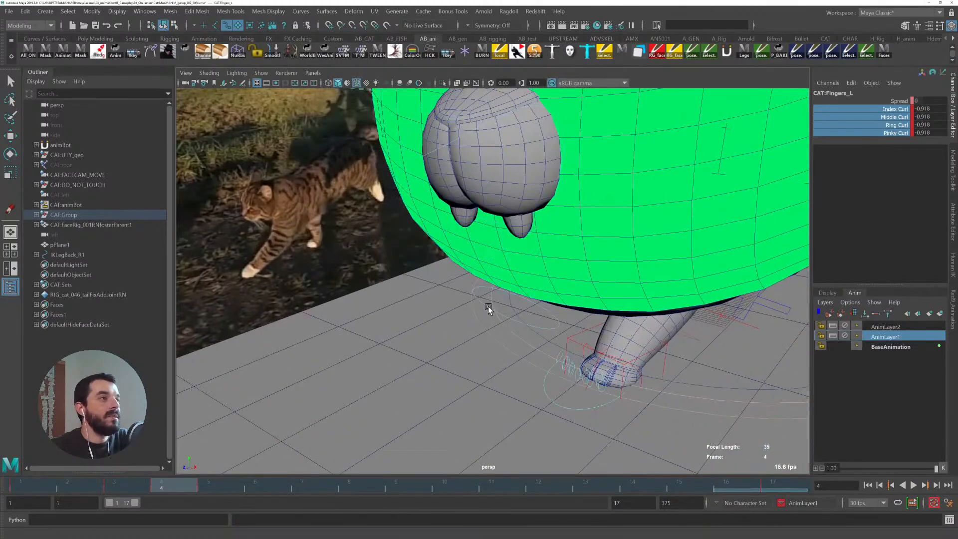
- Unload the animBot plugin
left_click(732, 50)
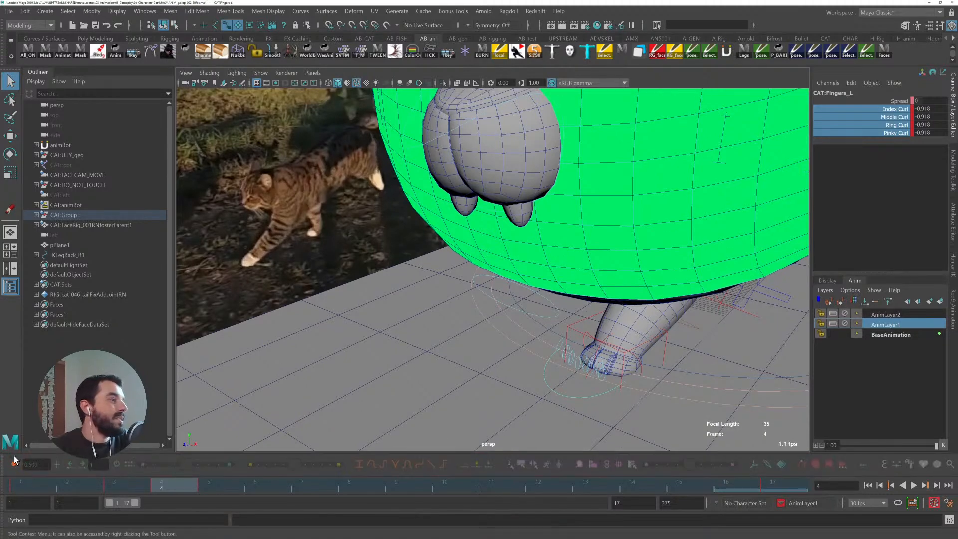
left_click(15, 463)
mouse_move(33, 442)
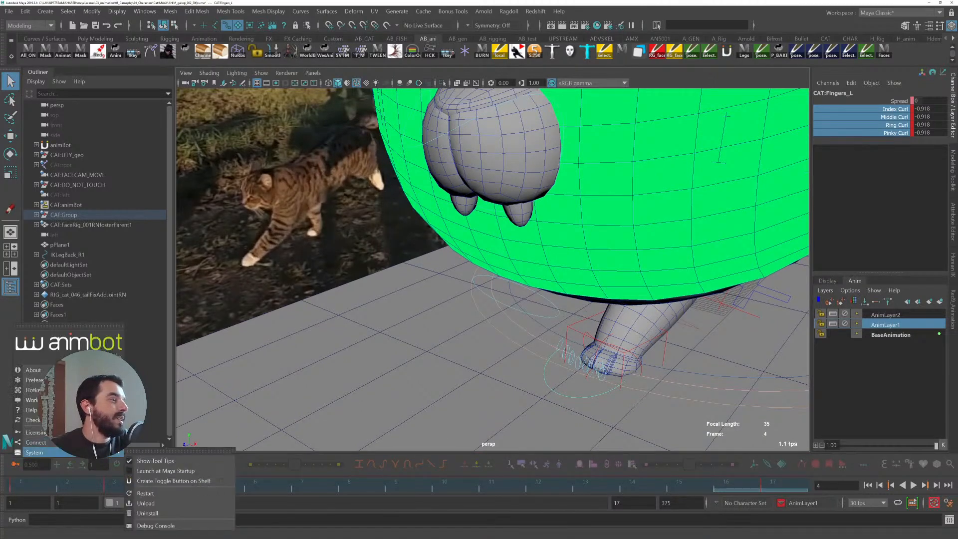
left_click(153, 503)
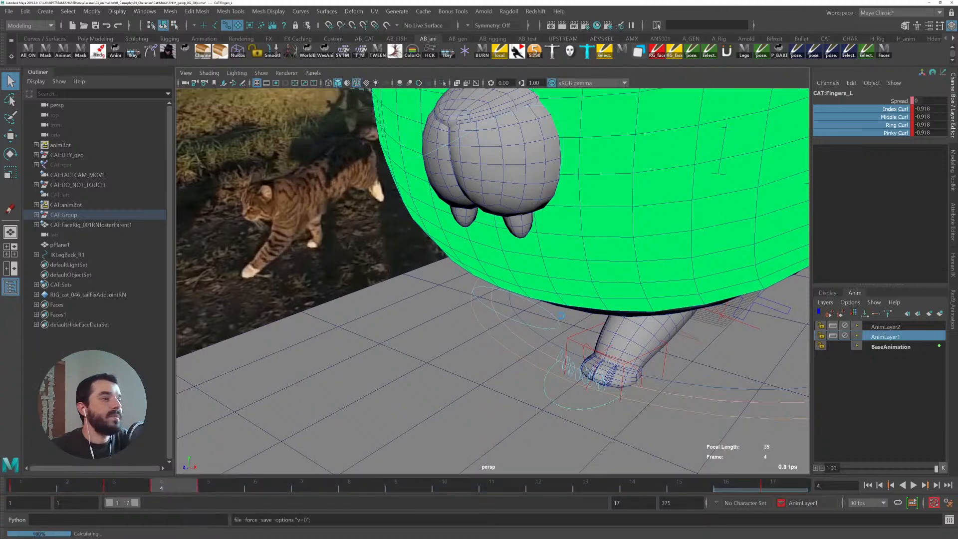
- Go to frame 3 and set the left fingers' Spread to -8
middle_click_drag(582, 355, 523, 347, "alt")
left_click_drag(116, 489, 142, 489)
left_click_drag(517, 327, 618, 272, "alt")
left_click(898, 100)
middle_click_drag(630, 237, 619, 236)
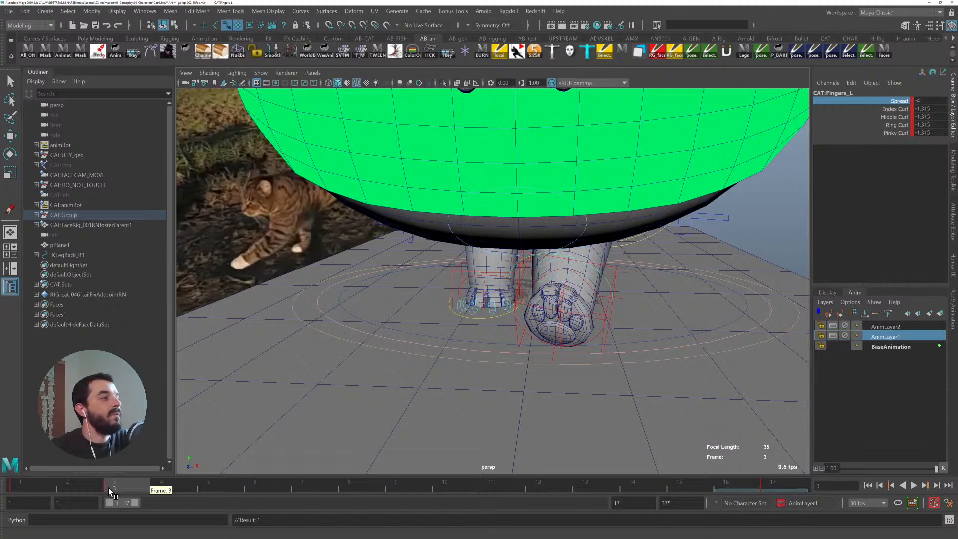
- Scrub to frame 6, orbit around the rig and play back the walk to compare the front paws with the reference
left_click_drag(129, 487, 264, 483)
middle_click_drag(638, 248, 671, 248)
key("alt+v")
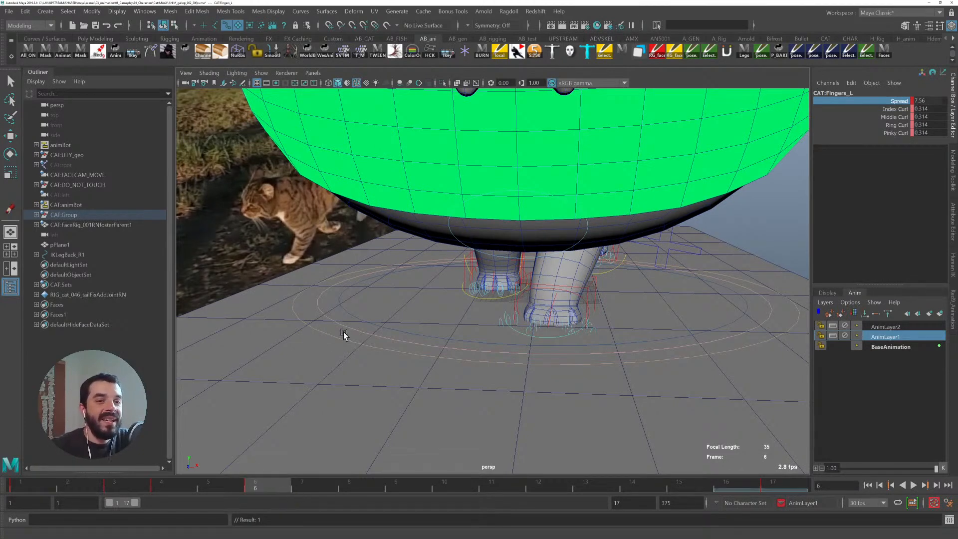
right_click_drag(506, 317, 507, 300, "alt")
left_click_drag(507, 300, 528, 309, "alt")
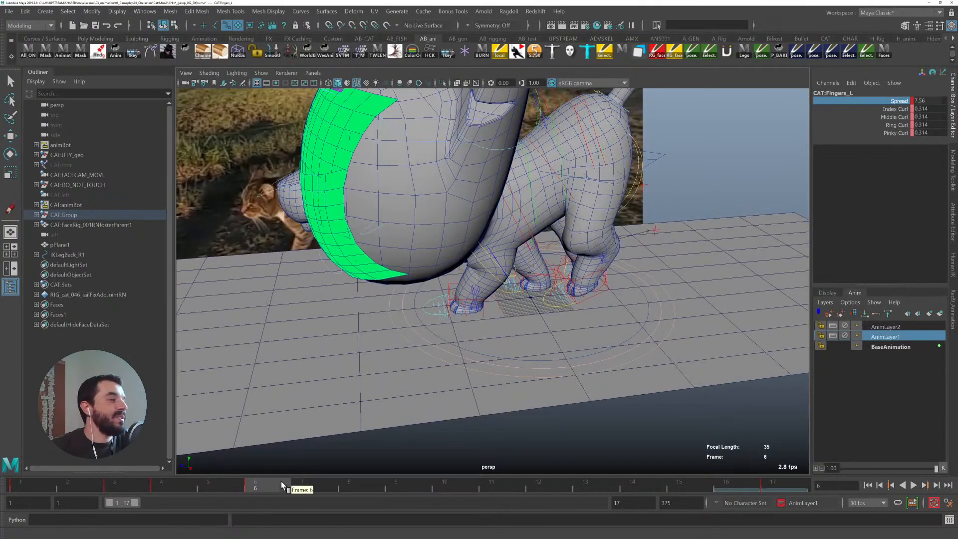
right_click_drag(498, 334, 488, 321, "alt")
middle_click_drag(488, 321, 423, 359, "alt")
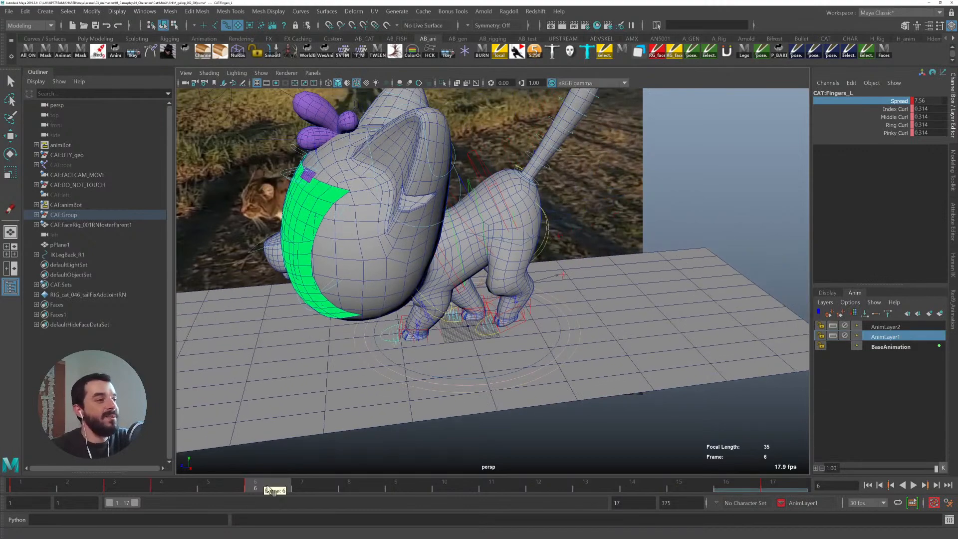
key("alt+v")
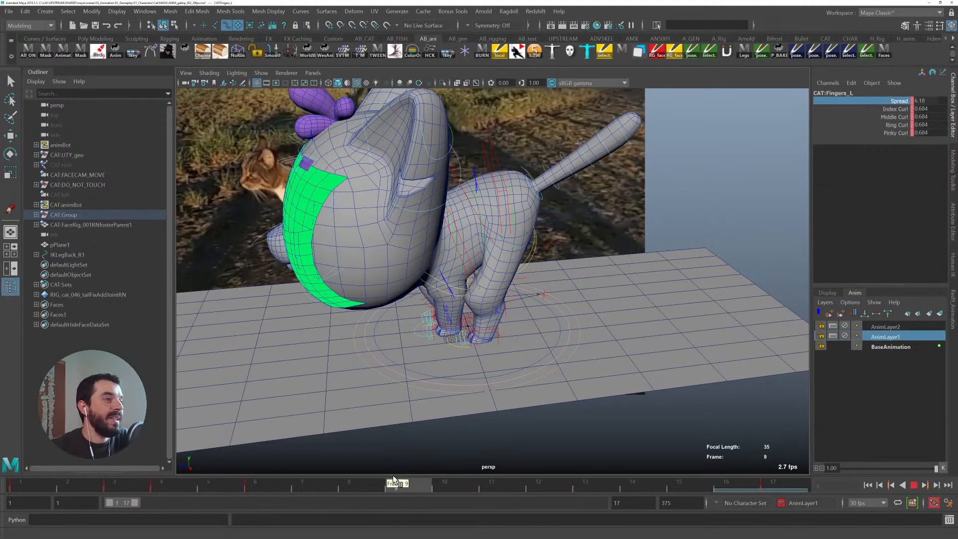
- Return to frame 1, orbit and zoom out around the cat, and play back the walk against the reference video
left_click_drag(268, 486, 33, 479)
middle_click_drag(265, 422, 420, 400, "alt")
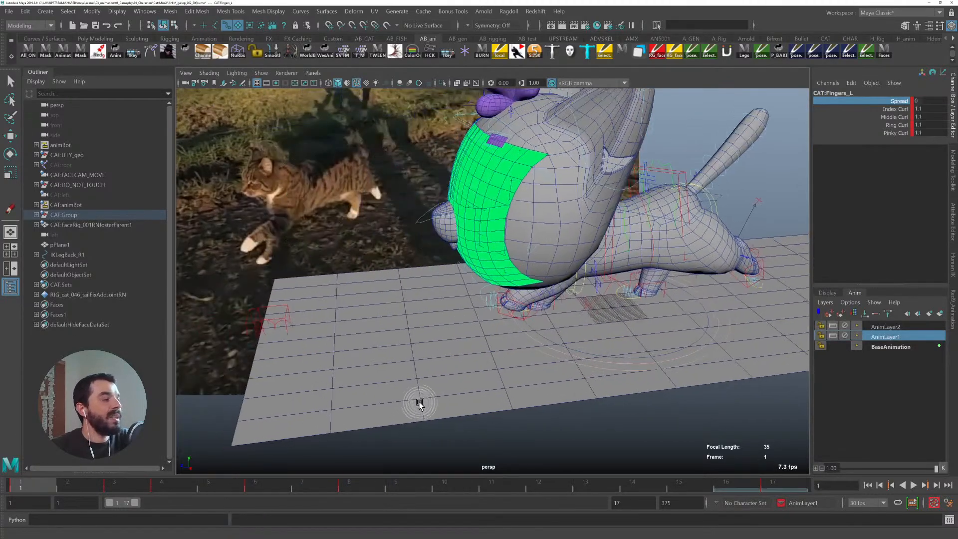
left_click_drag(419, 400, 447, 387, "alt")
key("alt+v")
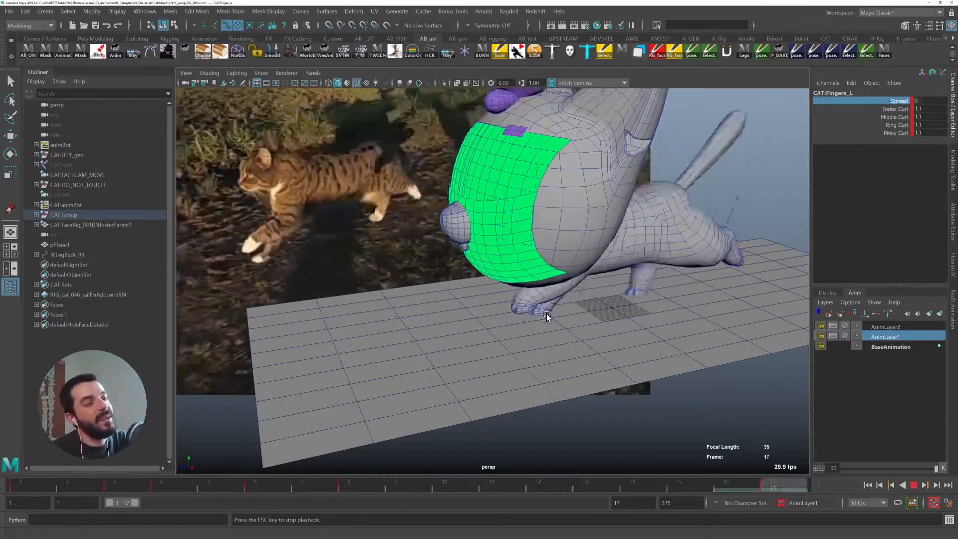
left_click_drag(637, 319, 592, 325, "alt")
scroll(594, 324, "down", 4)
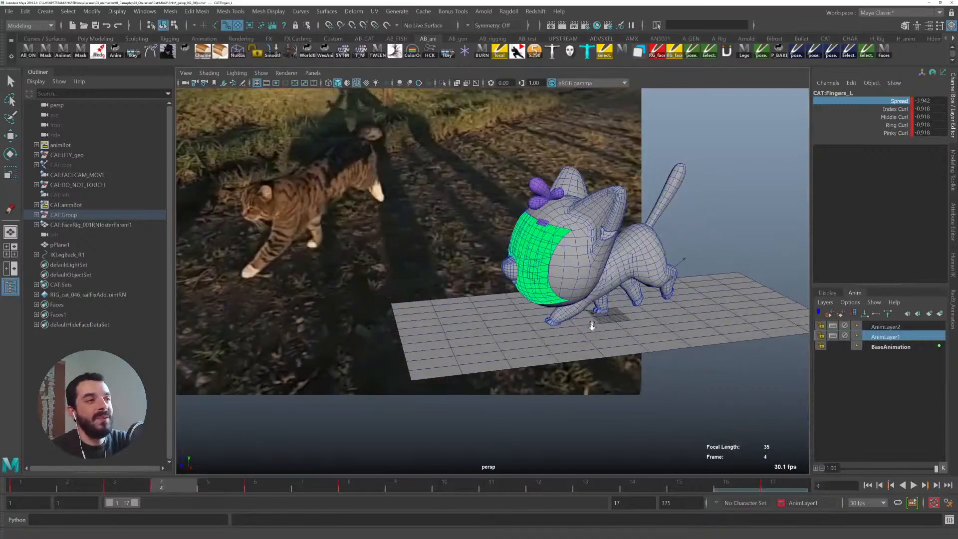
key("alt+v")
right_click_drag(593, 325, 768, 344, "alt")
middle_click_drag(769, 344, 680, 327, "alt")
left_click_drag(680, 327, 289, 469, "alt")
left_click(620, 310)
left_click(390, 337)
key("alt+v")
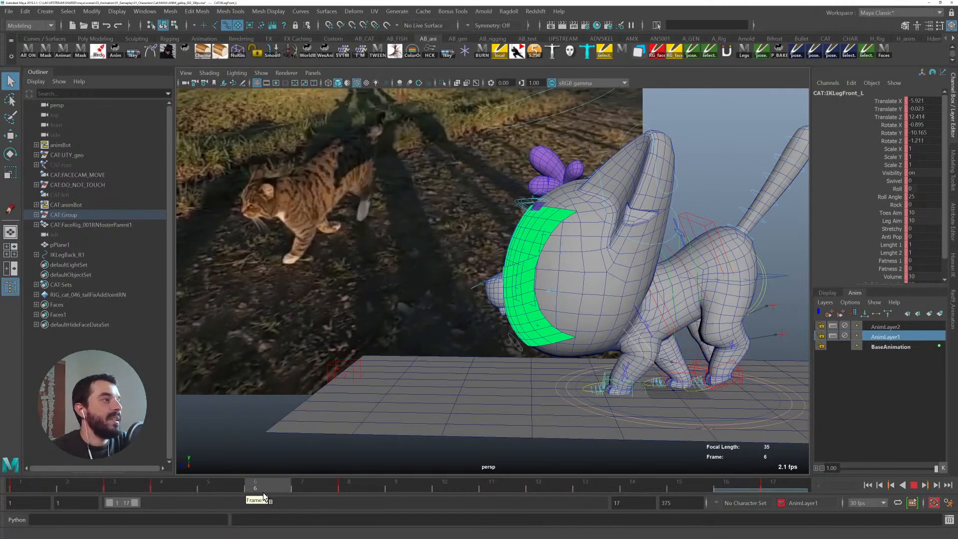
- Try keying the left front paw's finger roll control on frame 4, then undo the key
middle_click_drag(649, 372, 573, 387, "alt")
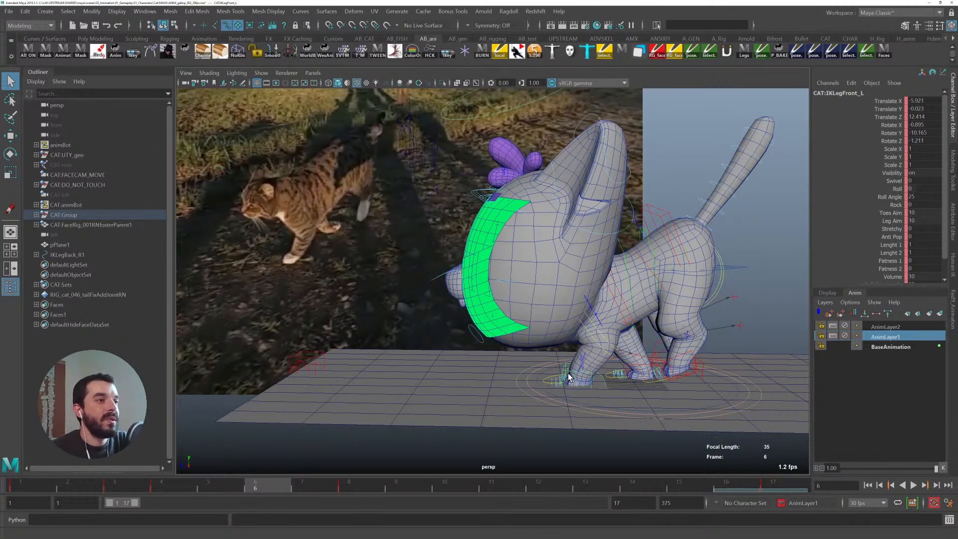
left_click(569, 378)
key("e")
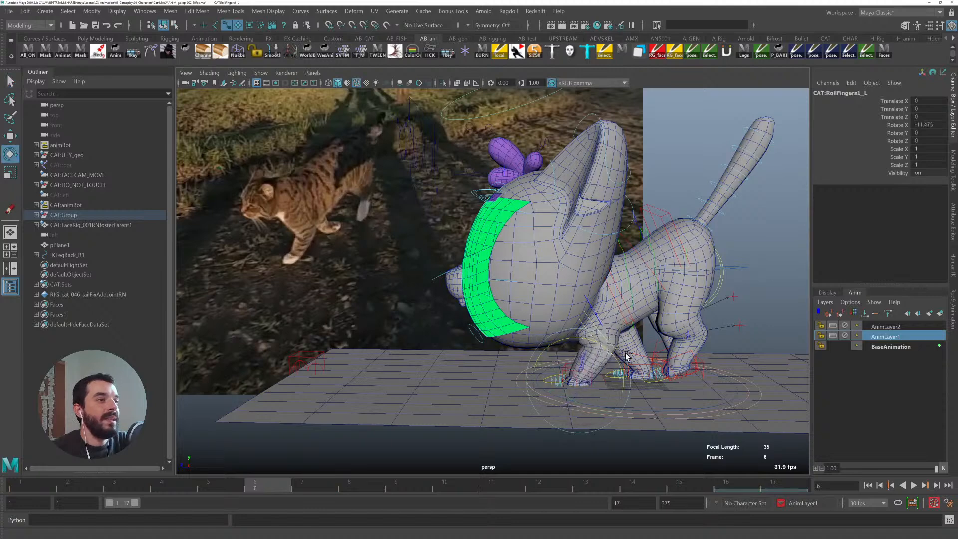
left_click(184, 487)
key("s")
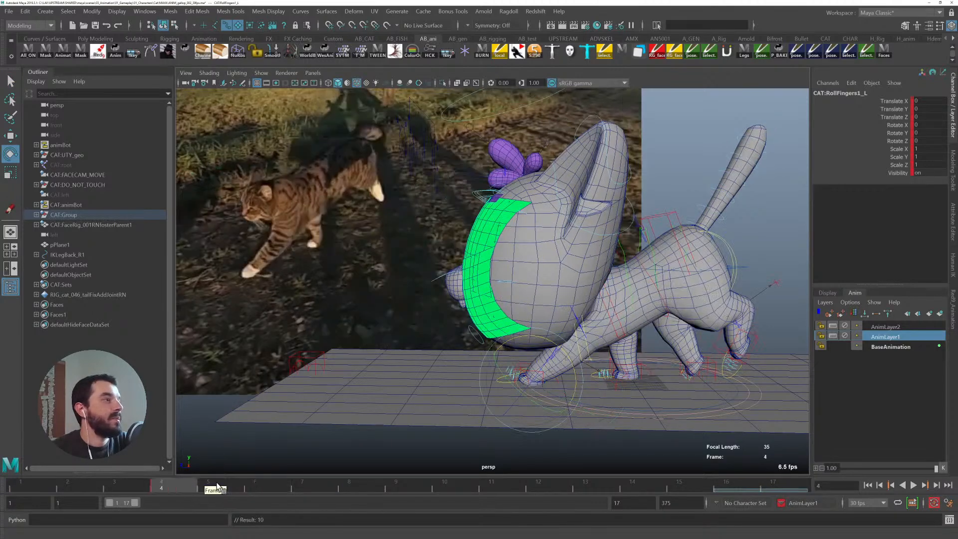
left_click(255, 487)
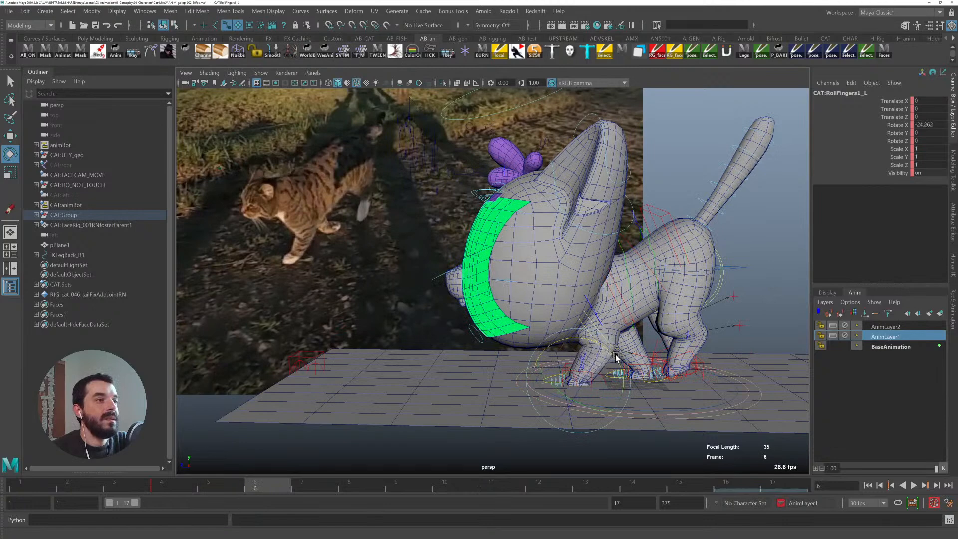
key("q")
key("ctrl+z")
key("ctrl+z")
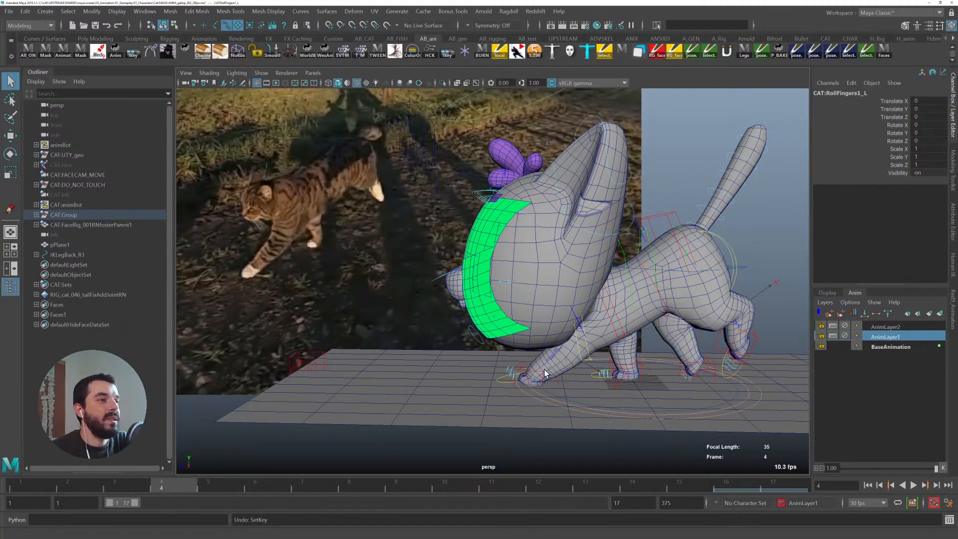
- Select the left scapula control on frame 6, set its Translate X to 0 and nudge it slightly downward
left_click(545, 373)
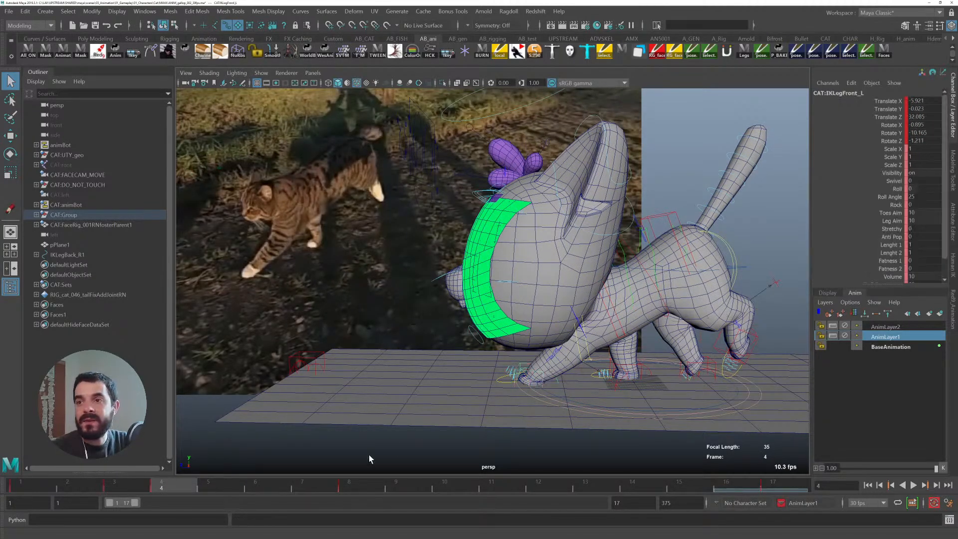
key("alt+v")
left_click_drag(293, 491, 164, 479)
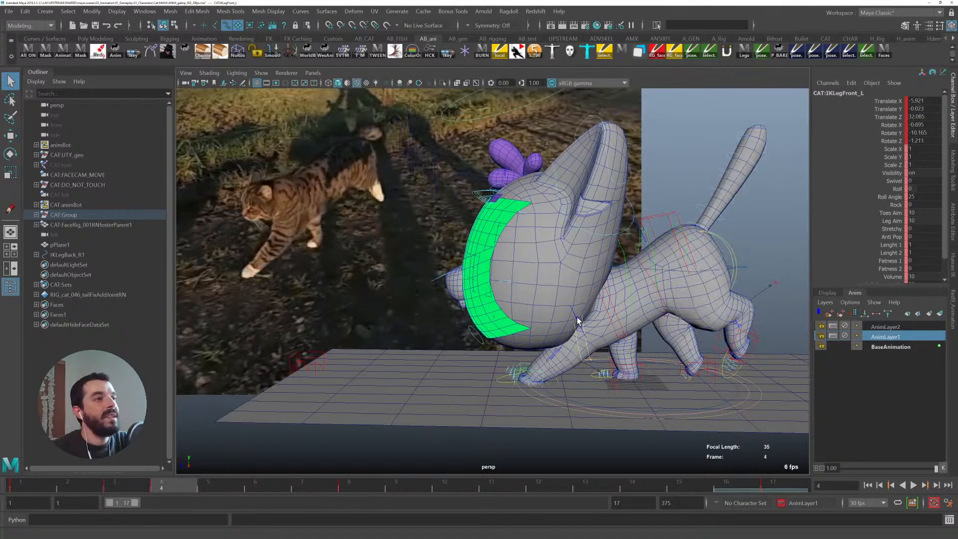
left_click(558, 357)
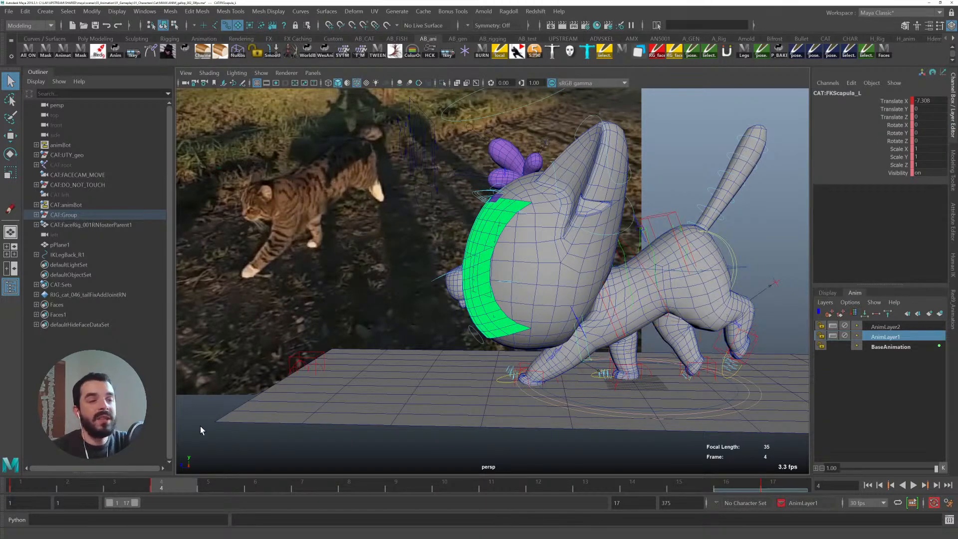
left_click_drag(136, 480, 277, 489)
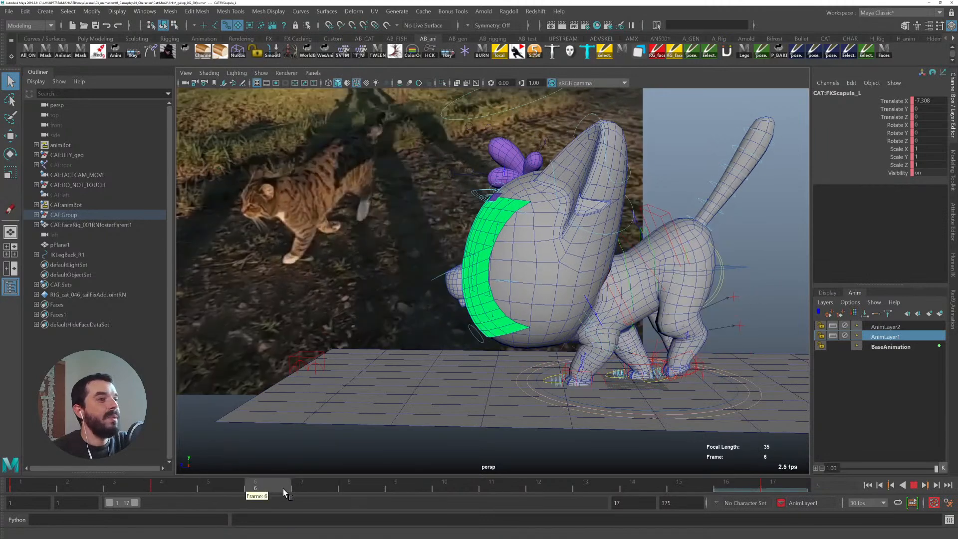
key("w")
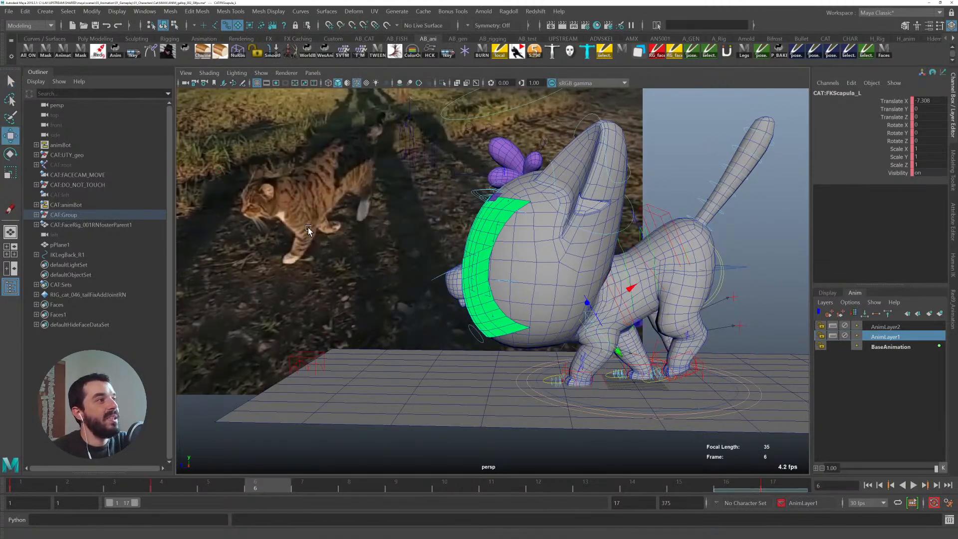
left_click(937, 99)
type("0")
key("Return")
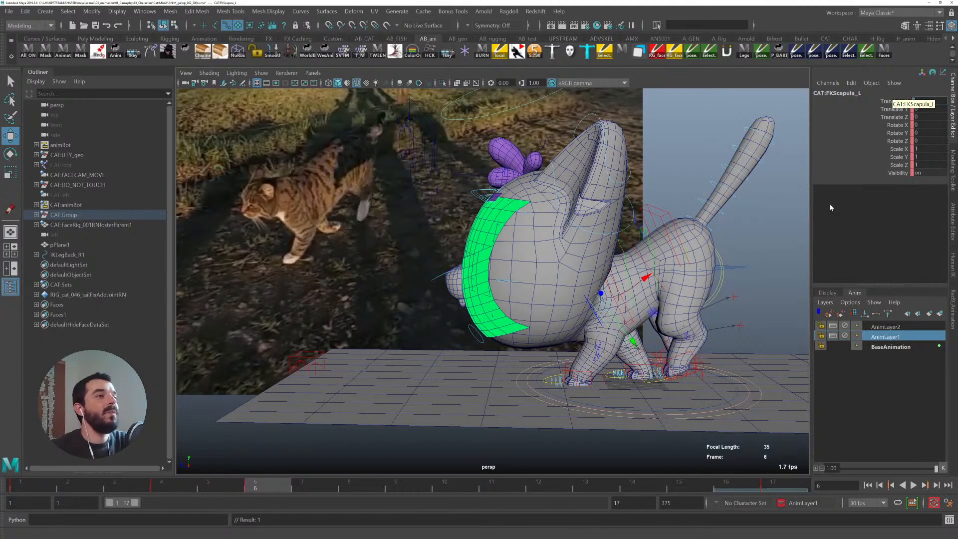
left_click_drag(632, 341, 630, 339)
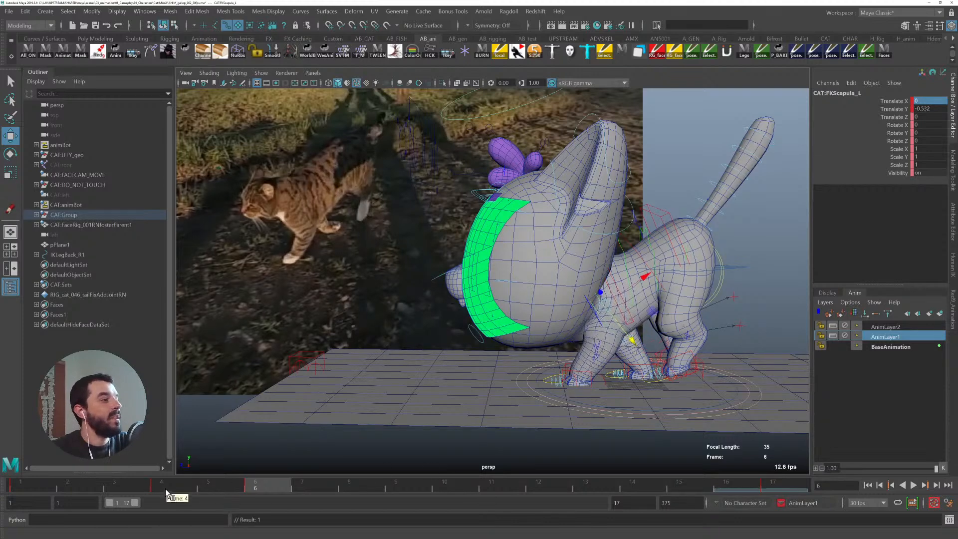
- Play back, go to frame 8, zoom in on the left front paw and step through the neighbouring keys
key("alt+v")
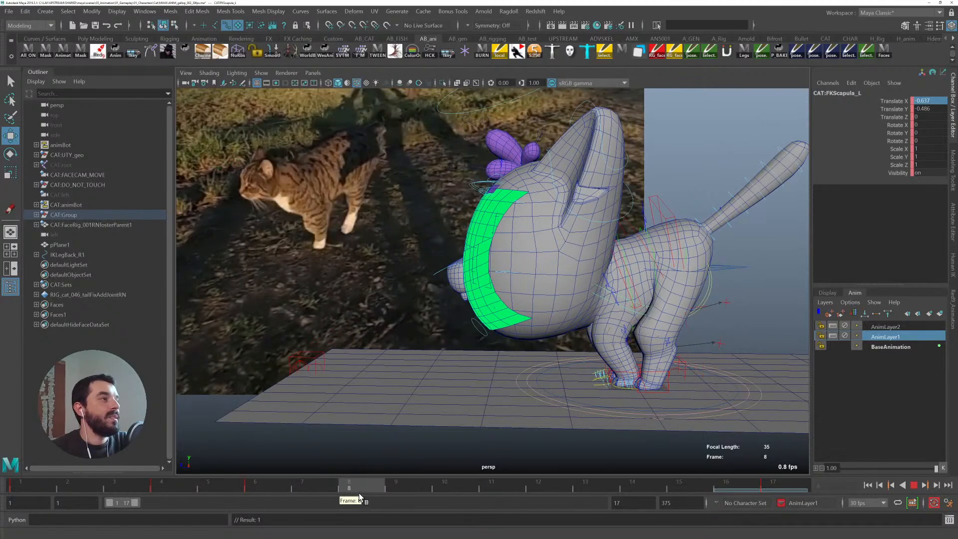
left_click_drag(325, 495, 375, 500)
key("q")
left_click(619, 375)
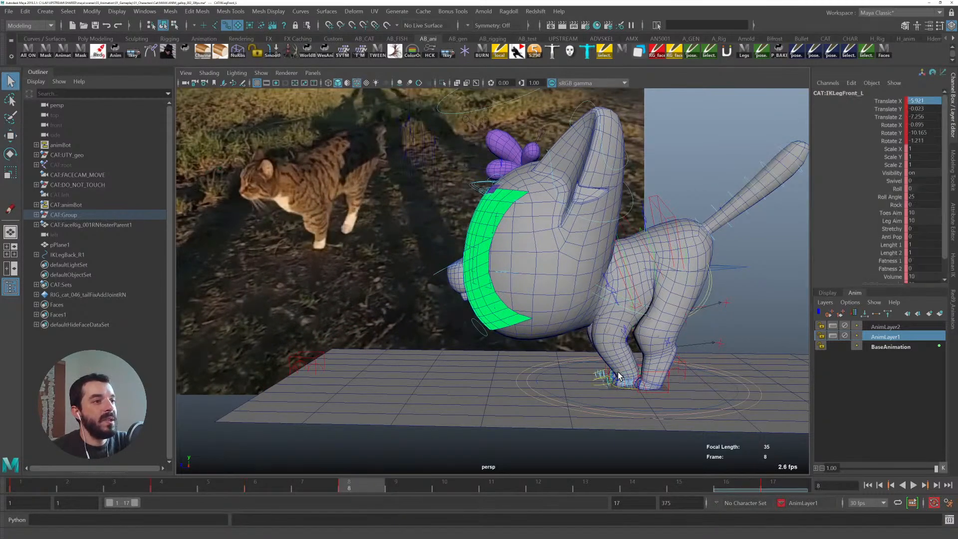
scroll(580, 406, "up", 10)
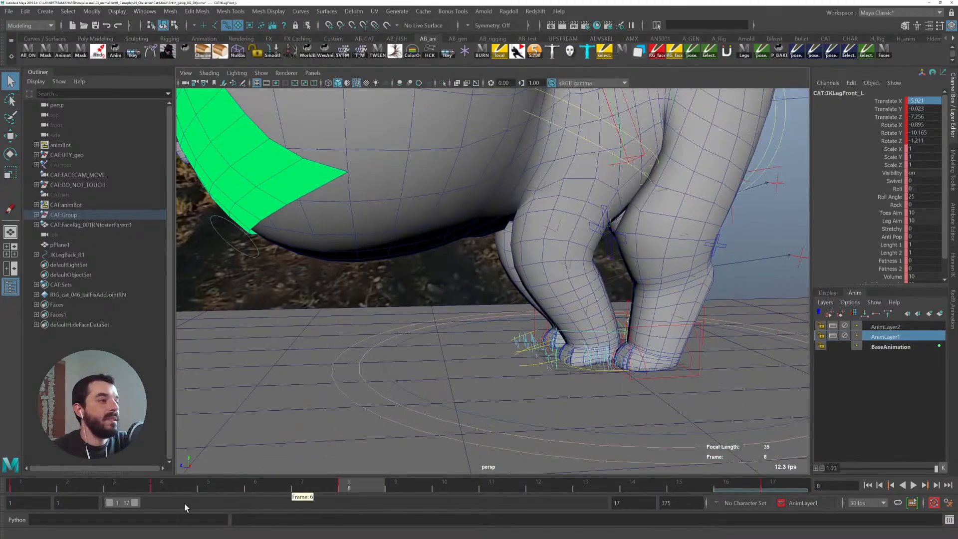
left_click(168, 483)
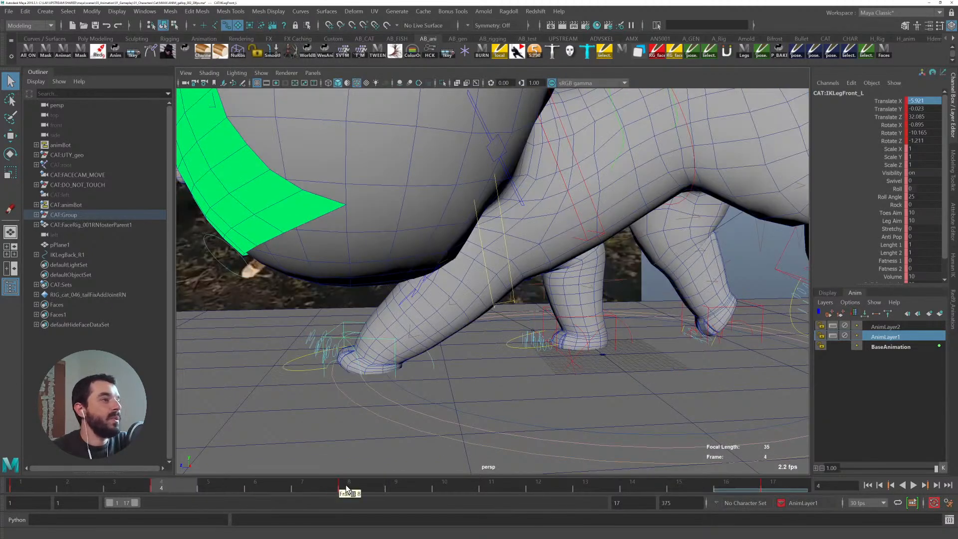
left_click(347, 484)
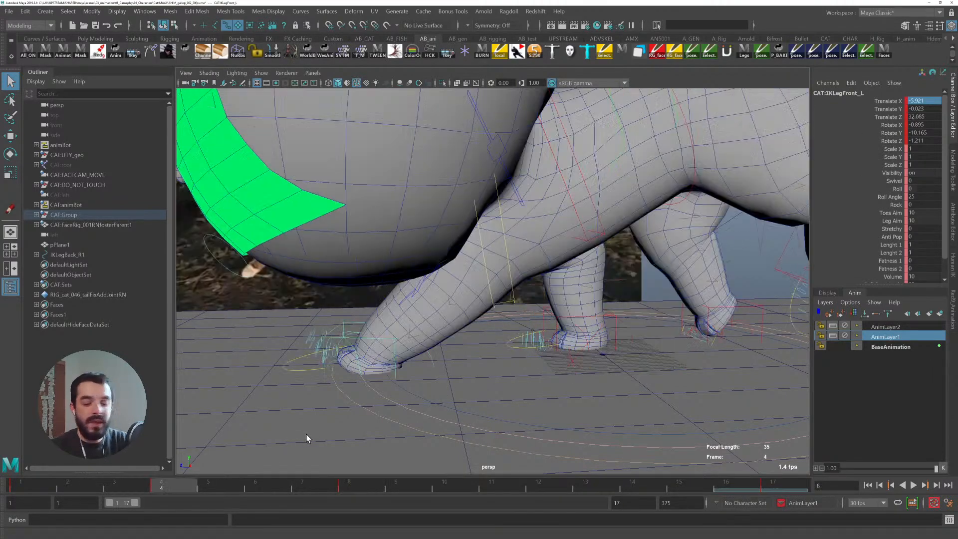
key(".")
key(".")
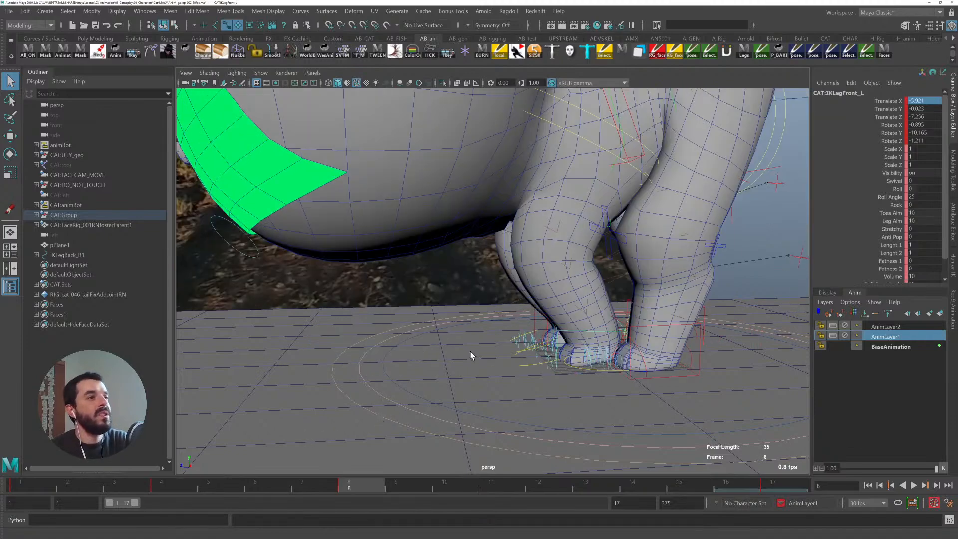
- Select the left fingers control and set Index, Middle, Ring and Pinky Curl to 0.185 on frame 8
left_click(523, 365)
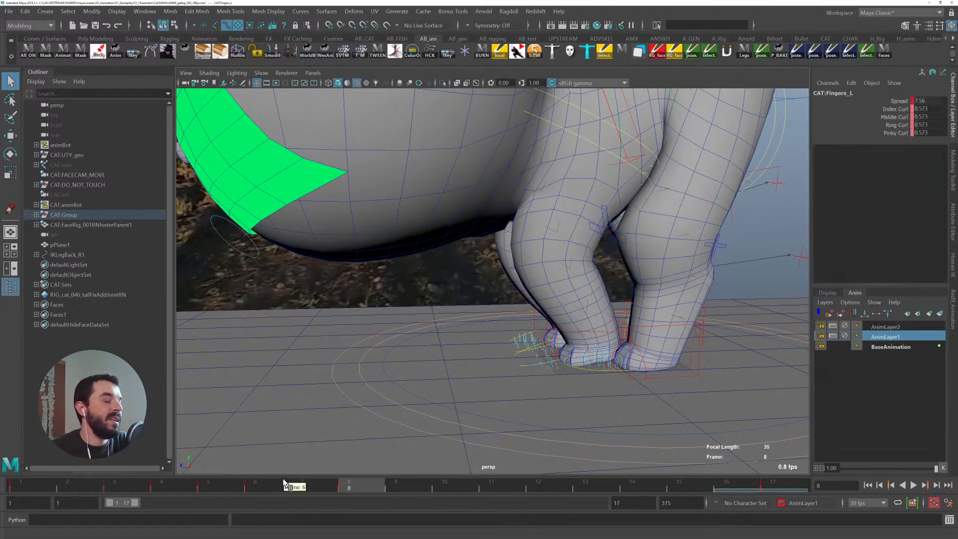
left_click(114, 483)
left_click_drag(115, 483, 375, 489)
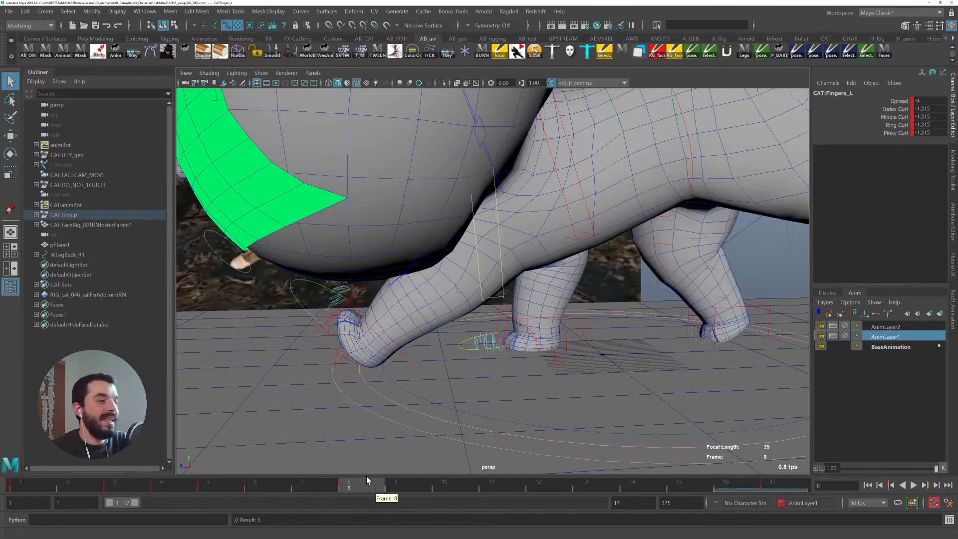
key(".")
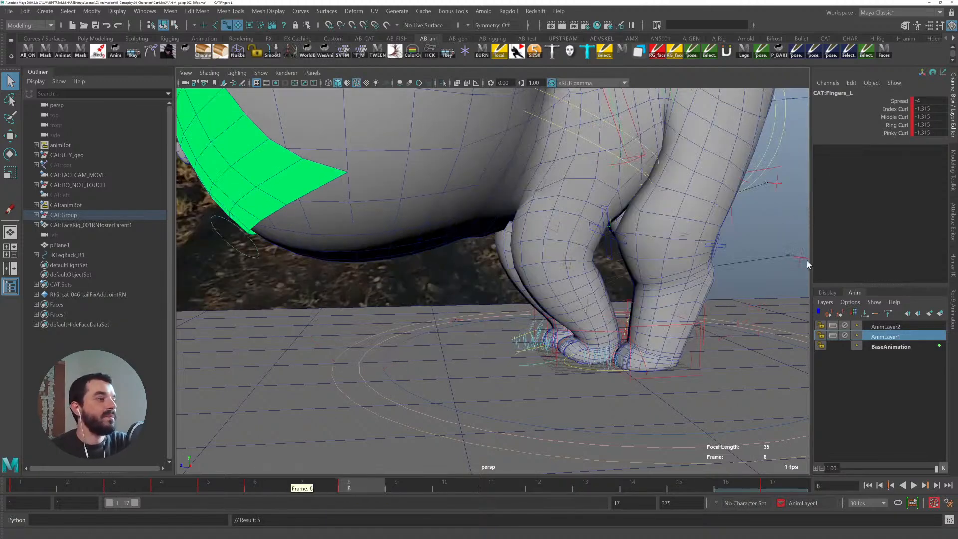
left_click_drag(893, 109, 894, 133)
middle_click_drag(658, 263, 663, 260)
- Move the left scapula control on frame 8 and rotate it about -36 degrees in Z to lower the shoulder
left_click_drag(212, 485, 365, 491)
scroll(597, 291, "down", 4)
middle_click_drag(597, 291, 737, 336, "alt")
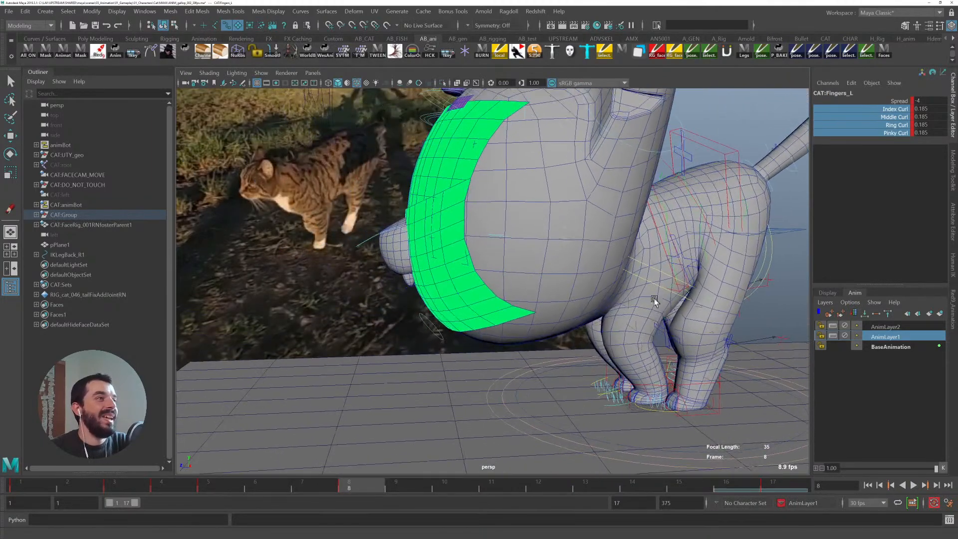
left_click(640, 265)
key("w")
left_click_drag(699, 316, 646, 318, "alt")
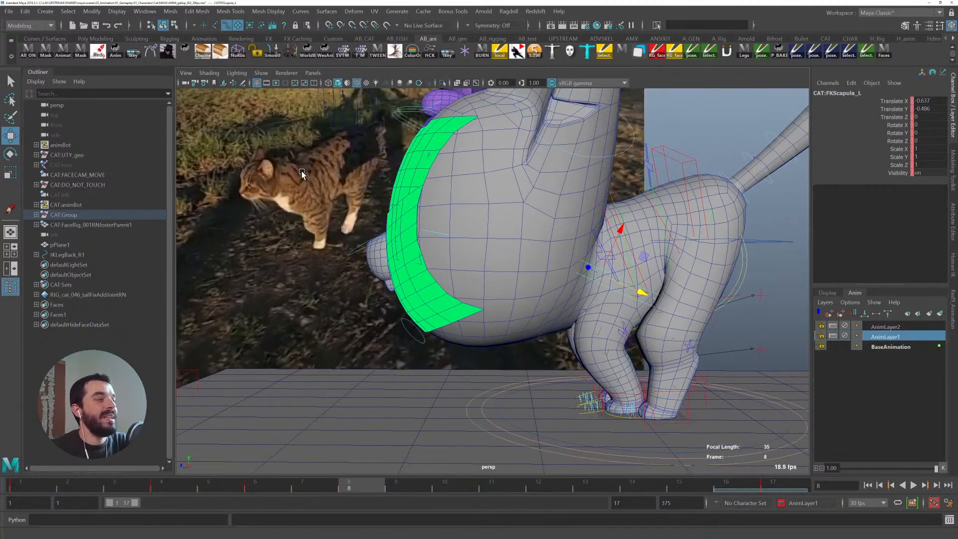
left_click_drag(638, 271, 606, 272, "alt")
key("e")
key("w")
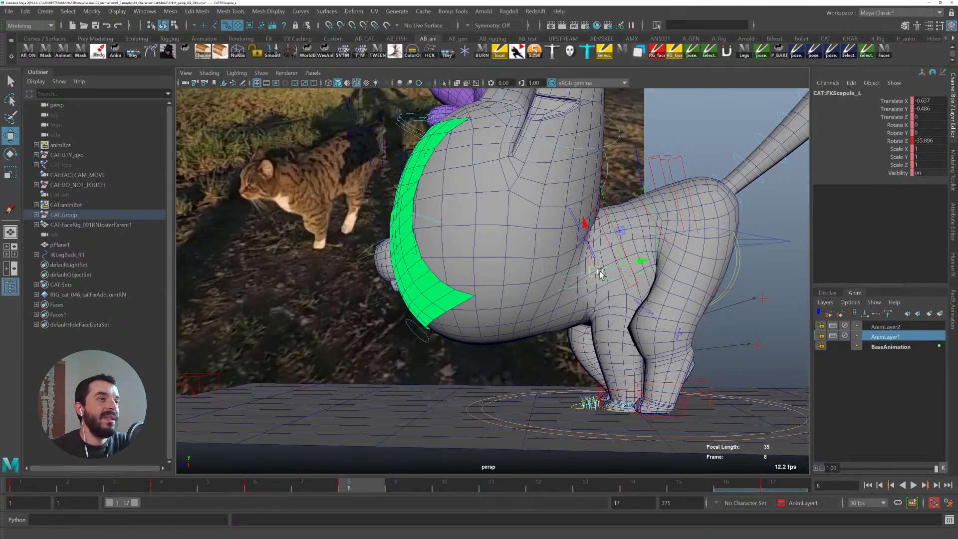
middle_click_drag(582, 222, 585, 227)
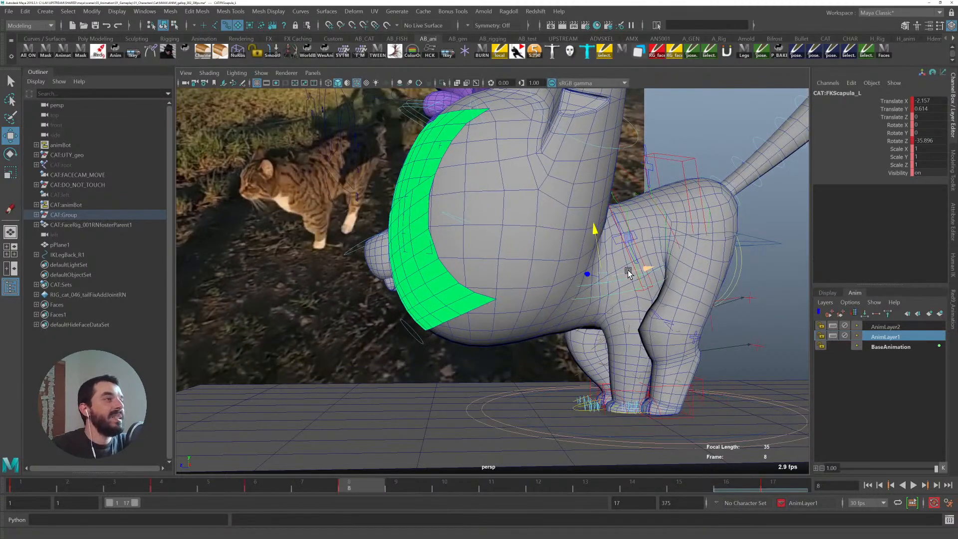
- Turn on Grease Pencil display in the viewport and compare frames 8 and 10 of the walk against the reference
key("alt+period")
key("alt+period")
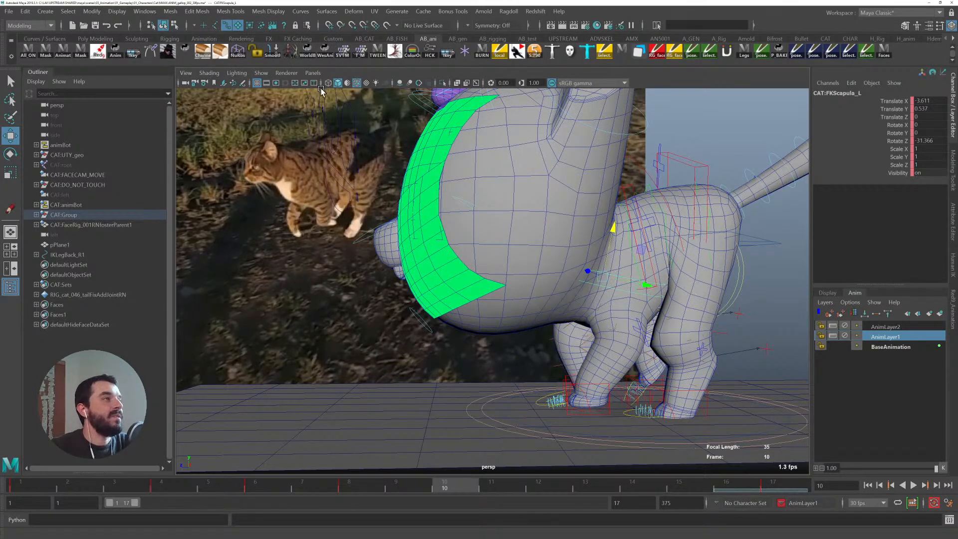
left_click(243, 83)
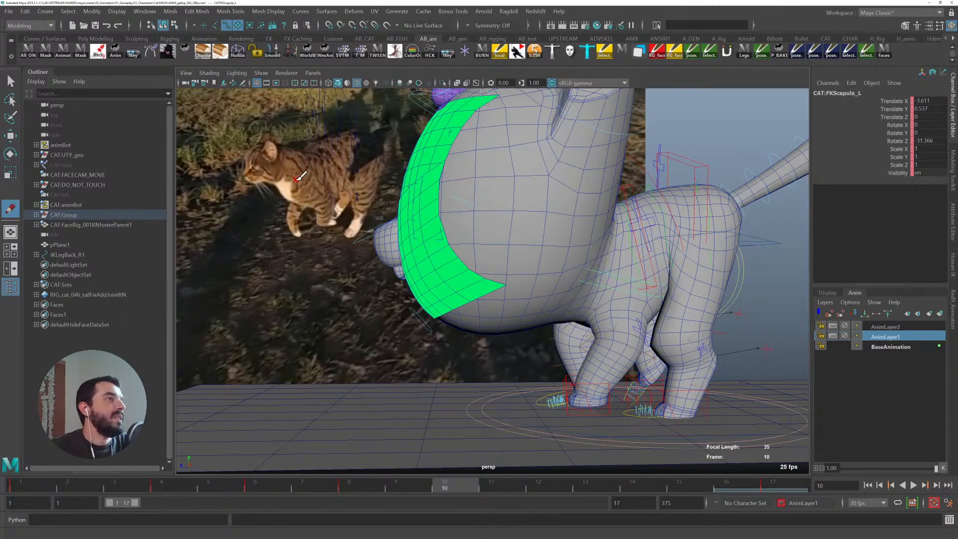
left_click(259, 73)
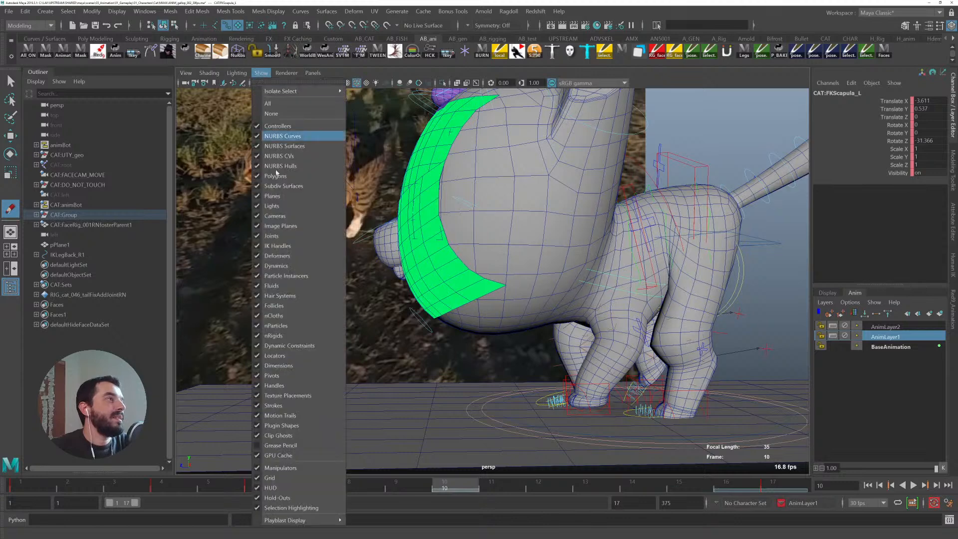
left_click(277, 446)
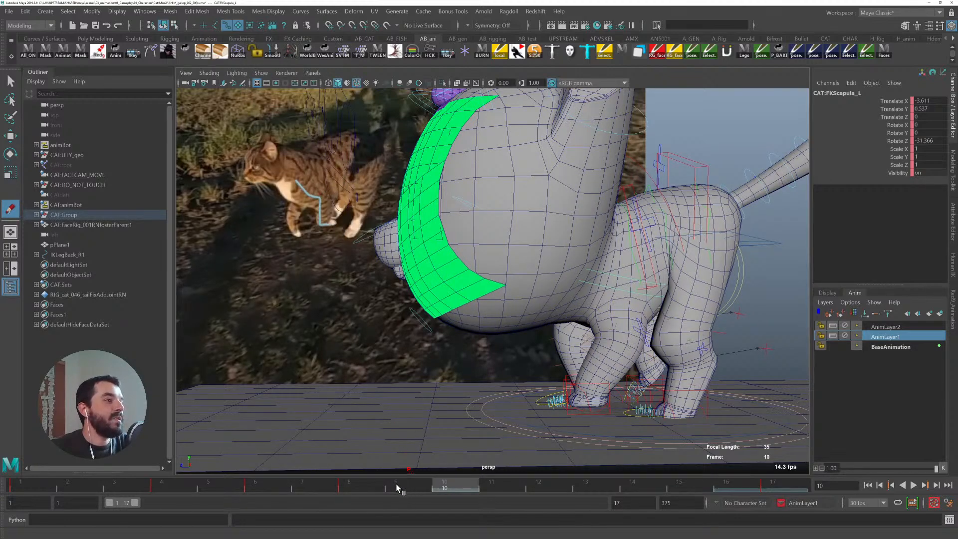
left_click(376, 481)
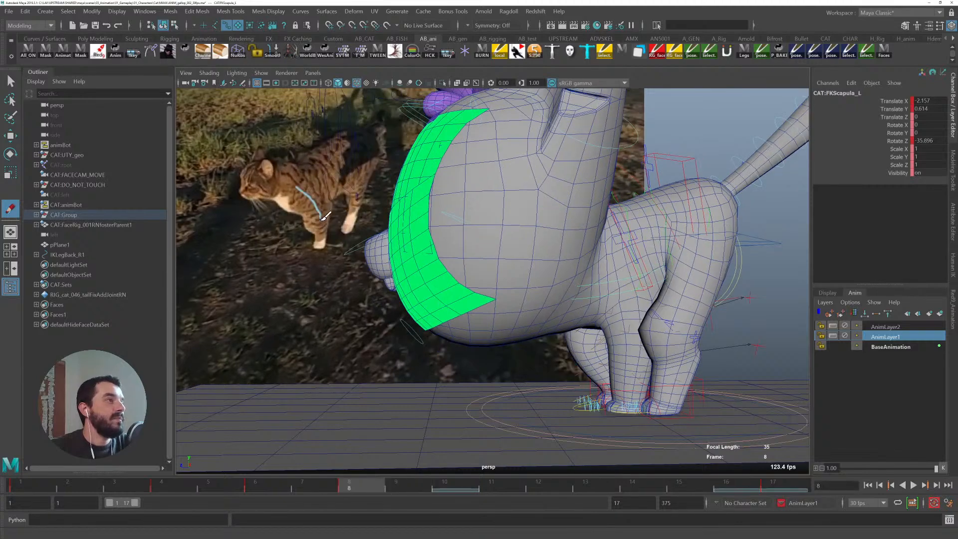
left_click_drag(318, 247, 317, 247)
left_click(458, 488)
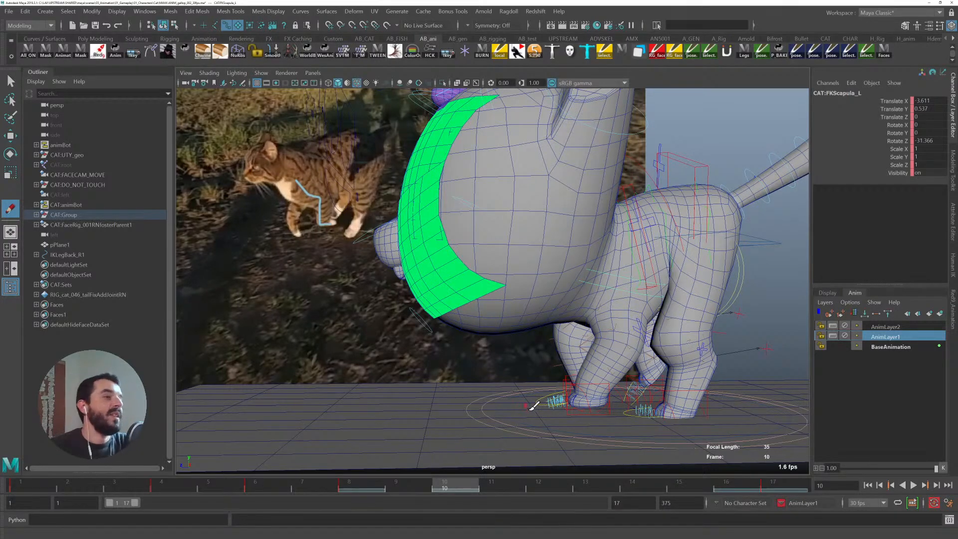
- On frame 10, raise the left front IK leg control and rotate it about 54 degrees in X to lift the paw
key("q")
left_click(567, 378)
left_click_drag(496, 480, 451, 487)
key("w")
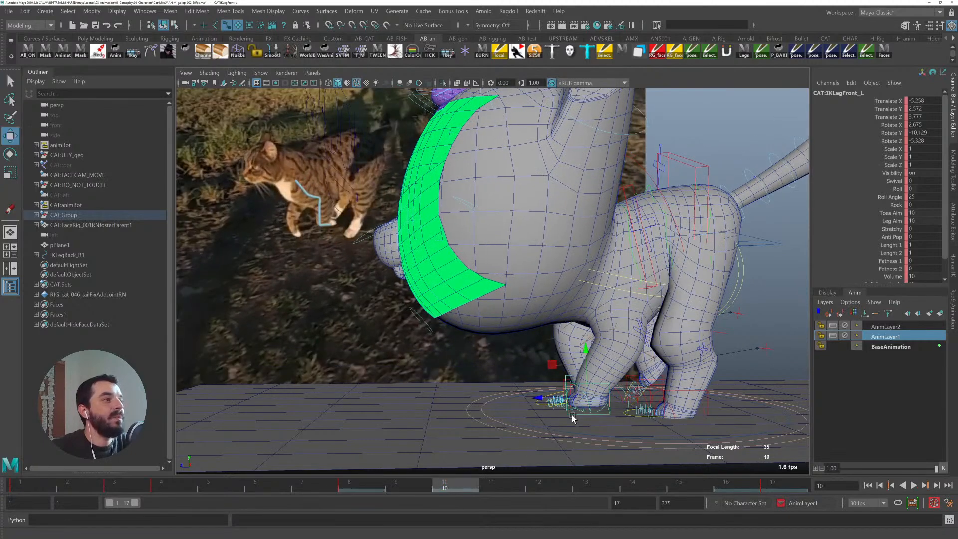
mouse_move(551, 361)
left_mouse_down()
mouse_move(535, 342)
mouse_move(561, 327)
mouse_move(551, 349)
left_mouse_up()
key("e")
key("w")
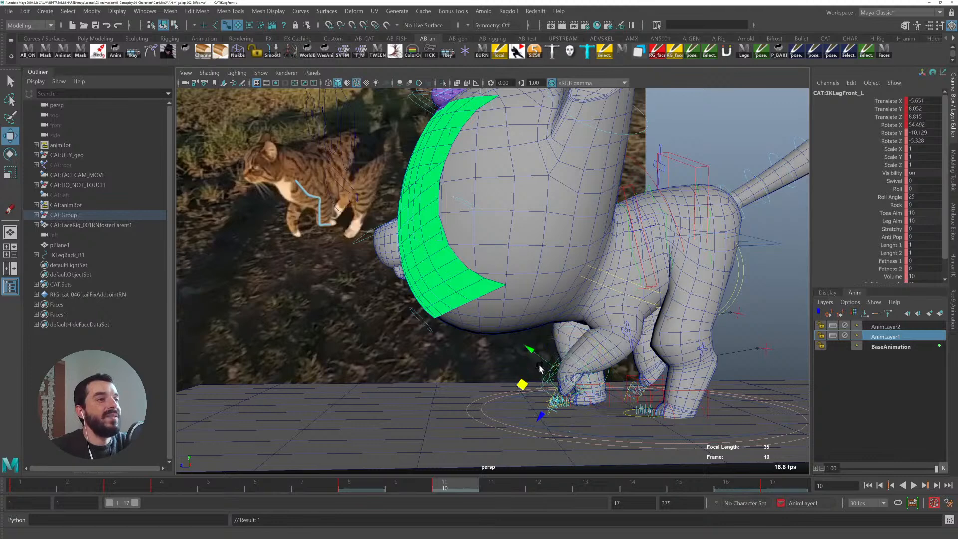
mouse_move(522, 383)
left_mouse_down()
mouse_move(507, 369)
mouse_move(516, 374)
left_mouse_up()
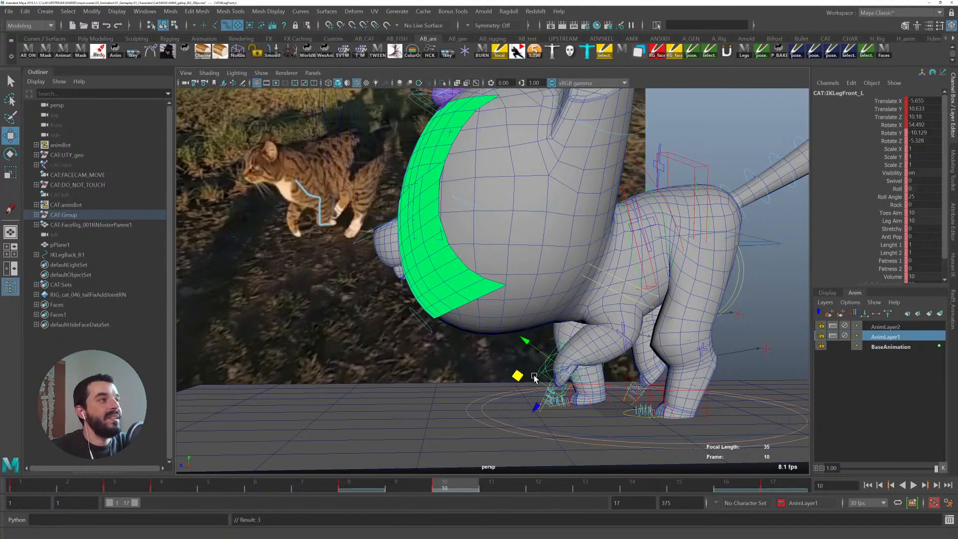
key("q")
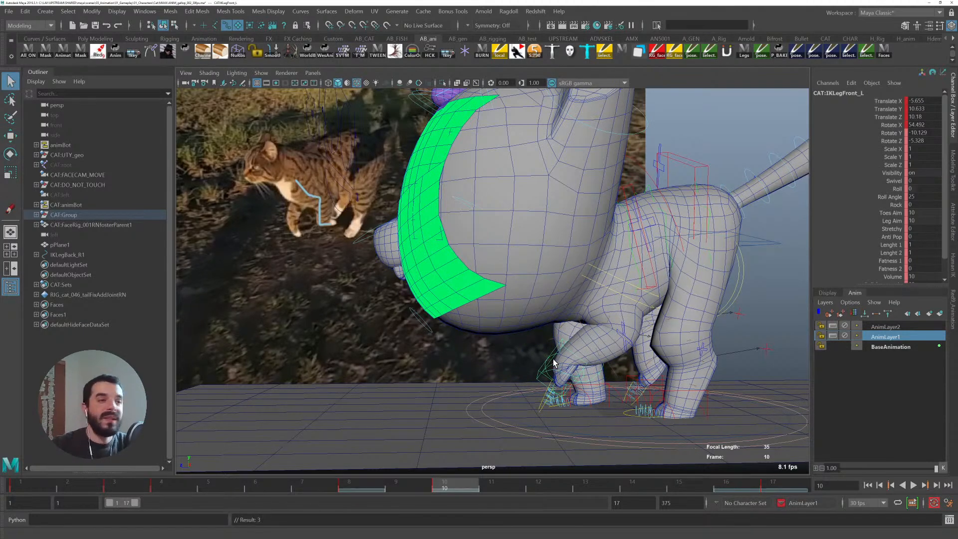
- Select the left fingers' Index, Middle, Ring and Pinky Curl channels on frame 10 and try to adjust them
left_click(540, 410)
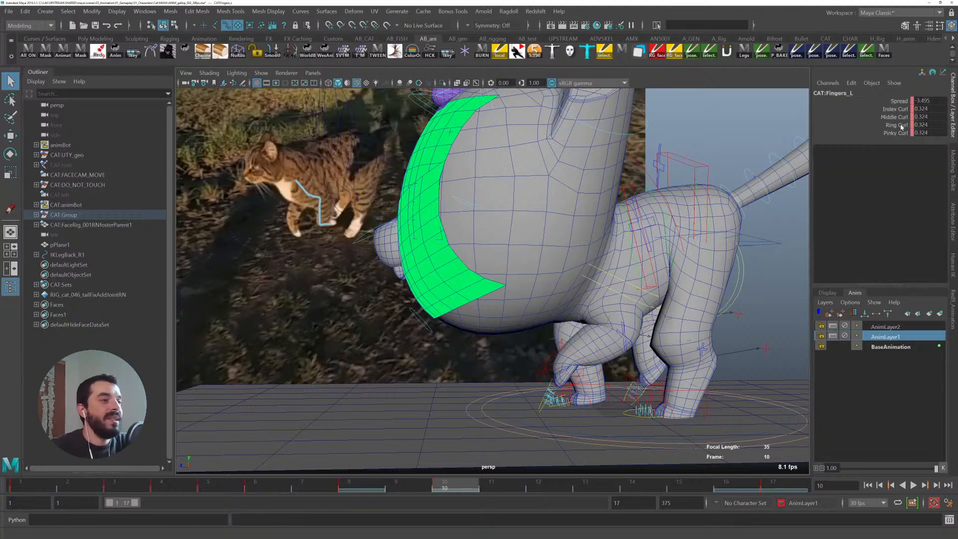
left_click_drag(899, 109, 897, 133)
middle_click_drag(643, 245, 620, 244)
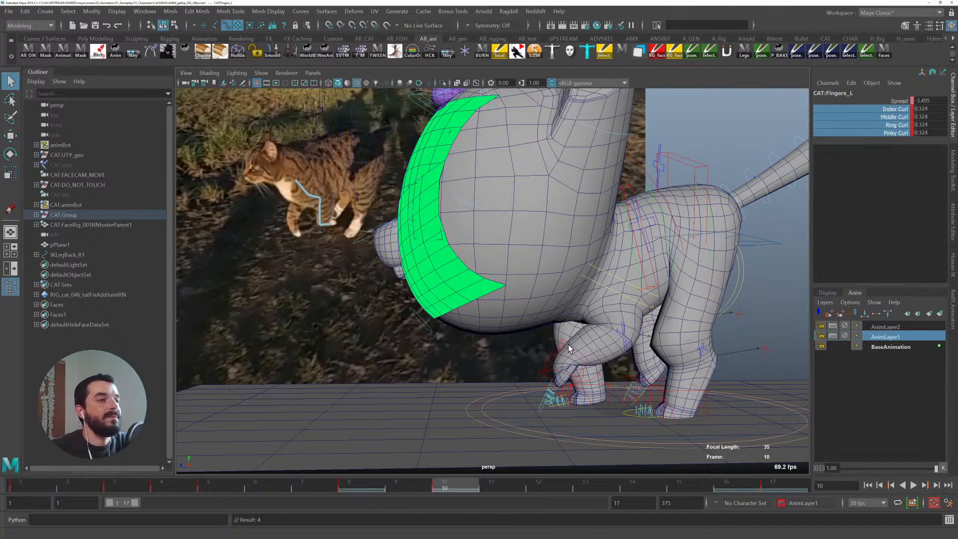
- Move the left scapula control down and forward on frame 10 to drop the shoulder
left_click(600, 268)
key("w")
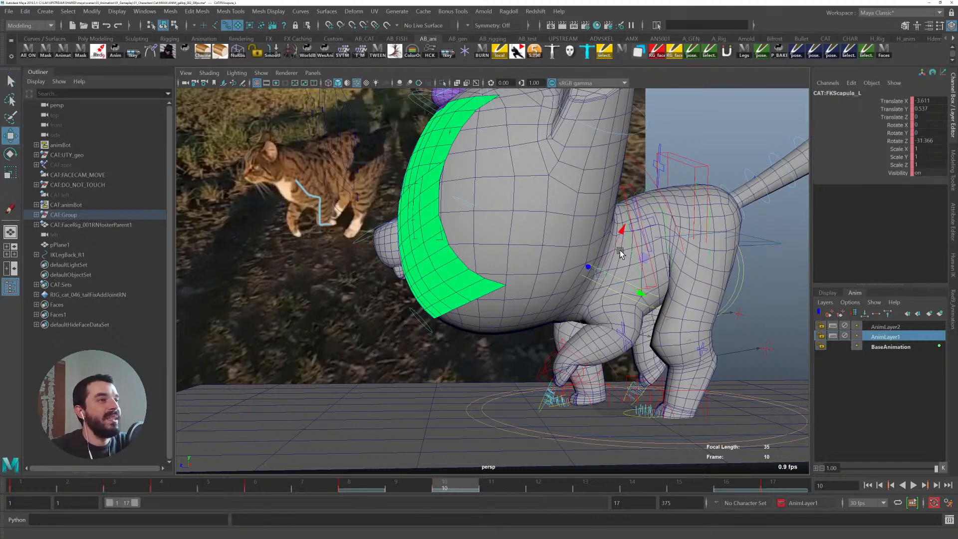
left_click_drag(651, 261, 641, 254)
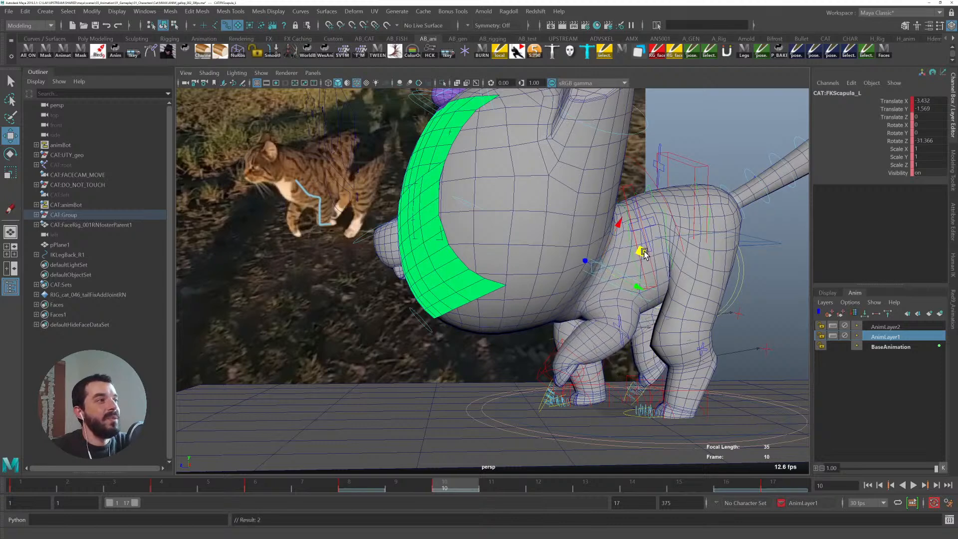
key("q")
left_click_drag(407, 479, 441, 479)
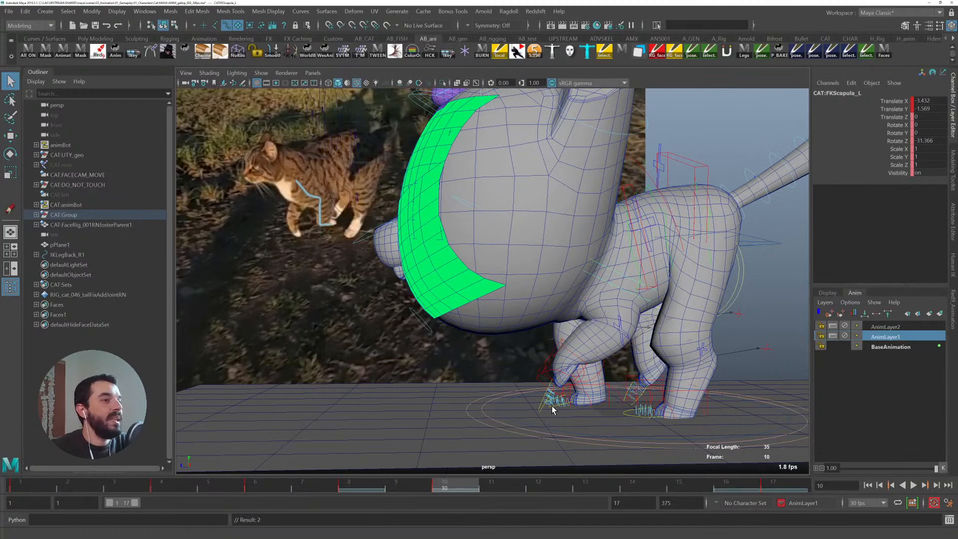
- On frame 13, select the left front IK leg control and nudge it slightly upward
left_click(541, 406)
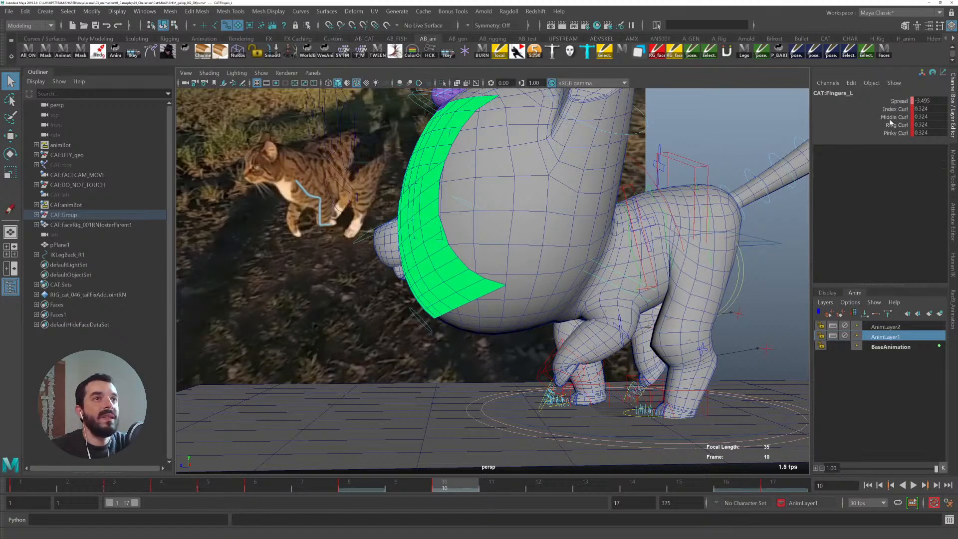
left_click_drag(463, 480, 572, 468)
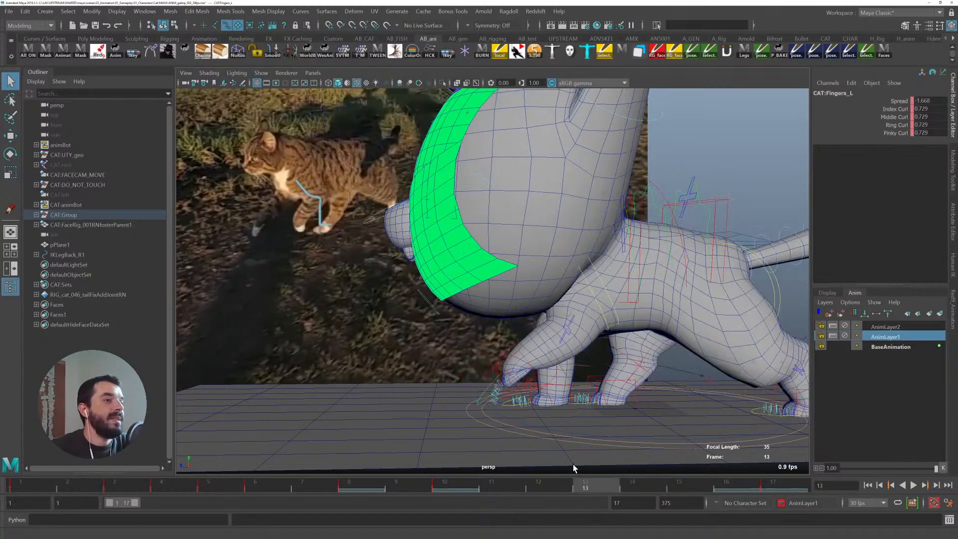
left_click(519, 375)
key("w")
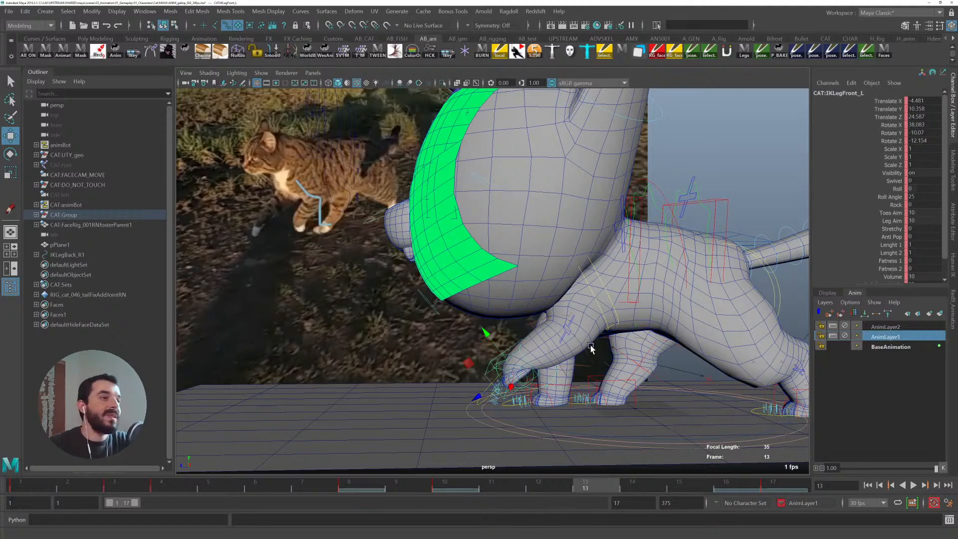
mouse_move(474, 362)
left_mouse_down()
mouse_move(468, 350)
mouse_move(466, 361)
left_mouse_up()
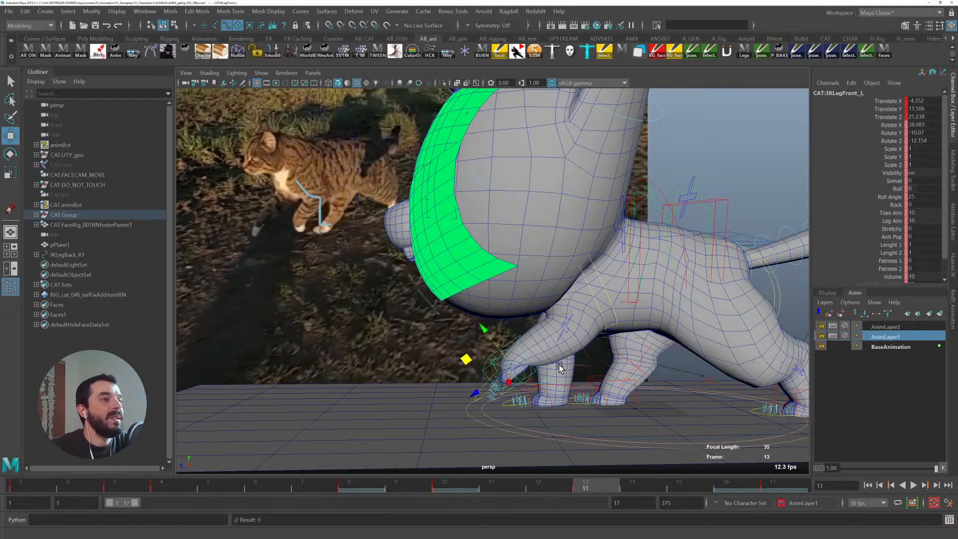
- Play back the walk cycle from frame 1 to review the front leg motion
left_click_drag(643, 483, 805, 483)
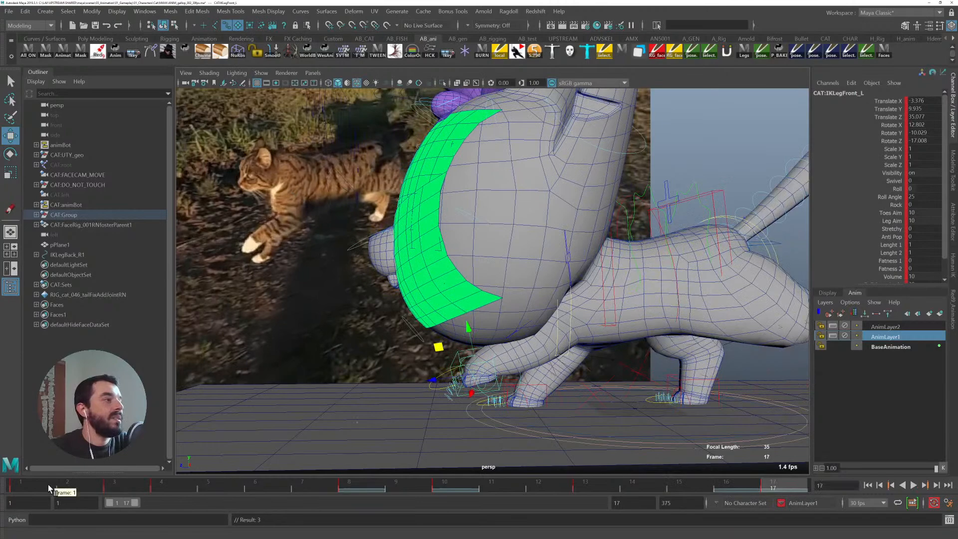
left_click(19, 483)
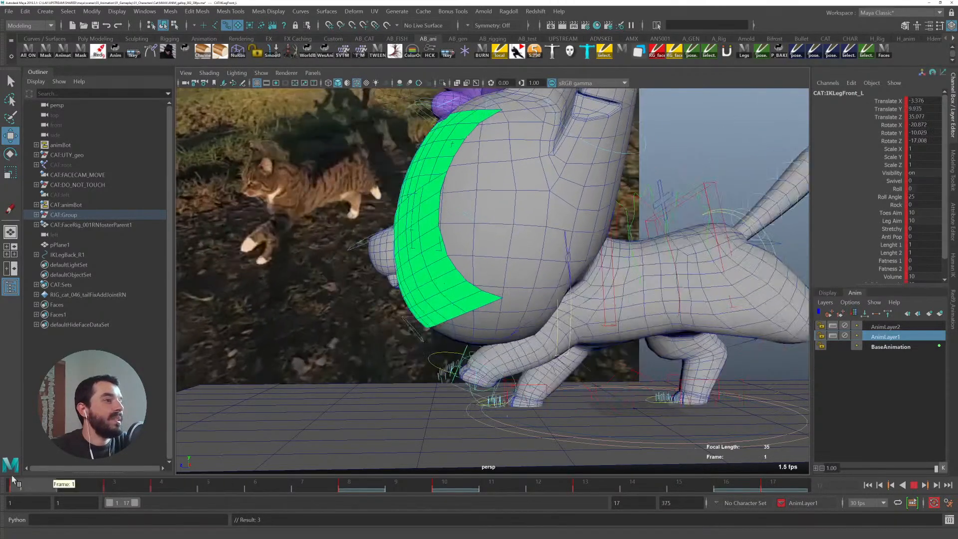
key("q")
left_click(429, 363)
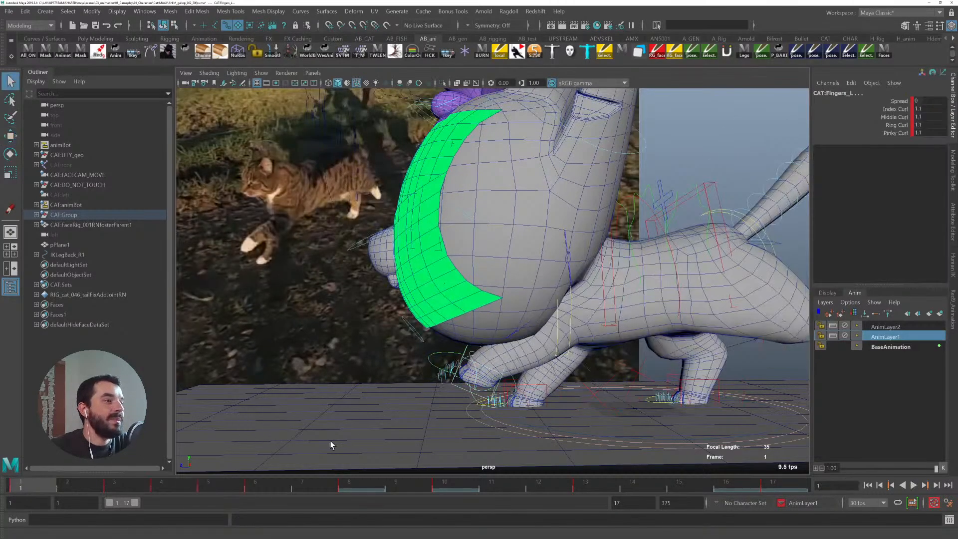
key("alt+v")
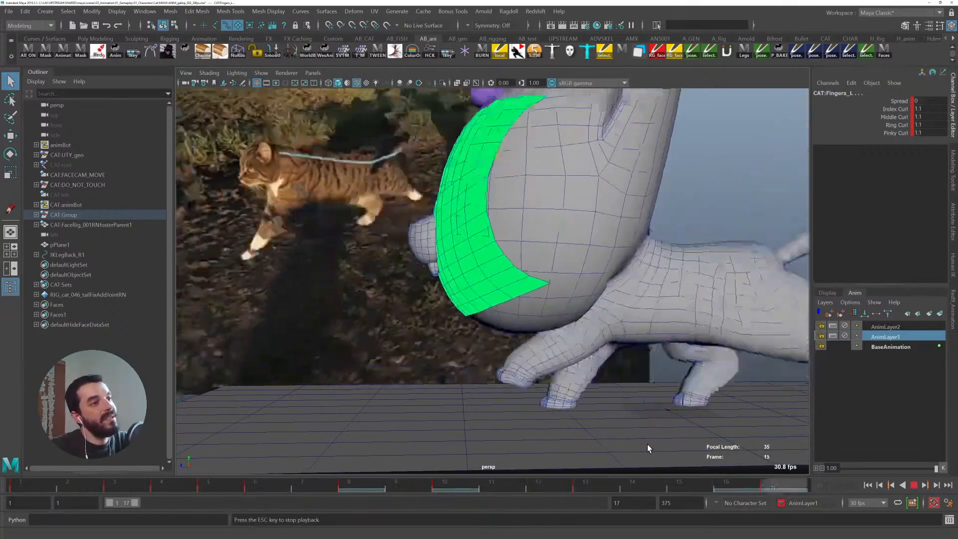
key("alt+v")
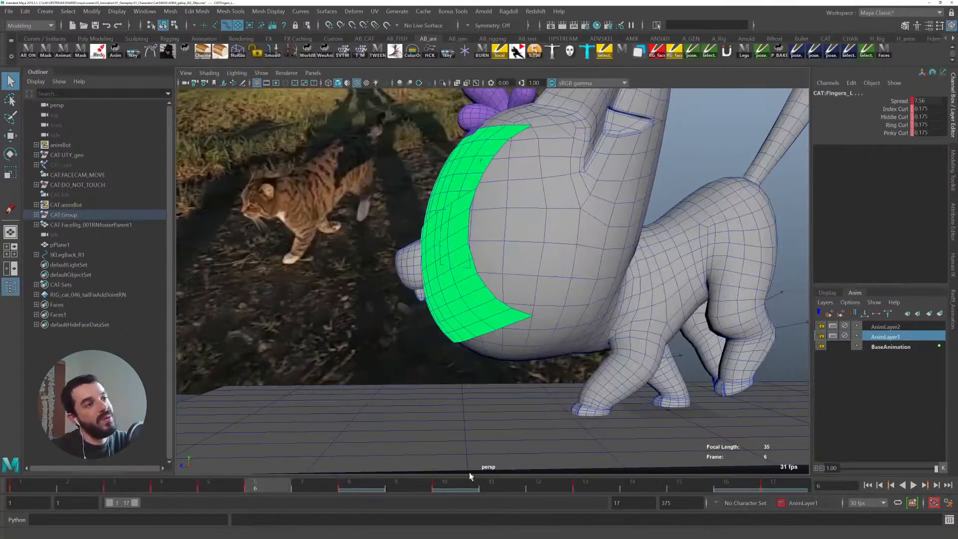
- On frame 9, rotate the left front IK leg control to about 64 degrees in X
left_click_drag(308, 487, 397, 481)
key("w")
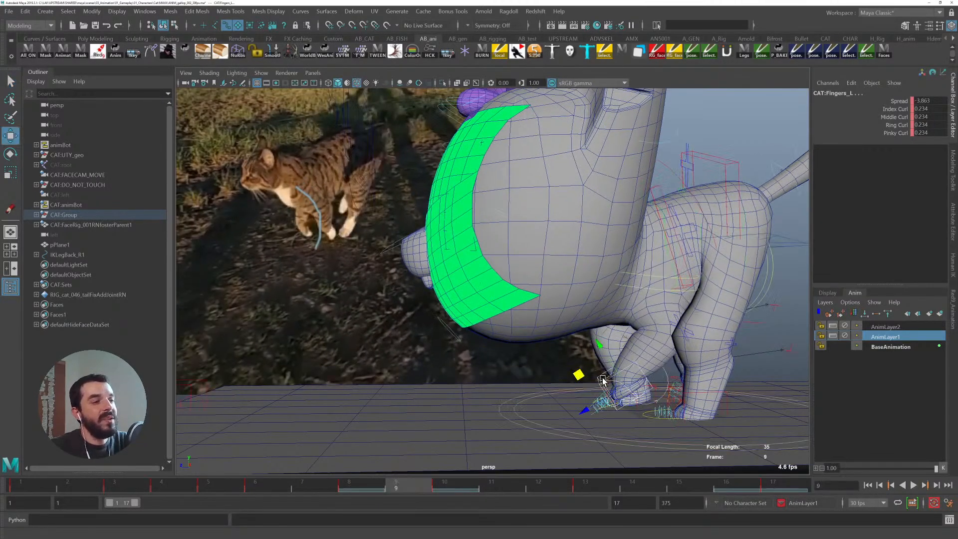
left_click(597, 381)
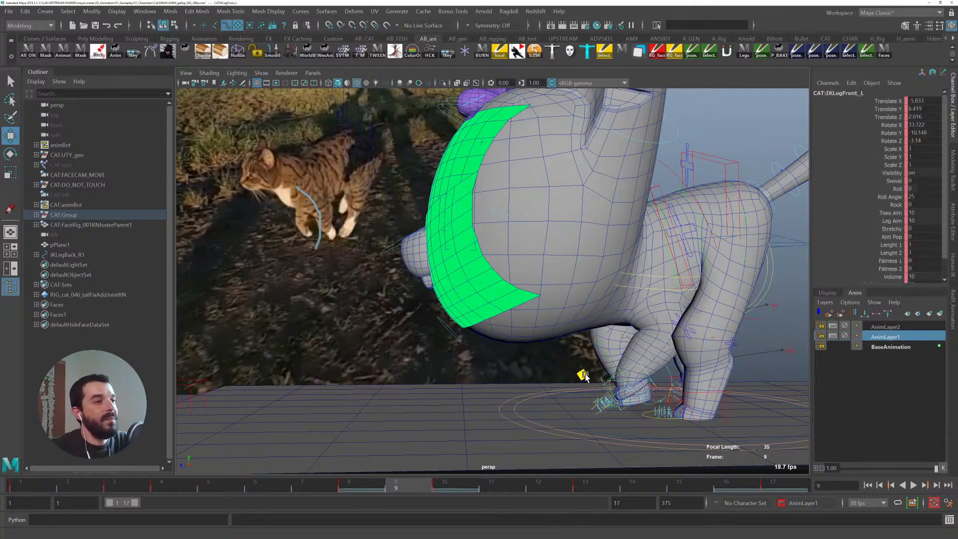
key("e")
left_click_drag(608, 363, 741, 322)
key("q")
- Step back and forth through the neighbouring keys to review the left front leg
key("alt+comma")
key("alt+period")
key("alt+period")
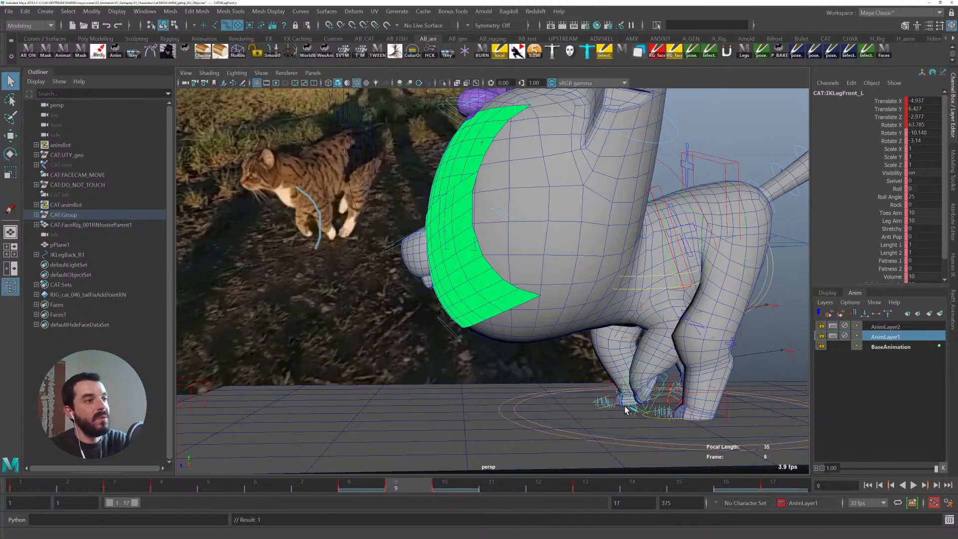
key("alt+comma")
key("alt+comma")
key("alt+period")
key("comma")
key("comma")
key("period")
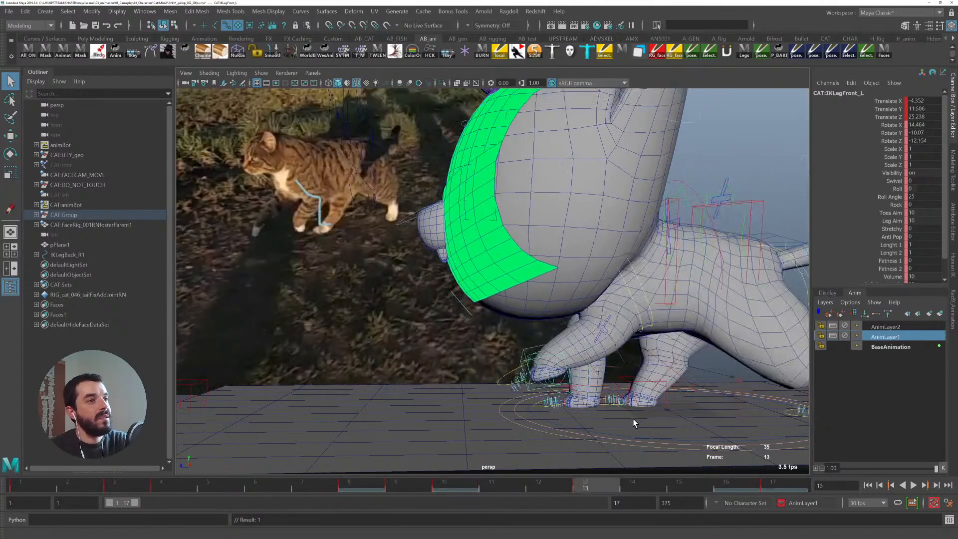
- Orbit to the cat's right side, select the right front leg control and play back the cycle
left_click_drag(719, 369, 408, 420, "alt")
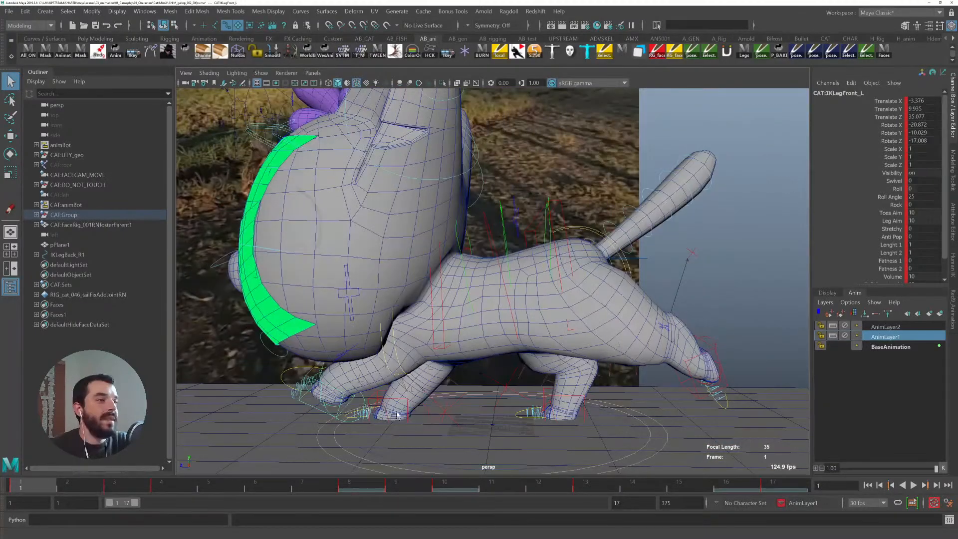
left_click(384, 397)
left_click(395, 399)
middle_click_drag(432, 426, 658, 430, "alt")
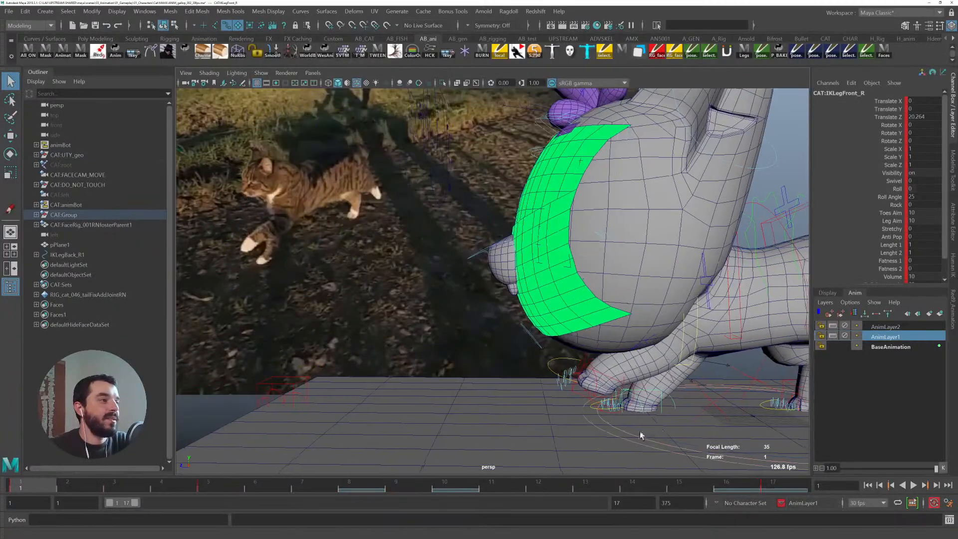
left_click_drag(65, 489, 208, 477)
left_click_drag(449, 399, 474, 394, "alt")
key("alt+v")
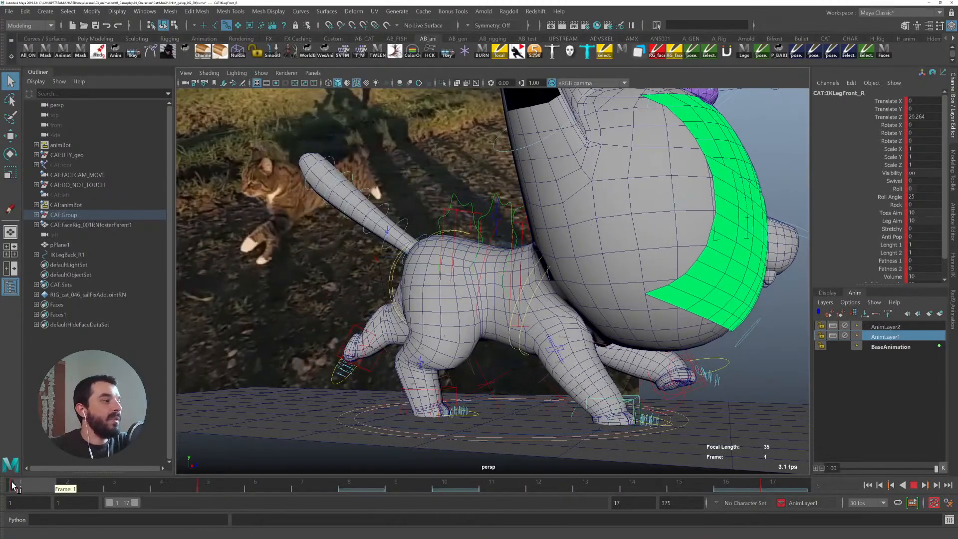
- Select the right scapula control early in the cycle and move it upward and toward the tail
left_click(112, 484)
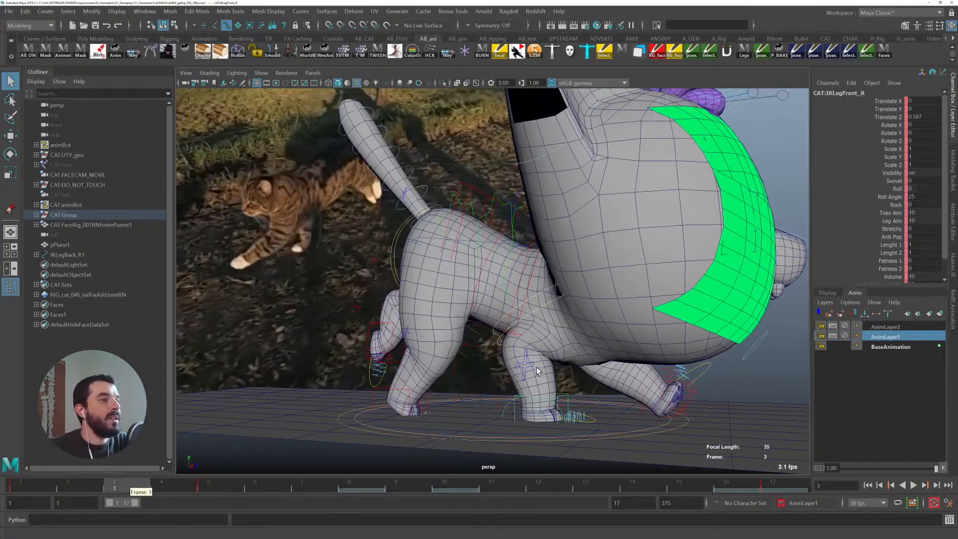
left_click(542, 292)
key("w")
left_click_drag(547, 324, 602, 294, "alt")
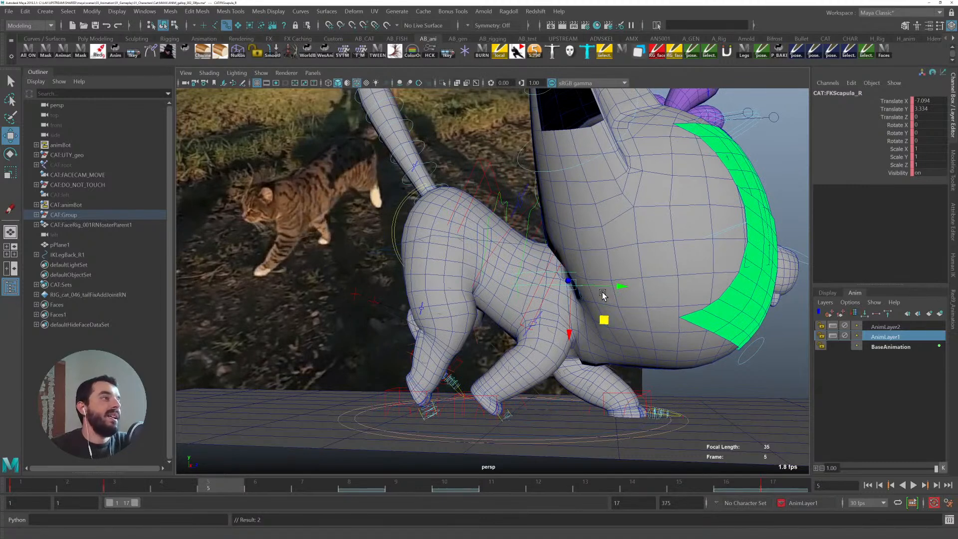
- Go to frame 4, nudge the right scapula, undo that move and return to frame 5
key("alt+comma")
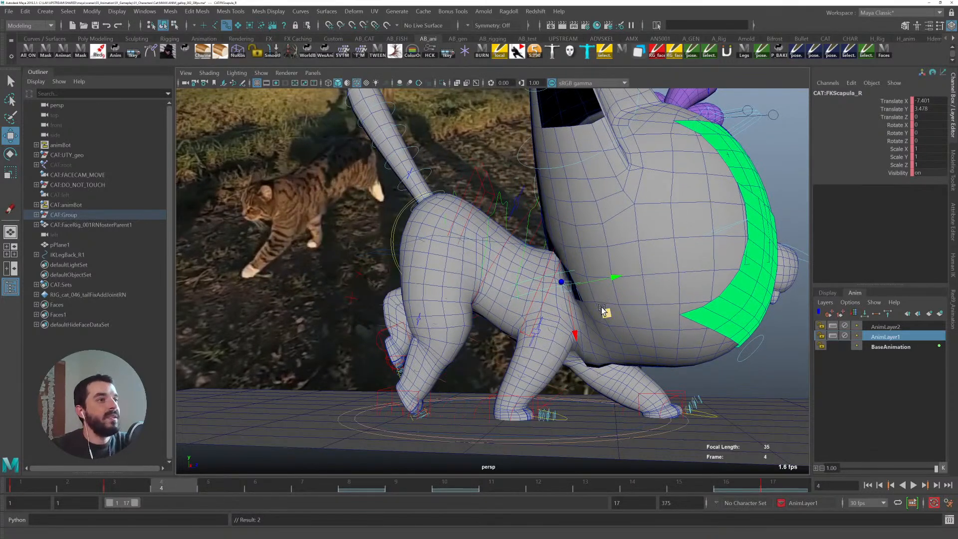
left_click_drag(605, 313, 601, 317)
key("ctrl+z")
left_click(209, 487)
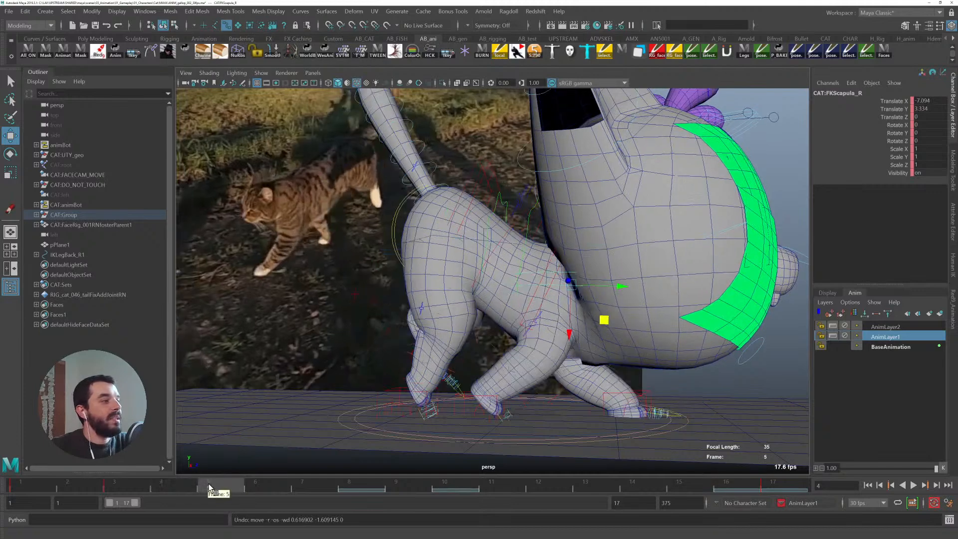
- Play back to frame 5 and move the right scapula control down and back toward the tail
key("alt+v")
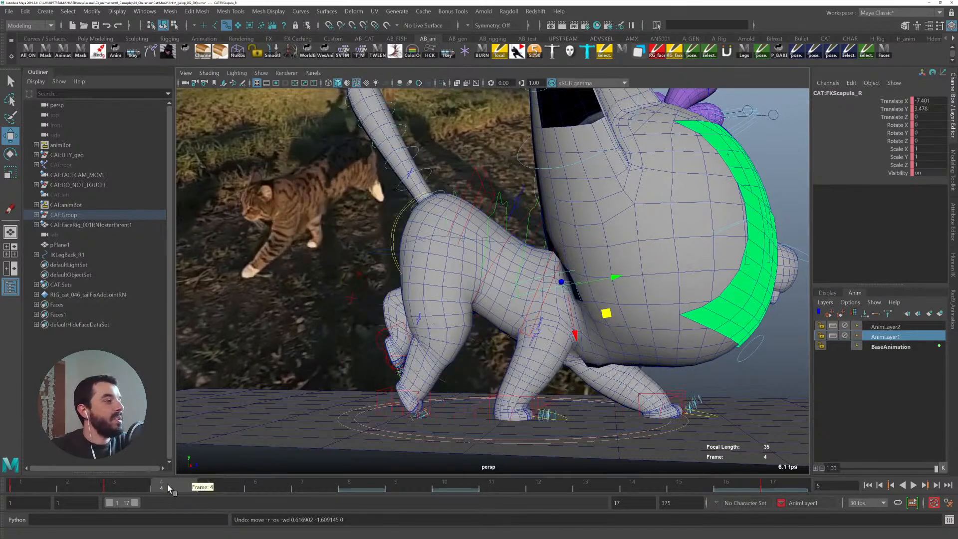
key("alt+v")
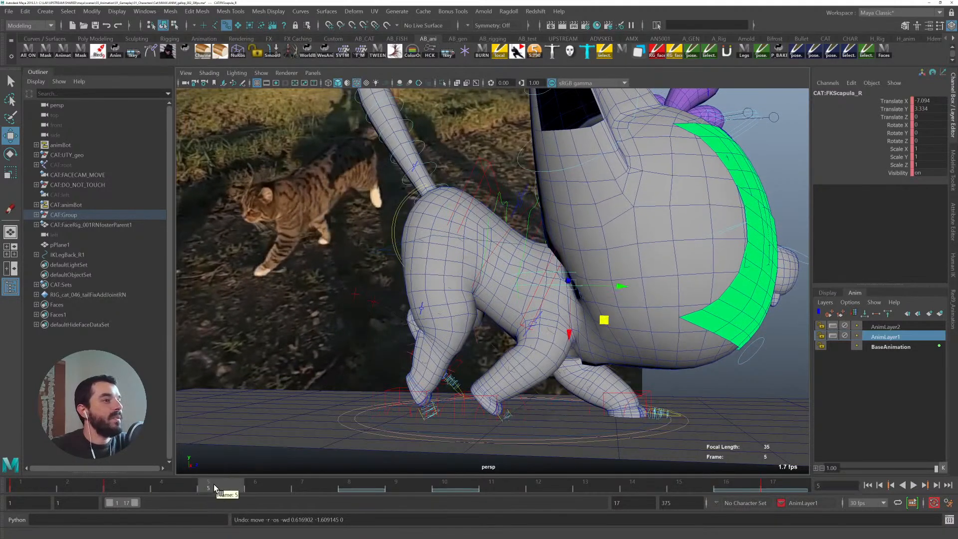
left_click_drag(614, 317, 574, 329)
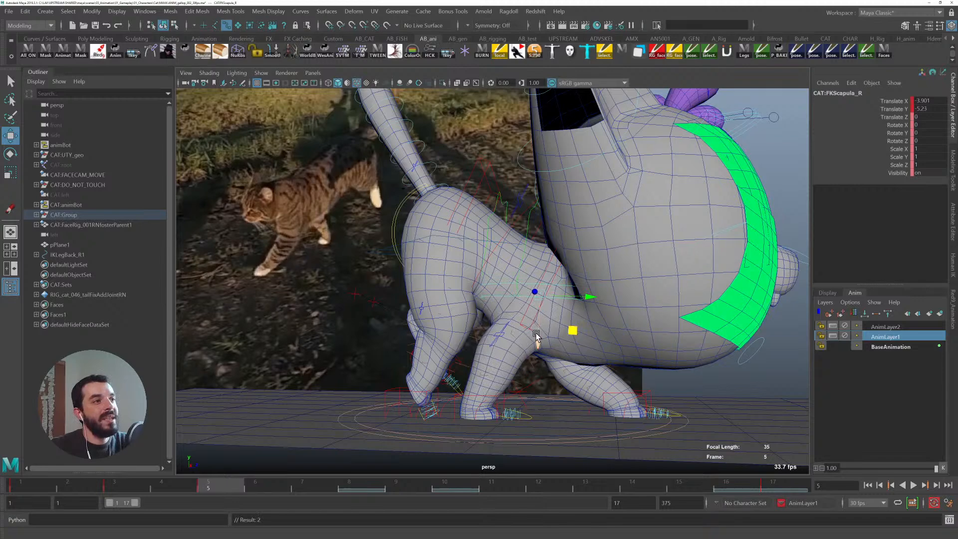
- Switch the viewport to textured display and orbit around the cat's front legs to review the pose during playback
key("6")
left_click_drag(533, 278, 547, 300, "alt")
mouse_move(578, 355)
left_mouse_down()
mouse_move(560, 343)
mouse_move(577, 355)
mouse_move(548, 371)
left_mouse_up()
middle_click_drag(531, 363, 472, 348, "alt")
right_click_drag(472, 348, 520, 367, "alt")
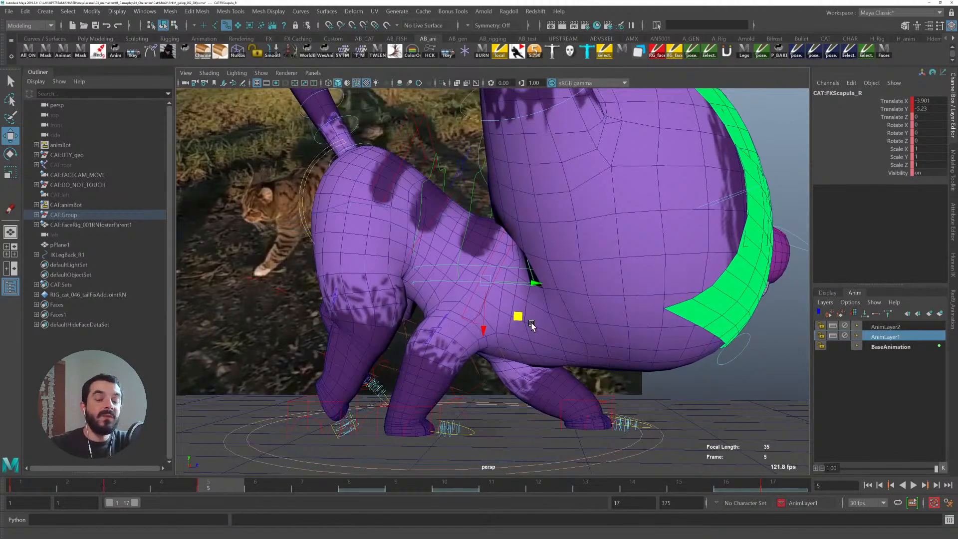
left_click_drag(524, 293, 606, 256, "alt")
middle_click_drag(595, 283, 518, 293, "alt")
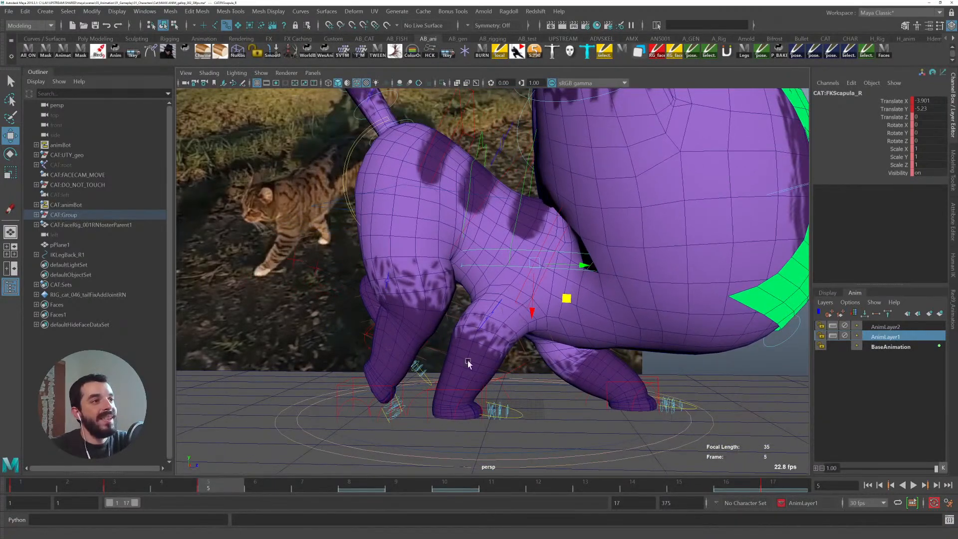
key("alt+v")
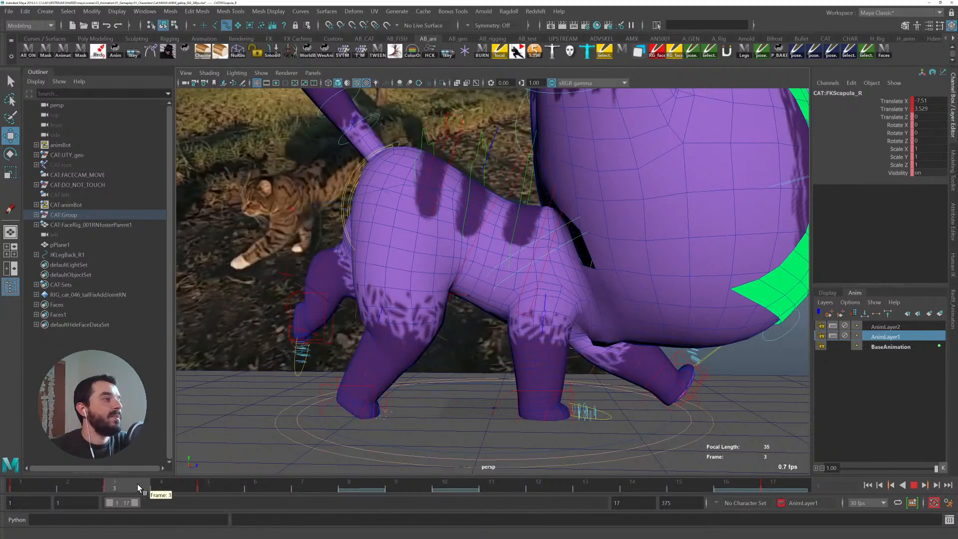
- Go to frame 7 and select the middle spine control
left_click_drag(230, 490, 302, 483)
key("q")
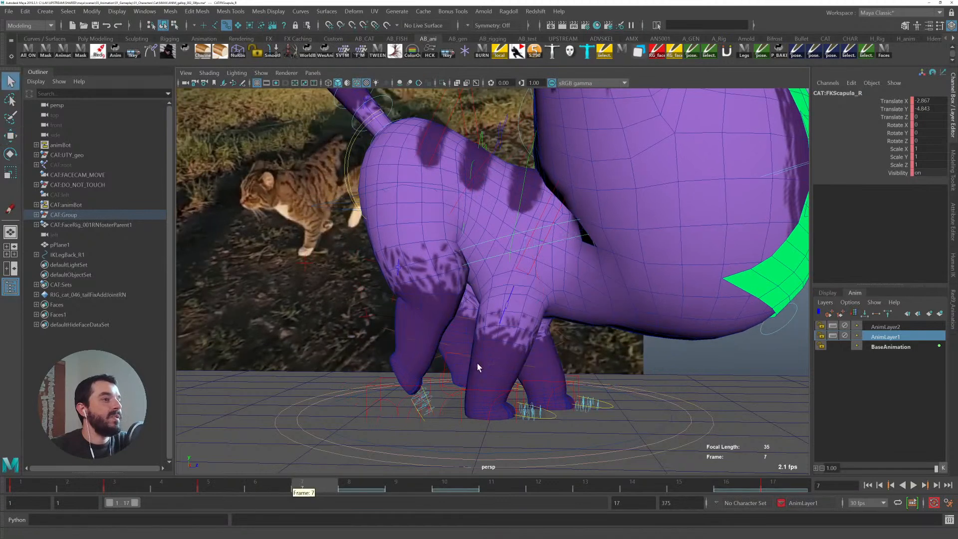
left_click(480, 390)
key("w")
left_click_drag(522, 379, 525, 272)
key("e")
key("w")
key("q")
left_click(534, 260)
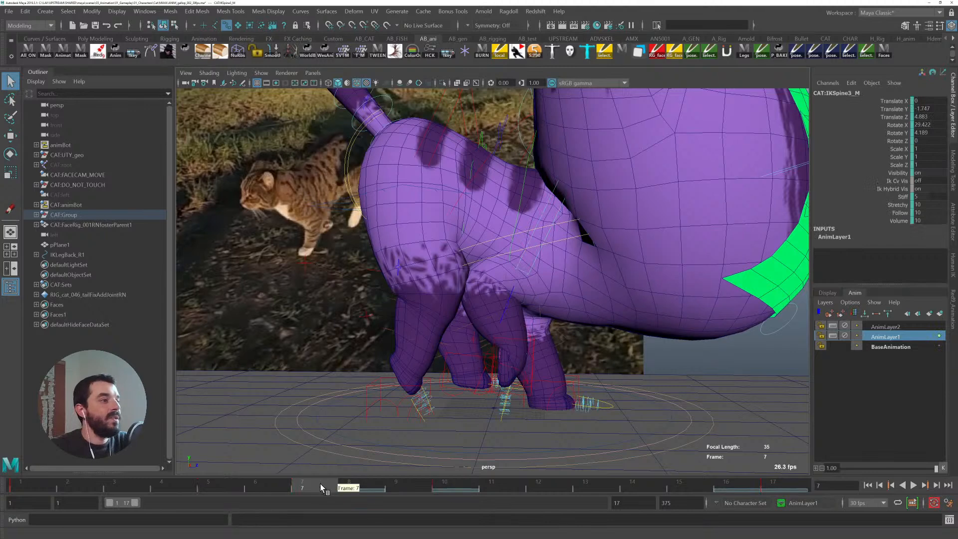
- Try moving the right scapula control at frame 10, then undo those changes
left_click_drag(302, 486, 74, 476)
left_click(501, 307)
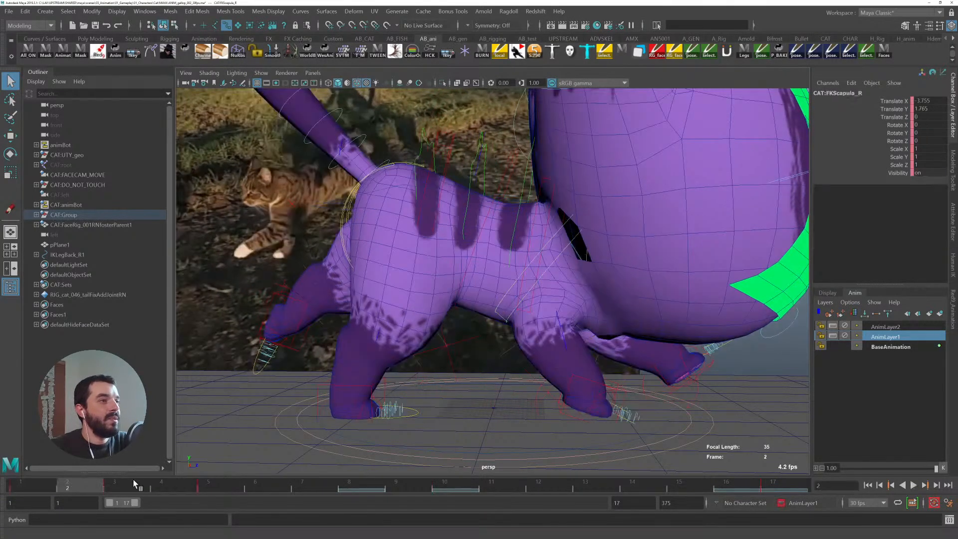
key("alt+v")
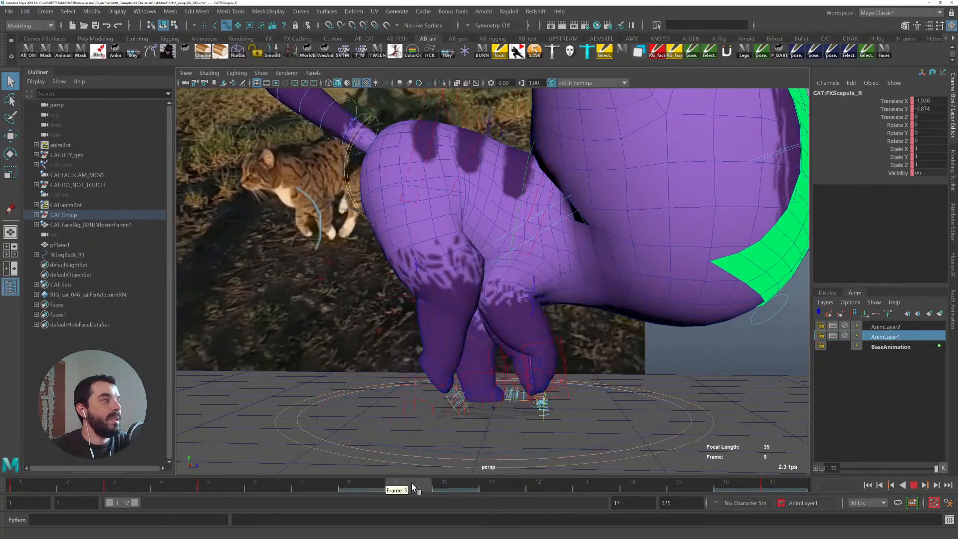
left_click(445, 492)
key("w")
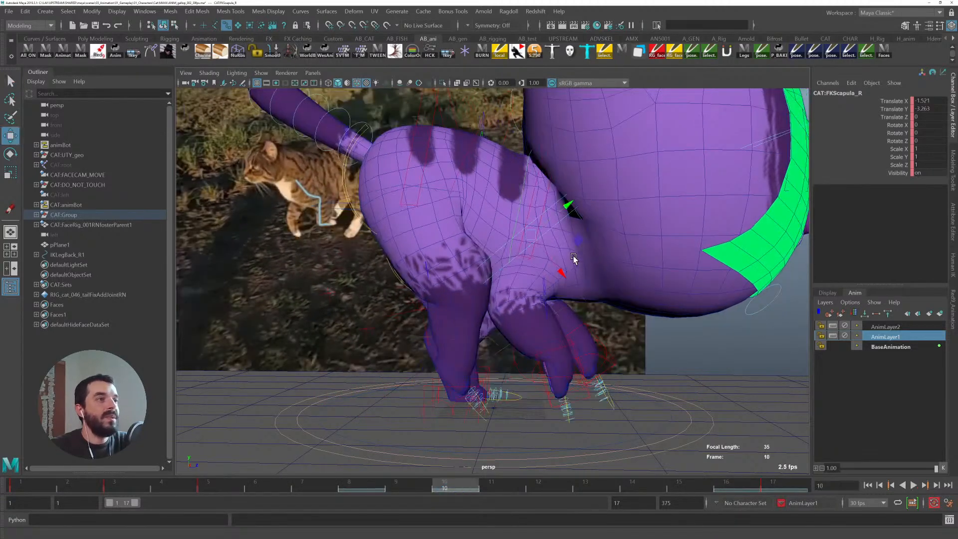
middle_click_drag(578, 241, 594, 240)
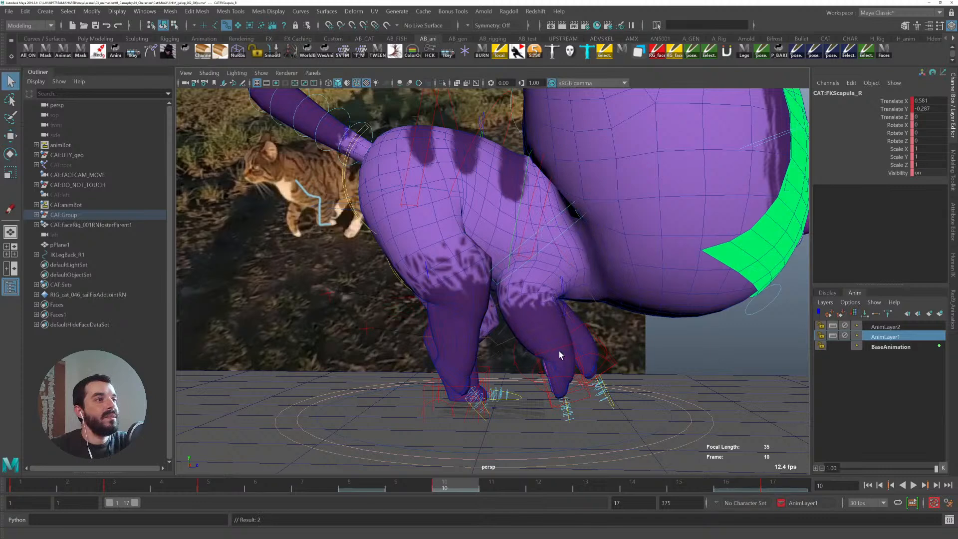
left_click(543, 356)
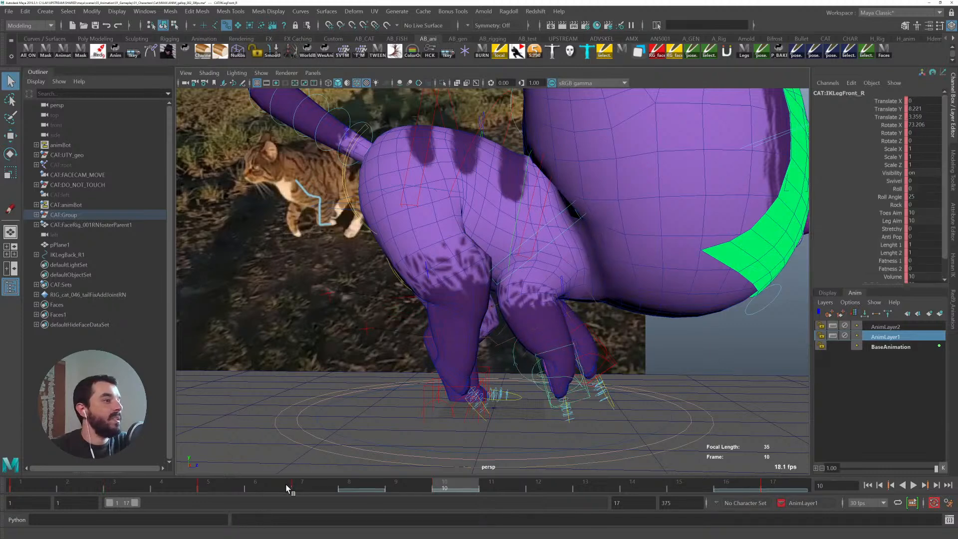
left_click_drag(292, 485, 205, 489)
key("ctrl+z")
key("ctrl+z")
key("ctrl+z")
key("ctrl+z")
key("ctrl+z")
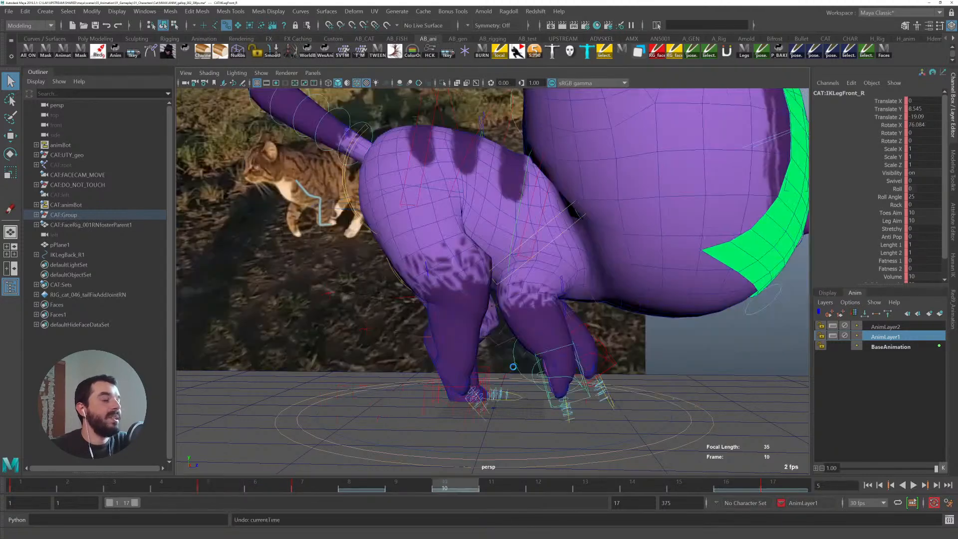
key("ctrl+z")
key("ctrl+z")
key("ctrl+z")
key("ctrl+z")
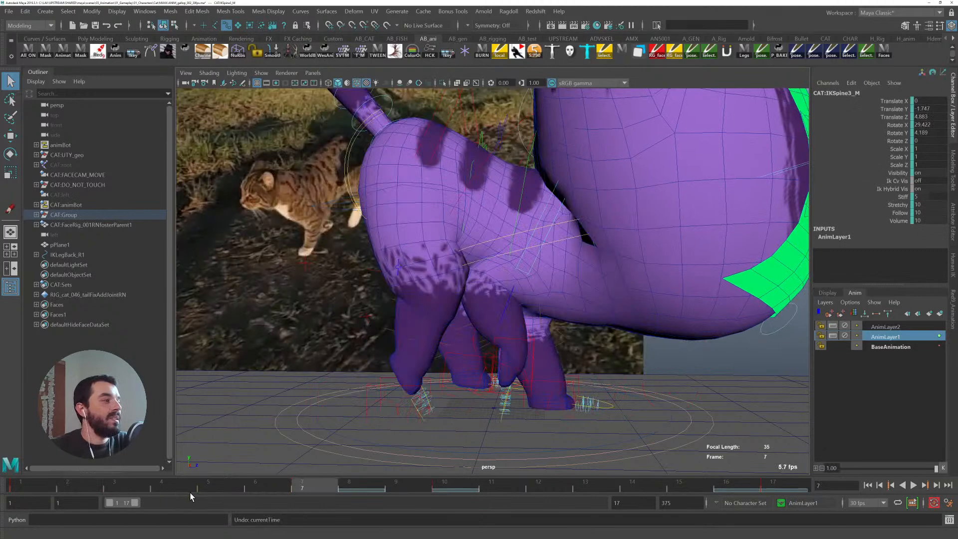
- Set a key on the right front leg control at frame 5
left_click_drag(237, 489, 215, 489)
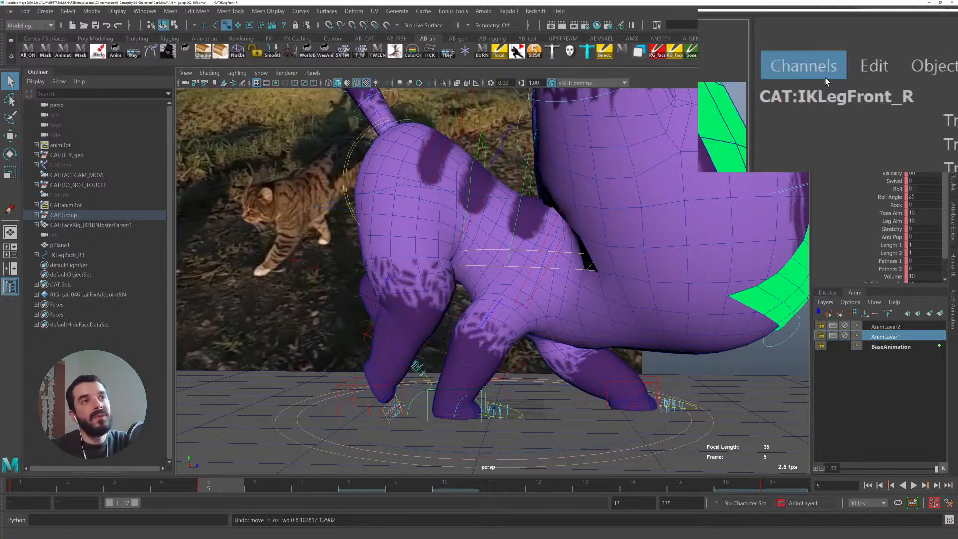
left_click(852, 83)
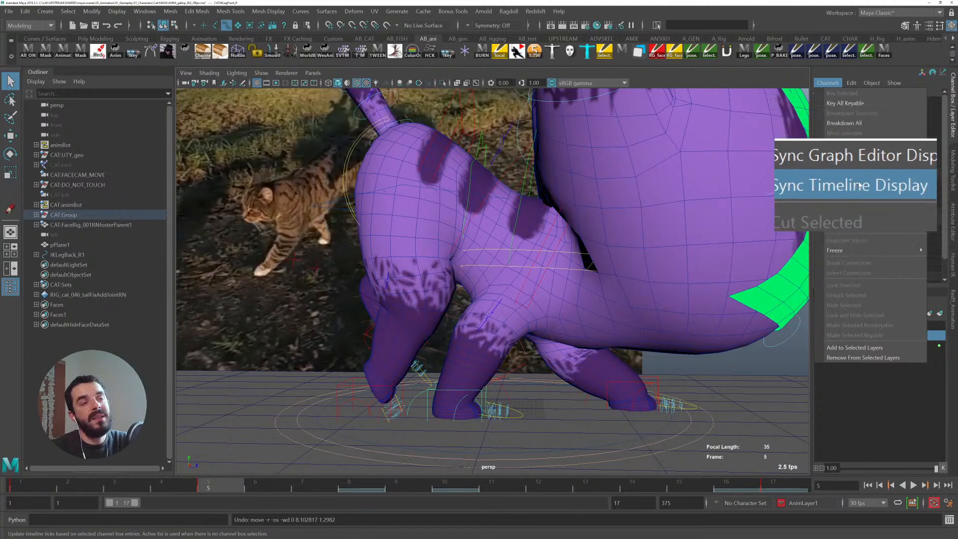
key("Escape")
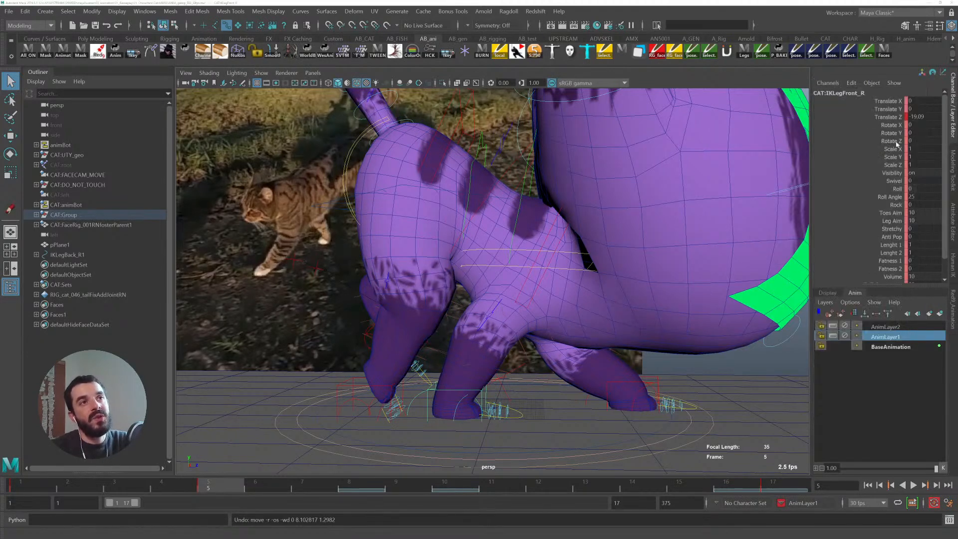
key("s")
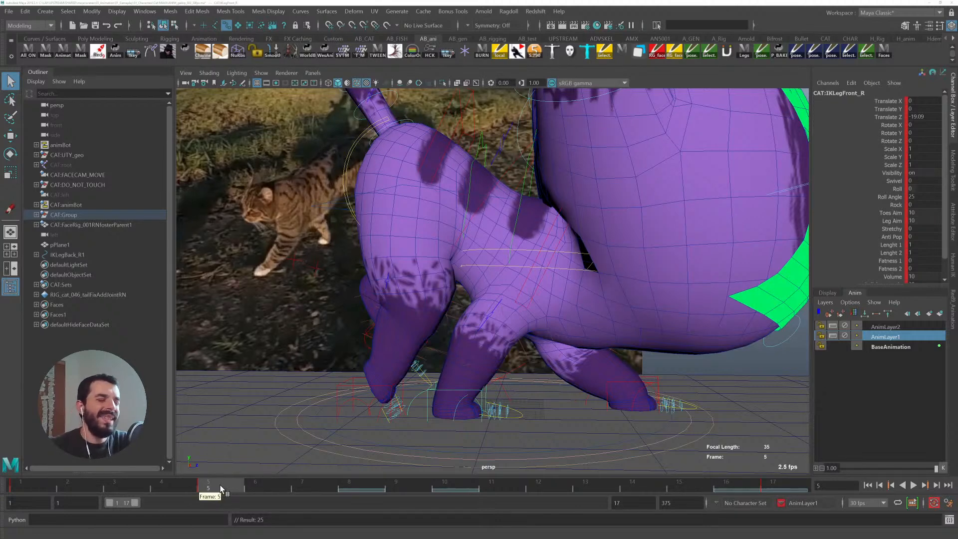
- At frame 7, move the right front leg control forward toward the head
key("alt+v")
left_click_drag(271, 502, 300, 494)
key("w")
left_click_drag(525, 375, 552, 368)
key("e")
key("w")
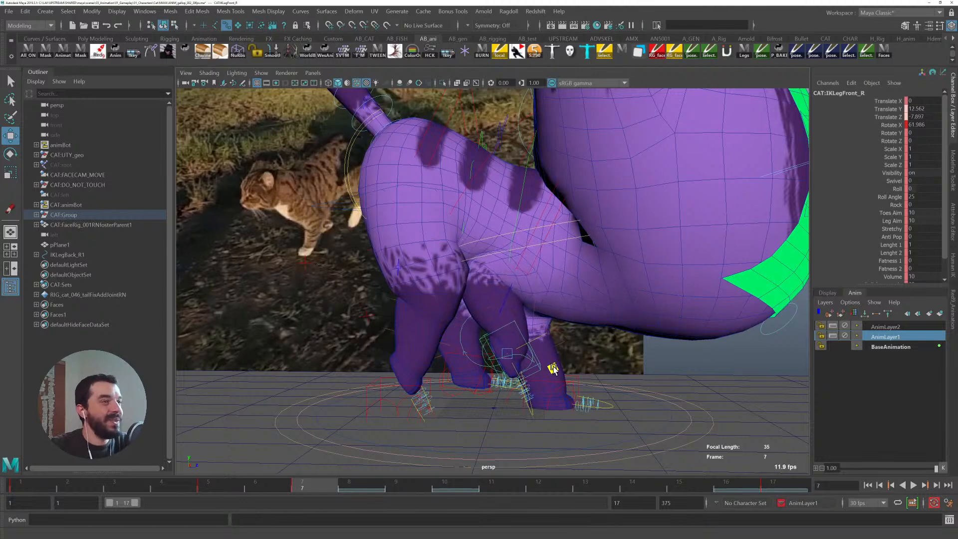
- Set the right front paw's index, middle, ring and pinky curls to 2.1 at frame 7
key("q")
left_click(523, 412)
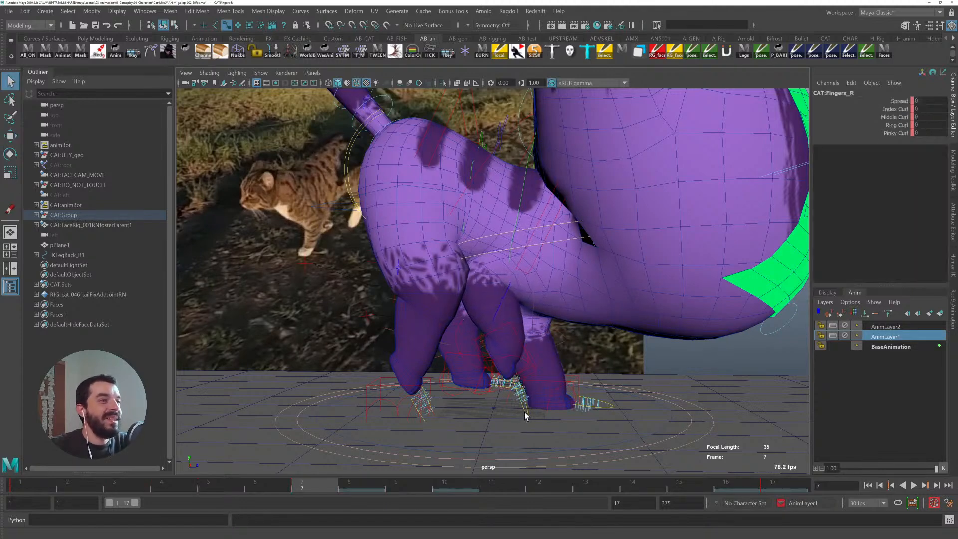
left_click_drag(892, 112, 888, 142)
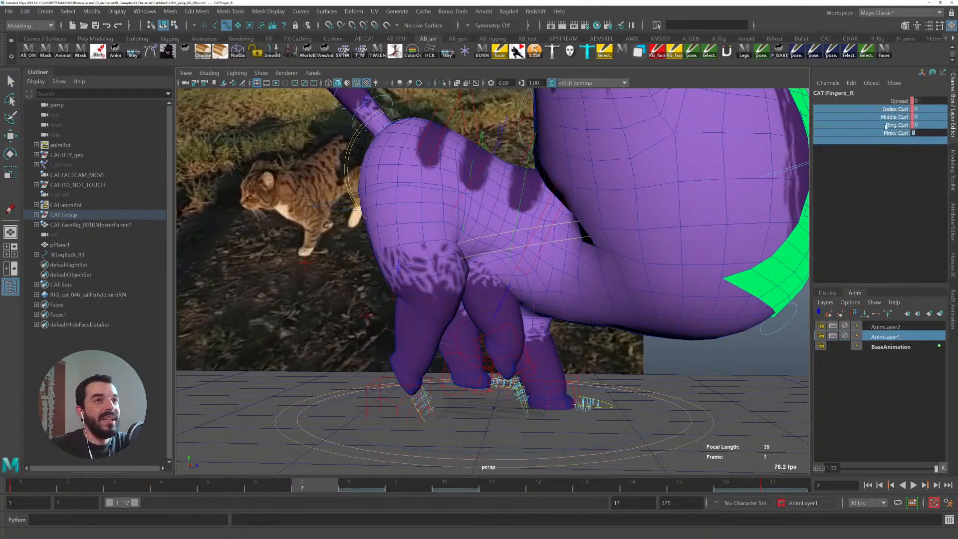
left_click(893, 102)
left_click_drag(894, 110, 895, 132)
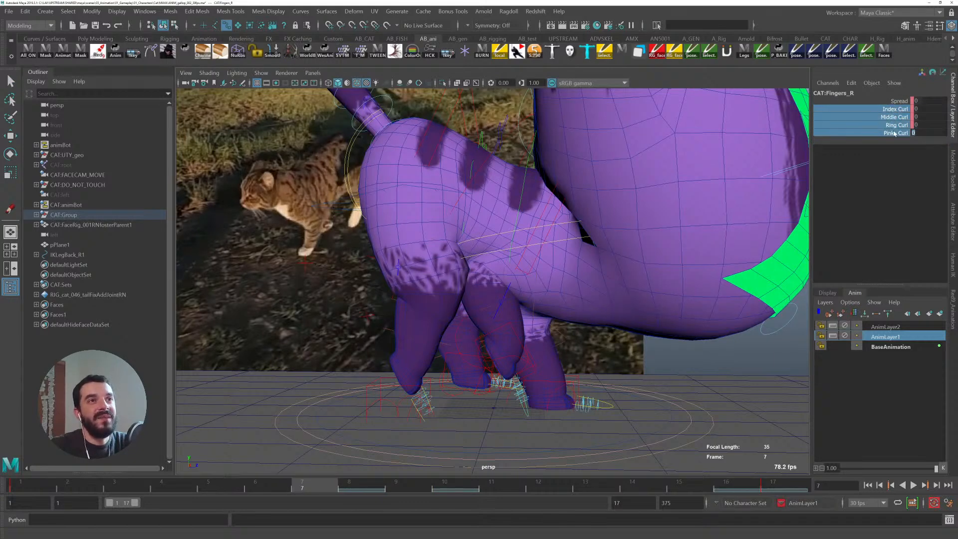
middle_click_drag(486, 275, 494, 263)
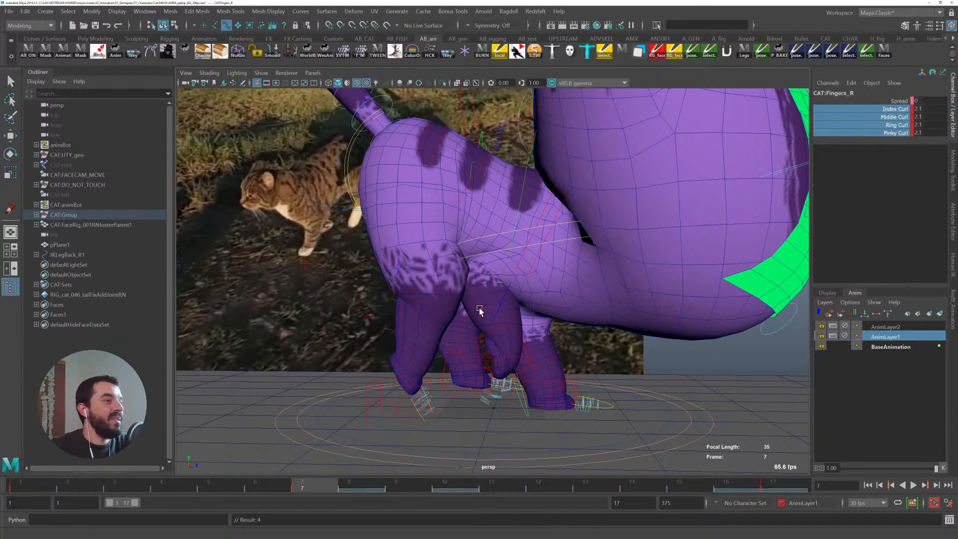
- Select the right front leg control and play back the cycle around frame 7
left_click(510, 322)
key("w")
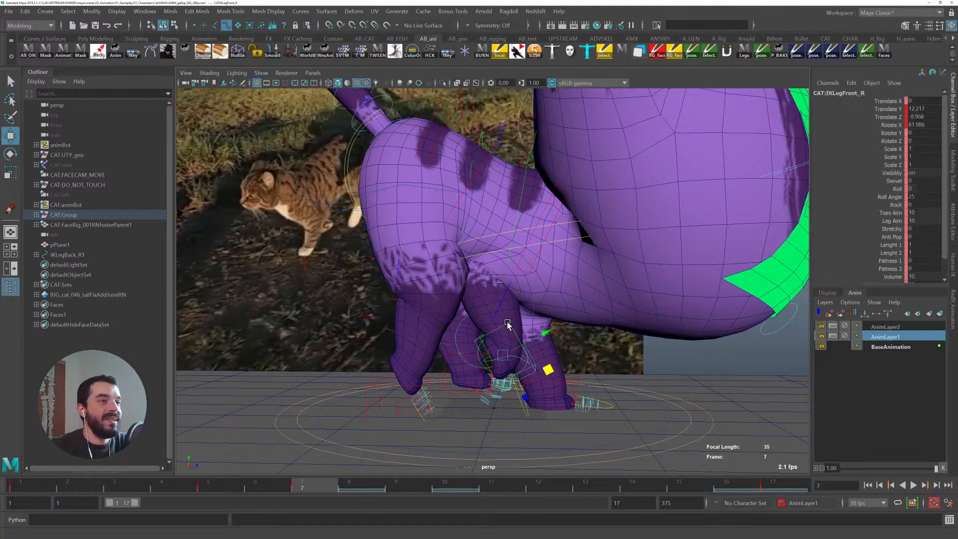
left_click_drag(212, 487, 297, 498)
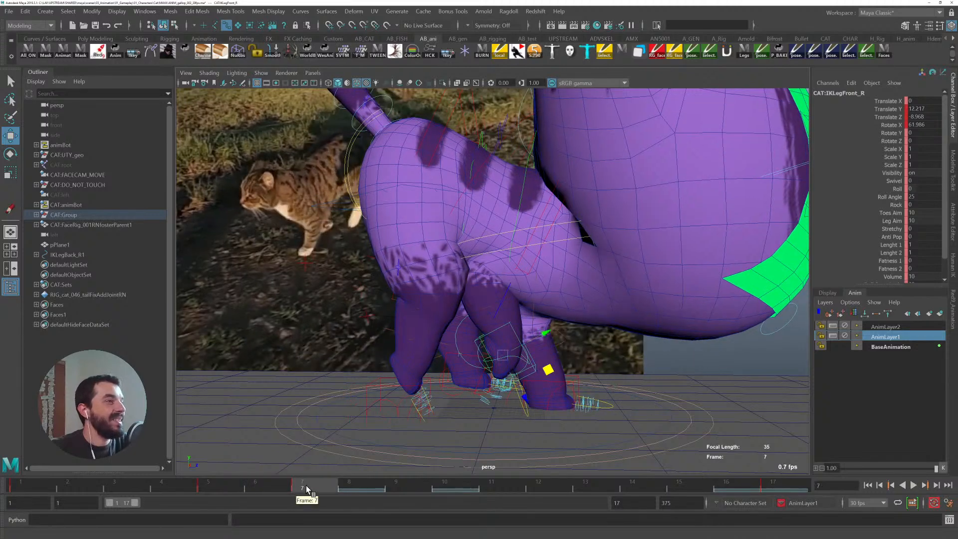
key("alt+v")
key("alt+v")
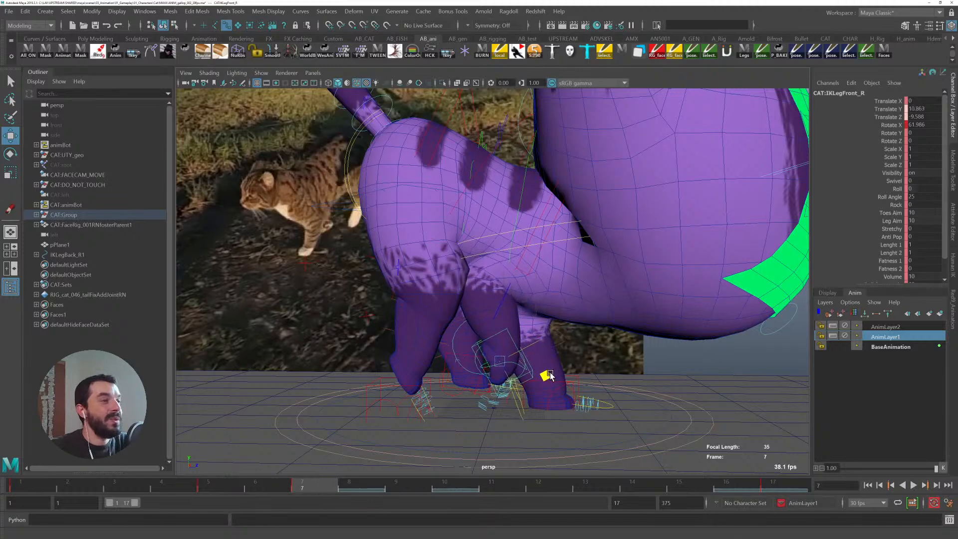
- Rotate the right front leg control at frame 6 to tilt the paw
left_click(212, 491)
left_click(255, 489)
key("e")
left_click_drag(525, 381, 510, 400)
key("w")
key("alt+v")
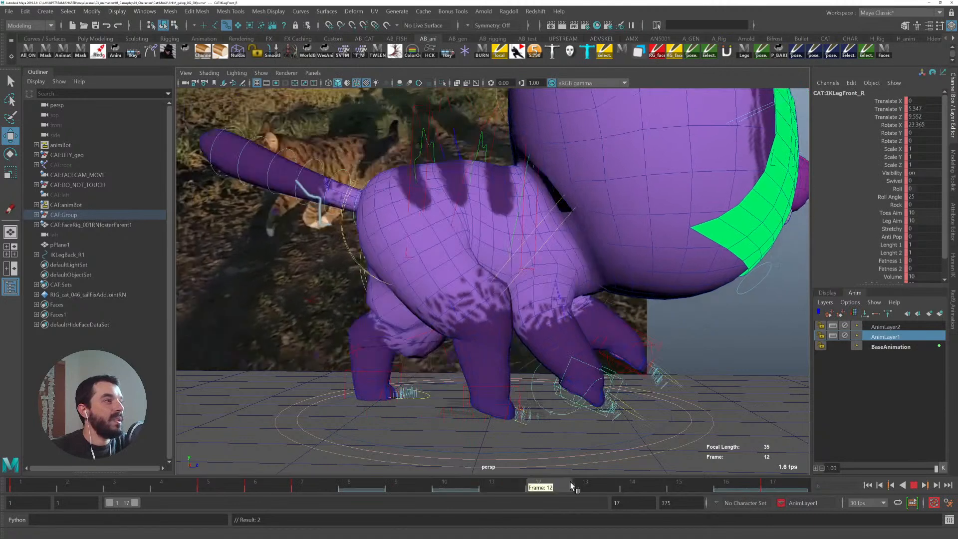
- At frame 12, move the right front leg control forward and raise it higher off the ground
left_click(556, 481)
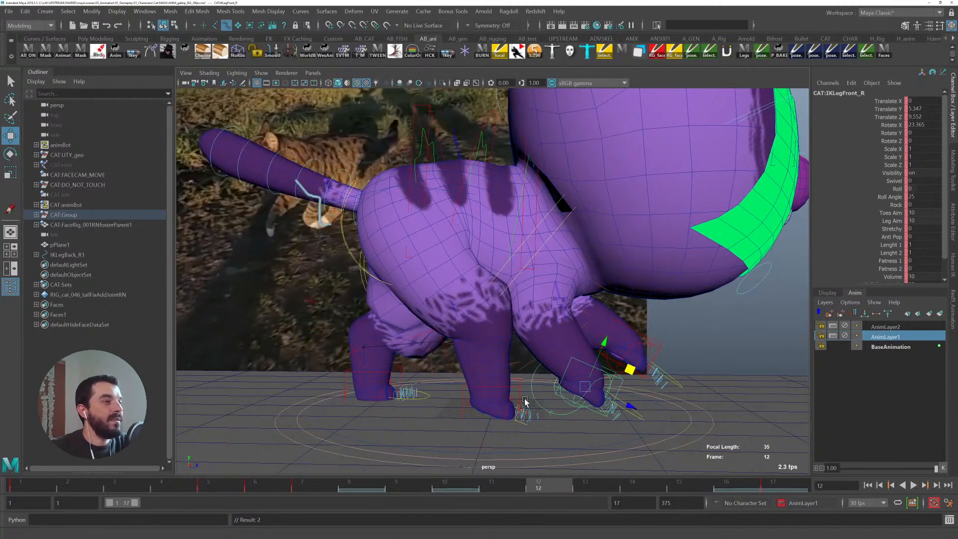
left_click_drag(625, 368, 649, 360)
key("e")
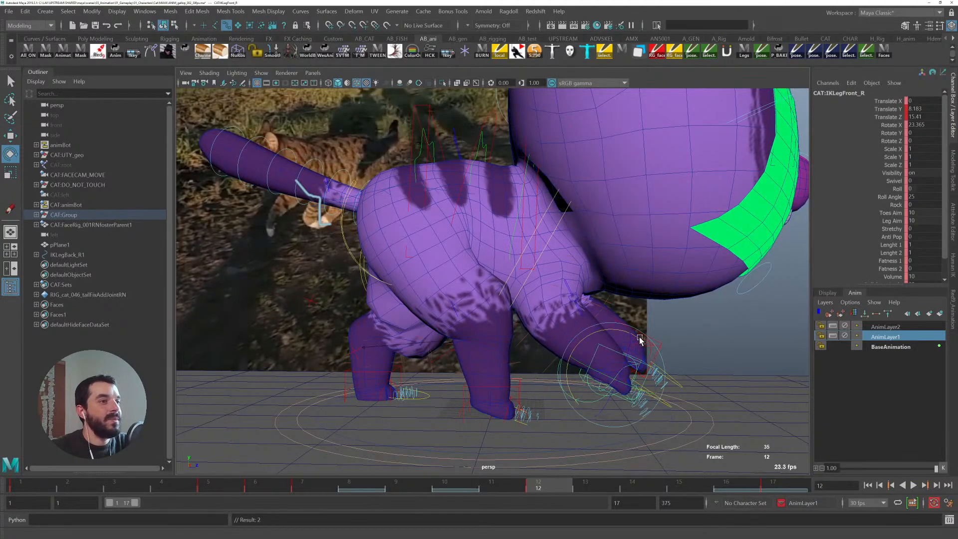
left_click_drag(345, 261, 550, 317, "alt")
middle_click_drag(706, 345, 674, 350, "alt")
right_click_drag(584, 320, 632, 350, "alt")
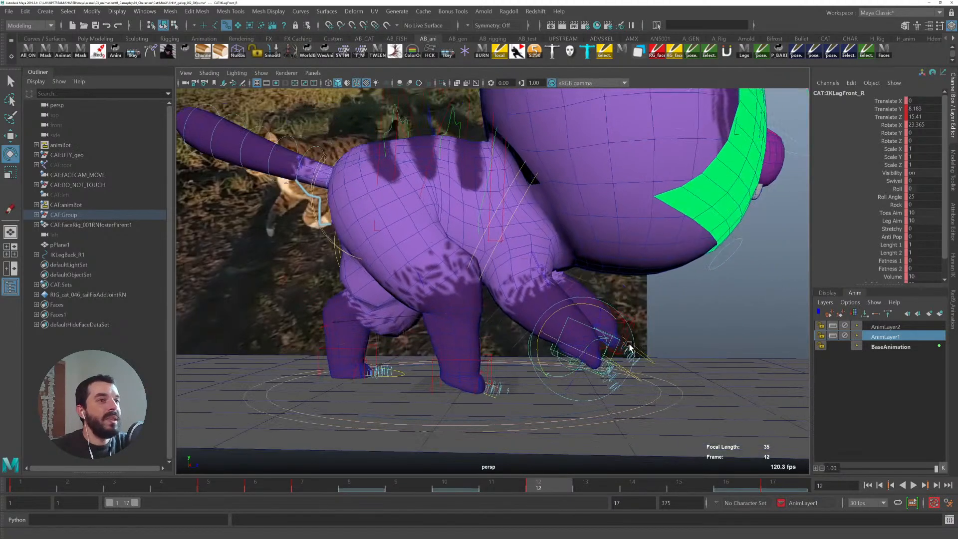
key("w")
left_click_drag(626, 332, 689, 292)
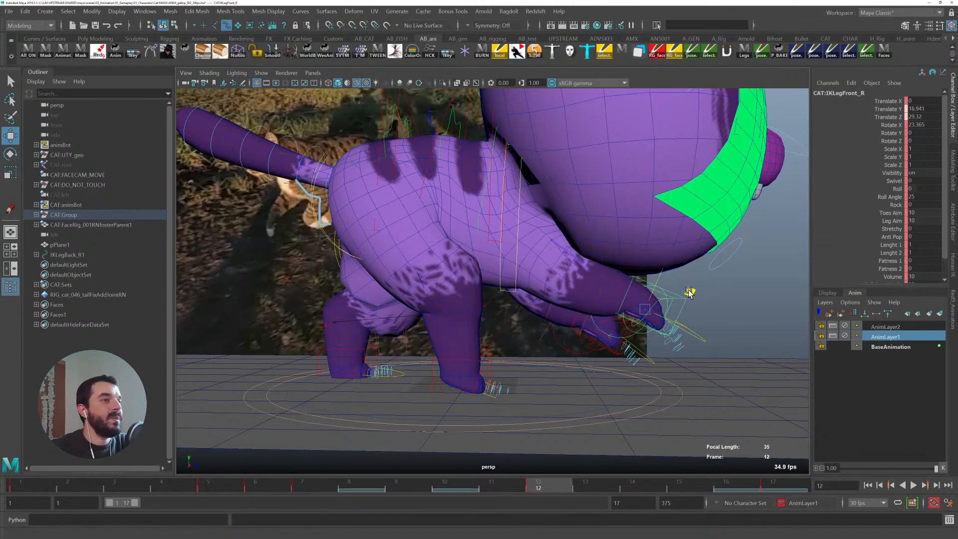
- At frame 13, select the left front leg control and move it lower and back
left_click_drag(534, 325, 531, 345, "alt")
left_click_drag(569, 315, 682, 371, "alt")
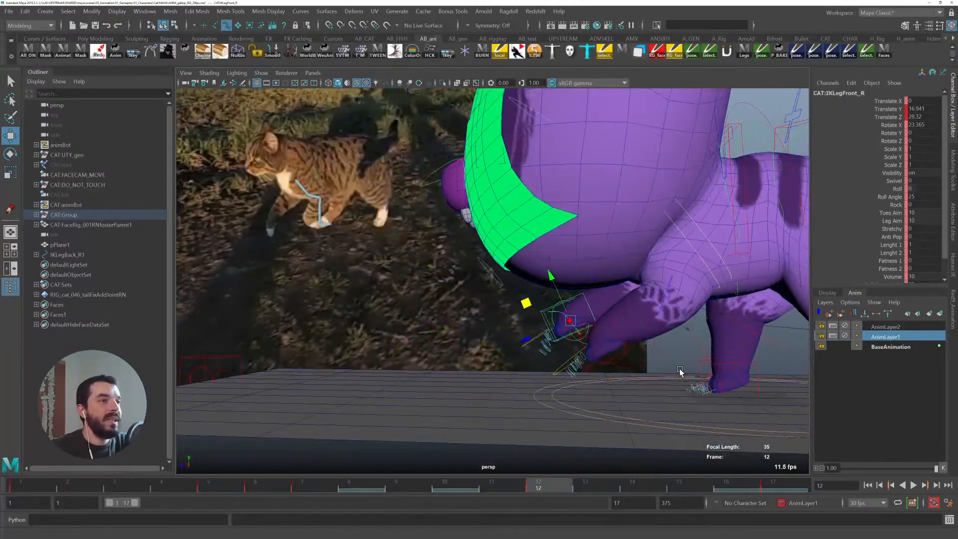
left_click(609, 321)
left_click(578, 488)
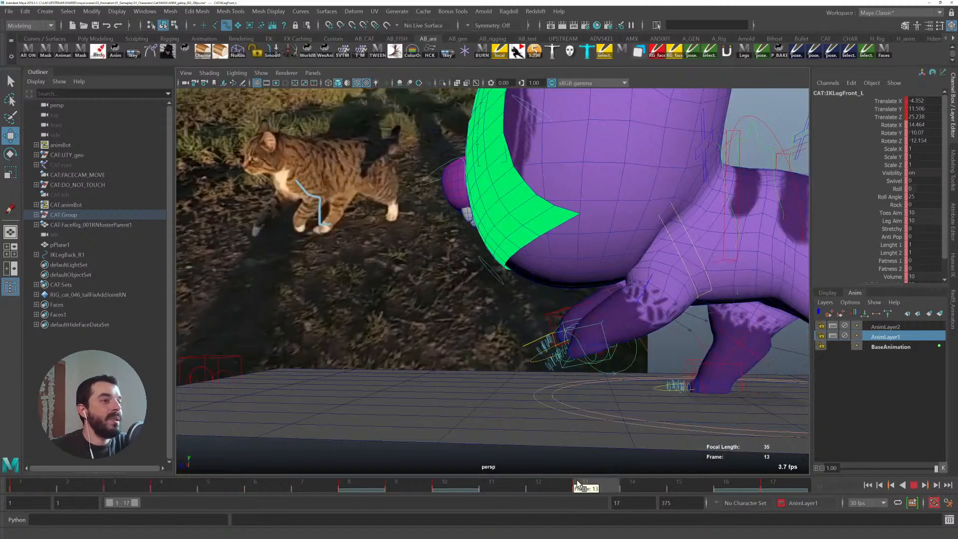
left_click_drag(578, 361, 557, 379, "alt")
left_click_drag(509, 334, 533, 346)
left_click_drag(534, 348, 657, 355, "alt")
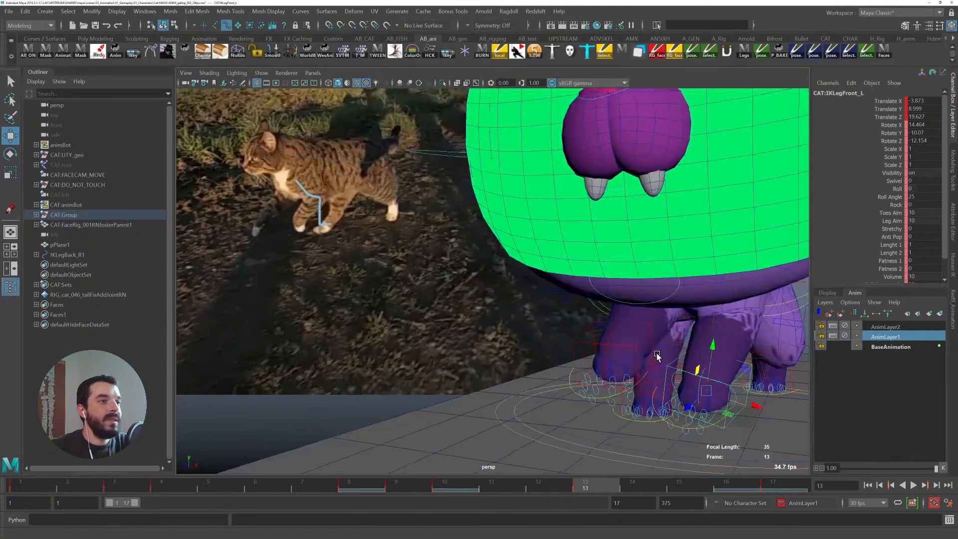
- Select the right front leg control and adjust its position and rotation at frames 13 and 12 to shape the forward step
left_click(572, 343)
left_click_drag(572, 343, 547, 351, "alt")
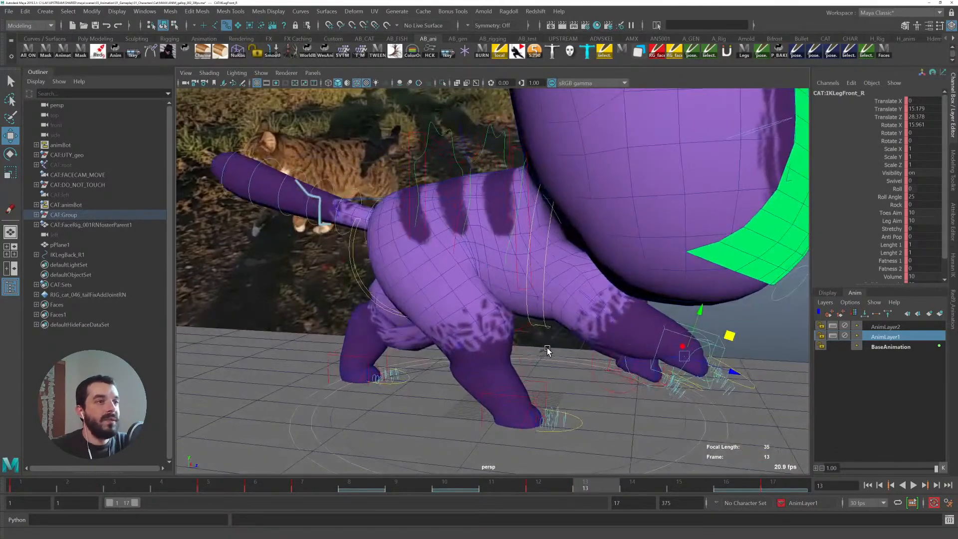
left_click(537, 488)
left_click_drag(736, 333, 710, 300)
key("e")
left_click_drag(718, 368, 632, 373, "alt")
key("alt+v")
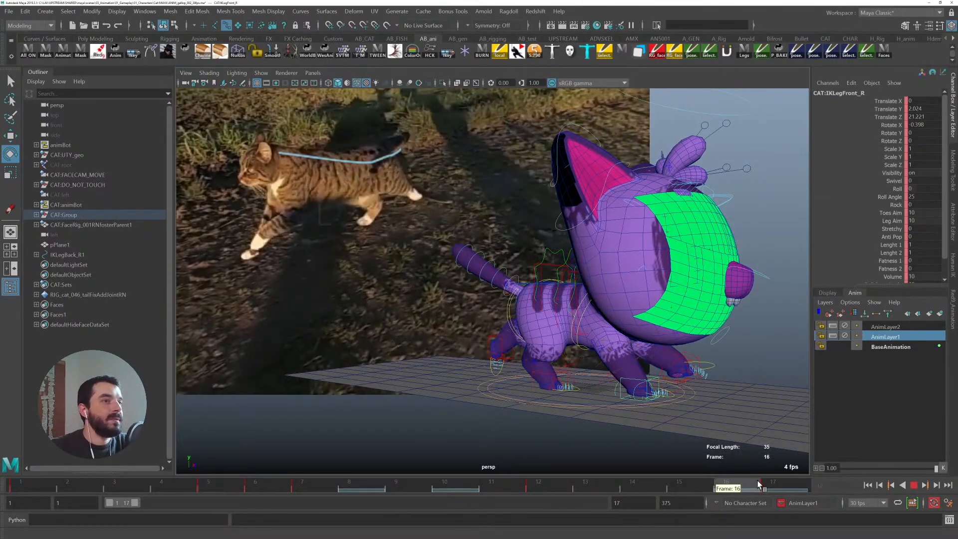
- Scrub between frames 12 and 13 to review the right front leg's pose against the reference
left_click_drag(736, 479, 614, 465)
right_click_drag(613, 465, 577, 359, "alt")
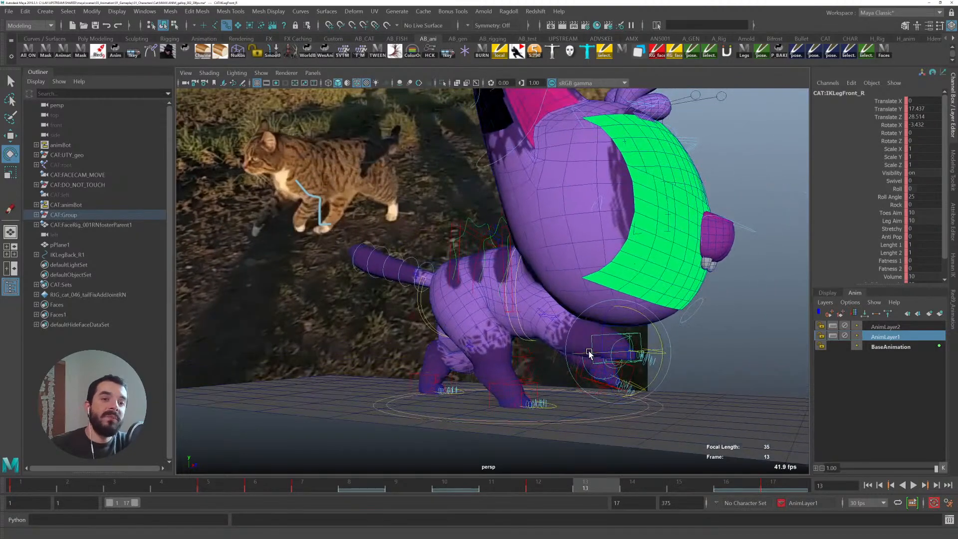
left_click(539, 488)
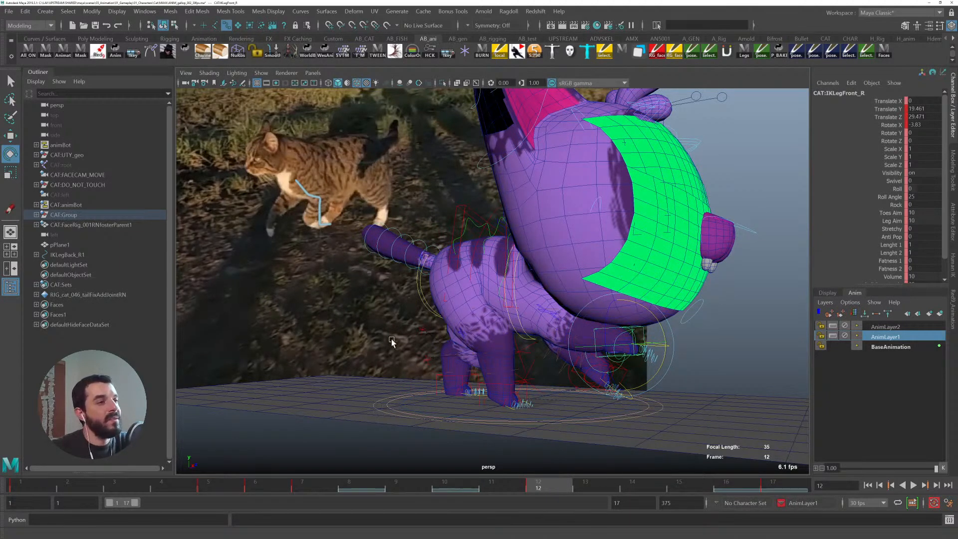
right_click_drag(473, 310, 626, 354, "alt")
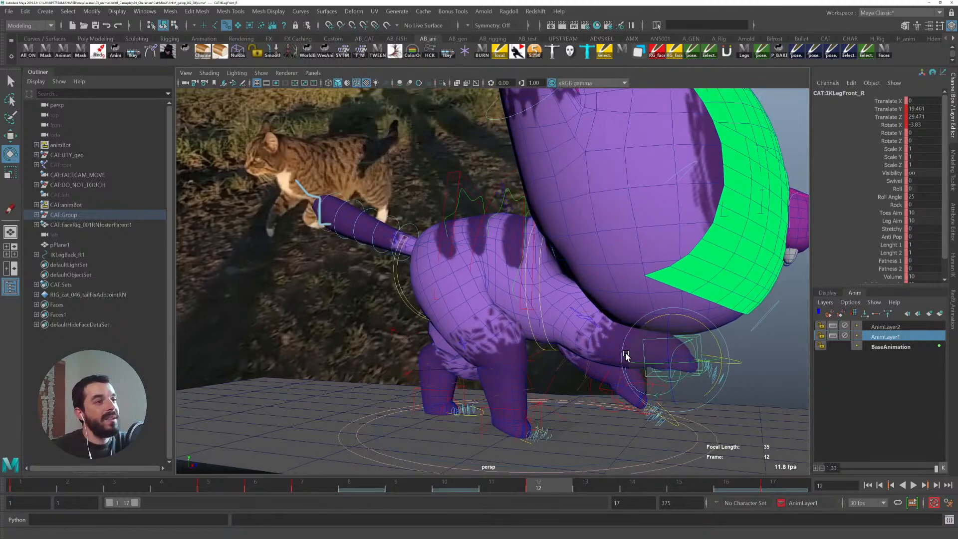
mouse_move(628, 357)
middle_mouse_down("alt")
mouse_move(642, 355)
mouse_move(666, 377)
middle_mouse_up("alt")
left_click_drag(638, 398, 488, 360, "alt")
left_click_drag(561, 491, 596, 461)
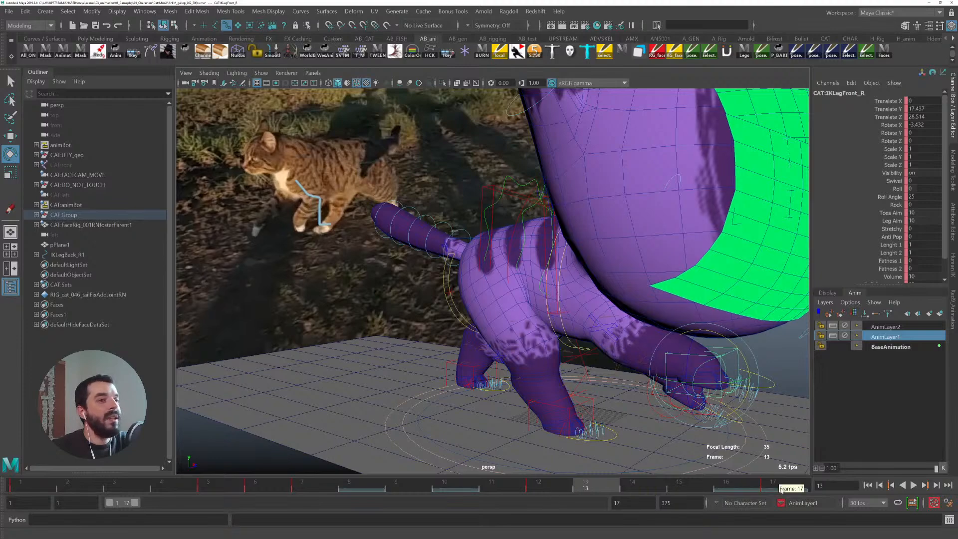
left_click_drag(562, 491, 542, 474)
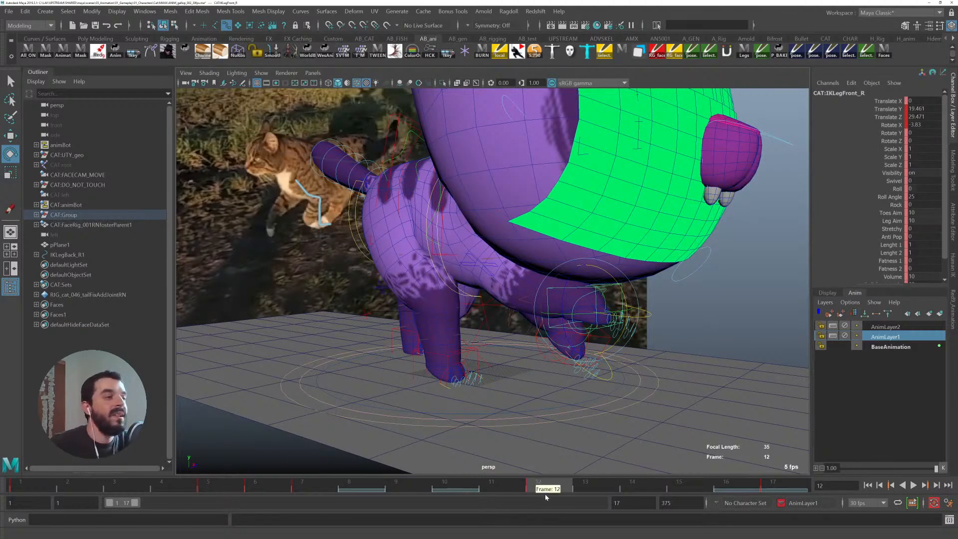
mouse_move(556, 487)
left_mouse_down()
mouse_move(664, 487)
mouse_move(563, 485)
left_mouse_up()
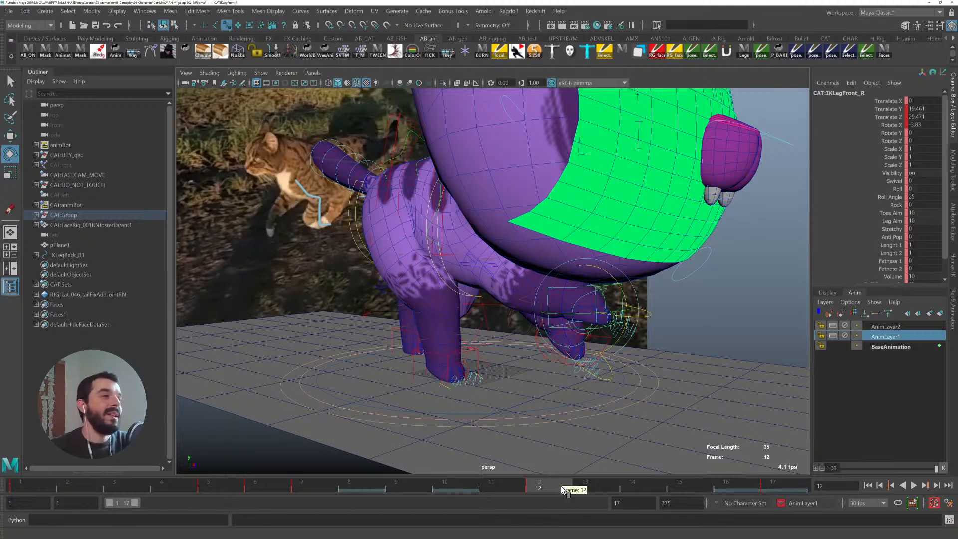
- At frame 15, move the right front leg control and rotate it to angle the paw downward
left_click_drag(557, 490, 699, 483)
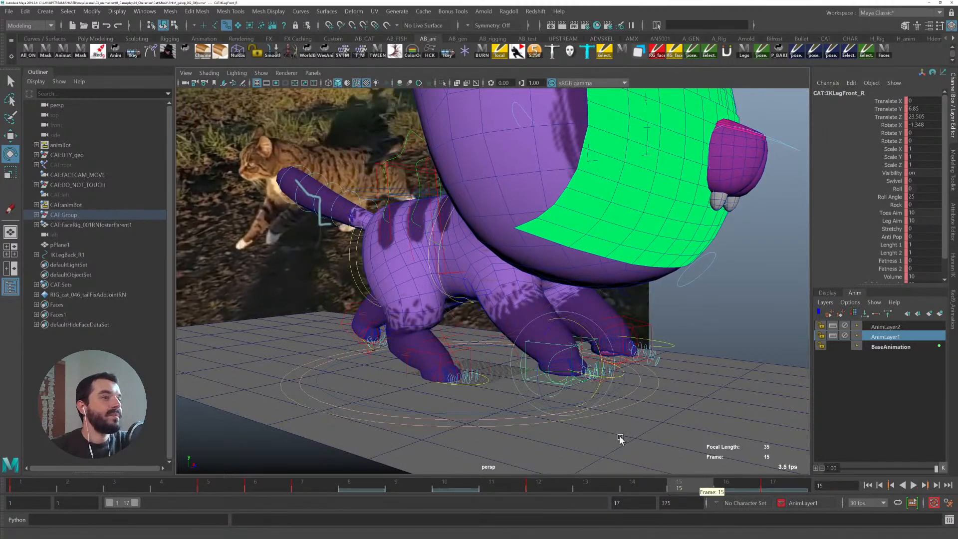
key("w")
left_click_drag(583, 431, 649, 424, "alt")
left_click(737, 483)
left_click_drag(736, 484, 679, 484)
key("e")
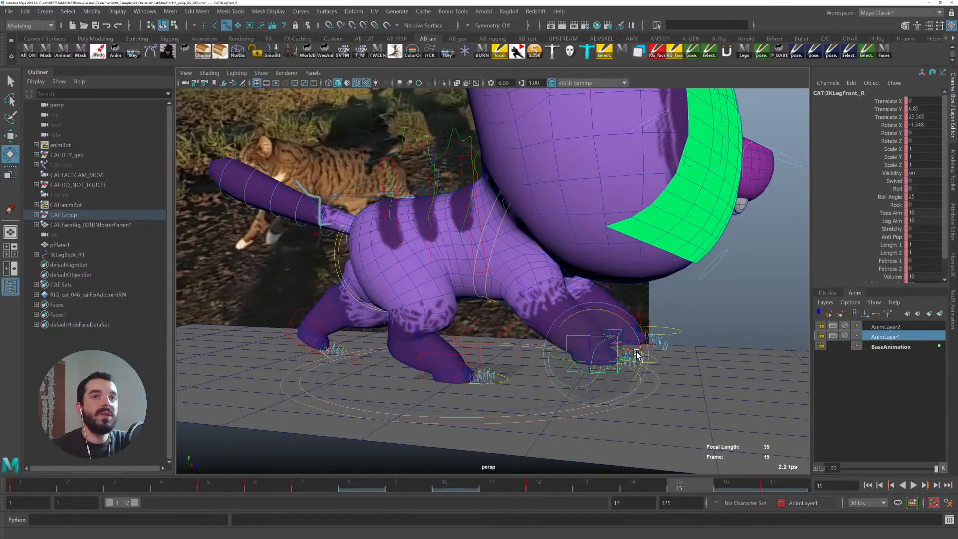
mouse_move(611, 314)
left_mouse_down()
mouse_move(597, 334)
mouse_move(610, 317)
left_mouse_up()
key("w")
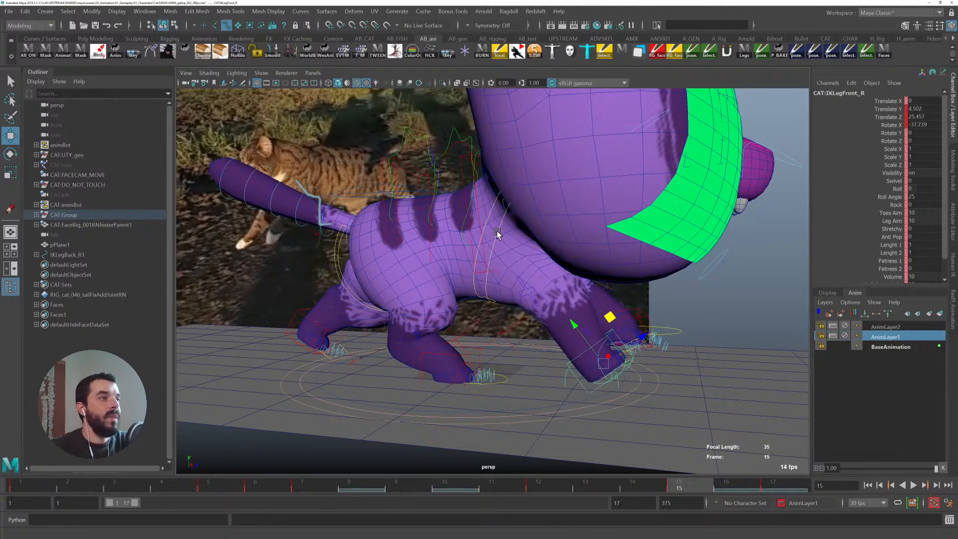
- Select the right paw's fingers control and set the index, middle, ring and pinky curls to 1.81 at frame 14
left_click(498, 232)
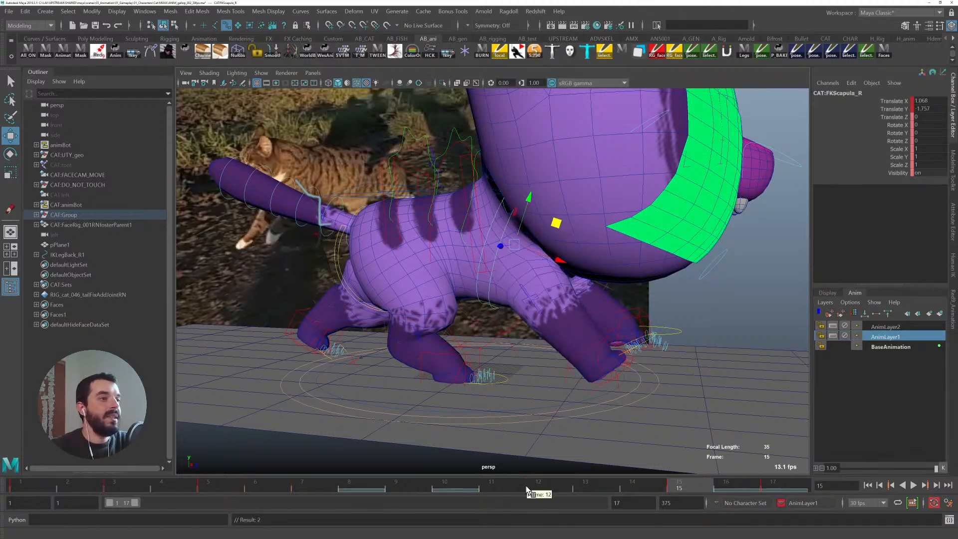
left_click_drag(530, 483, 726, 483)
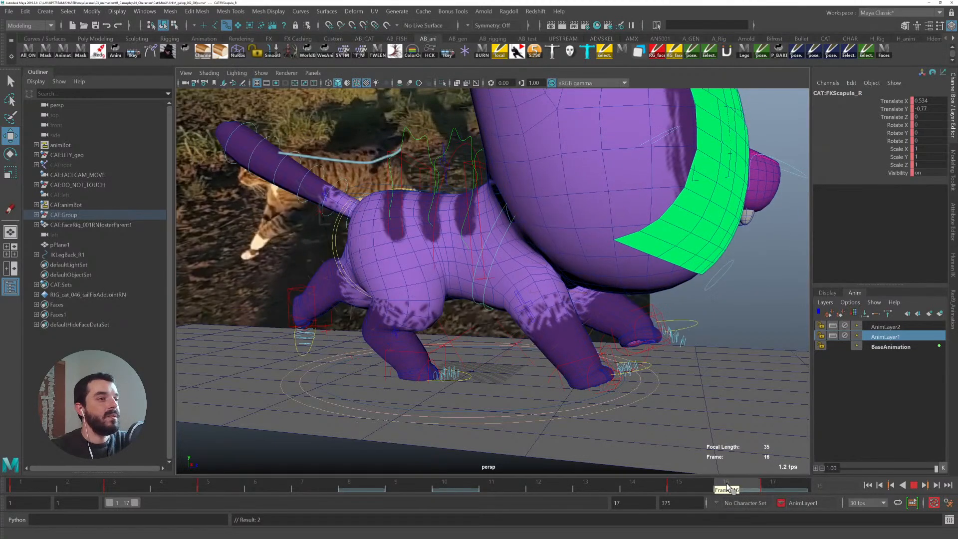
left_click(584, 361)
left_click(649, 369)
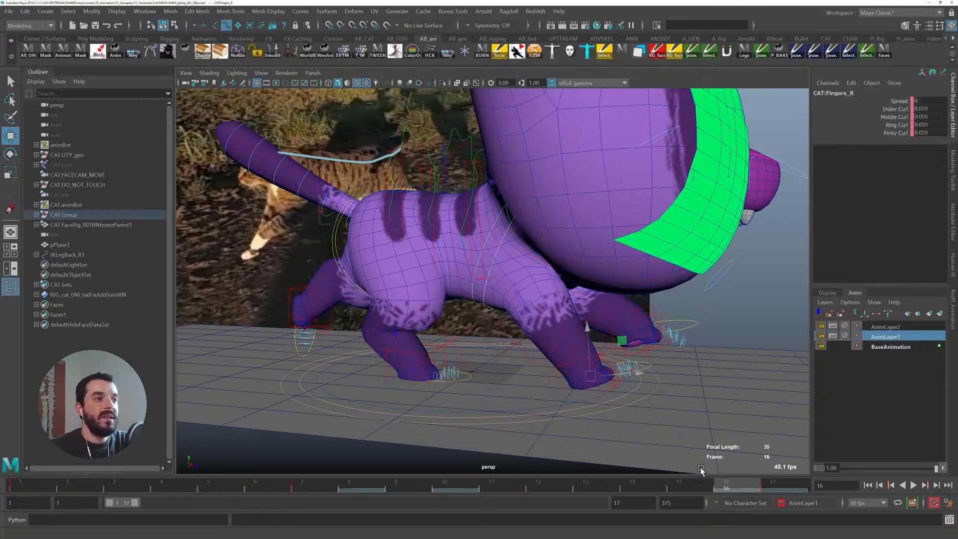
left_click(704, 483)
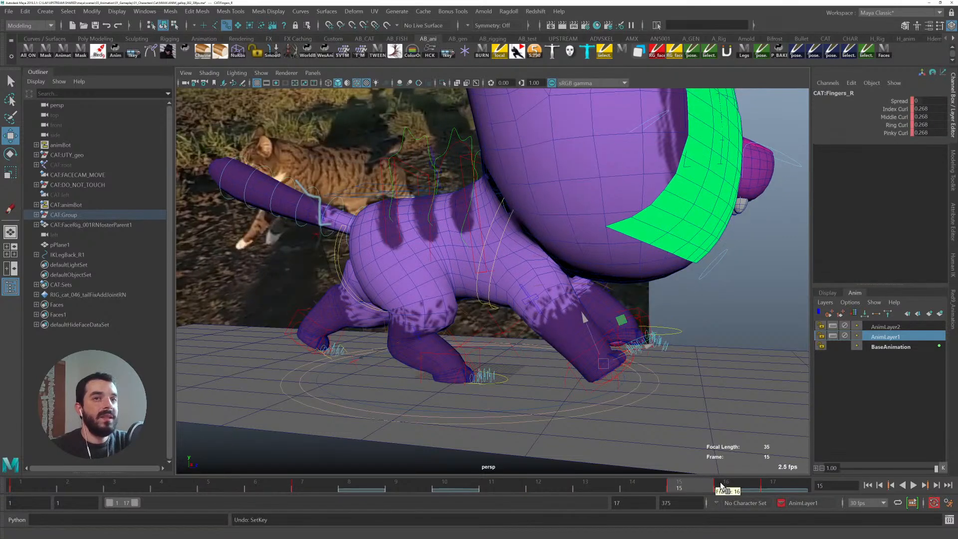
left_click_drag(667, 483, 597, 485)
left_click(629, 485)
left_click_drag(883, 113, 889, 134)
left_click(889, 102)
middle_click_drag(639, 262, 660, 266)
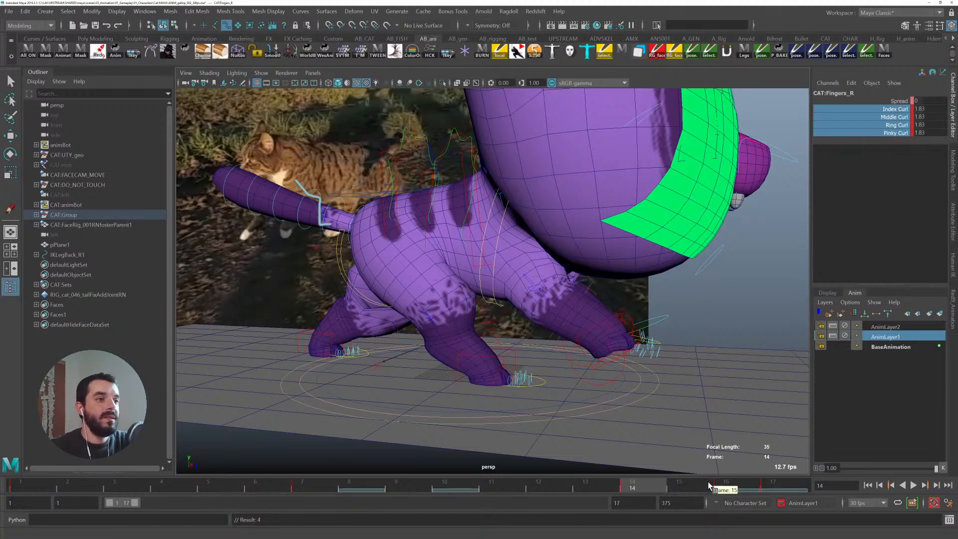
- At frame 3, set the right paw's finger spread to 6.1 and key it
left_click(708, 485)
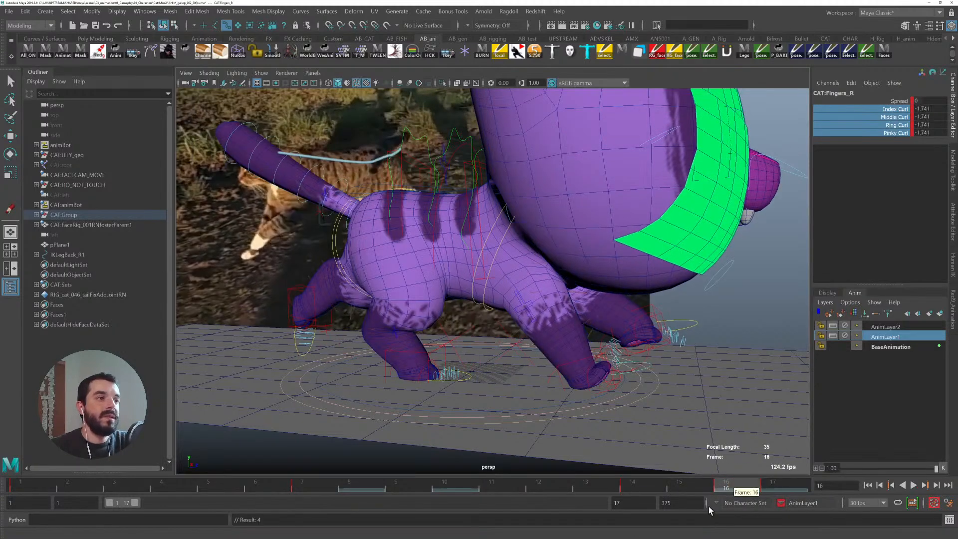
left_click(775, 485)
middle_click_drag(747, 421, 745, 422)
left_click(69, 485)
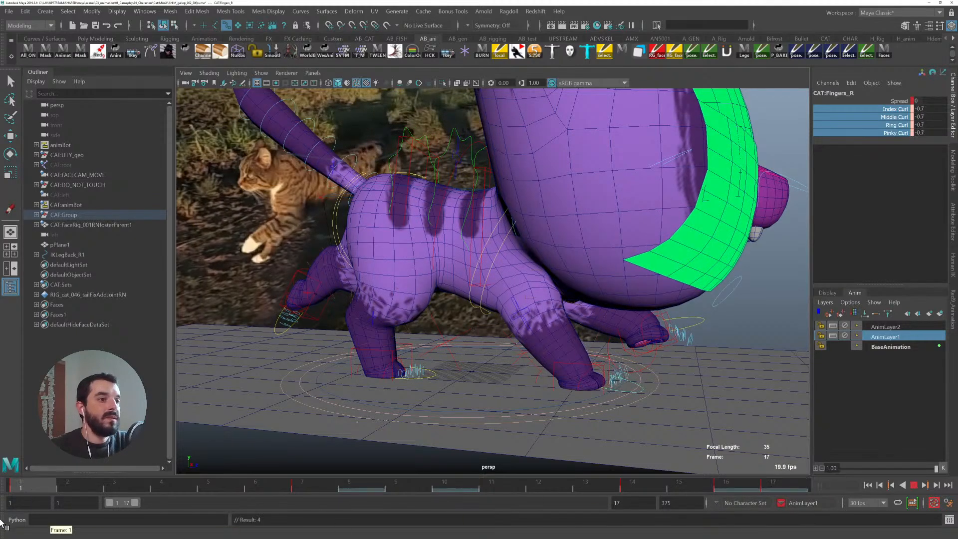
left_click_drag(590, 362, 551, 385, "alt")
left_click(113, 488)
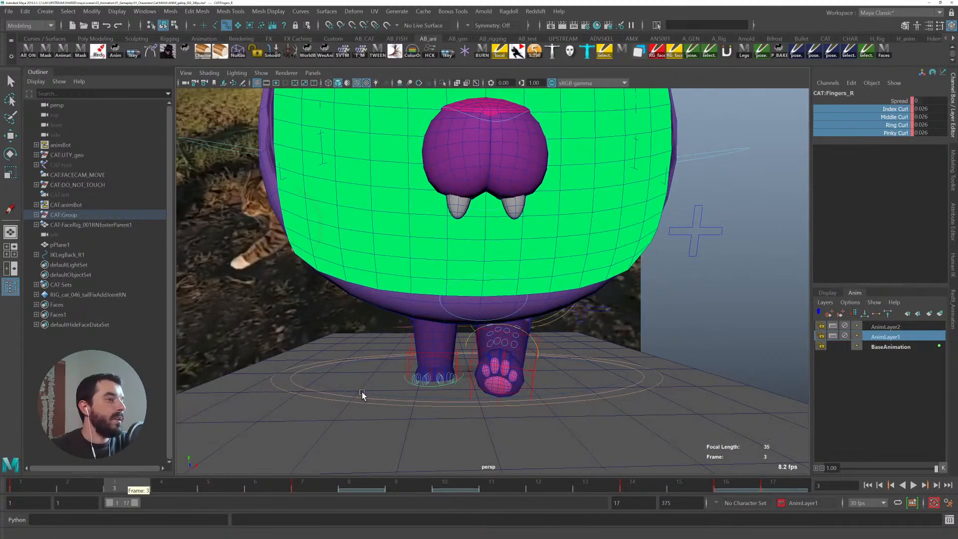
left_click(898, 101)
middle_click_drag(565, 268, 584, 267)
key("s")
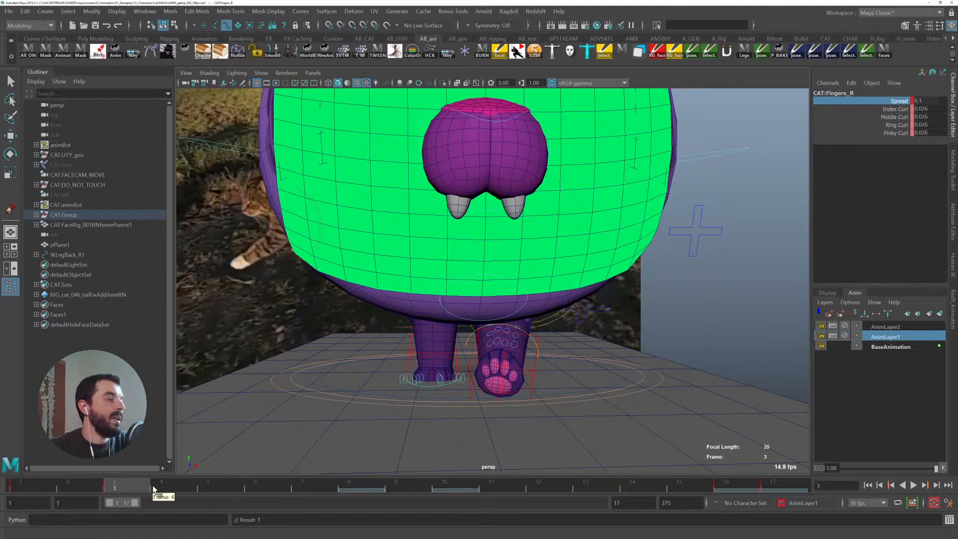
- At frame 8, set the right paw's finger spread to 0
left_click_drag(394, 422, 466, 410, "alt")
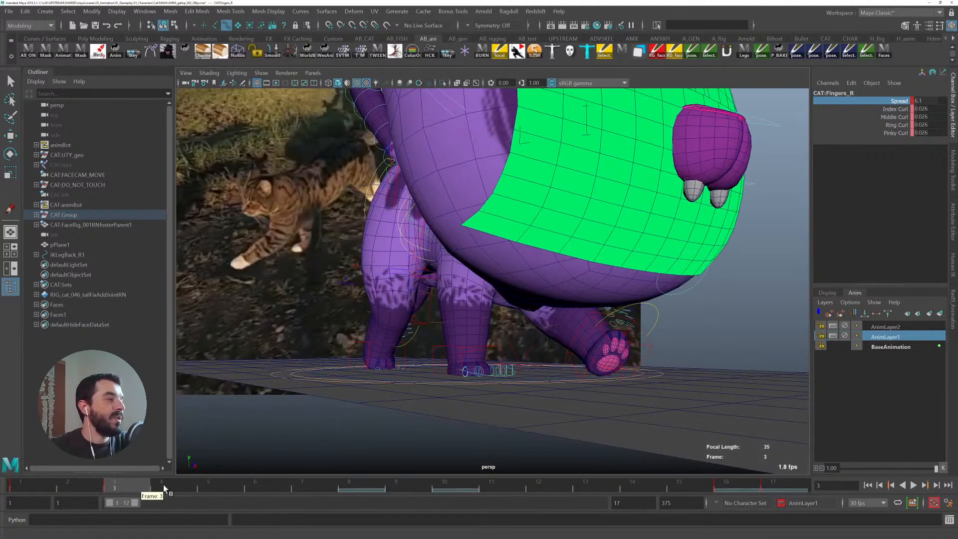
key("alt+v")
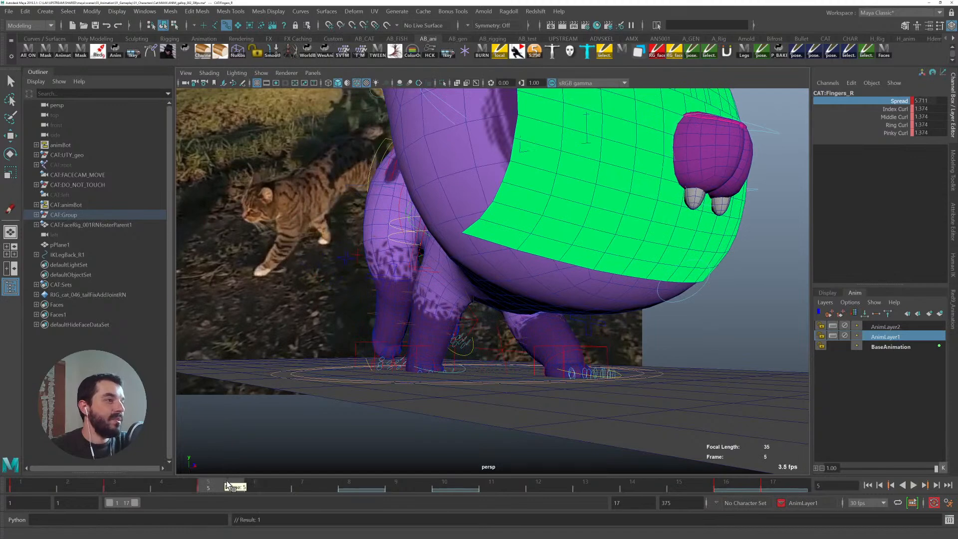
key("alt+v")
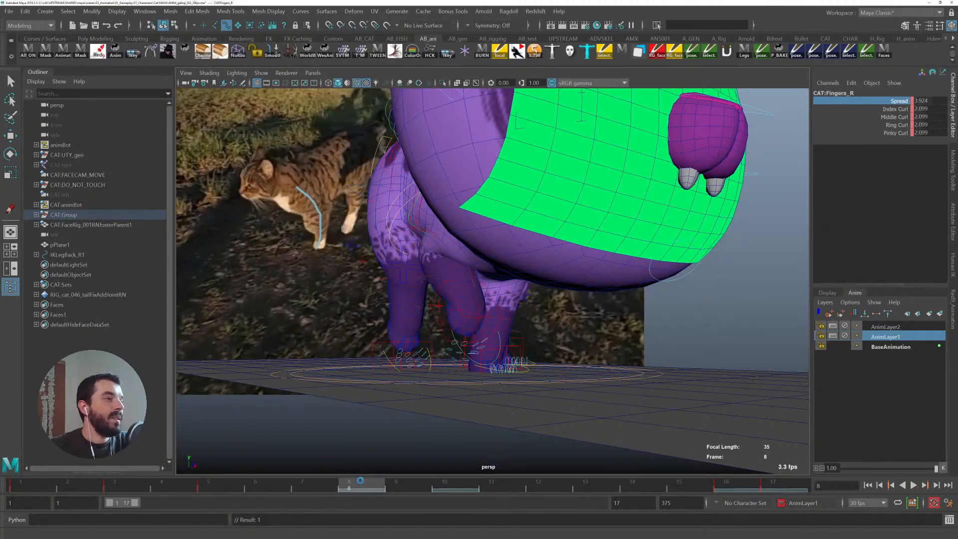
double_click(921, 100)
type("0")
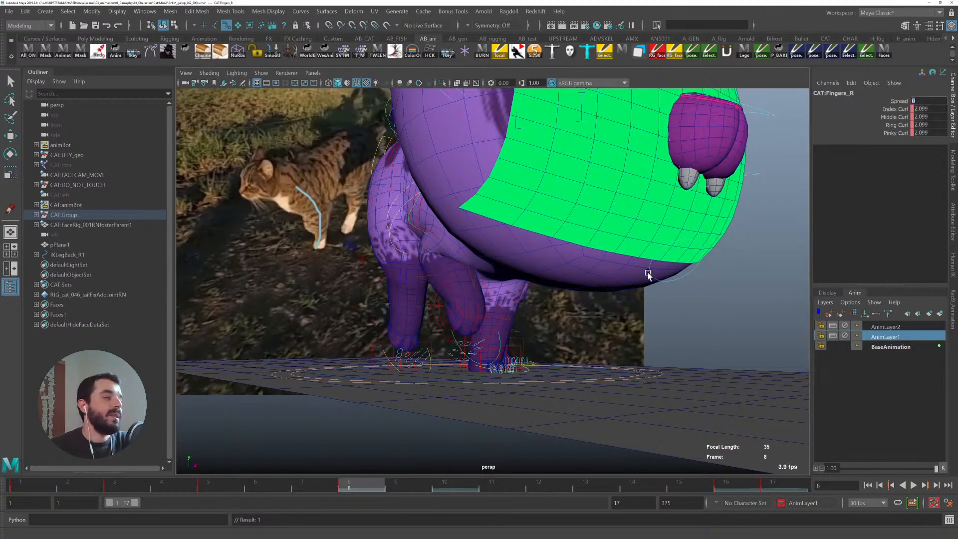
- Play back the walk cycle and review it from several angles
right_click_drag(737, 252, 455, 290, "alt")
left_click_drag(455, 291, 527, 321, "alt")
key("alt+v")
left_click_drag(482, 405, 475, 387, "alt")
middle_click_drag(407, 353, 436, 384, "alt")
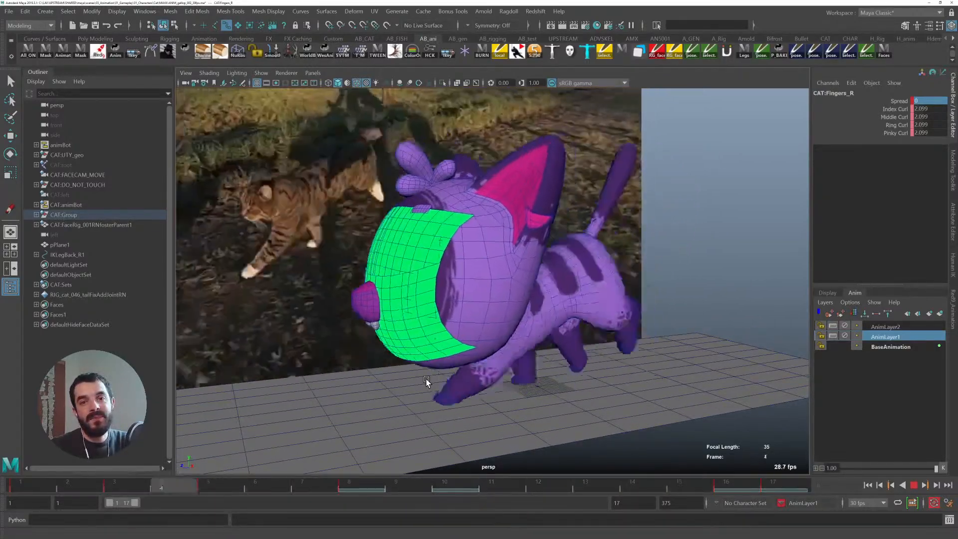
left_click_drag(427, 382, 453, 378, "alt")
right_click_drag(524, 374, 453, 367, "alt")
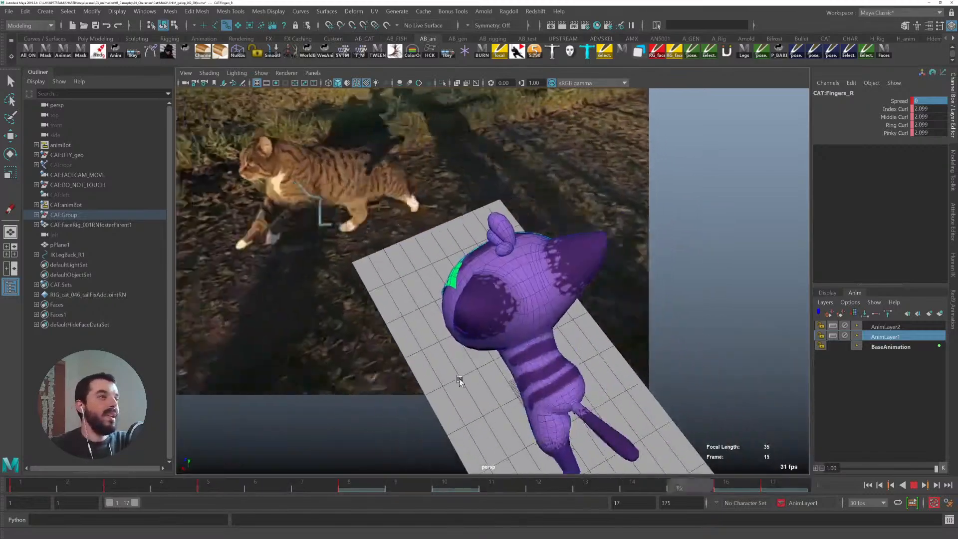
right_click_drag(547, 394, 470, 406, "alt")
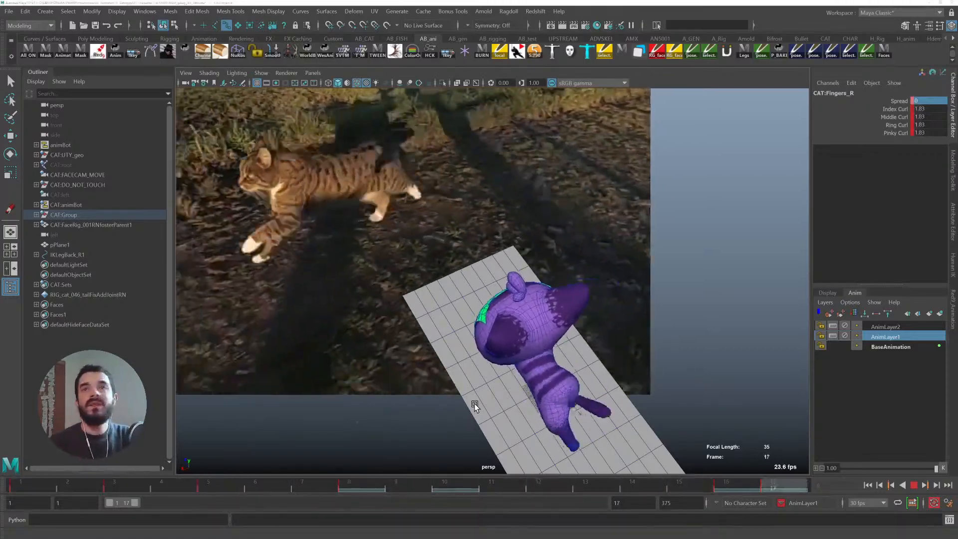
- Switch to the Unity project, test the cat character in the running game, and return to Maya
key("alt+Tab")
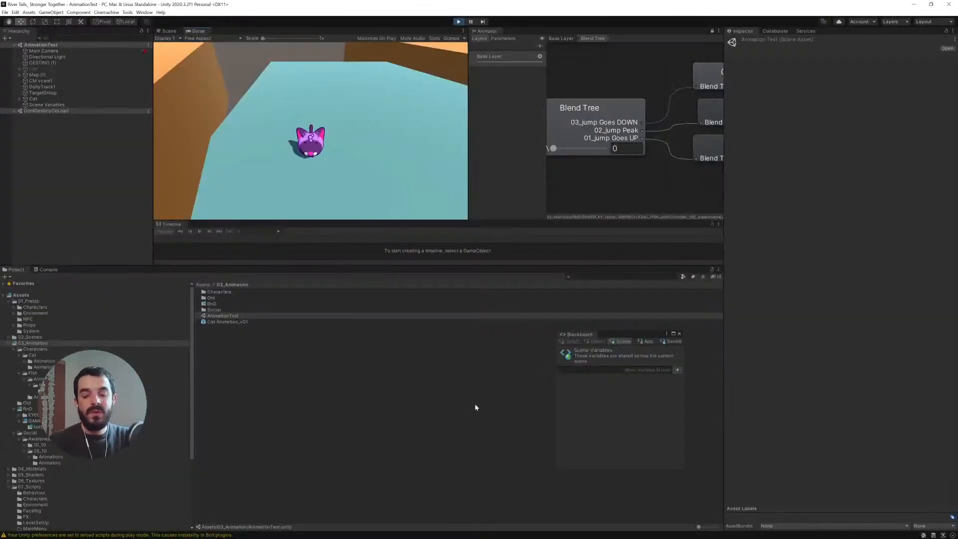
key("a")
key("w")
key("d")
key("alt+Tab")
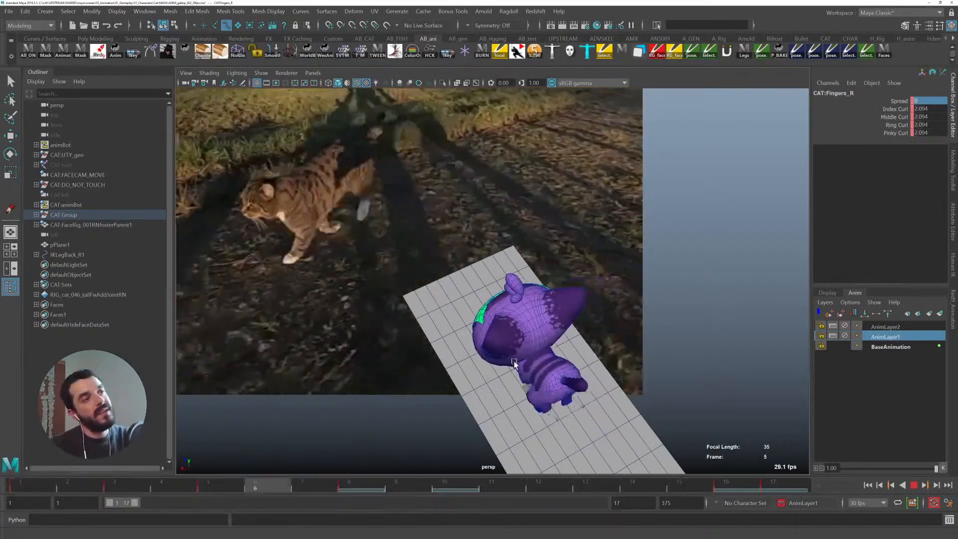
- Play back the walk again and review the legs from different angles
left_click_drag(477, 315, 523, 295, "alt")
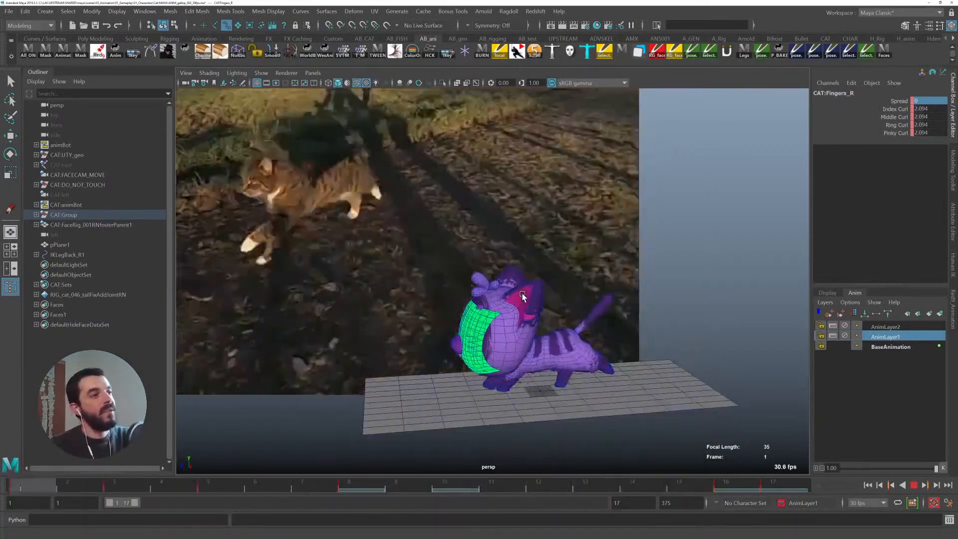
middle_click_drag(517, 322, 492, 287, "alt")
key("alt+v")
right_click_drag(492, 287, 624, 439, "alt")
middle_click_drag(624, 439, 567, 309, "alt")
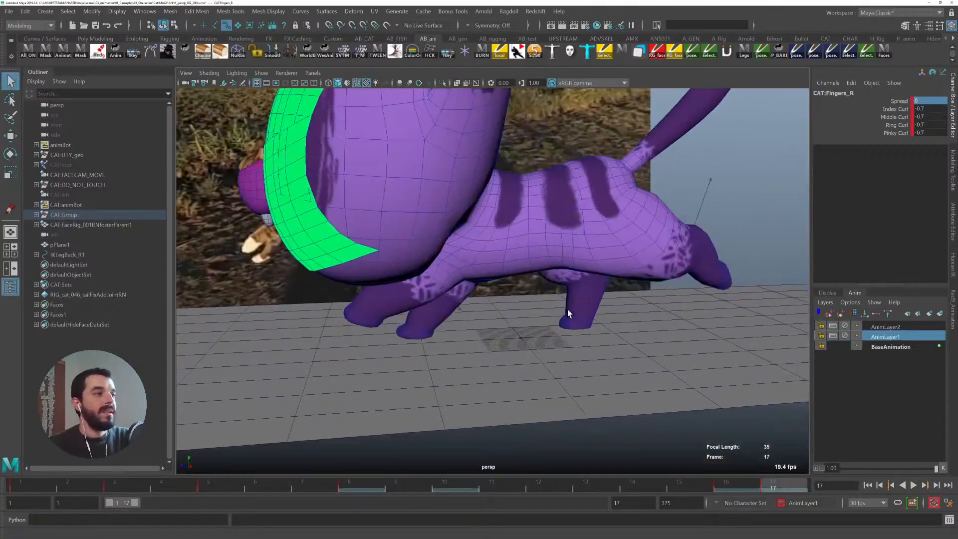
left_click(427, 322)
key("alt+v")
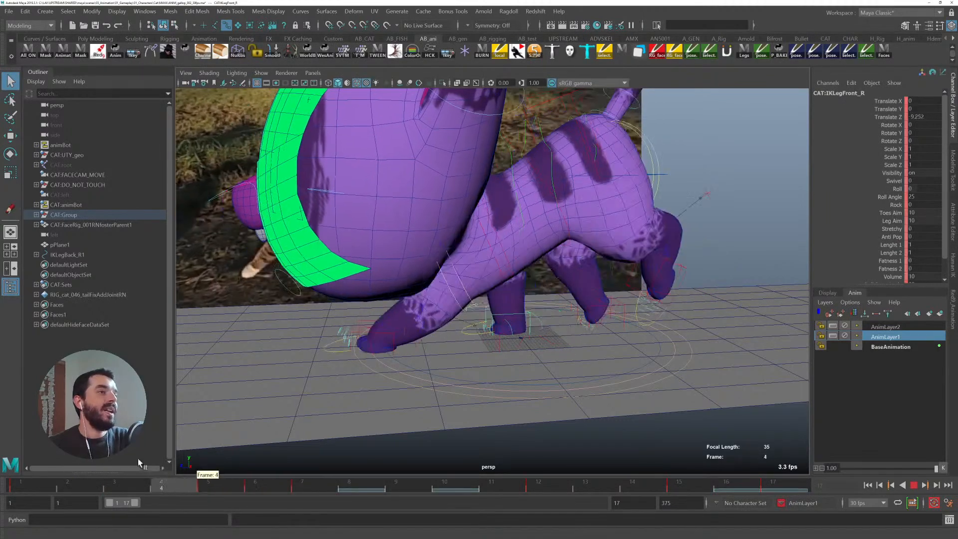
left_click_drag(293, 487, 255, 483)
- At frame 7, select the left back leg control and move it to adjust the hind stride
left_click(601, 296)
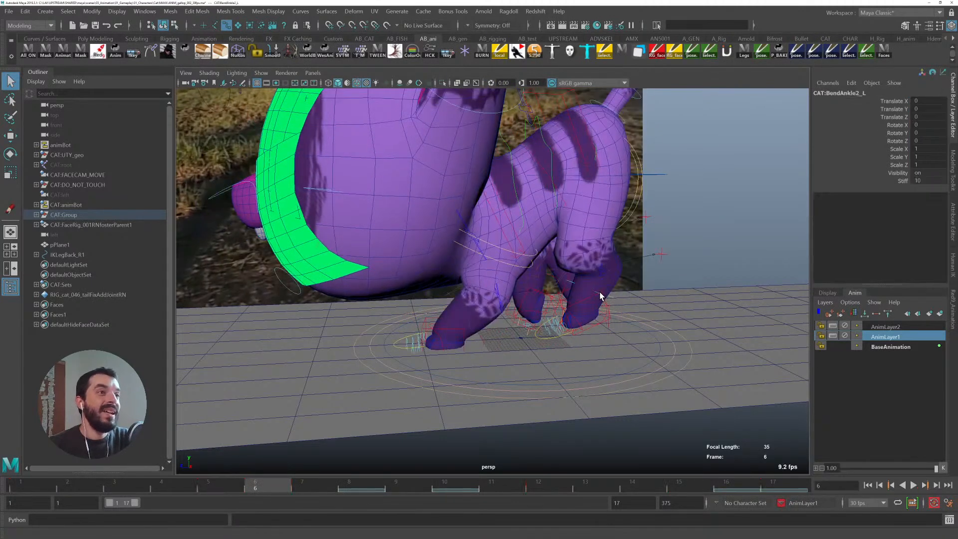
left_click(583, 312)
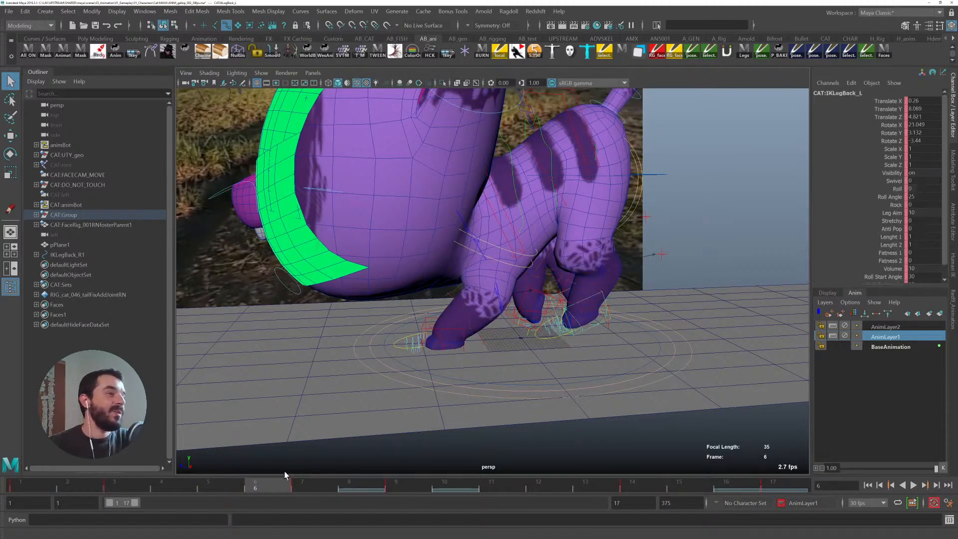
left_click_drag(261, 481, 302, 482)
middle_click_drag(328, 358, 406, 338, "alt")
left_click_drag(325, 487, 299, 481)
key("w")
left_click_drag(672, 316, 606, 293, "alt")
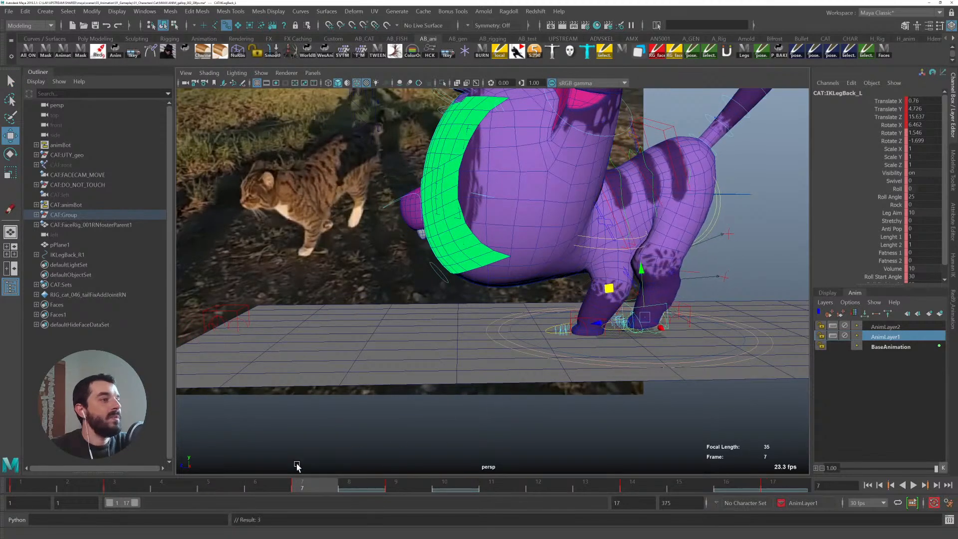
- At frame 4, move and rotate the right back leg control to lift the hind paw
left_click_drag(316, 484, 404, 480)
mouse_move(342, 475)
left_mouse_down()
mouse_move(442, 484)
mouse_move(253, 482)
mouse_move(347, 478)
left_mouse_up()
left_click_drag(367, 356, 491, 363, "alt")
left_click_drag(314, 480, 88, 470)
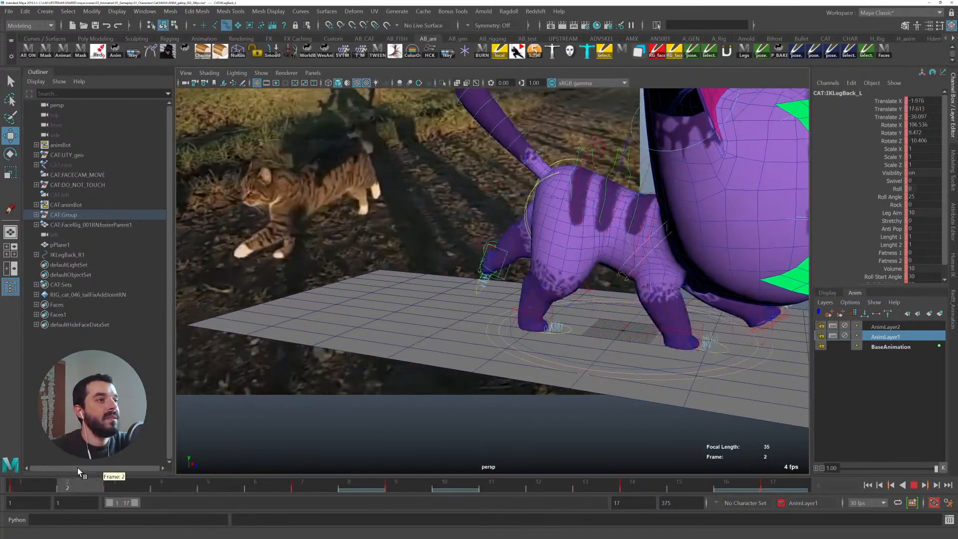
left_click(536, 316)
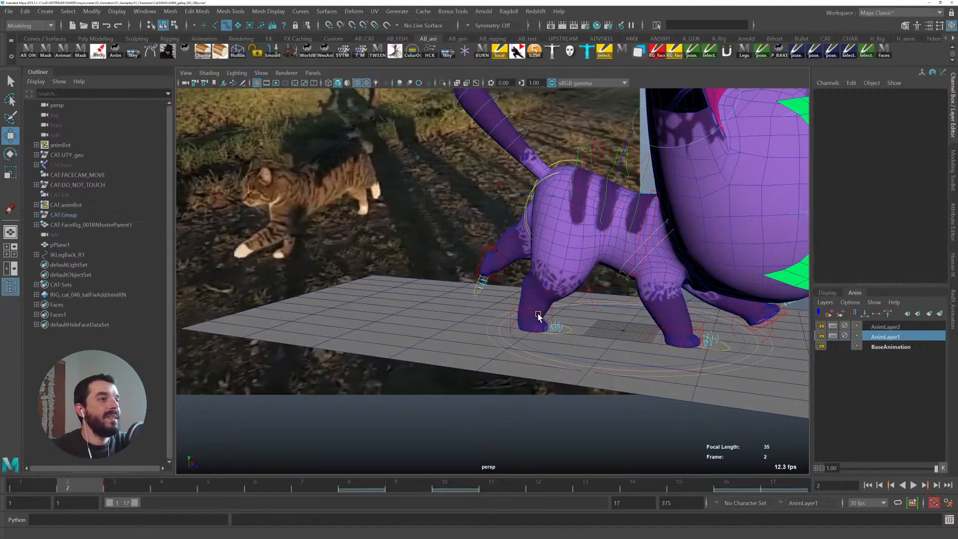
left_click(538, 316)
left_click_drag(538, 316, 440, 334, "alt")
left_click_drag(19, 482, 138, 483)
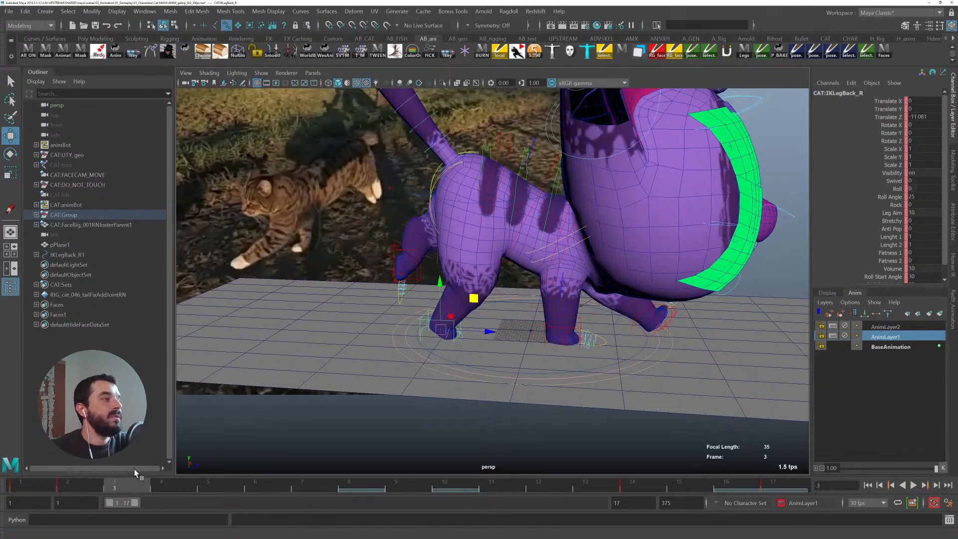
left_click(169, 487)
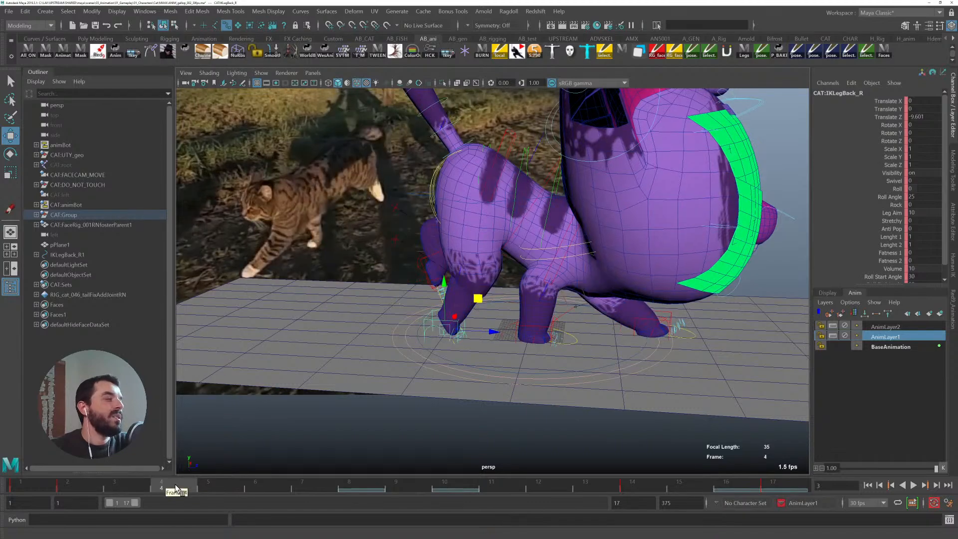
right_click_drag(464, 338, 474, 316, "alt")
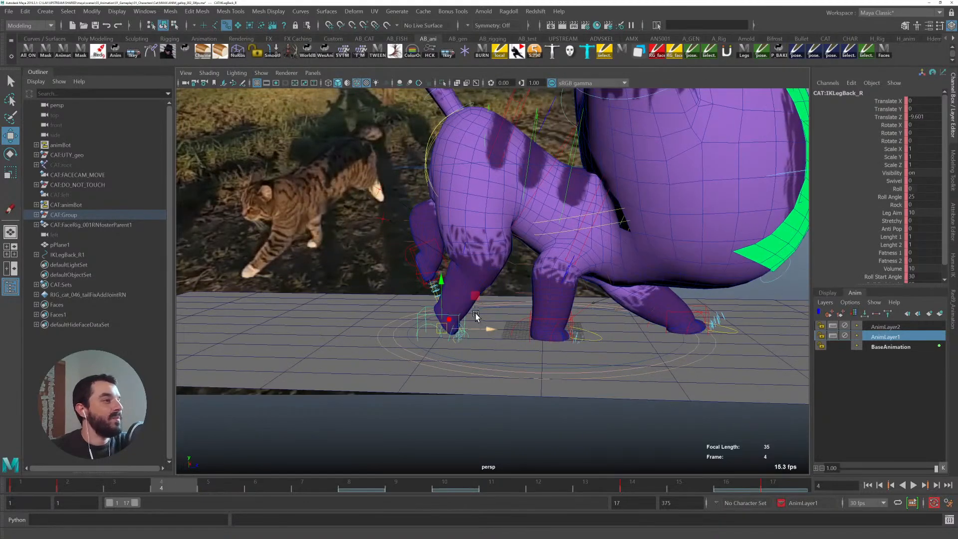
middle_click_drag(473, 299, 474, 320, "alt")
left_click_drag(473, 319, 476, 347)
key("e")
key("w")
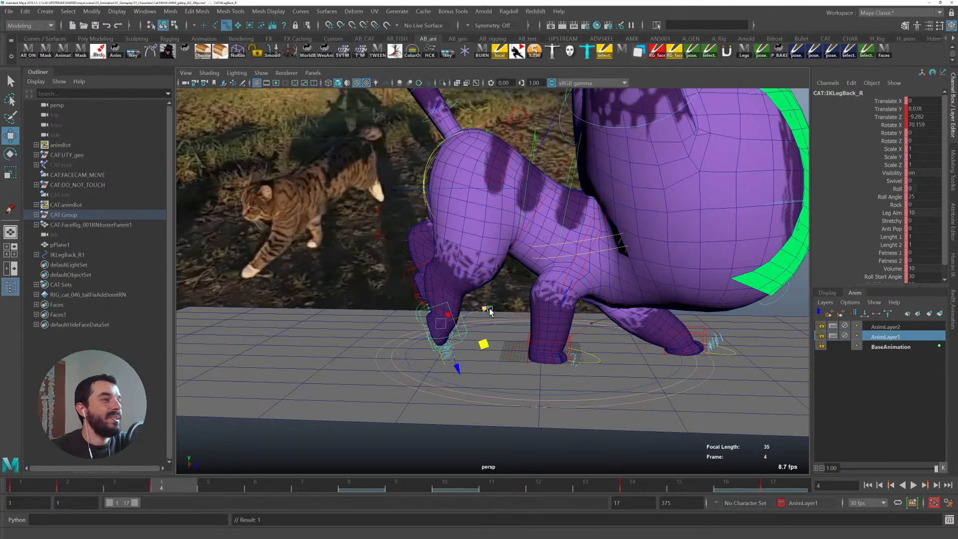
middle_click_drag(484, 343, 450, 338)
key("q")
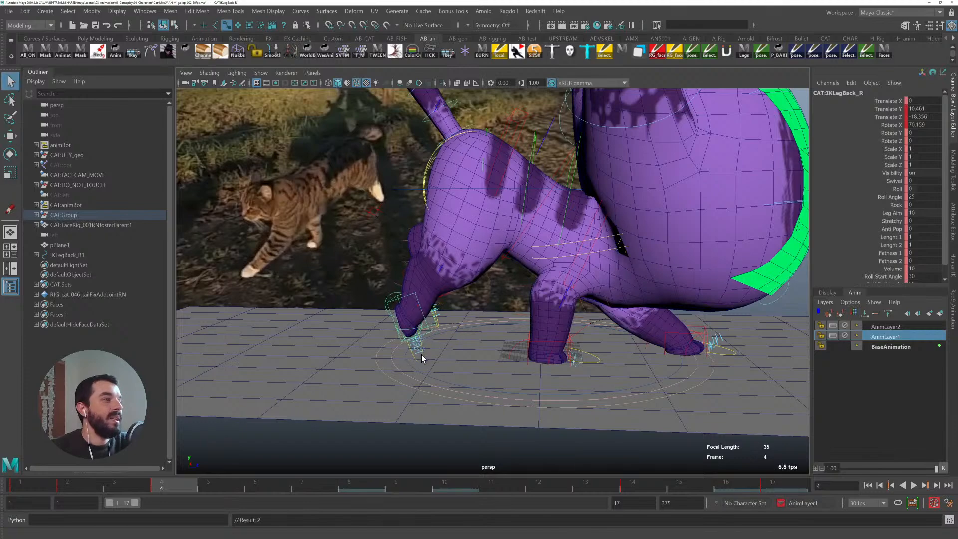
- At frame 4, curl the right back toes by setting index, middle, ring and pinky curl to 2.2
left_click_drag(414, 338, 407, 338, "alt")
left_click(408, 337)
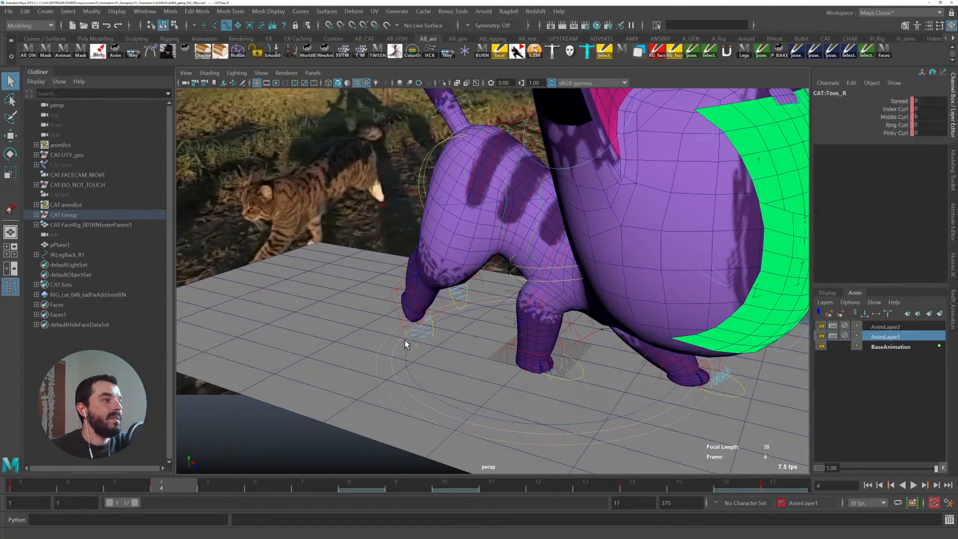
left_click_drag(105, 488, 91, 481)
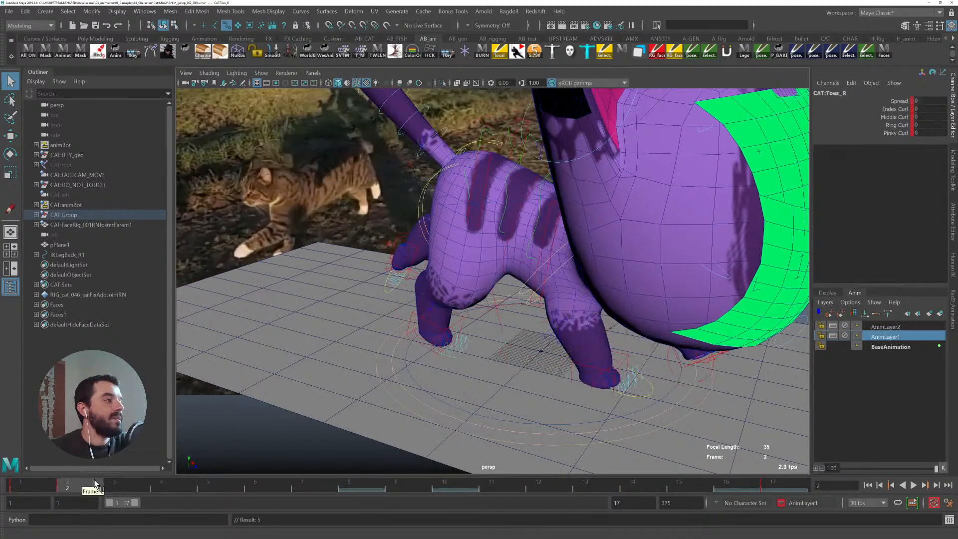
left_click_drag(345, 401, 376, 387, "alt")
left_click(177, 487)
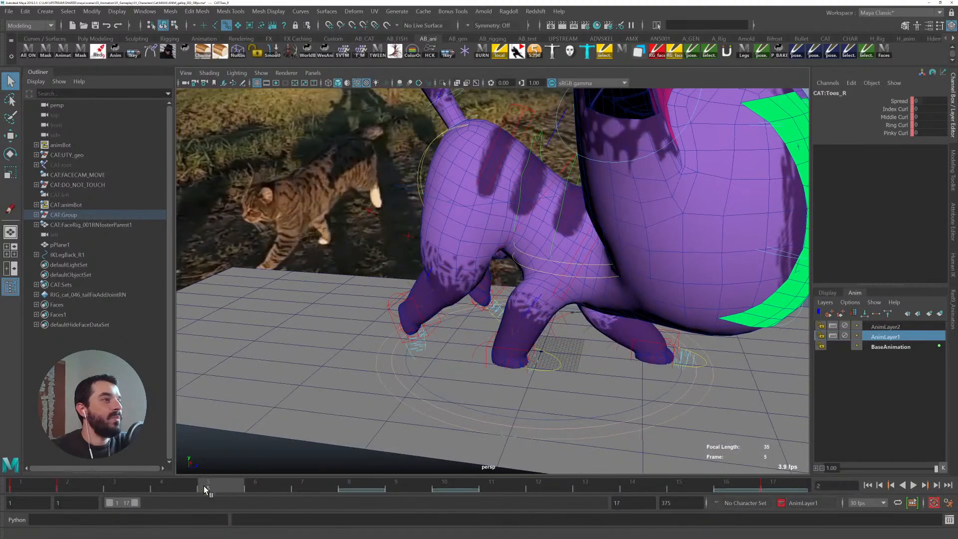
key("e")
left_click_drag(474, 327, 535, 285, "alt")
right_click_drag(535, 285, 594, 287, "alt")
left_click_drag(594, 285, 602, 254, "alt")
middle_click_drag(602, 255, 603, 271, "alt")
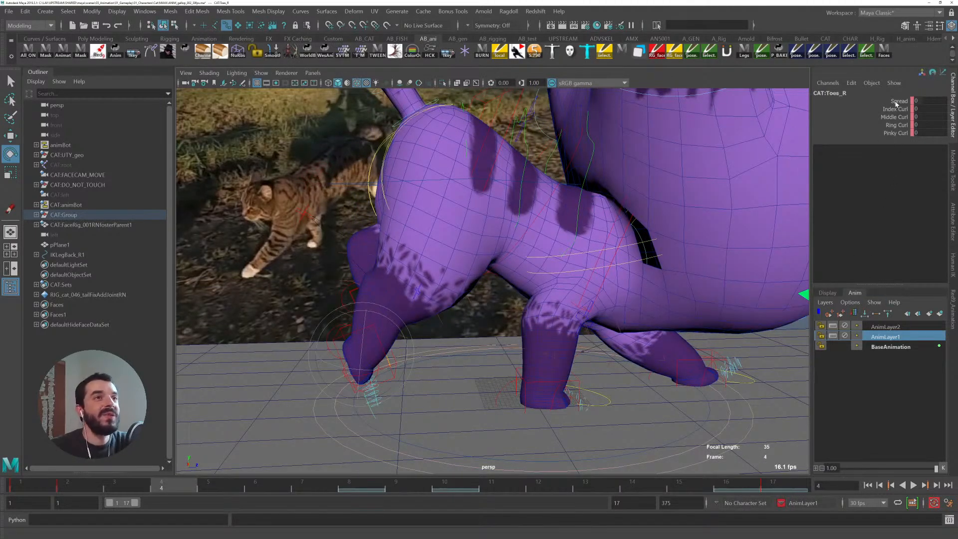
left_click_drag(896, 109, 896, 133)
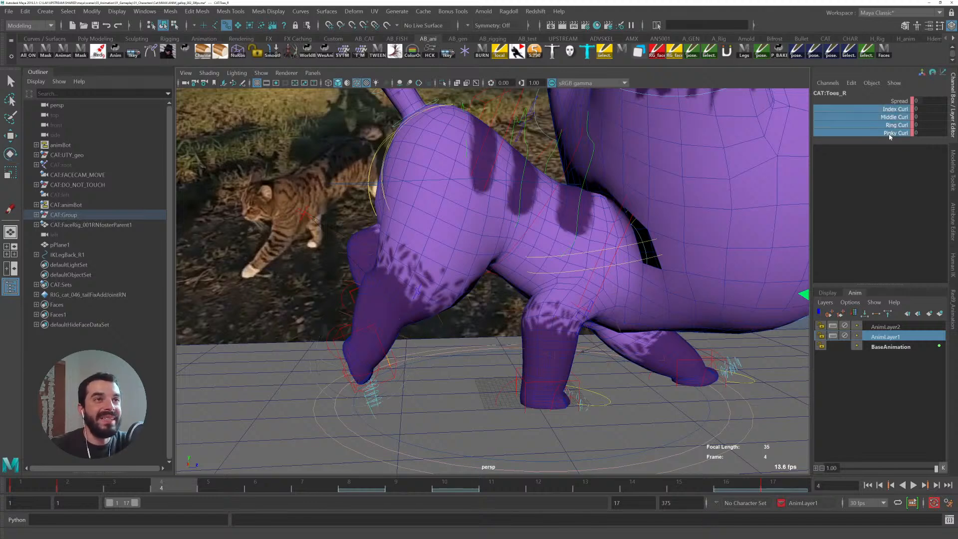
middle_click_drag(514, 256, 519, 255)
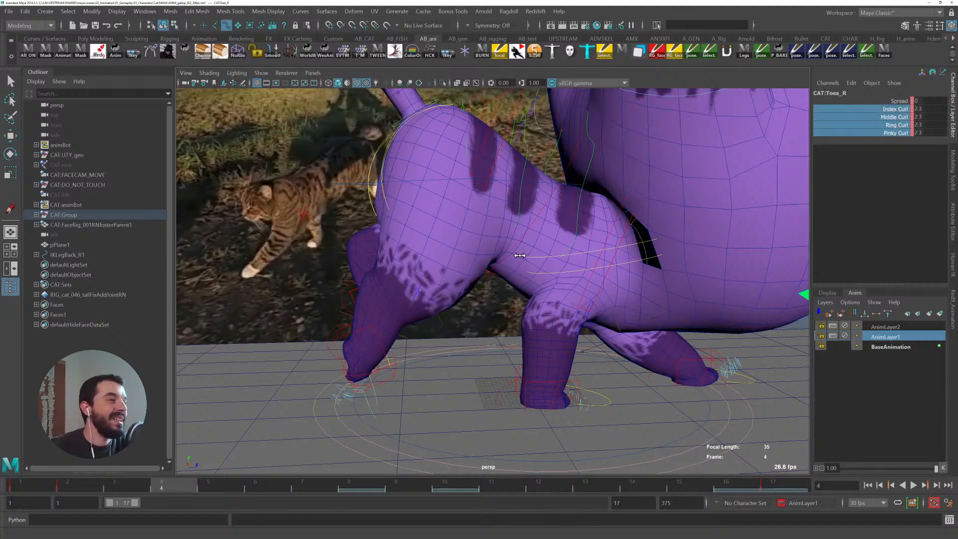
- Rotate the right back leg control at frame 4 to about 75 degrees and scrub to check the step
left_click(372, 325)
key("e")
left_click_drag(381, 318, 376, 316)
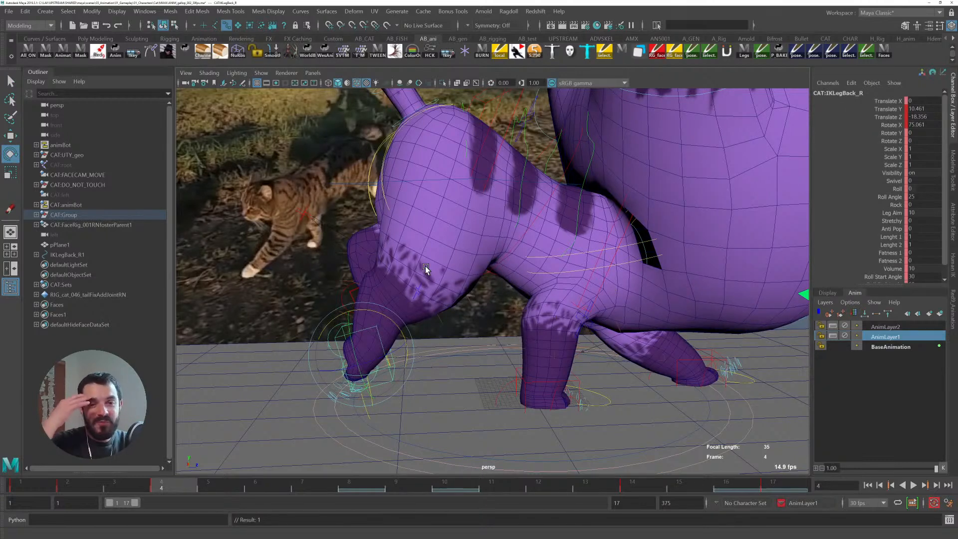
left_click_drag(92, 483, 55, 484)
middle_click_drag(409, 332, 476, 325, "alt")
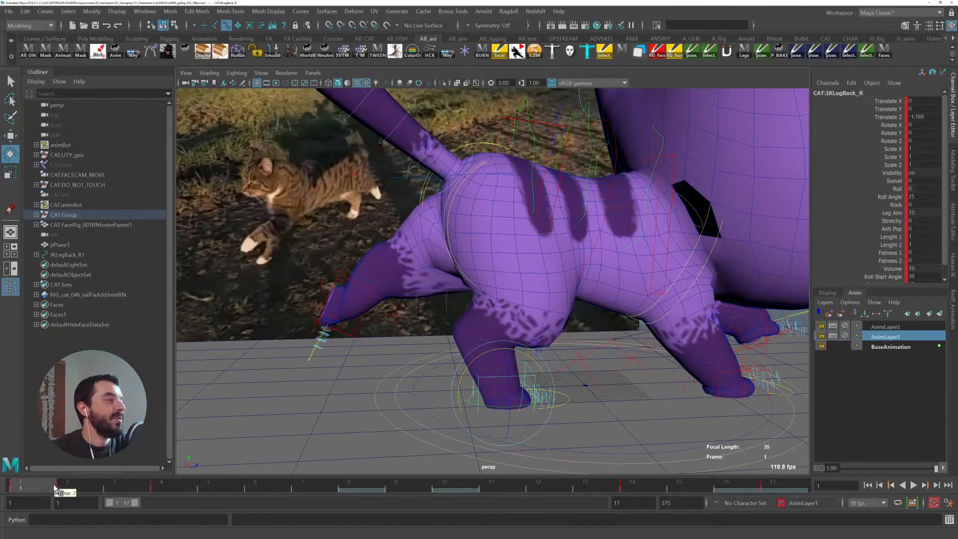
left_click_drag(69, 482, 159, 492)
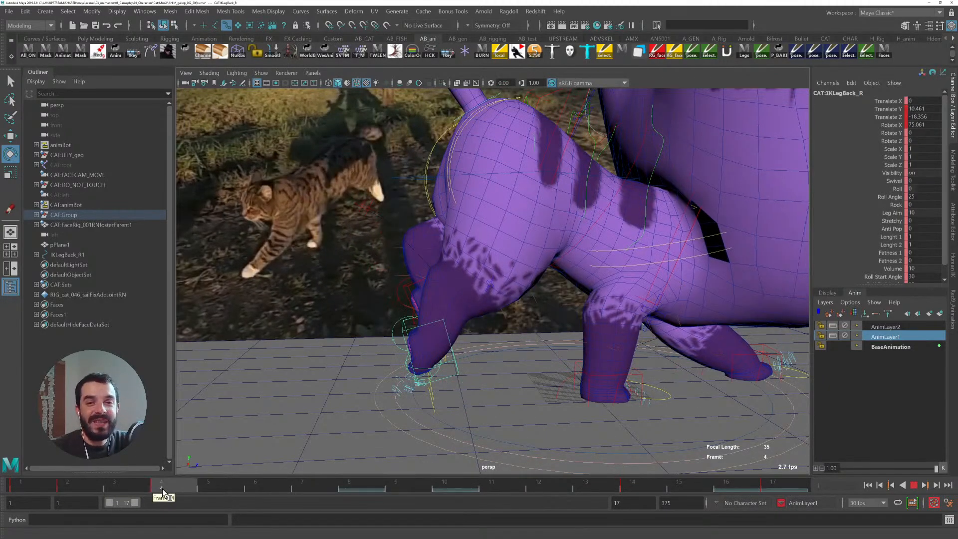
mouse_move(151, 493)
left_mouse_down()
mouse_move(63, 483)
mouse_move(162, 492)
left_mouse_up()
key("q")
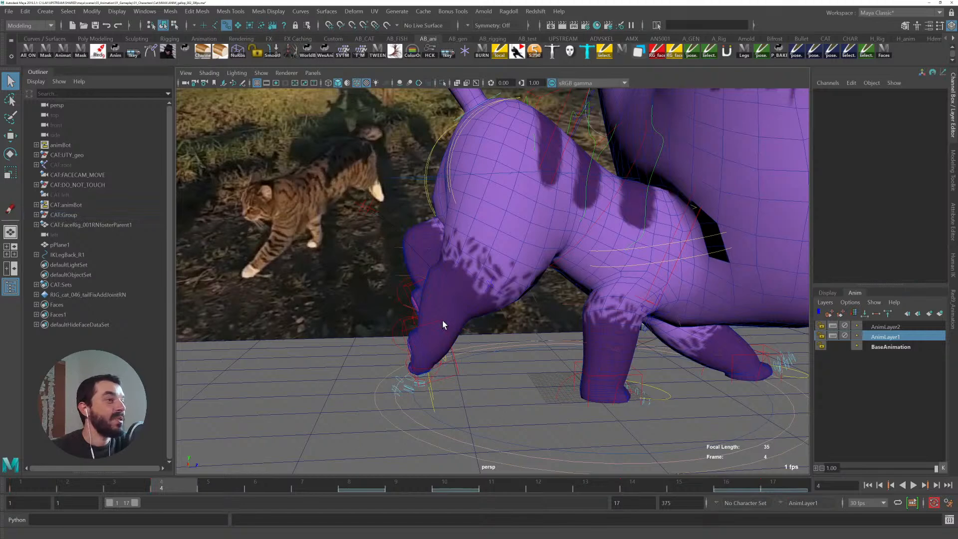
- At frames 6 and 7, move and rotate the right back leg control to refine the hind stride
left_click(430, 394)
left_click_drag(162, 488, 362, 491)
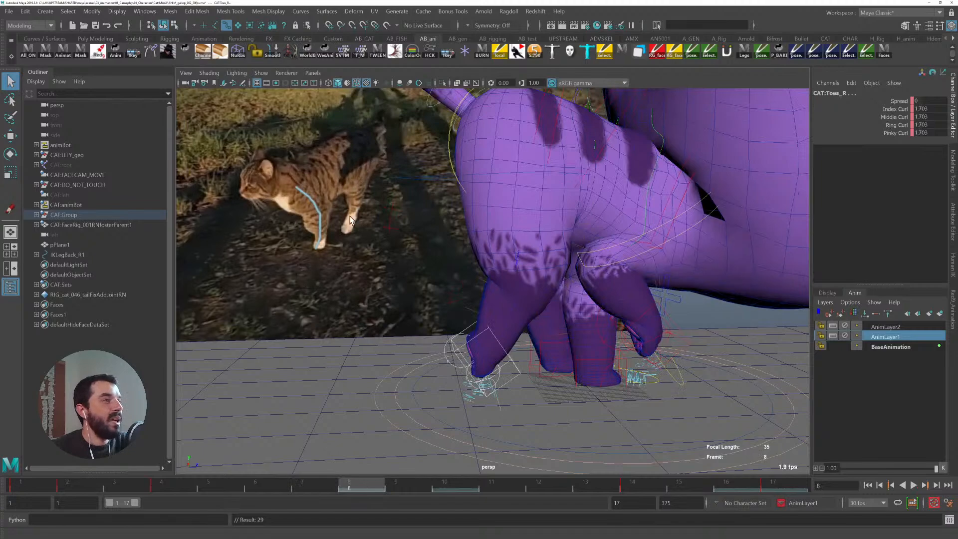
left_click_drag(481, 298, 464, 330, "alt")
key("w")
left_click(464, 316)
left_click(320, 481)
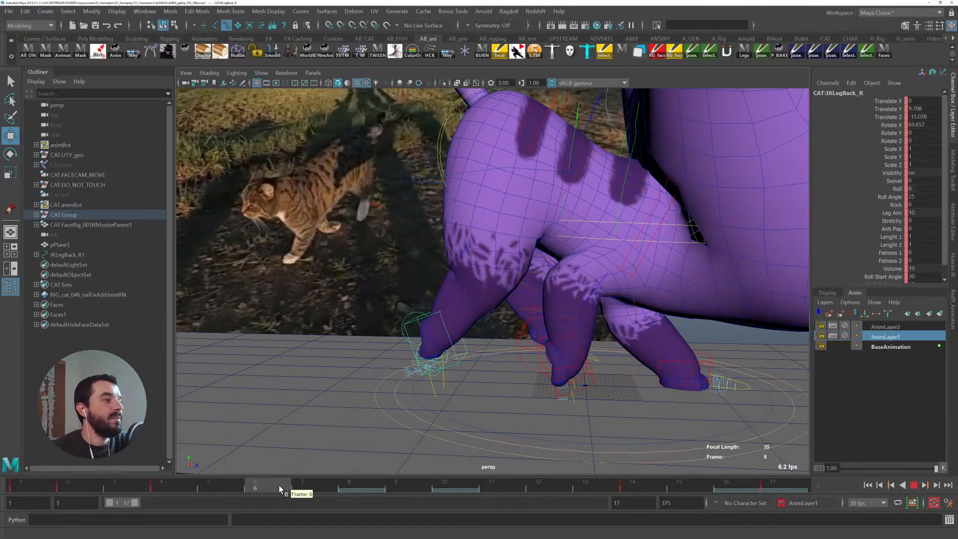
left_click_drag(497, 359, 482, 330)
key("e")
left_click_drag(474, 298, 477, 307)
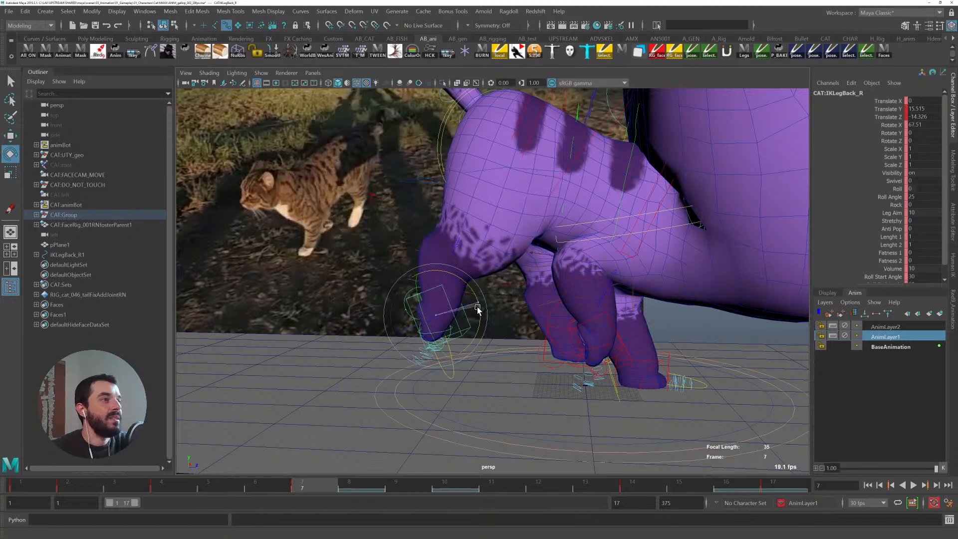
key("q")
left_click_drag(411, 331, 495, 297, "alt")
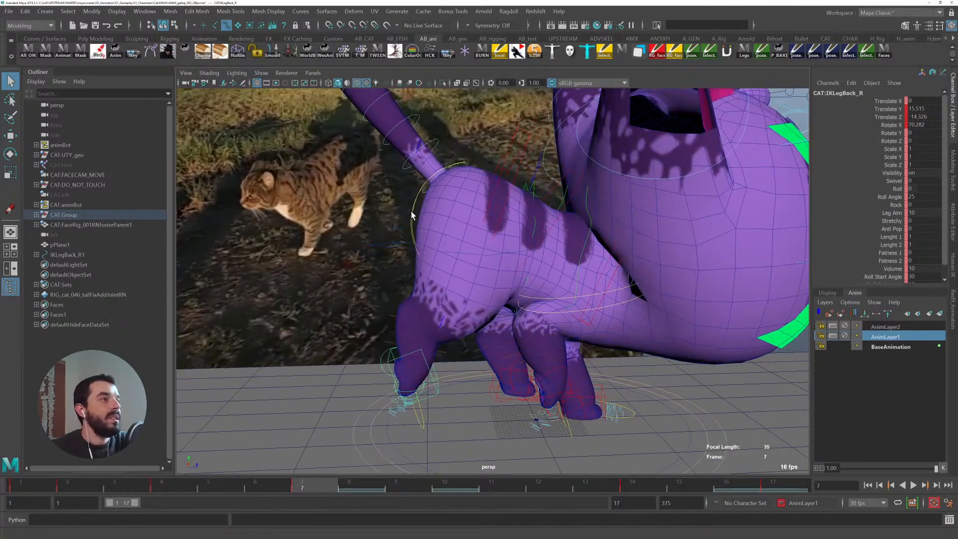
- Move the right FK hip control at frame 7, undo a trial move at frame 14, and save the scene
left_click(412, 217)
key("w")
left_click_drag(58, 482, 302, 492)
left_click_drag(438, 261, 431, 264)
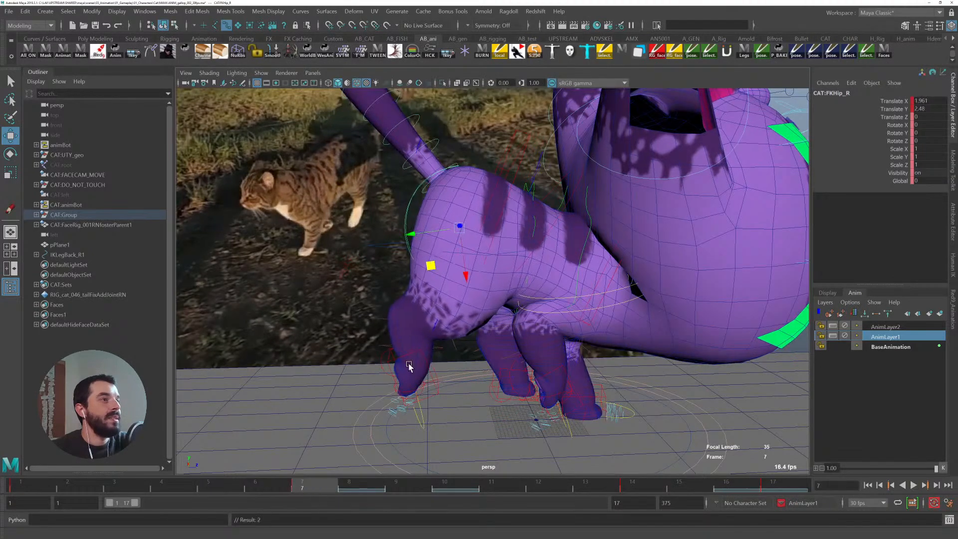
left_click_drag(302, 487, 642, 489)
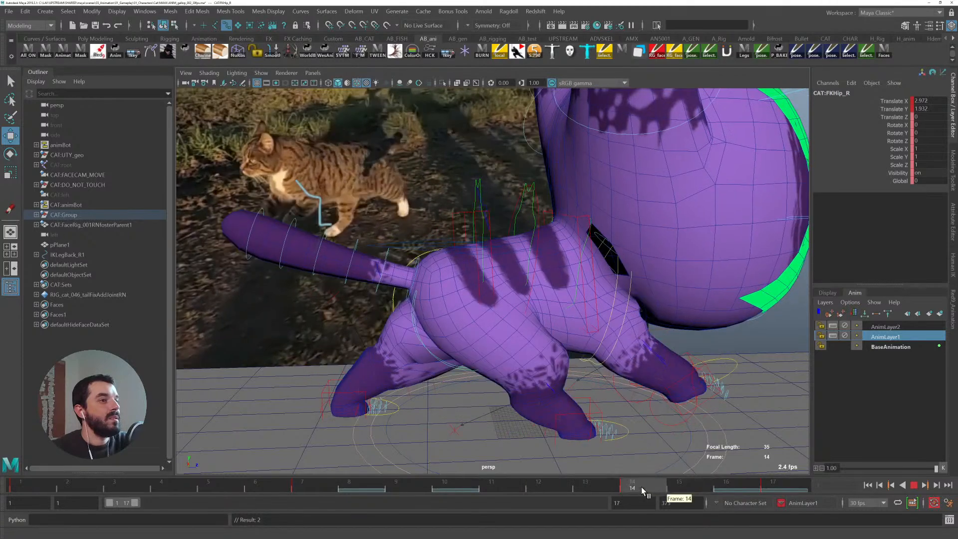
left_click_drag(490, 357, 493, 364)
key("ctrl+z")
left_click_drag(564, 485, 594, 484)
key("ctrl+s")
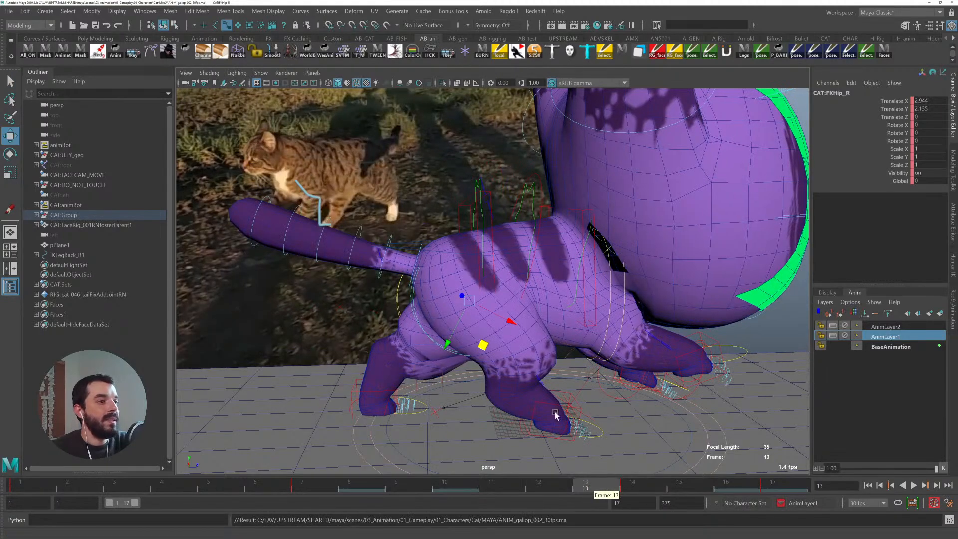
- Move the right FK hip control at frames 13 and 17 to shift the pelvis
left_click_drag(481, 345, 485, 349)
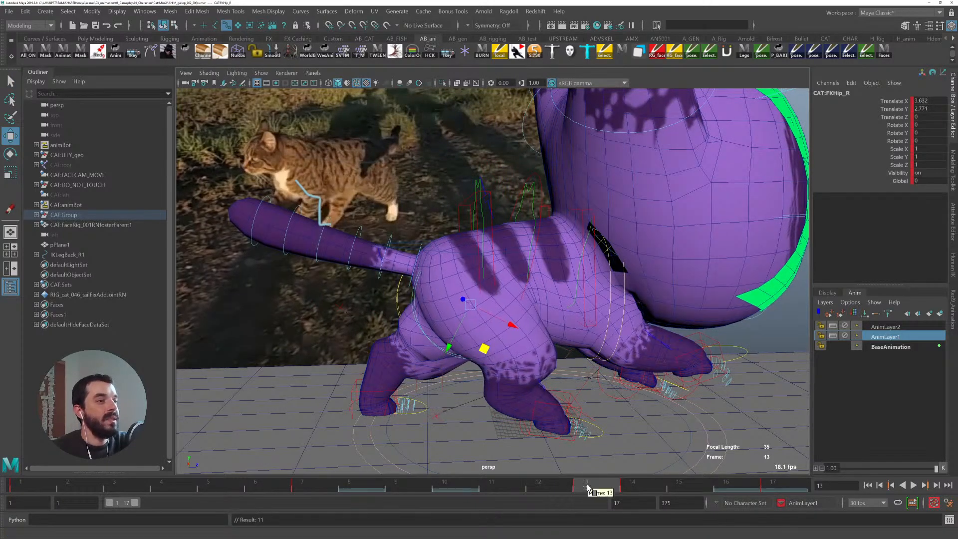
key("s")
key("ctrl+z")
left_click_drag(618, 488, 785, 492)
left_click_drag(448, 337, 446, 324)
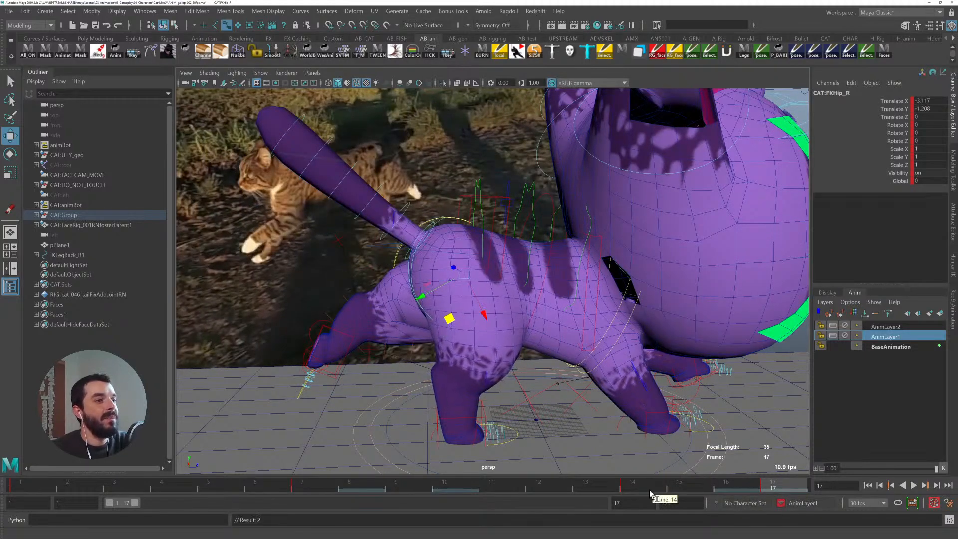
- Play back the walk cycle and review it from several angles
key("alt+v")
key("alt+v")
mouse_move(480, 363)
left_mouse_down()
mouse_move(477, 345)
mouse_move(477, 357)
left_mouse_up()
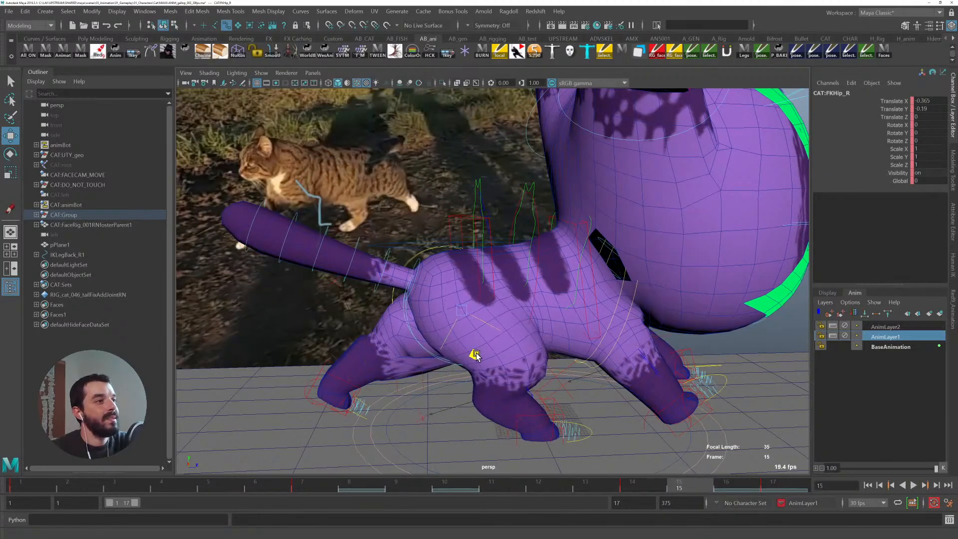
key("alt+v")
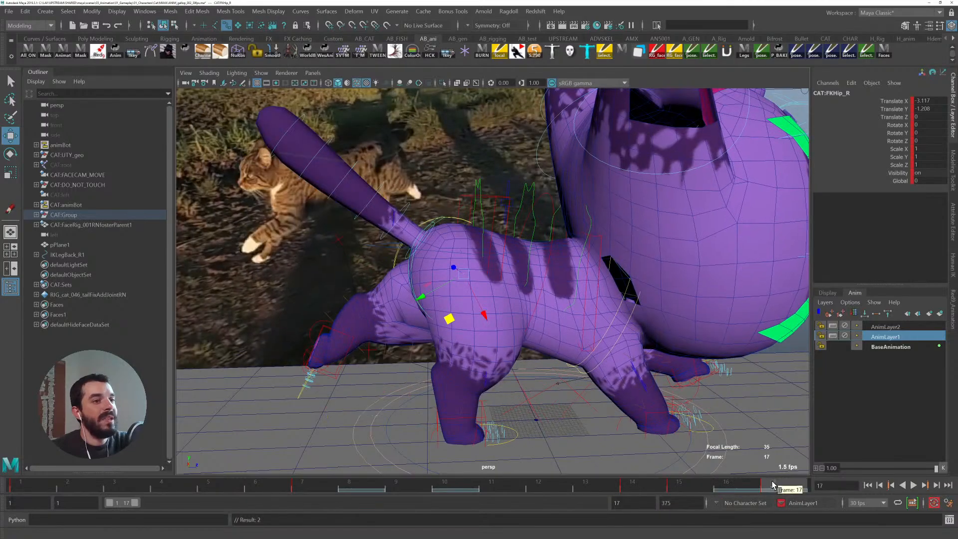
key("alt+v")
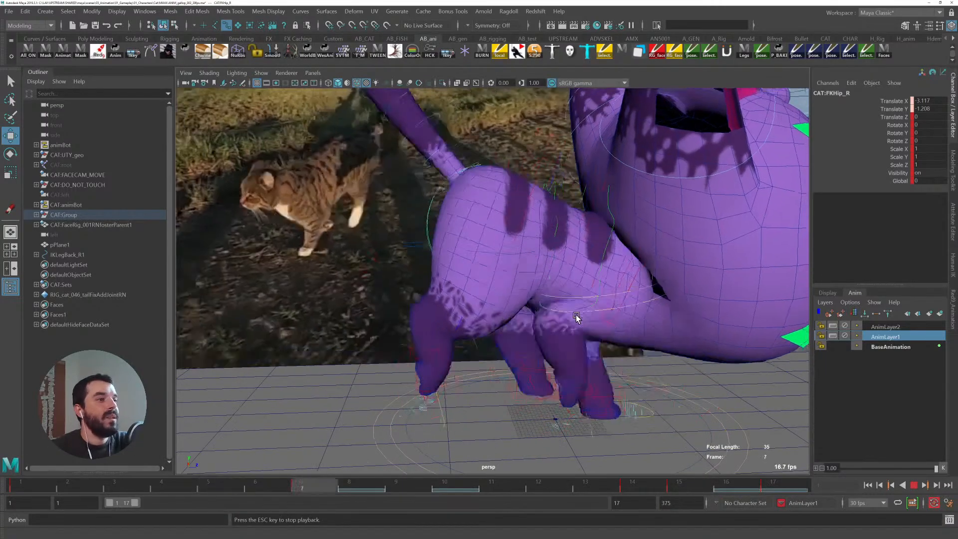
right_click_drag(642, 372, 553, 334, "alt")
left_click_drag(444, 344, 506, 360, "alt")
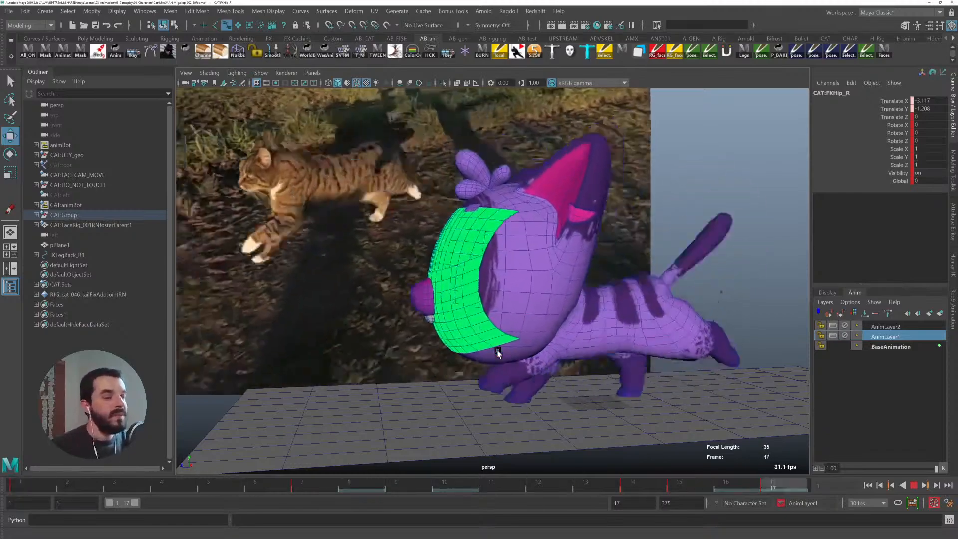
left_click_drag(498, 353, 624, 299, "alt")
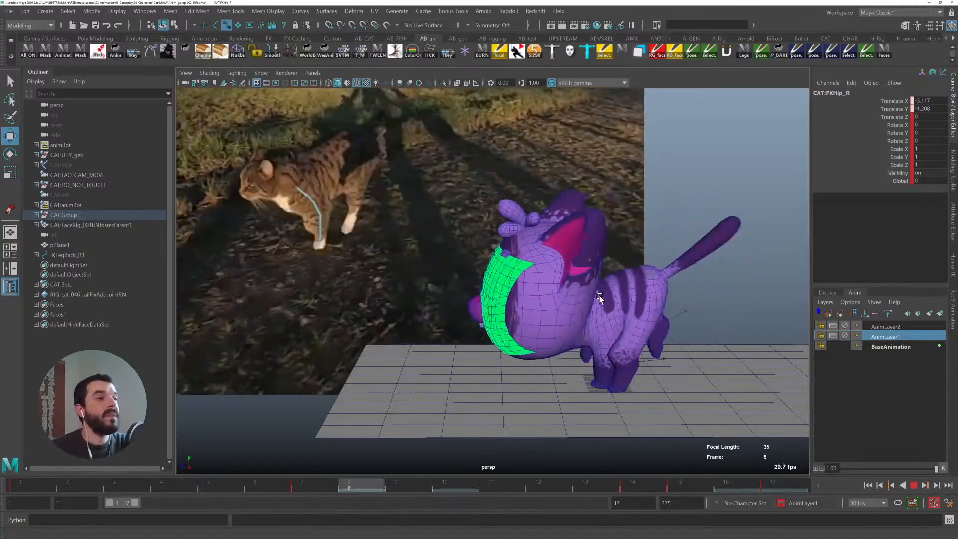
left_click_drag(601, 298, 588, 385, "alt")
middle_click_drag(589, 385, 507, 311, "alt")
right_click_drag(507, 312, 565, 316, "alt")
left_click_drag(565, 315, 453, 341, "alt")
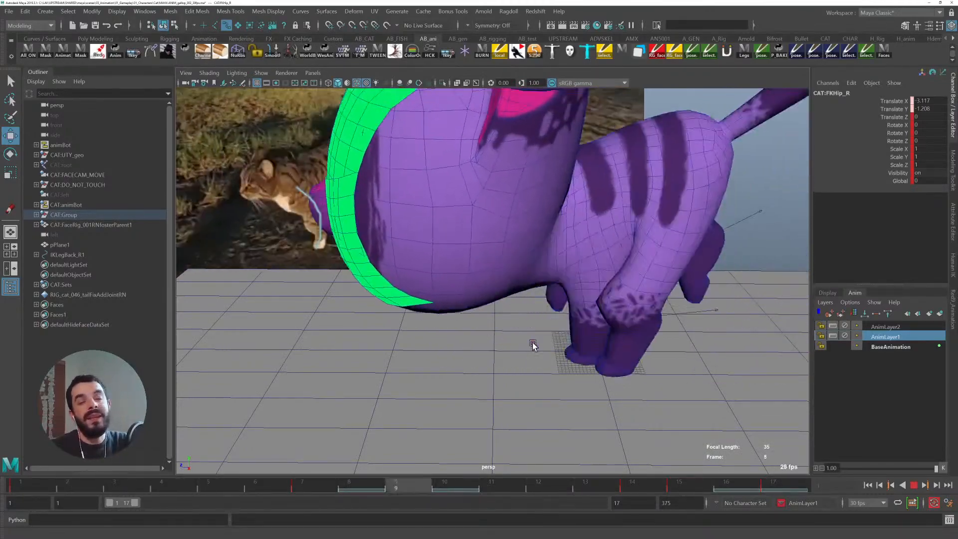
middle_click_drag(541, 338, 515, 385, "alt")
right_click_drag(515, 385, 486, 347, "alt")
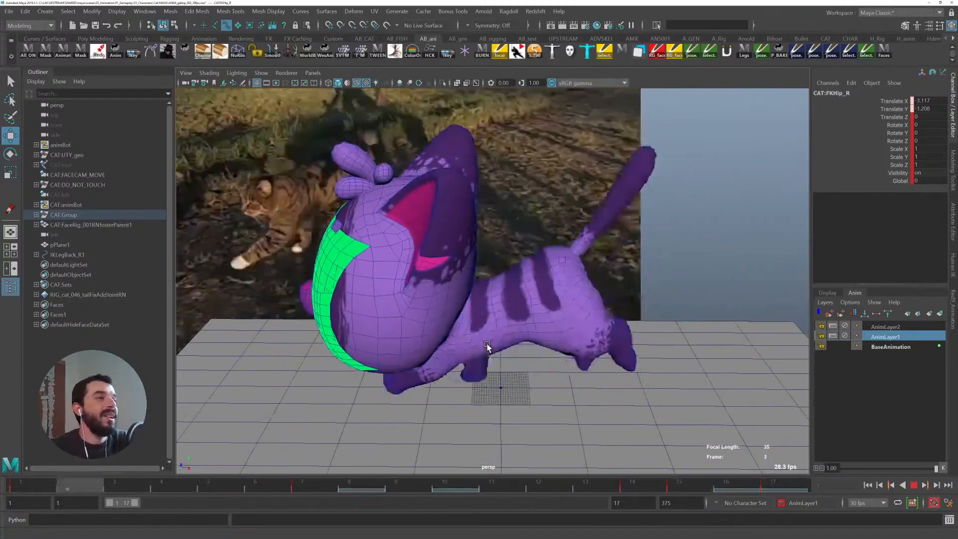
- Stop playback and save the scene
key("Escape")
key("ctrl+s")
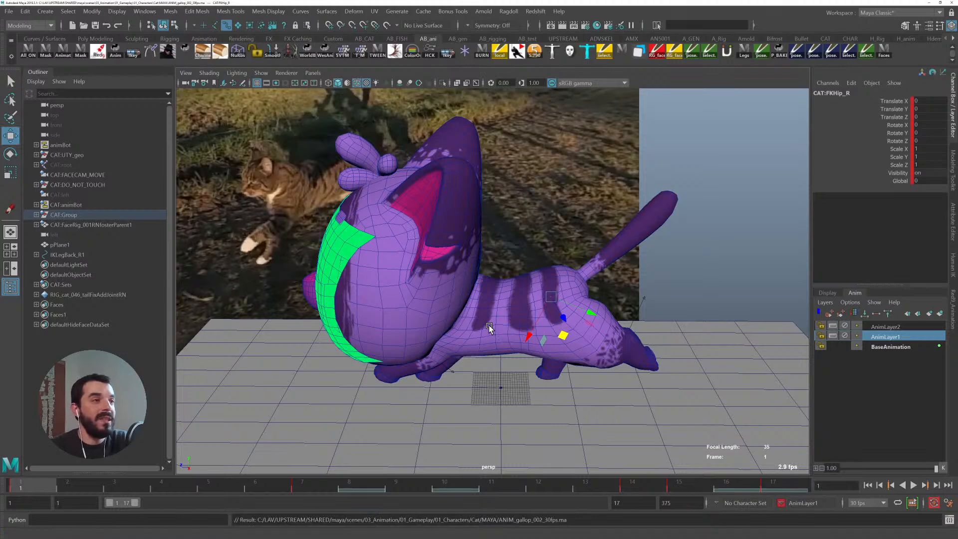
key("alt+1")
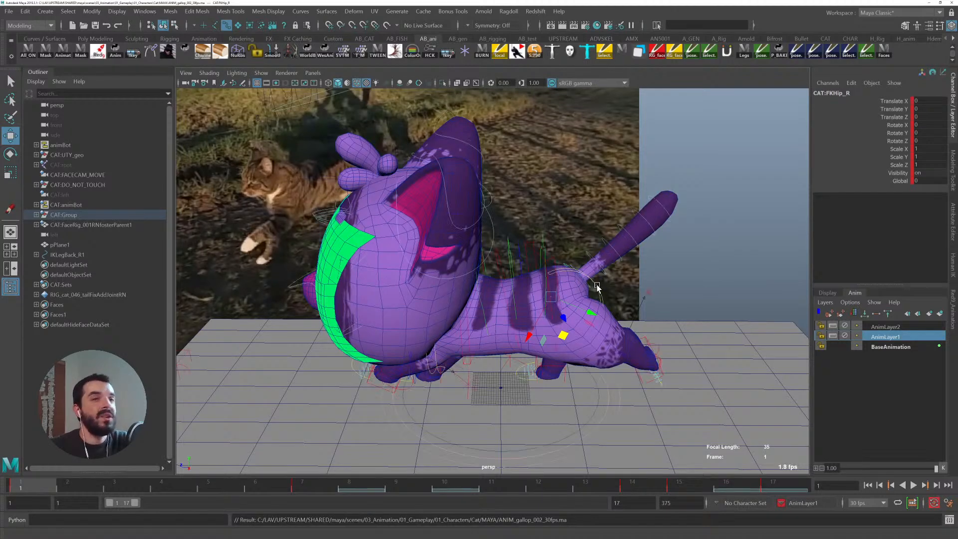
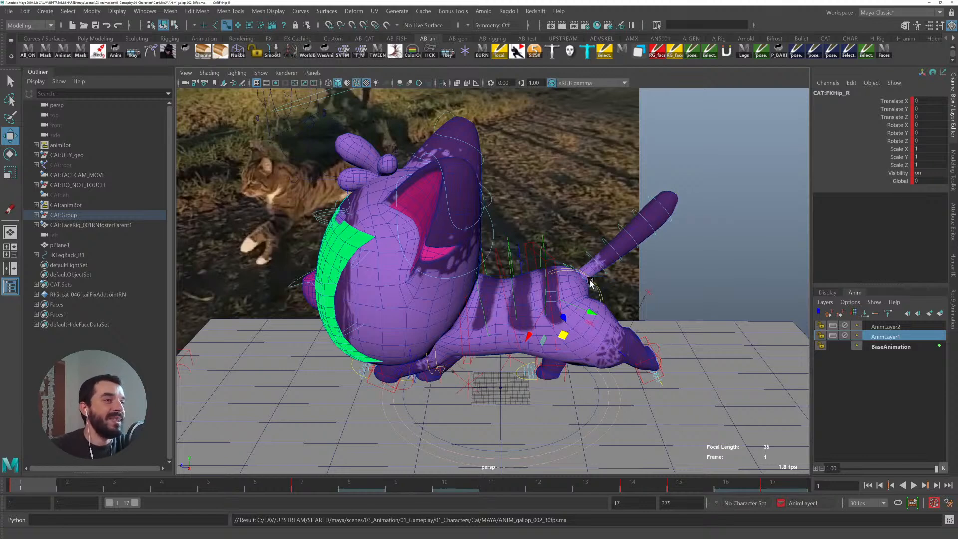
- Select the tail controls and play back the walk cycle from frame 1 to review the tail
left_click(587, 284)
key("q")
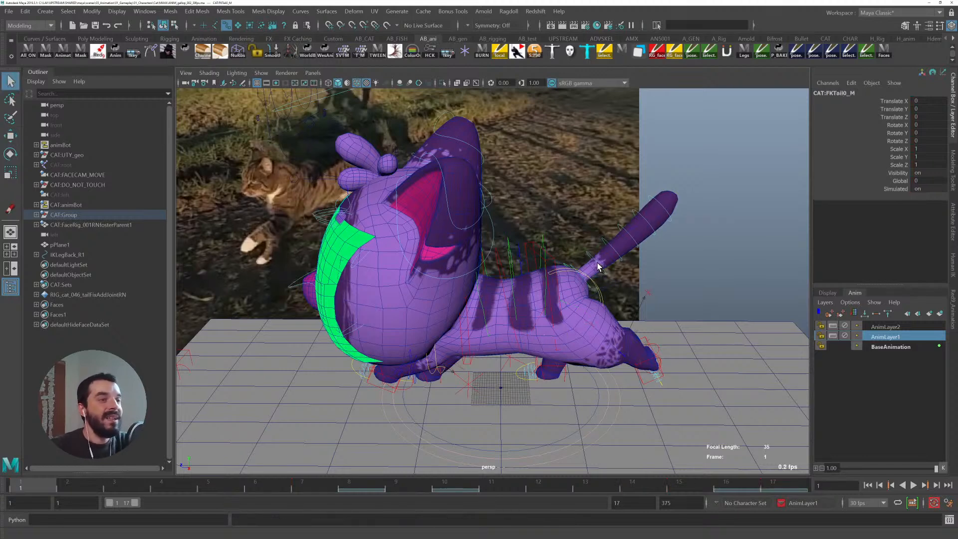
left_click(608, 248, "shift")
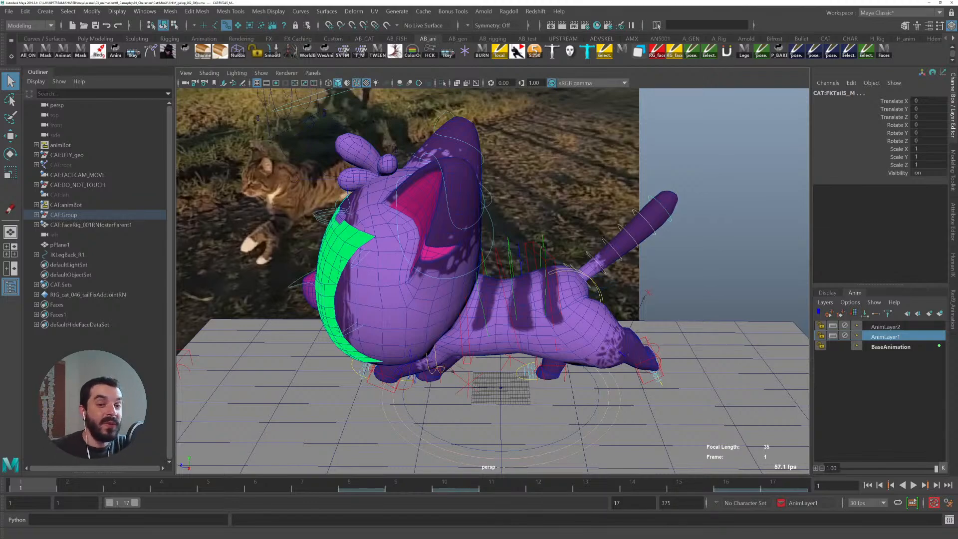
key("alt+v")
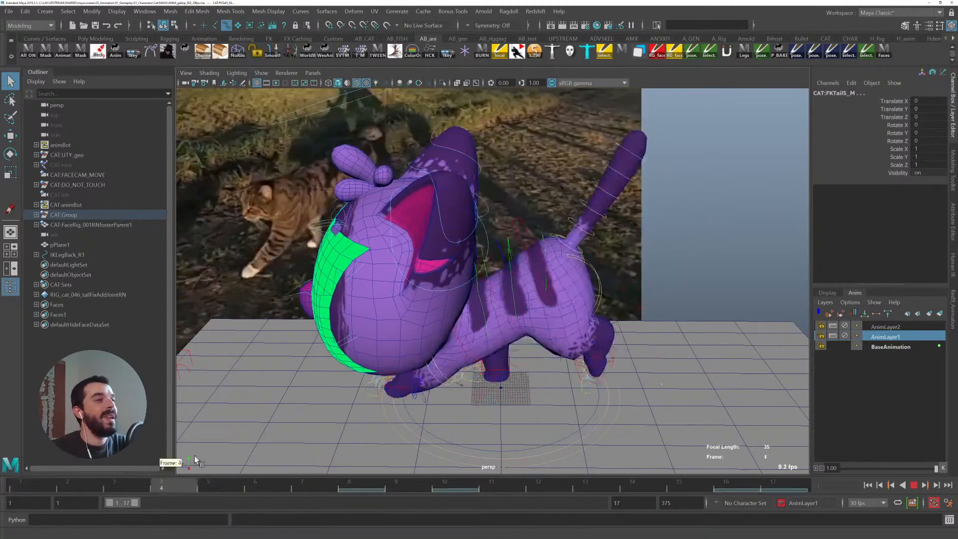
left_click(40, 480)
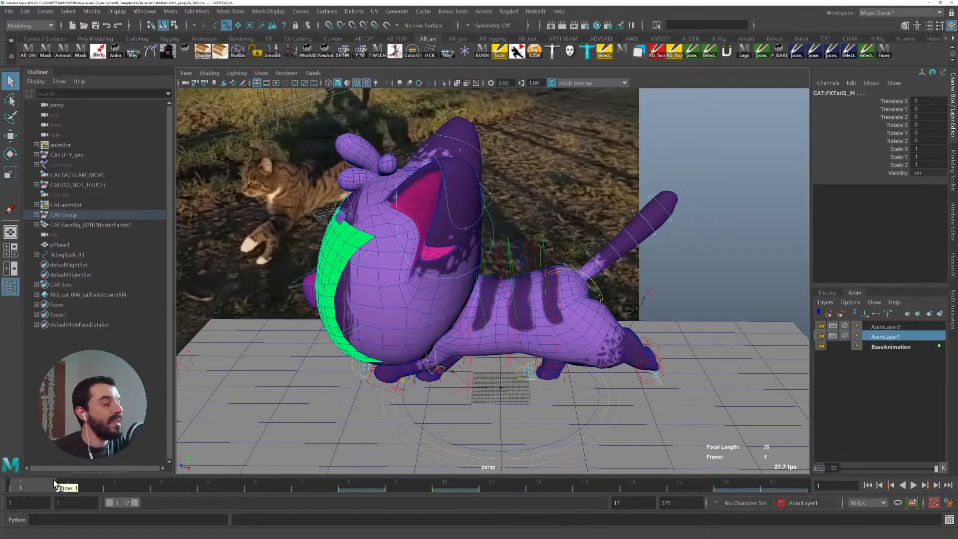
- Rotate the upper FK tail controls at frame 1 so the tail curls upward
middle_click_drag(615, 283, 591, 298, "alt")
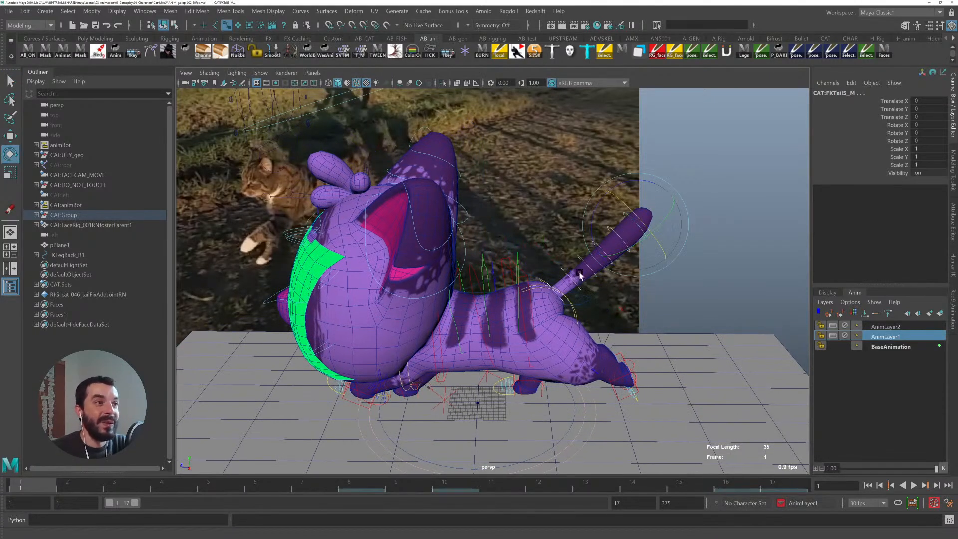
key("e")
left_click_drag(596, 212, 594, 274)
key("q")
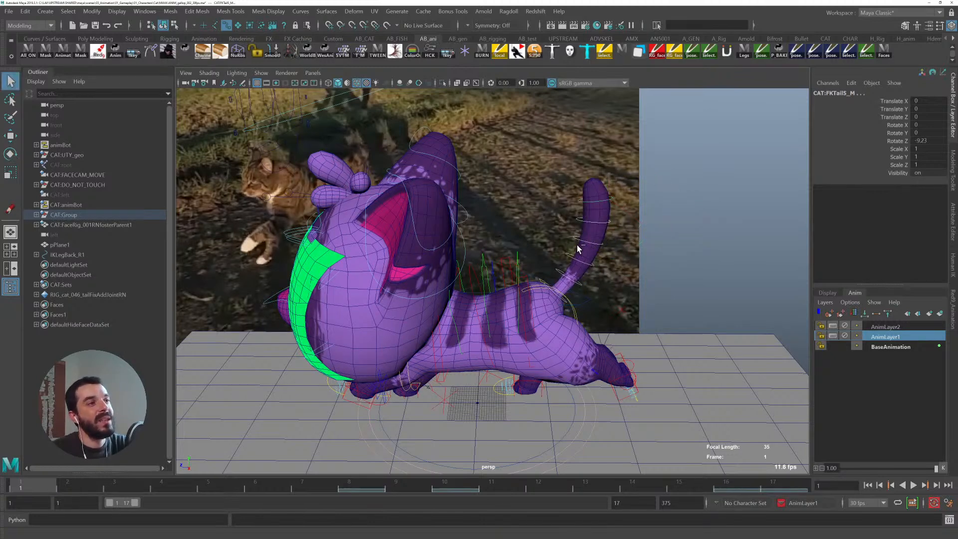
key("e")
left_click(607, 210)
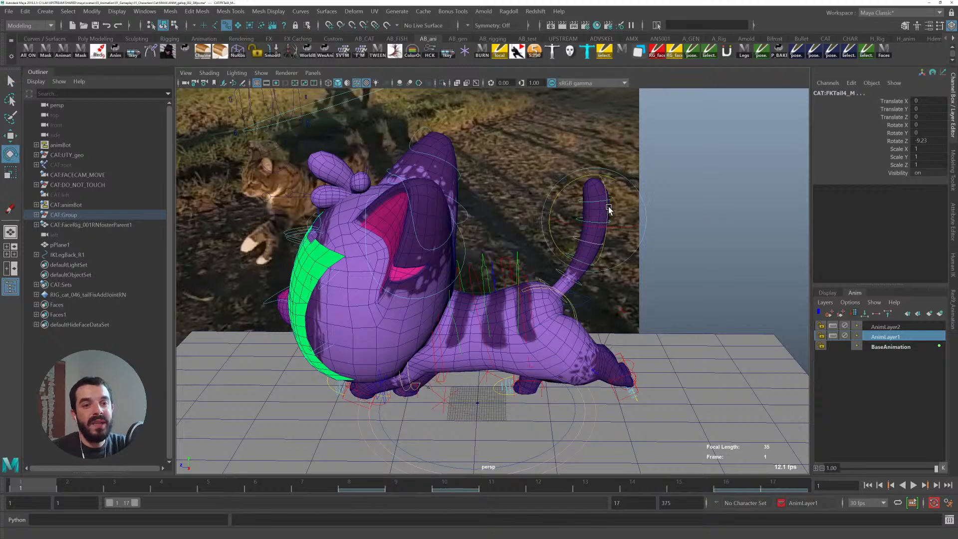
left_click_drag(587, 176, 560, 284)
key("q")
- Rotate the mid FK tail control at frame 1, checking it from the top and side views, to swing the tail sideways
left_click(527, 382)
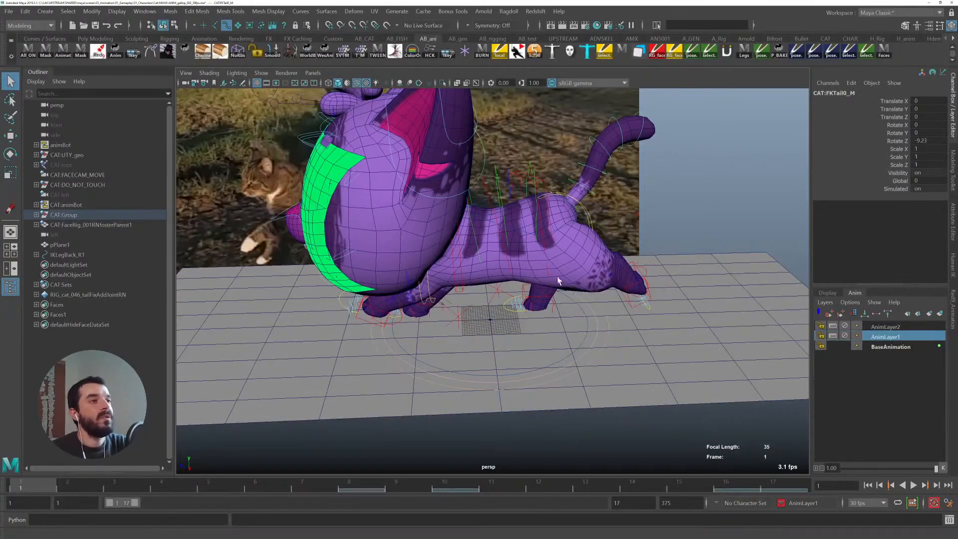
left_click_drag(594, 162, 641, 114, "shift")
key("space")
left_click_drag(608, 174, 569, 175)
middle_click_drag(422, 225, 431, 405, "alt")
middle_click_drag(479, 280, 491, 285, "alt")
key("e")
left_click_drag(414, 193, 421, 193)
right_click_drag(560, 286, 468, 278, "alt")
middle_click_drag(468, 277, 514, 219, "alt")
right_click_drag(514, 220, 453, 198, "alt")
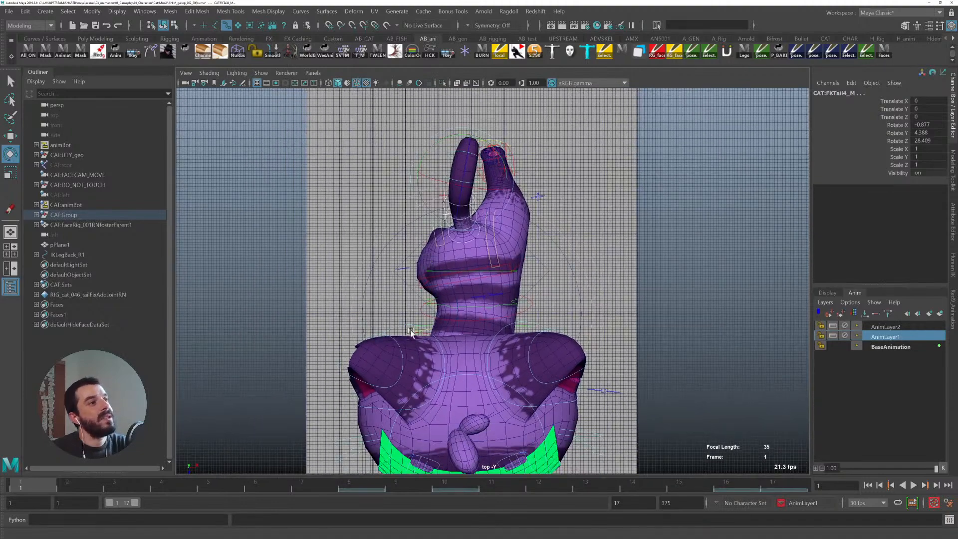
key("space")
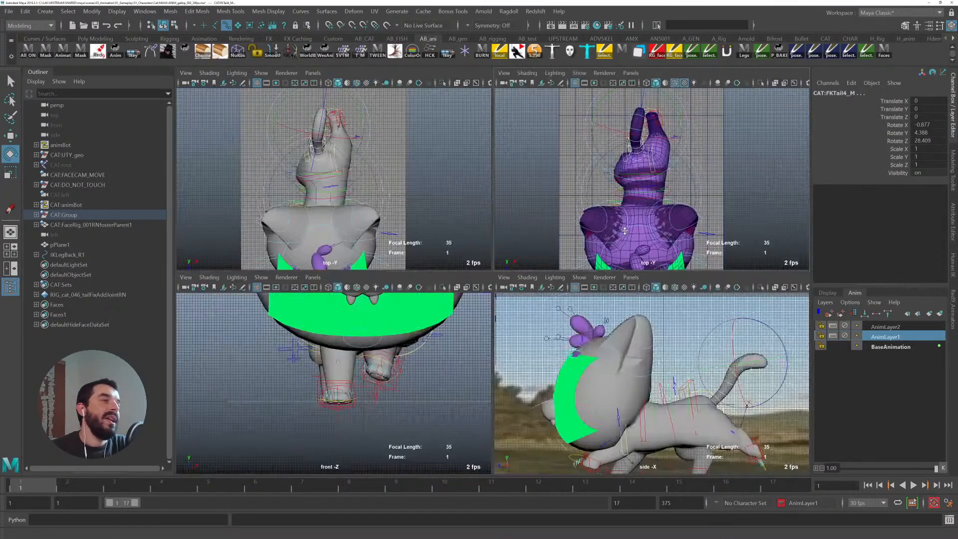
key("space")
left_click_drag(601, 216, 639, 216)
key("space")
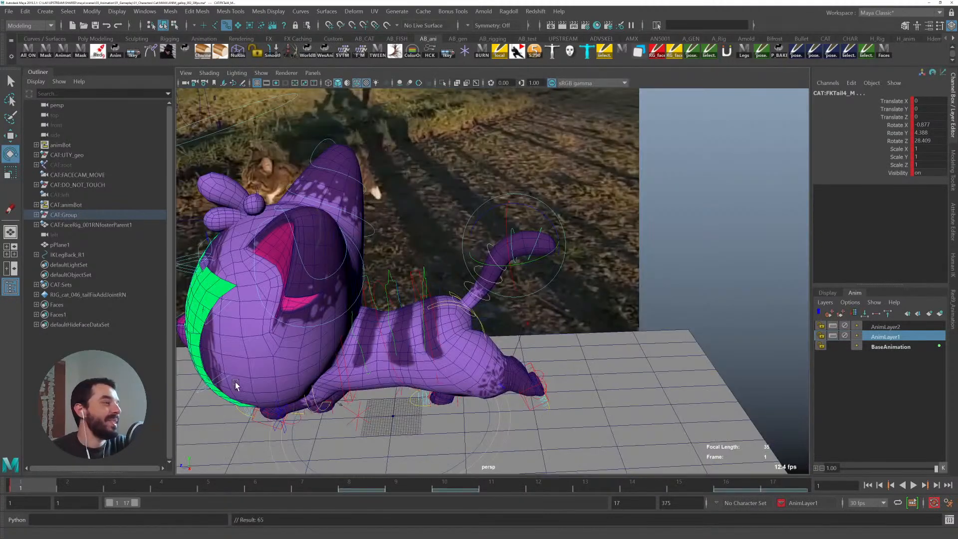
left_click_drag(504, 199, 524, 197, "alt")
key("q")
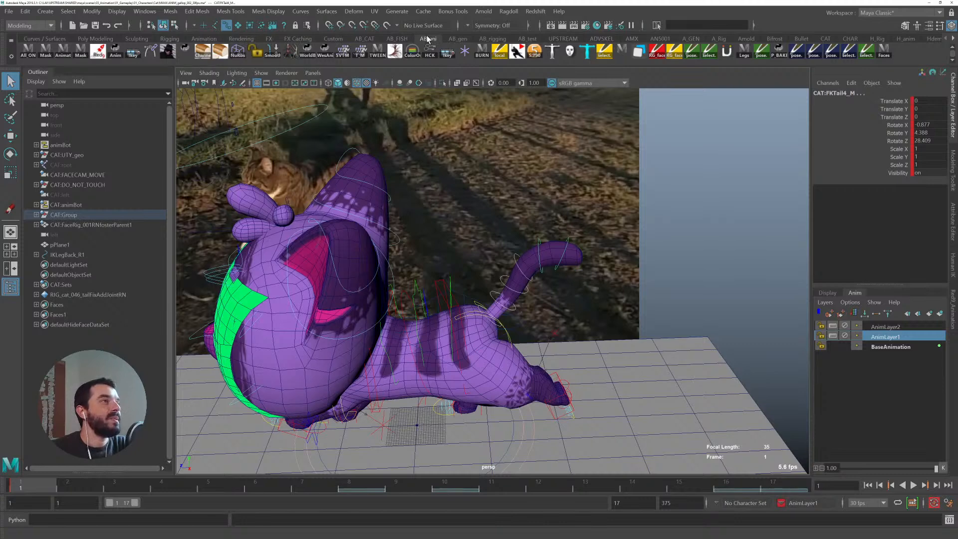
- Open the Overlapper tool from the custom shelf
left_click(455, 39)
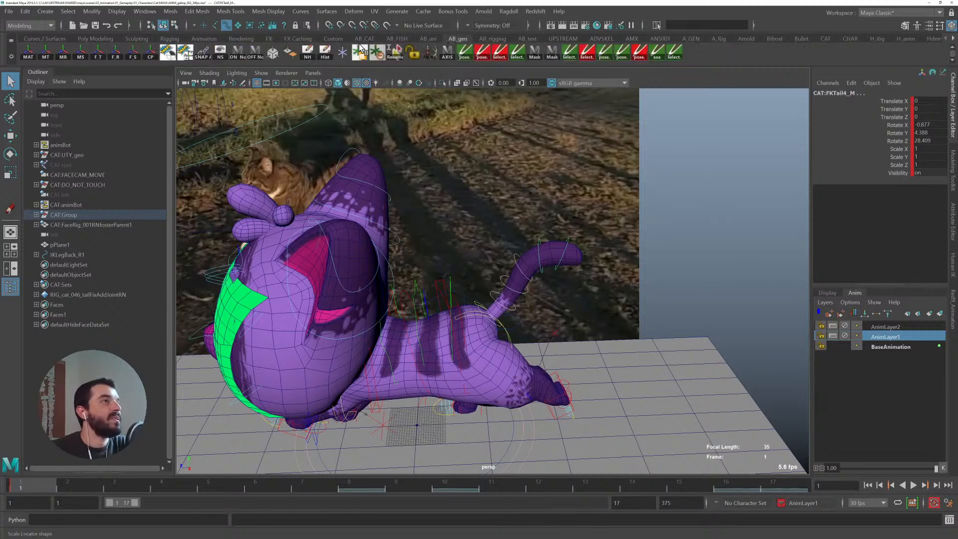
left_click(527, 39)
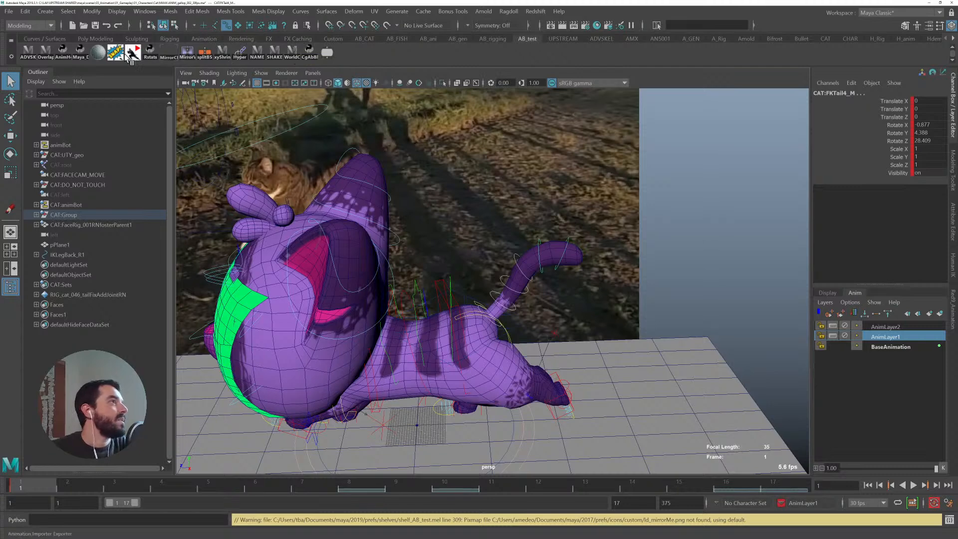
left_click(47, 56)
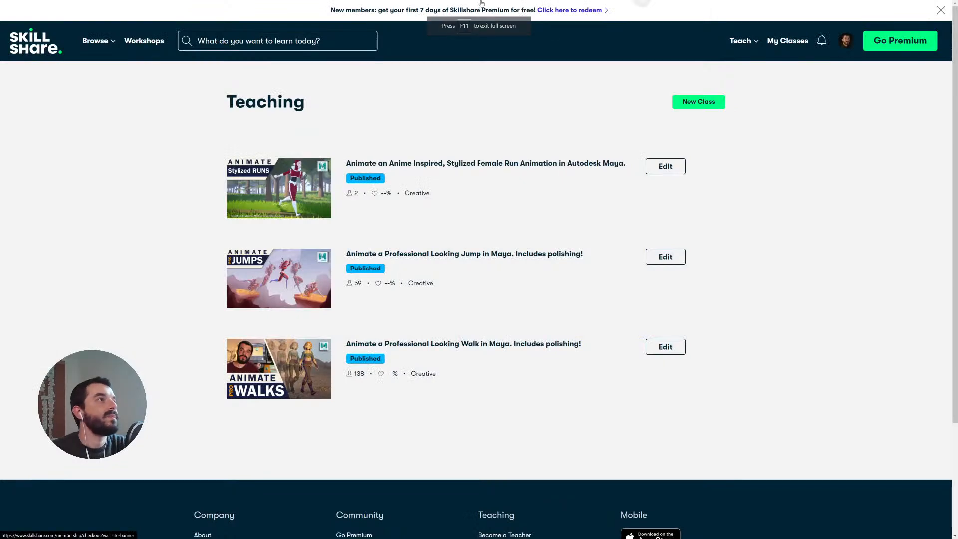
- Browse to the Overlapper product page in the browser and watch part of its demo video
key("F11")
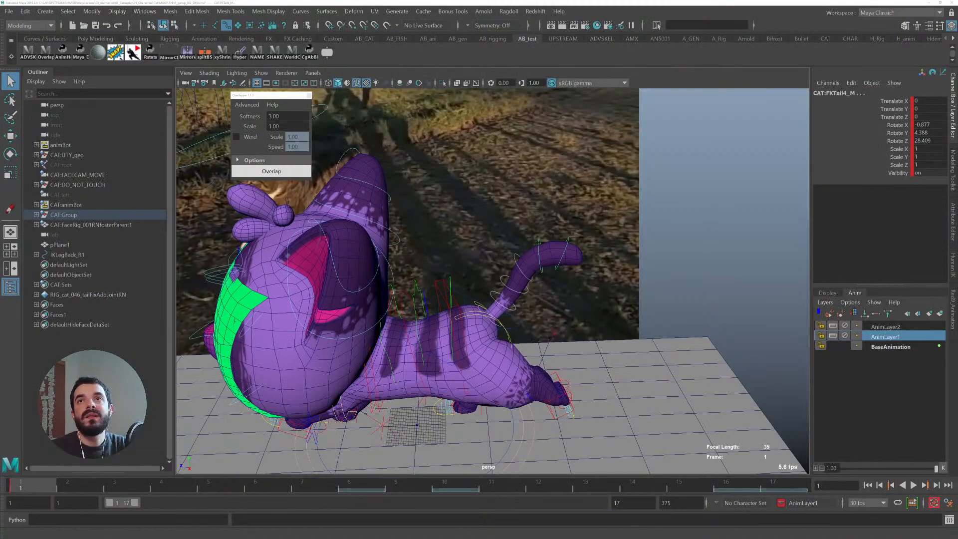
left_click(281, 116)
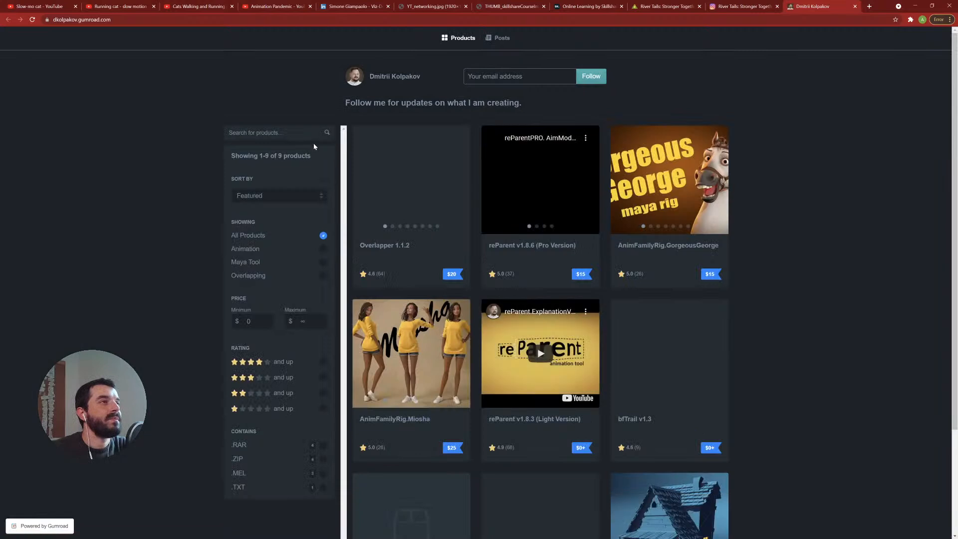
left_click(433, 174)
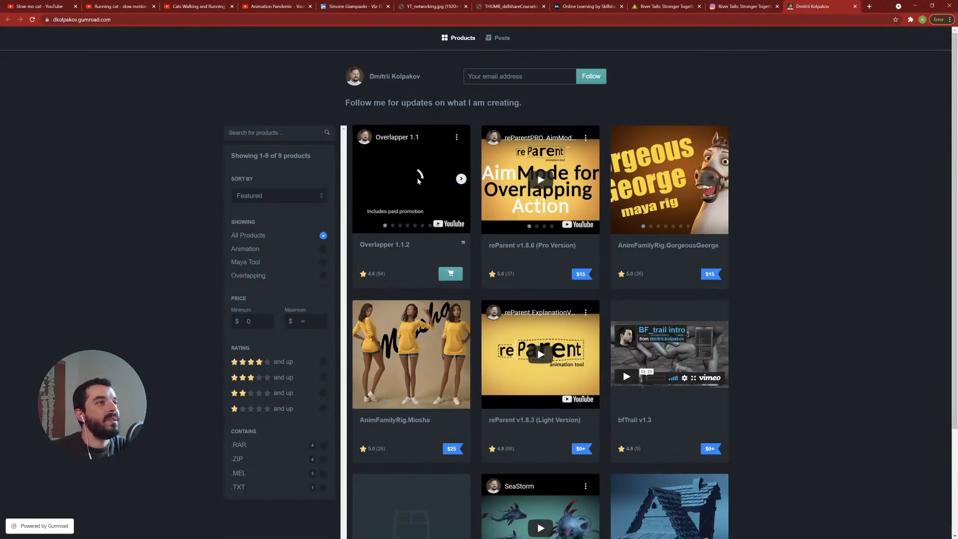
left_click(438, 224)
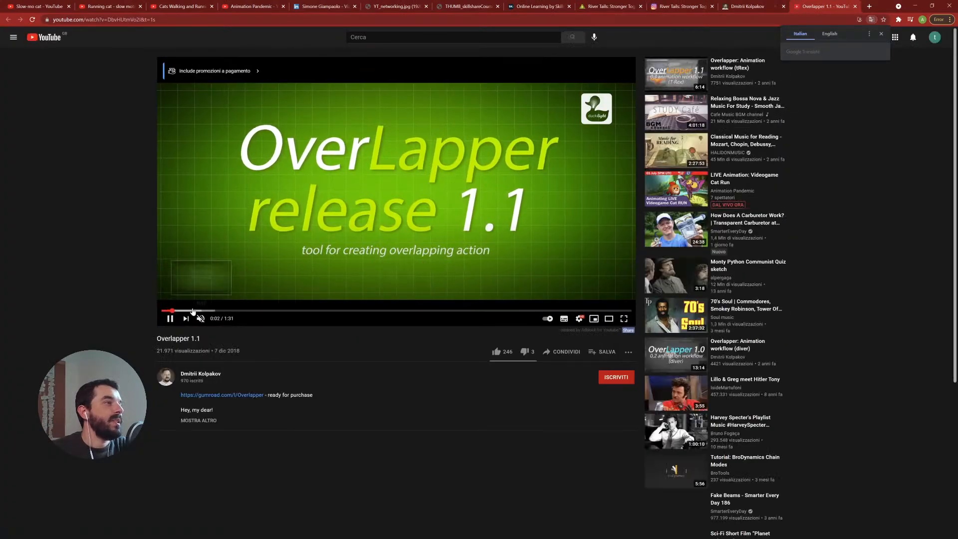
left_click(219, 310)
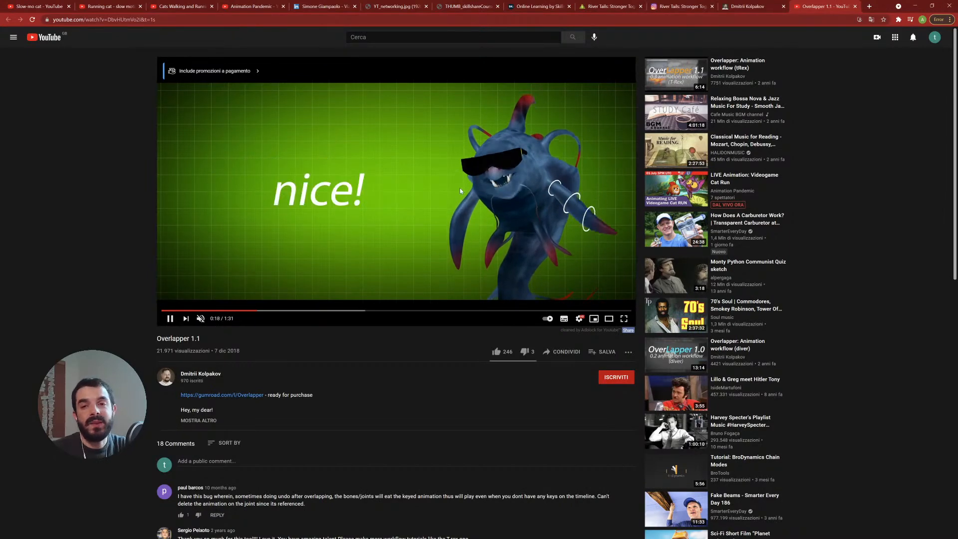
left_click(520, 183)
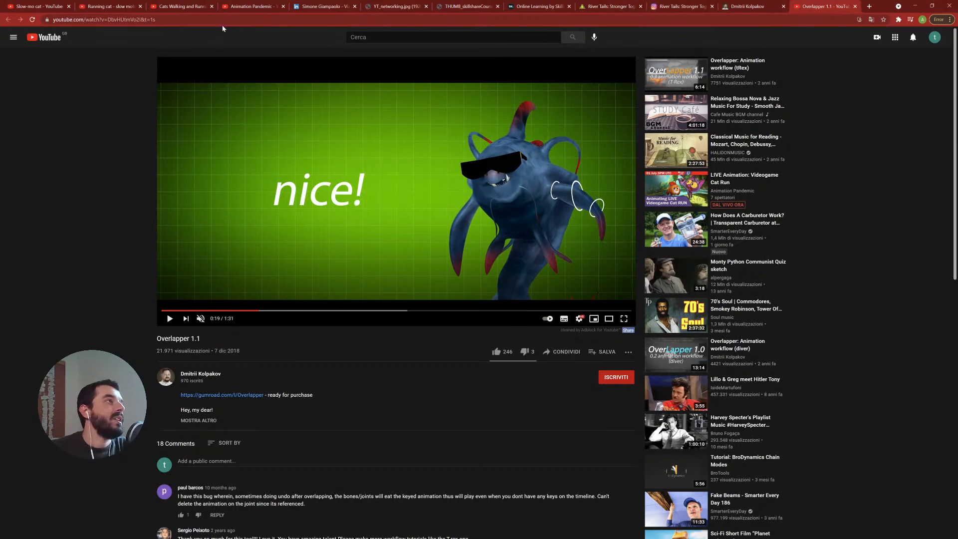
- Open the Ragdoll Dynamics video and examine the links in its description, then close the tab
left_click(244, 6)
left_click(398, 257)
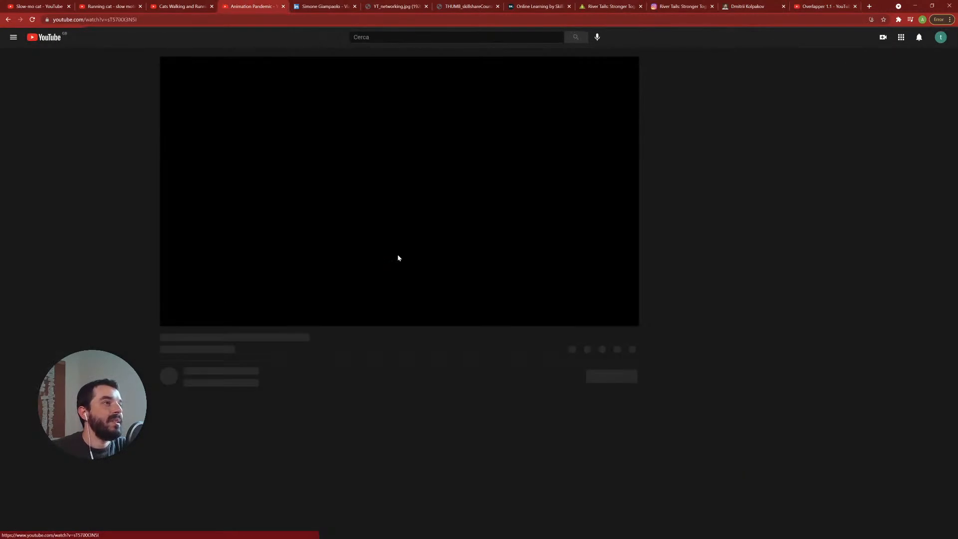
left_click(208, 426)
key("m")
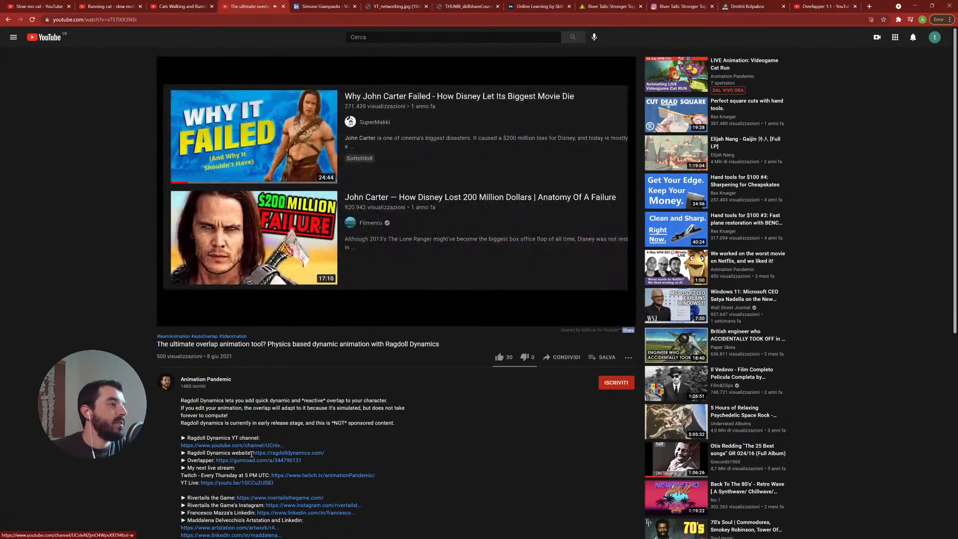
right_click(288, 453)
left_click(321, 505)
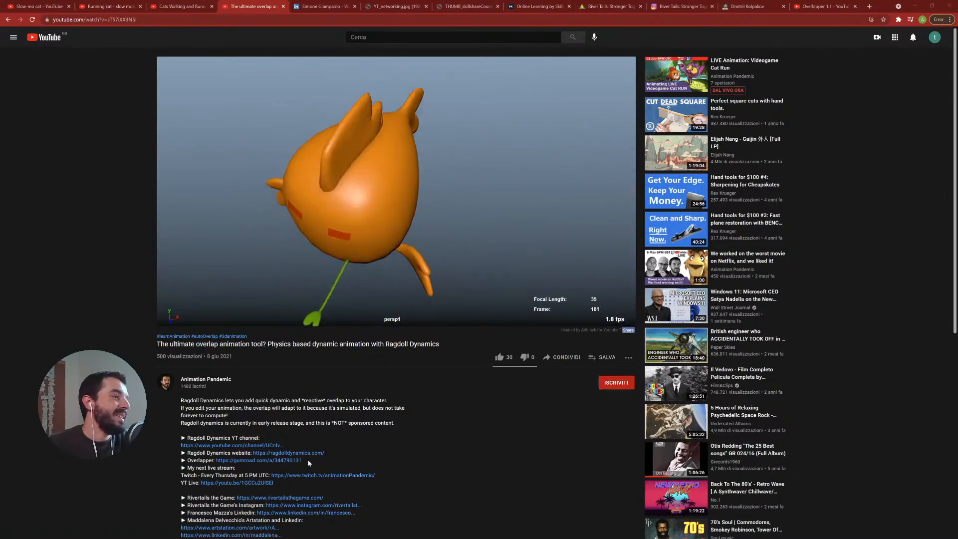
left_click_drag(329, 456, 253, 453)
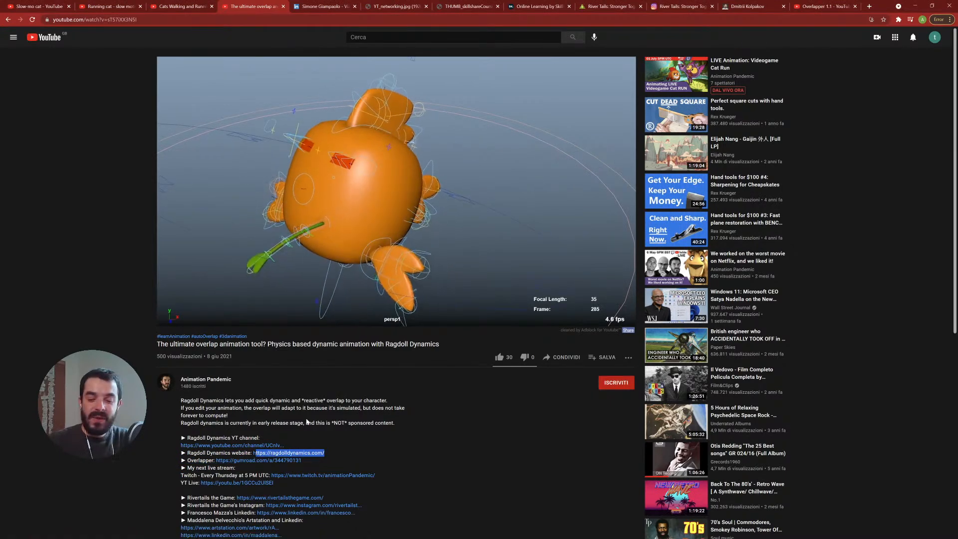
key("Left")
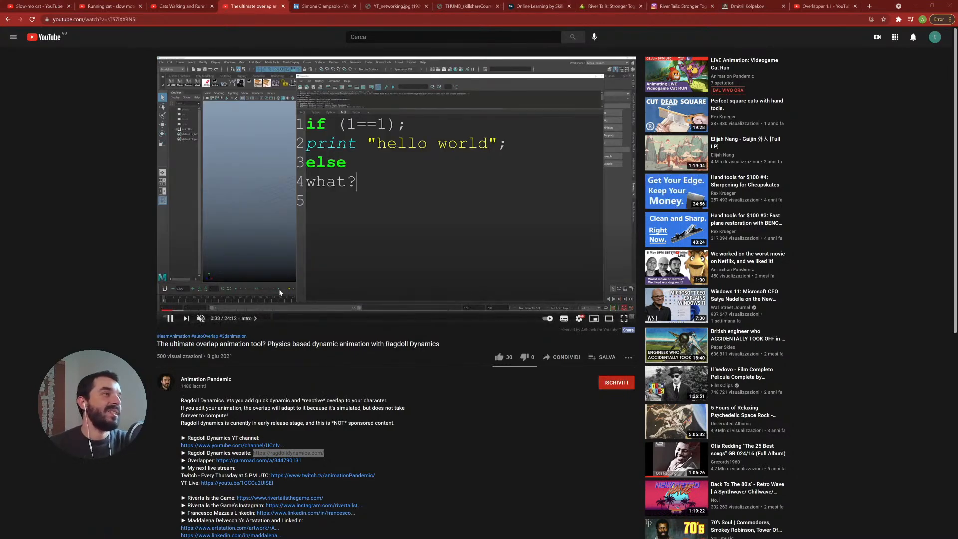
left_click(71, 149)
key("ctrl+w")
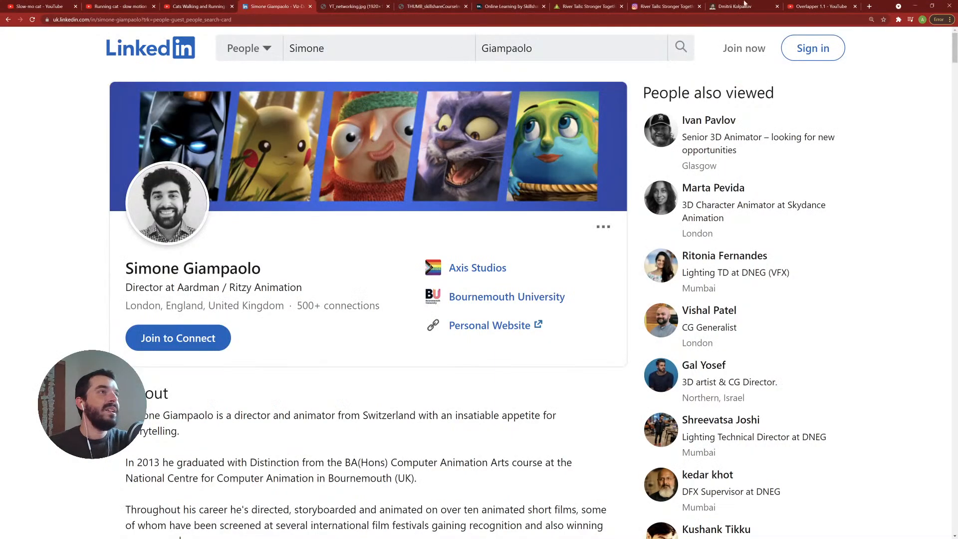
left_click(915, 8)
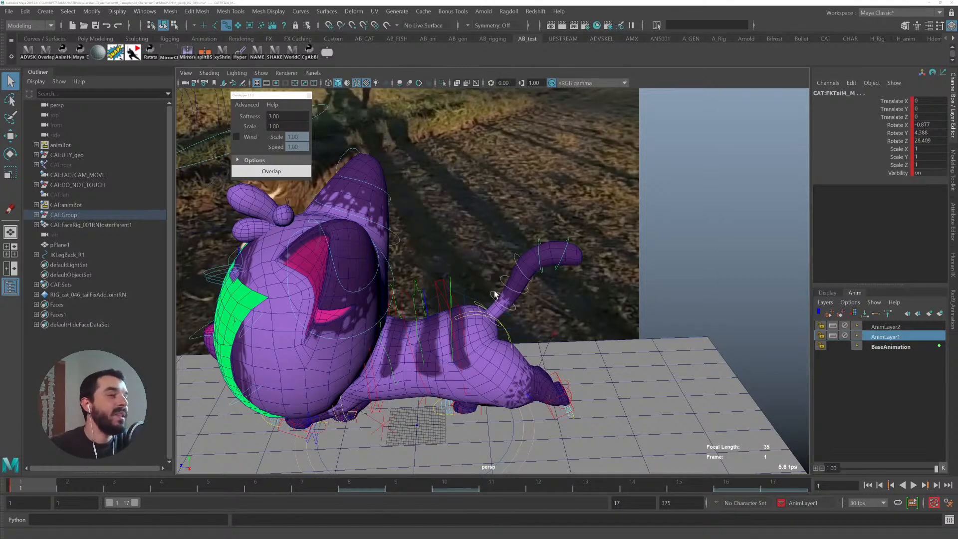
- Zoom in on the tail and select the FK tail controls from base to tip for the overlap tool
middle_click_drag(496, 294, 507, 291, "alt")
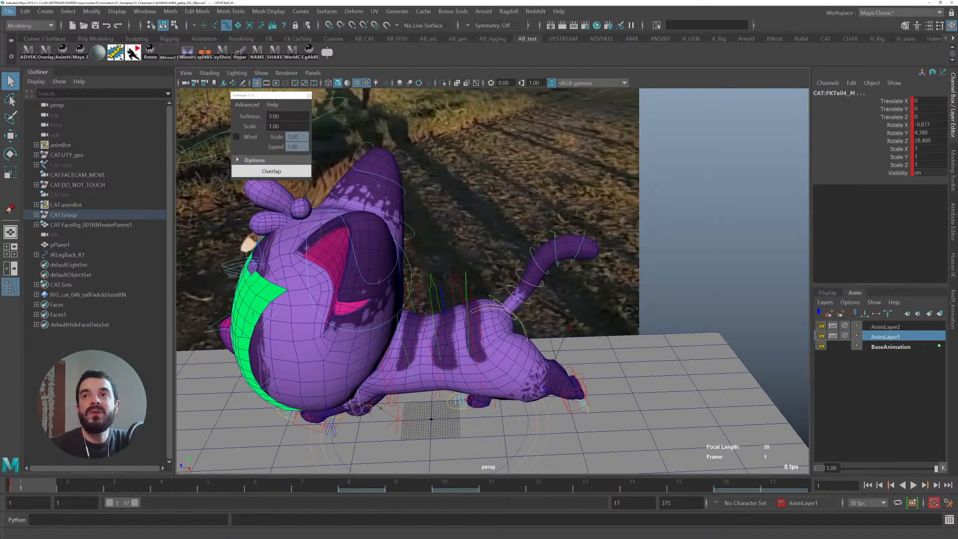
key("alt+Tab")
key("alt+Tab")
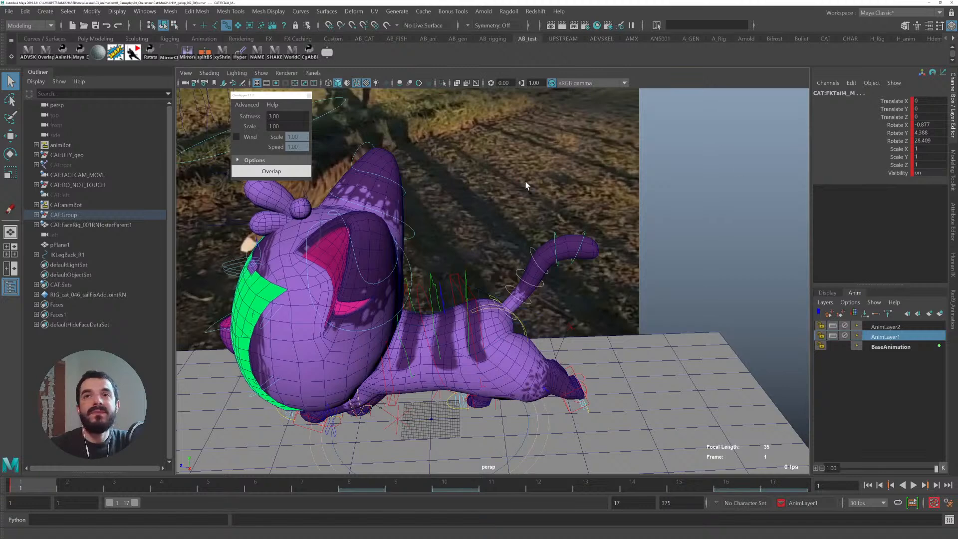
left_click(507, 320)
left_click(506, 318)
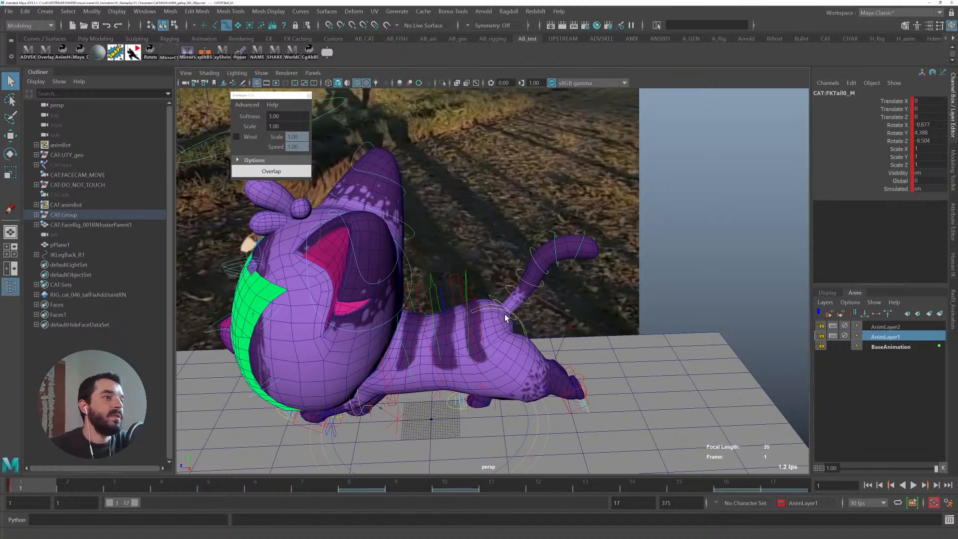
left_click(507, 289, "shift")
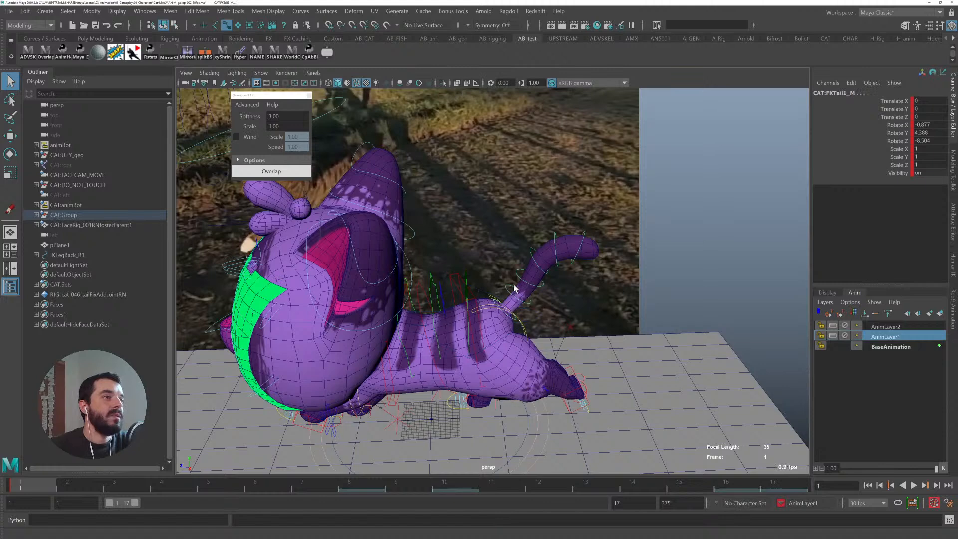
scroll(499, 295, "up", 4)
left_click(489, 328)
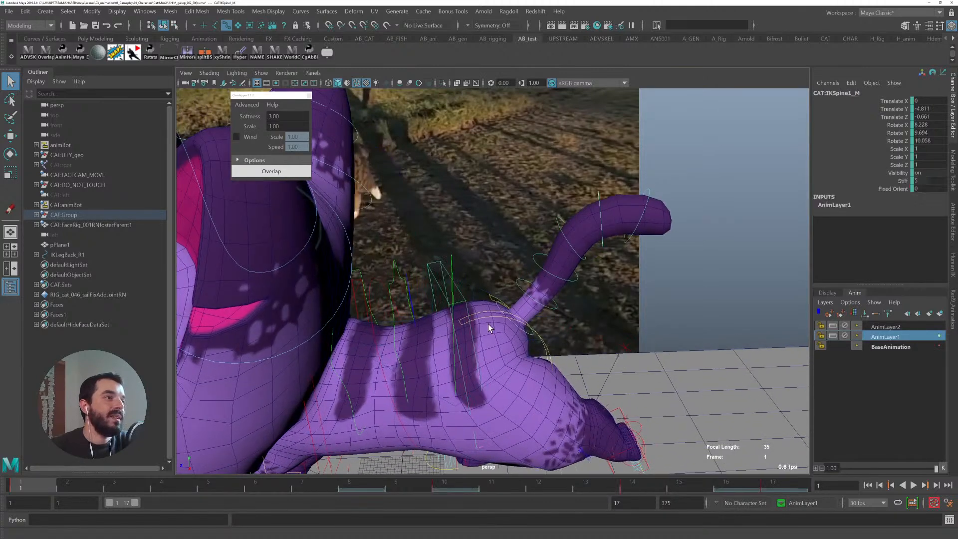
left_click(515, 328)
left_click(516, 282)
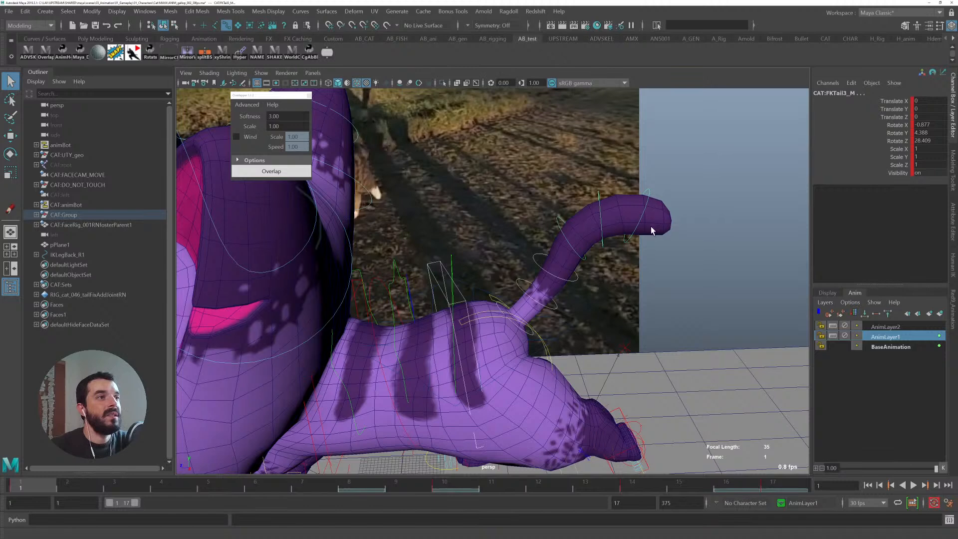
left_click(466, 293)
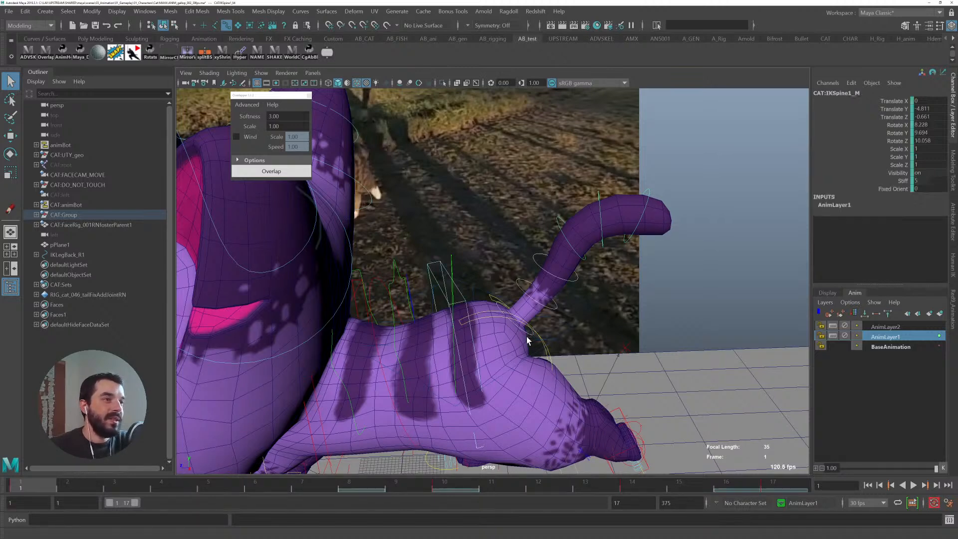
left_click(527, 314)
left_click(530, 276)
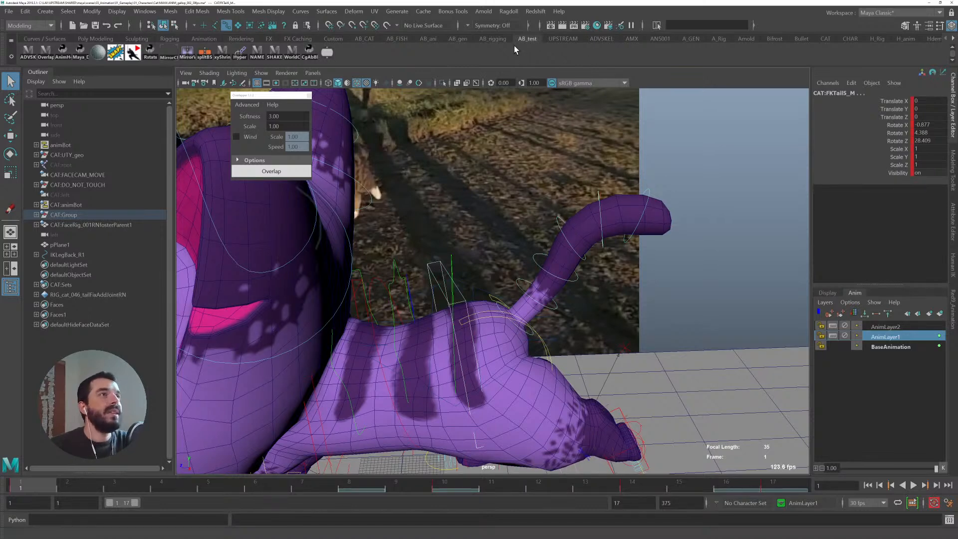
left_click(424, 39)
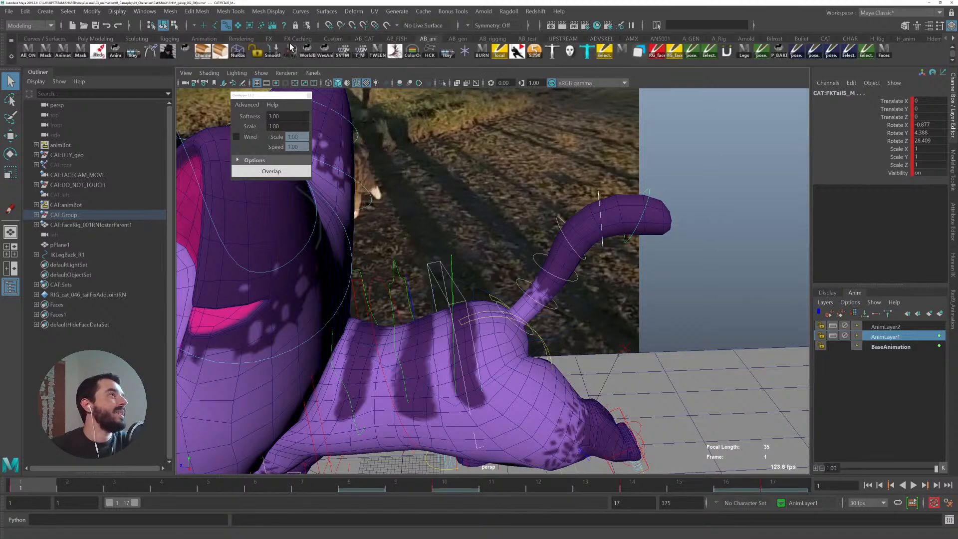
- Save the selected tail controls to the AR_CAT shelf as a selection button named ovrlpper
left_click(365, 39)
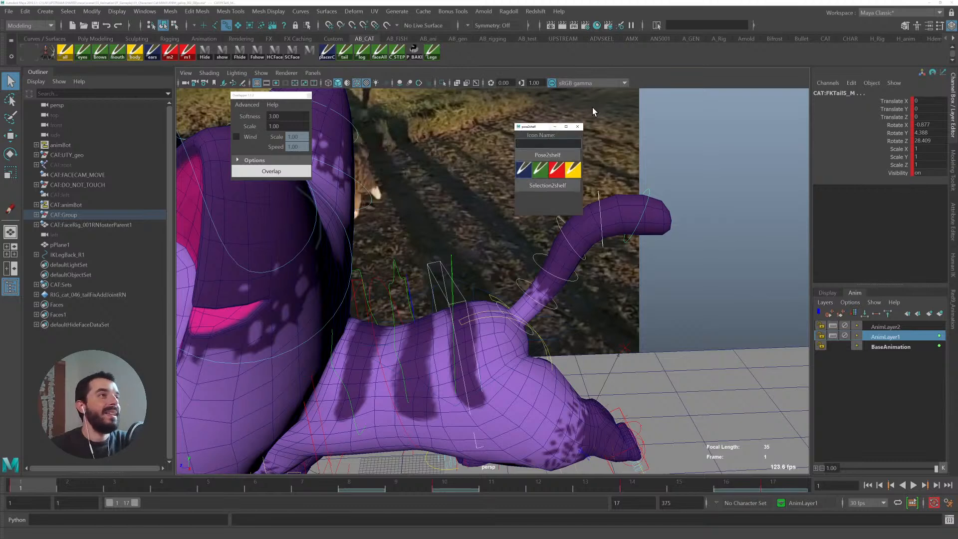
type("ovrlpper")
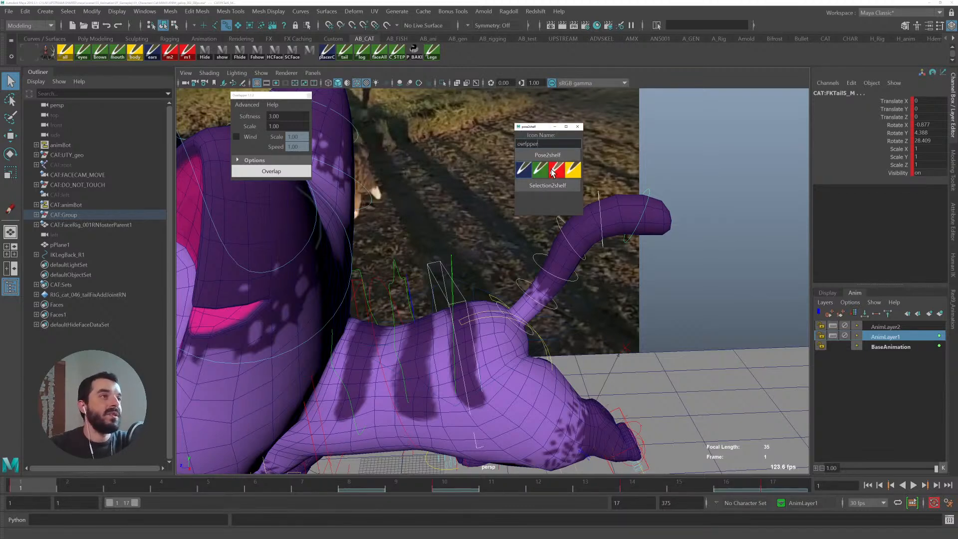
left_click(552, 185)
left_click(577, 127)
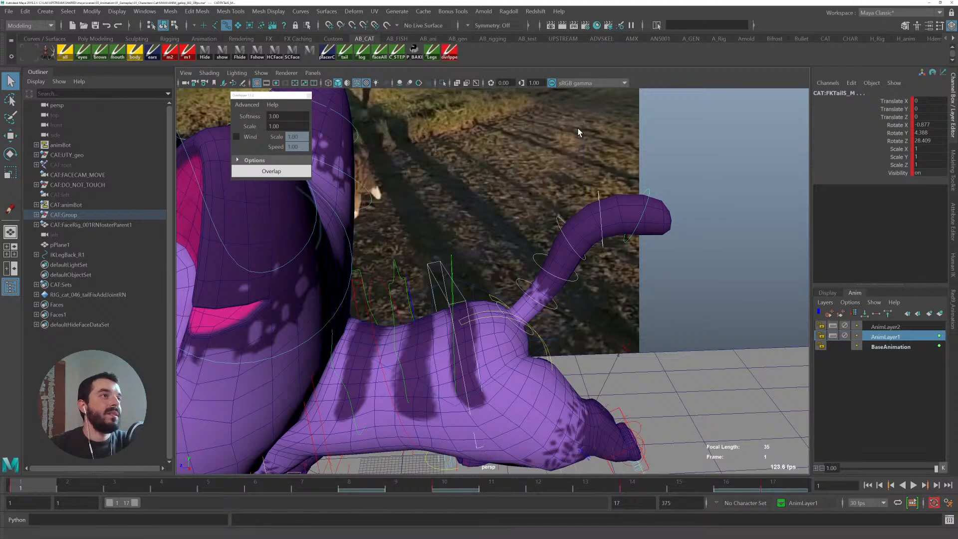
- Enable the Cycle option in Overlapper and run Overlap on the selected tail controls
left_click(237, 160)
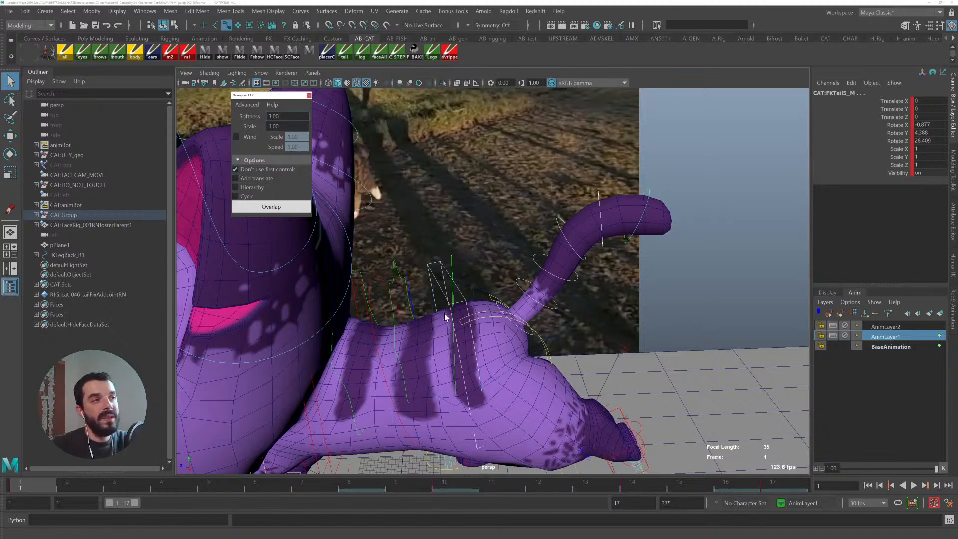
left_click(244, 196)
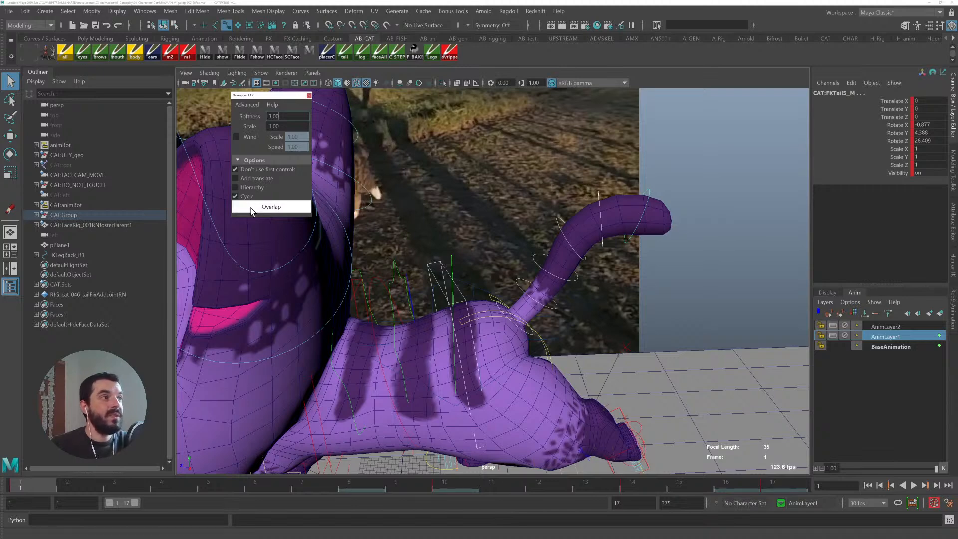
left_click(253, 208)
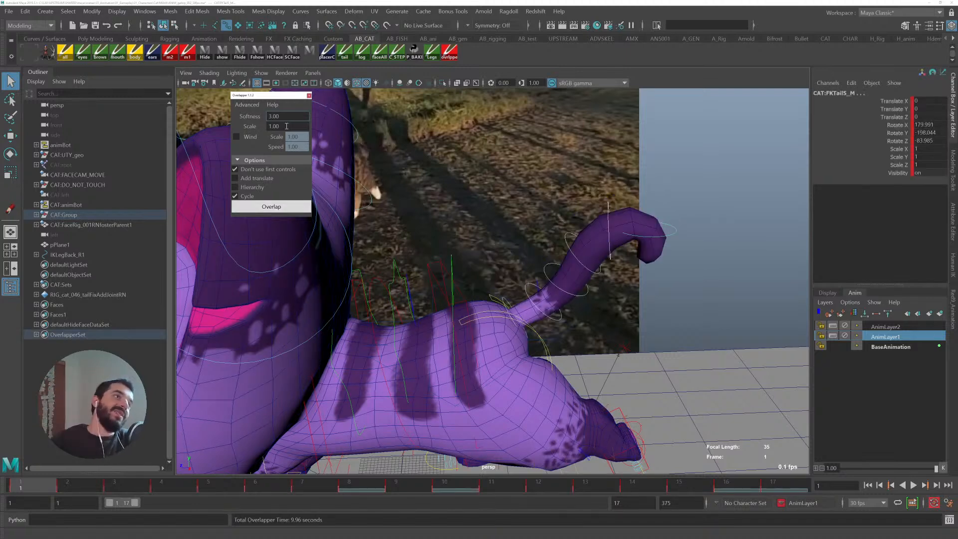
- Play back the overlapped tail animation from frame 1, then undo the overlap
key("alt+v")
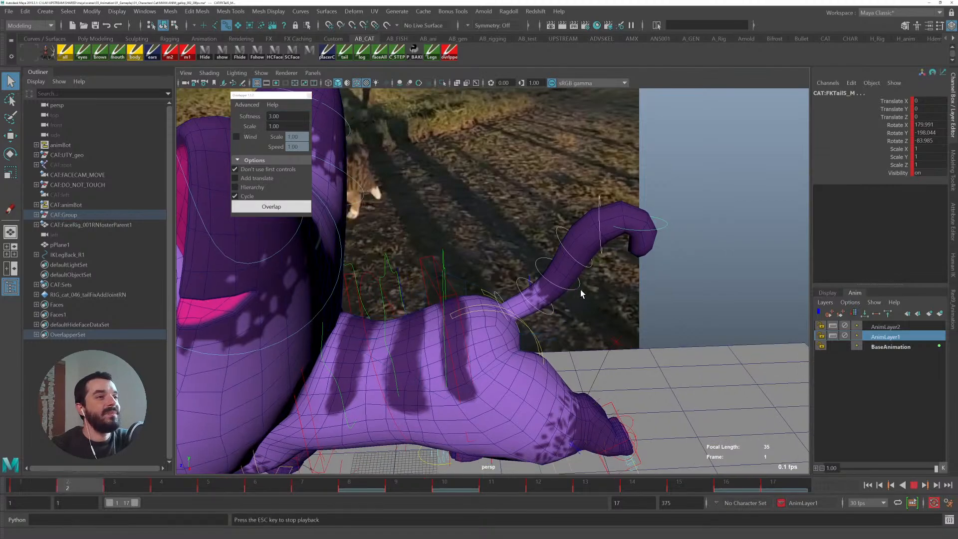
right_click_drag(689, 332, 640, 317, "alt")
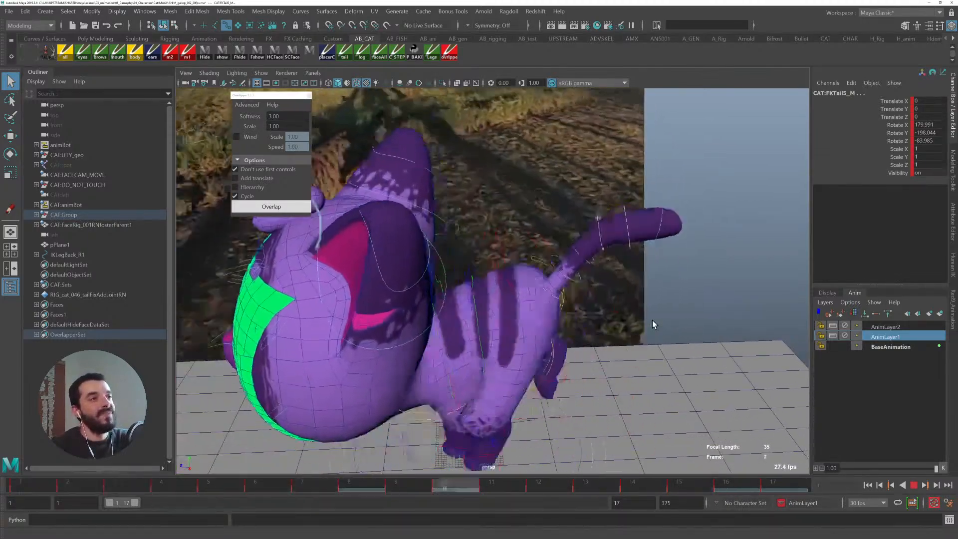
key("Escape")
left_click(29, 486)
left_click_drag(30, 487, 2, 453)
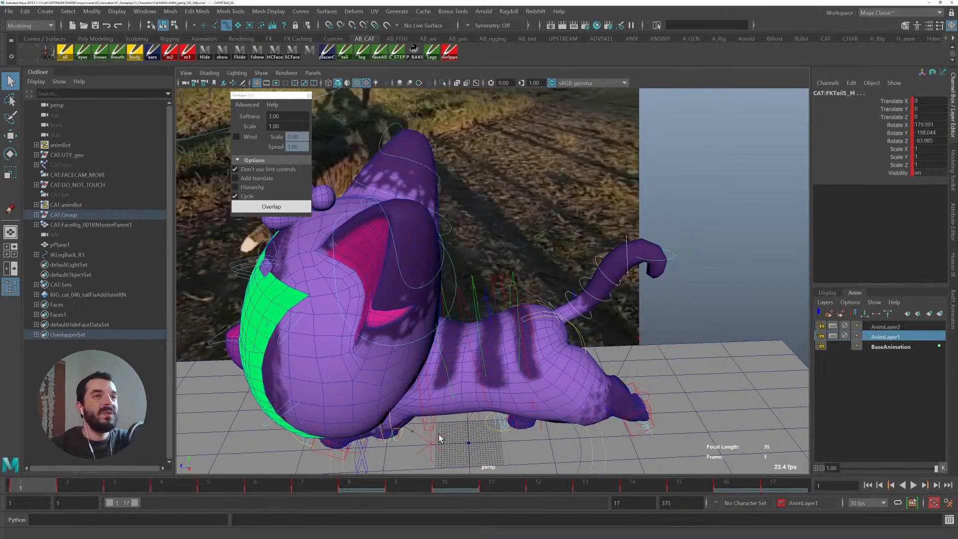
key("ctrl+z")
- Set the Overlapper Softness to 2.00 while keeping the tail controls selected
middle_click_drag(613, 293, 627, 274, "alt")
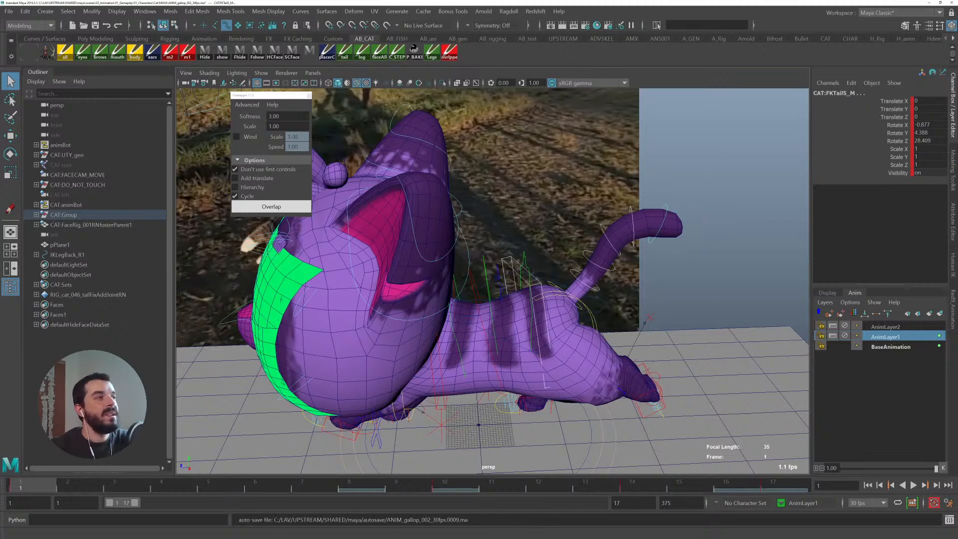
double_click(282, 116)
type("2")
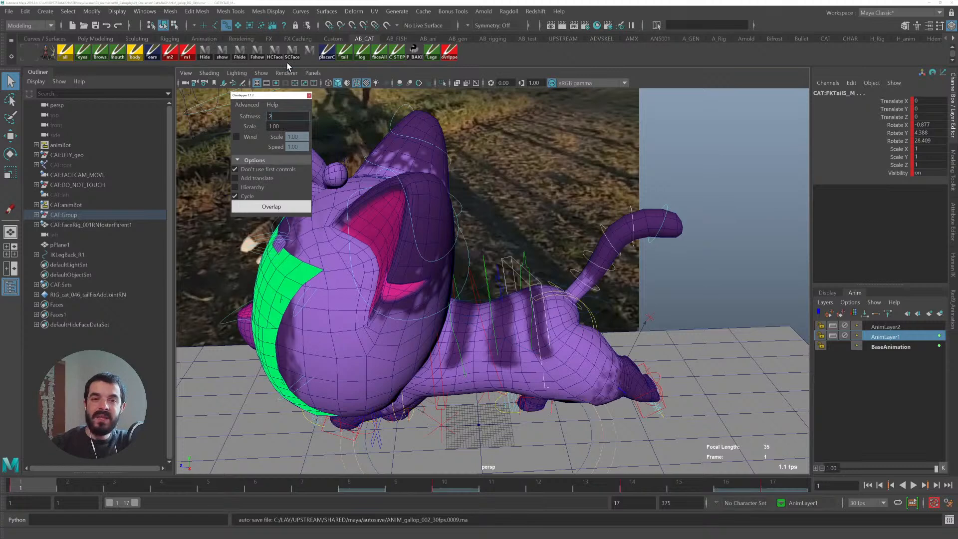
middle_click_drag(575, 224, 534, 224, "alt")
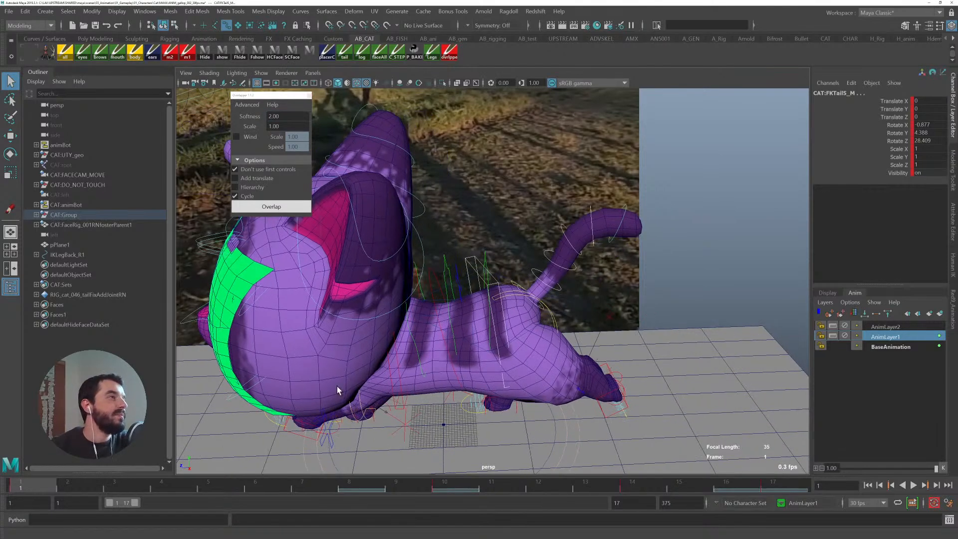
middle_click_drag(464, 396, 503, 395, "alt")
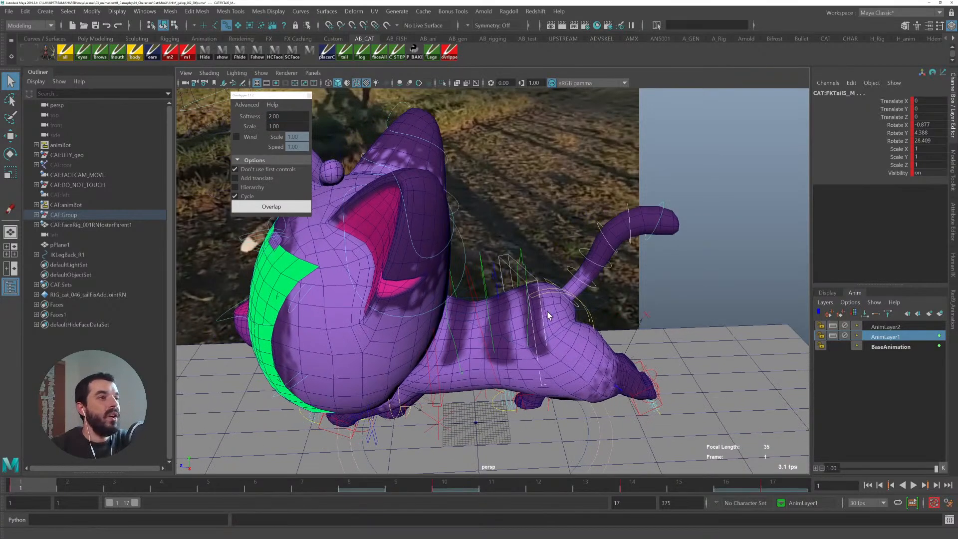
left_click(524, 302, "ctrl")
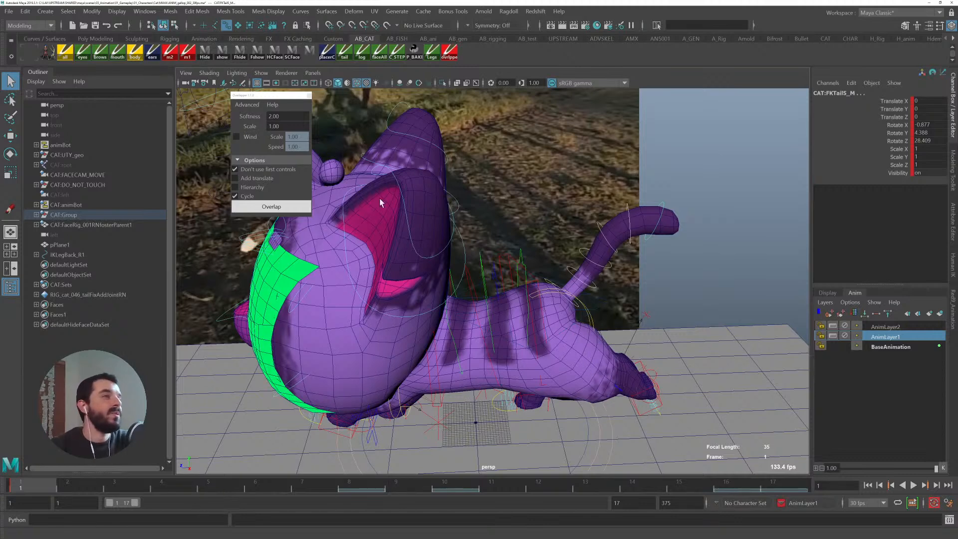
left_click(428, 38)
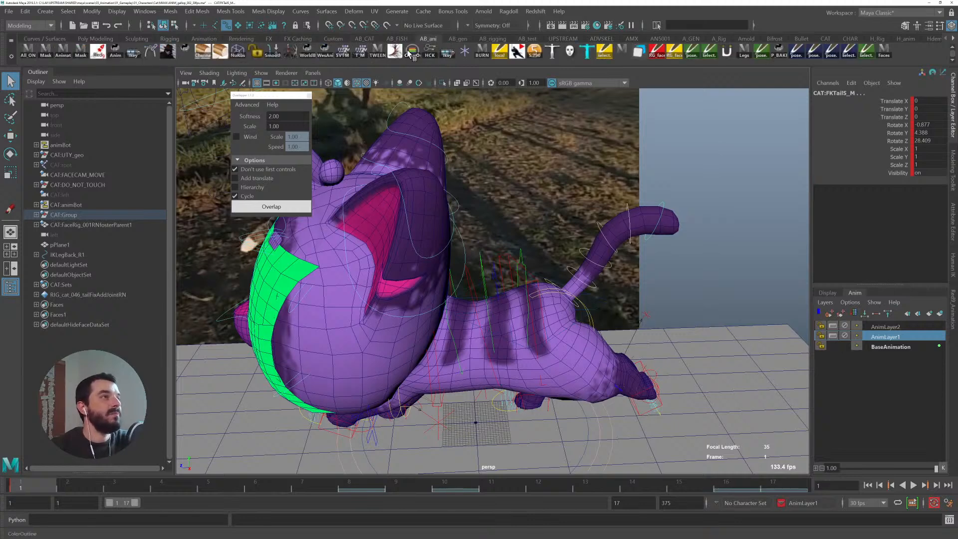
left_click(414, 53)
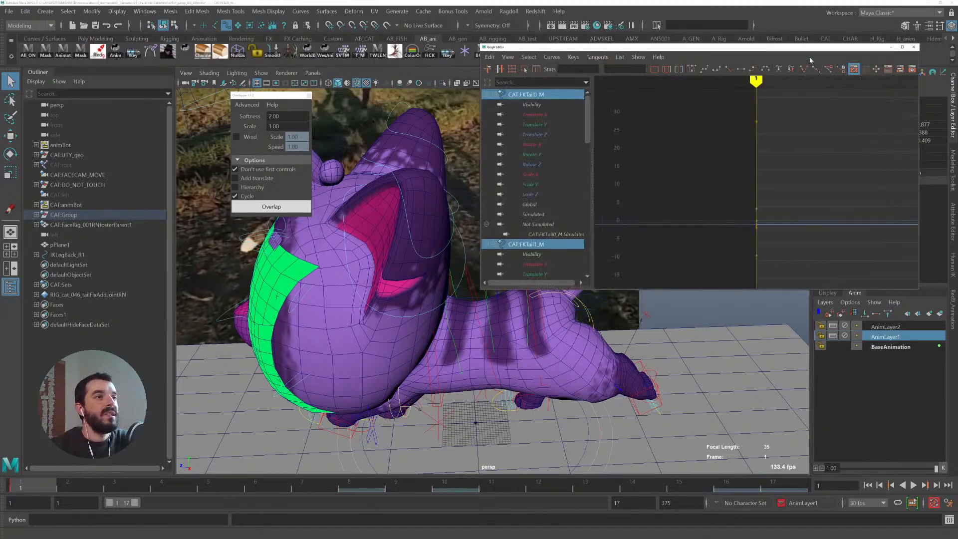
left_click(891, 47)
- Try Overlap on the tail with Softness 2.00, play it back, then undo it
left_click(268, 211)
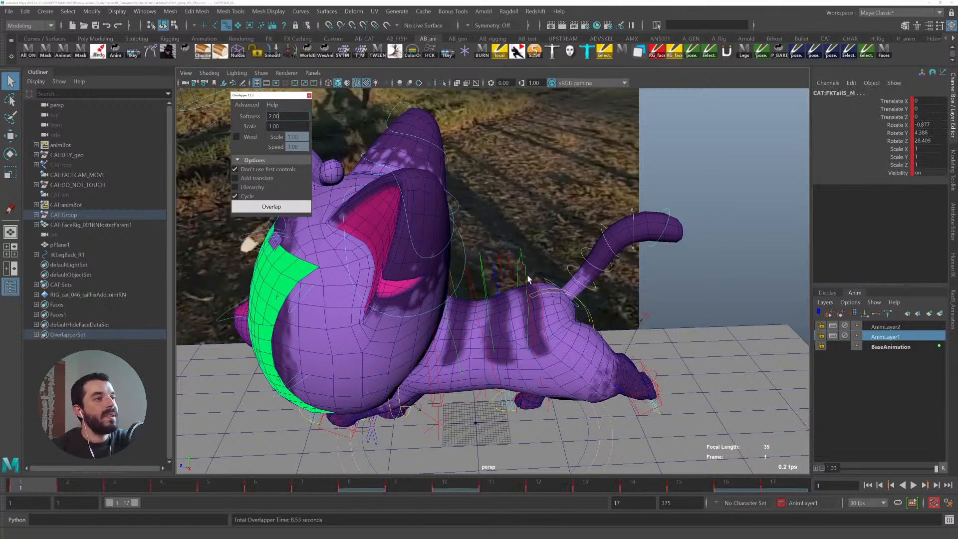
left_click(506, 258)
key("alt+v")
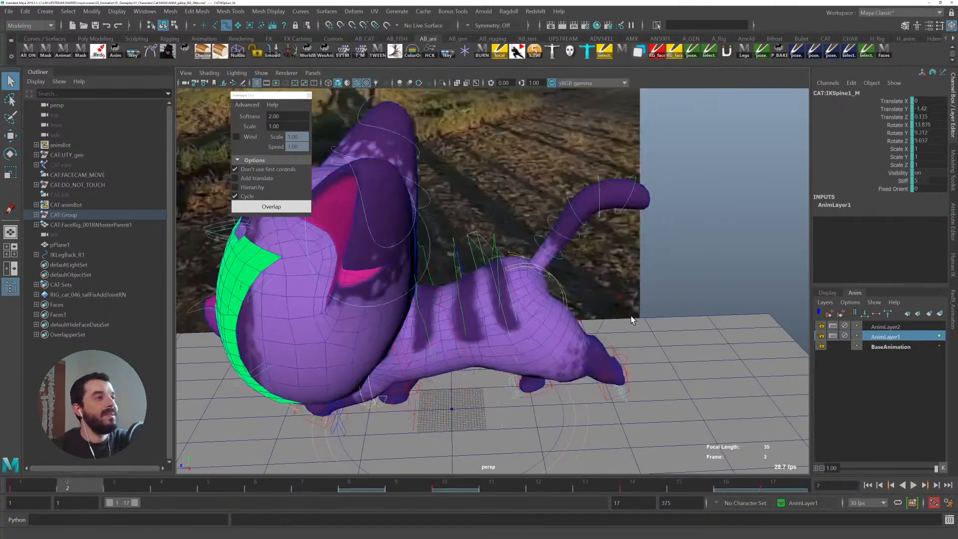
key("Escape")
key("ctrl+z")
key("ctrl+z")
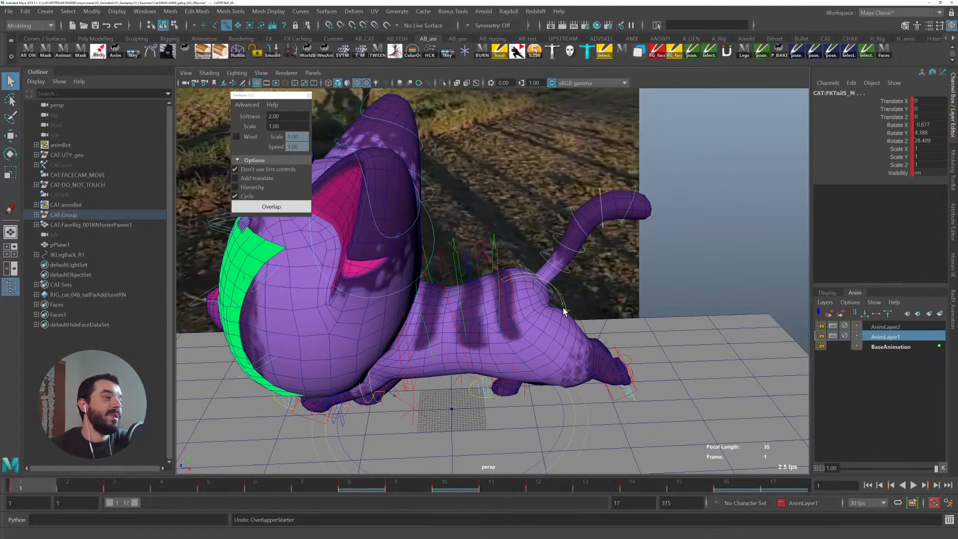
- Reselect the tail controls, turn off the Cycle option, and run Overlap again
left_click(543, 285)
left_click(549, 257, "shift")
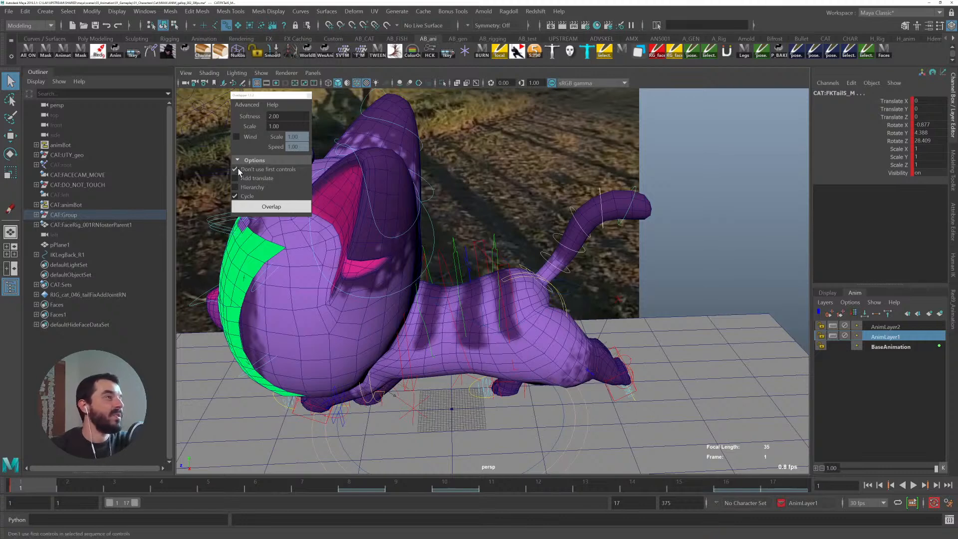
left_click(246, 195)
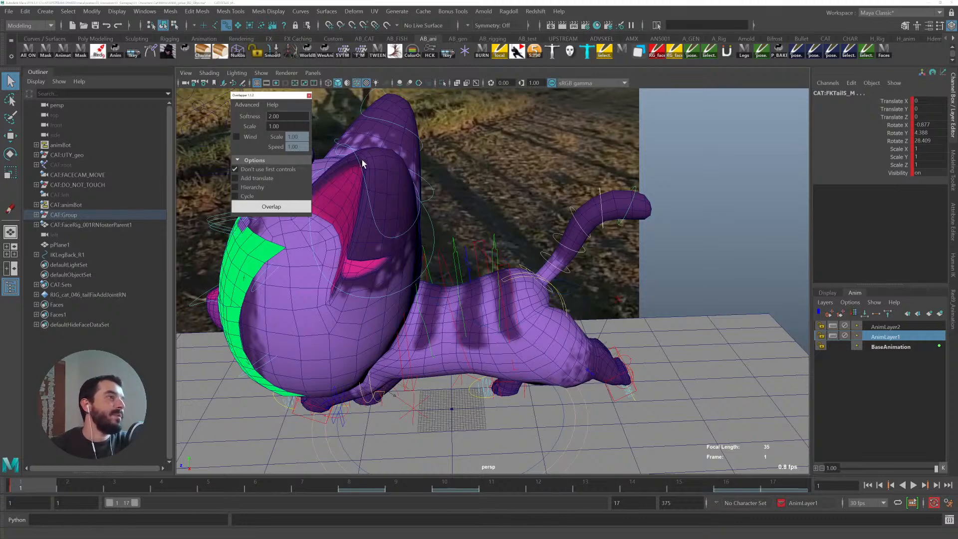
left_click(265, 206)
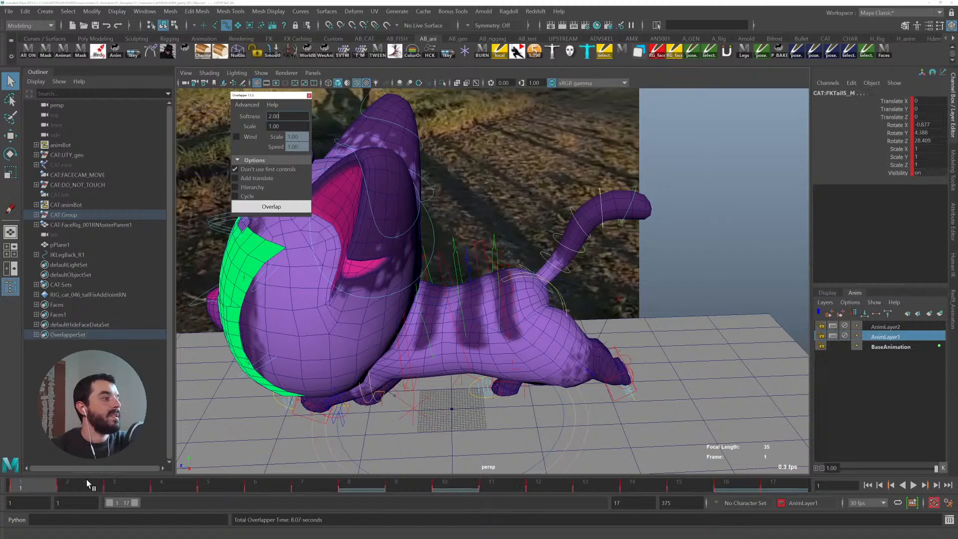
- Play back and scrub the animation while orbiting around the cat to review the tail overlap
key("alt+v")
left_click_drag(592, 474, 31, 475)
key("alt+v")
left_click_drag(730, 279, 657, 293, "alt")
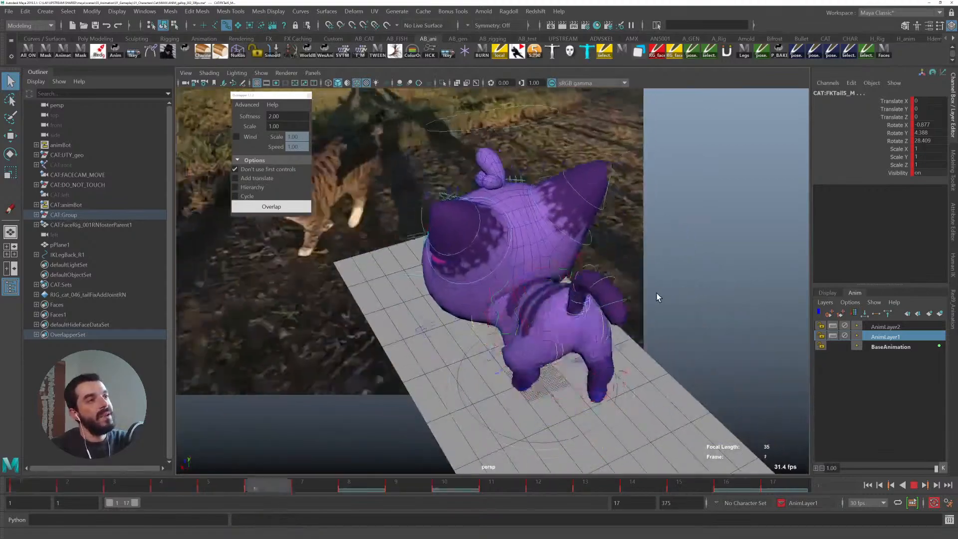
left_click_drag(552, 305, 753, 299, "alt")
key("alt+v")
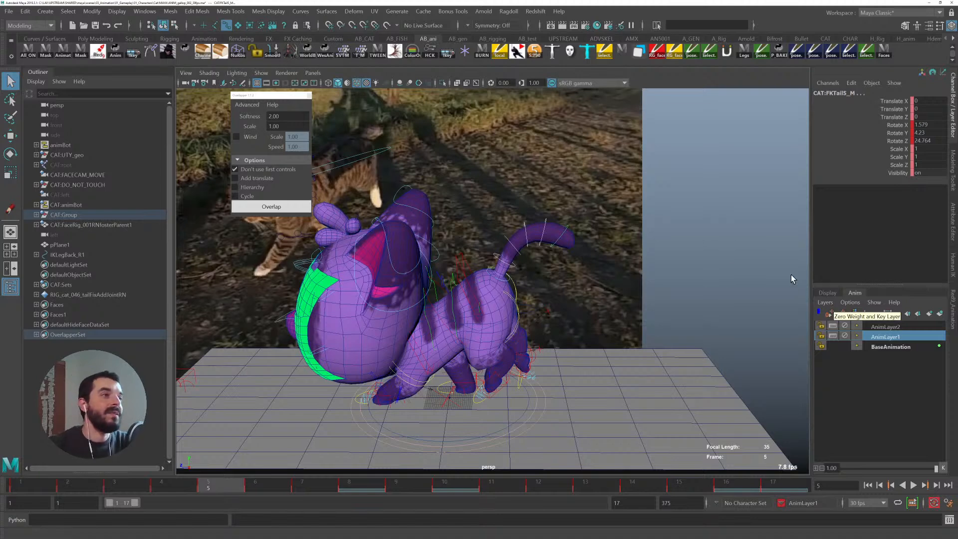
left_click(506, 283)
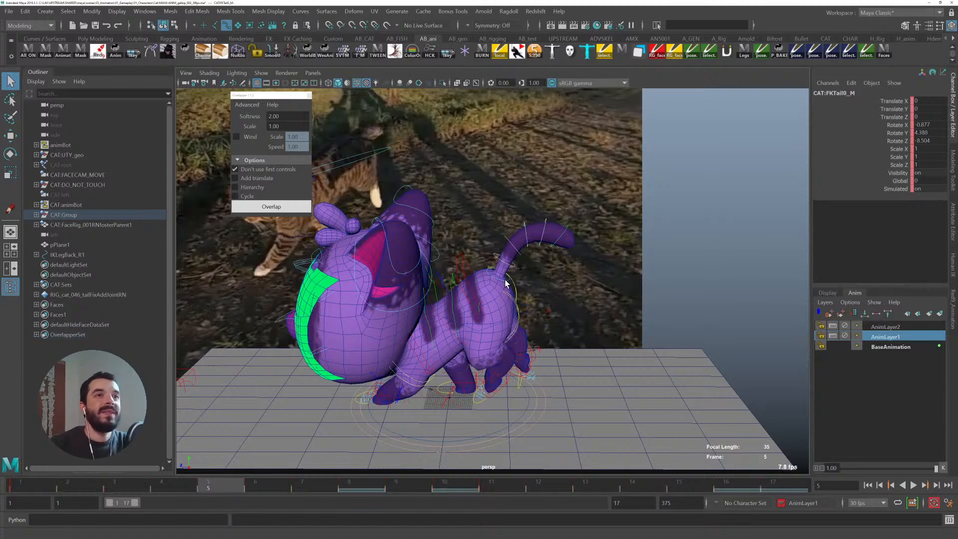
left_click_drag(20, 481, 773, 481)
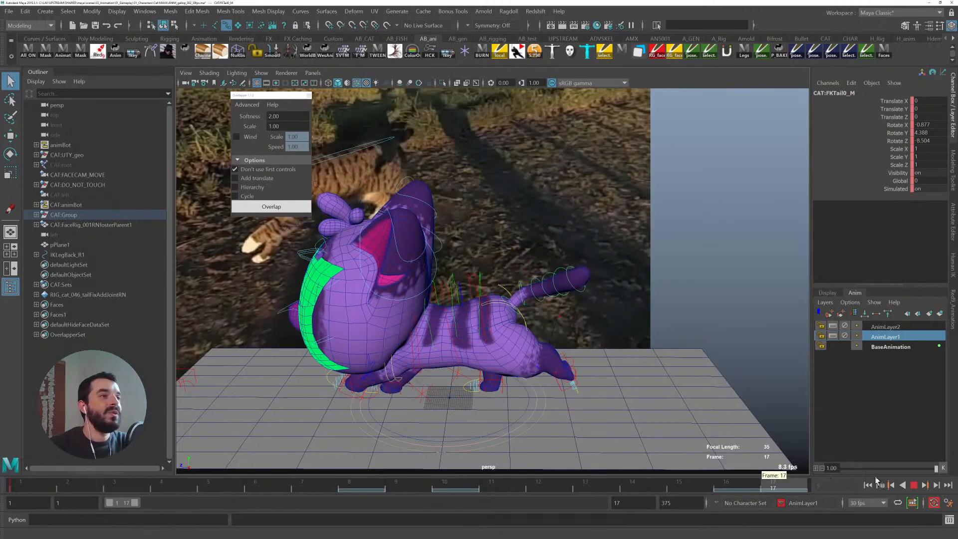
left_click_drag(535, 318, 430, 451, "alt")
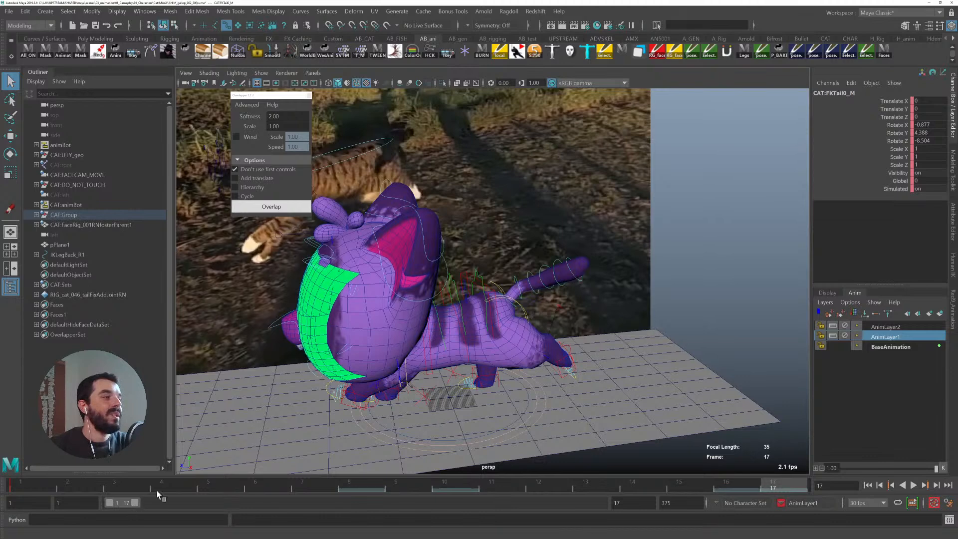
key("alt+shift+v")
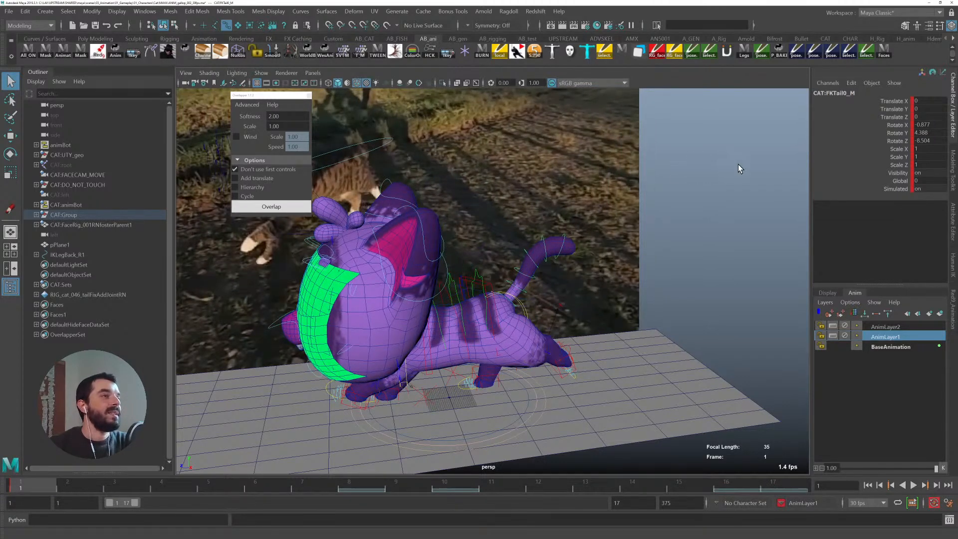
- Select the tail controls with the ovrlpper shelf button and create a new animation layer from them
left_click(738, 164)
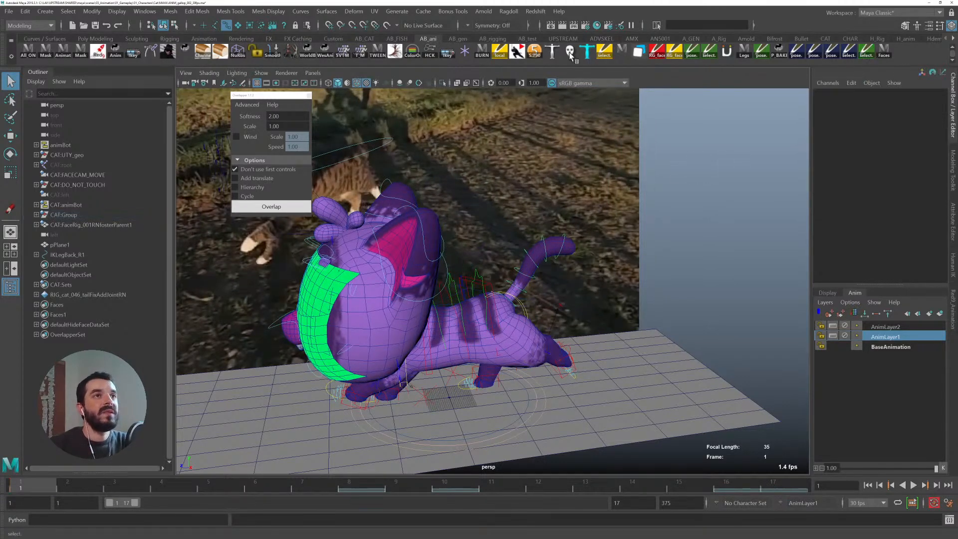
left_click(364, 38)
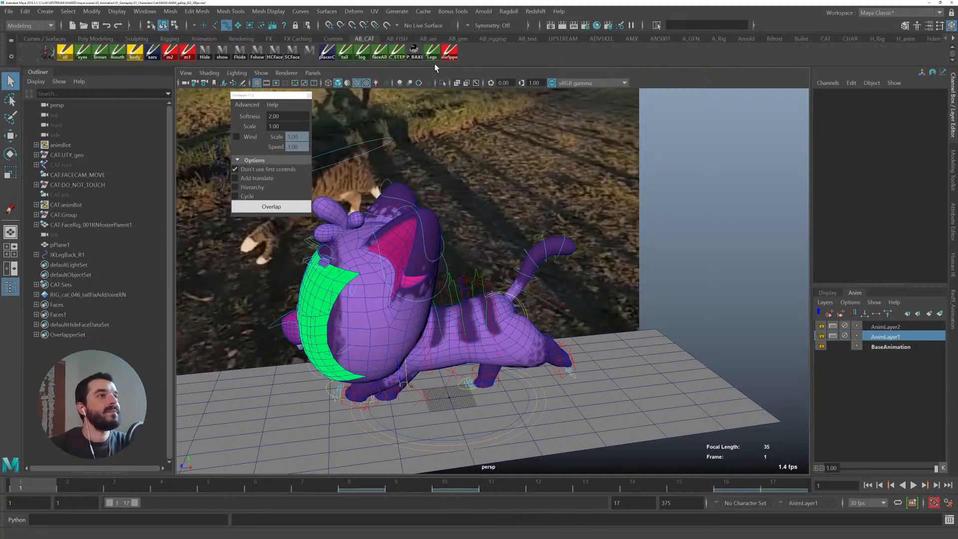
left_click(449, 50)
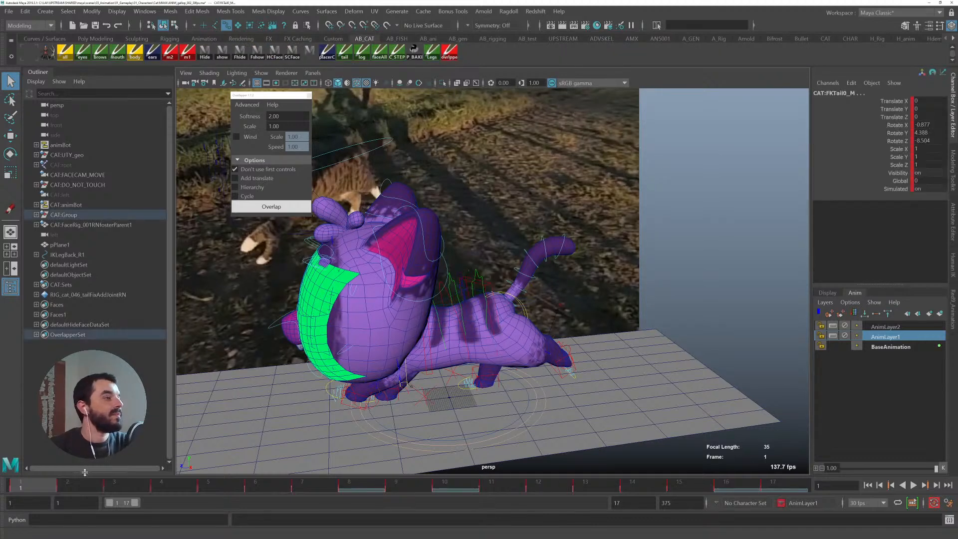
left_click(940, 314)
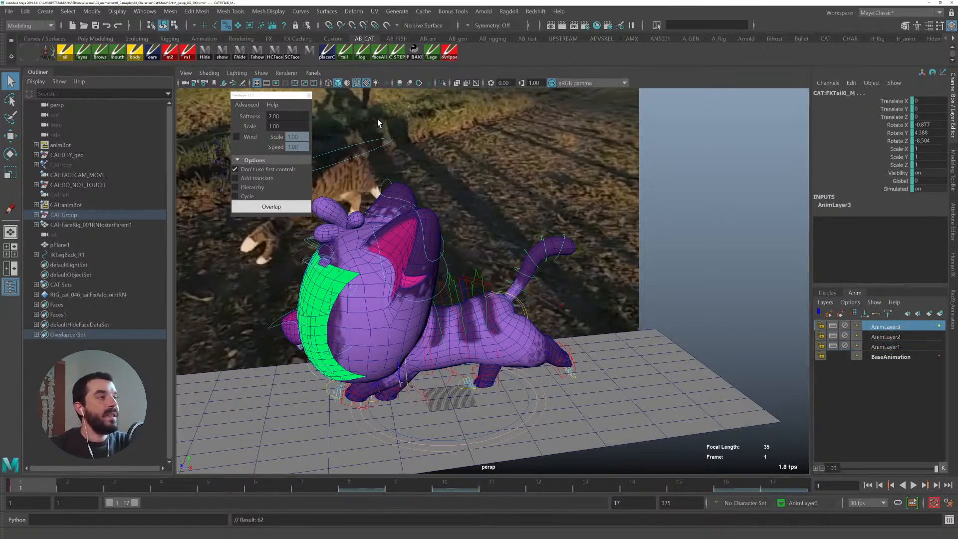
- Save the tail's frame 1 pose to the shelf as a pose button and apply it at frame 17
left_click(50, 53)
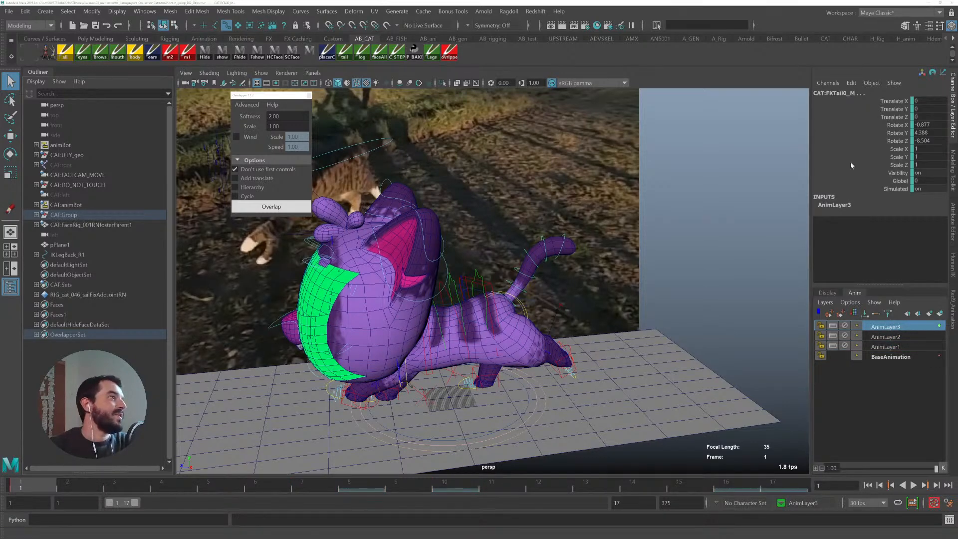
left_click(616, 111)
left_click(641, 83)
left_click(784, 485)
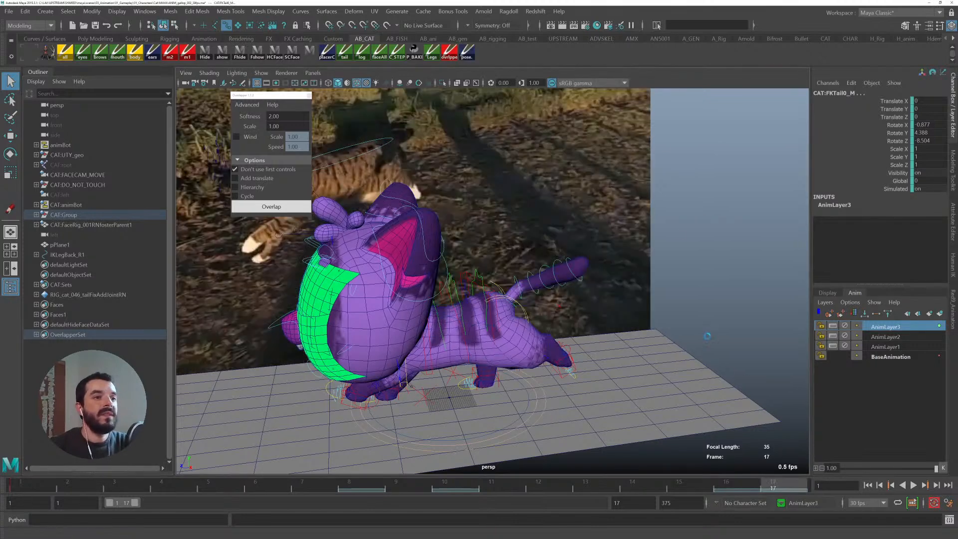
left_click(469, 51)
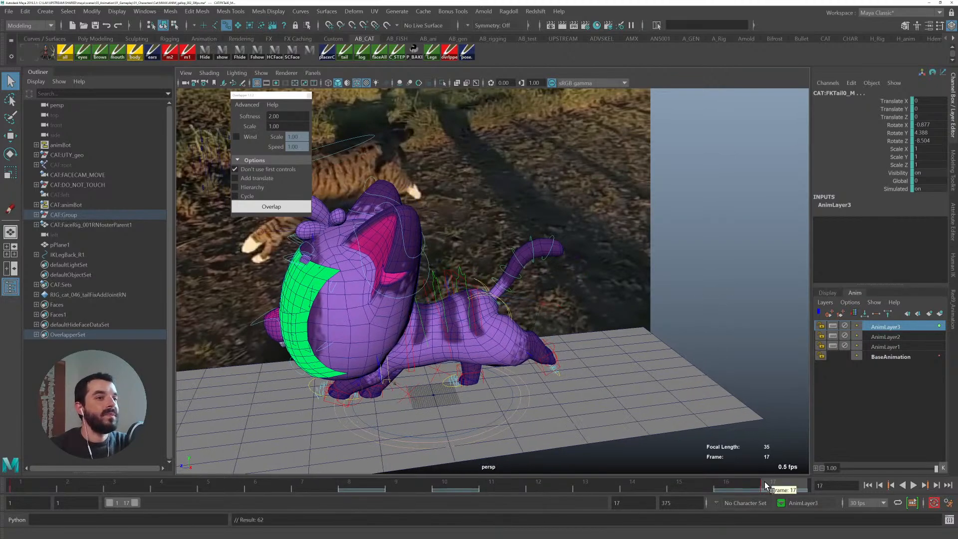
- Play back, scrub and orbit around the cat to review the tail overlap against the reference video
key("alt+v")
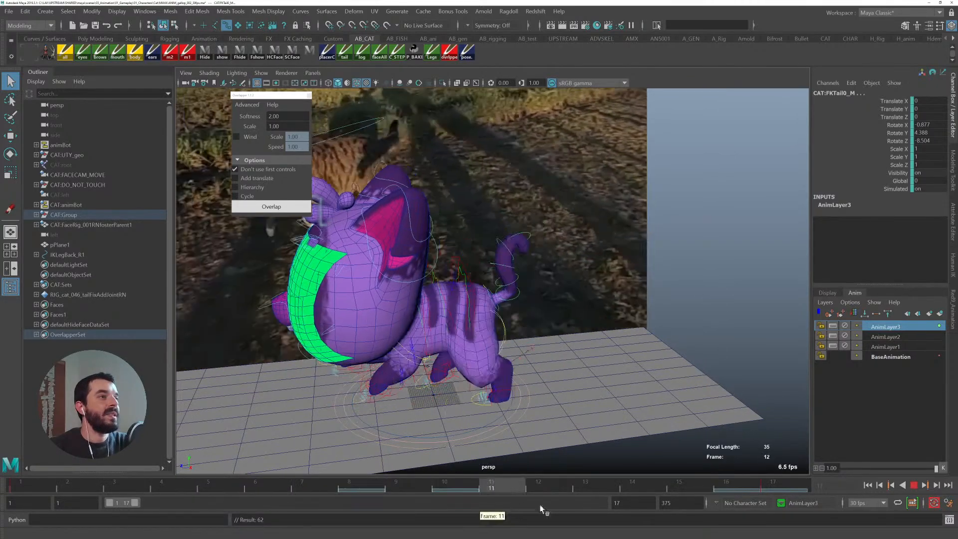
key("alt+v")
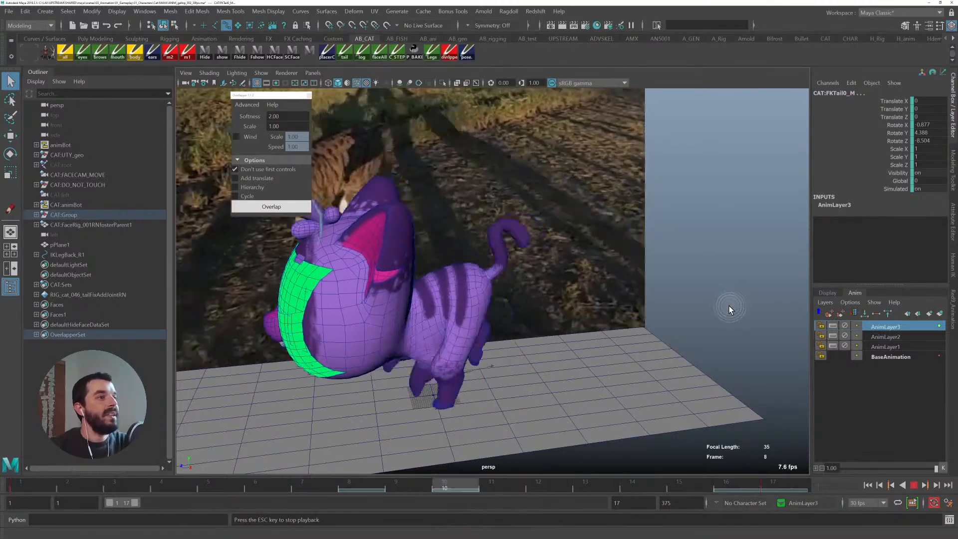
left_click_drag(716, 313, 588, 289, "alt")
left_click_drag(549, 252, 513, 341, "alt")
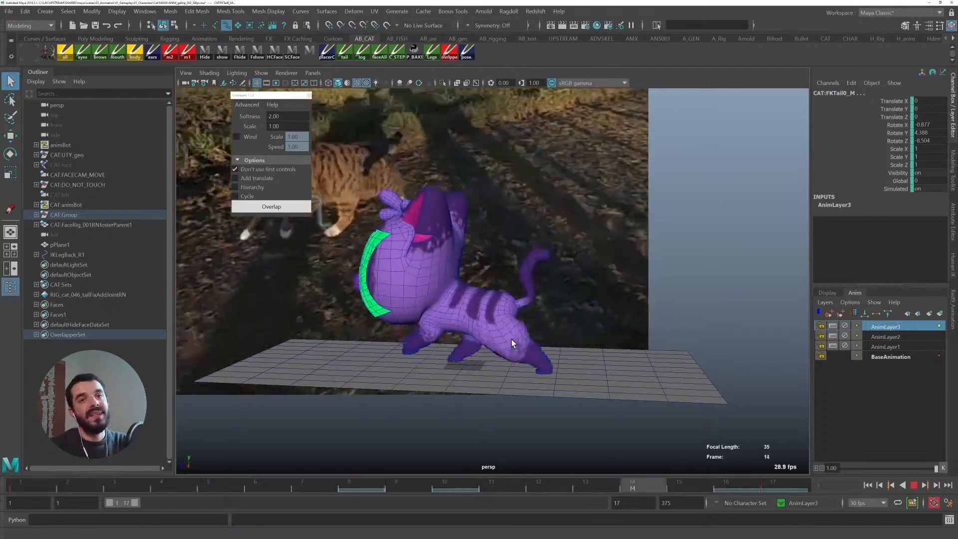
key("alt+v")
key("alt+v")
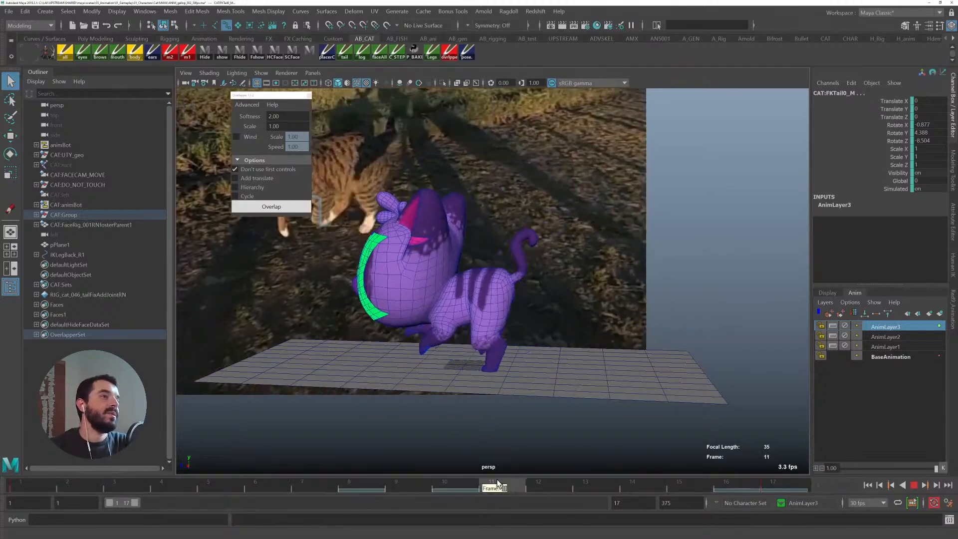
left_click_drag(490, 475, 457, 479)
scroll(543, 252, "up", 4)
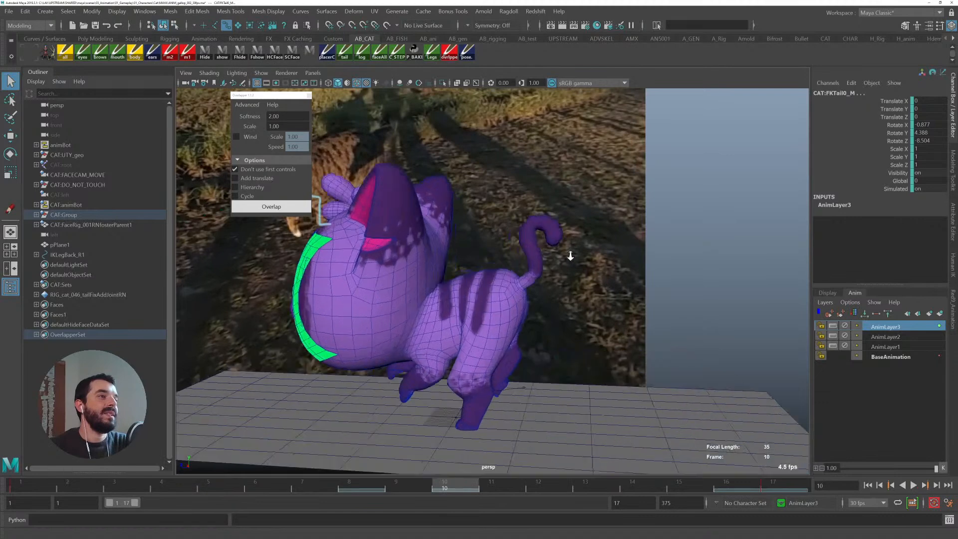
key("e")
left_click_drag(583, 189, 596, 284)
right_click_drag(596, 284, 537, 283, "alt")
left_click_drag(288, 491, 35, 480)
right_click_drag(659, 295, 598, 295, "alt")
key("alt+v")
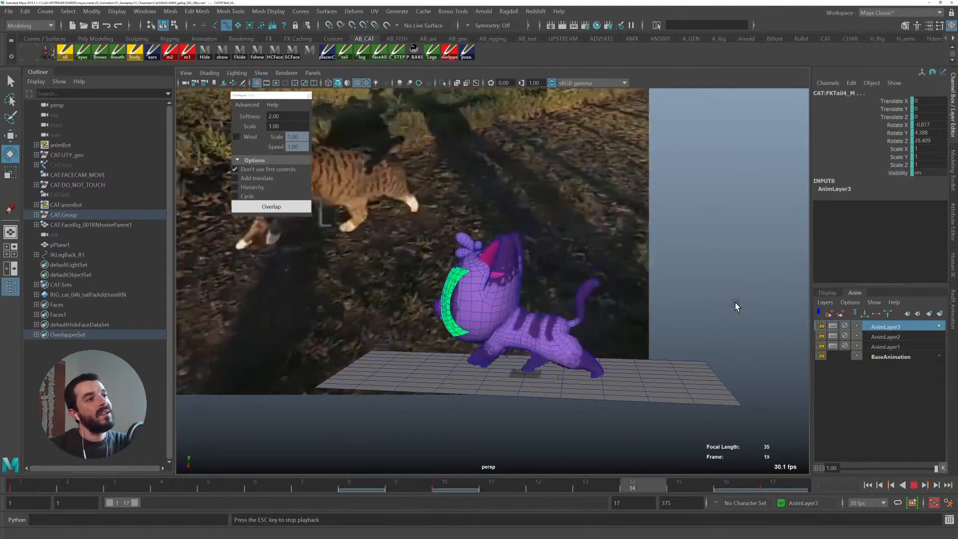
right_click_drag(615, 359, 708, 358, "alt")
middle_click_drag(708, 357, 579, 306, "alt")
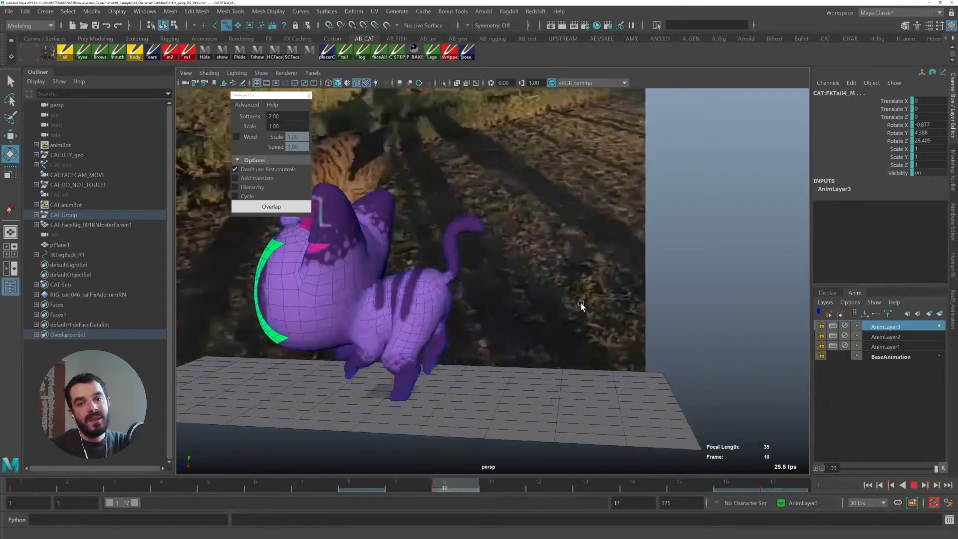
right_click_drag(580, 306, 635, 316, "alt")
middle_click_drag(544, 312, 616, 310, "alt")
key("alt+v")
key("alt+v")
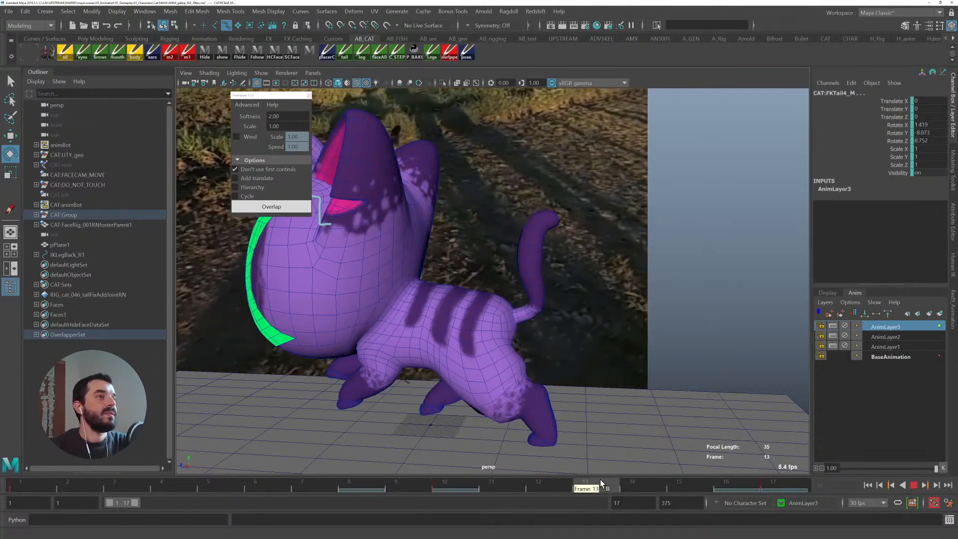
- Rotate the tail controls at frames 14 and 5 on the new animation layer and key them
left_click(619, 482)
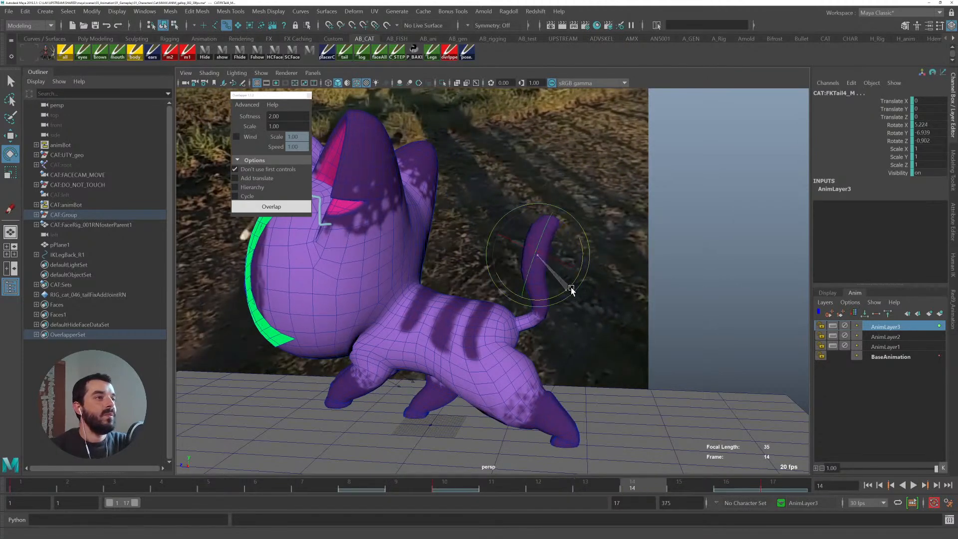
left_click_drag(571, 288, 554, 302)
key("alt+1")
key("q")
left_click(546, 304)
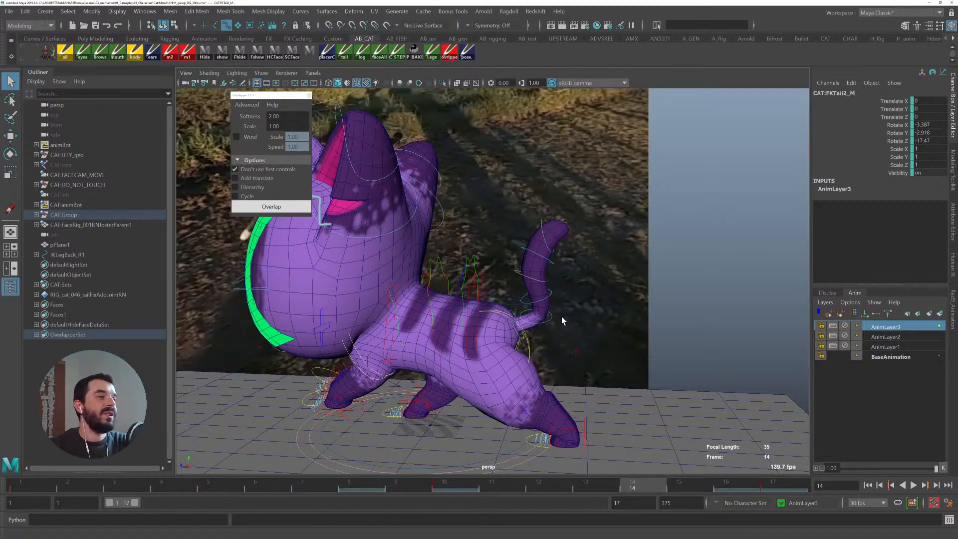
left_click(552, 327)
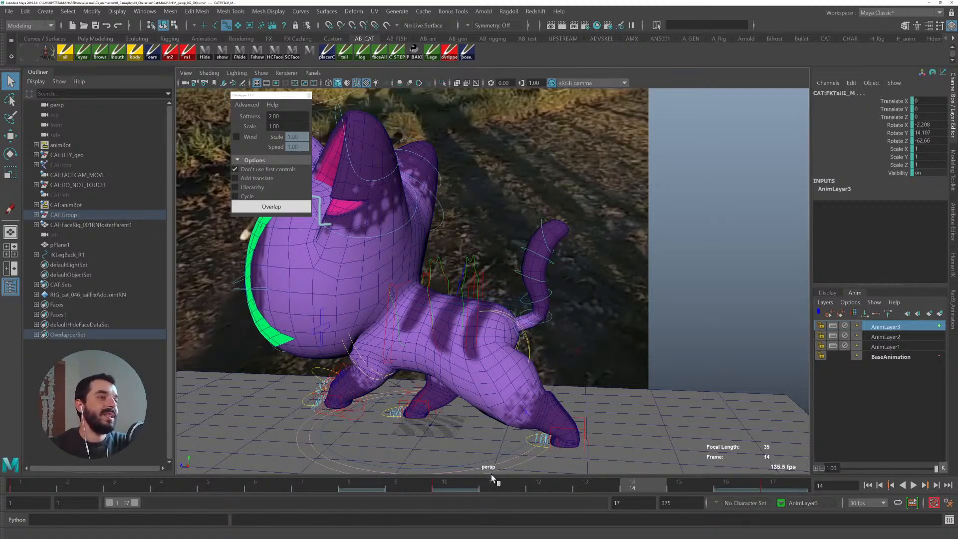
left_click(457, 484)
key("e")
left_click_drag(557, 249, 561, 259)
key("s")
left_click_drag(119, 486, 200, 480)
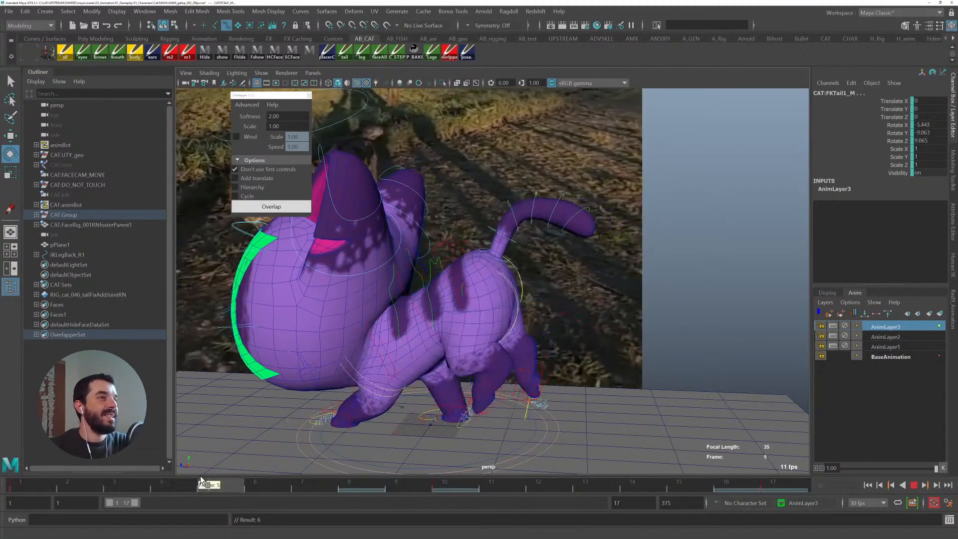
left_click_drag(541, 214, 543, 220)
key("s")
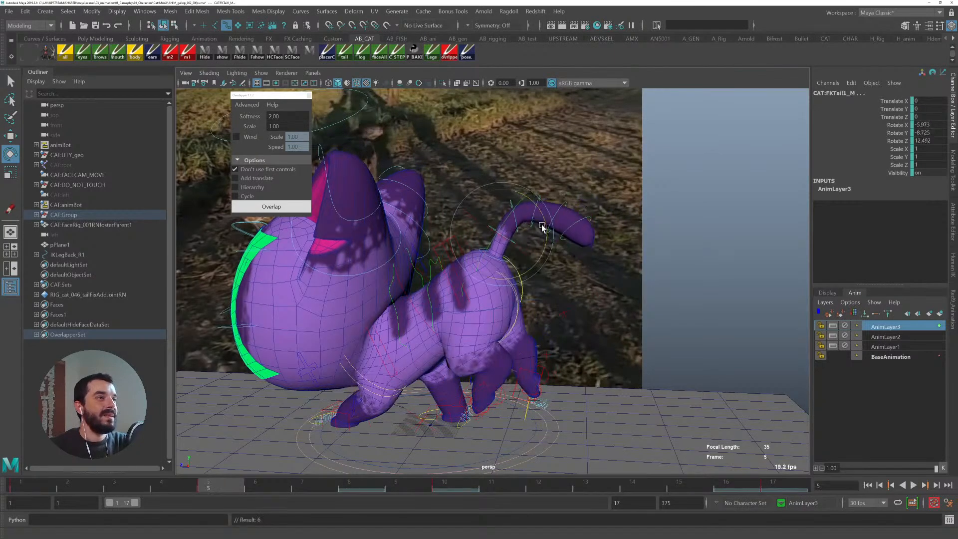
- Undo the last tail rotation and rework the tail controls' rotation at frame 13, then play it back
key("ctrl+z")
key("q")
key("alt+v")
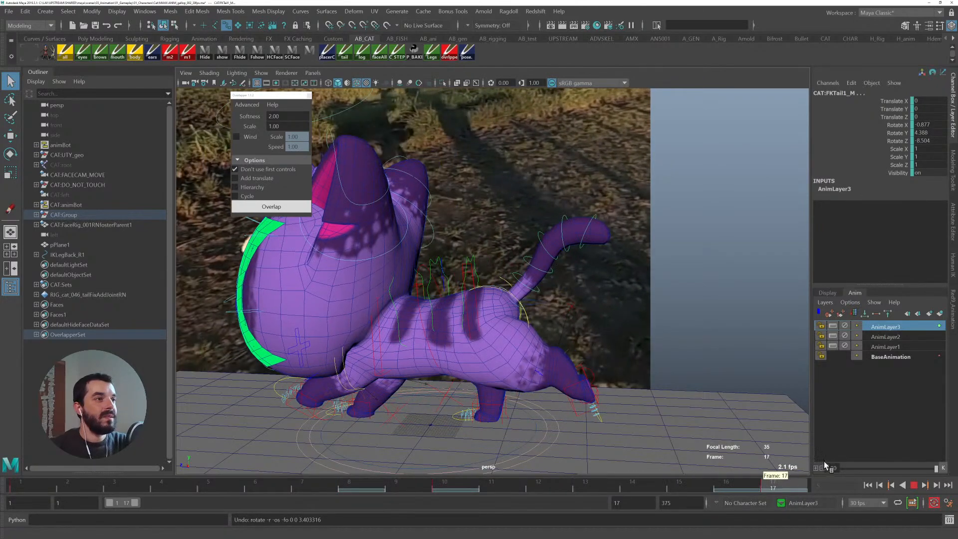
key("alt+v")
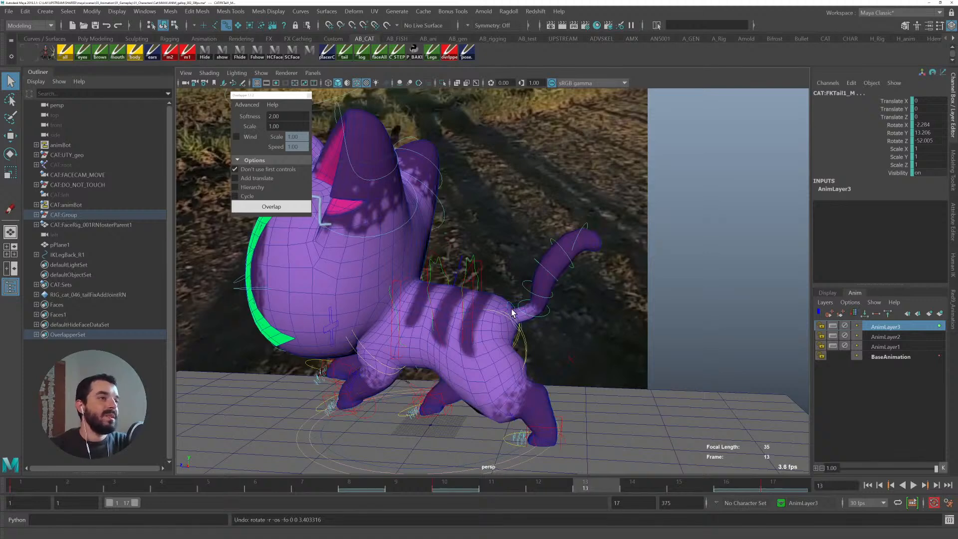
key("e")
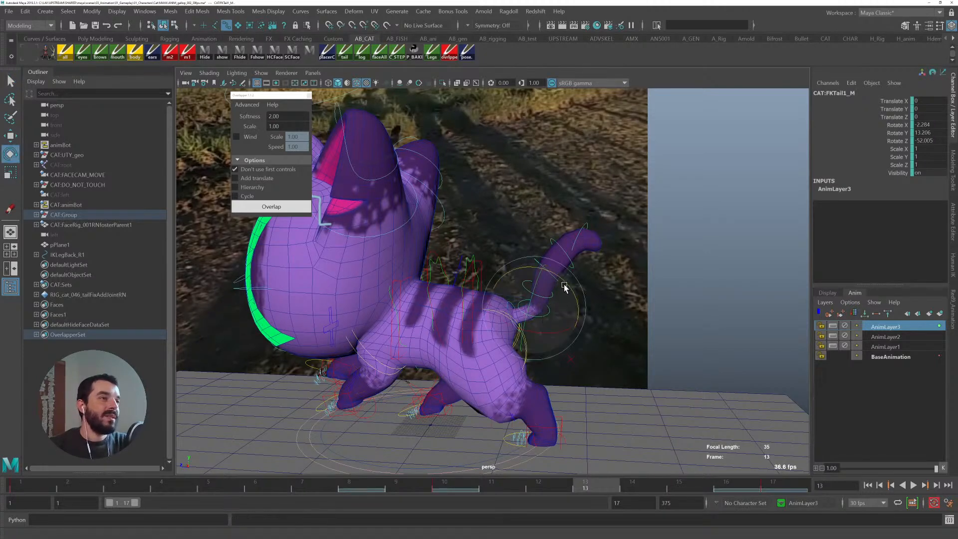
left_click_drag(564, 288, 544, 254)
key("q")
key("e")
key("q")
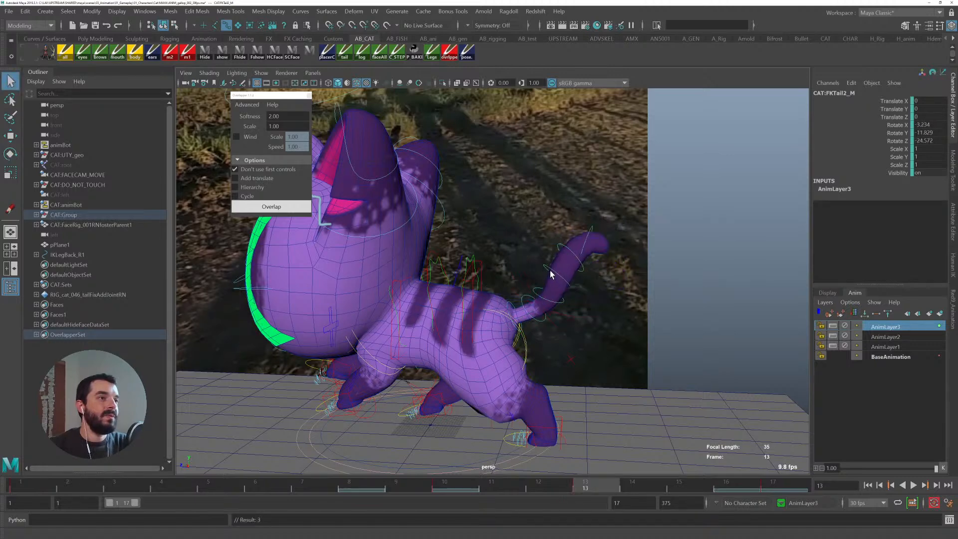
key("ctrl+z")
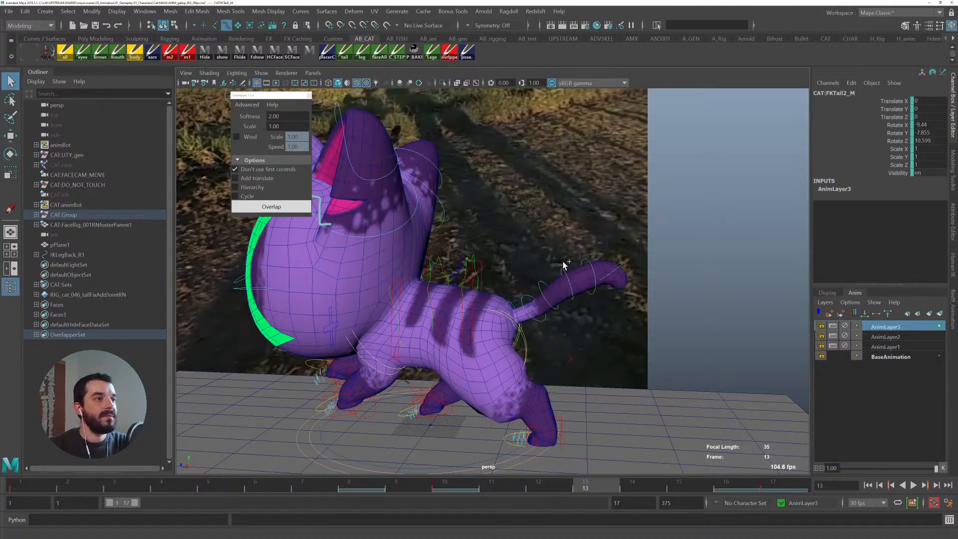
left_click(563, 264, "shift")
key("e")
left_click_drag(543, 248, 532, 258)
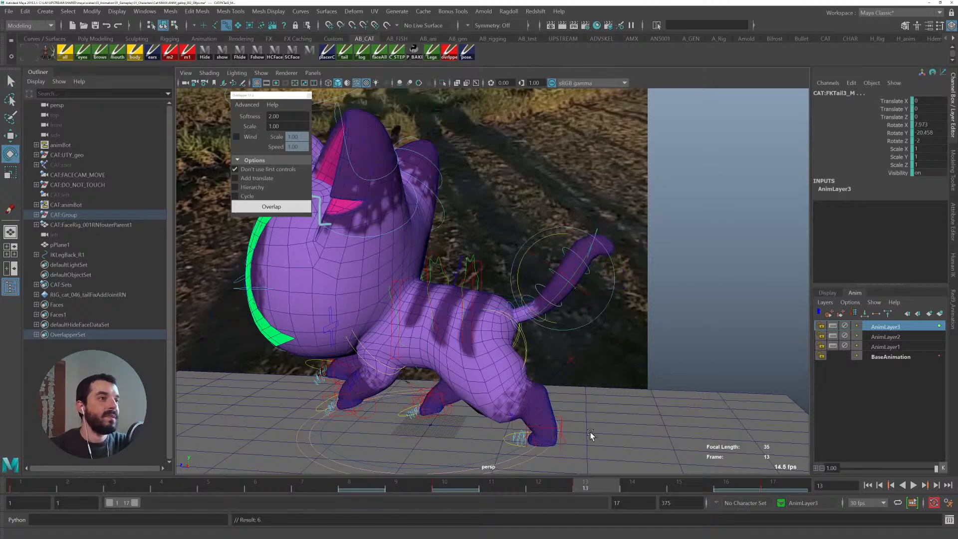
key("alt+v")
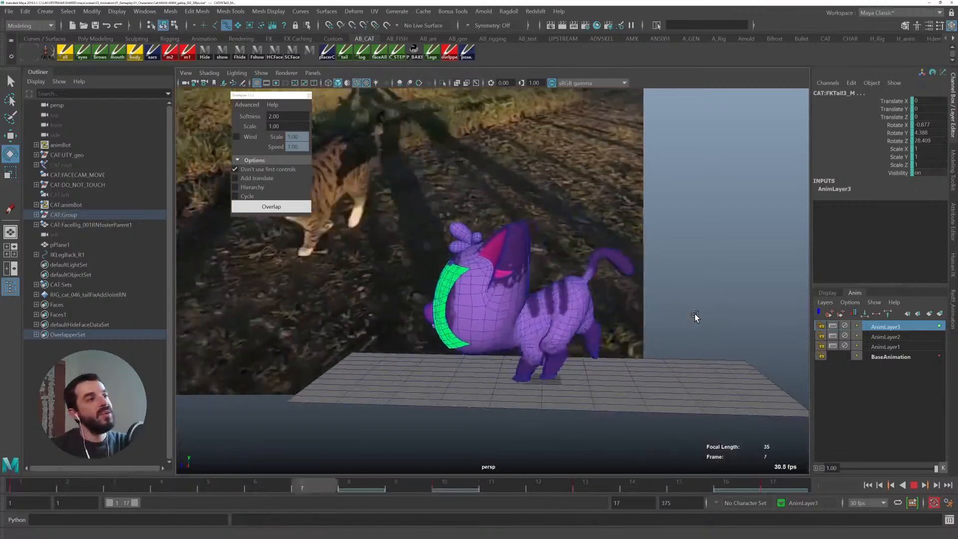
- Delete the top animation layer, AnimLayer3
left_click_drag(707, 316, 564, 327, "alt")
middle_click_drag(572, 332, 588, 271, "alt")
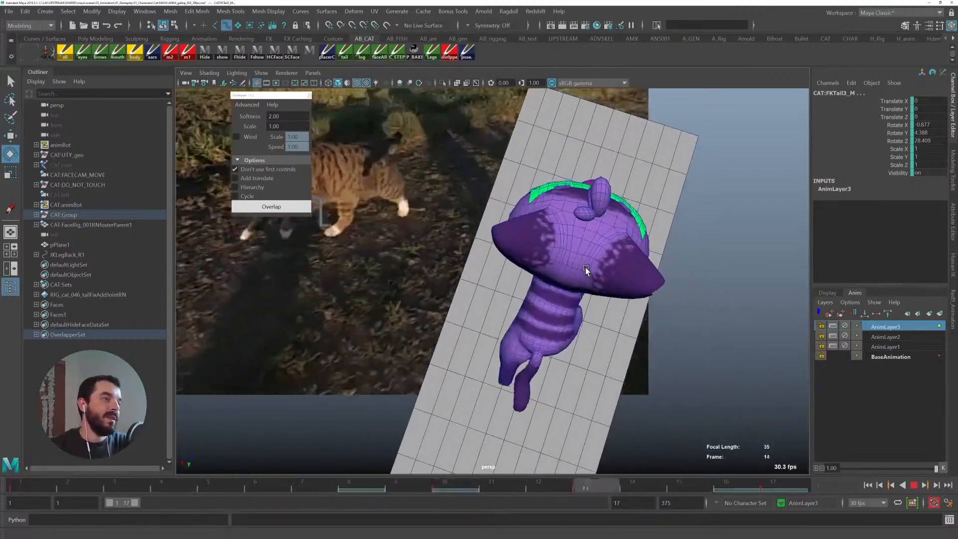
left_click_drag(570, 342, 583, 316, "alt")
key("alt+v")
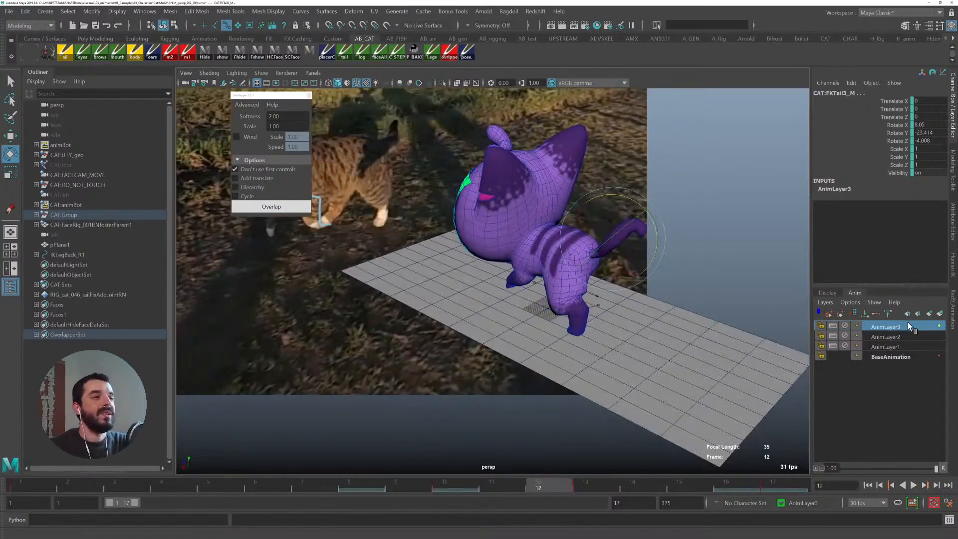
right_click(908, 325)
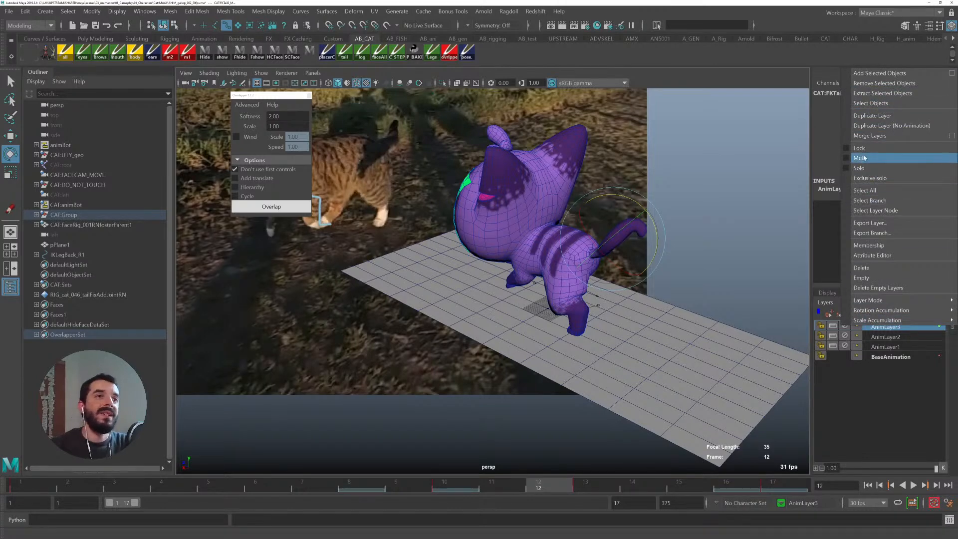
left_click(866, 268)
- Select a tail control and clear its keys across the whole frame range
left_click_drag(465, 293, 375, 423, "alt")
left_click(28, 489)
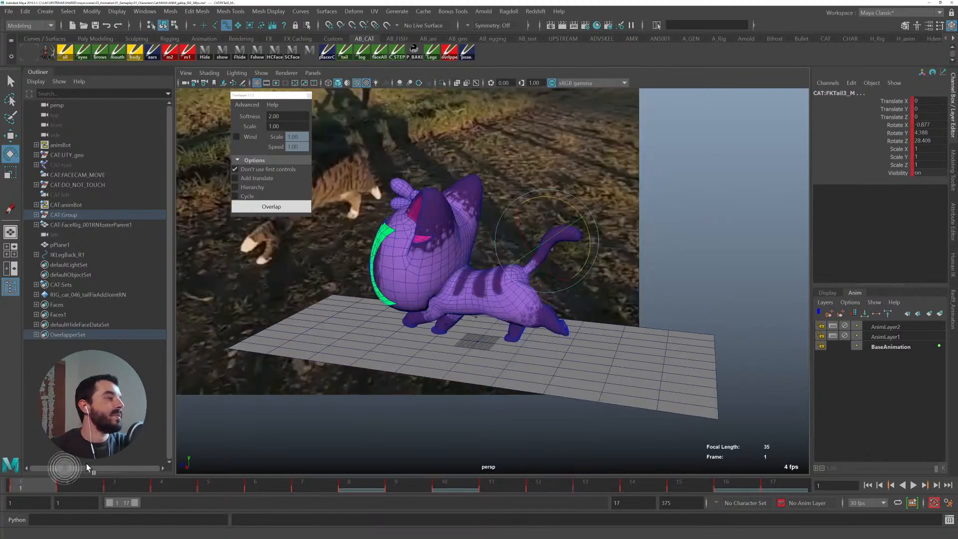
key("alt+1")
key("alt+1")
right_click_drag(518, 287, 703, 326, "alt")
middle_click_drag(679, 227, 583, 307, "alt")
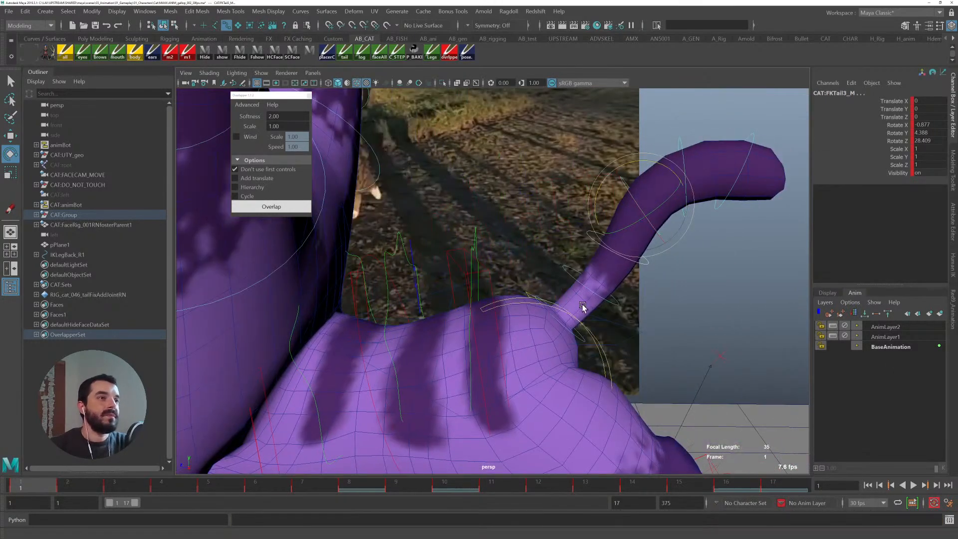
left_click(574, 335)
key("q")
left_click(568, 270, "shift")
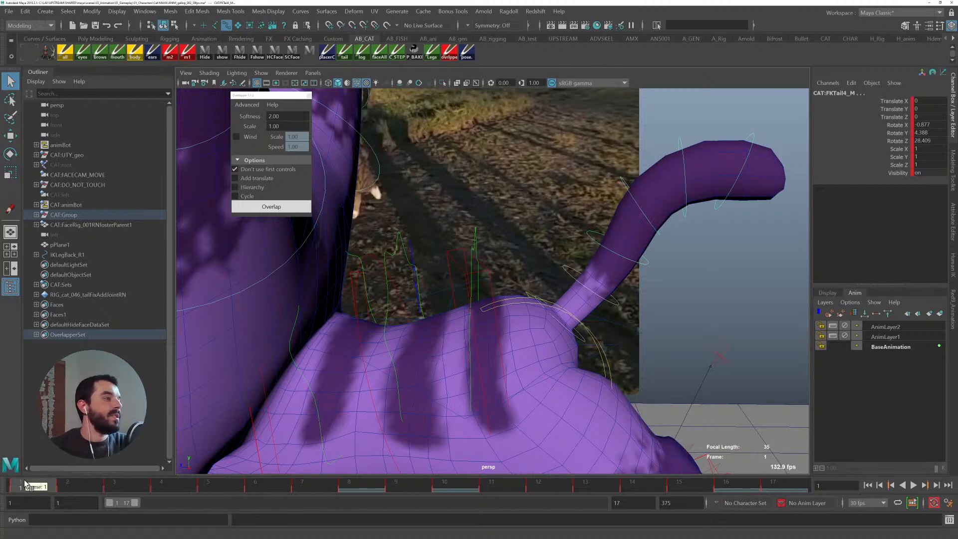
left_click_drag(67, 487, 781, 486, "shift")
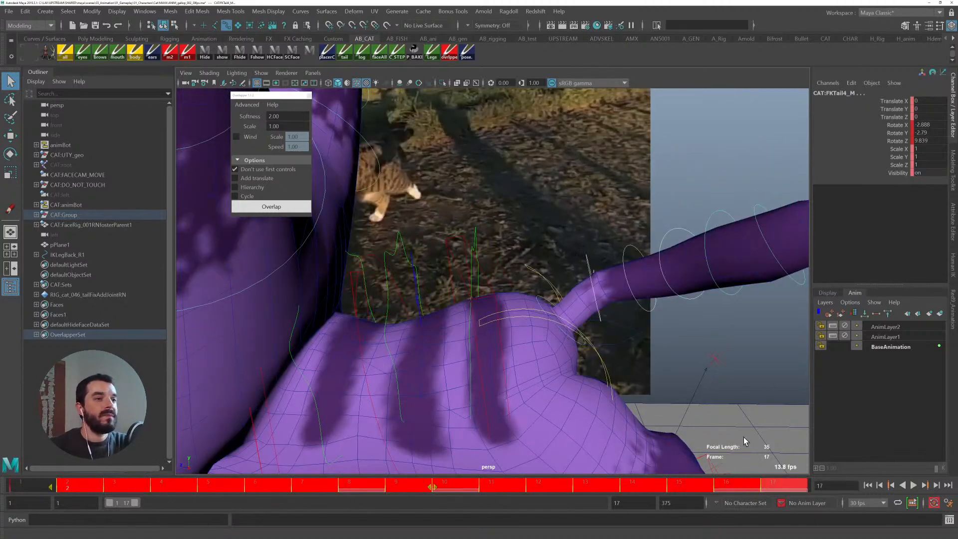
right_click(720, 483)
left_click(740, 345)
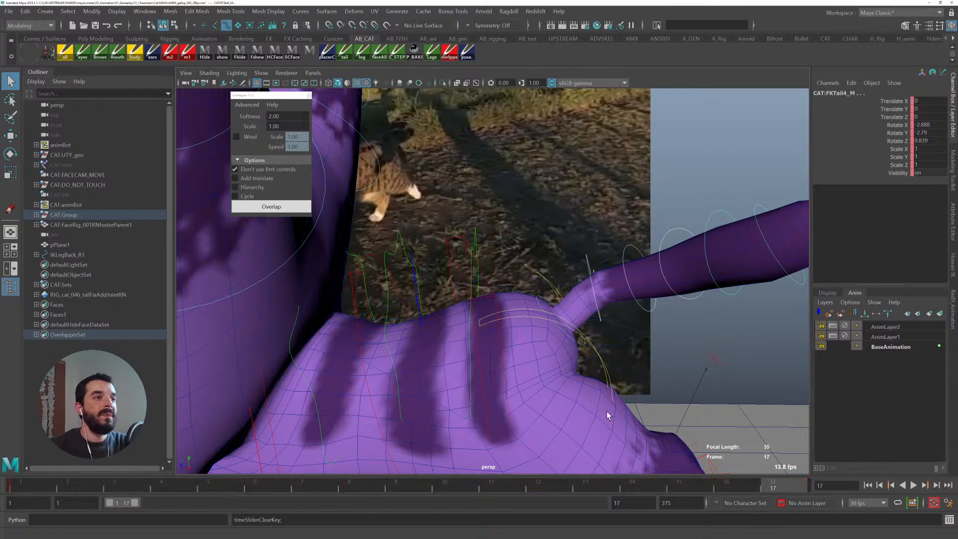
left_click(11, 482)
scroll(573, 314, "down", 6)
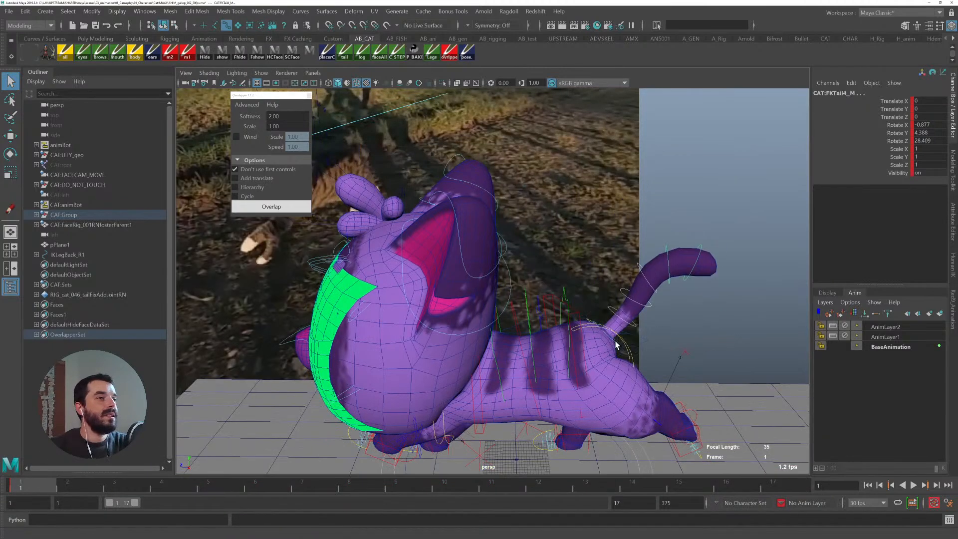
- Select the tail controls and run Overlap with Cycle enabled and Softness set to 1
left_click(617, 343)
left_click(617, 344)
left_click(236, 196)
left_click(235, 196)
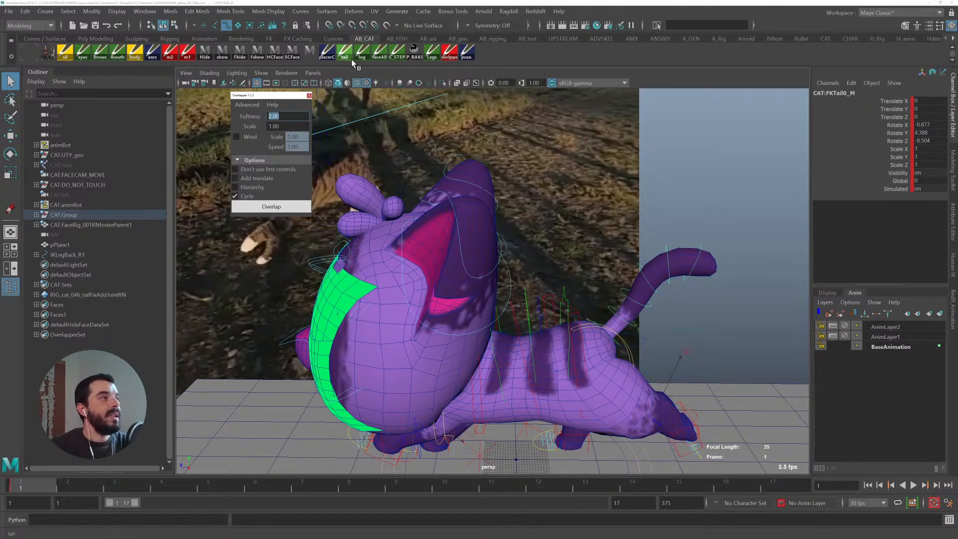
type("1")
middle_click_drag(631, 172, 584, 172, "alt")
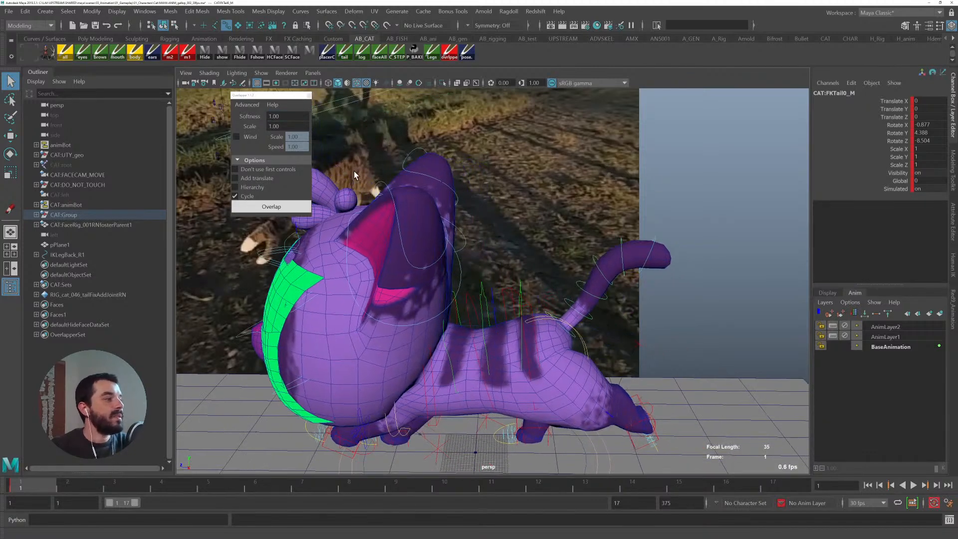
left_click(278, 205)
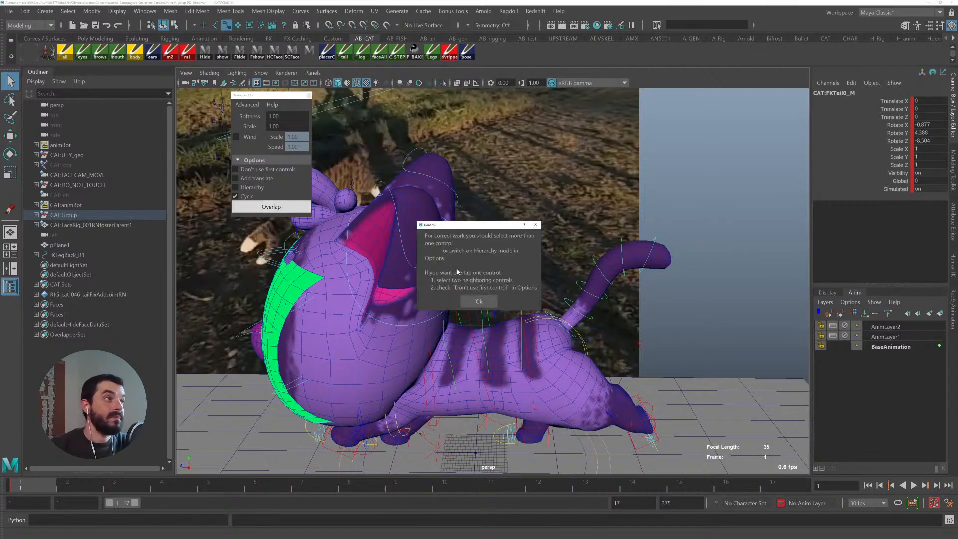
left_click(478, 302)
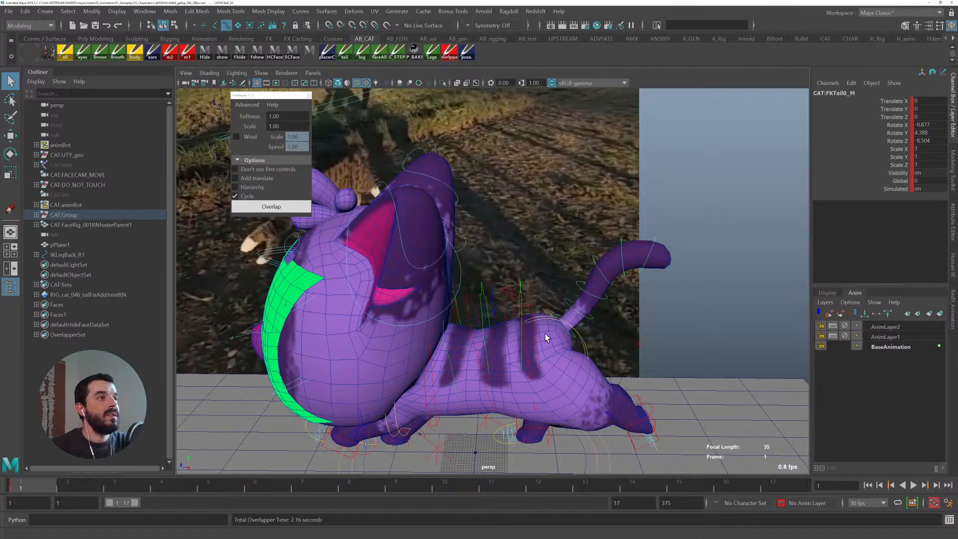
- Select the base tail control and set its Global attribute to 10
left_click(527, 304)
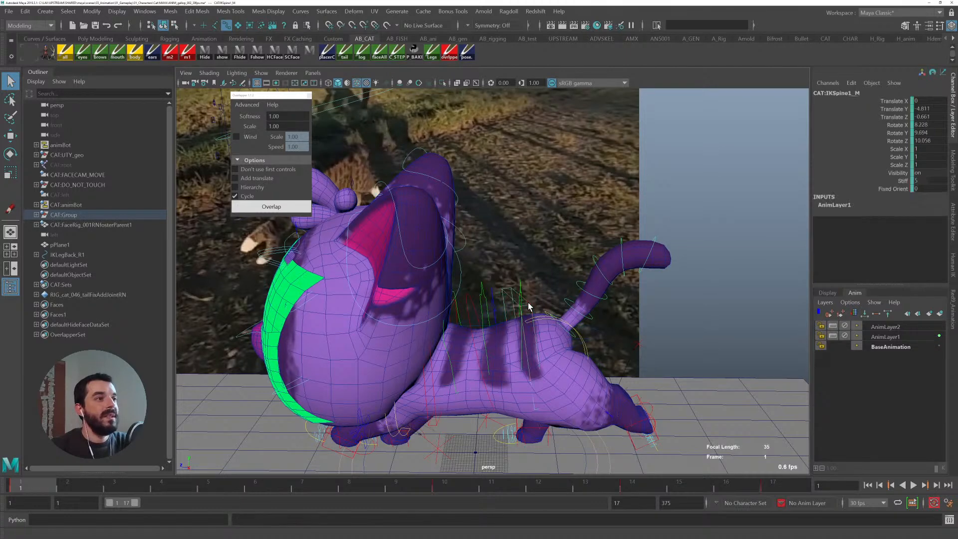
left_click(567, 335)
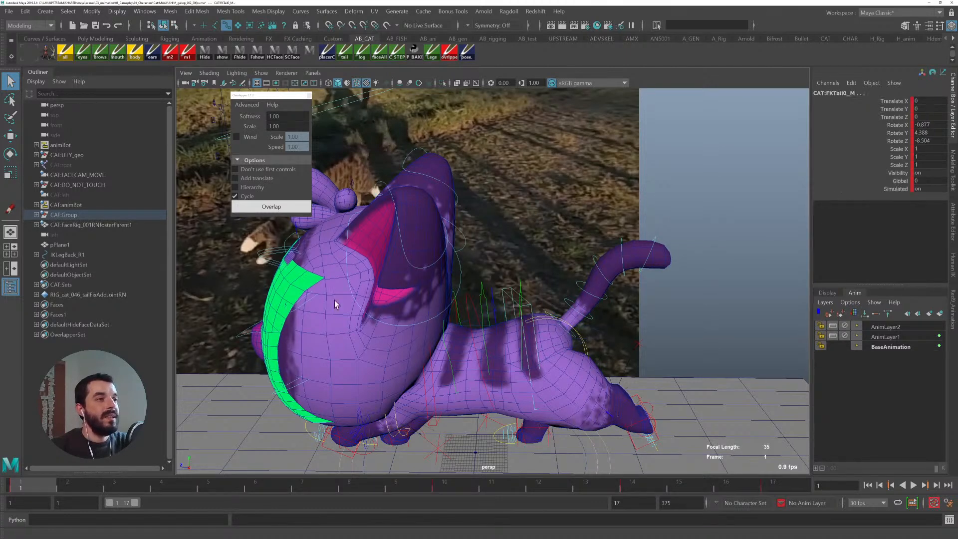
left_click(881, 181)
middle_click_drag(429, 215, 739, 215)
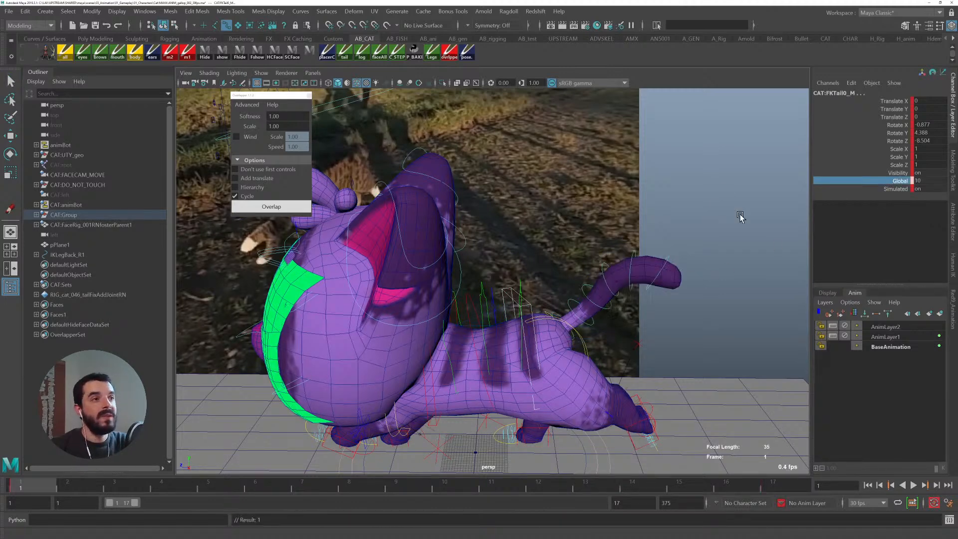
- Rotate the base tail control at frame 1 to reshape the tail, undoing unwanted rotations
left_click_drag(543, 305, 576, 382, "alt")
key("e")
middle_click_drag(576, 382, 550, 309, "alt")
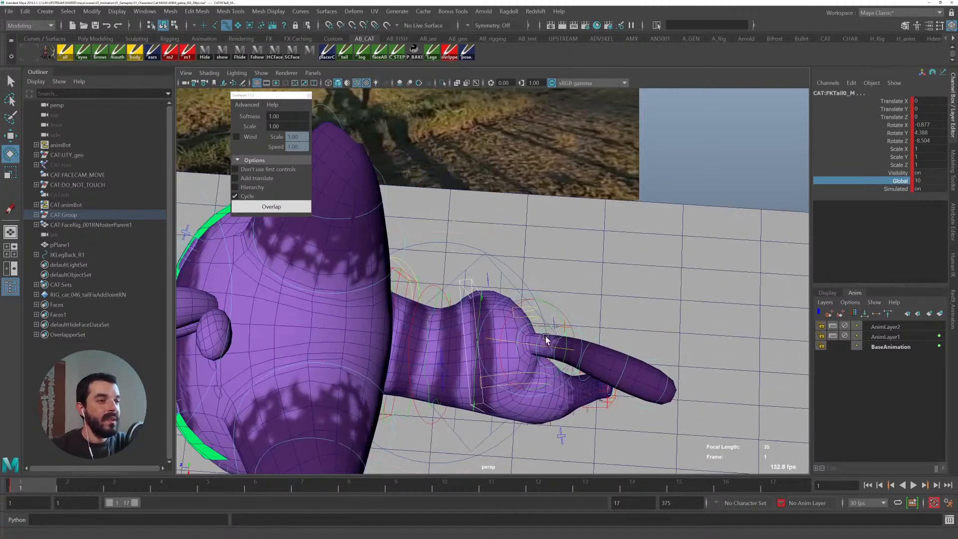
left_click_drag(565, 323, 562, 316)
key("ctrl+z")
key("q")
left_click(489, 313)
key("e")
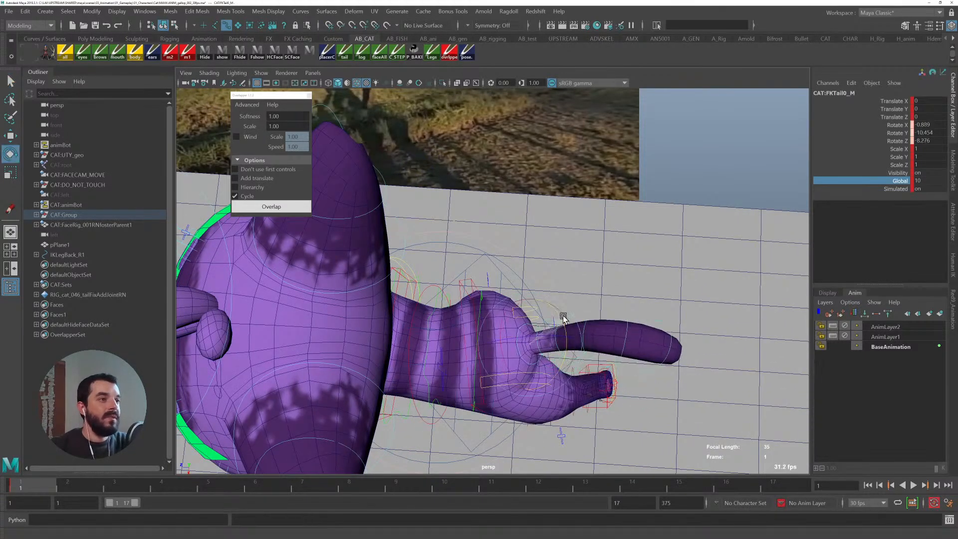
key("q")
left_click_drag(464, 281, 473, 282)
key("e")
mouse_move(516, 329)
left_mouse_down()
mouse_move(510, 307)
mouse_move(507, 335)
left_mouse_up()
key("ctrl+z")
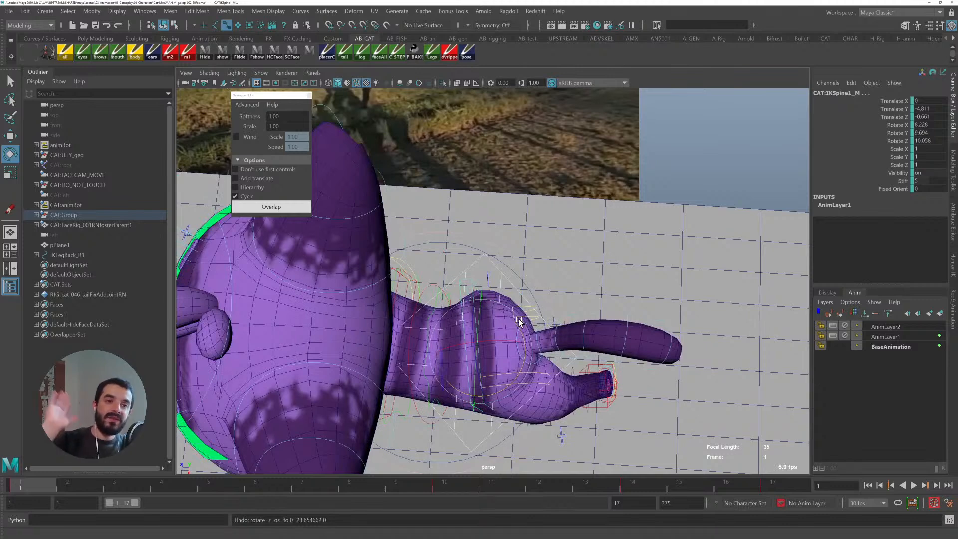
- Select the tail controls and run Overlap again
key("q")
left_click_drag(519, 322, 510, 263, "alt")
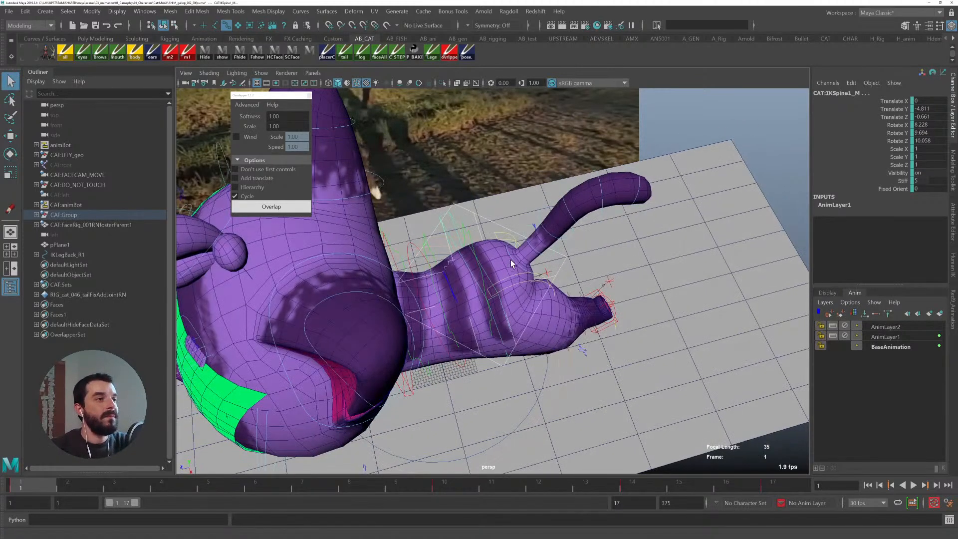
left_click(512, 258)
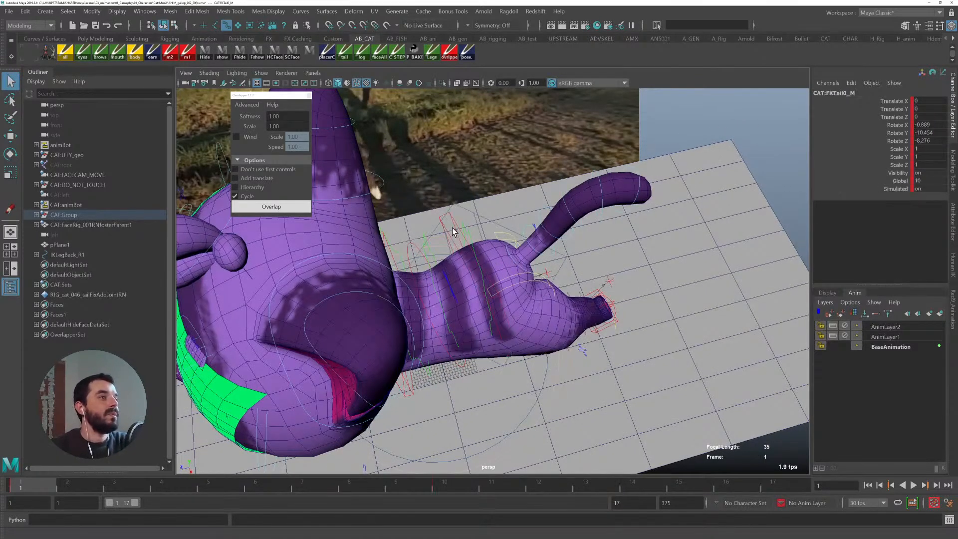
left_click(494, 243)
left_click(510, 257)
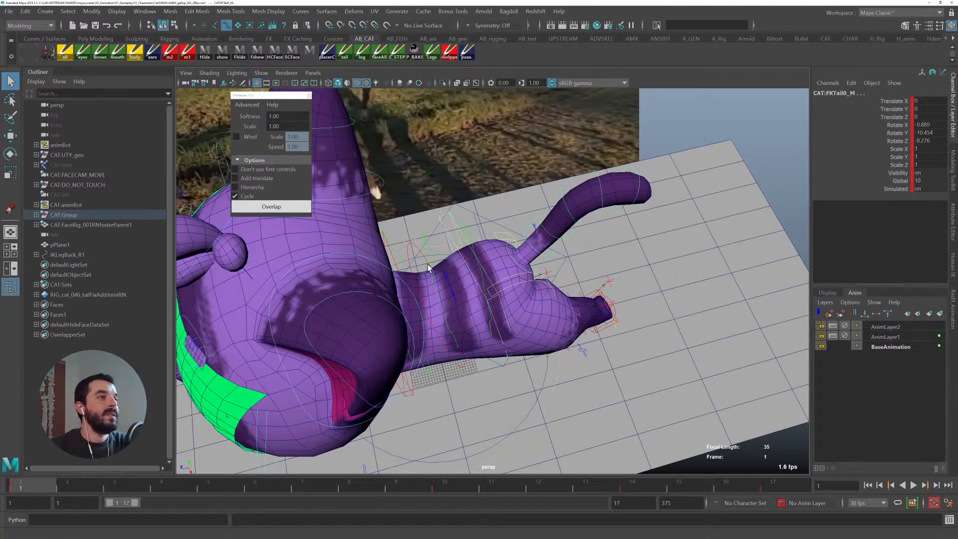
left_click(257, 206)
left_click(264, 208)
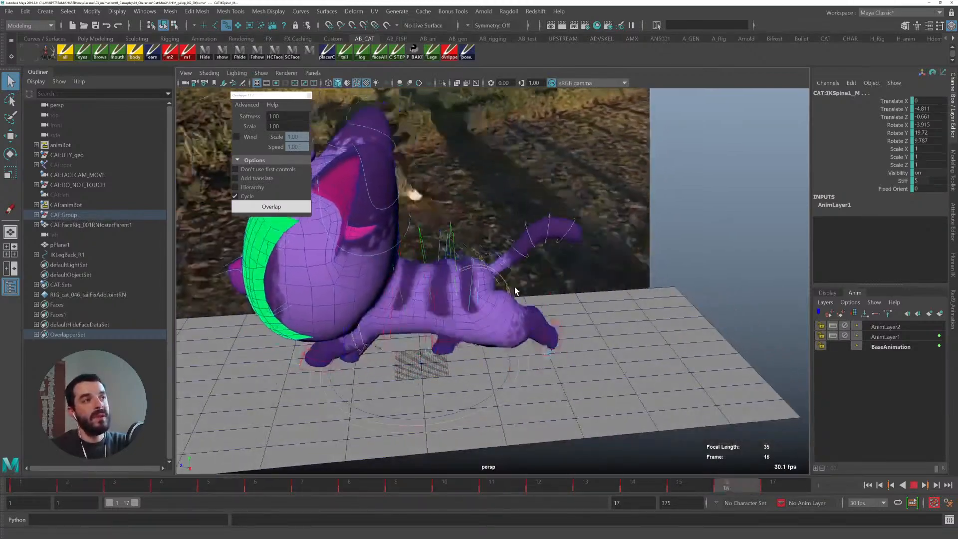
- Play back the animation to review the tail motion
right_click_drag(433, 272, 510, 265, "alt")
middle_click_drag(510, 265, 478, 283, "alt")
key("alt+v")
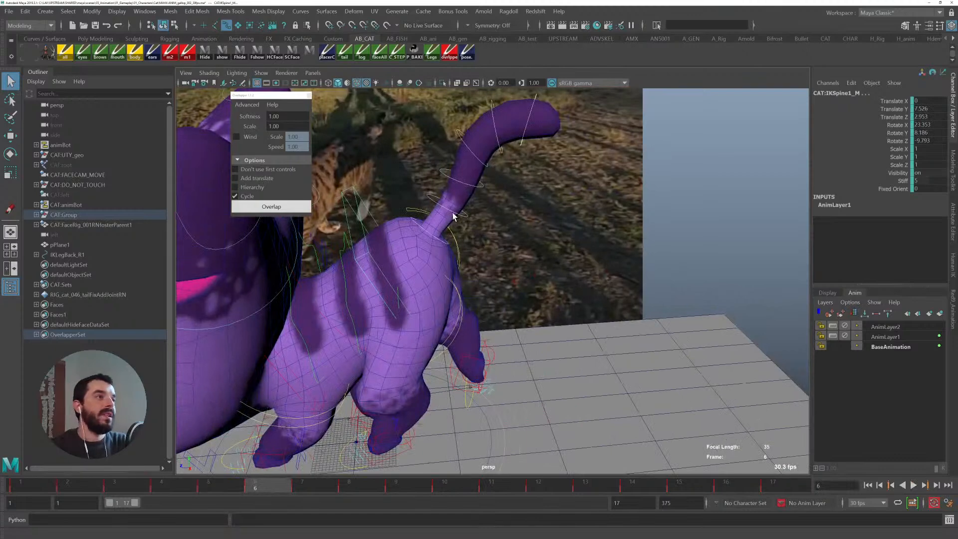
- Select the tail controls, enable Don't use first controls, and rerun Overlap from frame 1
left_click(419, 229)
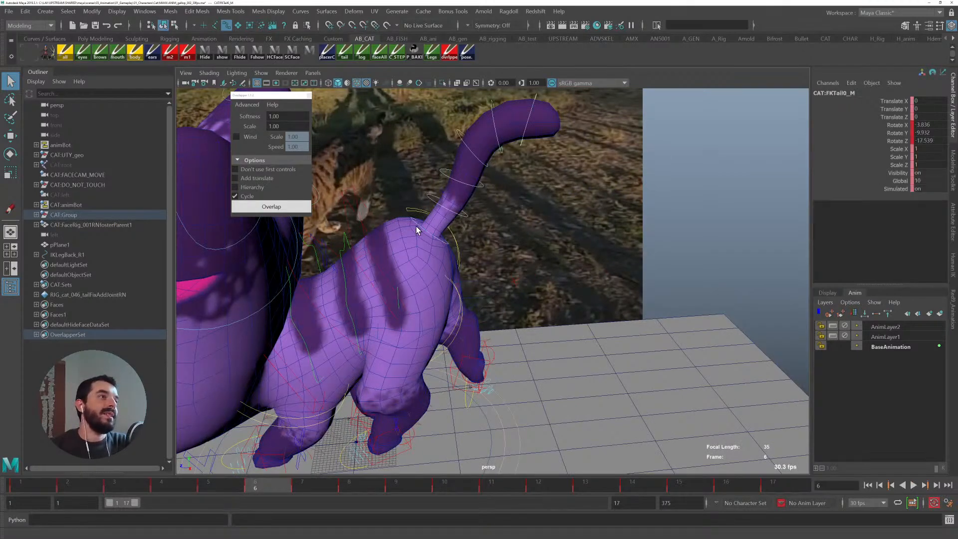
left_click(440, 189, "shift")
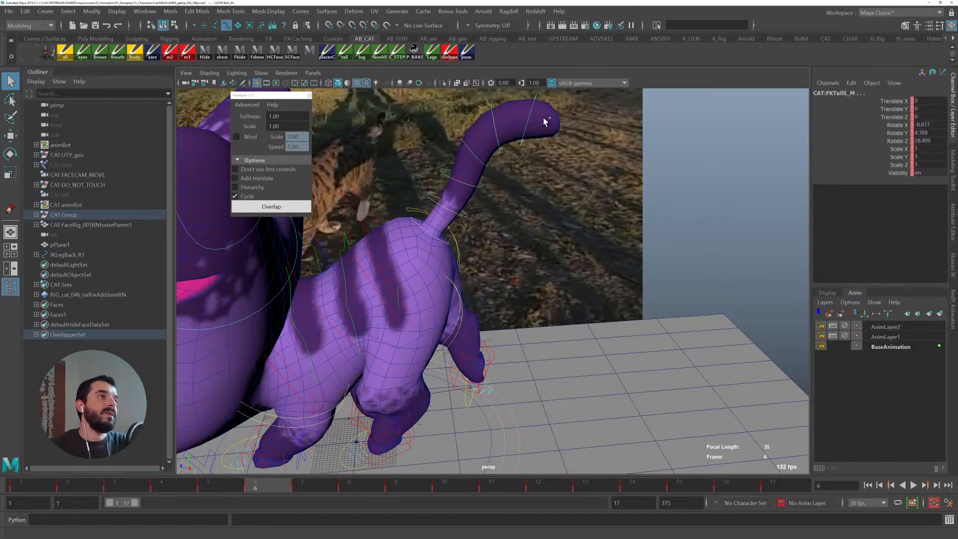
left_click(236, 169)
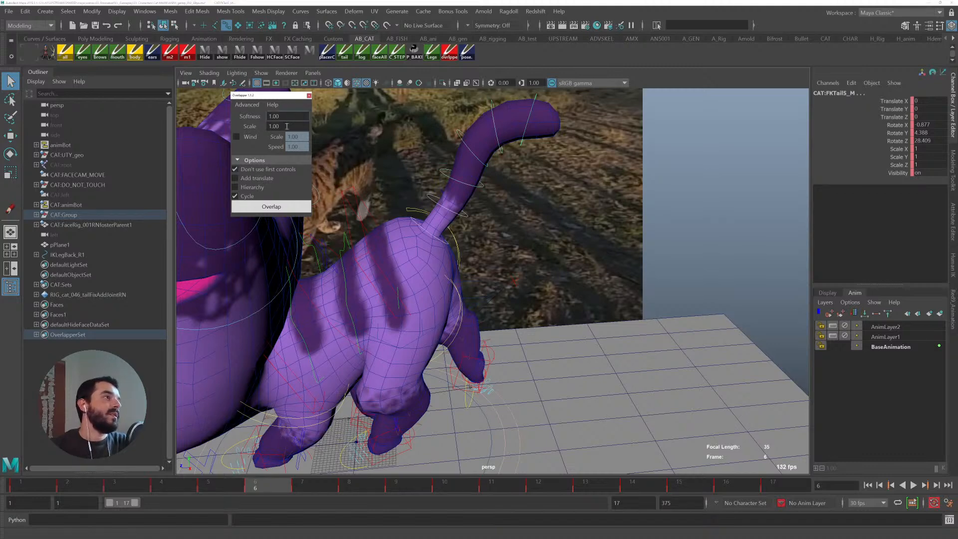
left_click(272, 208)
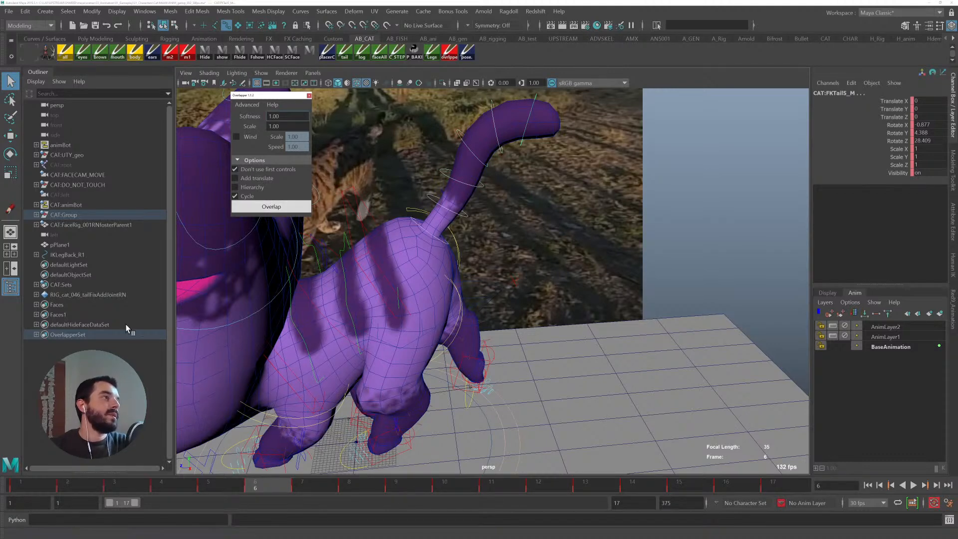
left_click(27, 492)
left_click(272, 212)
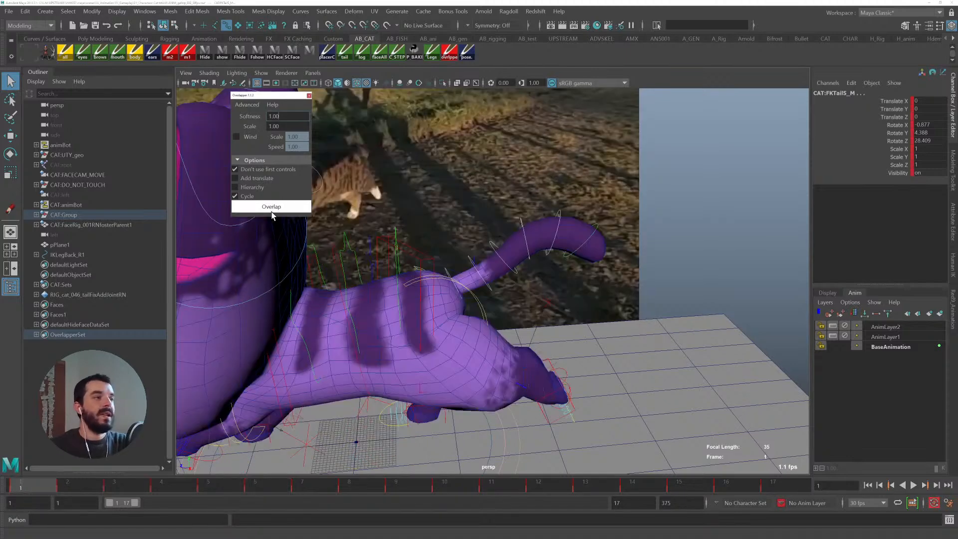
left_click(272, 212)
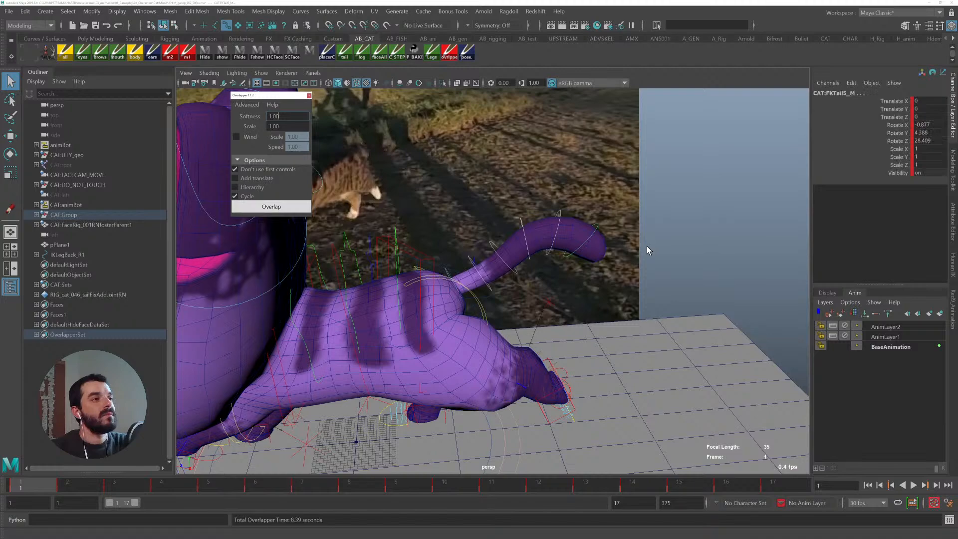
- Play back the new tail overlap and stop it
key("alt+v")
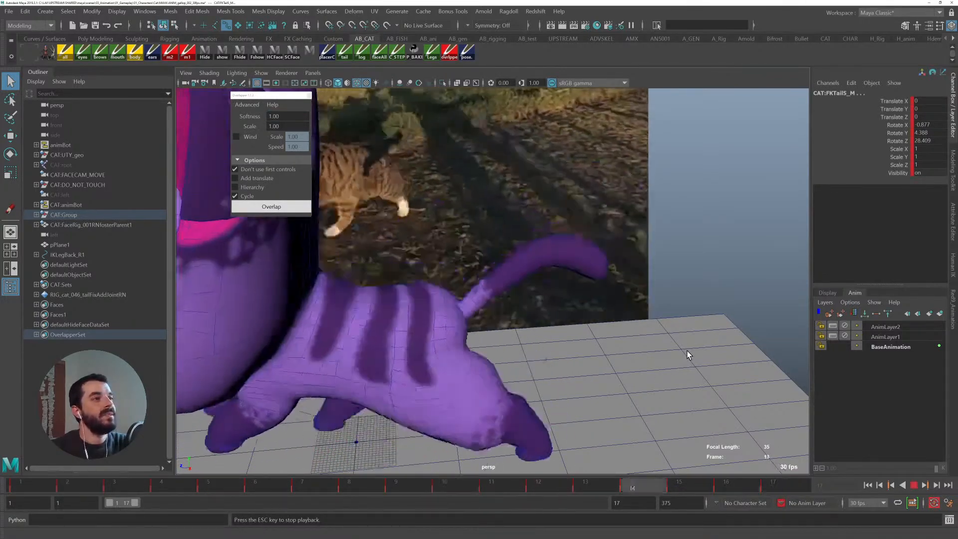
key("Escape")
key("alt+1")
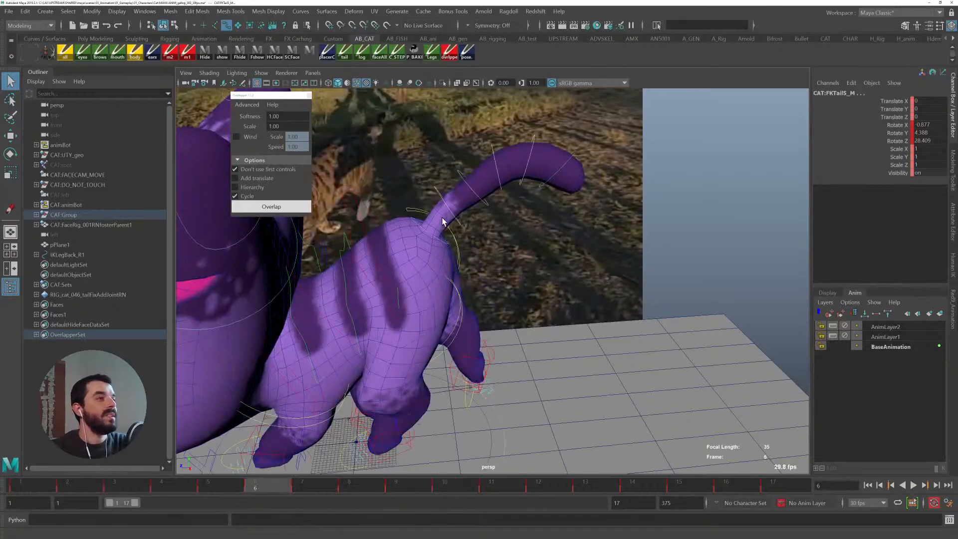
- Select the first tail control and clear its keys over the whole timeline range
left_click(442, 197)
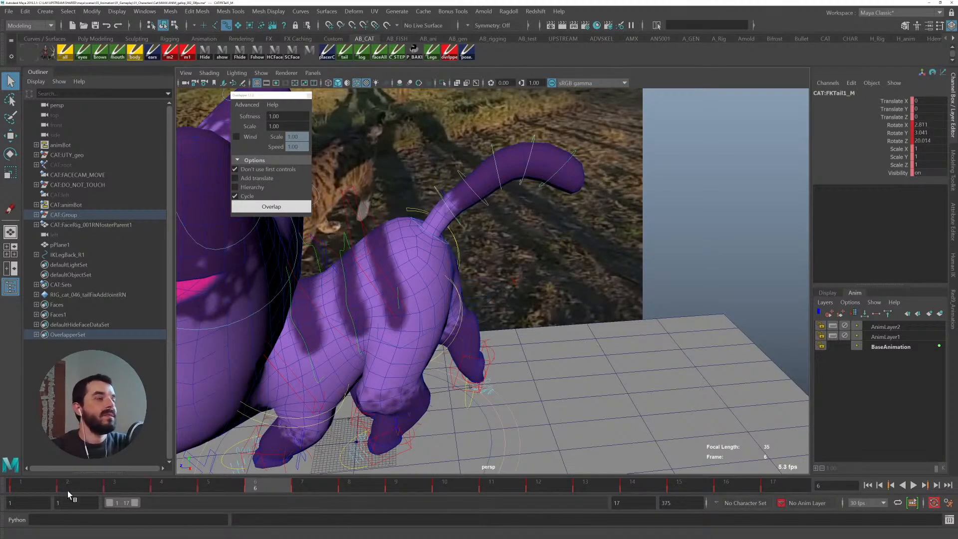
left_click_drag(29, 484, 598, 503)
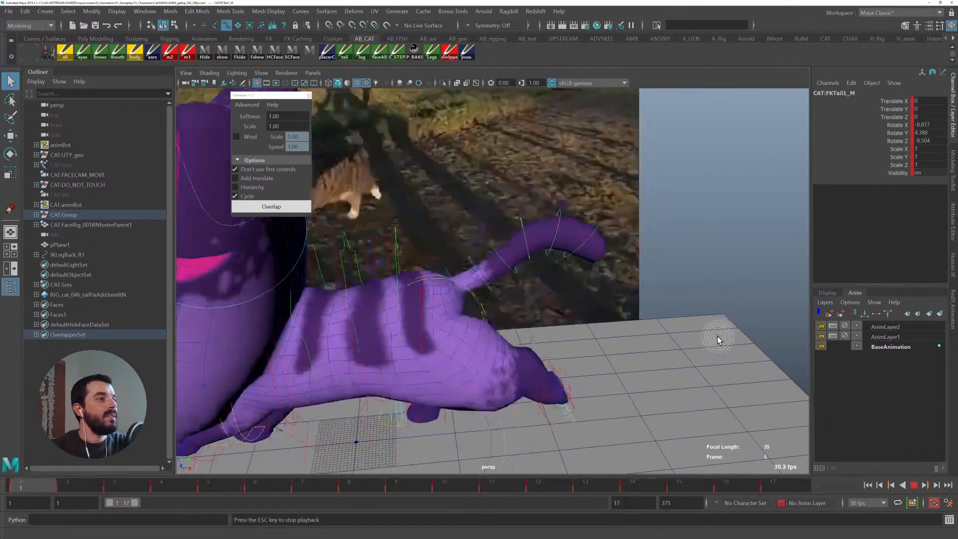
key("Escape")
left_click_drag(788, 486, 1, 482, "shift")
right_click(90, 486)
left_click(143, 347)
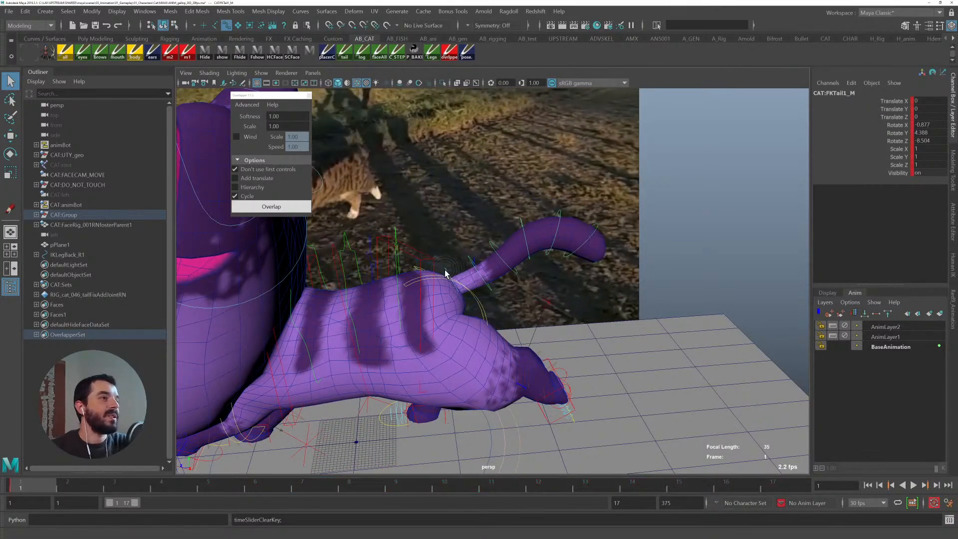
- Select the tail controls and rerun Overlap with Softness set to 1.50
left_click(465, 268)
left_click(468, 258, "shift")
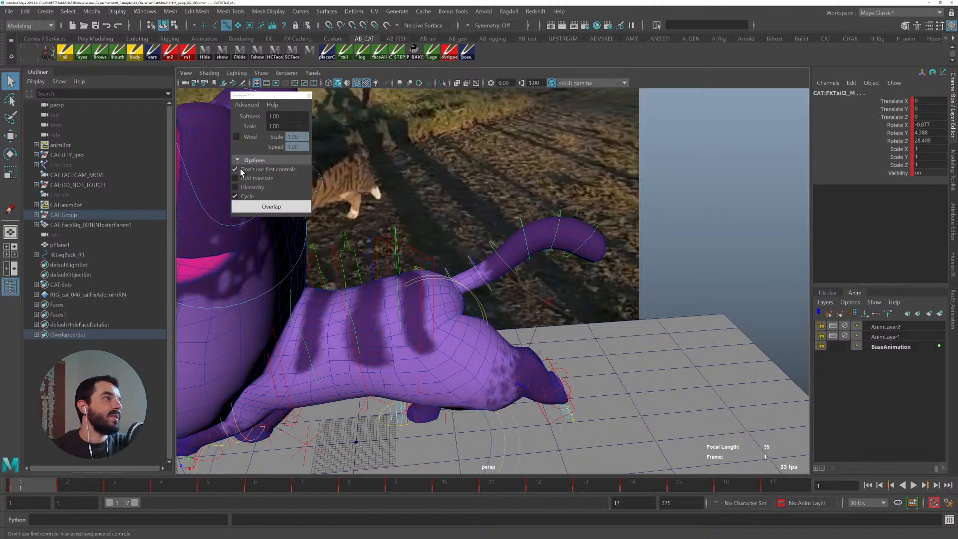
left_click(278, 116)
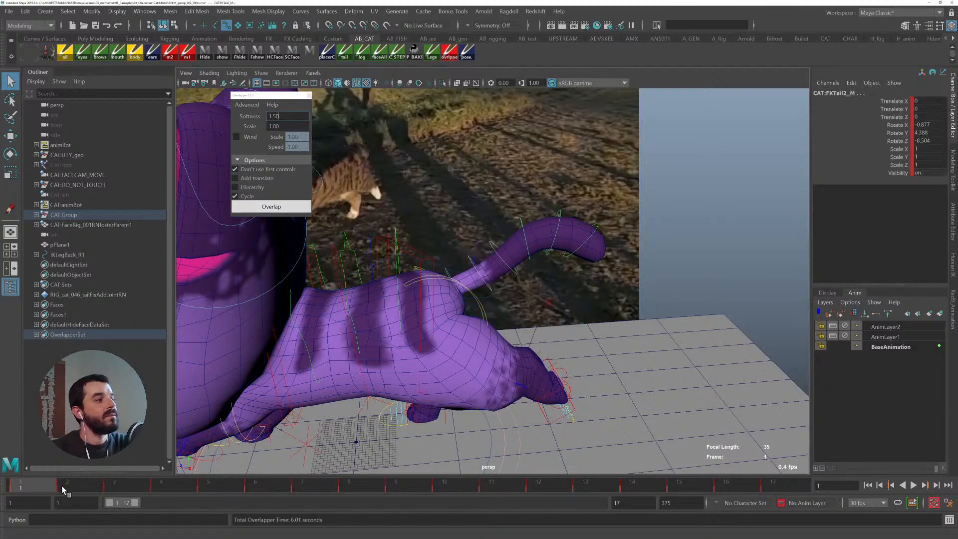
- Play the animation back several times to review the softer tail overlap
key("alt+v")
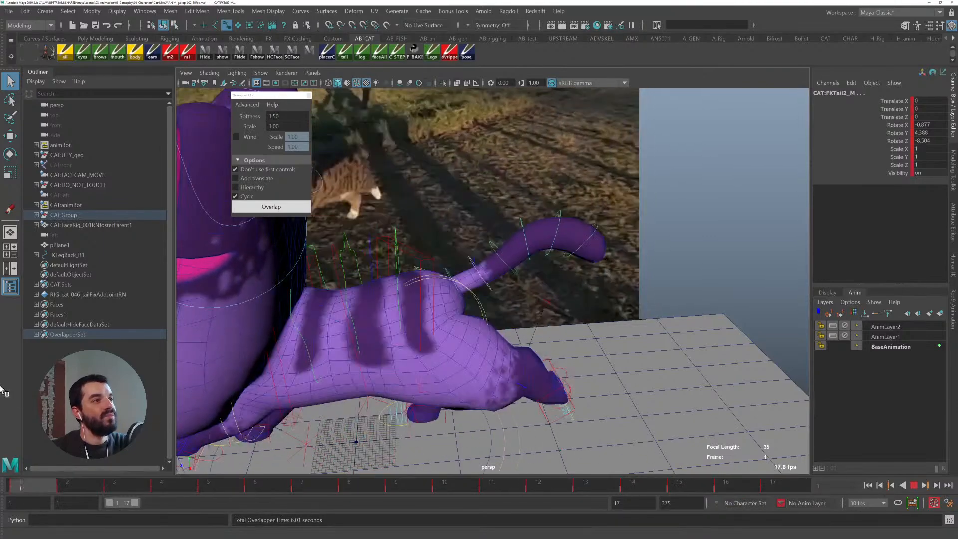
key("alt+v")
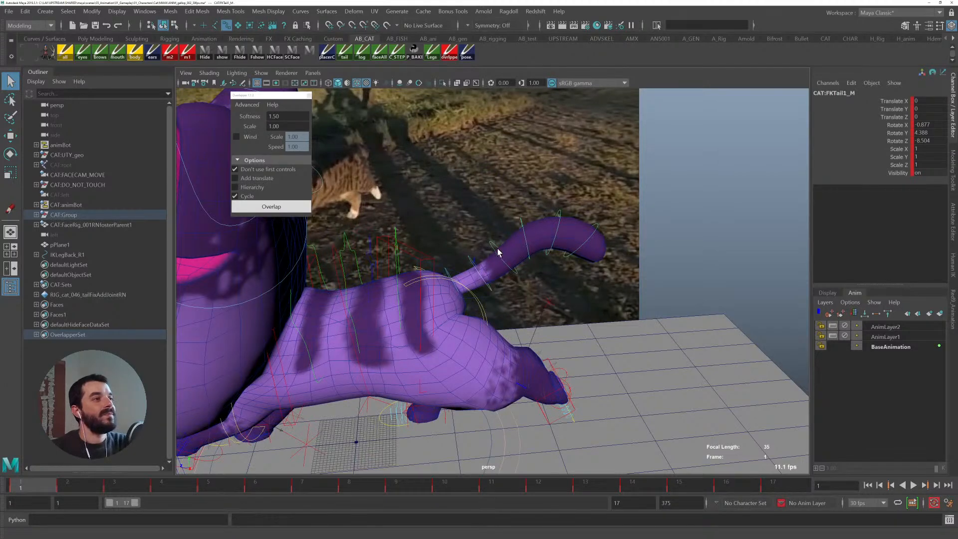
key("alt+v")
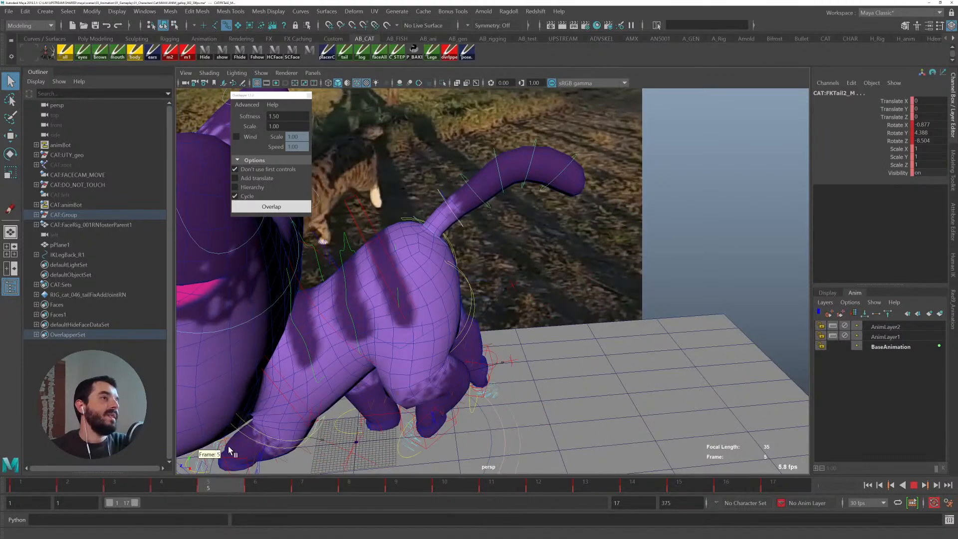
key("alt+v")
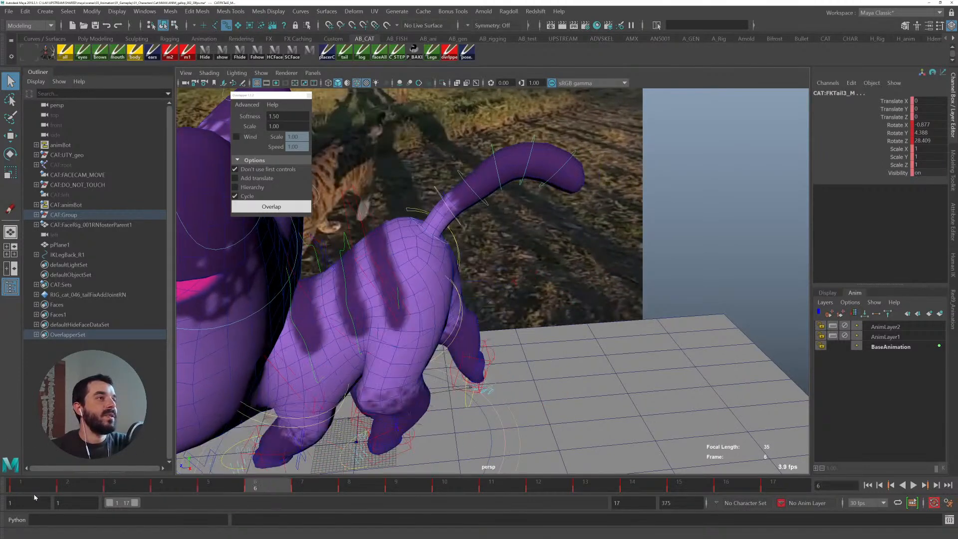
left_click(52, 486)
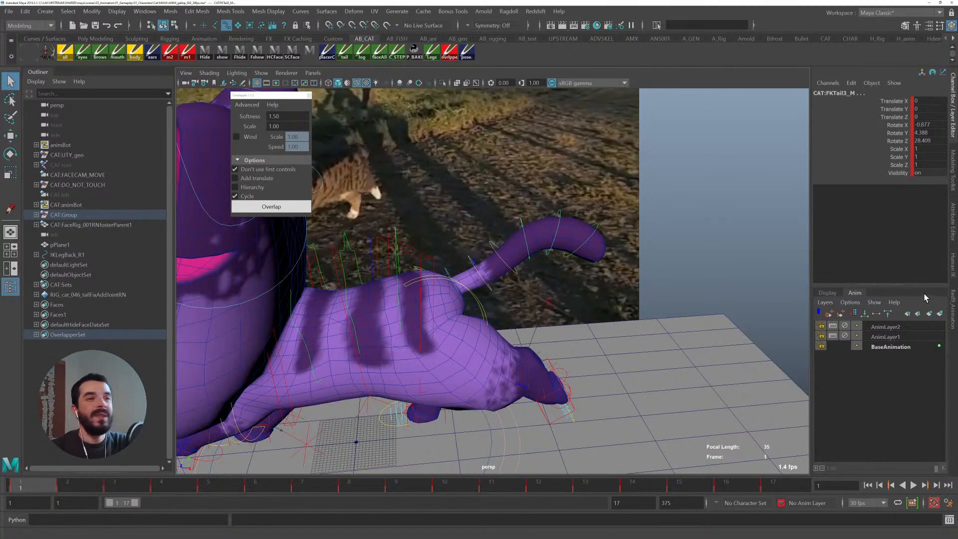
- Add a new animation layer and rotate an upper tail control at frame 5
left_click(940, 314)
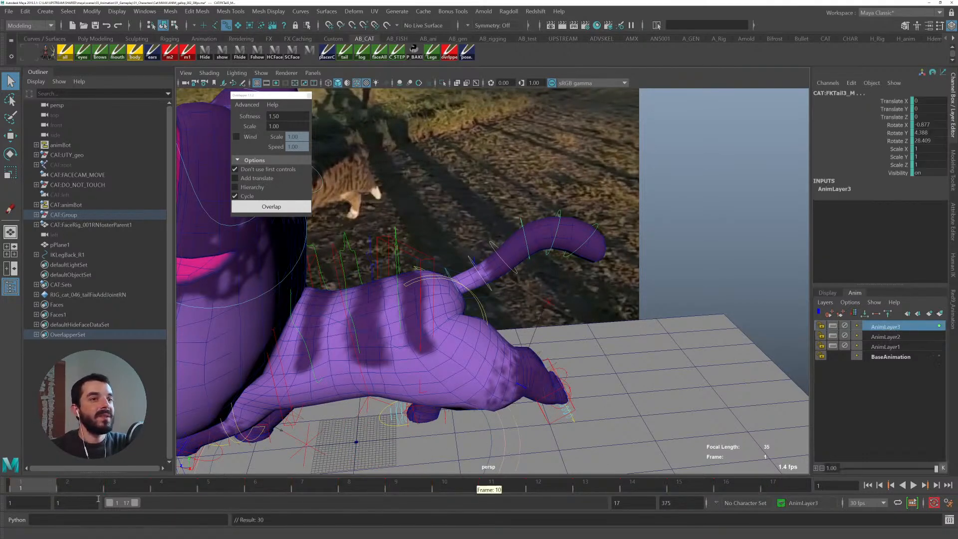
left_click(208, 485)
key("e")
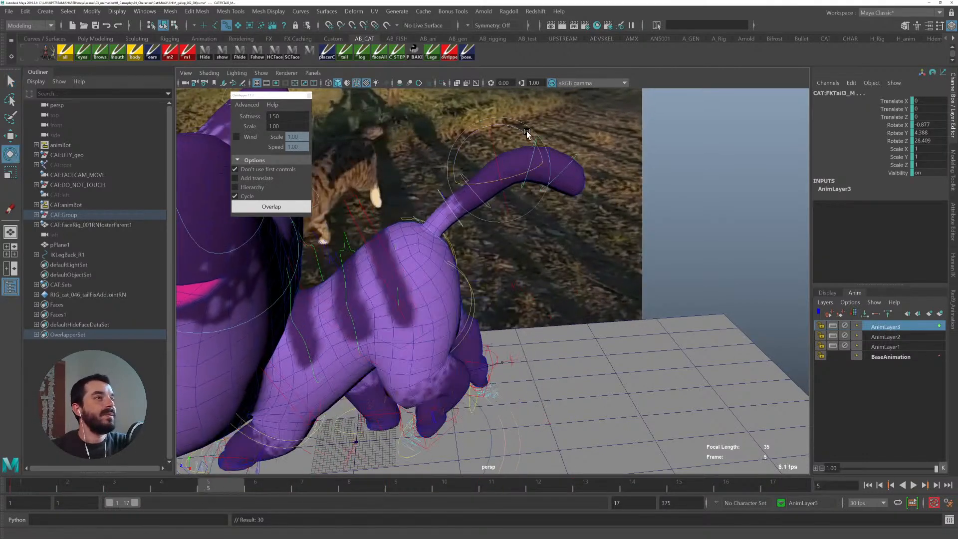
left_click_drag(527, 134, 532, 142)
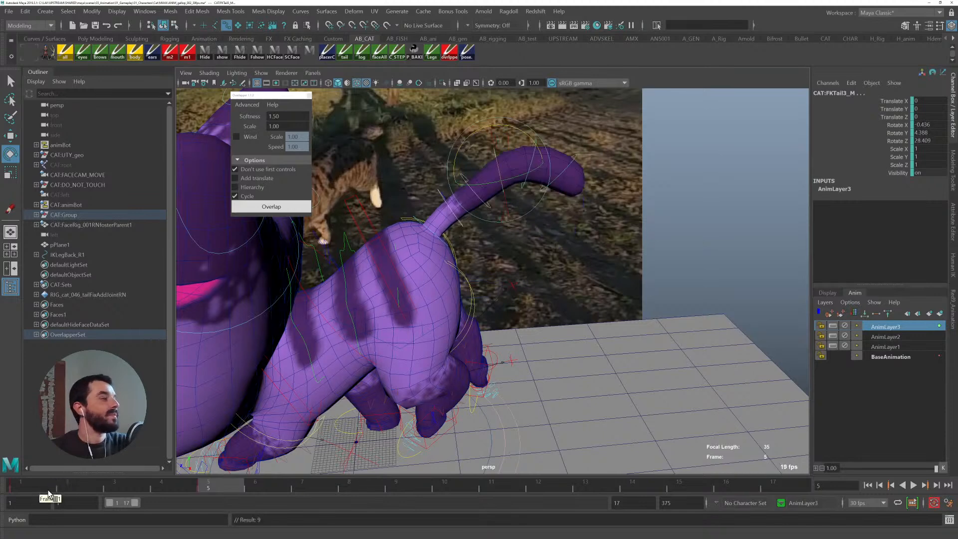
key("alt+v")
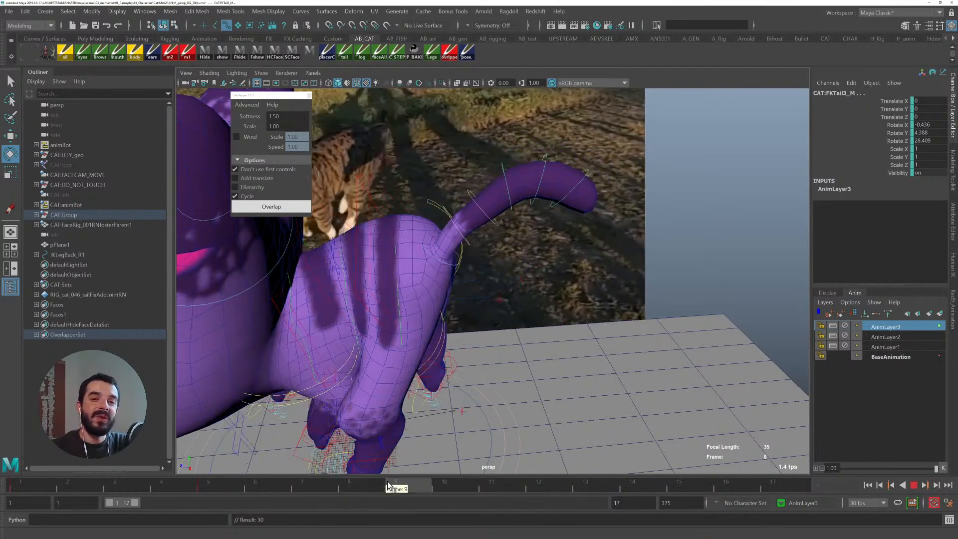
- Rotate the upper tail control at frame 11 and scrub through the cycle
left_click_drag(442, 486, 492, 488)
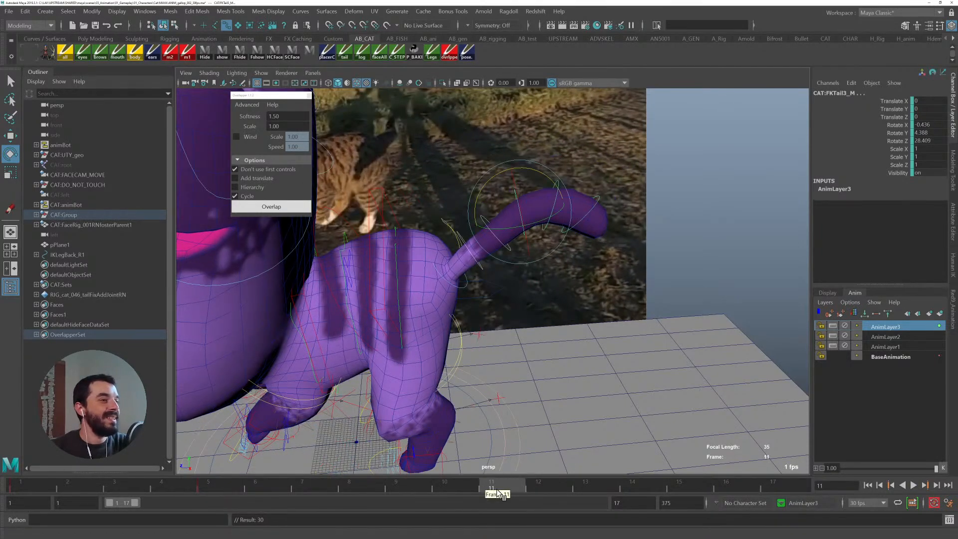
left_click_drag(541, 173, 531, 166)
left_click_drag(25, 482, 809, 481)
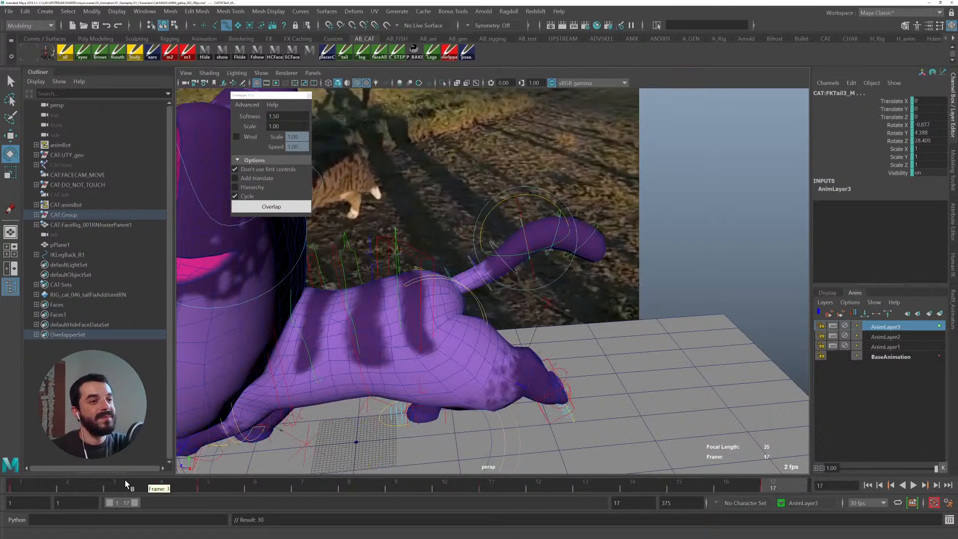
- Play back the cycle, return to frame 1 and add another animation layer for tail adjustments
key("alt+v")
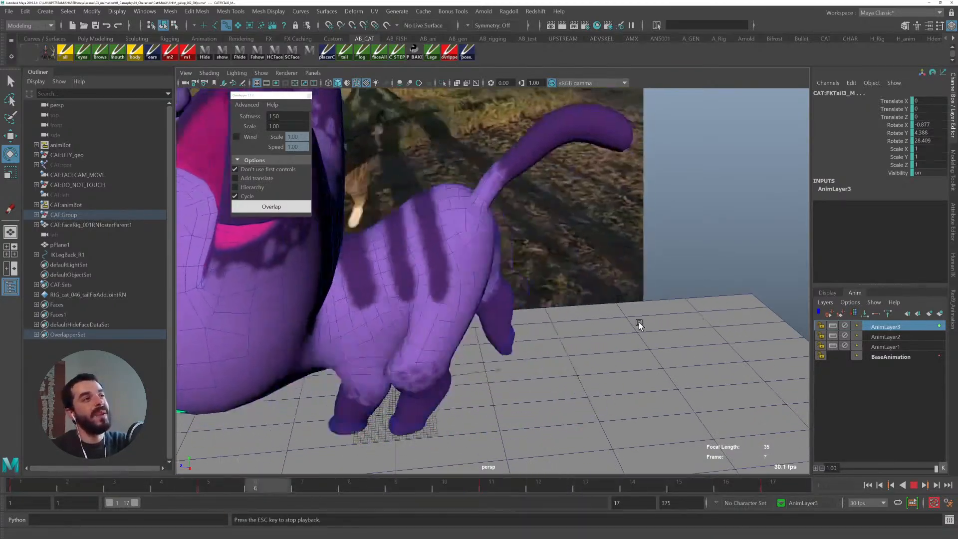
key("alt+v")
left_click(38, 484)
key("q")
key("Down")
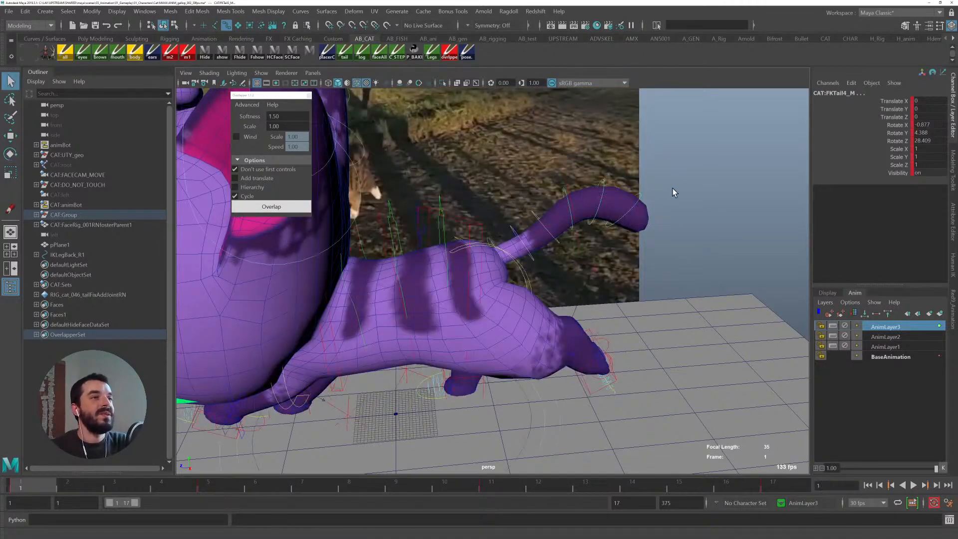
left_click(941, 313)
left_click(890, 327)
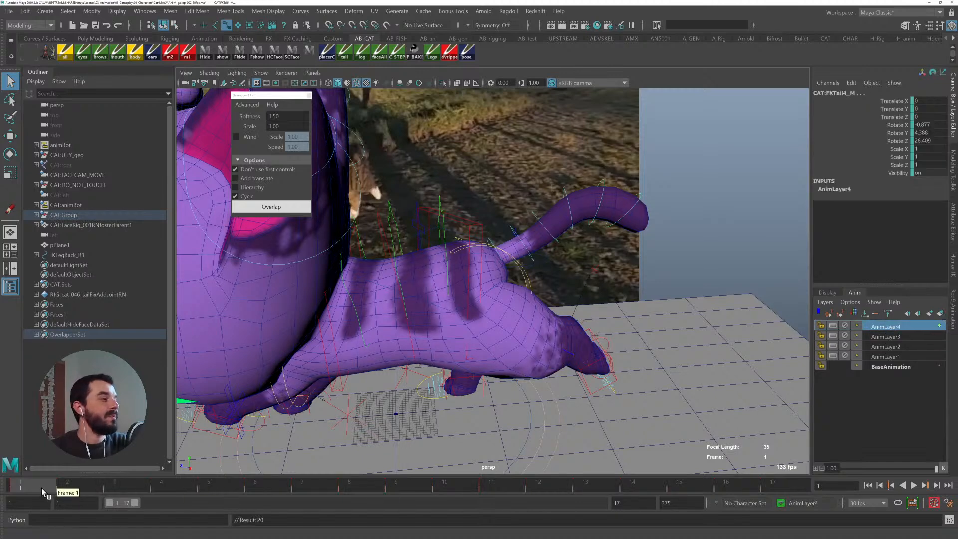
- Scrub to frame 7, orbit around the cat and play back to inspect the tail motion
left_click_drag(49, 487, 302, 487)
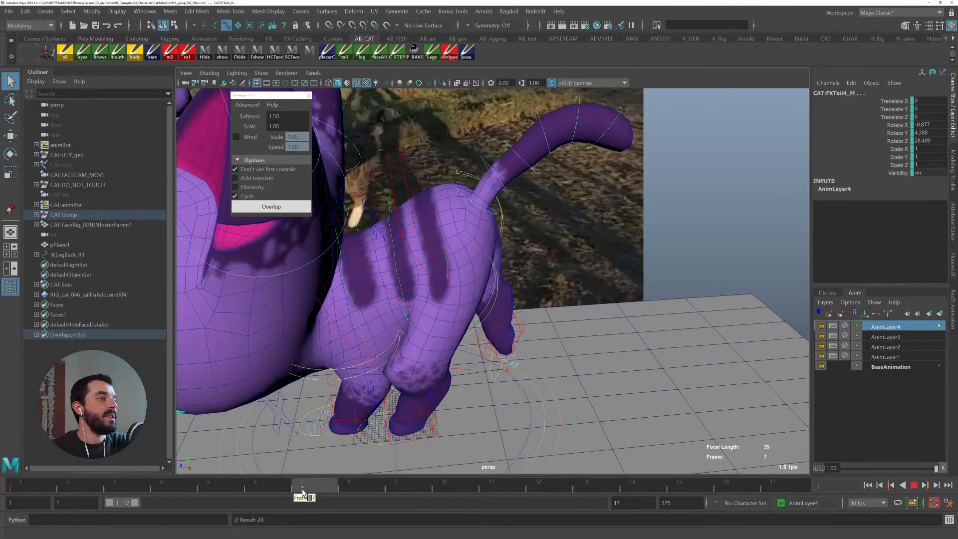
key("e")
right_click_drag(647, 361, 668, 317, "alt")
middle_click_drag(669, 317, 612, 344, "alt")
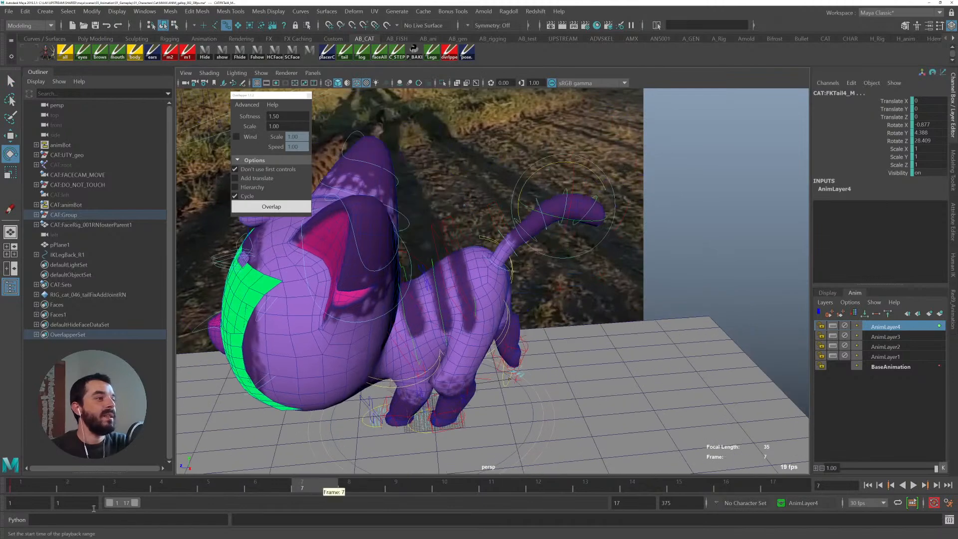
left_click(29, 486)
key("alt+v")
key("alt+v")
key("q")
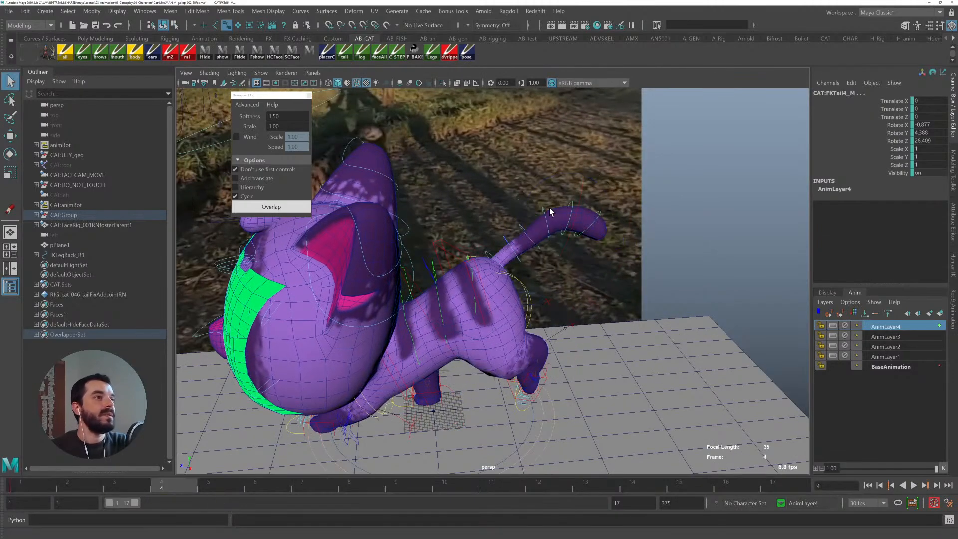
left_click(35, 485)
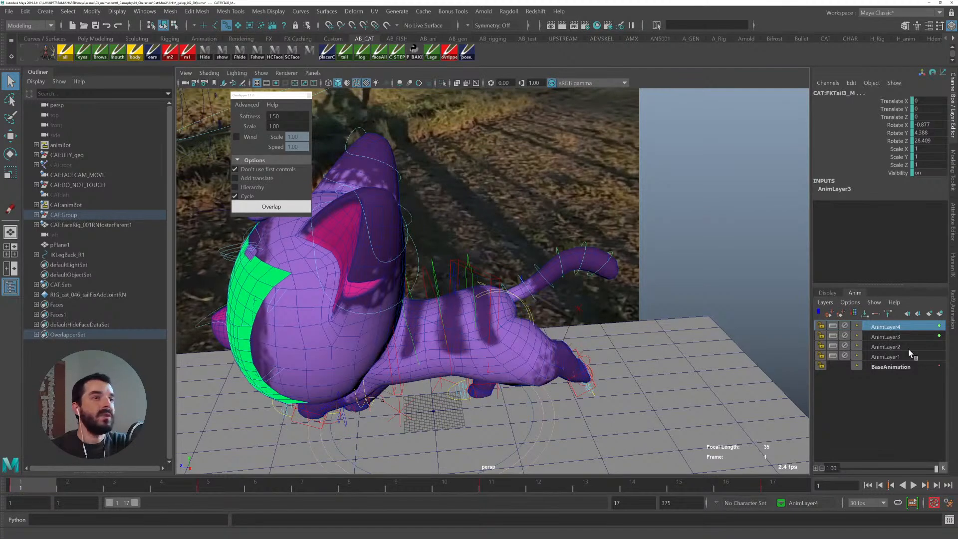
- Add the selected upper tail control to the new layer and rotate it at frame 5
right_click(908, 348)
left_click(878, 74)
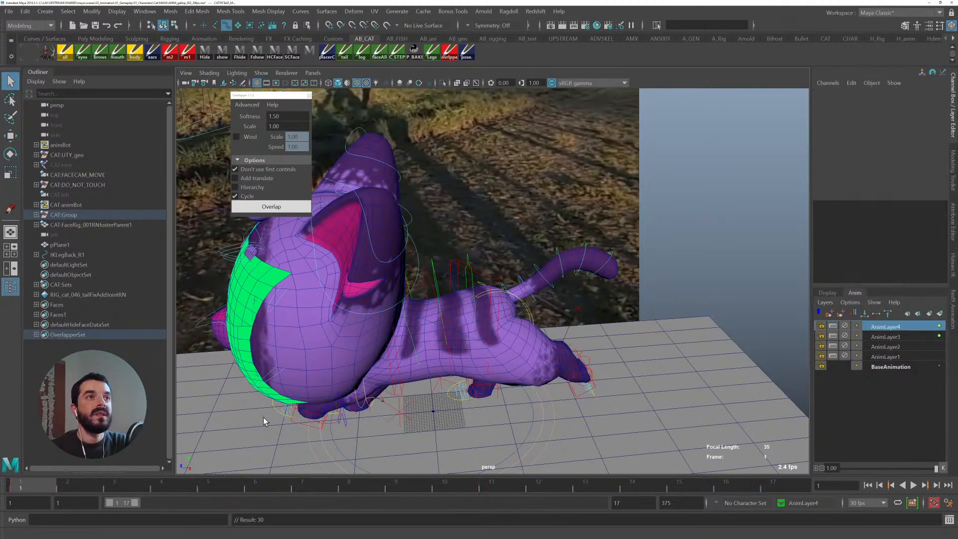
left_click(140, 487)
left_click_drag(139, 487, 209, 484)
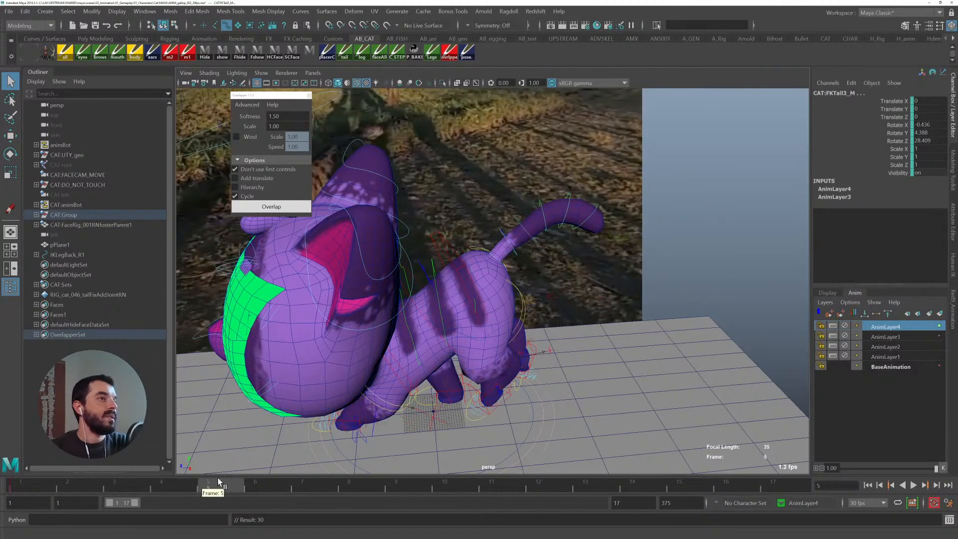
key("e")
left_click_drag(582, 180, 527, 240)
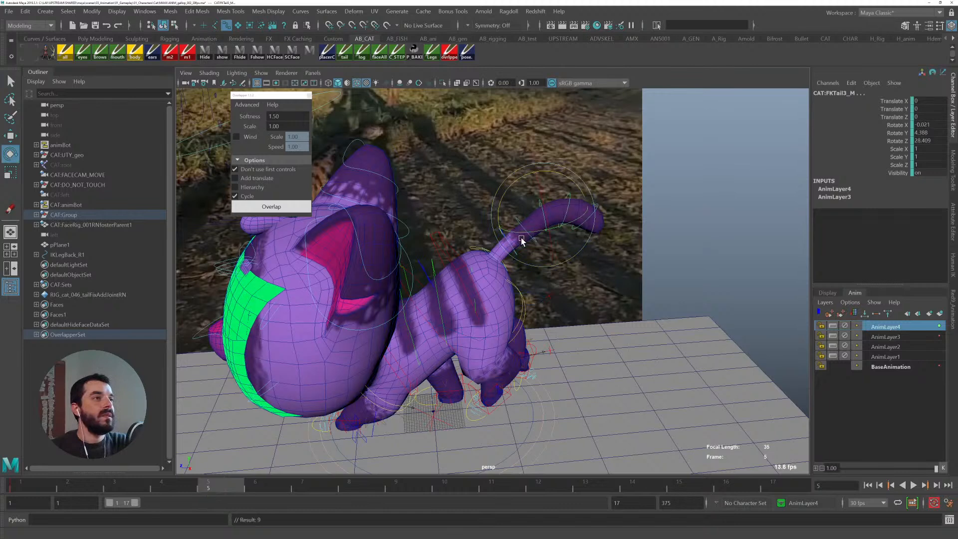
key("q")
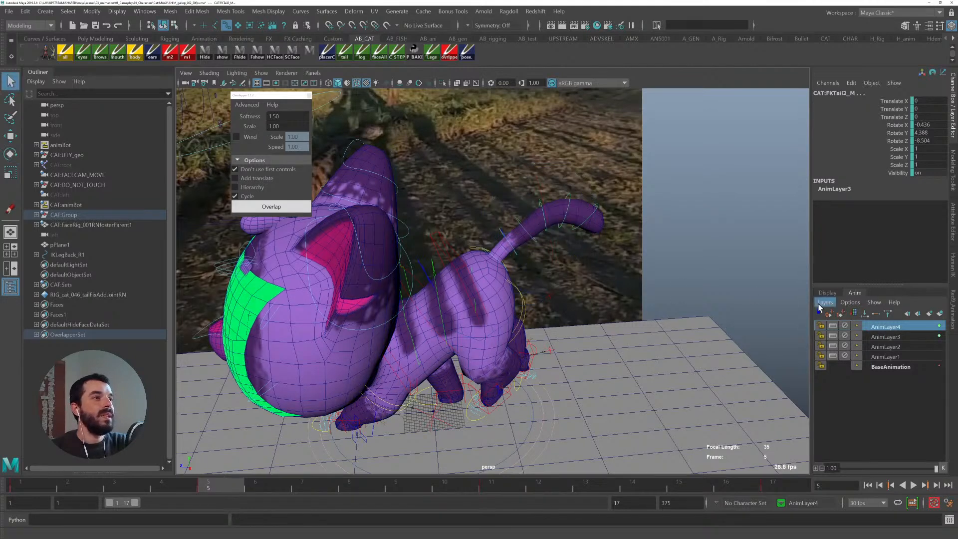
- Add the middle tail control to the new layer and rotate it slightly at frame 5
right_click(891, 334)
left_click(891, 76)
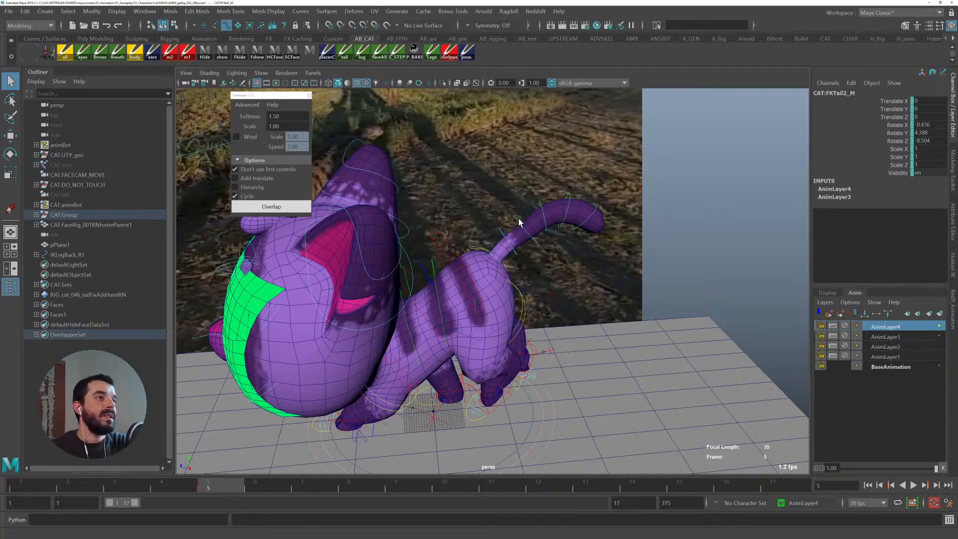
key("e")
left_click_drag(534, 188, 546, 189)
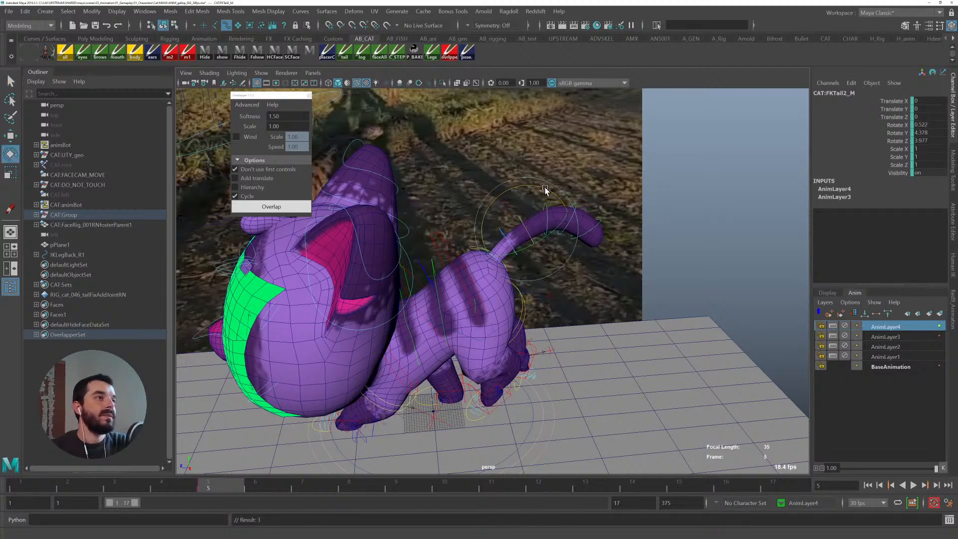
key("q")
- Select the tail tip control, scrub to frame 12 and rotate it there
left_click_drag(612, 196, 560, 292)
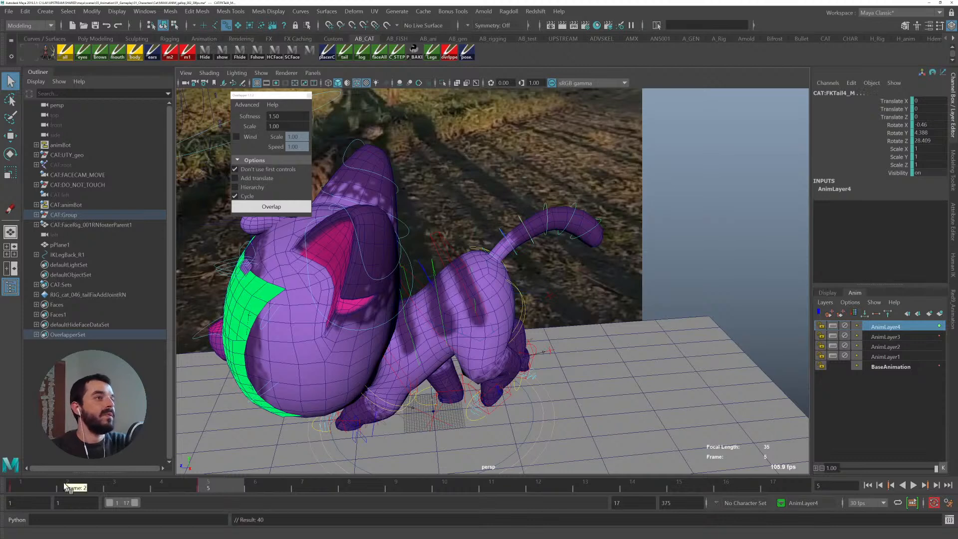
key("alt+v")
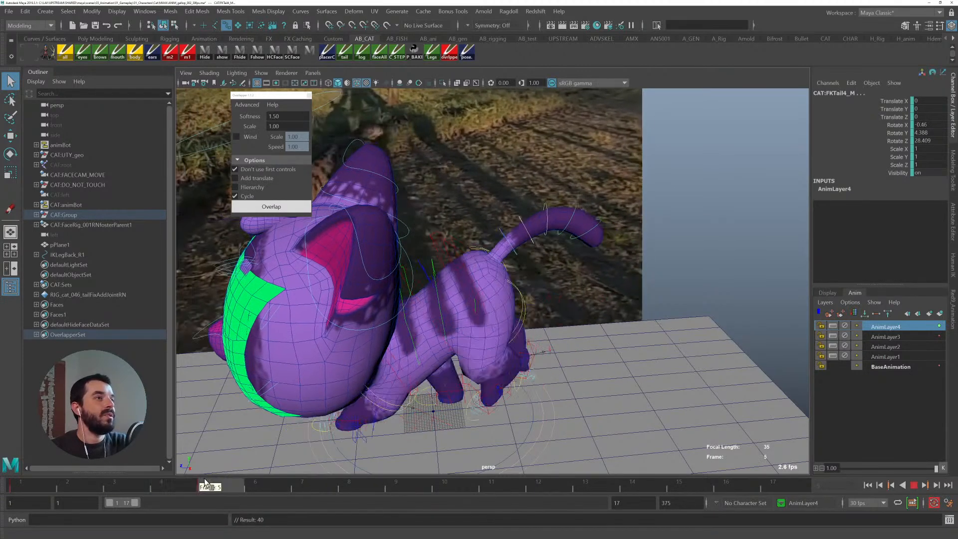
left_click_drag(239, 485, 729, 491)
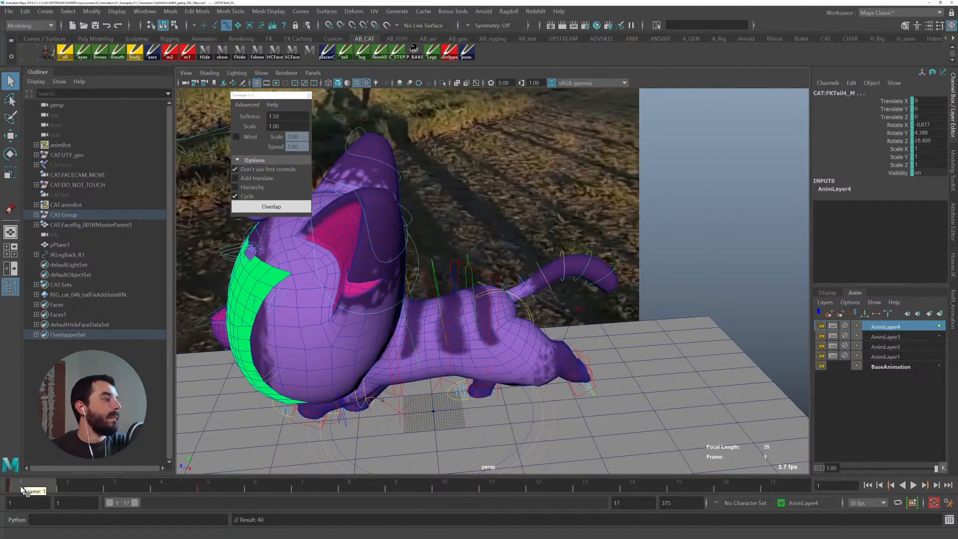
left_click_drag(290, 485, 543, 486)
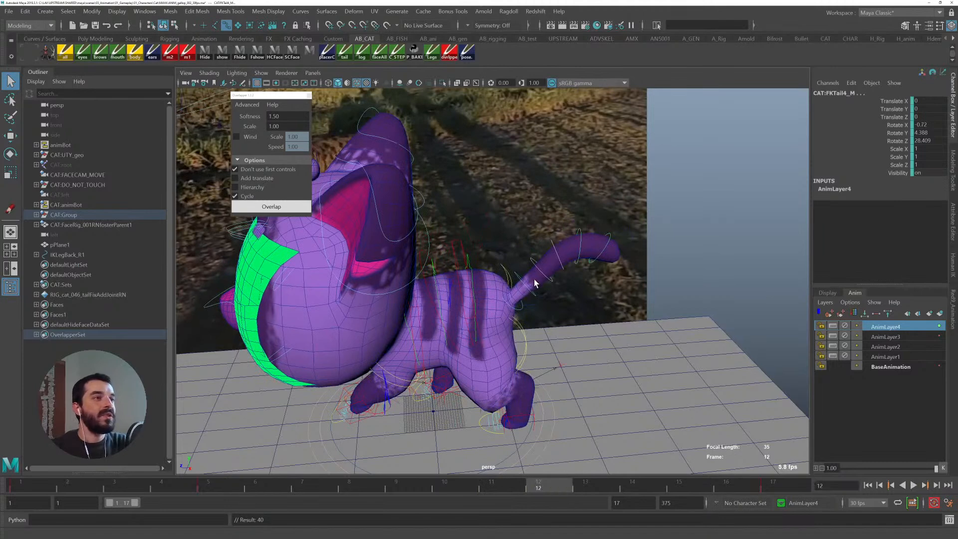
key("e")
left_click_drag(555, 205, 554, 208)
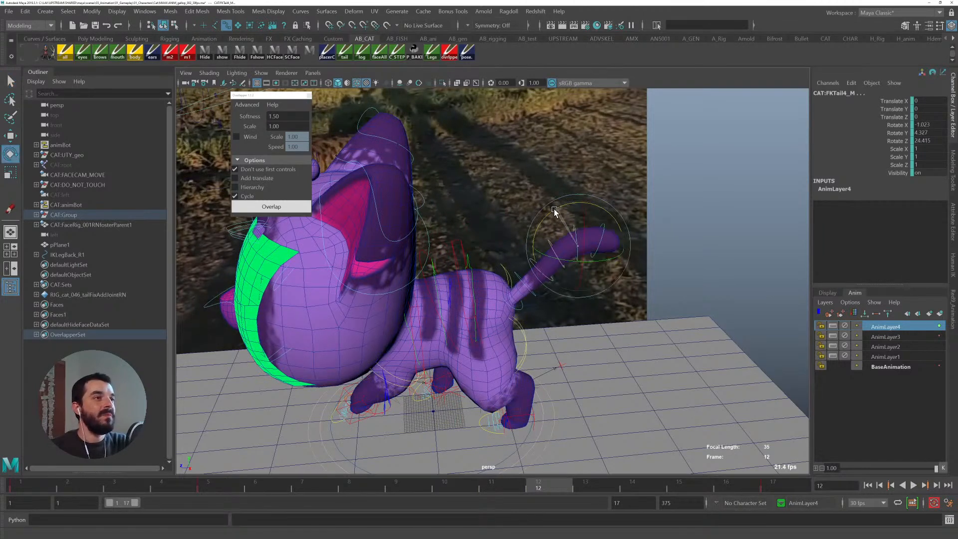
- Select the middle tail control and rotate it slightly at frame 12
key("q")
key("e")
key("q")
left_click(535, 274)
key("e")
left_click_drag(531, 227, 528, 231)
key("q")
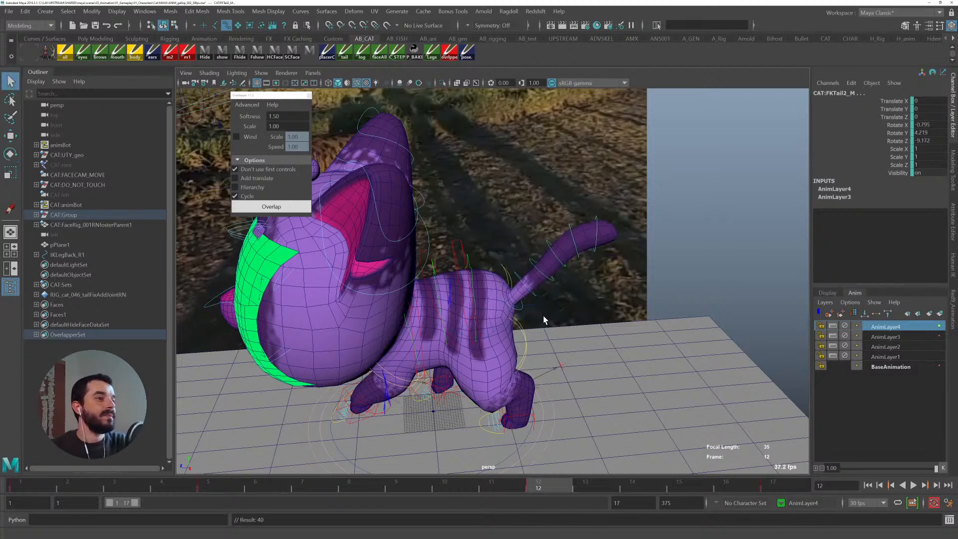
- Play the cycle back and orbit the view to inspect the tail from above
left_click(551, 245)
key("e")
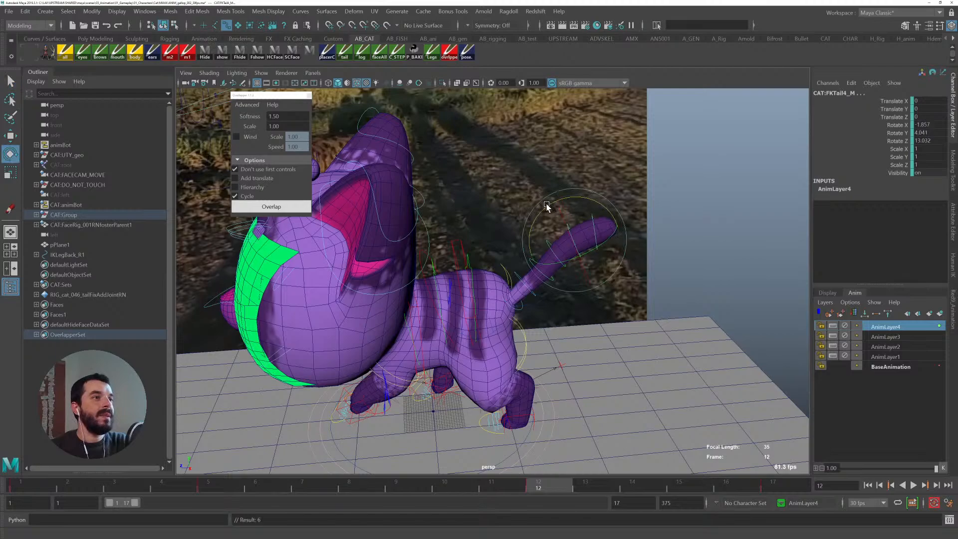
key("alt+v")
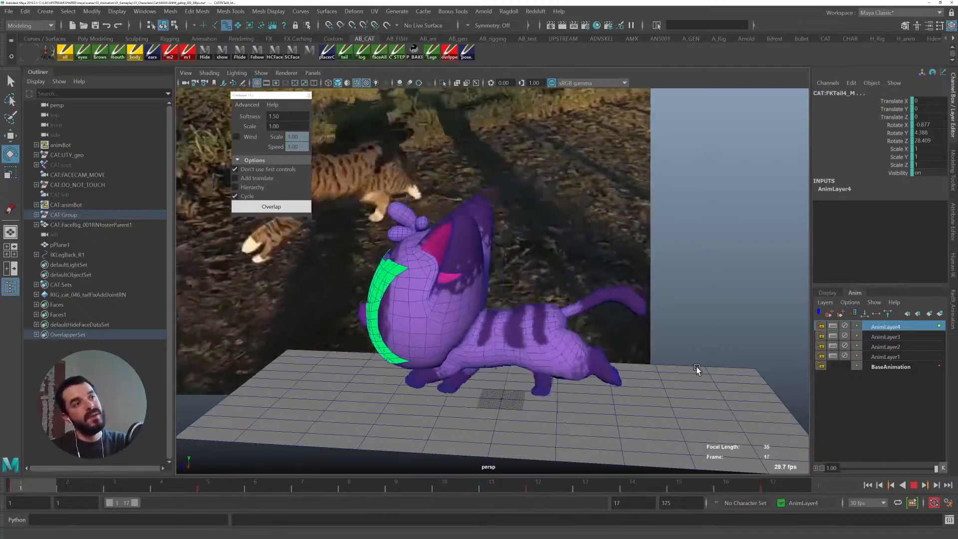
key("alt+v")
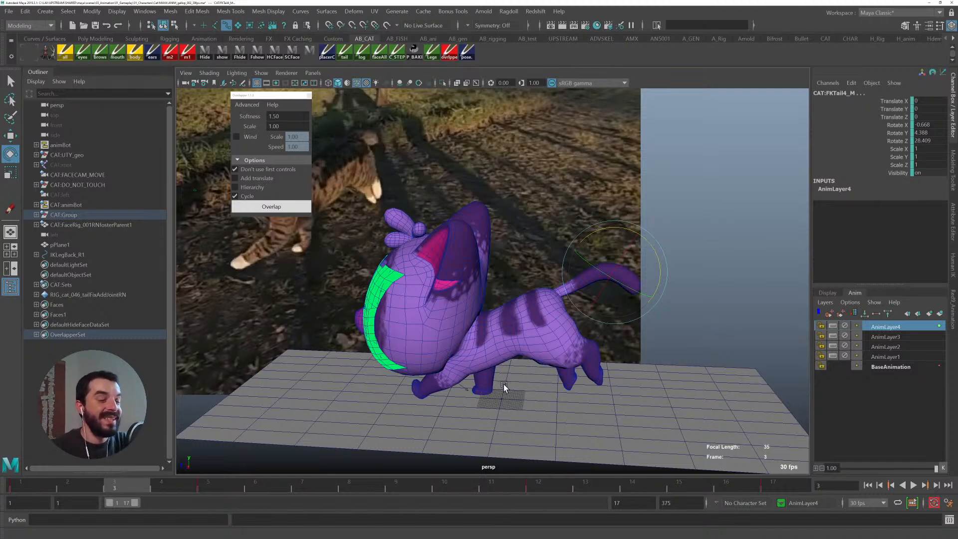
key("alt+v")
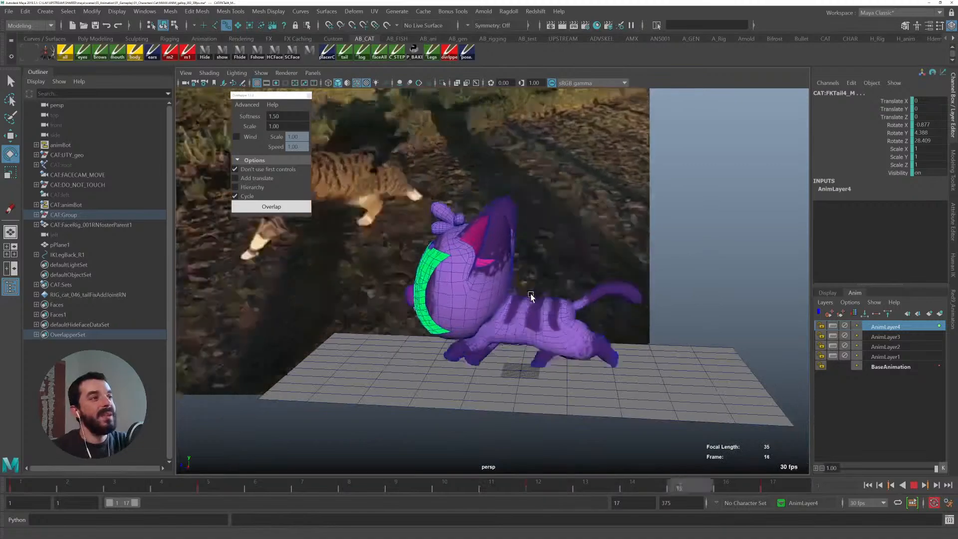
key("alt+v")
left_click_drag(659, 314, 435, 410, "alt")
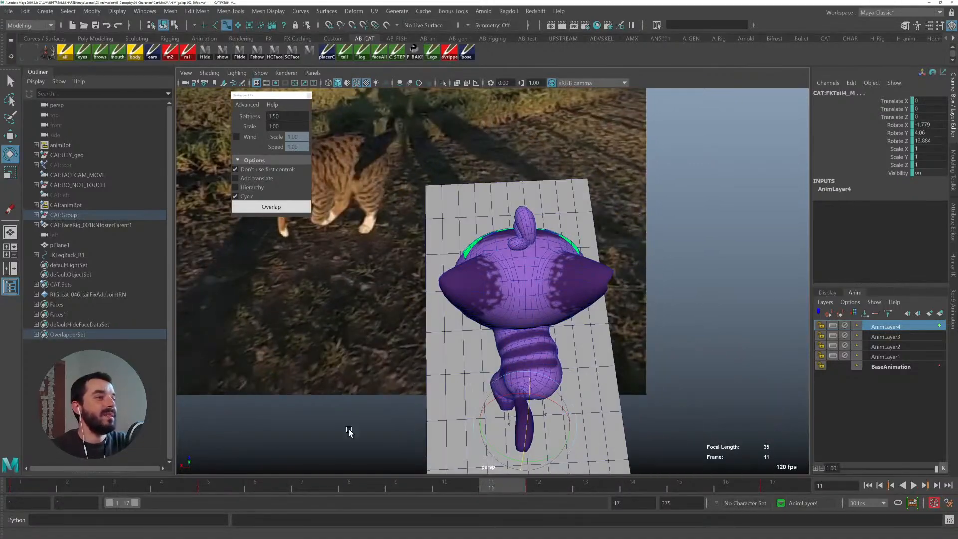
left_click(32, 485)
middle_click_drag(390, 338, 368, 257, "alt")
key("alt+v")
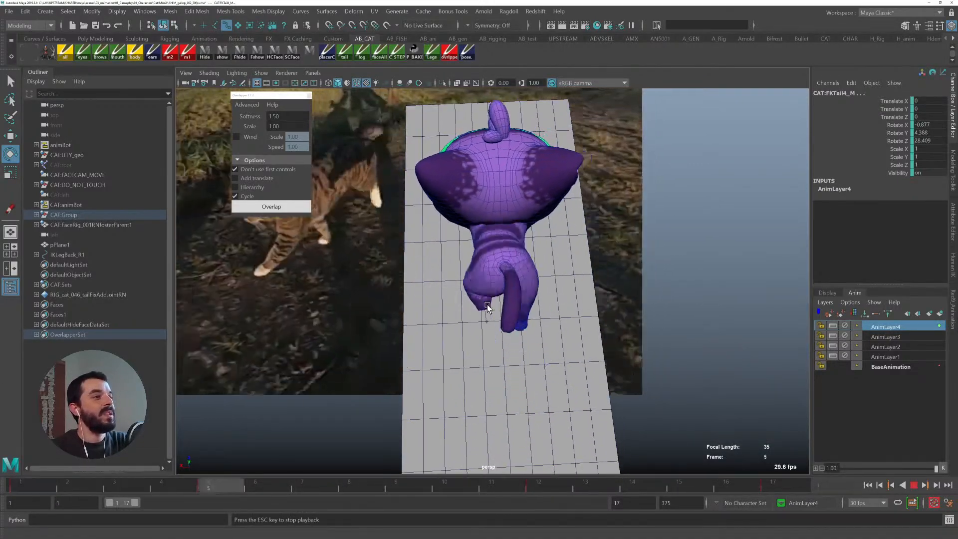
key("alt+v")
- Select the layer's tail controls, switch to top view and add another animation layer at frame 1
right_click(845, 339)
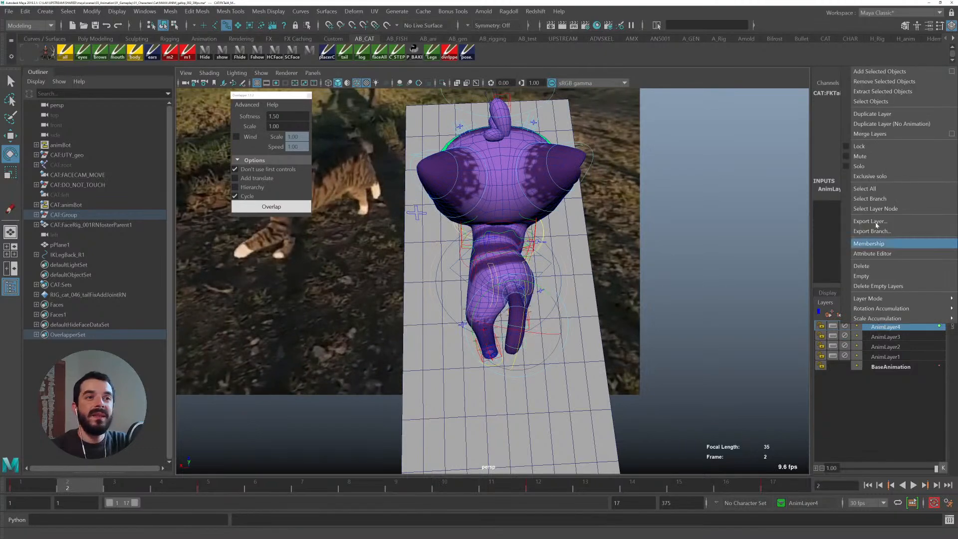
left_click(883, 103)
key("space")
left_click_drag(547, 238, 529, 240)
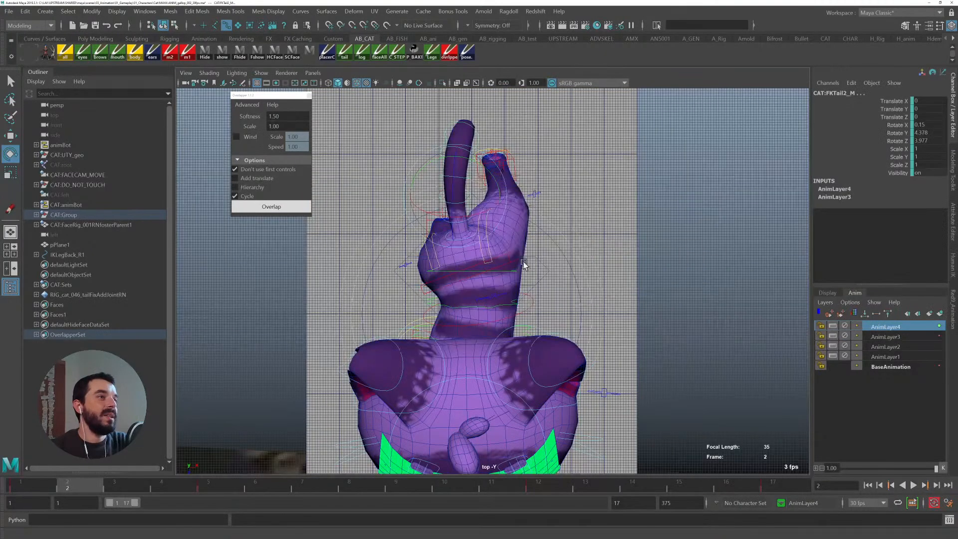
middle_click_drag(598, 358, 575, 423, "alt")
mouse_move(22, 487)
left_mouse_down()
mouse_move(357, 497)
mouse_move(30, 489)
mouse_move(245, 487)
mouse_move(4, 479)
mouse_move(219, 487)
left_mouse_up()
key("alt+shift+v")
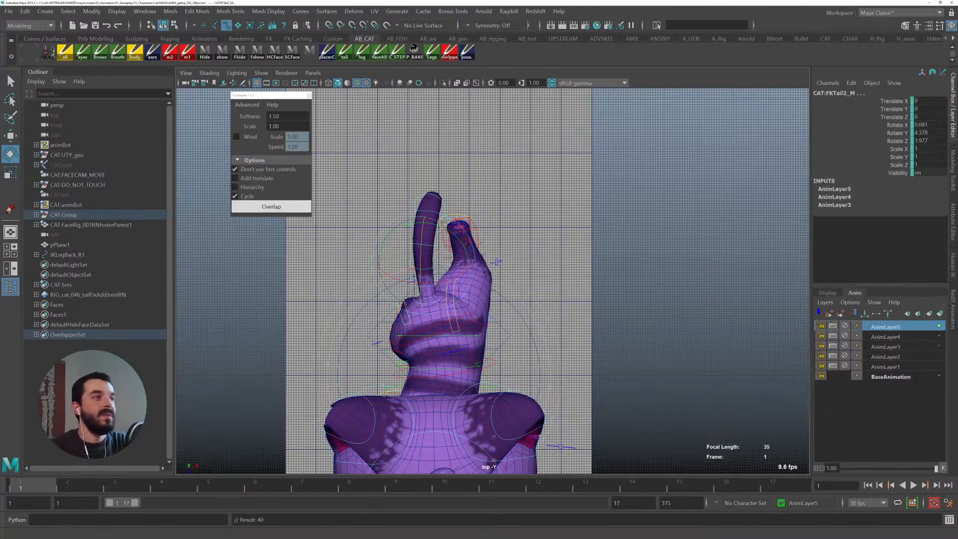
- Rotate the middle tail control sideways at frame 1 and scrub to frame 6
middle_click_drag(488, 280, 496, 270, "alt")
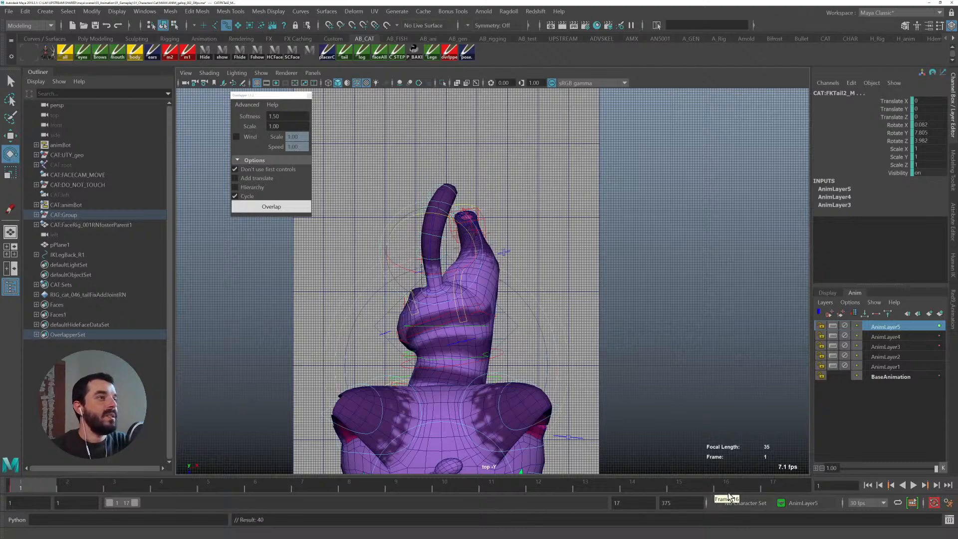
left_click(765, 485)
left_click_drag(22, 488, 255, 489)
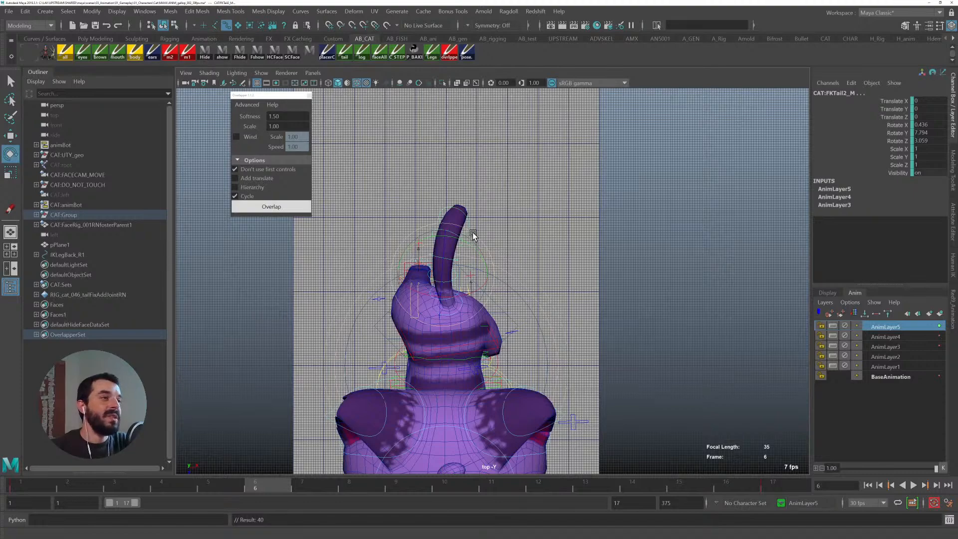
- Rotate the middle tail control sideways at frame 6, undoing and redoing the rotation
left_click_drag(474, 234, 469, 232)
key("ctrl+z")
key("q")
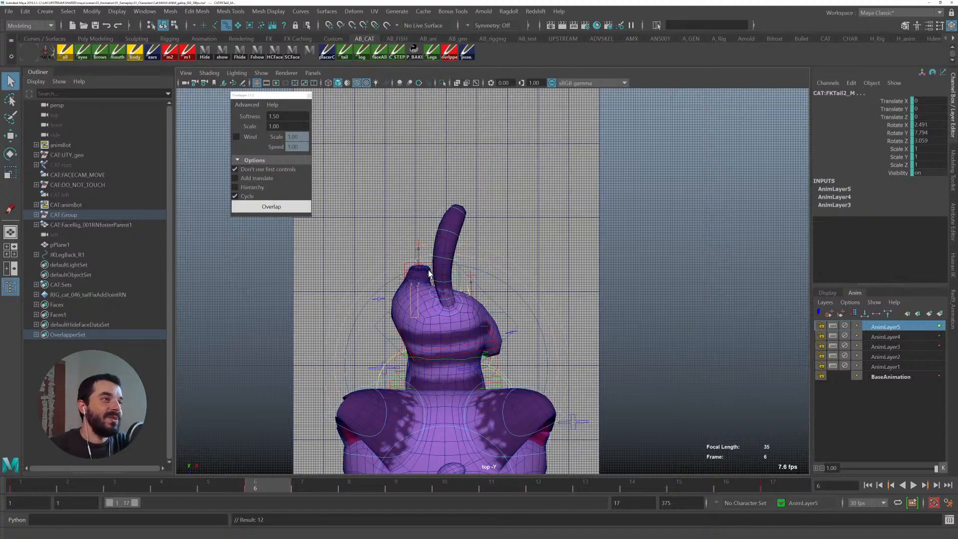
key("e")
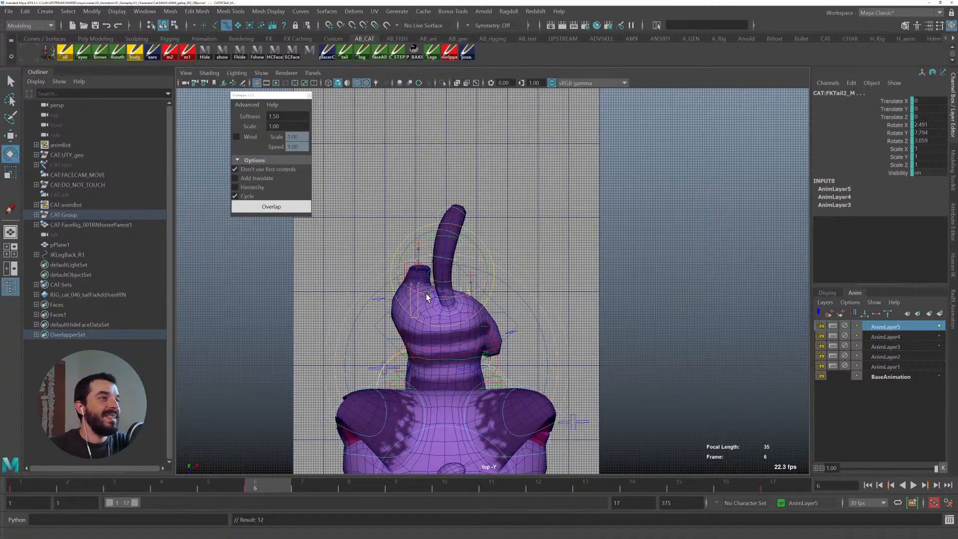
left_click_drag(484, 240, 481, 241)
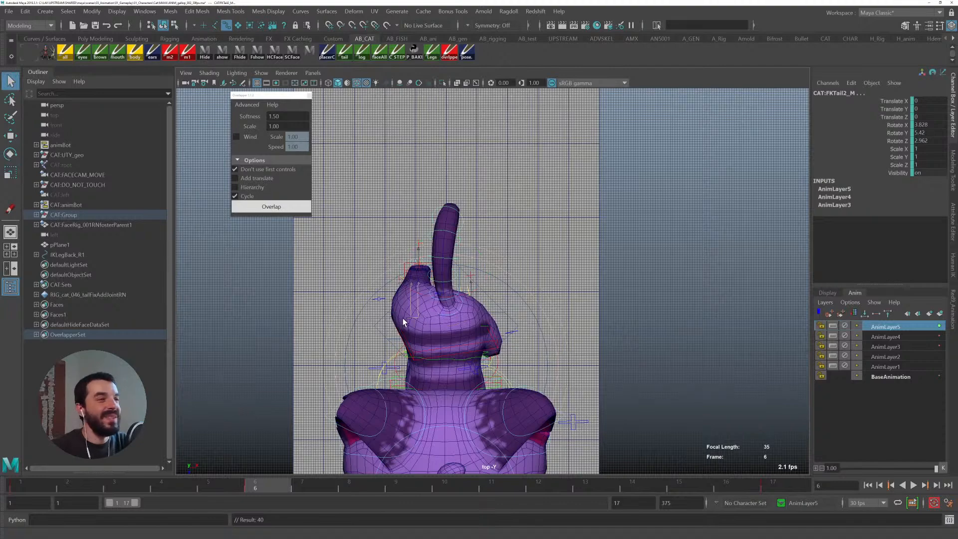
- Select the upper tail control with the Rotate tool and add it to AnimLayer5
left_click(481, 267)
key("e")
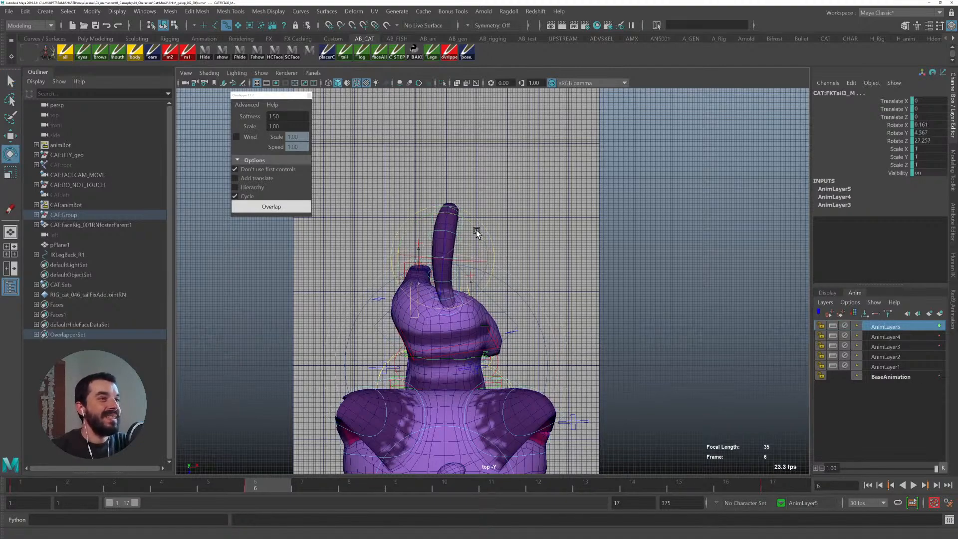
key("q")
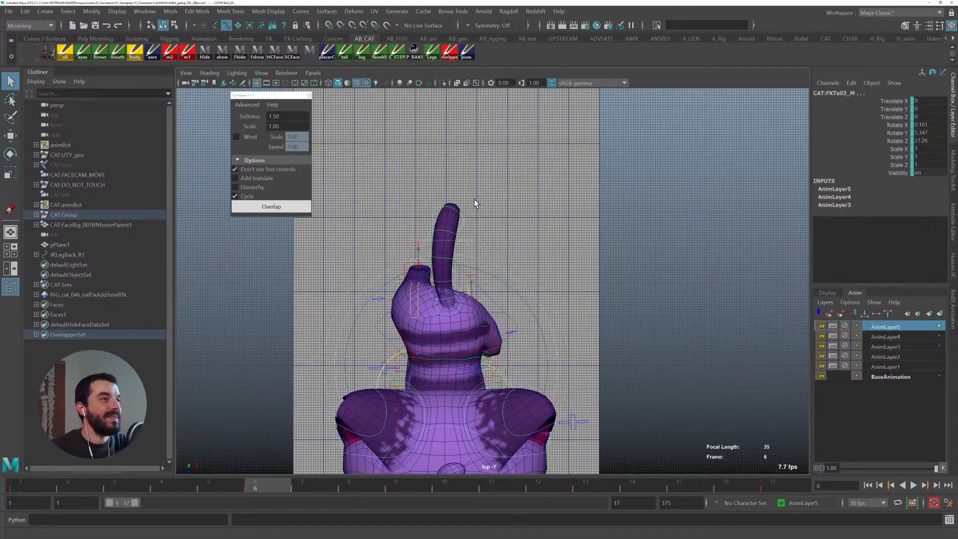
left_click(452, 234)
key("e")
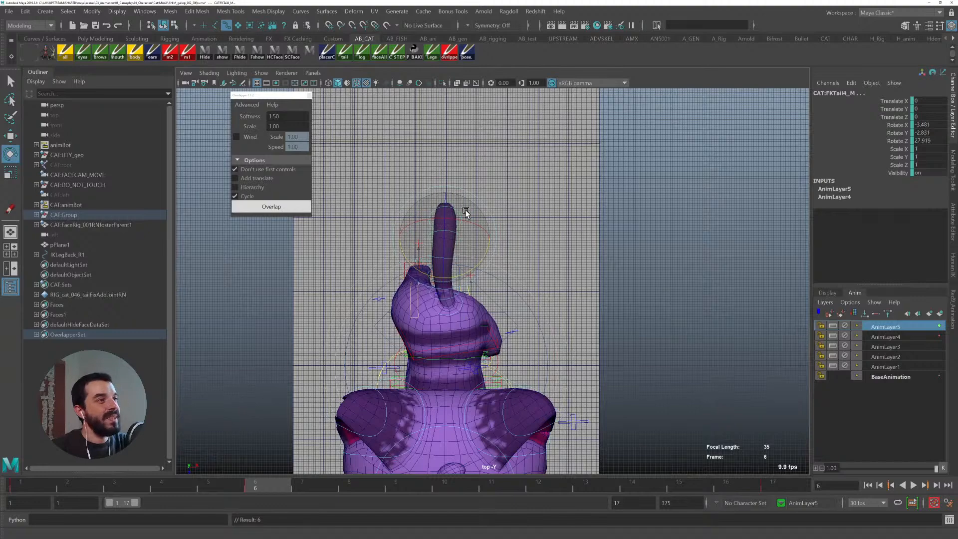
right_click(880, 328)
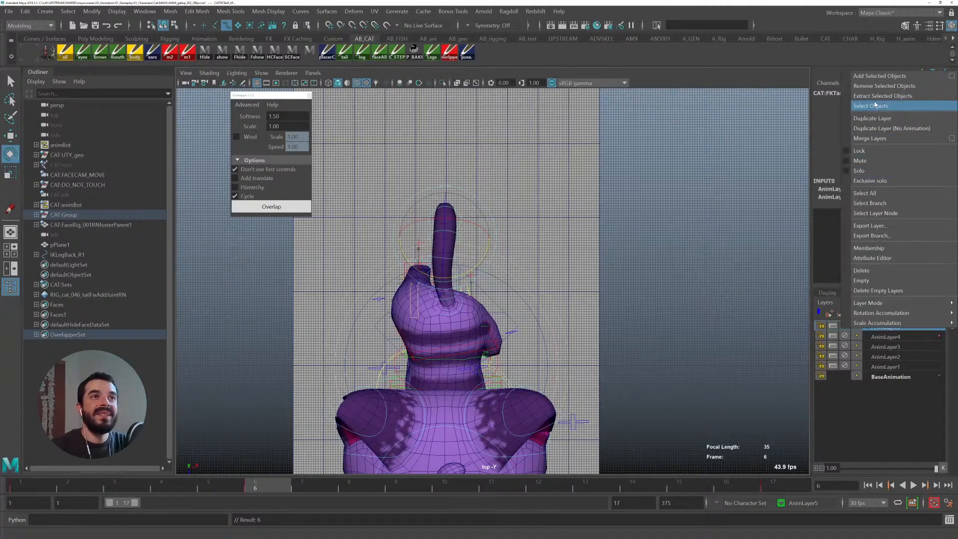
left_click(880, 76)
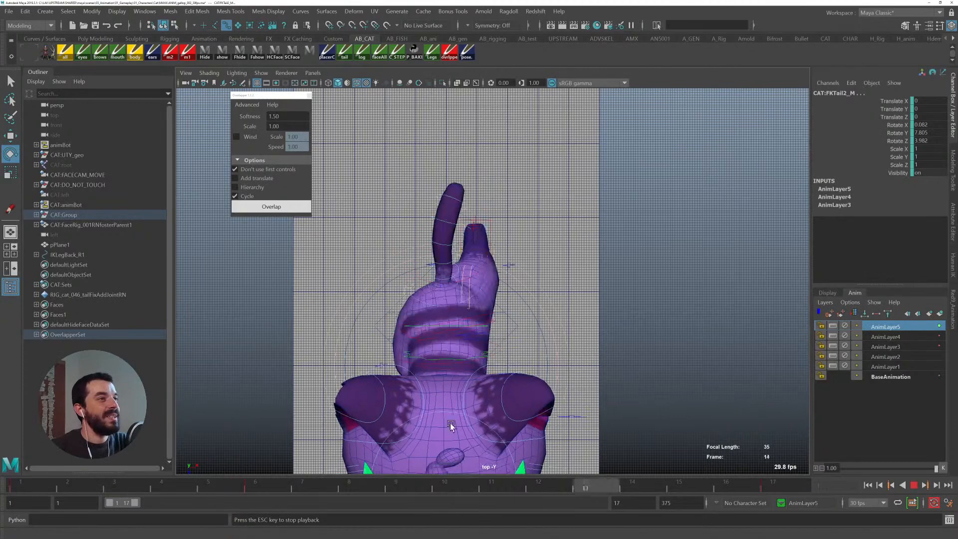
- Play and scrub the cycle through frames 6 and 10, selecting AnimLayer5's objects, to review the tail motion from above
left_click_drag(11, 480, 158, 477)
right_click(878, 327)
left_click(879, 104)
key("alt+v")
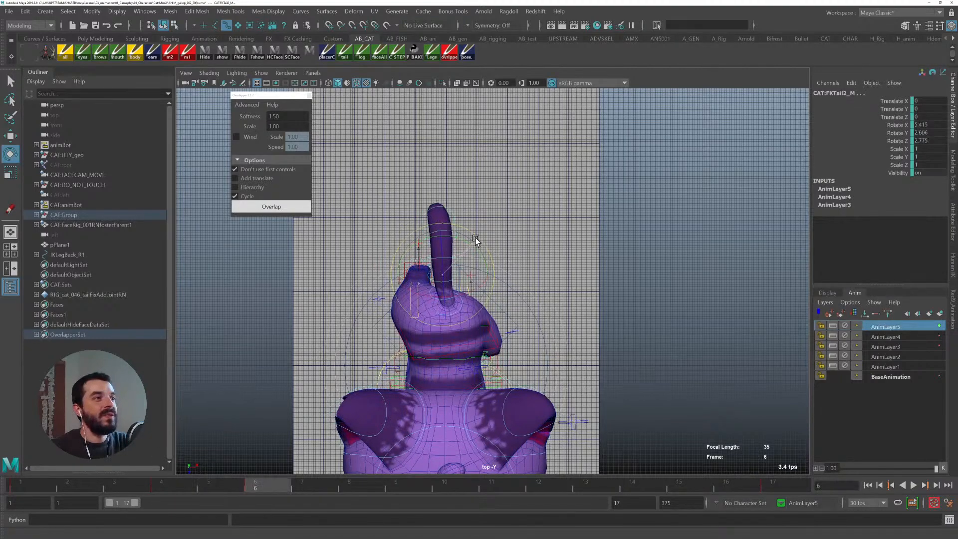
left_click_drag(42, 487, 273, 494)
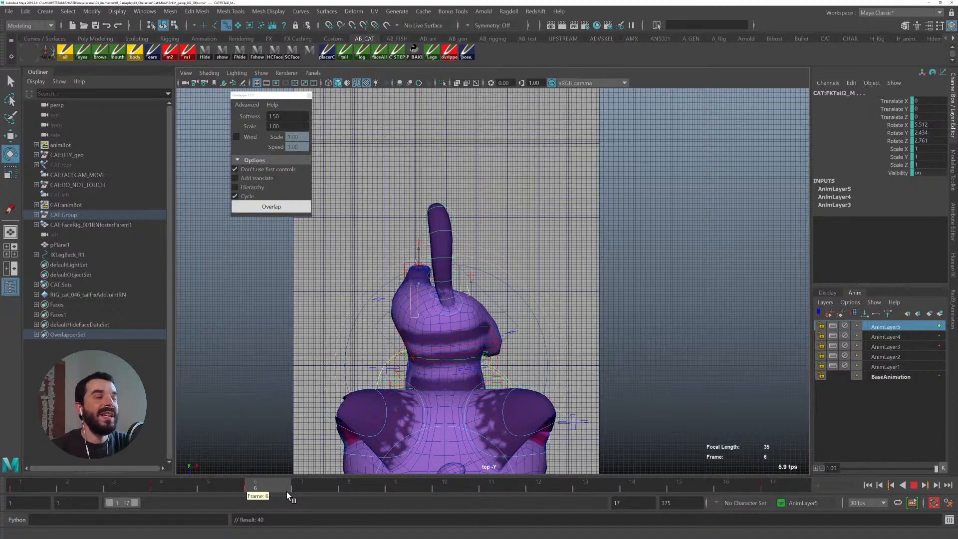
mouse_move(268, 485)
left_mouse_down()
mouse_move(393, 491)
mouse_move(254, 485)
mouse_move(768, 483)
mouse_move(280, 483)
mouse_move(491, 475)
mouse_move(453, 473)
left_mouse_up()
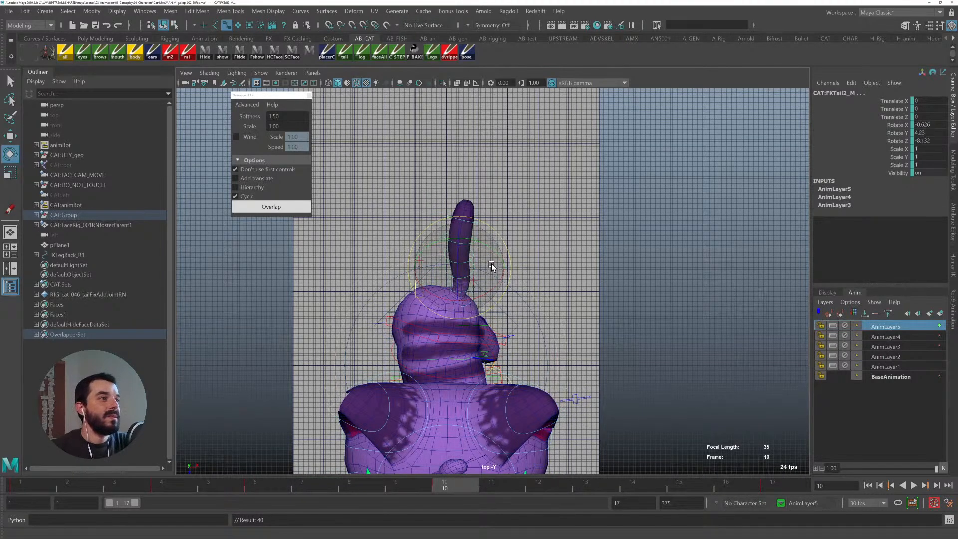
key("q")
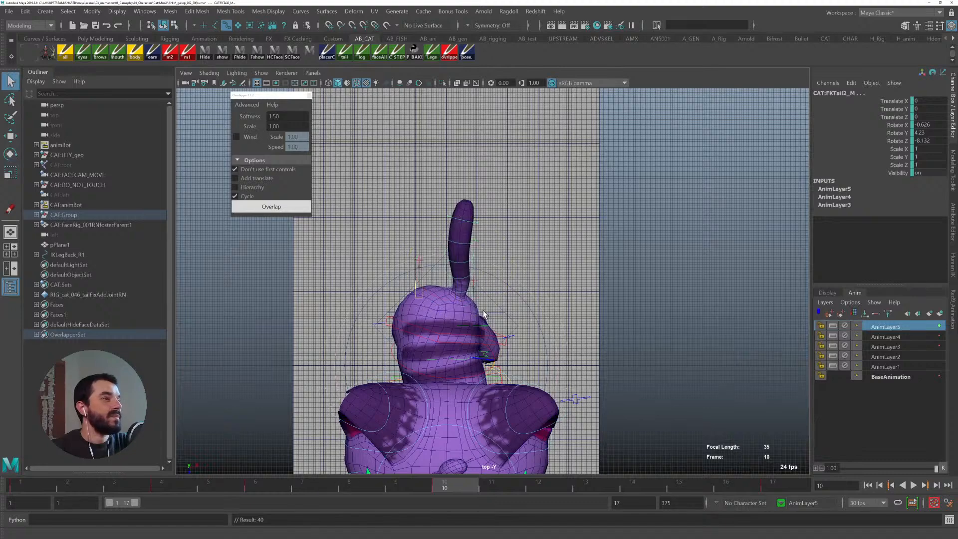
left_click_drag(244, 483, 459, 489)
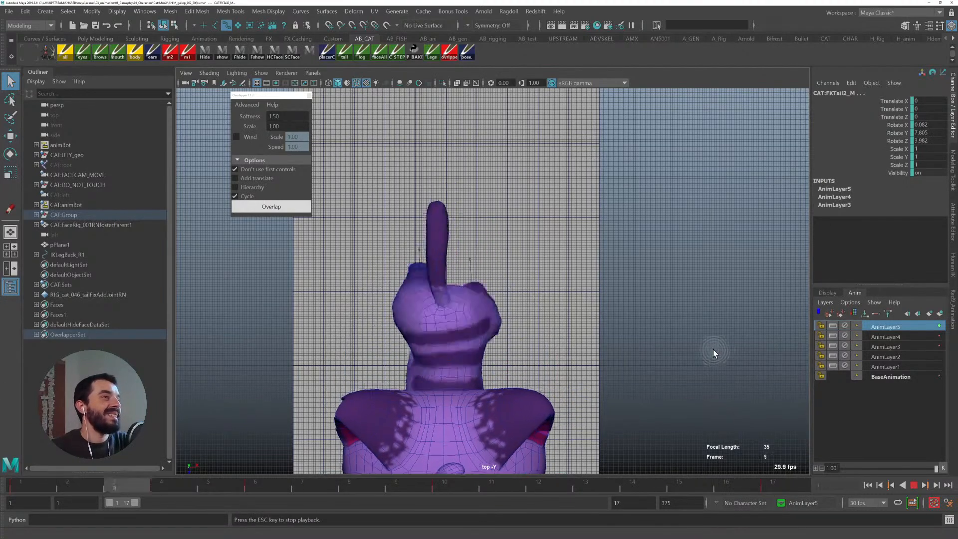
- Switch to the perspective view and orbit around the cat to compare its walk with the reference video
key("space")
left_click_drag(532, 342, 538, 222)
left_click_drag(586, 313, 613, 304, "alt")
left_click_drag(478, 274, 395, 325, "alt")
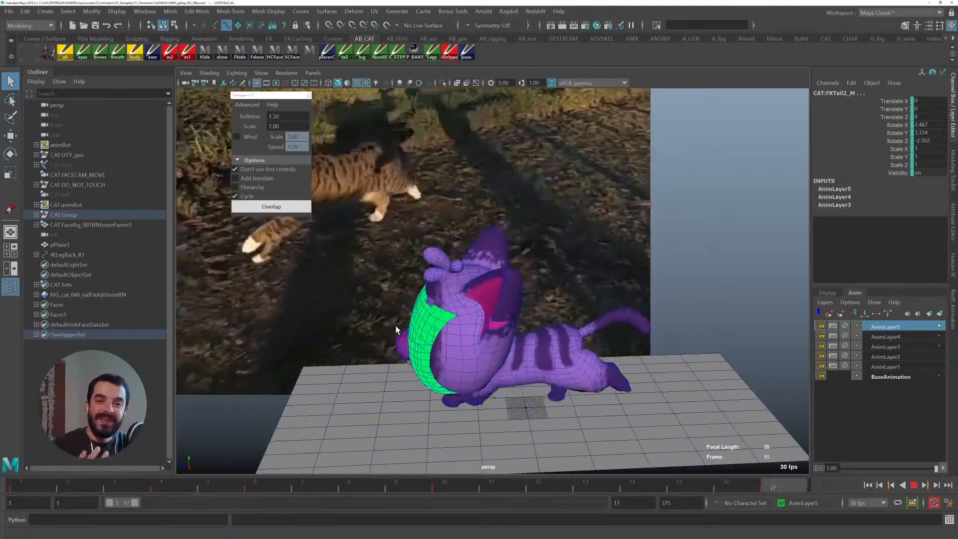
left_click_drag(453, 305, 481, 299, "alt")
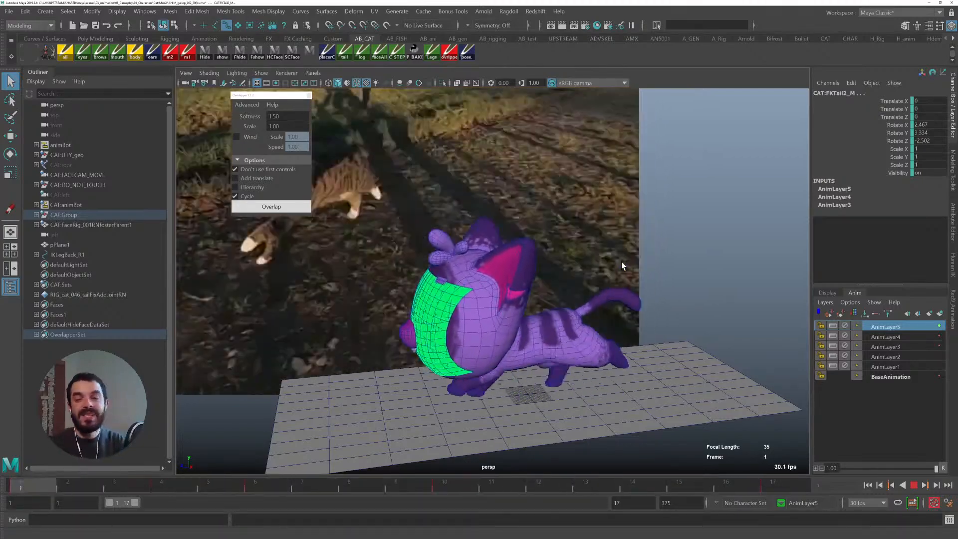
left_click_drag(624, 315, 571, 348, "alt")
left_click_drag(633, 362, 499, 367, "alt")
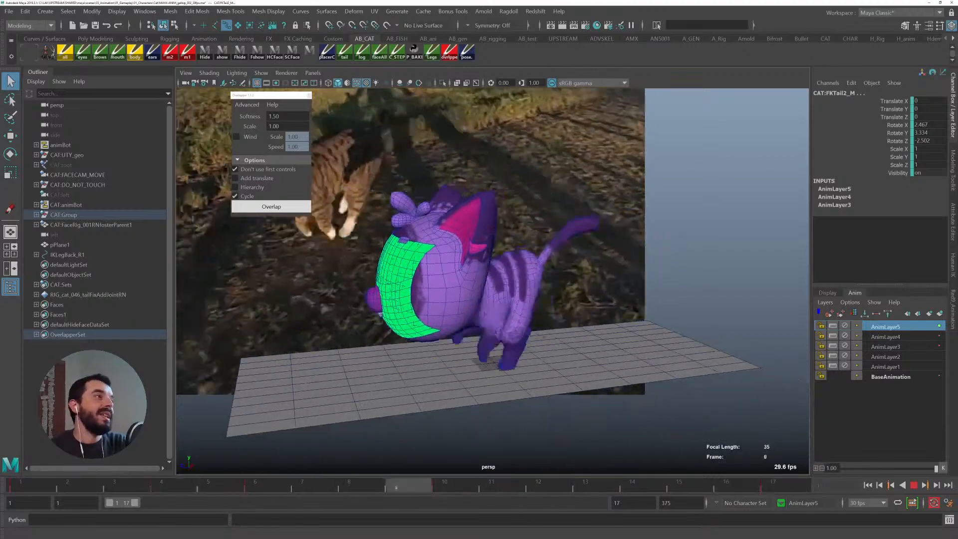
left_click(308, 97)
left_click_drag(335, 143, 475, 262, "alt")
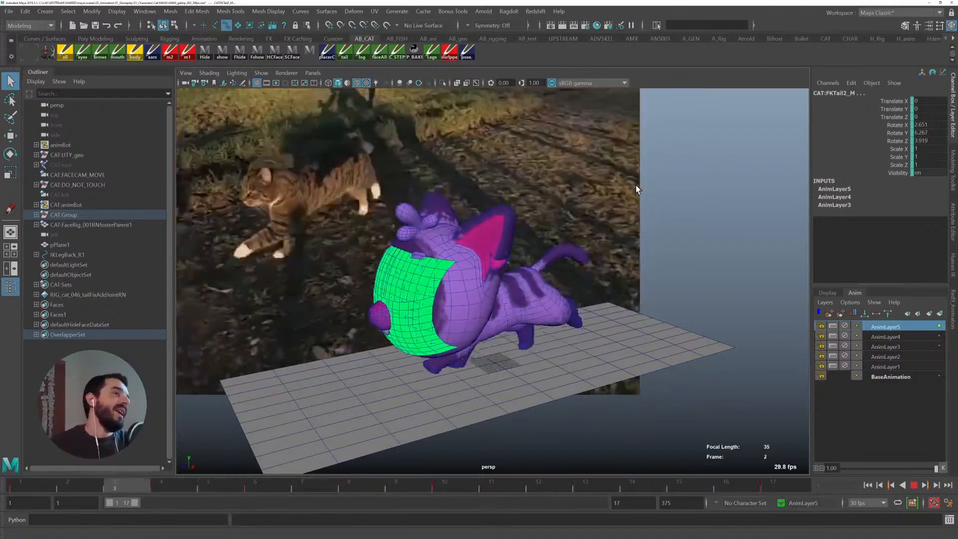
- Save the scene, stop playback and clear the selection
key("ctrl+s")
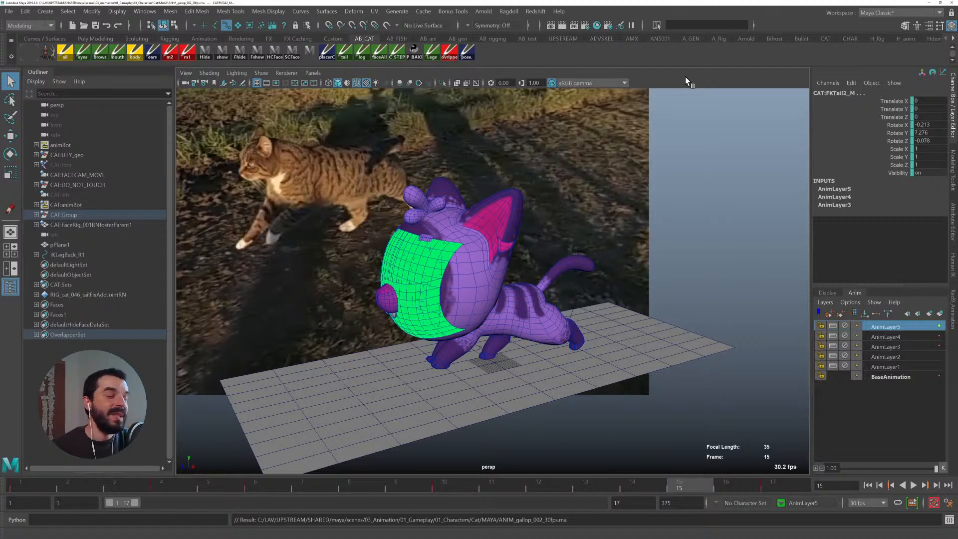
key("alt+v")
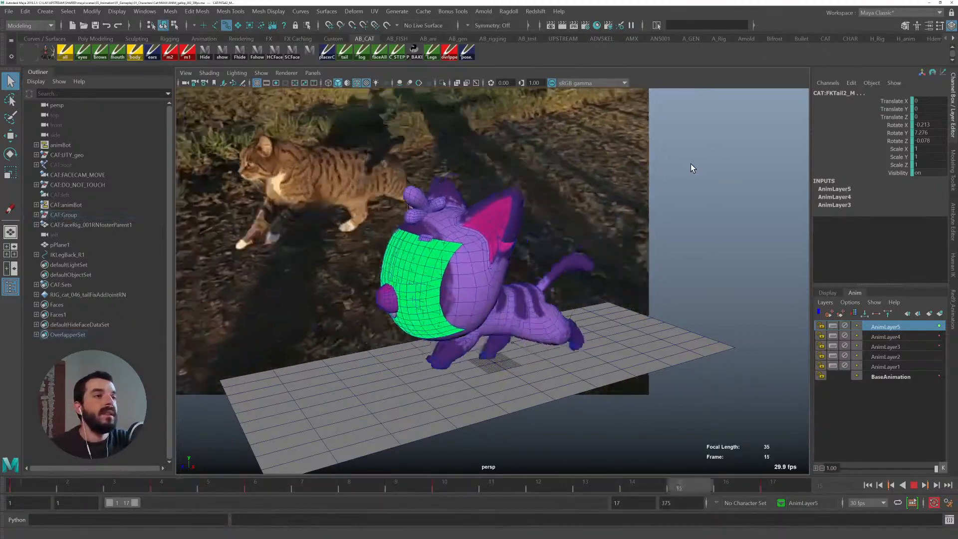
left_click(691, 164)
key("Escape")
key("ctrl+s")
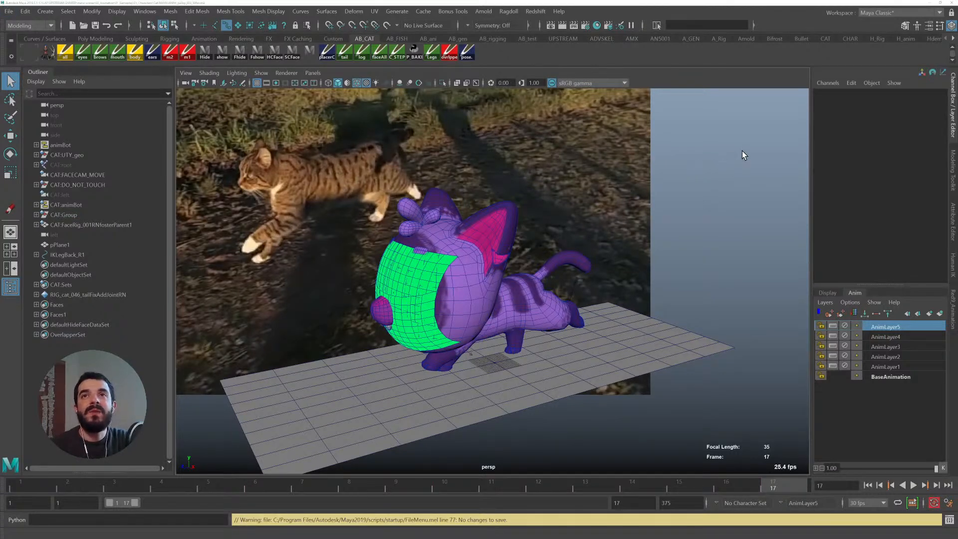
- Switch to the browser and search YouTube for "hoogway master destiny"
key("alt+Tab")
left_click(219, 7)
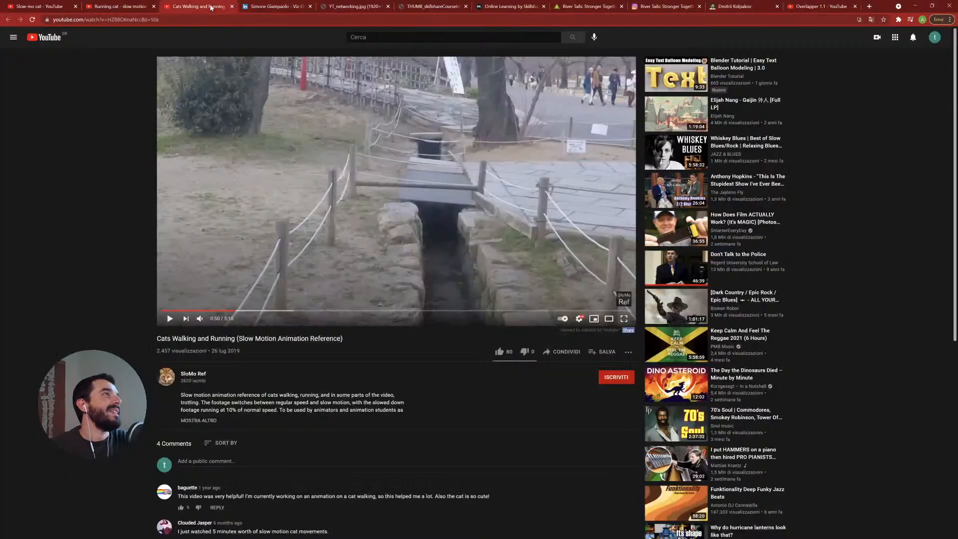
left_click(374, 33)
type("ho")
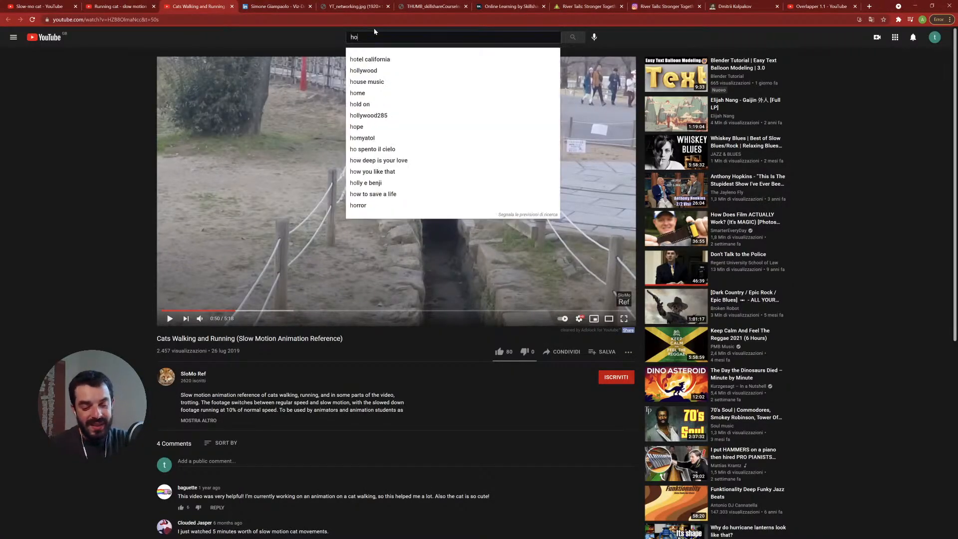
type("ogw")
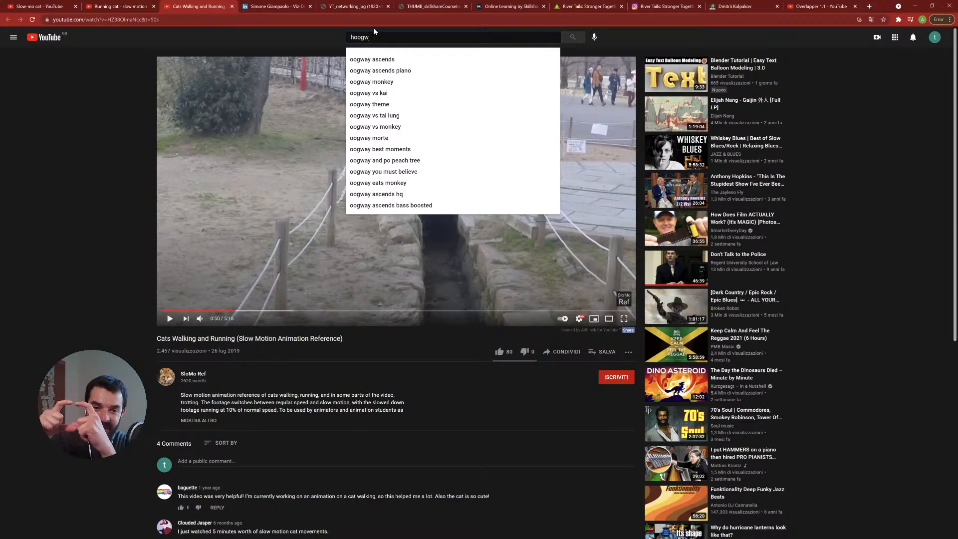
type("ay master ")
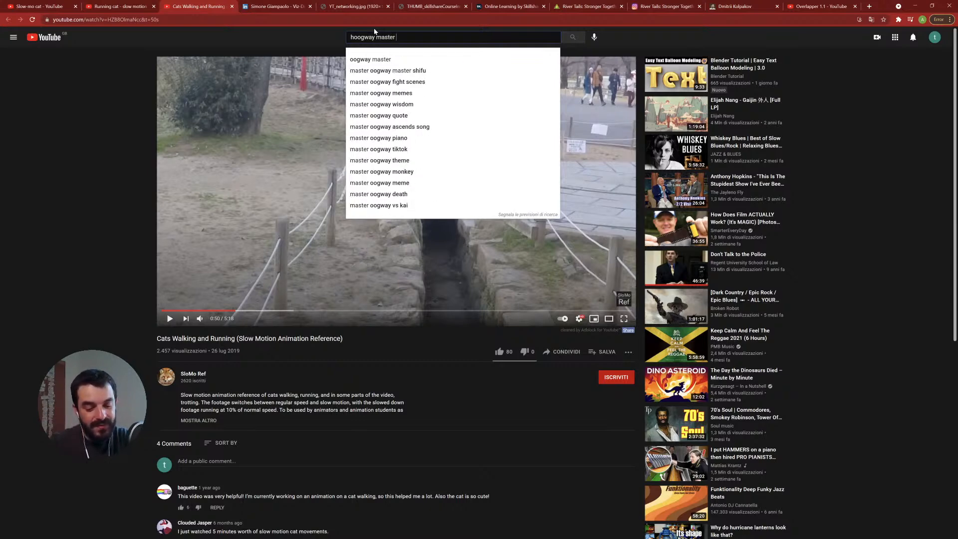
type(" destiny")
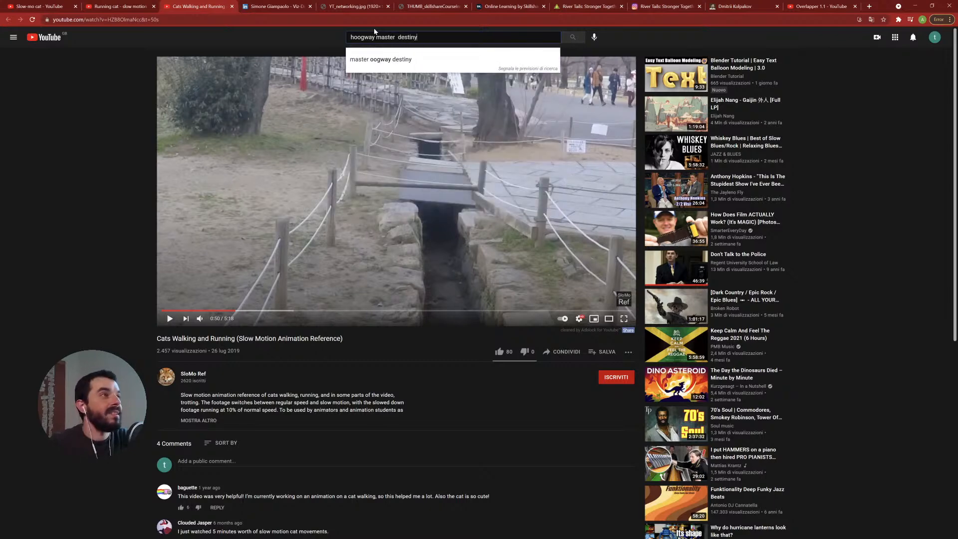
key("Return")
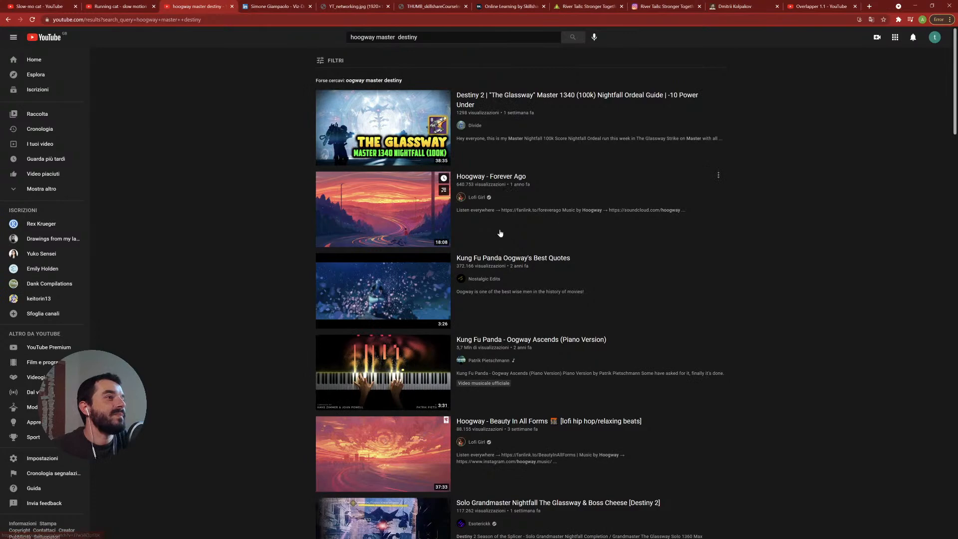
- Open the "Kung Fu Panda Oogway's Best Quotes" video and play it full screen, then leave full screen
scroll(502, 252, "down", 5)
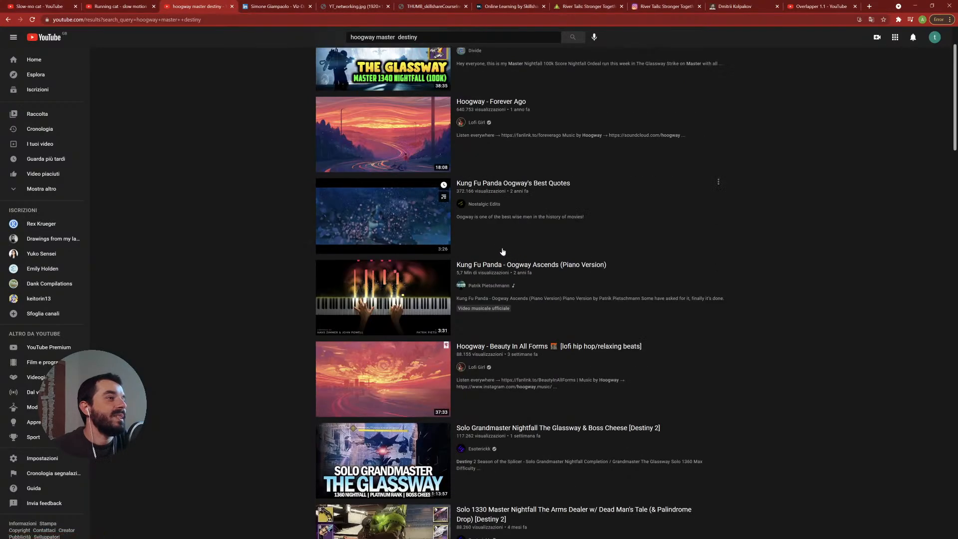
scroll(504, 240, "up", 3)
left_click(488, 184)
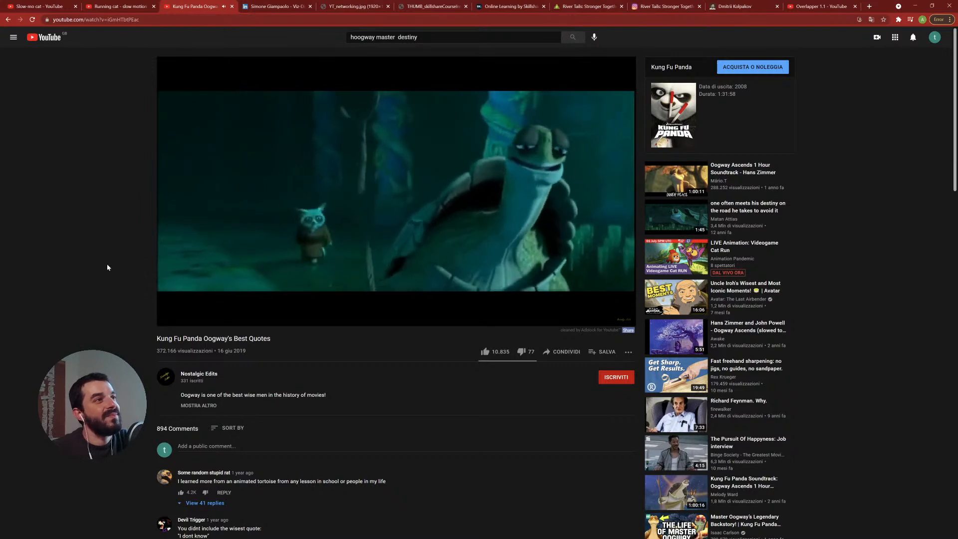
left_click(169, 319)
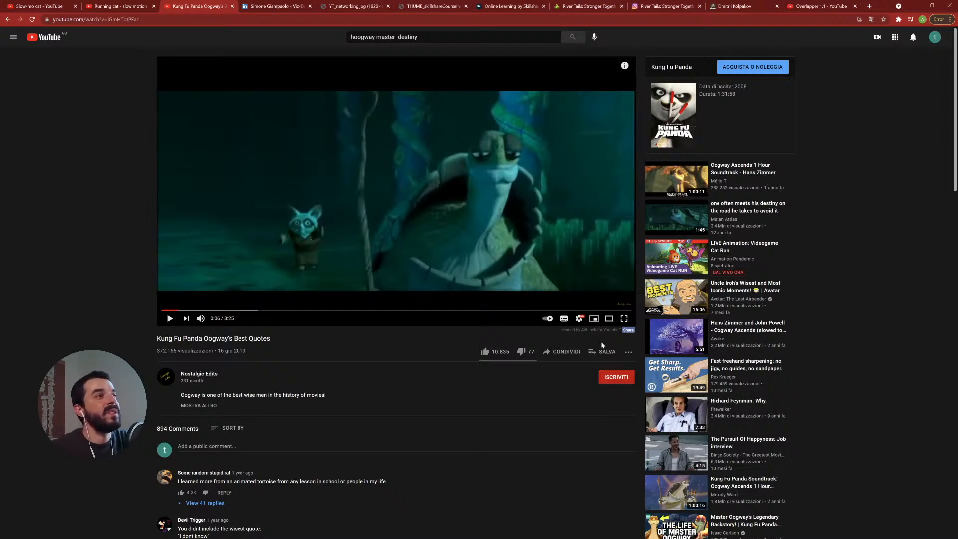
left_click(624, 318)
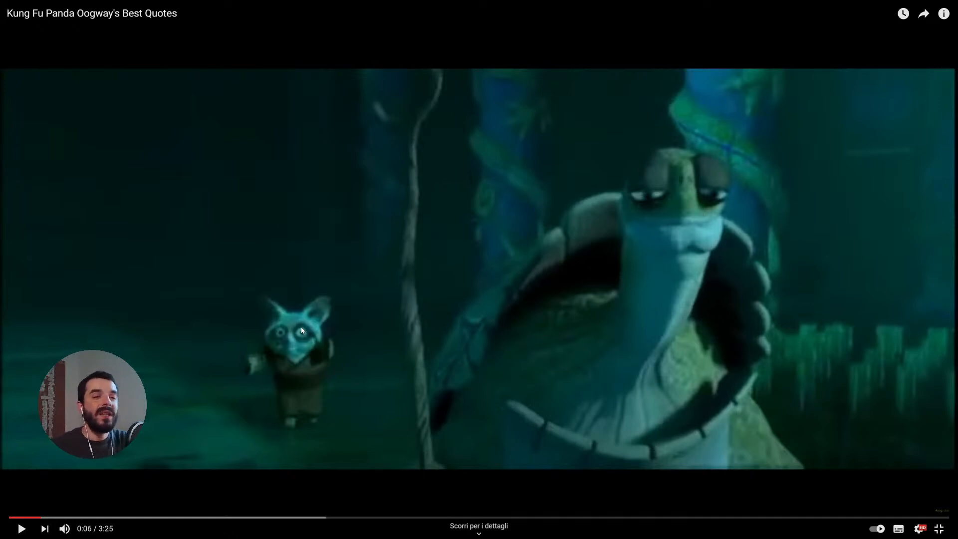
key("Escape")
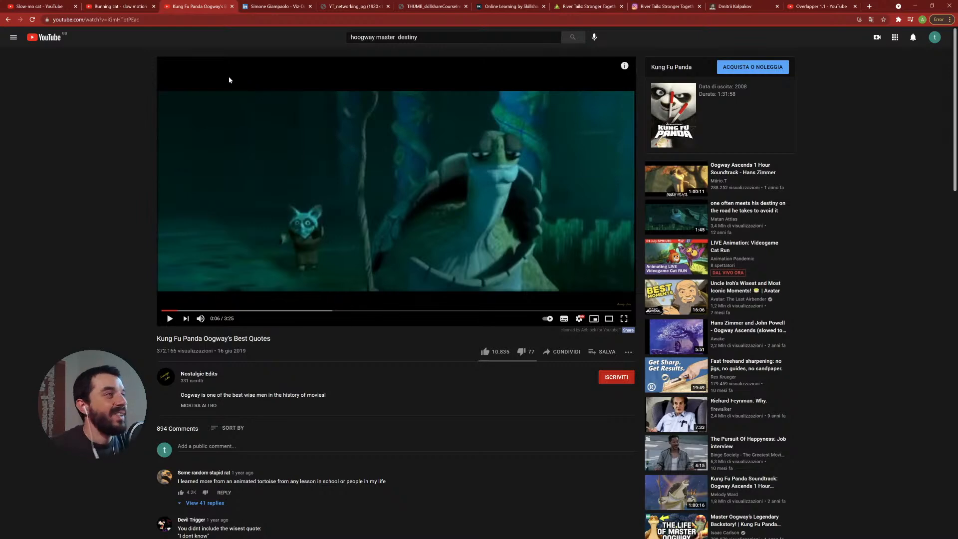
- Browse the LinkedIn profile tab and the NETWORKING in CG image tab, scrolling through the profile's experience
left_click(269, 7)
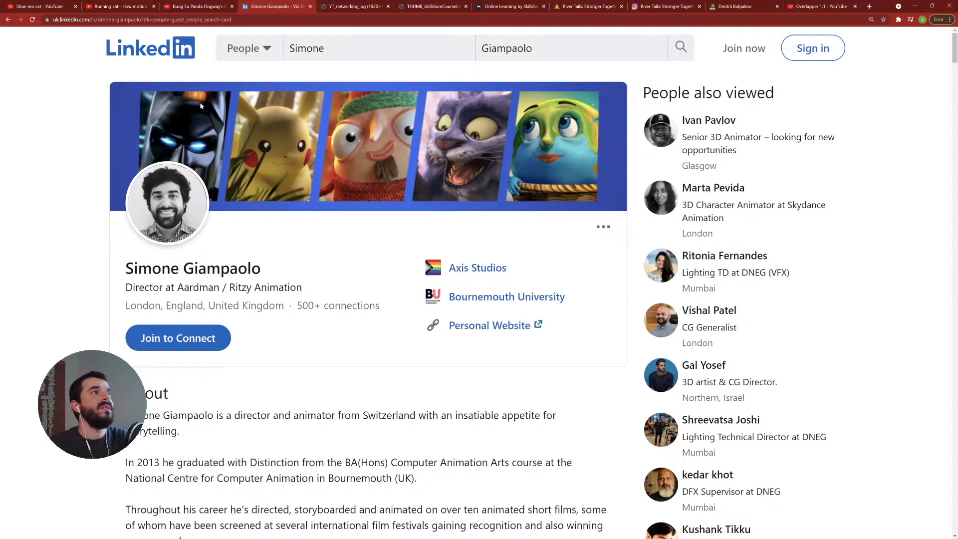
left_click(354, 6)
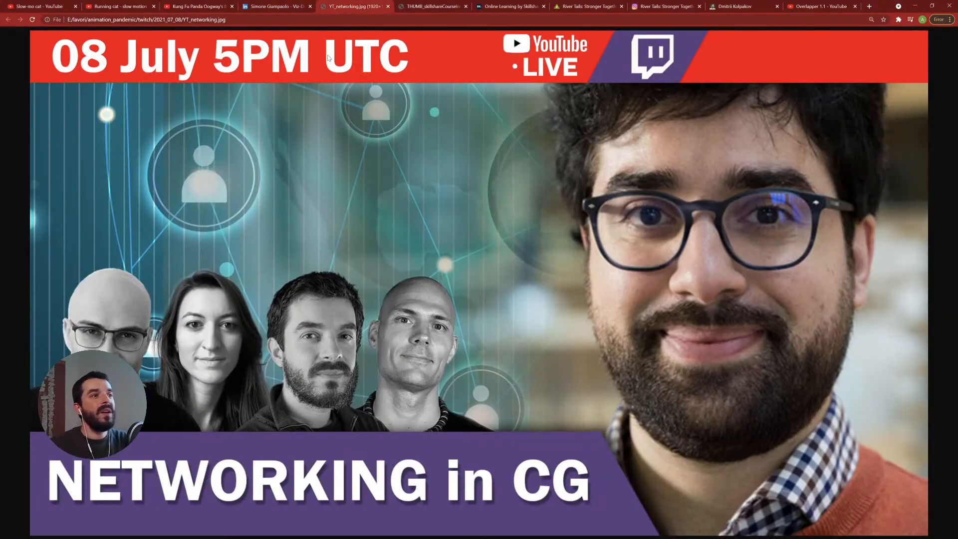
key("F11")
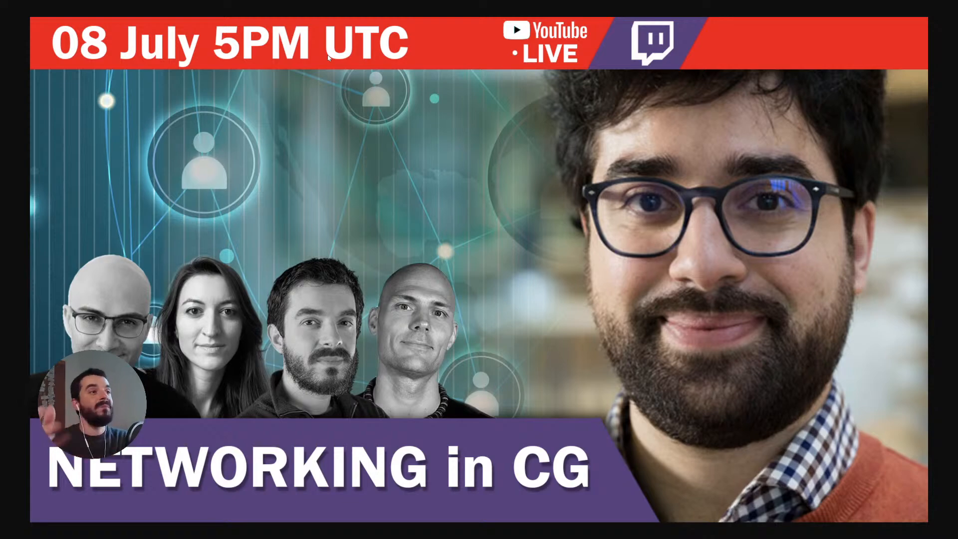
key("F11")
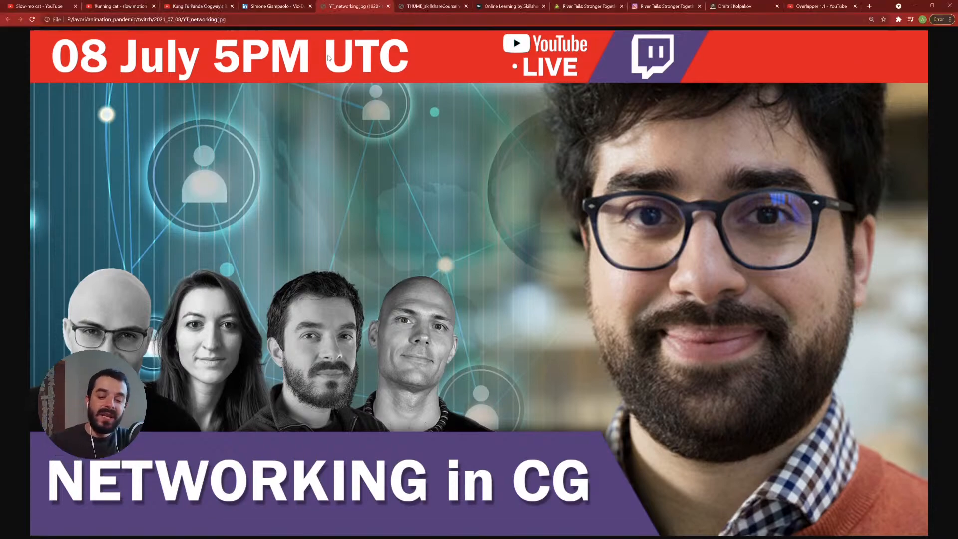
left_click(271, 8)
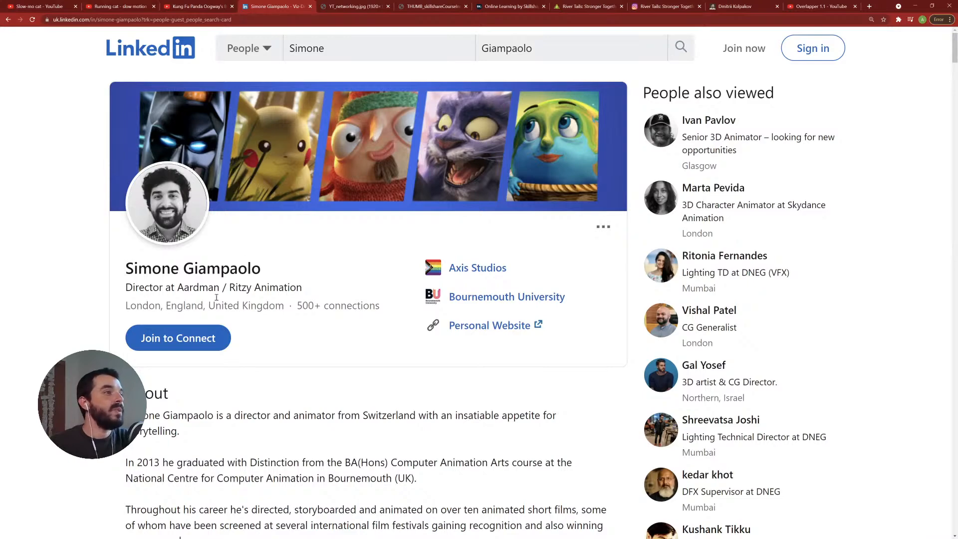
scroll(187, 322, "down", 15)
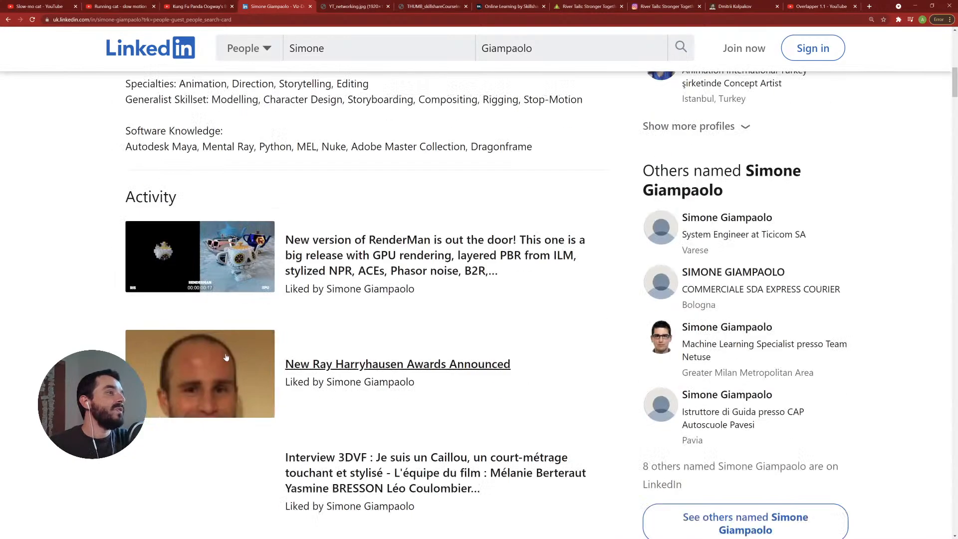
scroll(259, 365, "down", 5)
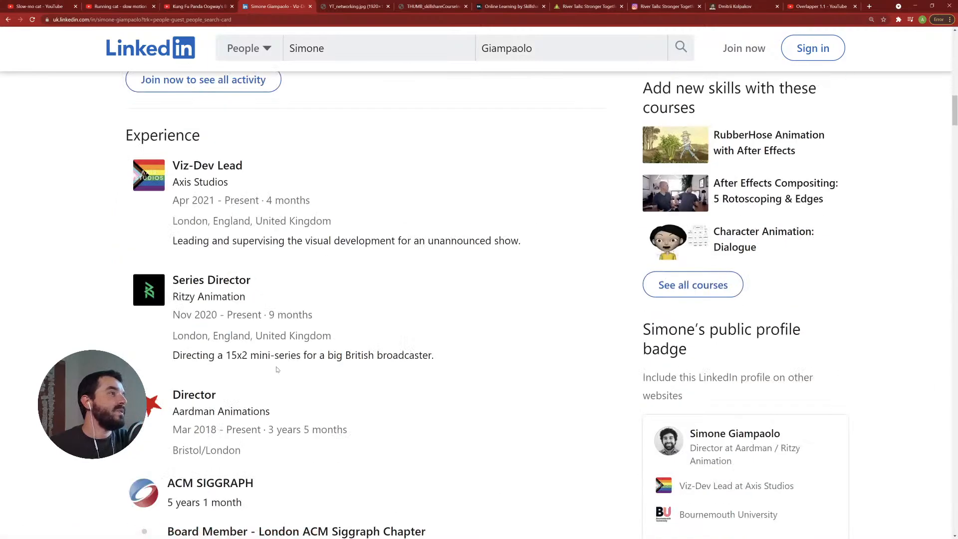
- Scroll back to the top of the LinkedIn profile and browse the networking image, Skillshare and course thumbnail tabs
scroll(278, 370, "up", 15)
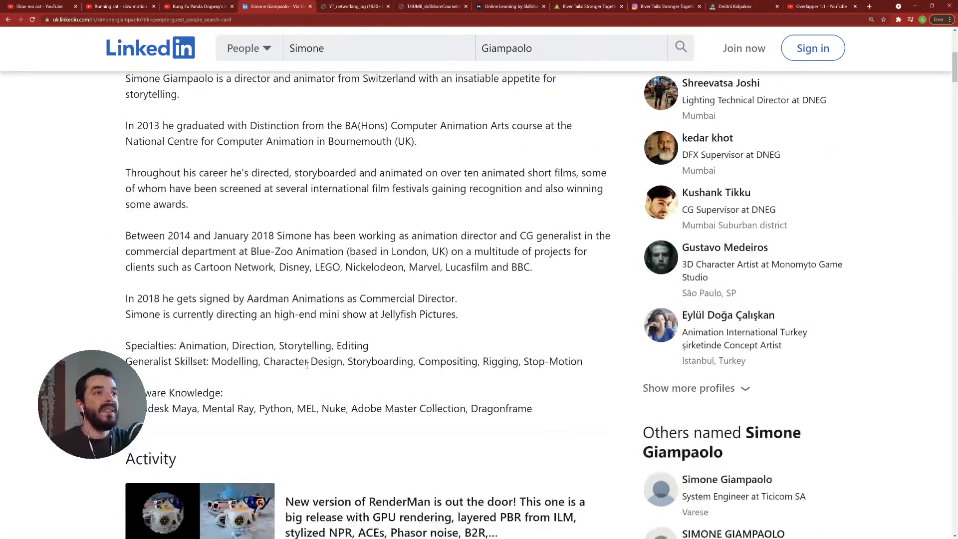
scroll(306, 368, "up", 4)
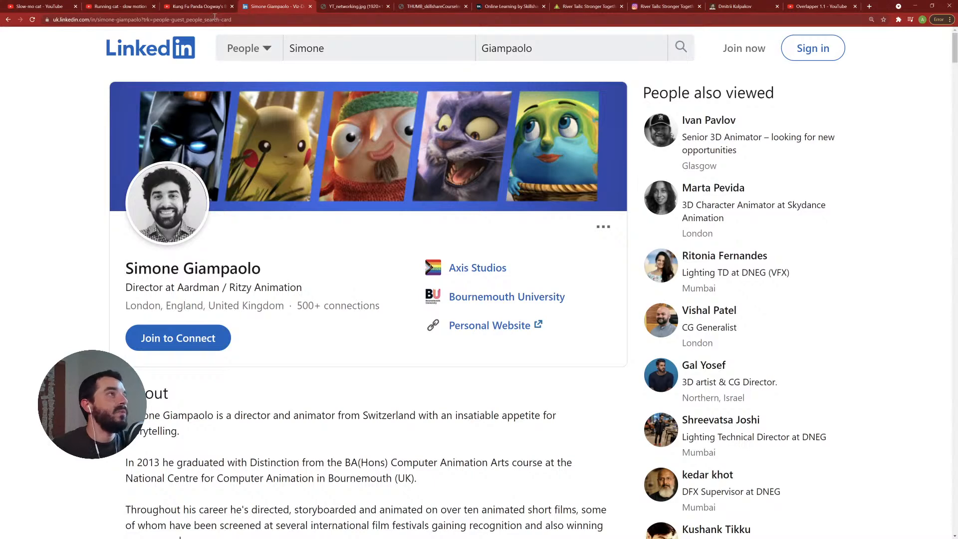
left_click(338, 7)
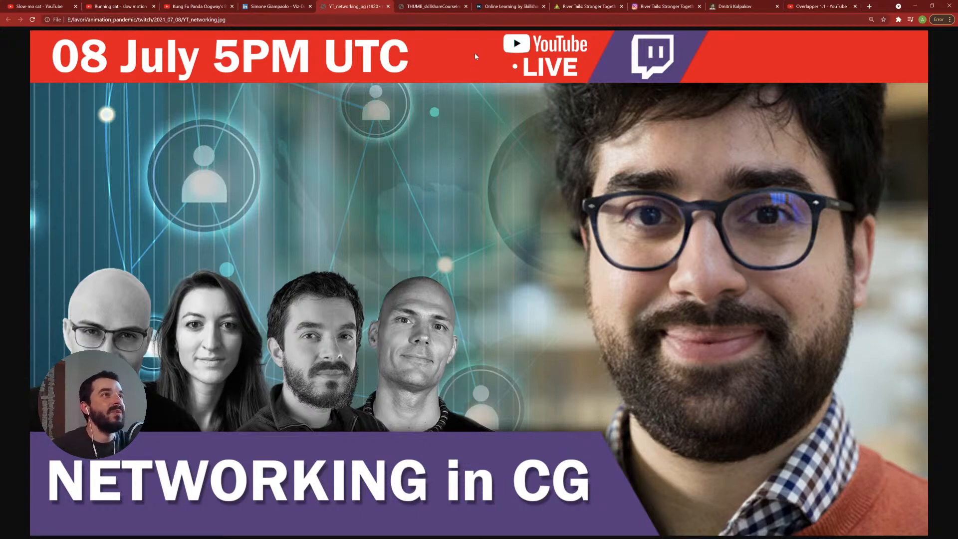
left_click(501, 8)
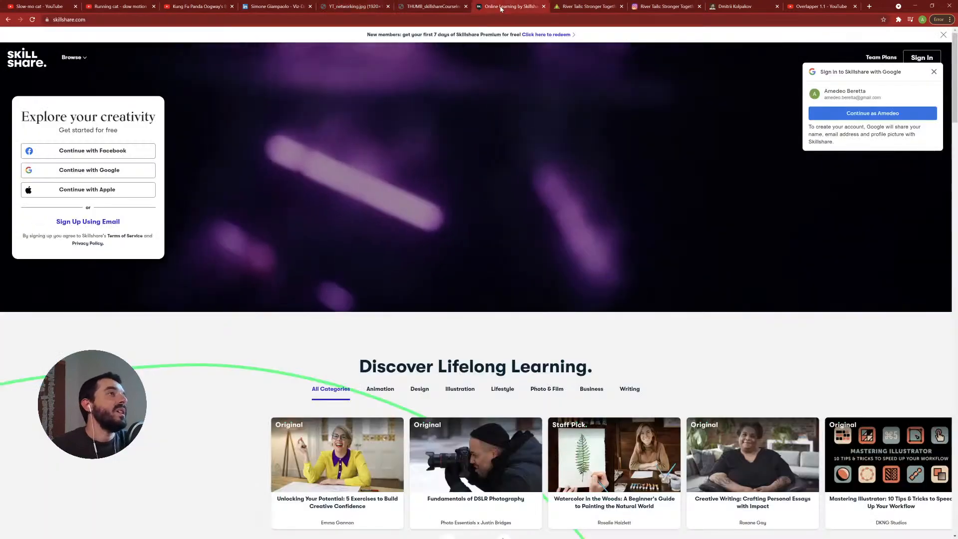
left_click(426, 6)
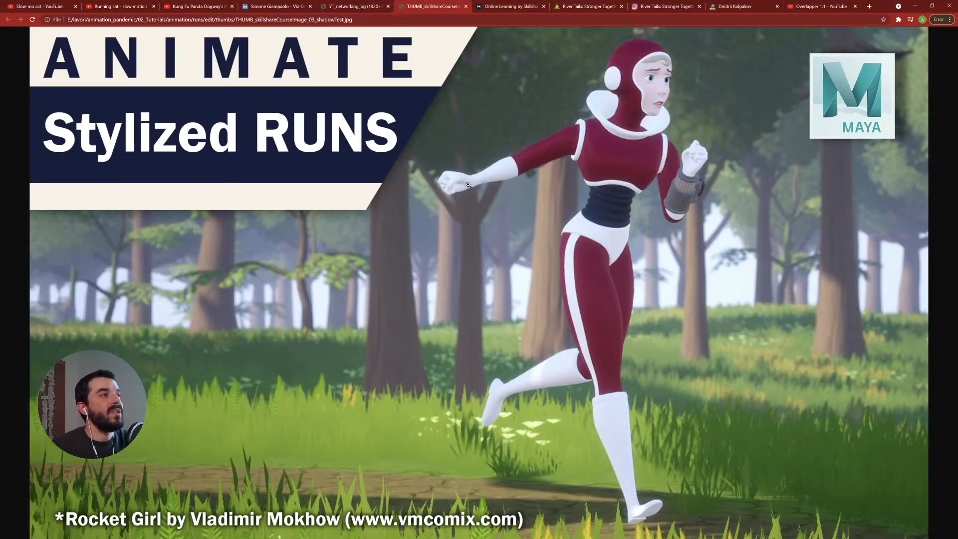
left_click(340, 8)
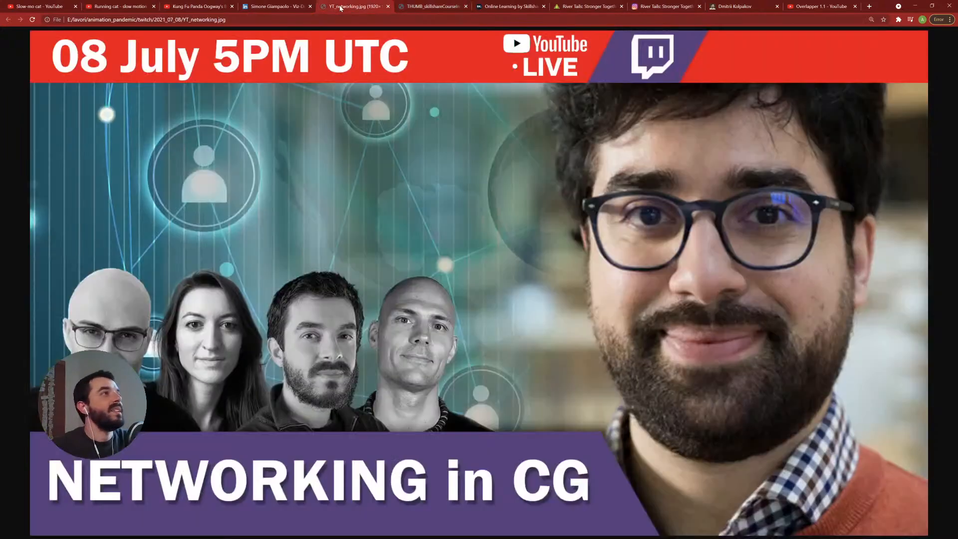
- Return to Maya, play back the cat's walk animation and orbit around the character to review it
left_click(915, 6)
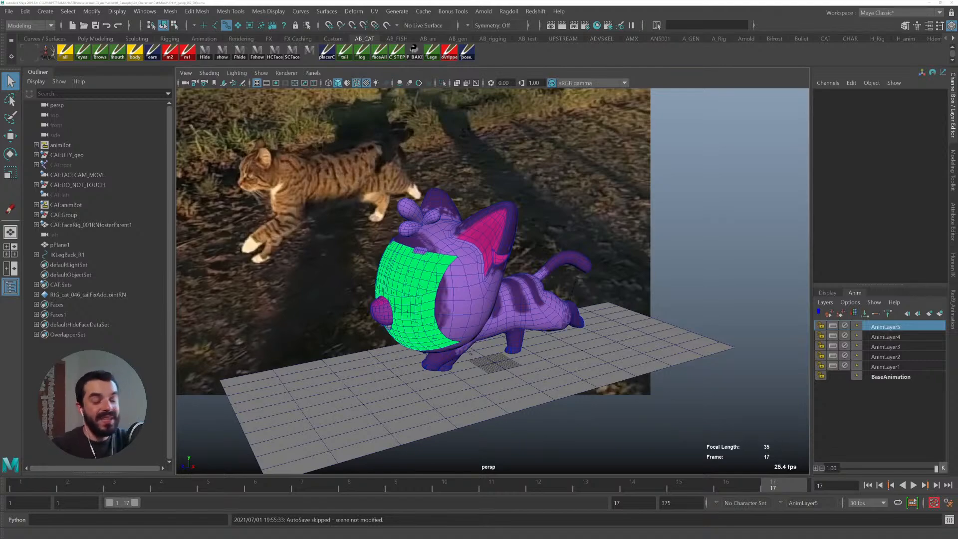
key("alt+v")
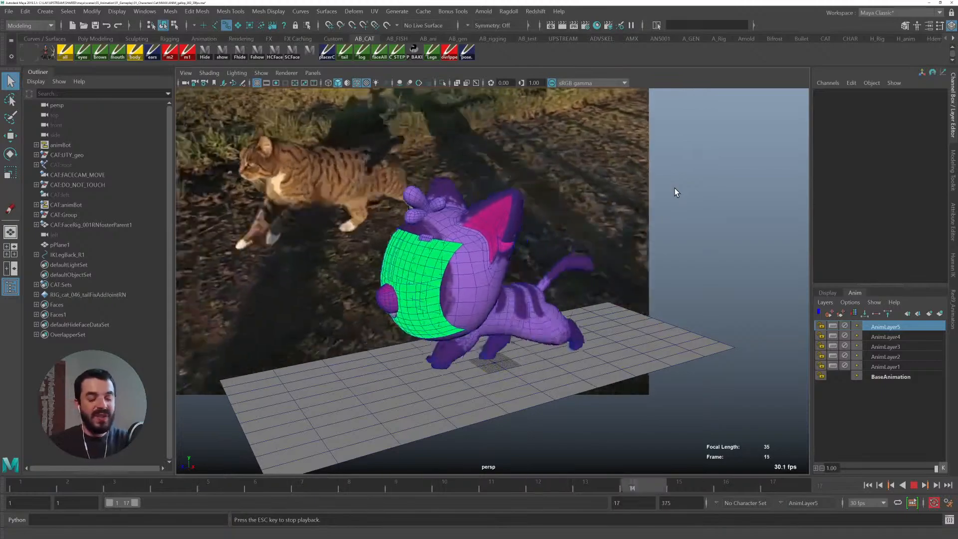
right_click_drag(520, 282, 545, 289, "alt")
middle_click_drag(546, 288, 573, 282, "alt")
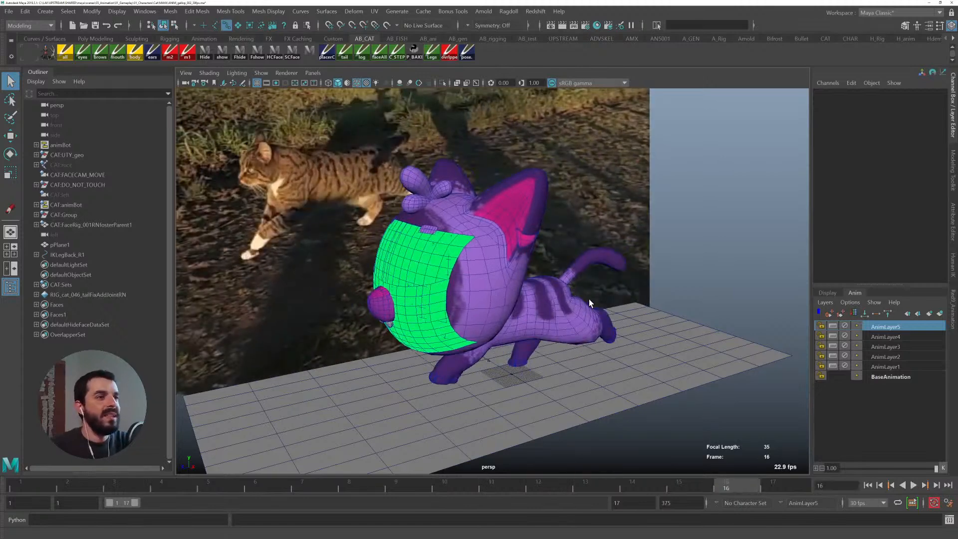
left_click_drag(589, 298, 575, 305, "alt")
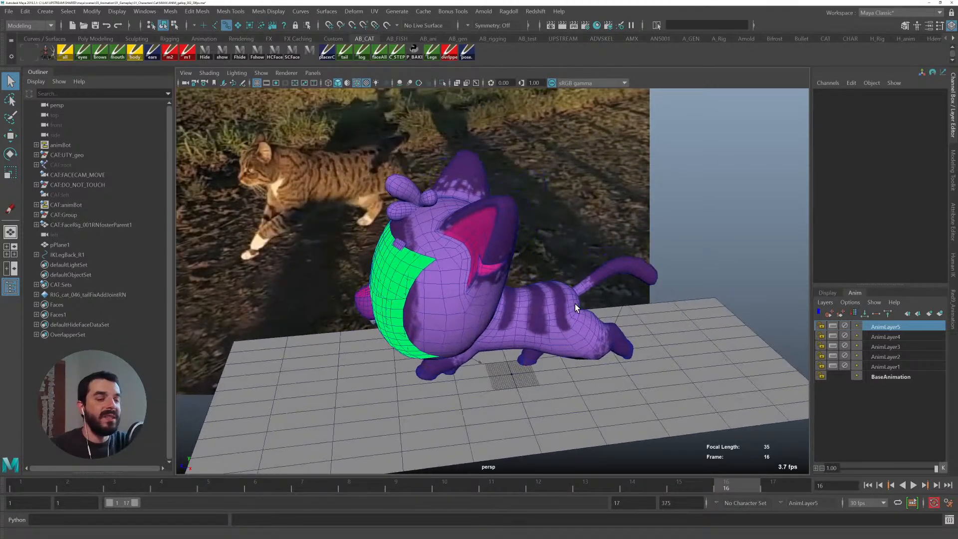